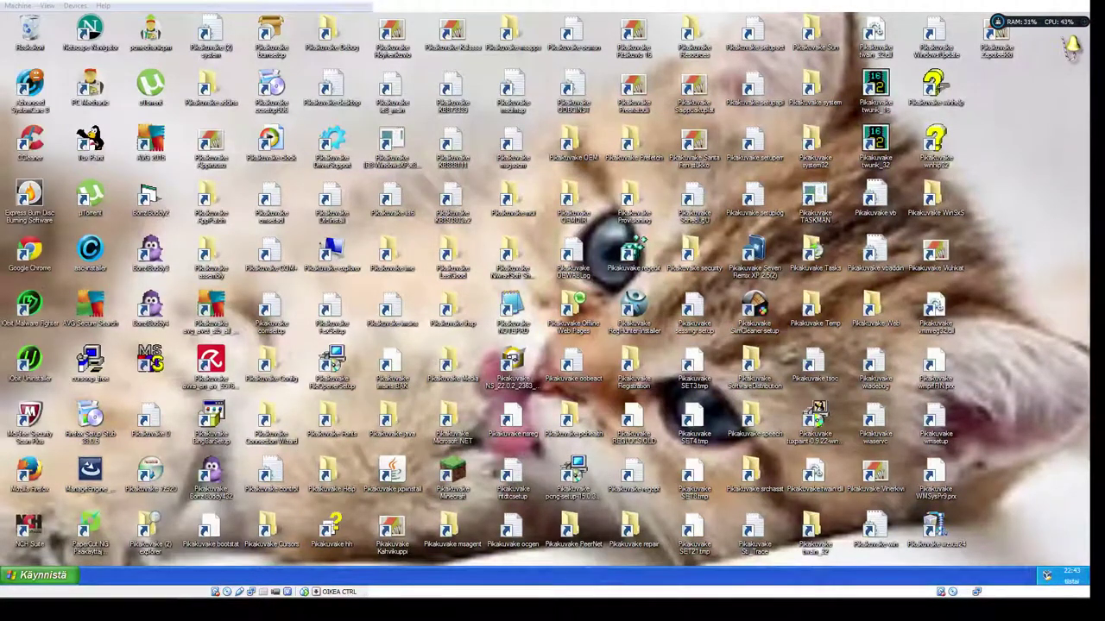
Step: Try to delete all of the icons on the desktop
left_click_drag(1048, 52, 604, 307)
key("Delete")
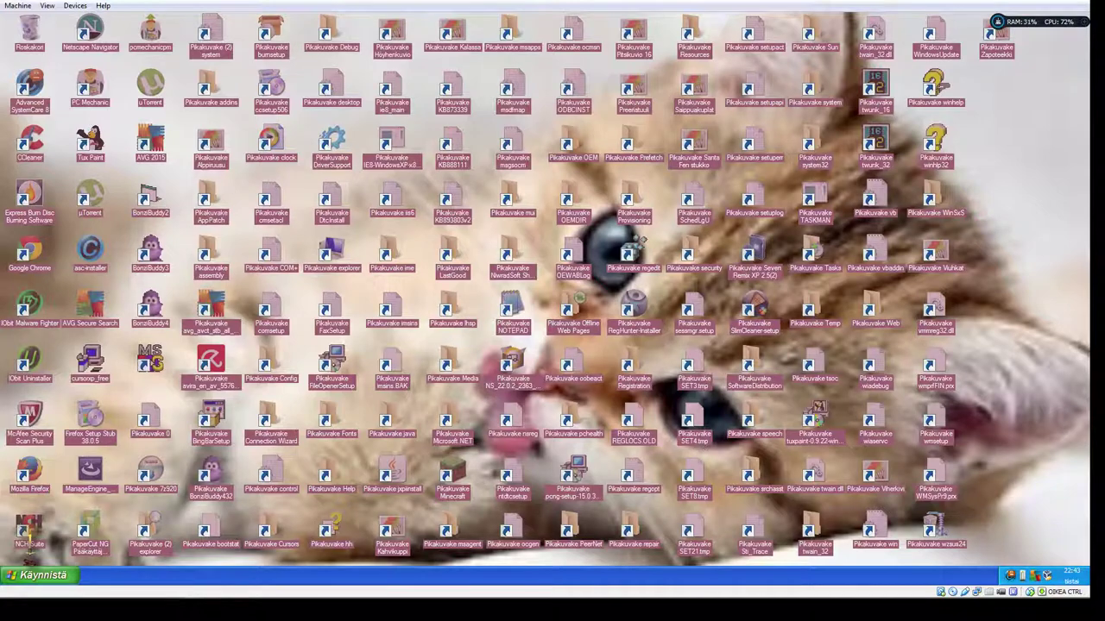
right_click(37, 541)
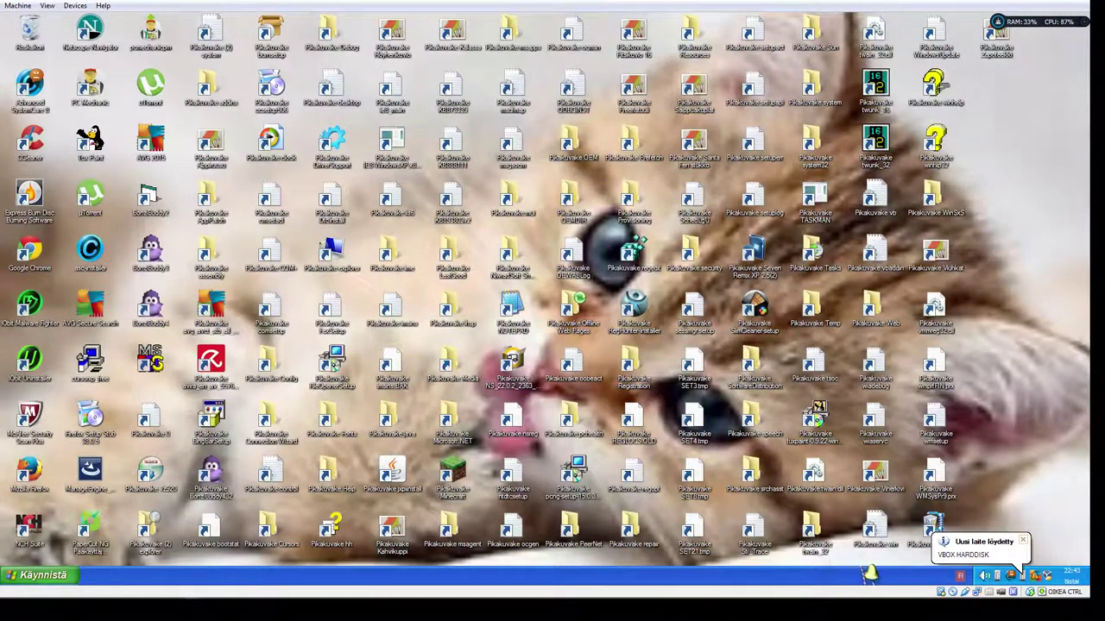
Step: Open Windows Task Manager and finish the new hardware installation wizard
right_click(868, 576)
left_click(882, 534)
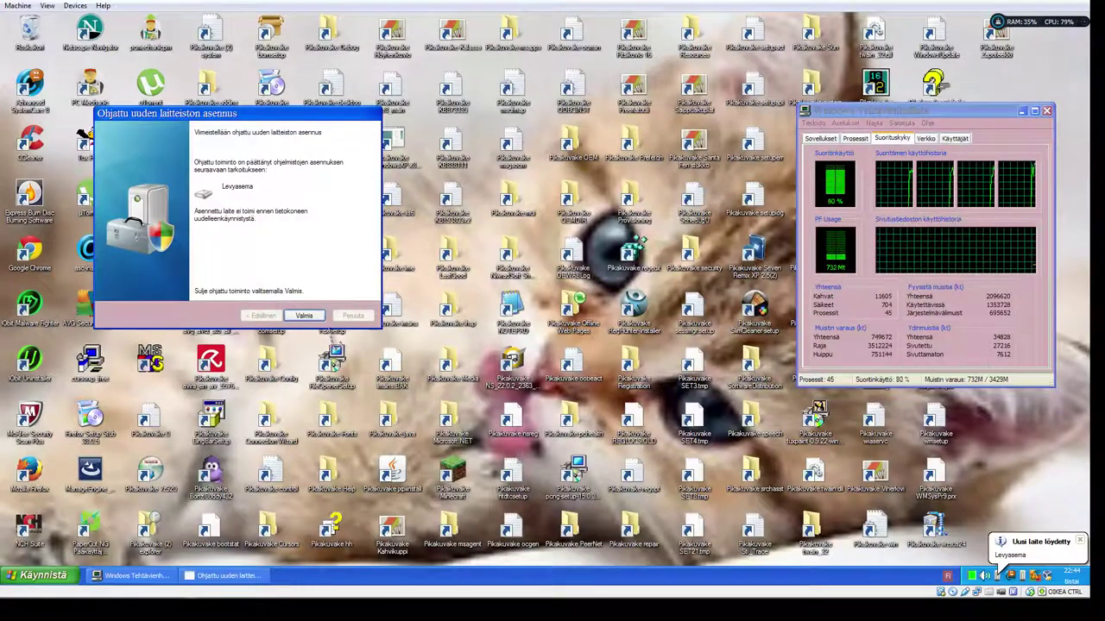
left_click(307, 316)
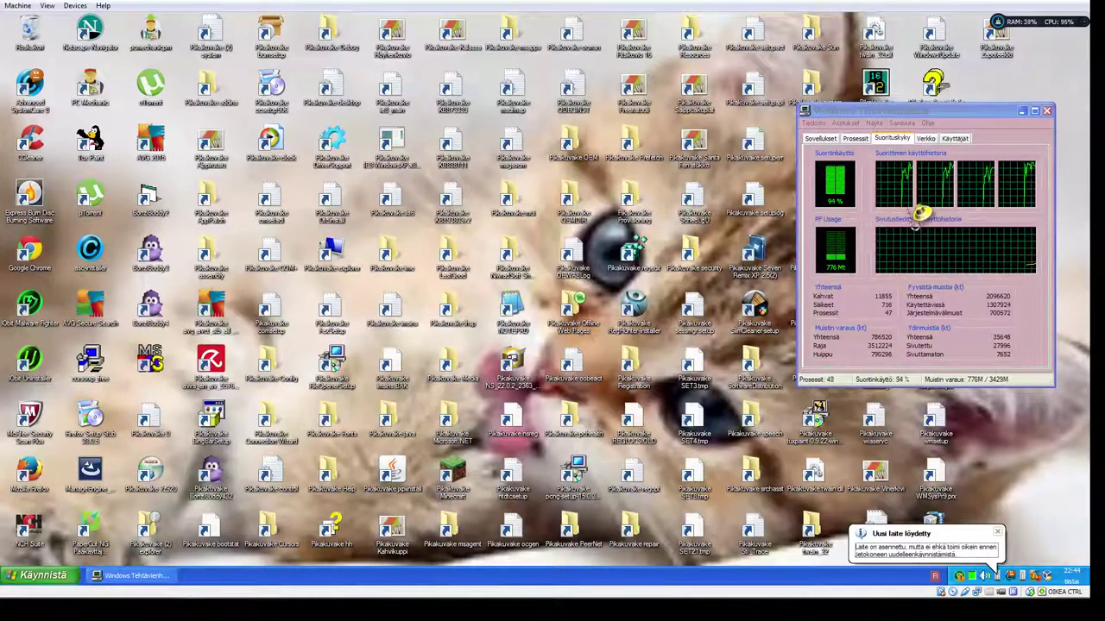
Step: Minimize Task Manager and delete all desktop icons except those in the first column
left_click(1033, 118)
left_click(1022, 112)
left_click_drag(1048, 39, 86, 544)
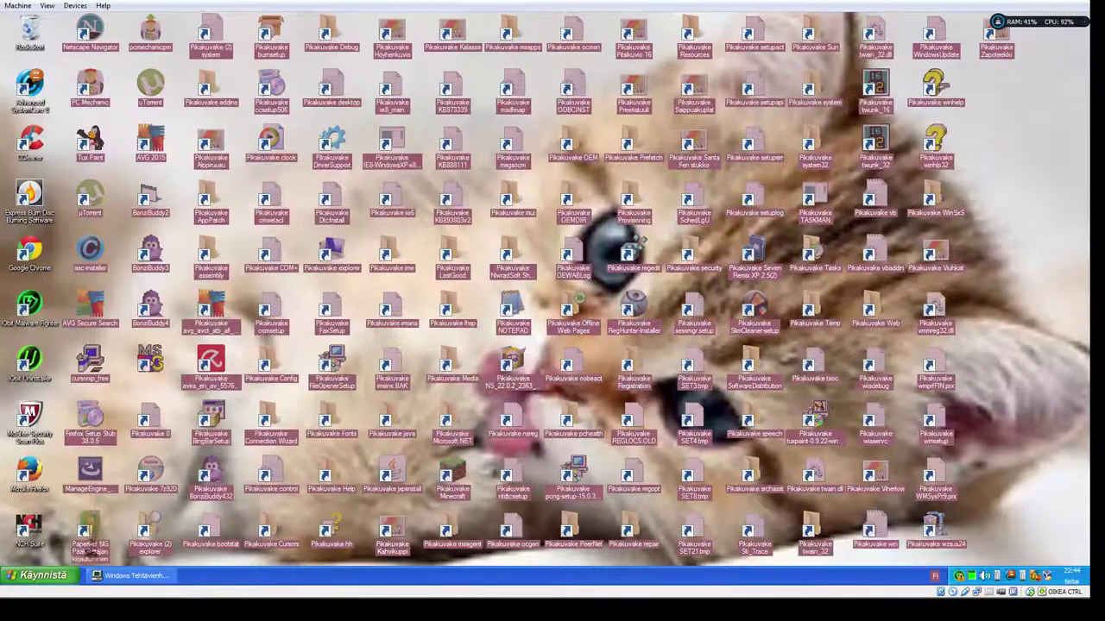
right_click(95, 521)
left_click(129, 491)
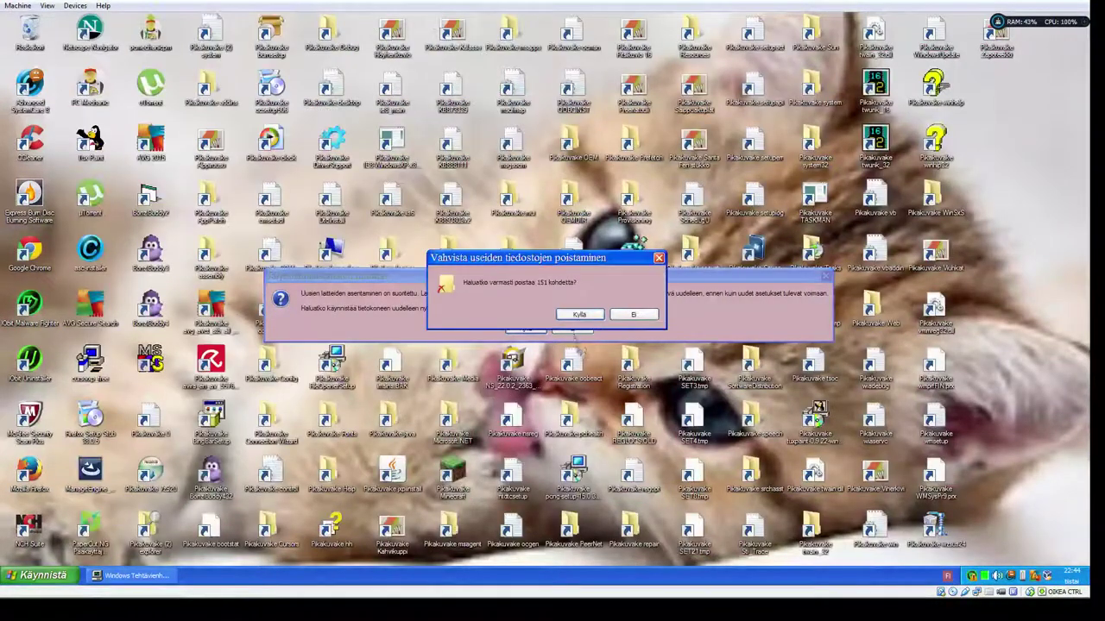
left_click(579, 316)
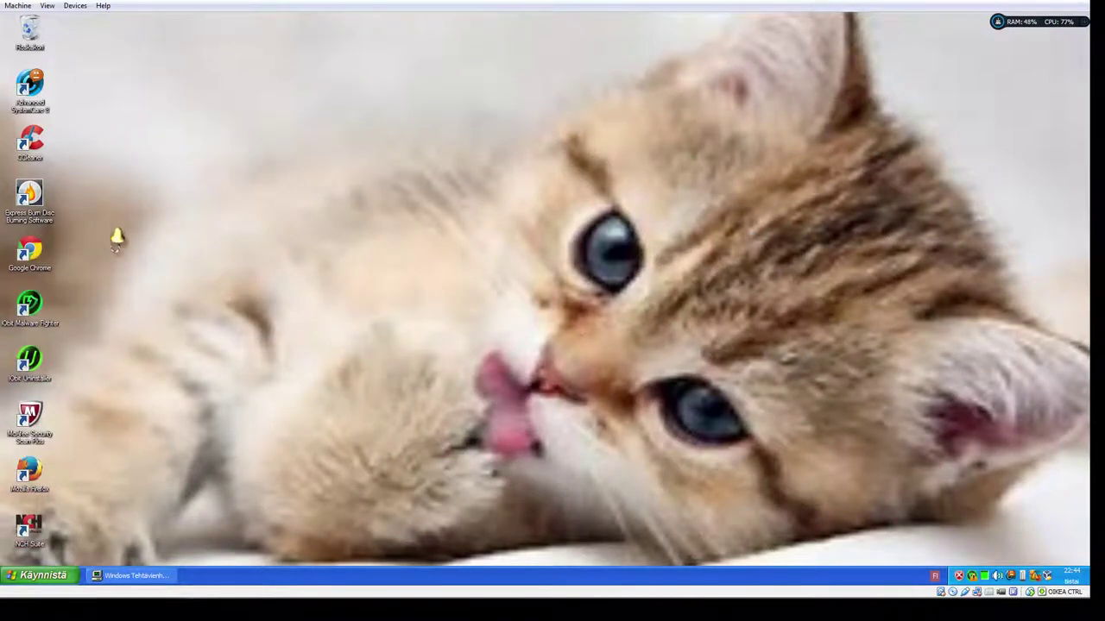
Step: Delete the remaining desktop shortcuts from Advanced SystemCare 8 to NCH Suite, keeping only the Recycle Bin
left_click_drag(90, 516, 26, 87)
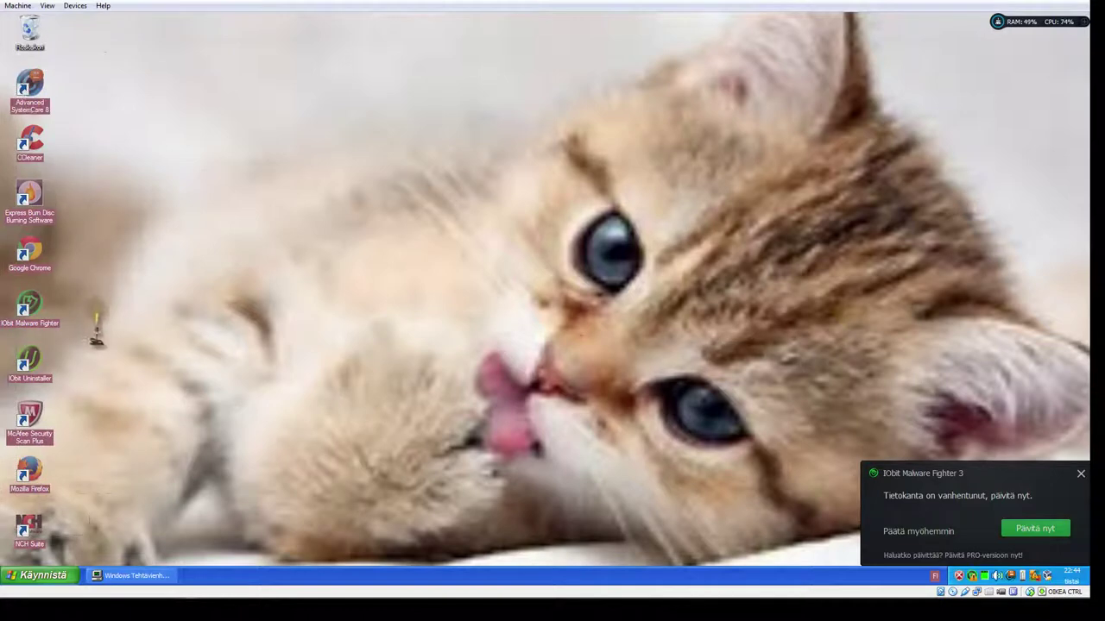
key("shift+F10")
left_click(64, 244)
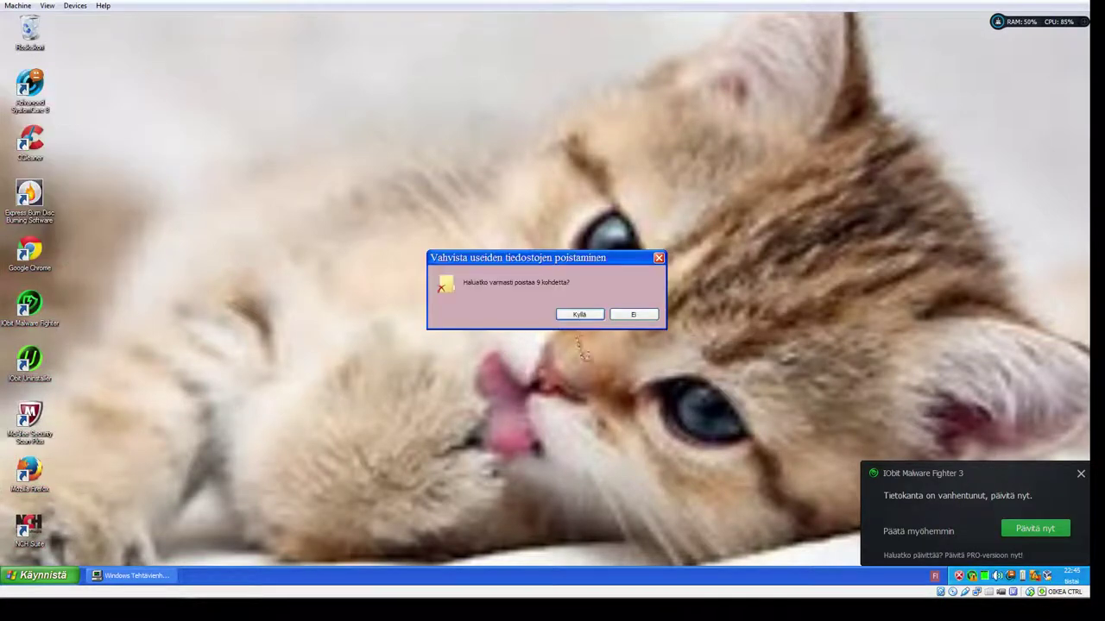
left_click(580, 315)
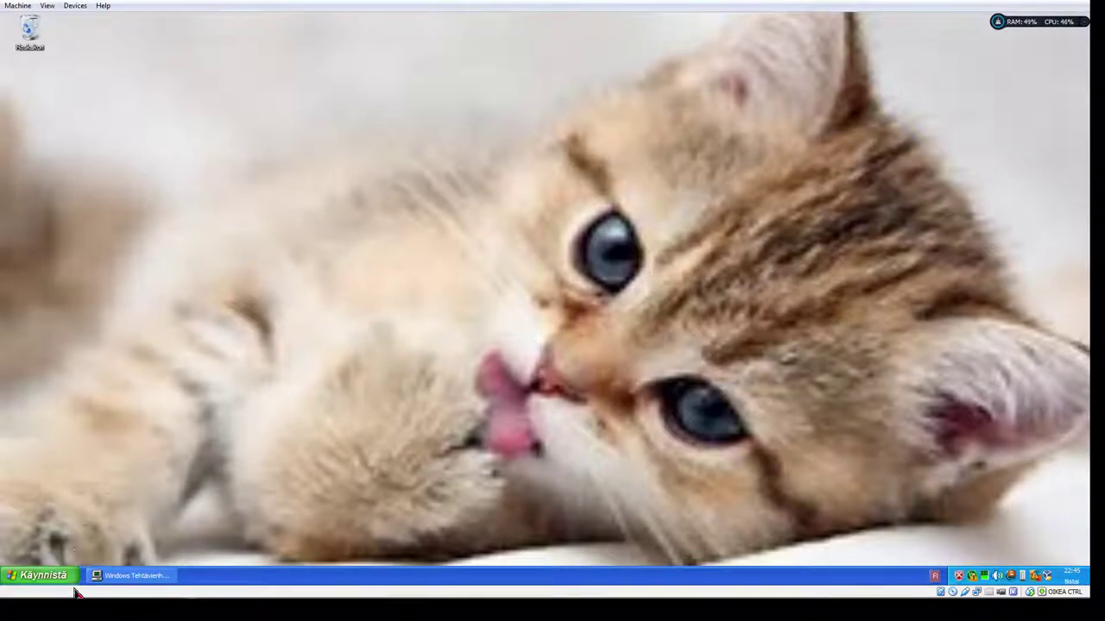
Step: Change the desktop theme to Windows XP in the display properties, apply it and close the dialog
left_click(47, 581)
left_click(466, 410)
right_click(442, 383)
left_click(475, 455)
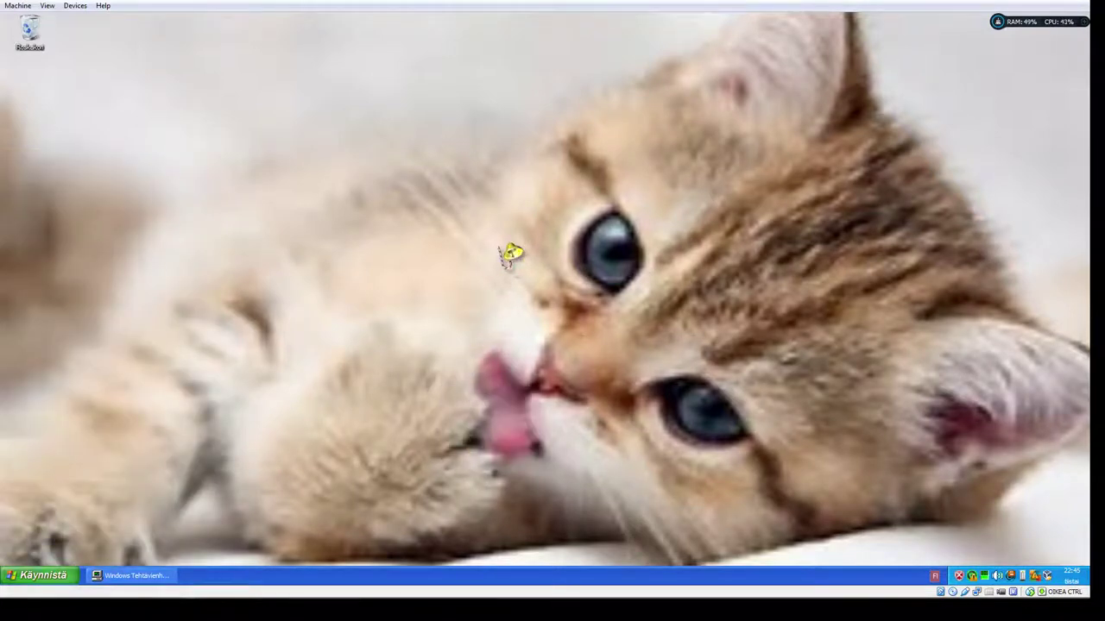
left_click(220, 118)
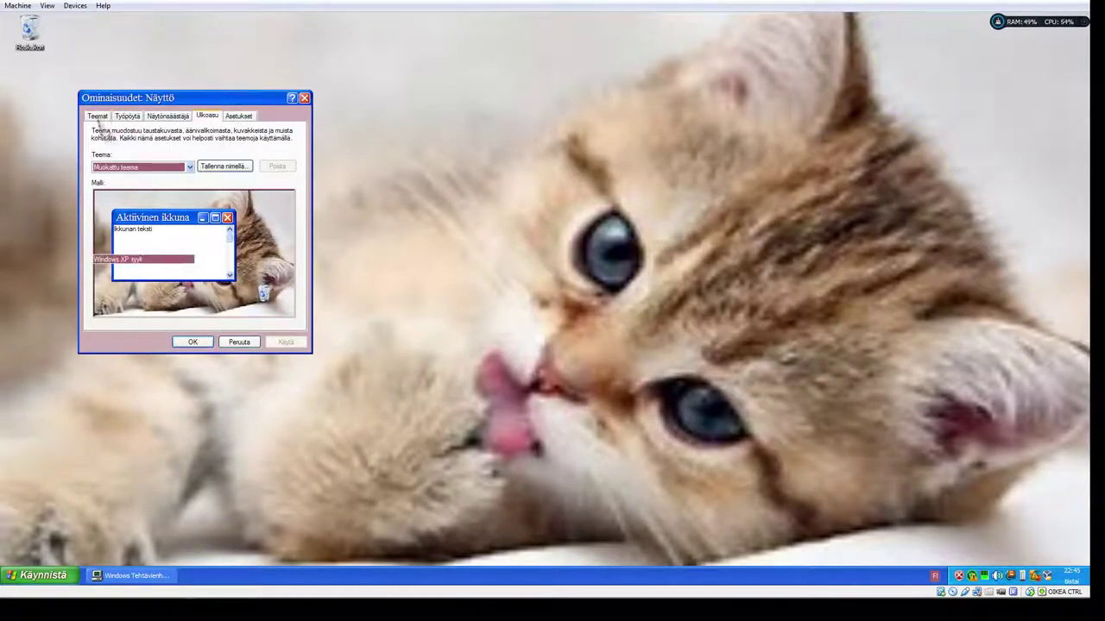
left_click(97, 117)
left_click(140, 168)
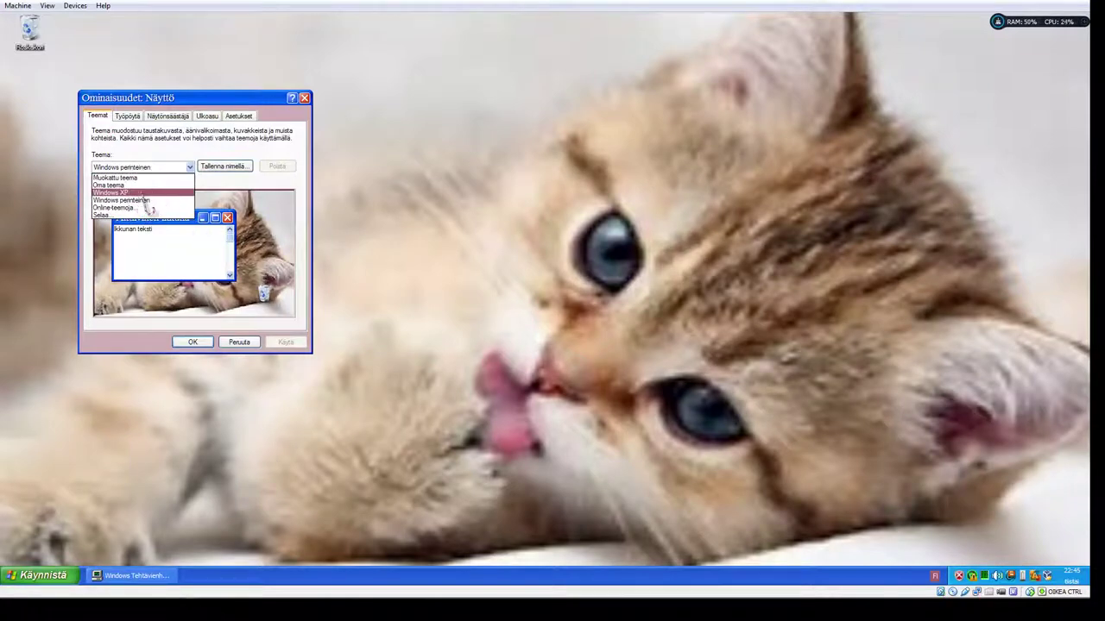
key("Return")
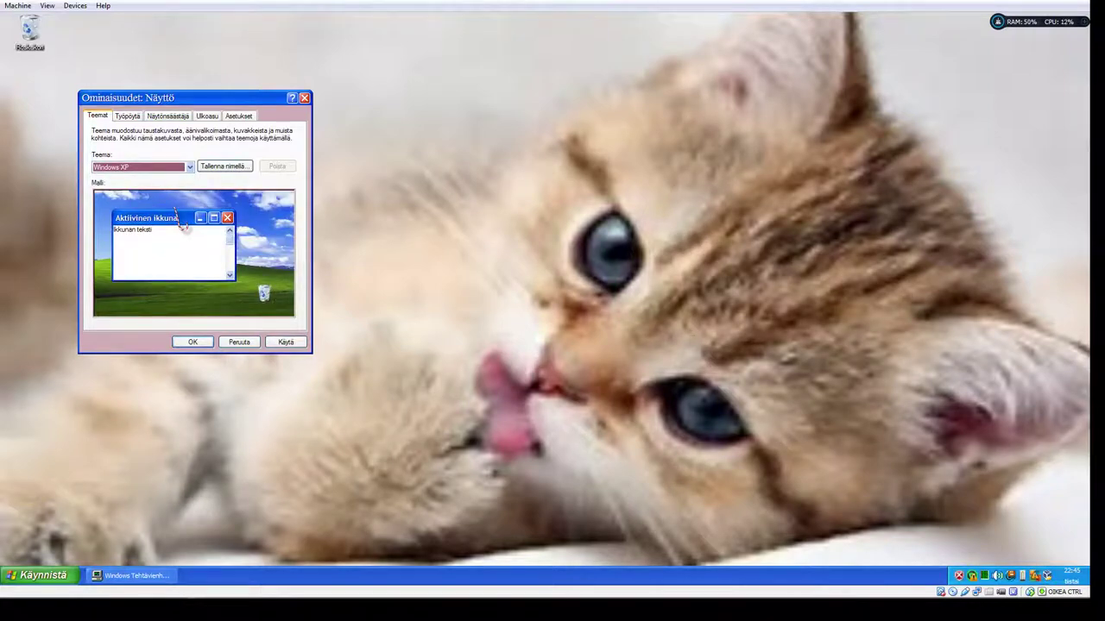
left_click(287, 343)
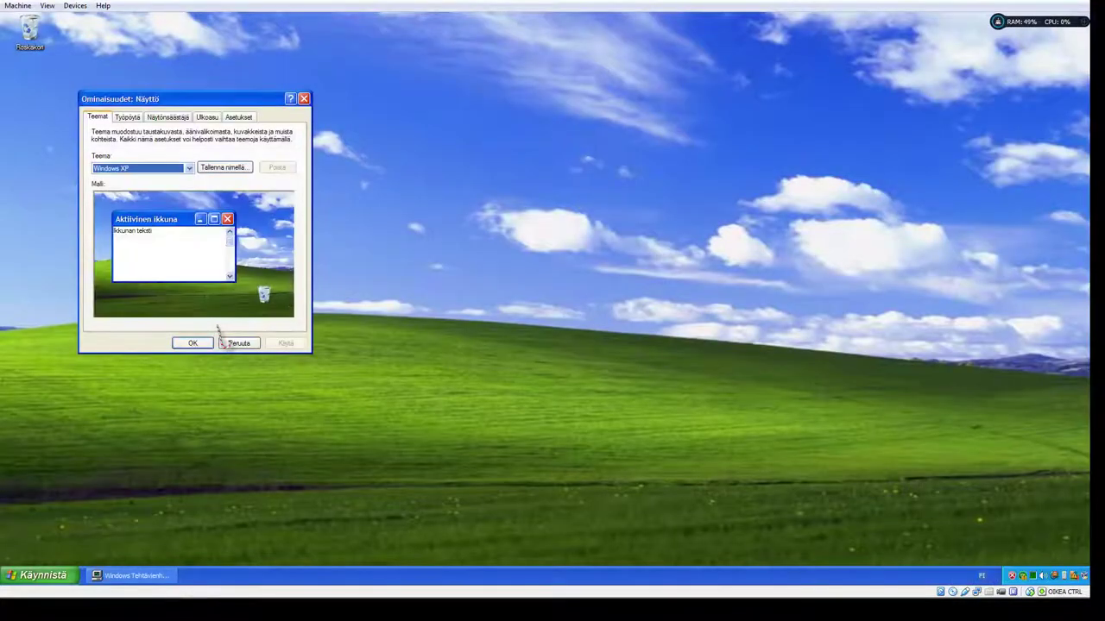
left_click(192, 342)
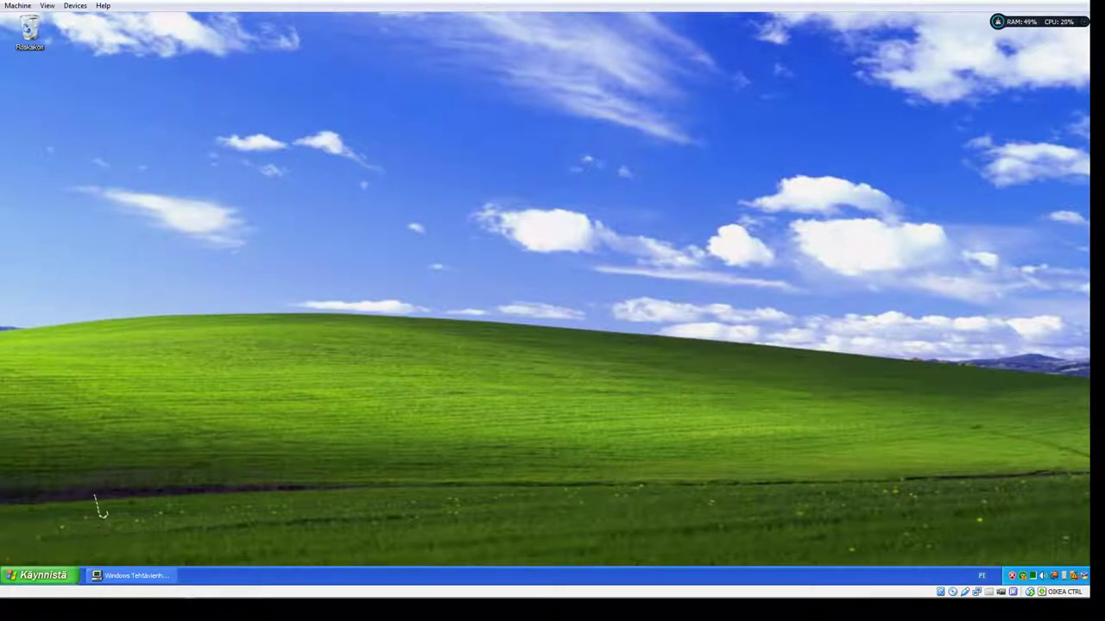
Step: Launch Mozilla Firefox and search for "ccleaner" from the Ask home page
left_click(62, 579)
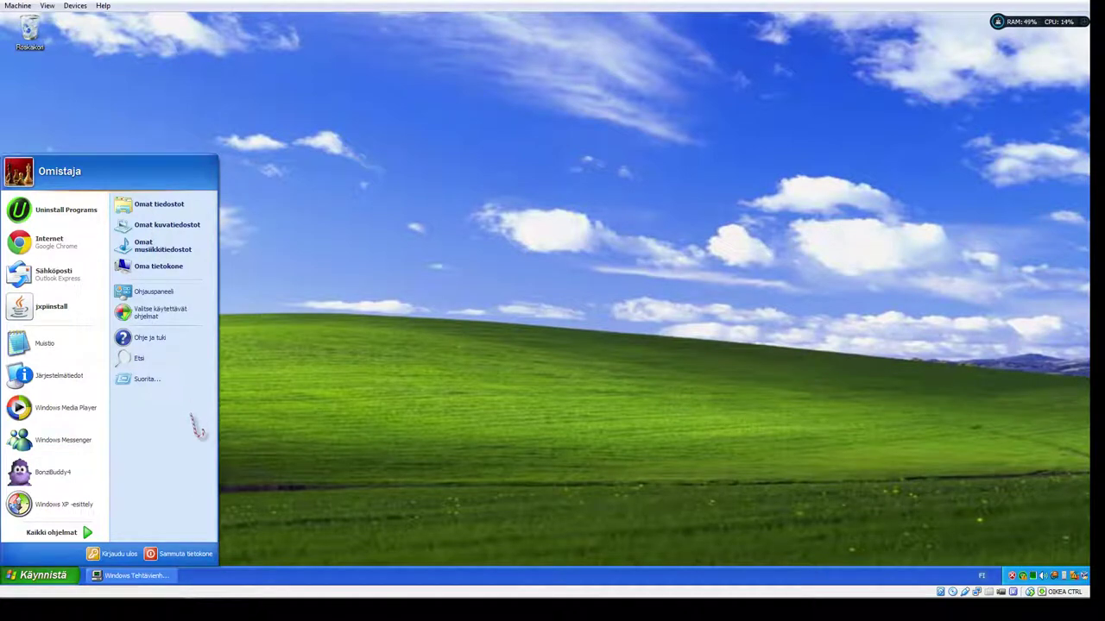
mouse_move(95, 533)
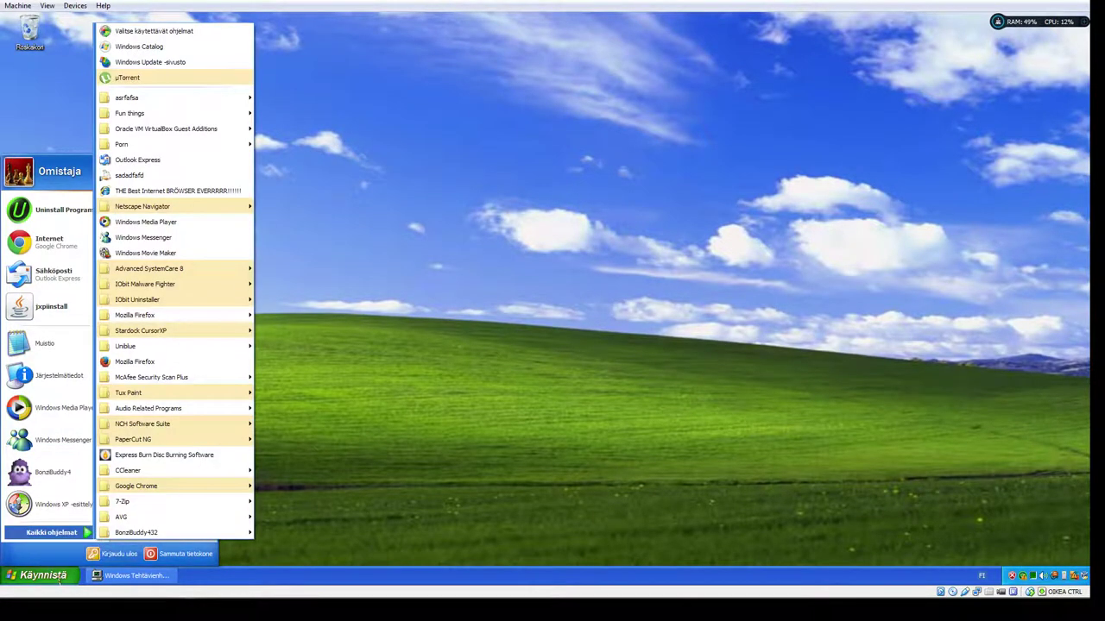
left_click(197, 364)
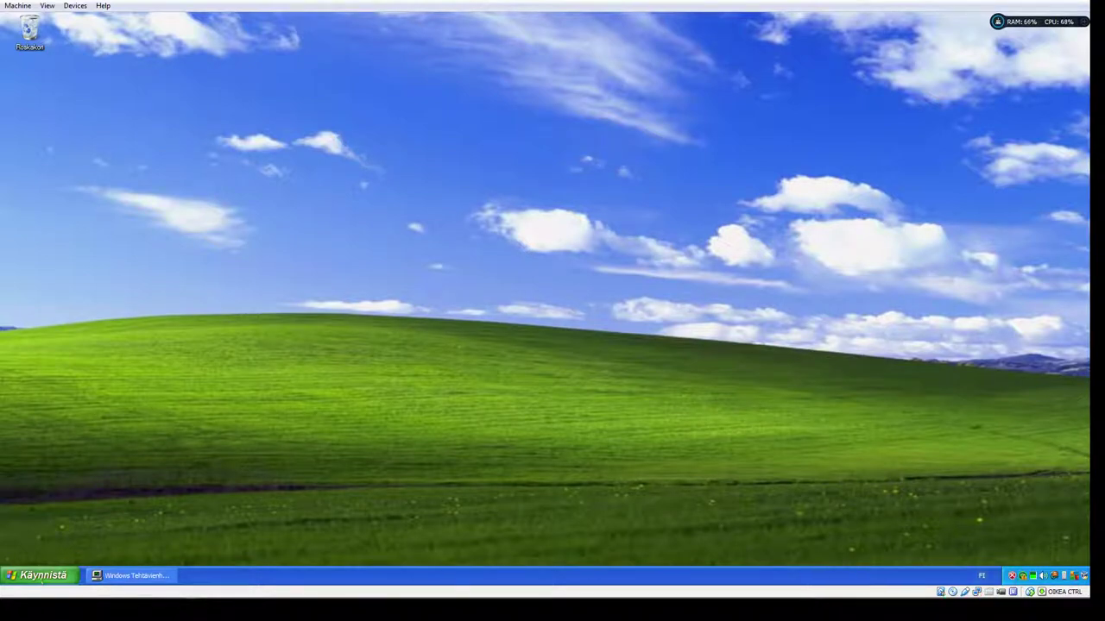
left_click(41, 579)
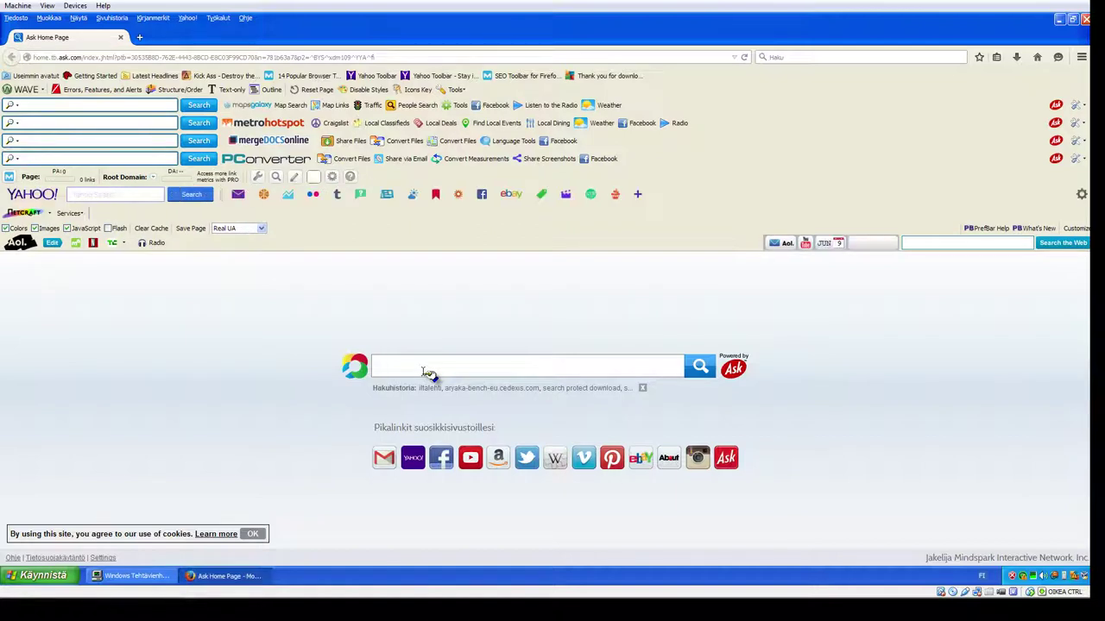
type("eaner")
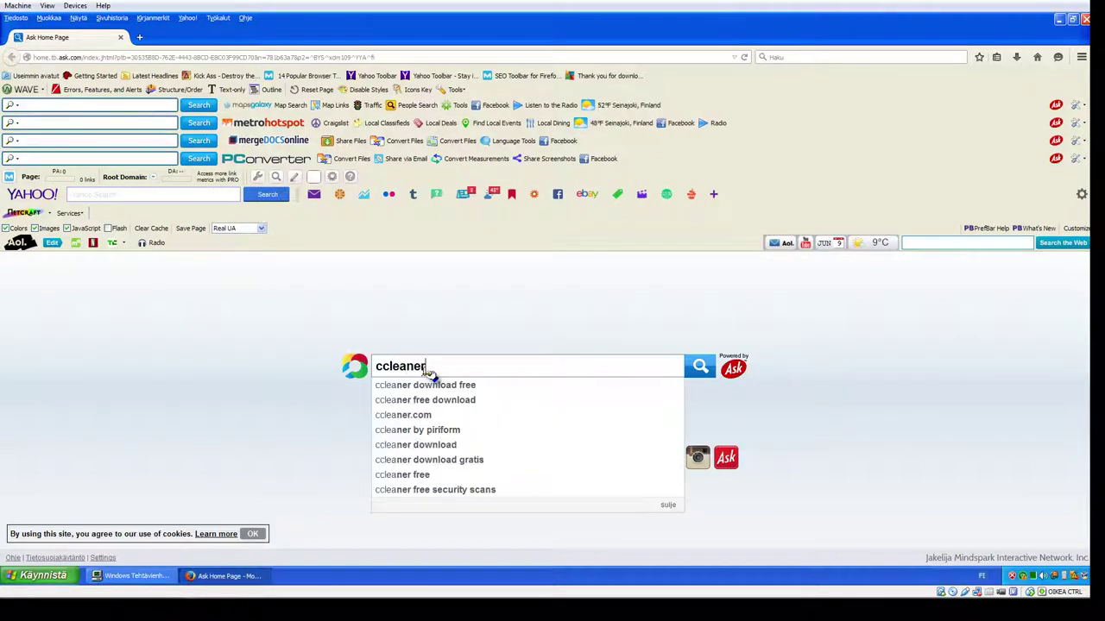
key("Return")
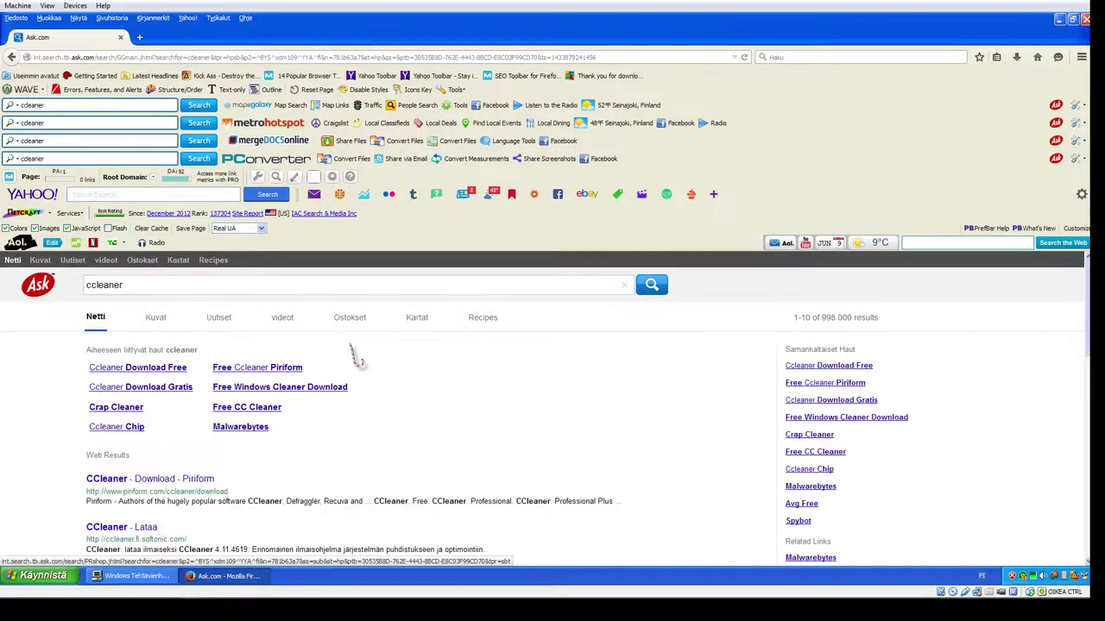
Step: Open the Piriform CCleaner download page from the search results and close the Ask results tab
scroll(309, 333, "down", 2)
scroll(183, 398, "down", 2)
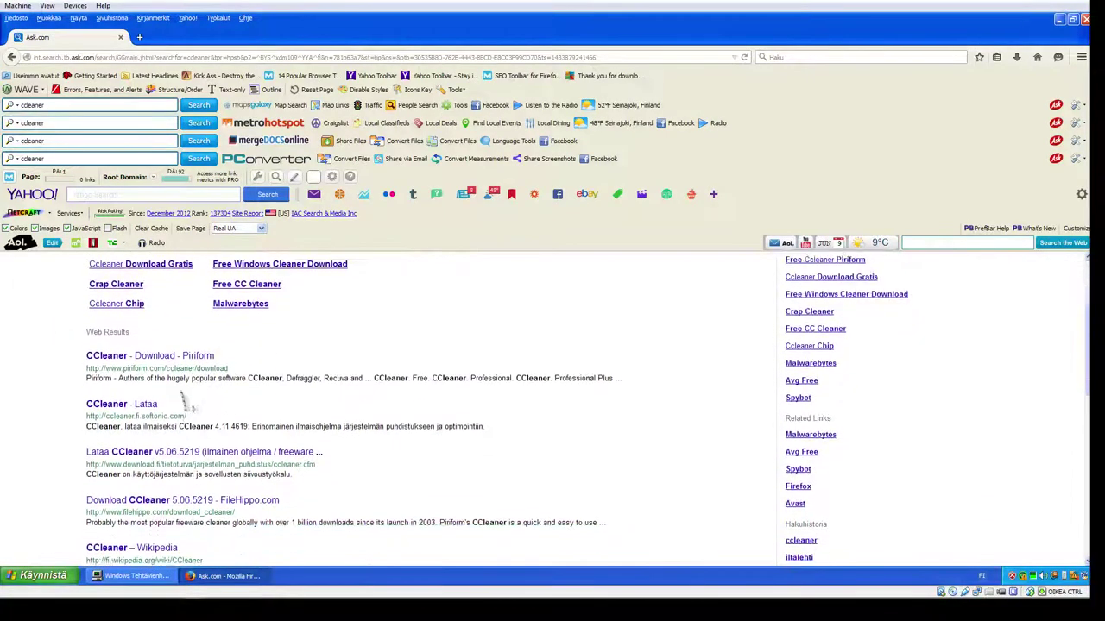
left_click(155, 356)
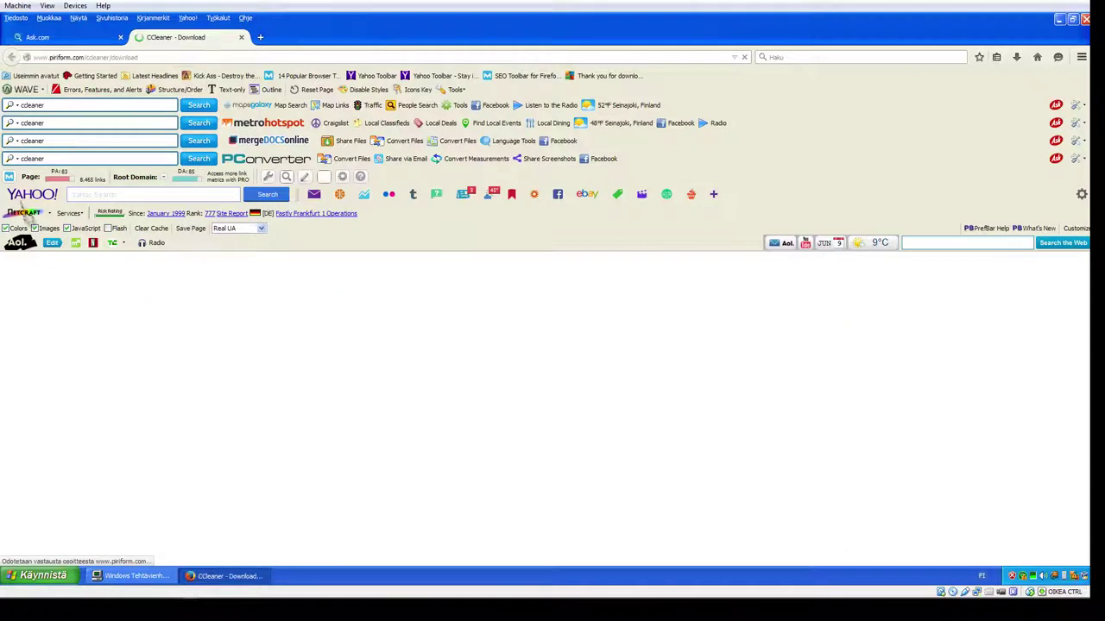
left_click(120, 37)
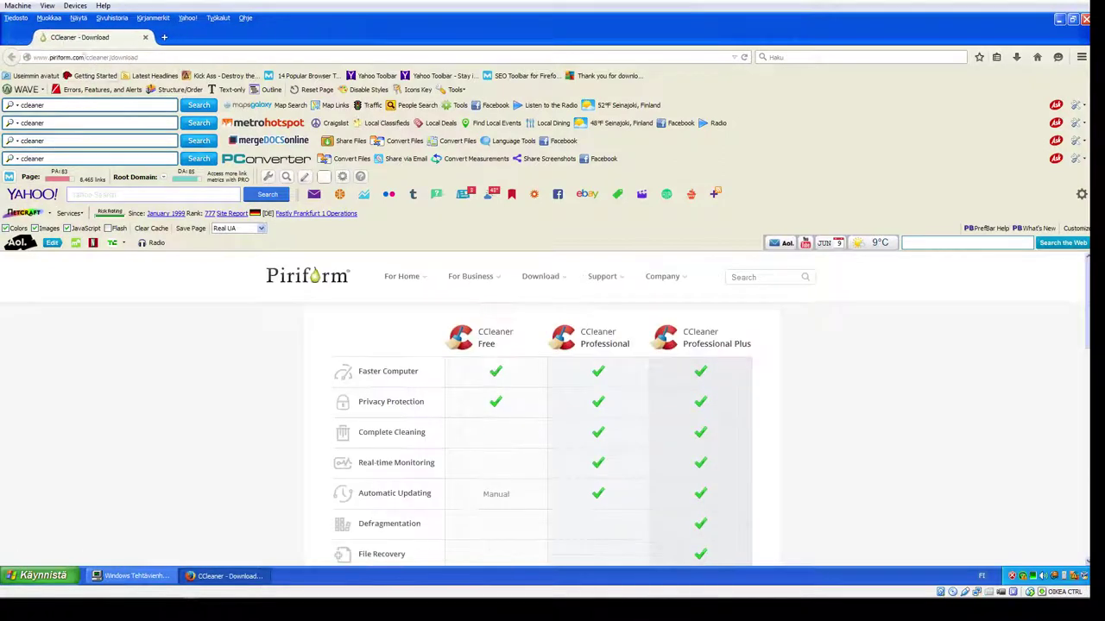
Step: Download the CCleaner Free edition and save the ccsetup506.exe file
scroll(370, 432, "down", 5)
scroll(497, 471, "up", 2)
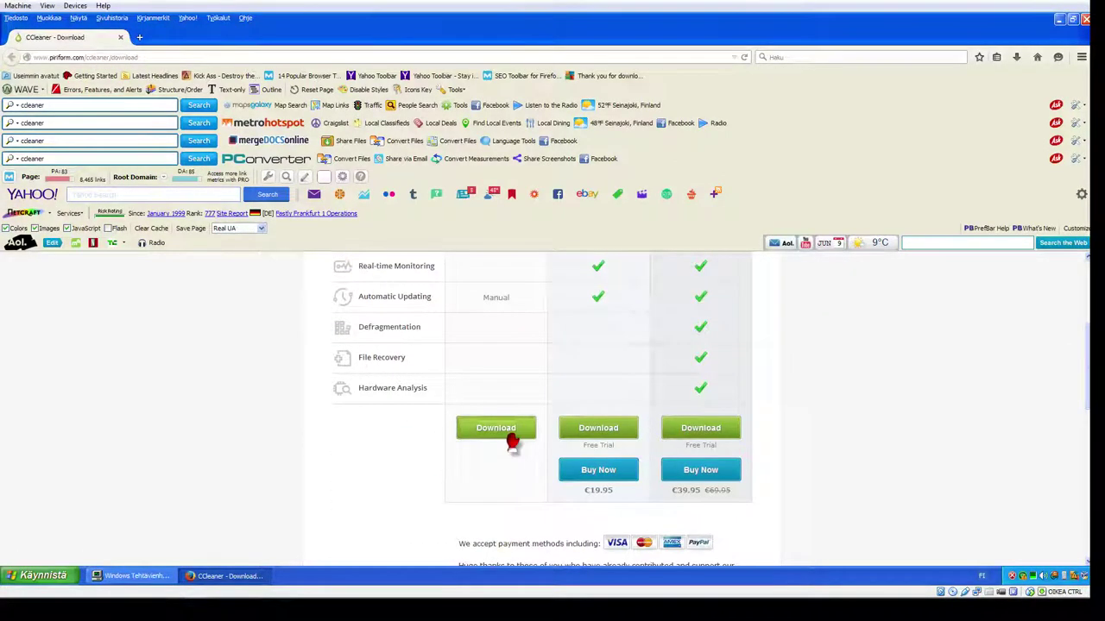
left_click(496, 426)
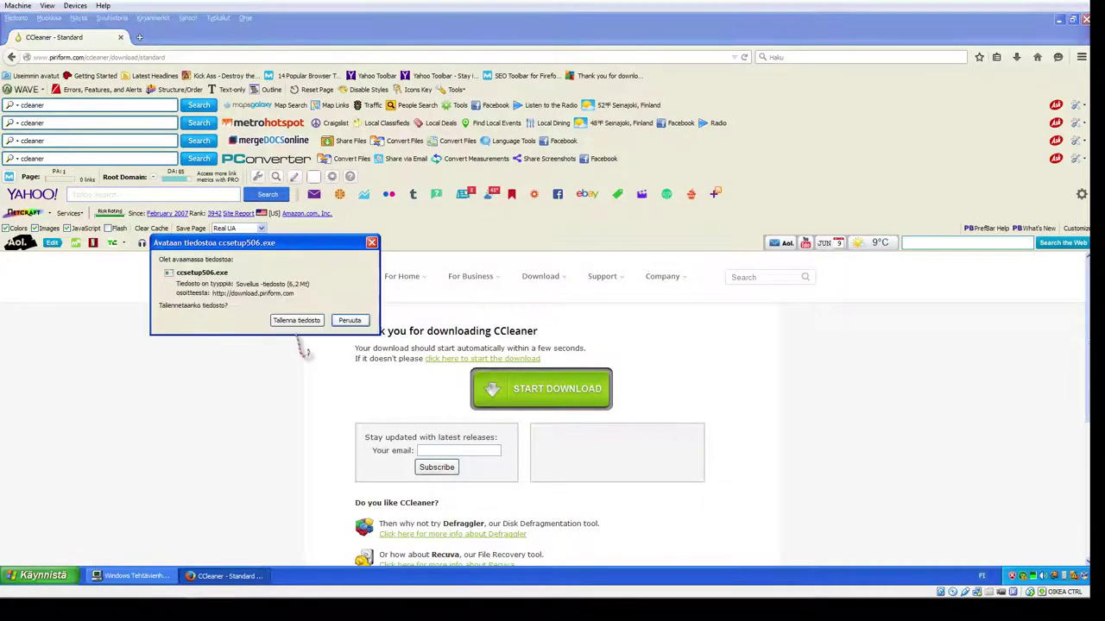
left_click(297, 322)
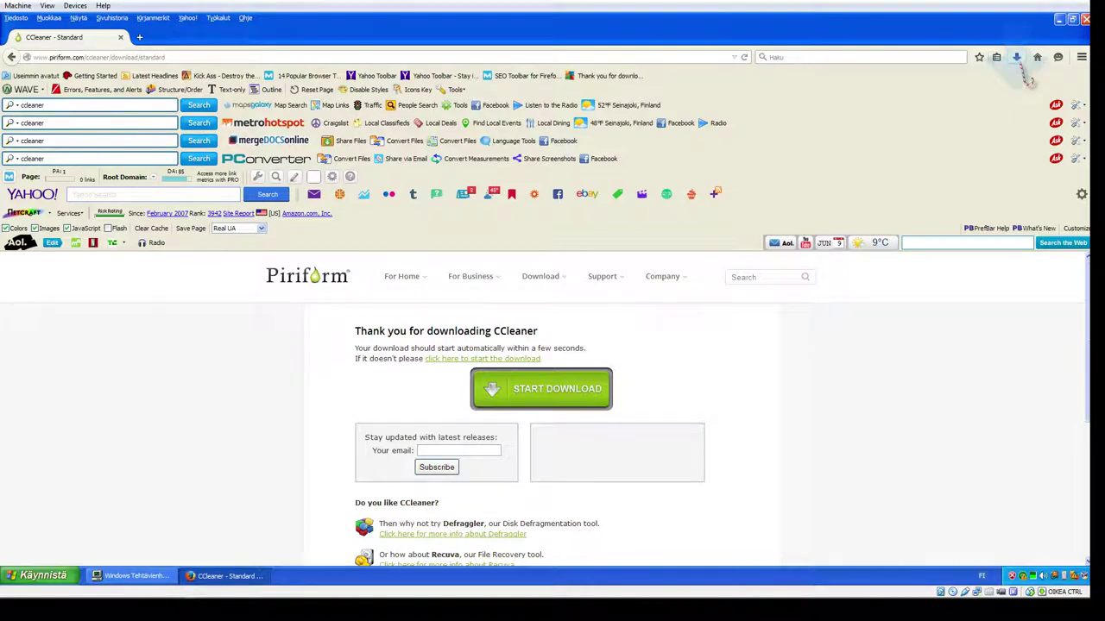
Step: Run the downloaded CCleaner installer, accepting the security warning, and minimize the browser
left_click(1016, 57)
left_click(915, 105)
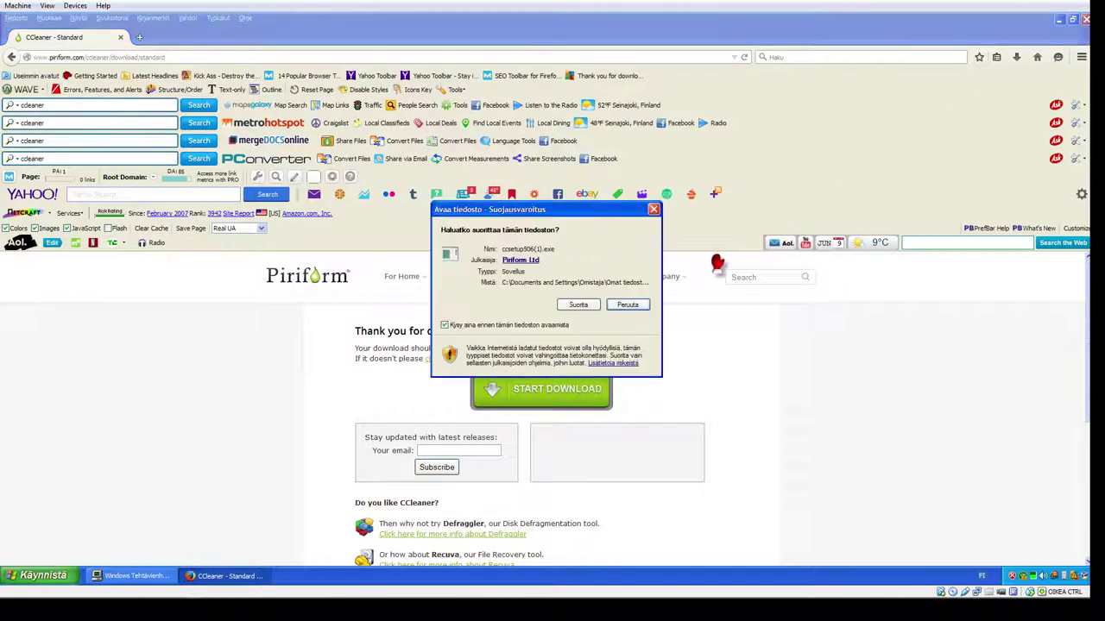
left_click(578, 305)
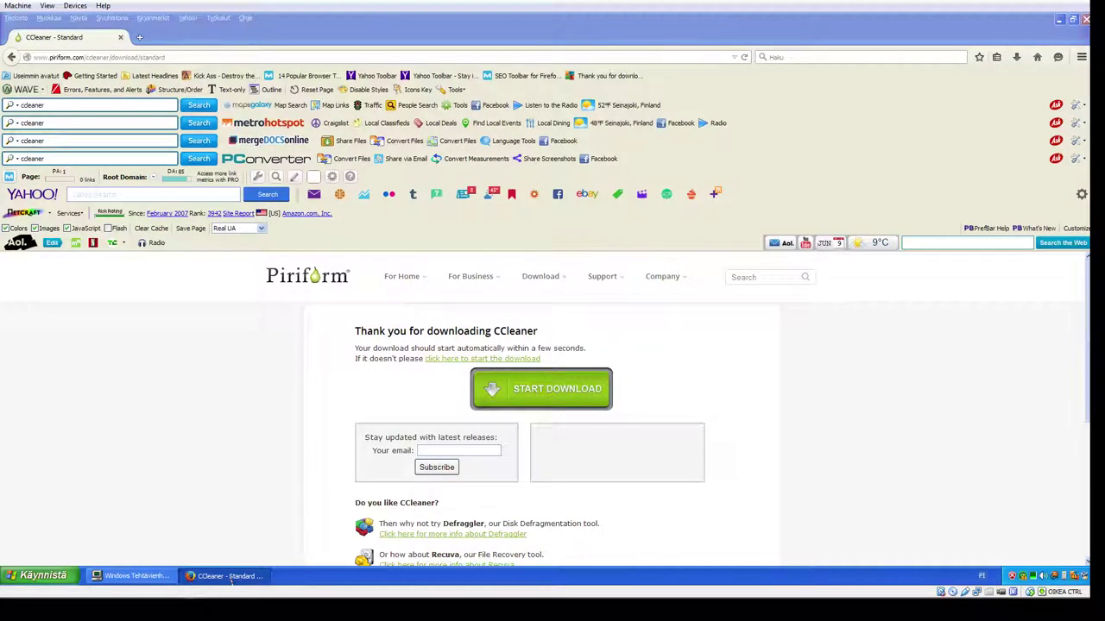
left_click(1060, 18)
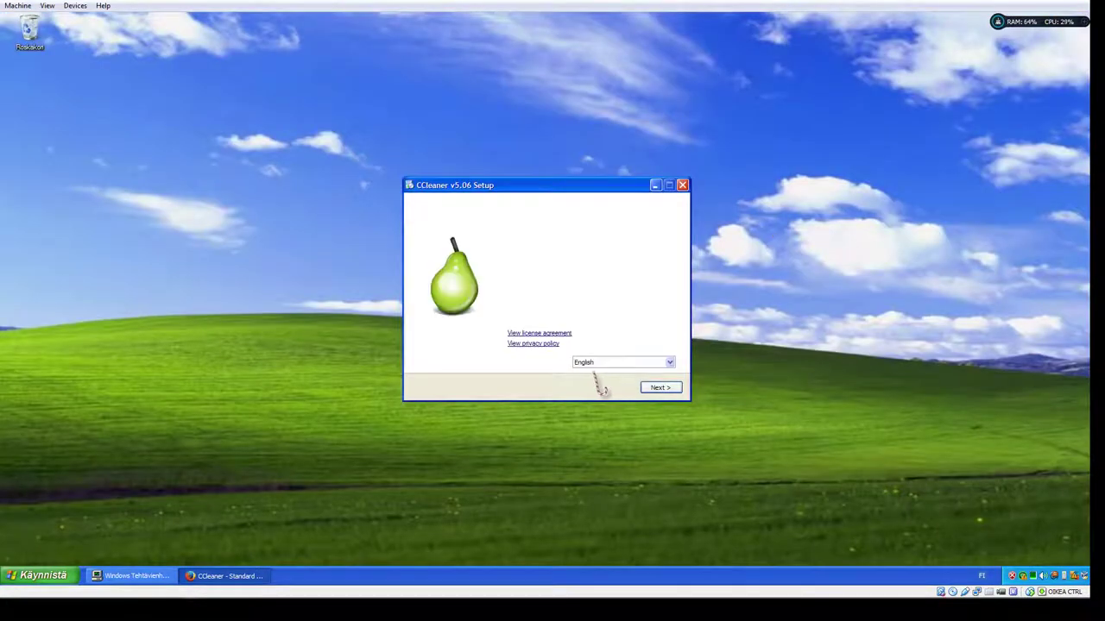
Step: Set the CCleaner setup language to Suomi and move the installer window slightly aside on the desktop
left_click(643, 364)
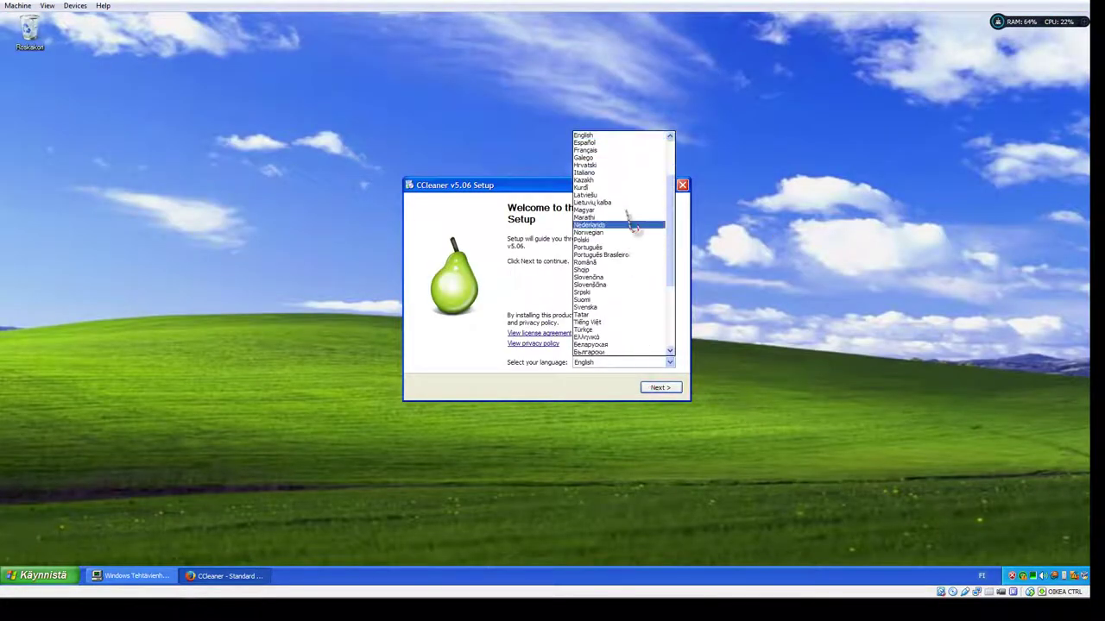
scroll(643, 337, "down", 2)
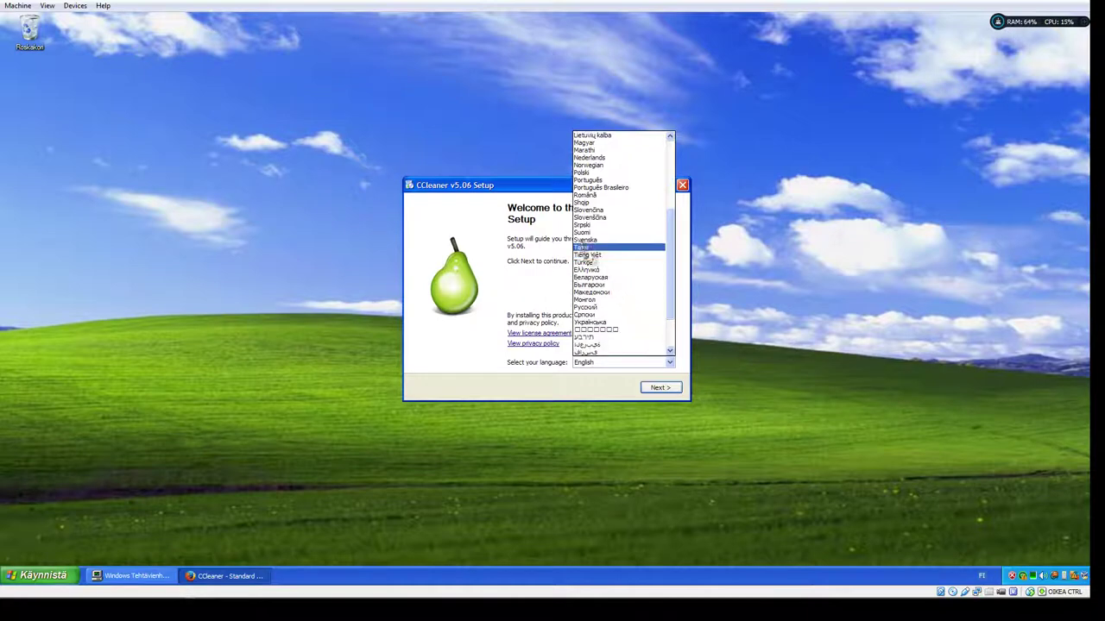
left_click(594, 249)
left_click(660, 388)
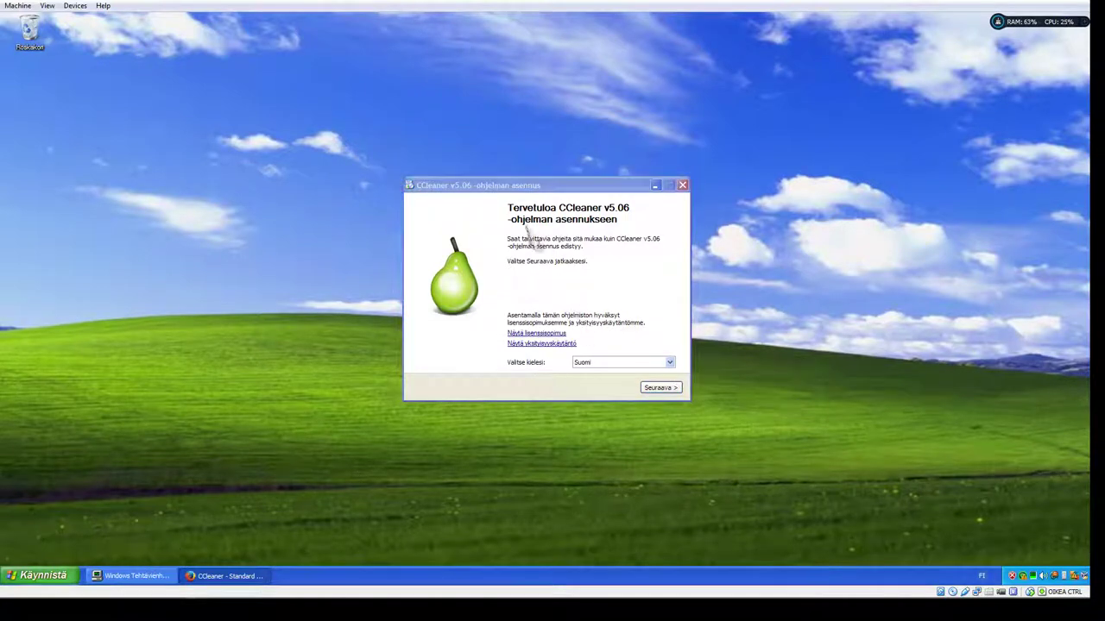
left_click_drag(535, 184, 479, 206)
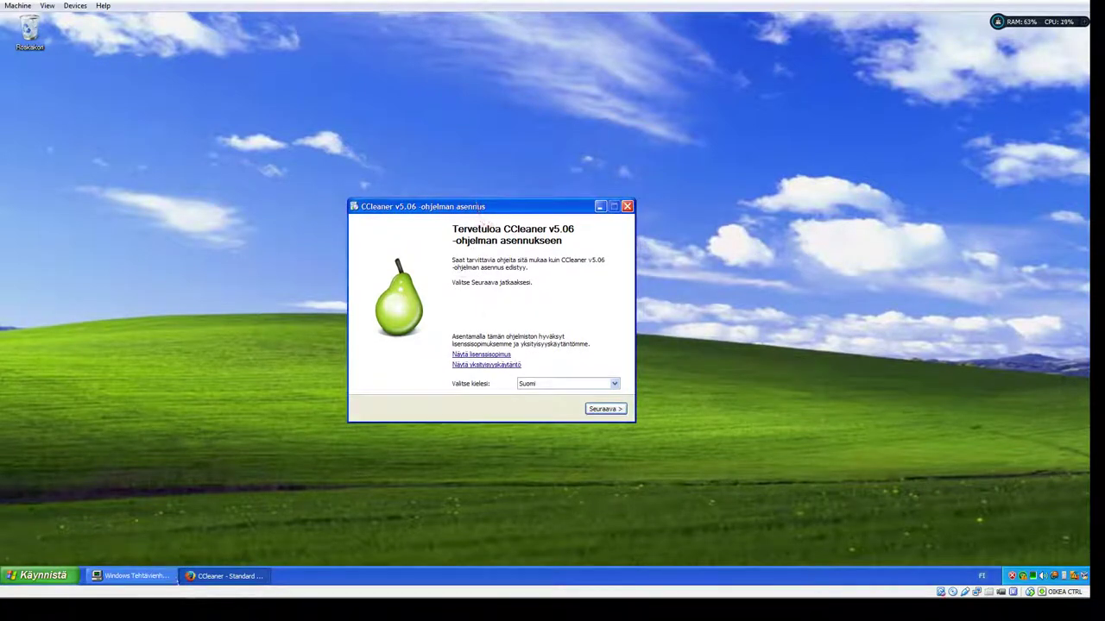
Step: Bring up the Windows Task Manager beside the CCleaner installer to monitor performance
left_click(157, 581)
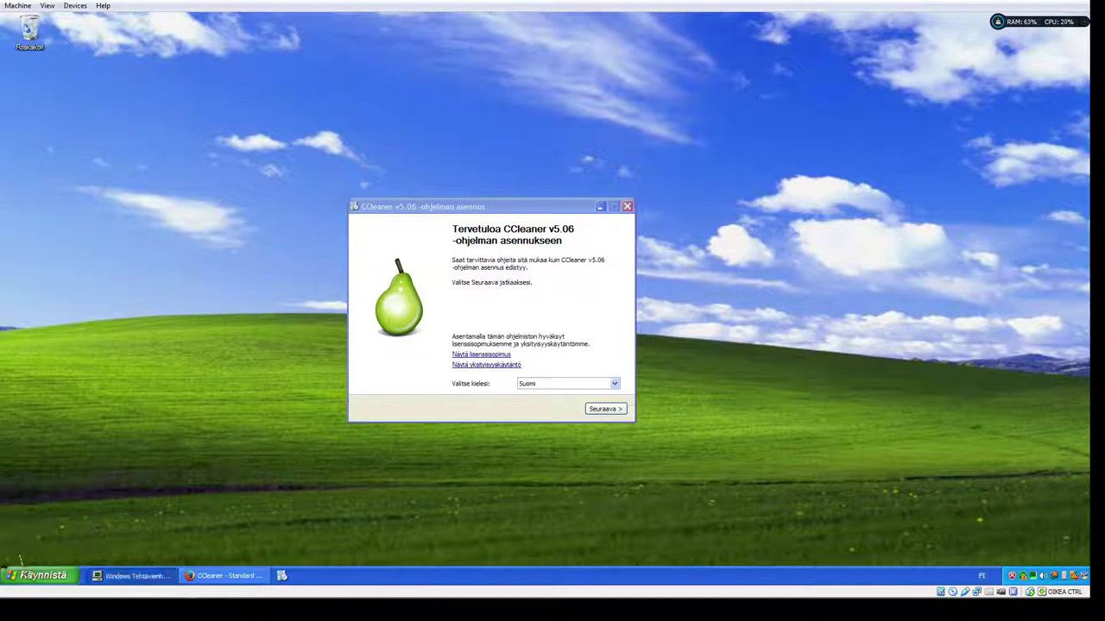
left_click(130, 577)
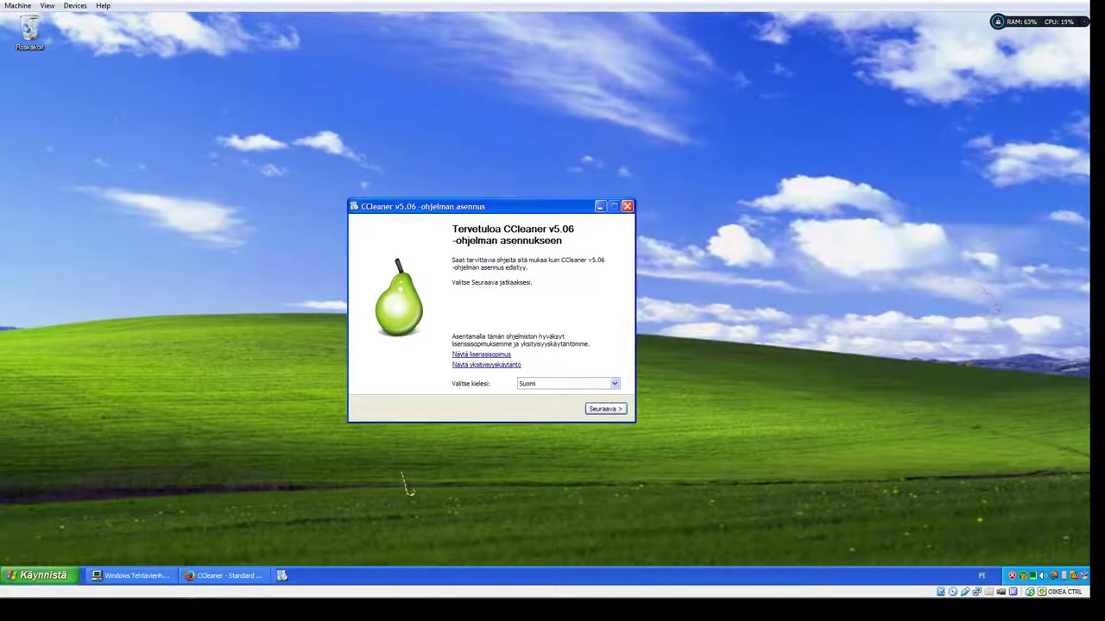
left_click(152, 582)
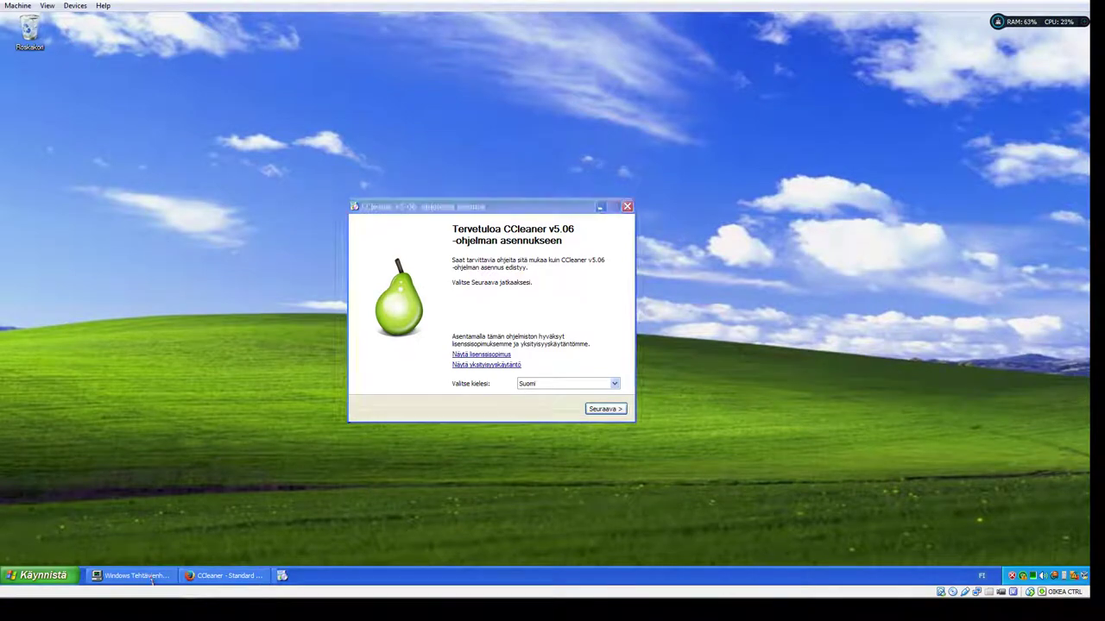
left_click(483, 207)
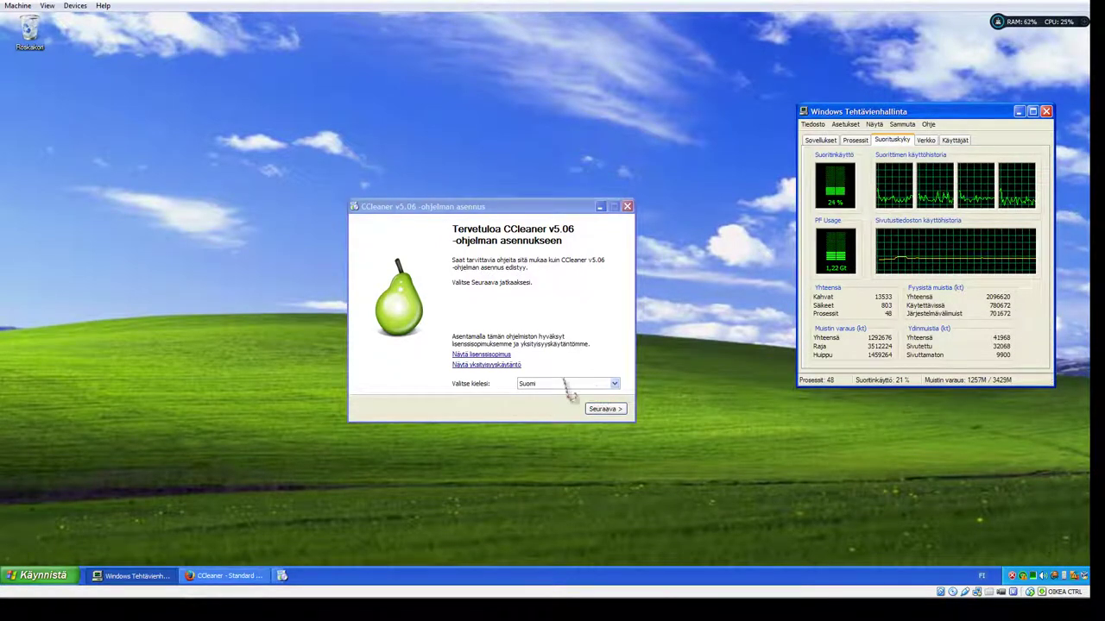
Step: Install CCleaner v5.06 with all default options selected and close the minimized Firefox window
left_click(605, 410)
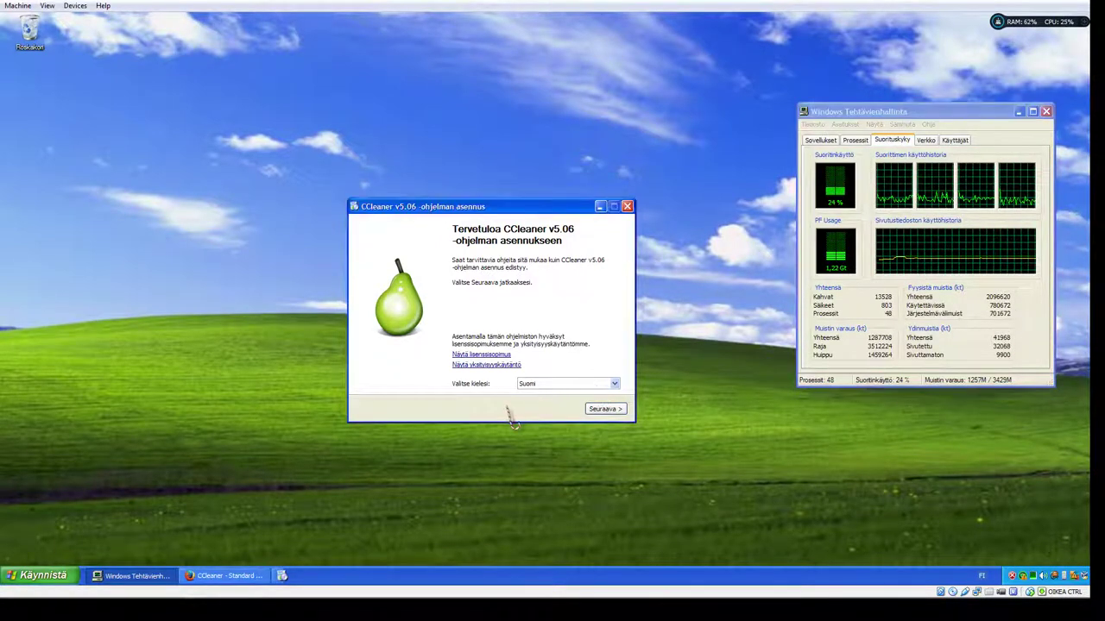
left_click(614, 410)
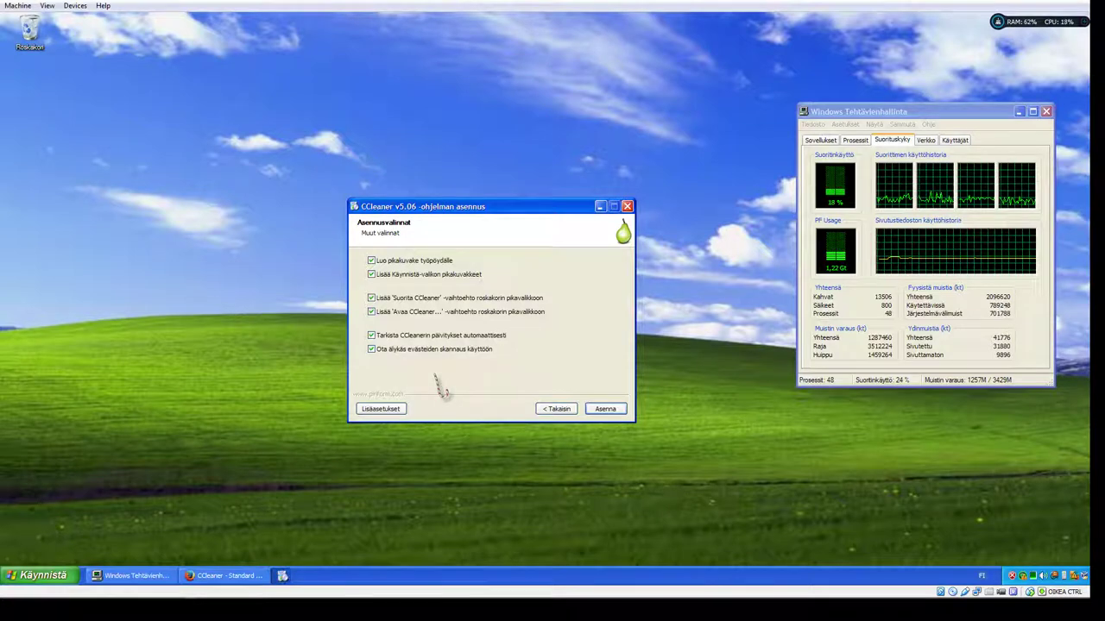
left_click(608, 416)
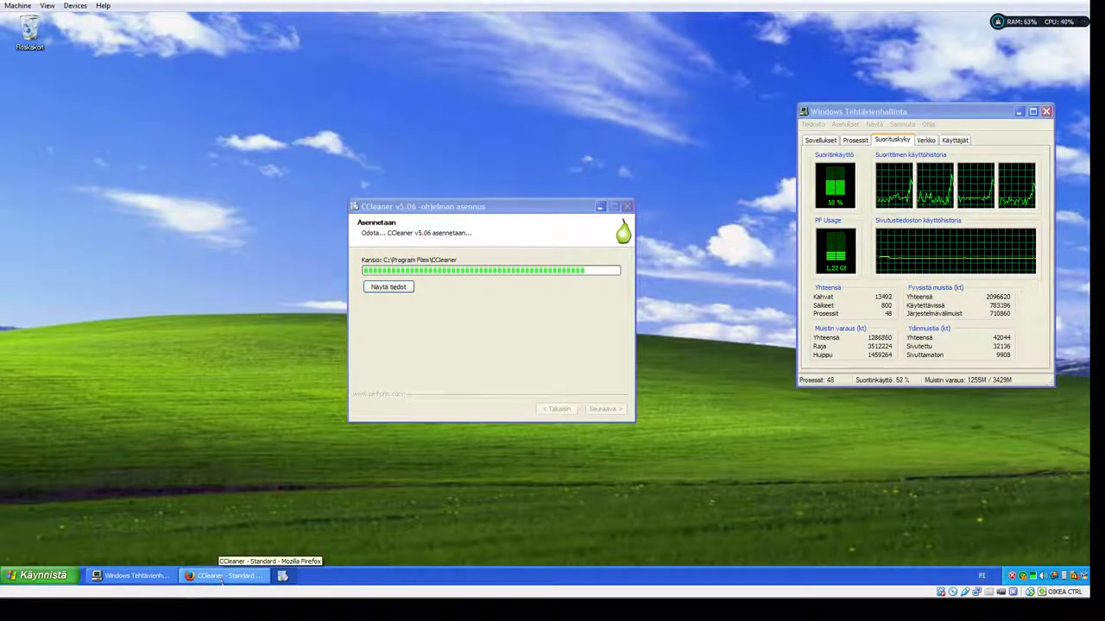
right_click(222, 578)
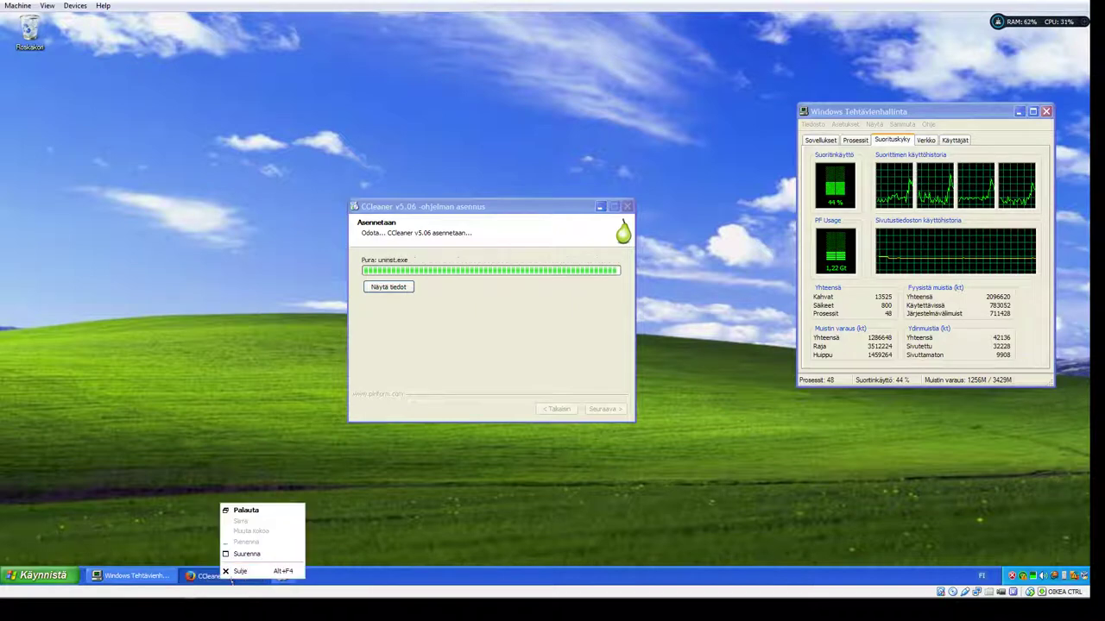
left_click(242, 572)
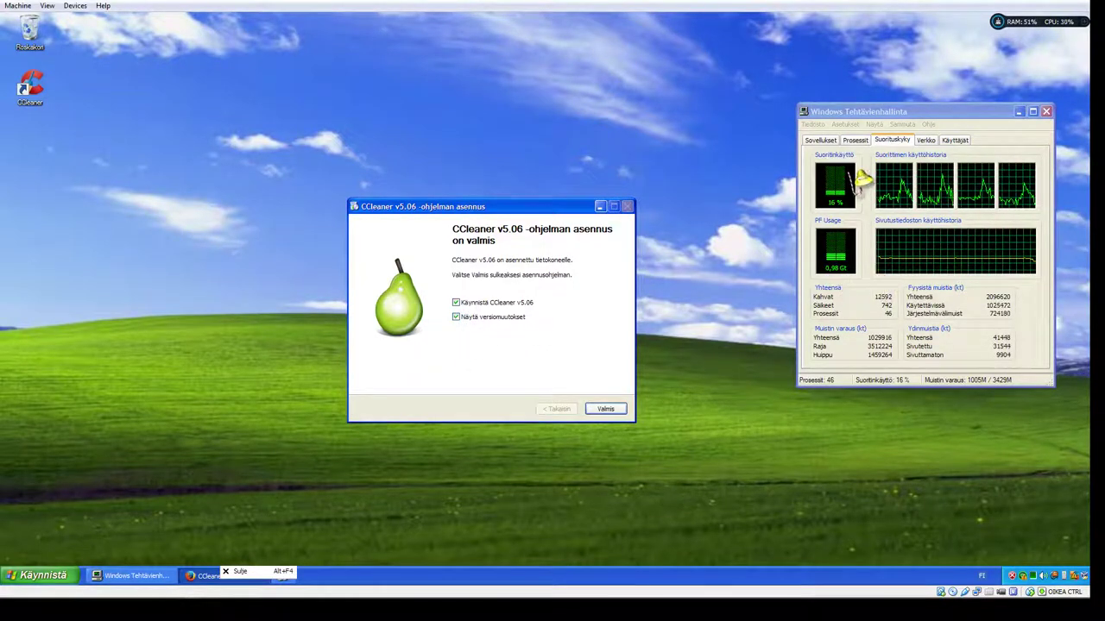
Step: Review the running processes in Task Manager sorted by memory use and return to the performance graphs
left_click(855, 140)
left_click(820, 139)
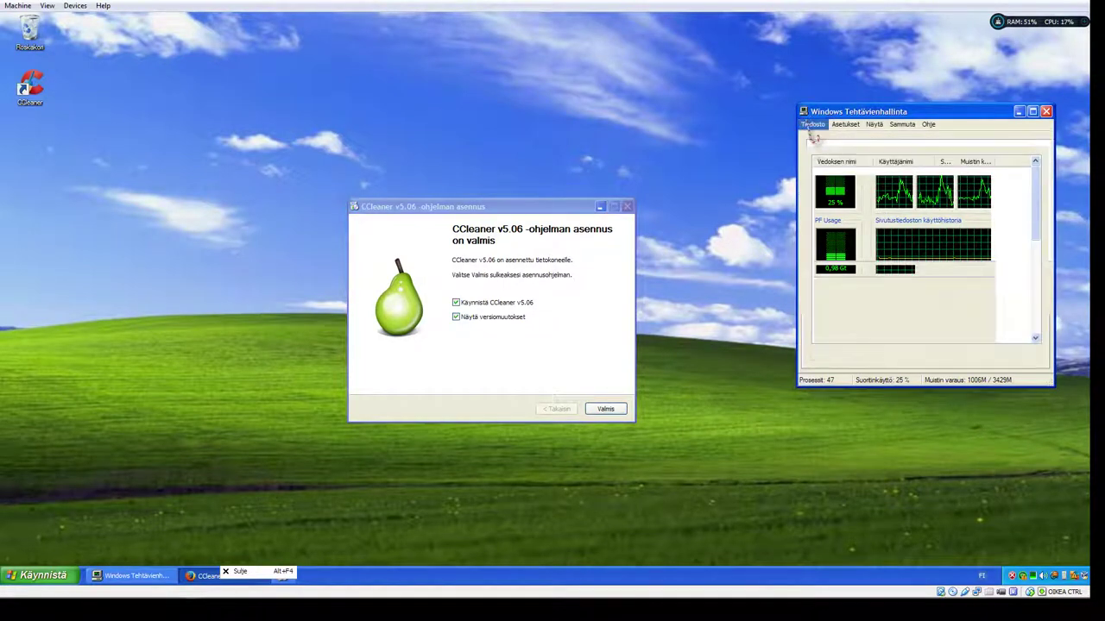
left_click(854, 140)
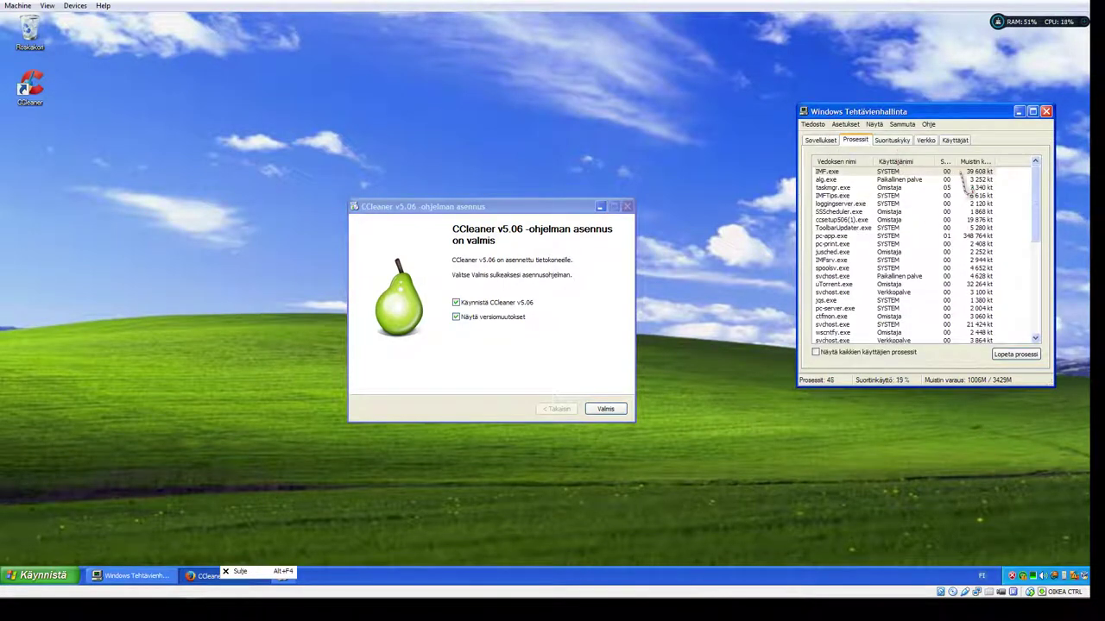
left_click(976, 163)
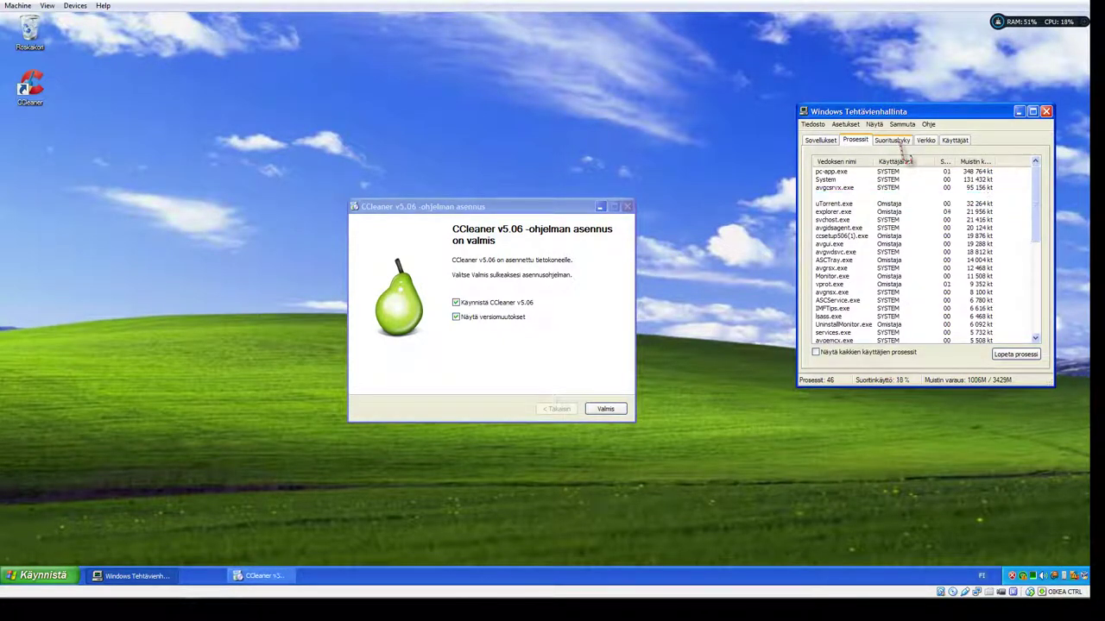
left_click(896, 141)
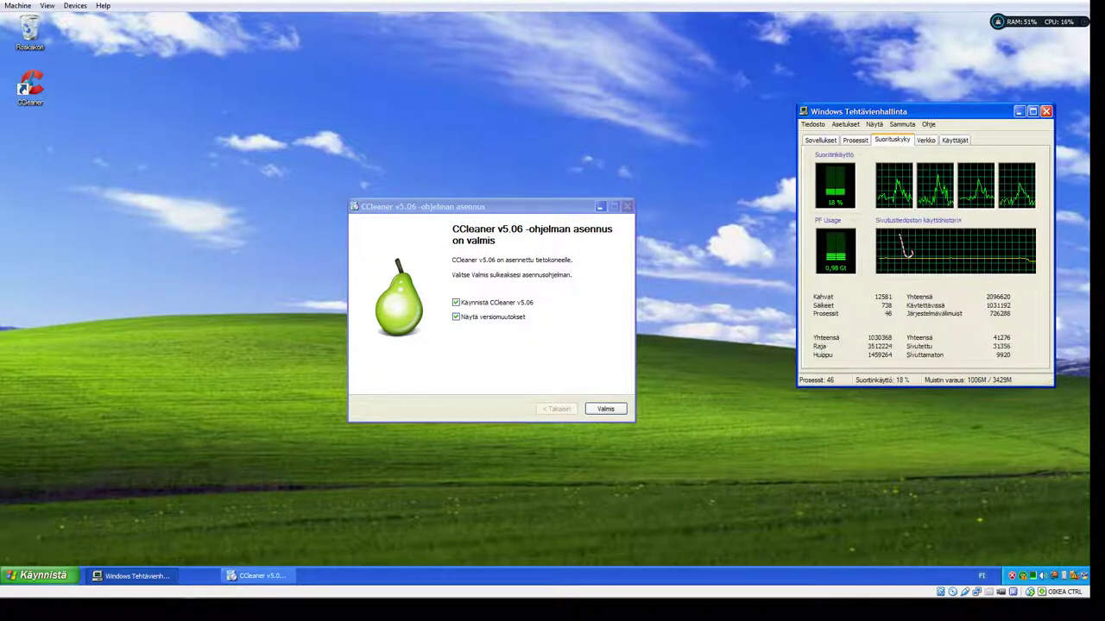
Step: Finish the CCleaner setup without showing the release notes and let CCleaner v5.06 start
left_click(486, 319)
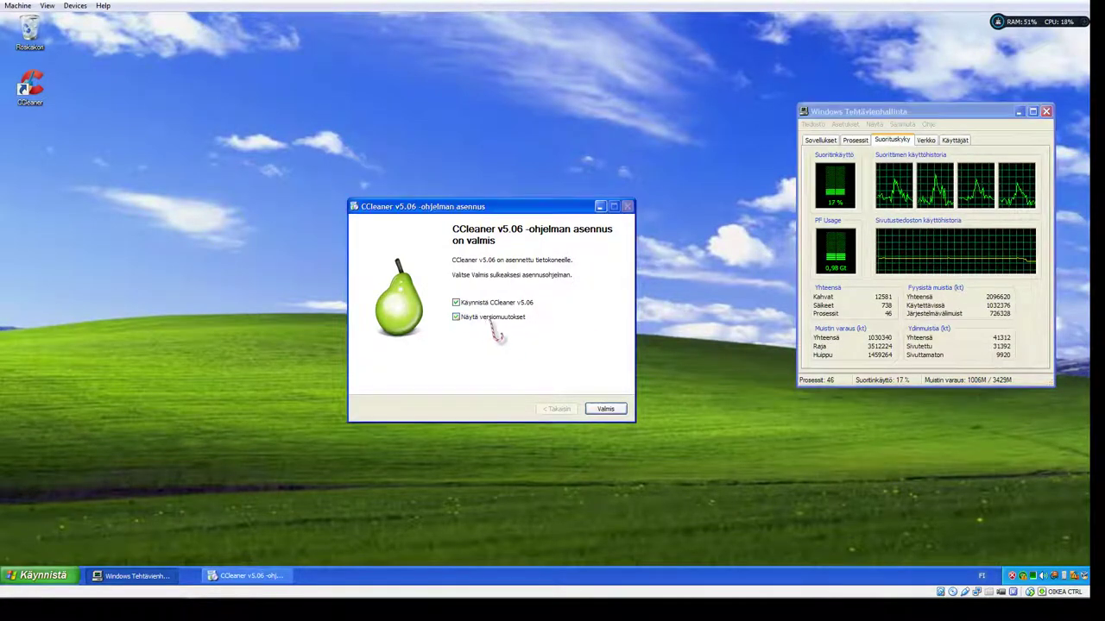
left_click(608, 410)
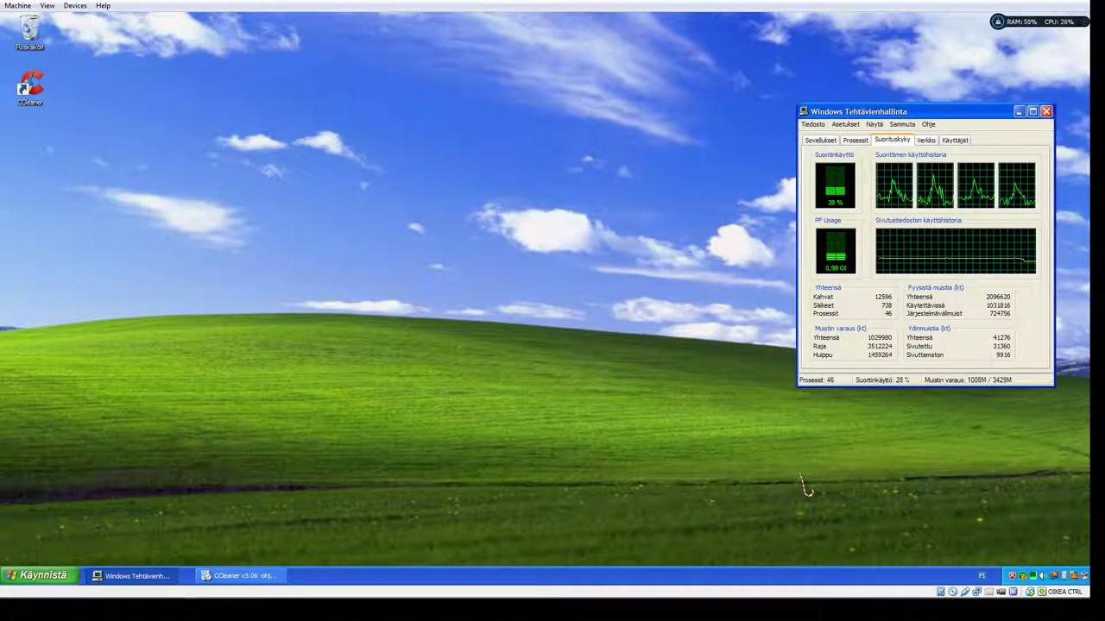
left_click(1083, 576)
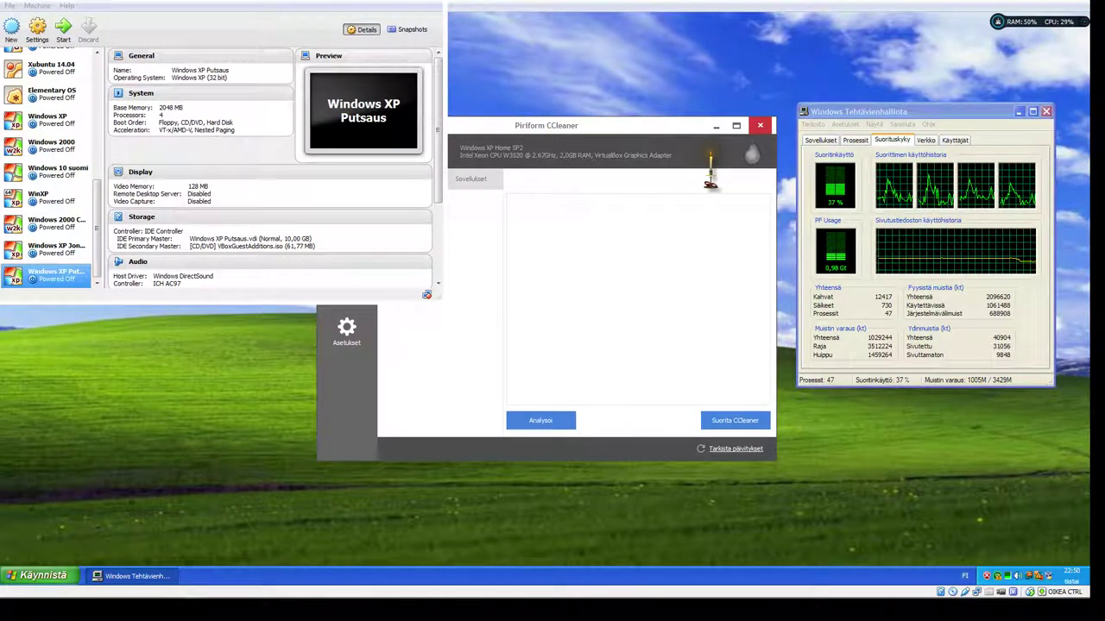
Step: Start the Windows XP Putsaus virtual machine in VirtualBox and dismiss the auto capture keyboard notice
left_click(65, 40)
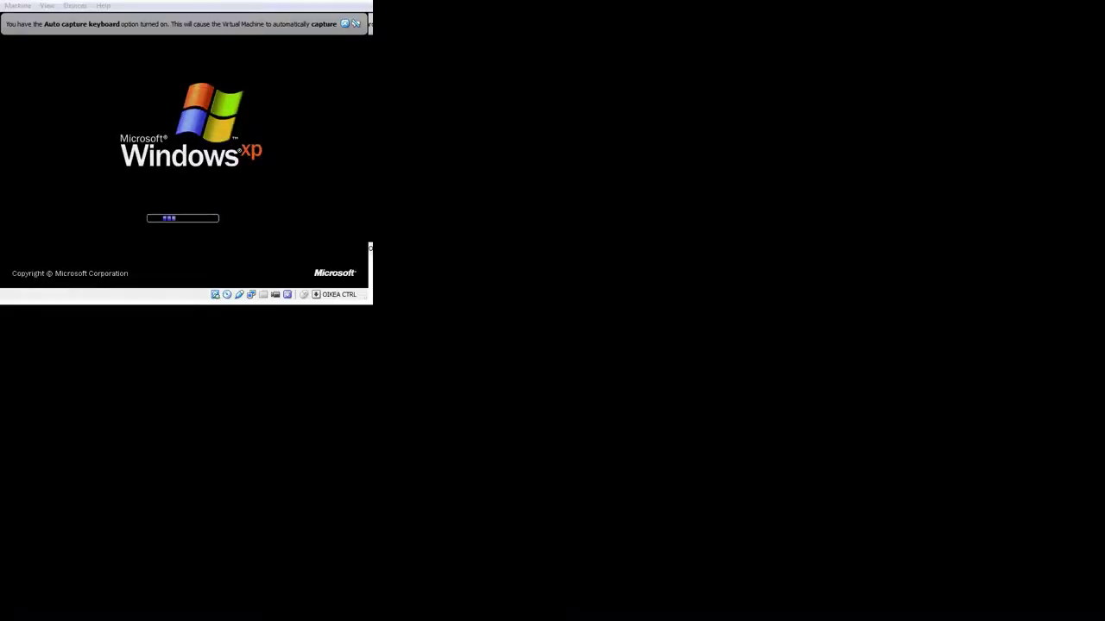
left_click(344, 24)
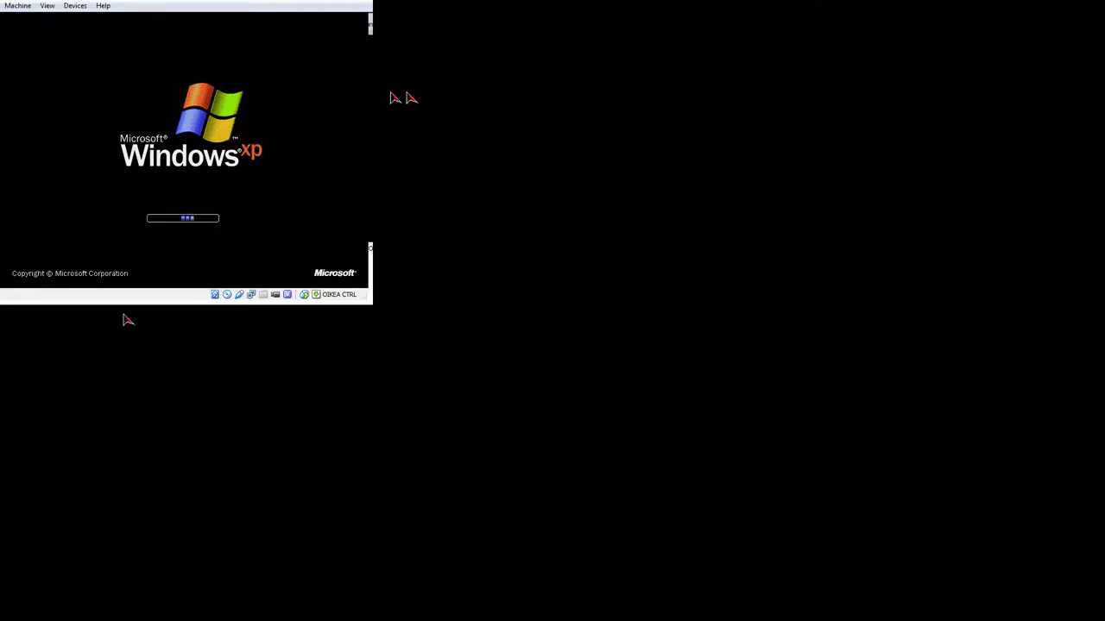
left_click(394, 100)
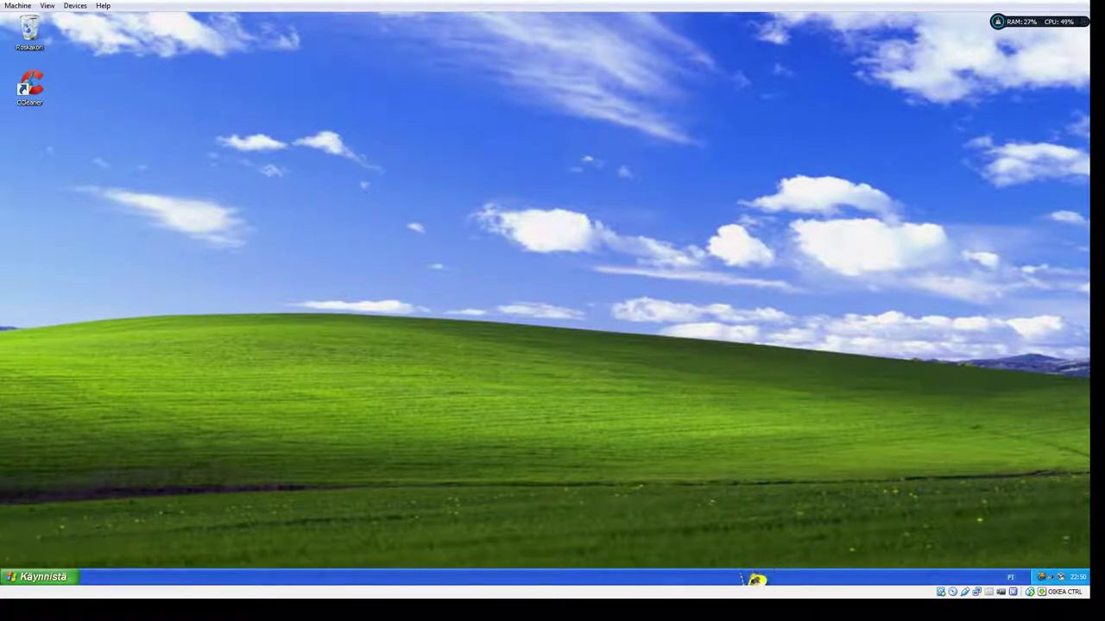
Step: Open the Windows Task Manager to watch system performance and dismiss the computer security alert
right_click(751, 579)
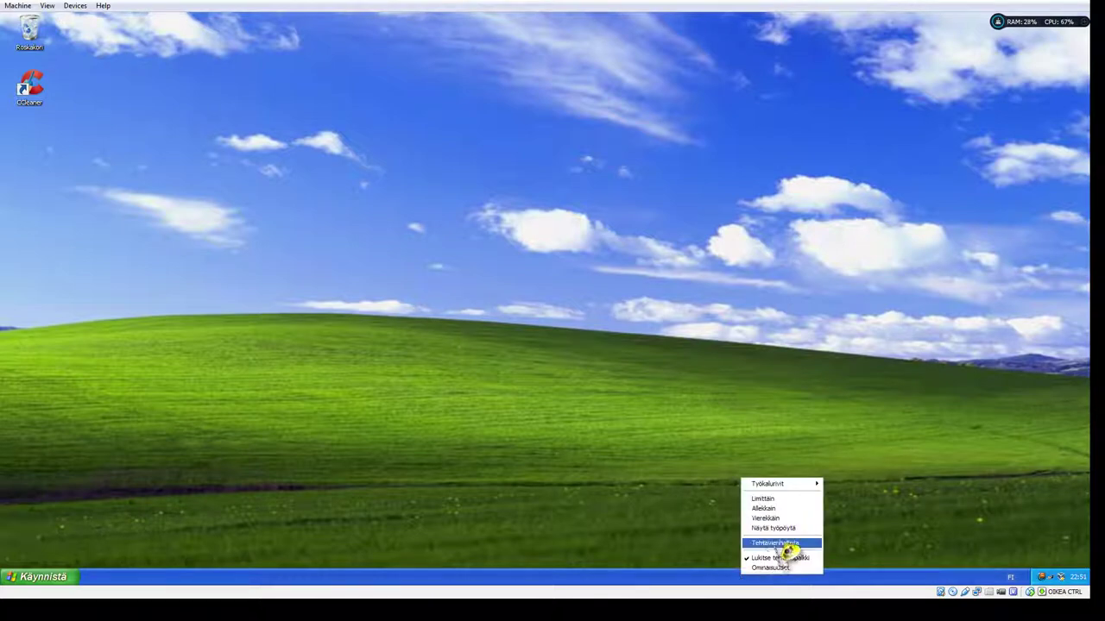
left_click(789, 547)
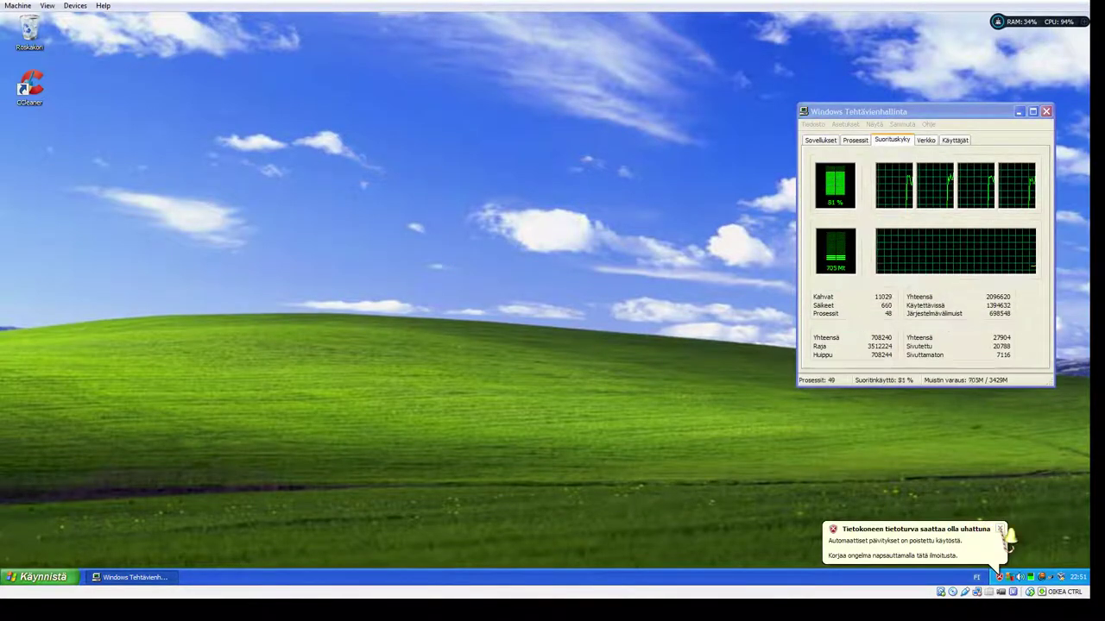
left_click(1007, 533)
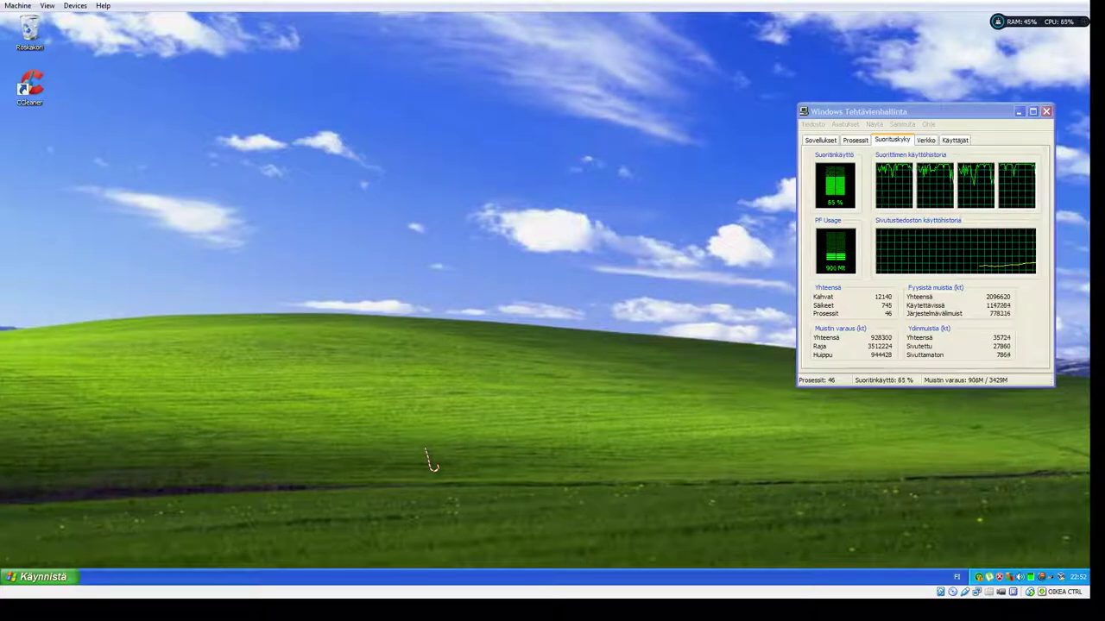
Step: Dismiss the security alert and the IObit Malware Fighter 3 notification, and try to open CCleaner from its desktop shortcut
key("super")
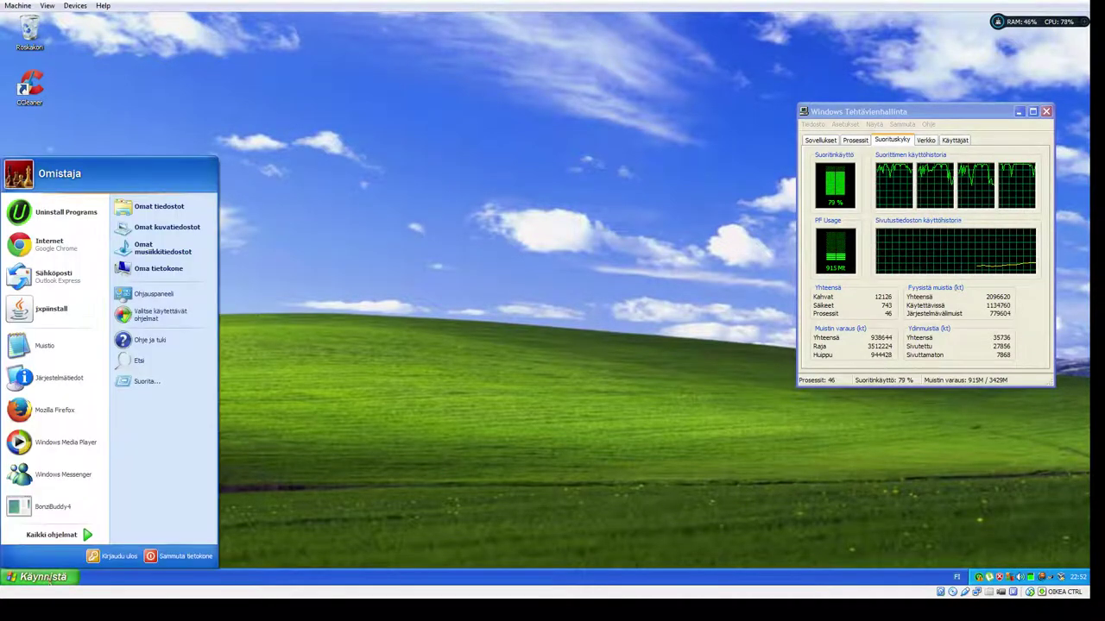
left_click(131, 143)
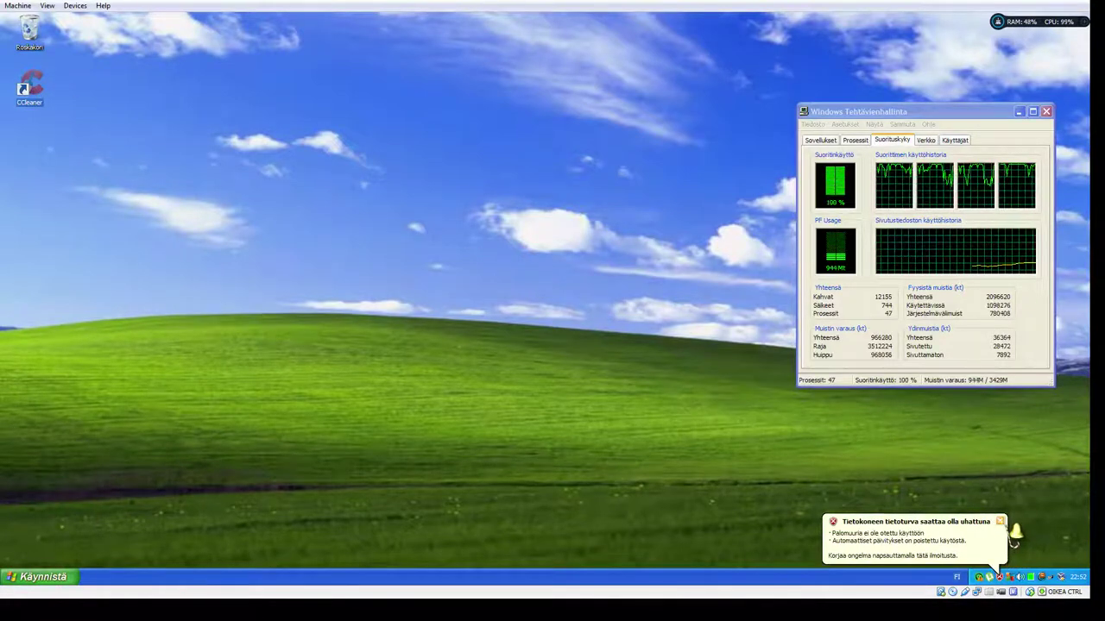
left_click(1000, 521)
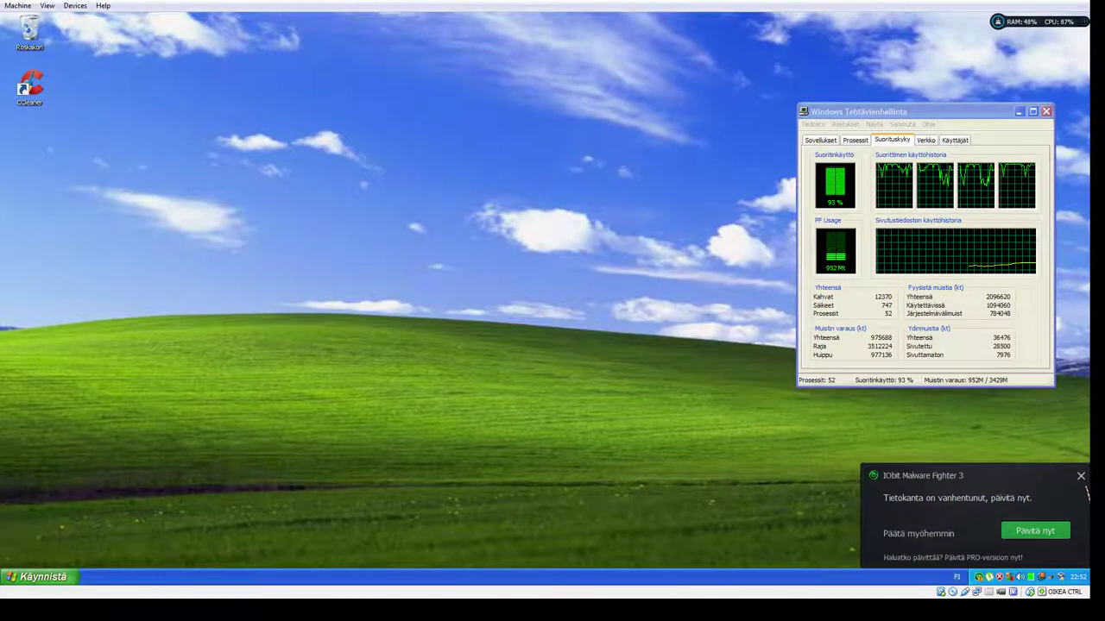
left_click(1081, 475)
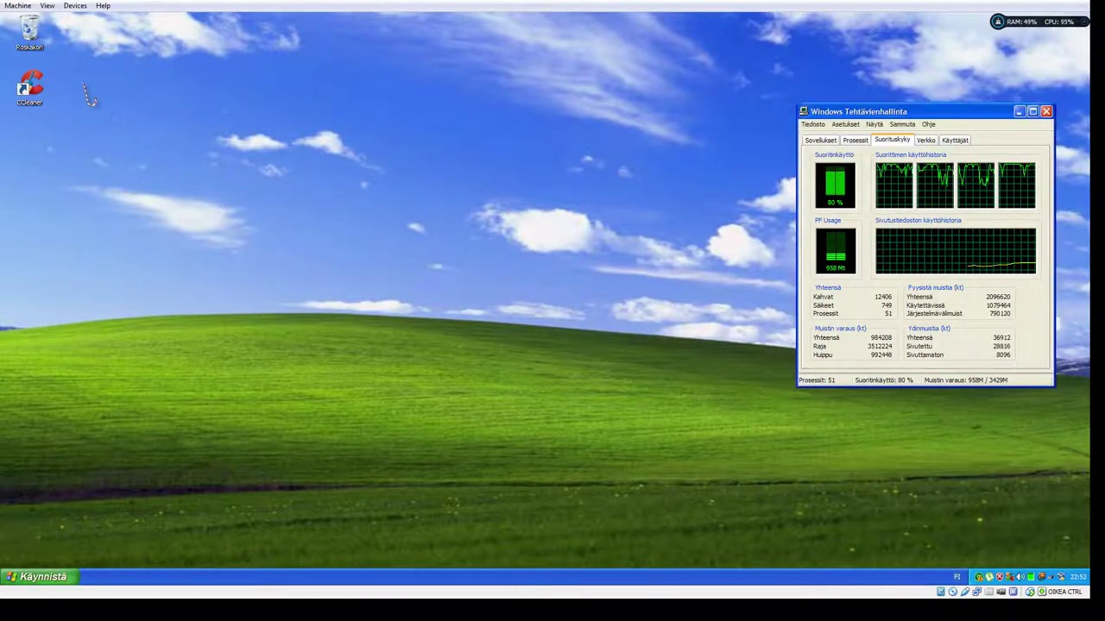
double_click(29, 86)
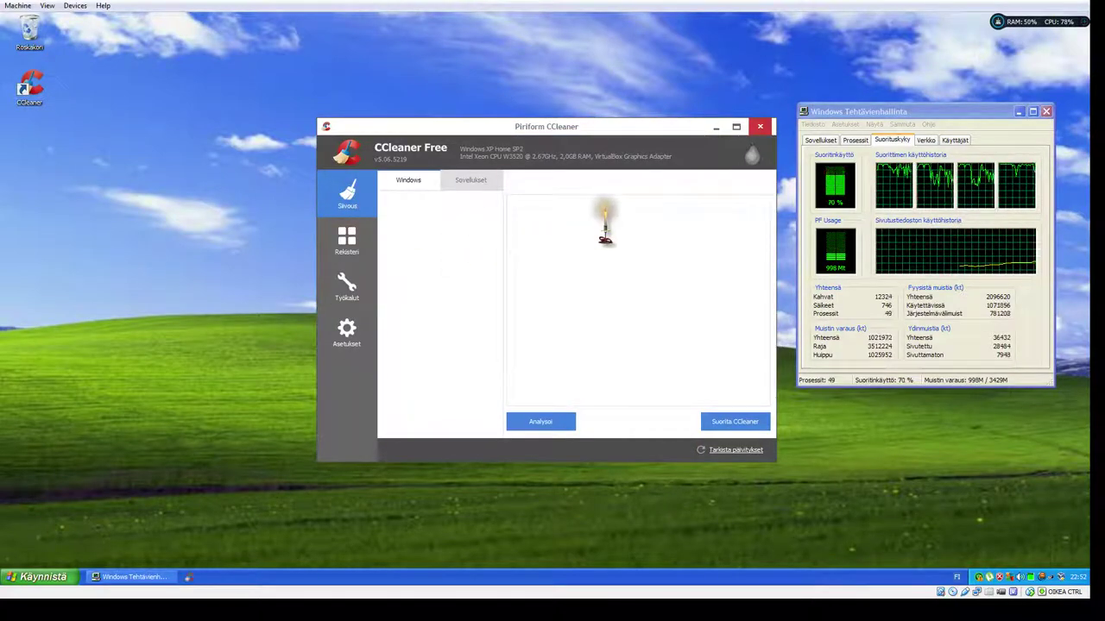
Step: Start the Windows XP Putsaus virtual machine again in VirtualBox and open the Control Panel (Ohjauspaneeli)
key("alt+Tab")
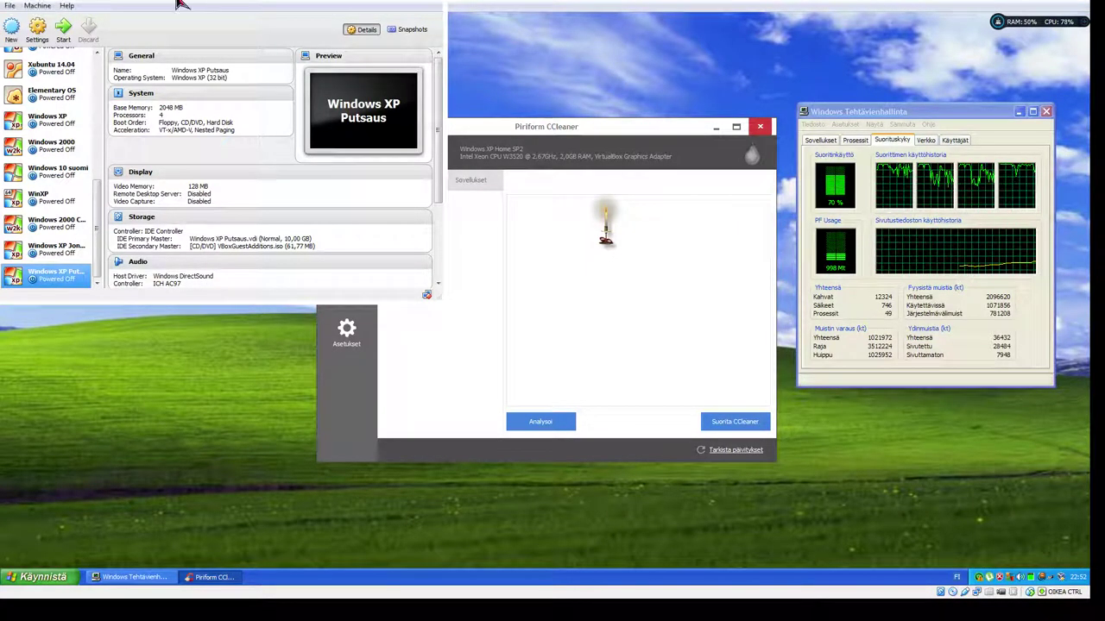
left_click(67, 36)
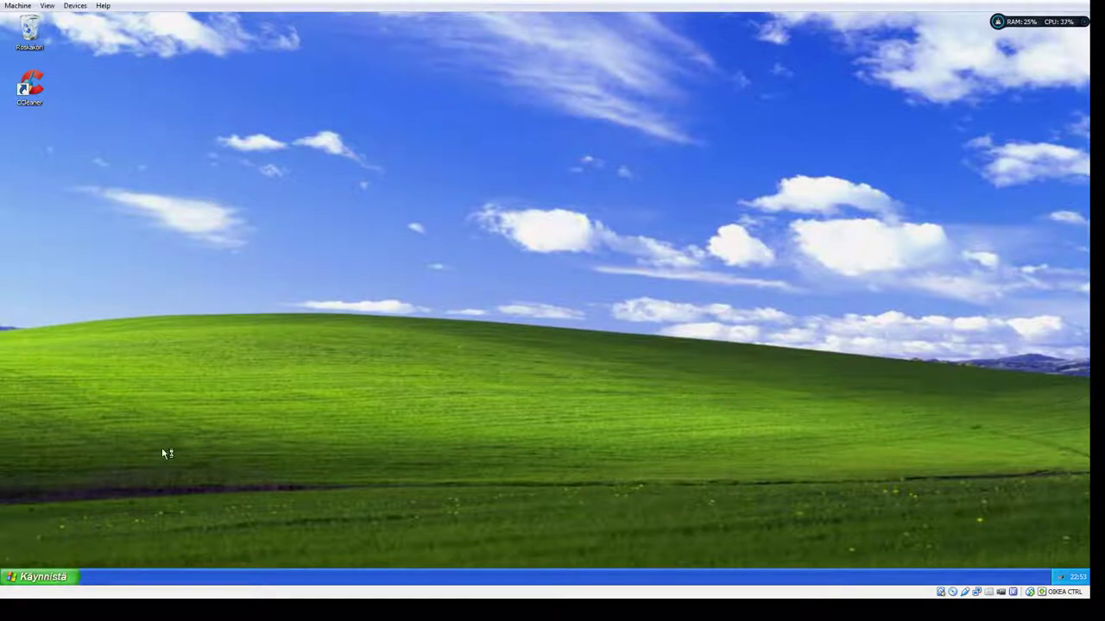
key("super")
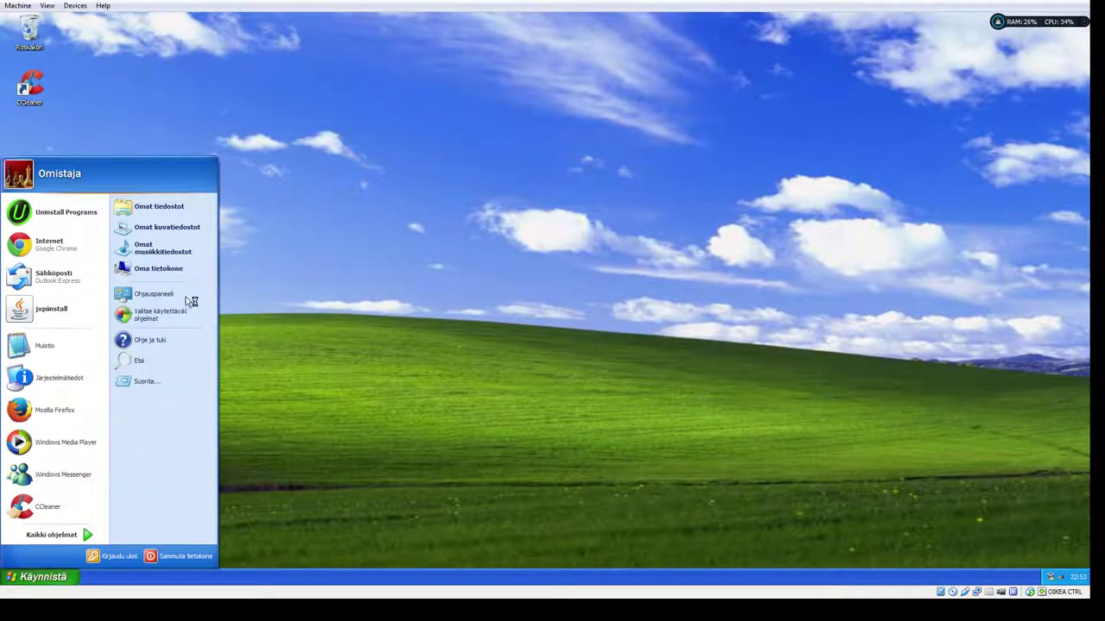
left_click(179, 296)
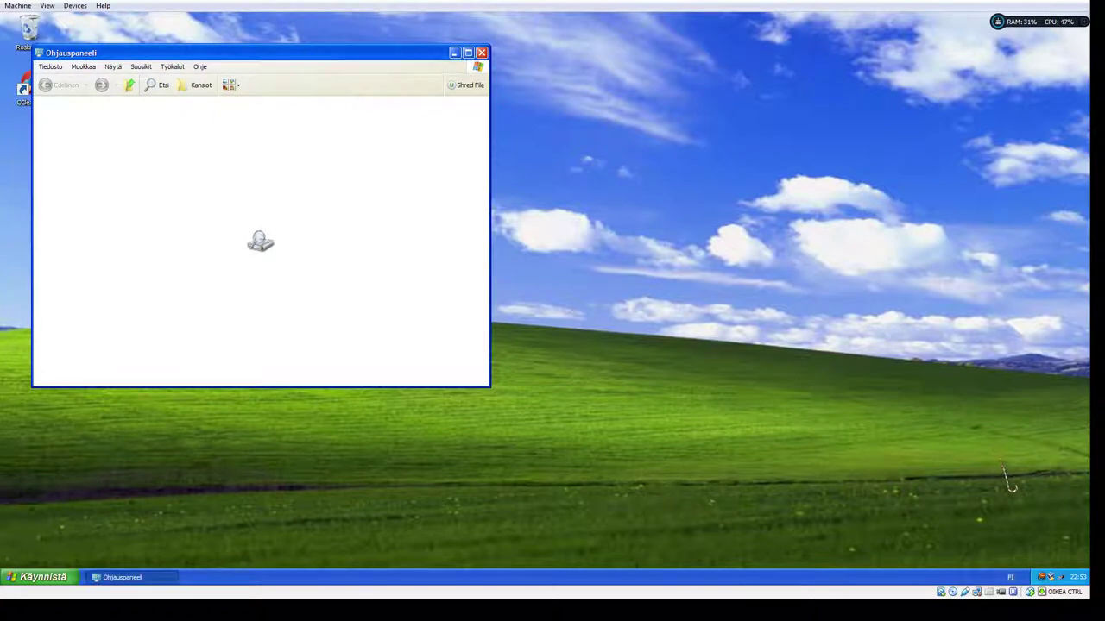
Step: Dismiss the computer security alert and uninstall µTorrent through Add or Remove Programs (Lisää tai poista sovellus), keeping its settings
left_click(1058, 575)
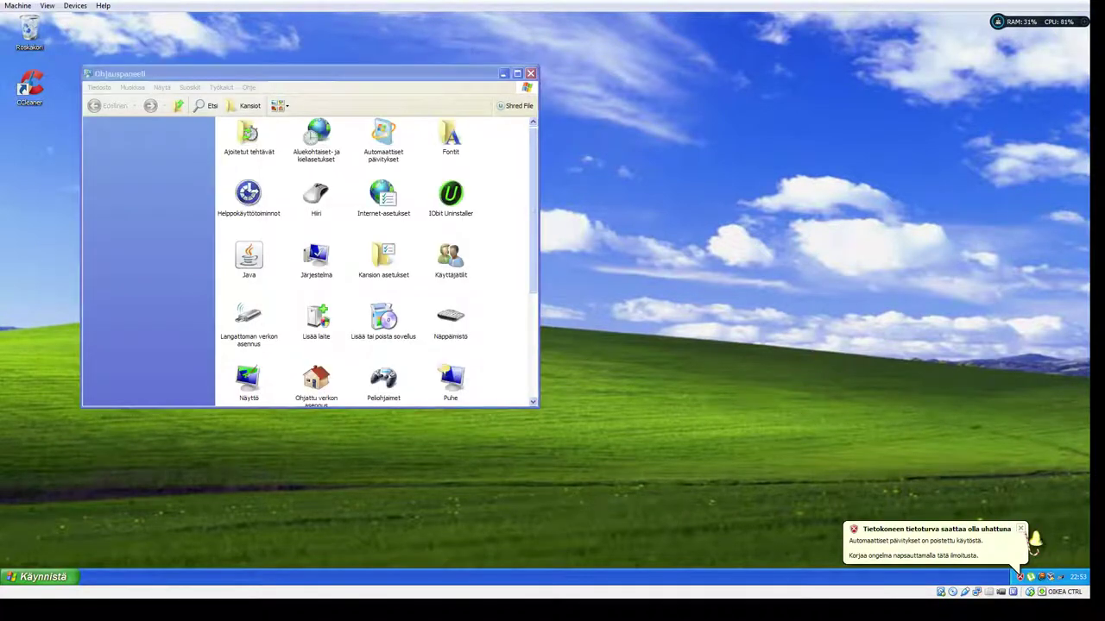
left_click(1025, 530)
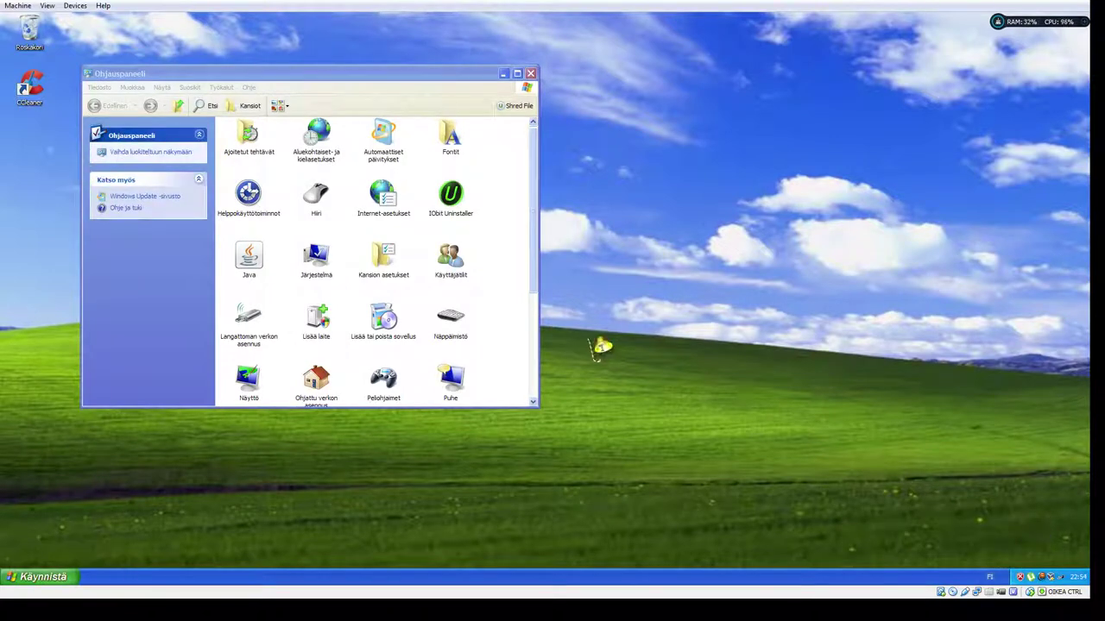
left_click(530, 217)
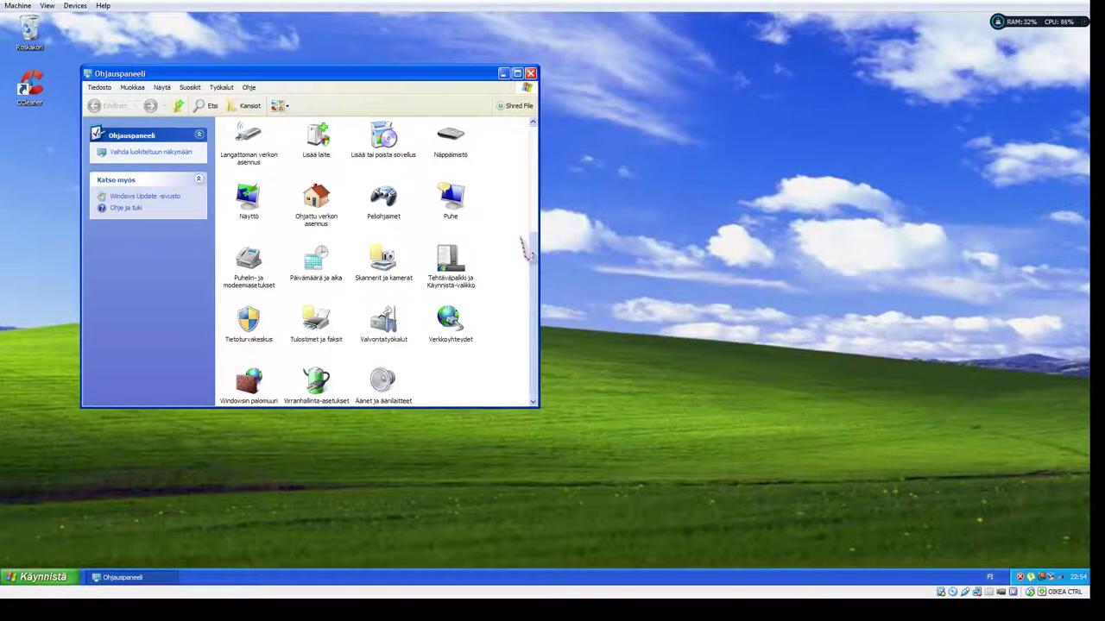
scroll(522, 252, "up", 1)
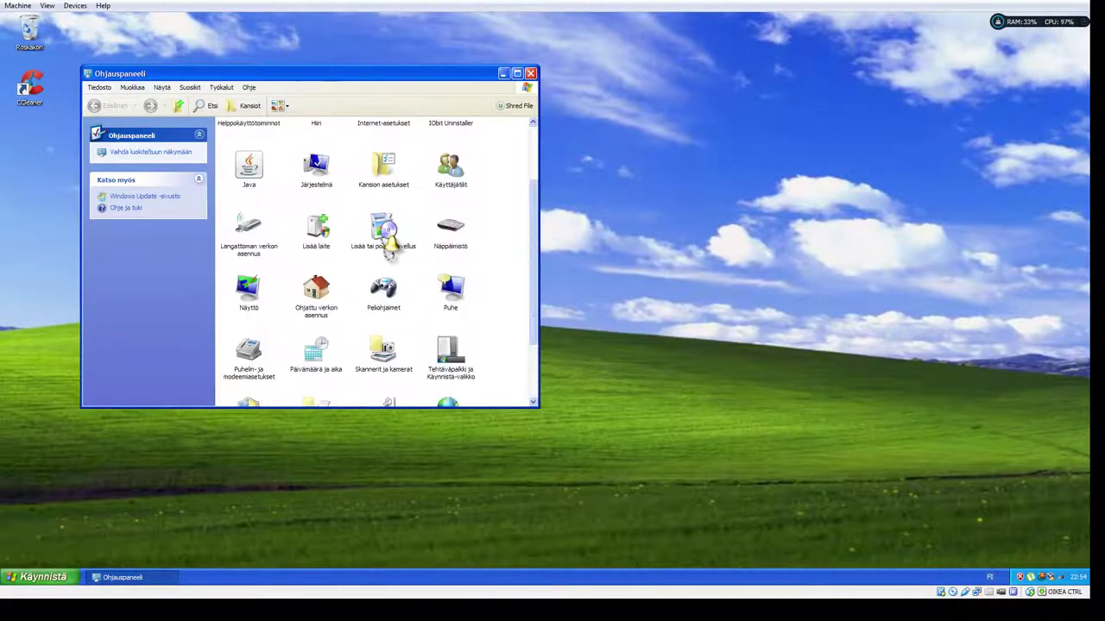
double_click(382, 245)
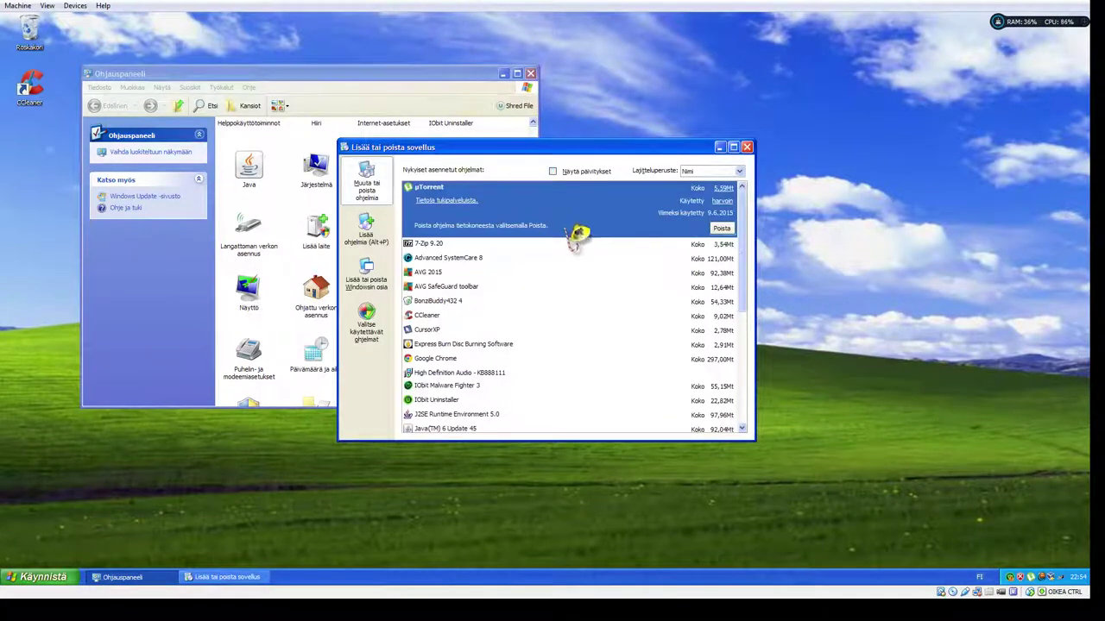
left_click(725, 239)
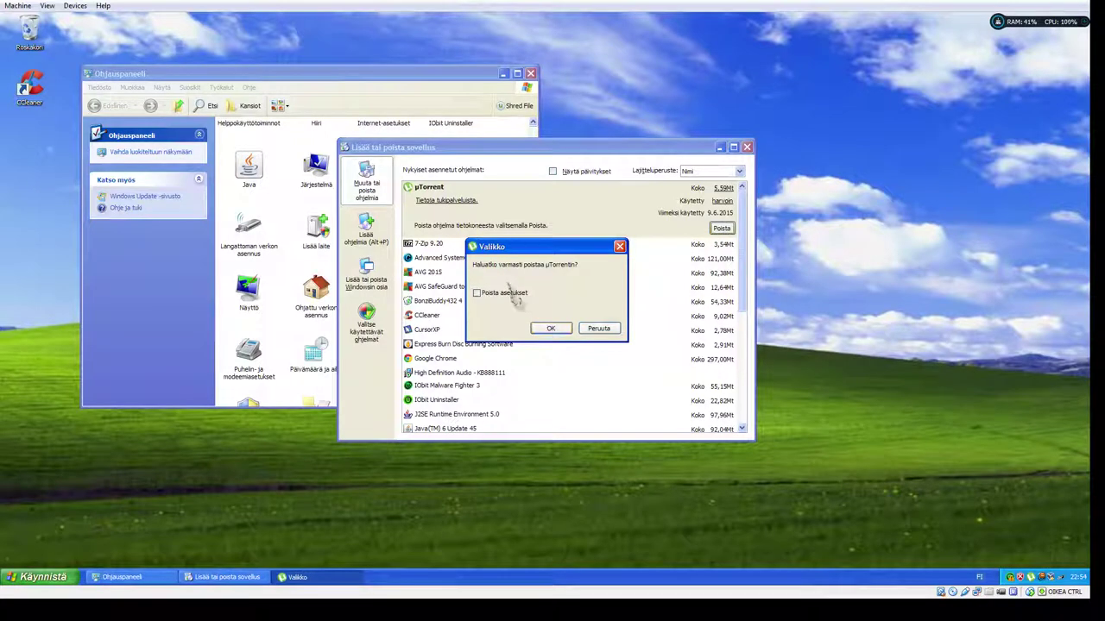
left_click(554, 326)
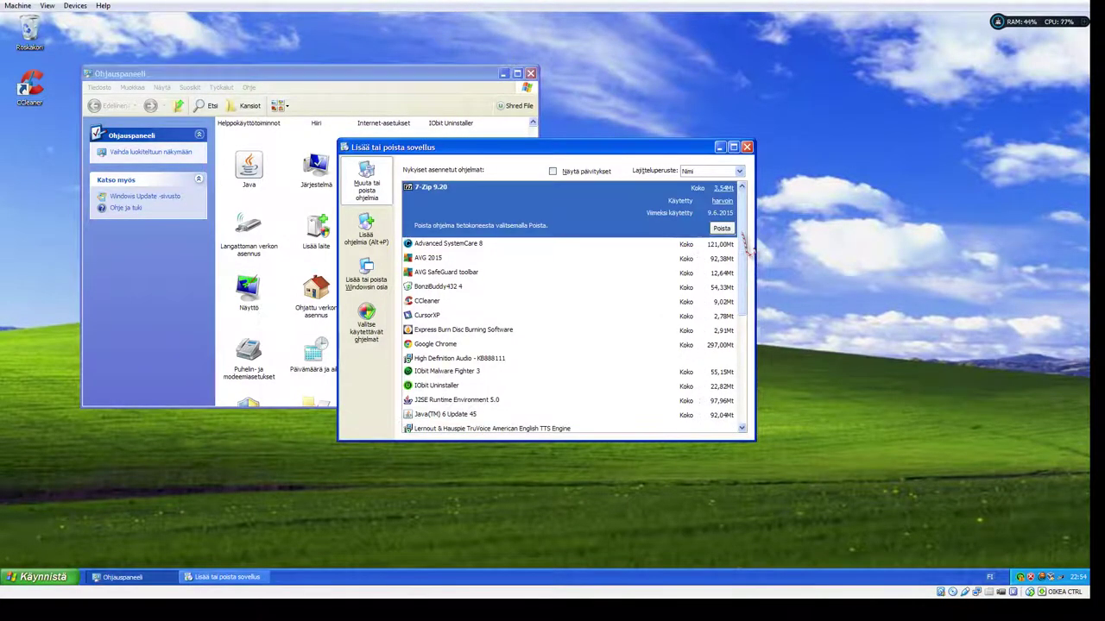
Step: Uninstall Advanced SystemCare 8, declining the free Pro offer, and close the notifications and IObit browser page that come up
left_click(593, 246)
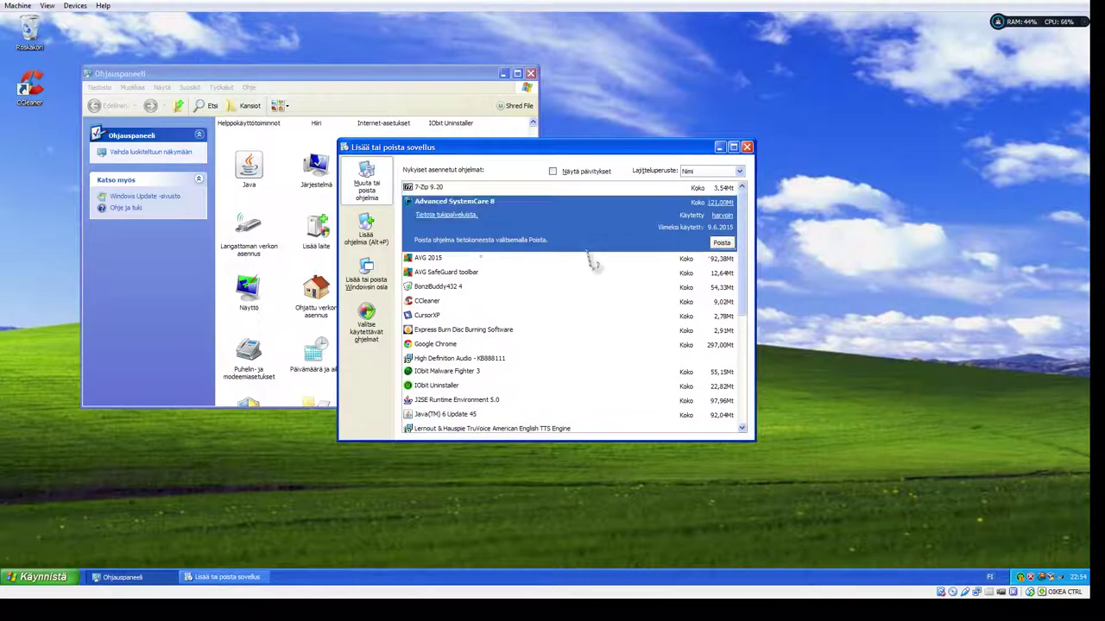
left_click(722, 243)
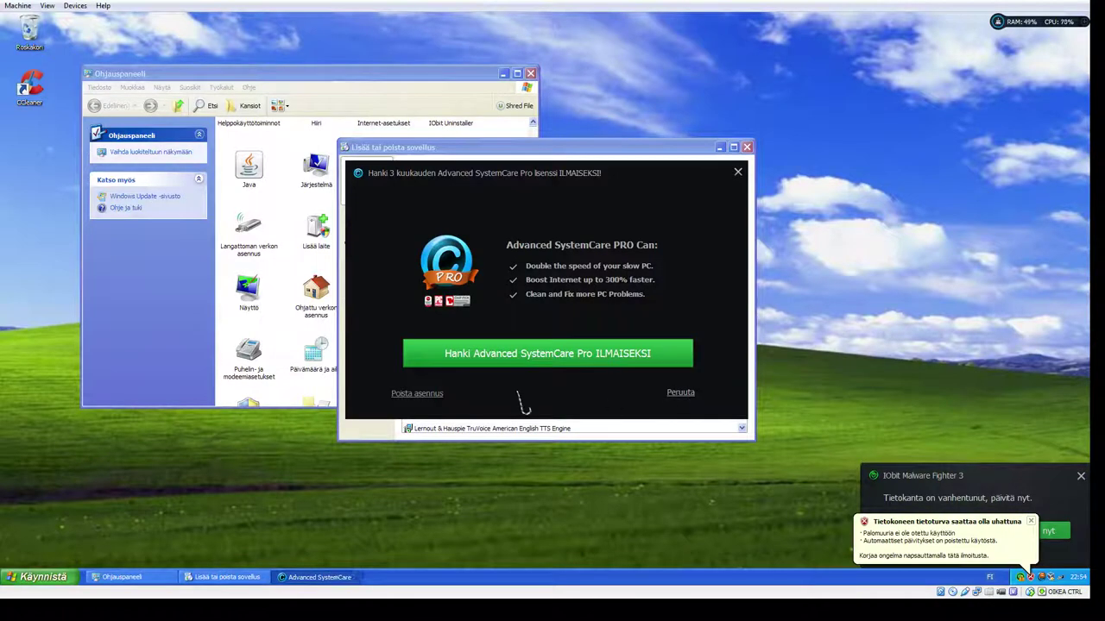
left_click(421, 394)
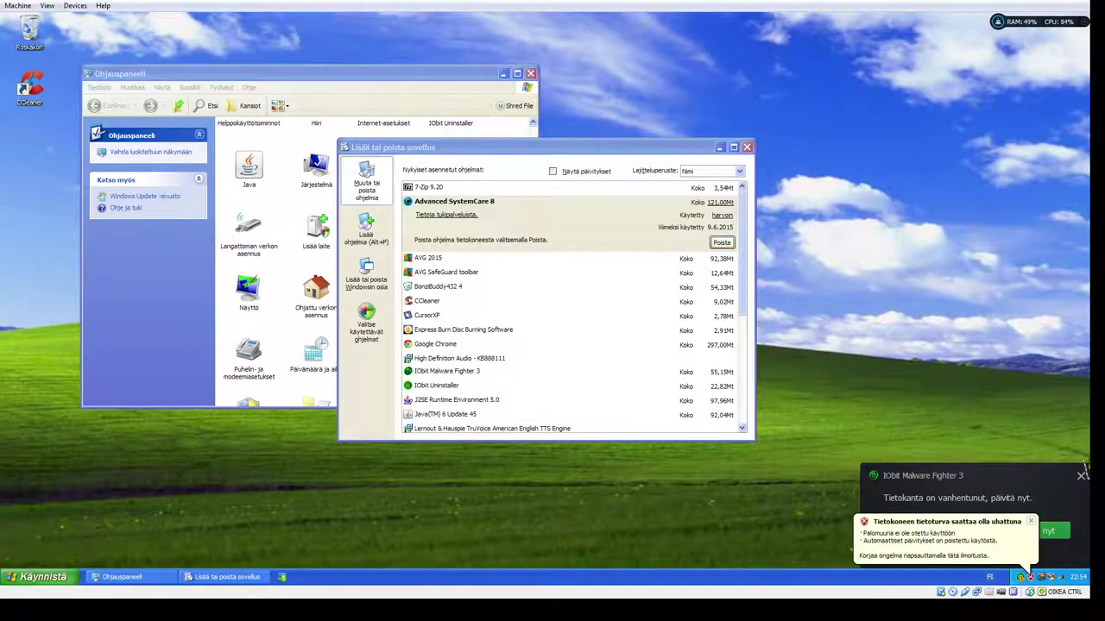
left_click(1083, 476)
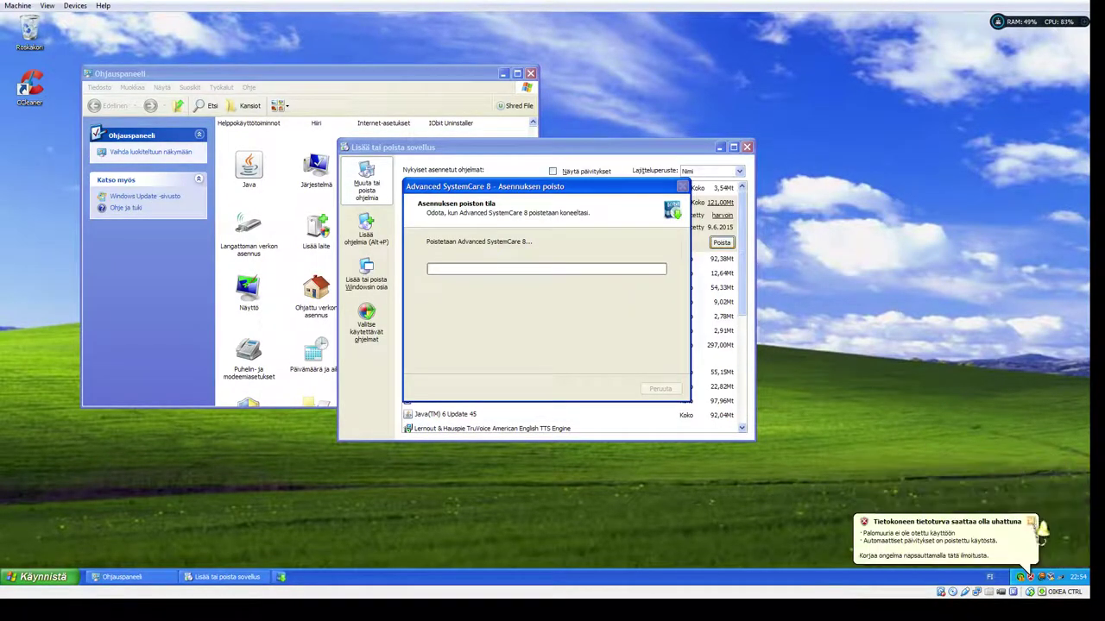
left_click(1043, 528)
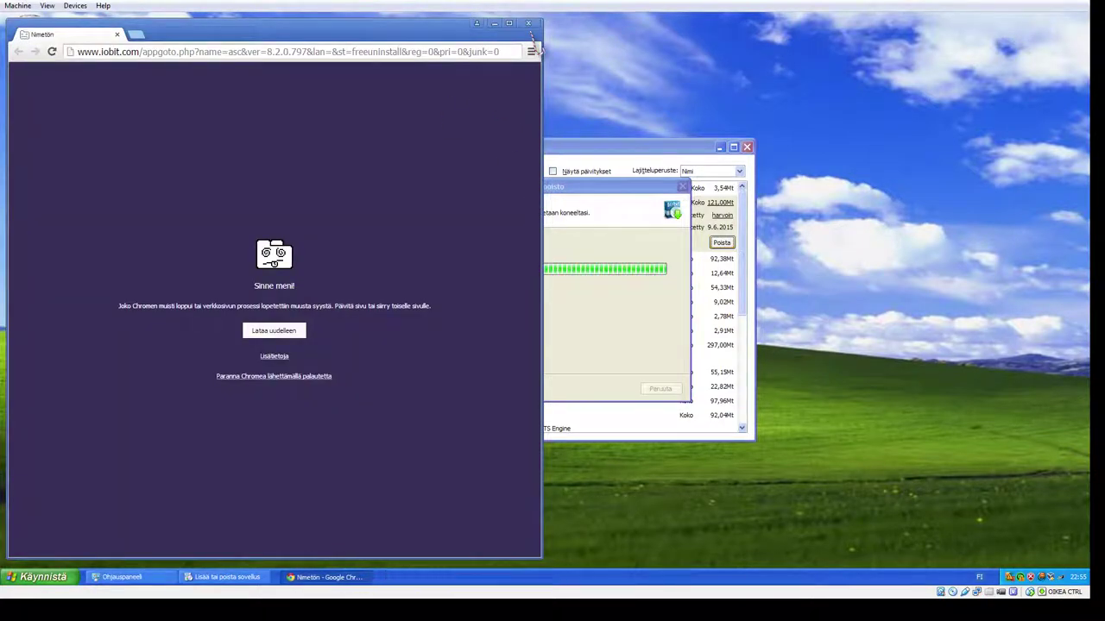
left_click(528, 23)
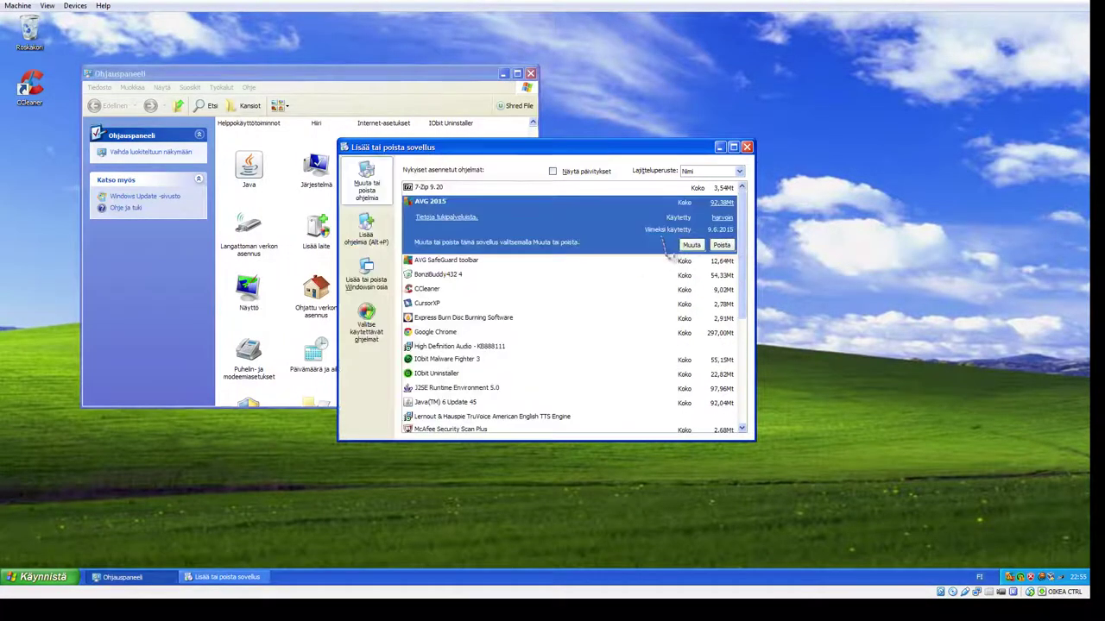
Step: Start the AVG 2015 uninstaller, declining the switch to AVG AntiVirus FREE, and run IObit Uninstaller's powerful scan for Advanced SystemCare 8 leftovers
left_click(721, 246)
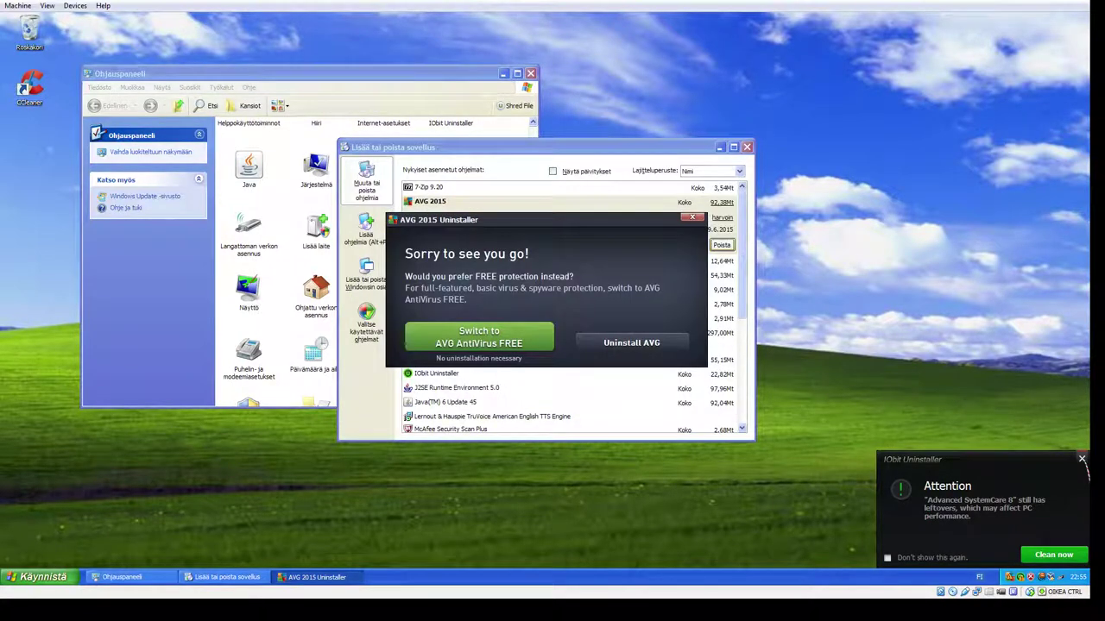
left_click(634, 348)
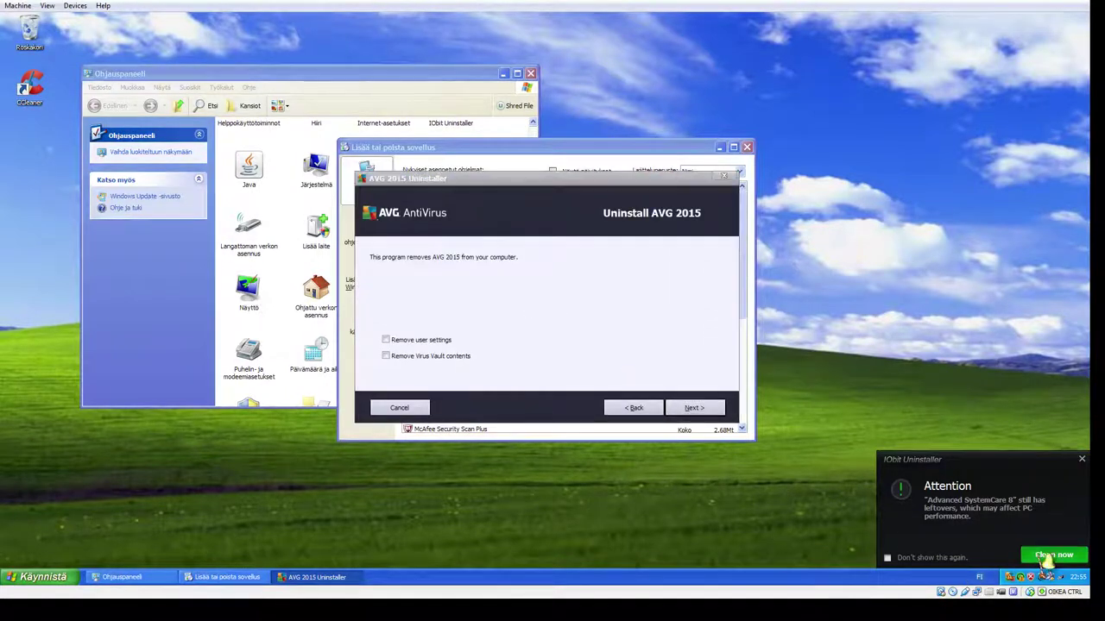
left_click(1054, 555)
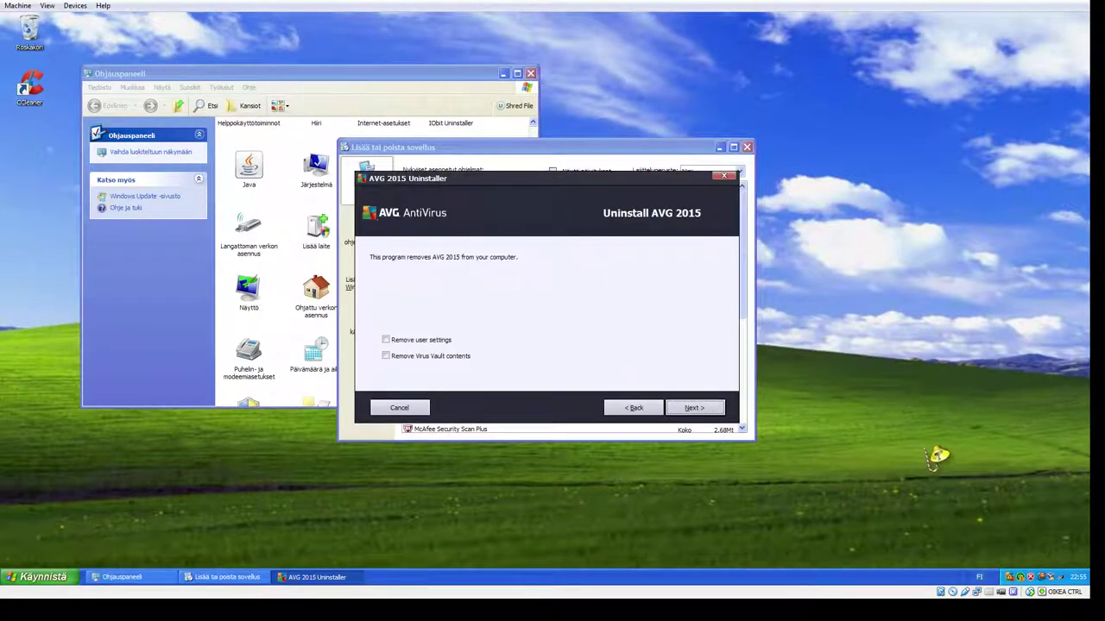
left_click(695, 408)
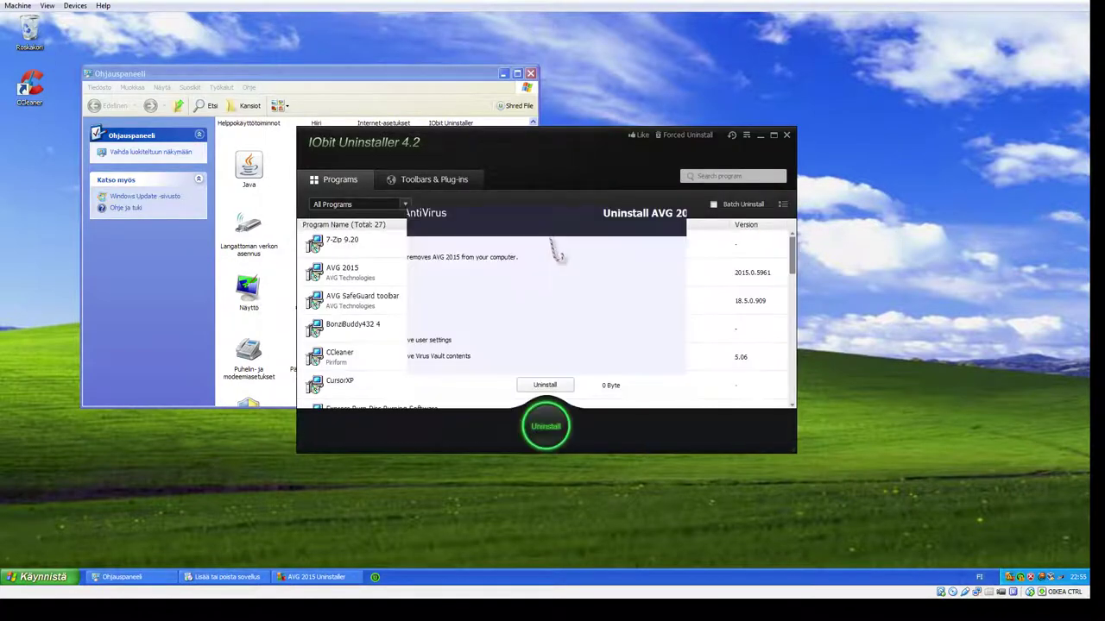
left_click(606, 362)
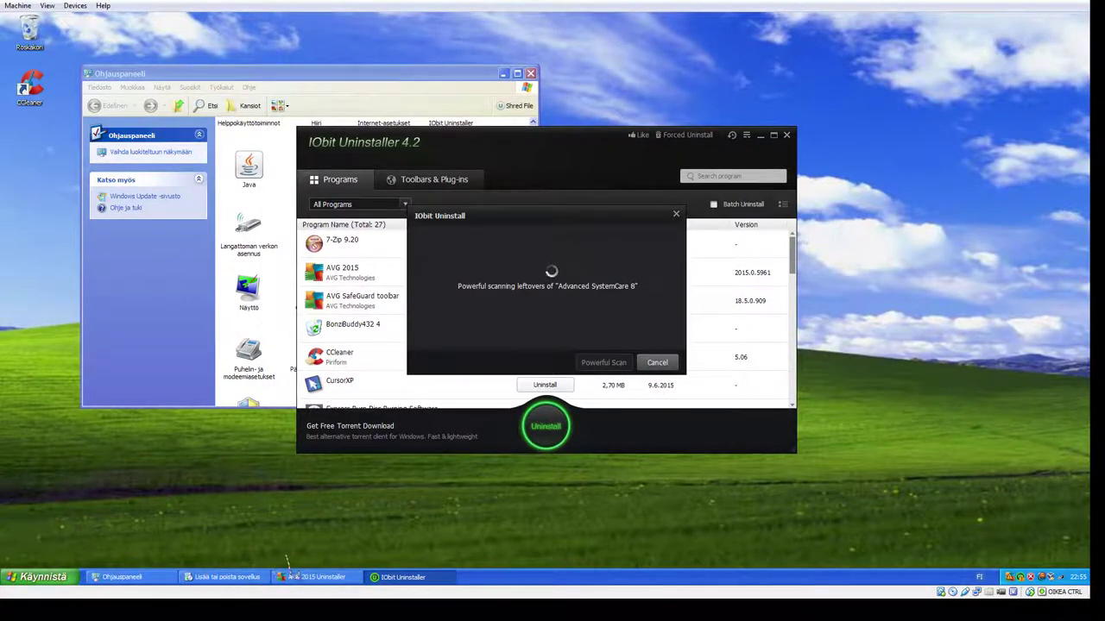
Step: Return to the AVG 2015 uninstaller and start the removal, including user settings and Virus Vault contents
left_click(298, 577)
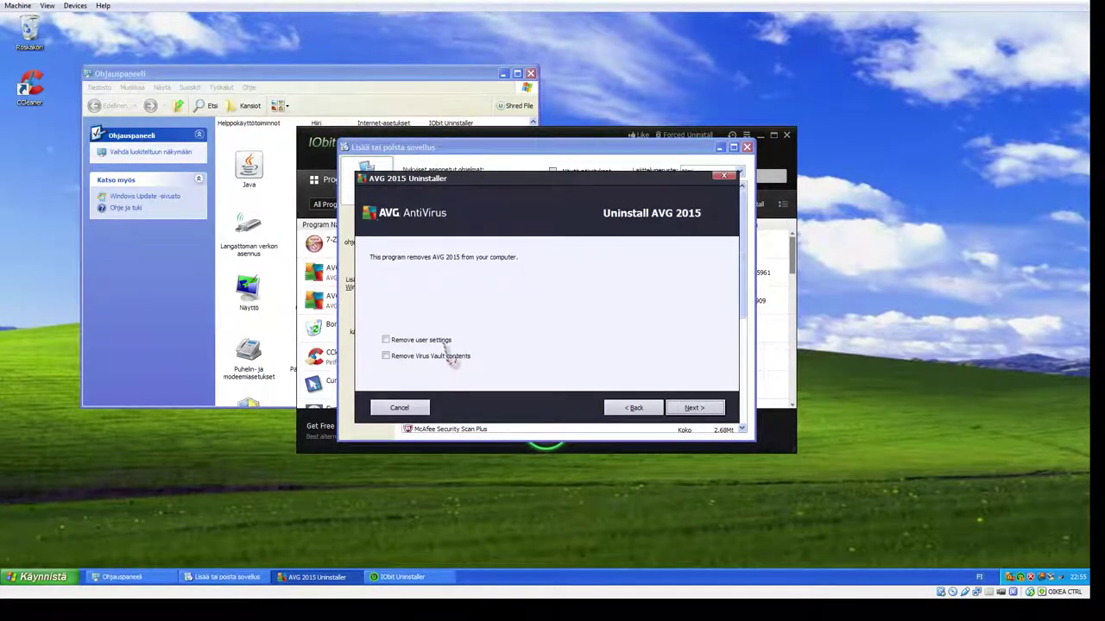
left_click(443, 341)
left_click(447, 356)
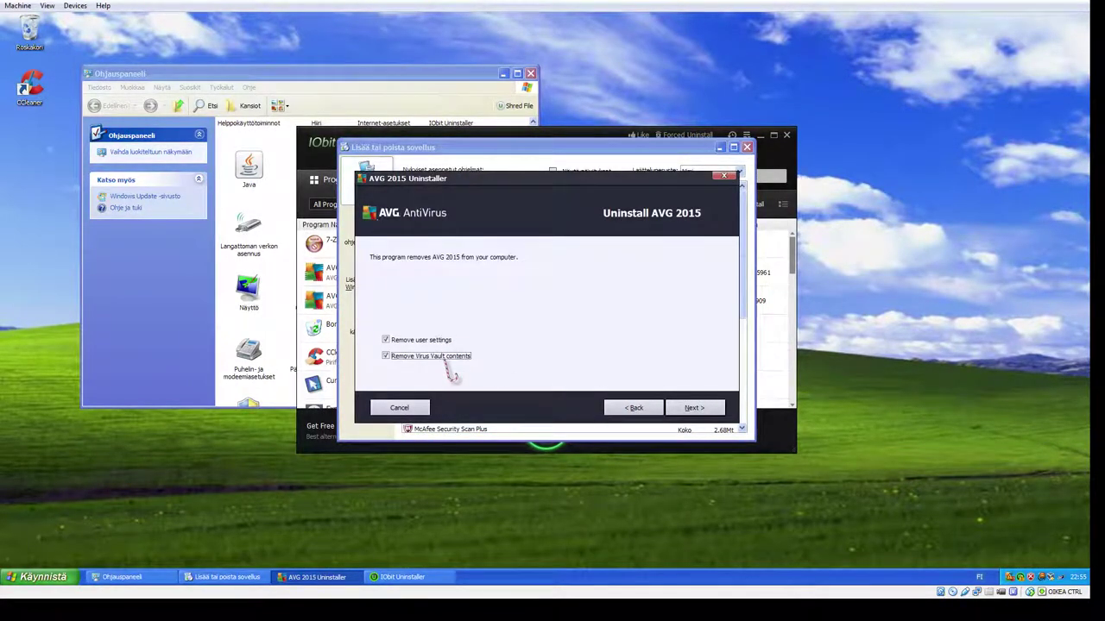
left_click(694, 409)
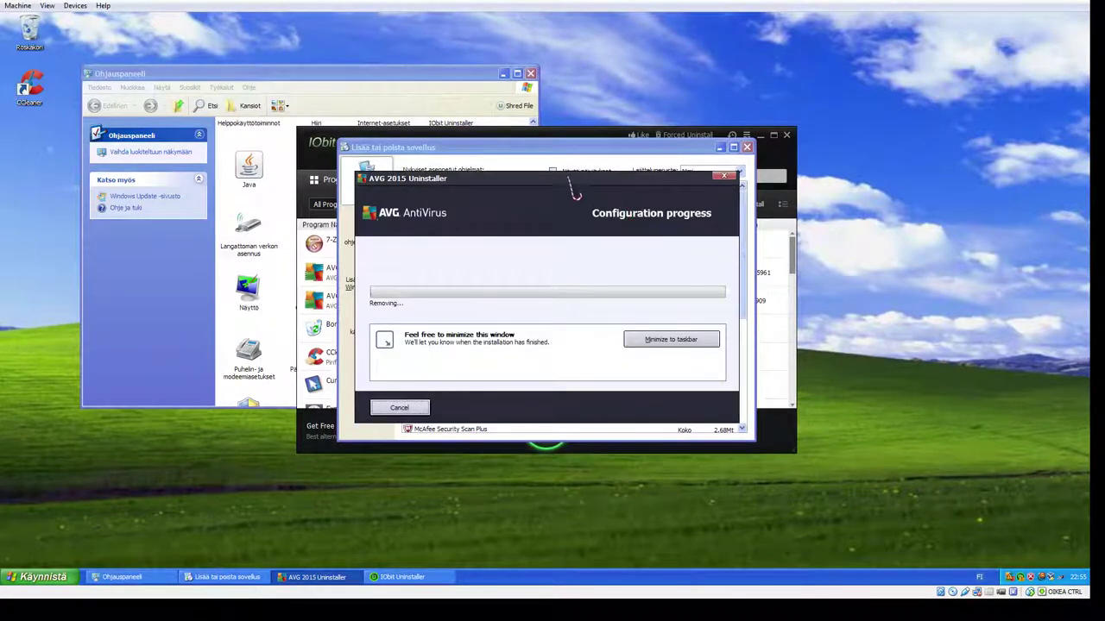
Step: Cancel the scan for Advanced SystemCare 8 leftovers and close IObit Uninstaller
left_click(595, 129)
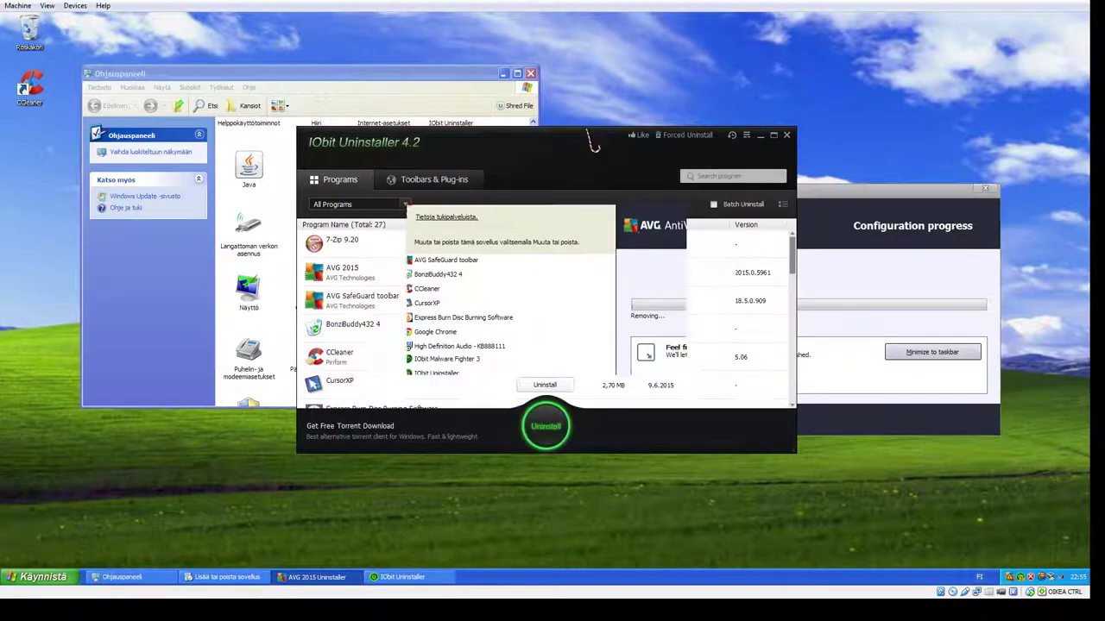
left_click(672, 362)
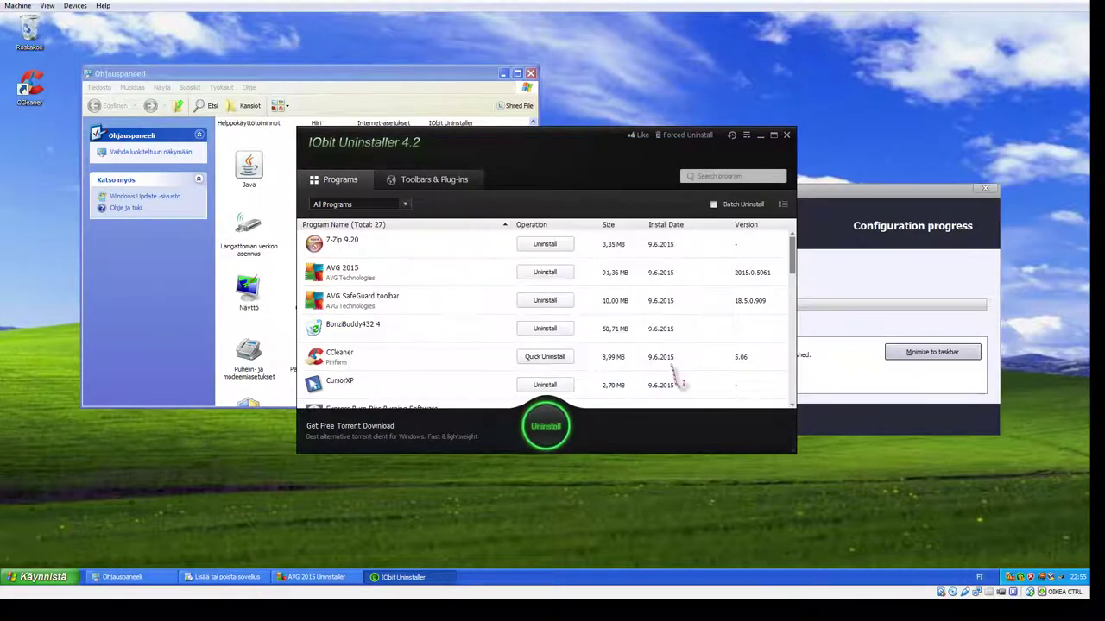
left_click(787, 136)
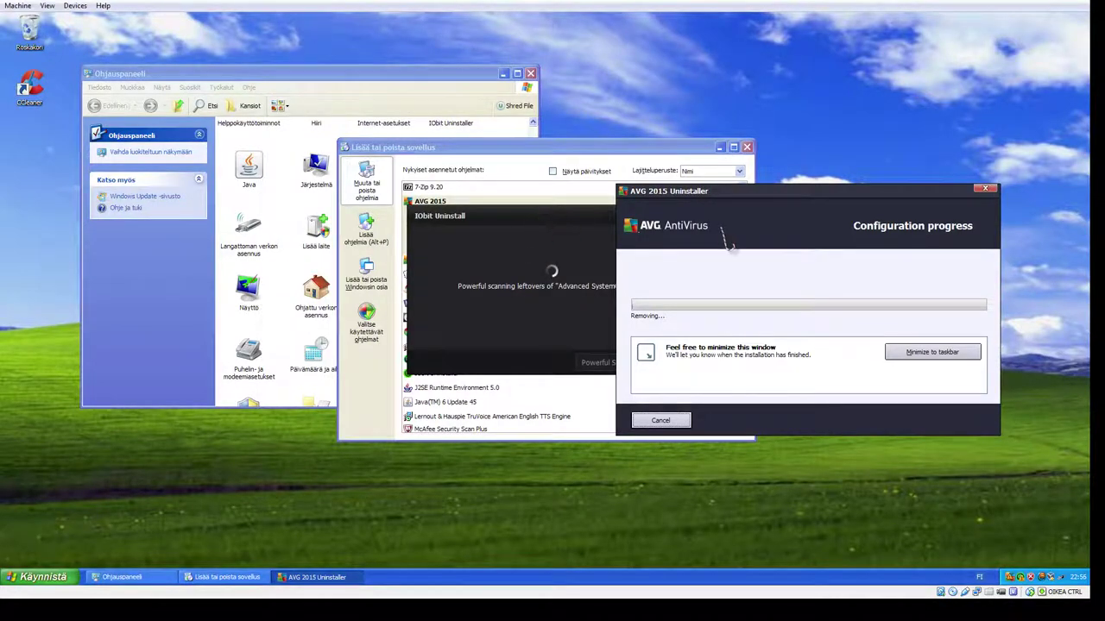
left_click(599, 166)
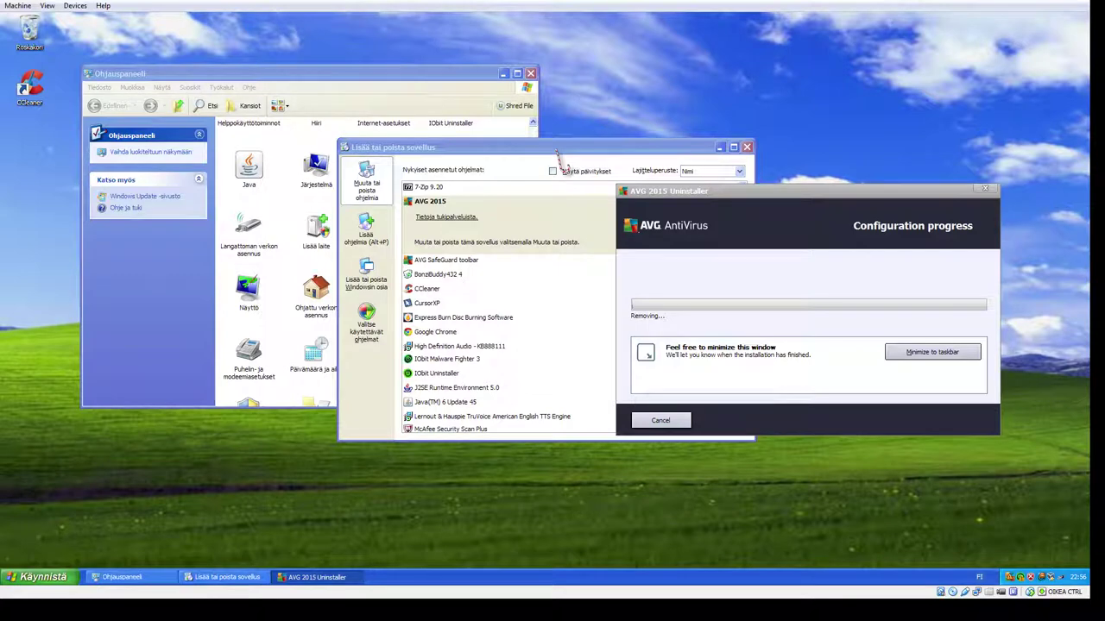
left_click_drag(820, 198, 817, 177)
left_click(608, 156)
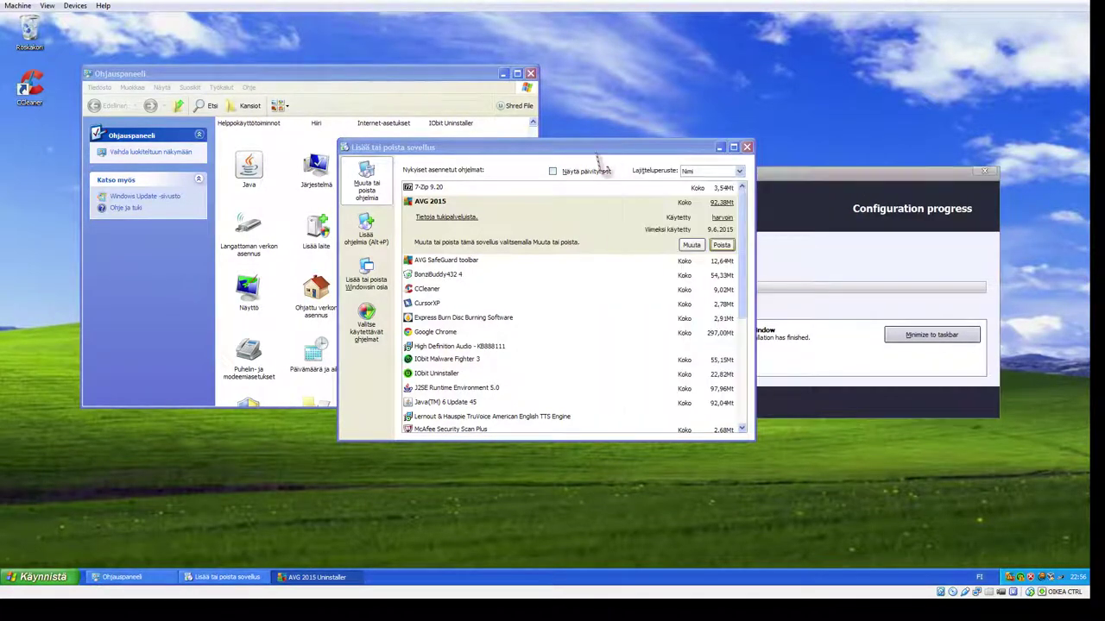
left_click(820, 197)
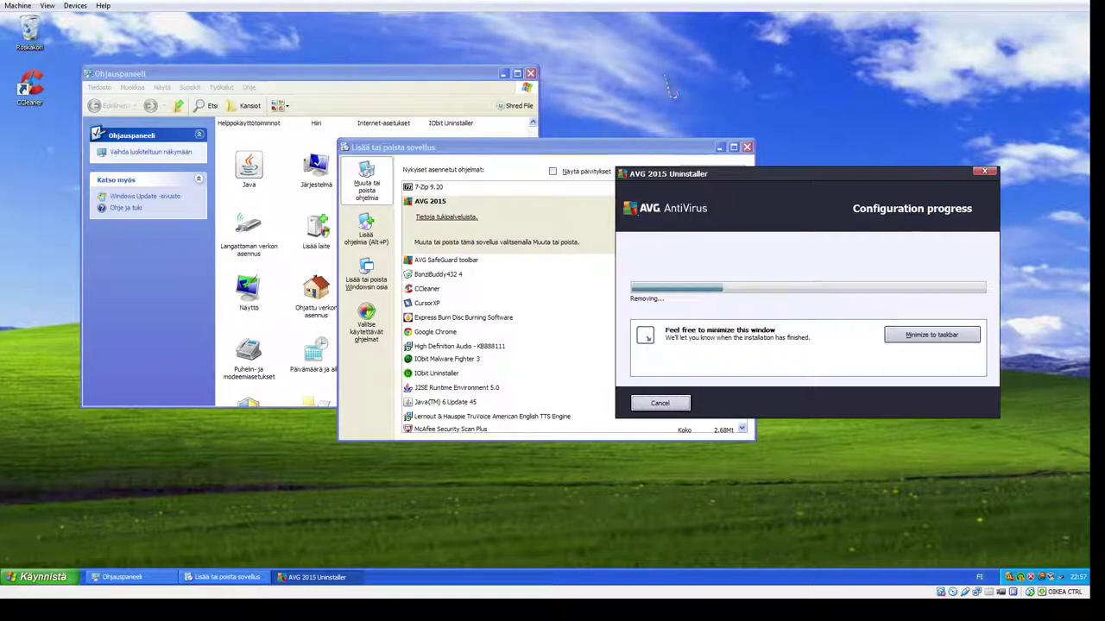
left_click(645, 155)
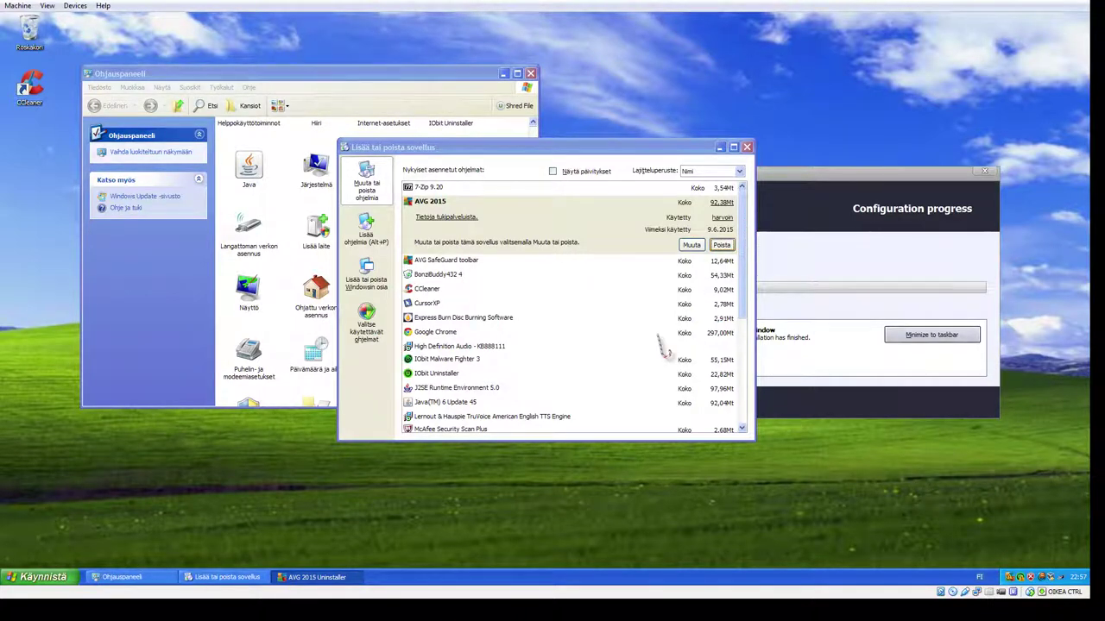
left_click(834, 186)
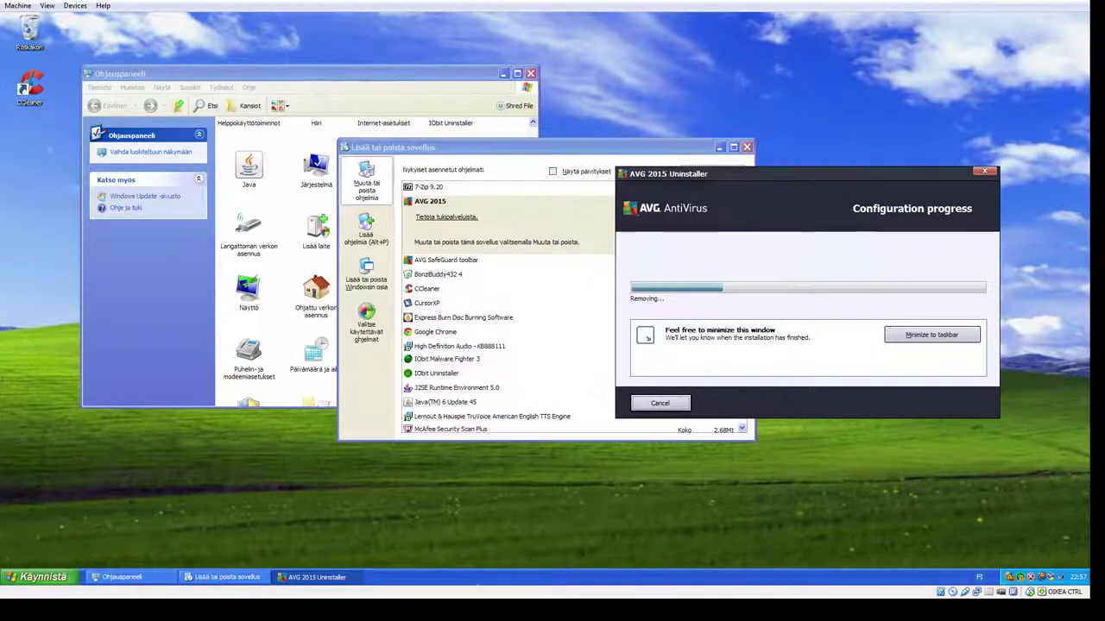
Step: Check the system performance in the Windows Task Manager during the AVG removal, and minimize it
right_click(479, 577)
left_click(511, 559)
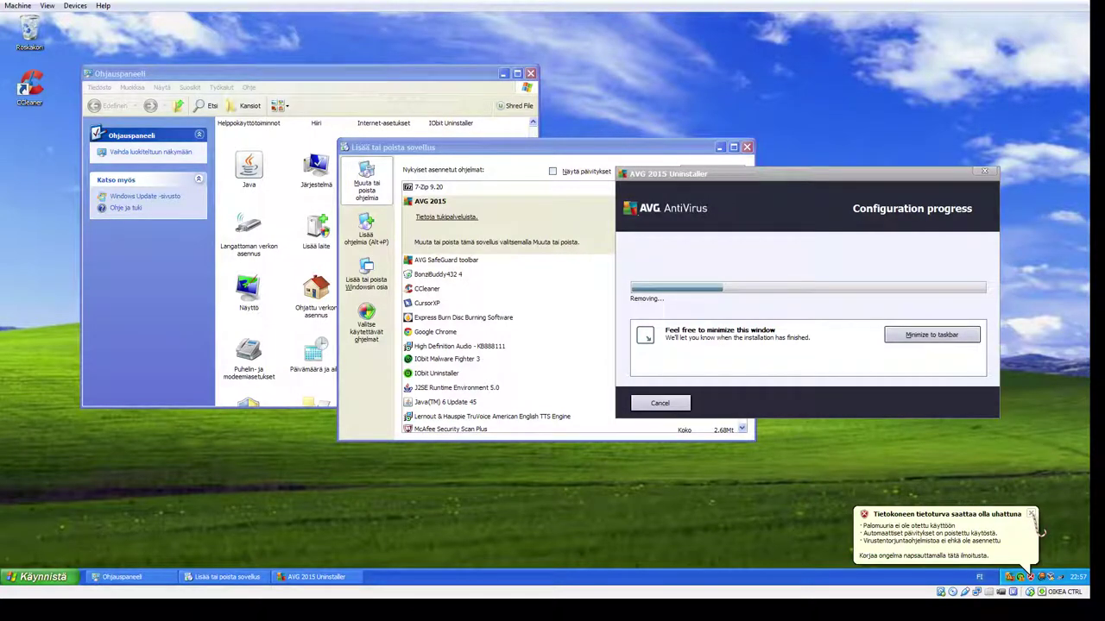
key("ctrl+shift+Escape")
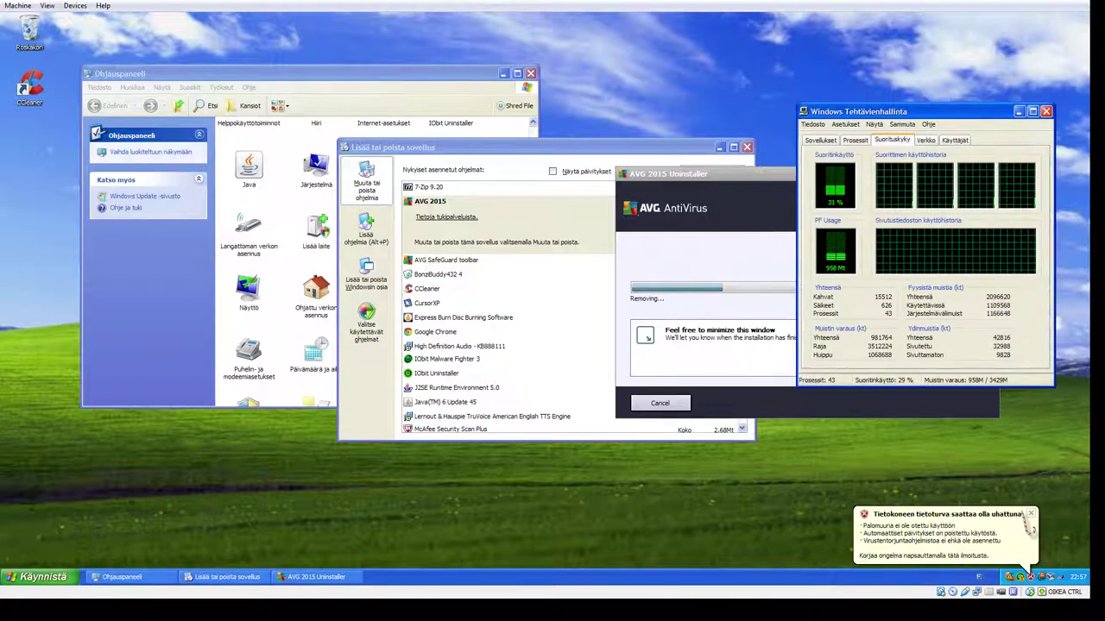
left_click(1019, 111)
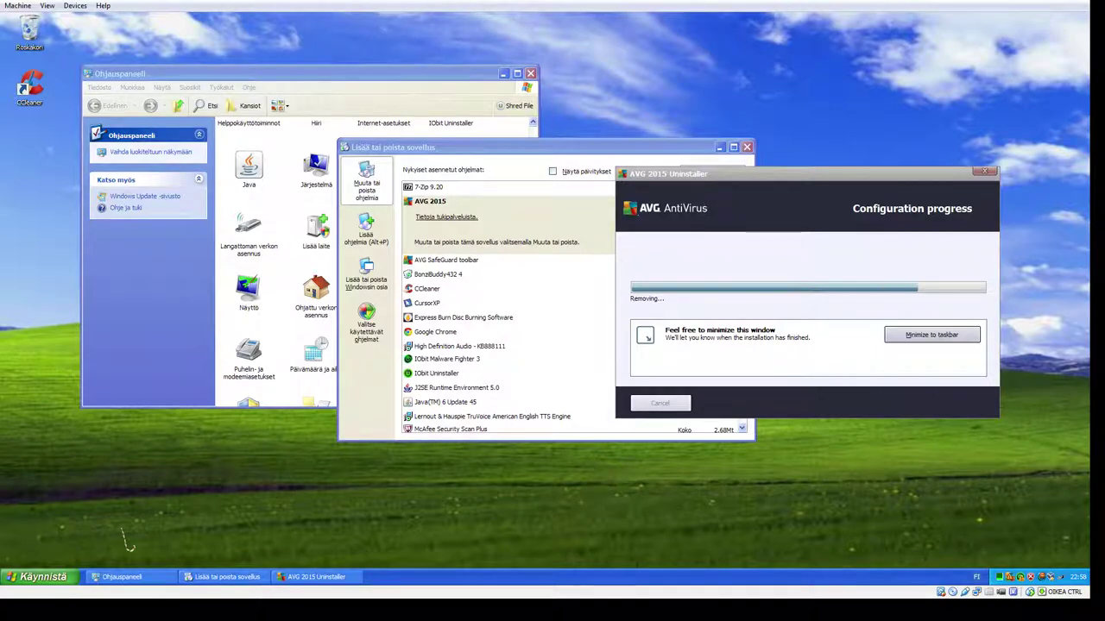
left_click(42, 576)
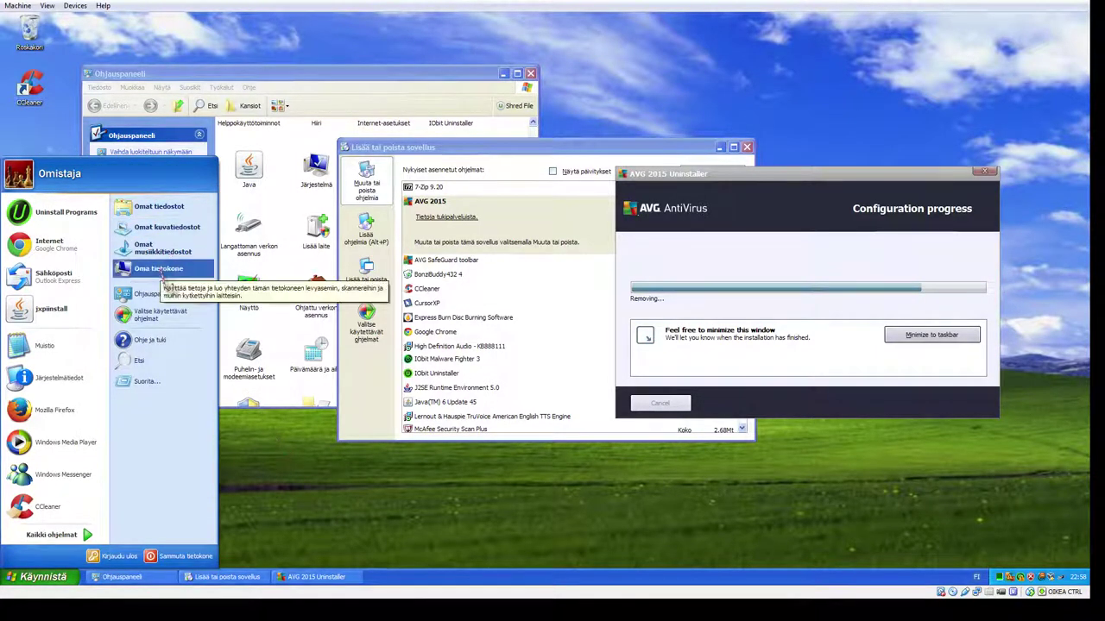
left_click(294, 533)
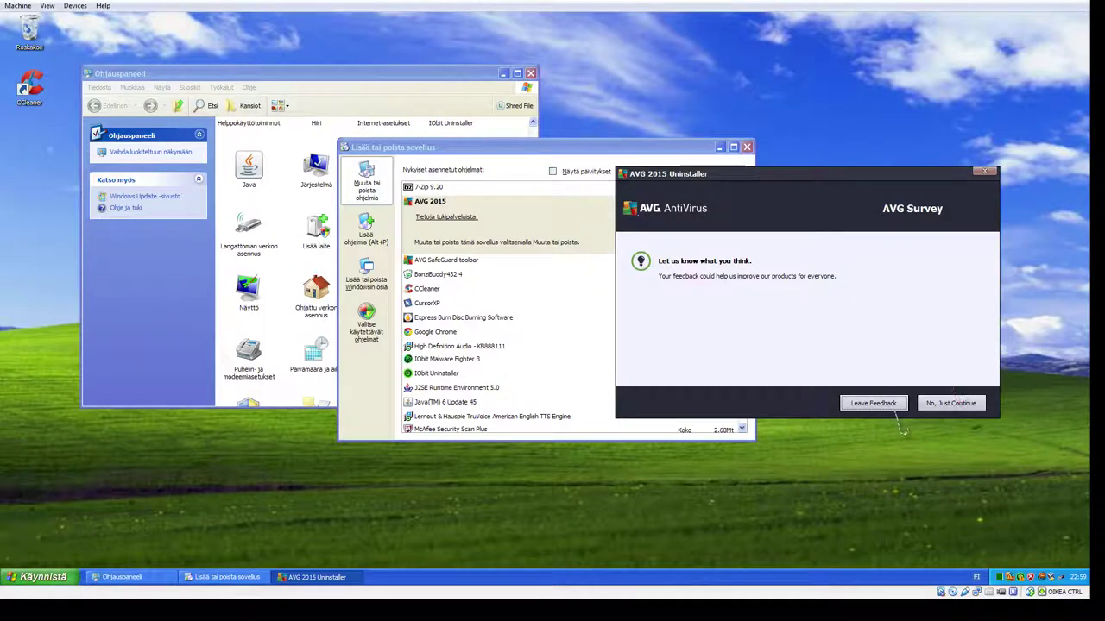
Step: Decline the AVG feedback survey and continue the AVG 2015 uninstallation
left_click(956, 408)
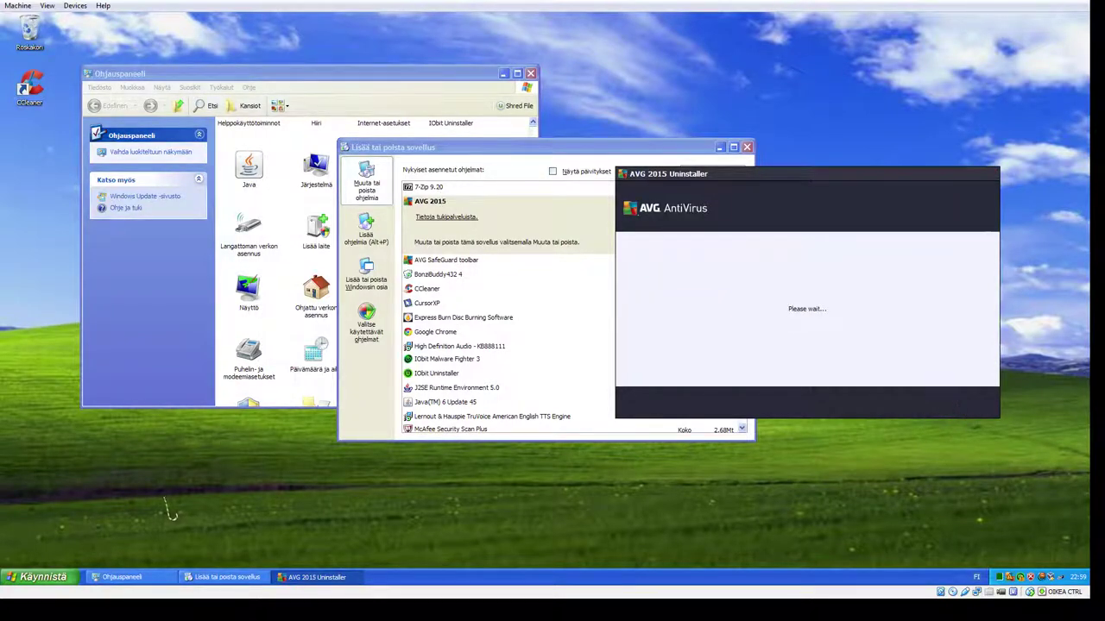
left_click(69, 578)
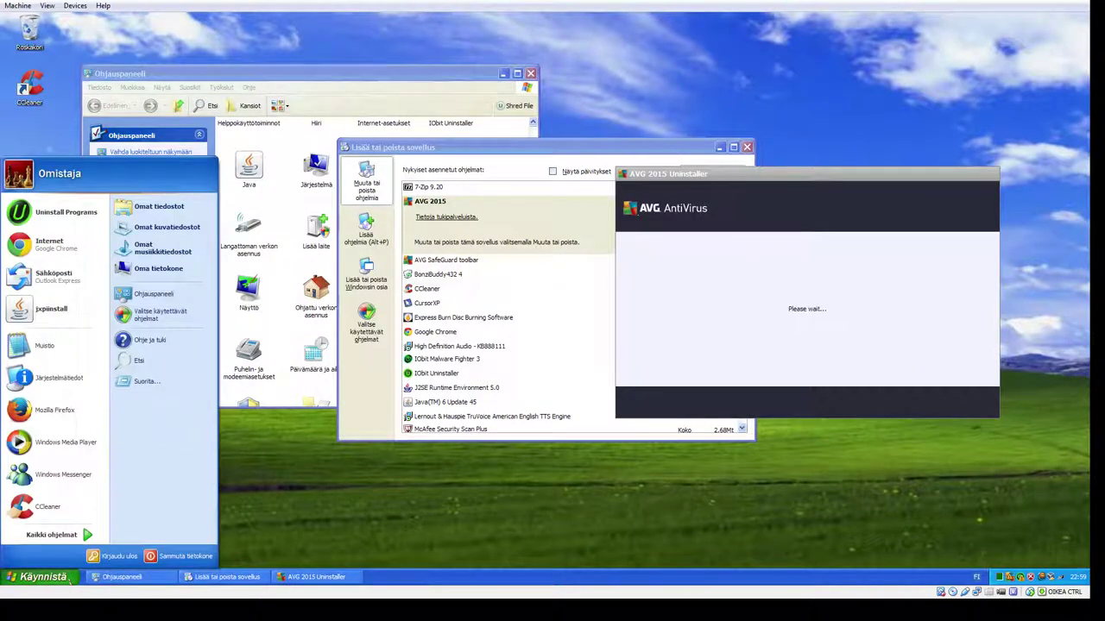
left_click(69, 578)
left_click(69, 578)
left_click(69, 578)
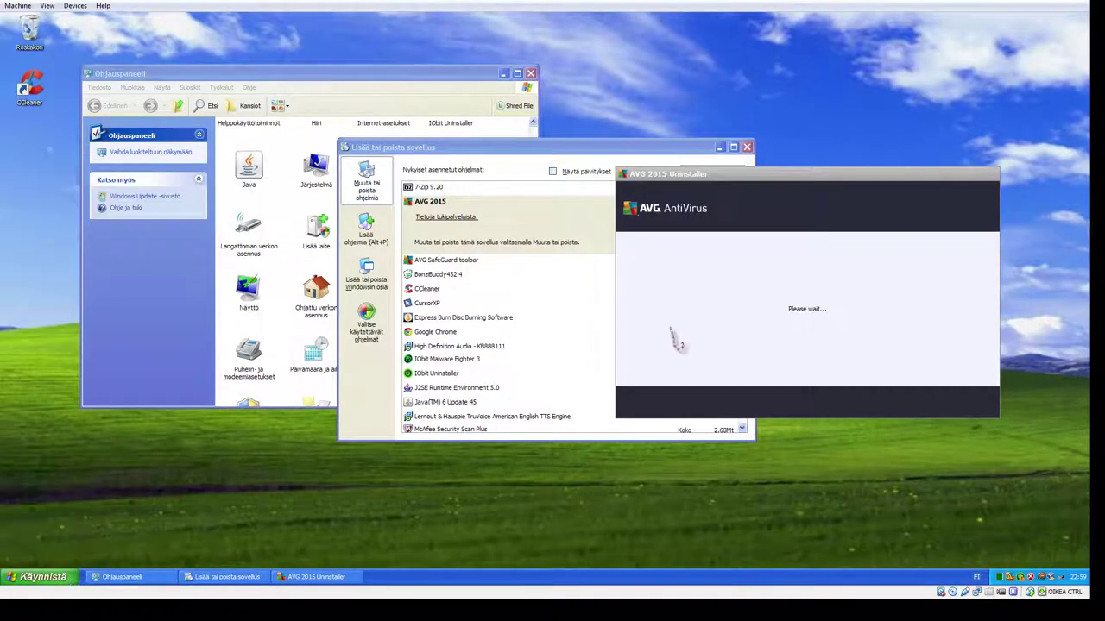
Step: Move the AVG 2015 Uninstaller window aside and finish the removal, postponing the restart
left_click_drag(710, 178, 747, 163)
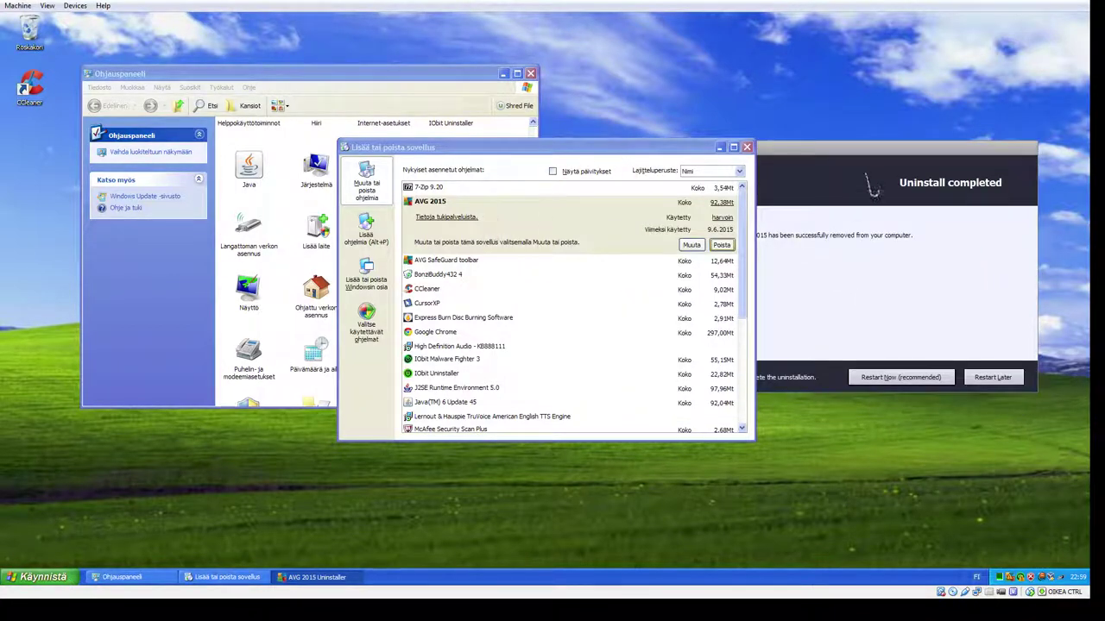
left_click(995, 380)
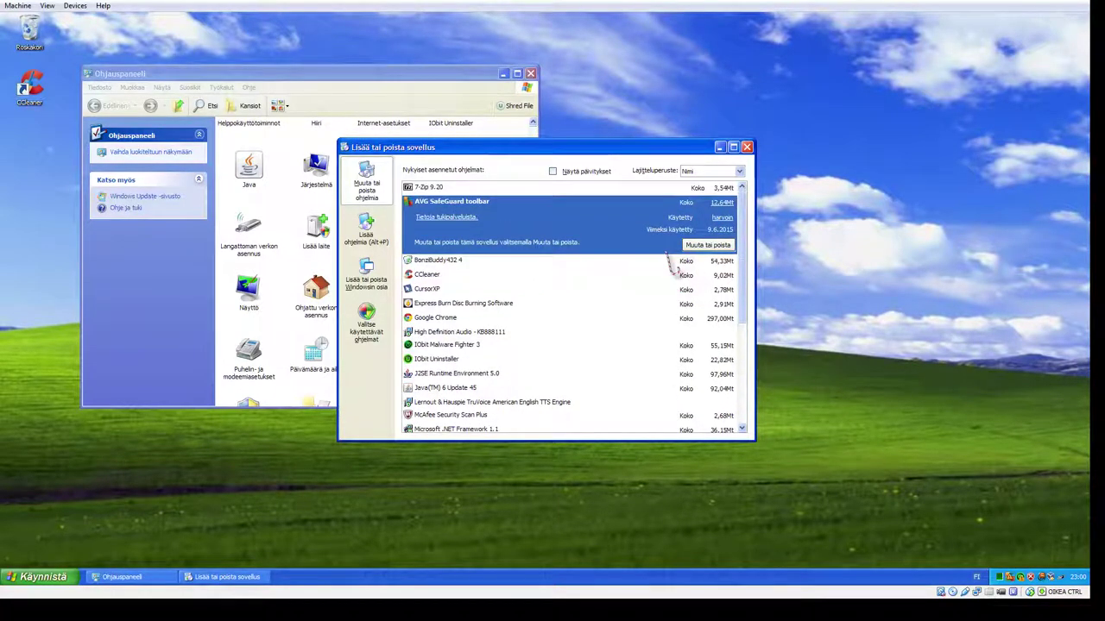
Step: Uninstall the AVG SafeGuard toolbar, dismissing the AVG 2015 leftovers notice without cleaning
left_click(701, 249)
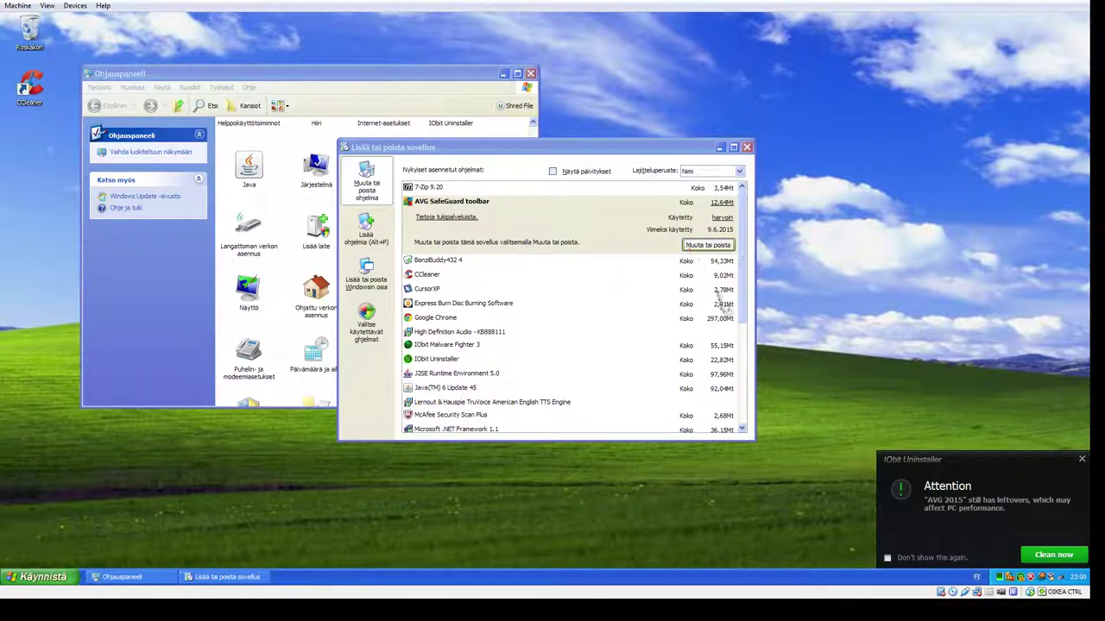
left_click(1082, 460)
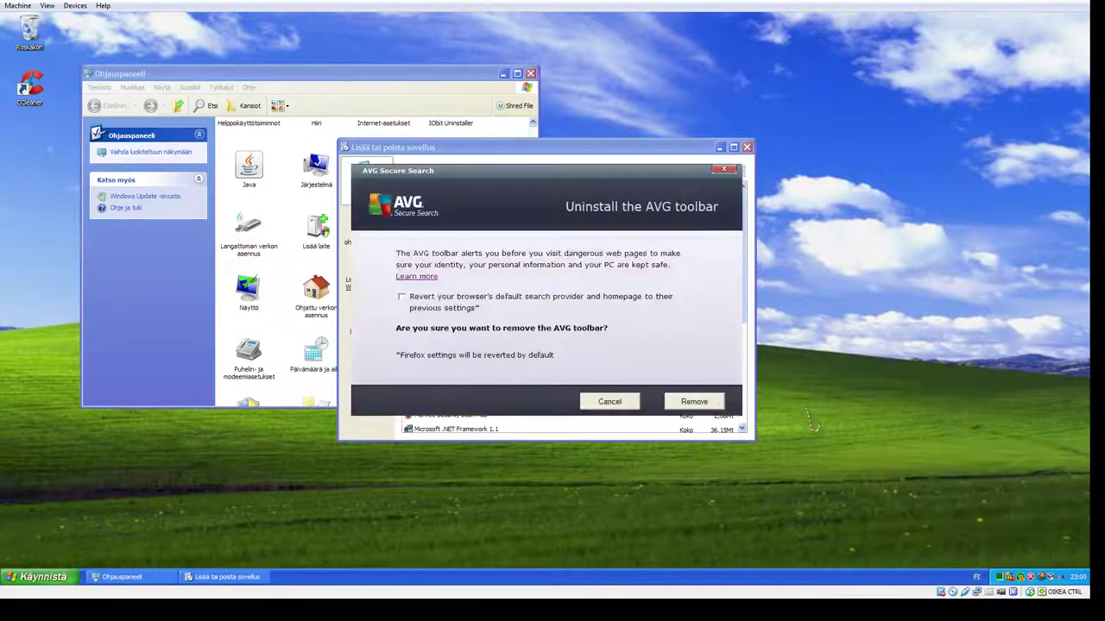
key("Return")
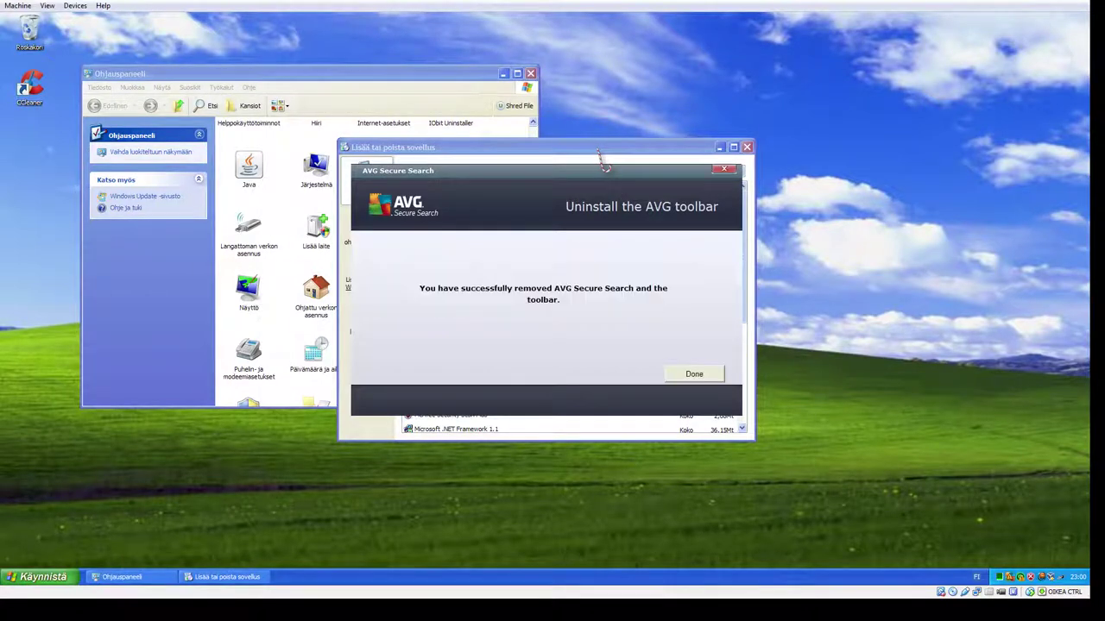
left_click(691, 373)
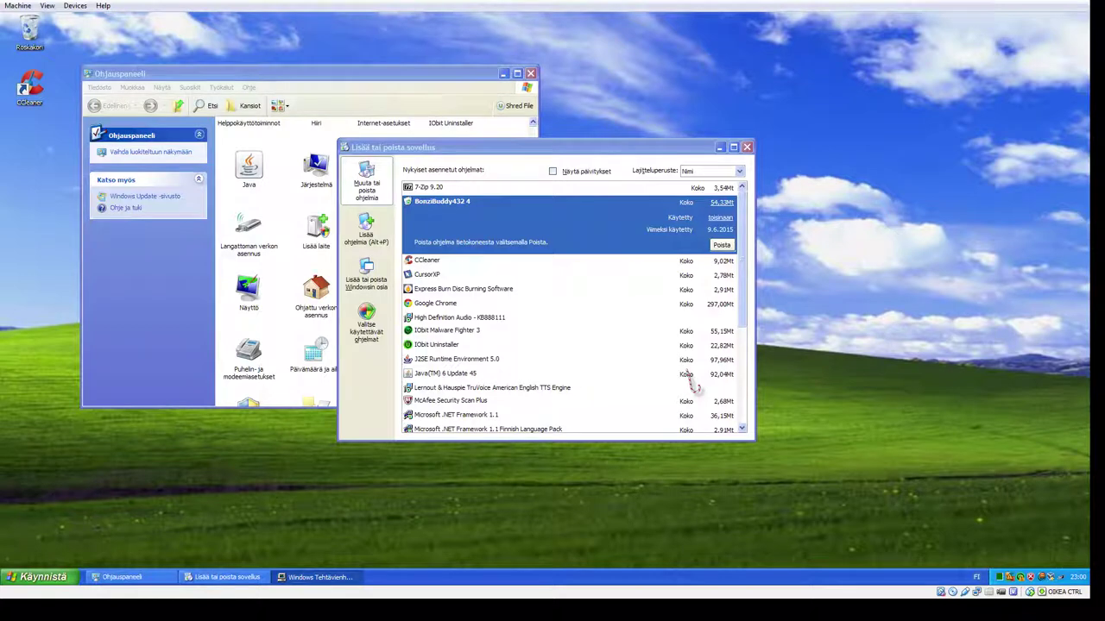
Step: Close the AVG toolbar feedback page and leftovers notice, and uninstall BonziBuddy432 4 without visiting its uninstall web page
left_click(723, 247)
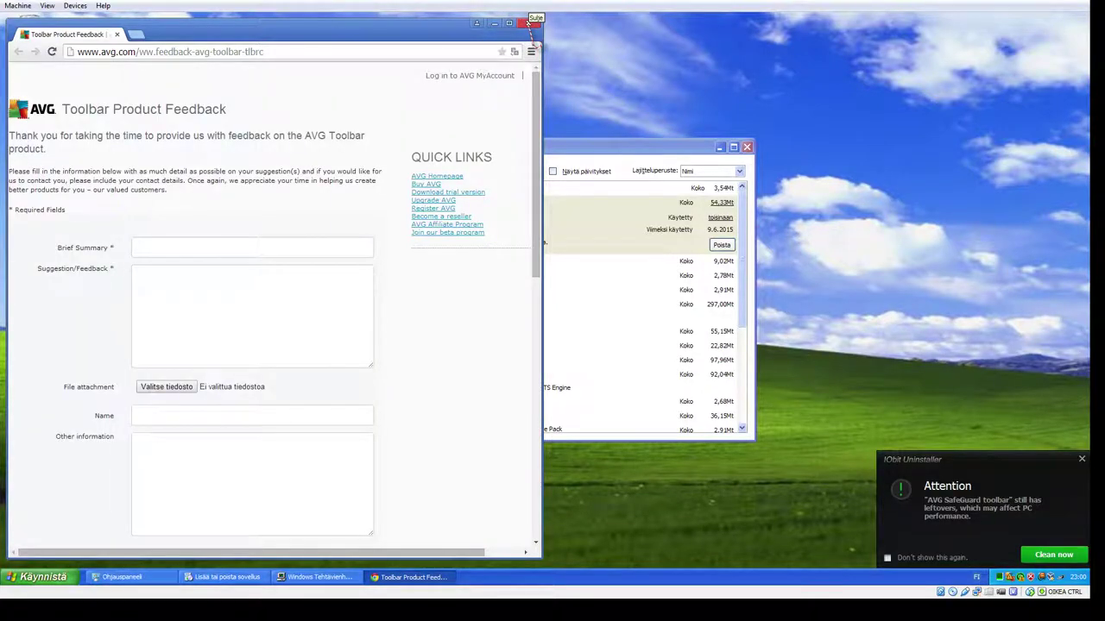
left_click(528, 23)
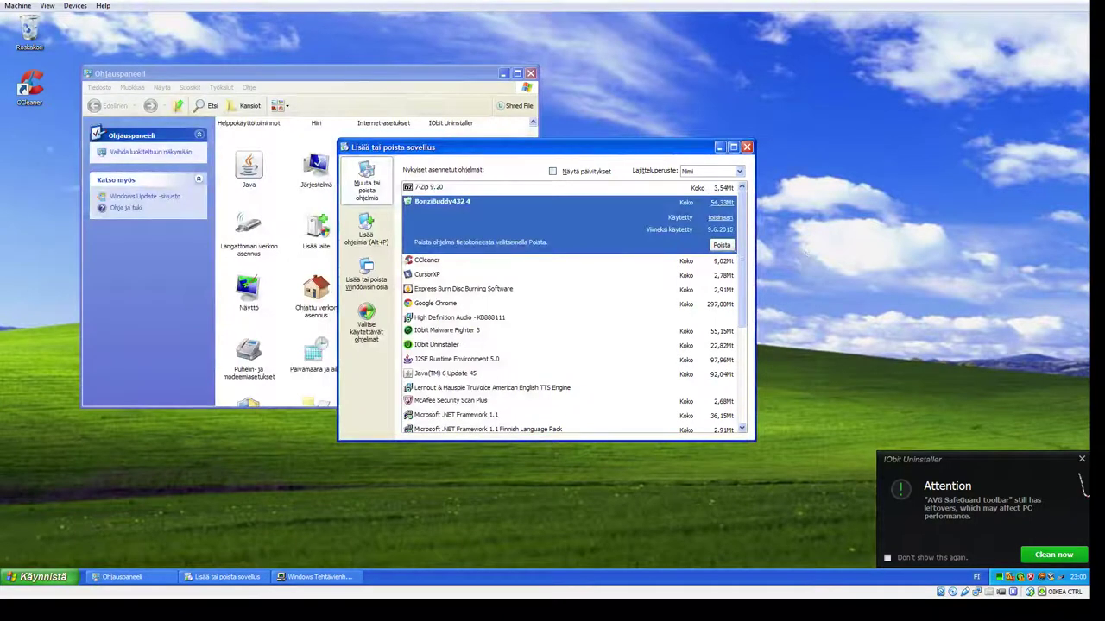
left_click(1082, 460)
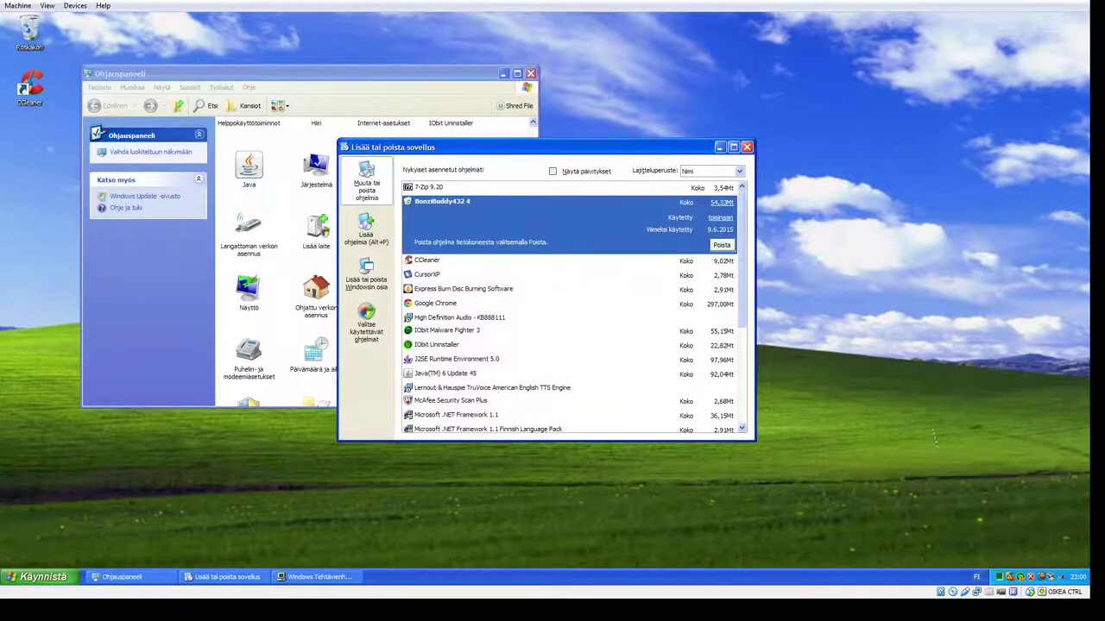
left_click(724, 248)
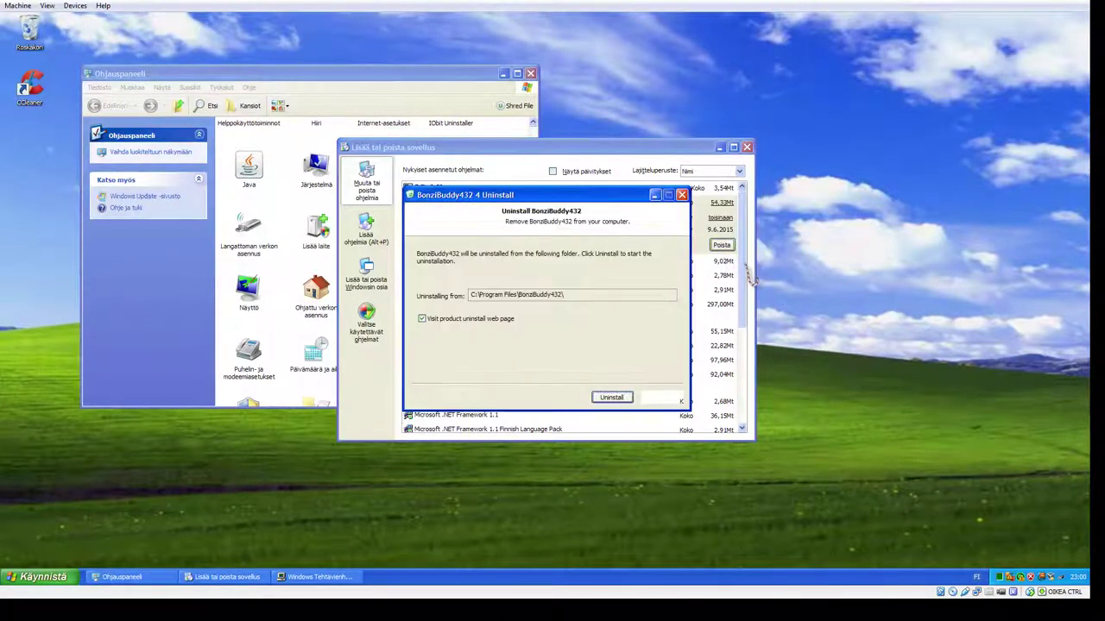
left_click(501, 319)
left_click(613, 398)
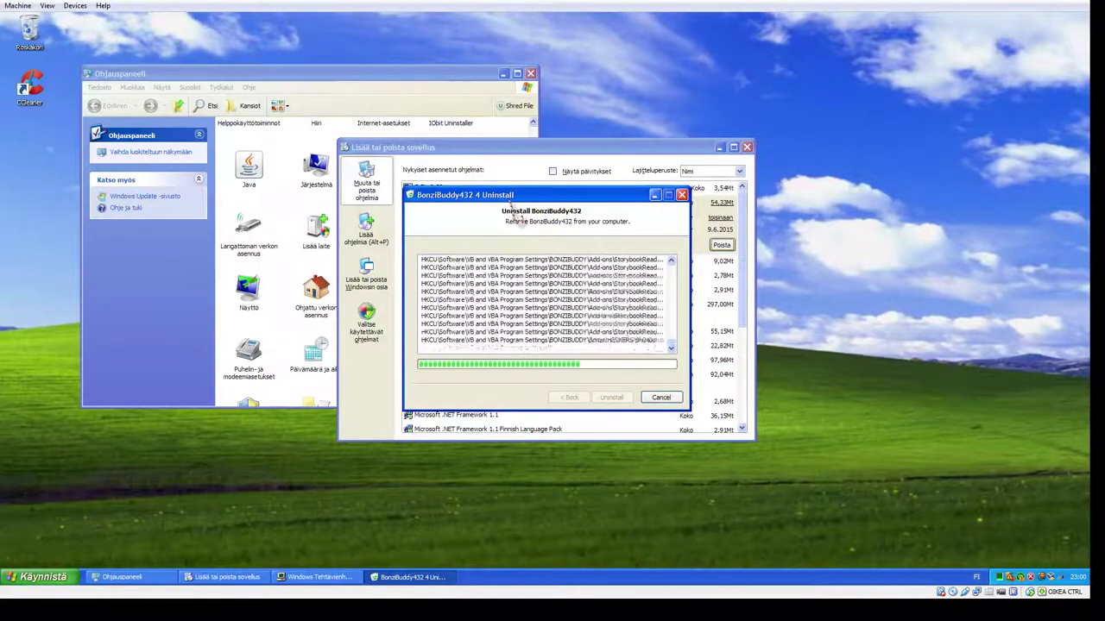
left_click(609, 398)
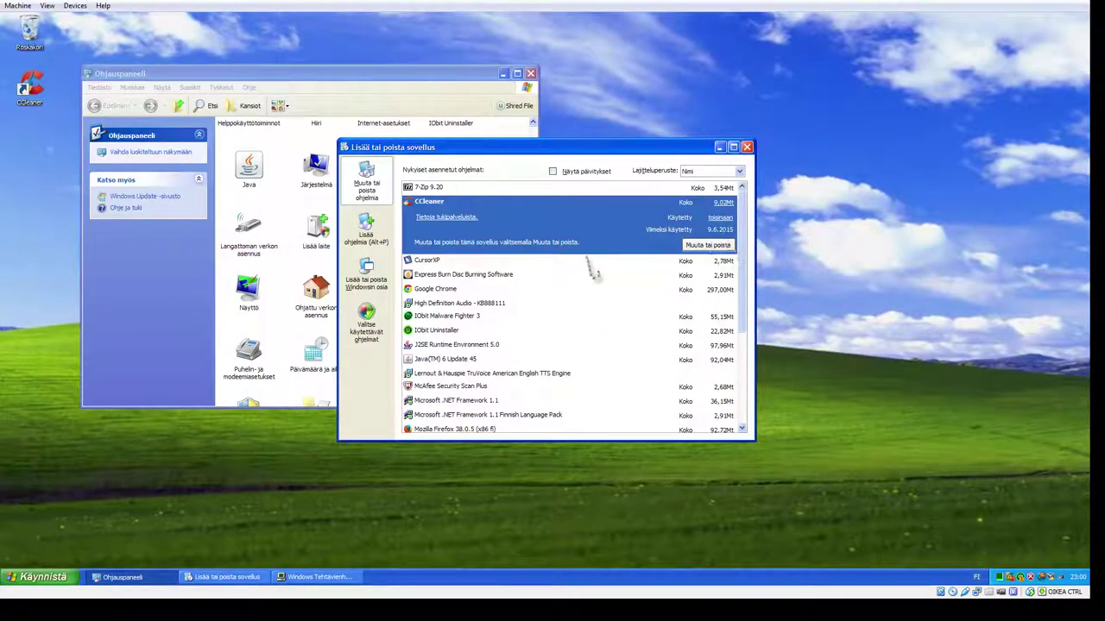
Step: Uninstall CursorXP and dismiss the BonziBuddy432 4 leftovers notice without cleaning
left_click(463, 261)
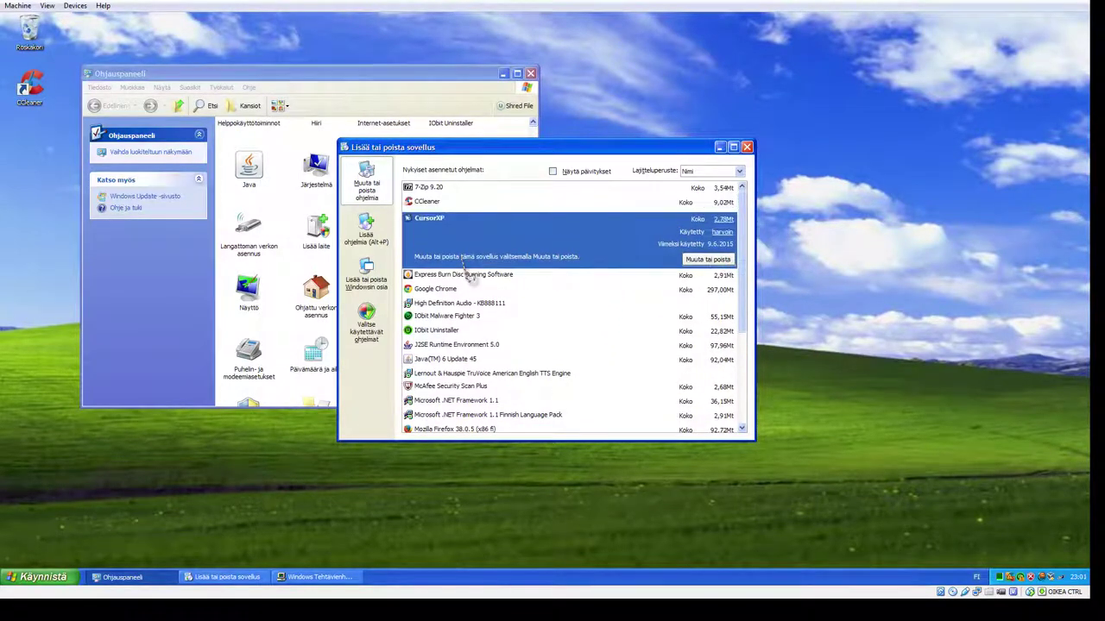
left_click(707, 260)
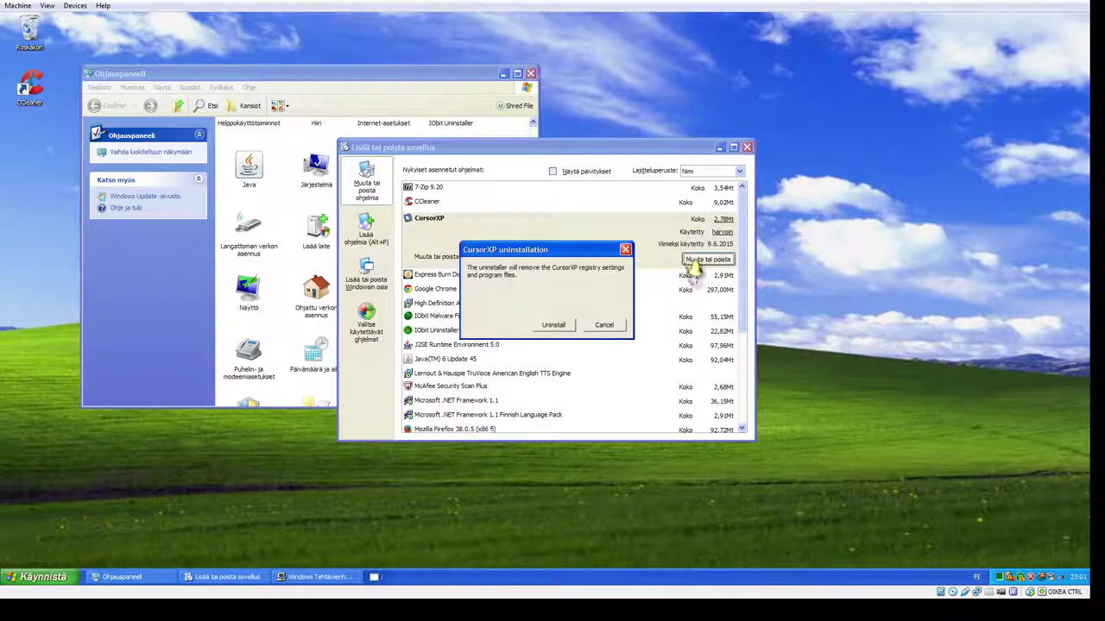
left_click(557, 325)
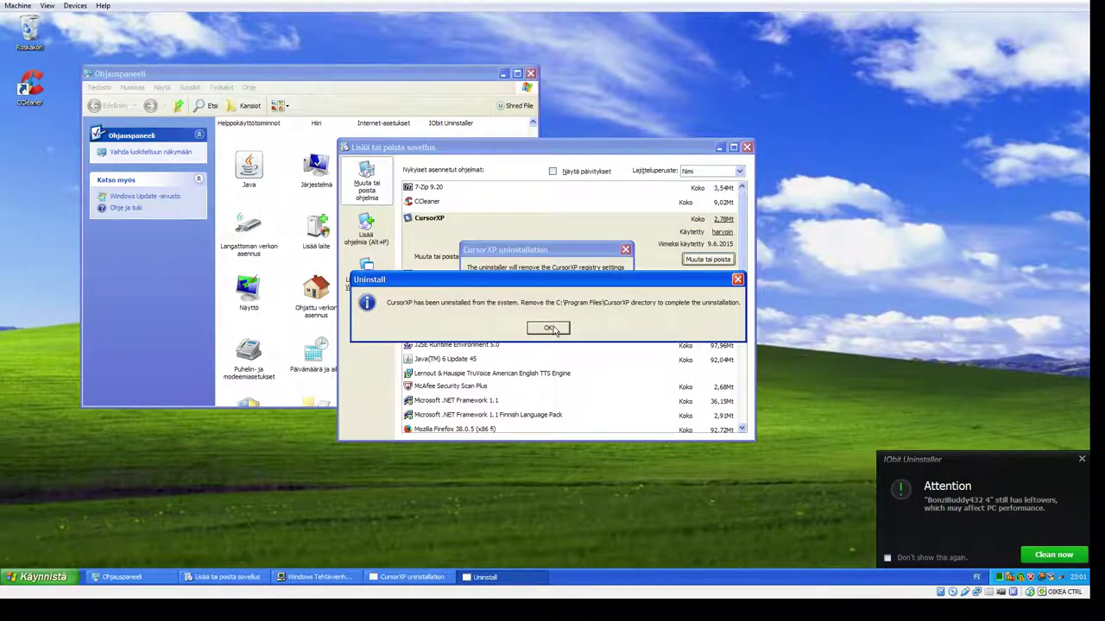
left_click(549, 329)
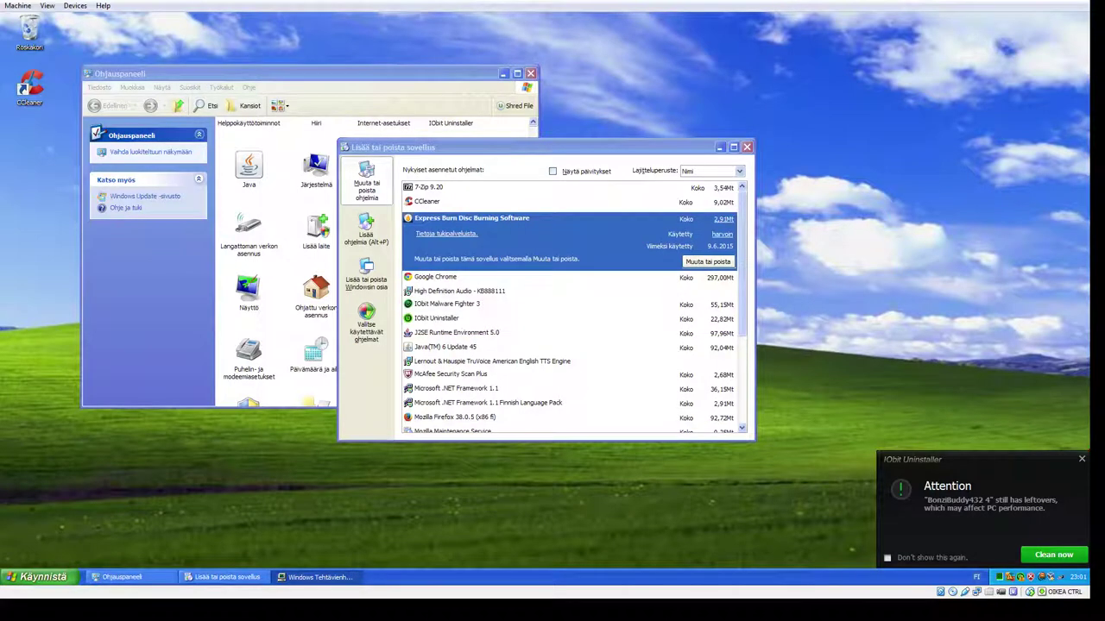
left_click(1084, 460)
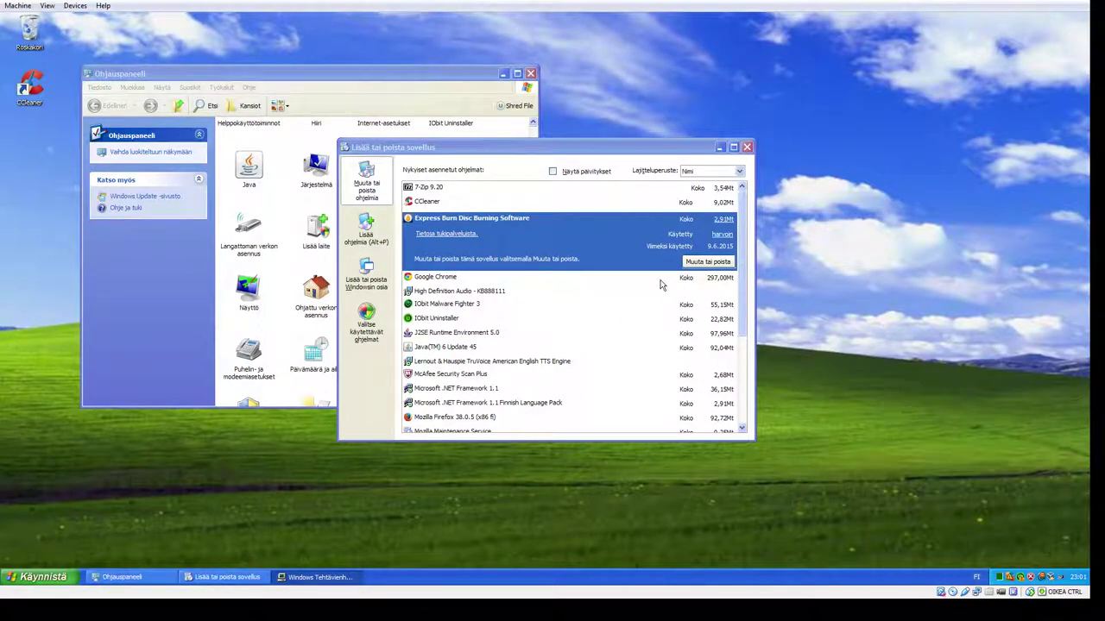
Step: Uninstall Express Burn Disc Burning Software, declining to give the developers a reason for the removal
left_click(708, 262)
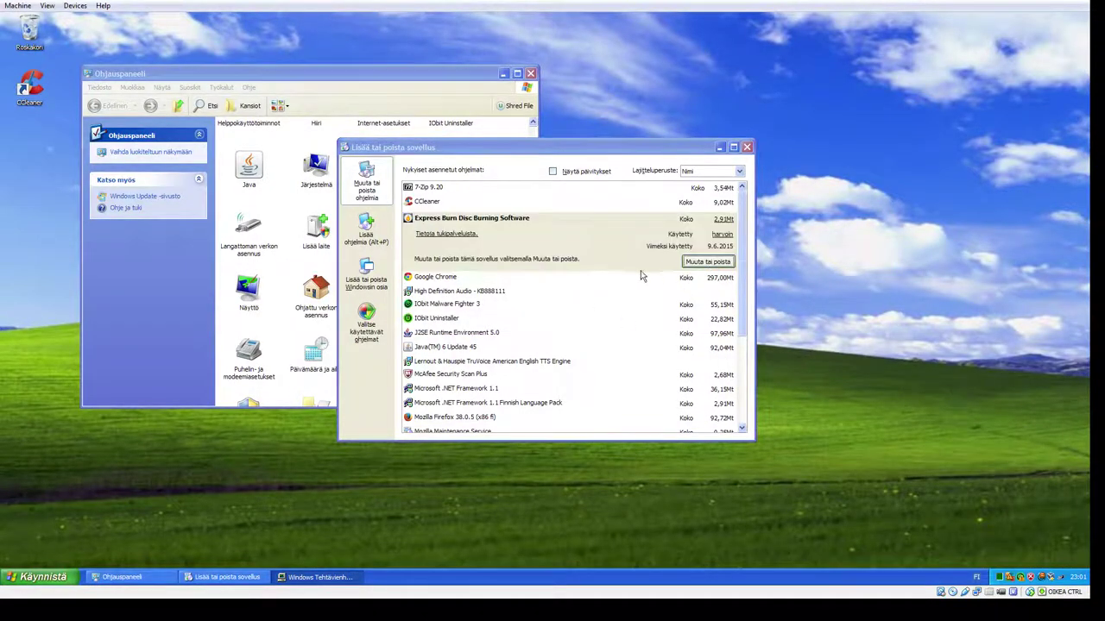
left_click(187, 239)
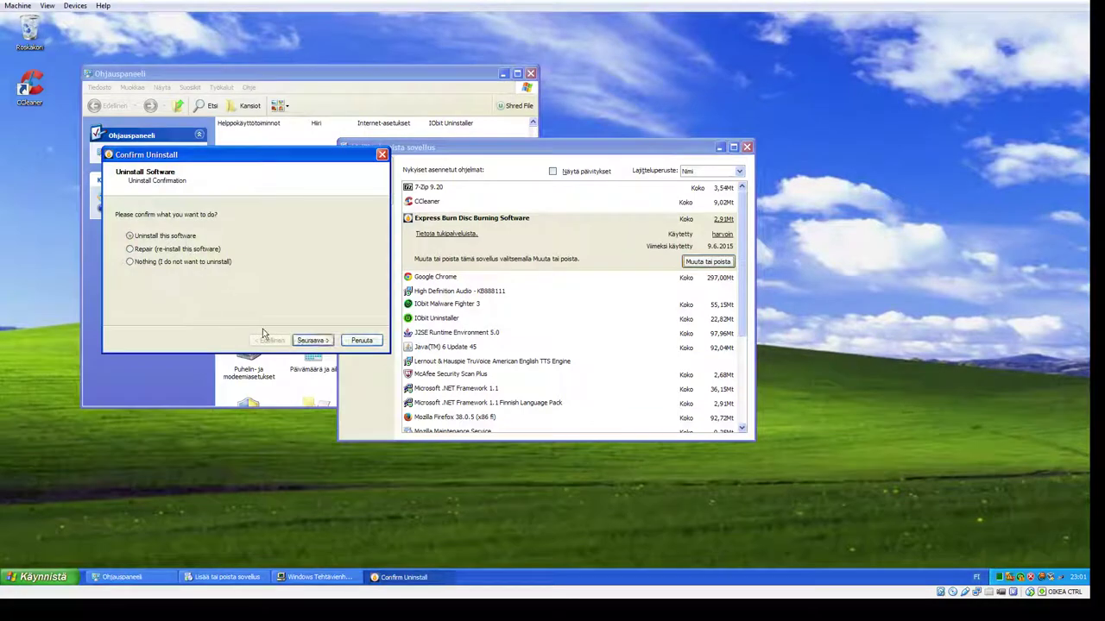
left_click(298, 341)
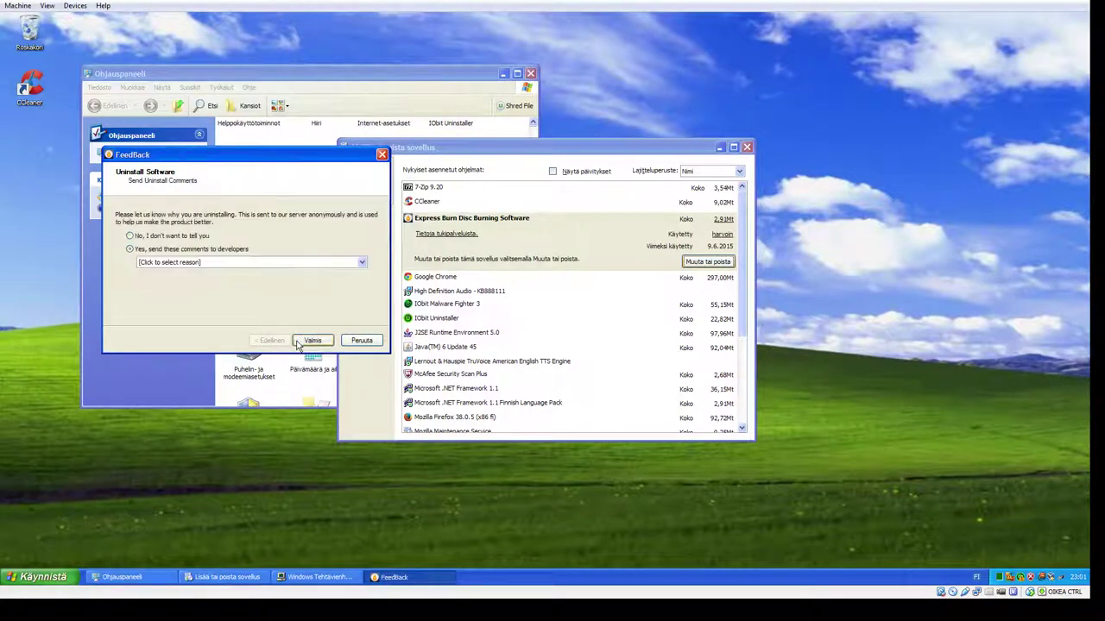
left_click(247, 263)
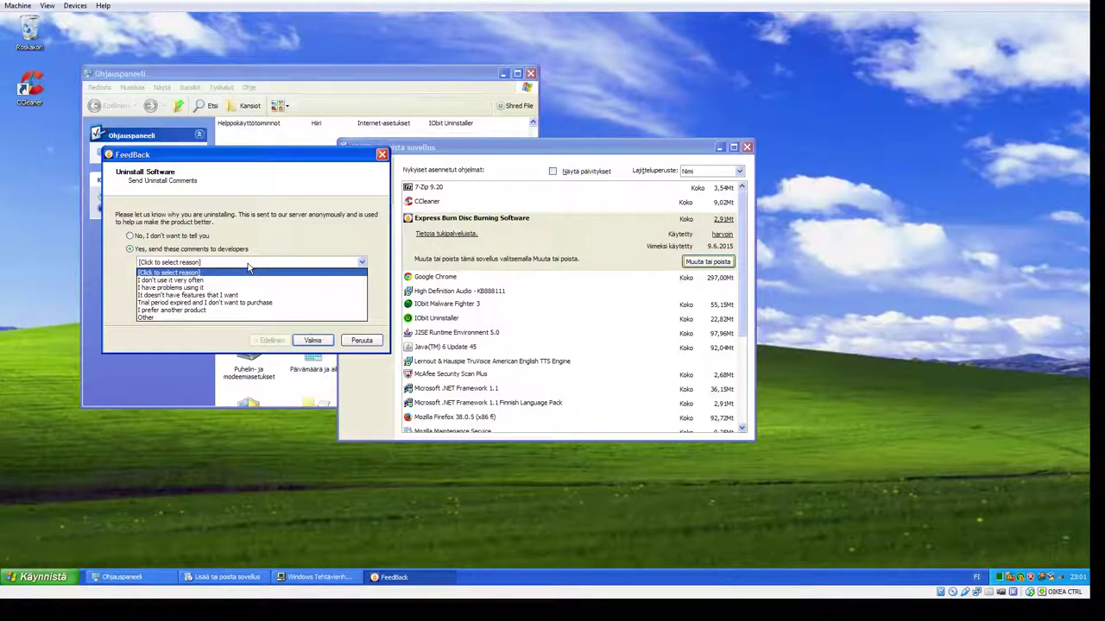
left_click(212, 262)
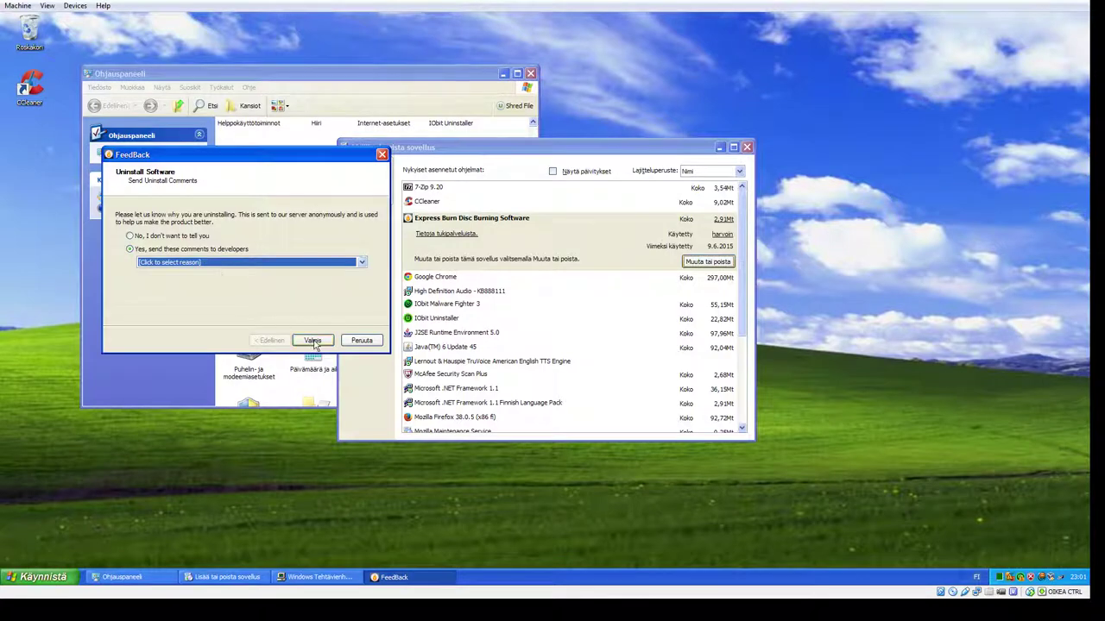
left_click(312, 340)
left_click(182, 236)
left_click(315, 342)
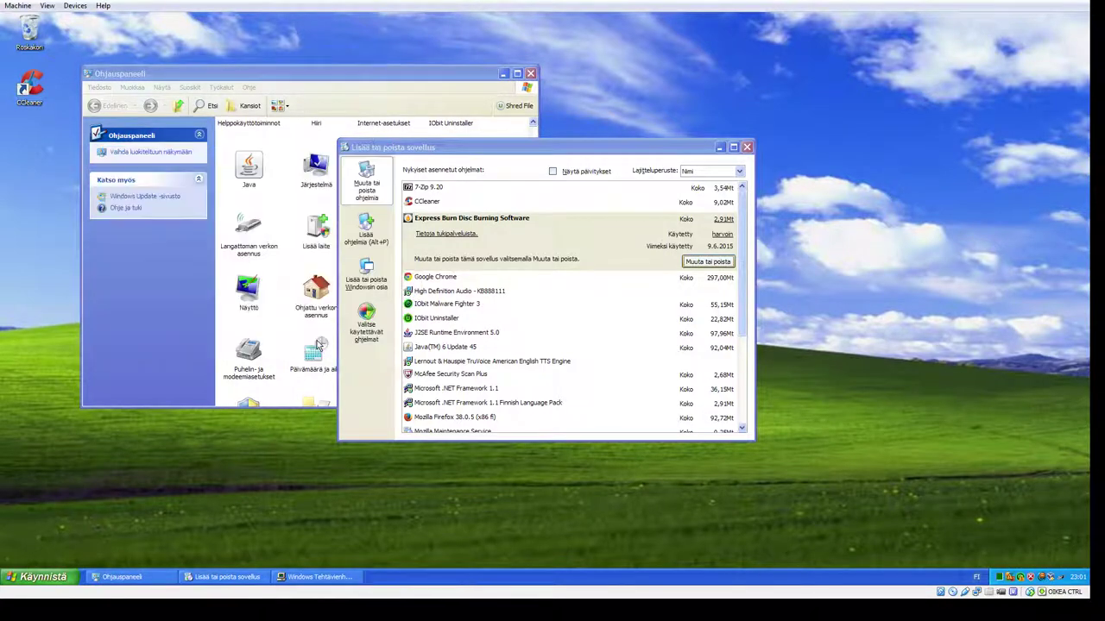
left_click(544, 329)
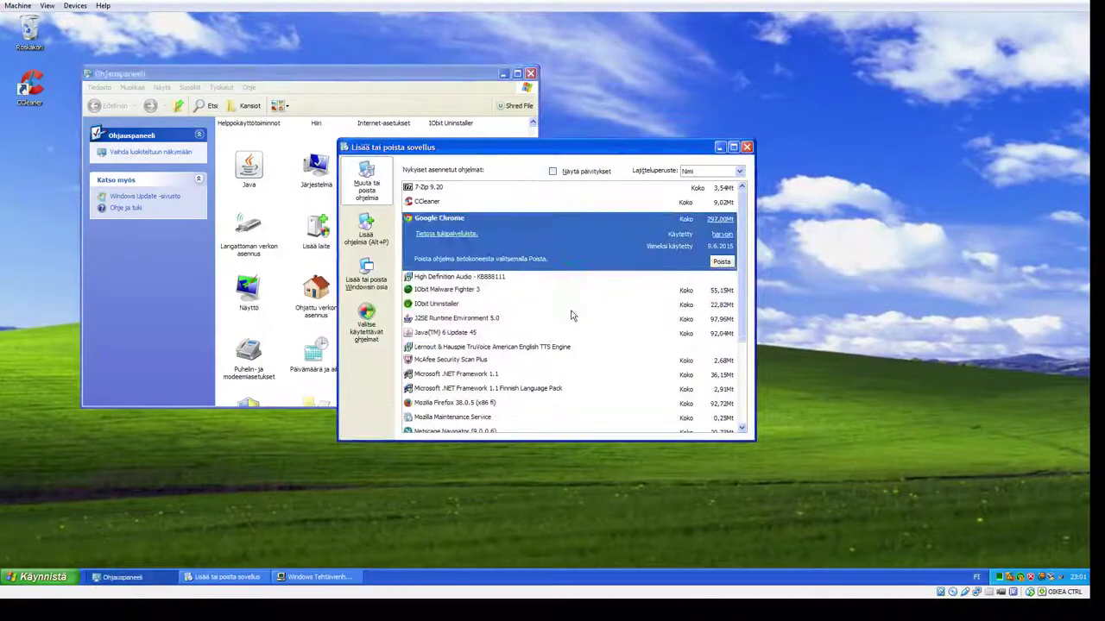
Step: Uninstall Google Chrome together with its browsing data, choosing Mozilla Firefox as the new default browser
left_click(721, 261)
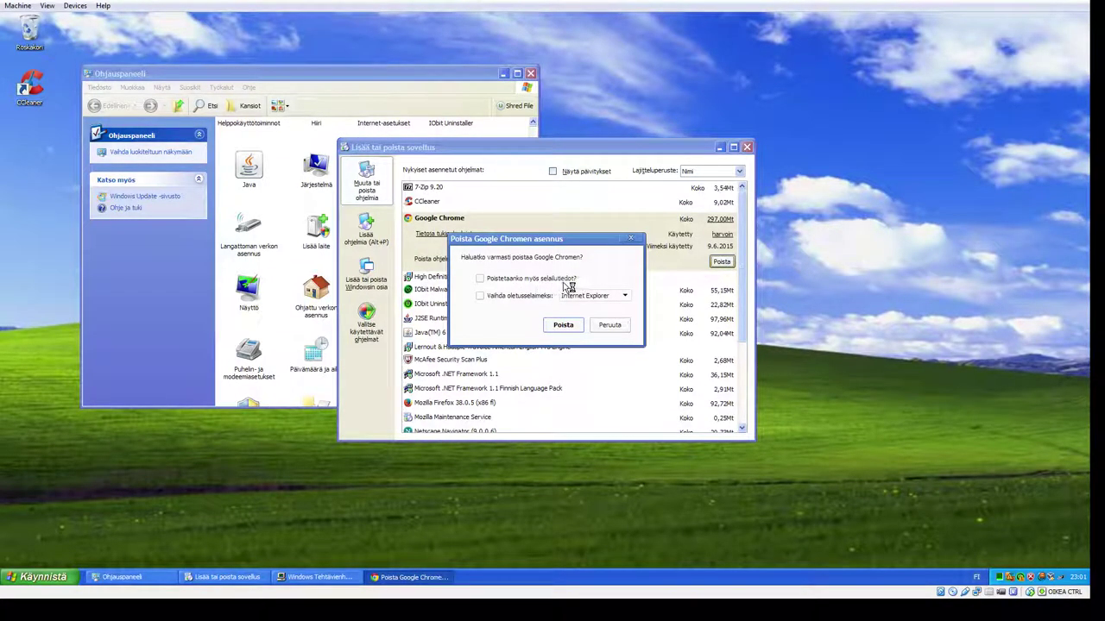
left_click(566, 280)
left_click(544, 296)
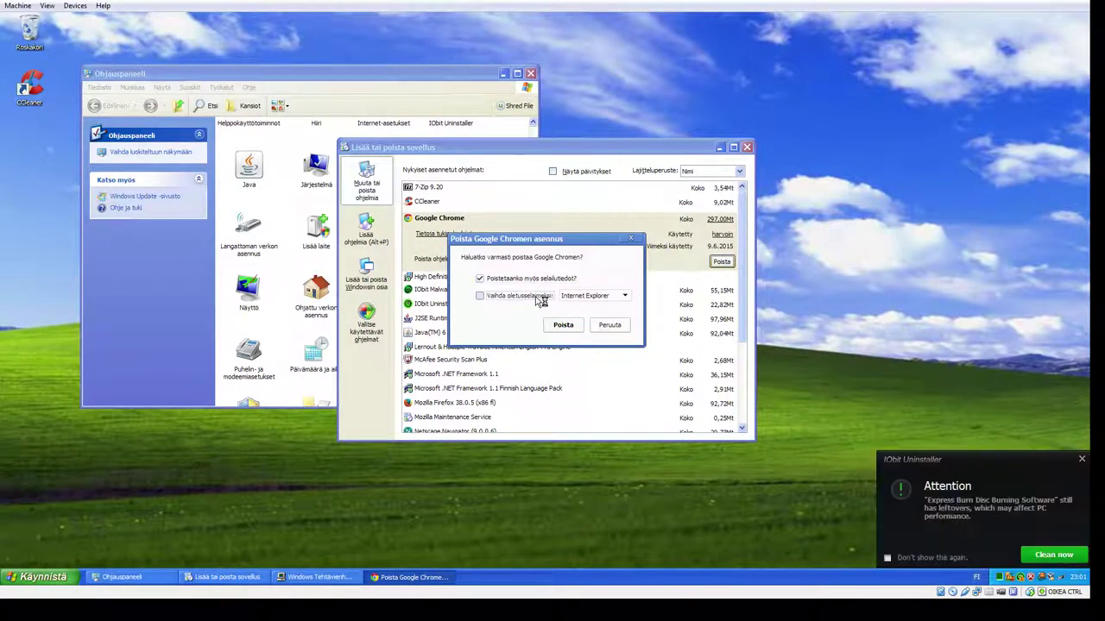
left_click(604, 297)
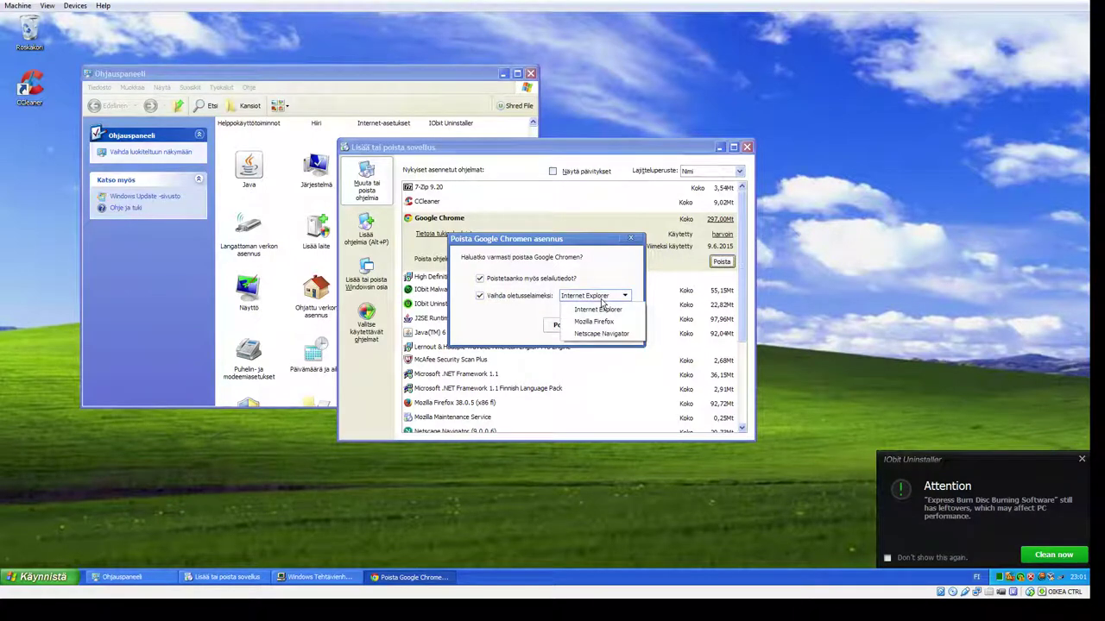
left_click(611, 323)
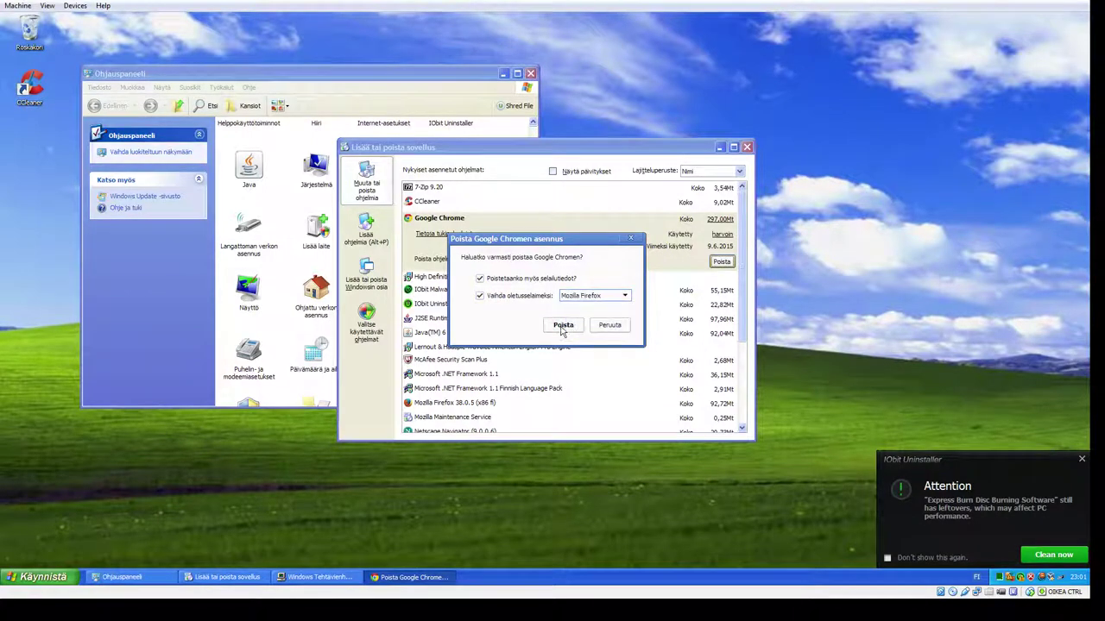
left_click(558, 328)
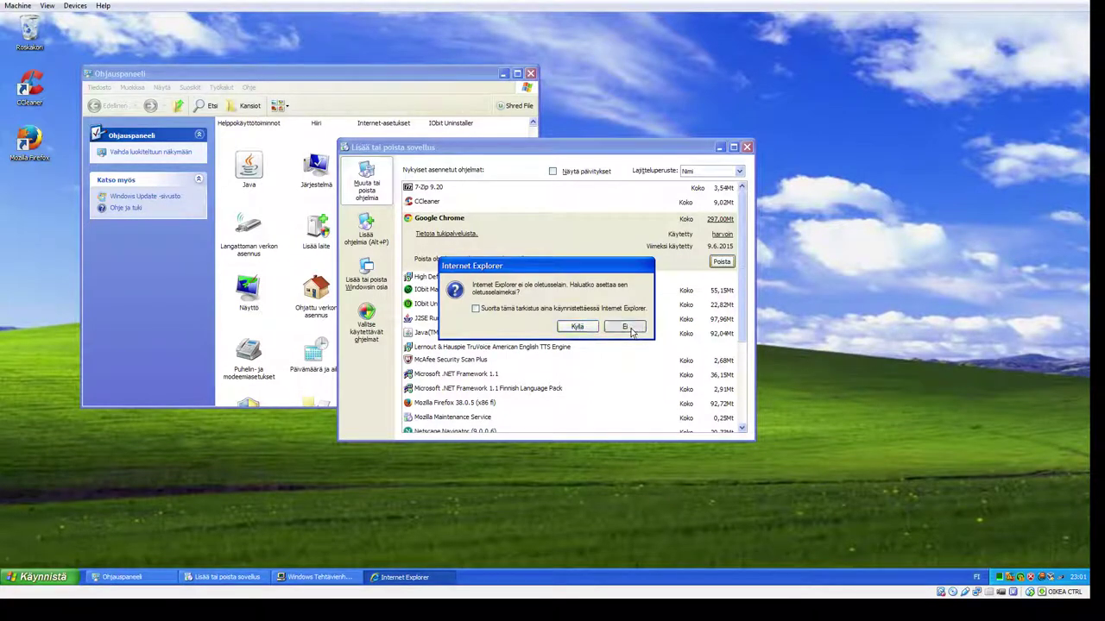
Step: Accept Internet Explorer as the default browser and check its version information
left_click(578, 327)
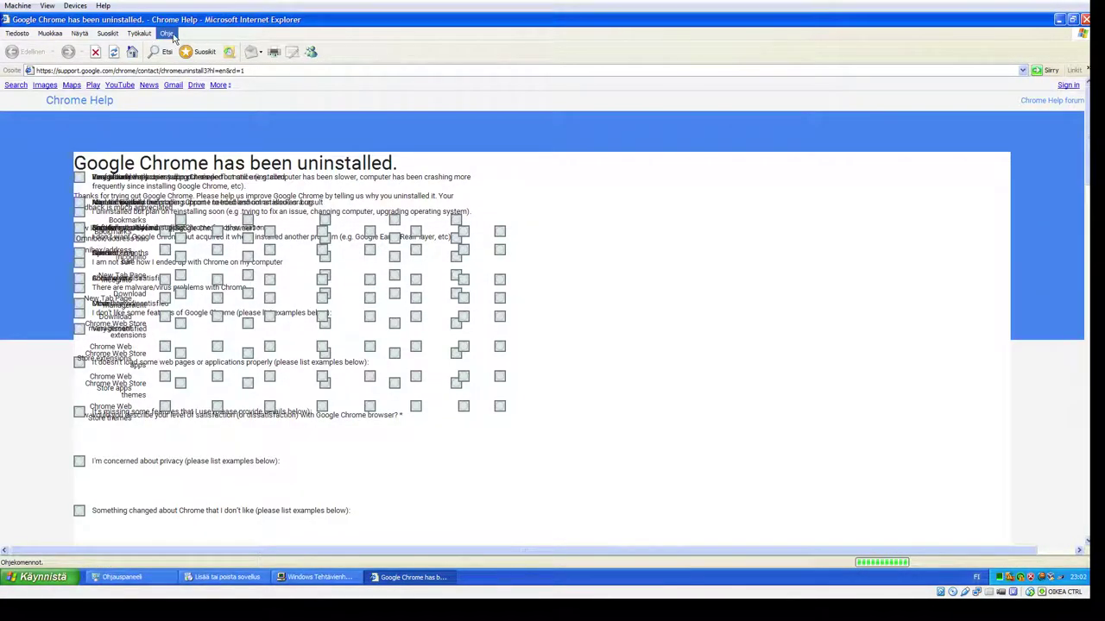
left_click(172, 34)
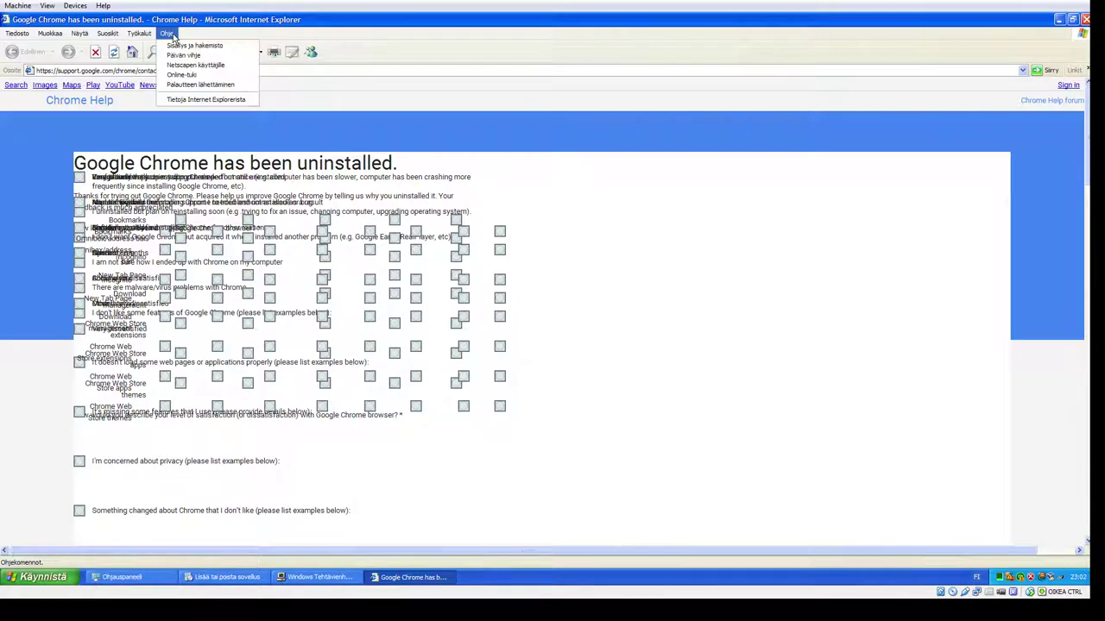
left_click(181, 99)
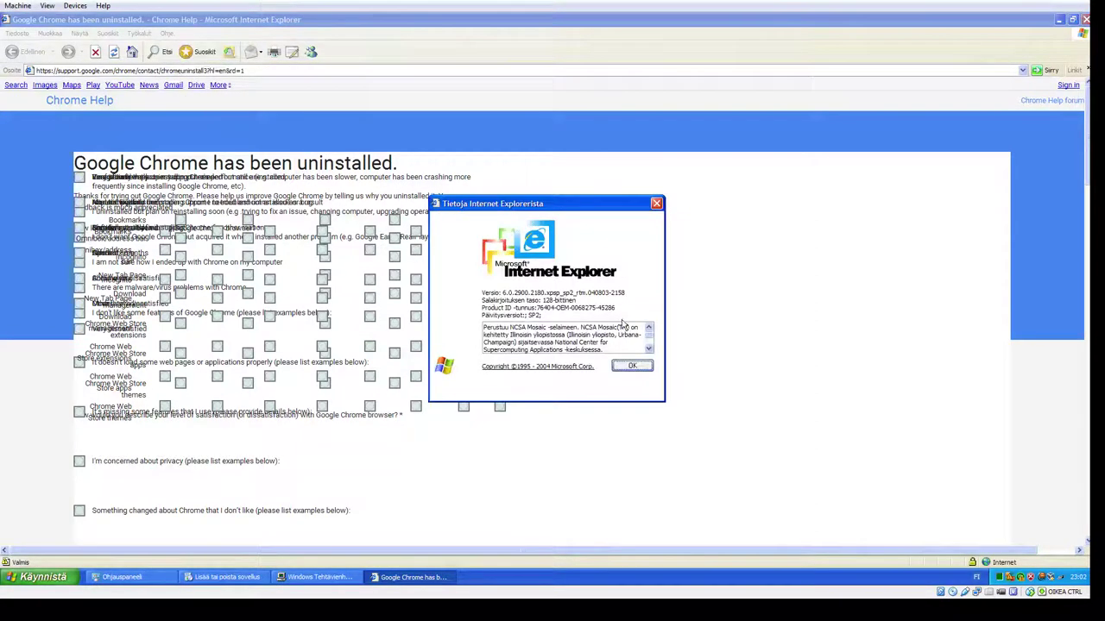
left_click(633, 368)
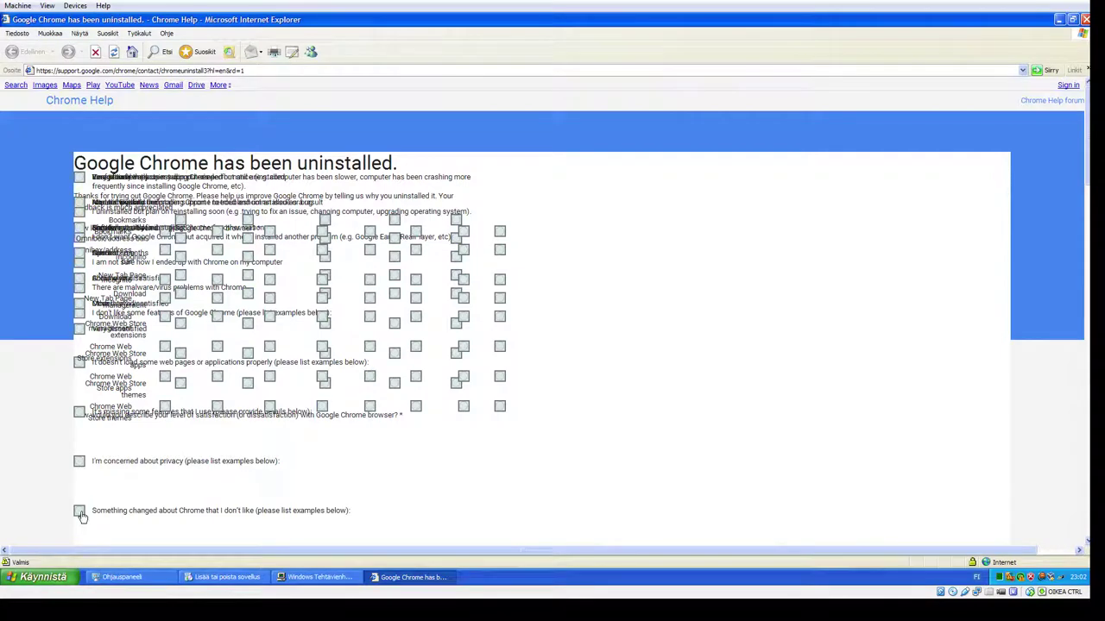
Step: Look over the Chrome uninstall survey and close the browser without answering it
scroll(81, 515, "down", 3)
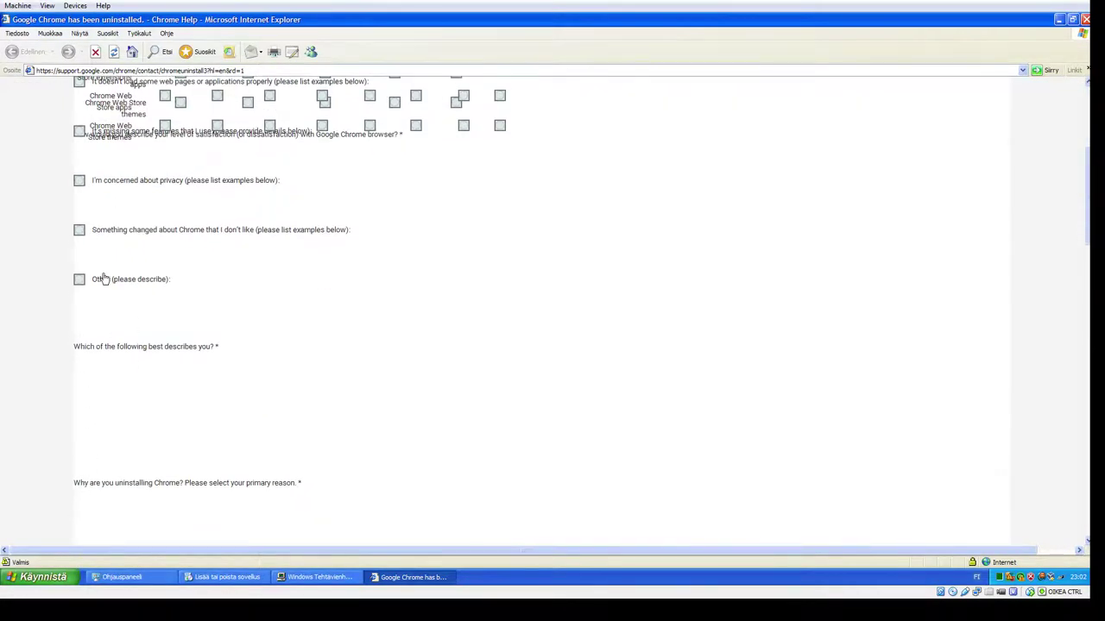
scroll(102, 279, "up", 3)
left_click(1085, 19)
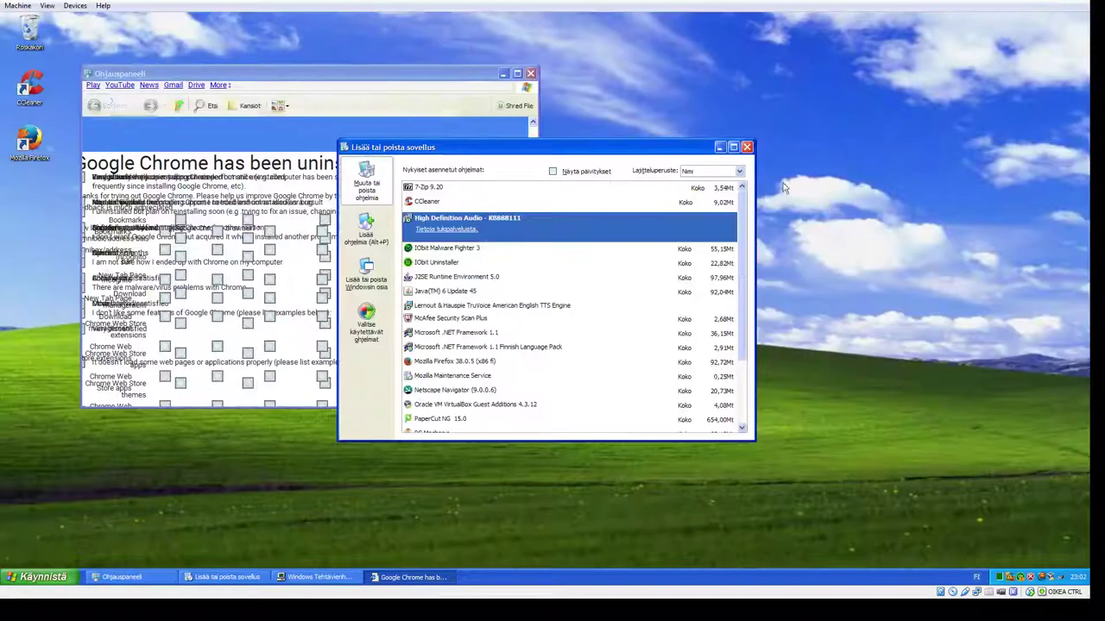
Step: Uninstall IObit Malware Fighter 3 completely, declining the free Advanced SystemCare offer
left_click(491, 249)
left_click(501, 221)
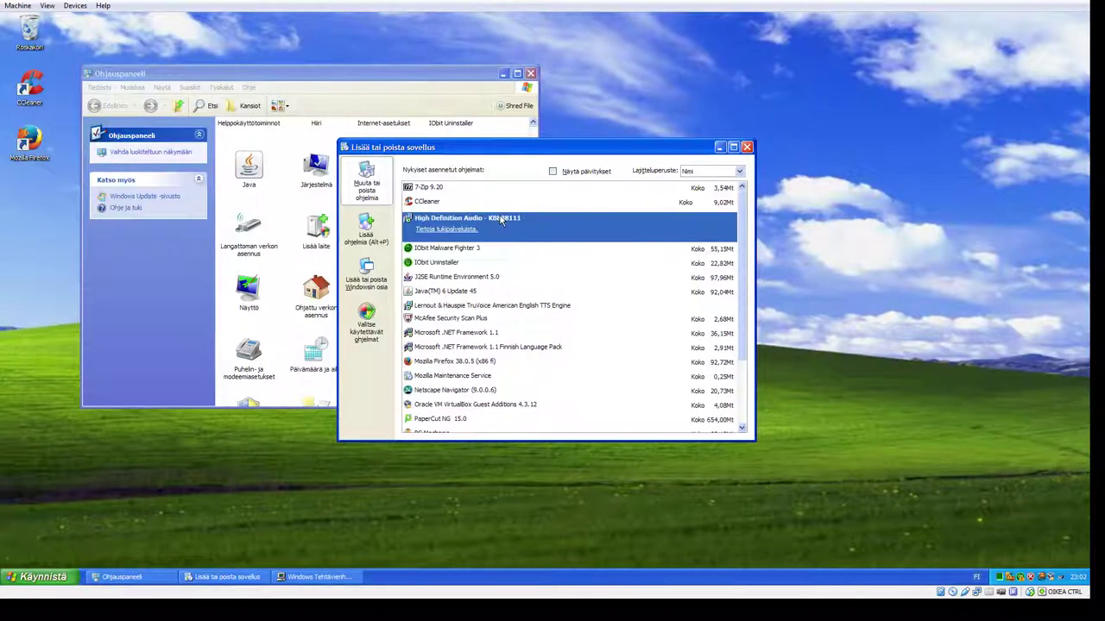
left_click(528, 250)
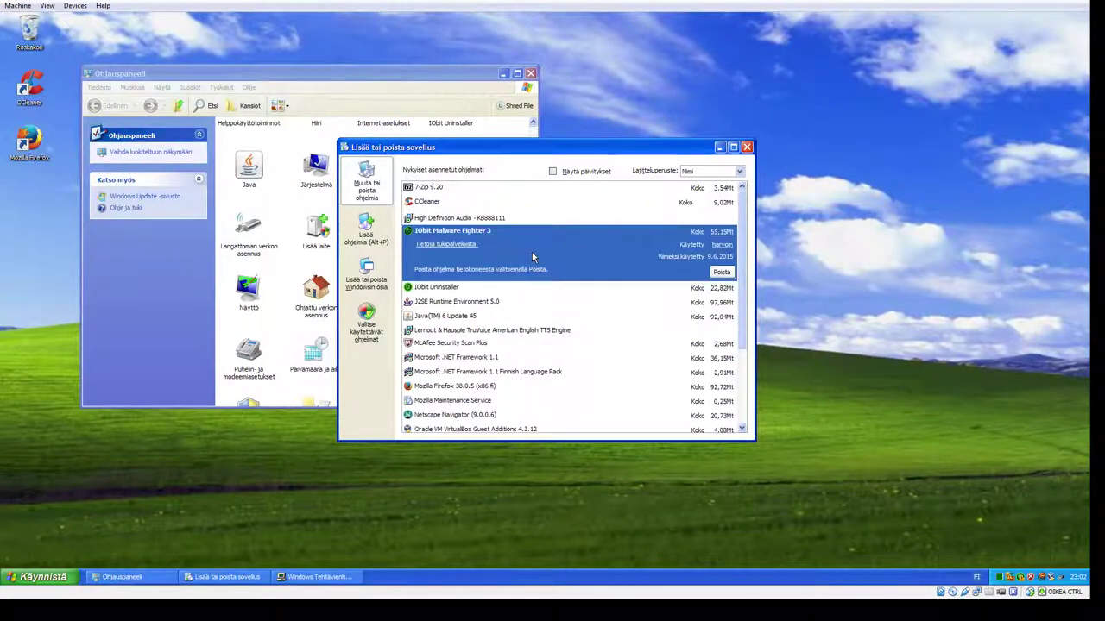
left_click(723, 273)
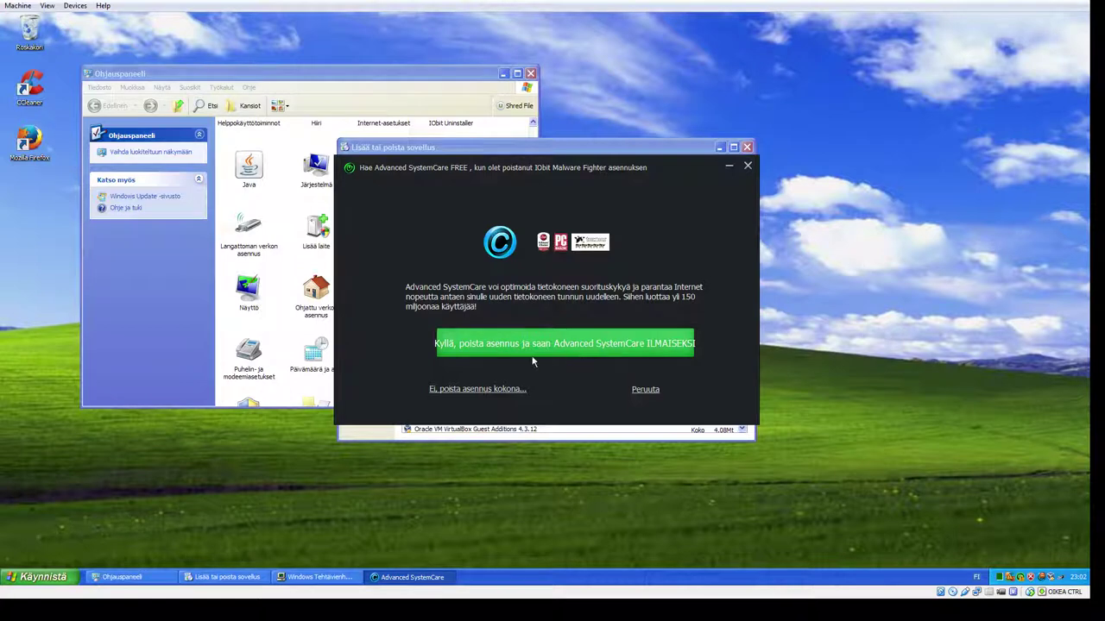
left_click(492, 389)
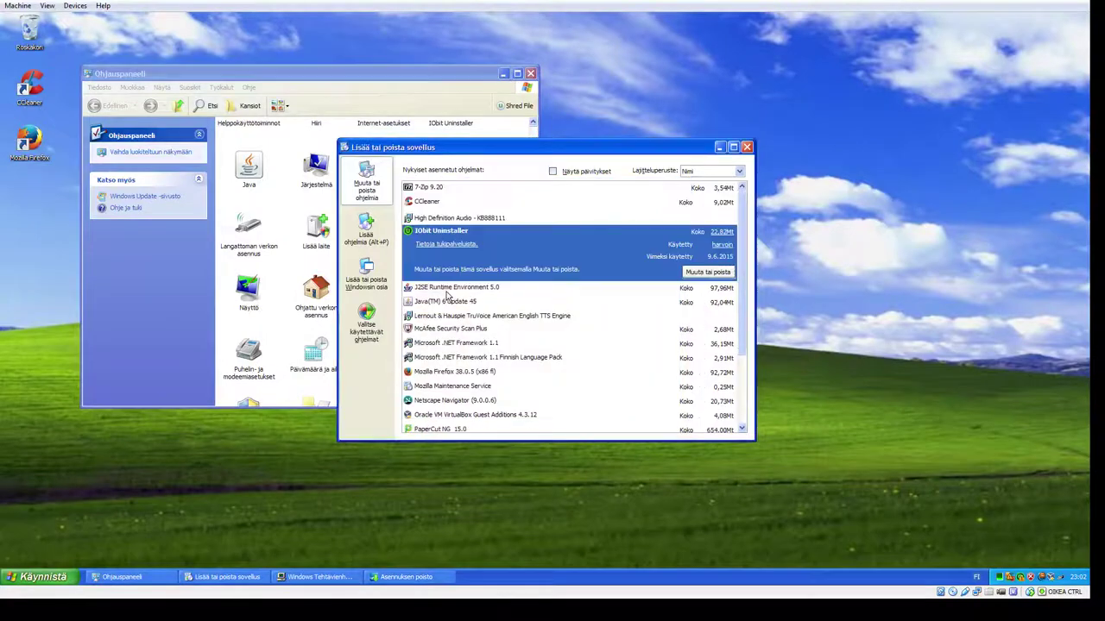
Step: Uninstall IObit Uninstaller and confirm its removal
left_click(696, 273)
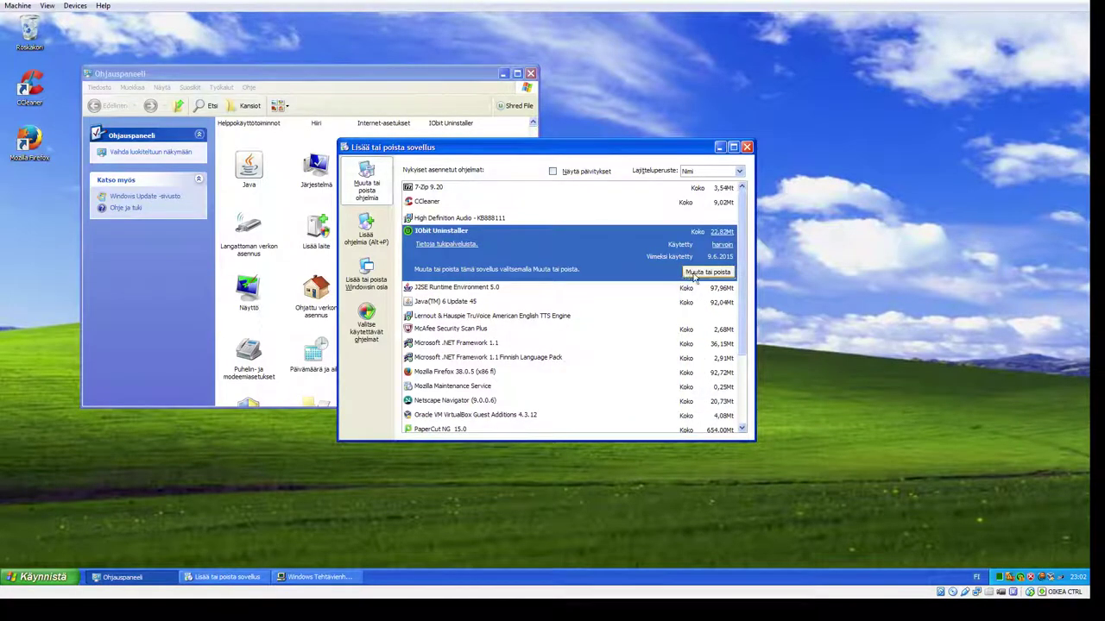
left_click(526, 322)
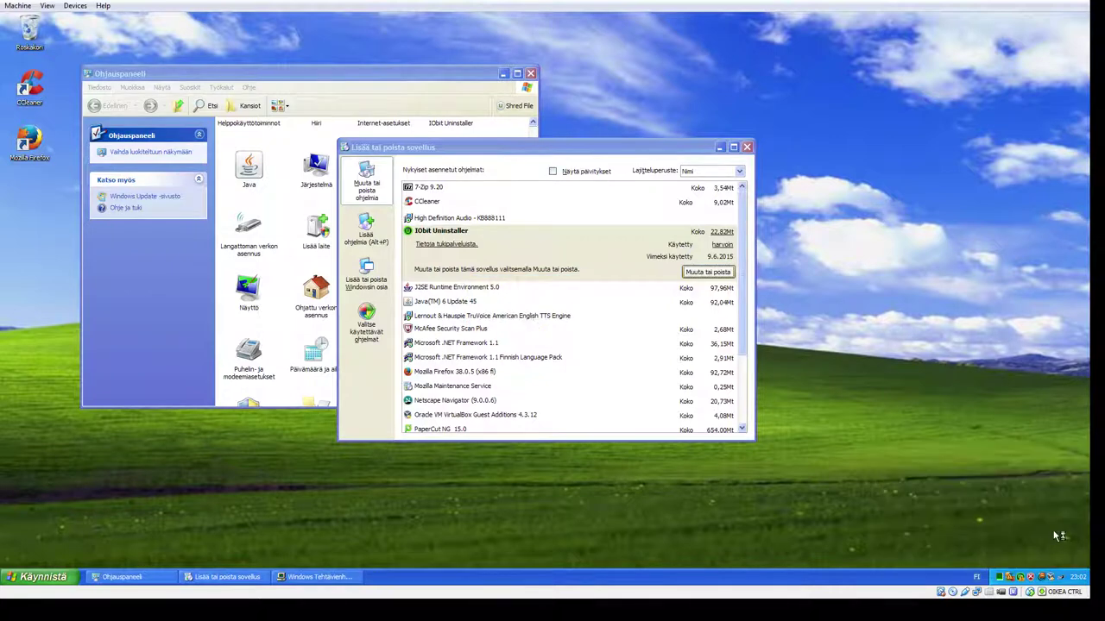
left_click(547, 323)
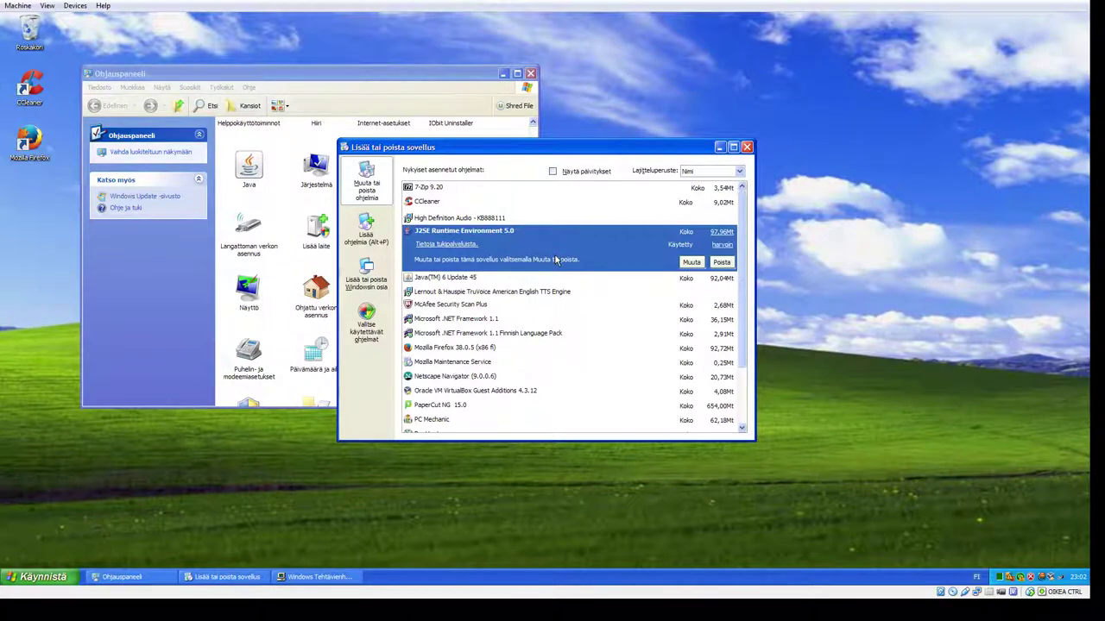
Step: Check the Java and Lernout & Hauspie TTS entries, leaving them installed, and uninstall McAfee Security Scan Plus
left_click(521, 278)
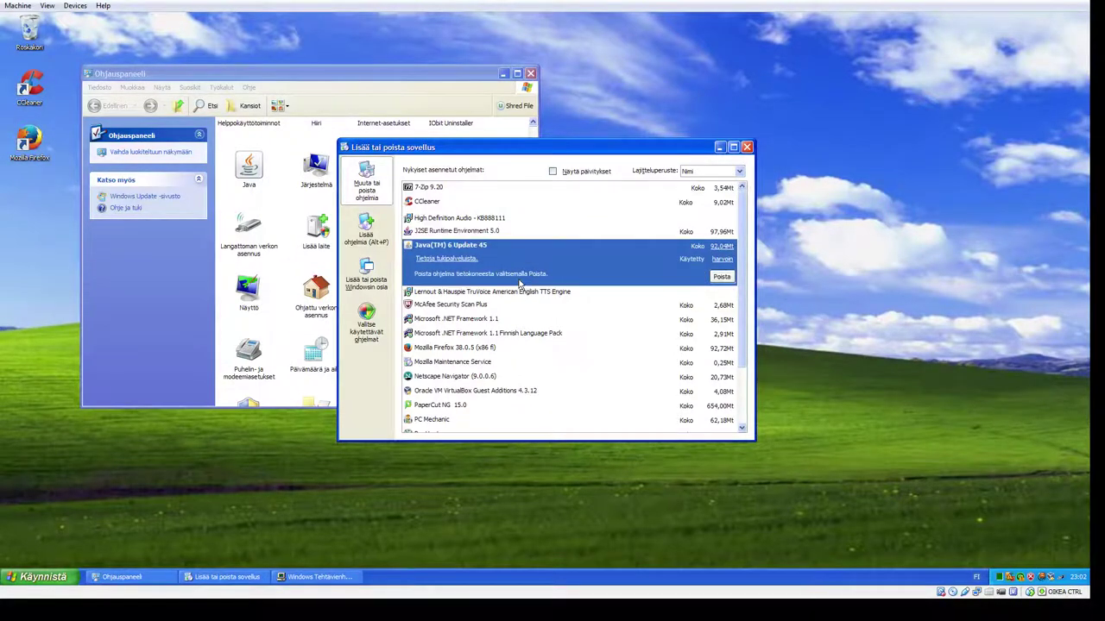
left_click(527, 237)
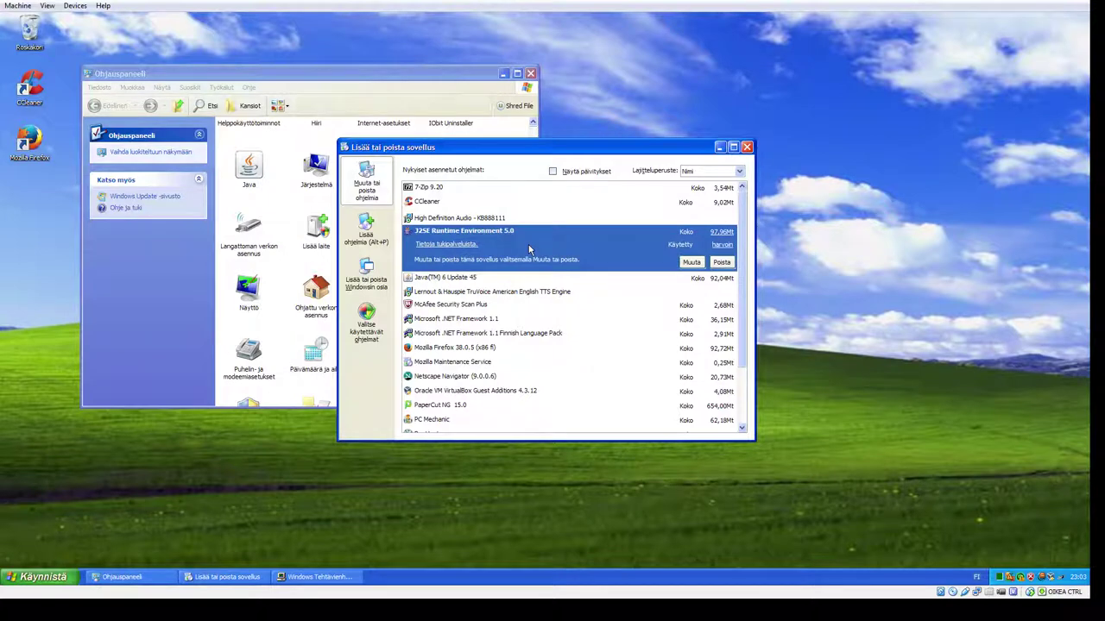
left_click(524, 280)
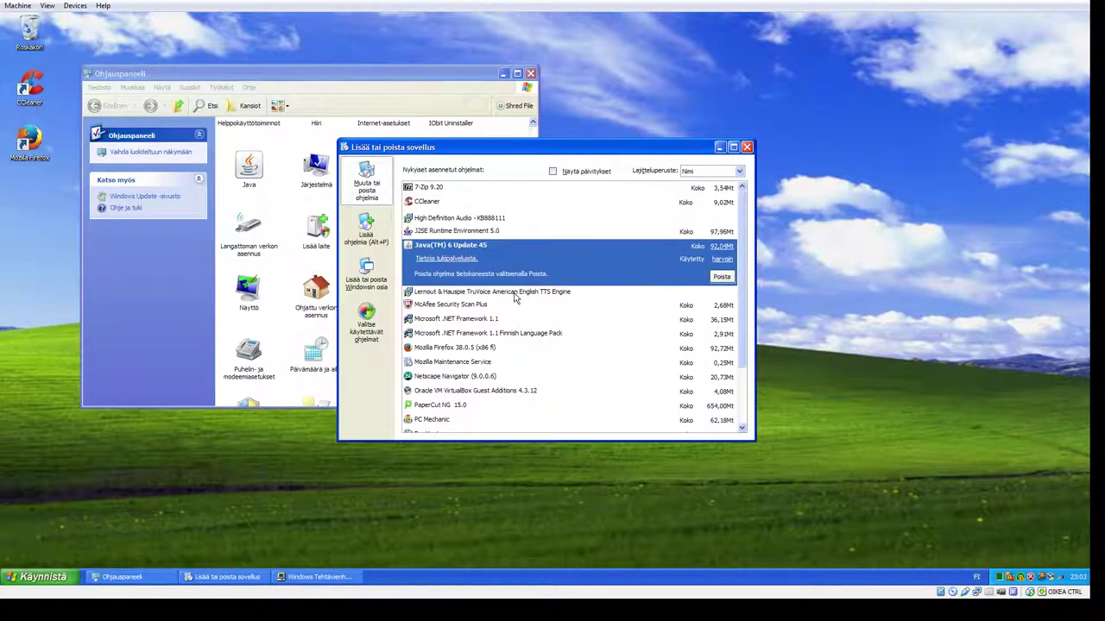
left_click(515, 294)
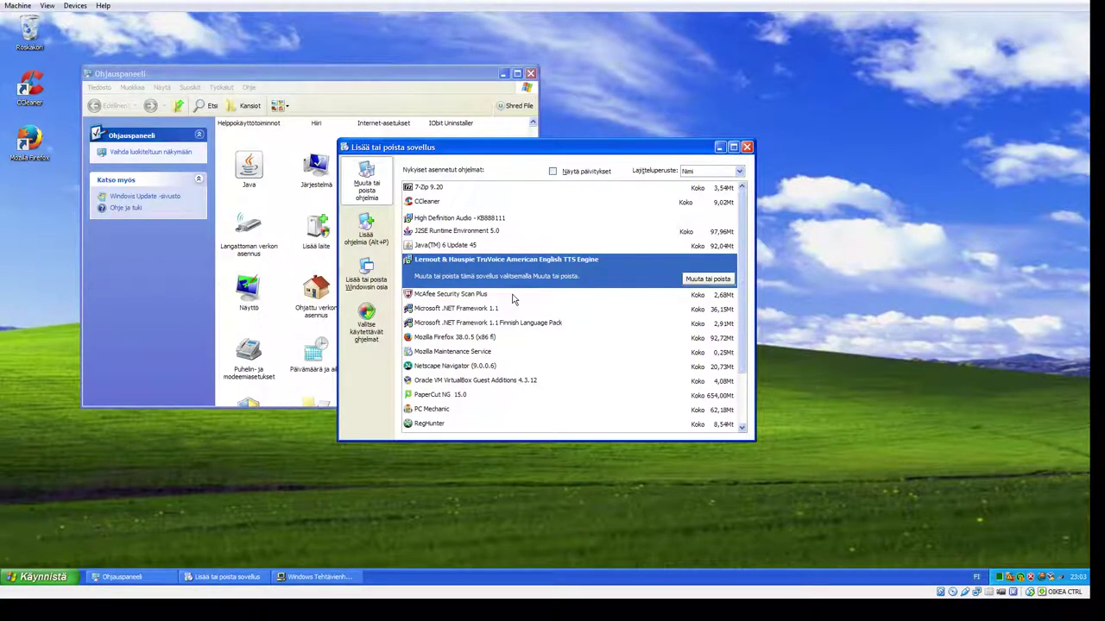
left_click(508, 299)
left_click(697, 316)
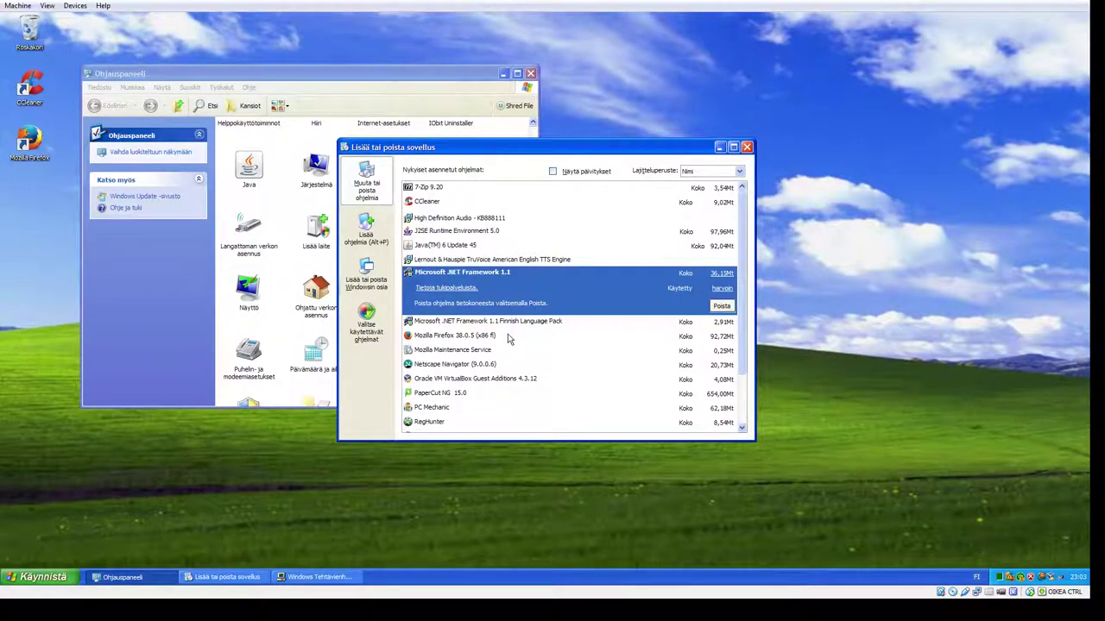
Step: Uninstall Netscape Navigator (9.0.0.6) and finish its uninstall wizard
left_click(510, 335)
left_click(509, 367)
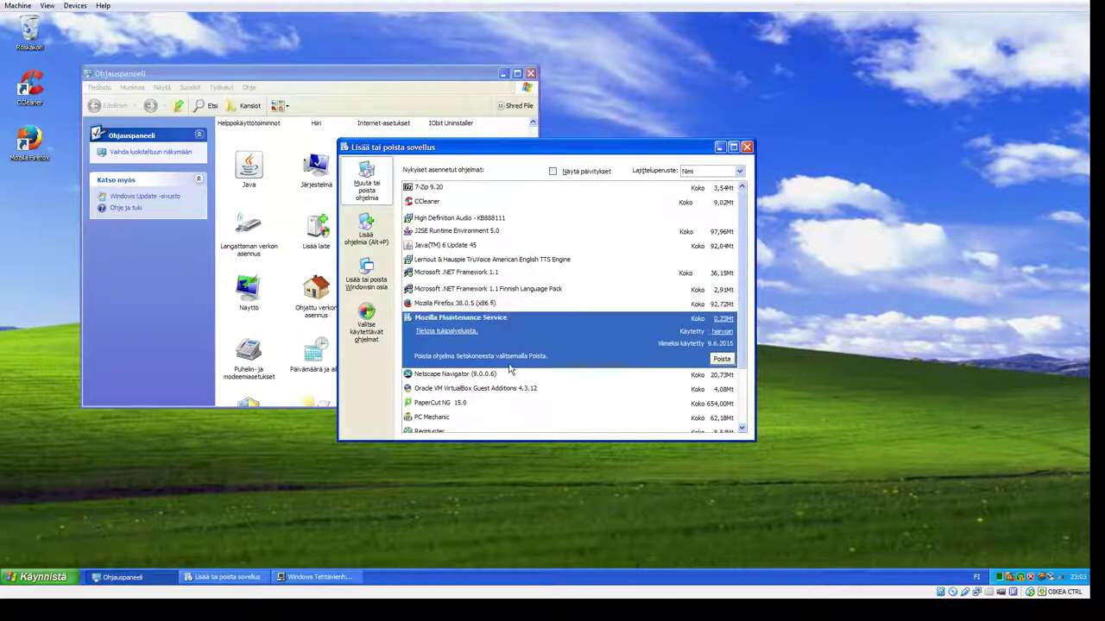
scroll(510, 370, "down", 2)
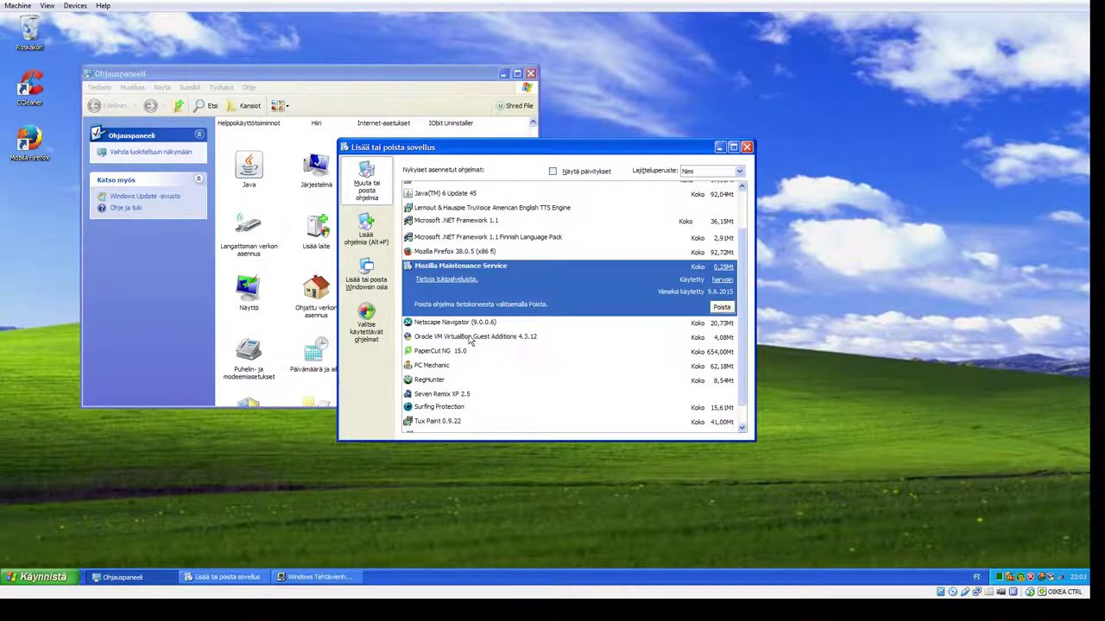
left_click(469, 324)
left_click(720, 323)
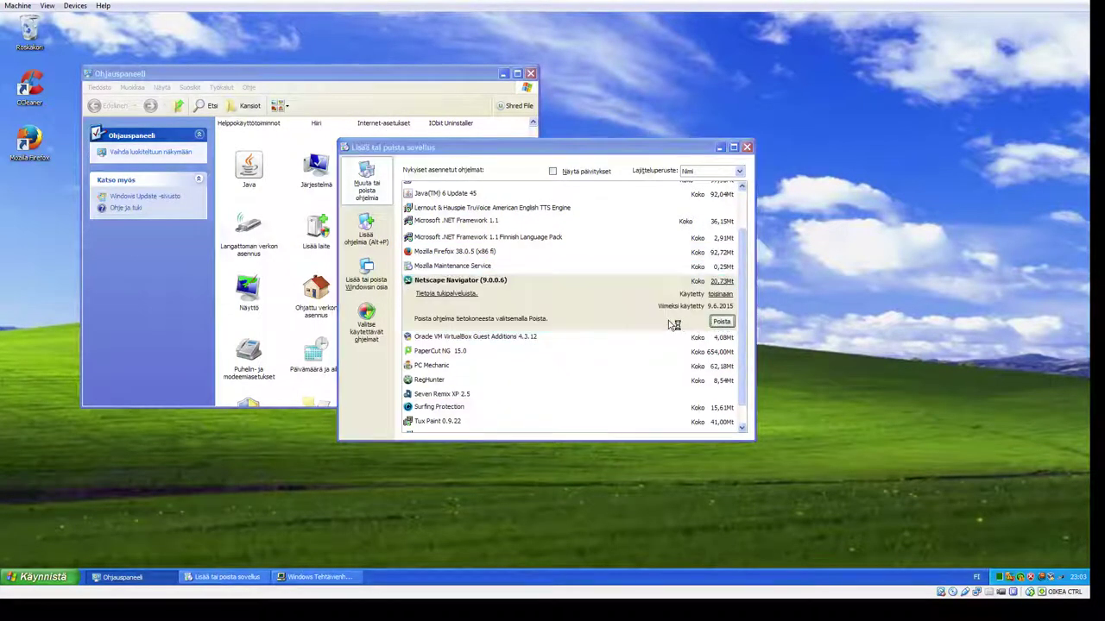
left_click(623, 389)
left_click(612, 389)
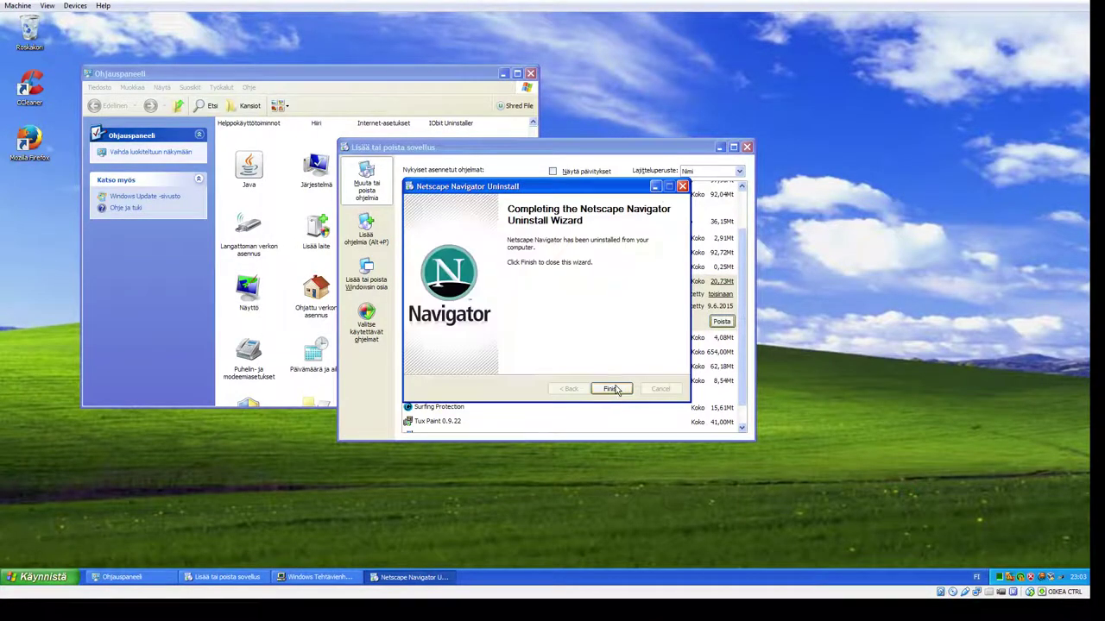
left_click(612, 389)
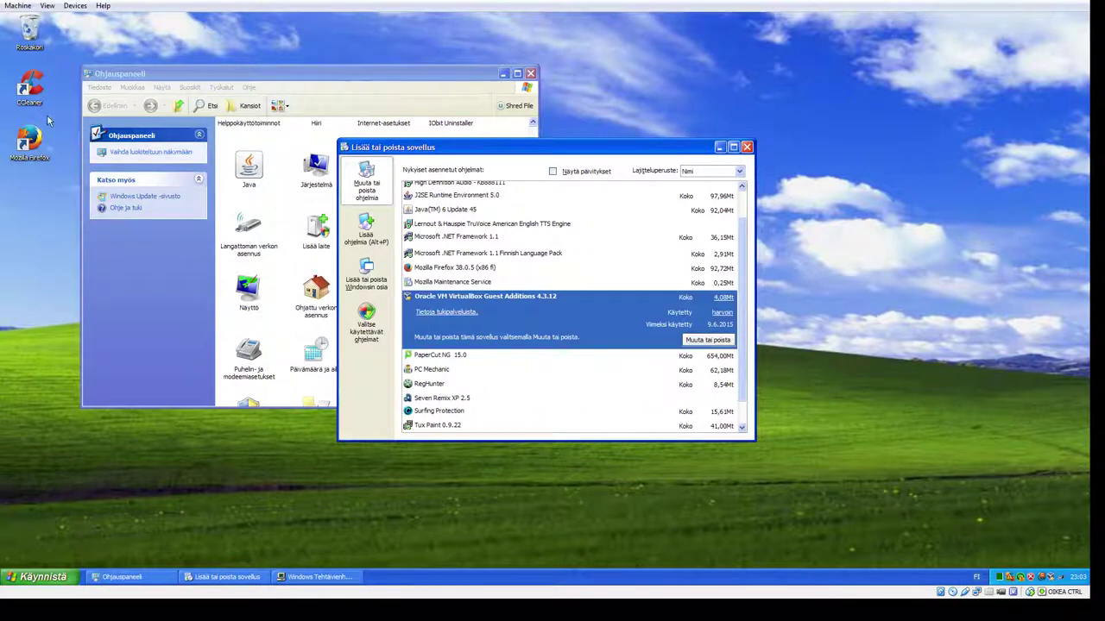
left_click(61, 576)
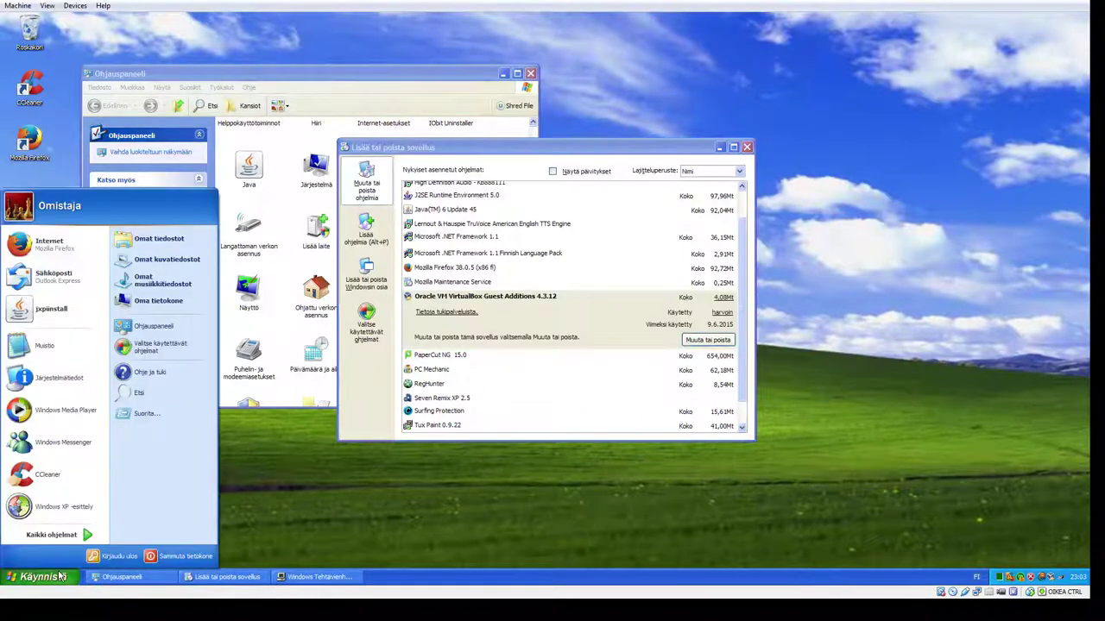
left_click(60, 575)
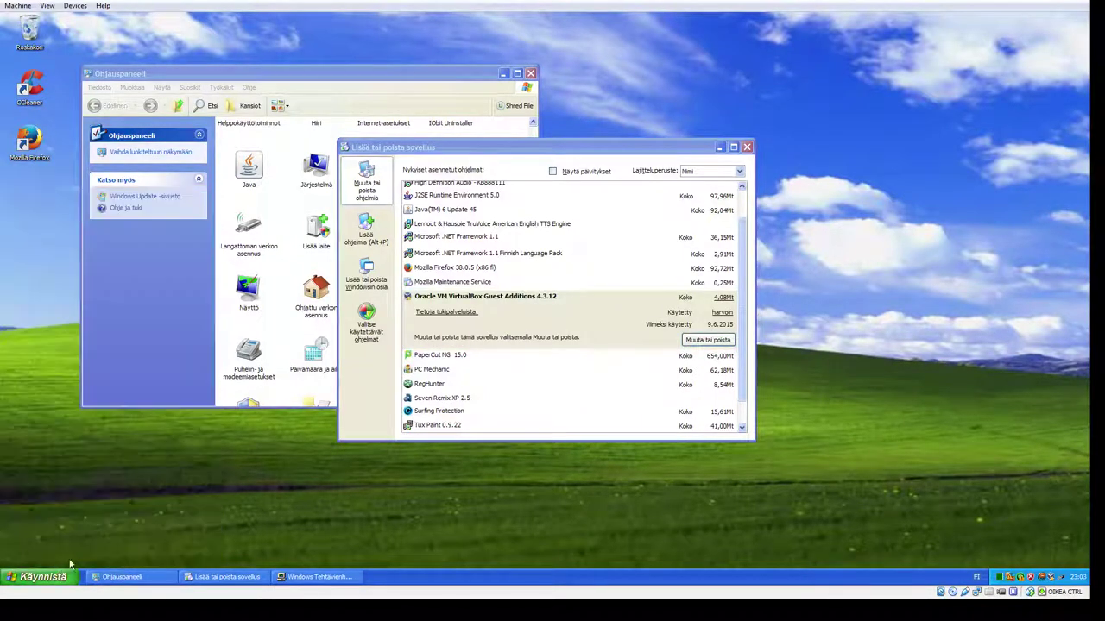
left_click(605, 330)
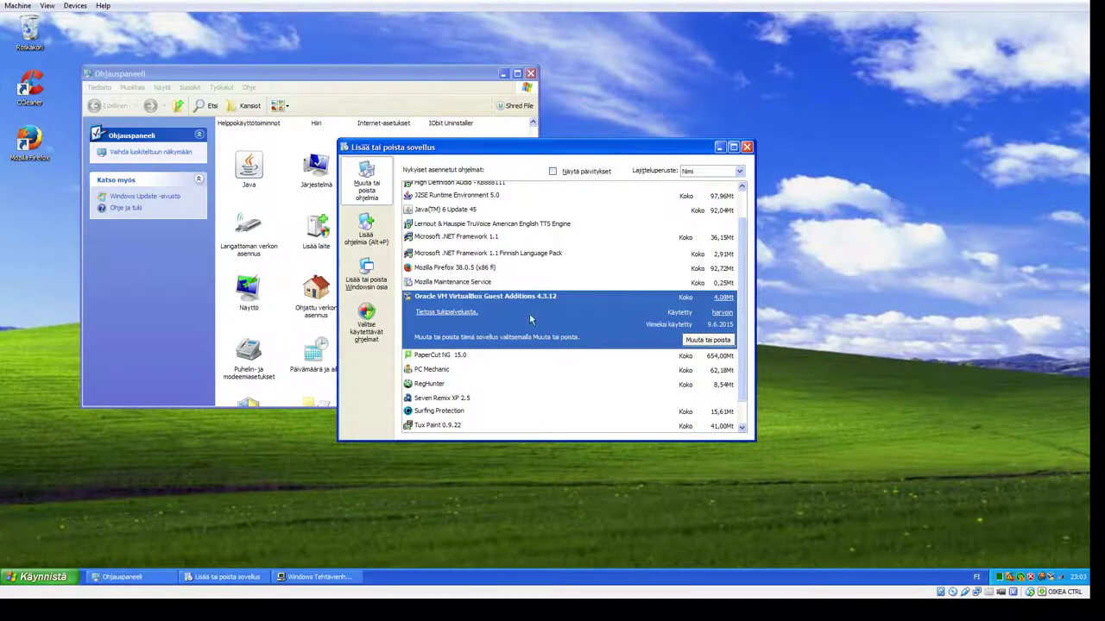
Step: Try to uninstall PaperCut NG 15.0, confirming the removal and moving the uninstaller window aside
left_click(474, 363)
left_click(716, 355)
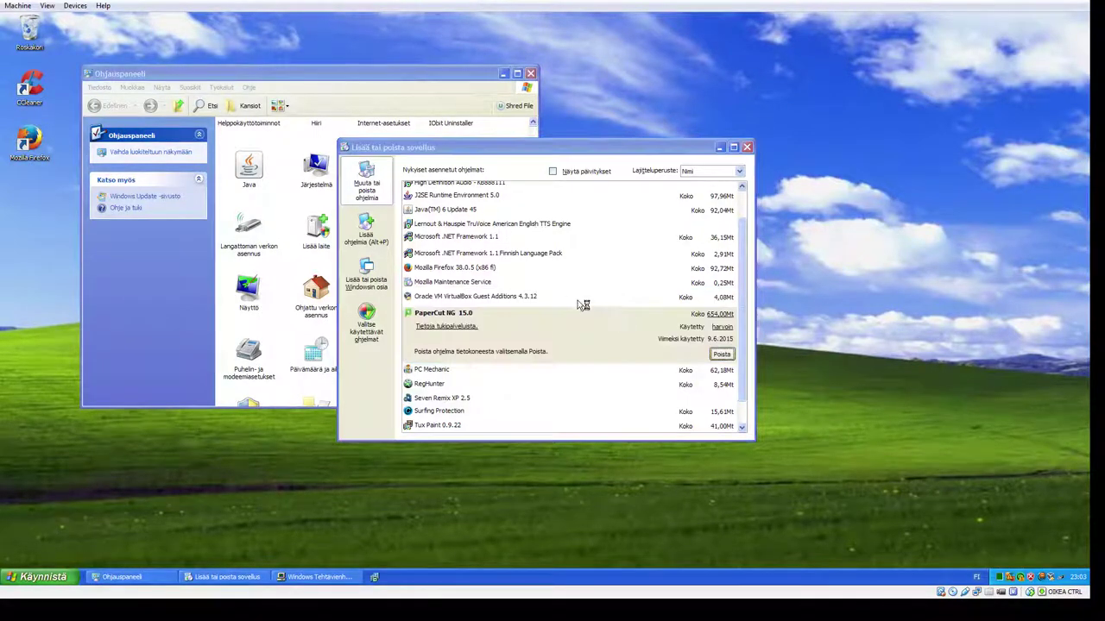
left_click(524, 329)
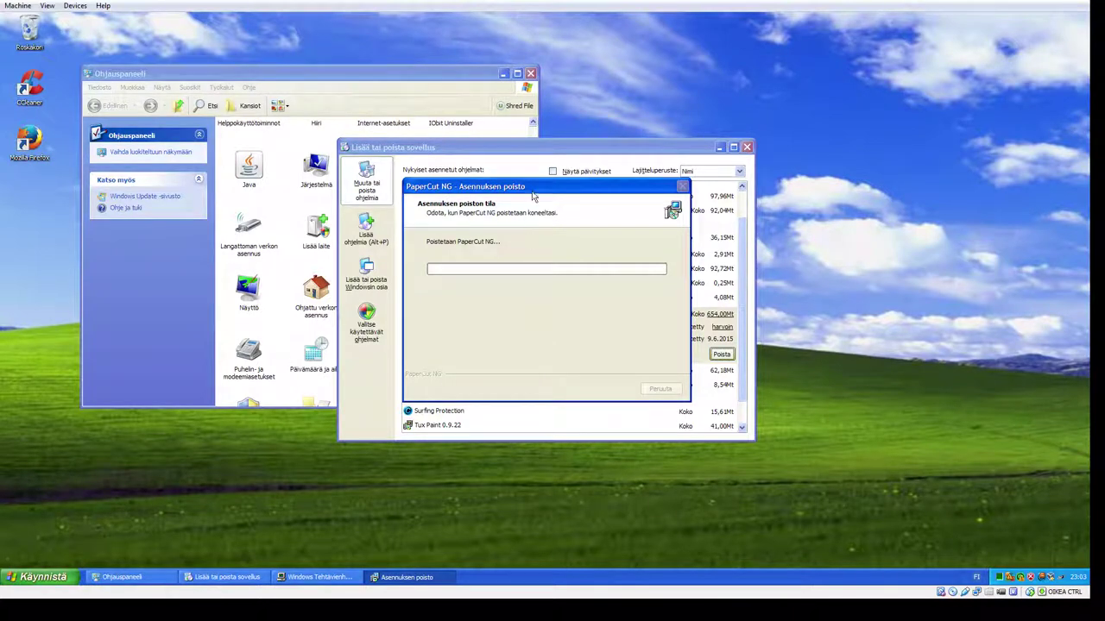
left_click_drag(531, 193, 231, 195)
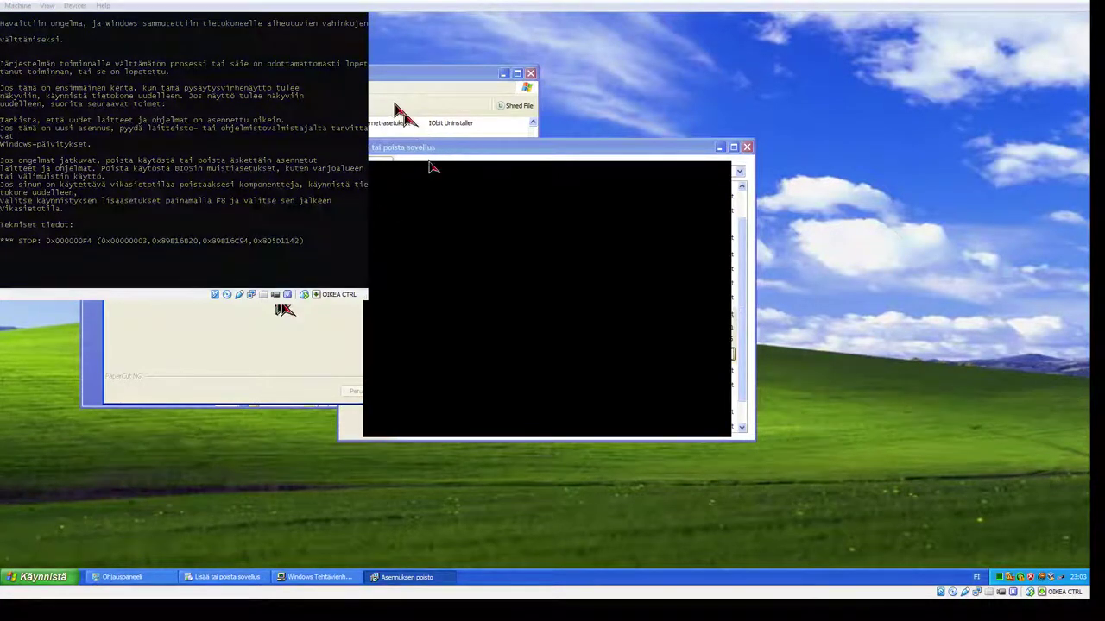
Step: Restart the crashed virtual machine and open the Control Panel once the desktop loads
left_click(52, 50)
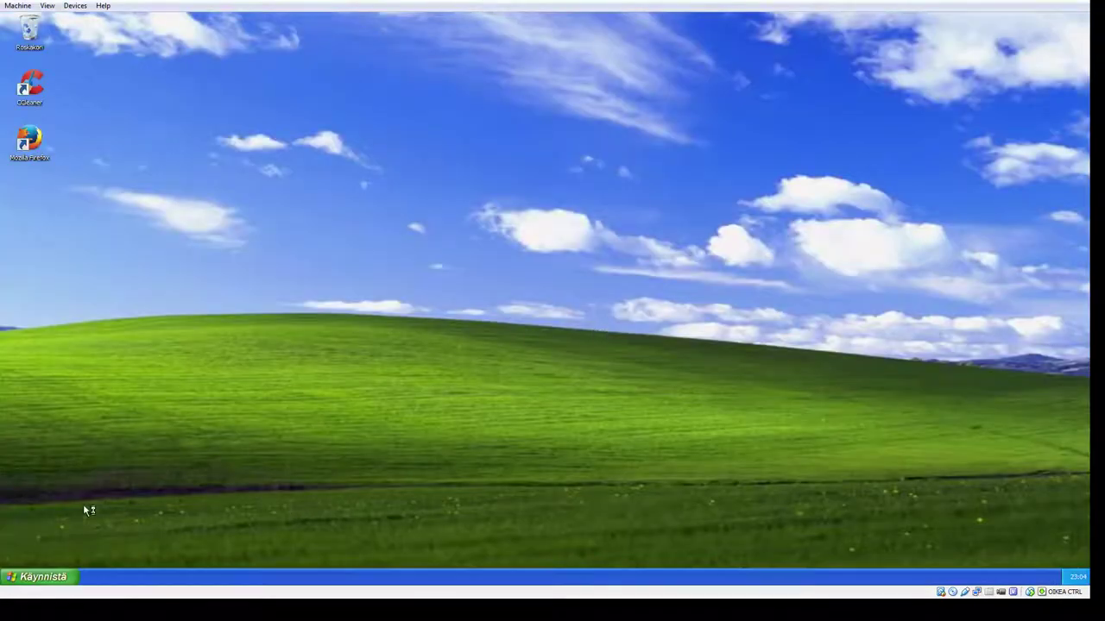
left_click(43, 579)
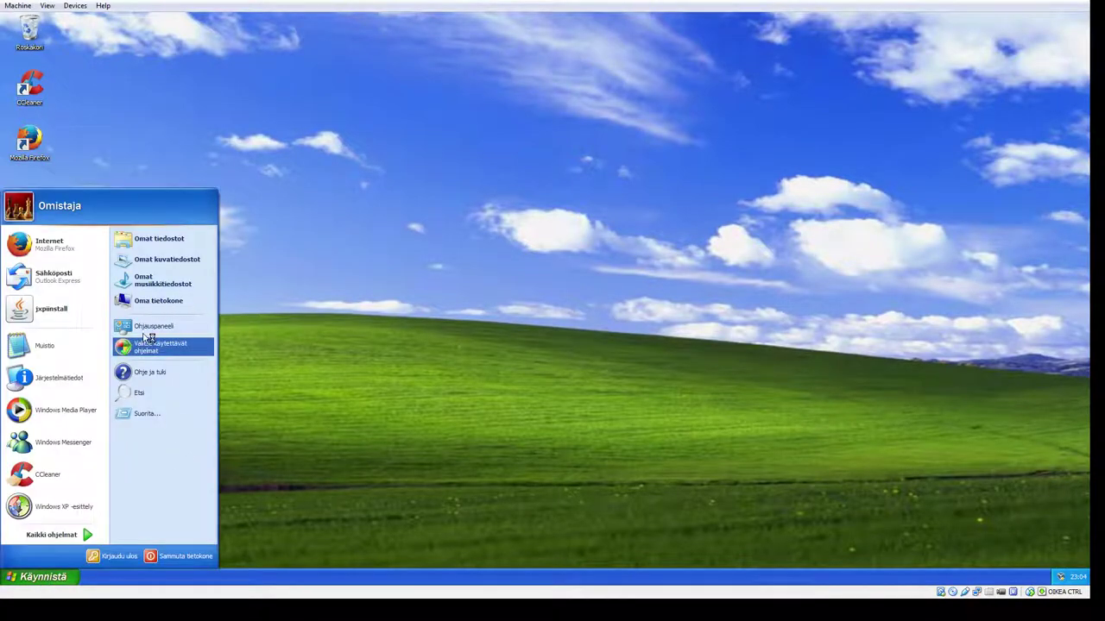
left_click(516, 337)
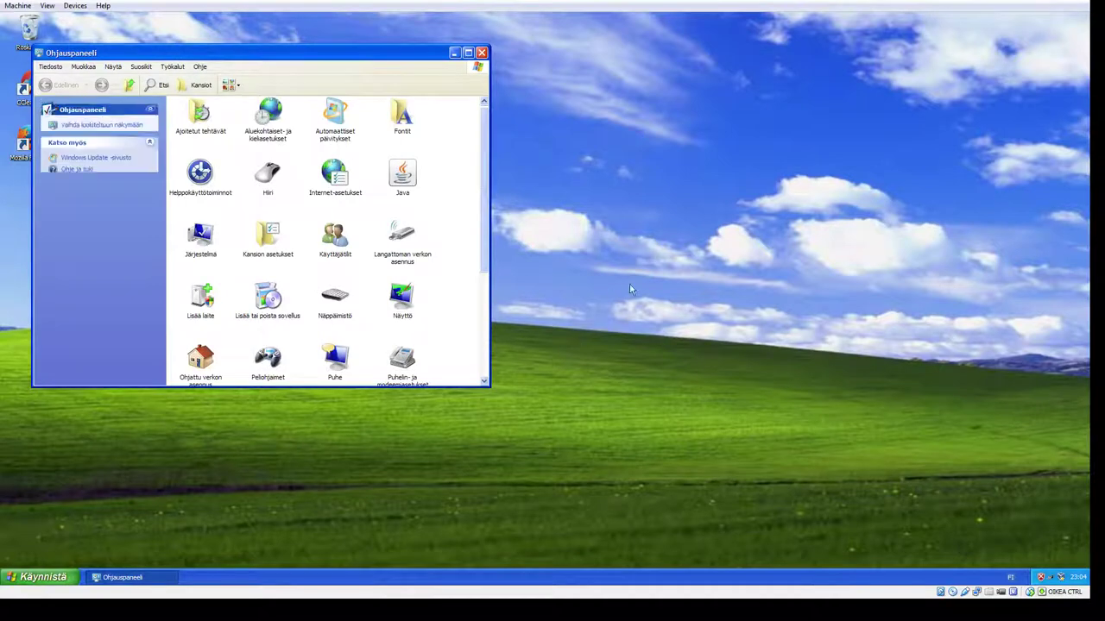
Step: Open Add or Remove Programs from the Control Panel and bring the remaining unwanted programs into view
scroll(446, 222, "down", 5)
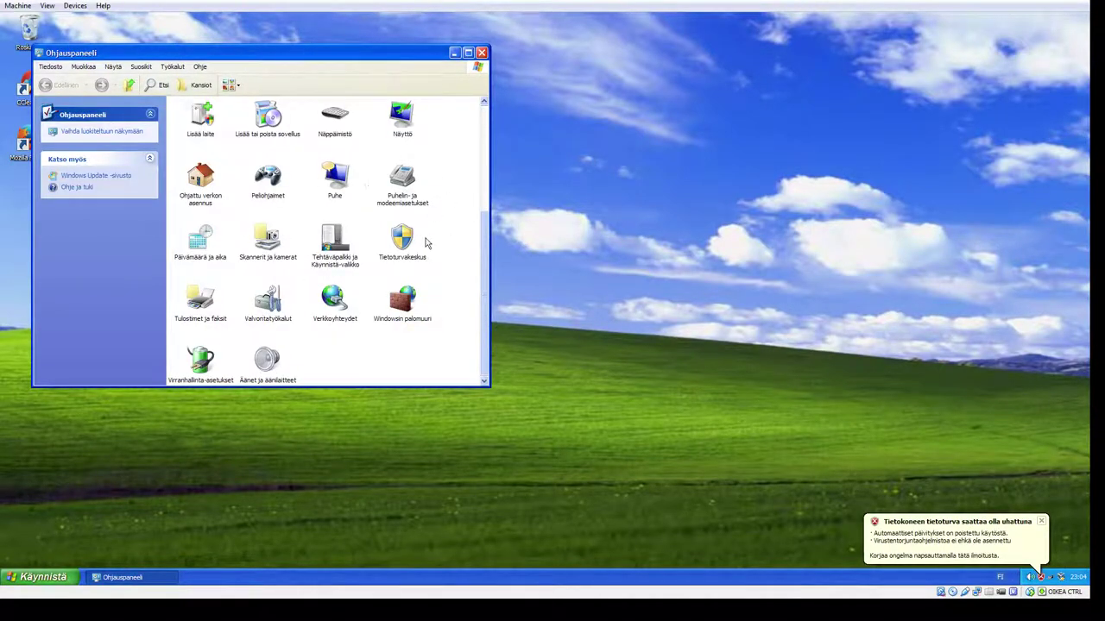
scroll(425, 244, "up", 5)
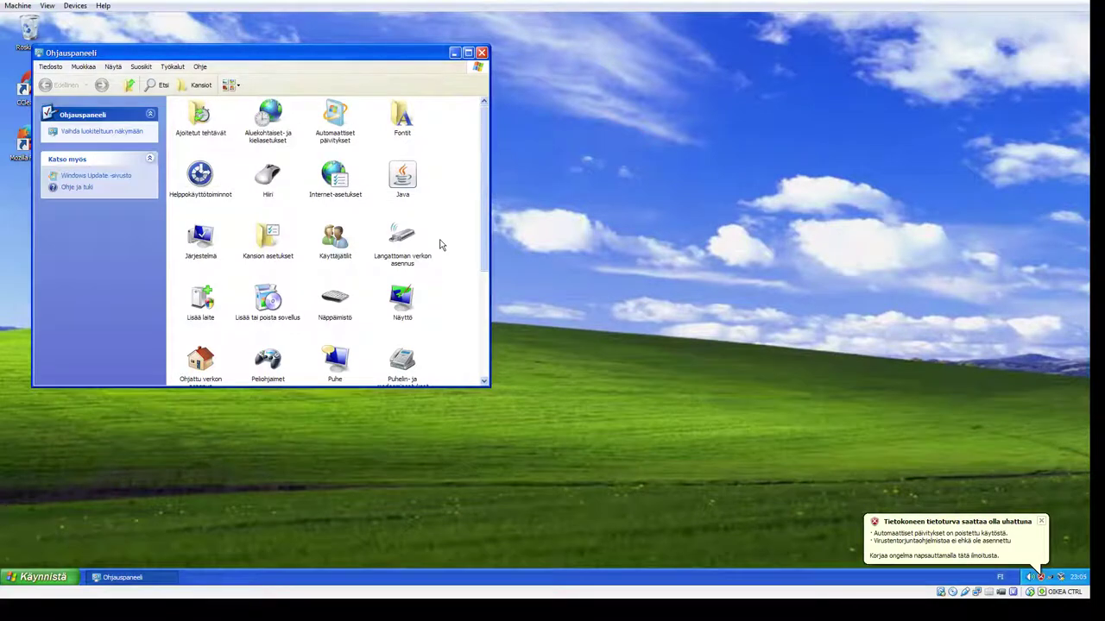
scroll(439, 245, "down", 5)
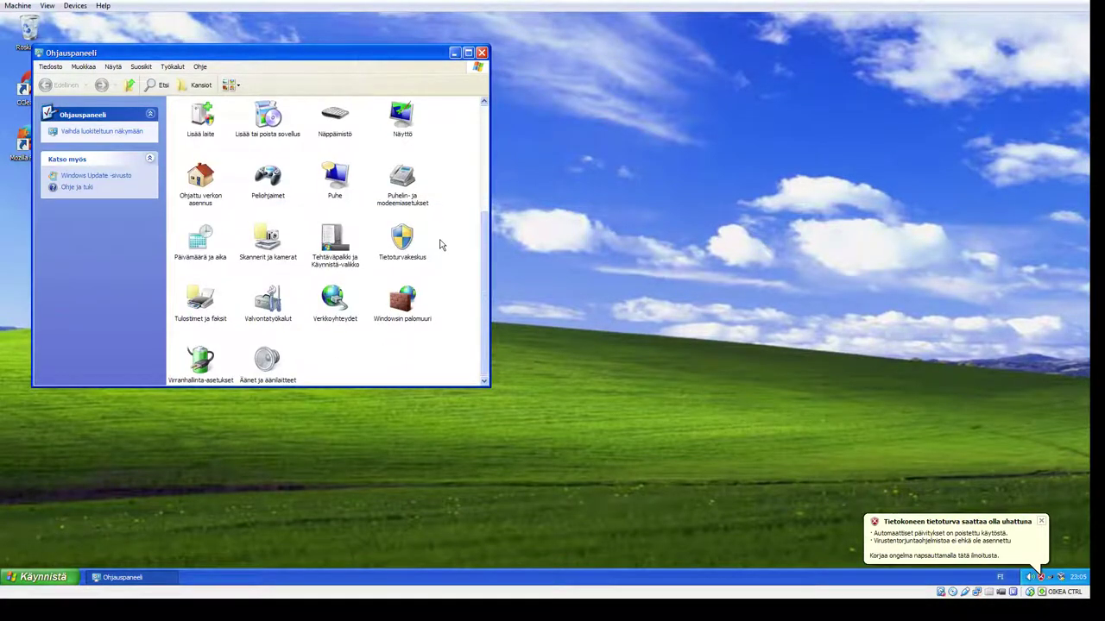
scroll(435, 246, "up", 5)
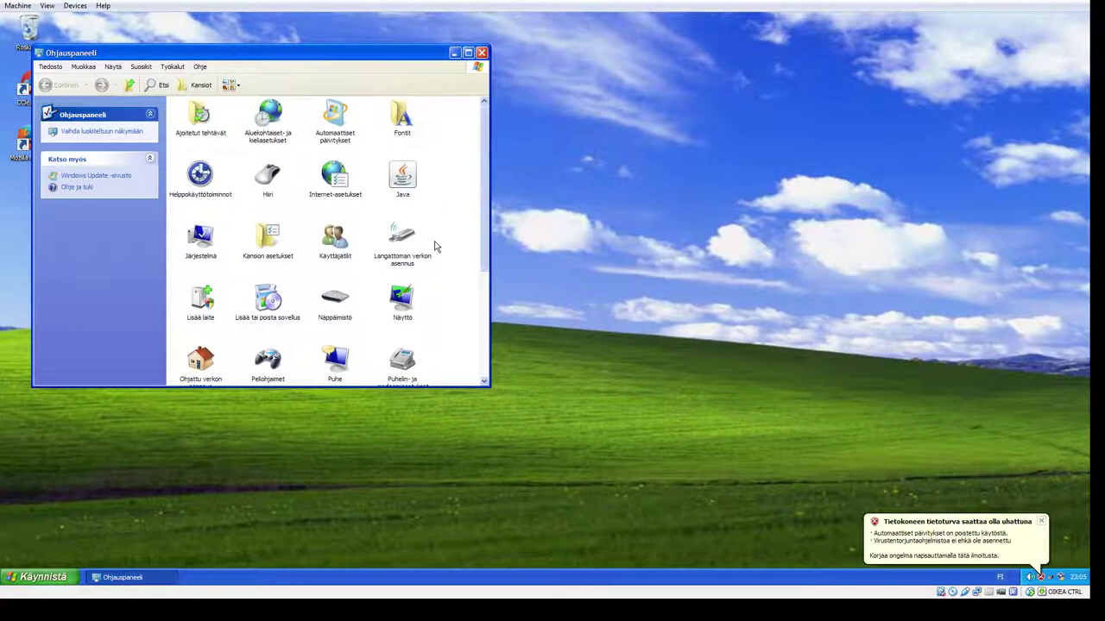
scroll(261, 285, "down", 2)
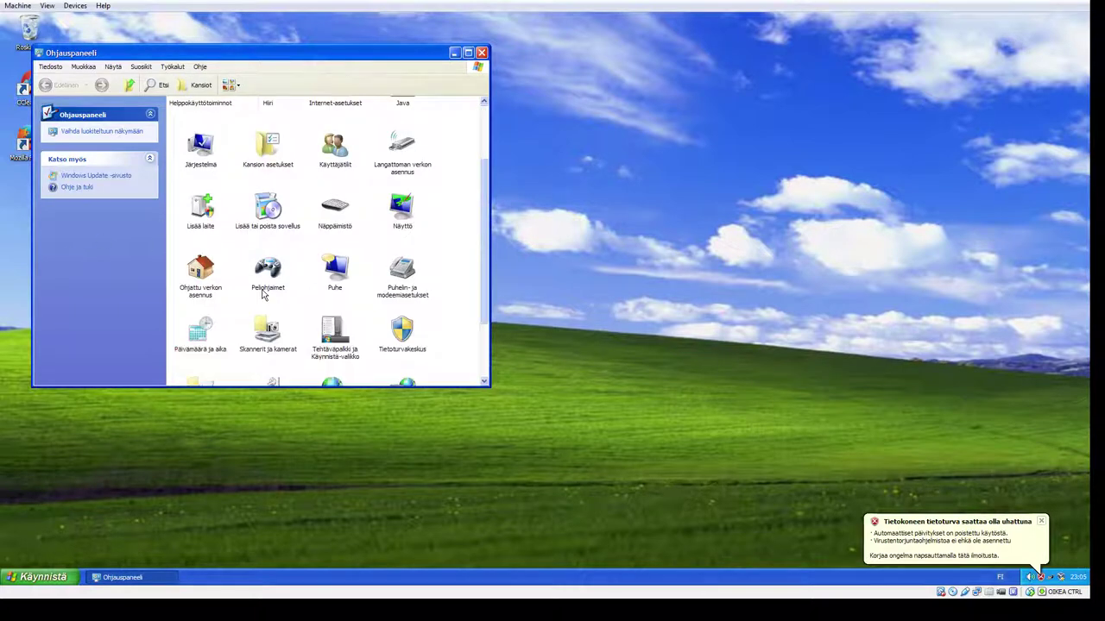
double_click(267, 212)
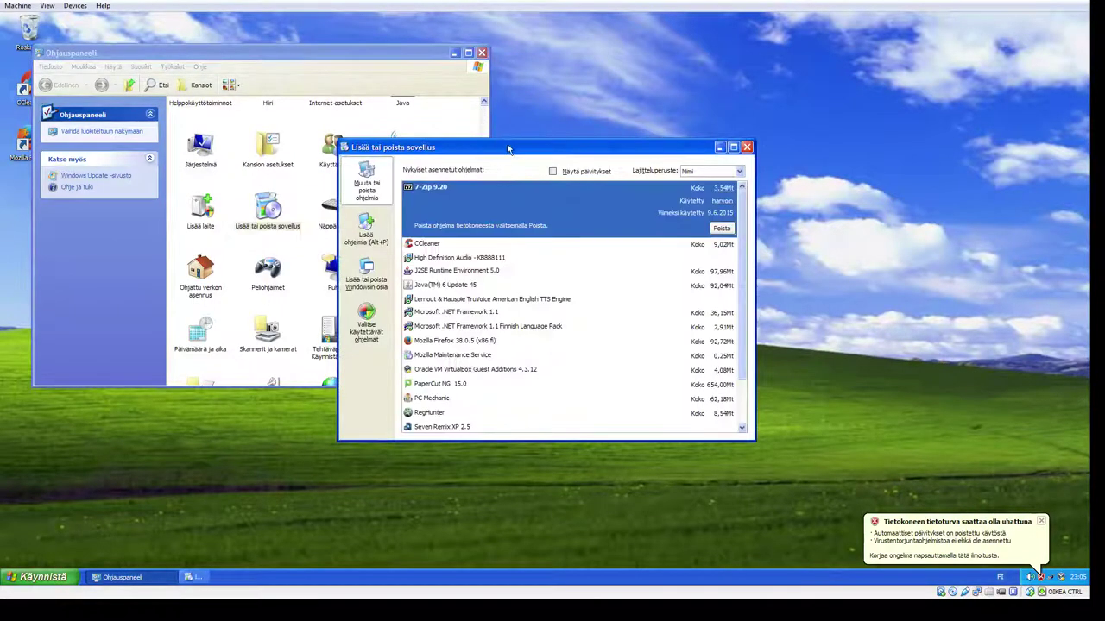
scroll(524, 256, "down", 1)
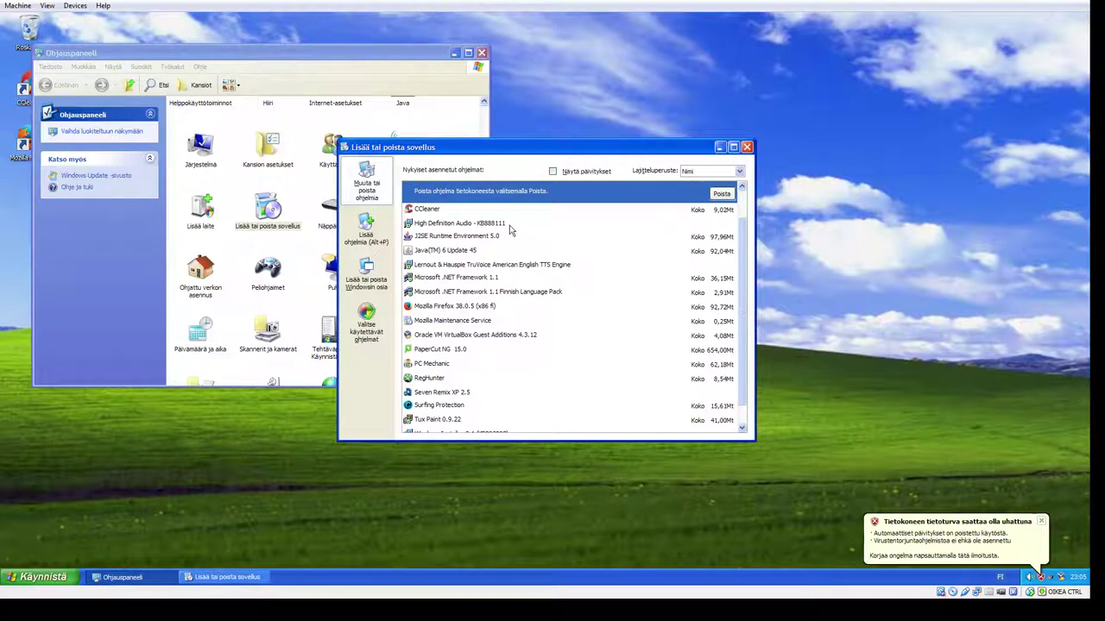
Step: Uninstall PC Mechanic, agreeing to delete all of its data and settings as well
scroll(514, 276, "down", 1)
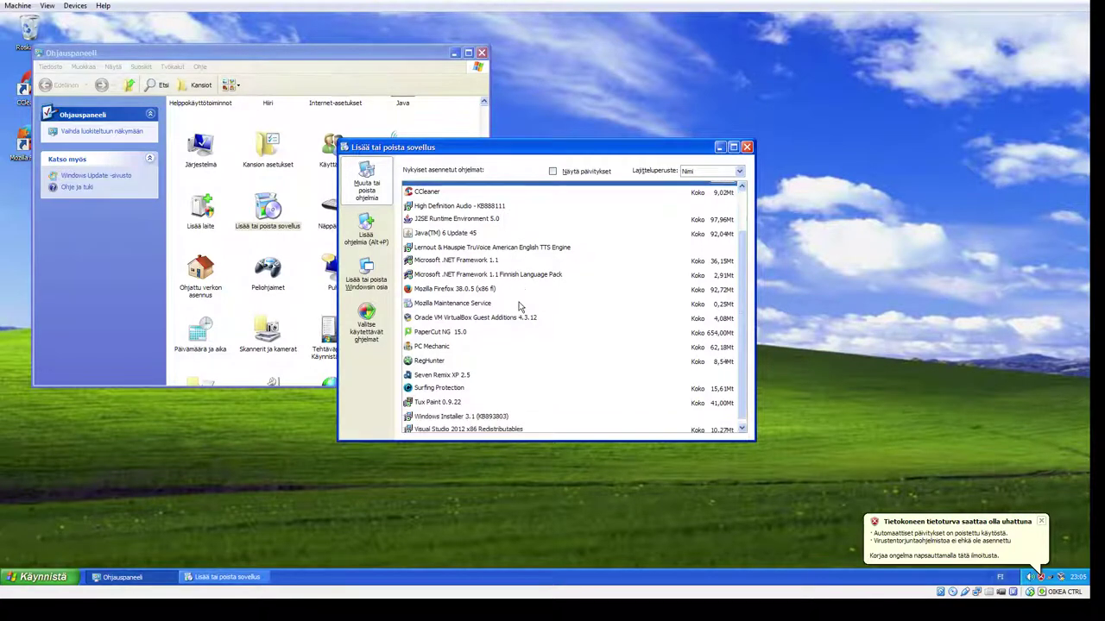
left_click(513, 335)
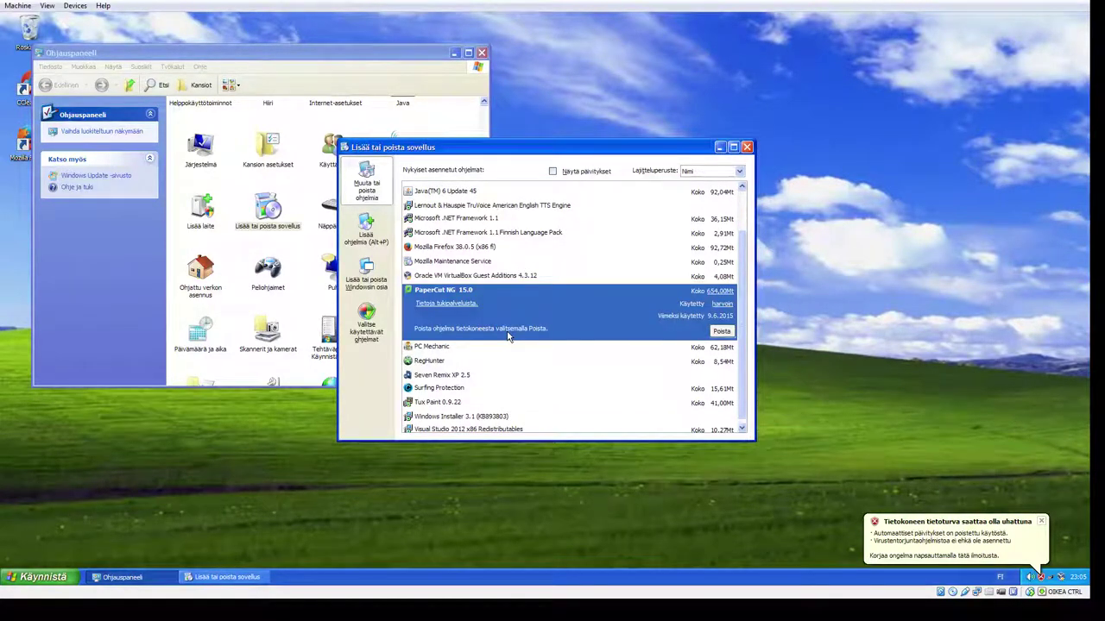
scroll(509, 337, "down", 1)
left_click(508, 337)
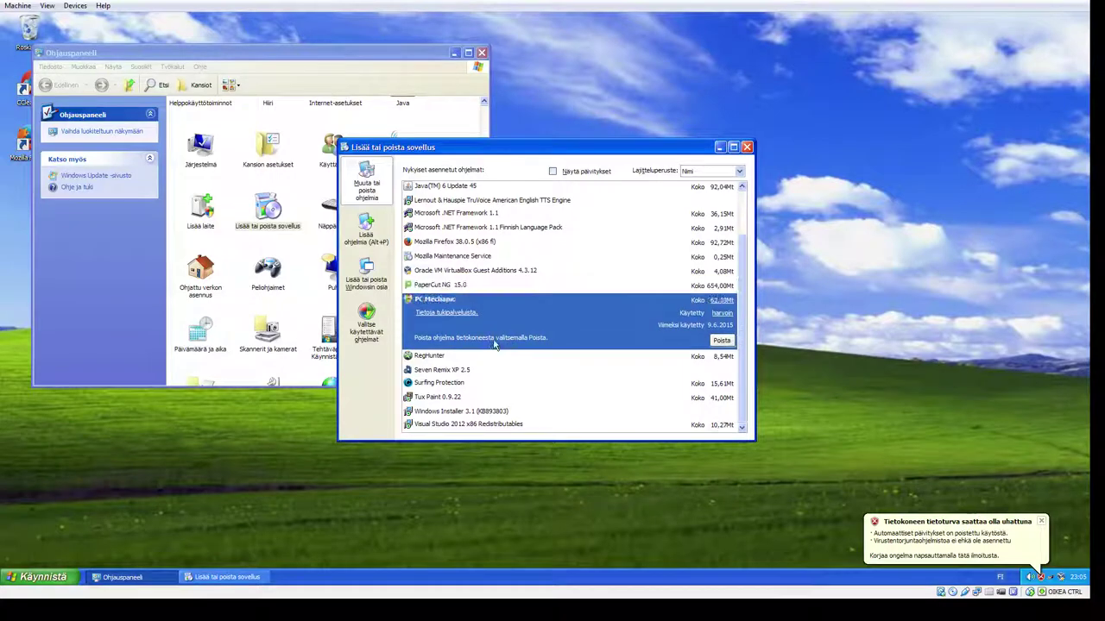
left_click(722, 342)
left_click(525, 329)
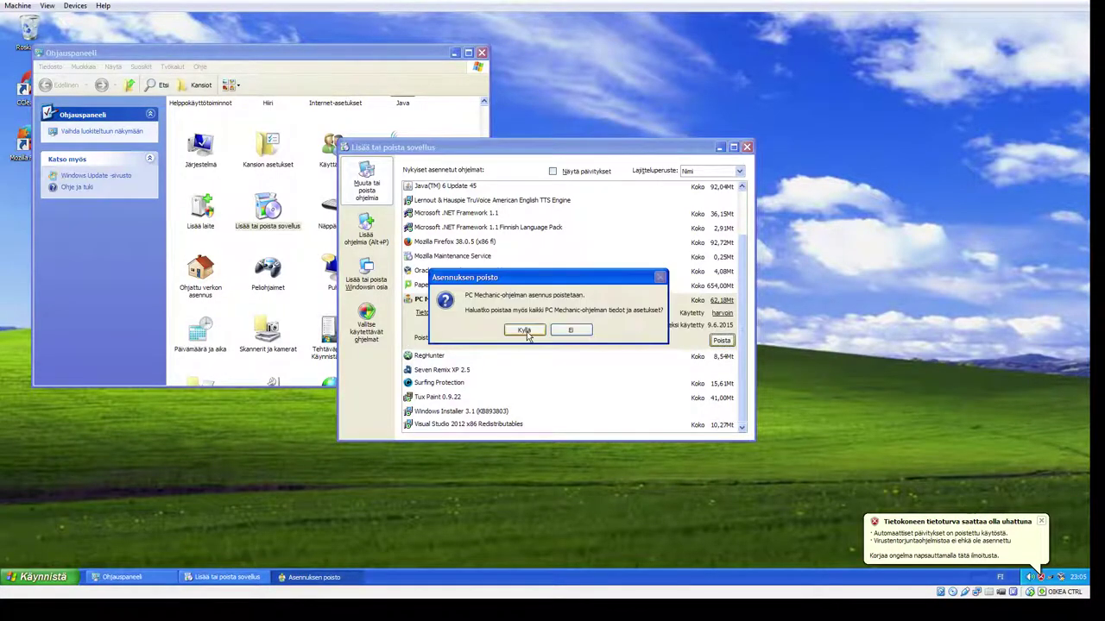
left_click(534, 334)
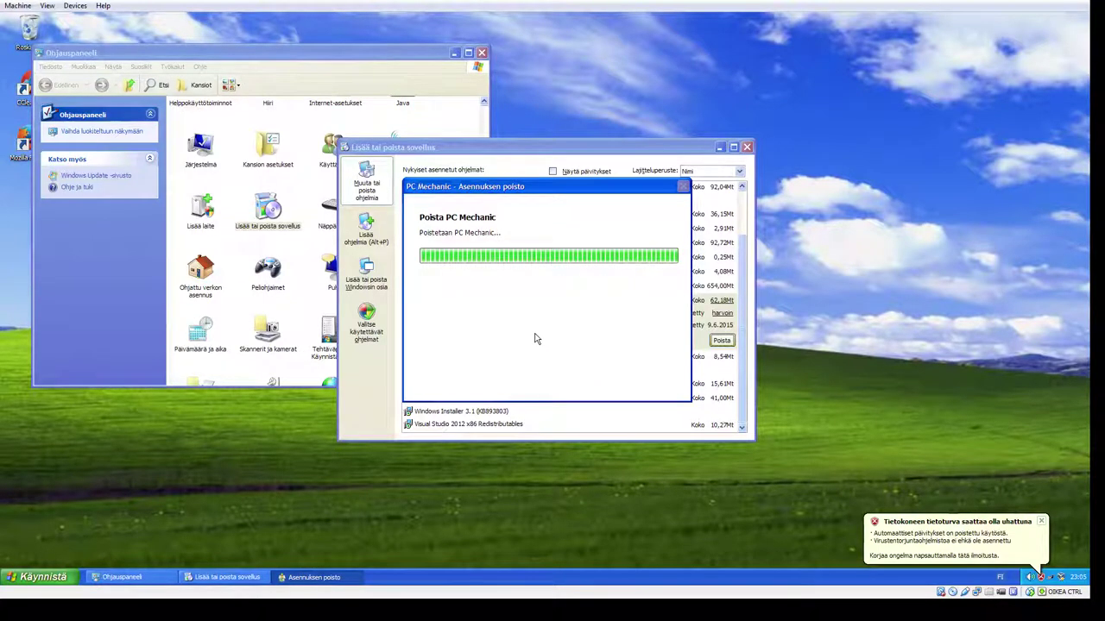
left_click(549, 337)
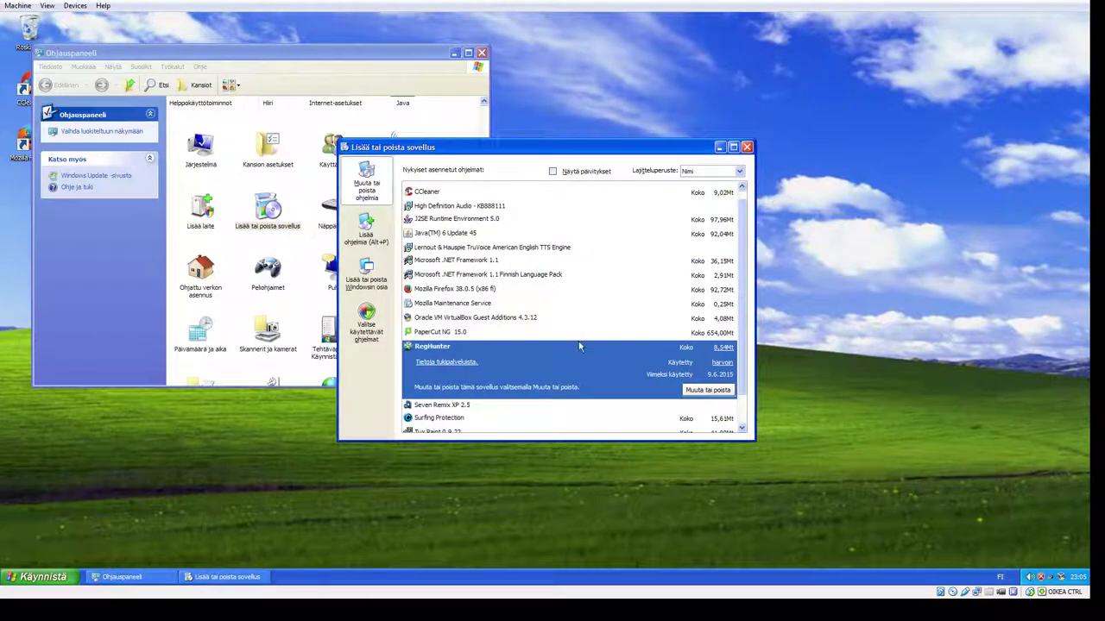
Step: Uninstall RegHunter using the Finnish-language uninstaller, confirm its removal and decline the discounted purchase offer
scroll(579, 345, "down", 2)
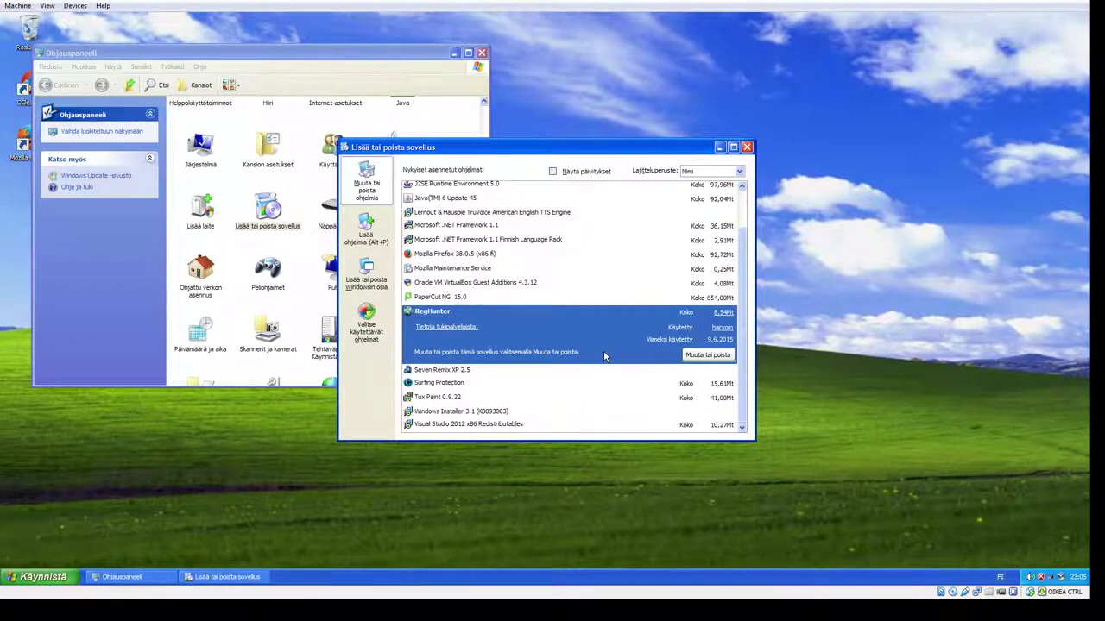
left_click(707, 355)
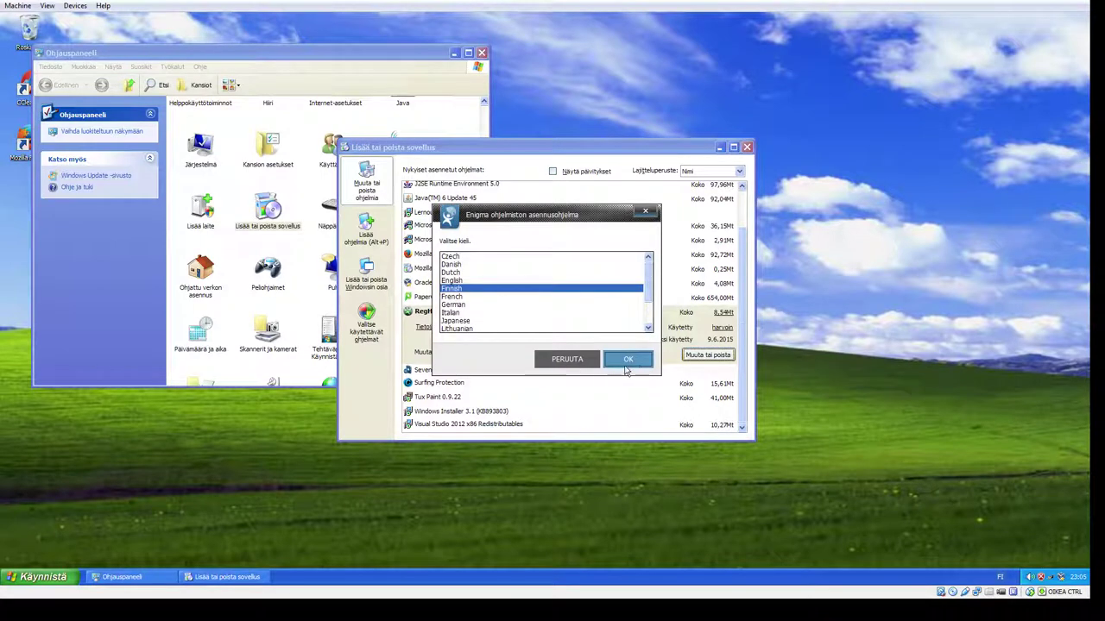
left_click(628, 361)
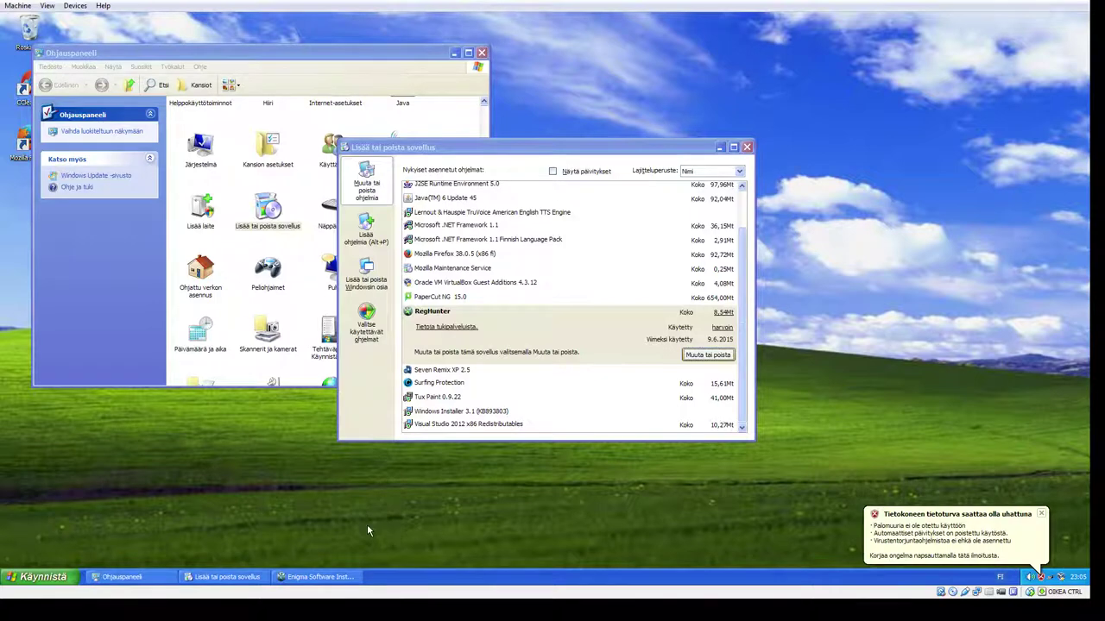
left_click(319, 578)
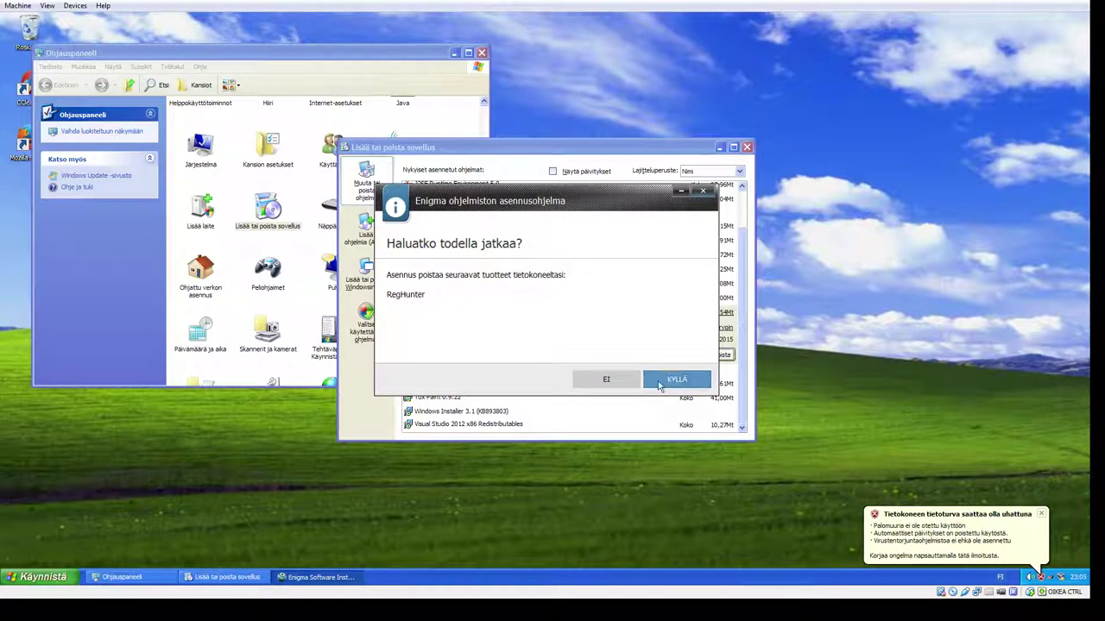
left_click(669, 382)
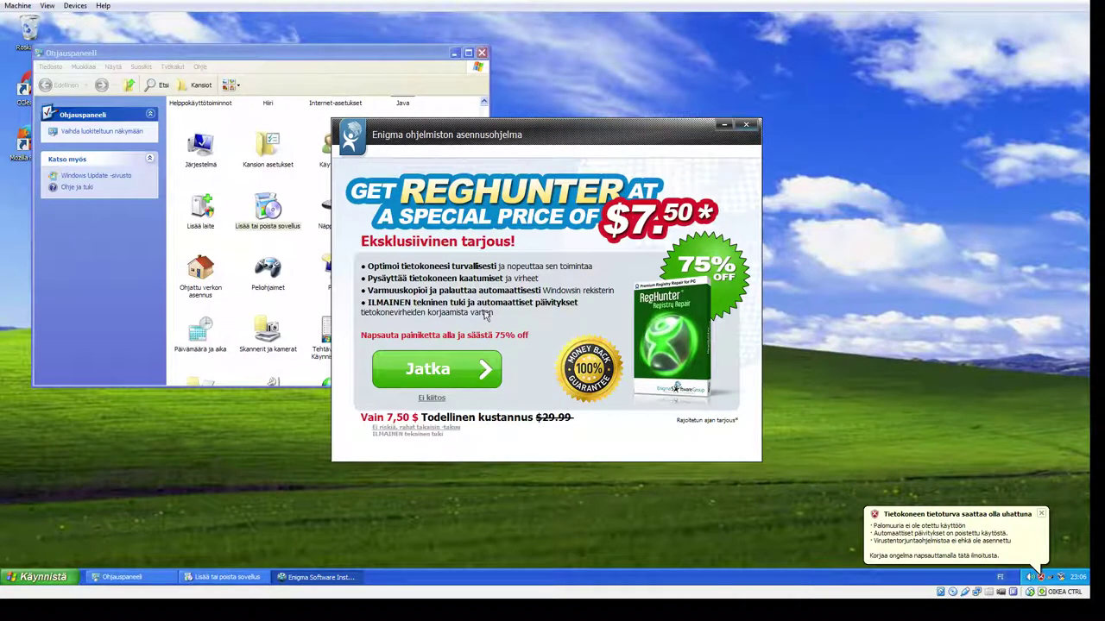
left_click(431, 398)
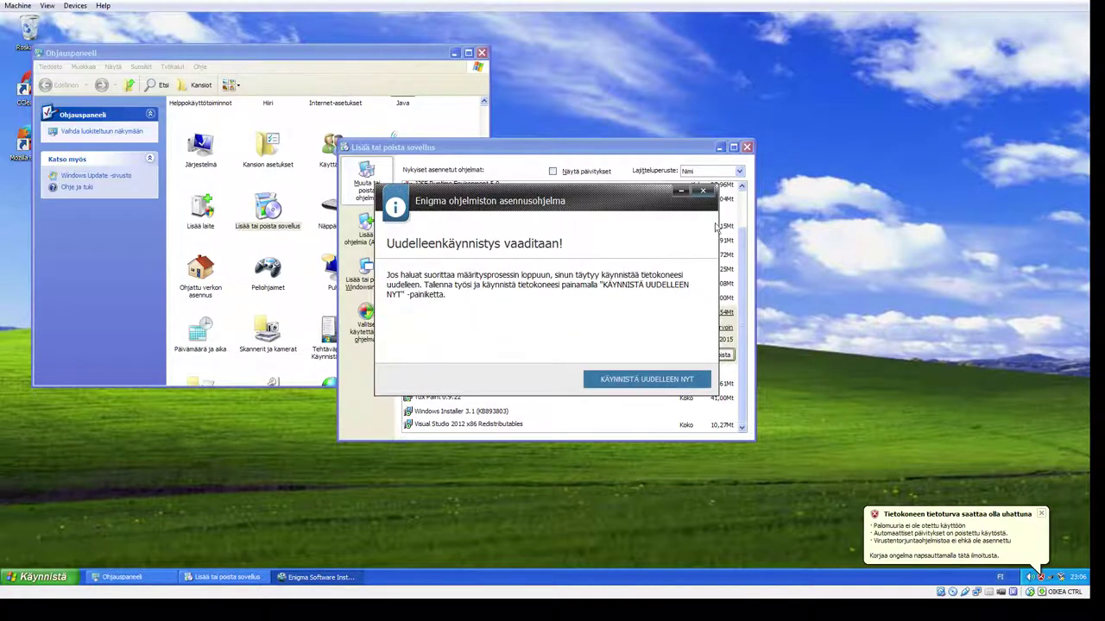
Step: Try to leave the RegHunter uninstaller without restarting the computer, declining the restart each time
left_click(703, 192)
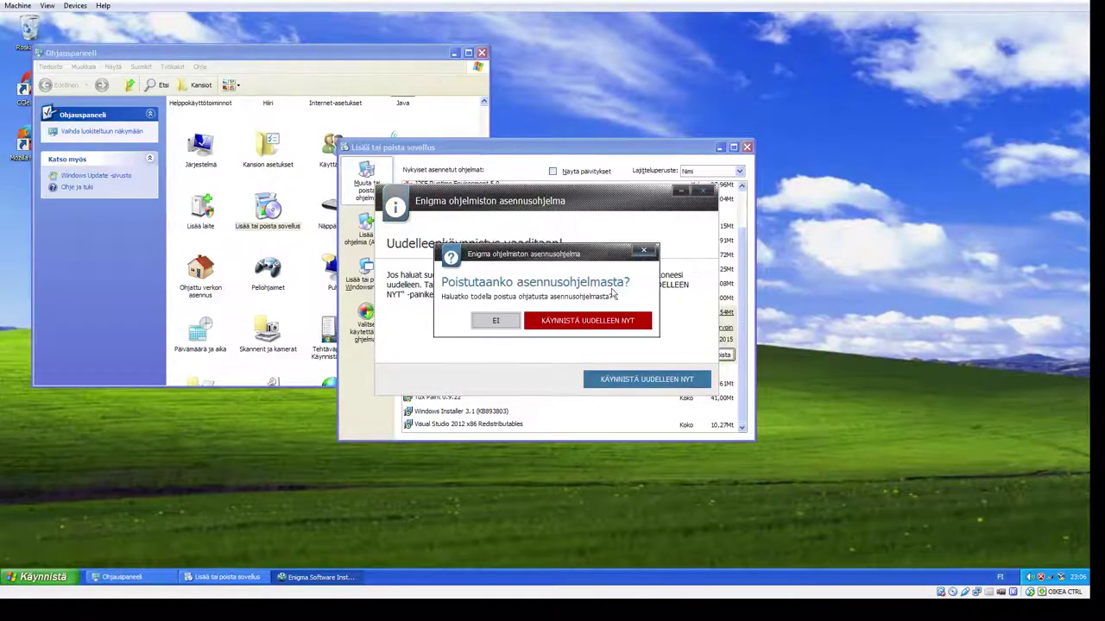
left_click(497, 322)
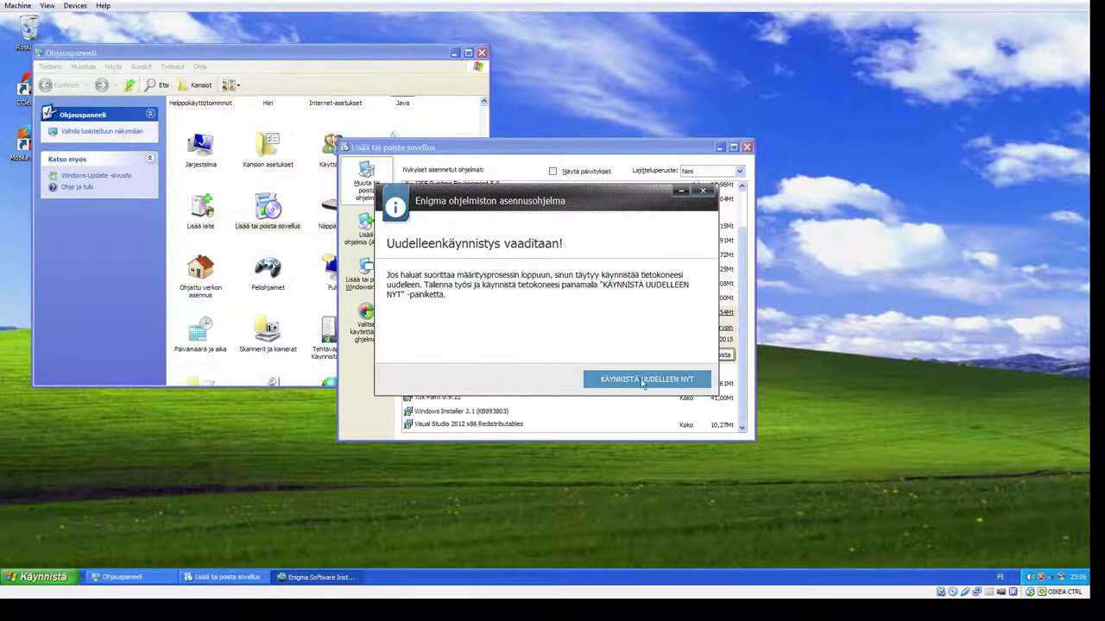
left_click(701, 196)
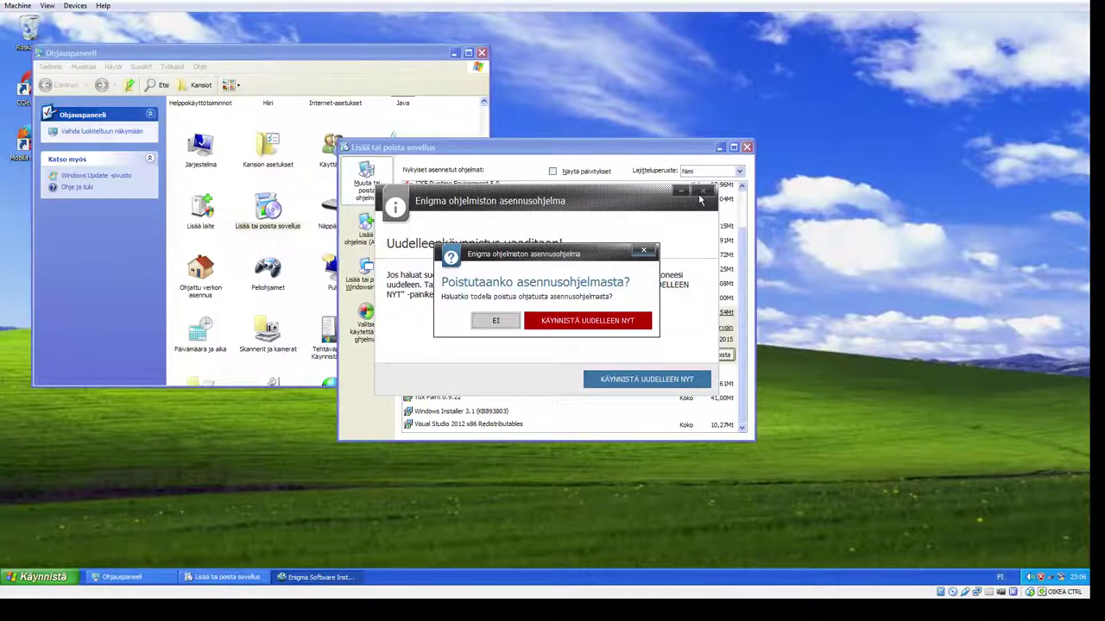
left_click(498, 322)
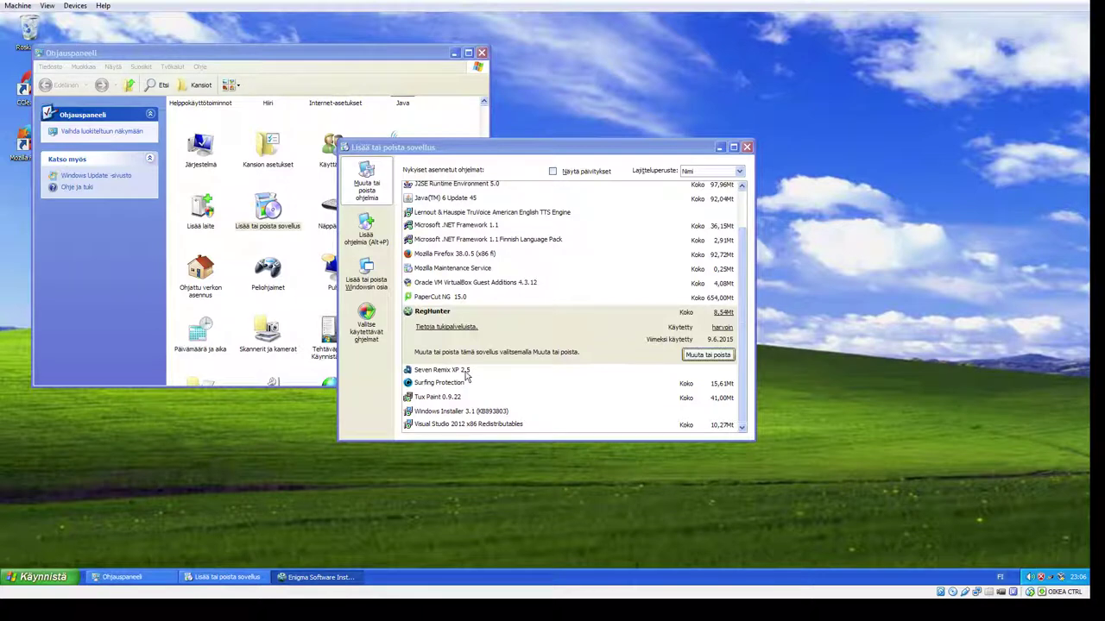
left_click(227, 579)
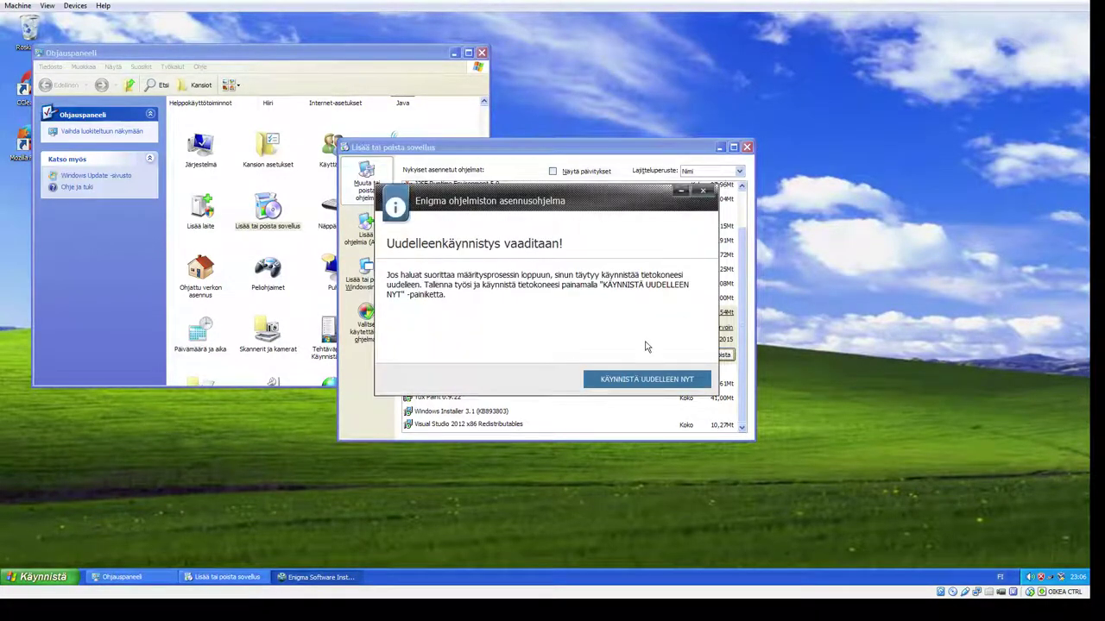
Step: Restart the computer from the RegHunter uninstaller, open the Control Panel and dismiss the security notification
left_click(641, 380)
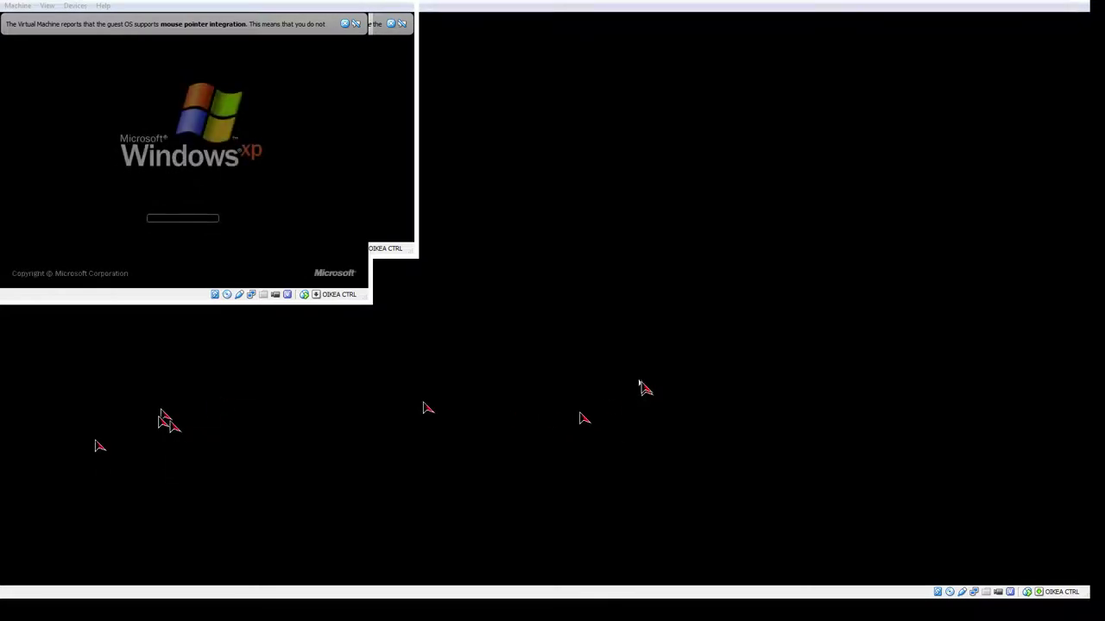
left_click(346, 23)
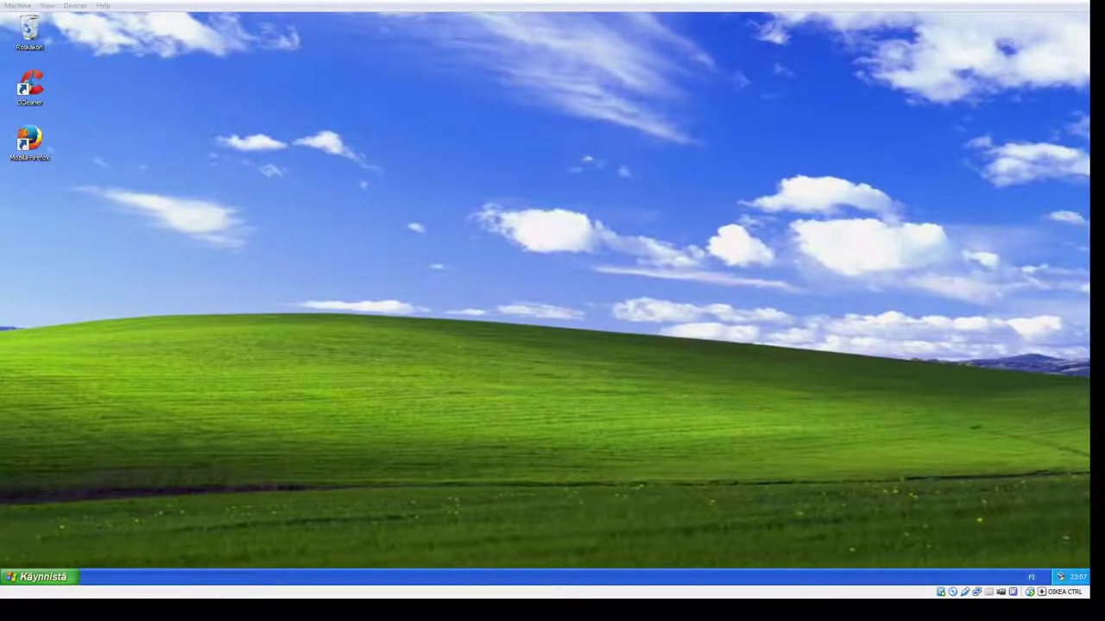
left_click(43, 576)
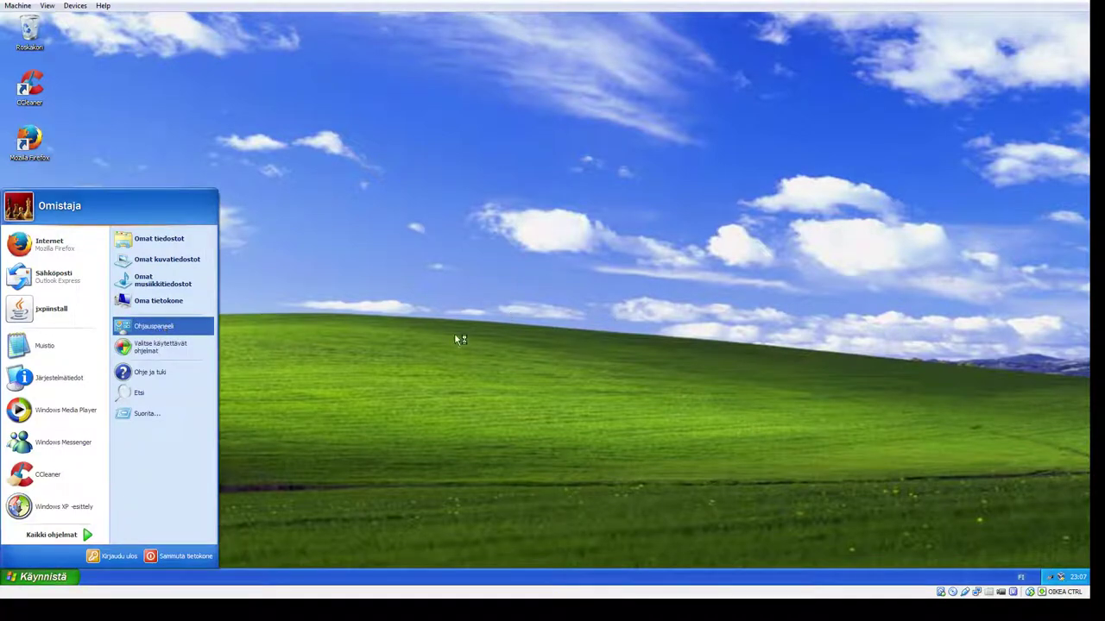
left_click(647, 283)
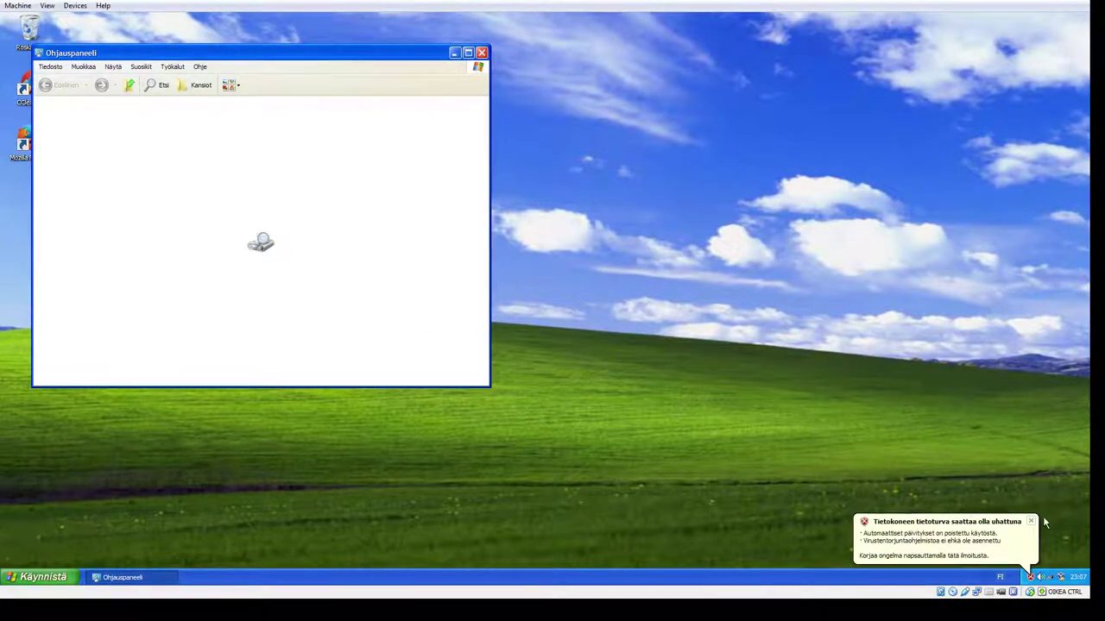
left_click(948, 537)
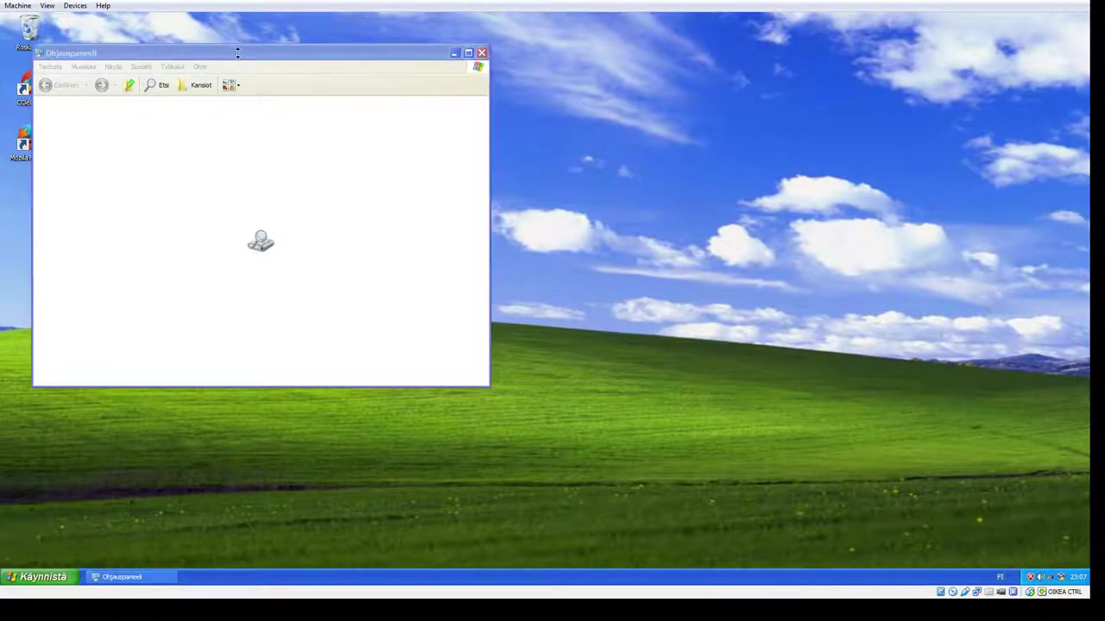
left_click(203, 54)
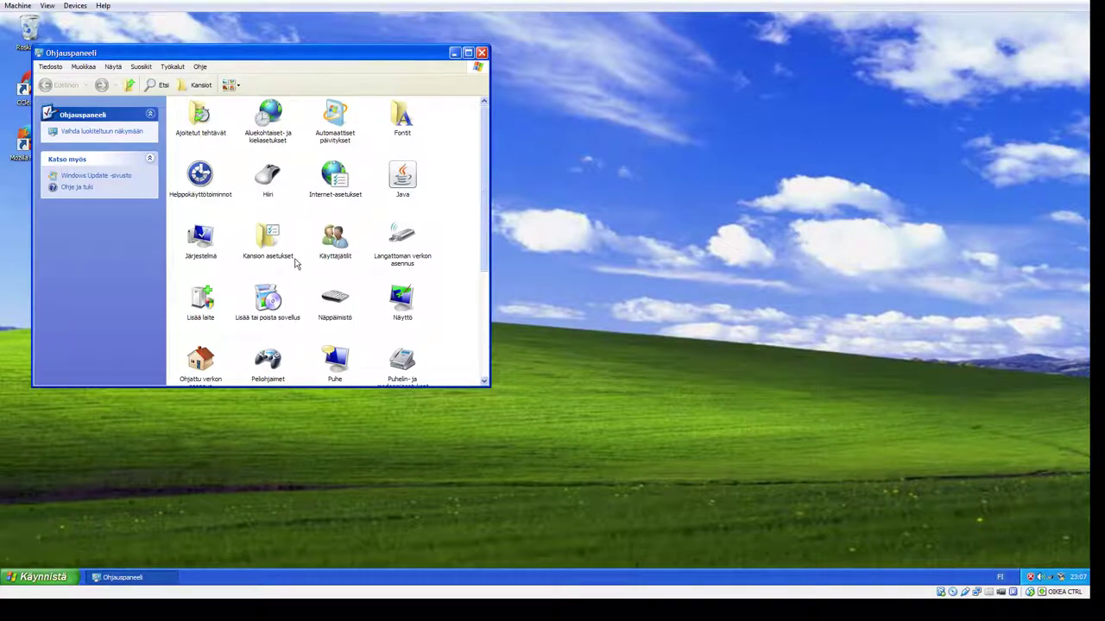
Step: Open Add or Remove Programs and uninstall Surfing Protection, confirming the removal
double_click(280, 300)
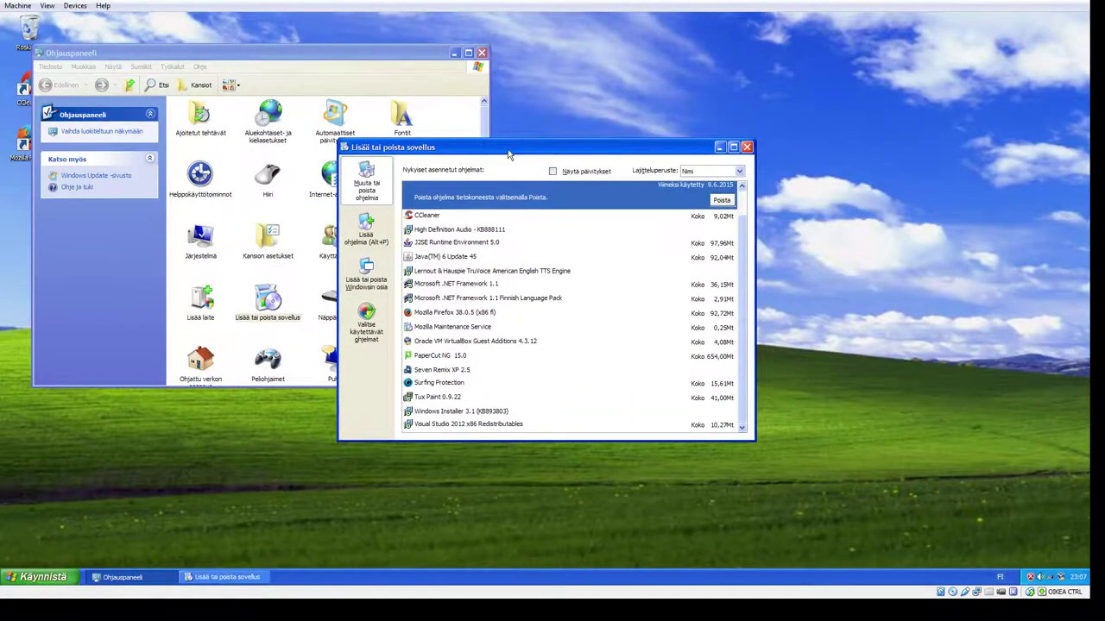
left_click_drag(529, 152, 543, 134)
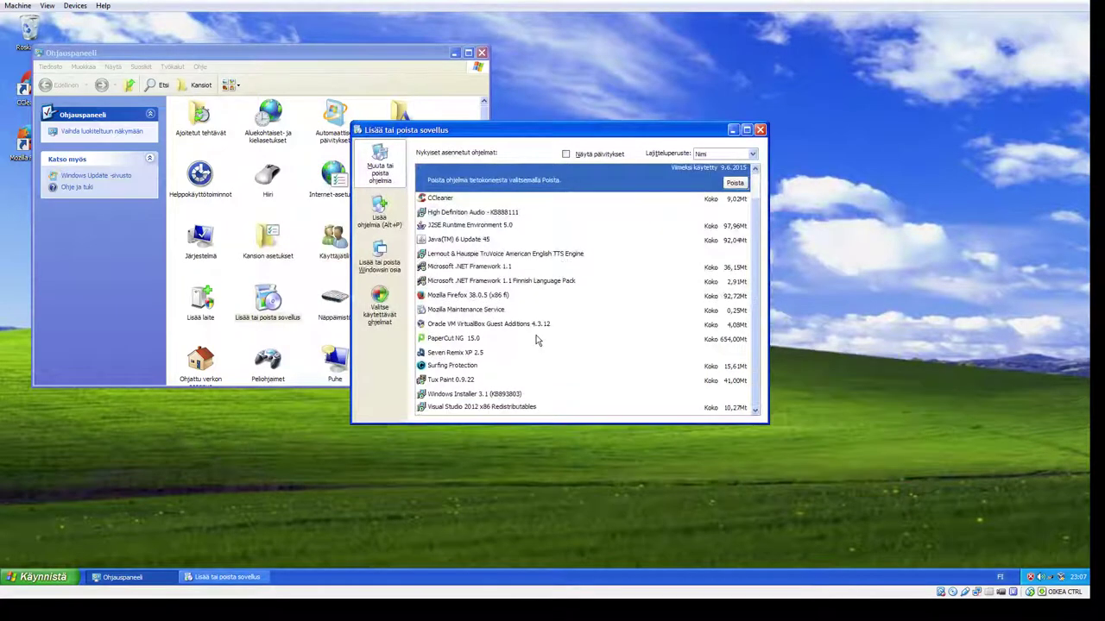
left_click(495, 370)
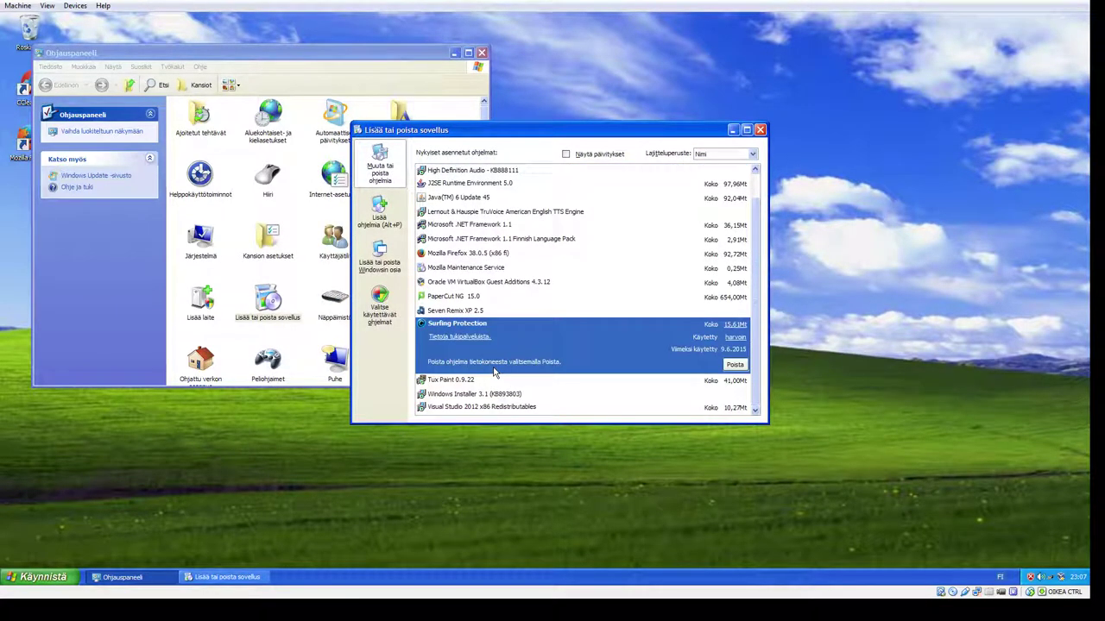
left_click(735, 365)
left_click(524, 331)
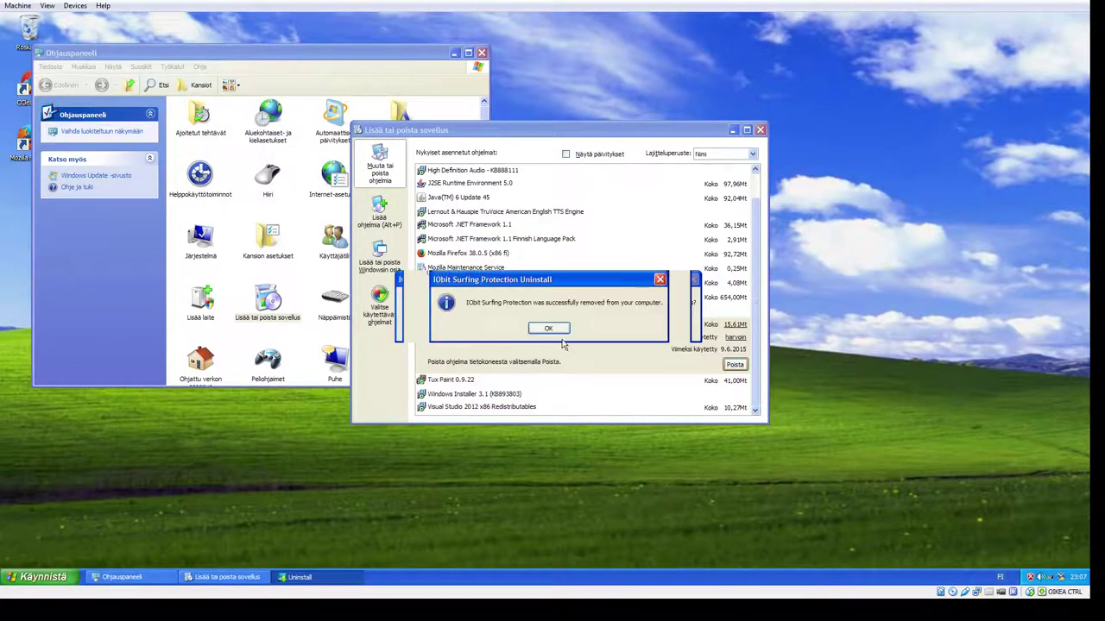
left_click(561, 330)
Step: Start the Seven Remix XP 2.5 uninstaller in Suomi and select every component for removal except Create System Restore Point
left_click(466, 342)
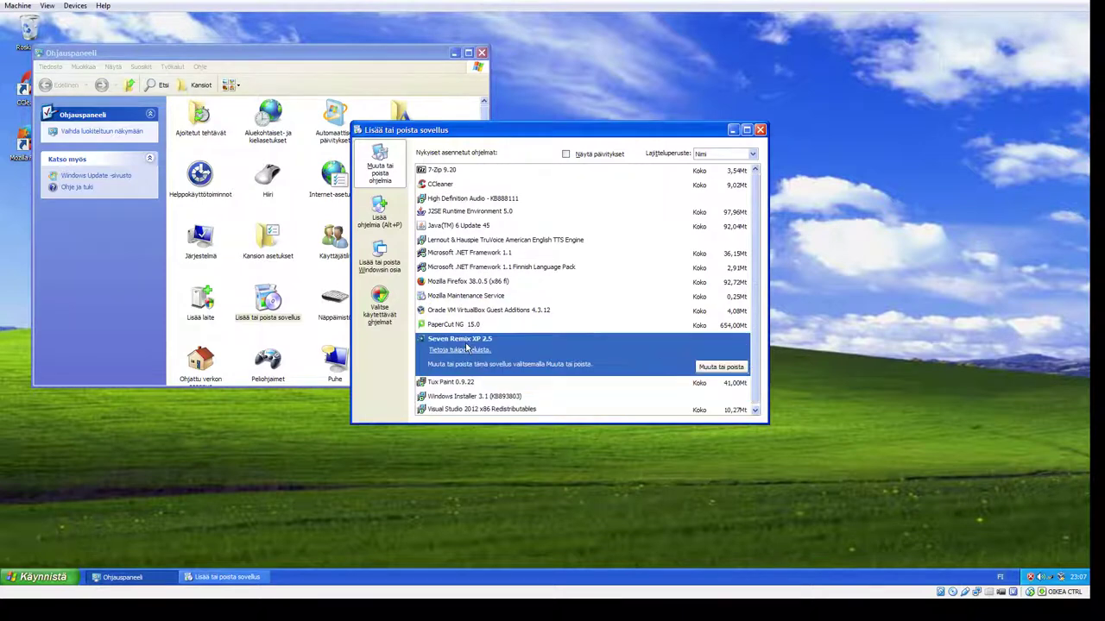
left_click(729, 367)
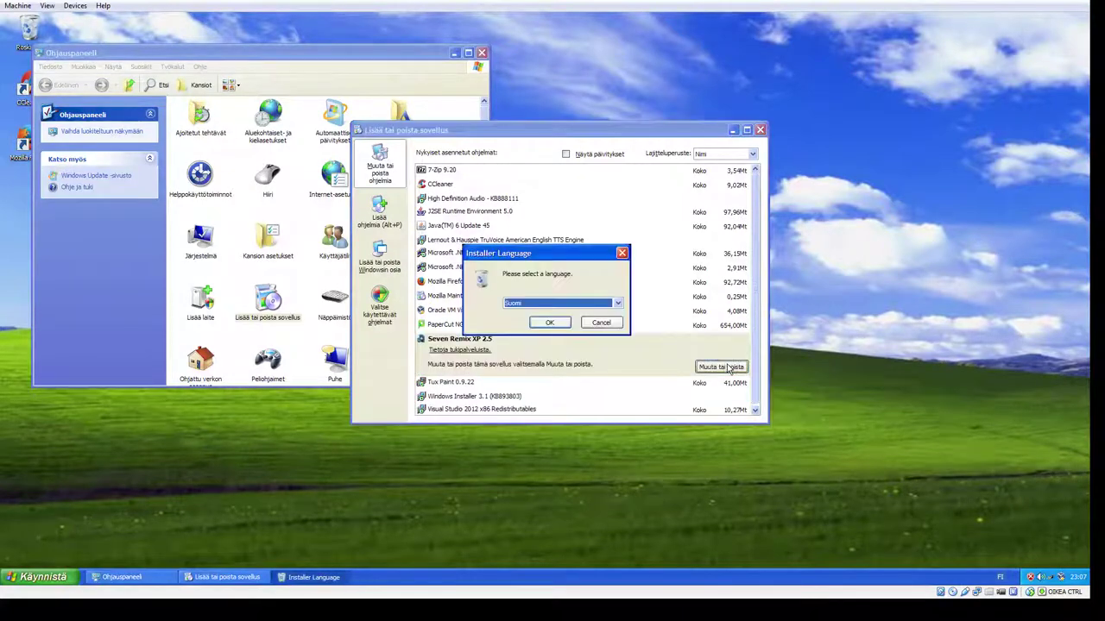
left_click(538, 320)
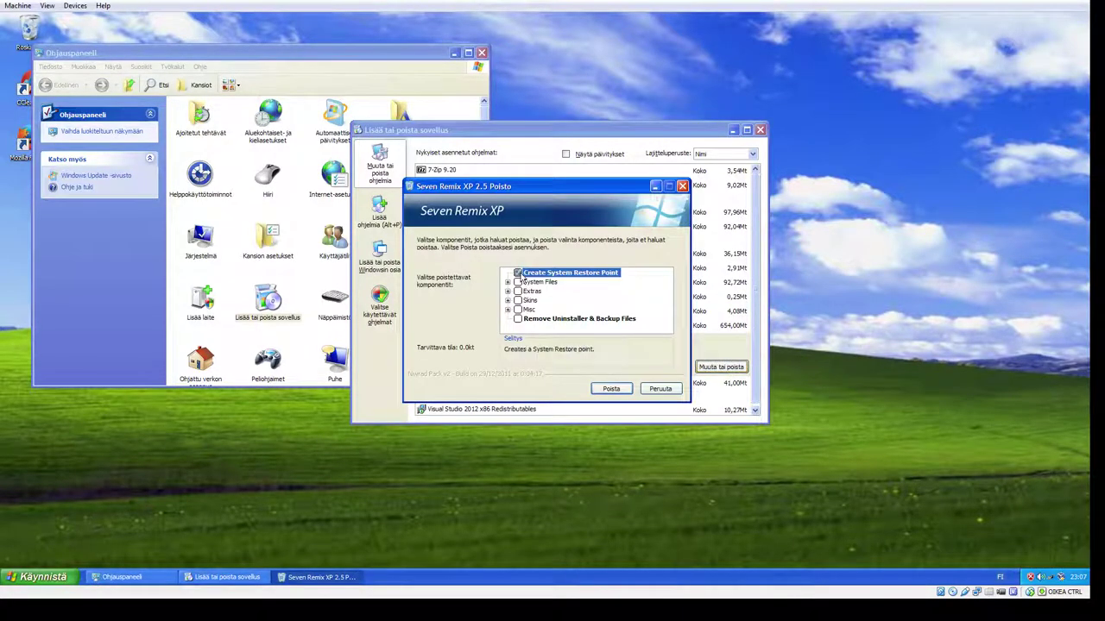
left_click(517, 282)
left_click(518, 300)
left_click(518, 290)
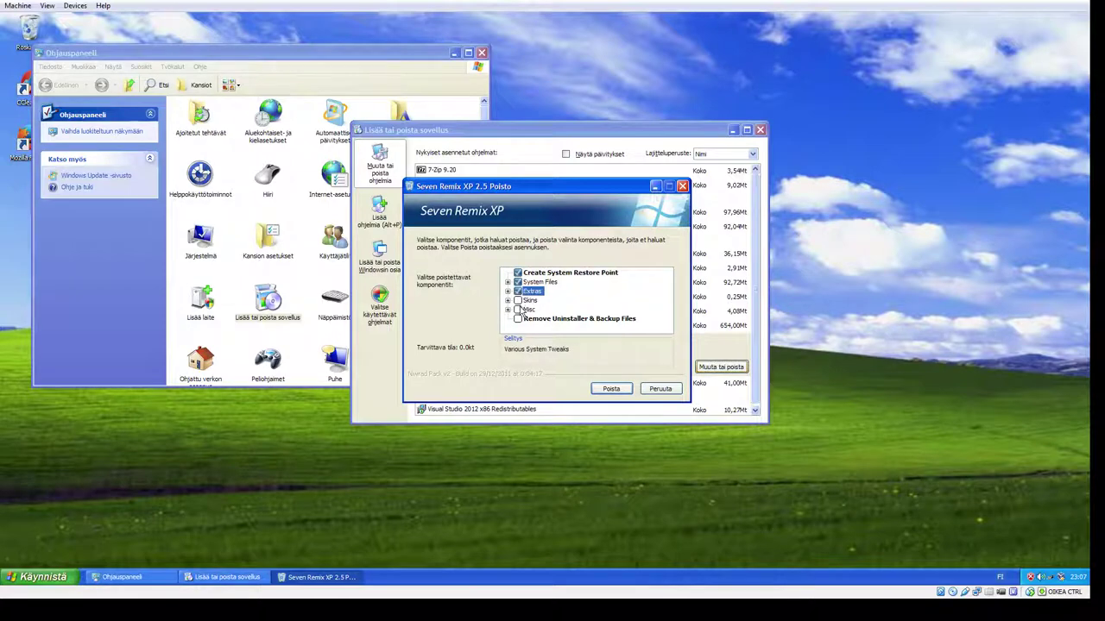
left_click(517, 308)
left_click(518, 318)
left_click(518, 273)
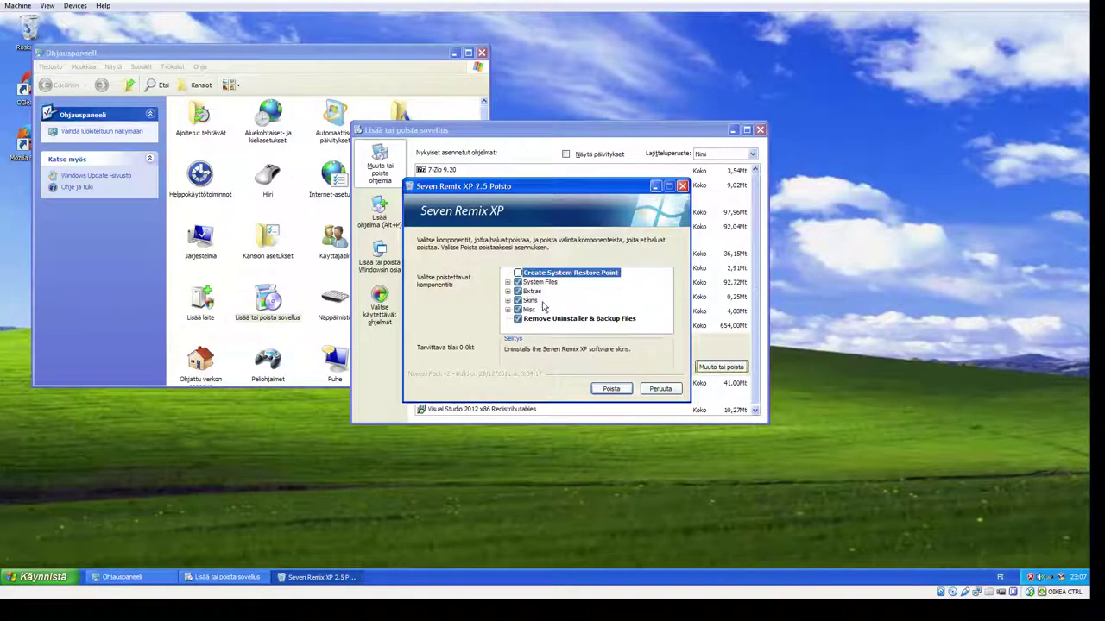
Step: Run the removal of the selected Seven Remix XP components and move the uninstaller window clear of the program list
left_click(611, 390)
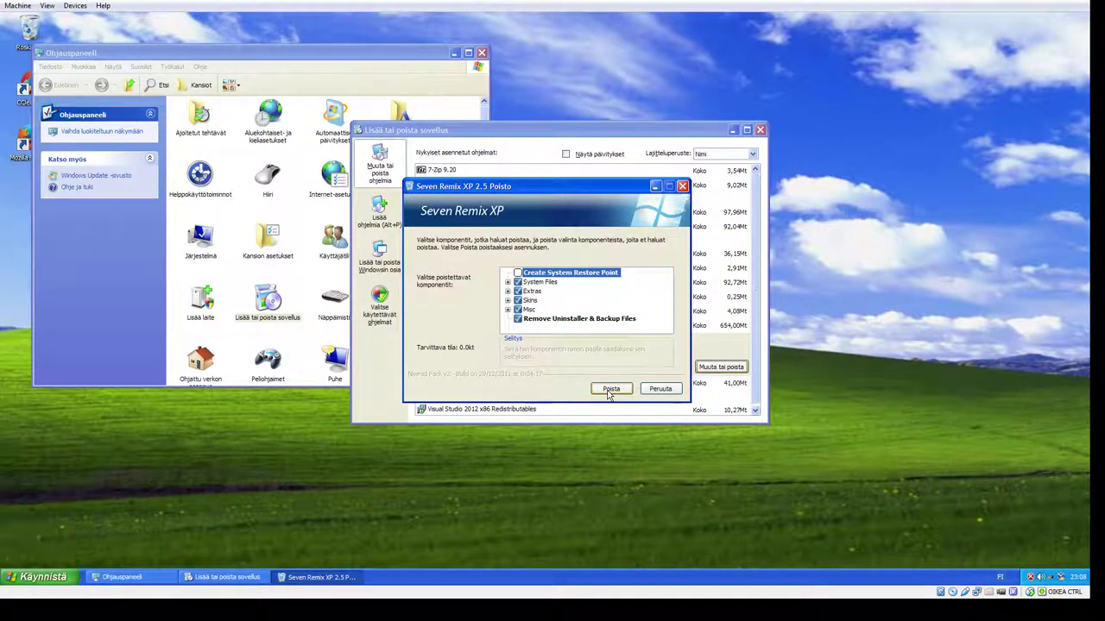
left_click(612, 390)
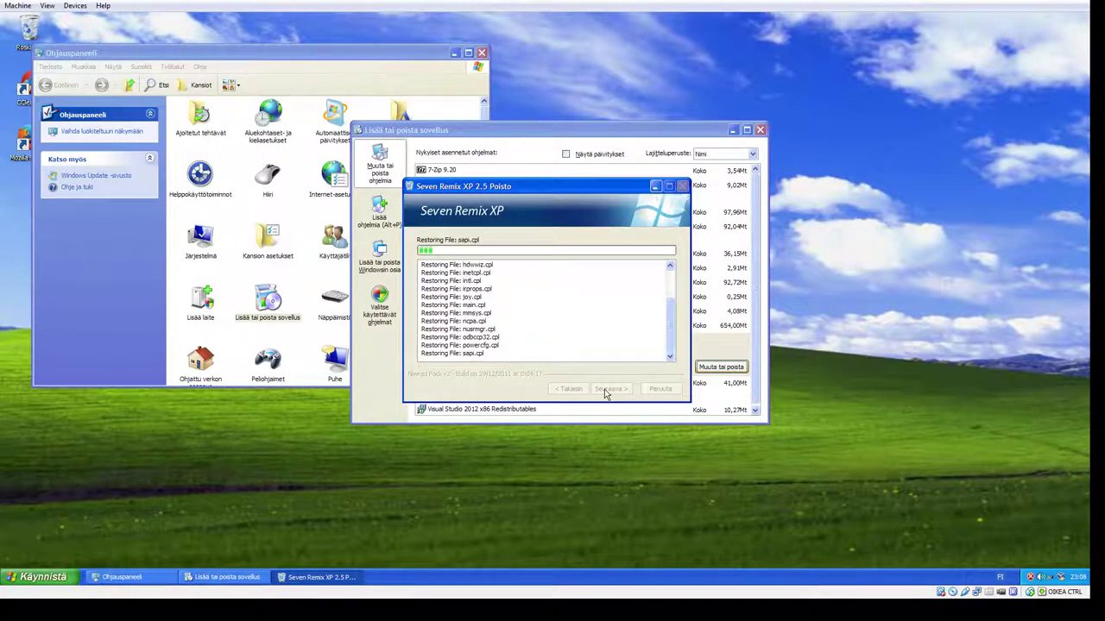
left_click_drag(528, 189, 176, 257)
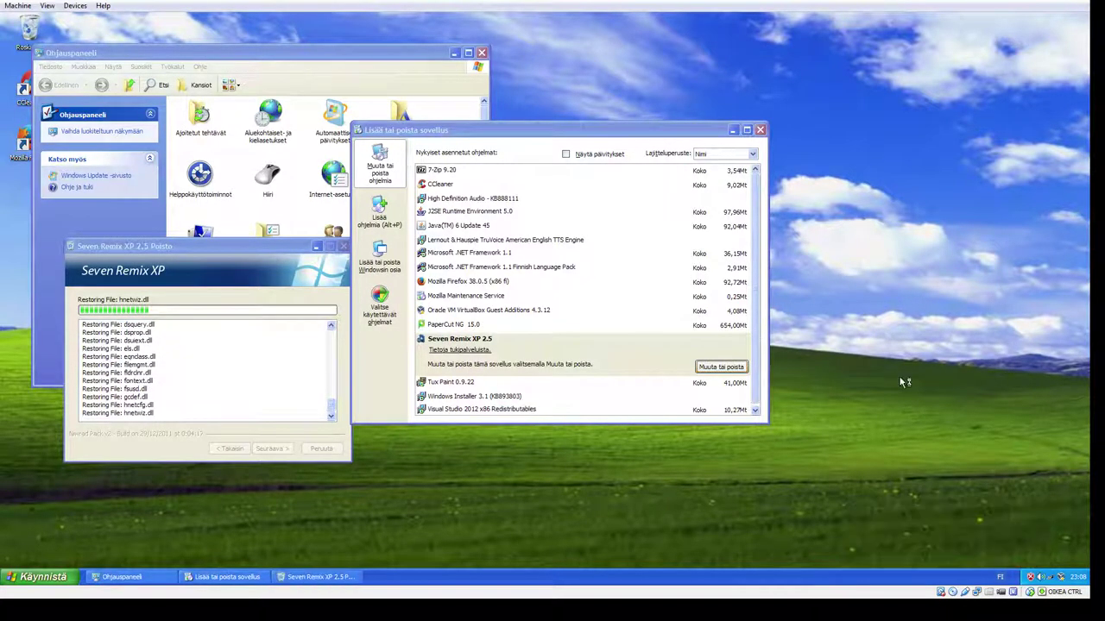
Step: Close the Security Center window and turn on Windows Firewall from the Control Panel
left_click(399, 59)
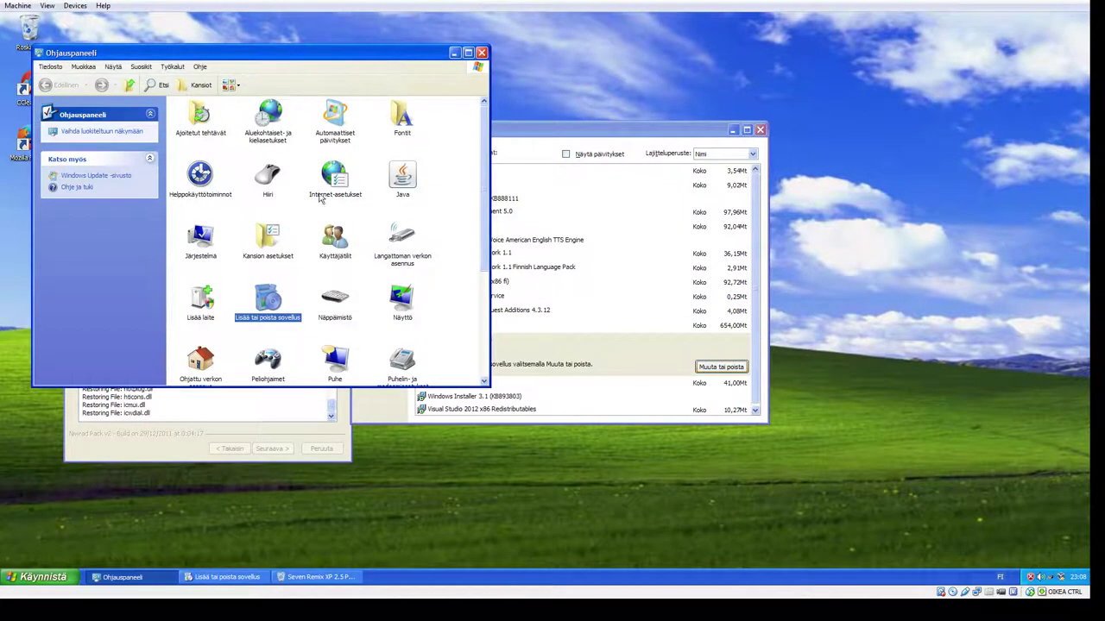
scroll(320, 198, "down", 3)
scroll(380, 229, "up", 3)
scroll(439, 259, "down", 3)
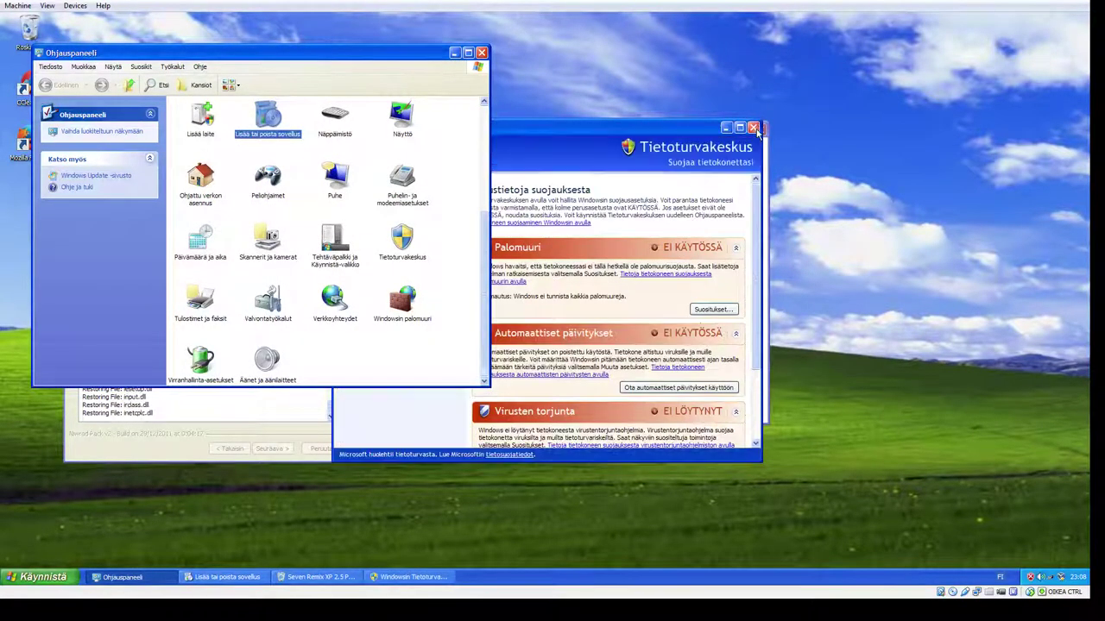
left_click(753, 128)
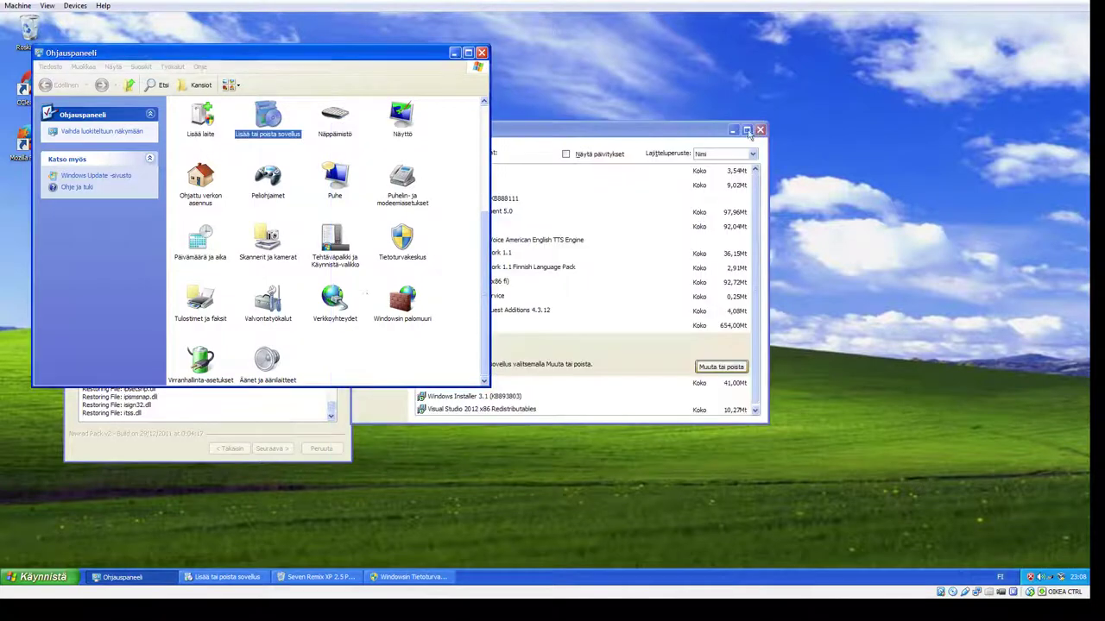
double_click(406, 321)
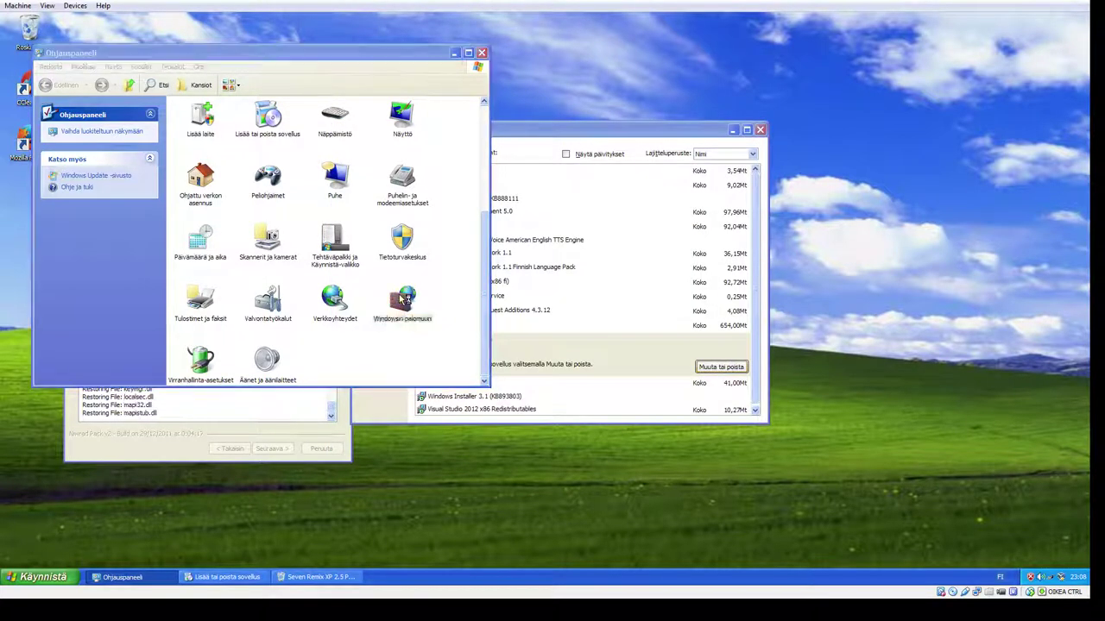
left_click(170, 250)
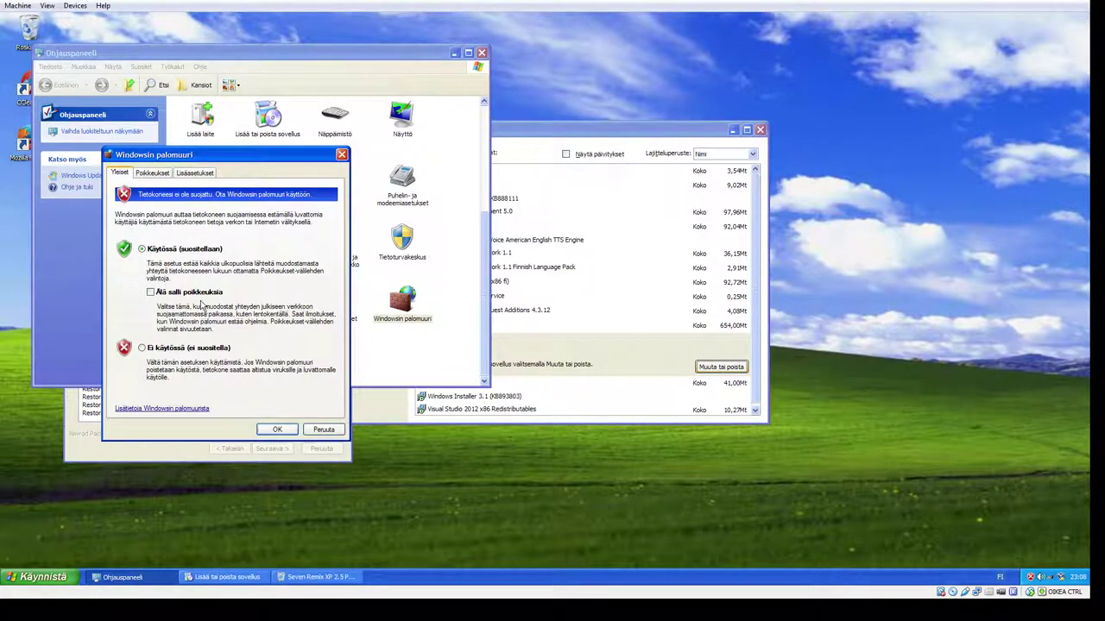
left_click(273, 430)
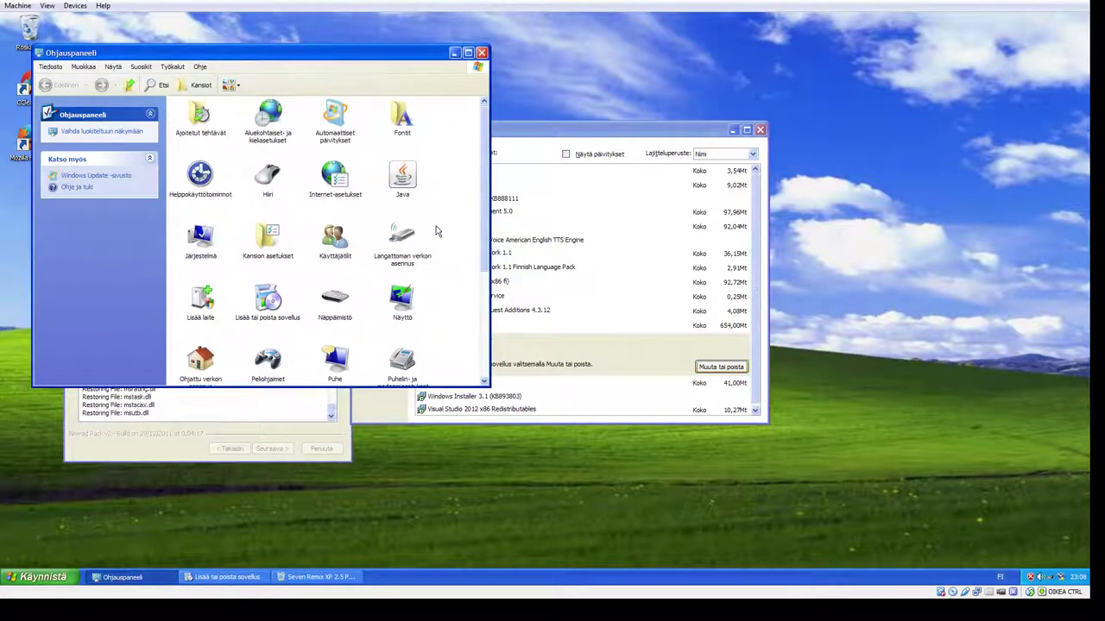
Step: Set Automatic Updates to install automatically every day at 3:00 and close the Control Panel
double_click(337, 113)
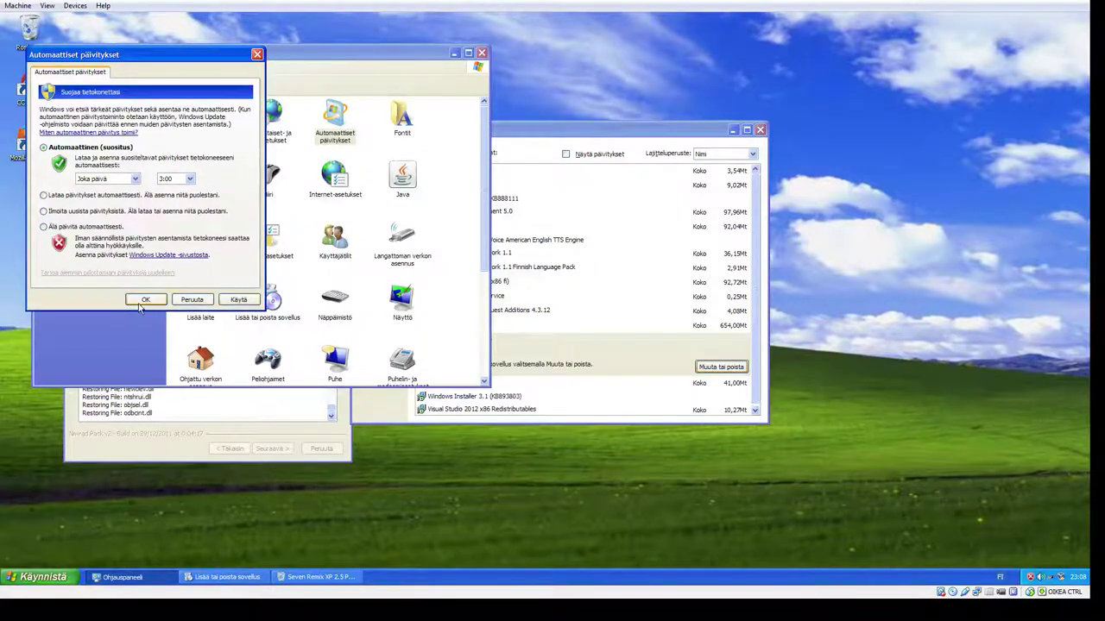
left_click(130, 182)
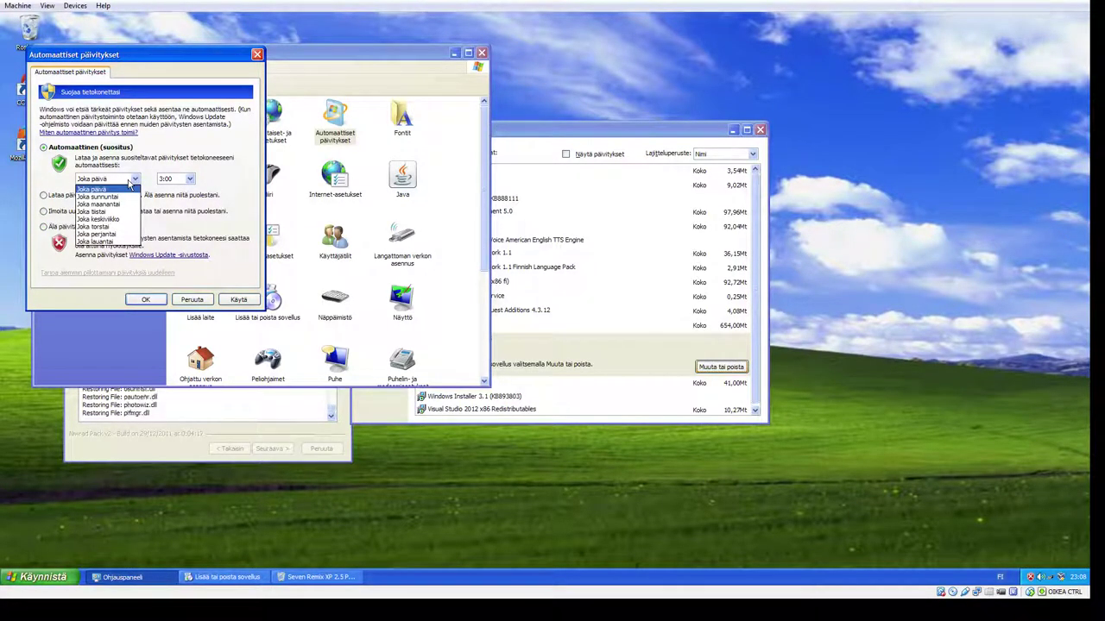
left_click(131, 183)
left_click(146, 299)
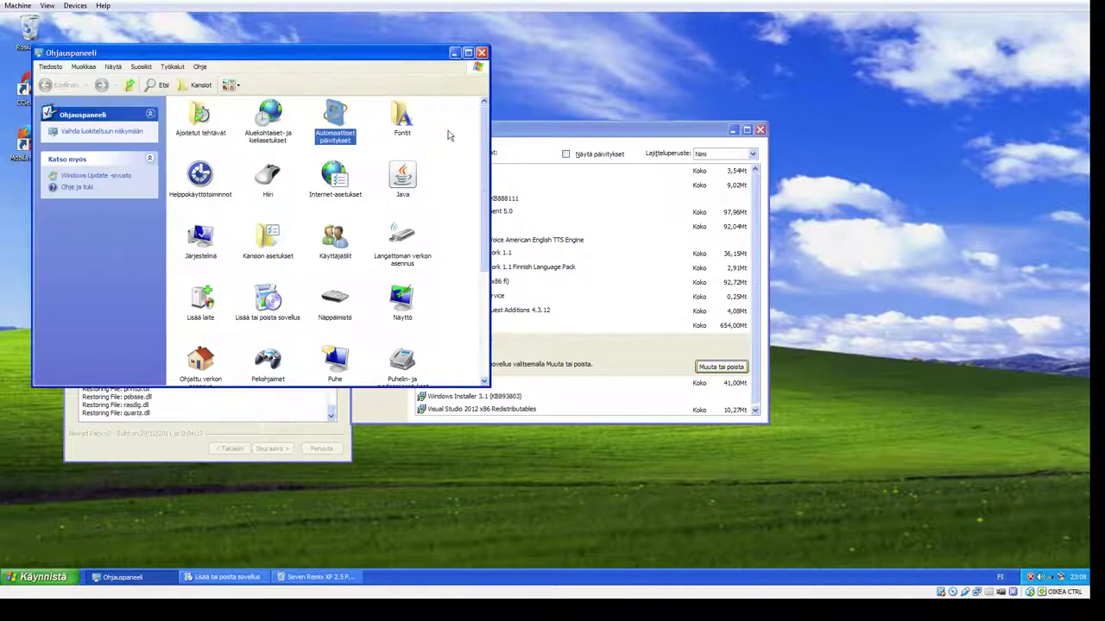
left_click(482, 52)
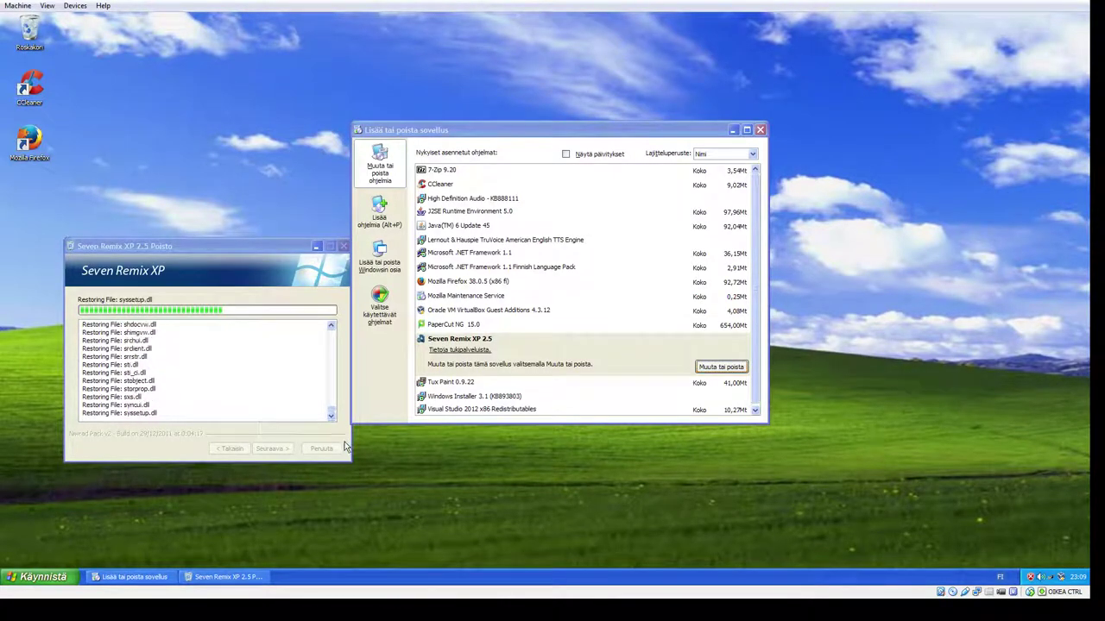
left_click(45, 578)
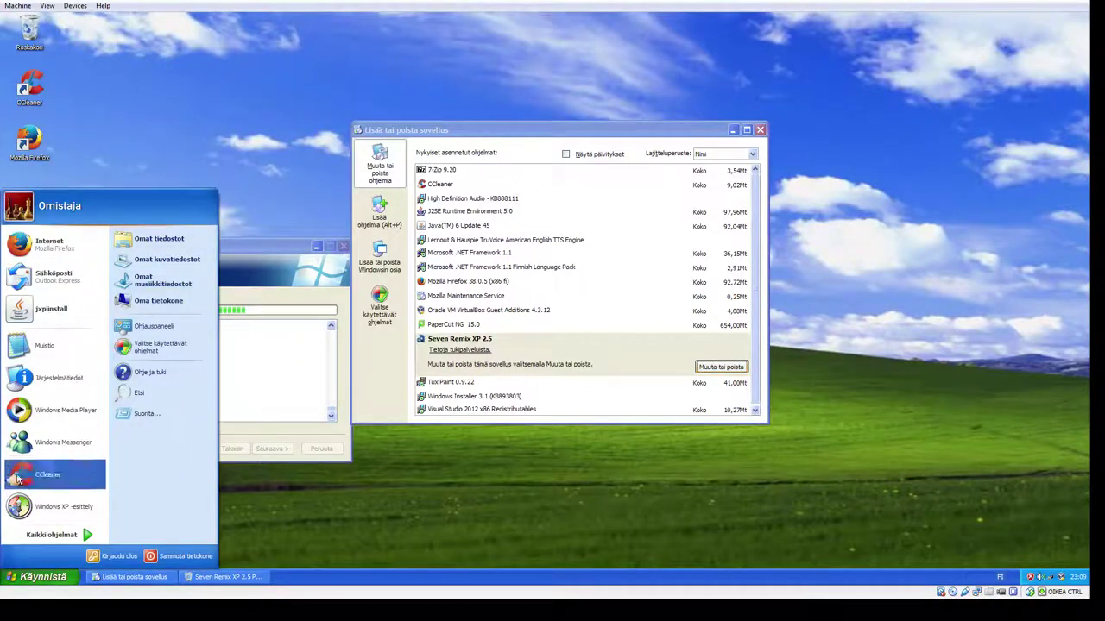
left_click(54, 581)
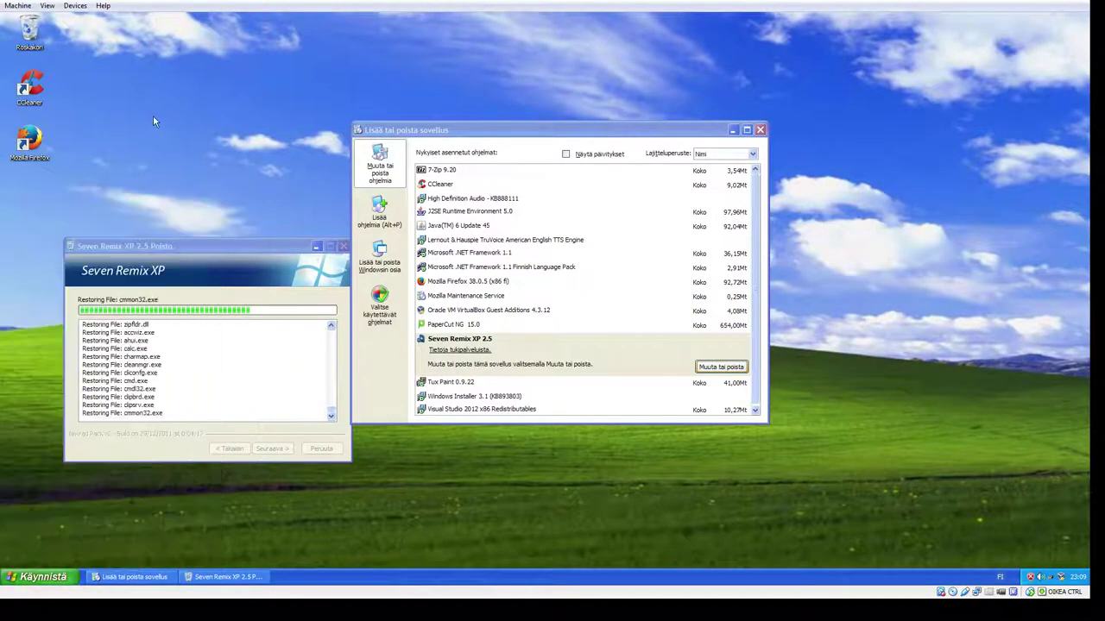
right_click(154, 118)
mouse_move(197, 129)
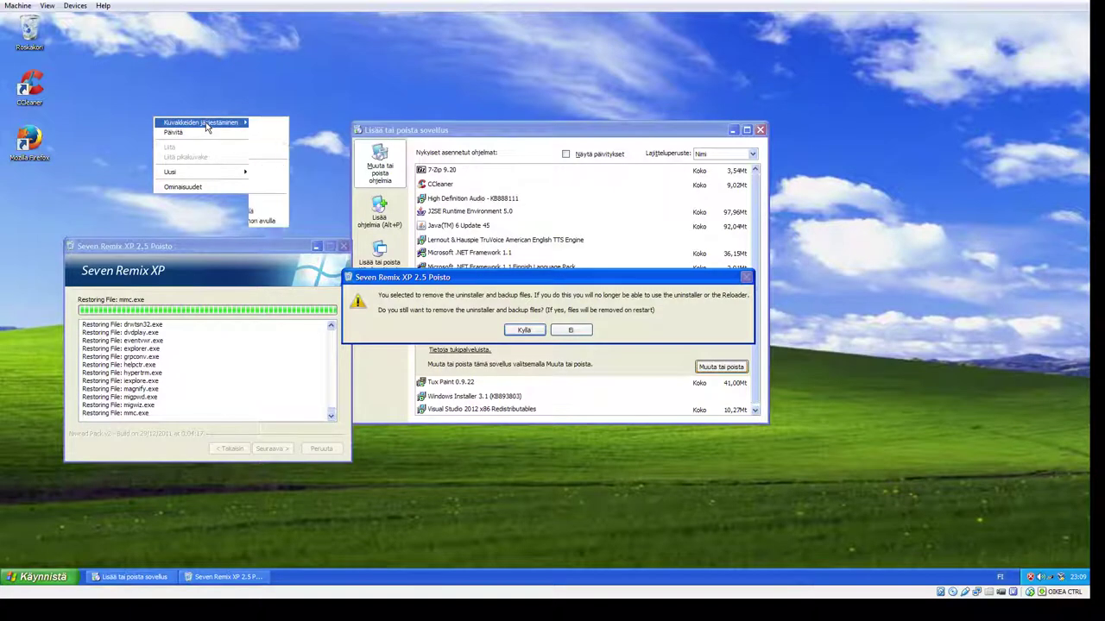
Step: Confirm removing the Seven Remix XP uninstaller and backup files, and finish the wizard with the restart postponed
left_click(484, 316)
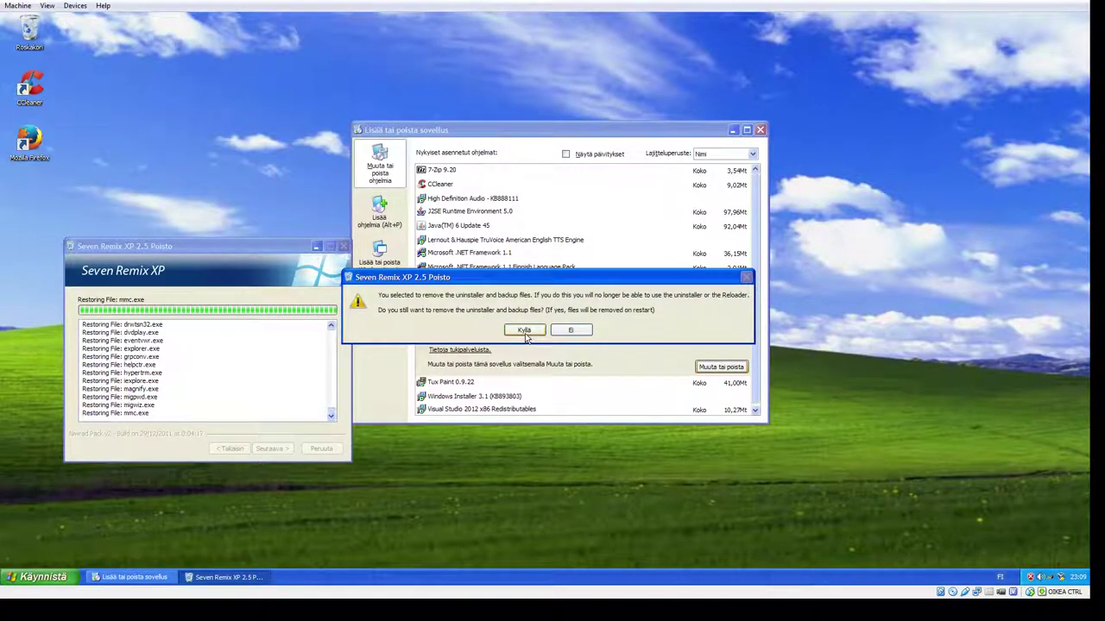
left_click(524, 332)
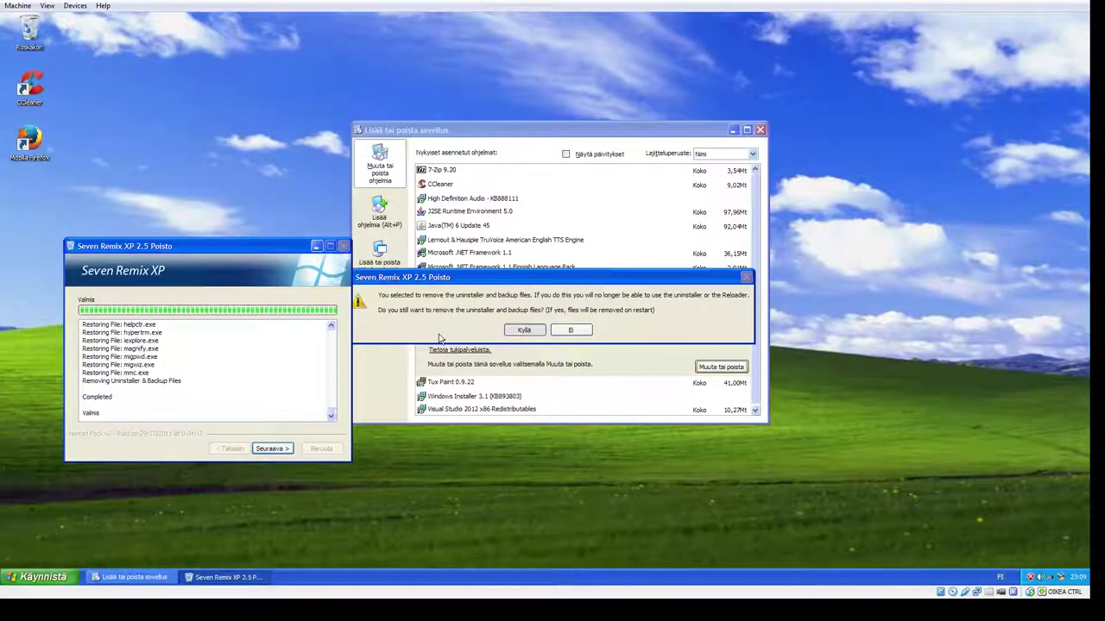
left_click(275, 449)
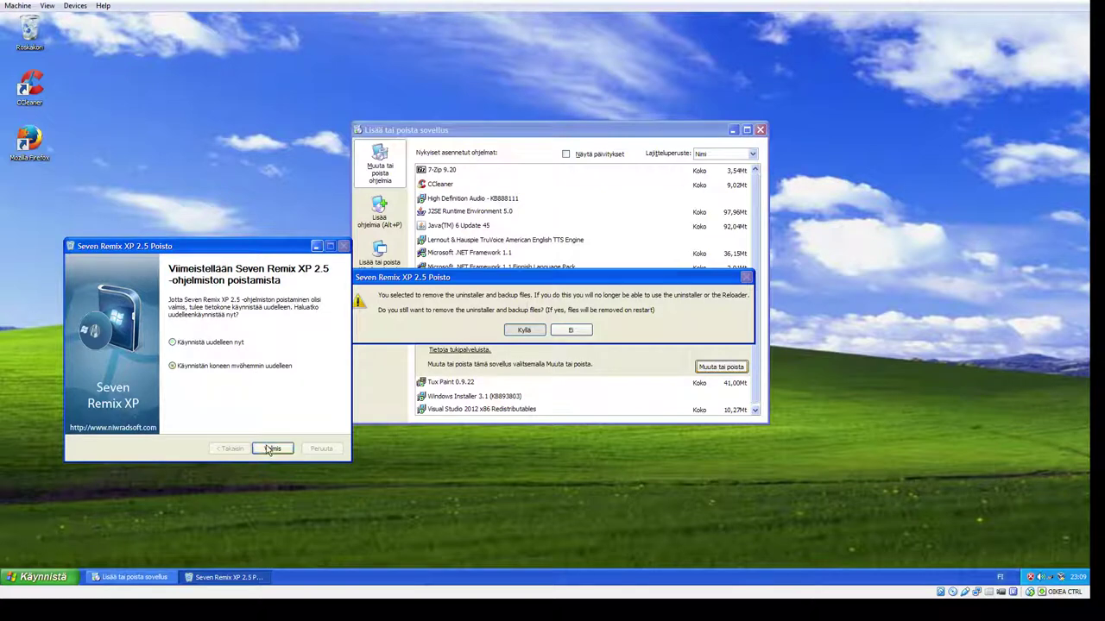
left_click(272, 450)
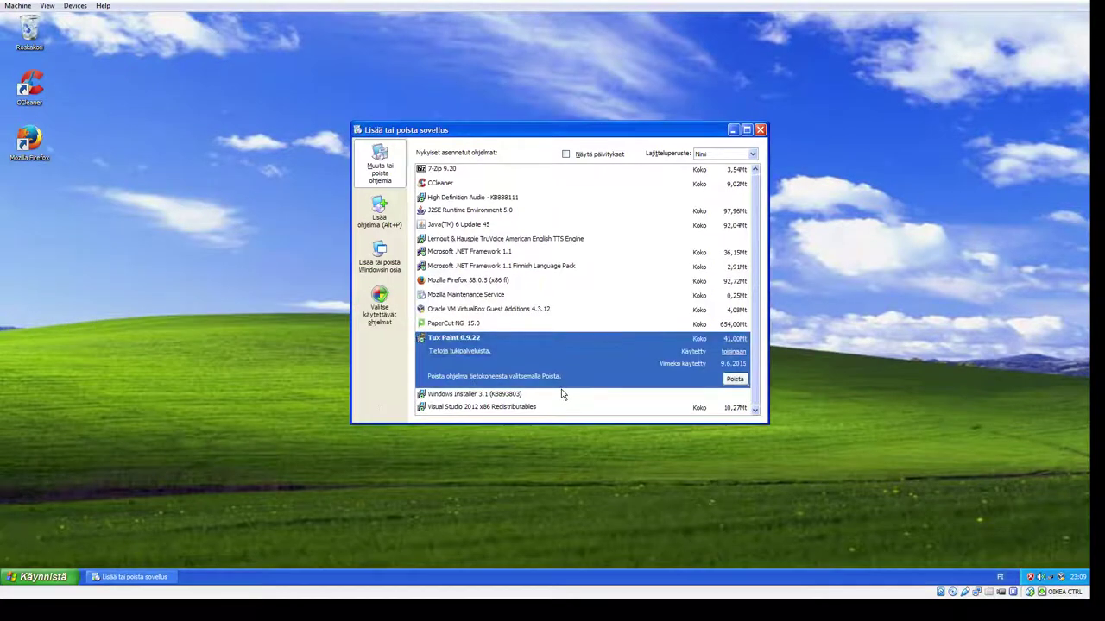
Step: Uninstall PaperCut NG 15.0 with all its components and move the progress window clear of the program list
left_click(482, 324)
left_click(735, 364)
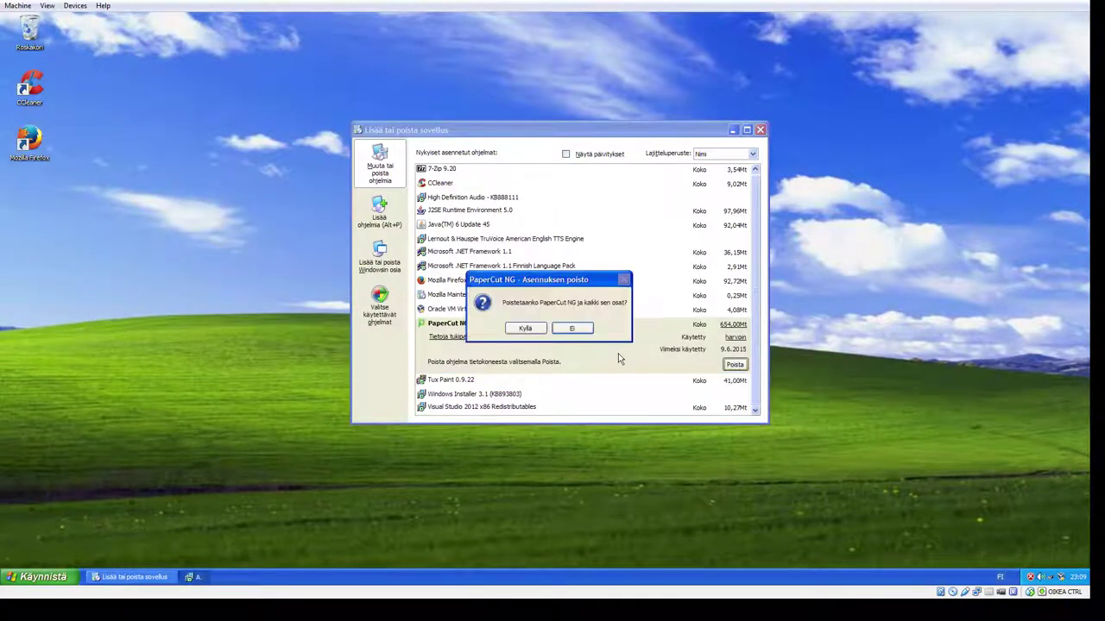
left_click(525, 329)
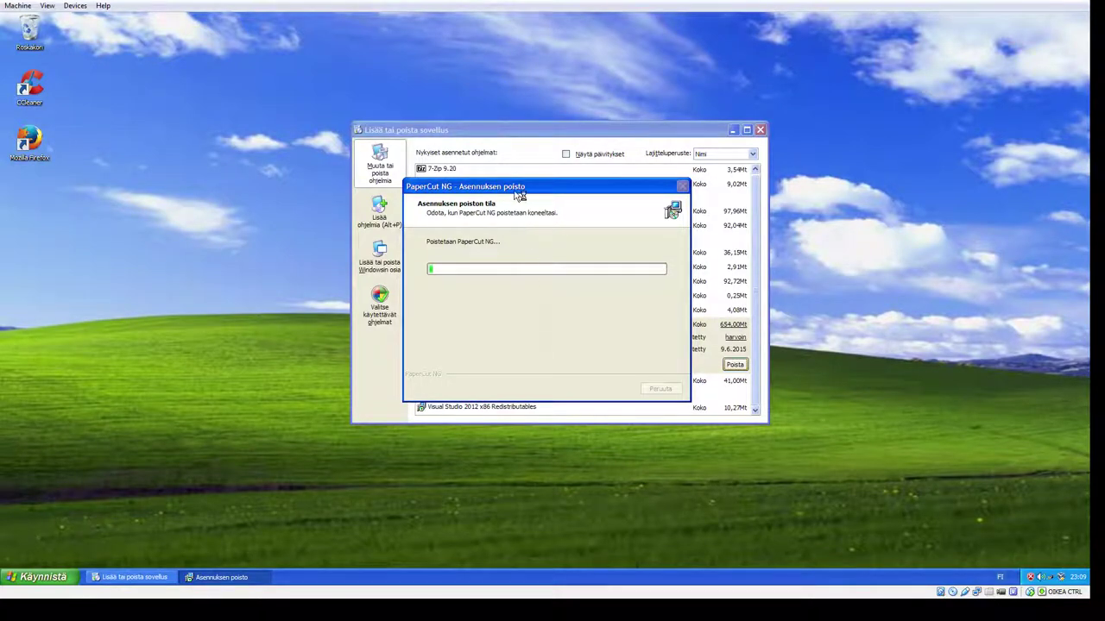
left_click_drag(515, 190, 168, 218)
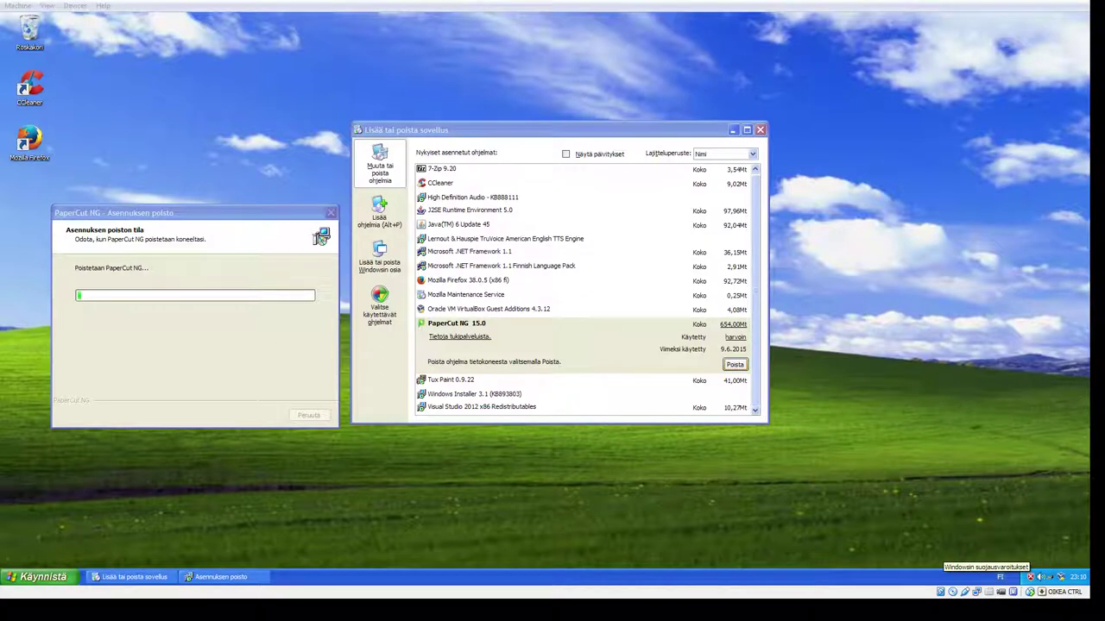
left_click(192, 367)
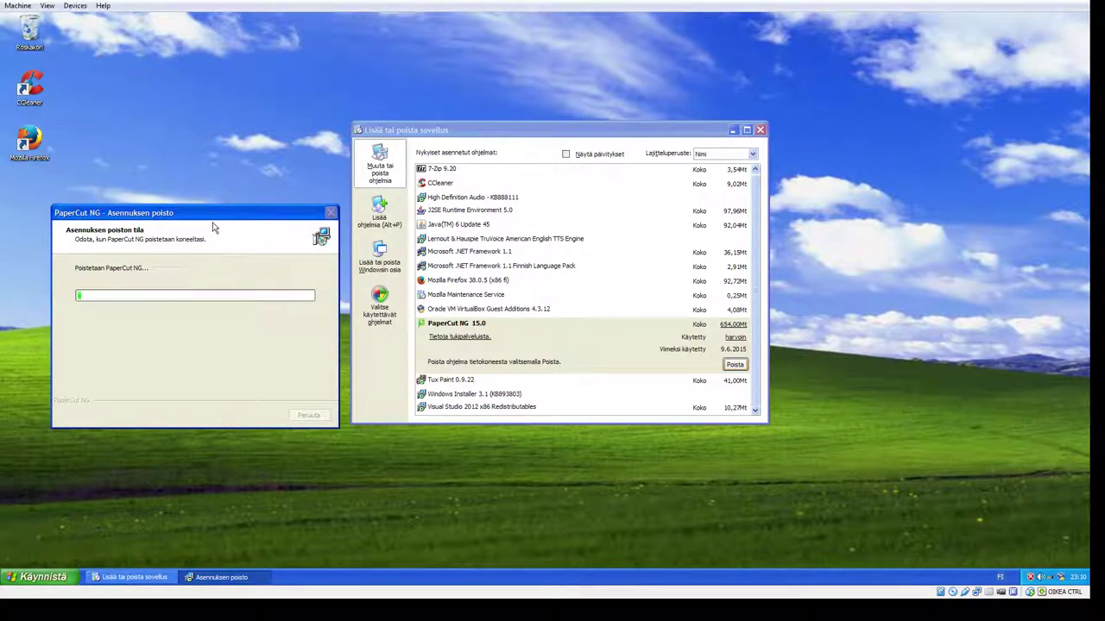
left_click_drag(214, 227, 200, 269)
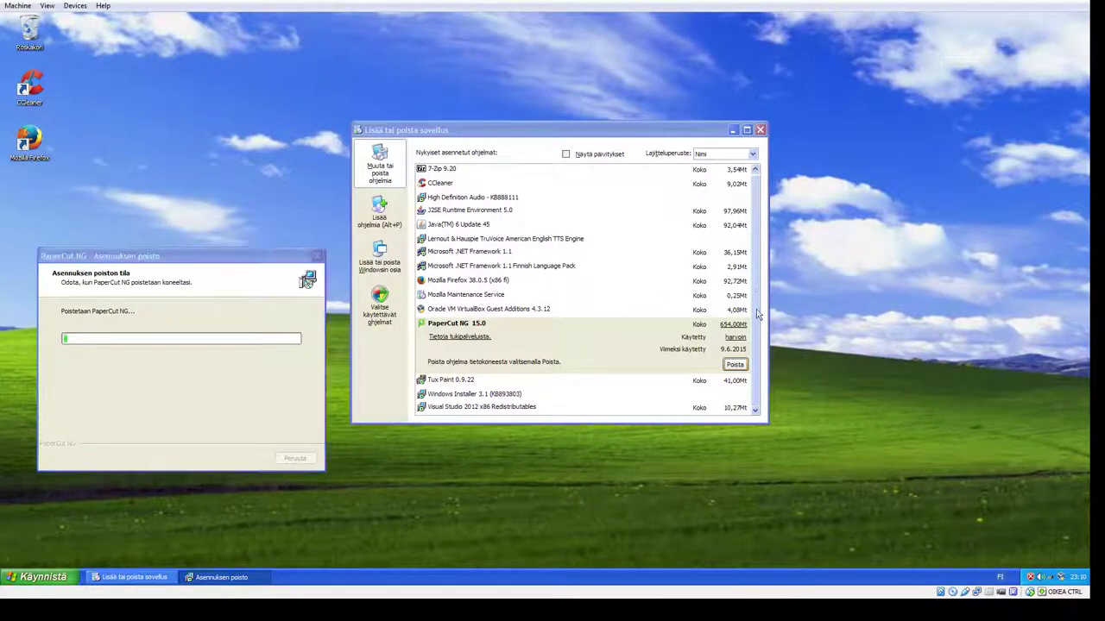
left_click(253, 387)
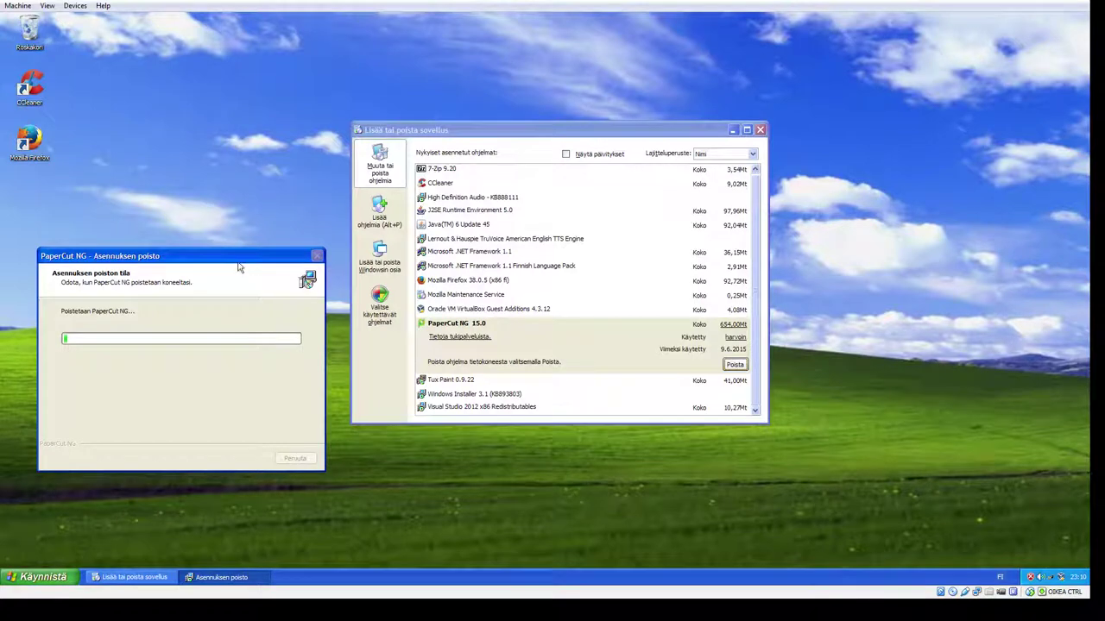
left_click_drag(235, 258, 241, 215)
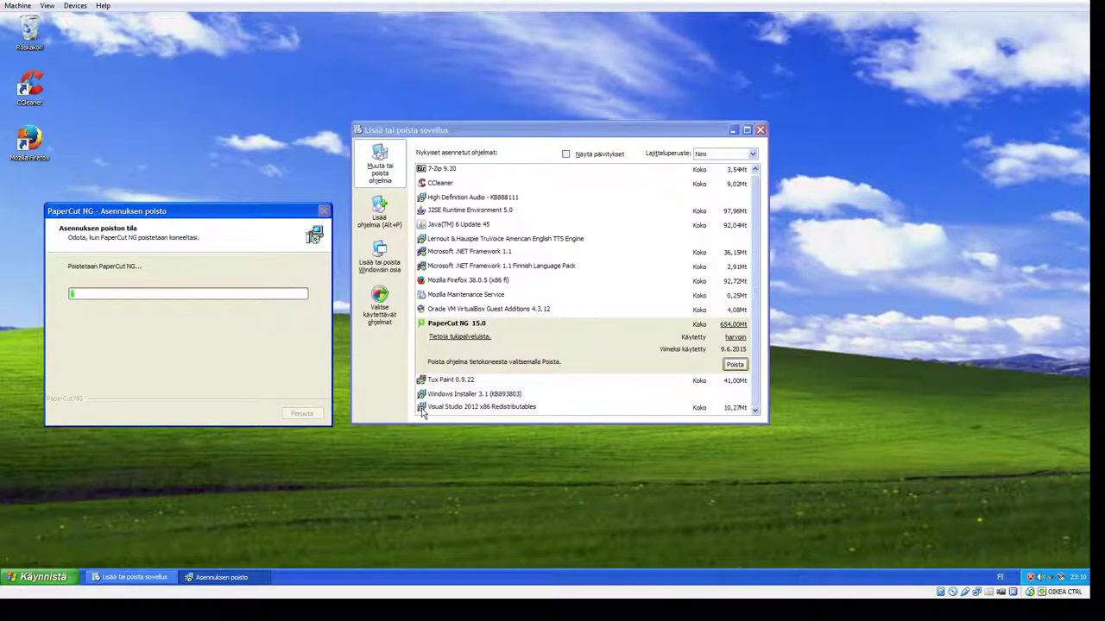
Step: Empty the Recycle Bin and confirm deleting its items
right_click(41, 37)
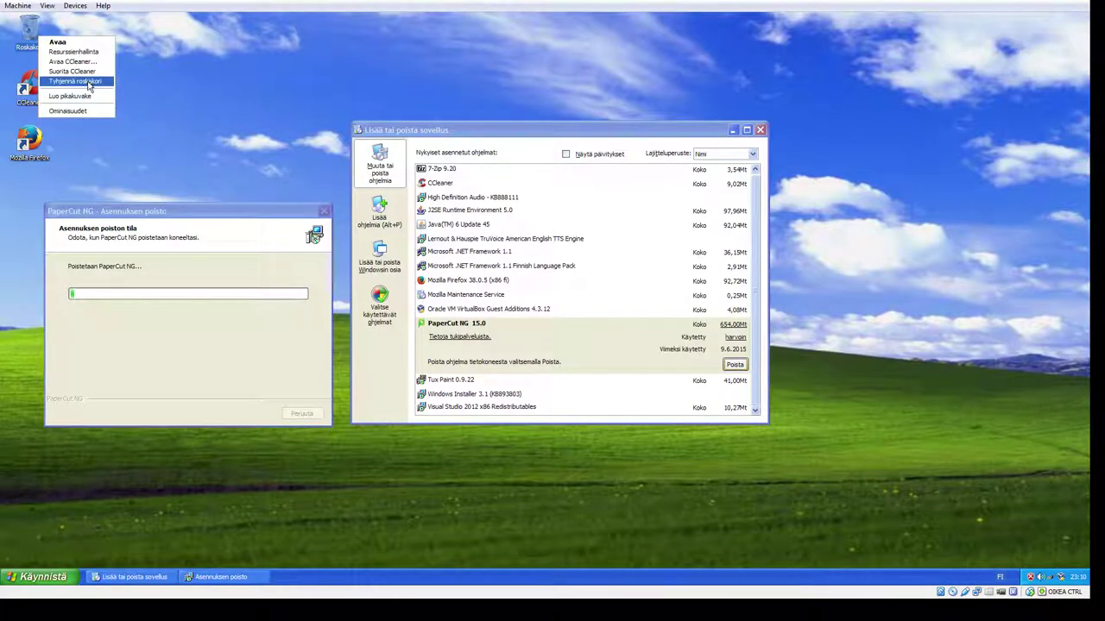
left_click(95, 81)
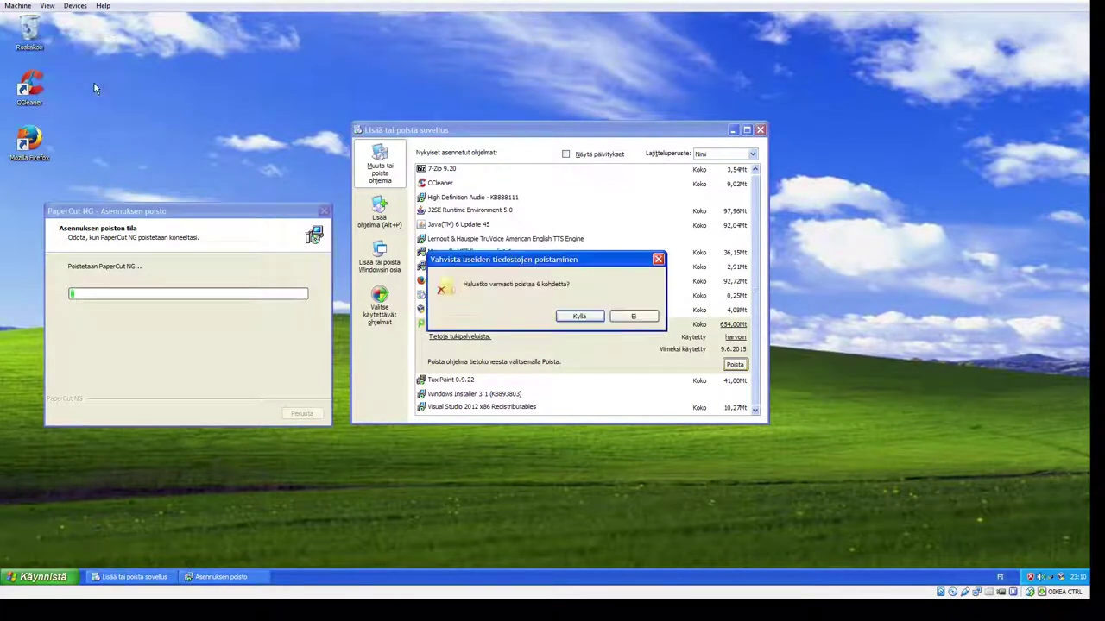
left_click(580, 317)
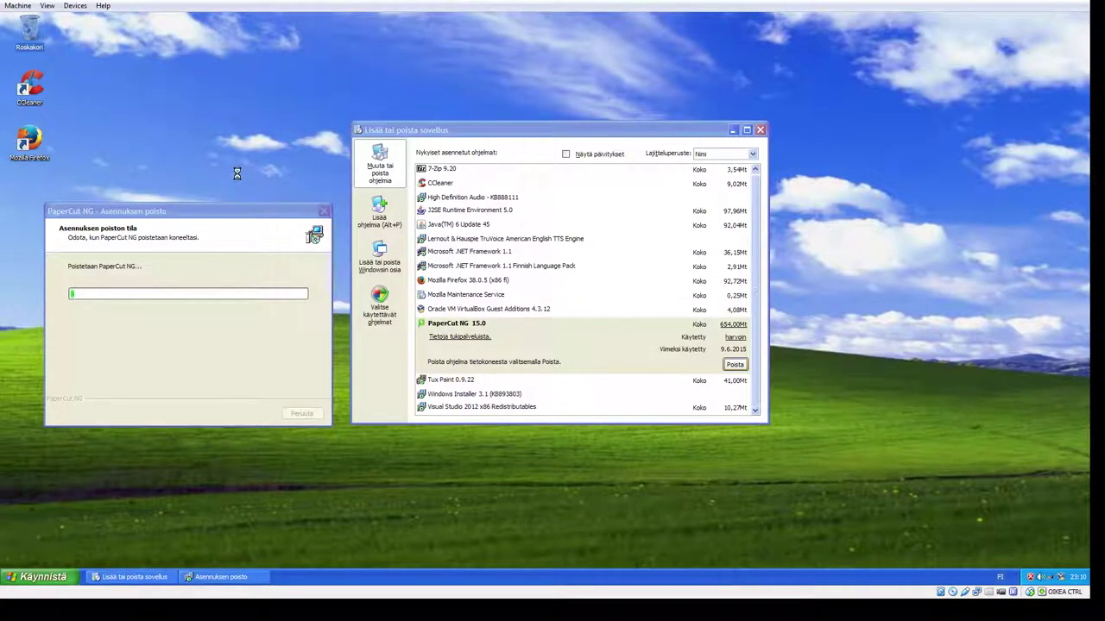
Step: Switch to VirtualBox Manager, start the Windows XP Putsaus machine and dismiss the security notification on its desktop
key("alt+Tab")
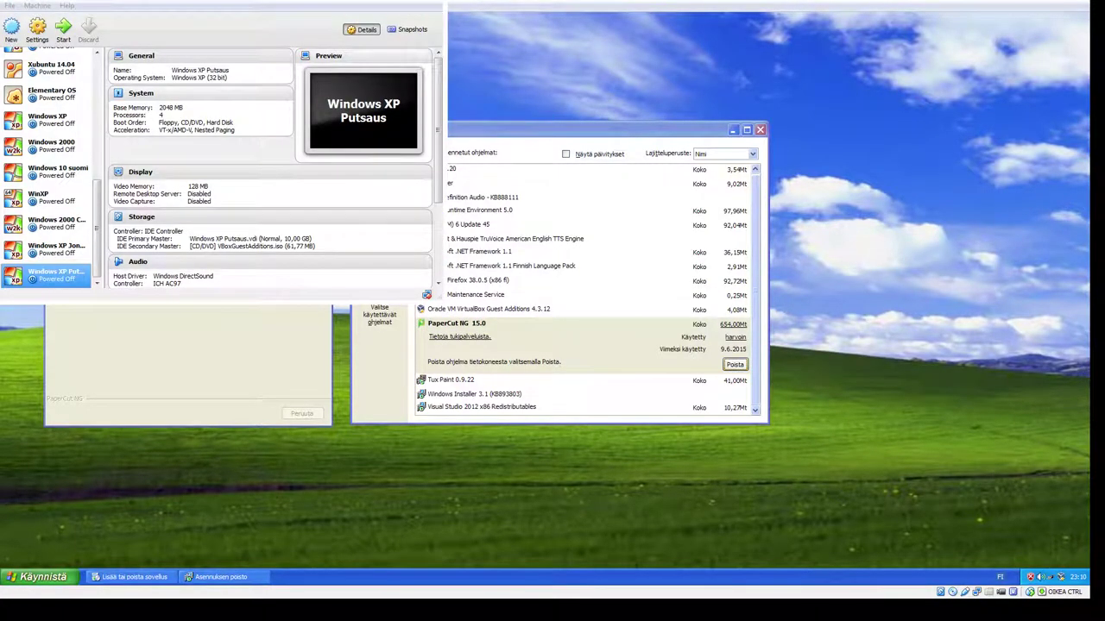
left_click(63, 31)
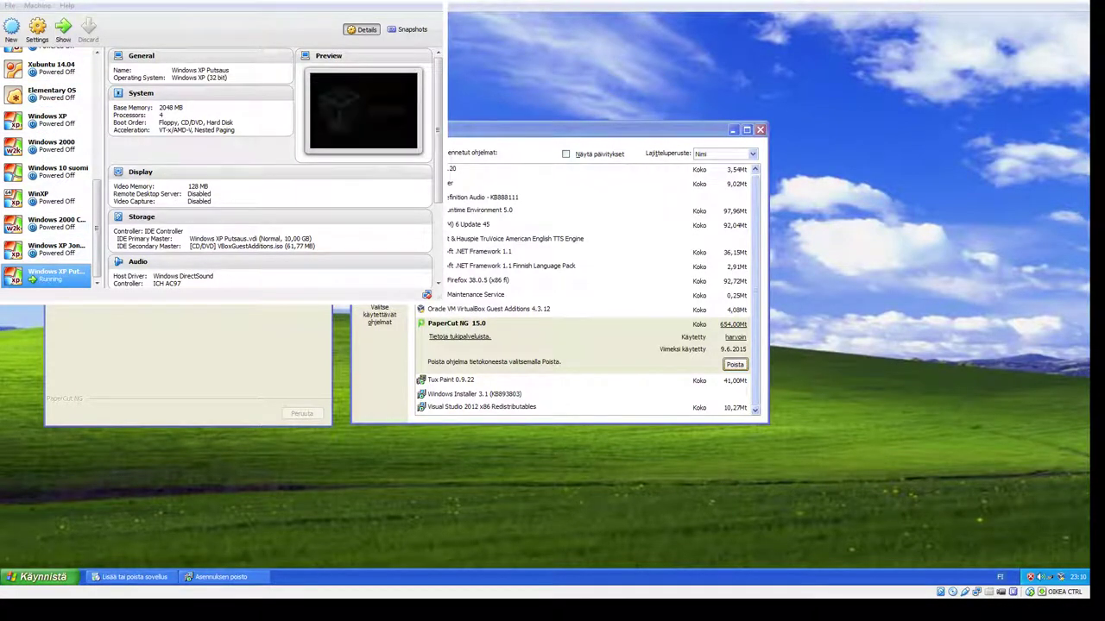
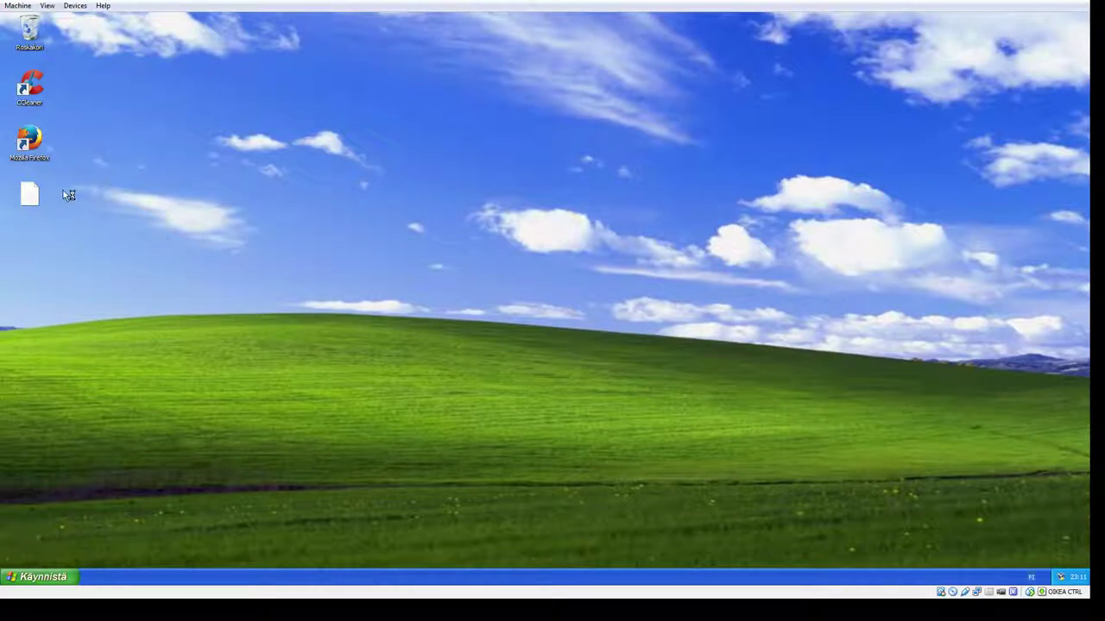
left_click(48, 579)
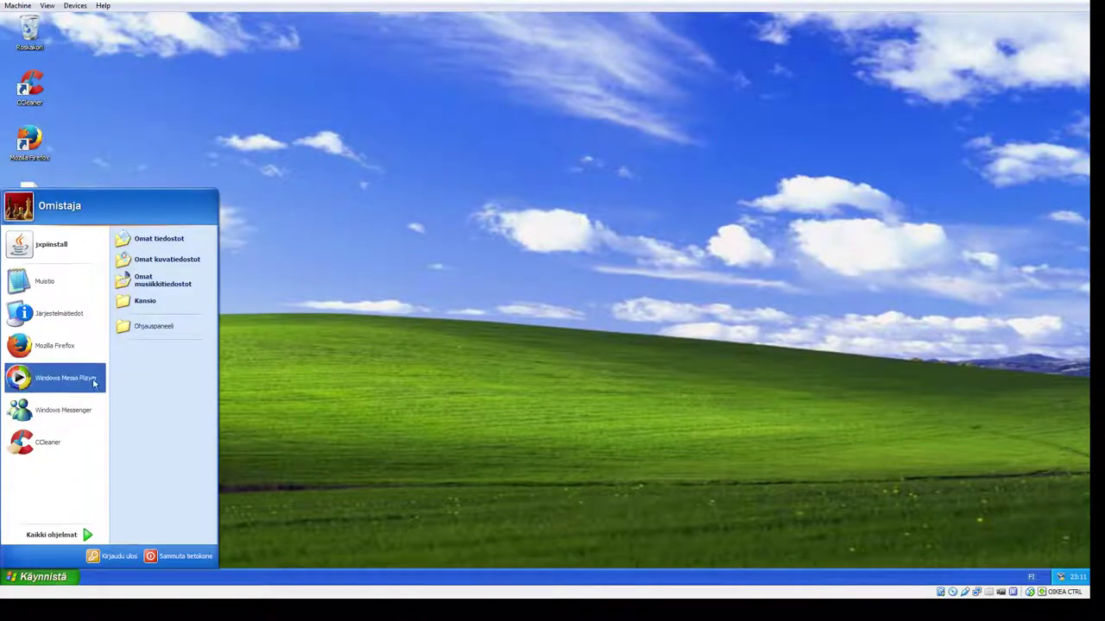
left_click(30, 580)
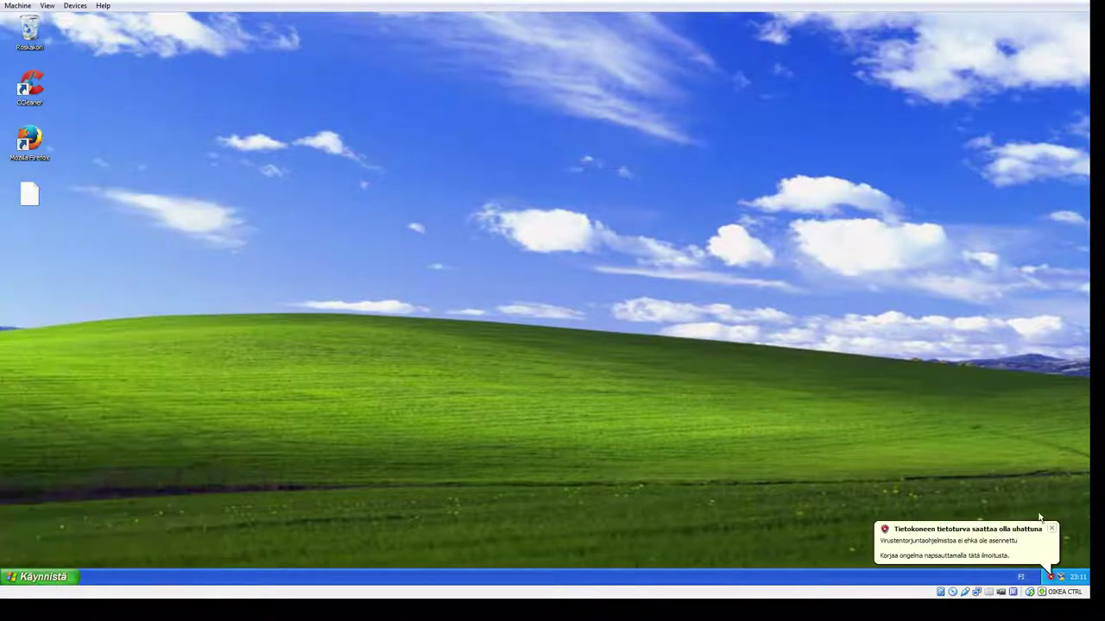
left_click(1052, 528)
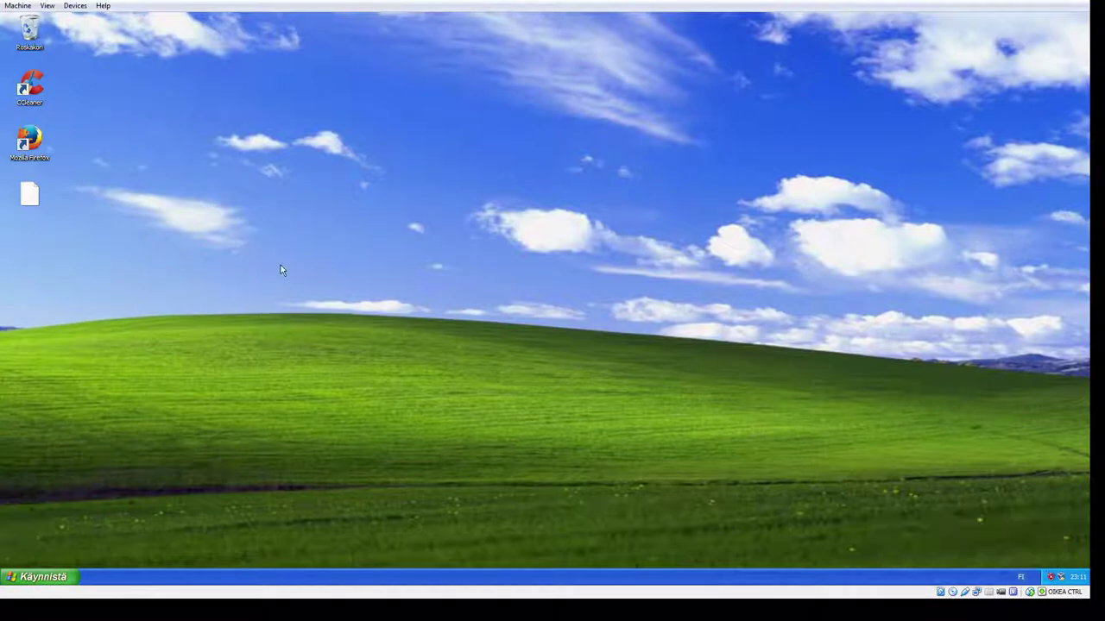
Step: Delete the blank unnamed icon from the desktop and confirm its removal
right_click(30, 188)
left_click(49, 219)
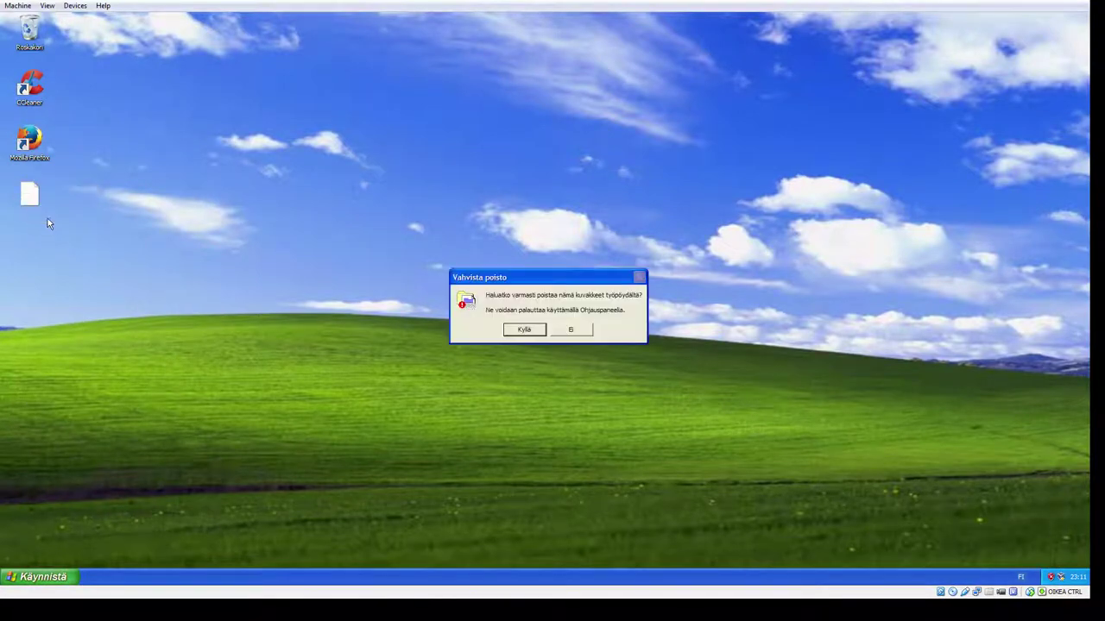
left_click(524, 331)
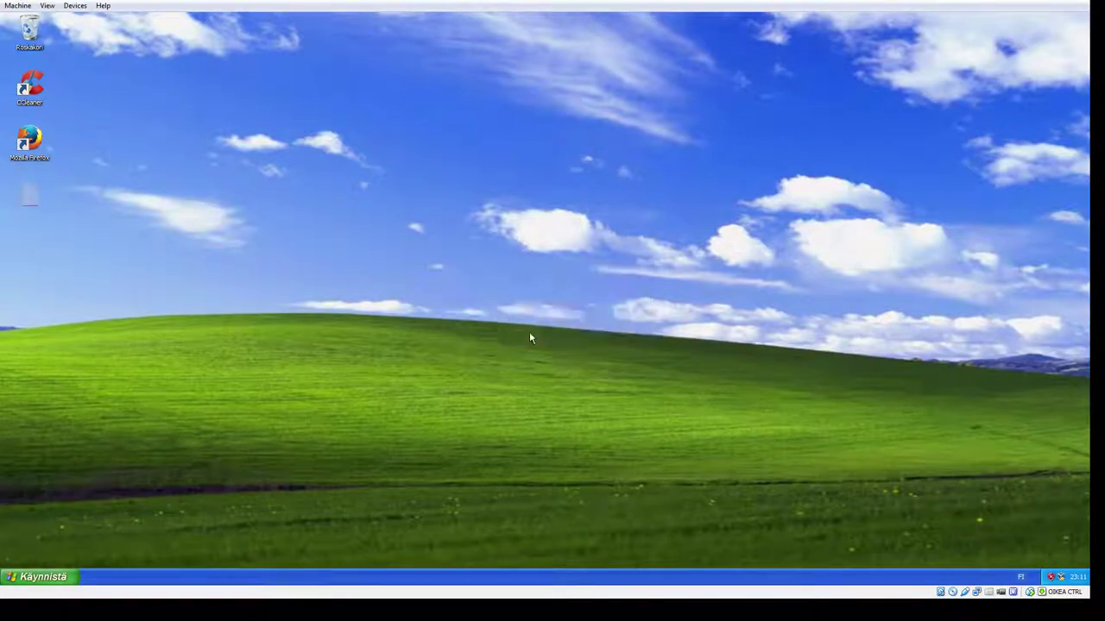
right_click(29, 36)
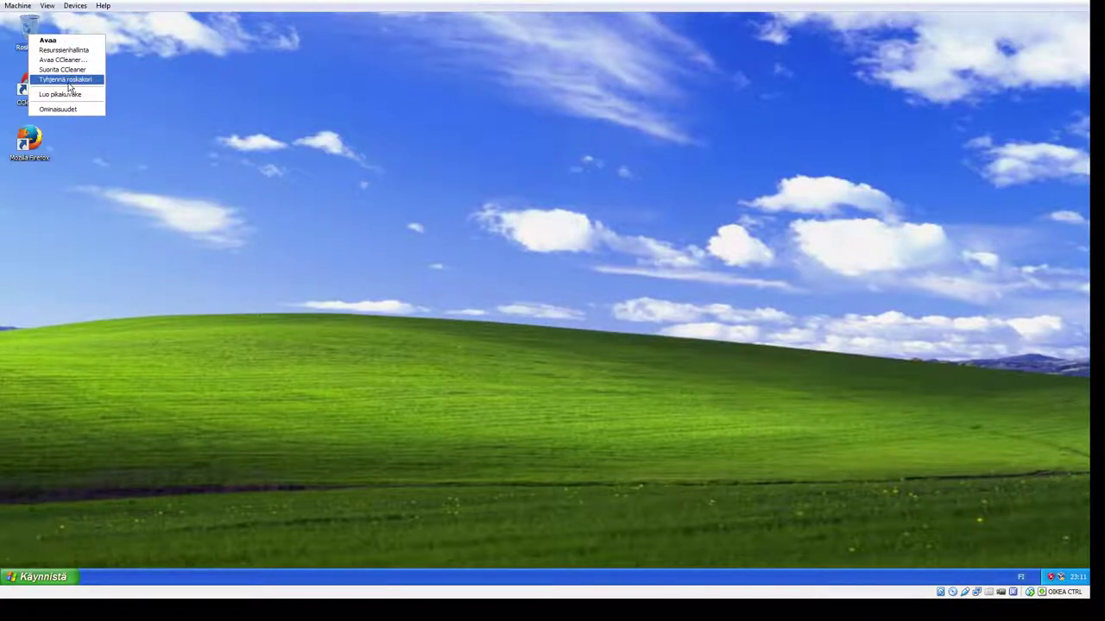
left_click(69, 80)
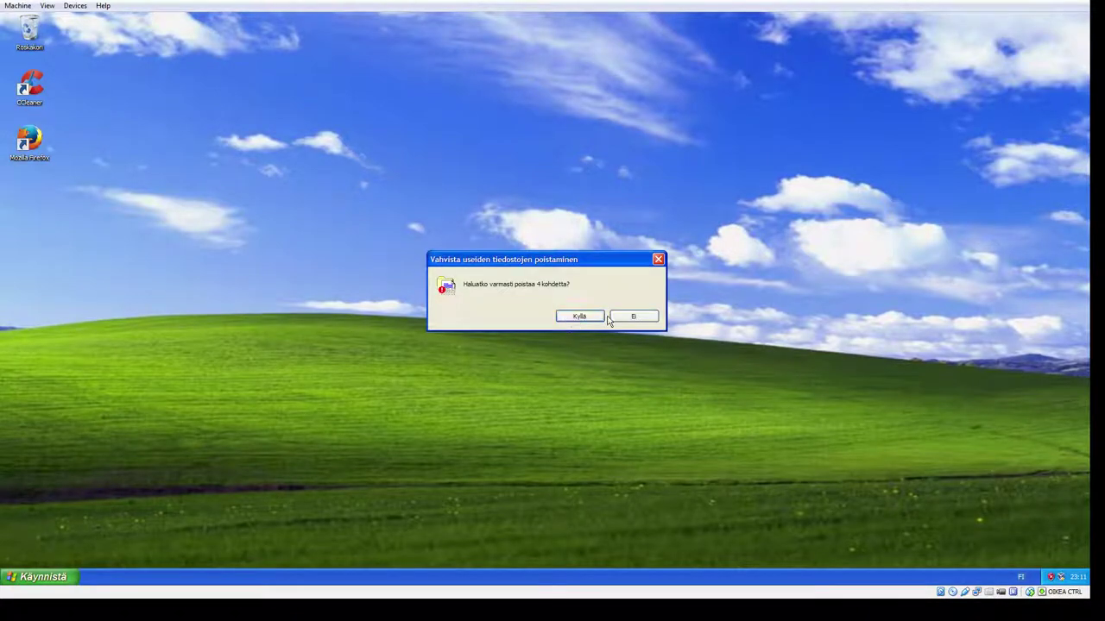
left_click(576, 317)
Step: Restore the Downloaded Program Files, Driver Cache, DRIVERS and fsc folders from the Recycle Bin and close its window
double_click(33, 37)
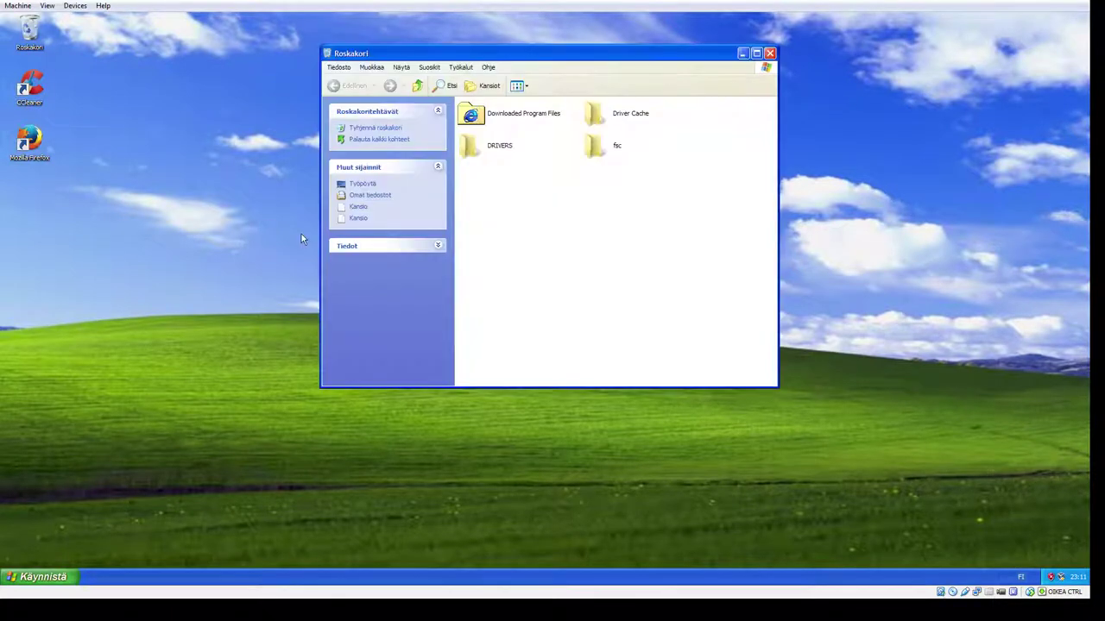
double_click(491, 148)
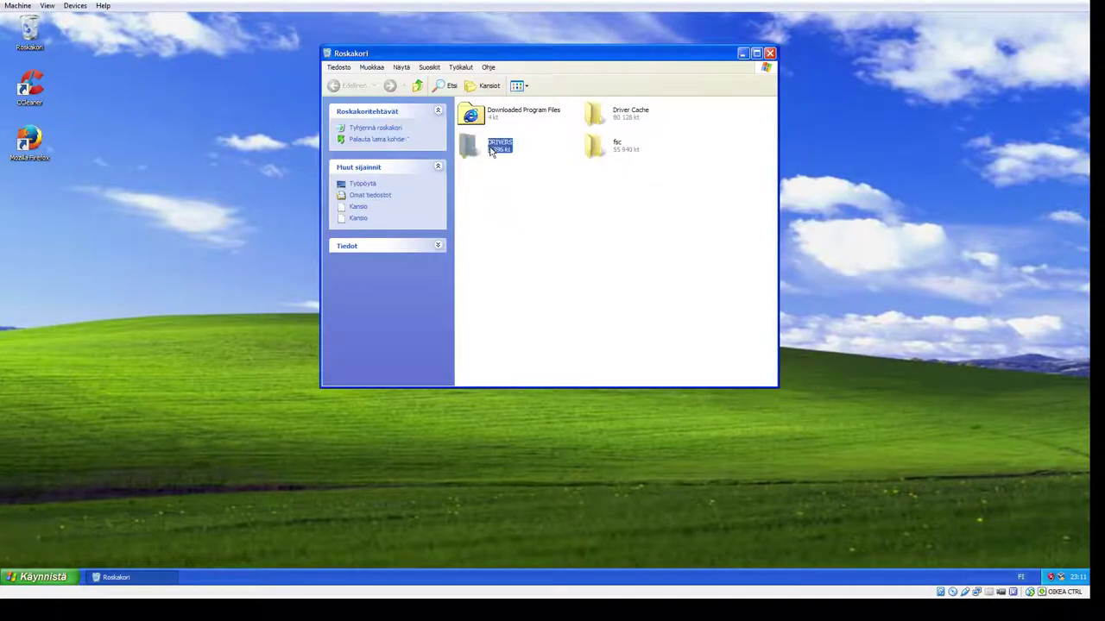
left_click(259, 395)
left_click_drag(716, 259, 477, 115)
right_click(483, 113)
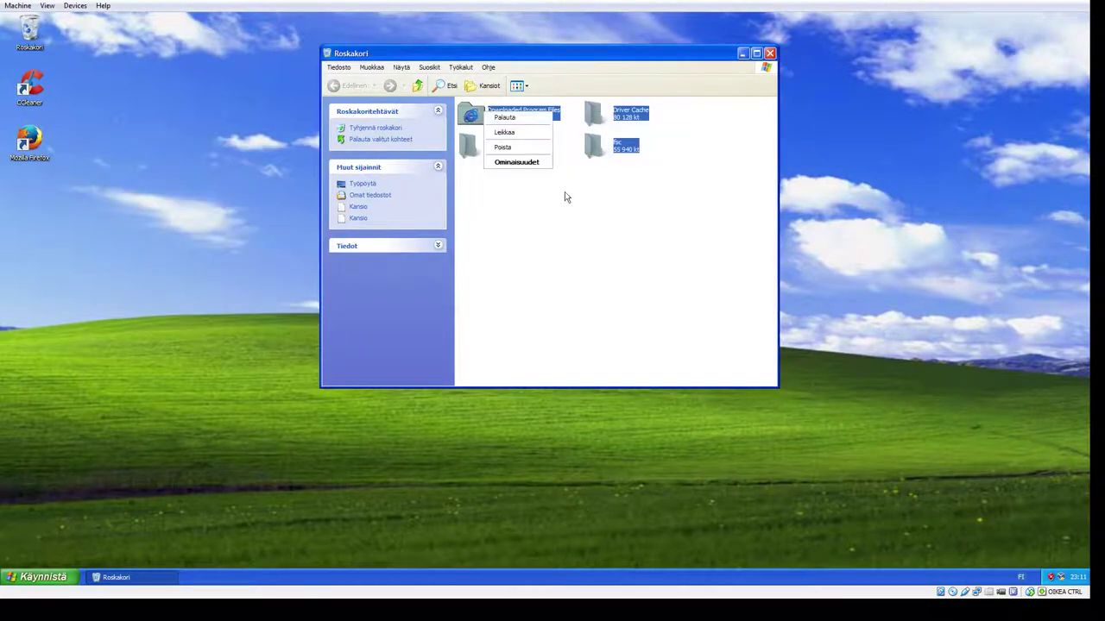
left_click(508, 117)
left_click(544, 327)
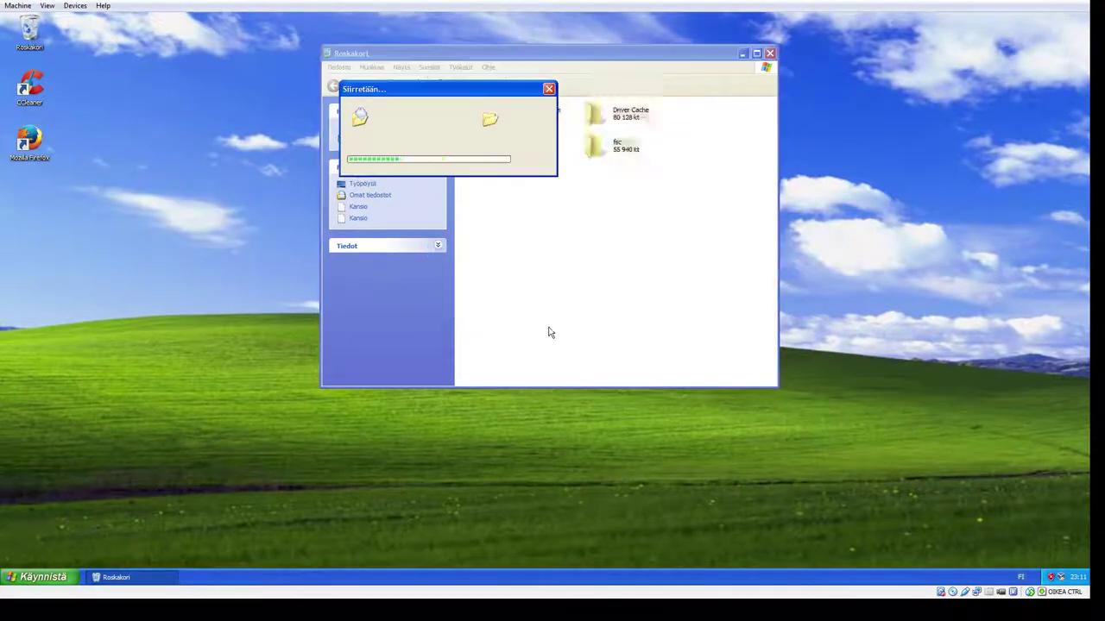
left_click(770, 54)
Step: Open the Control Panel (Ohjauspaneeli) and look over its items
left_click(58, 576)
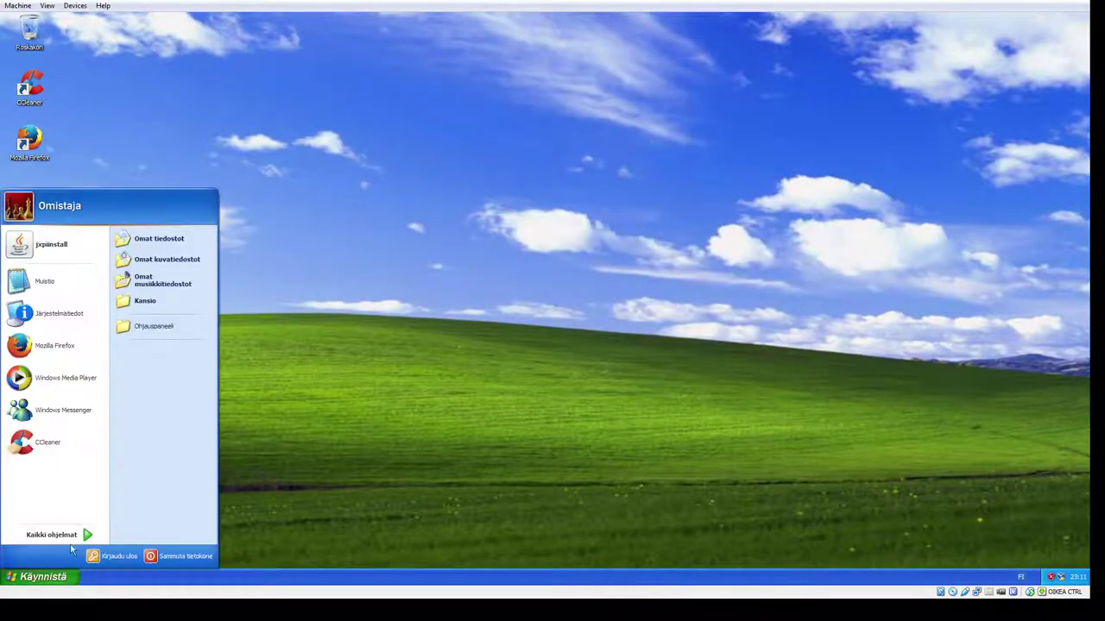
left_click(188, 327)
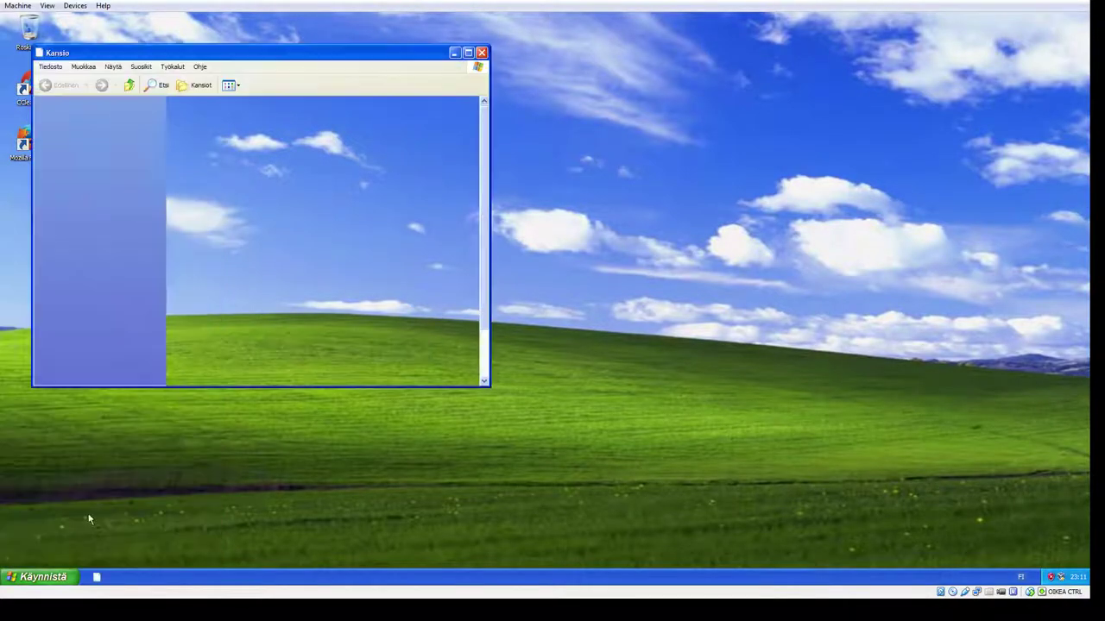
left_click(60, 582)
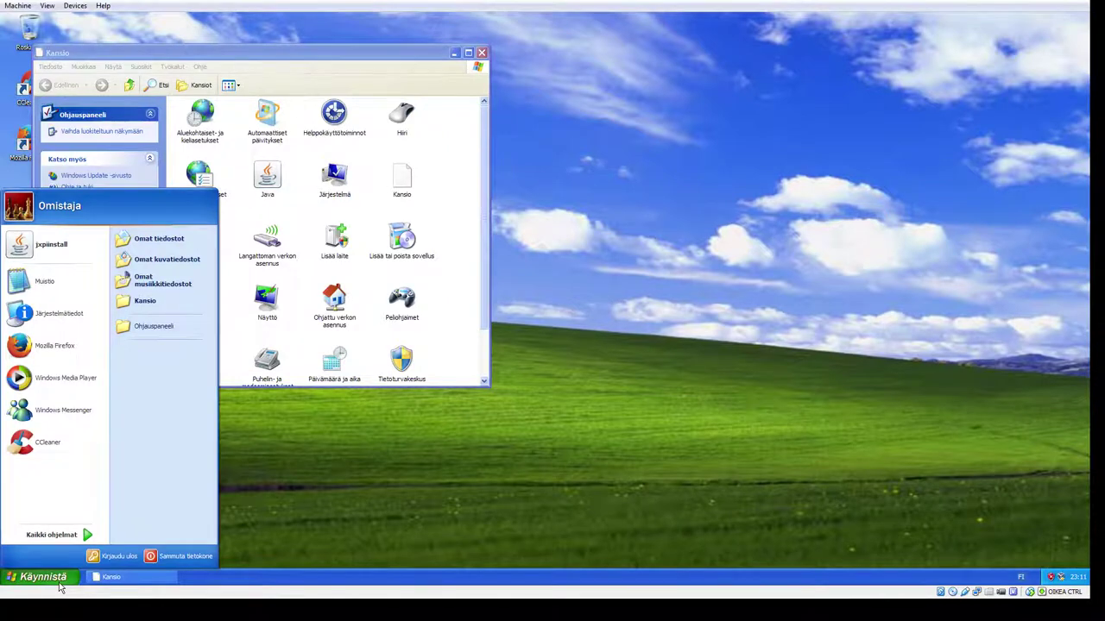
left_click(60, 583)
left_click(475, 238)
scroll(474, 237, "down", 1)
scroll(475, 239, "up", 1)
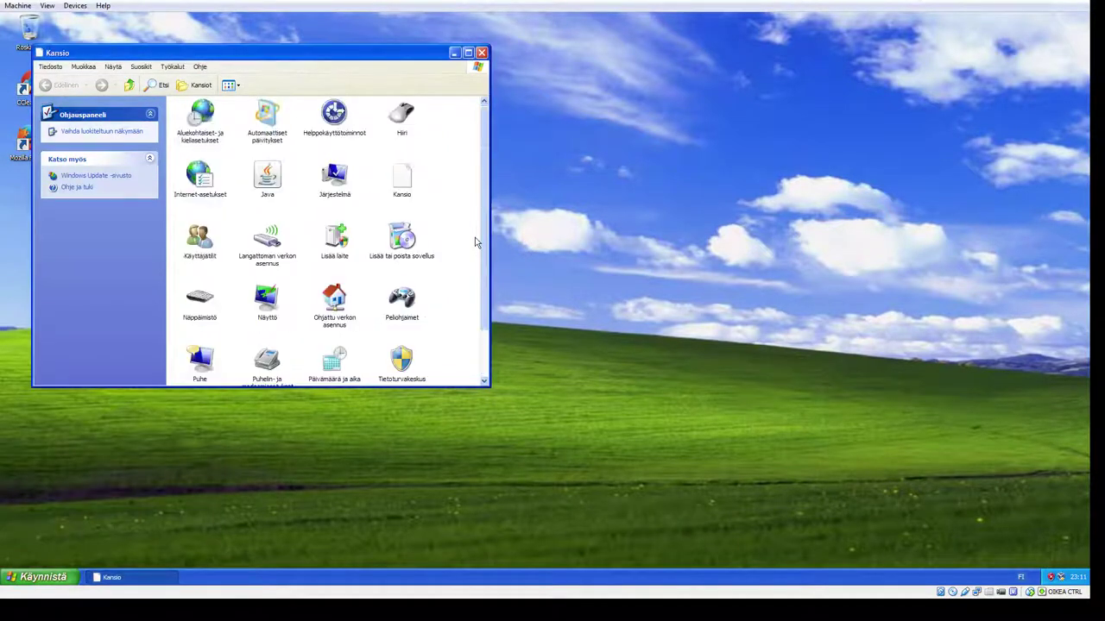
Step: Open Add or Remove Programs (Lisää tai poista sovellus), minimize the Control Panel window and reposition the program list window
left_click(403, 186)
left_click(446, 192)
scroll(392, 321, "down", 1)
scroll(388, 318, "up", 1)
double_click(391, 241)
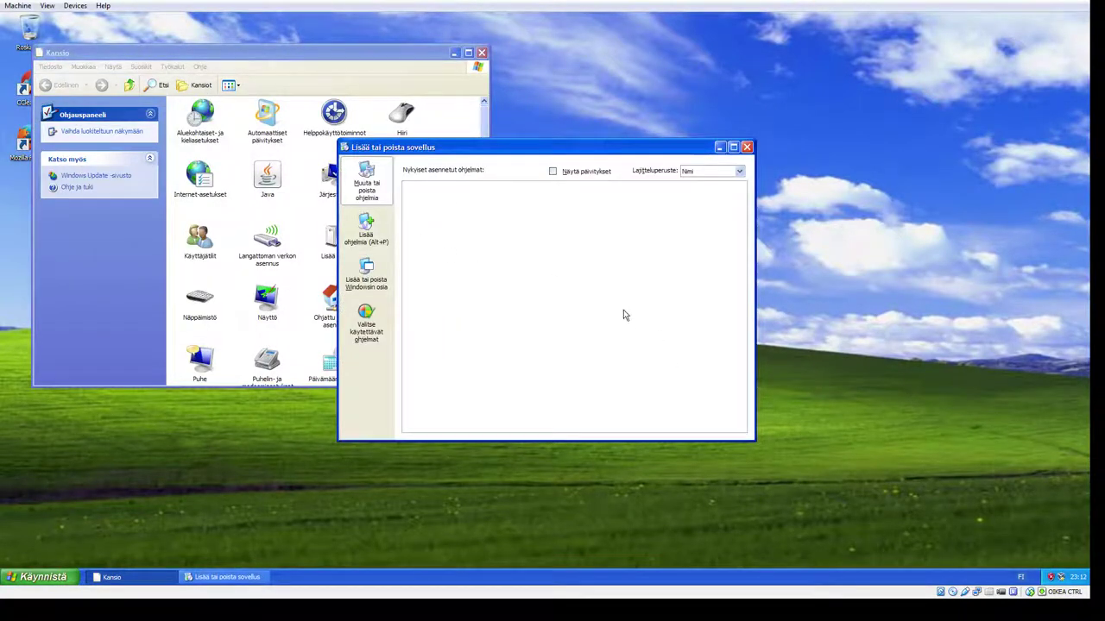
left_click(456, 53)
left_click_drag(516, 153, 444, 147)
Step: Check the program adding and removal views, then open the Windows components wizard and close it without changes
left_click(312, 222)
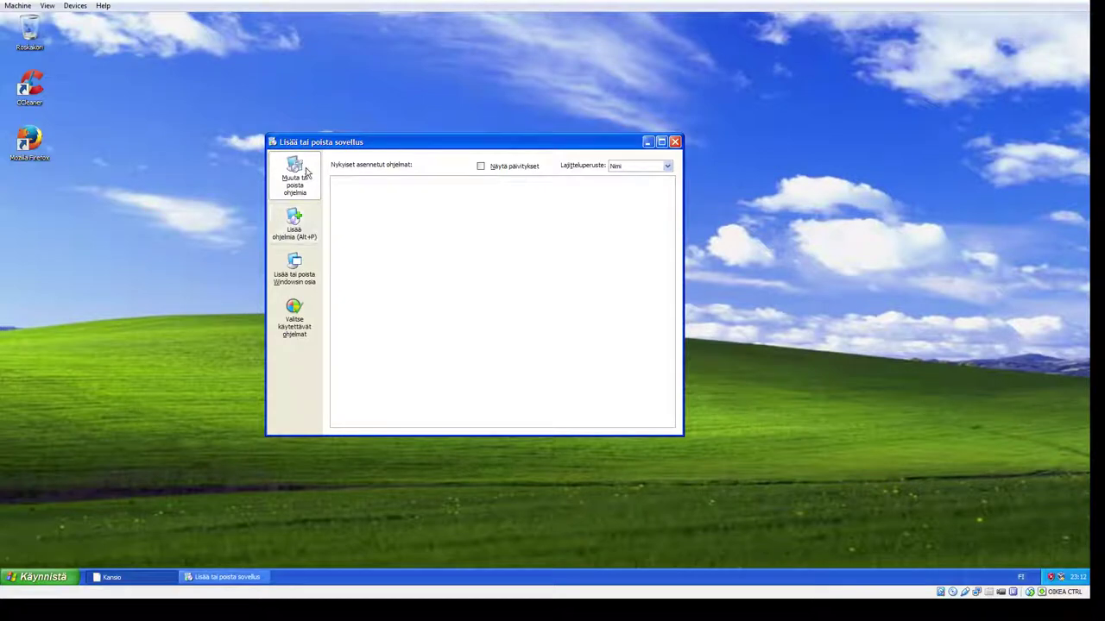
left_click(309, 192)
left_click(308, 278)
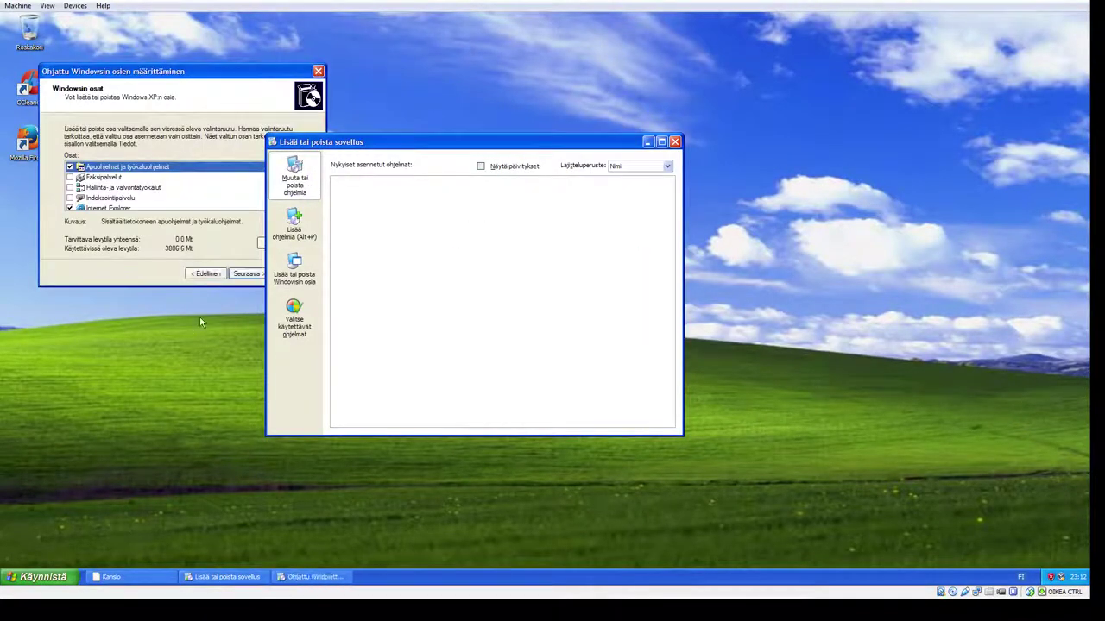
left_click(298, 274)
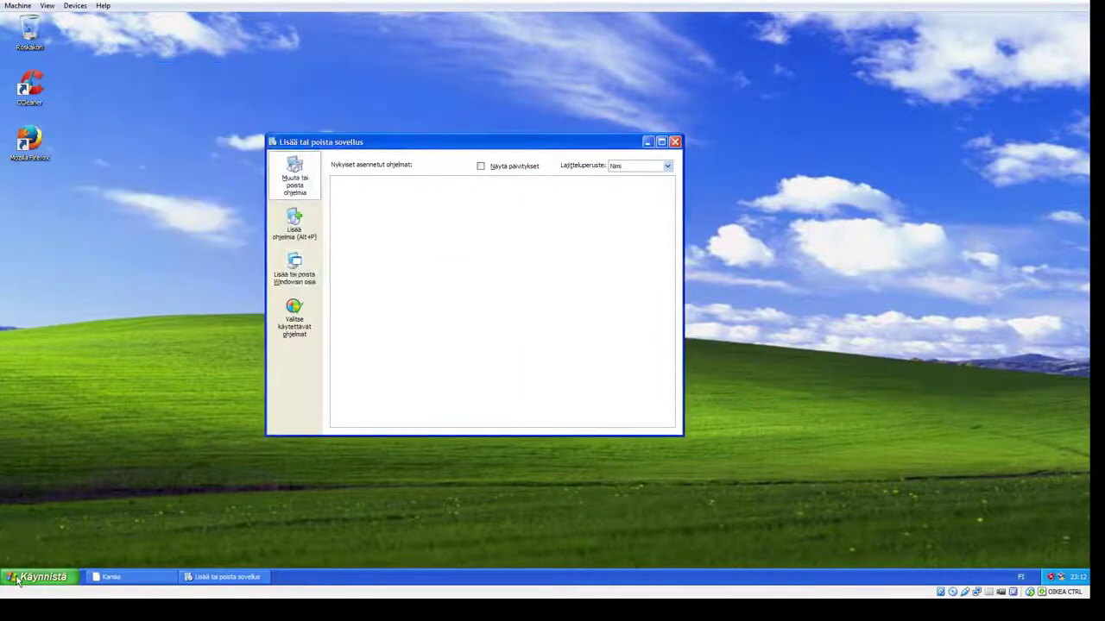
left_click(24, 579)
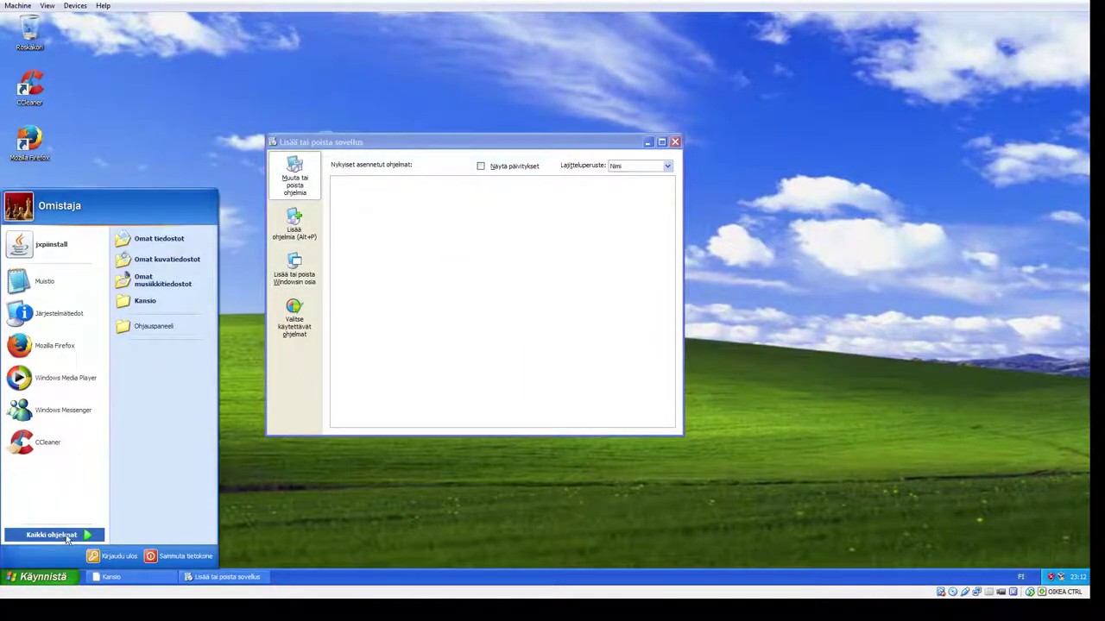
left_click(49, 585)
left_click(48, 583)
left_click(48, 578)
left_click(48, 578)
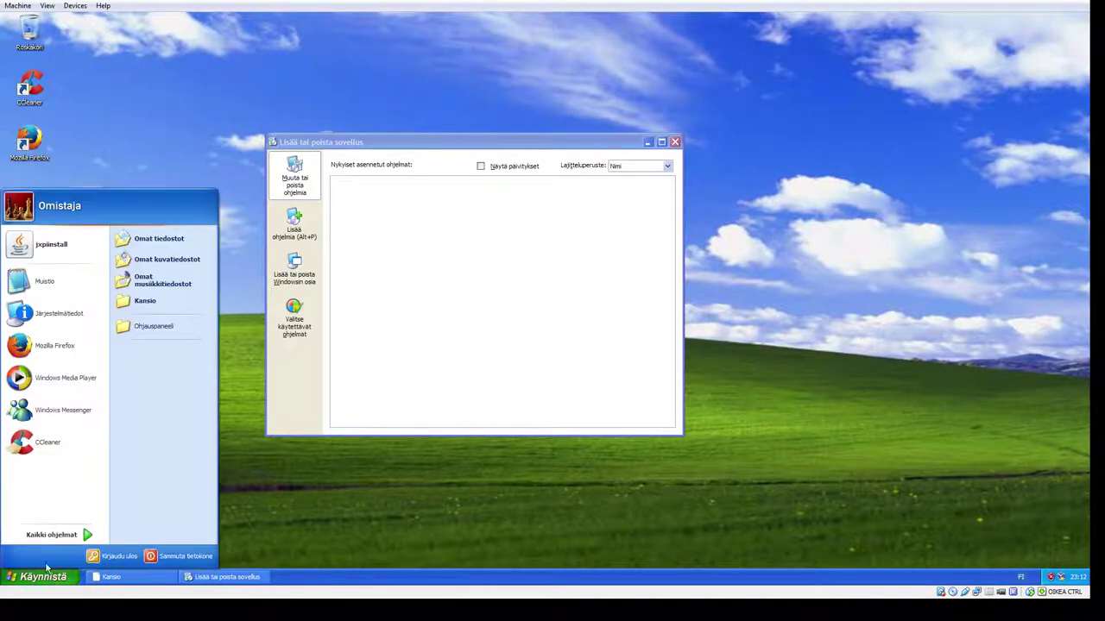
left_click(43, 578)
left_click(43, 578)
left_click(57, 580)
left_click(57, 580)
Step: Open My Documents (Omat tiedostot) and check the Downloads and Lataukset folders
left_click(164, 239)
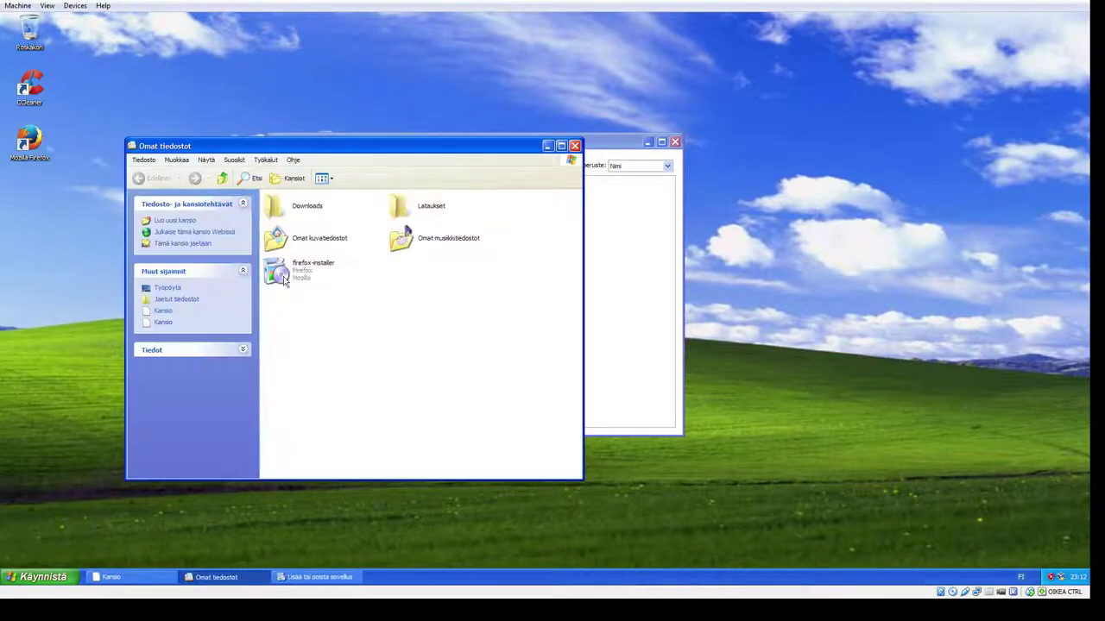
left_click(276, 208)
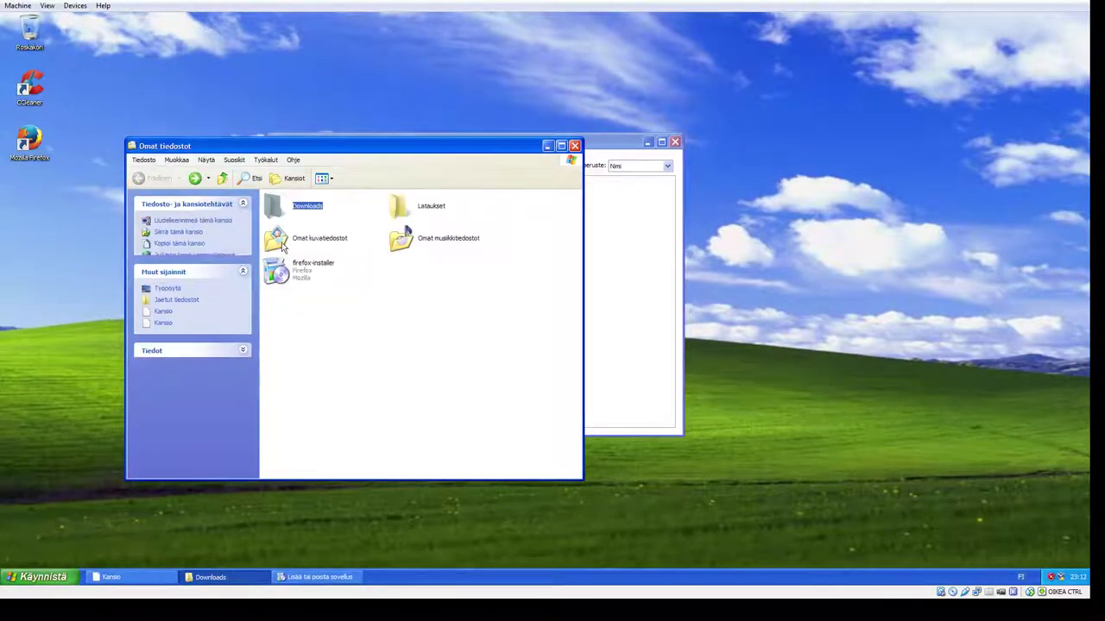
double_click(400, 207)
key("BackSpace")
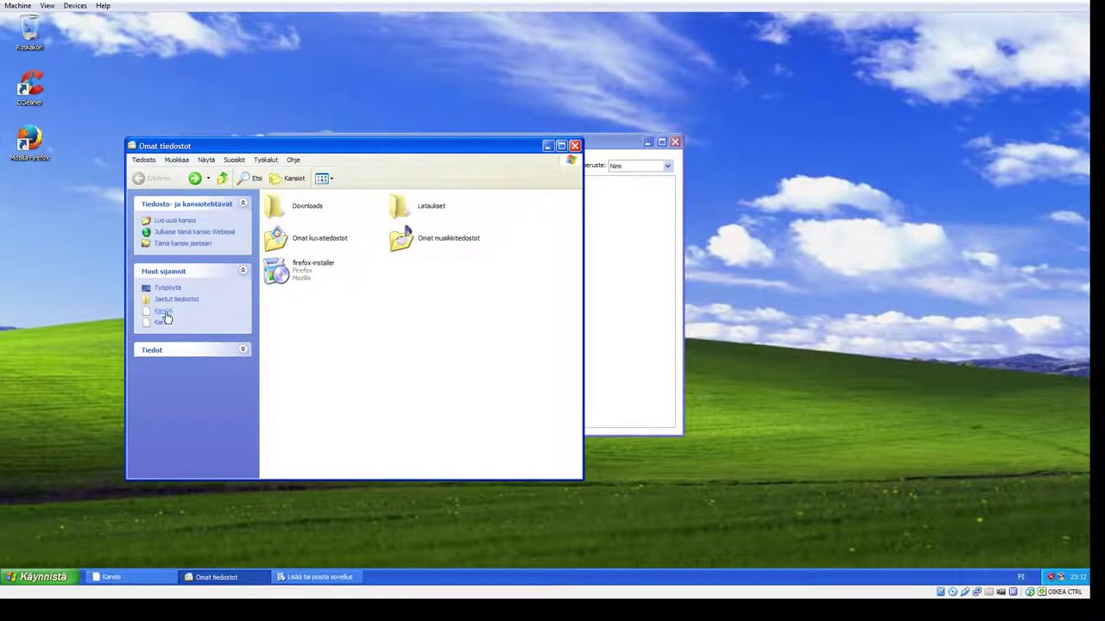
Step: Go to the computer's drive overview, inspect the properties of local disk C: and close them without changes
left_click(164, 314)
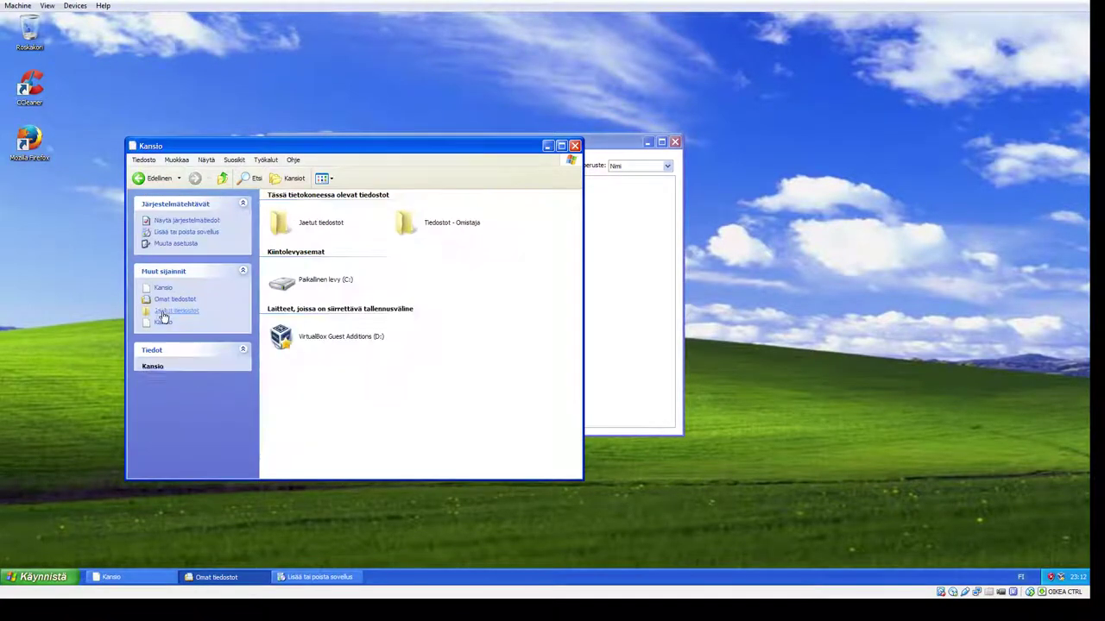
left_click(282, 290)
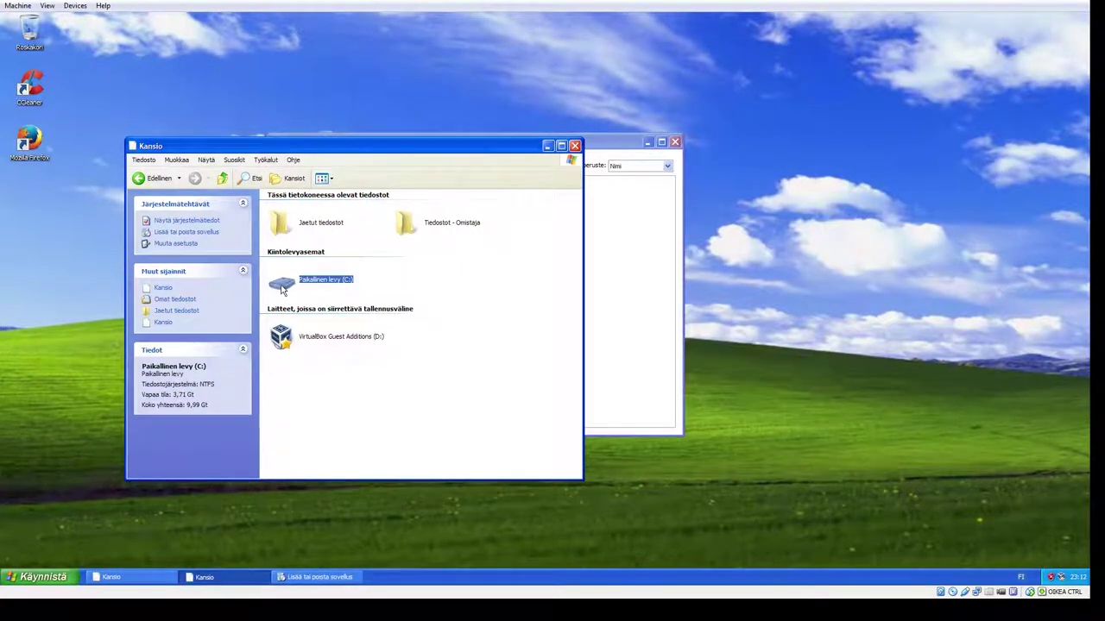
right_click(282, 290)
left_click(309, 400)
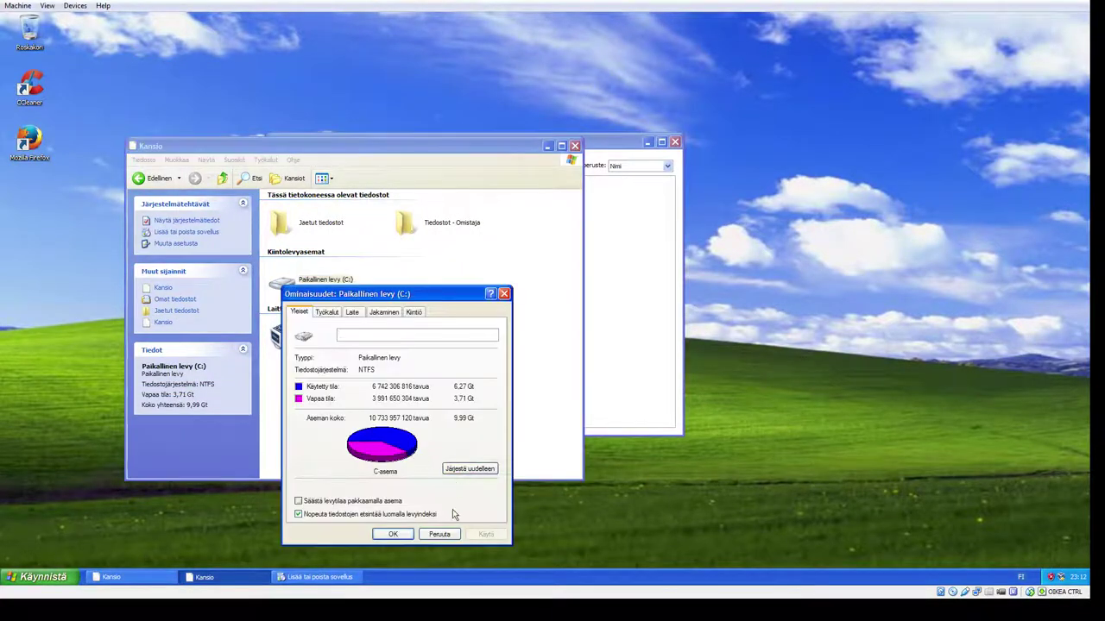
left_click(439, 534)
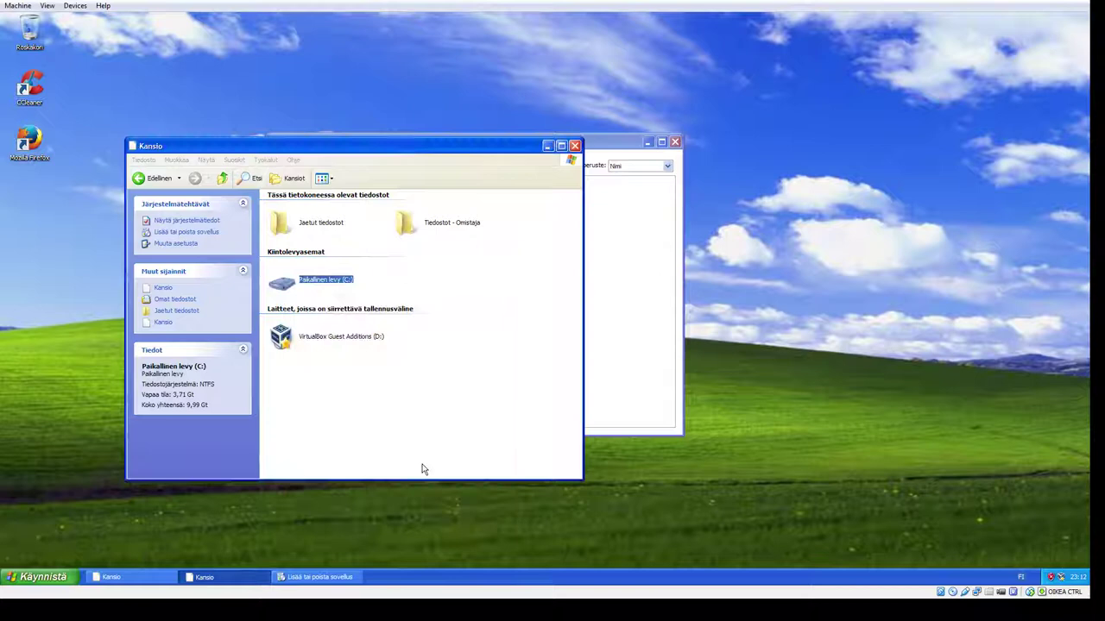
Step: Open the WINDOWS folder on local disk C: and look through its subfolders and files
double_click(281, 290)
double_click(294, 270)
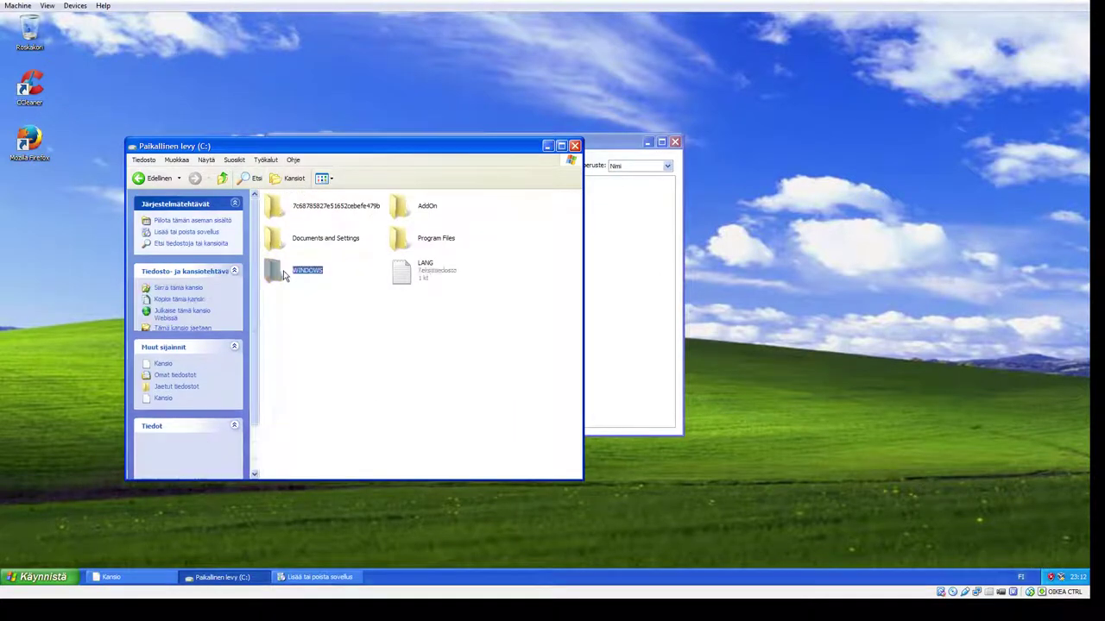
scroll(335, 299, "down", 5)
scroll(335, 299, "down", 5)
scroll(334, 299, "up", 15)
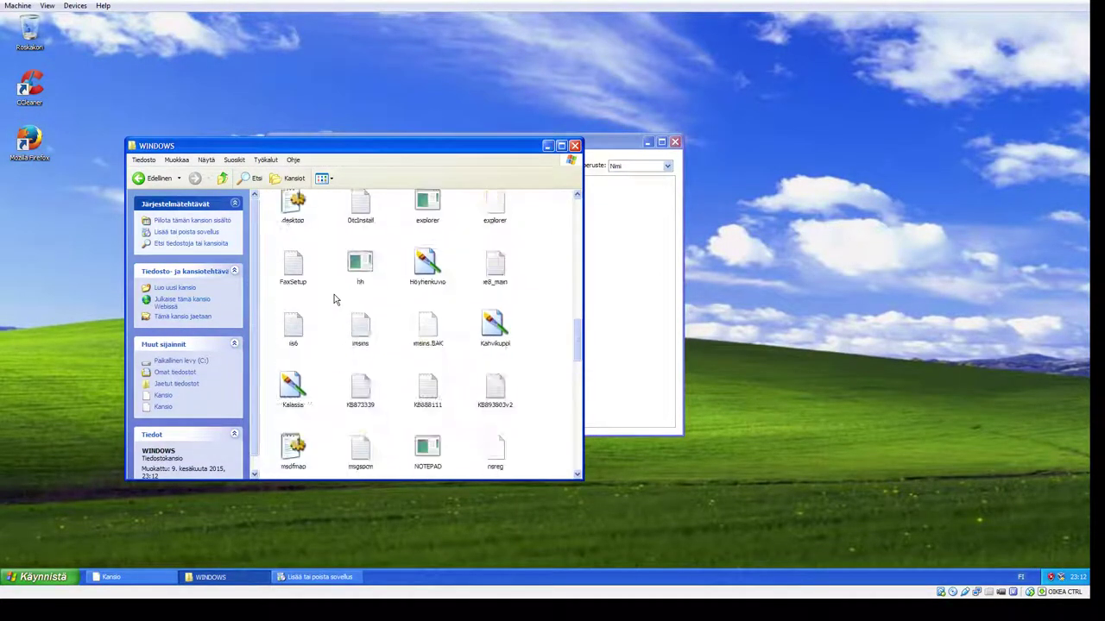
scroll(334, 300, "down", 15)
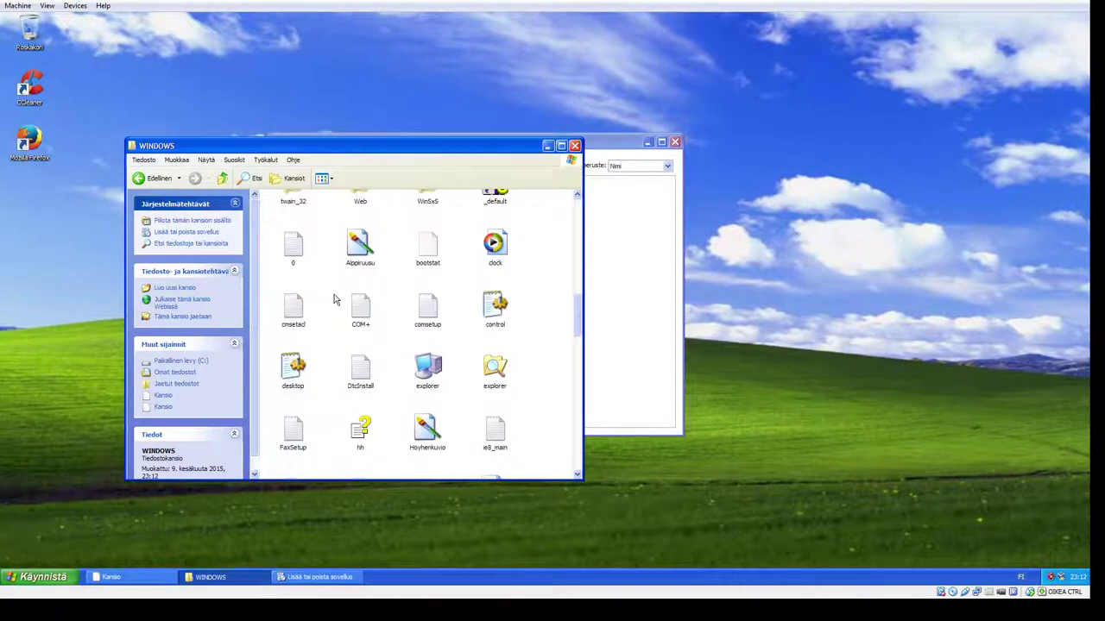
left_click(31, 579)
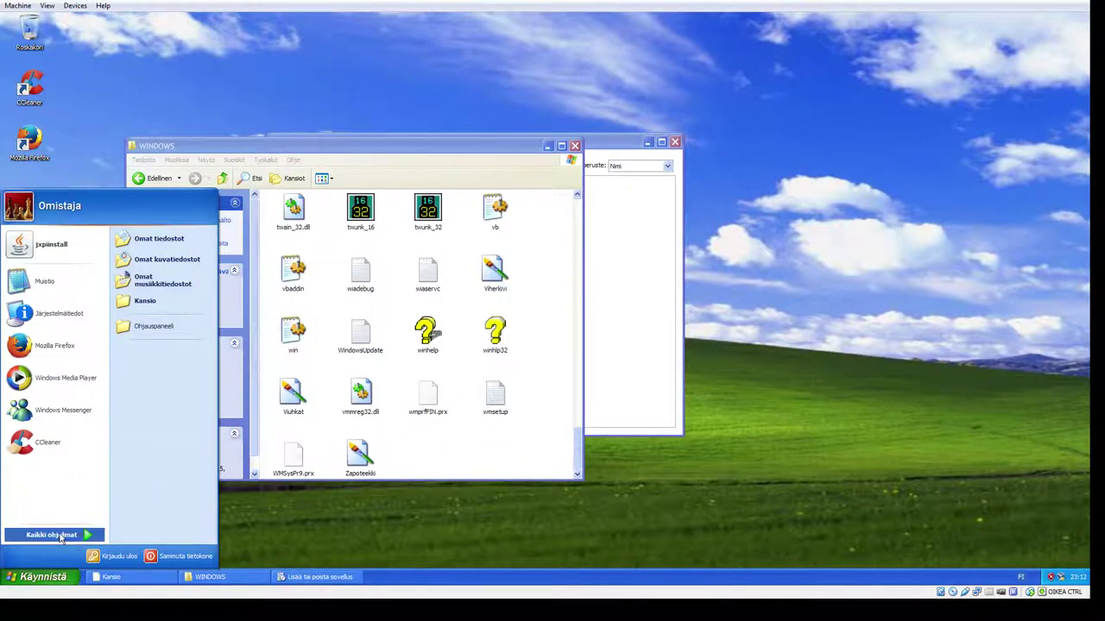
left_click(411, 455)
scroll(411, 456, "up", 10)
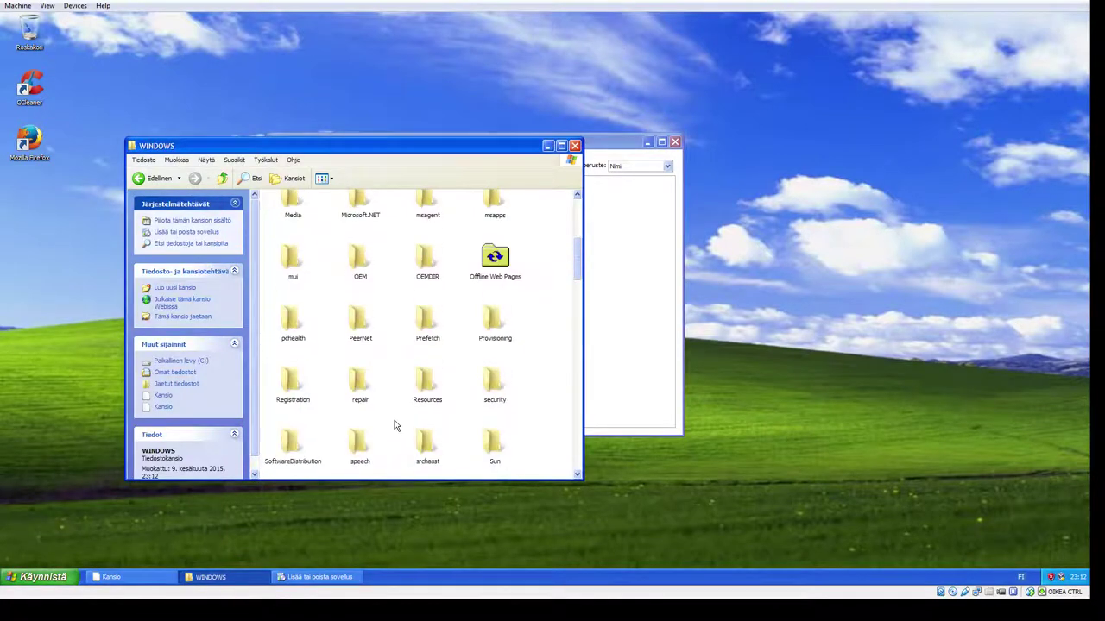
scroll(397, 426, "up", 3)
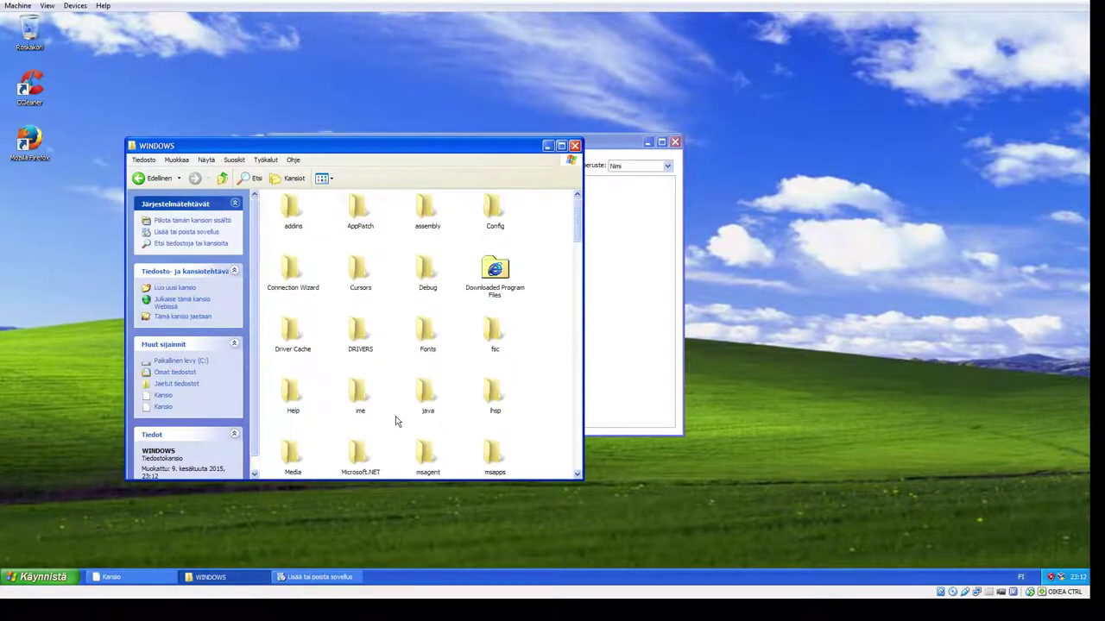
scroll(396, 423, "down", 10)
scroll(395, 421, "down", 15)
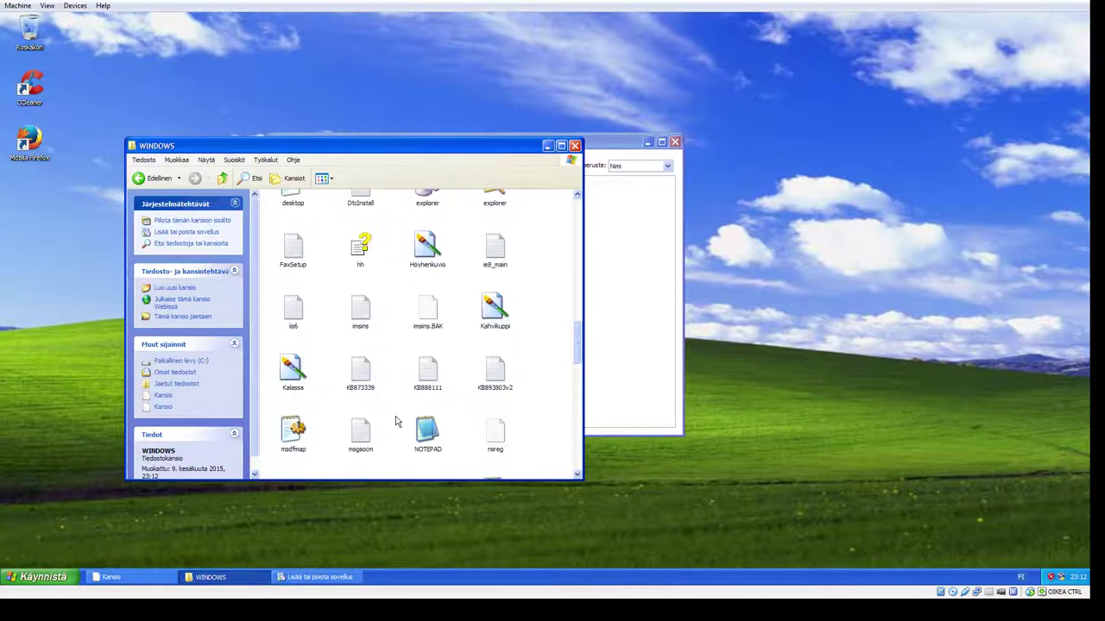
scroll(395, 421, "down", 3)
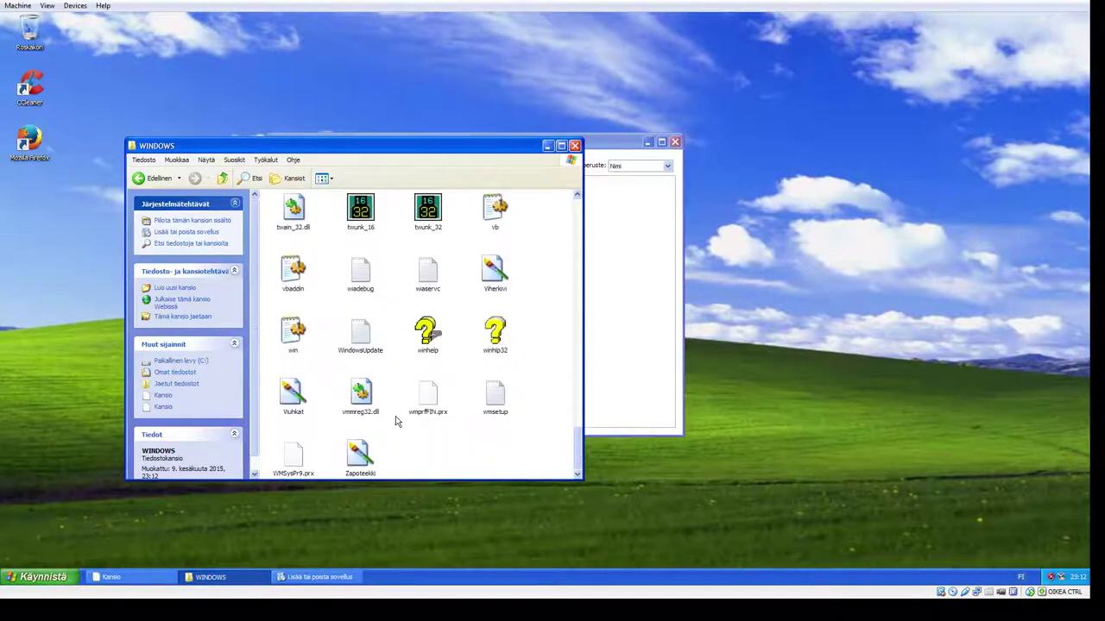
scroll(395, 421, "up", 4)
scroll(395, 422, "down", 4)
scroll(456, 466, "up", 20)
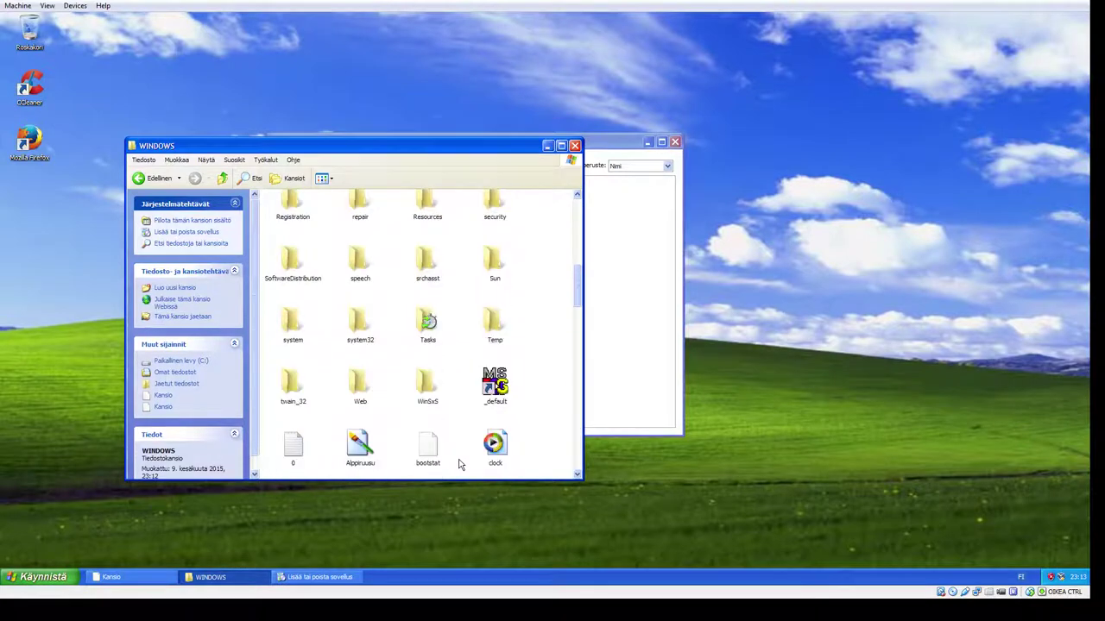
scroll(397, 397, "down", 1)
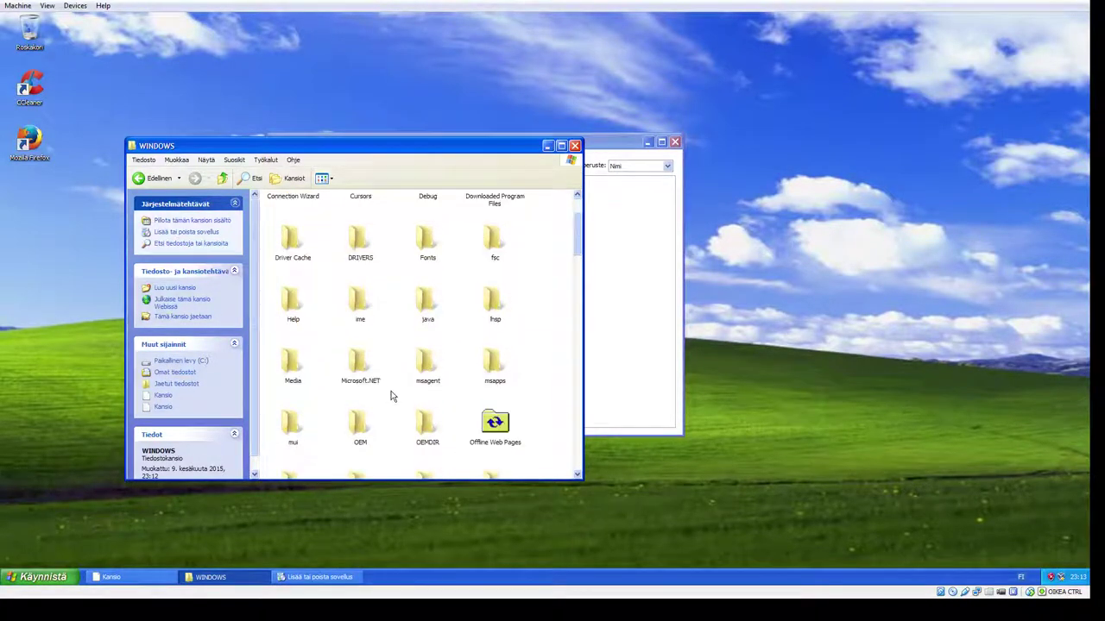
Step: Look inside the DRIVERS folder, return to the WINDOWS folder and browse further through its subfolders
double_click(360, 243)
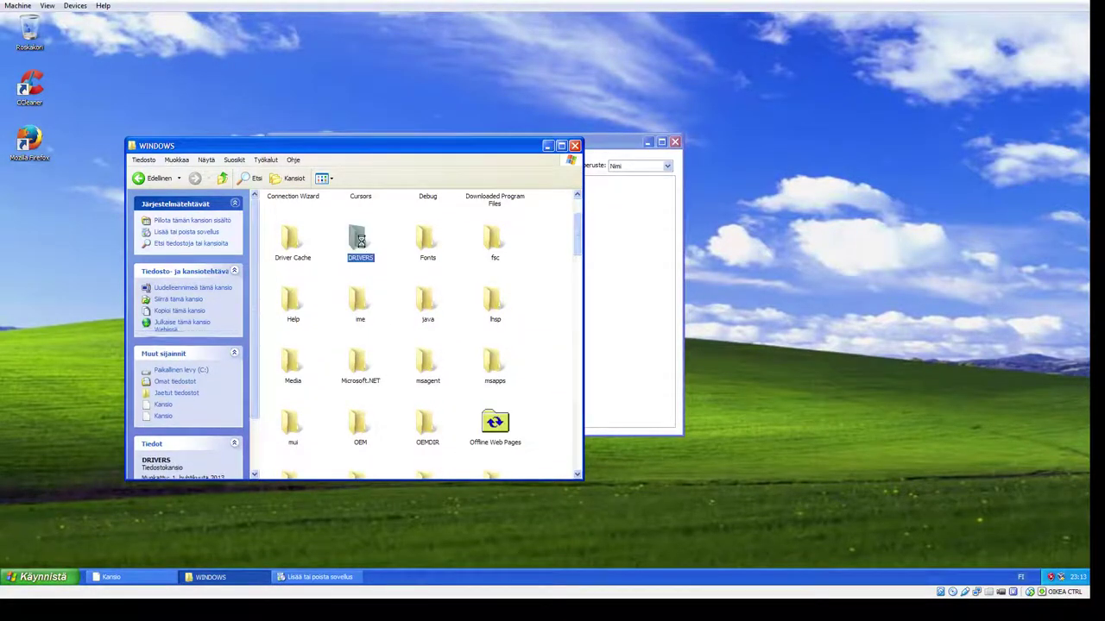
left_click(148, 176)
scroll(465, 349, "down", 5)
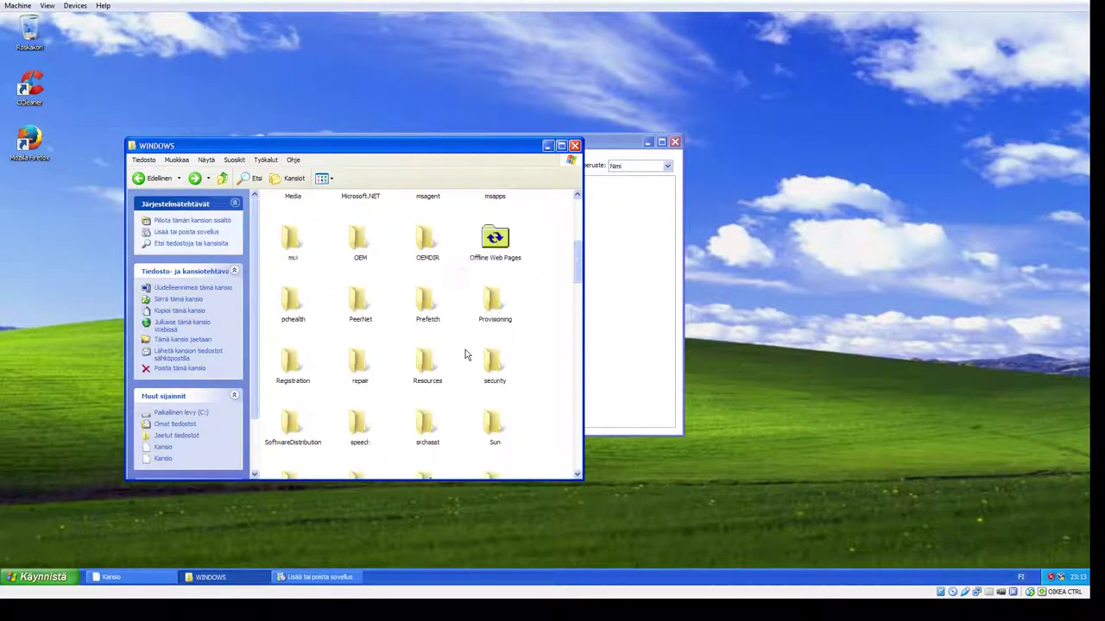
Step: Check the contents of the system folder inside WINDOWS and return to the WINDOWS folder
scroll(466, 354, "down", 1)
scroll(465, 354, "down", 1)
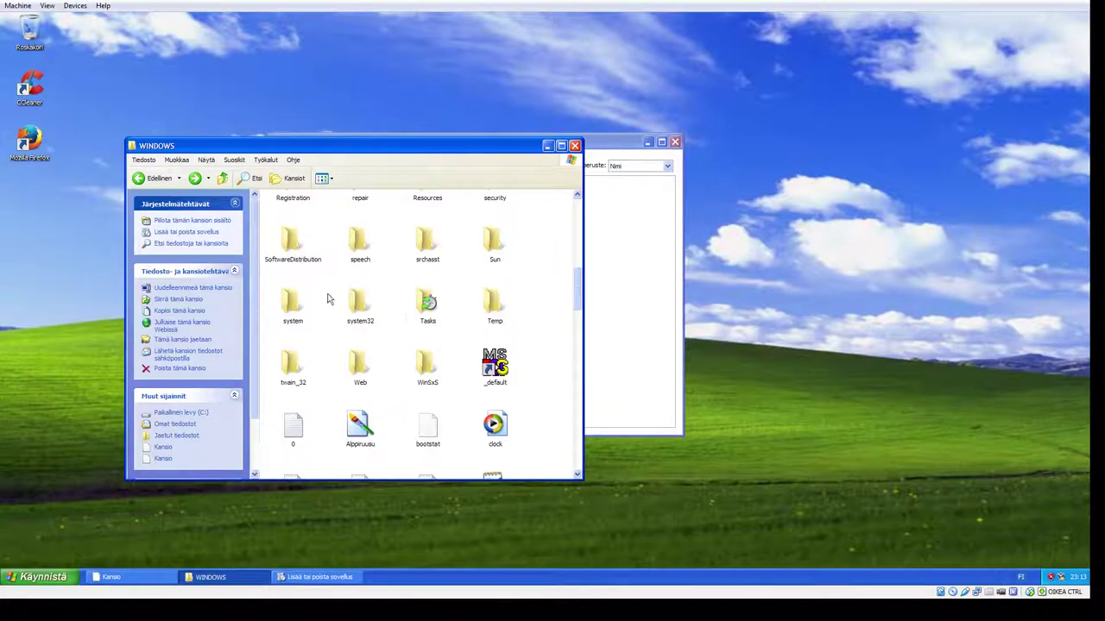
left_click(290, 300)
double_click(290, 301)
left_click(151, 178)
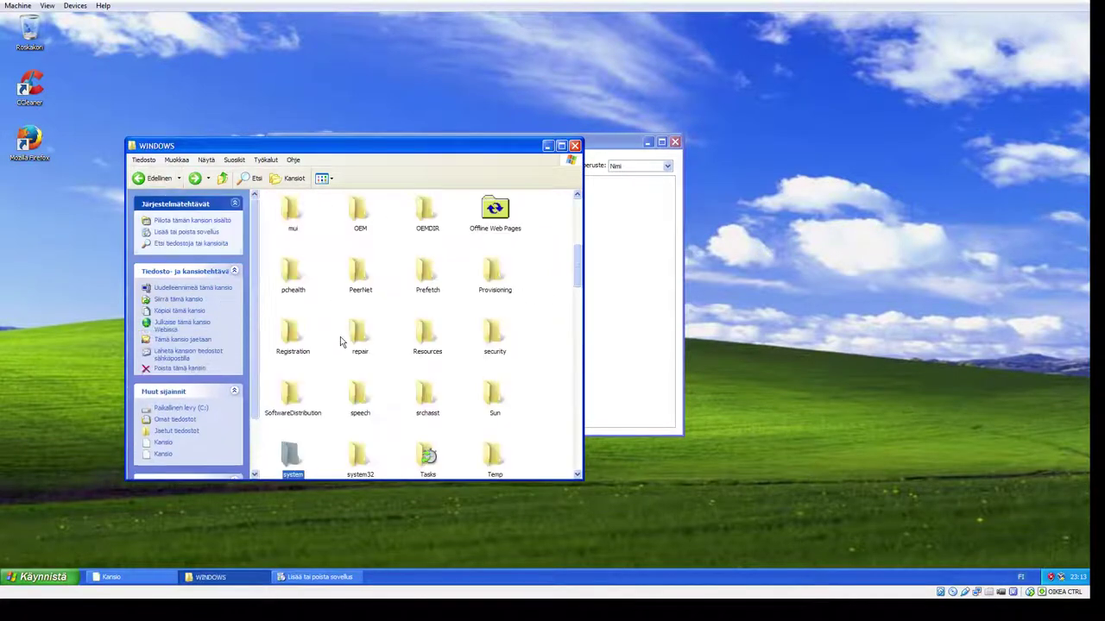
Step: Open the system32 folder and run the calc program from it
double_click(359, 450)
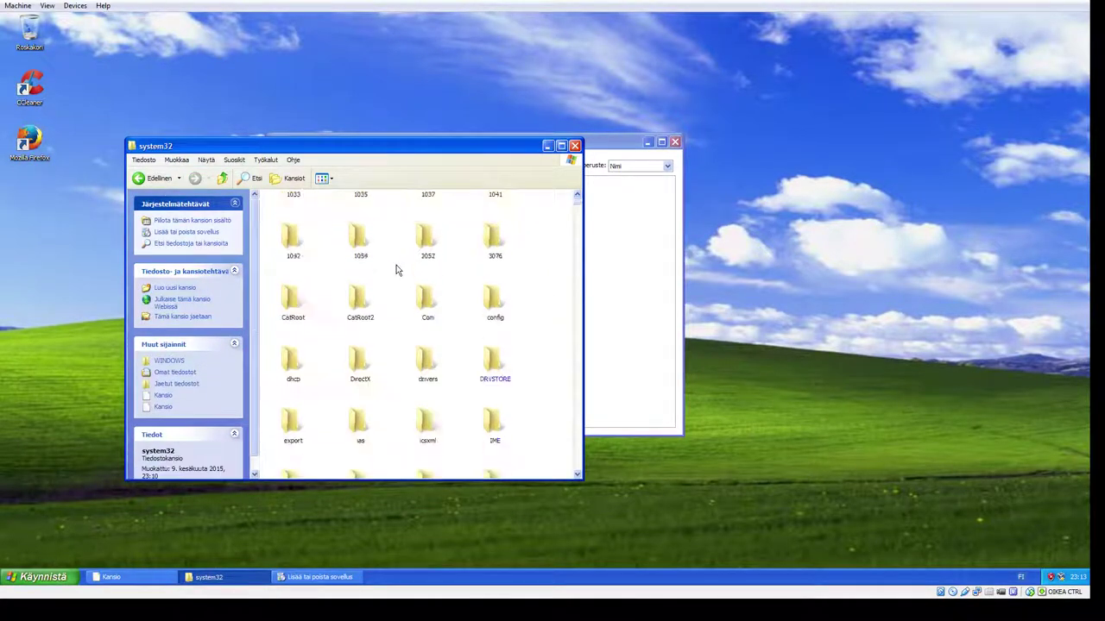
scroll(395, 269, "down", 5)
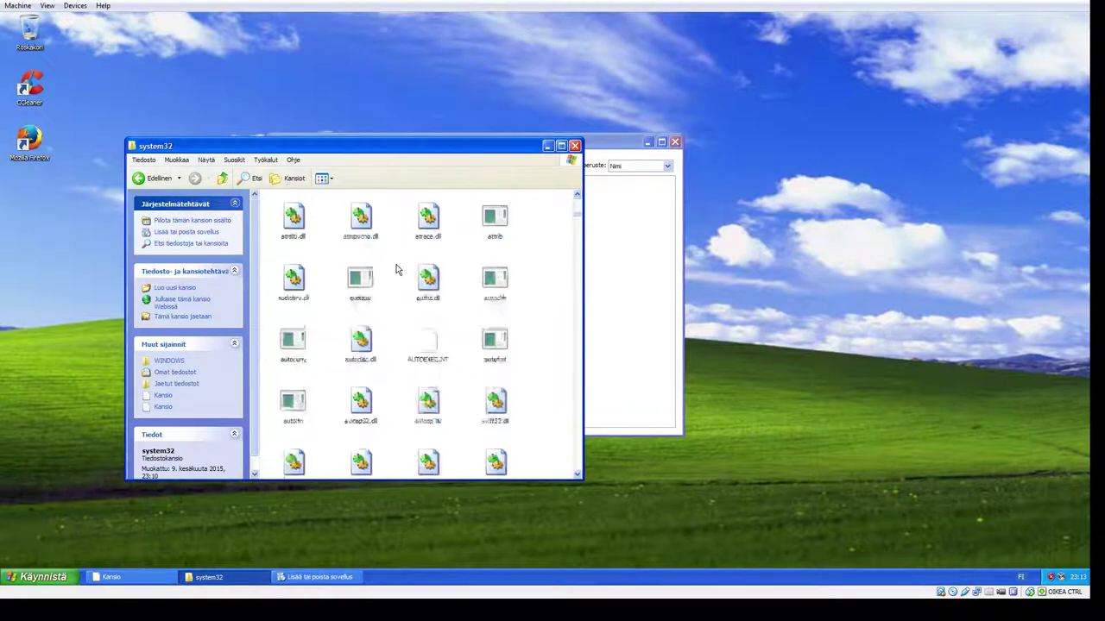
scroll(393, 267, "down", 5)
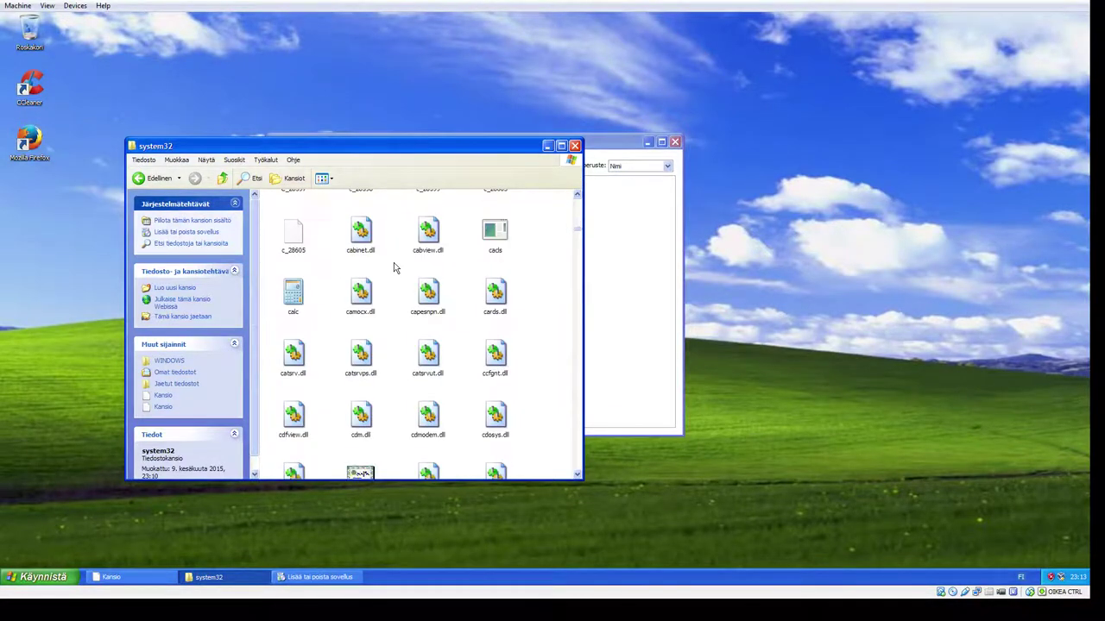
double_click(293, 293)
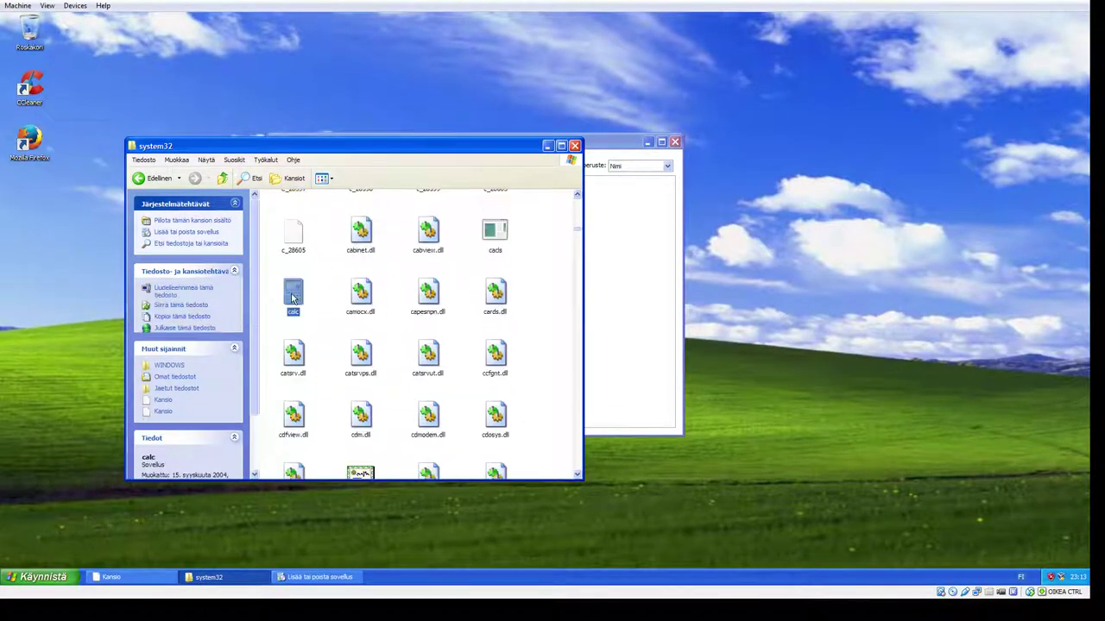
Step: Run cmd from the system32 folder and close its command window
scroll(388, 272, "down", 5)
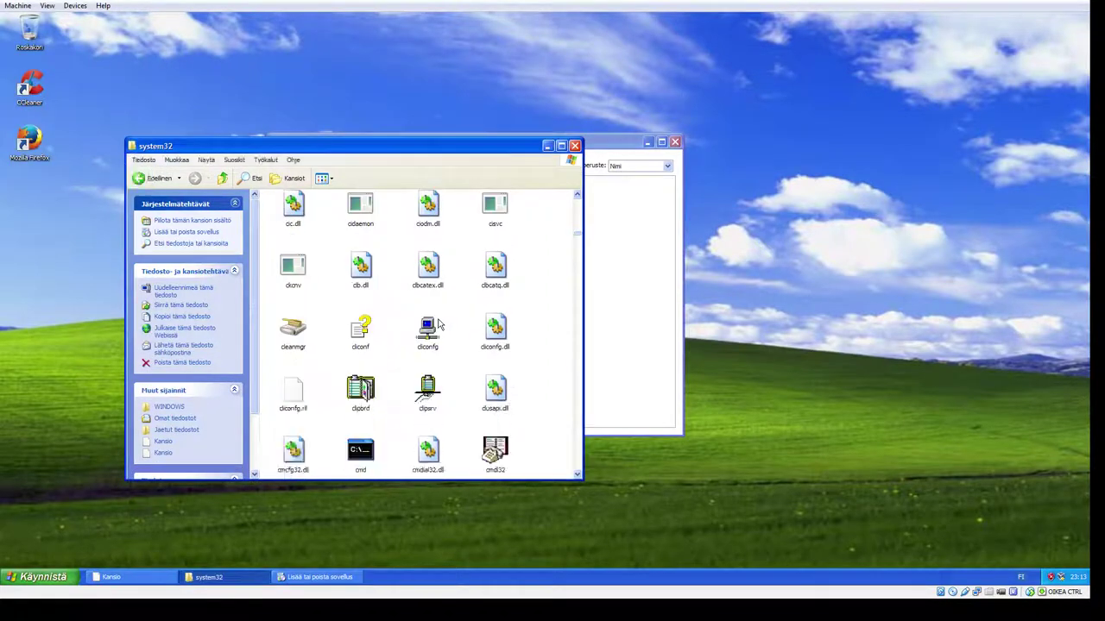
scroll(437, 326, "down", 3)
double_click(360, 268)
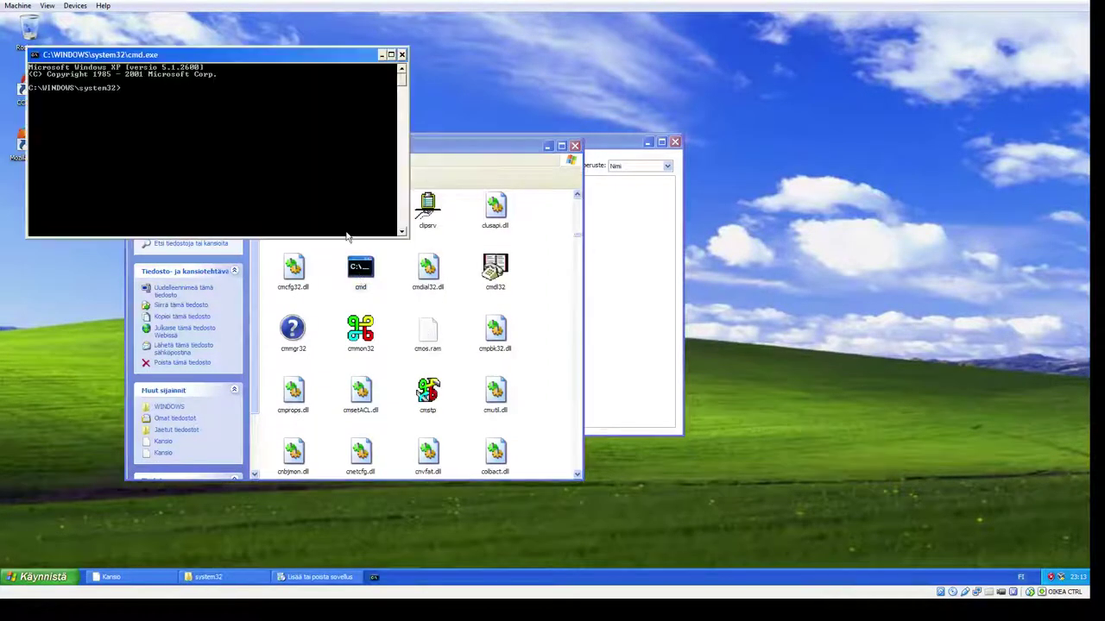
left_click(402, 56)
Step: Look through the system32 files in alphabetical order, from those starting with C to those starting with H
scroll(421, 380, "down", 10)
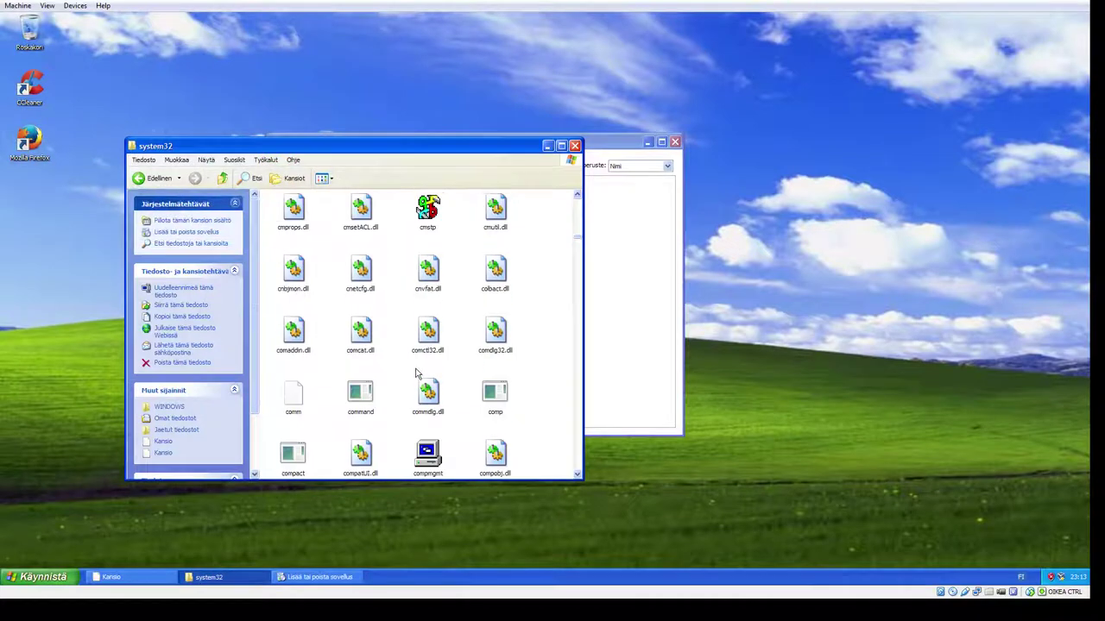
scroll(422, 380, "down", 10)
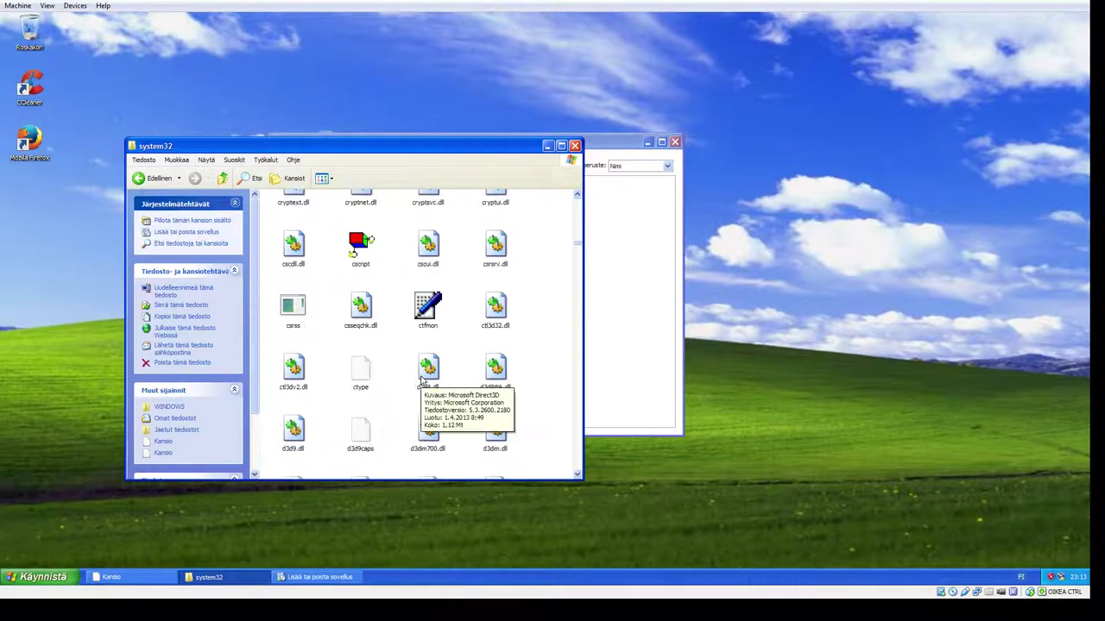
scroll(421, 380, "down", 5)
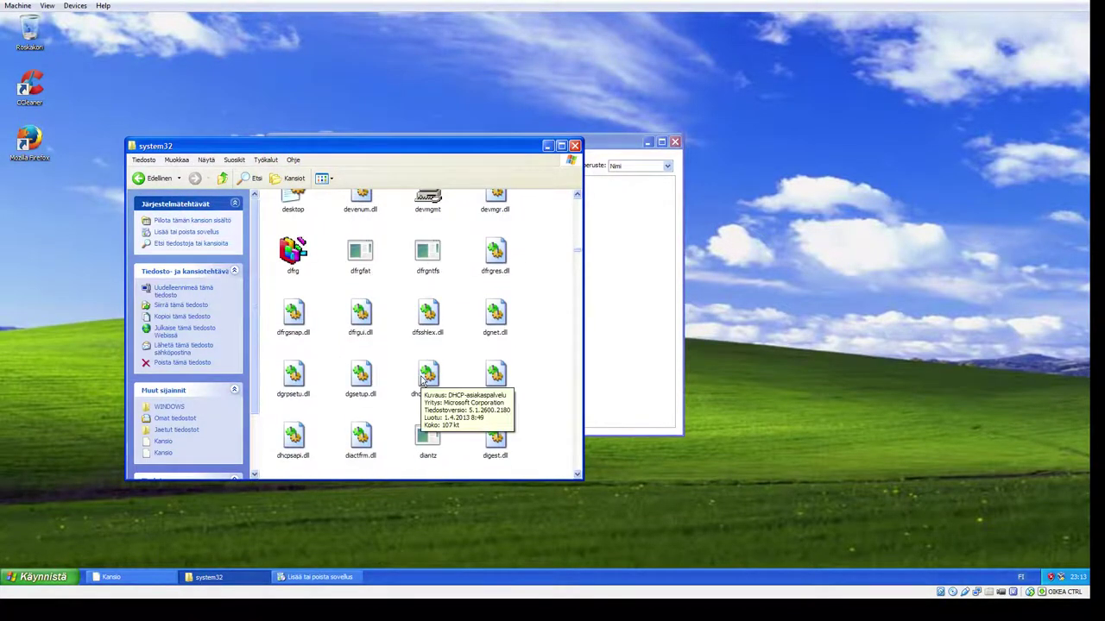
scroll(422, 380, "down", 10)
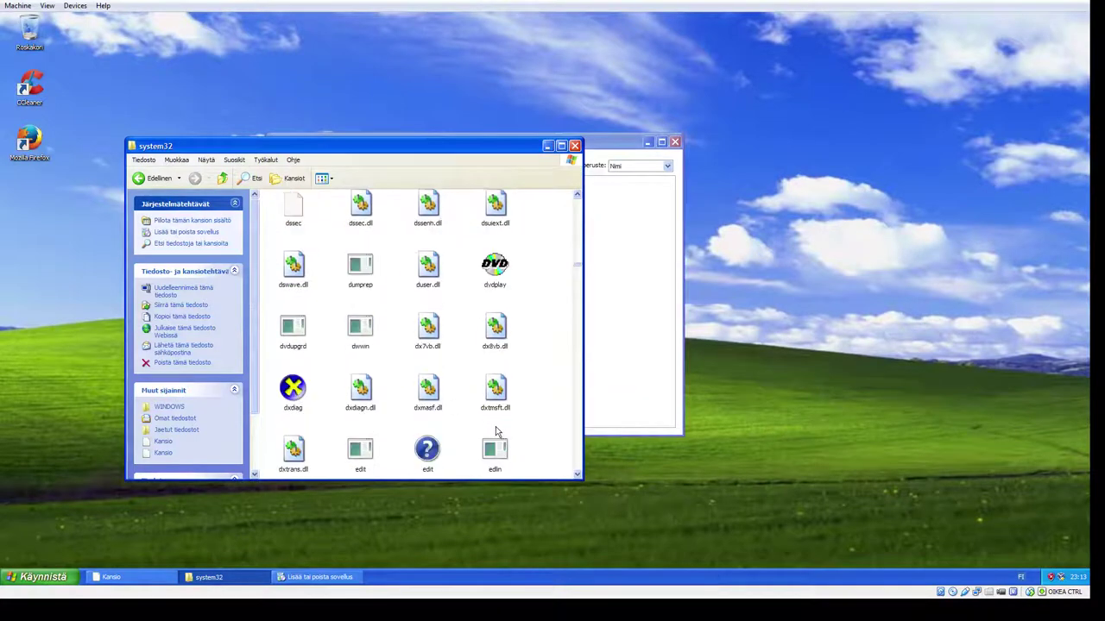
scroll(534, 439, "down", 2)
scroll(533, 439, "up", 3)
scroll(533, 439, "down", 2)
scroll(533, 438, "down", 15)
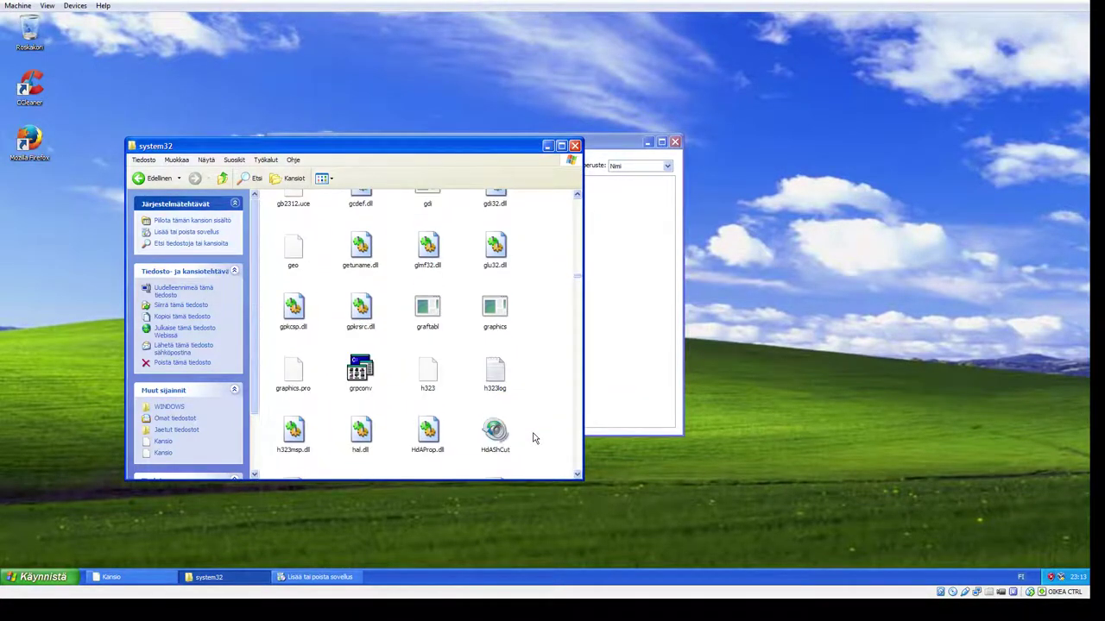
scroll(534, 439, "down", 3)
Step: Look back through the system32 files as far as the dfrg file and briefly check the Start menu
left_click(60, 581)
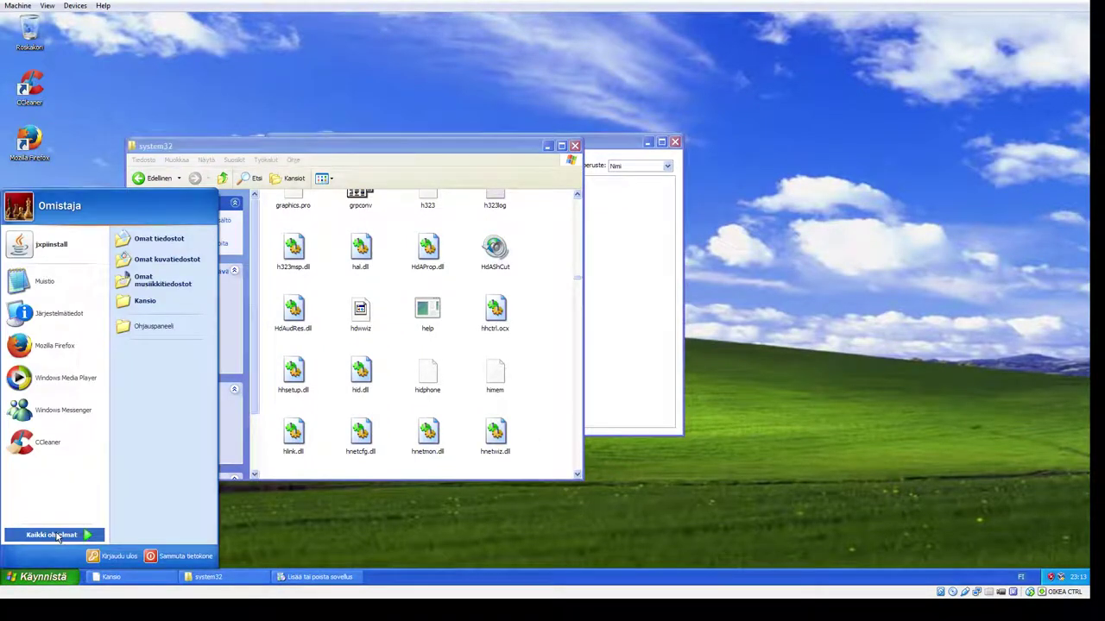
left_click(558, 390)
scroll(558, 390, "up", 8)
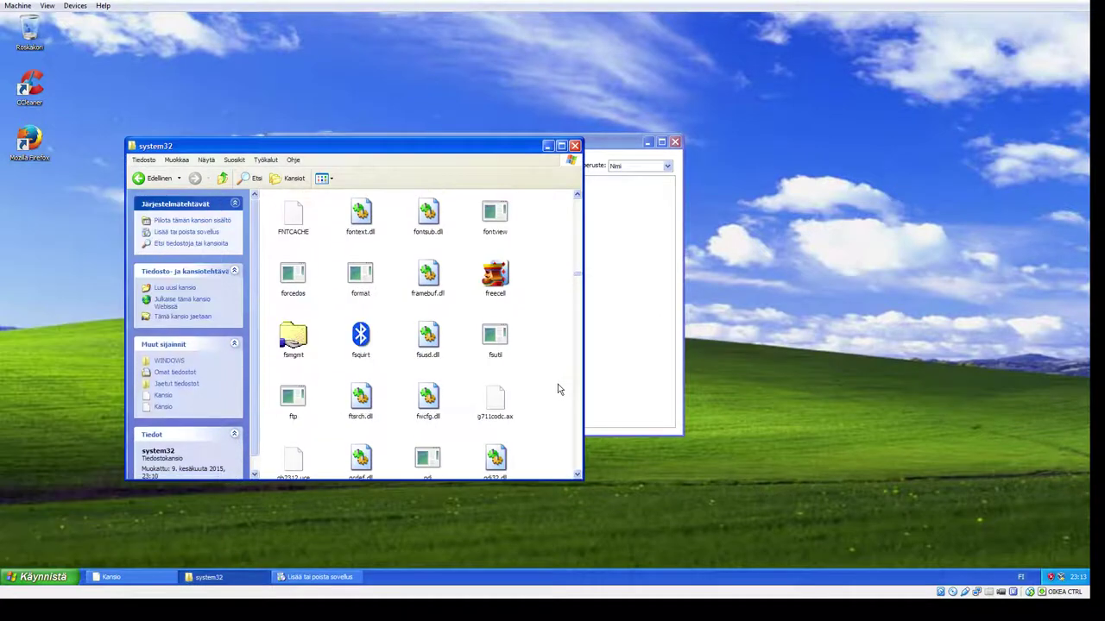
scroll(559, 390, "up", 20)
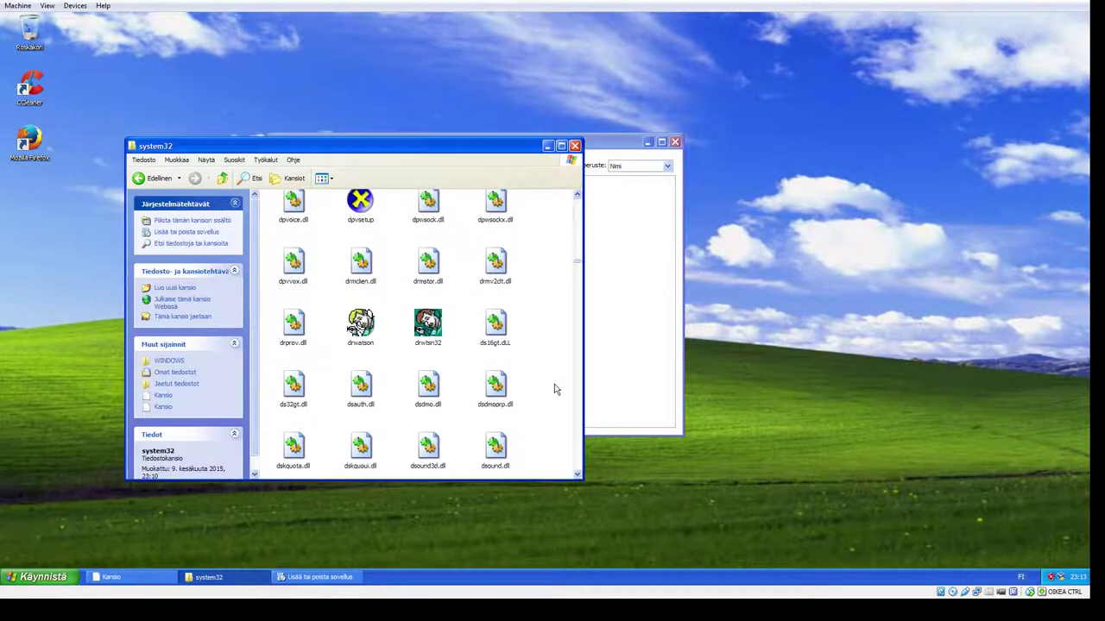
scroll(555, 389, "up", 20)
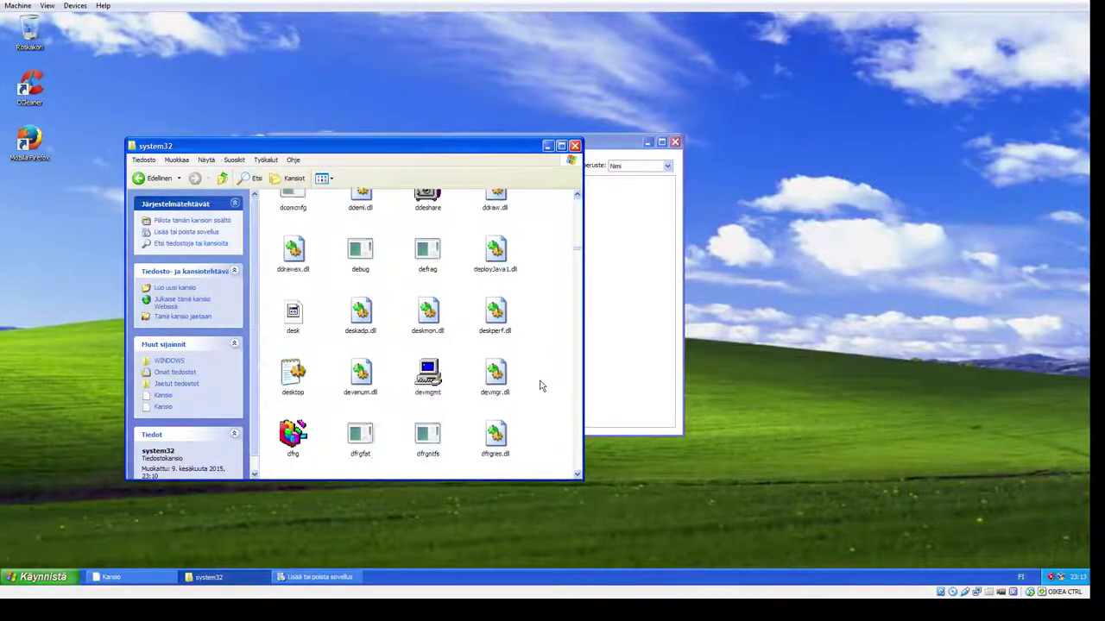
scroll(541, 386, "down", 3)
left_click_drag(293, 251, 95, 537)
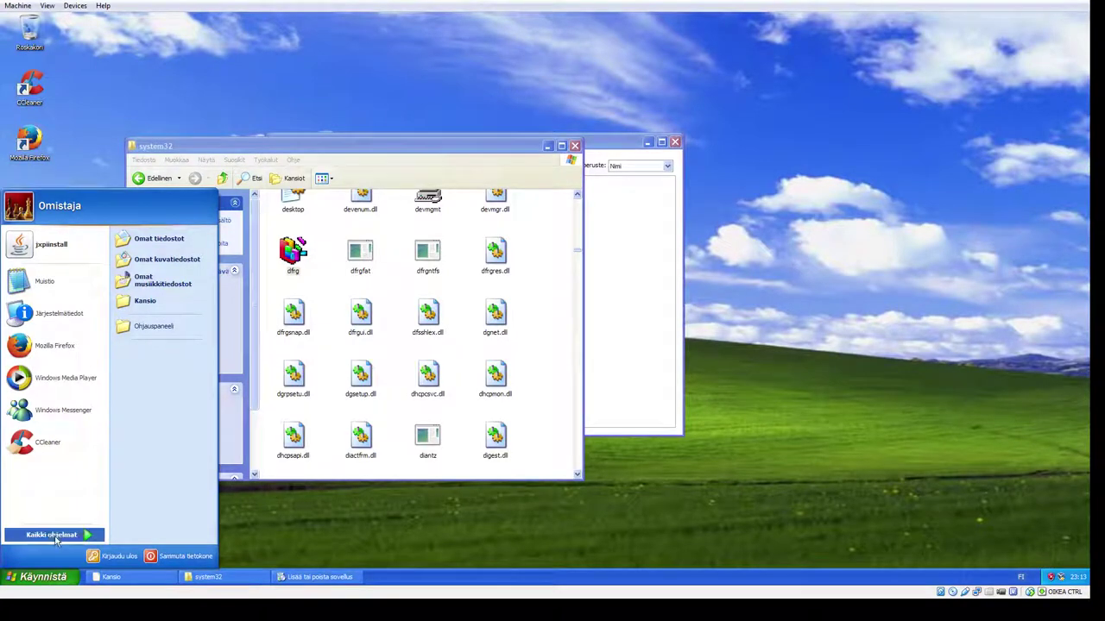
left_click(504, 385)
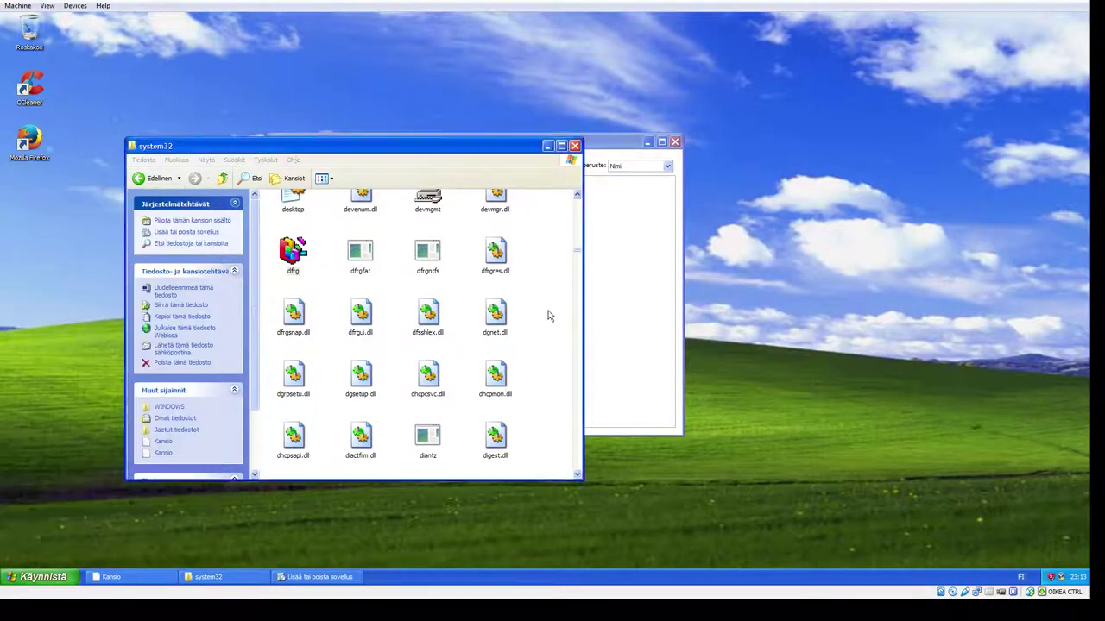
Step: Look over the earlier files of the system32 folder and close the folder window
scroll(557, 314, "up", 5)
scroll(557, 314, "up", 10)
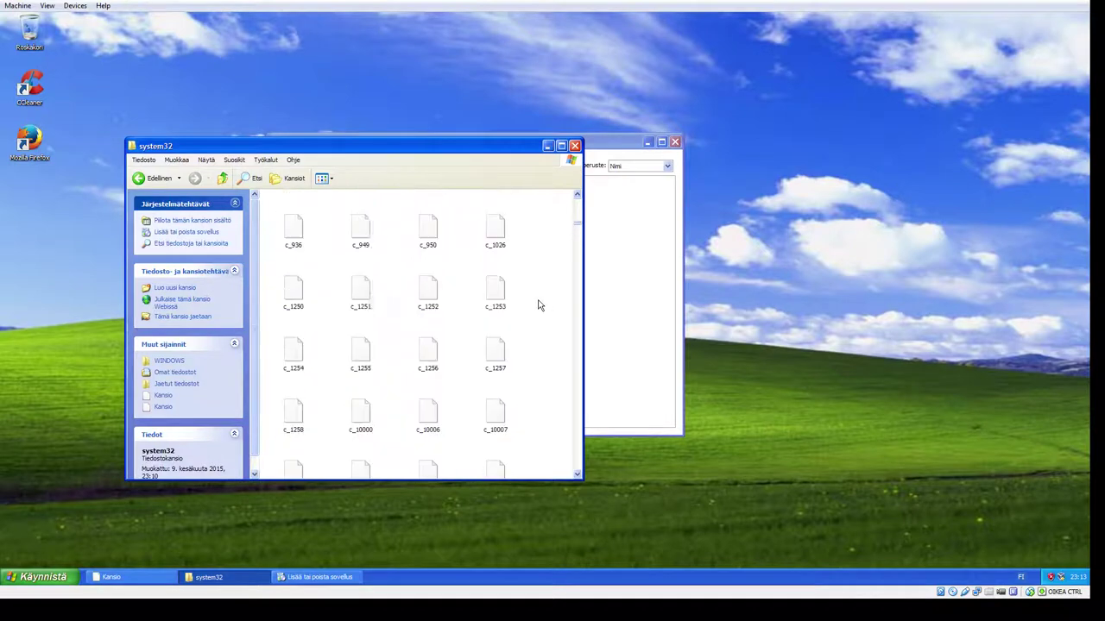
scroll(518, 284, "up", 5)
left_click(574, 145)
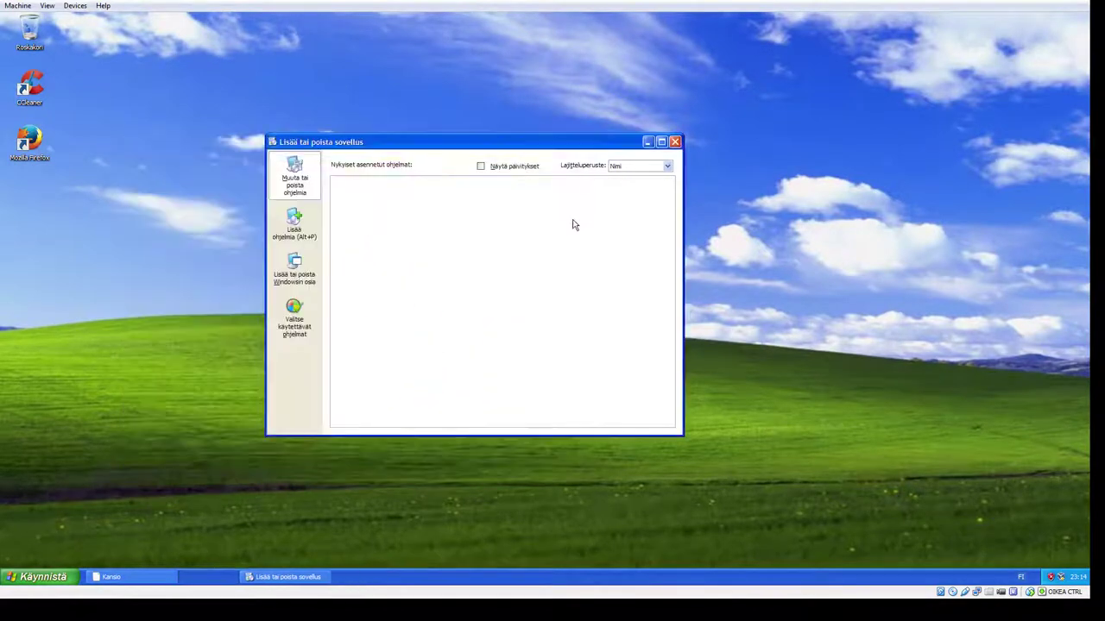
Step: Sort the installed programs by size (Koko) and close the Add or Remove Programs window
left_click(667, 165)
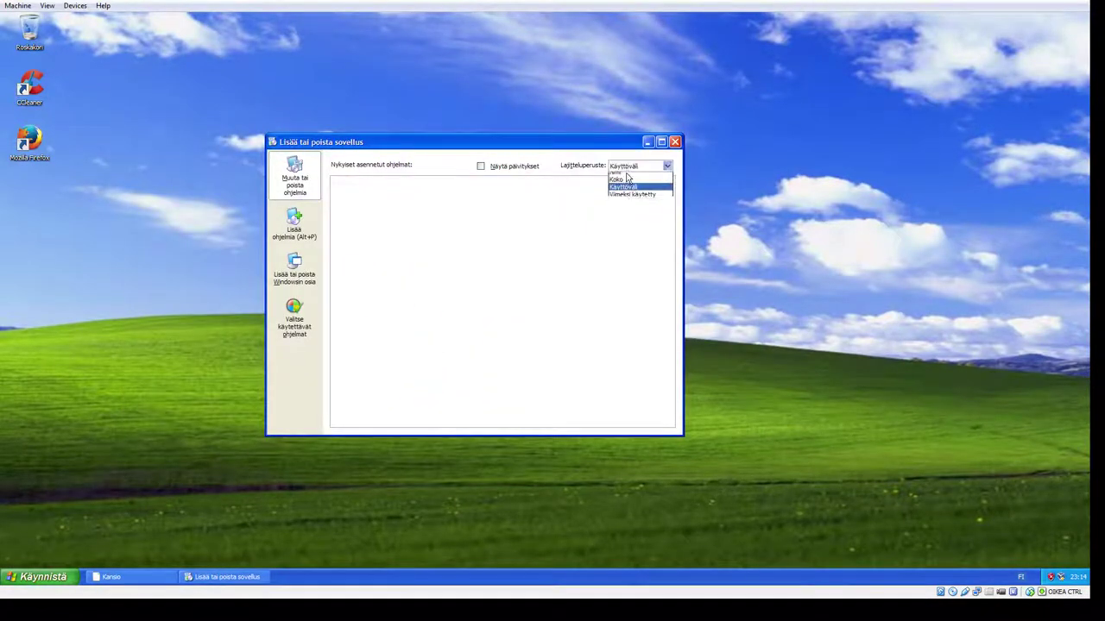
left_click(634, 178)
left_click(674, 141)
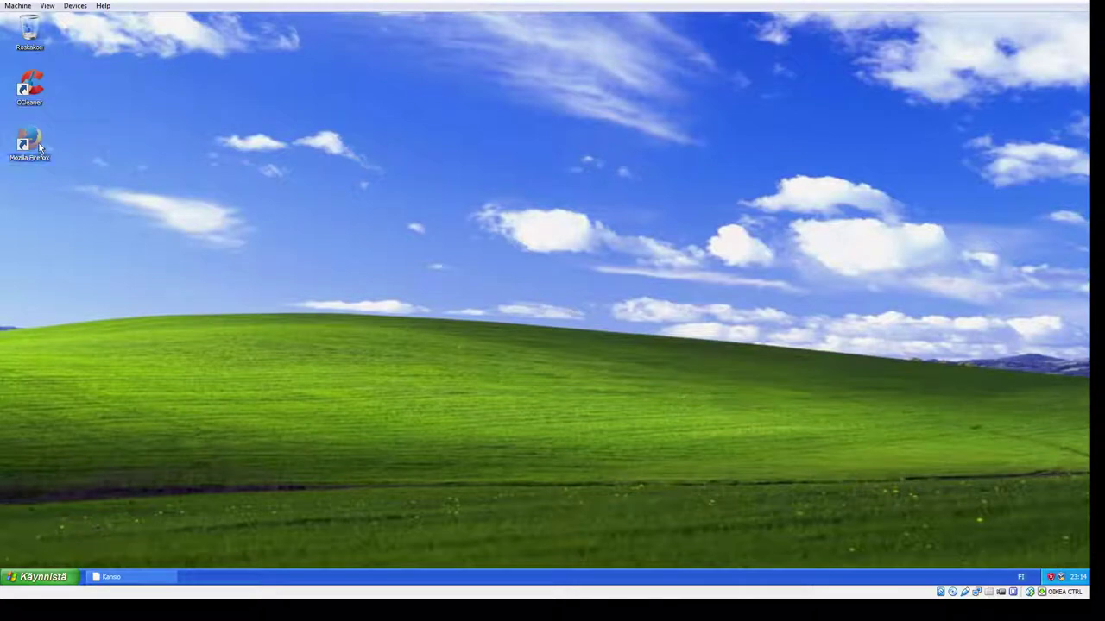
Step: Open the Recycle Bin (Roskakori) and check its contents
double_click(30, 50)
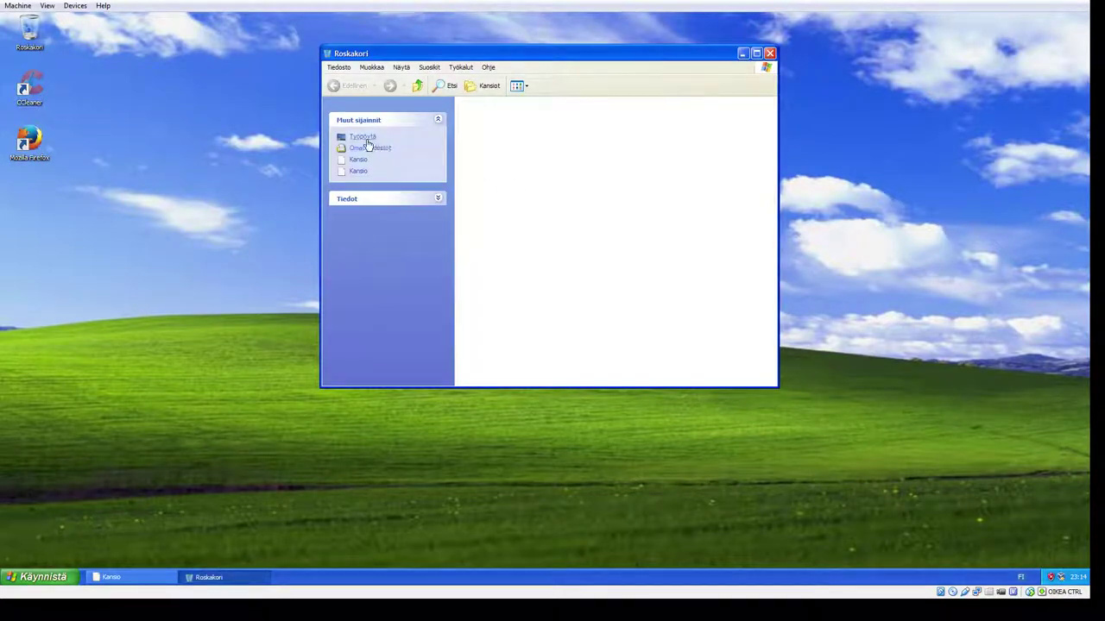
Step: Open the Työpöytä folder from Roskakori, check its Mozilla Firefox shortcut, and close the window
left_click(366, 138)
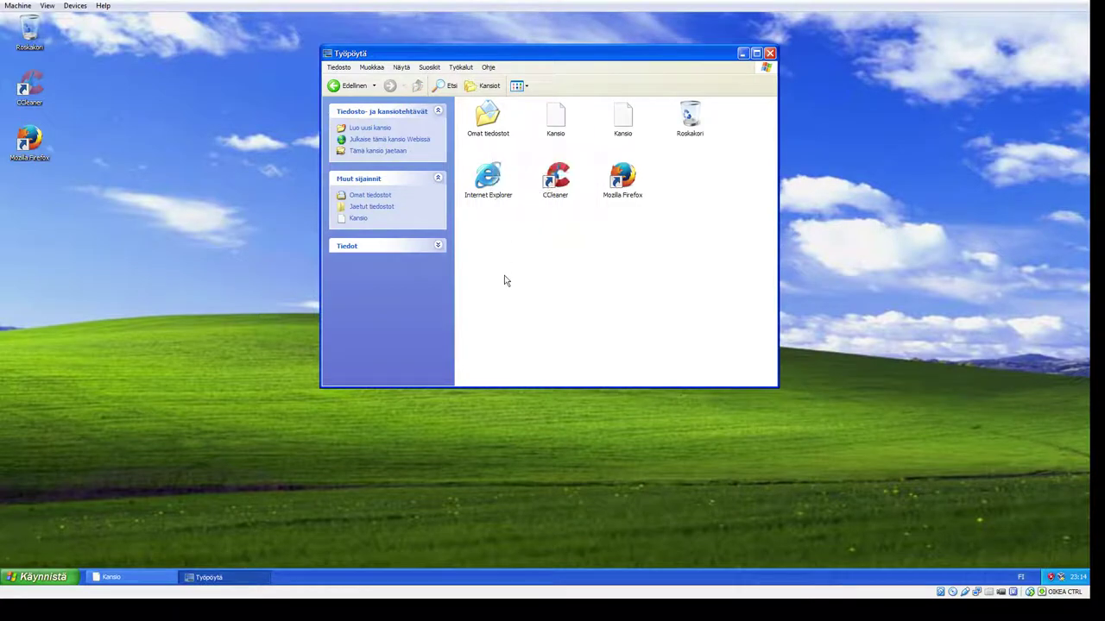
left_click(623, 197)
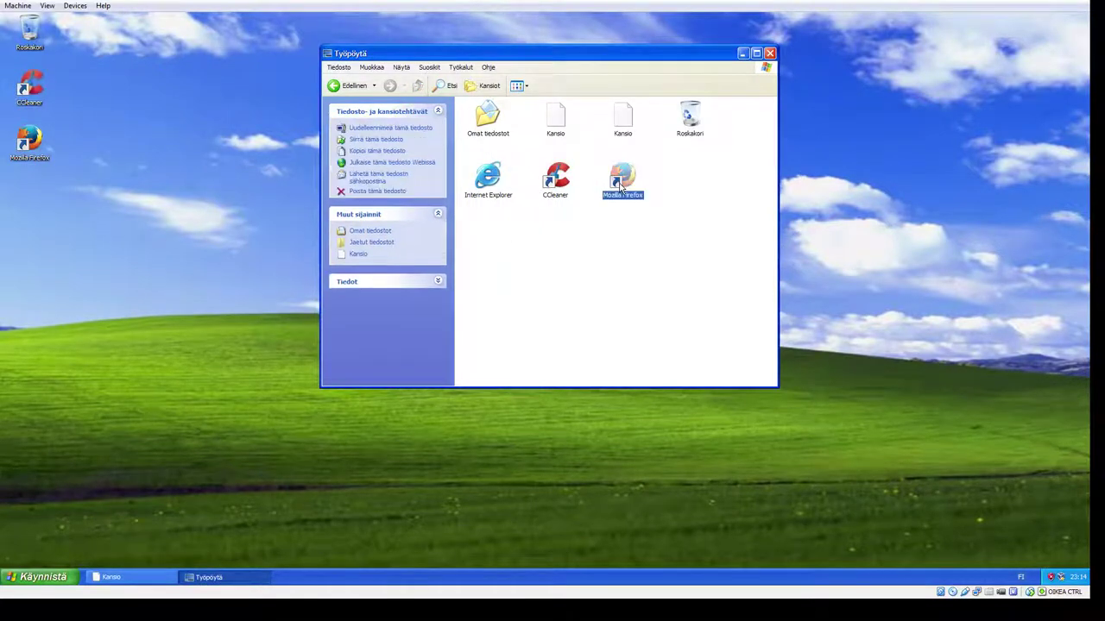
left_click(601, 242)
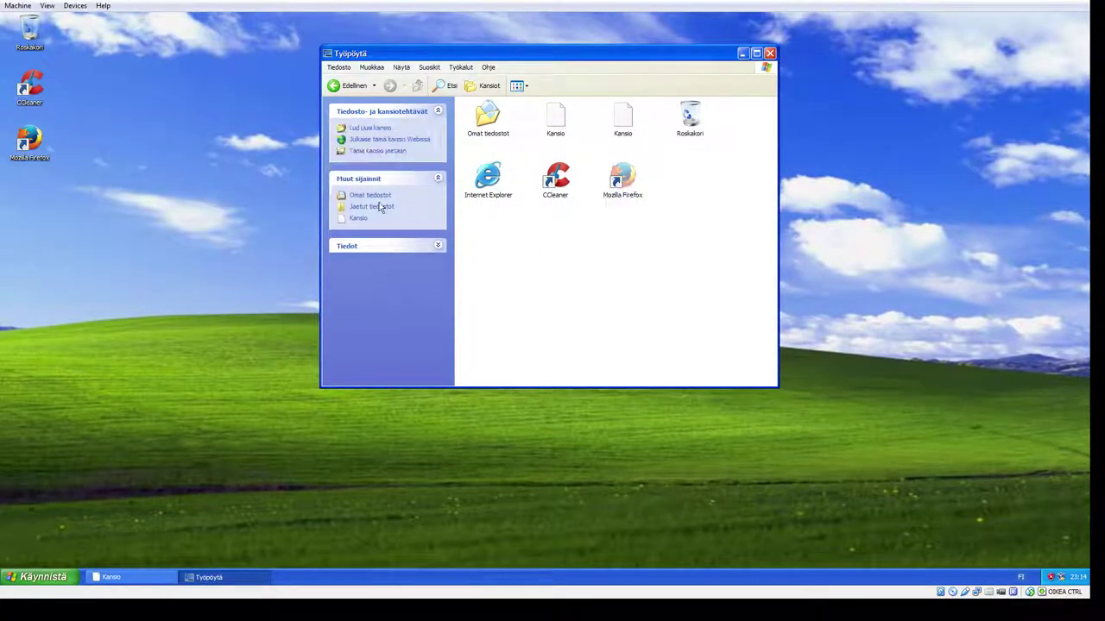
left_click(769, 54)
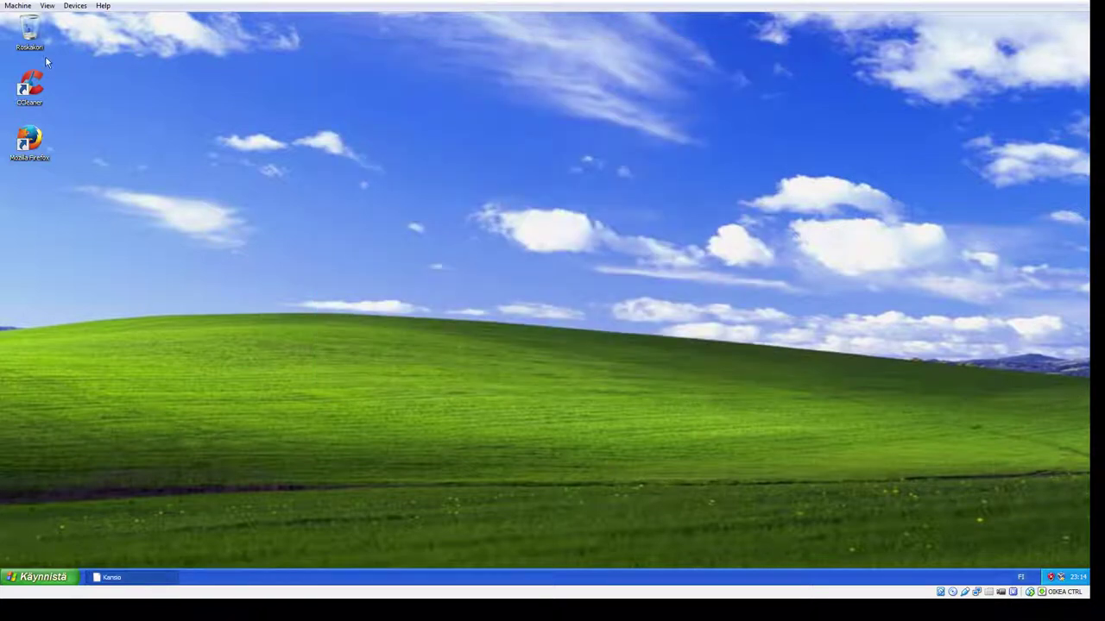
Step: Reopen Roskakori, browse through Työpöytä to Omat tiedostot, try its Downloads folder, and return to Työpöytä
double_click(29, 33)
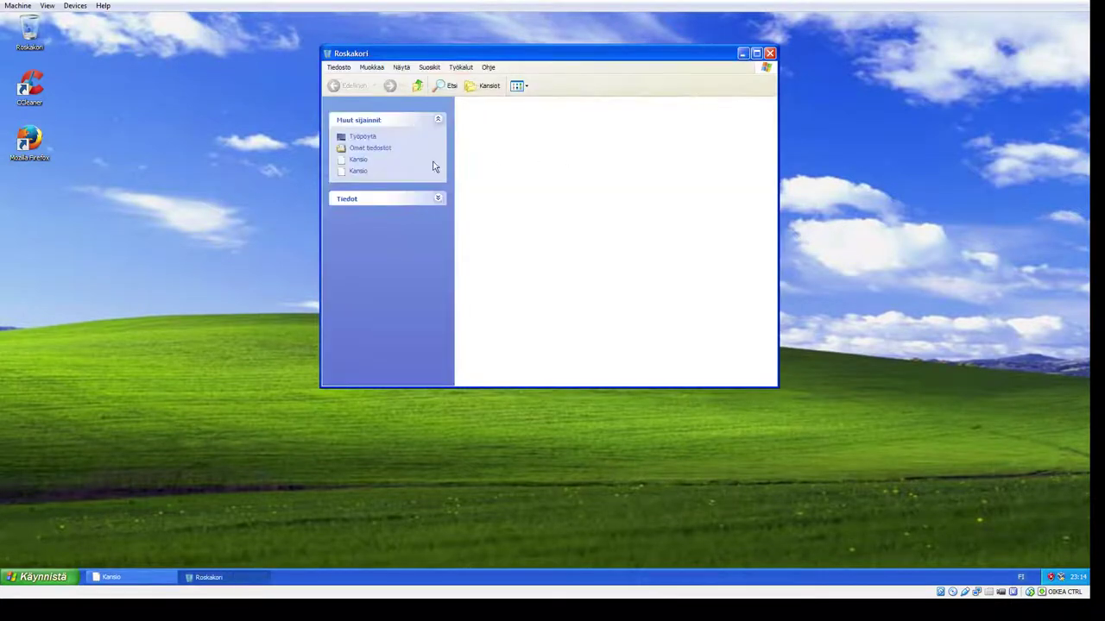
left_click(374, 138)
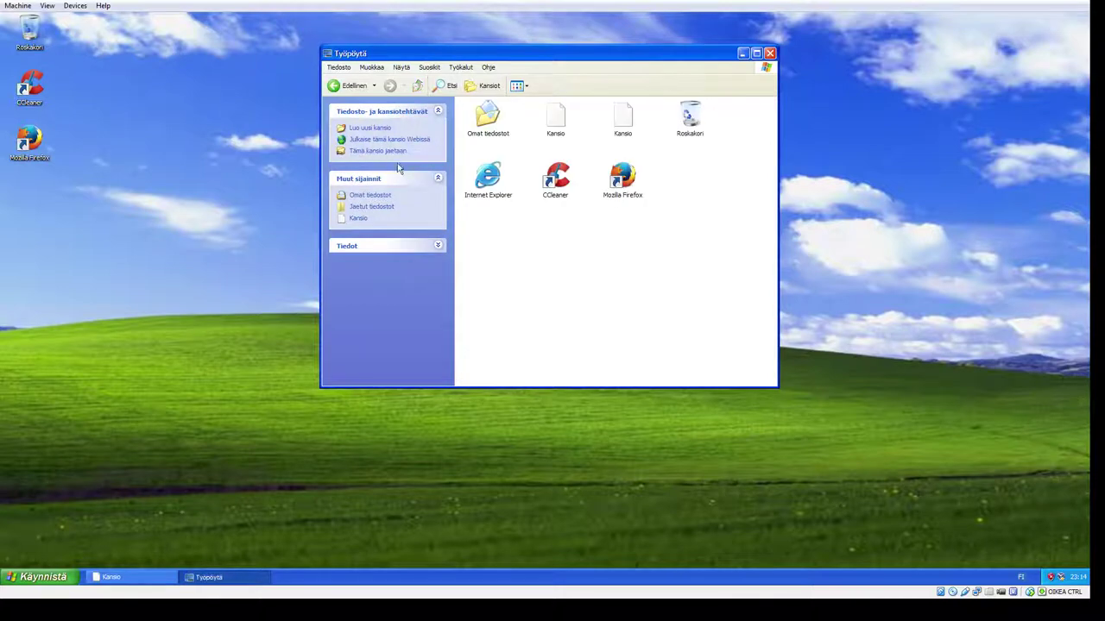
double_click(487, 138)
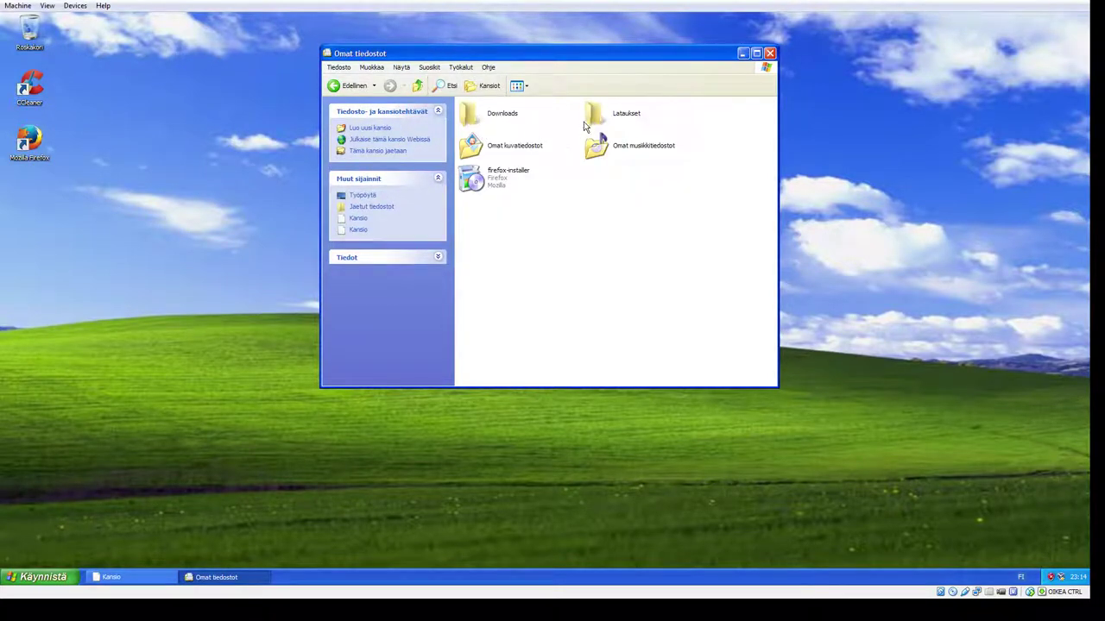
double_click(470, 116)
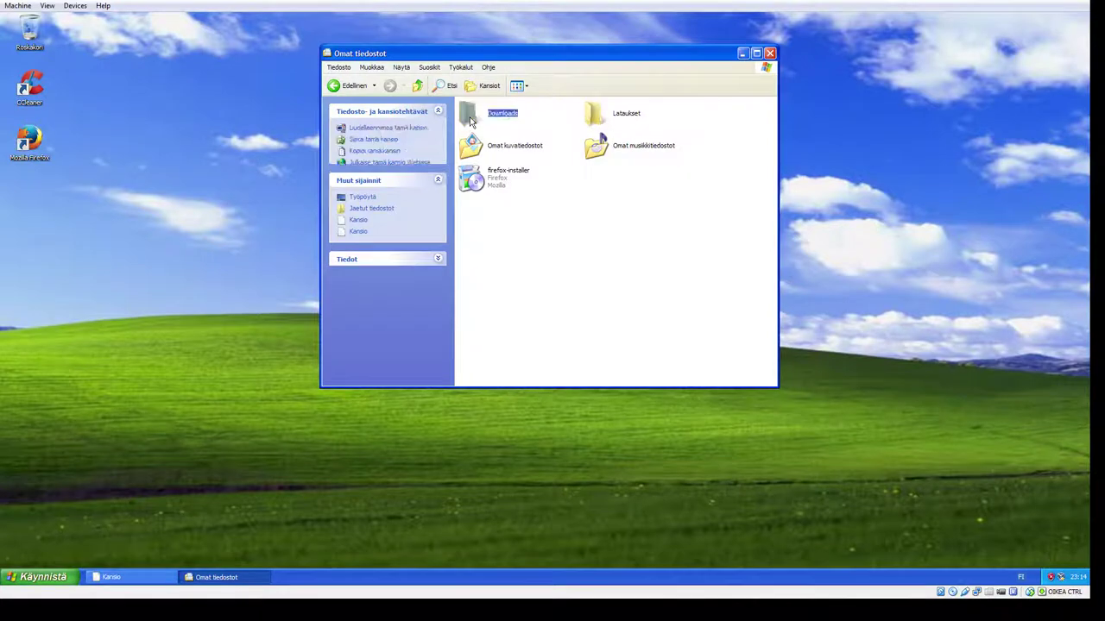
left_click(354, 87)
left_click(354, 88)
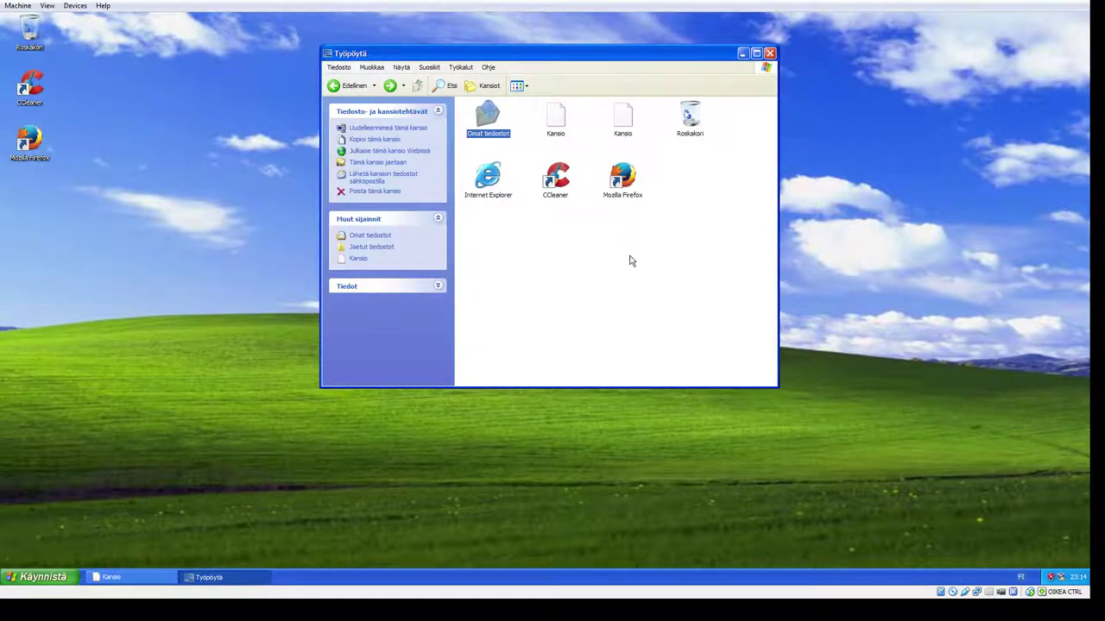
left_click(630, 261)
Step: Switch to the Control Panel window, open Lisää tai poista sovellus to check the installed programs, and close it
left_click(158, 576)
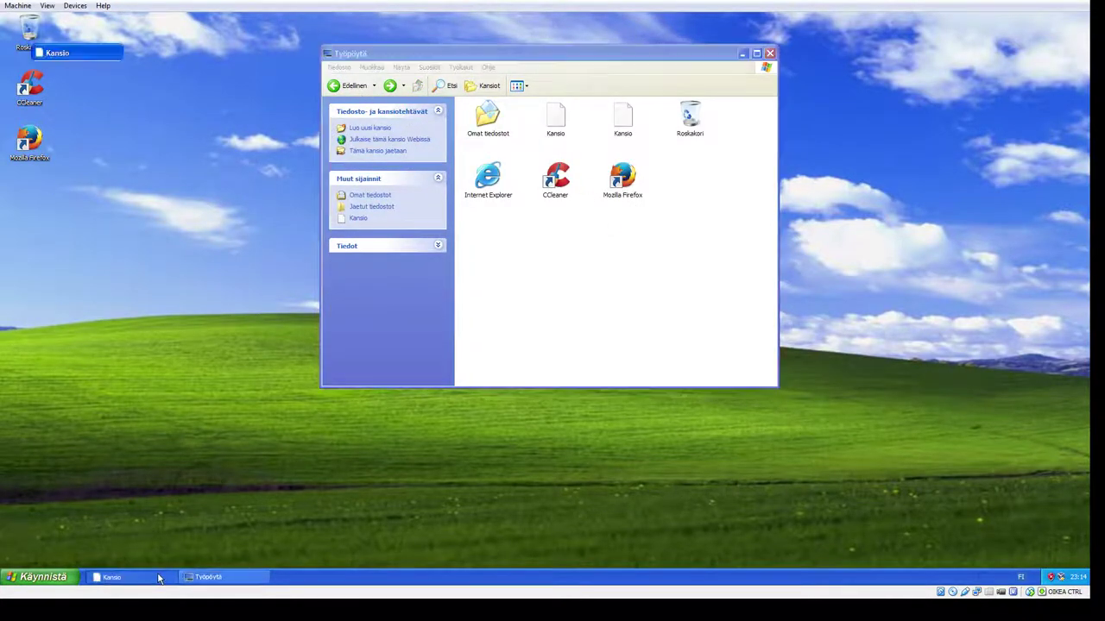
left_click(466, 155)
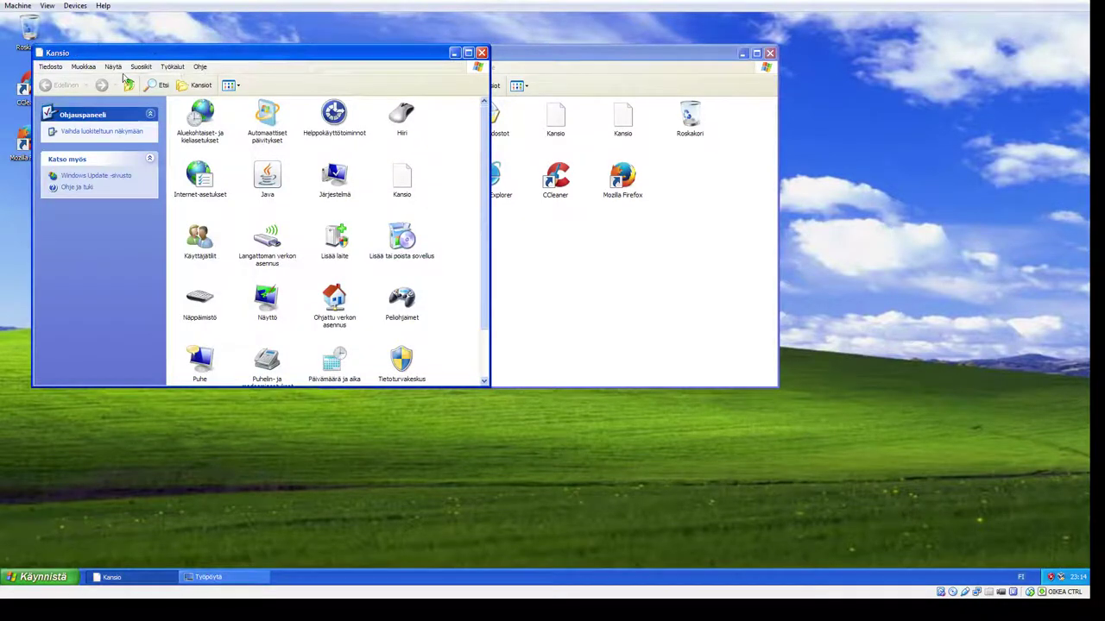
scroll(438, 319, "down", 1)
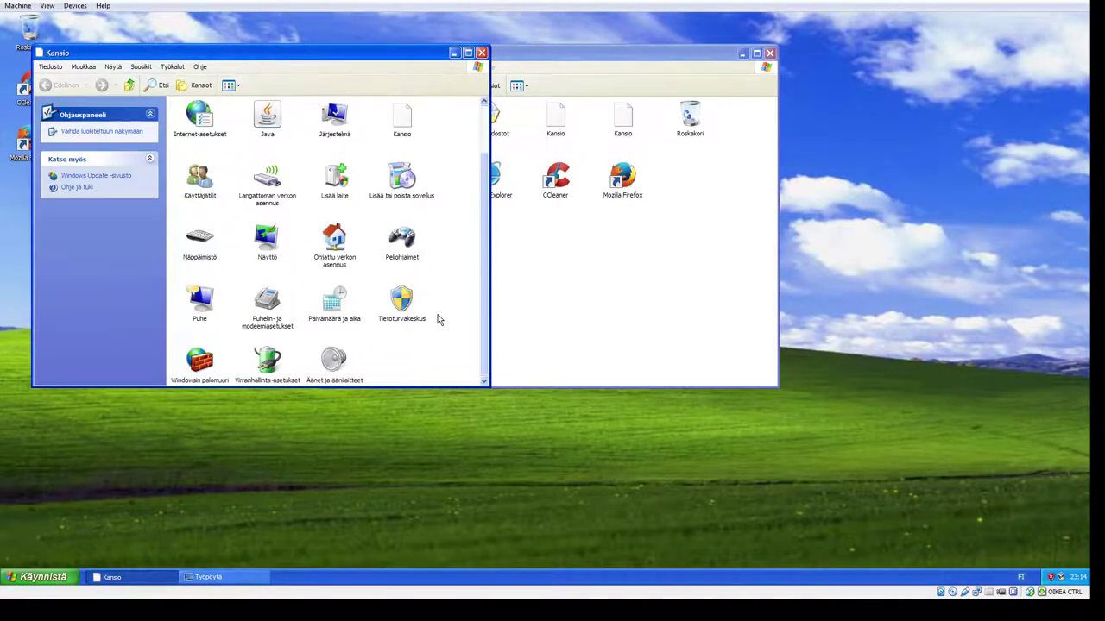
scroll(437, 319, "up", 1)
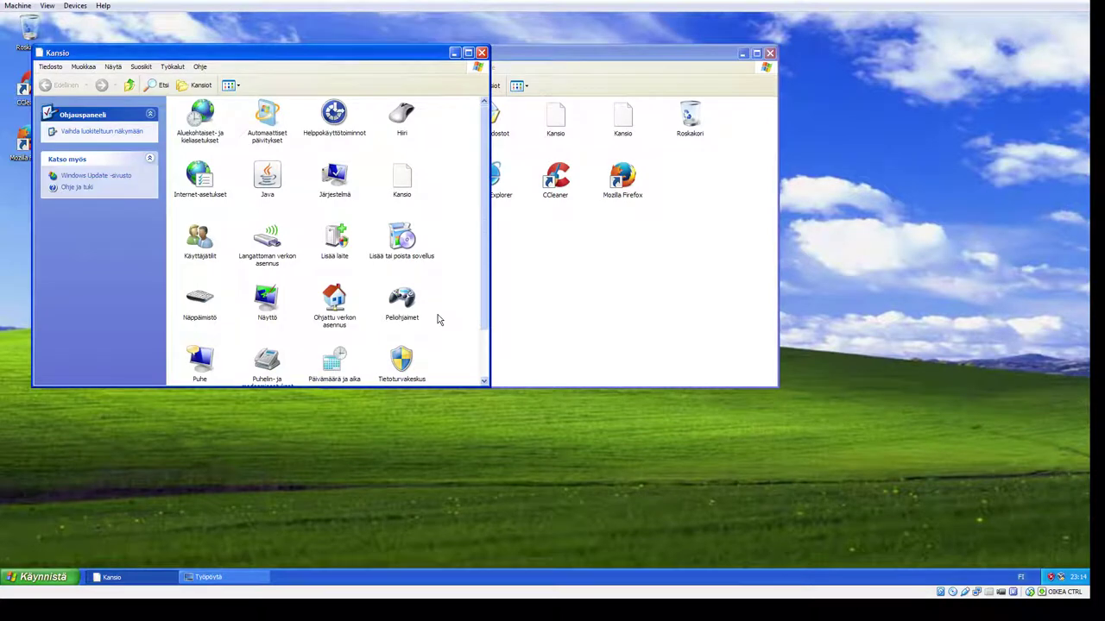
scroll(438, 319, "down", 1)
scroll(401, 190, "up", 1)
double_click(400, 244)
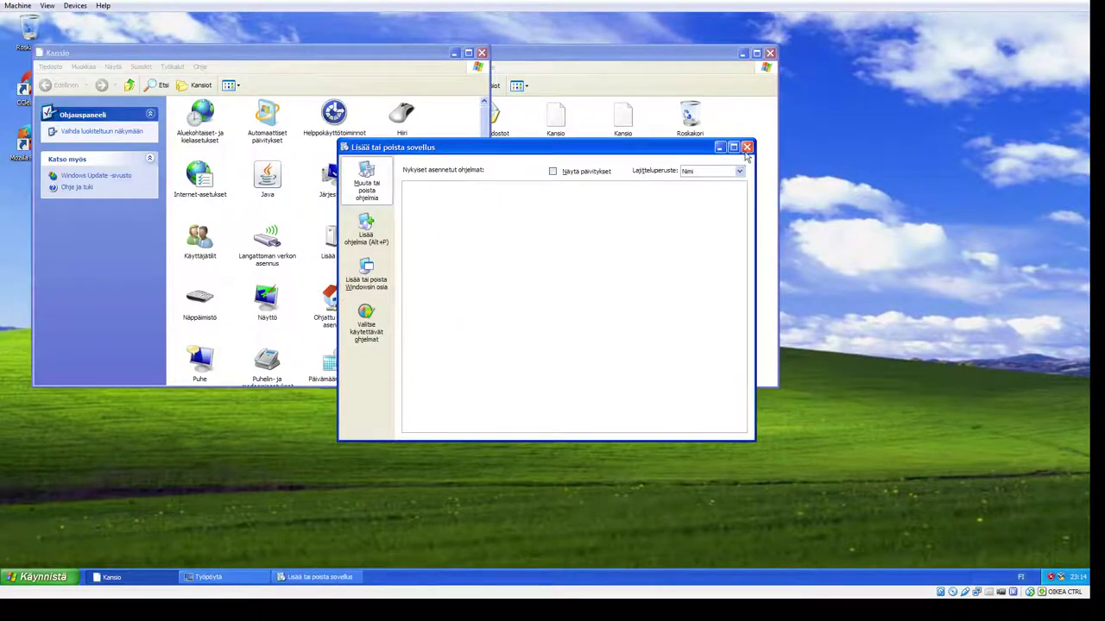
left_click(747, 147)
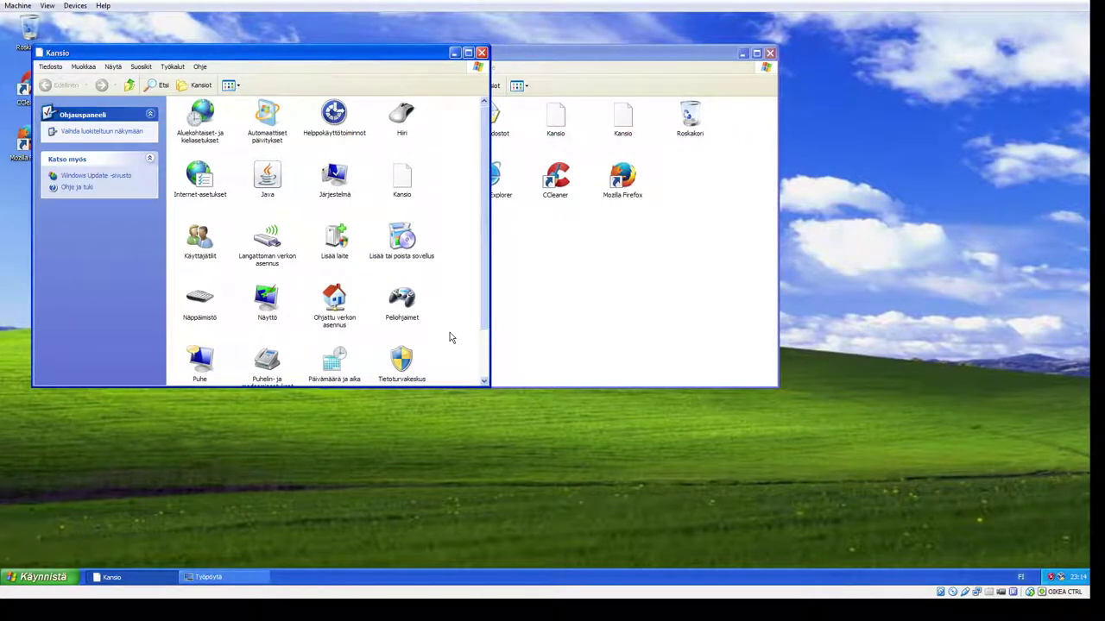
Step: Examine all Control Panel items and the programs and locations offered under Käynnistä
scroll(450, 337, "down", 1)
scroll(450, 337, "up", 1)
scroll(449, 338, "down", 1)
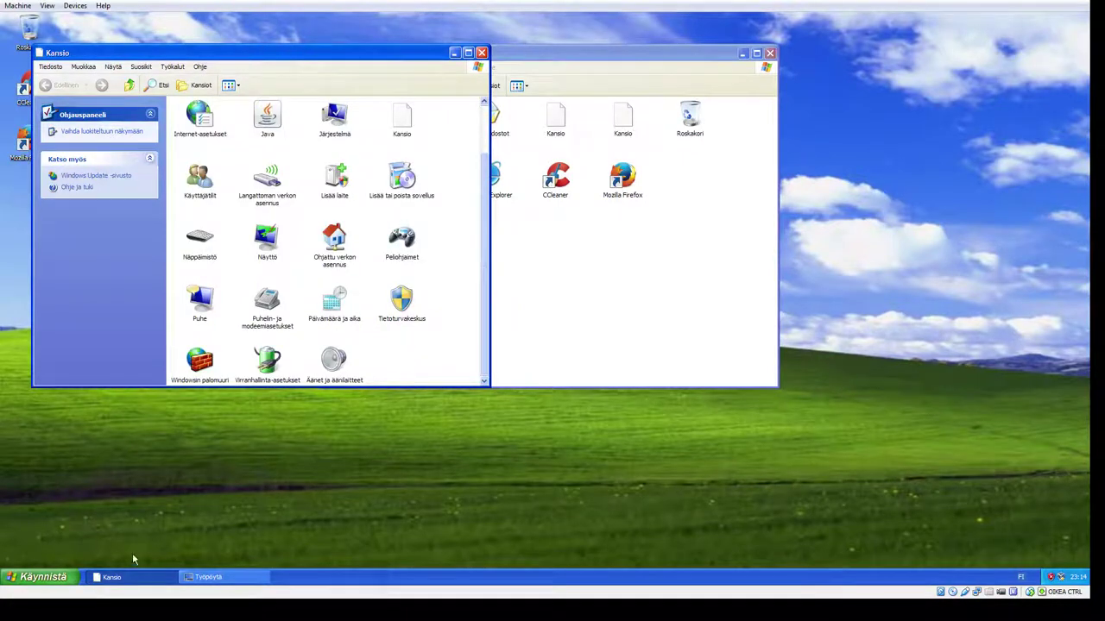
left_click(39, 577)
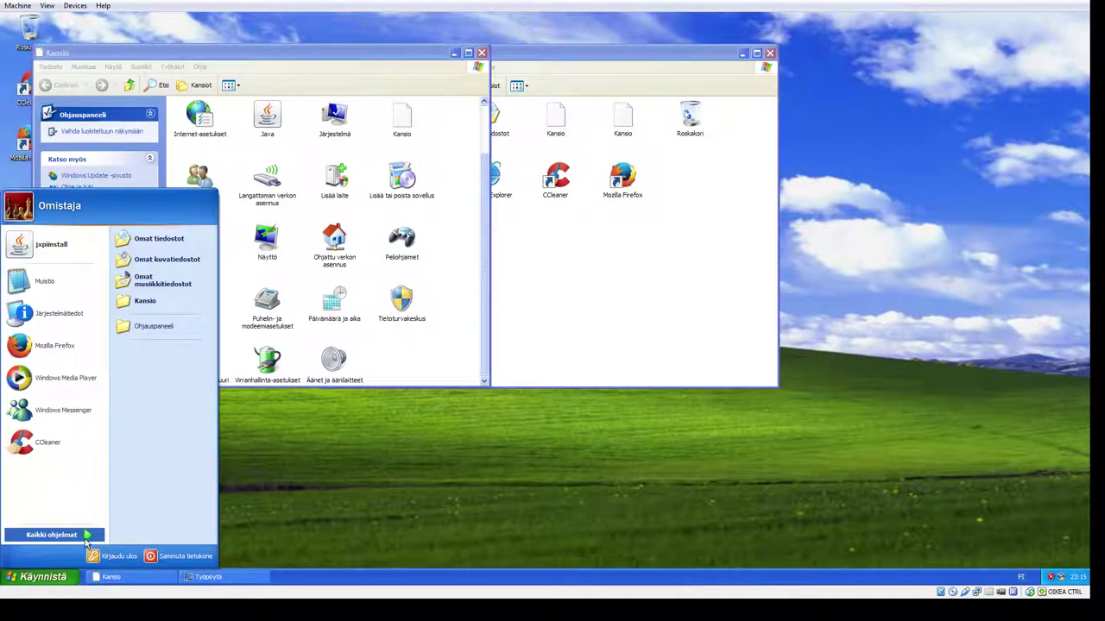
left_click(54, 577)
left_click(463, 344)
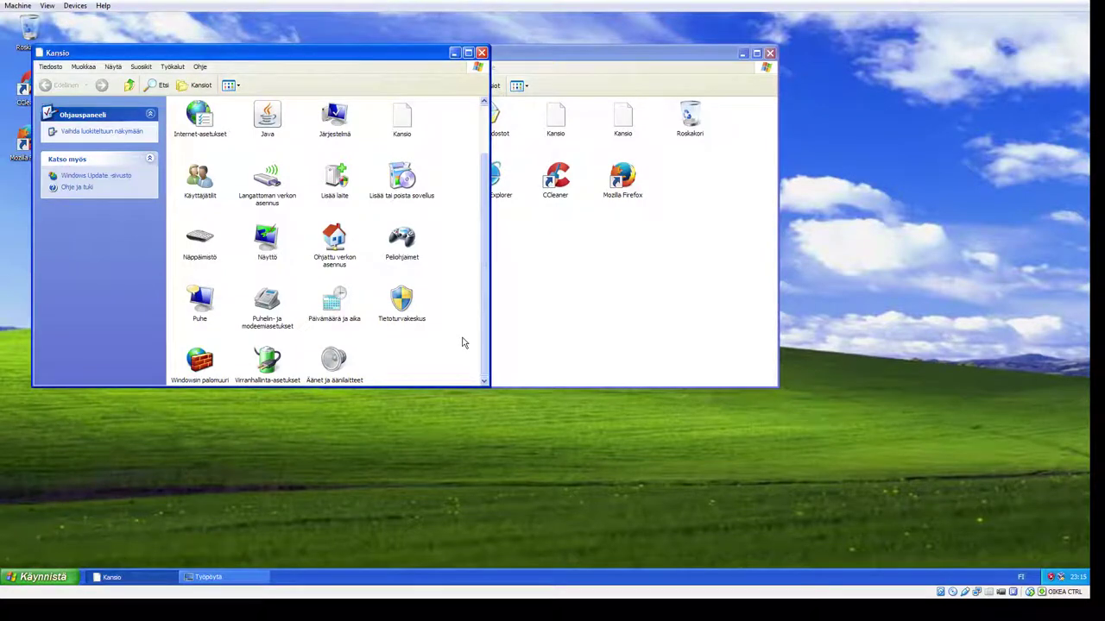
scroll(462, 344, "up", 1)
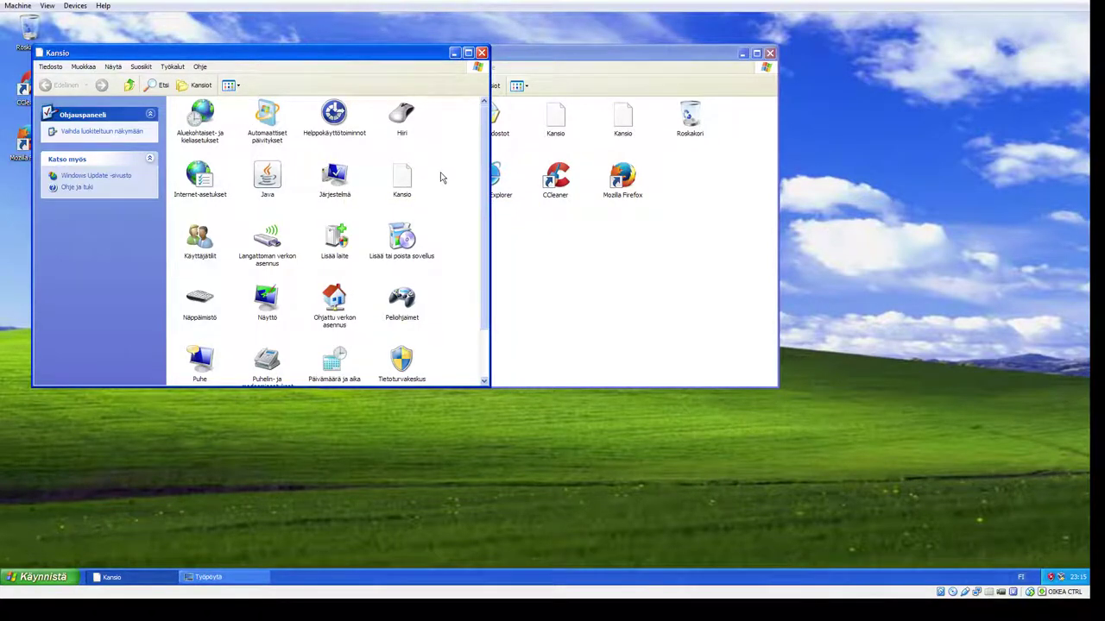
scroll(440, 180, "down", 1)
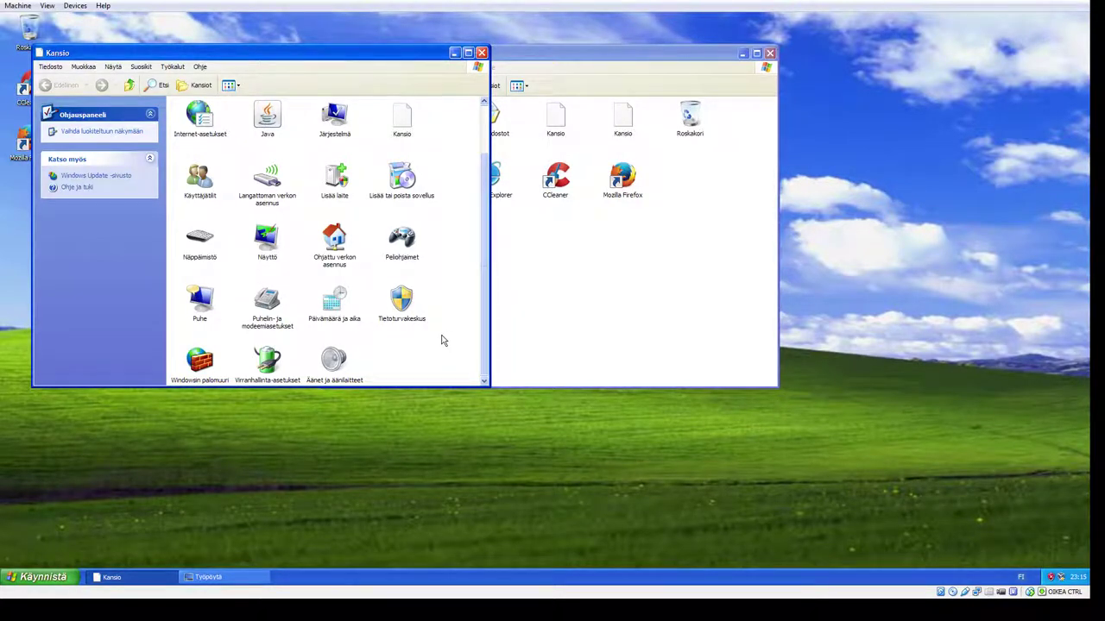
scroll(441, 341, "up", 1)
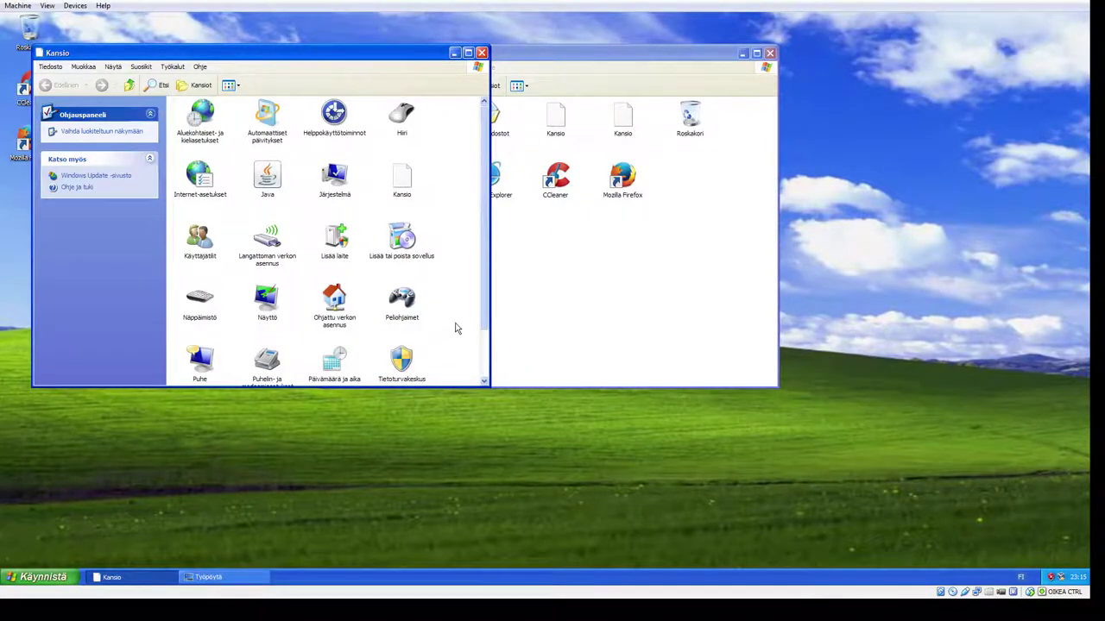
Step: Launch Internet Explorer from the Työpöytä folder and look over its commands
left_click(497, 315)
double_click(488, 179)
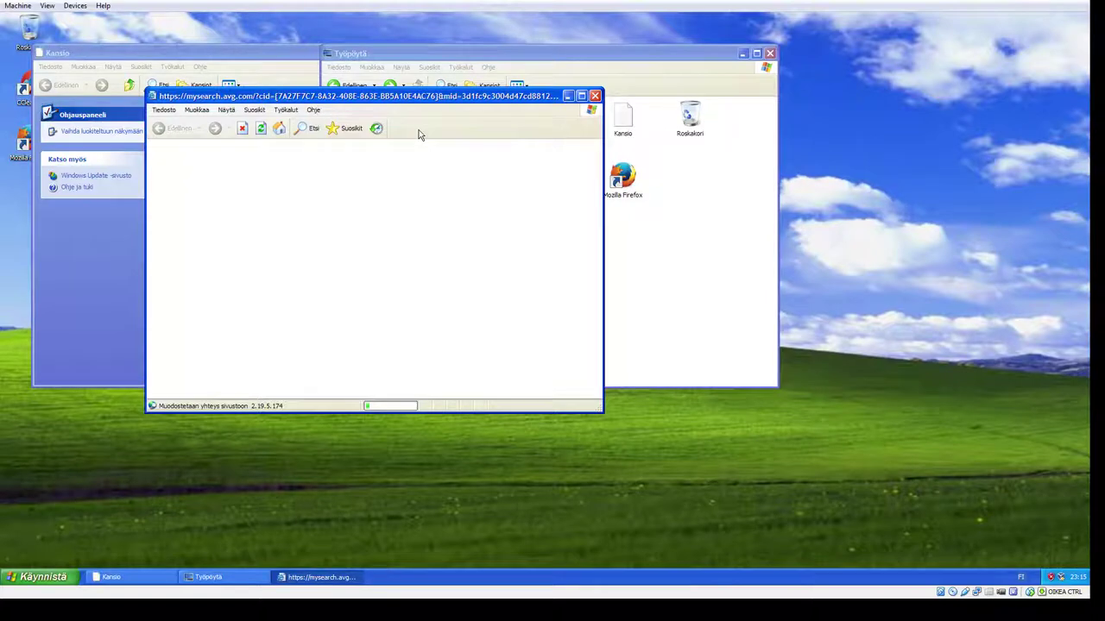
left_click(315, 112)
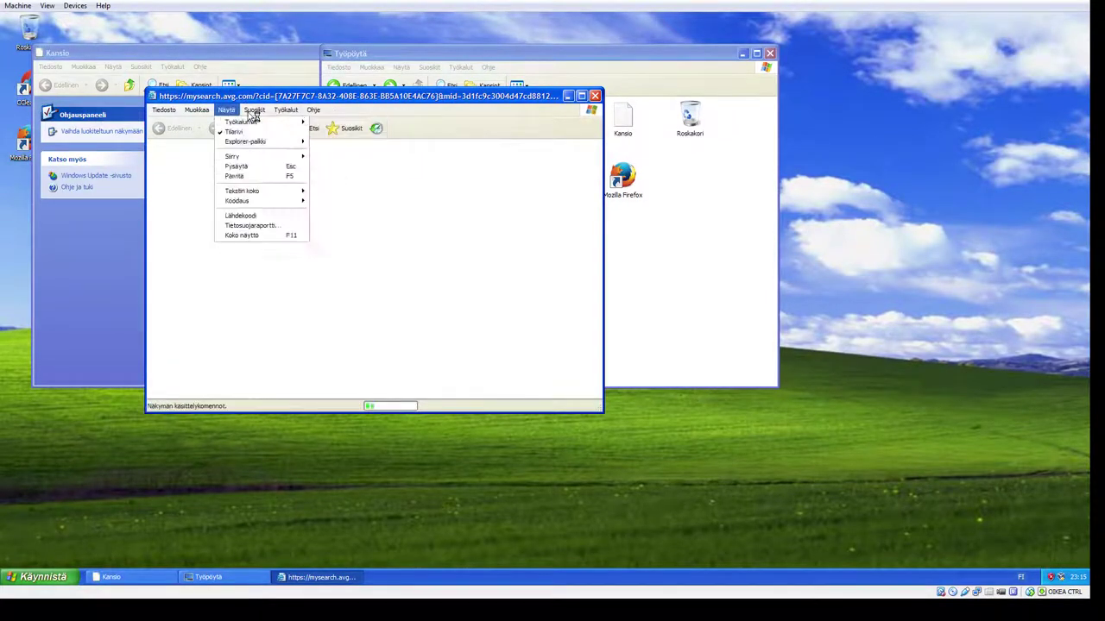
left_click(479, 114)
Step: Close the Internet Explorer window and both the Työpöytä and Kansio folder windows
left_click(595, 96)
left_click(768, 53)
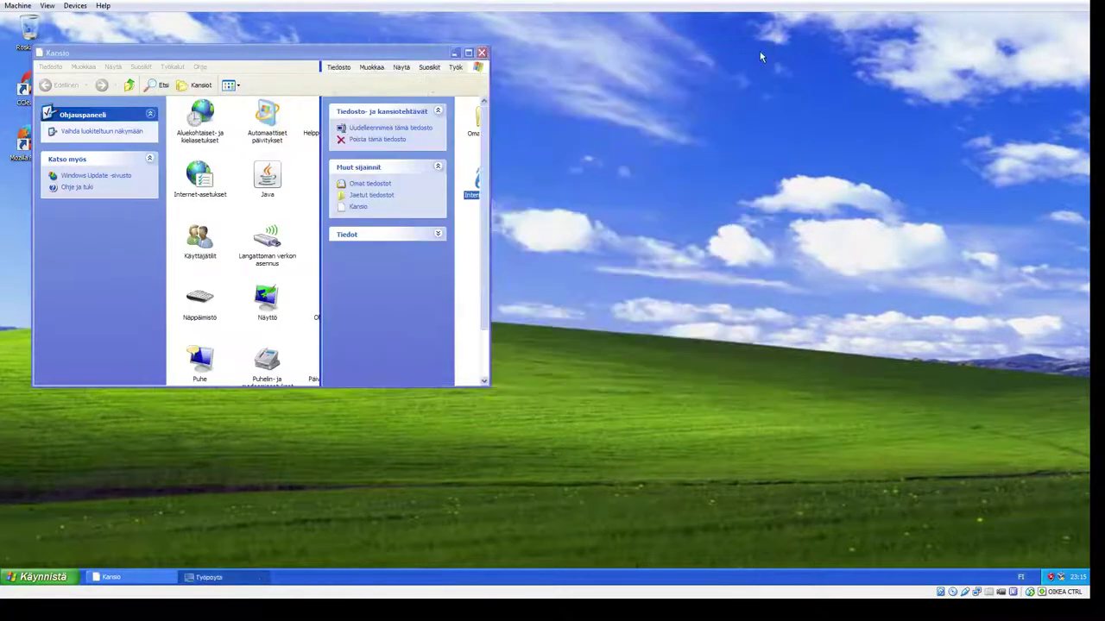
left_click(482, 52)
Step: Try to open the desktop's properties (Ominaisuudet)
right_click(177, 432)
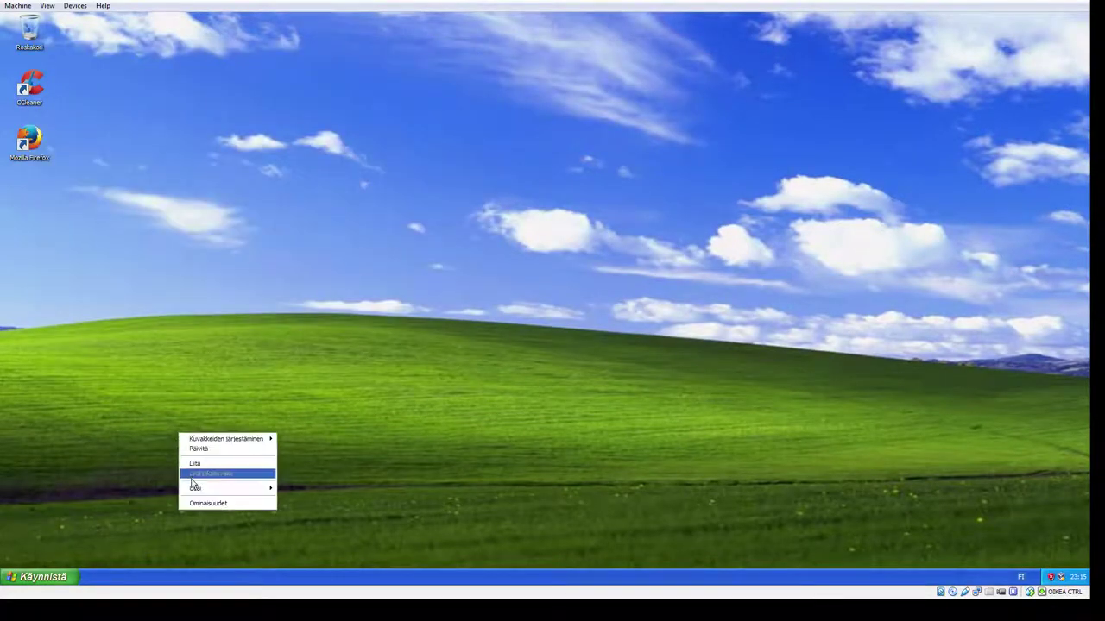
left_click(196, 502)
left_click(246, 365)
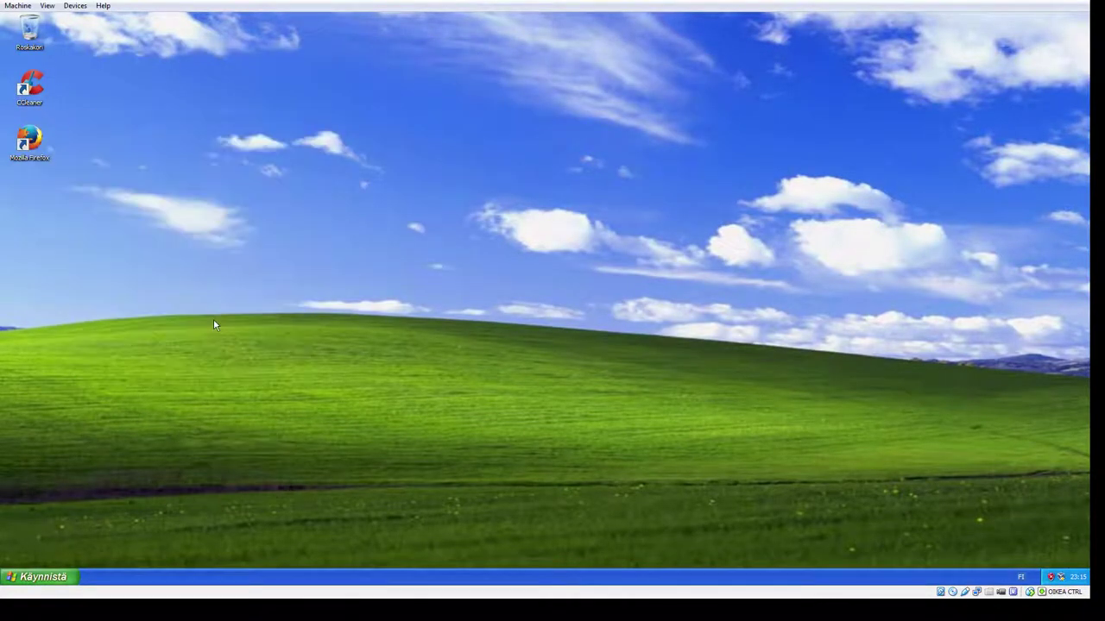
right_click(214, 324)
key("Escape")
Step: Open Omat tiedostot by way of Roskakori, try its Tämä kansio jaetaan option, and expand its Tiedot section
double_click(30, 34)
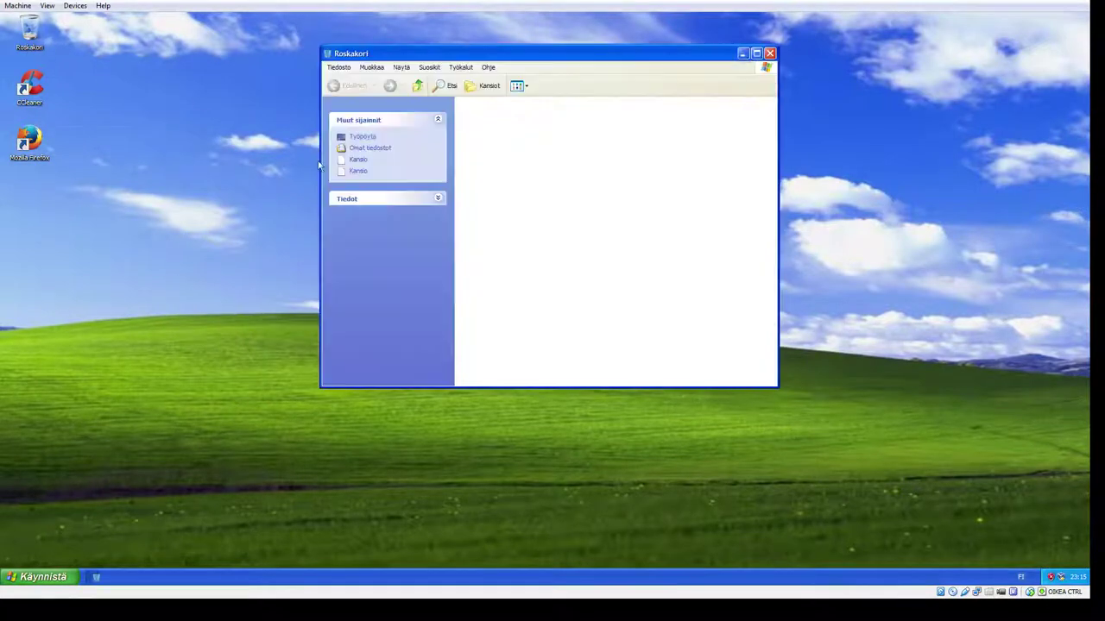
left_click(364, 148)
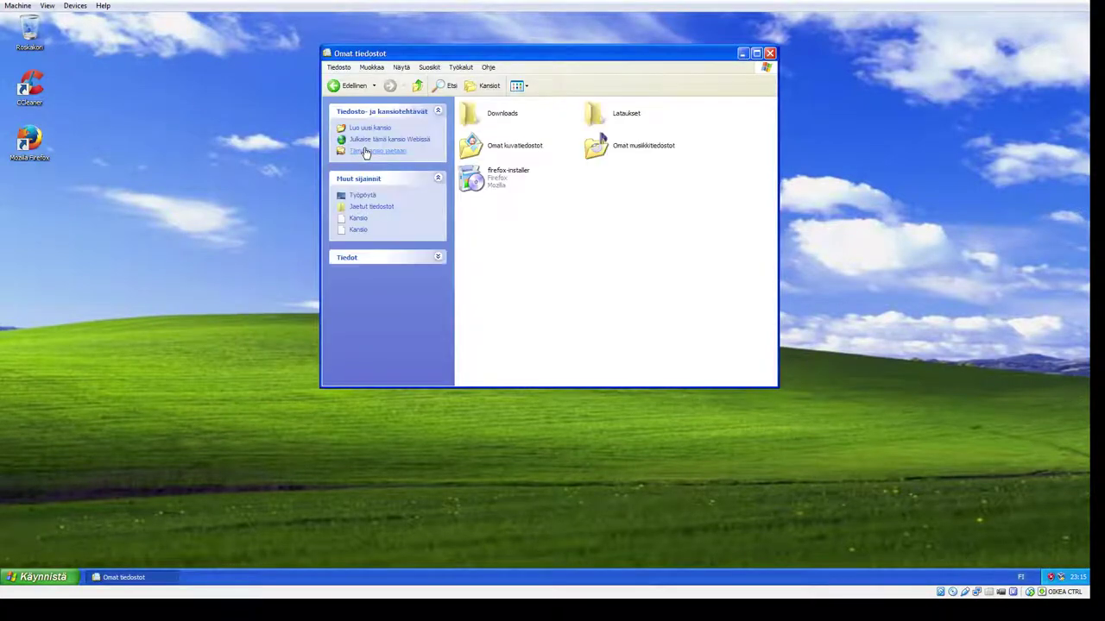
left_click(365, 152)
left_click(173, 278)
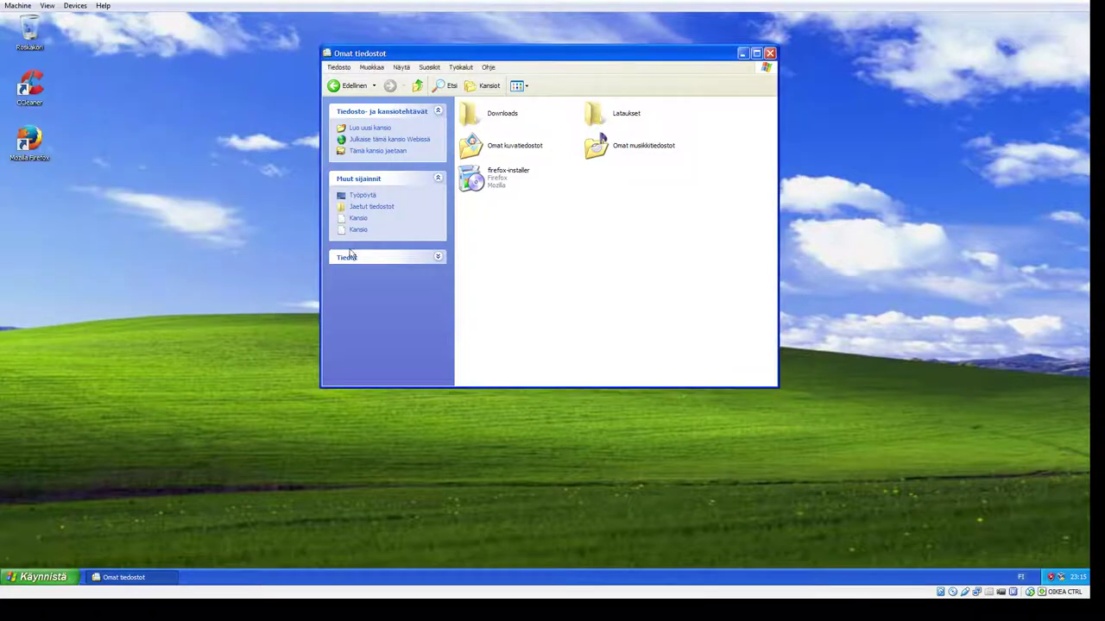
left_click(423, 260)
Step: Go to Jaetut tiedostot and try its Tämä kansio jaetaan option
left_click(358, 206)
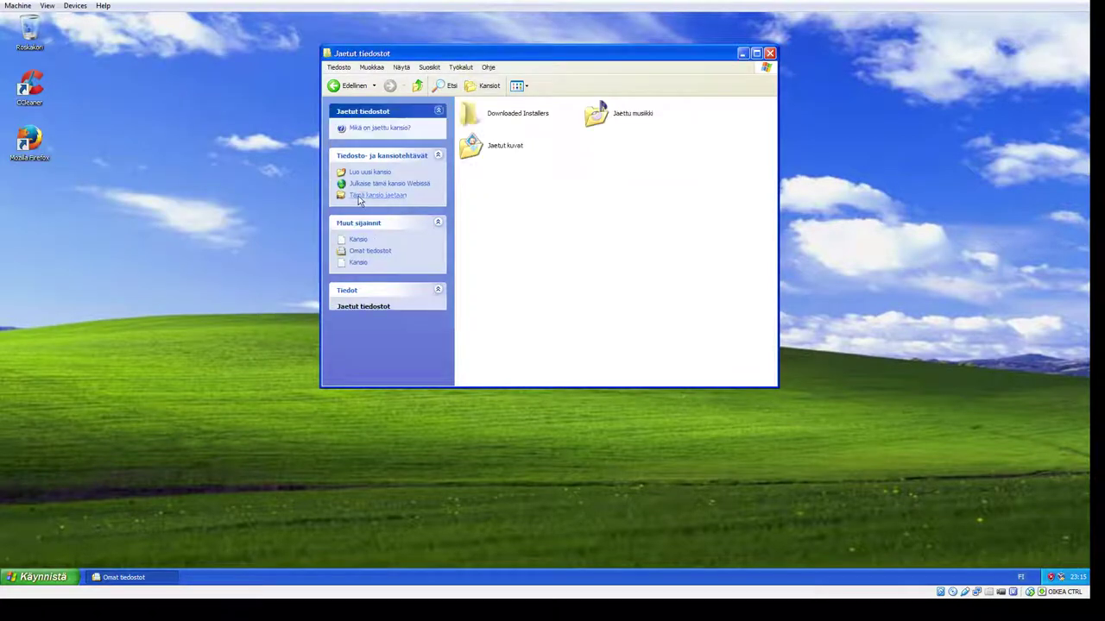
left_click(360, 198)
left_click(205, 309)
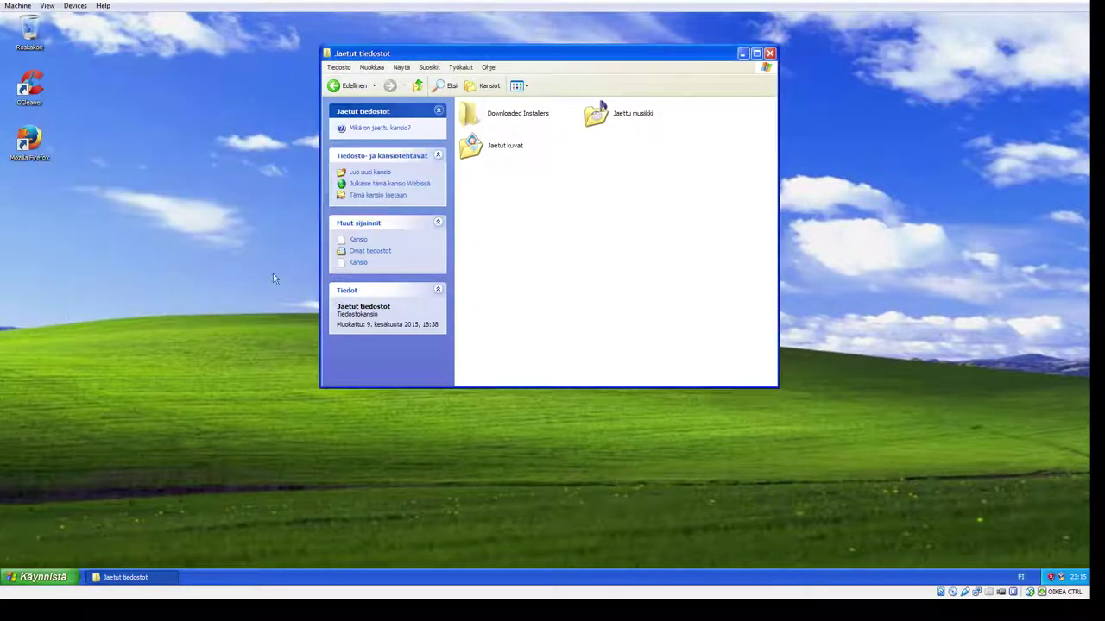
Step: Go to the Kansio location that holds the computer's drives, view the system properties, and close them
left_click(360, 242)
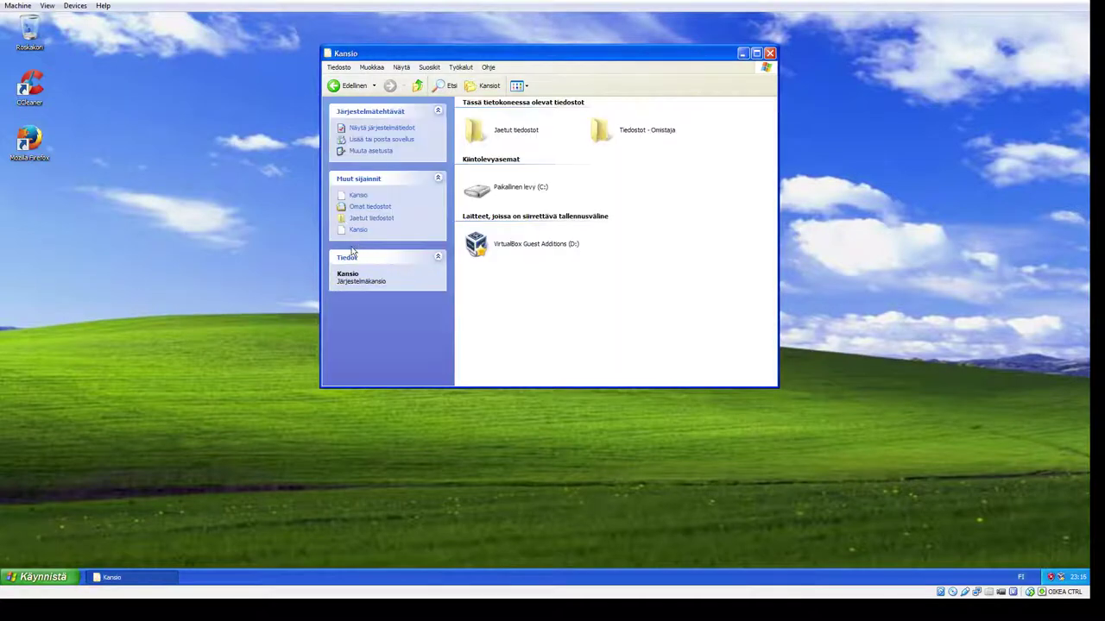
right_click(346, 57)
left_click(438, 54)
right_click(437, 49)
left_click(671, 313)
right_click(582, 319)
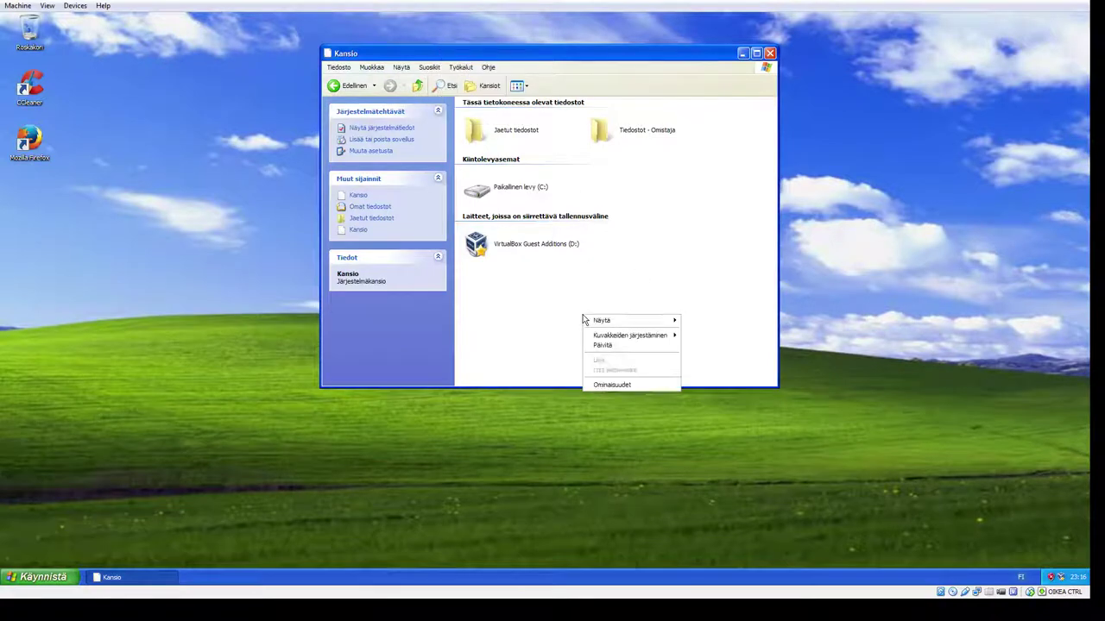
left_click(597, 385)
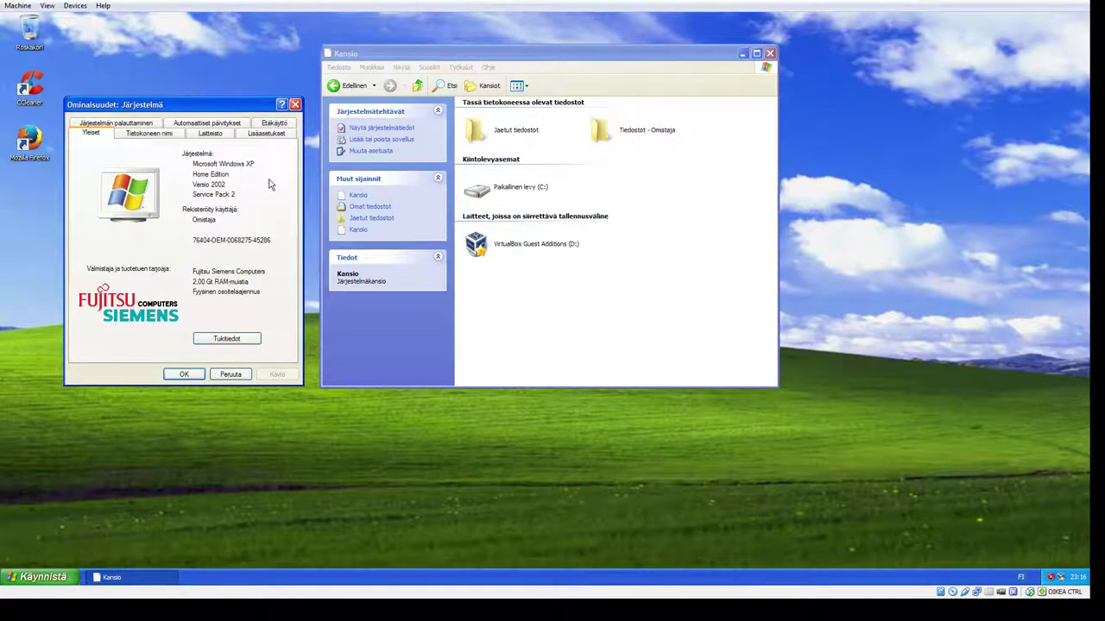
left_click(295, 105)
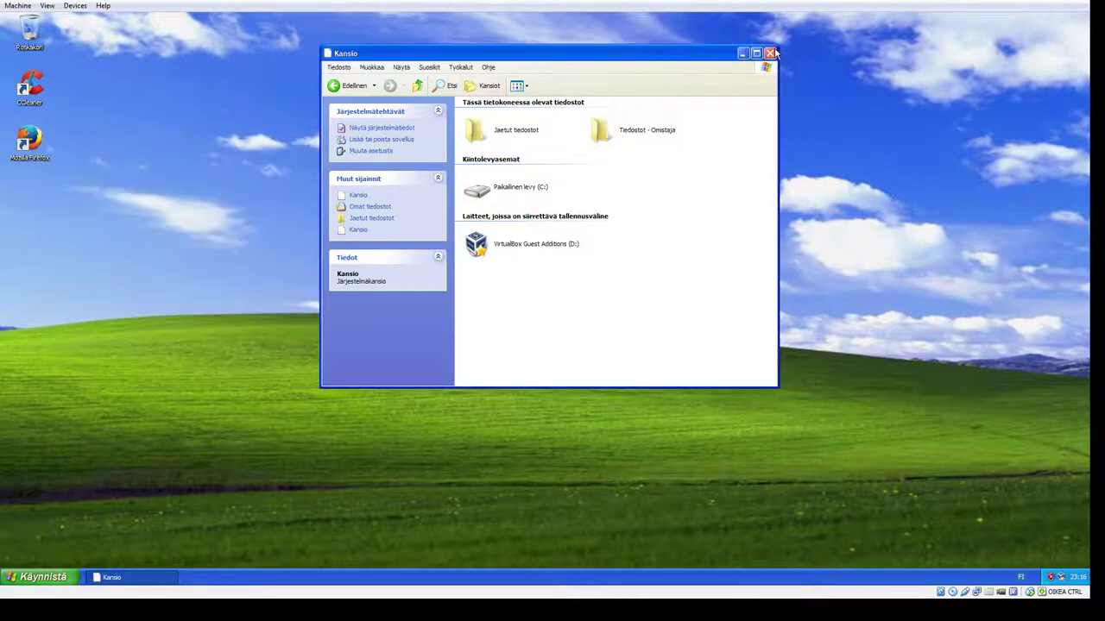
Step: Close the Kansio window, restart the virtual machine's Windows, and dismiss the mouse pointer integration message
left_click(771, 53)
left_click(78, 580)
left_click(165, 562)
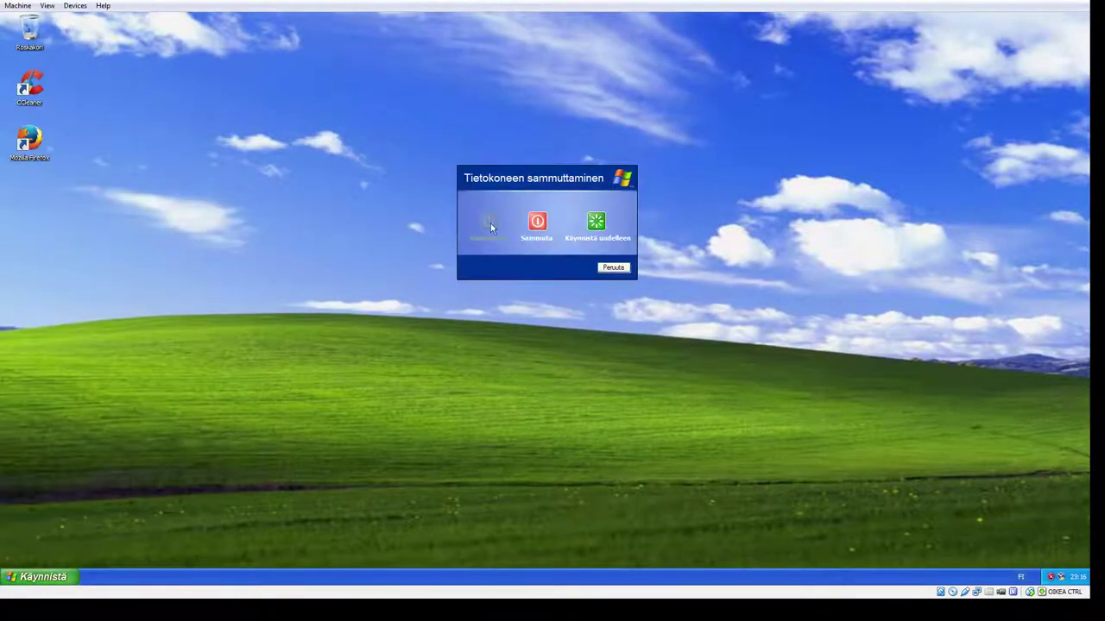
left_click(596, 223)
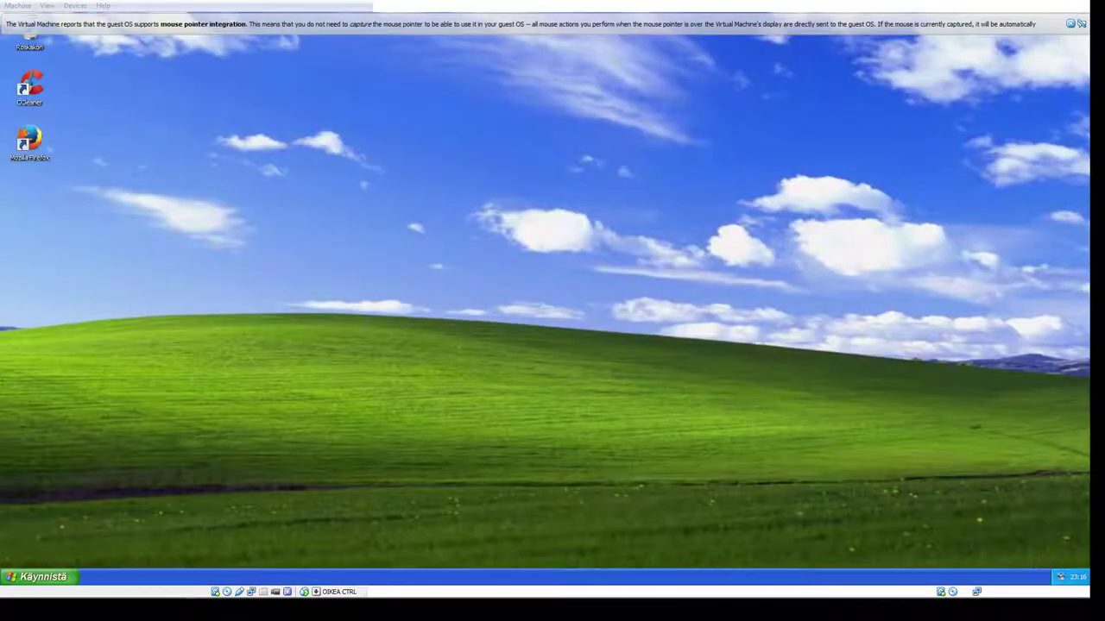
left_click(1077, 25)
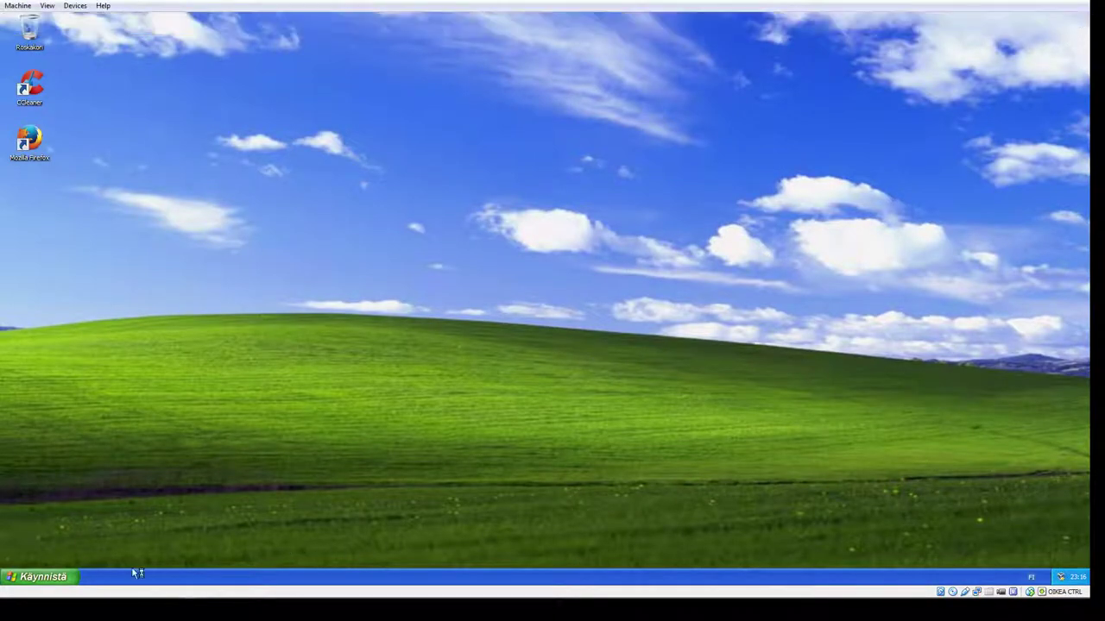
Step: Check the Start menu, try the taskbar's context menu, and dismiss the missing antivirus notification
left_click(45, 577)
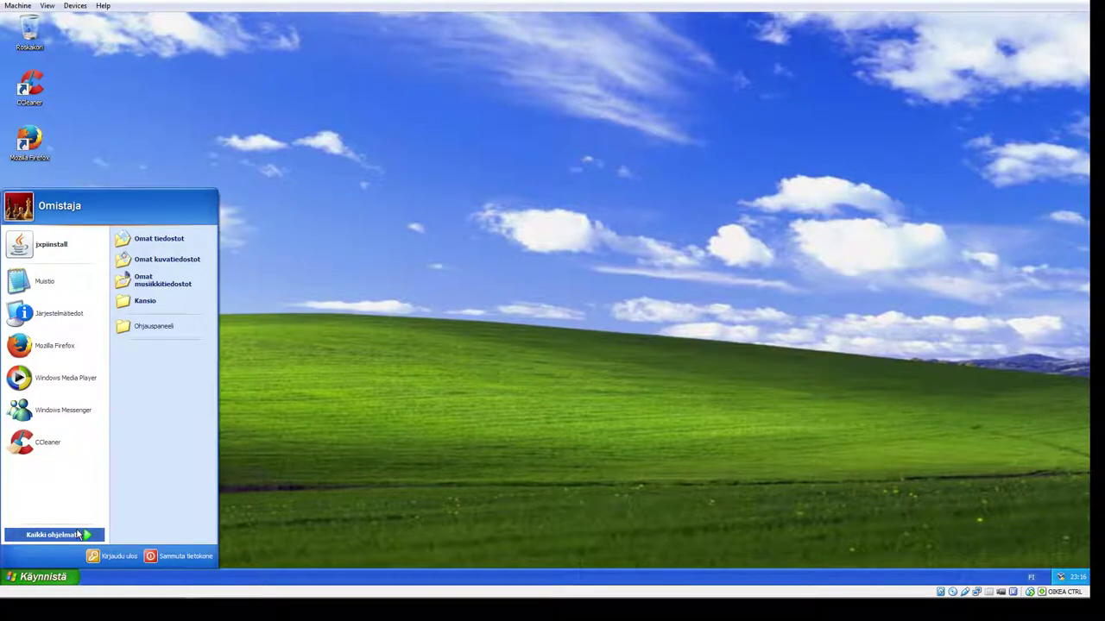
left_click(68, 576)
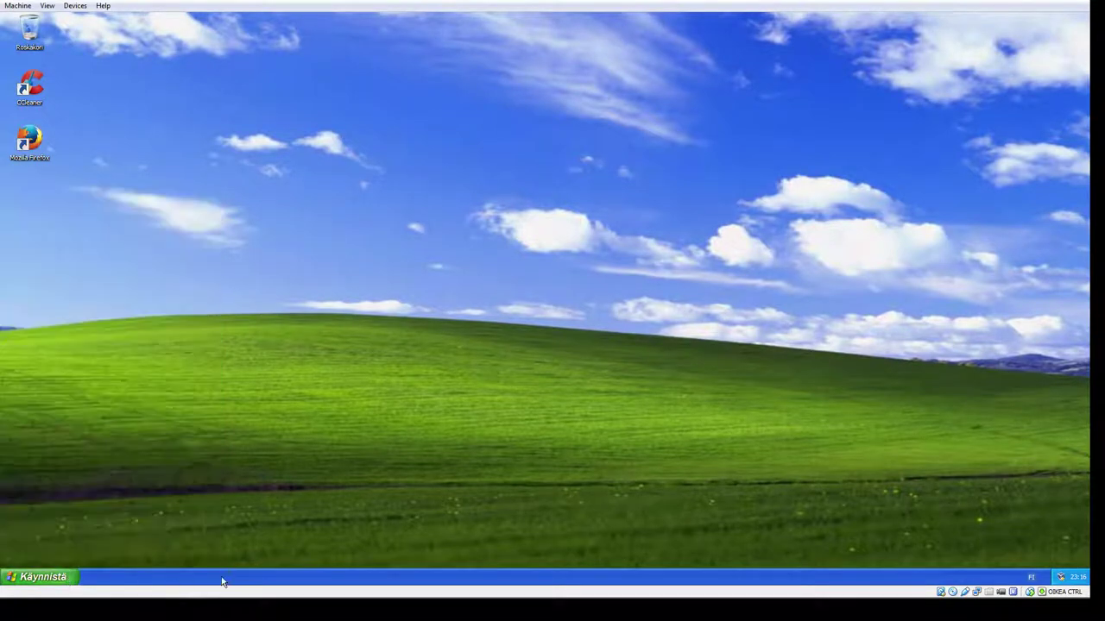
right_click(227, 582)
left_click(207, 553)
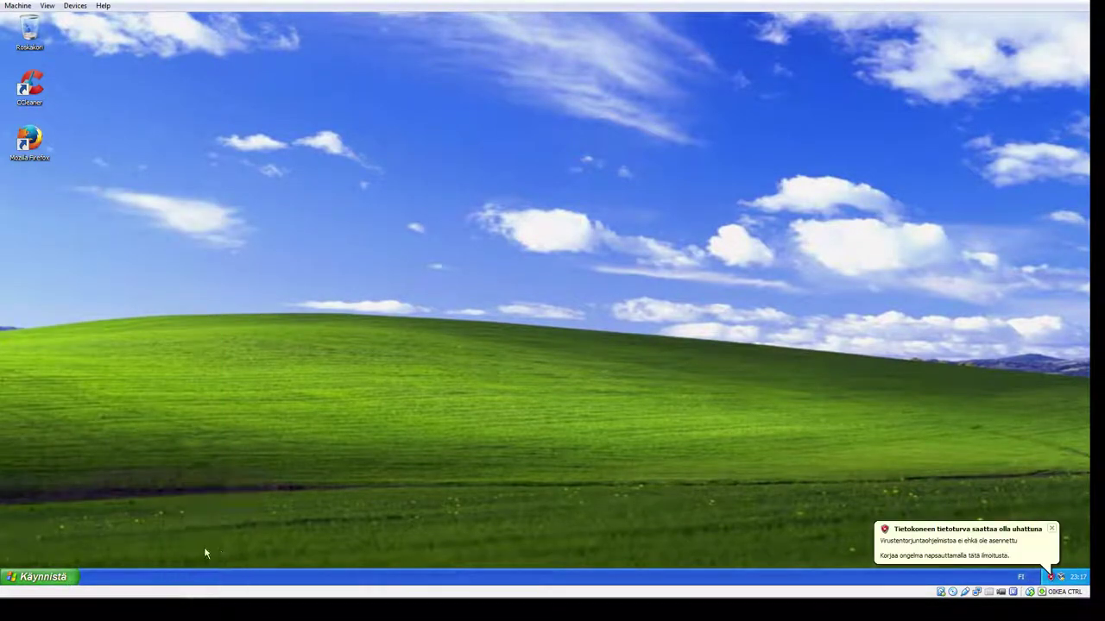
left_click(1053, 528)
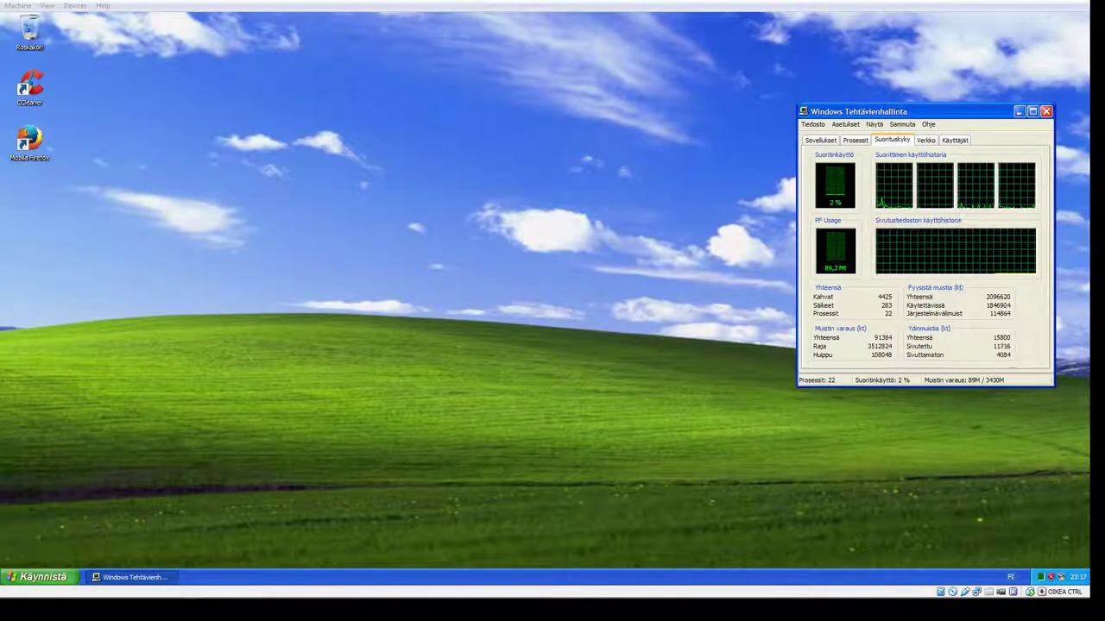
Step: Open Kansio from the Start menu, go to its Control Panel location, and close the window
left_click(34, 577)
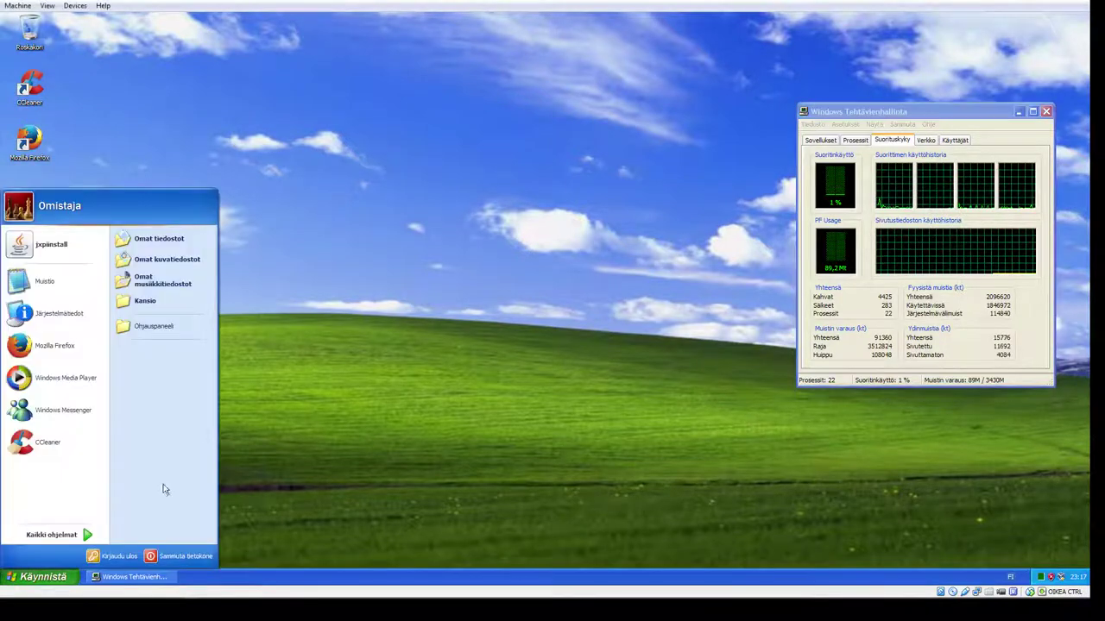
left_click(177, 301)
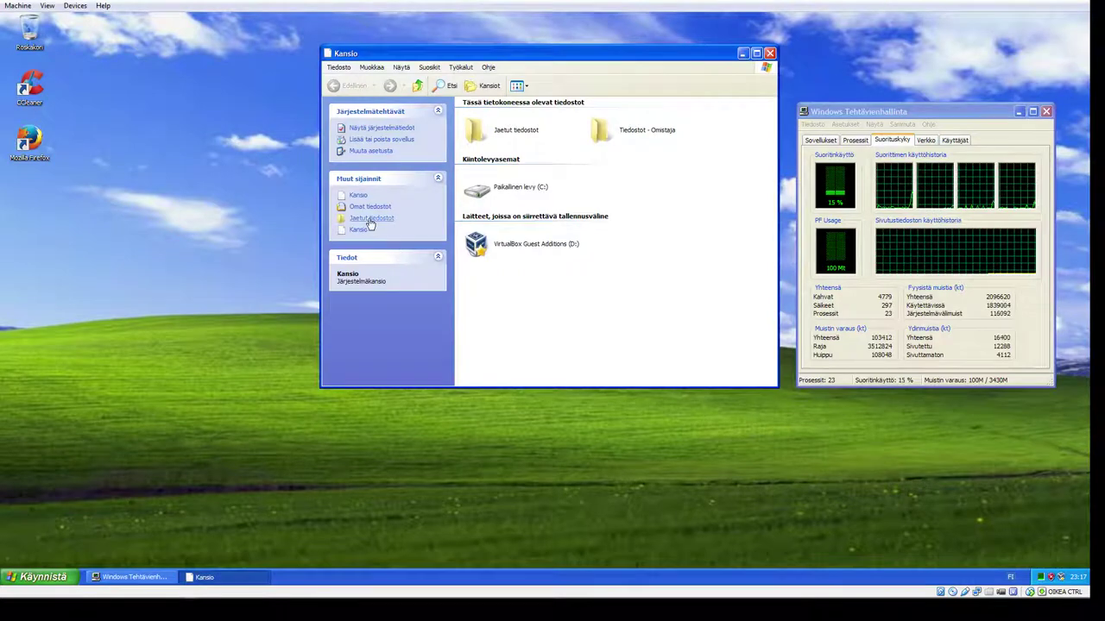
left_click(359, 229)
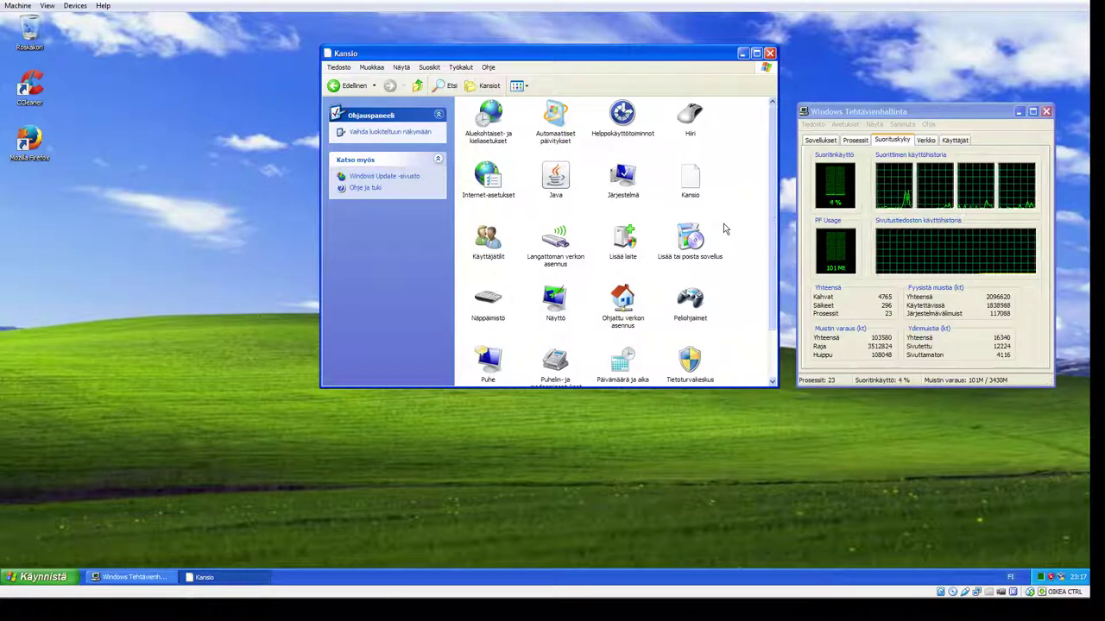
left_click(770, 53)
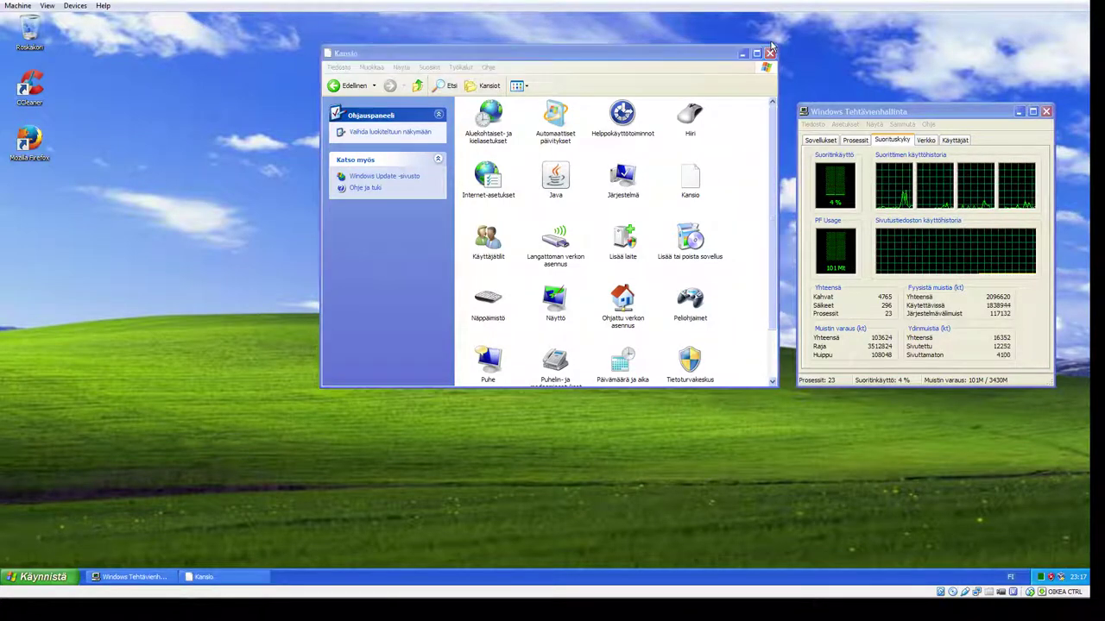
Step: Open Kansio again and go to the WINDOWS folder on Paikallinen levy (C:)
left_click(43, 576)
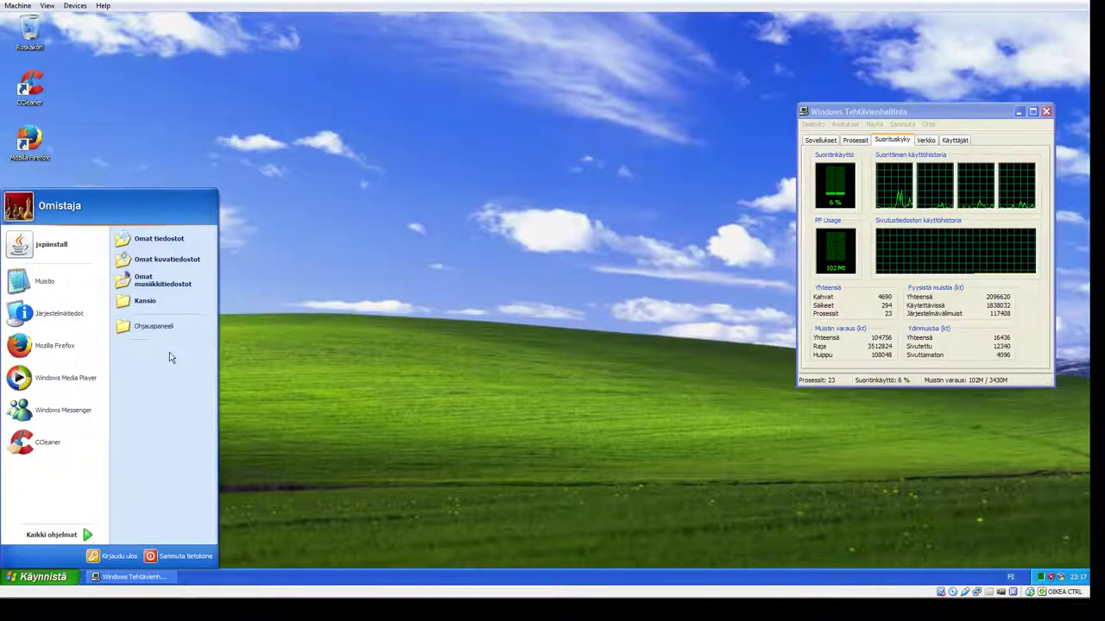
left_click(178, 301)
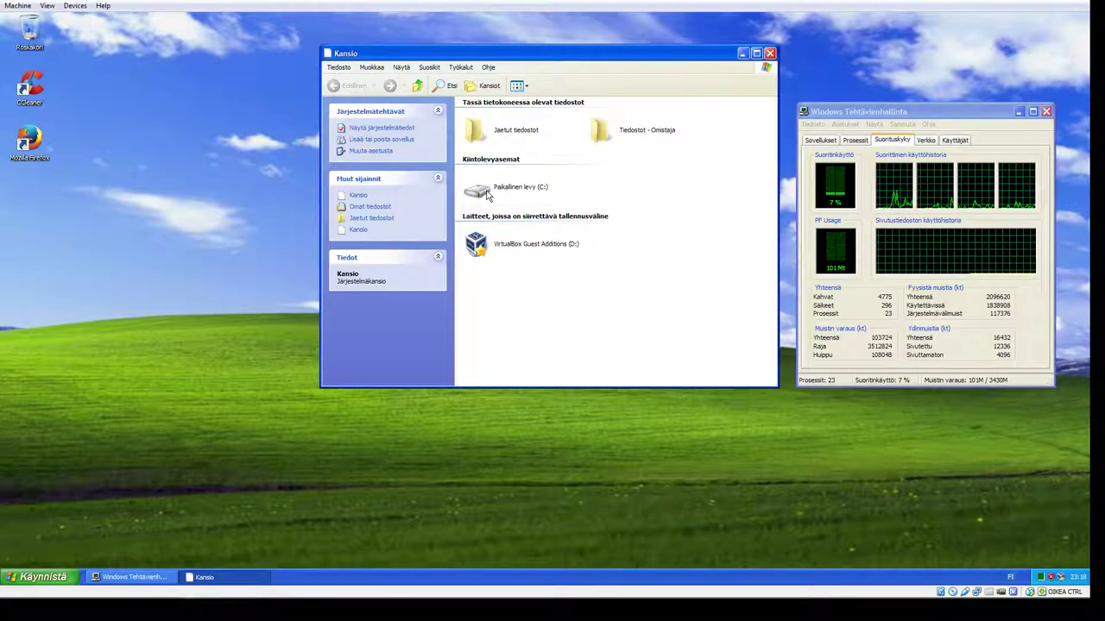
double_click(488, 194)
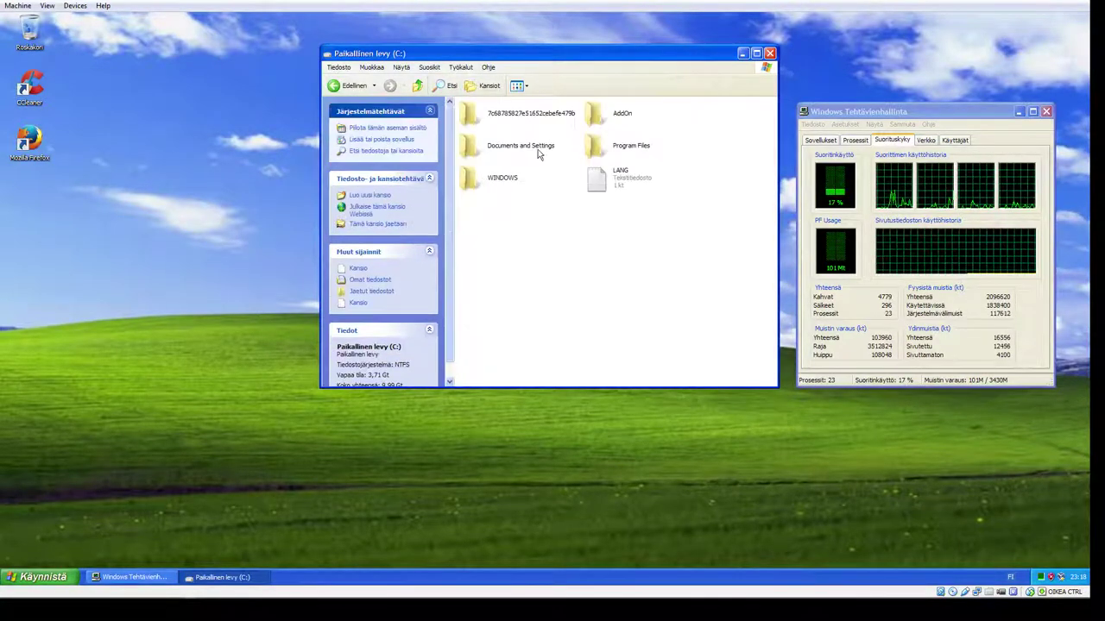
double_click(477, 183)
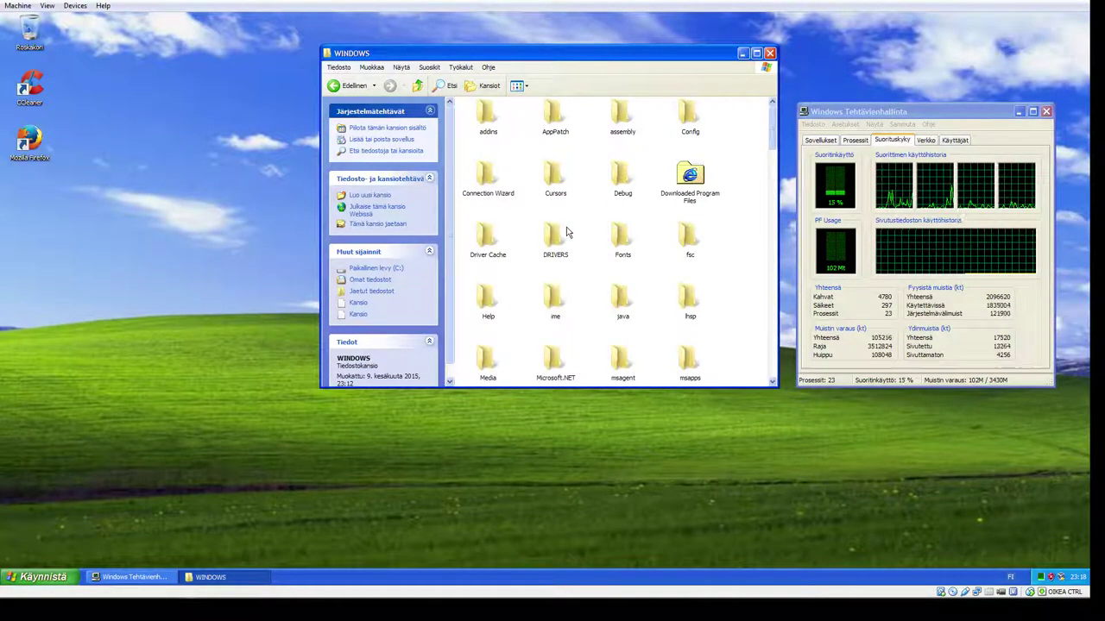
Step: Find and open the system32 folder, and look through its files as far as sysedit
key("s")
key("s")
key("s")
key("s")
key("s")
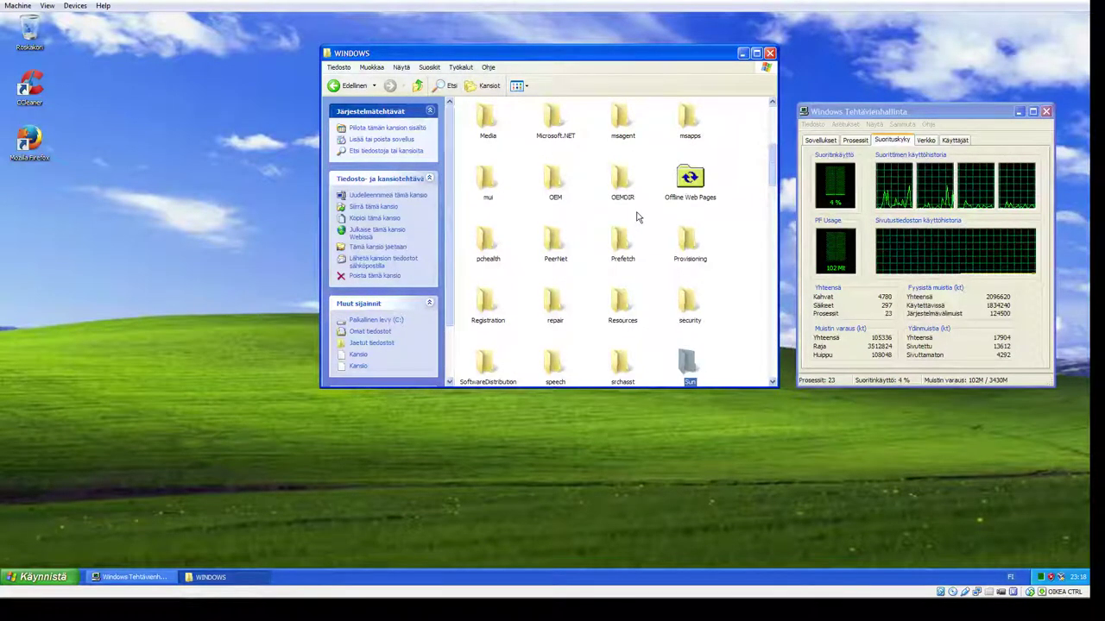
key("s")
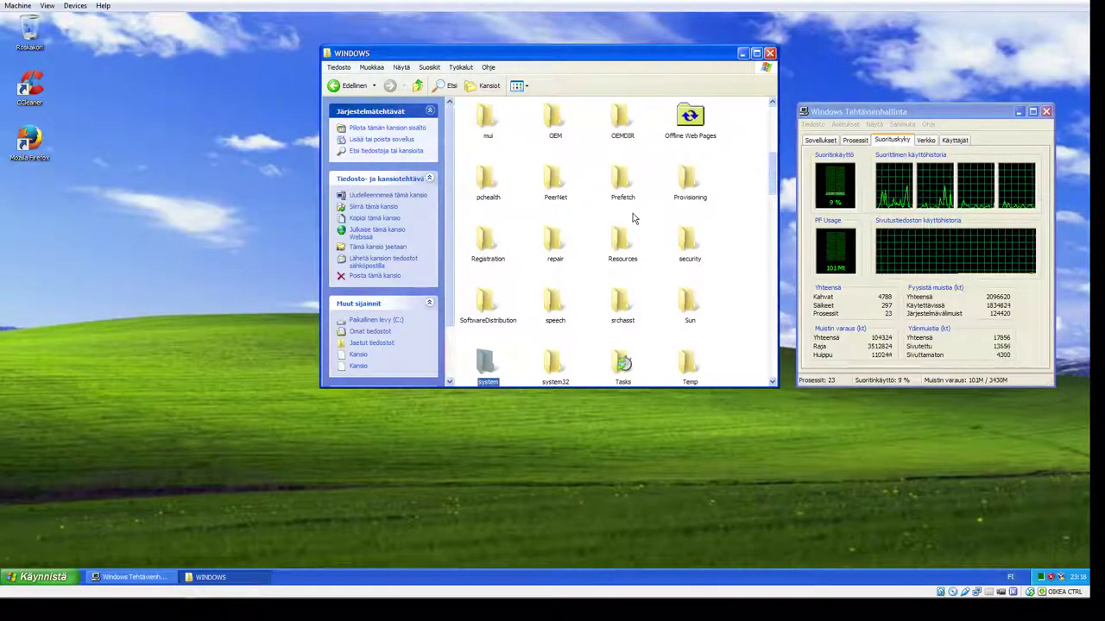
key("s")
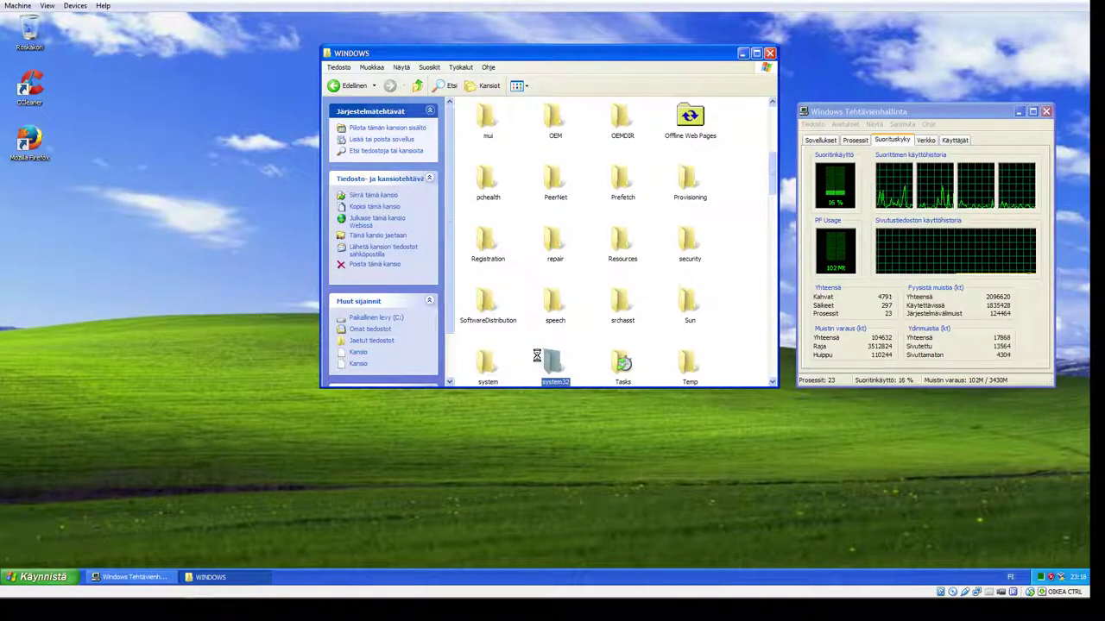
key("Return")
type("taskmgr")
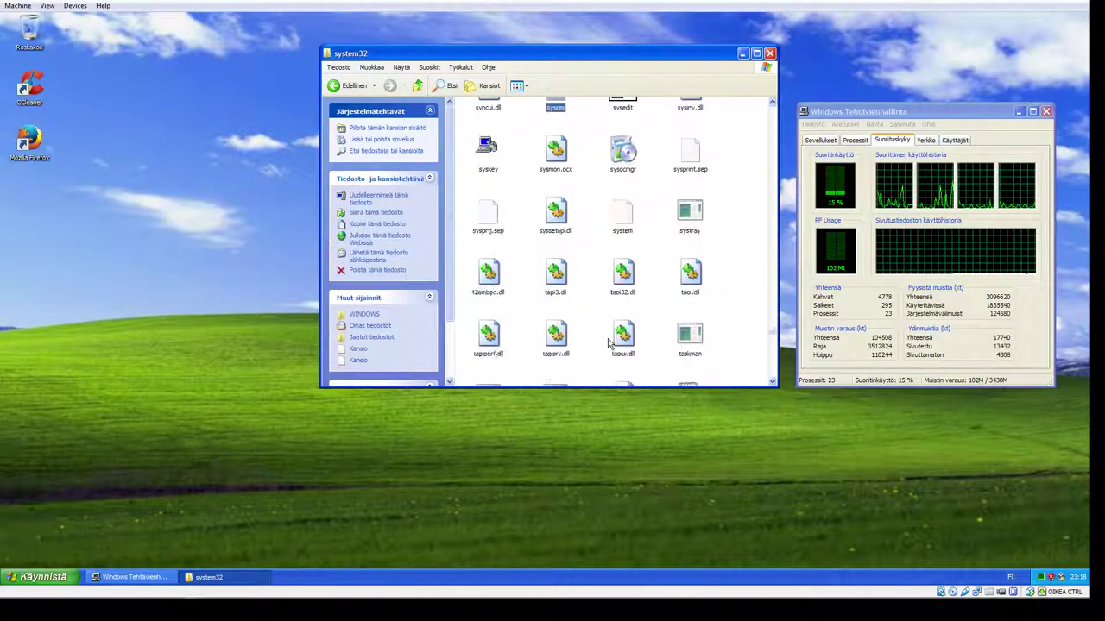
type("sysedit")
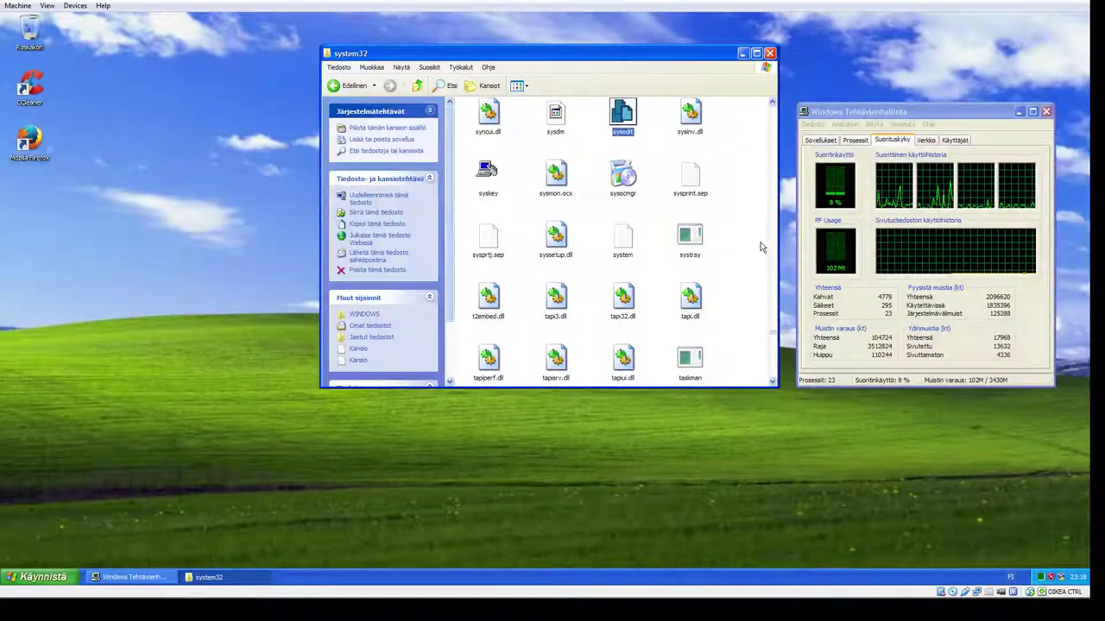
Step: Go back up to the C: drive and view the files in the system folder inside WINDOWS
key("BackSpace")
key("BackSpace")
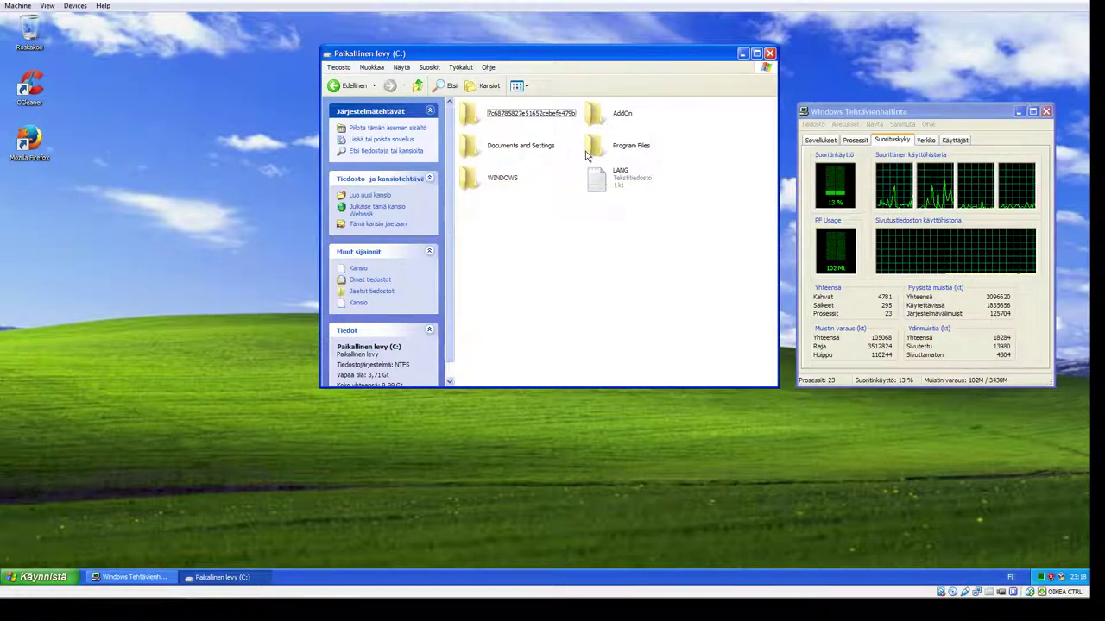
double_click(489, 183)
scroll(553, 288, "down", 5)
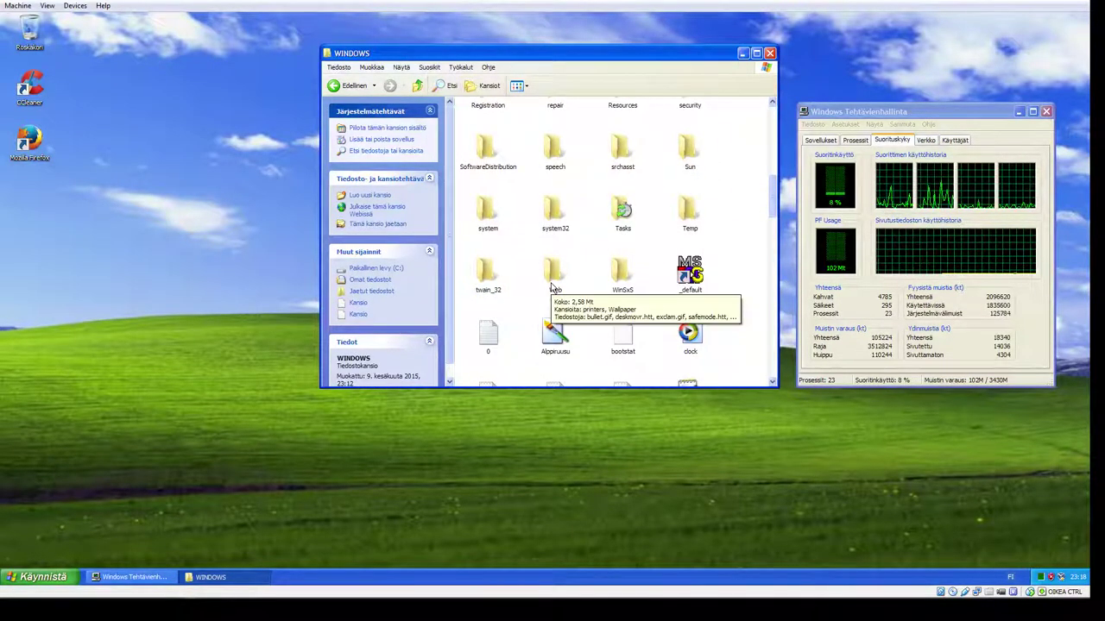
double_click(493, 225)
scroll(496, 226, "down", 3)
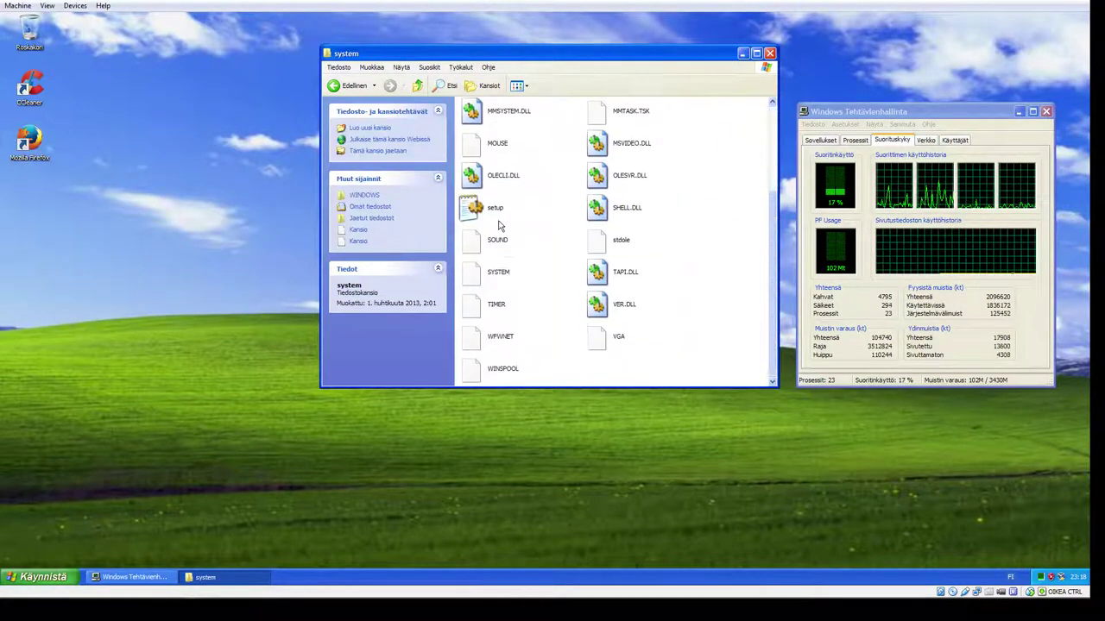
Step: Return to the WINDOWS folder and examine its subfolders and files from beginning to end
key("BackSpace")
scroll(604, 285, "down", 2)
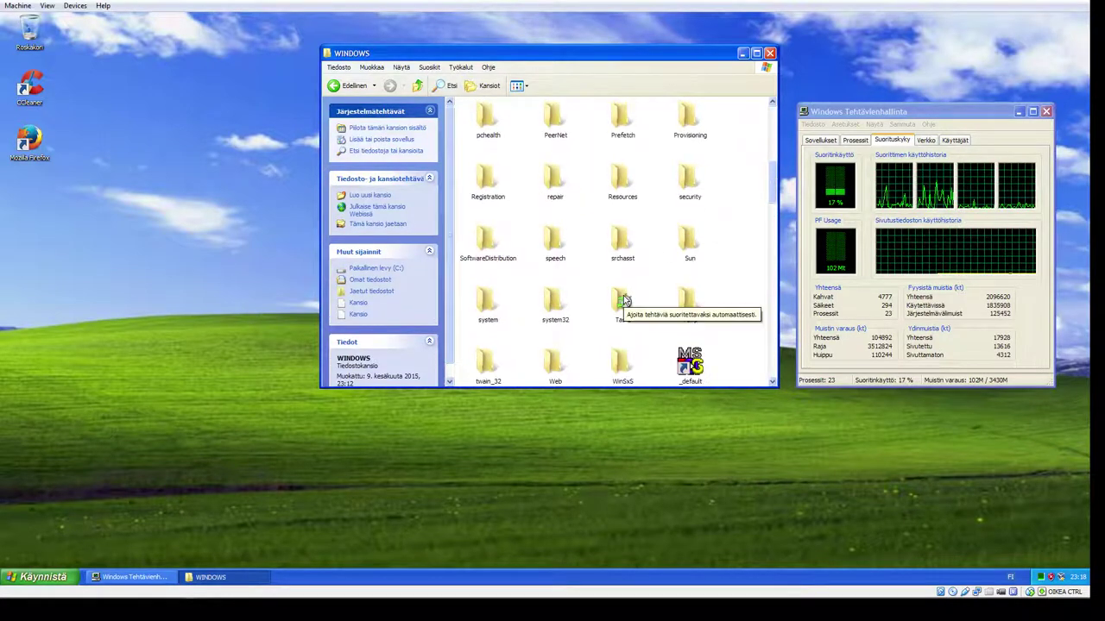
scroll(664, 315, "down", 5)
scroll(716, 320, "down", 10)
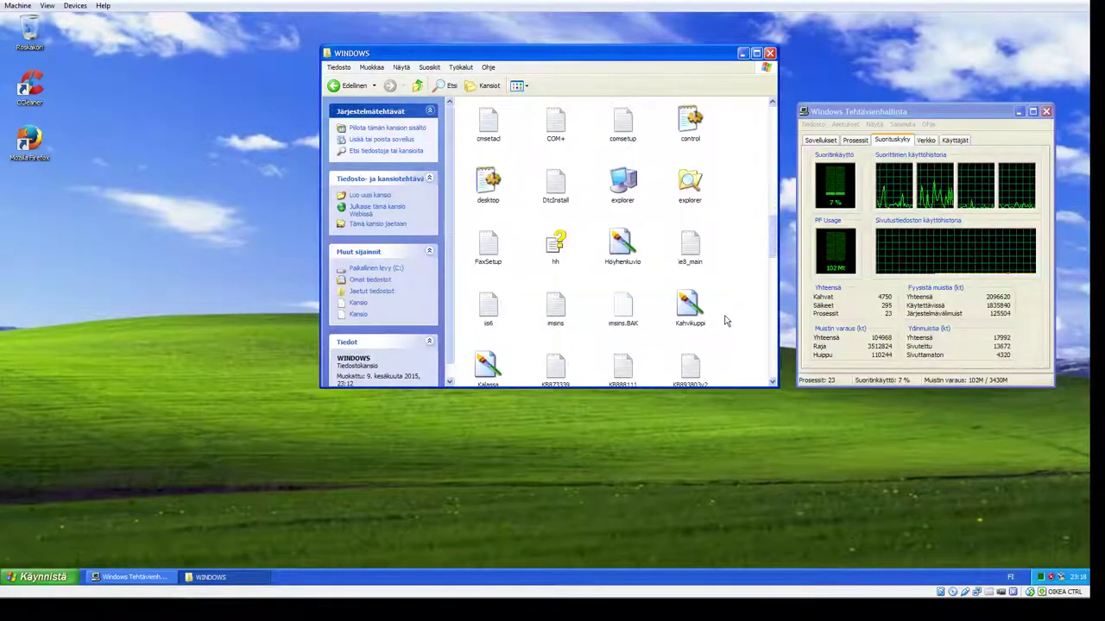
scroll(725, 321, "down", 2)
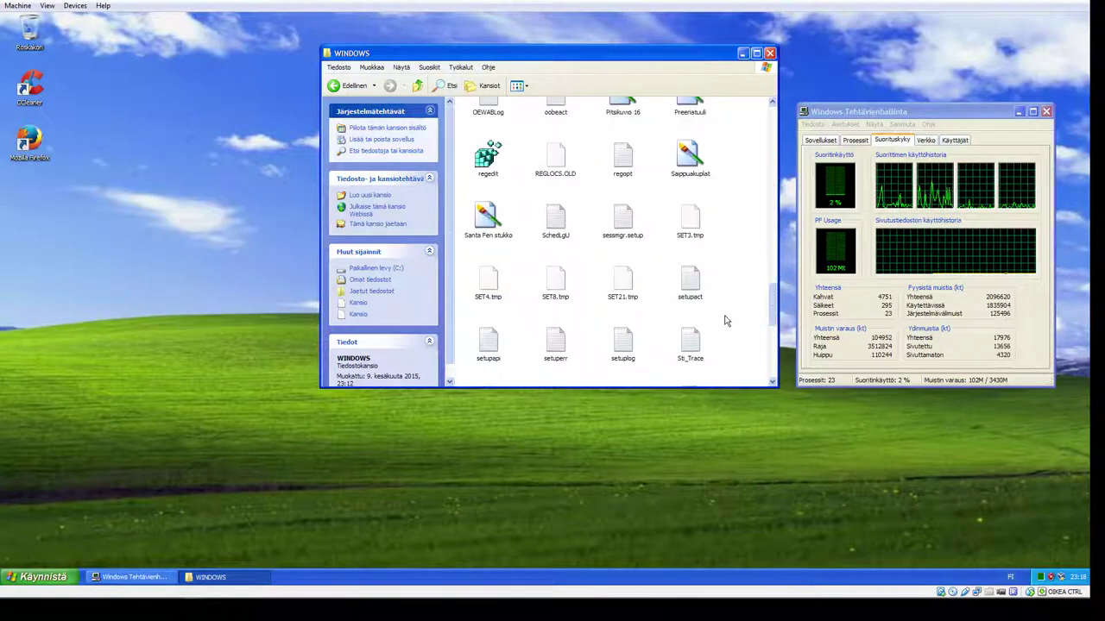
scroll(725, 321, "down", 4)
scroll(725, 321, "down", 4)
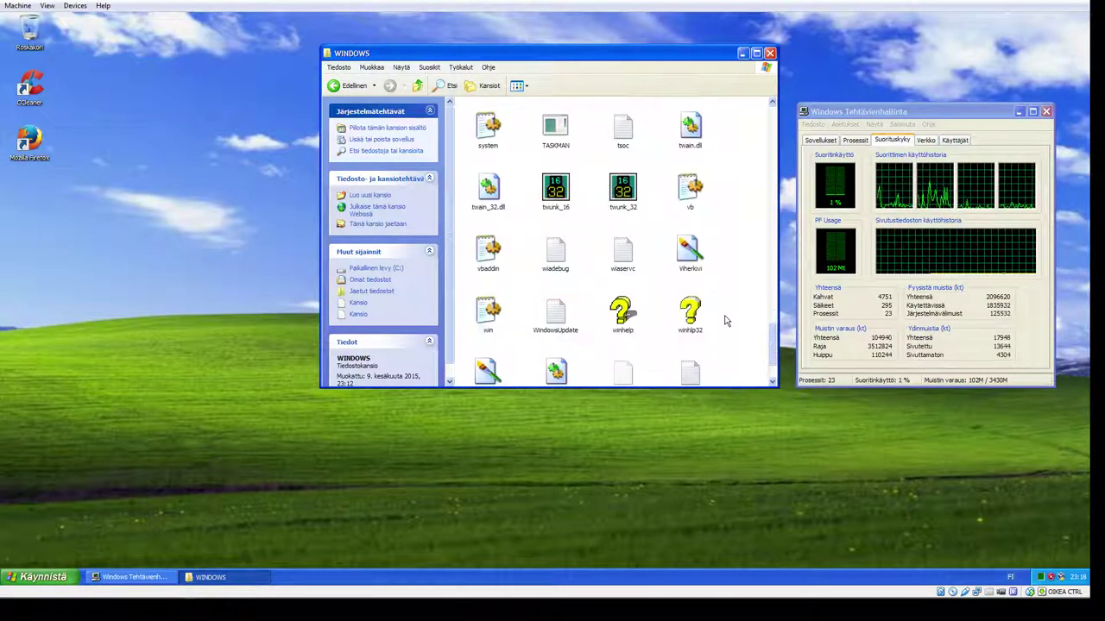
scroll(725, 321, "up", 6)
scroll(725, 321, "up", 10)
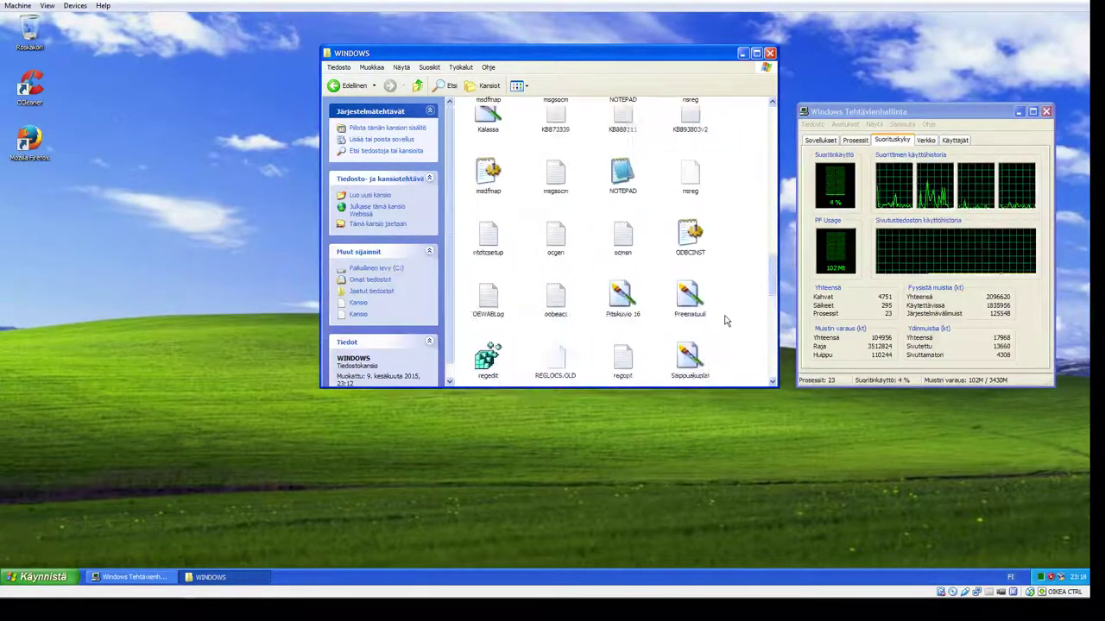
scroll(716, 323, "up", 5)
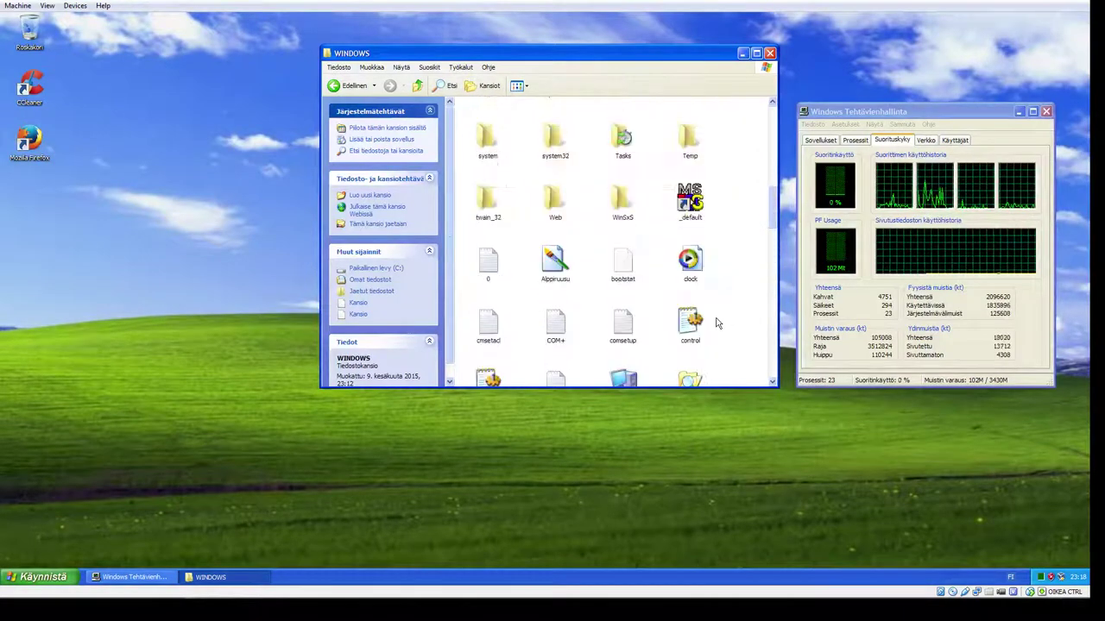
scroll(716, 323, "up", 10)
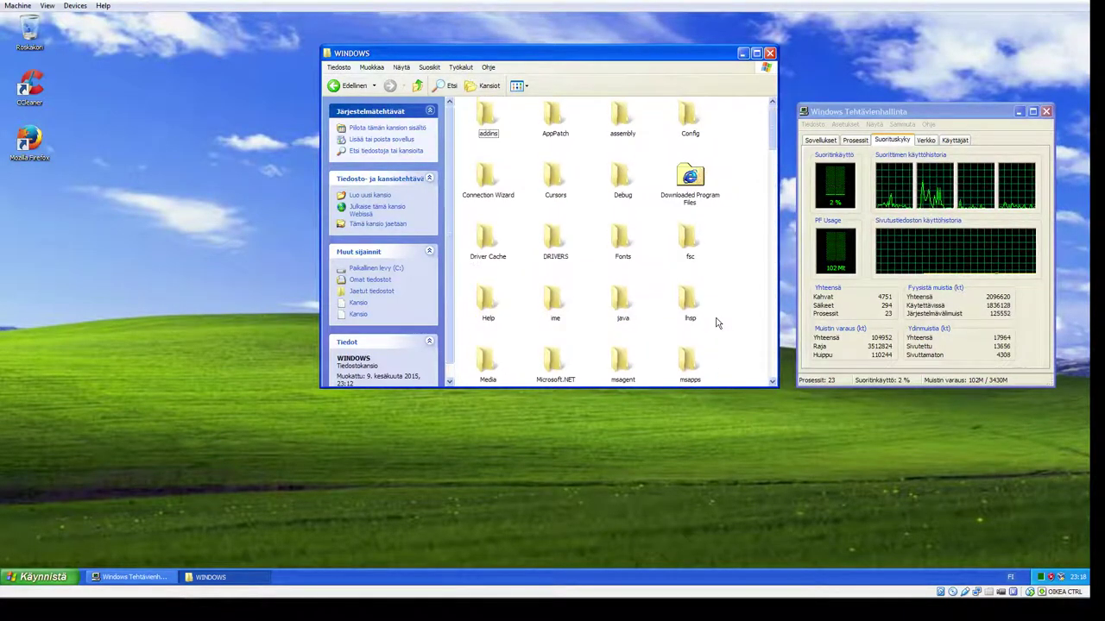
scroll(716, 323, "down", 14)
scroll(716, 323, "down", 10)
scroll(716, 322, "up", 11)
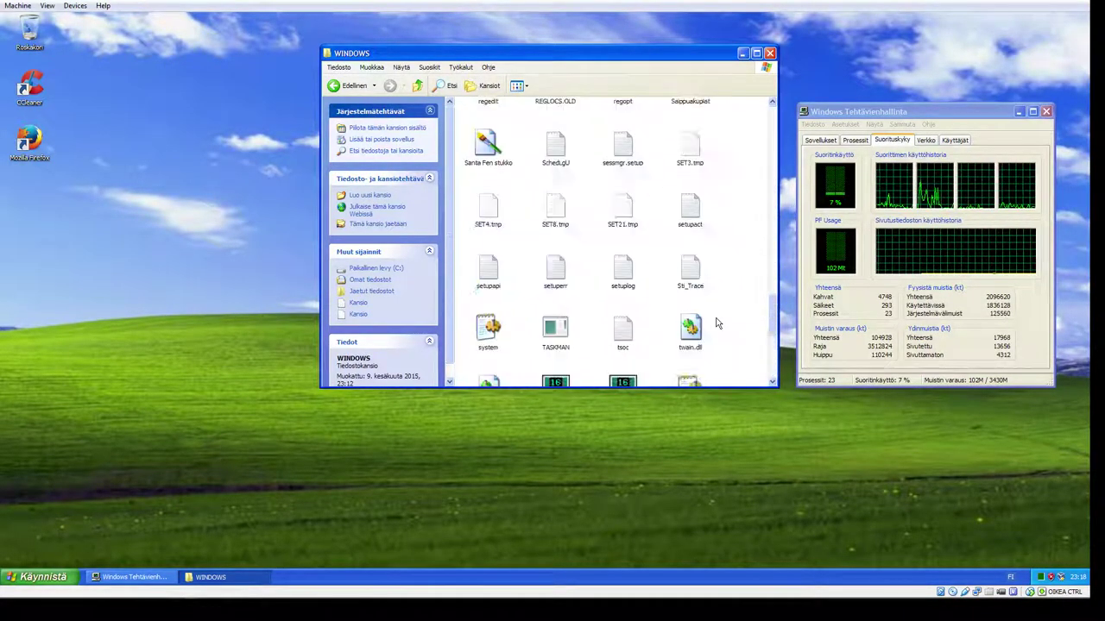
scroll(716, 323, "up", 3)
Step: Step through the WINDOWS folder's items whose names begin with D, clear the selection, and return to the start of the list
key("d")
key("d")
key("d")
key("d")
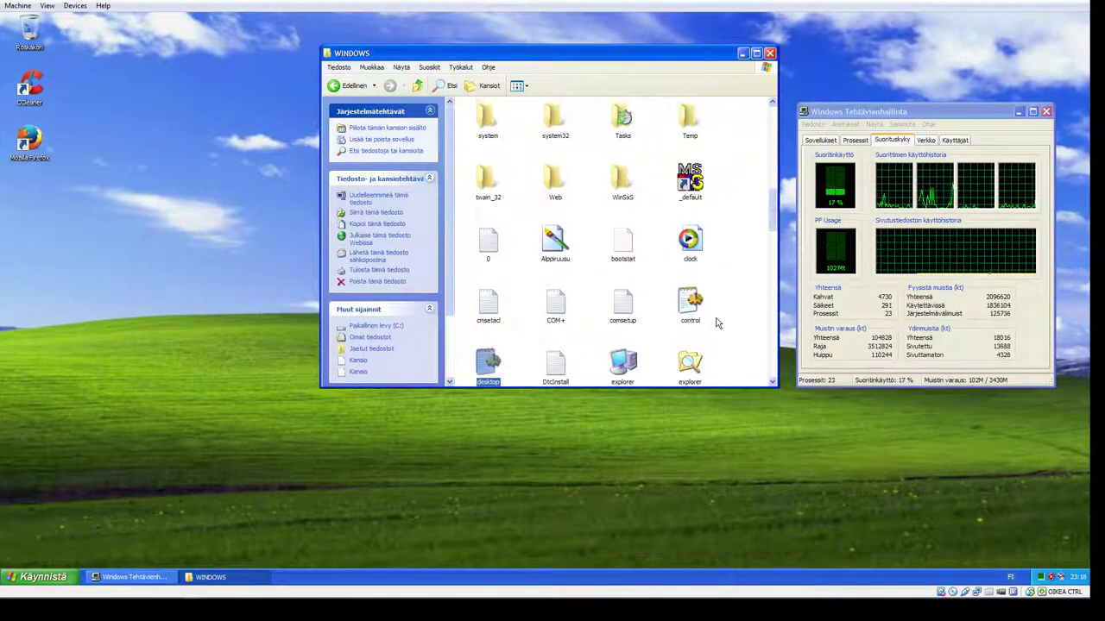
key("d")
key("d")
key("d")
key("d")
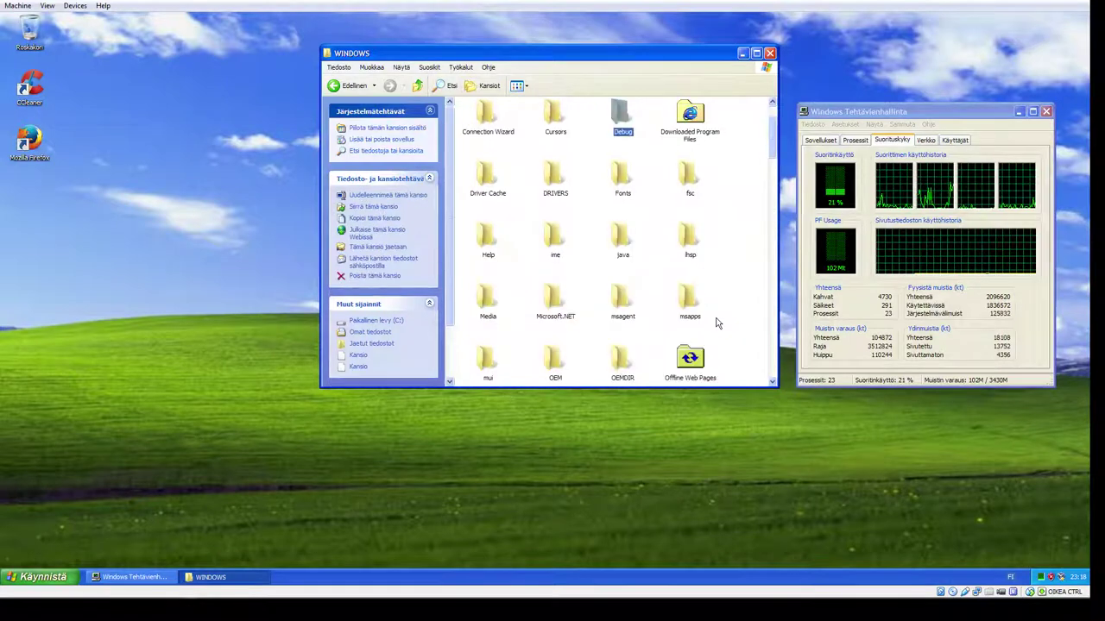
key("d")
key("d")
key("d")
key("d")
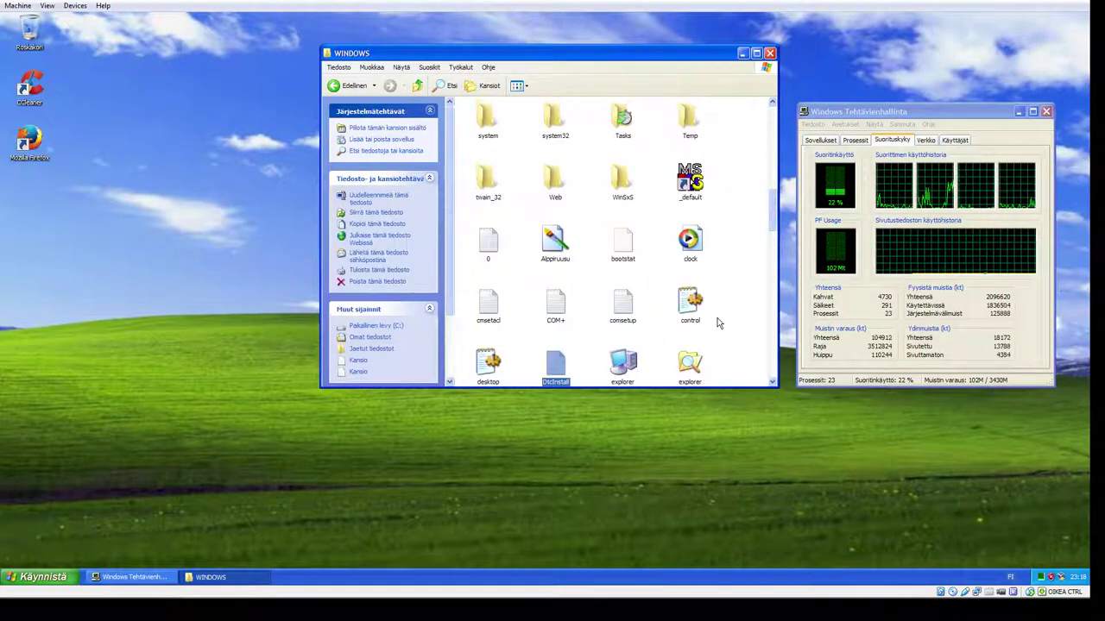
left_click(748, 296)
scroll(748, 296, "up", 10)
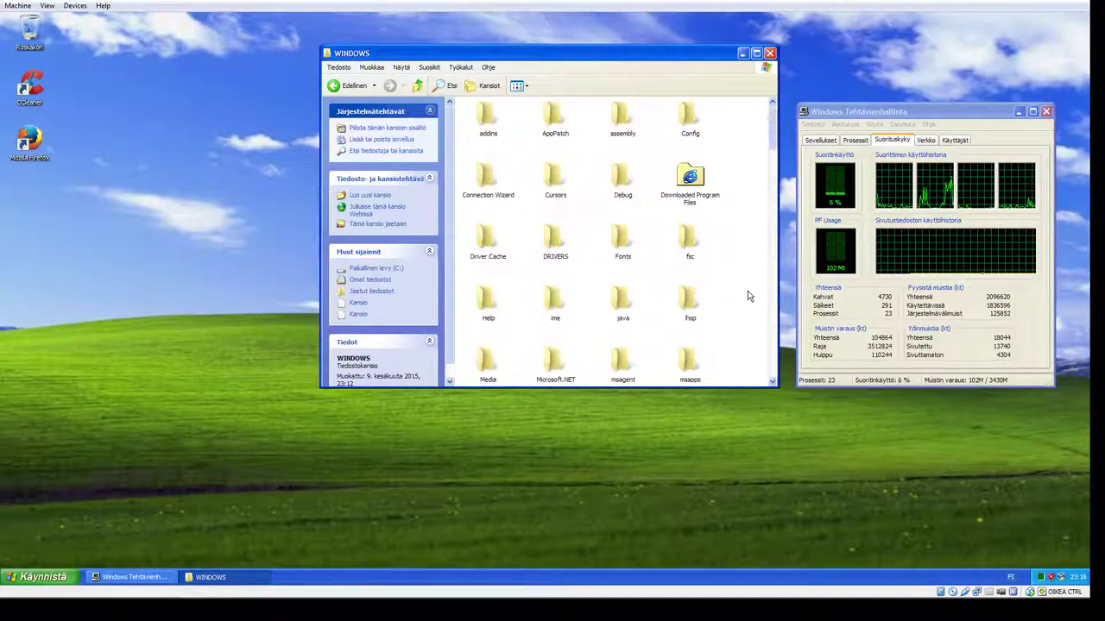
Step: Look through the WINDOWS folder's items, view the contents of the Tasks folder, and return to WINDOWS
scroll(745, 298, "down", 10)
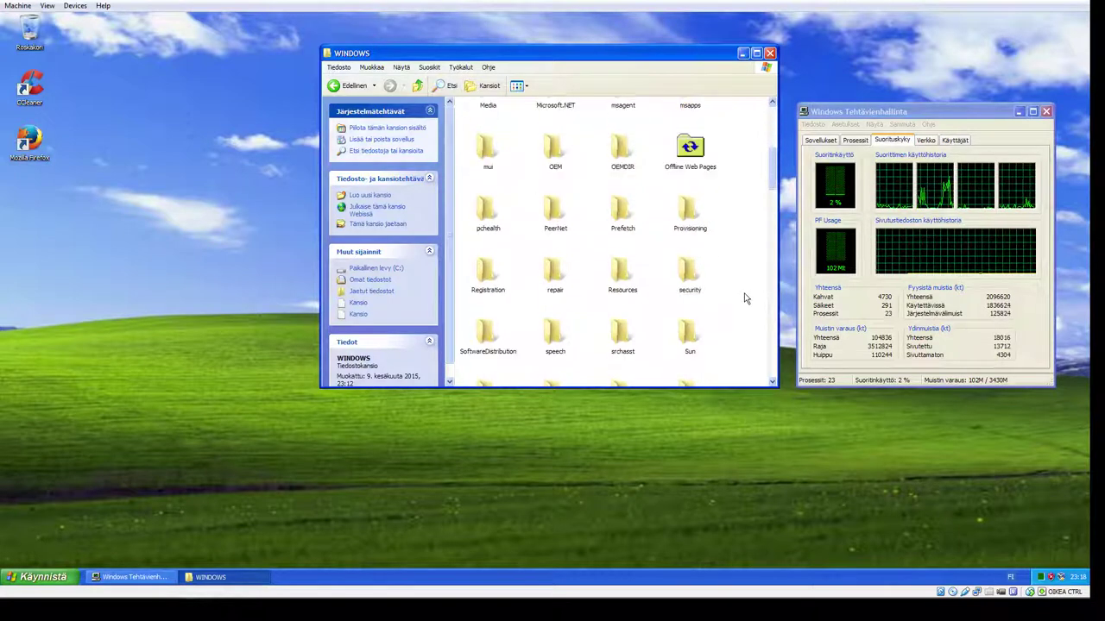
scroll(745, 297, "up", 5)
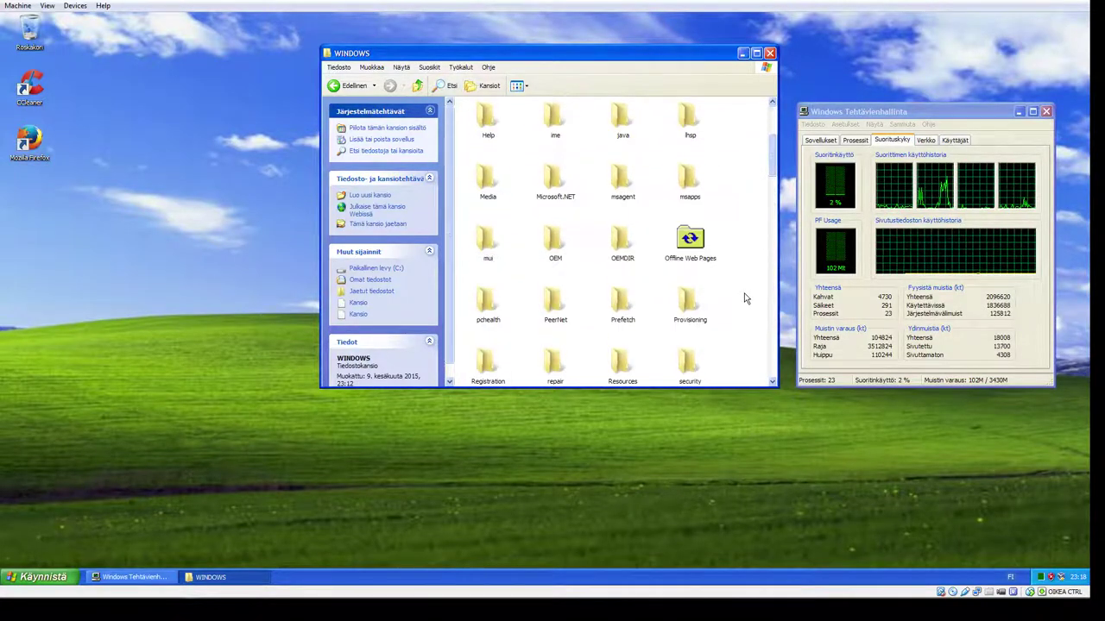
scroll(745, 297, "down", 7)
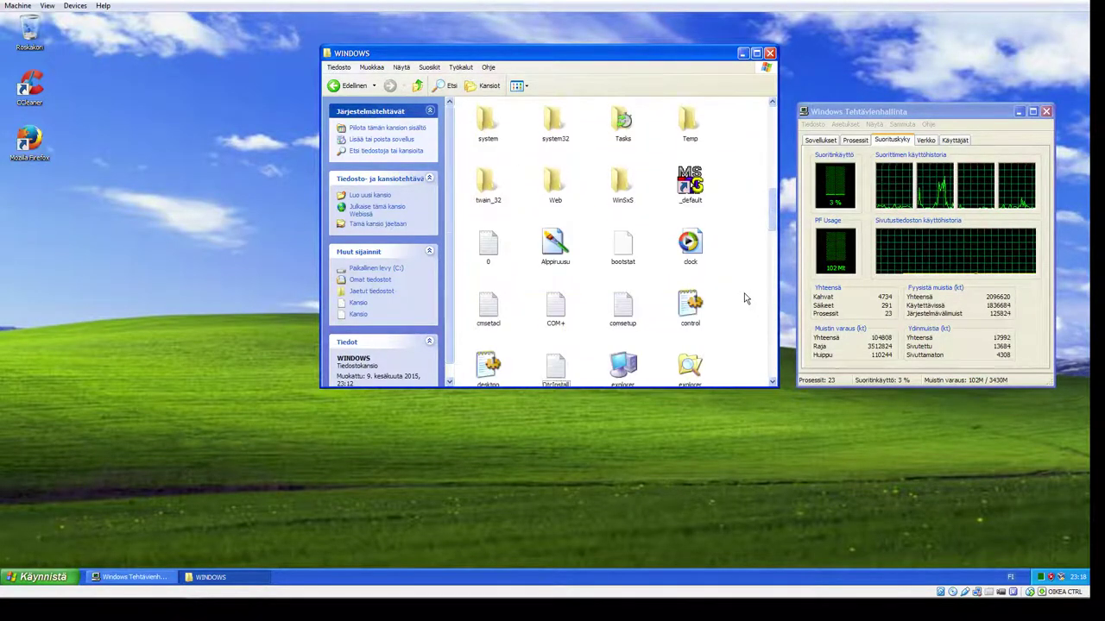
scroll(745, 298, "up", 3)
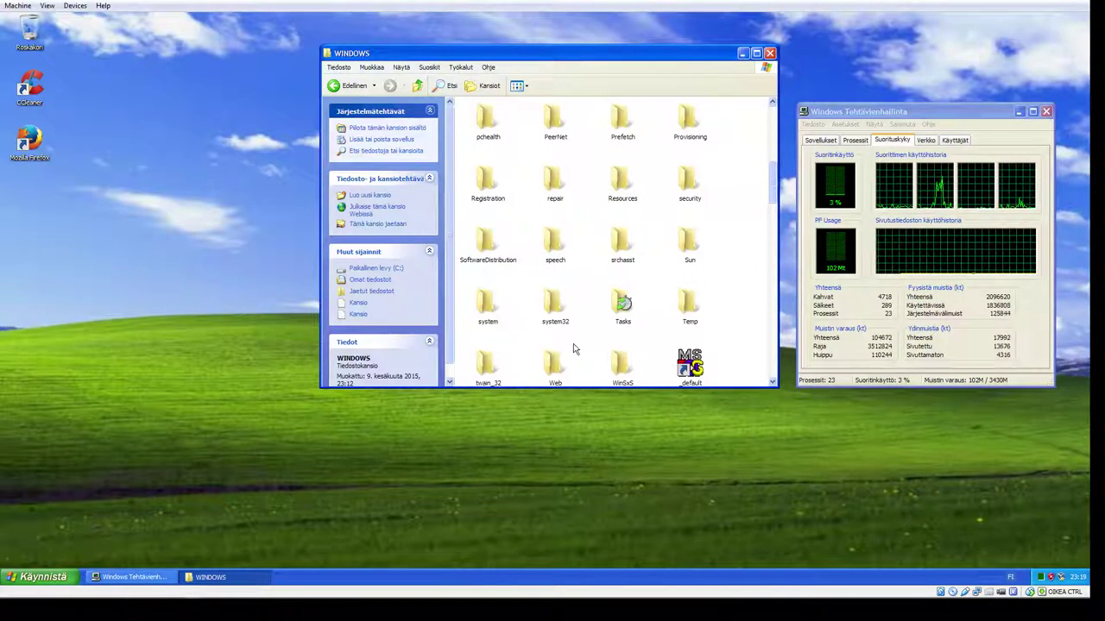
double_click(617, 300)
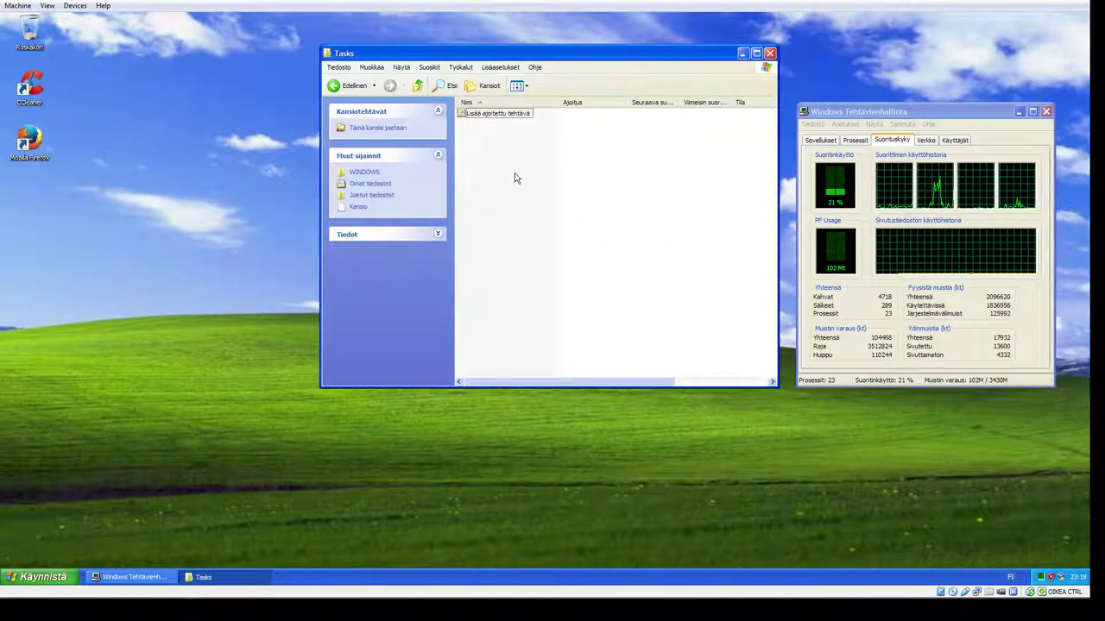
key("BackSpace")
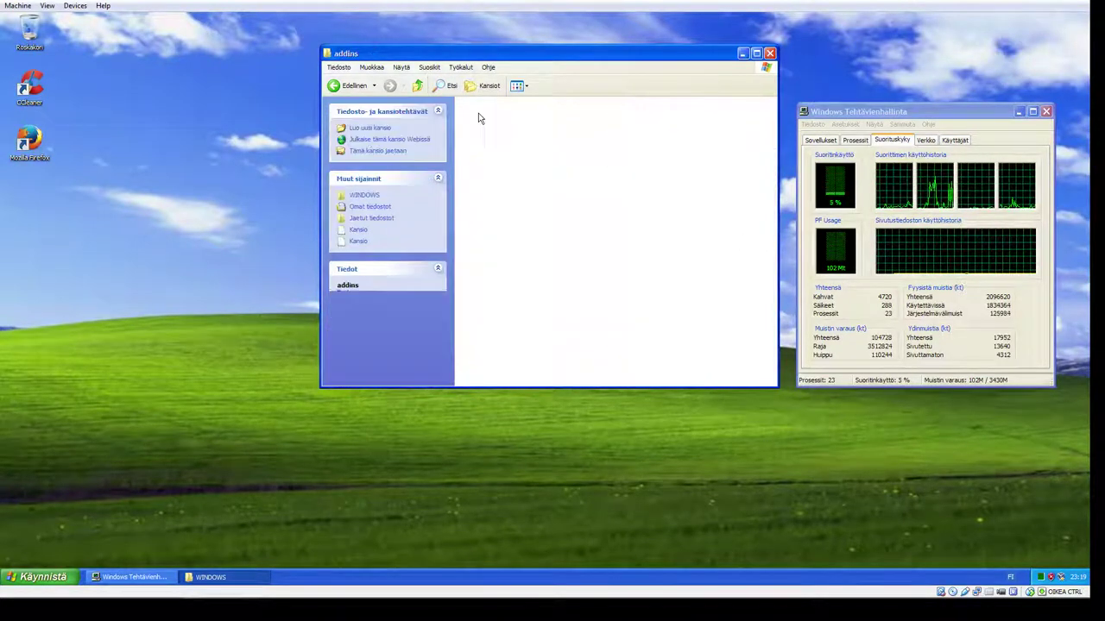
Step: View the contents of the AppPatch and Config folders inside WINDOWS, returning to WINDOWS after each one
double_click(555, 123)
key("BackSpace")
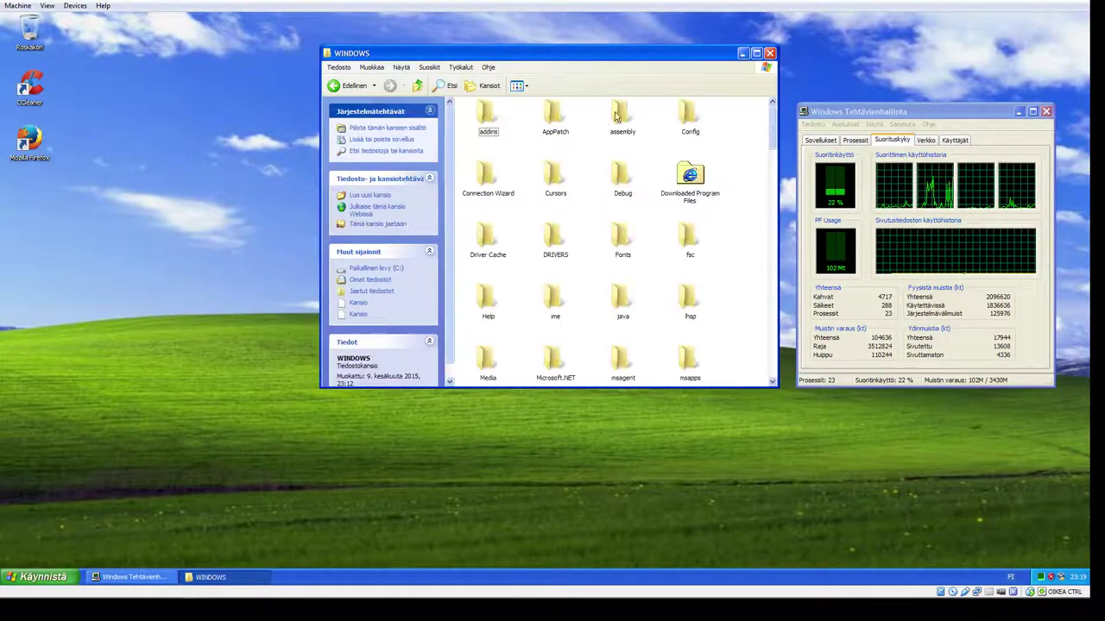
double_click(689, 118)
key("BackSpace")
key("Return")
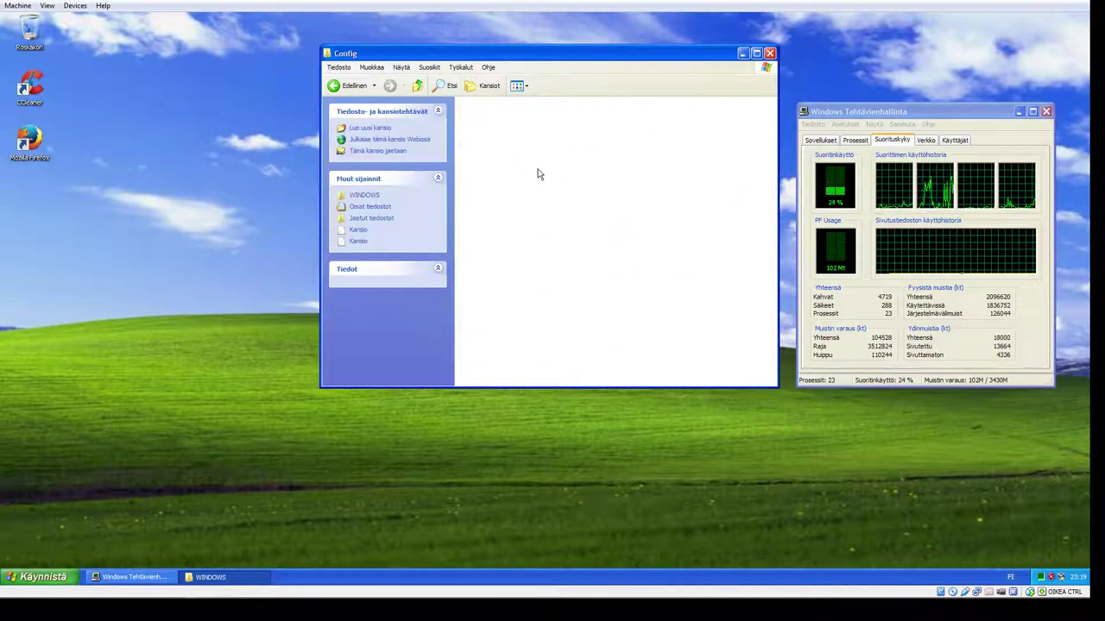
key("BackSpace")
Step: Check the Connection Wizard, Cursors and Debug folders, including Debug's UserMode subfolder, and return to WINDOWS
double_click(488, 175)
key("BackSpace")
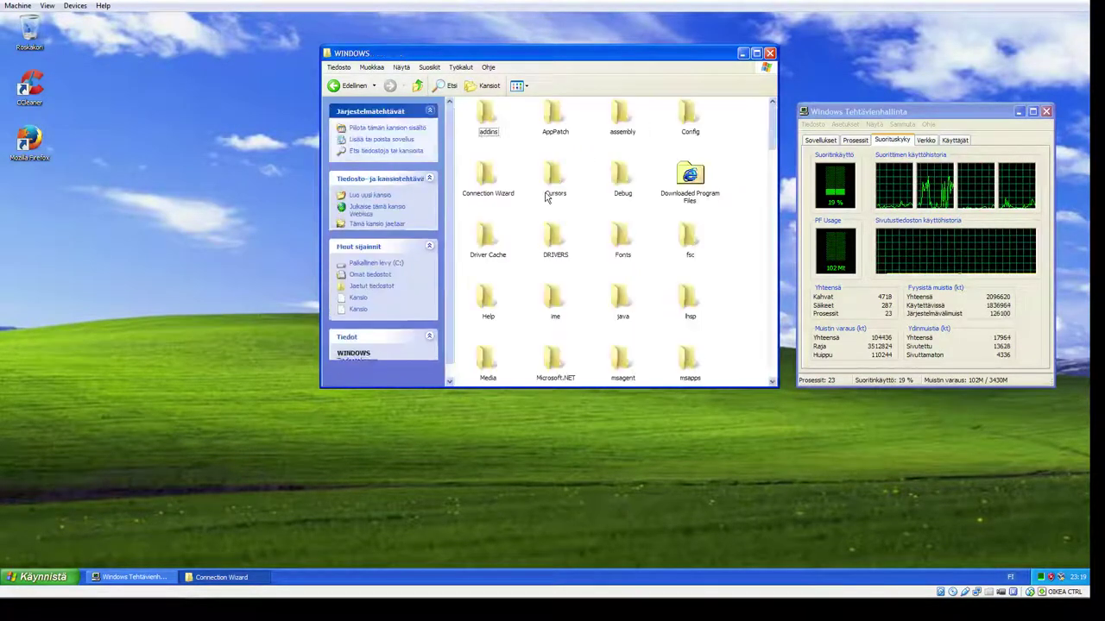
double_click(552, 180)
key("BackSpace")
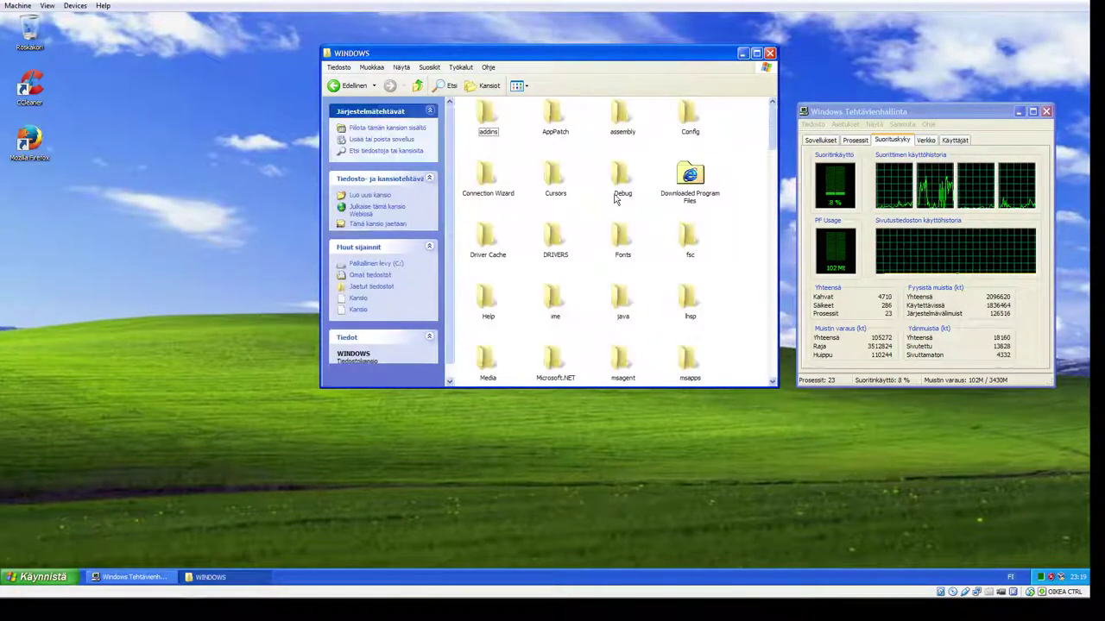
double_click(616, 174)
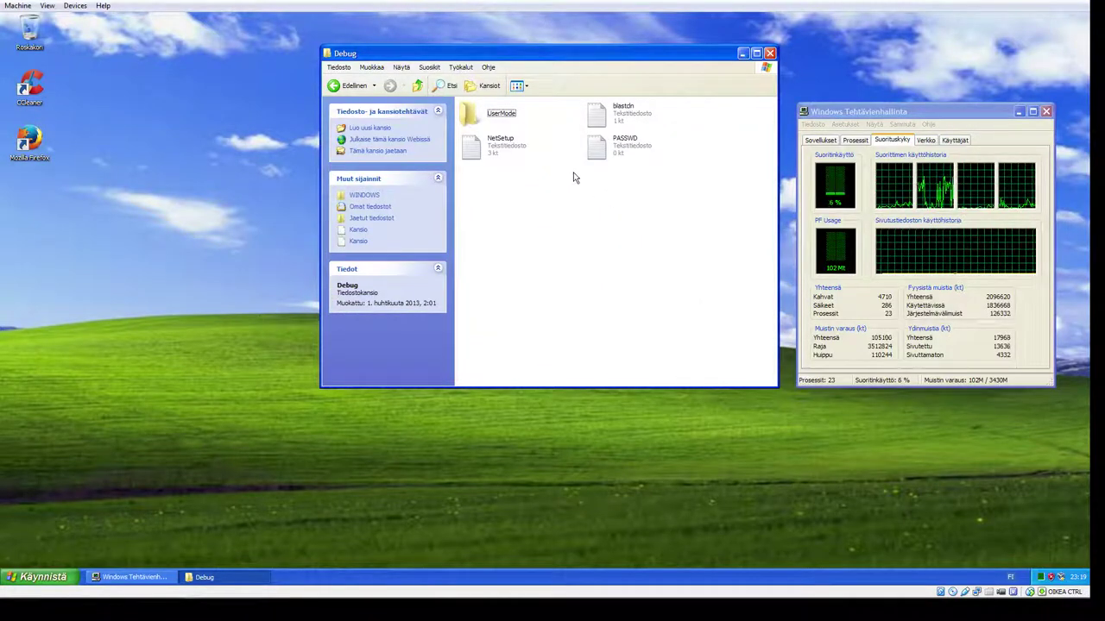
double_click(485, 123)
key("BackSpace")
key("BackSpace")
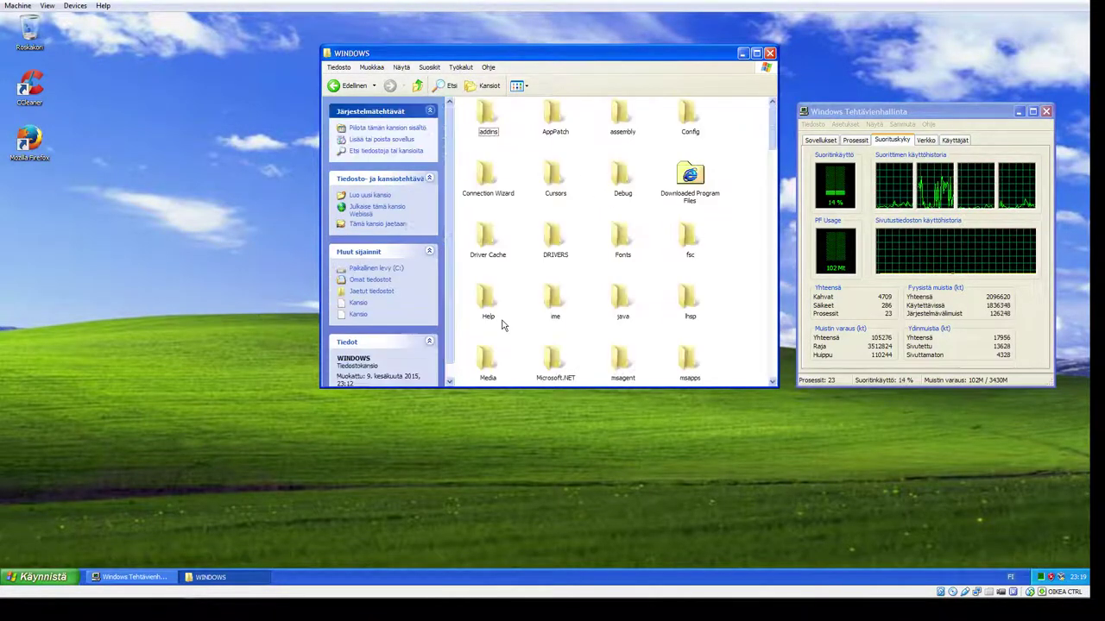
Step: Find the repair folder inside WINDOWS, view its files, and return to WINDOWS
scroll(553, 294, "down", 2)
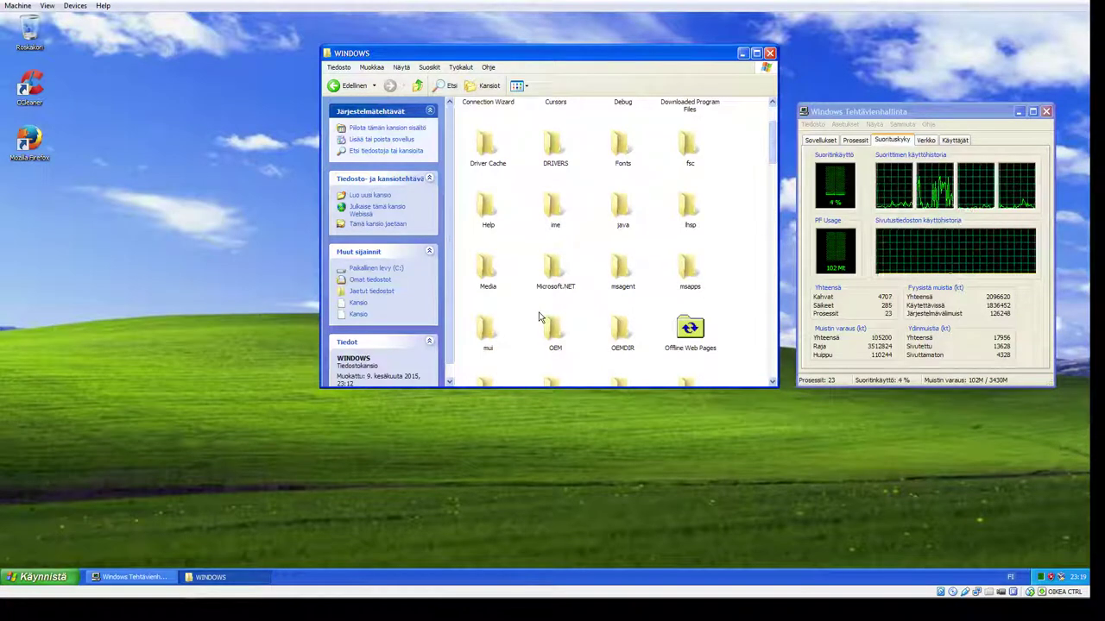
scroll(539, 318, "down", 2)
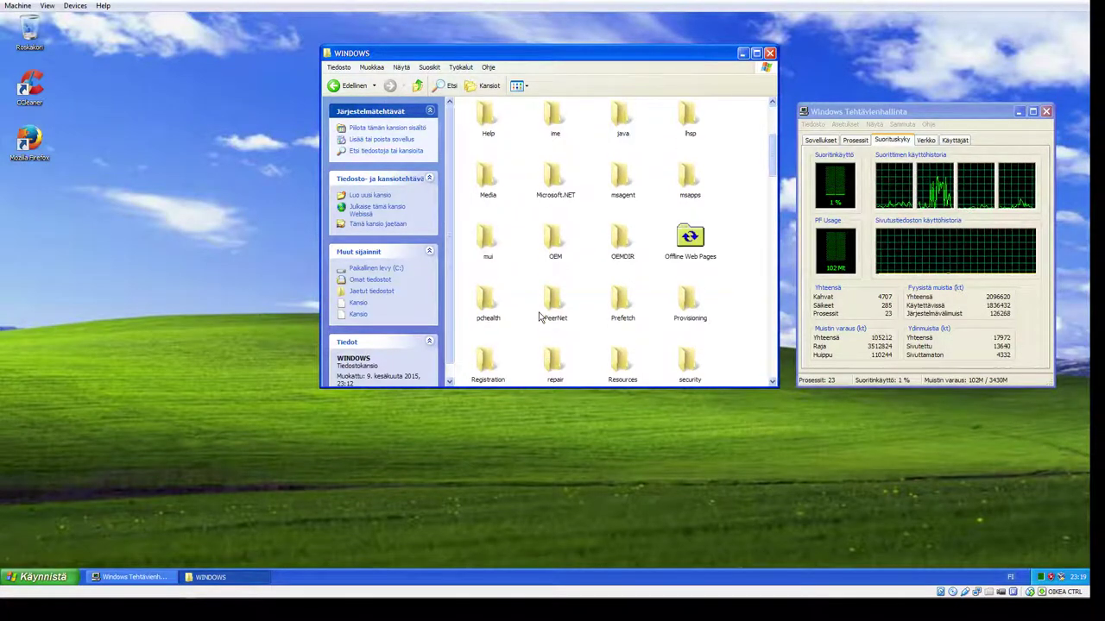
scroll(539, 318, "down", 2)
scroll(539, 317, "down", 2)
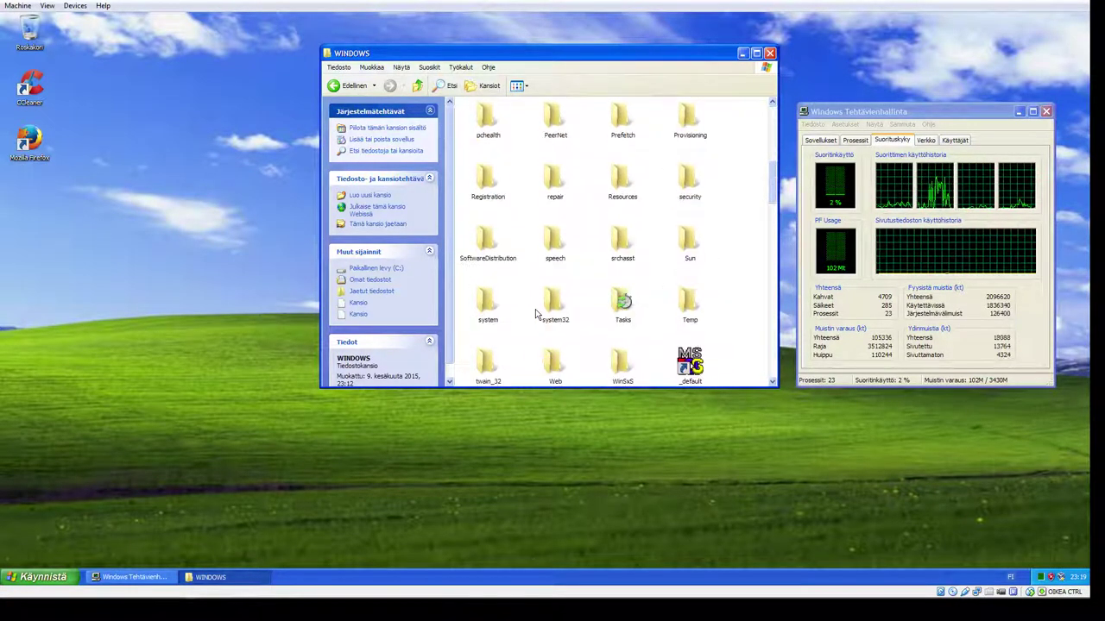
double_click(558, 200)
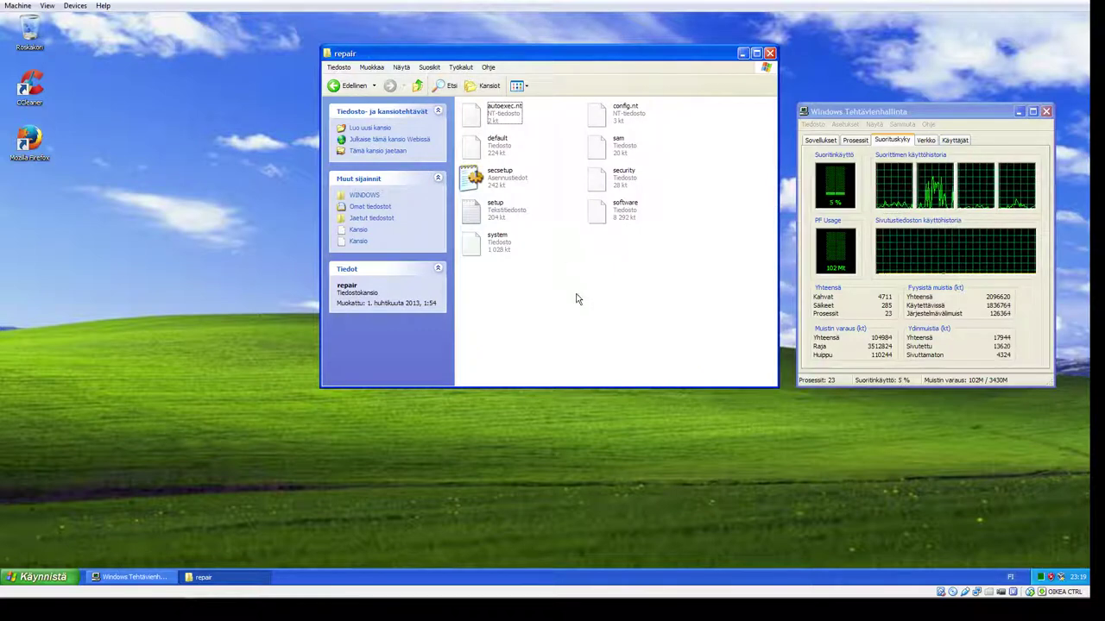
key("BackSpace")
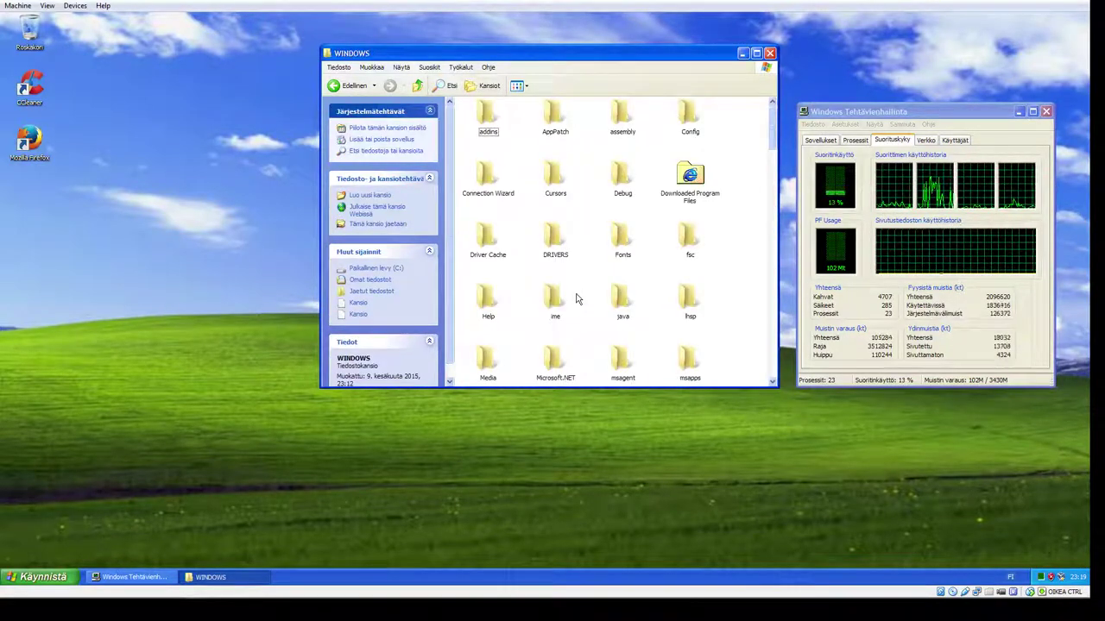
Step: Look through the WINDOWS subfolders and the first files after them, and go up to the C: drive
scroll(577, 299, "down", 5)
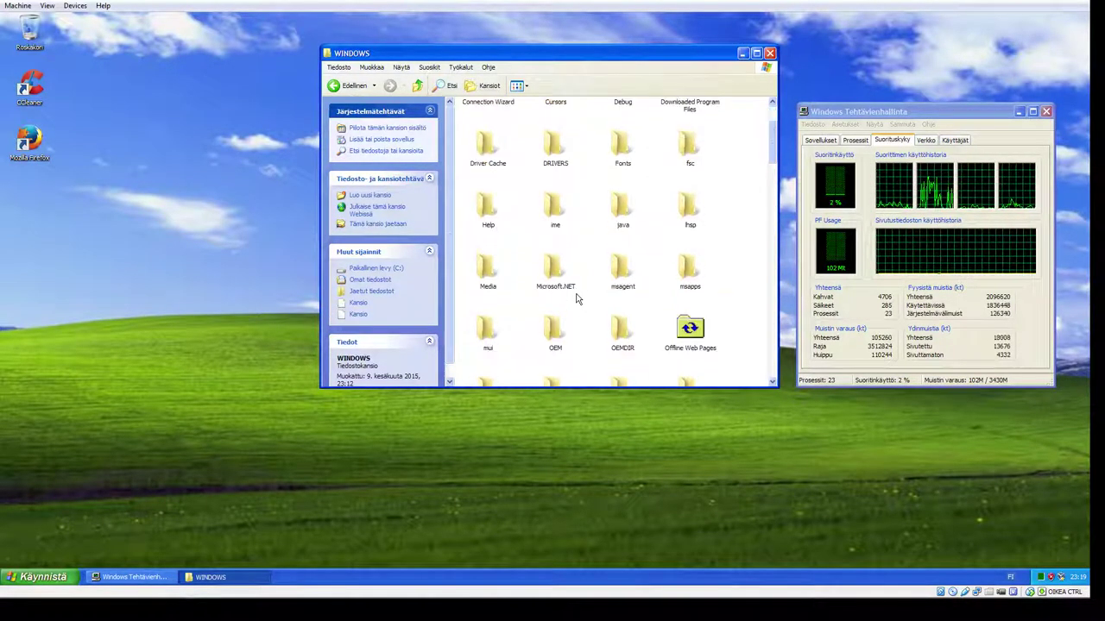
scroll(578, 298, "down", 4)
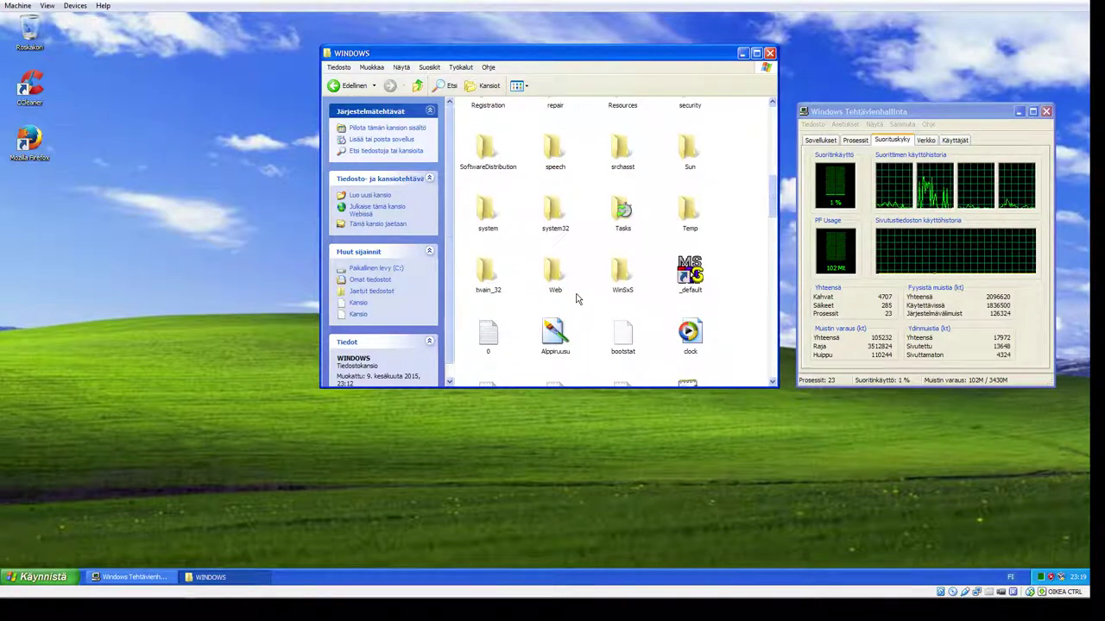
scroll(578, 299, "down", 2)
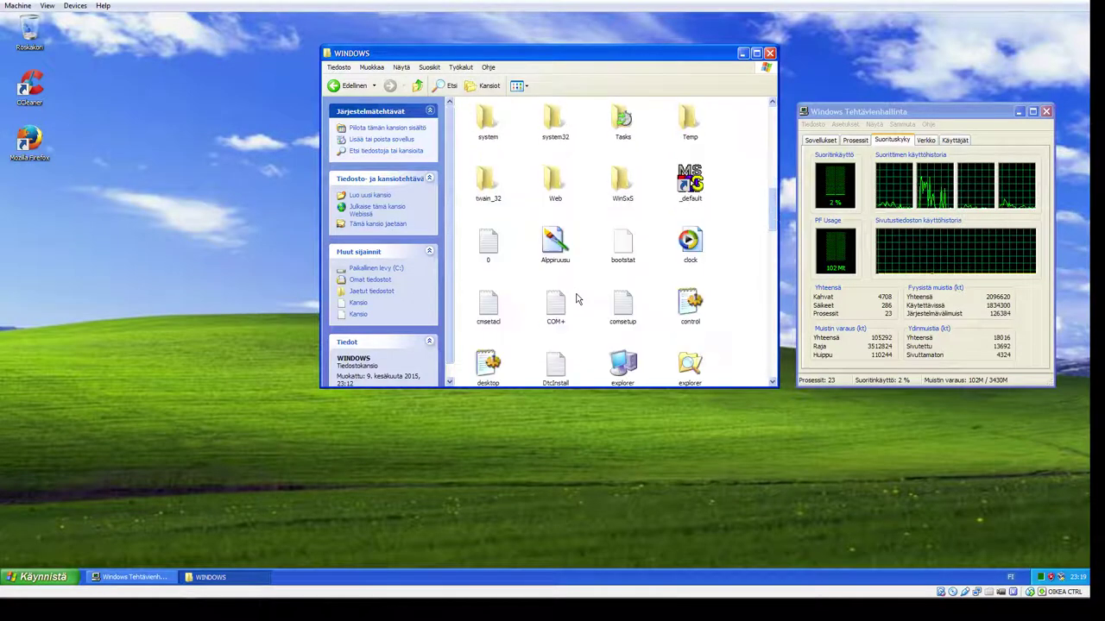
scroll(577, 299, "down", 2)
key("BackSpace")
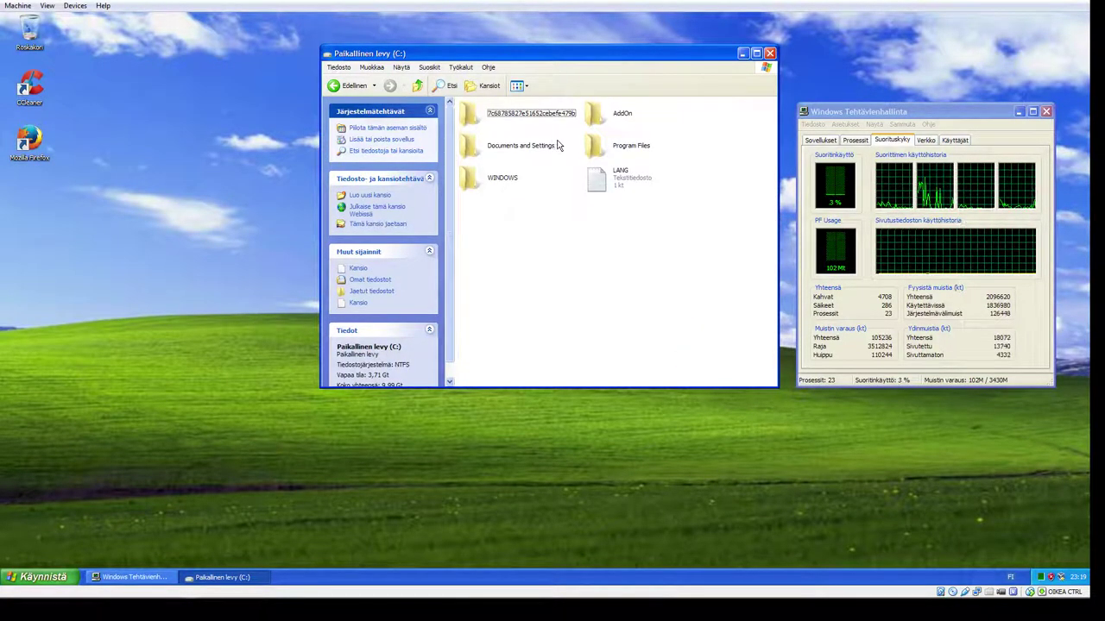
Step: Show the hidden contents of Program Files, look through the installed program folders, and go back up to the computer's drive overview
double_click(590, 152)
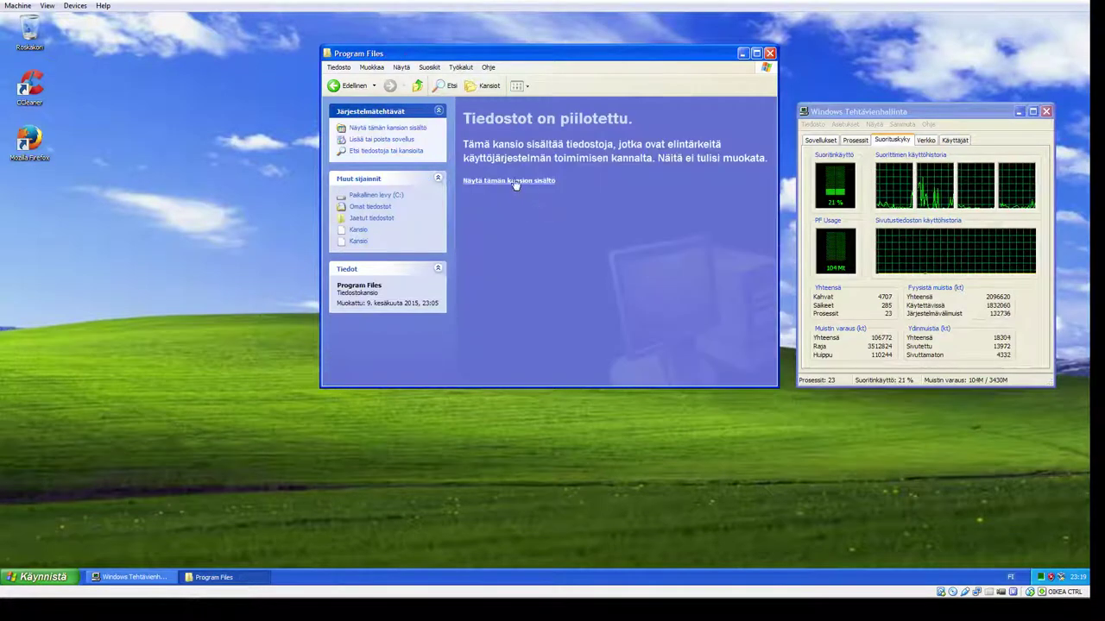
left_click(500, 183)
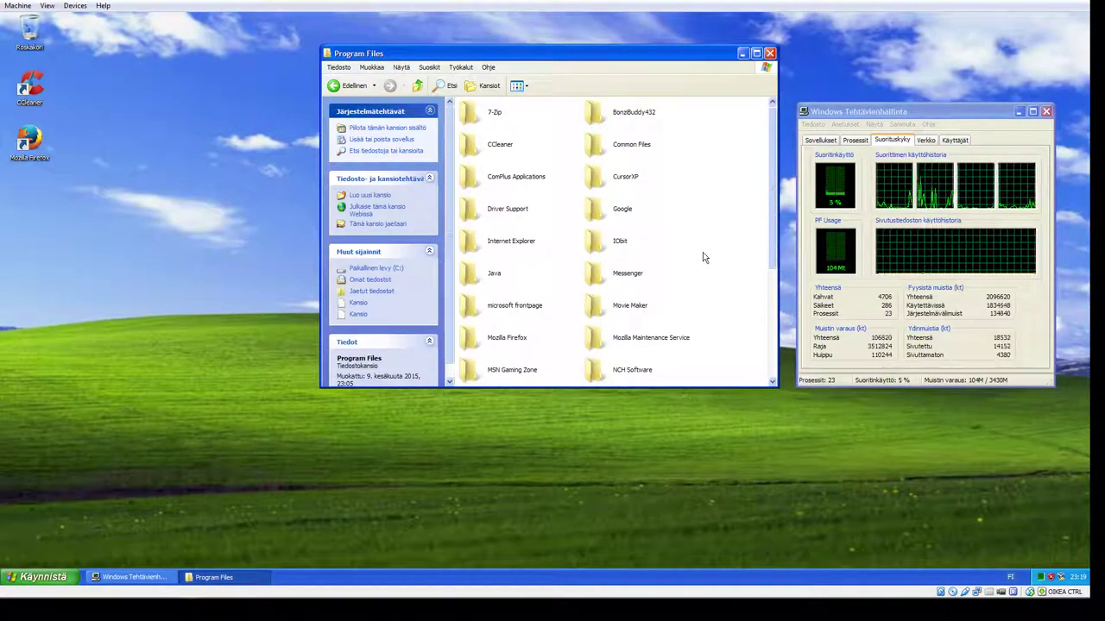
scroll(739, 252, "down", 5)
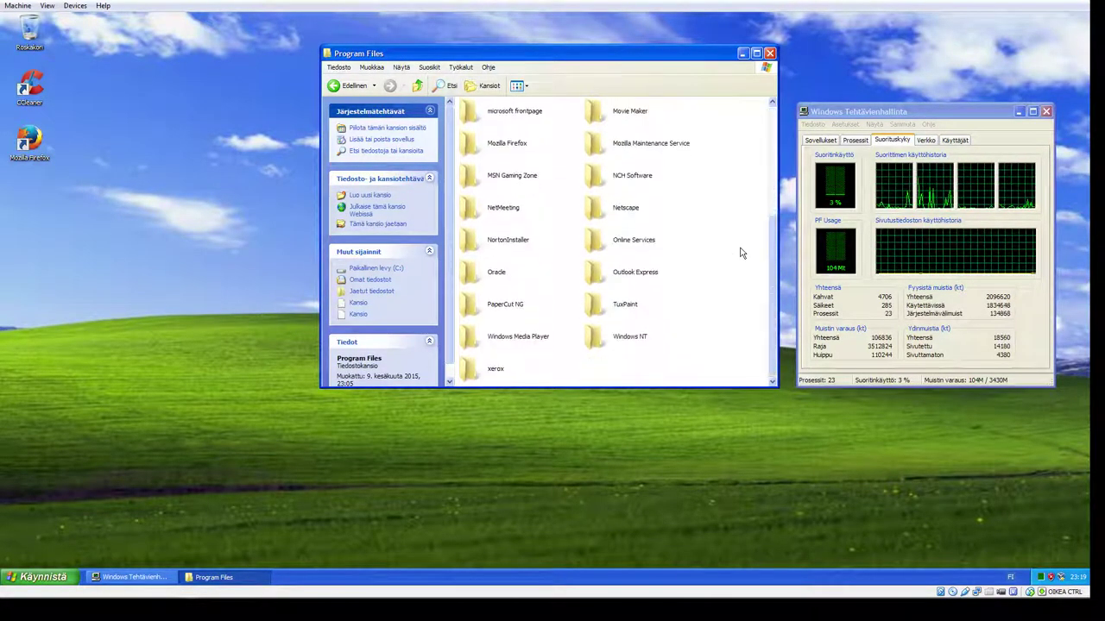
scroll(739, 252, "up", 2)
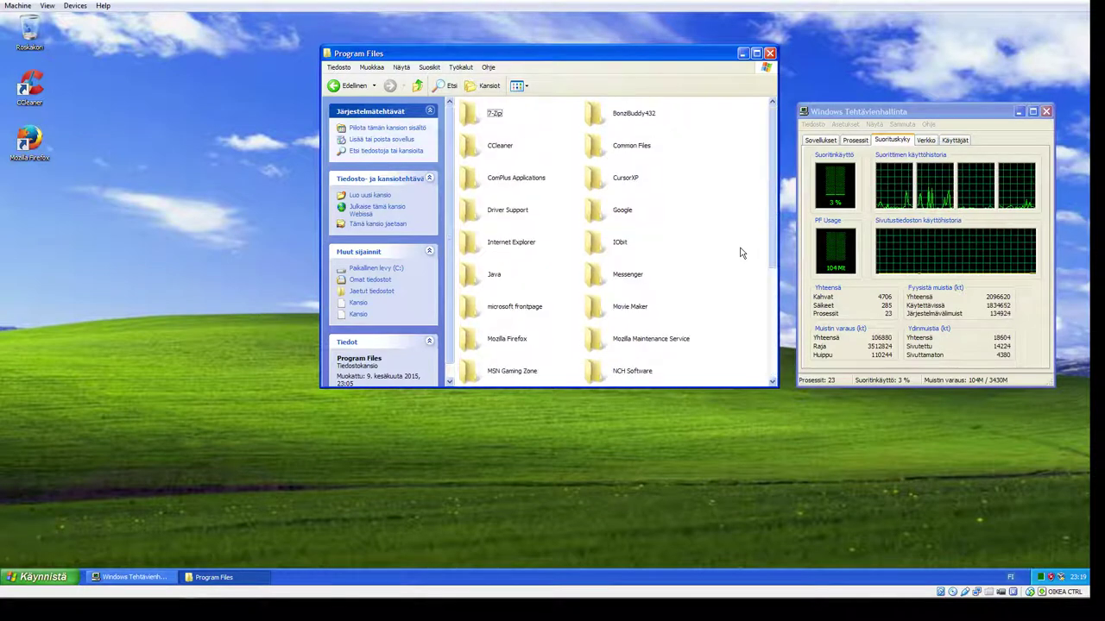
left_click(602, 251)
key("BackSpace")
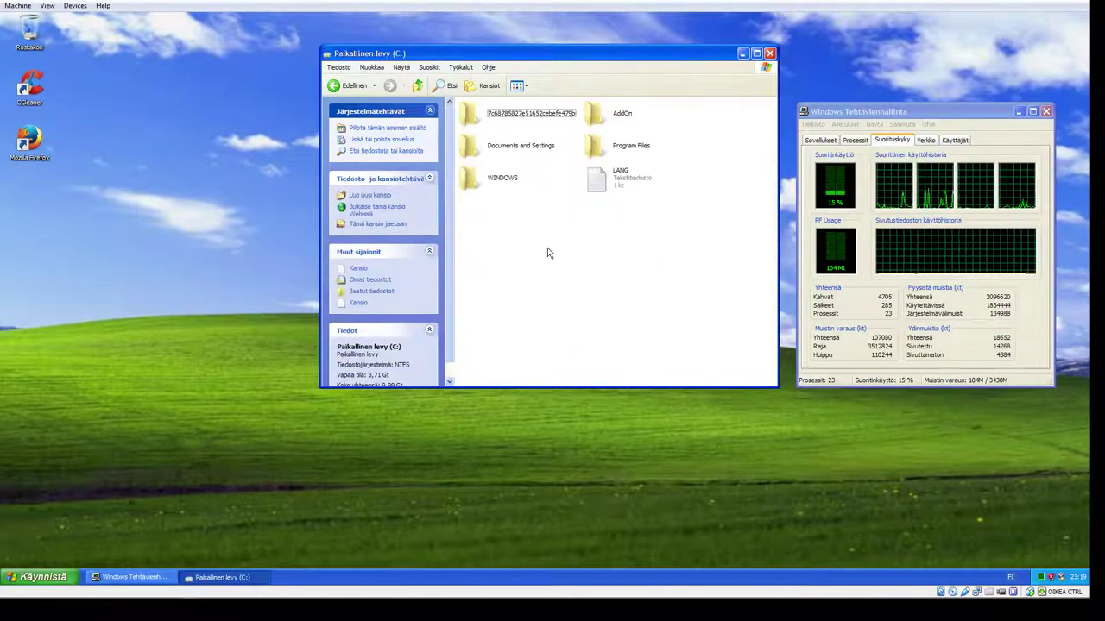
key("BackSpace")
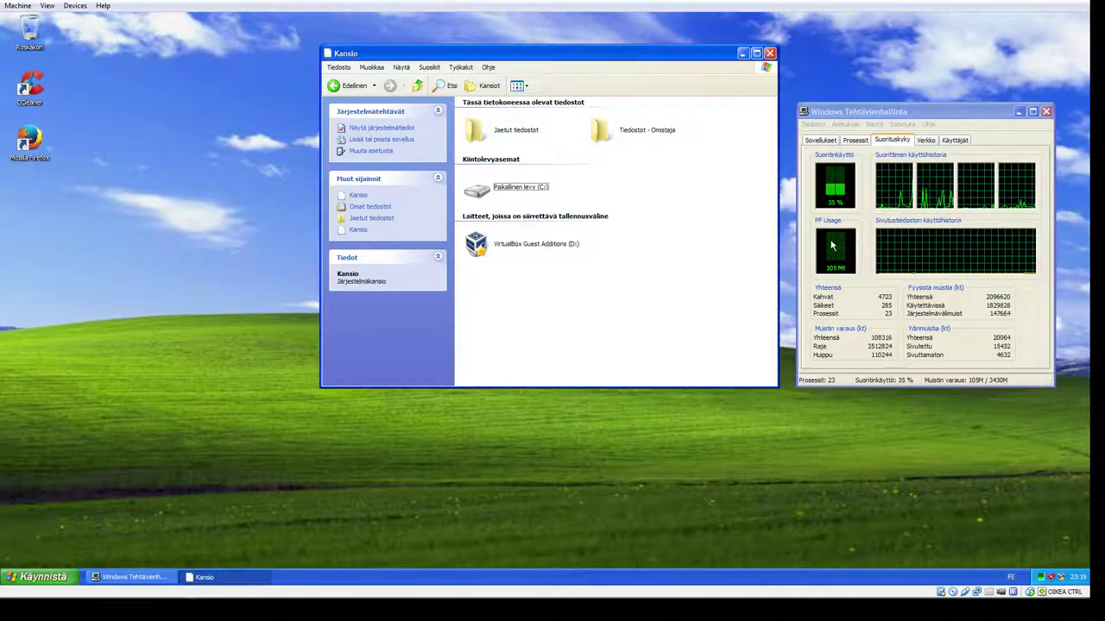
left_click(861, 278)
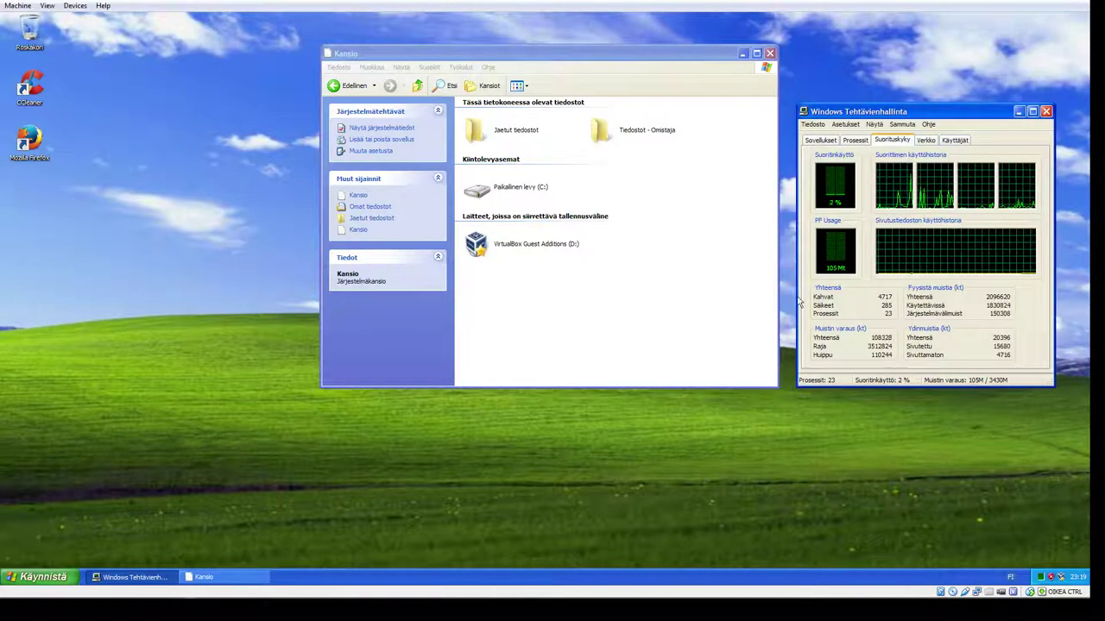
left_click(456, 278)
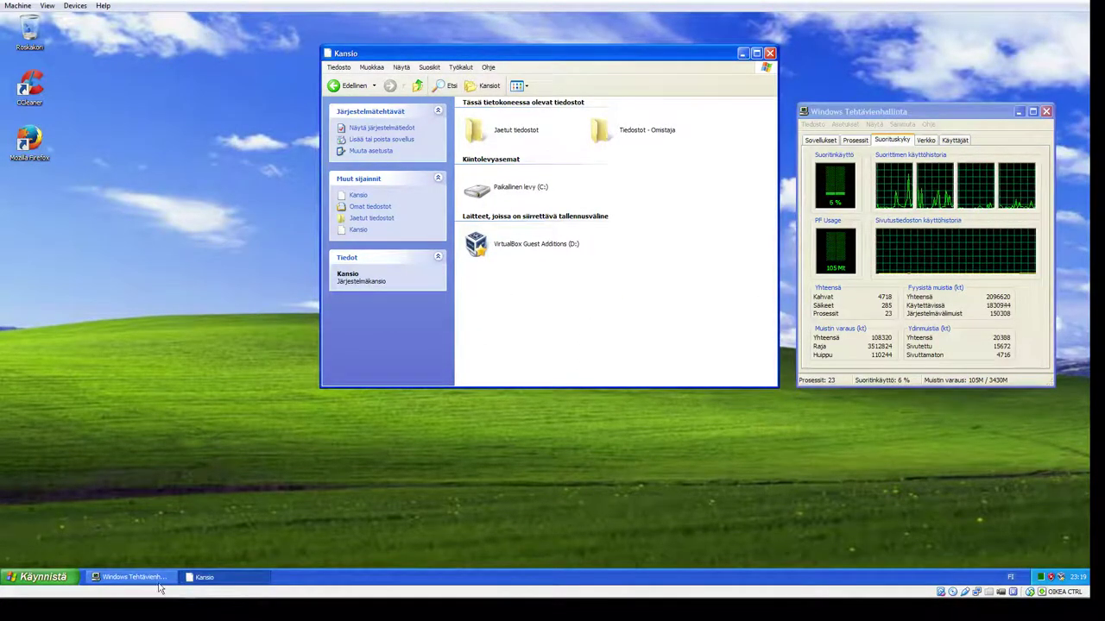
left_click(43, 577)
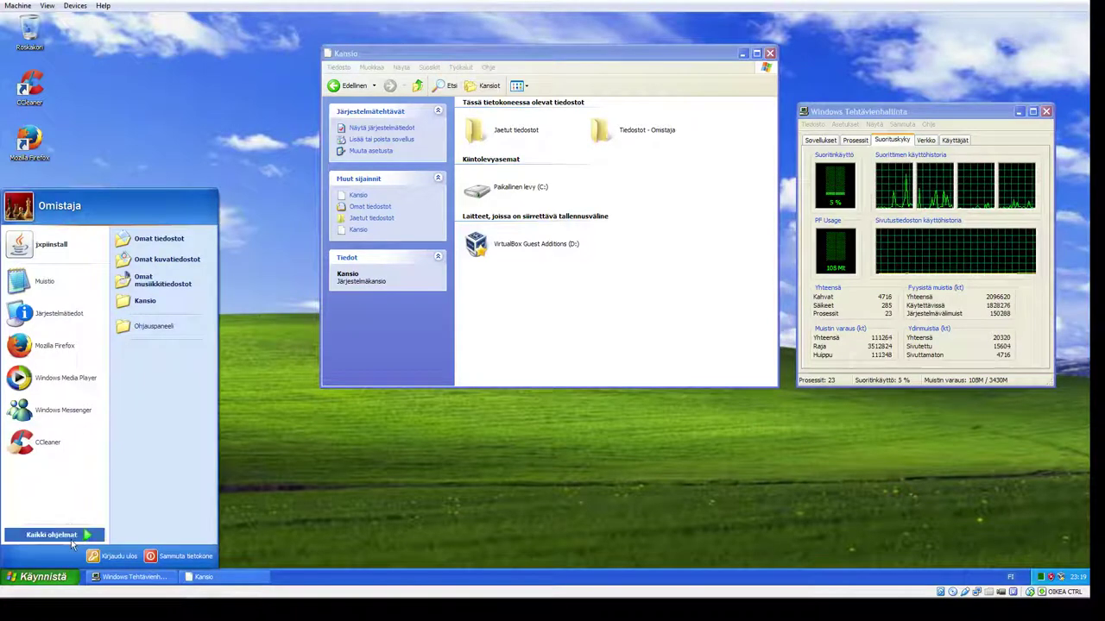
left_click(227, 492)
left_click(469, 301)
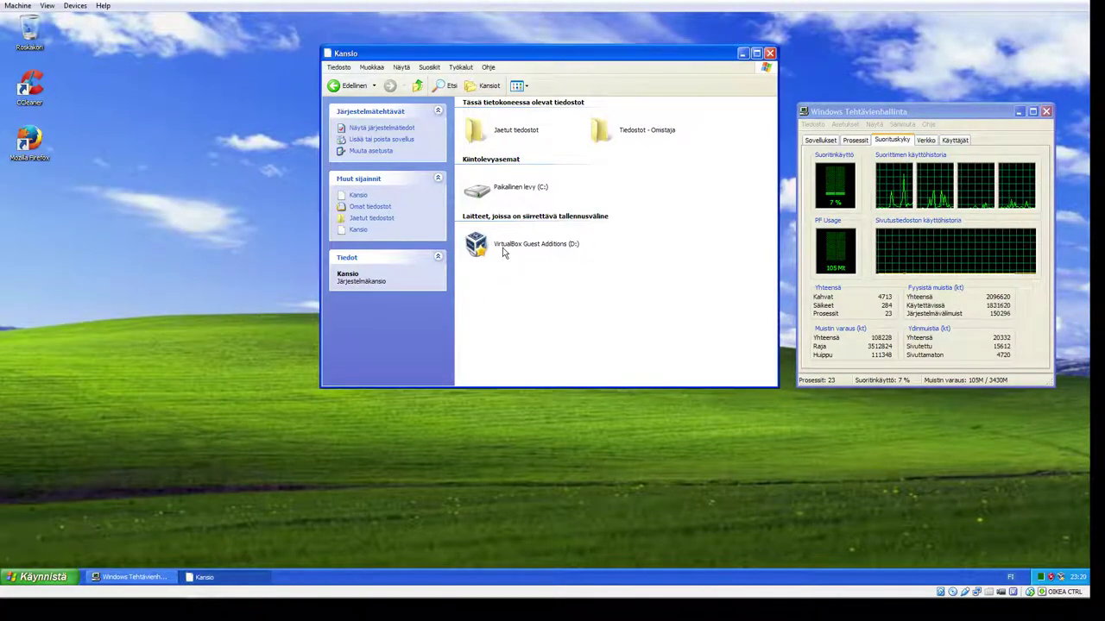
Step: Open the 7c68785827e51652cebefe479b folder on the C: drive, look through its files, and select DeleteTemp
double_click(502, 195)
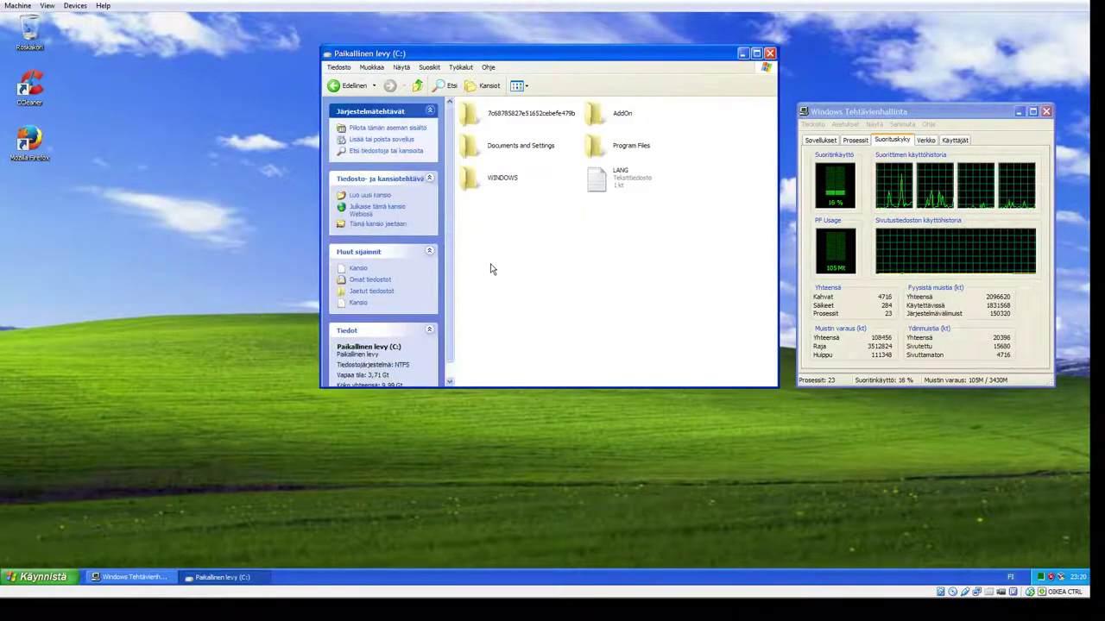
double_click(480, 114)
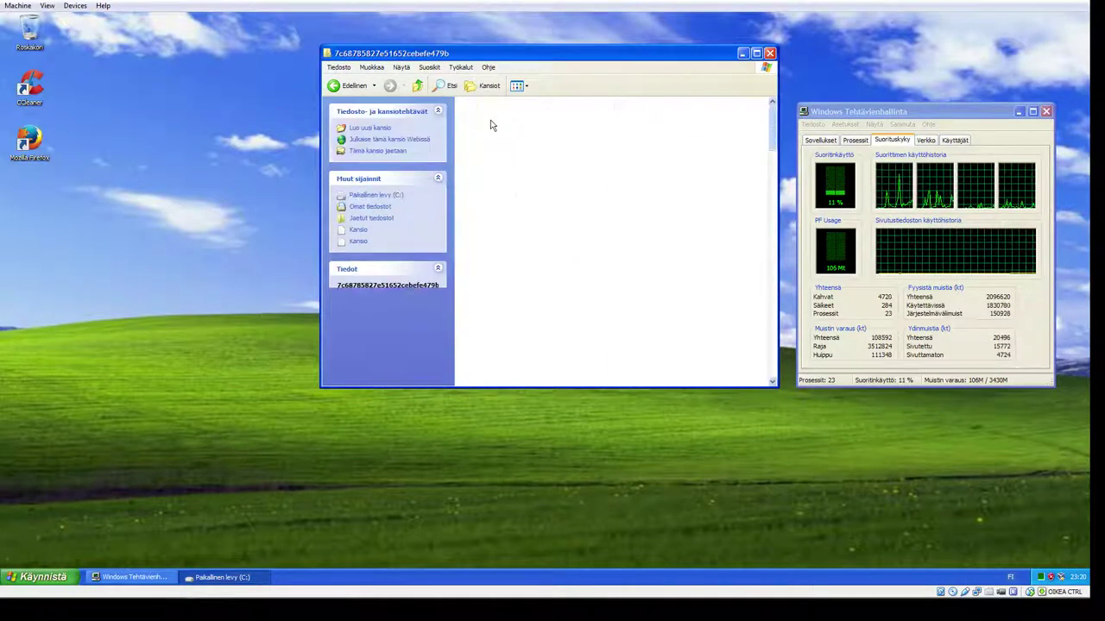
scroll(636, 259, "down", 5)
scroll(636, 259, "up", 5)
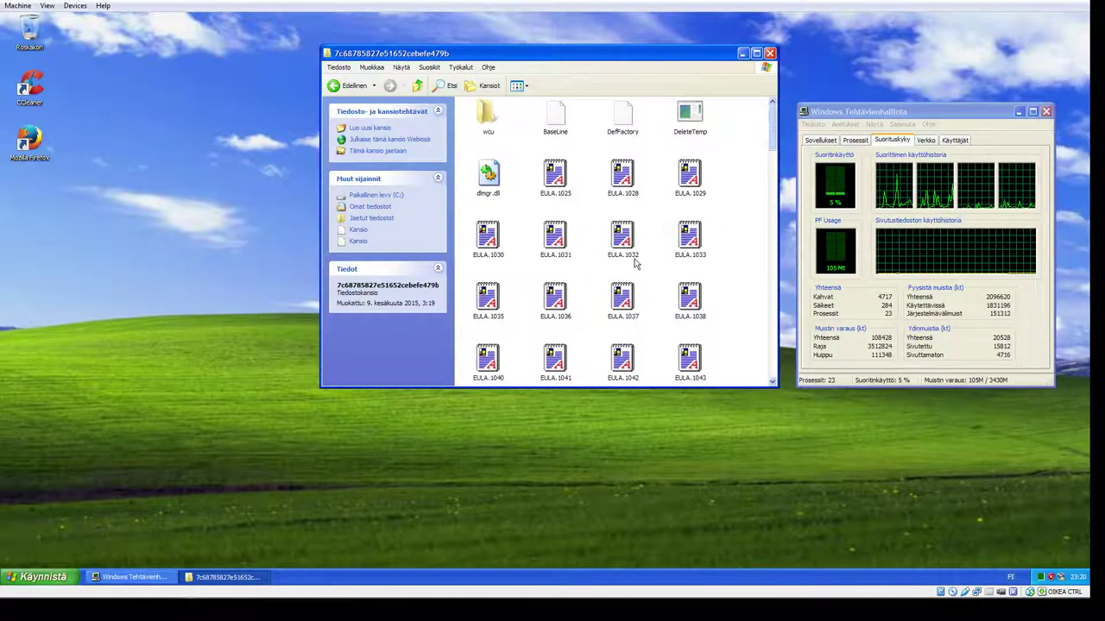
left_click(693, 127)
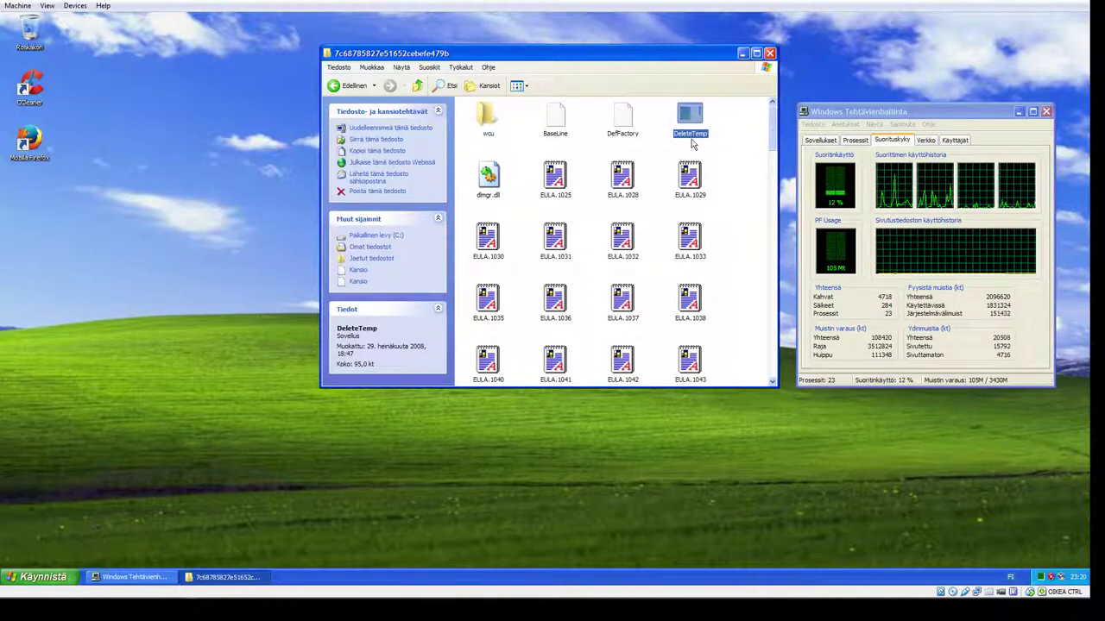
Step: Look through the folder's remaining files, return to the C: drive, and check the AddOn folder
left_click(728, 163)
scroll(724, 177, "down", 10)
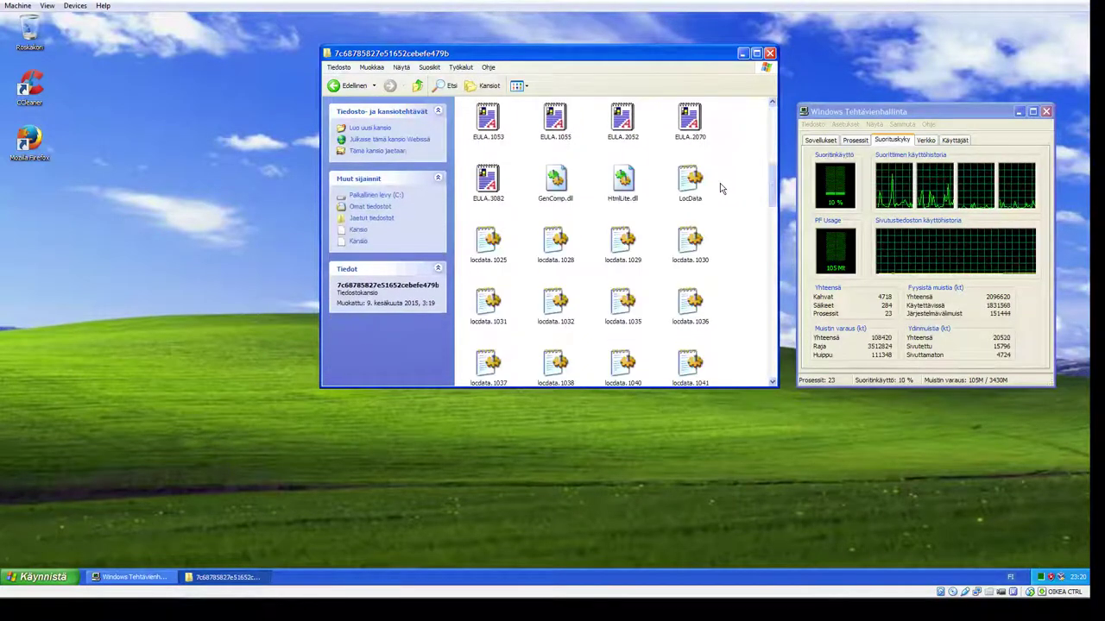
key("BackSpace")
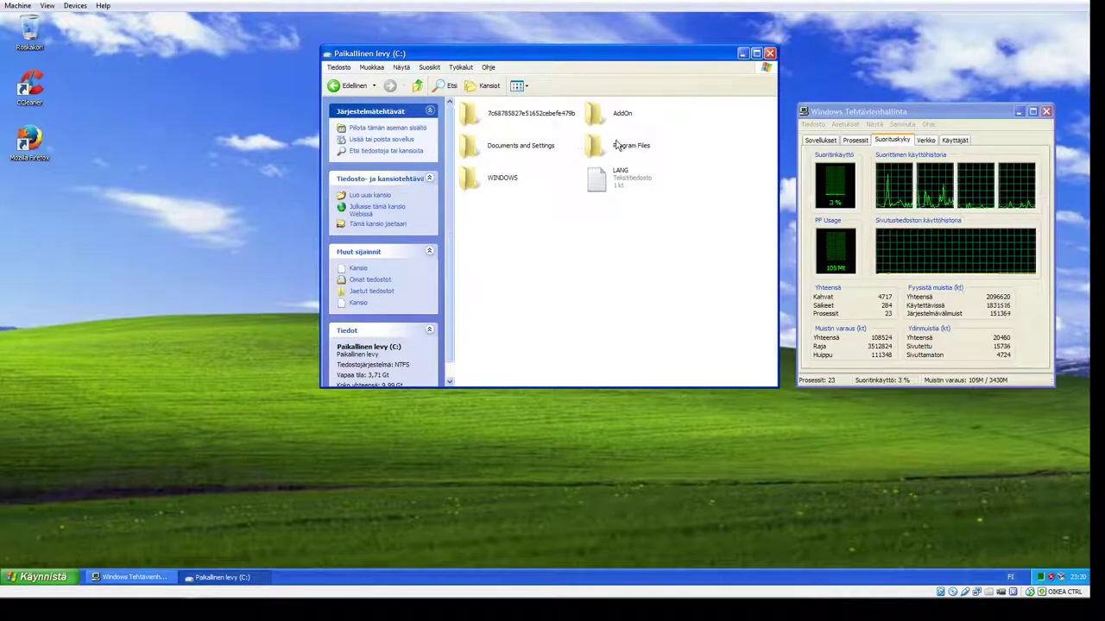
double_click(609, 126)
key("BackSpace")
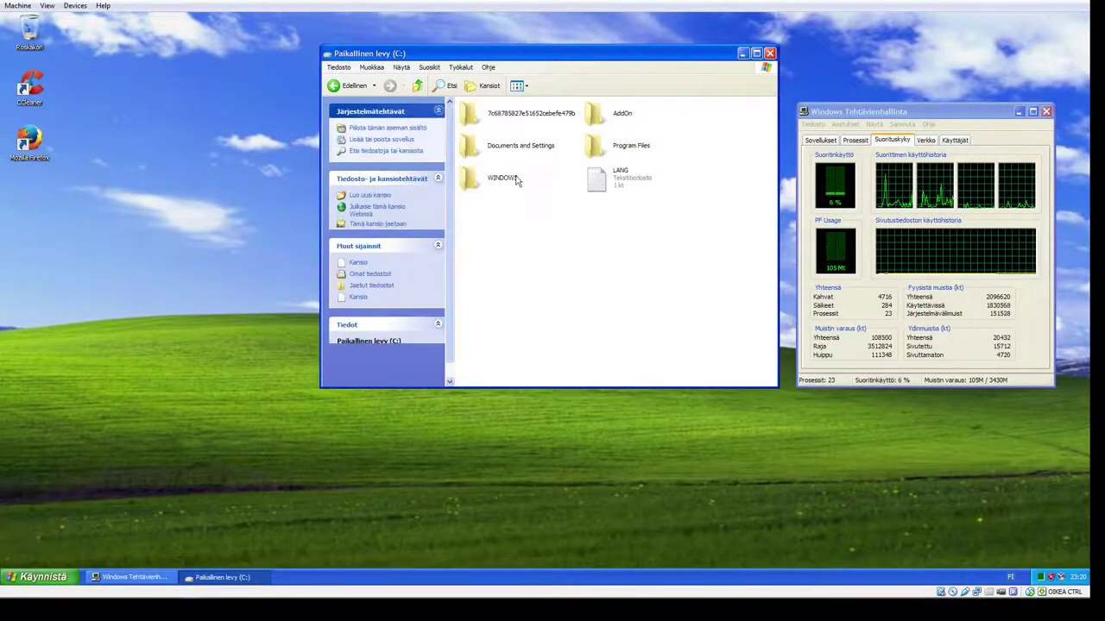
Step: View the Omistaja folder inside Documents and Settings and return to the C: drive
double_click(481, 151)
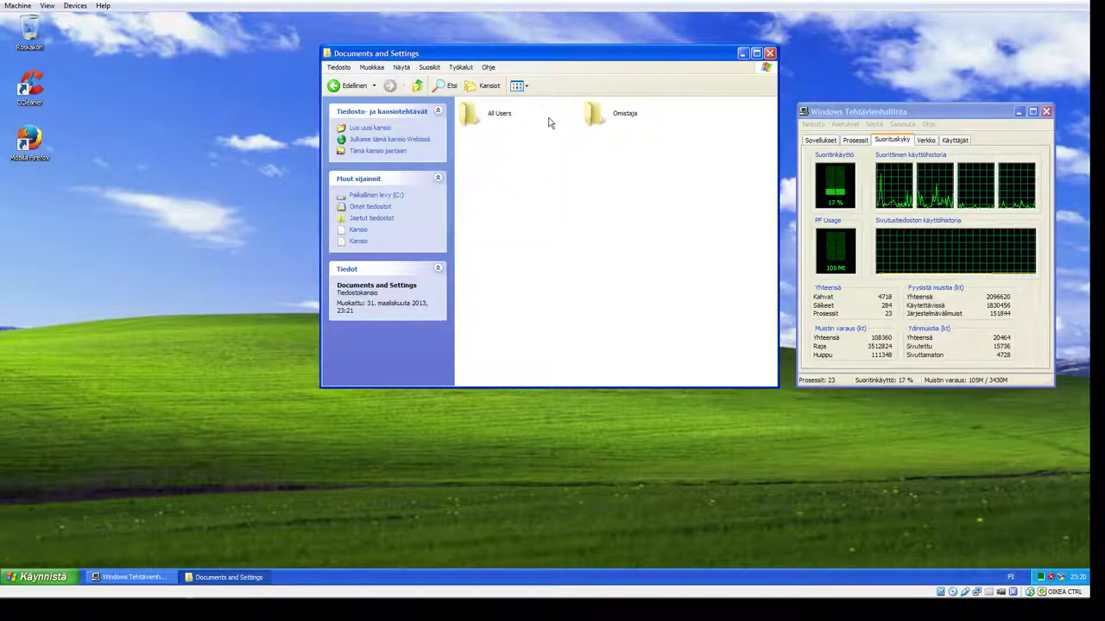
double_click(594, 116)
key("BackSpace")
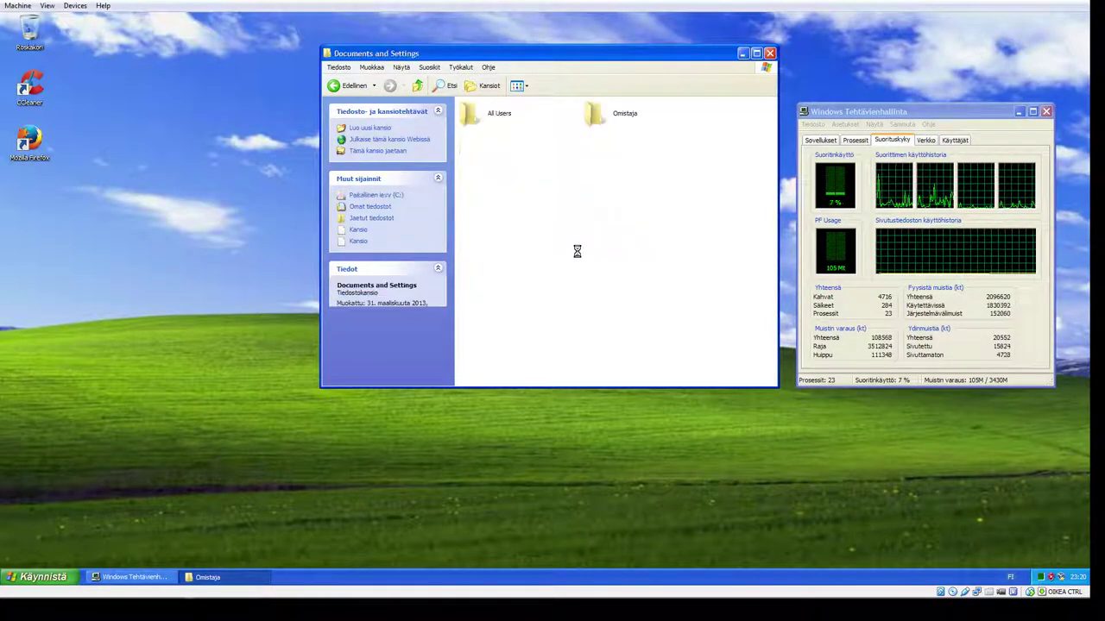
key("BackSpace")
Step: Find the WinSxS folder inside WINDOWS, view its contents, and return to WINDOWS
double_click(477, 177)
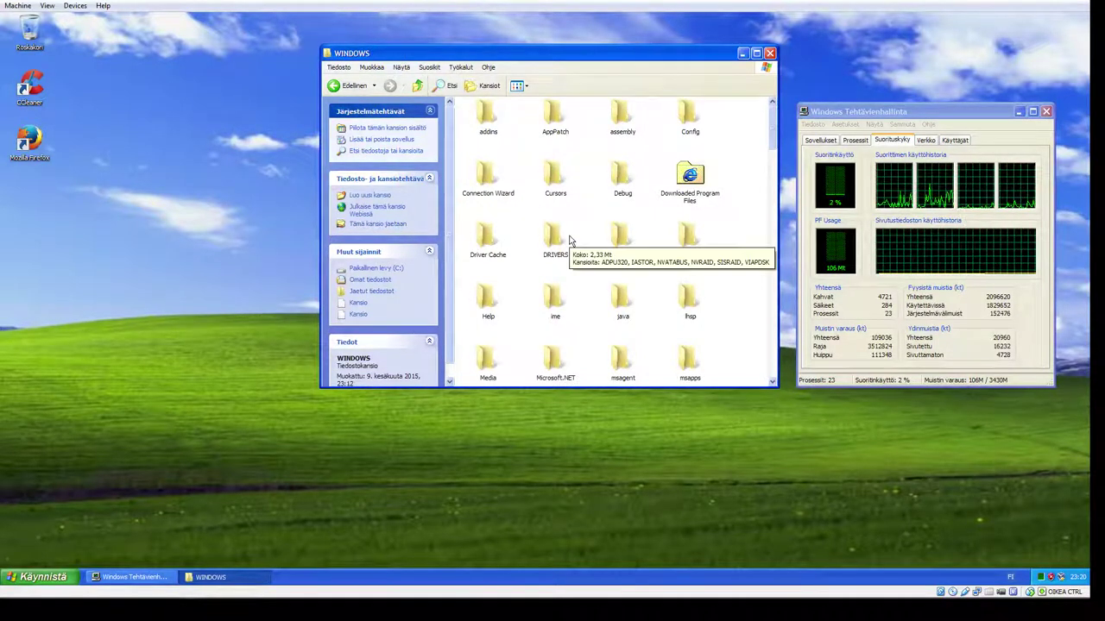
left_click(41, 142)
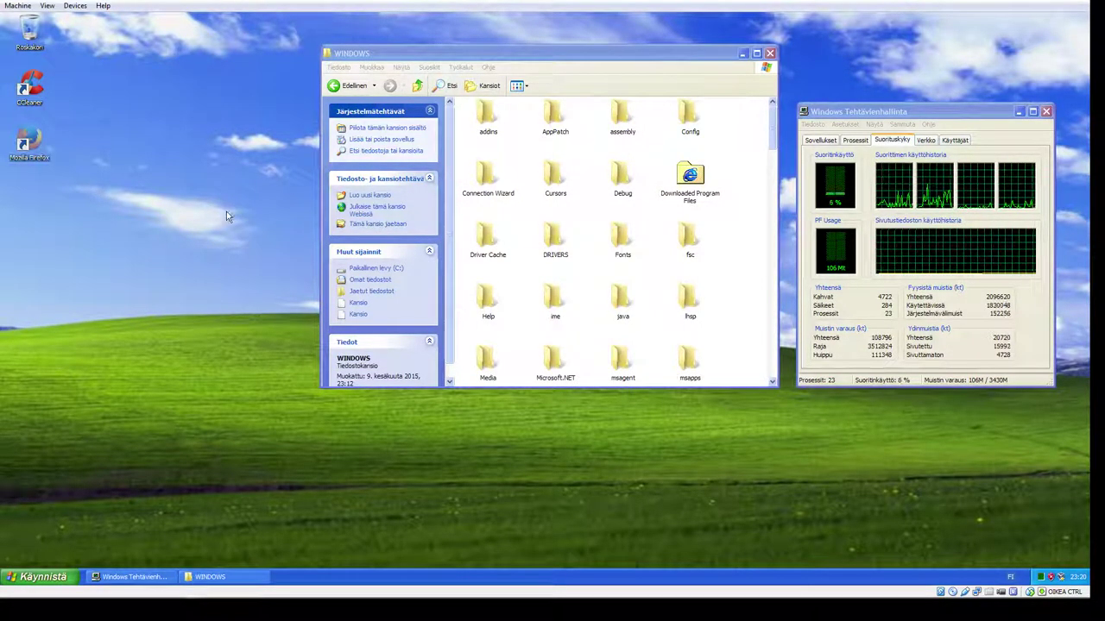
left_click(528, 227)
scroll(529, 227, "down", 5)
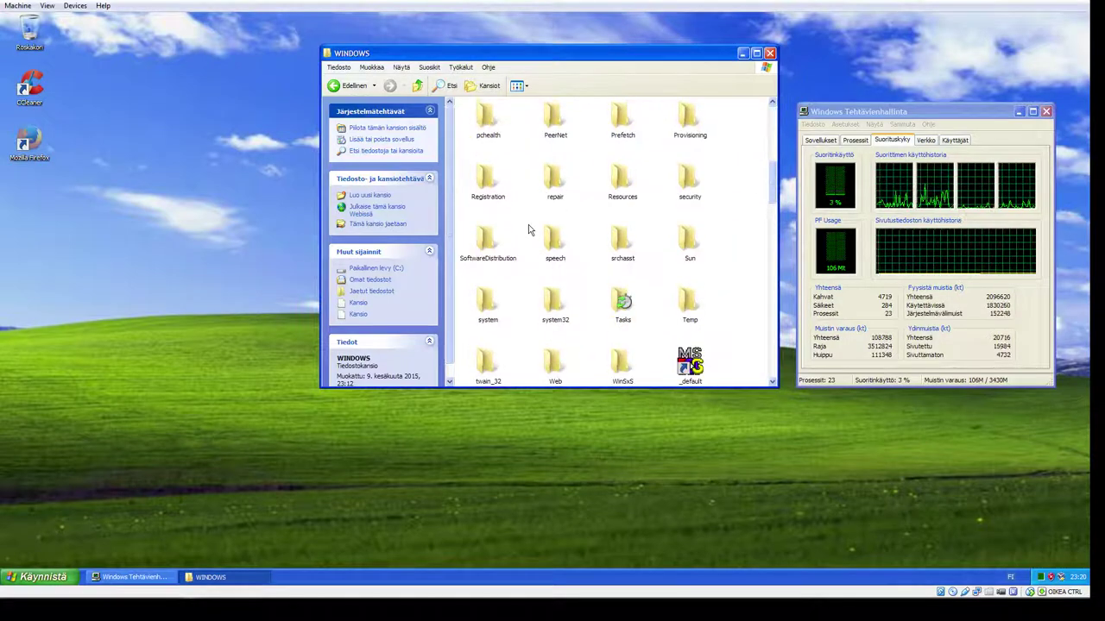
scroll(535, 238, "down", 2)
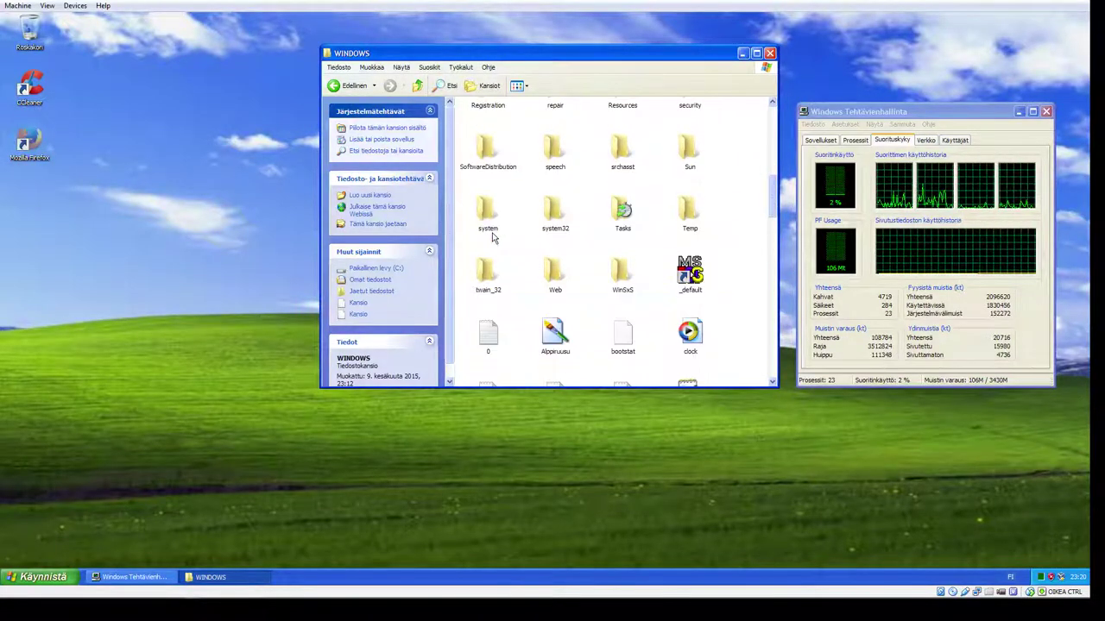
double_click(622, 275)
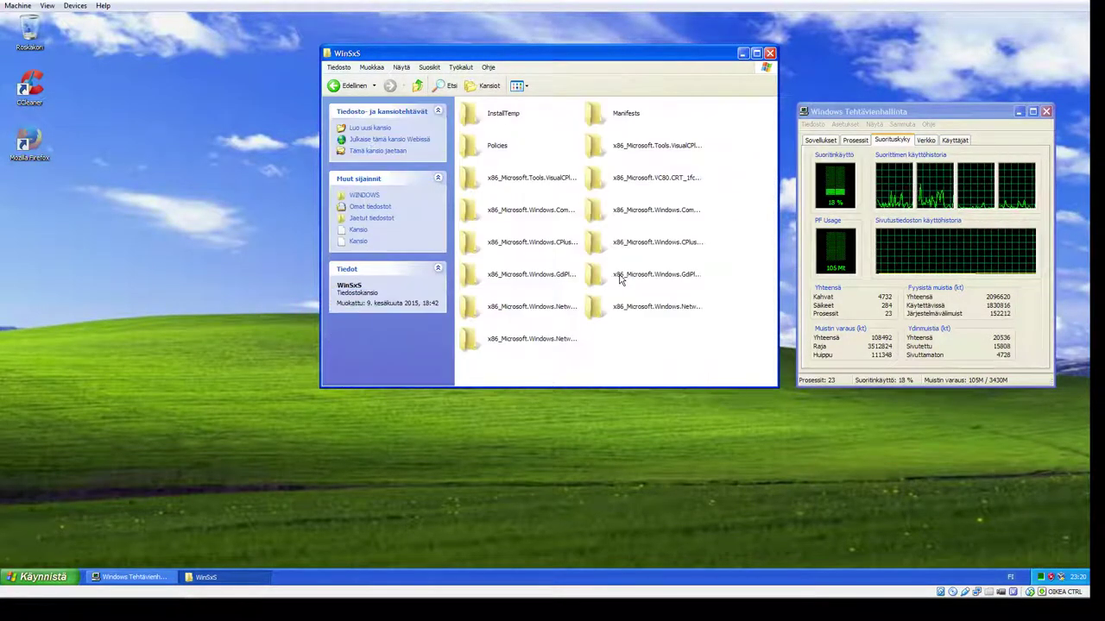
key("BackSpace")
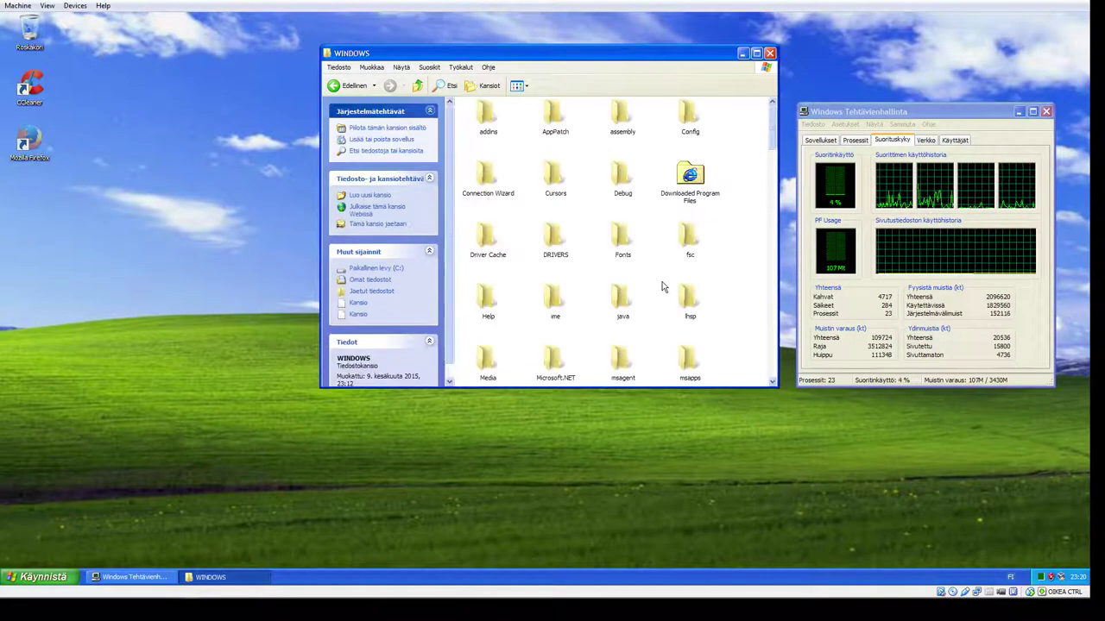
Step: Examine the files listed after the subfolders in WINDOWS, past explorer and NOTEPAD
scroll(663, 286, "down", 2)
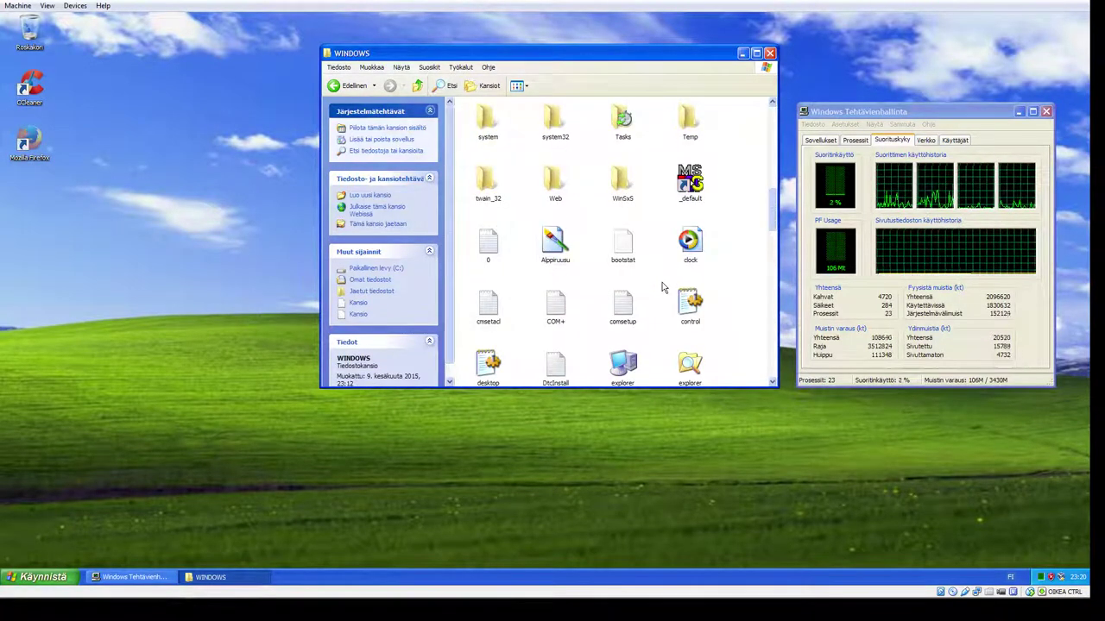
scroll(663, 287, "down", 3)
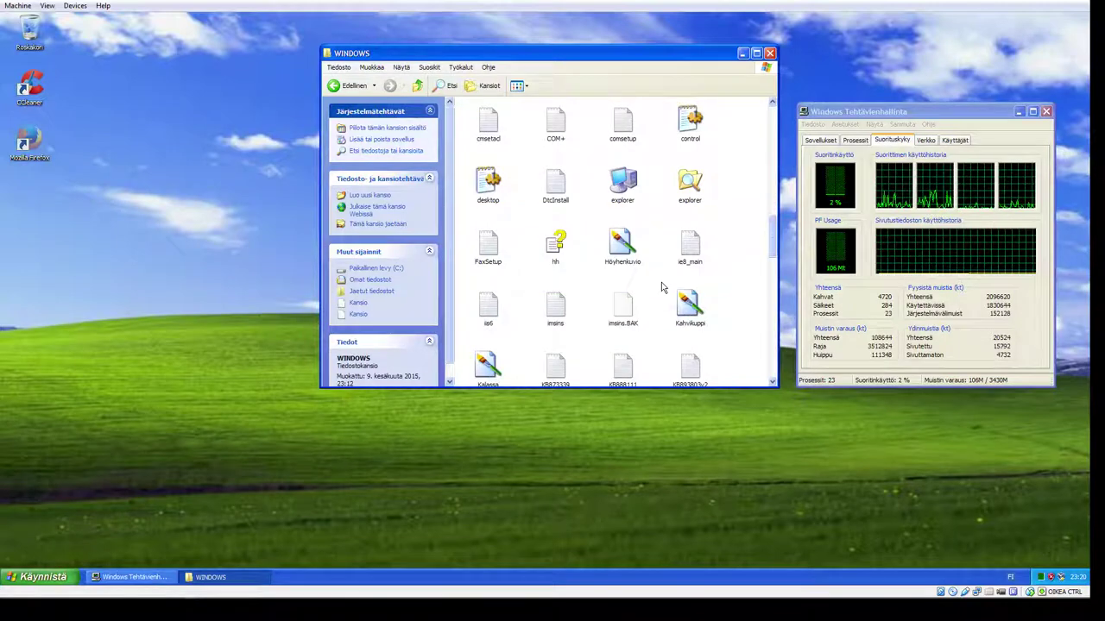
scroll(663, 287, "down", 5)
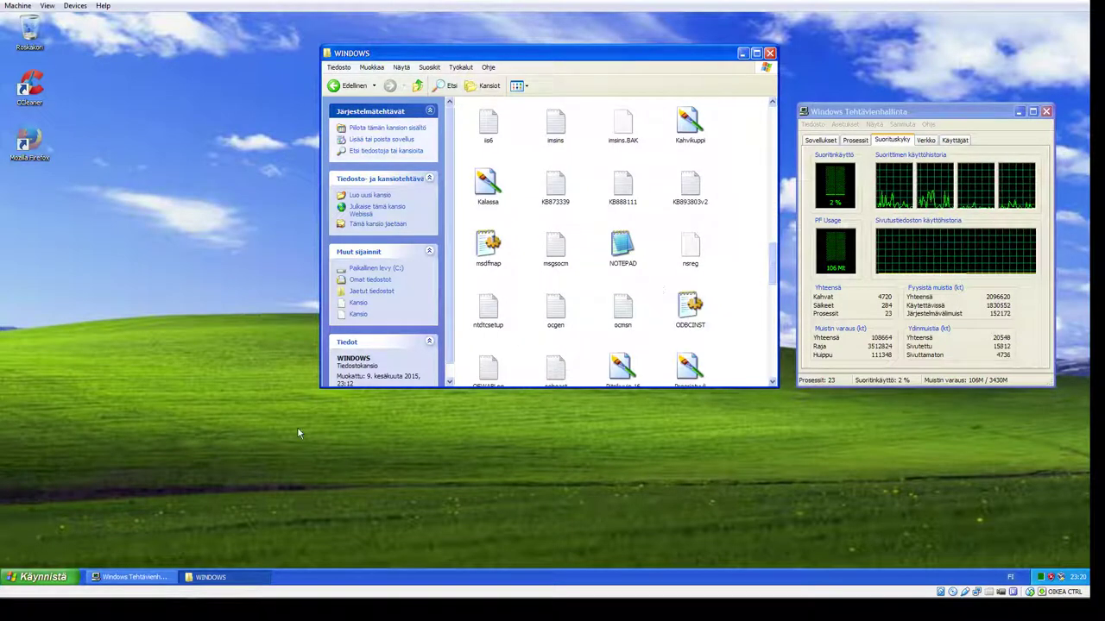
Step: Switch the Start menu to the classic style (Perinteinen Käynnistä-valikko) in the taskbar and Start menu properties
left_click(43, 576)
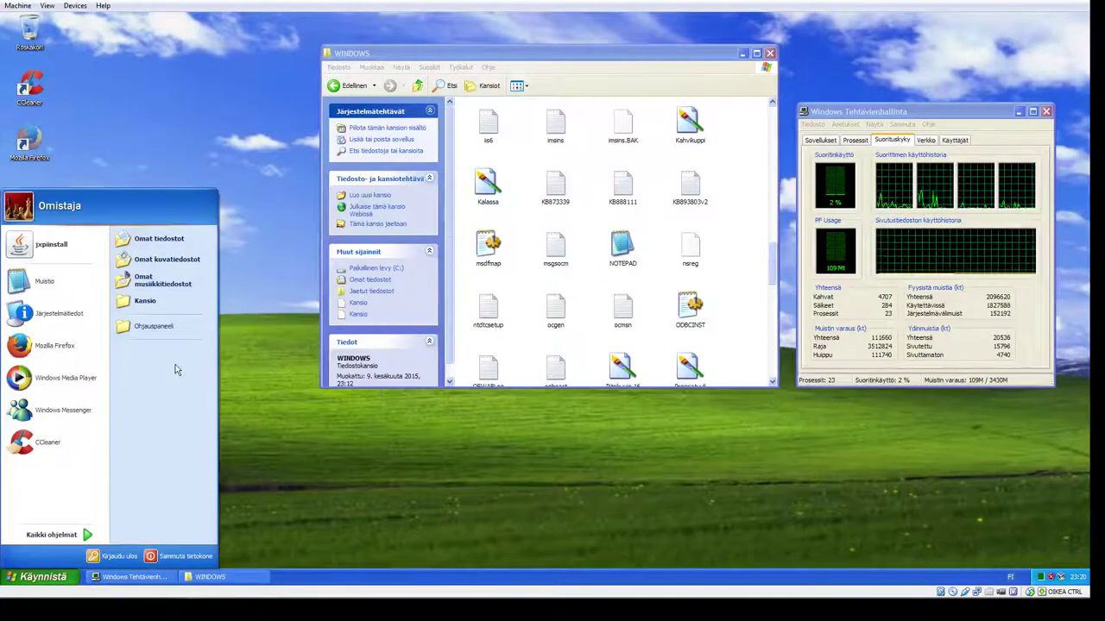
left_click(297, 535)
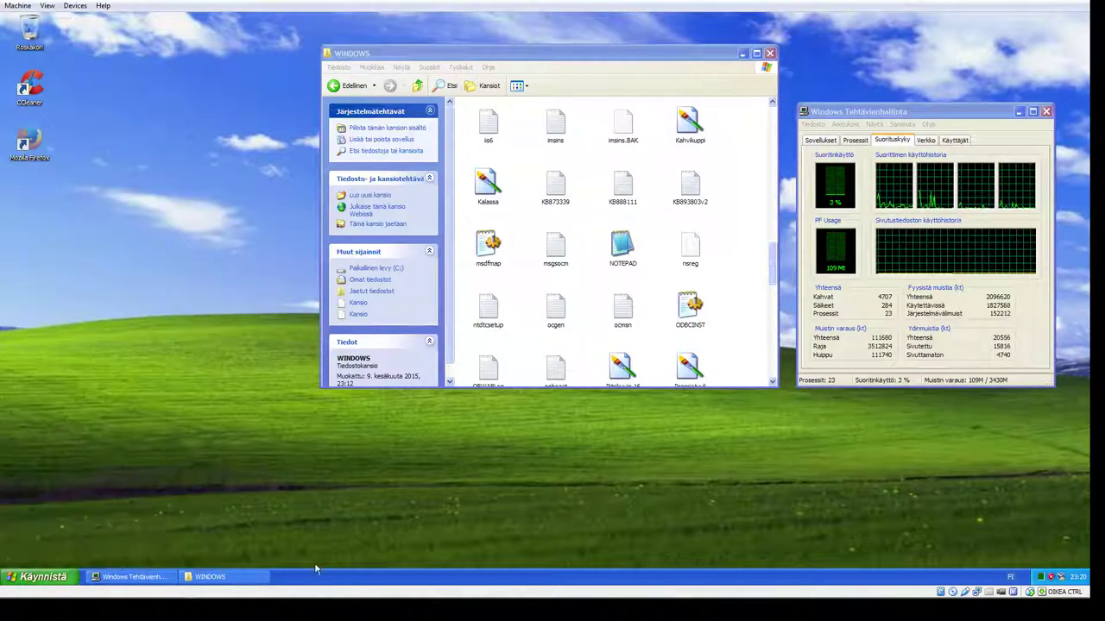
right_click(318, 576)
left_click(343, 571)
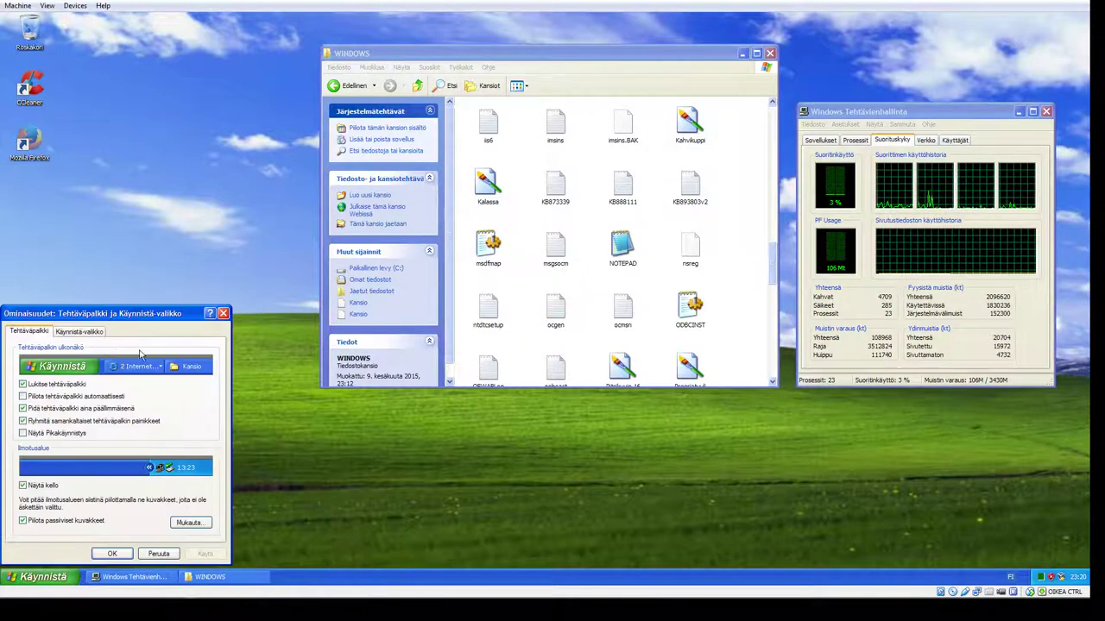
left_click(78, 334)
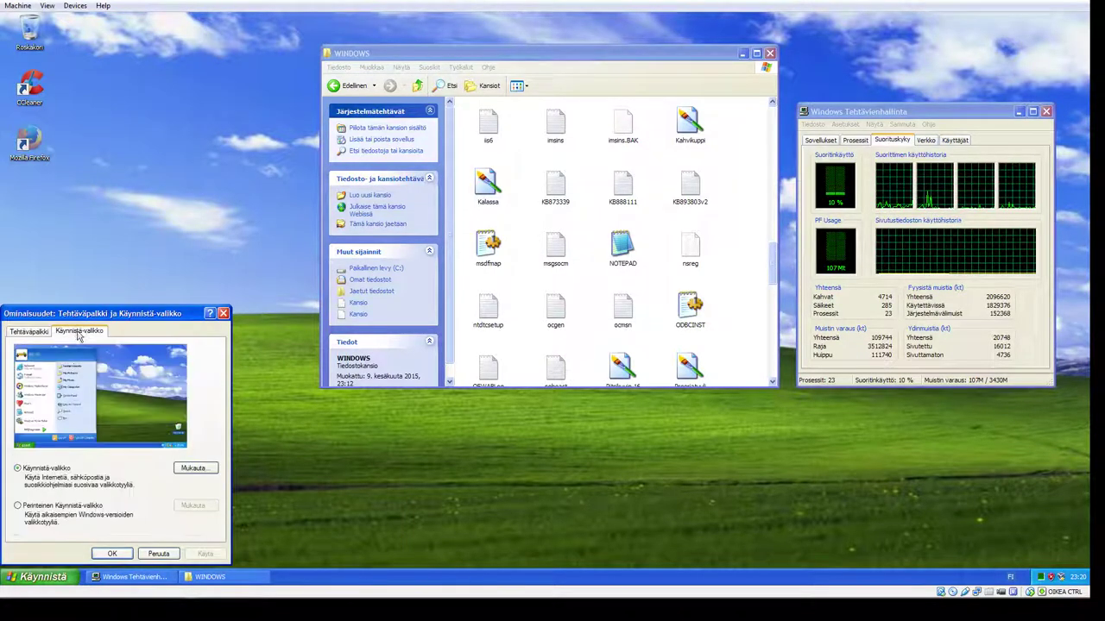
left_click(50, 509)
left_click(108, 553)
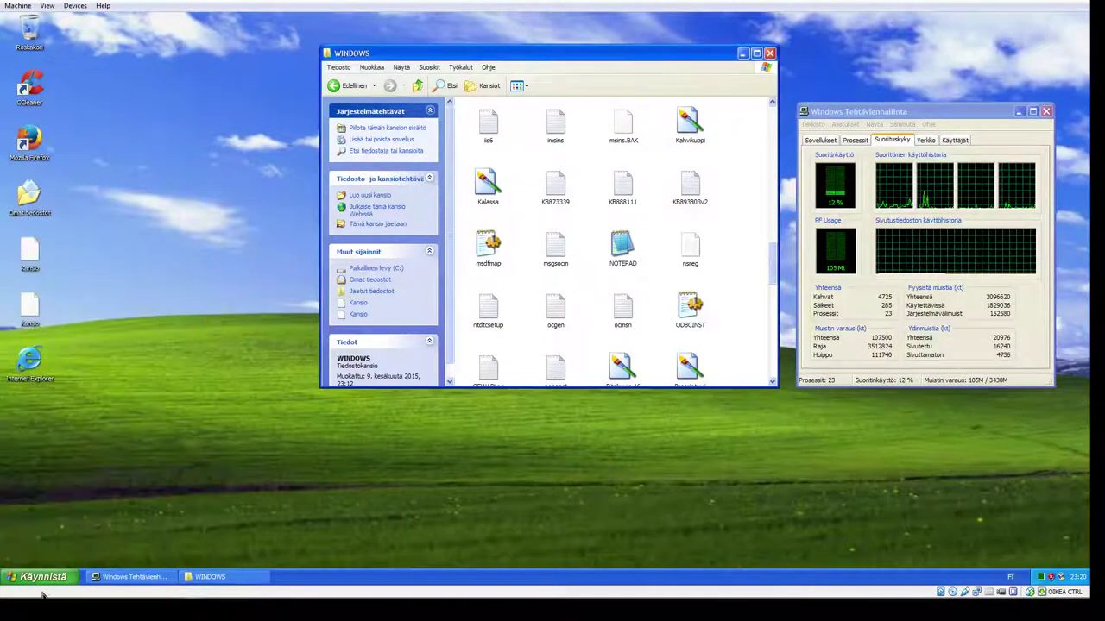
Step: Explore the classic Start menu's submenus and try to start an Internet search (Internetistä)
left_click(34, 577)
mouse_move(78, 369)
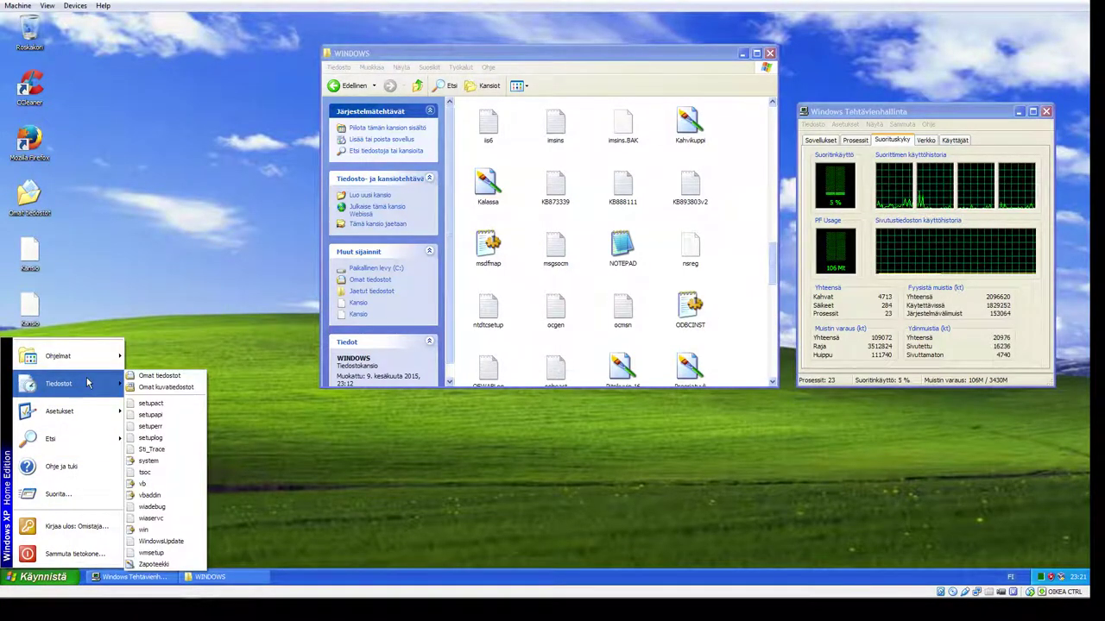
mouse_move(87, 442)
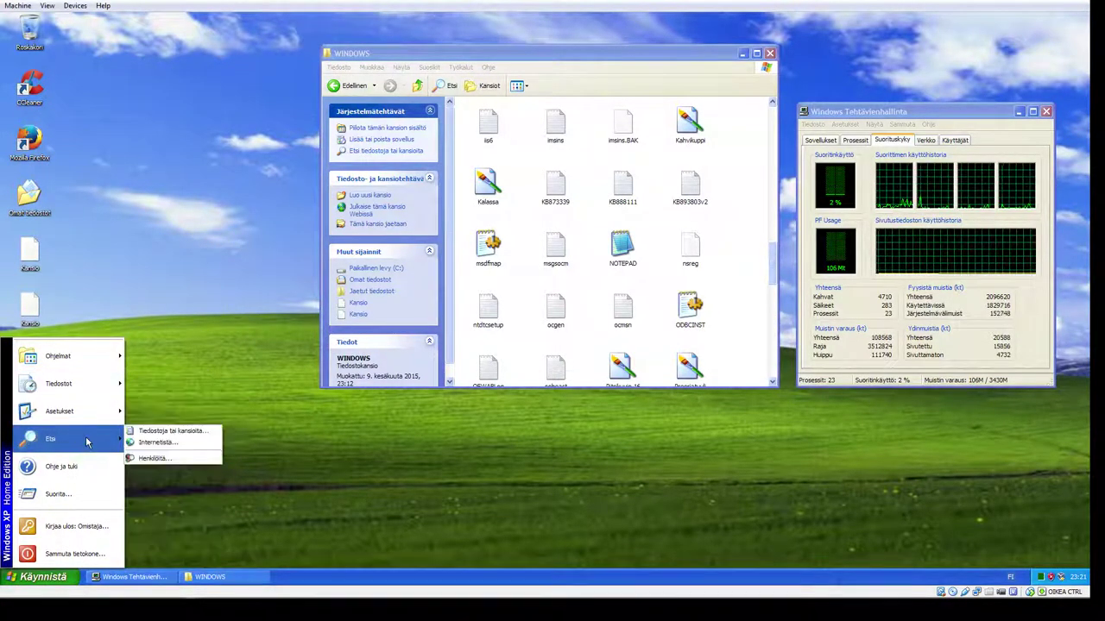
left_click(160, 443)
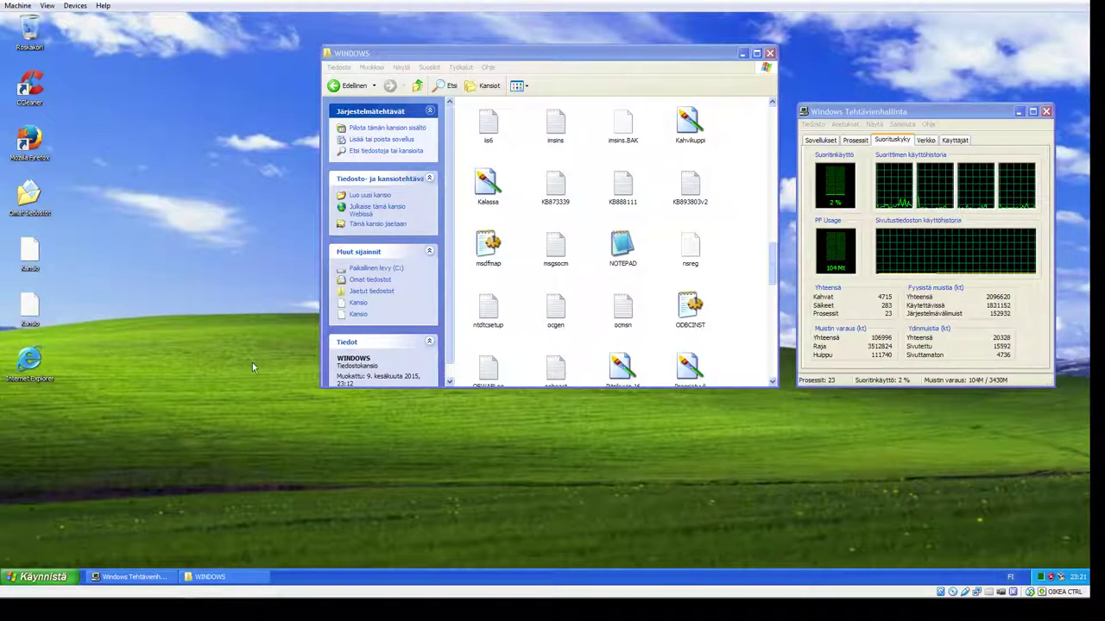
left_click(42, 581)
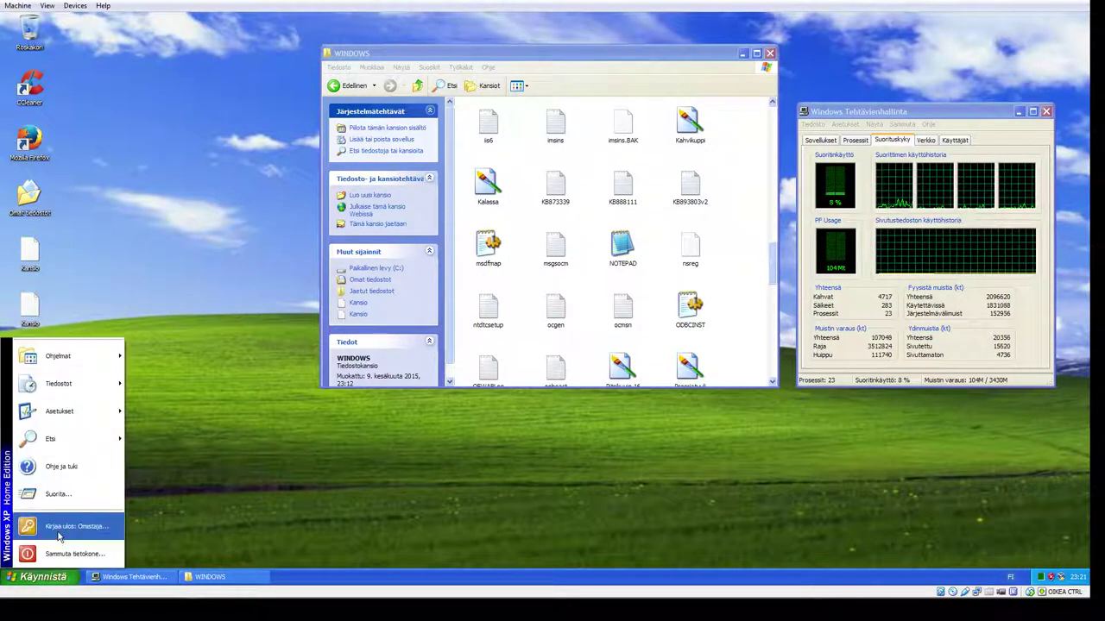
mouse_move(64, 445)
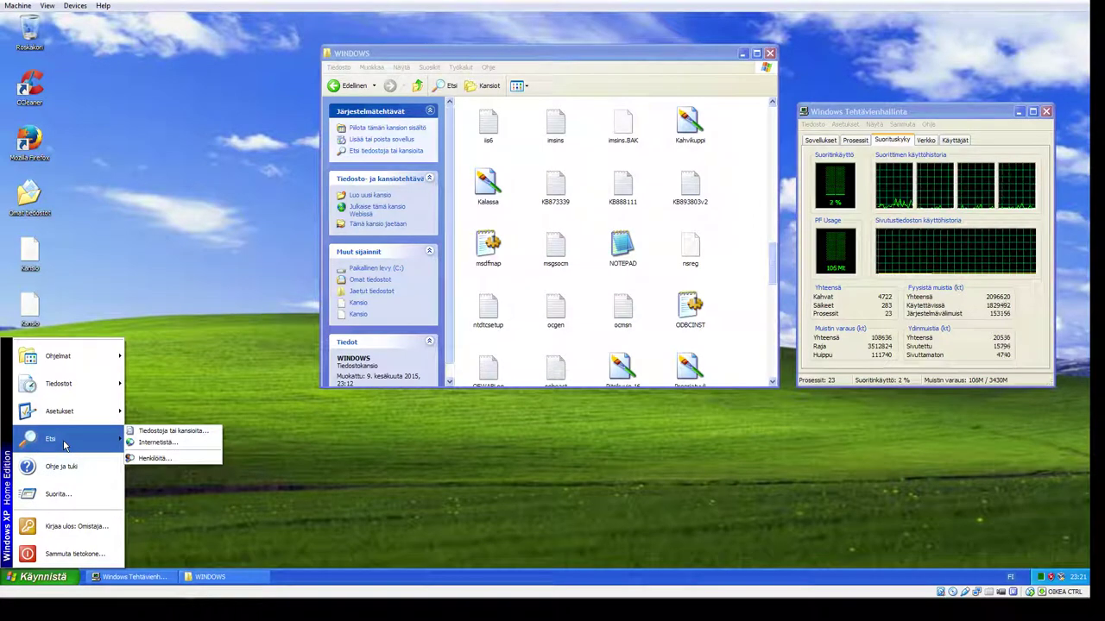
left_click(36, 577)
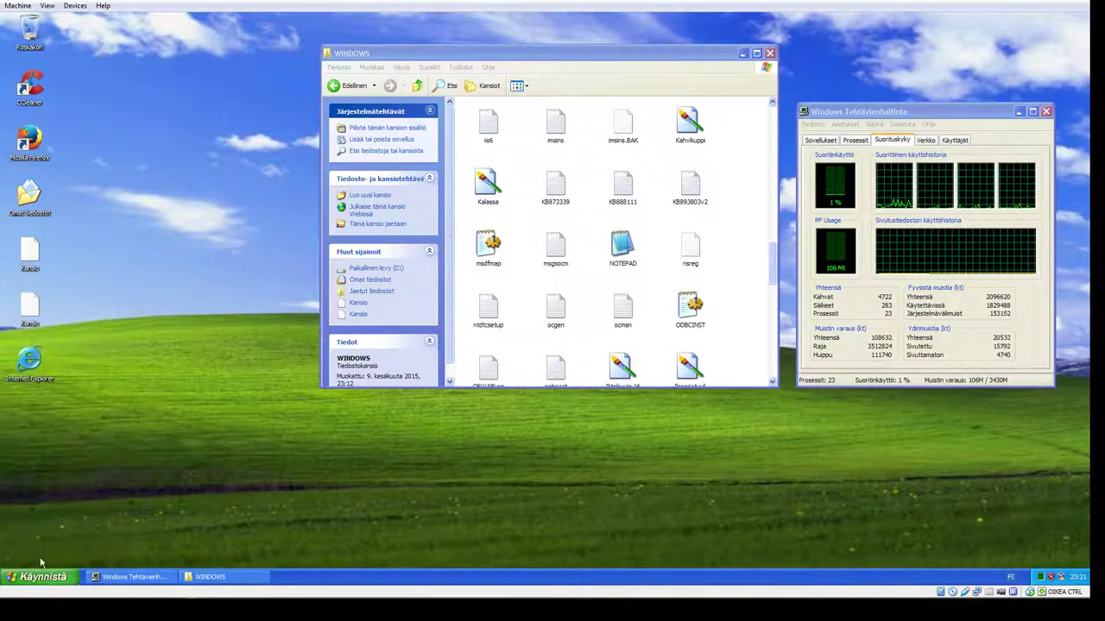
Step: Launch Help and Support (Ohje ja tuki) and open the offered Context.htm file
left_click(36, 577)
left_click(86, 470)
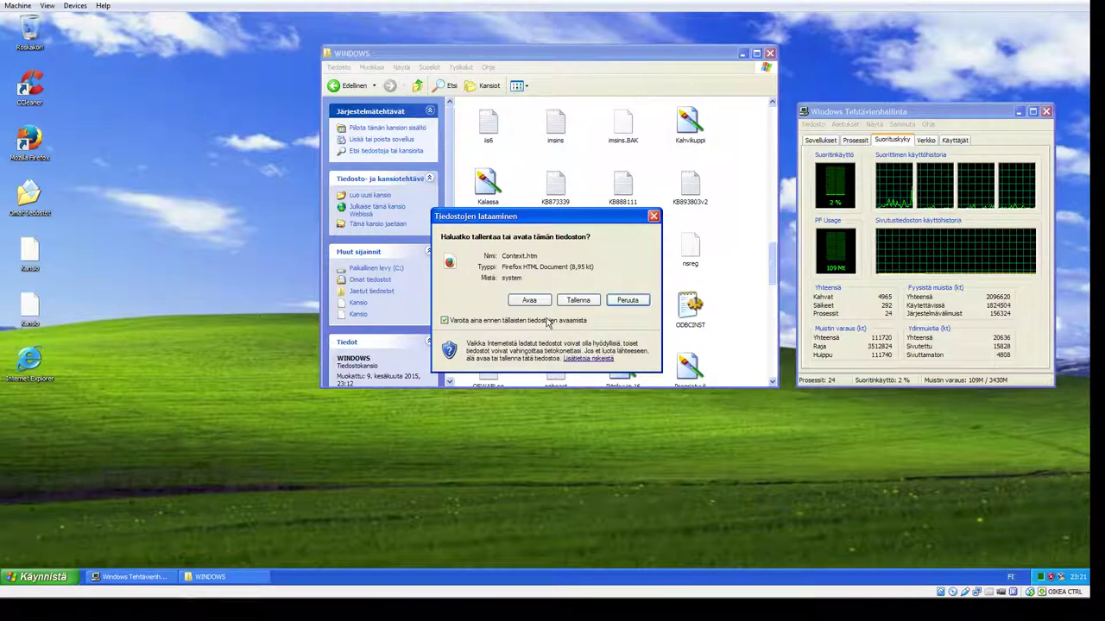
left_click(535, 303)
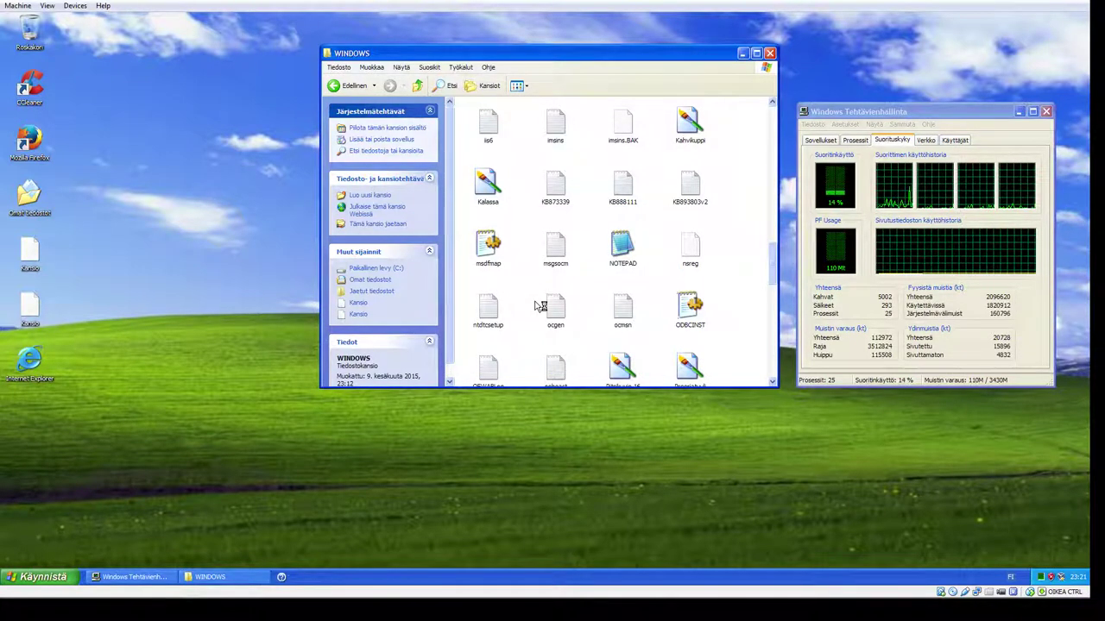
Step: Run explorer to bring up Omat tiedostot, and close that window
left_click(35, 577)
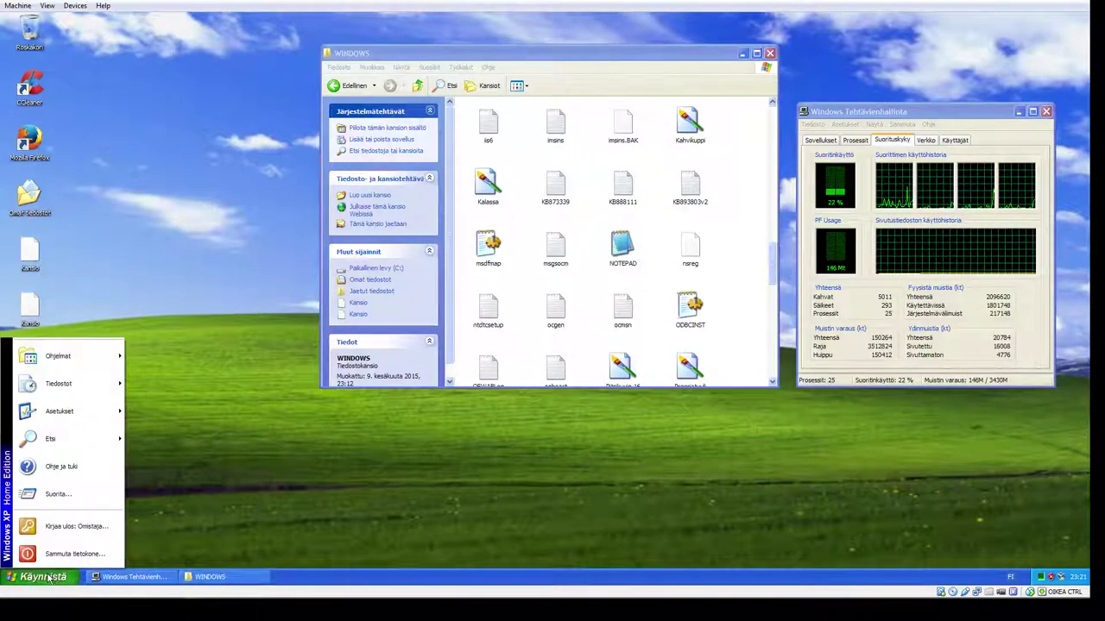
left_click(62, 493)
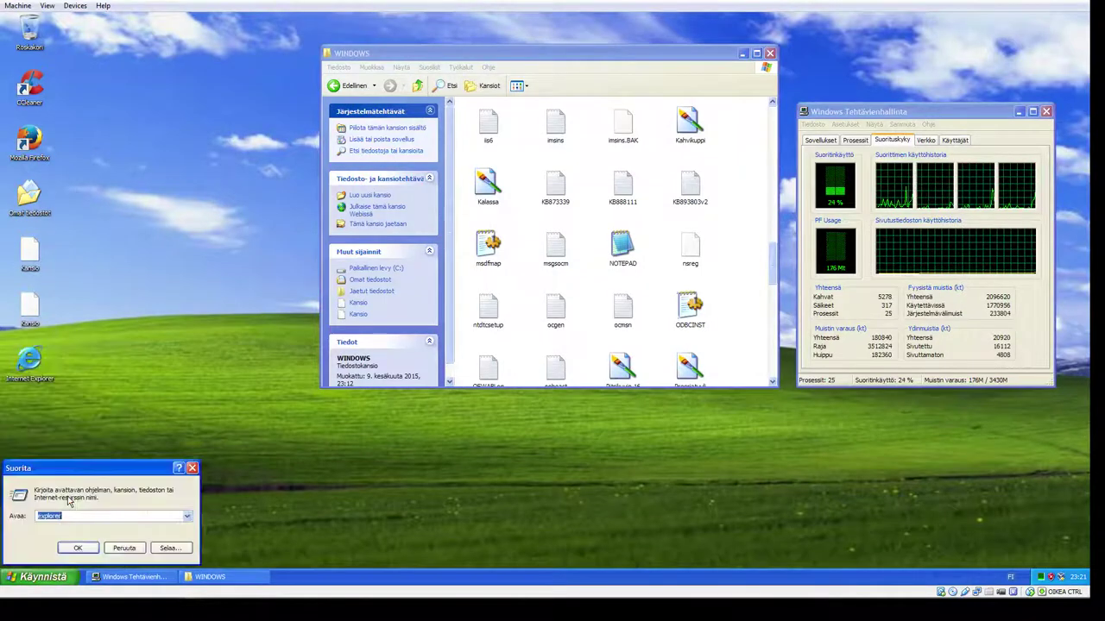
left_click(85, 552)
left_click(52, 576)
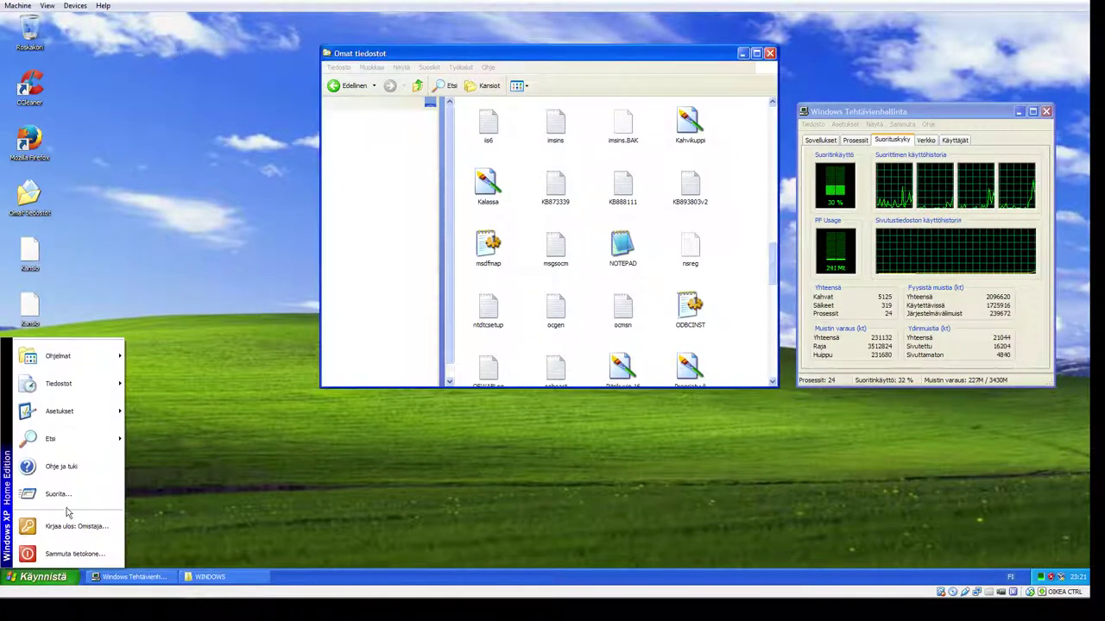
left_click(770, 53)
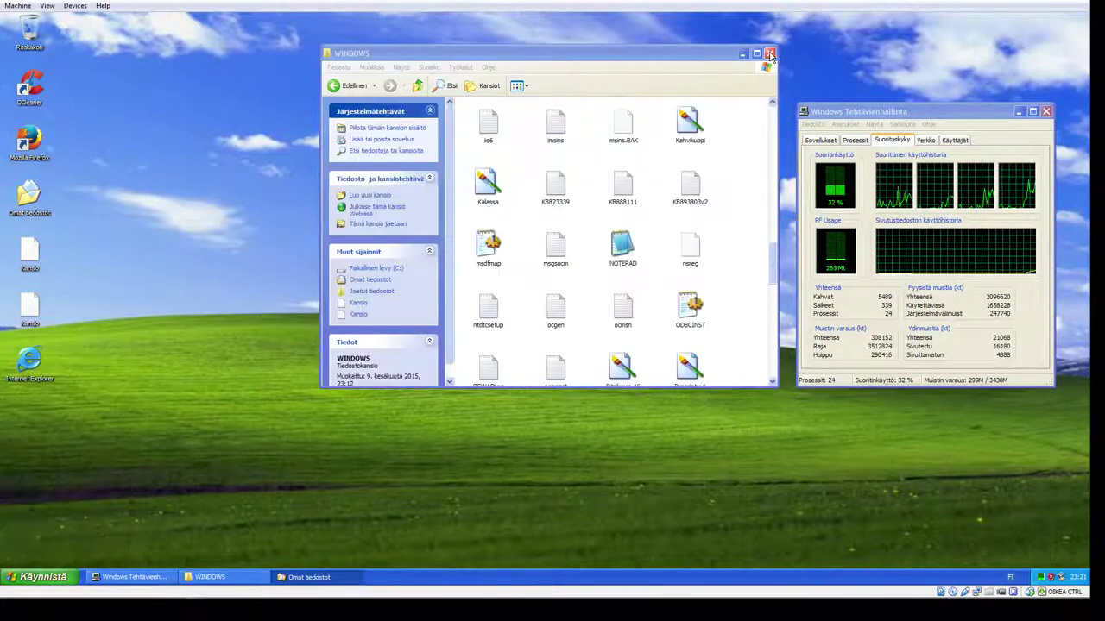
Step: Dismiss the Start menu and hide the AOL Toolbar in Firefox
left_click(41, 577)
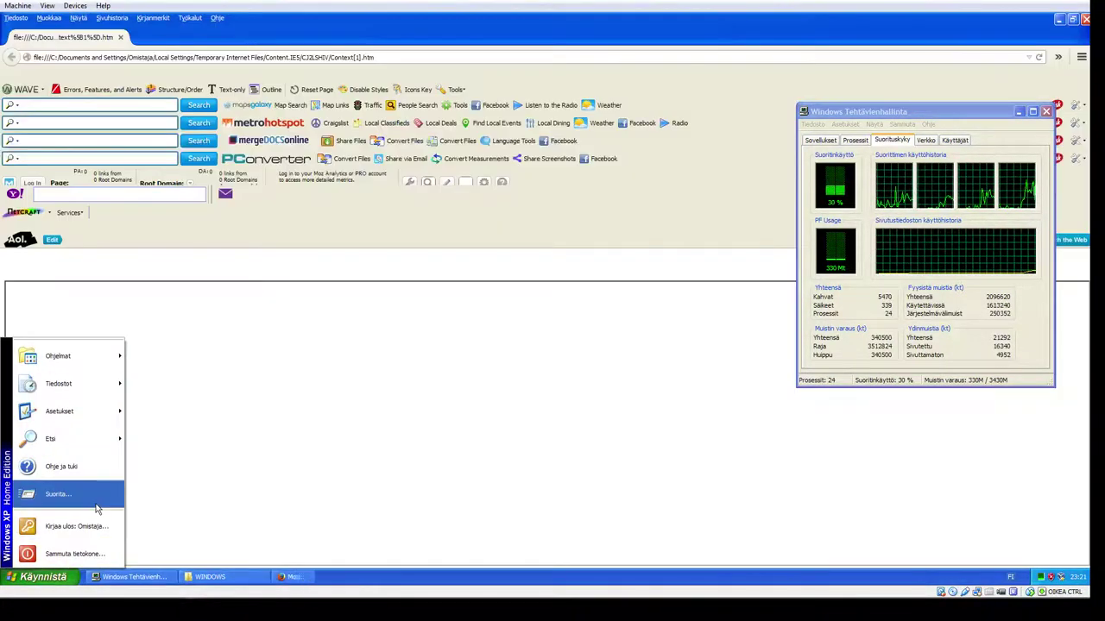
left_click(410, 410)
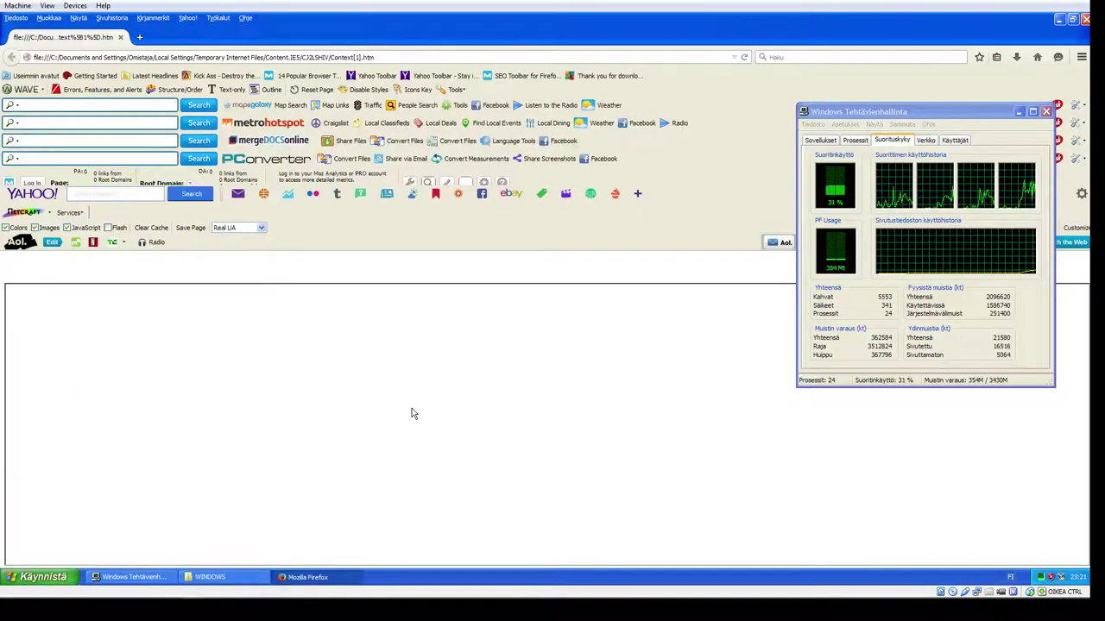
right_click(720, 154)
left_click(746, 295)
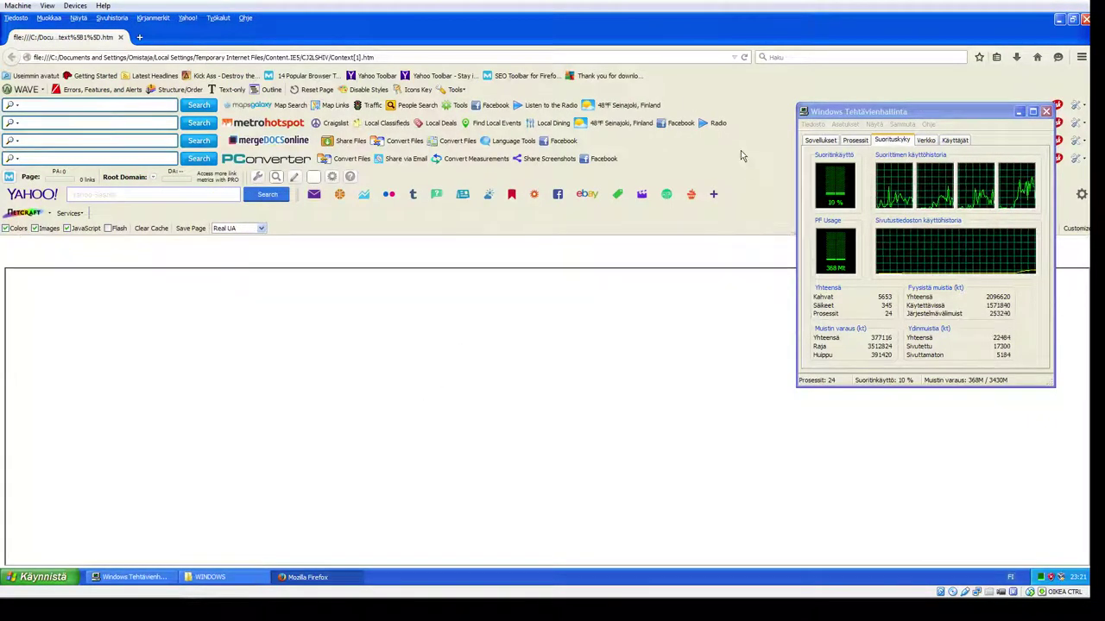
Step: Hide the Netcraft Toolbar, PrefBar Toolbar and PConverter toolbar in Firefox
right_click(740, 148)
left_click(765, 90)
right_click(764, 91)
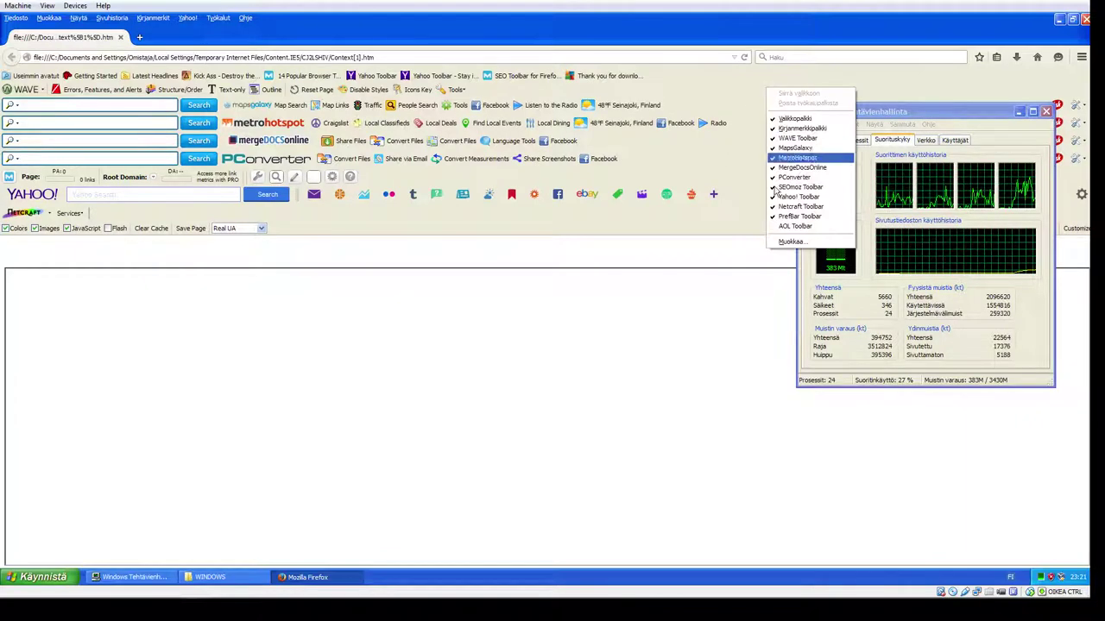
left_click(781, 209)
right_click(765, 97)
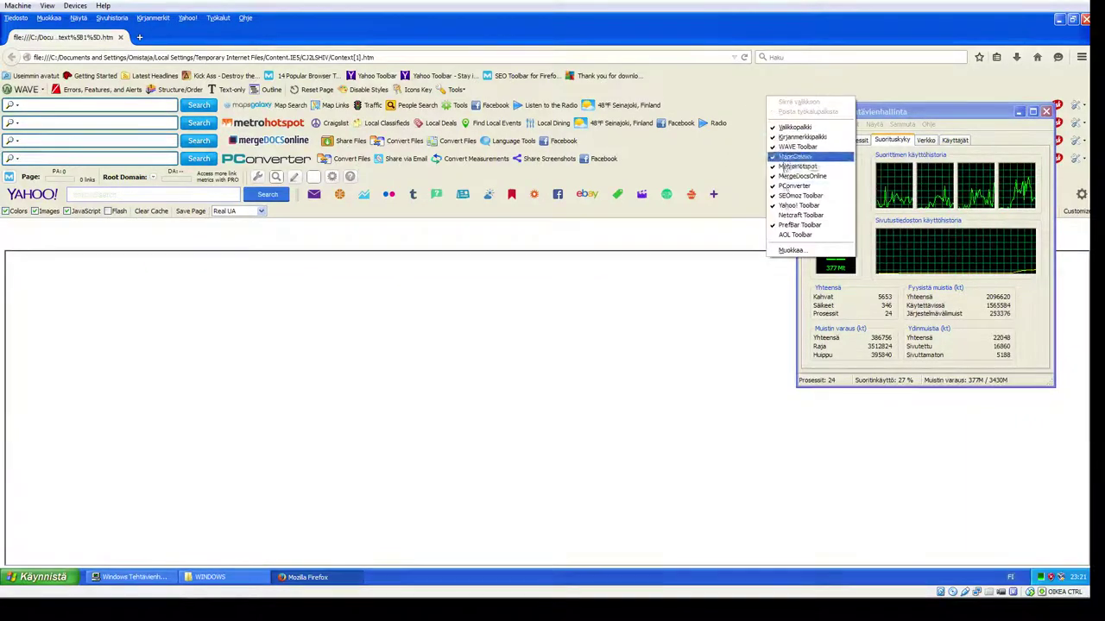
left_click(787, 218)
right_click(764, 96)
left_click(781, 180)
Step: Hide the Yahoo! Toolbar and the SEOmoz Toolbar in Firefox
right_click(770, 78)
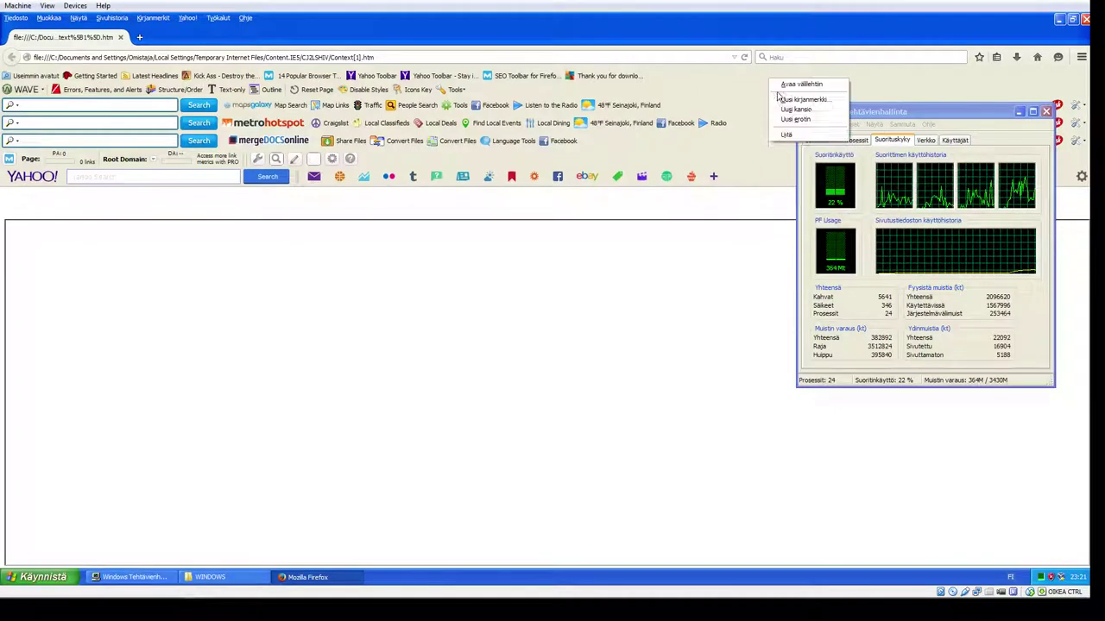
key("Escape")
right_click(759, 97)
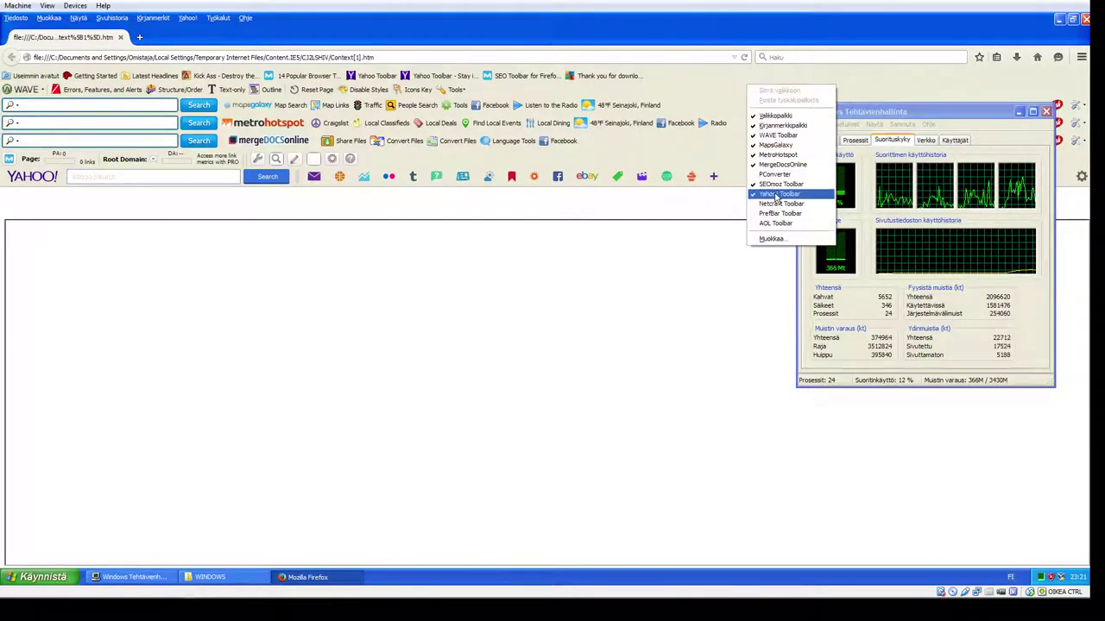
left_click(781, 197)
right_click(738, 83)
right_click(719, 84)
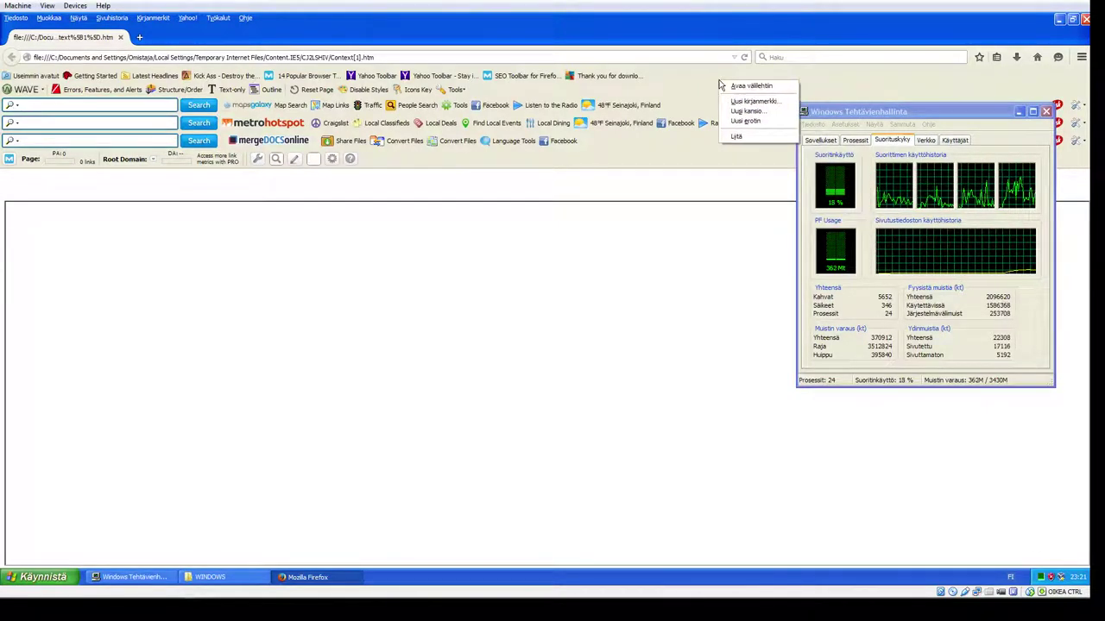
right_click(816, 82)
right_click(782, 123)
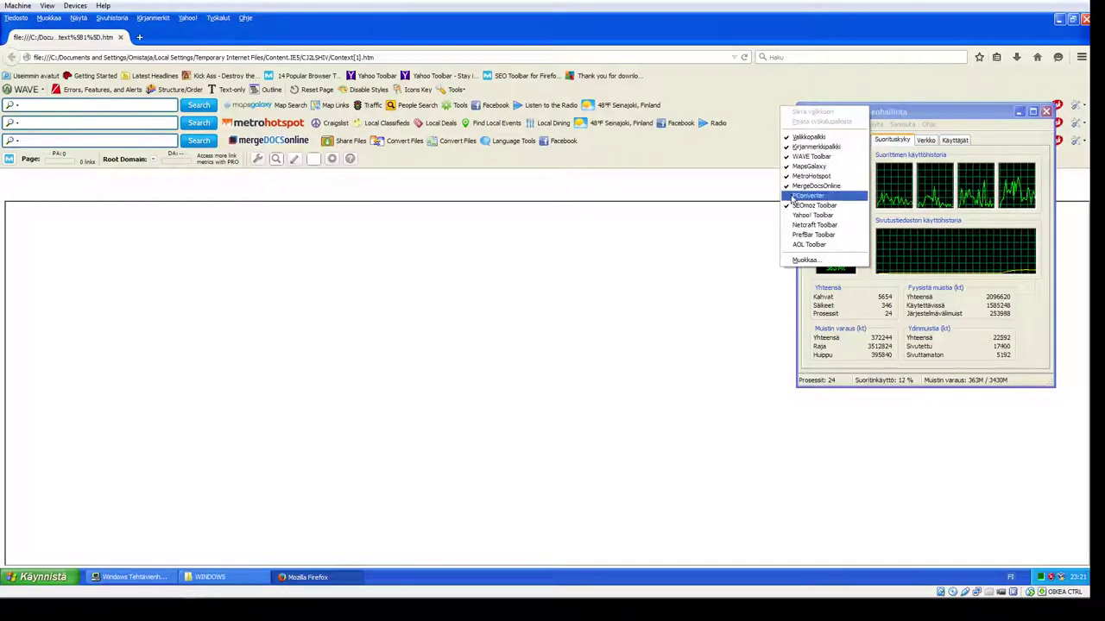
left_click(782, 208)
Step: Hide the MergeDocsOnline, MetroHotspot, MapsGalaxy and WAVE toolbars in Firefox
right_click(777, 145)
left_click(788, 195)
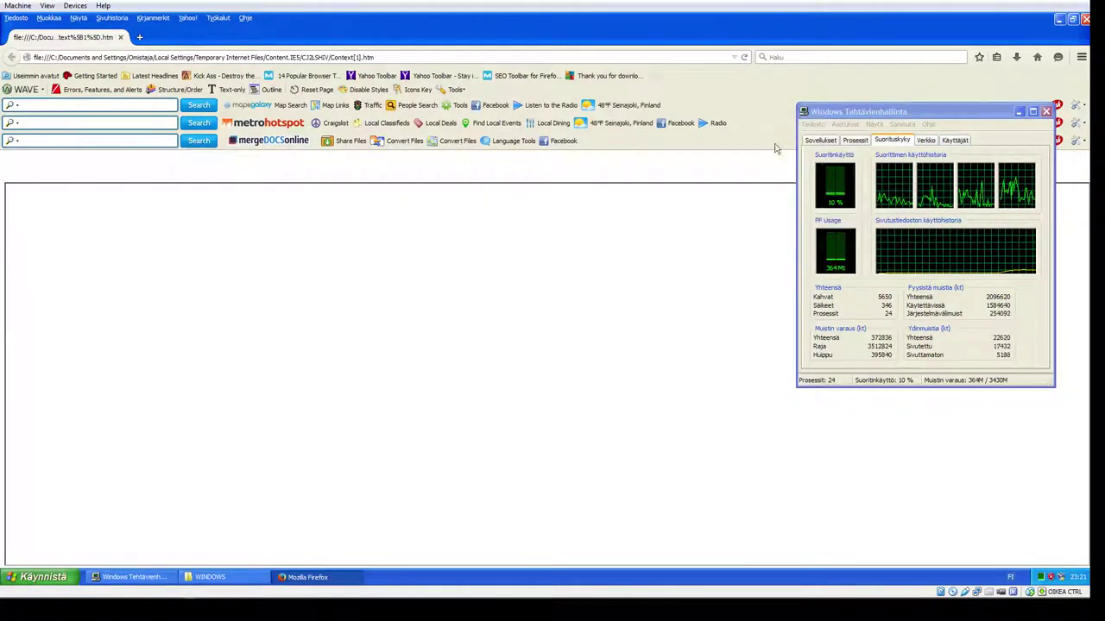
right_click(769, 120)
left_click(787, 197)
right_click(769, 120)
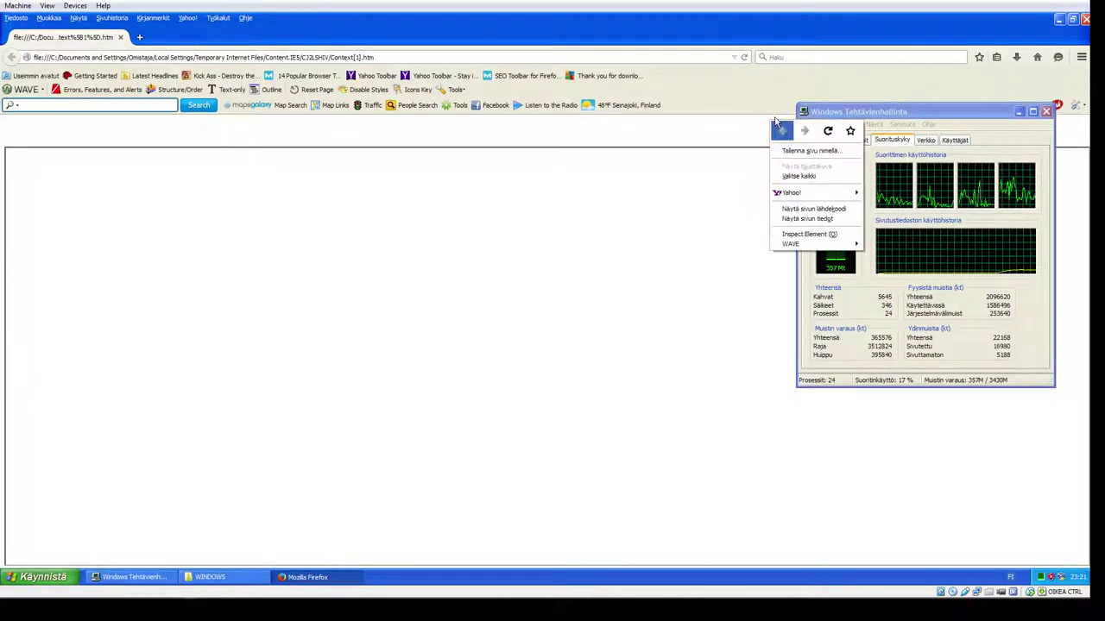
right_click(770, 98)
left_click(785, 163)
right_click(754, 125)
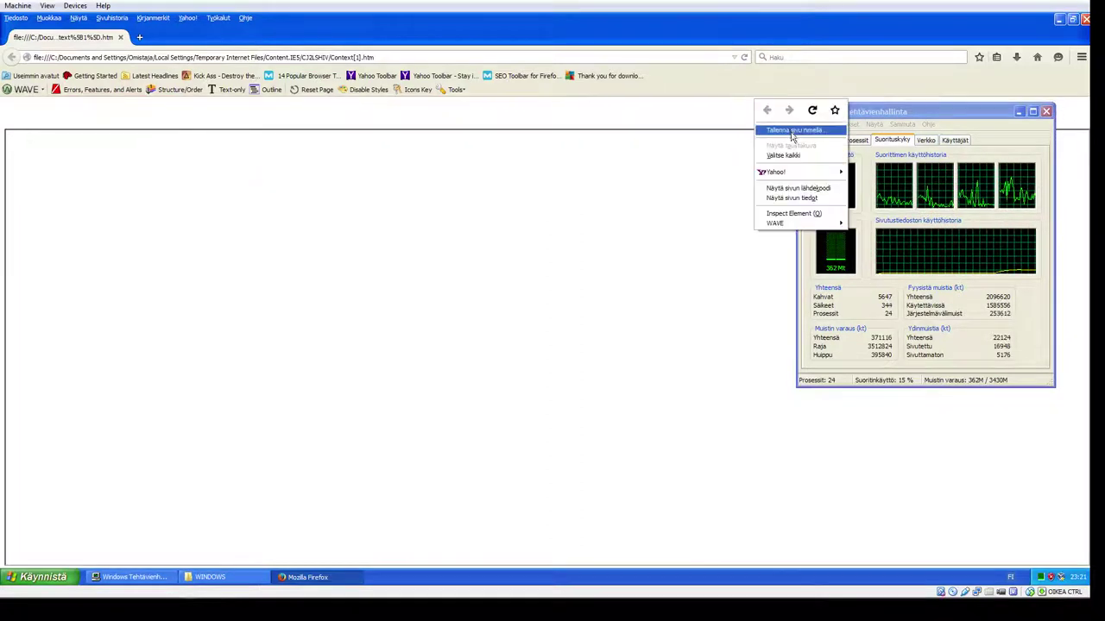
right_click(754, 97)
left_click(769, 138)
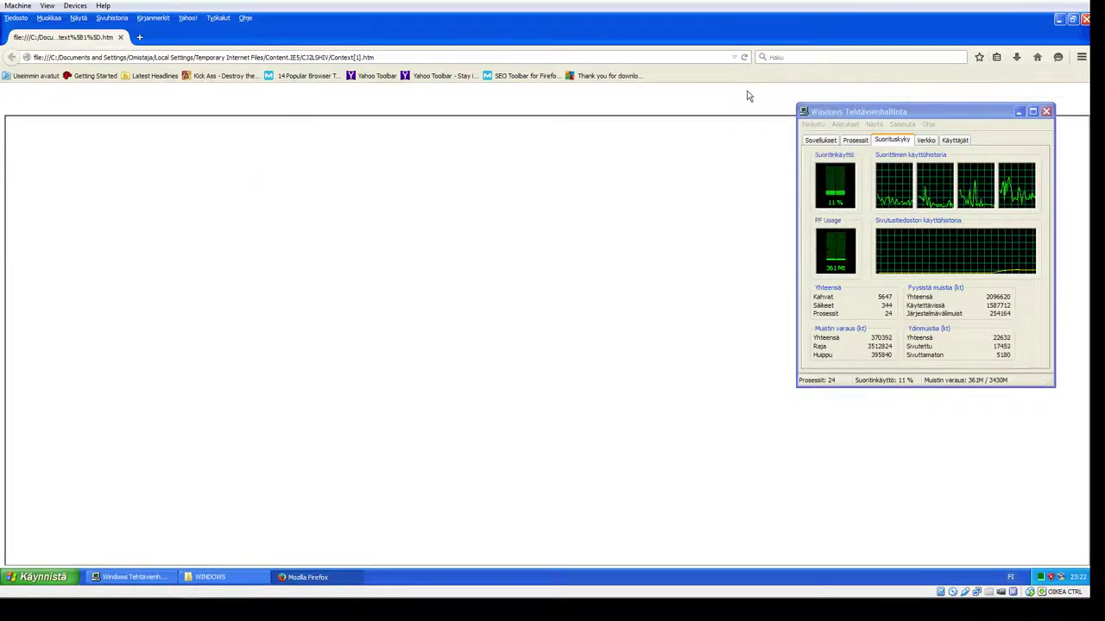
Step: Hide Firefox's bookmarks toolbar (Kirjanmerkkipalkki) and menu bar (Valikkopalkki)
right_click(751, 95)
right_click(756, 74)
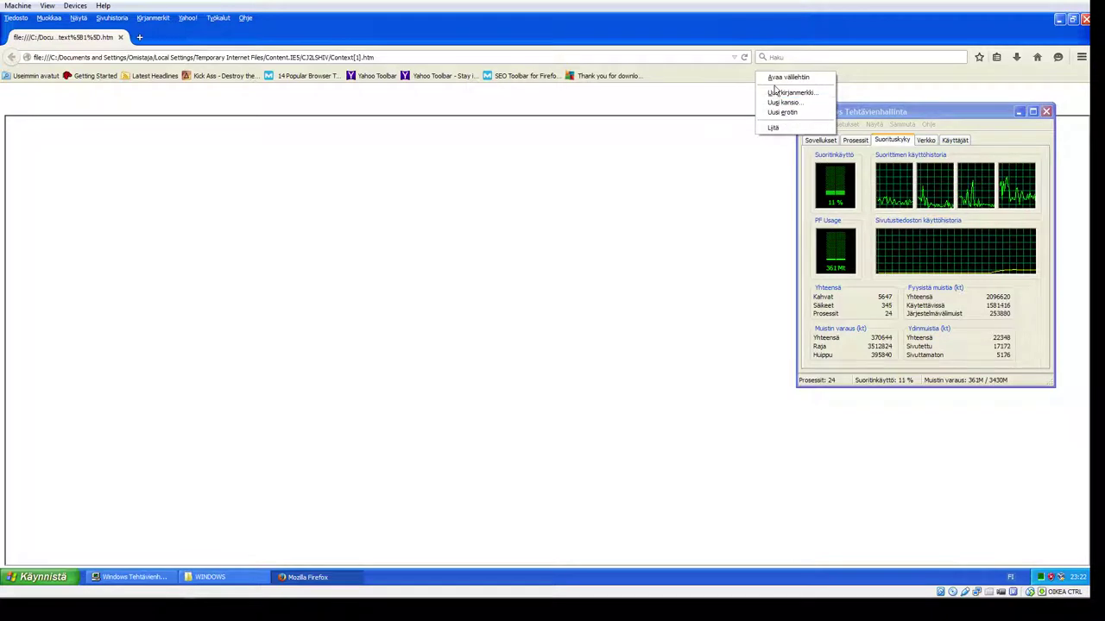
right_click(728, 76)
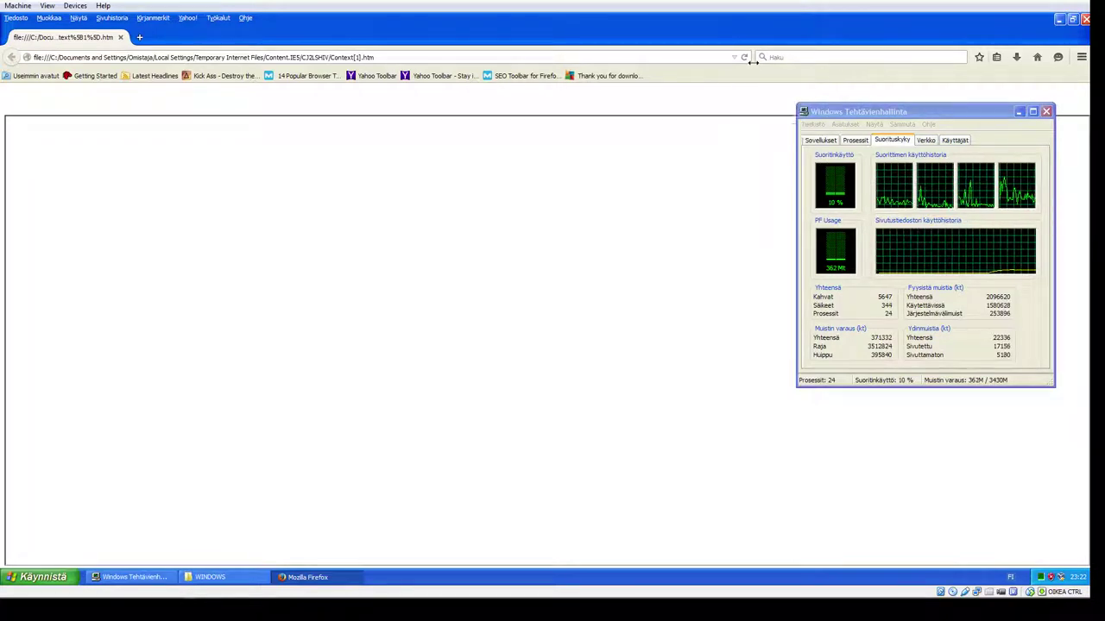
right_click(755, 64)
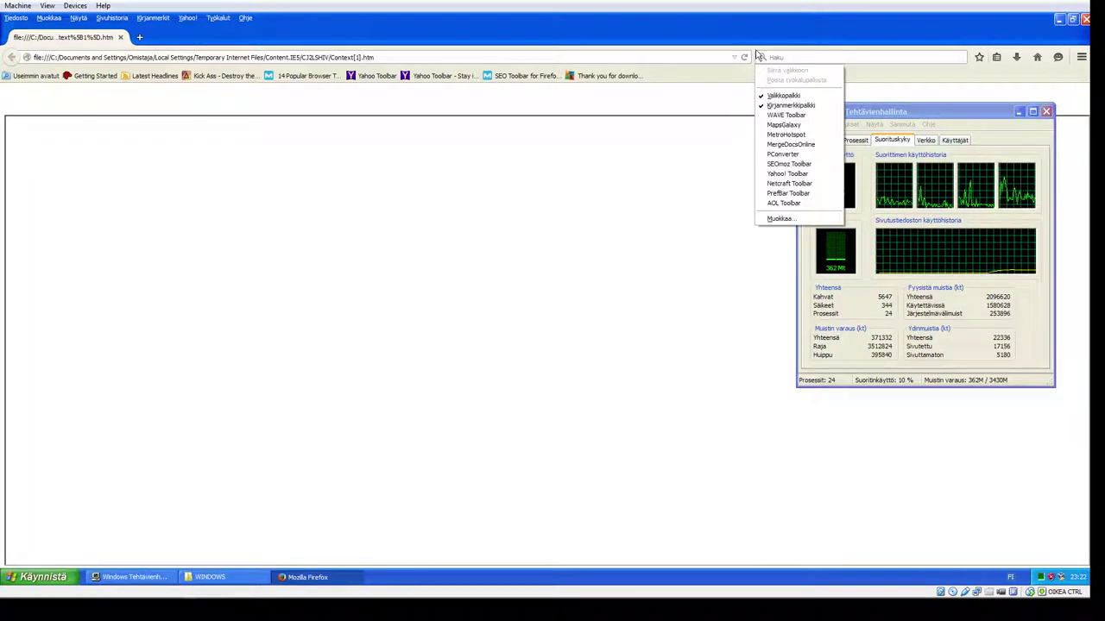
left_click(785, 105)
right_click(705, 37)
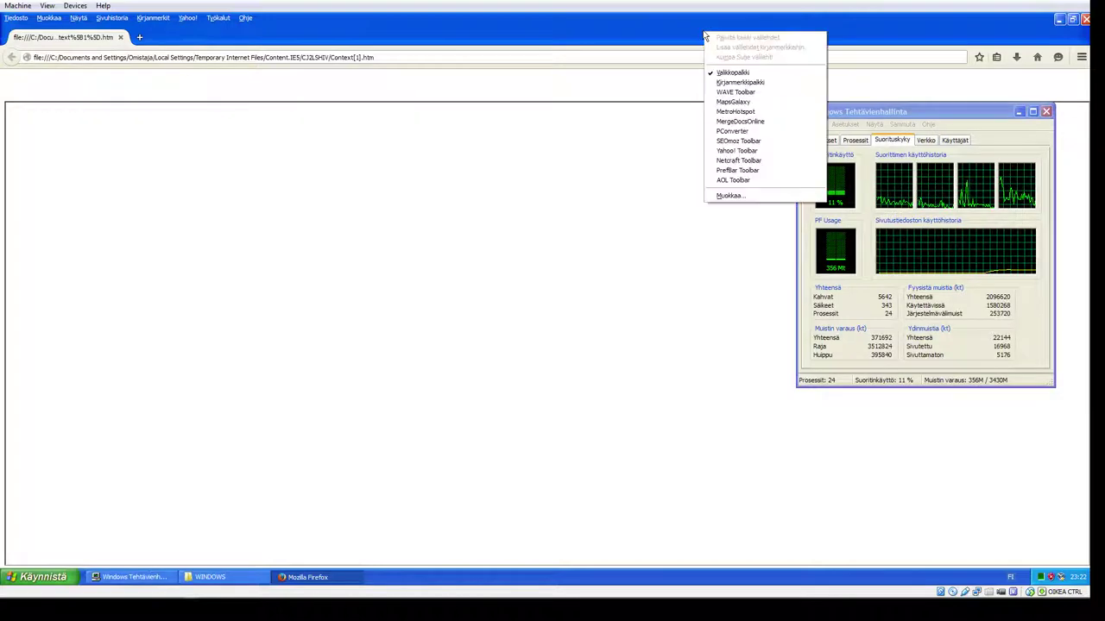
left_click(735, 75)
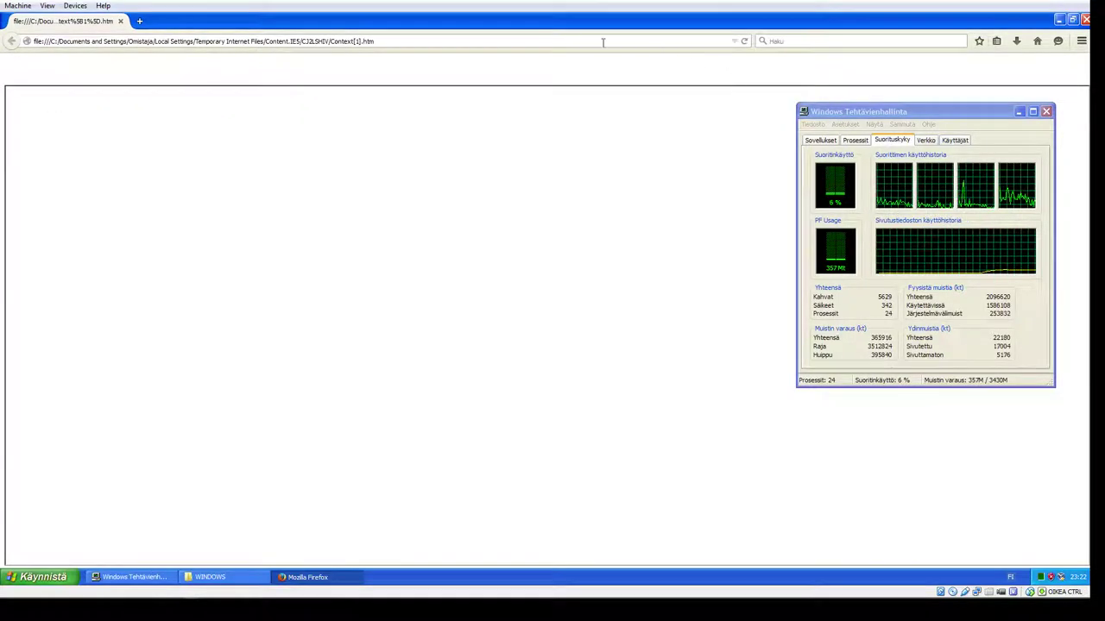
Step: Temporarily show and hide Firefox's menu bar several times
key("alt")
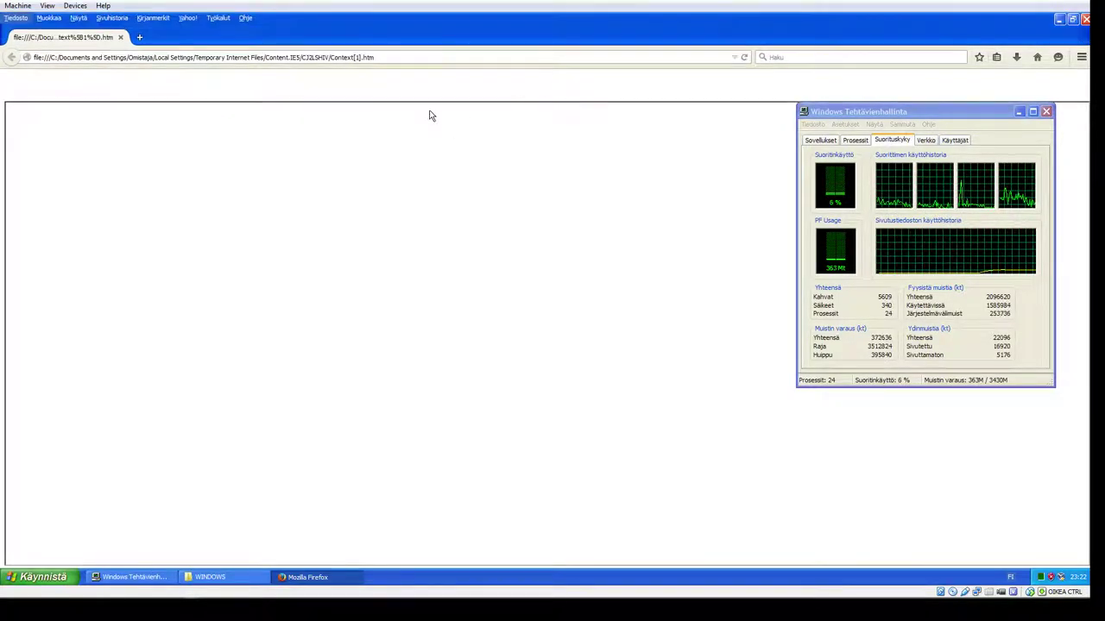
key("alt")
key("alt")
key("alt")
key("alt")
key("alt")
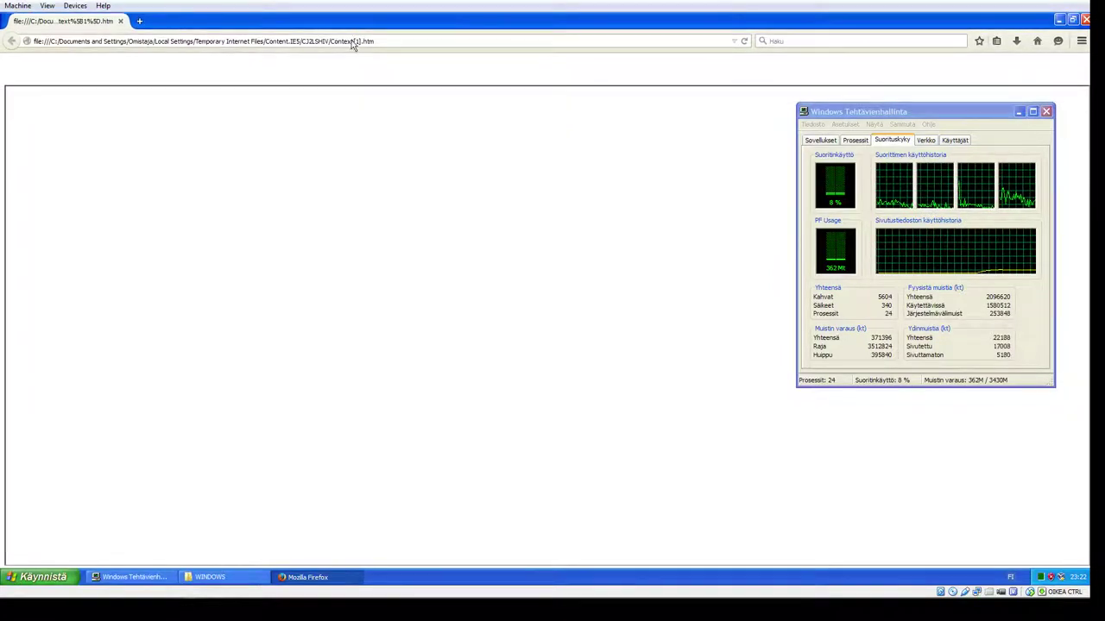
key("alt")
key("alt")
left_click(340, 41)
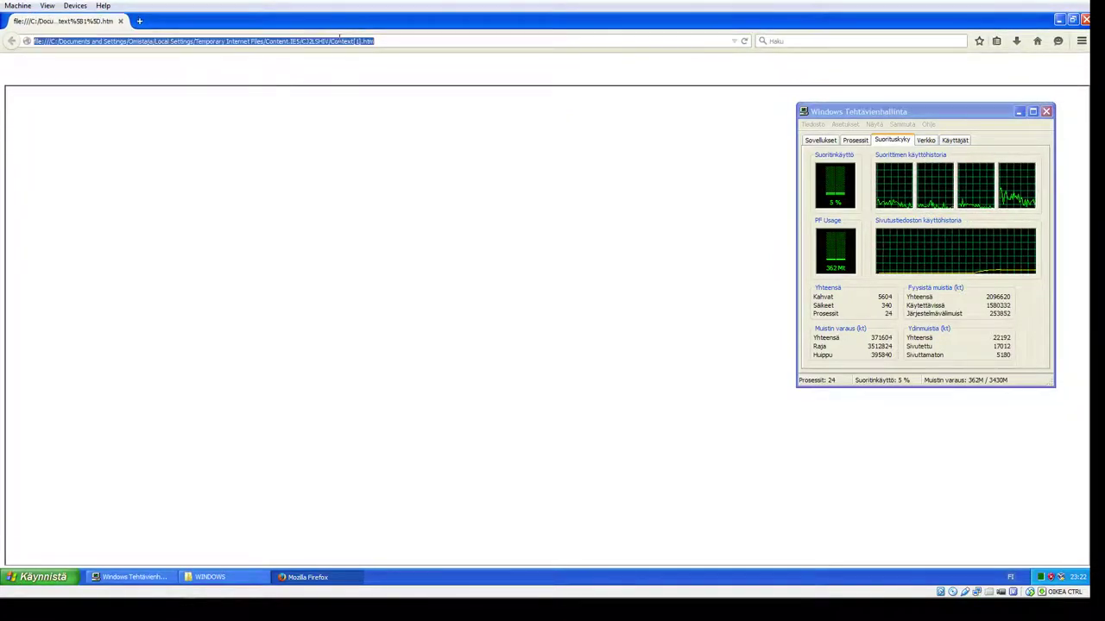
type("www.google")
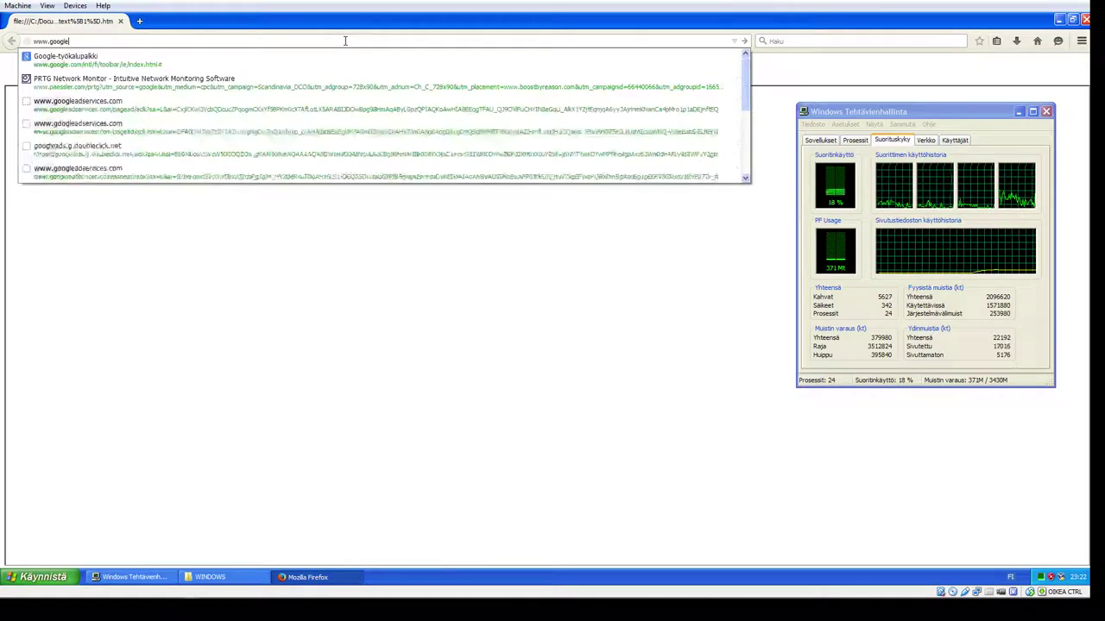
type(".fi")
key("Return")
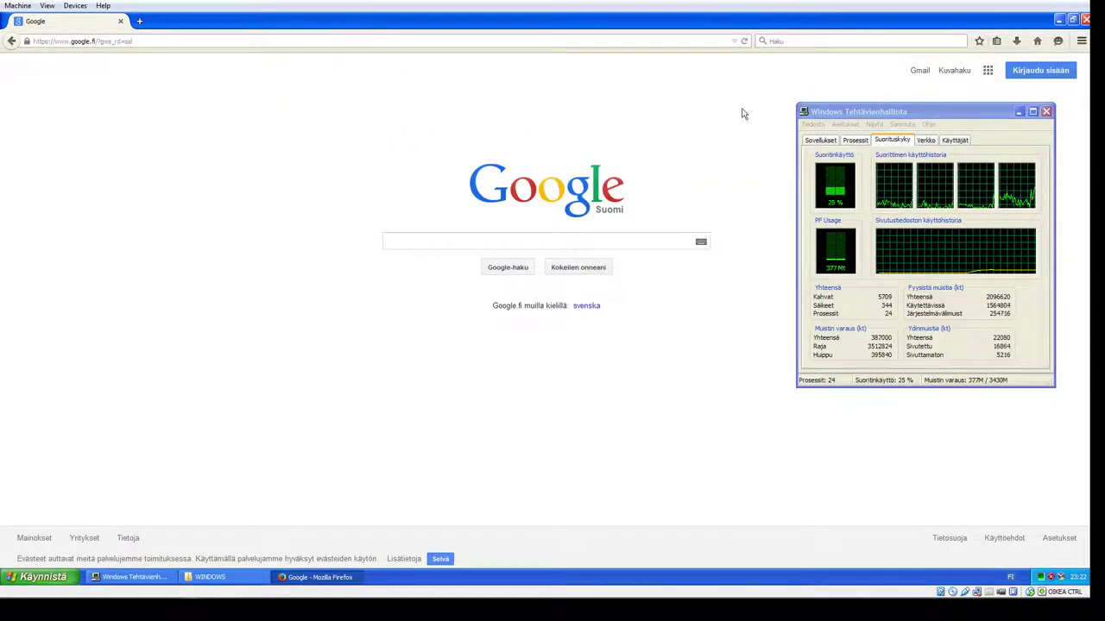
left_click(1059, 19)
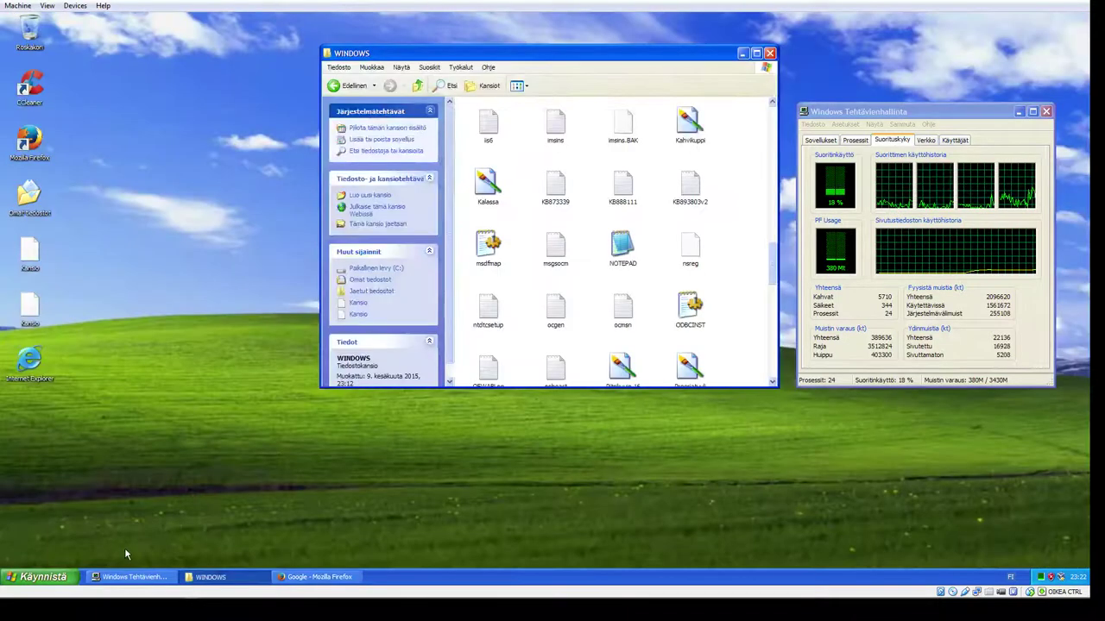
Step: Check the Ohjelmat submenu of the classic Start menu for program entries
left_click(39, 577)
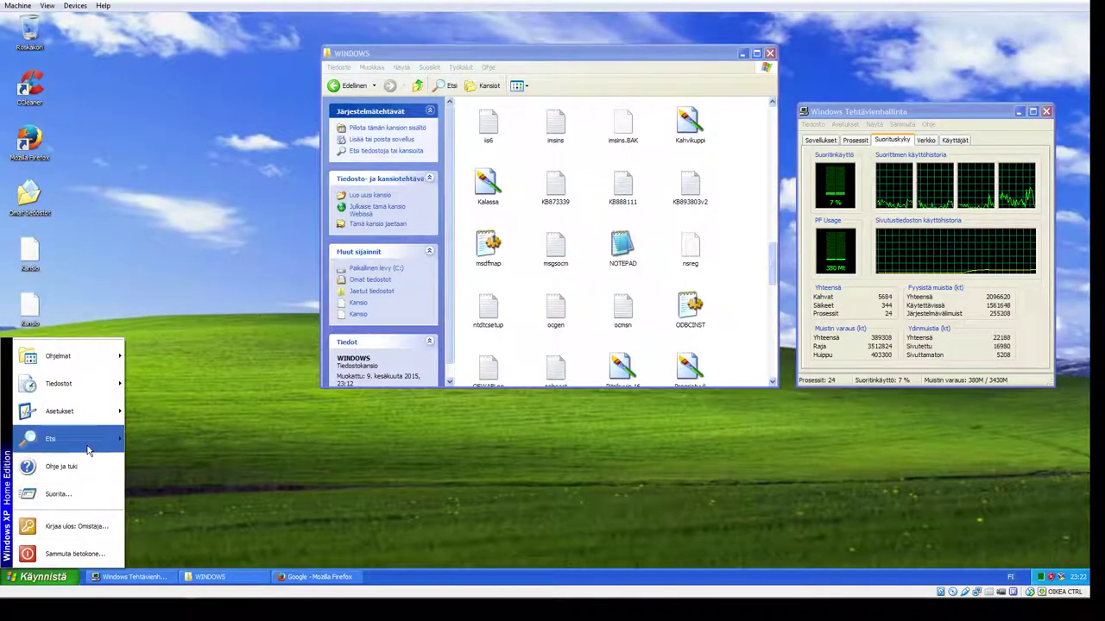
mouse_move(91, 449)
left_click(39, 576)
left_click(39, 577)
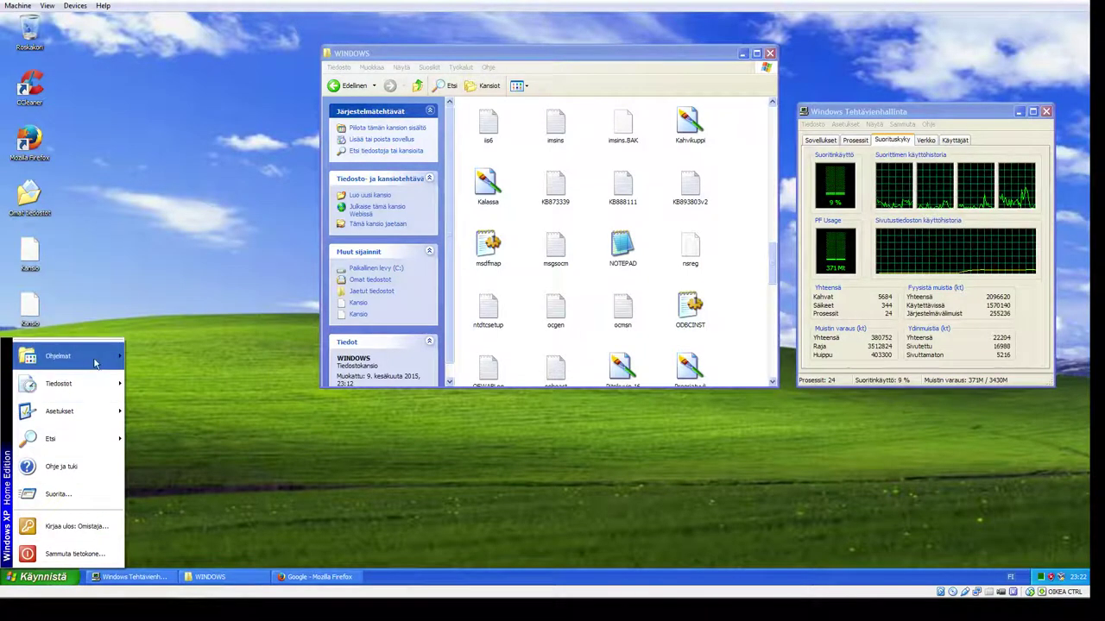
left_click(138, 349)
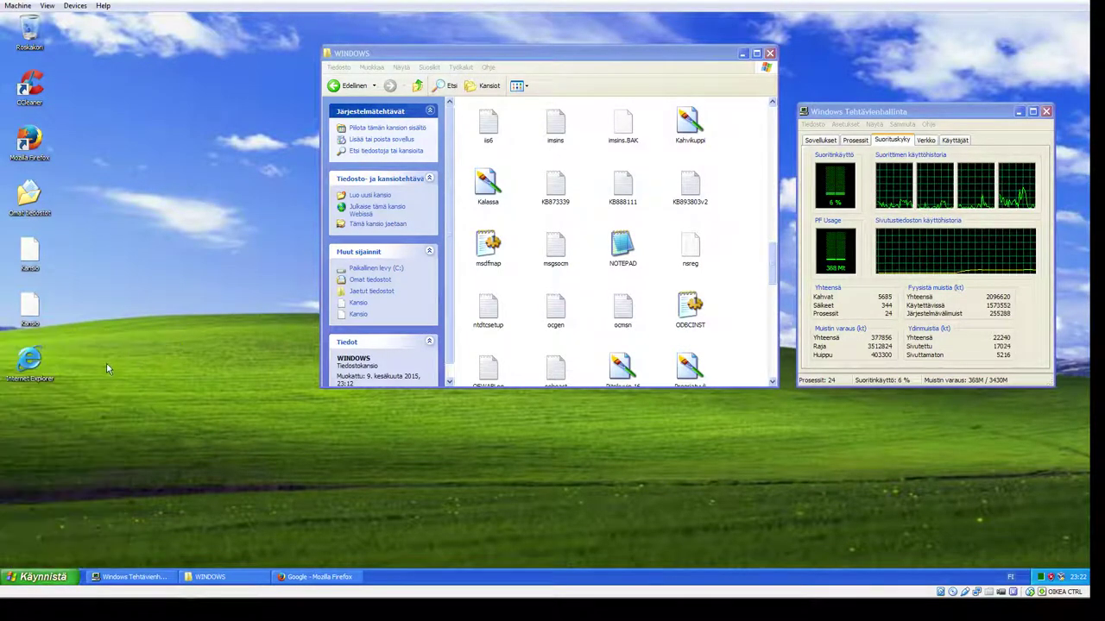
left_click(26, 578)
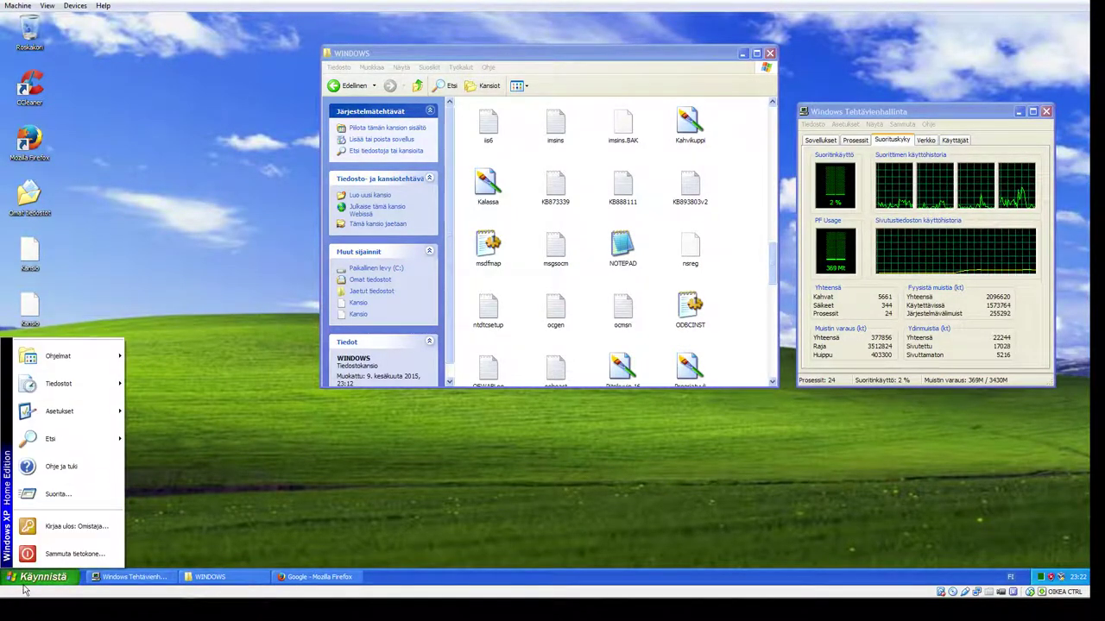
Step: Try to add NOTEPAD from the WINDOWS folder to the Start menu's Ohjelmat submenu
left_click(622, 246)
left_click_drag(55, 580, 146, 343)
left_click_drag(108, 379, 106, 390)
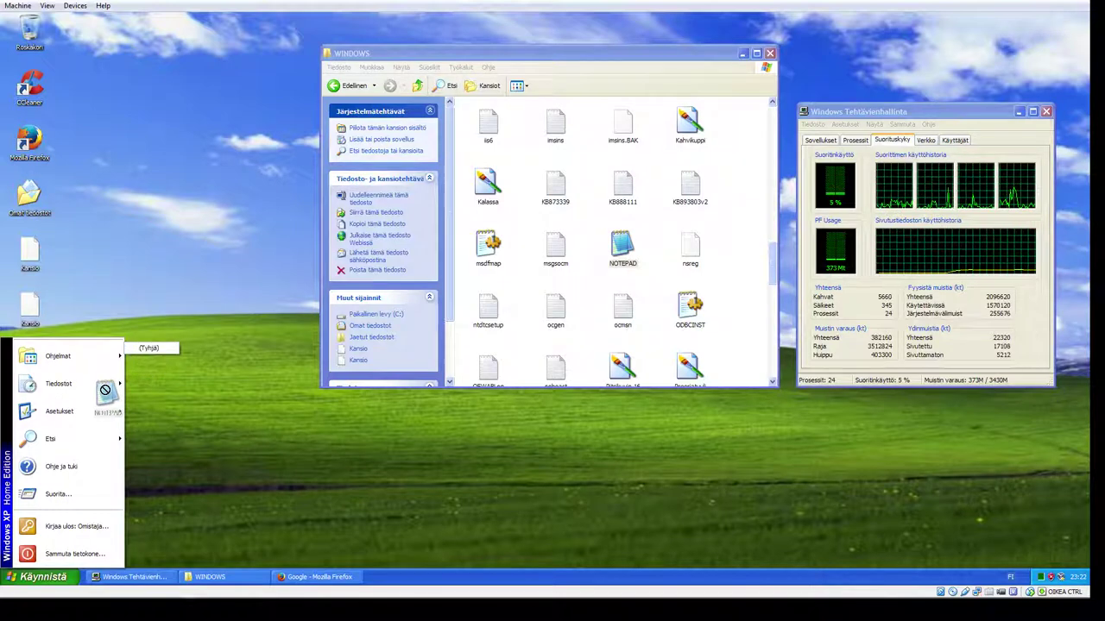
left_click_drag(775, 351, 615, 270)
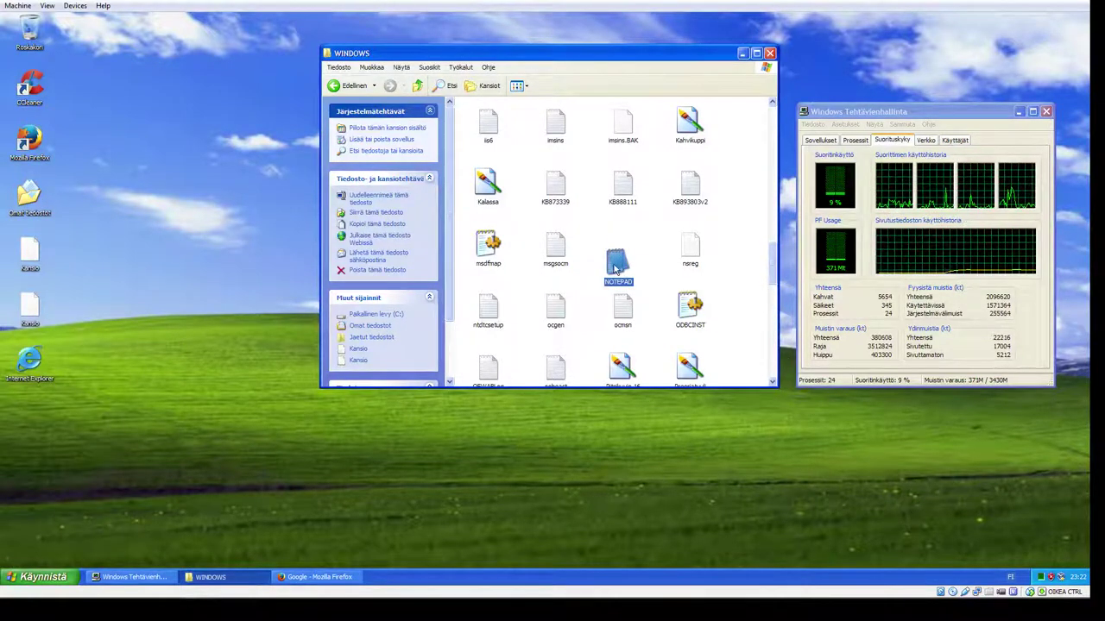
Step: Launch NOTEPAD from the WINDOWS folder, close it, and send a shortcut to it to the desktop
double_click(624, 248)
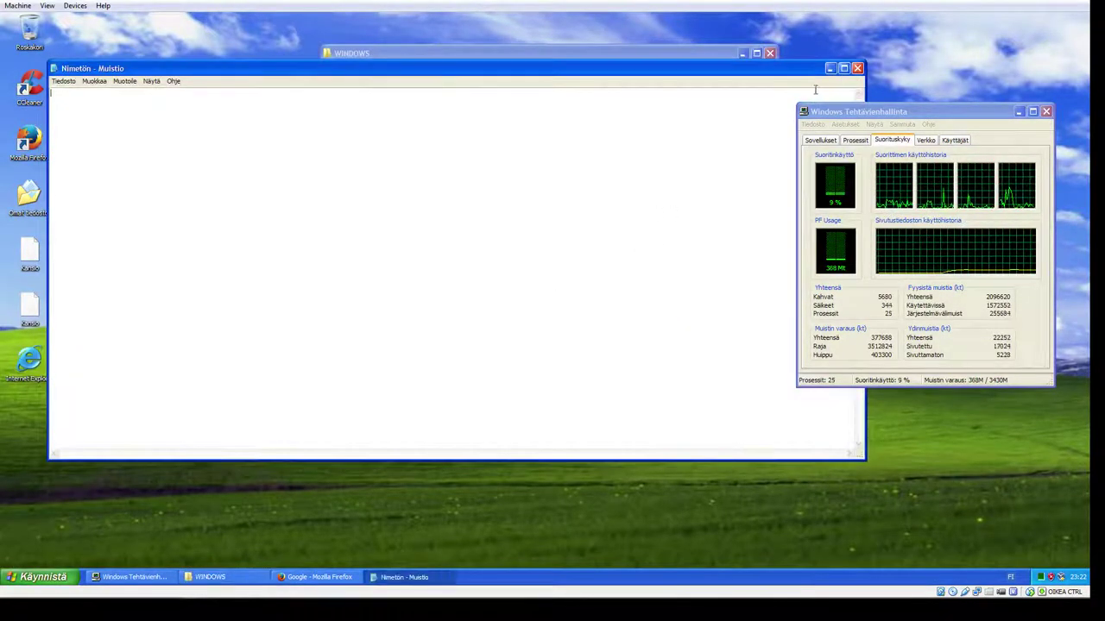
left_click(857, 68)
right_click(616, 250)
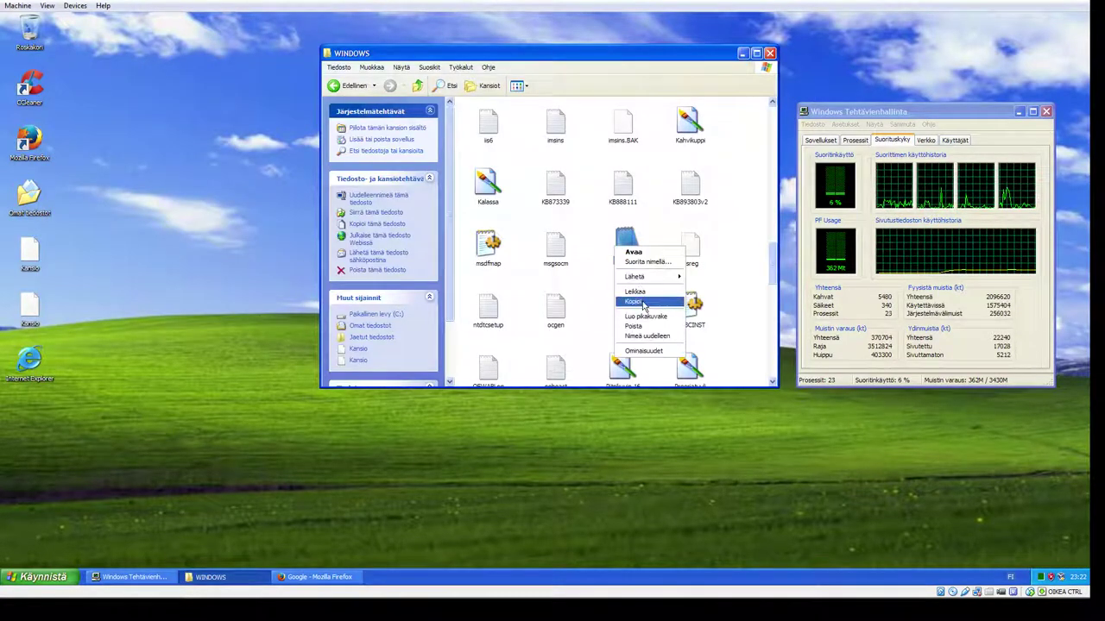
mouse_move(642, 279)
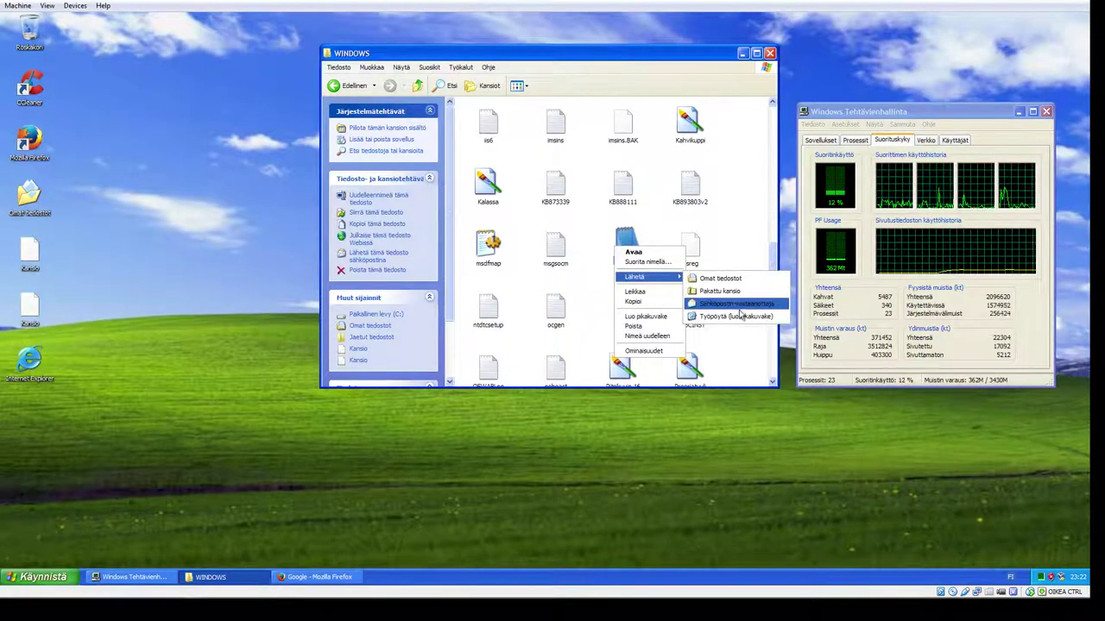
left_click(740, 323)
Step: Launch Internet Explorer from the desktop, close its window and launch it again
double_click(29, 363)
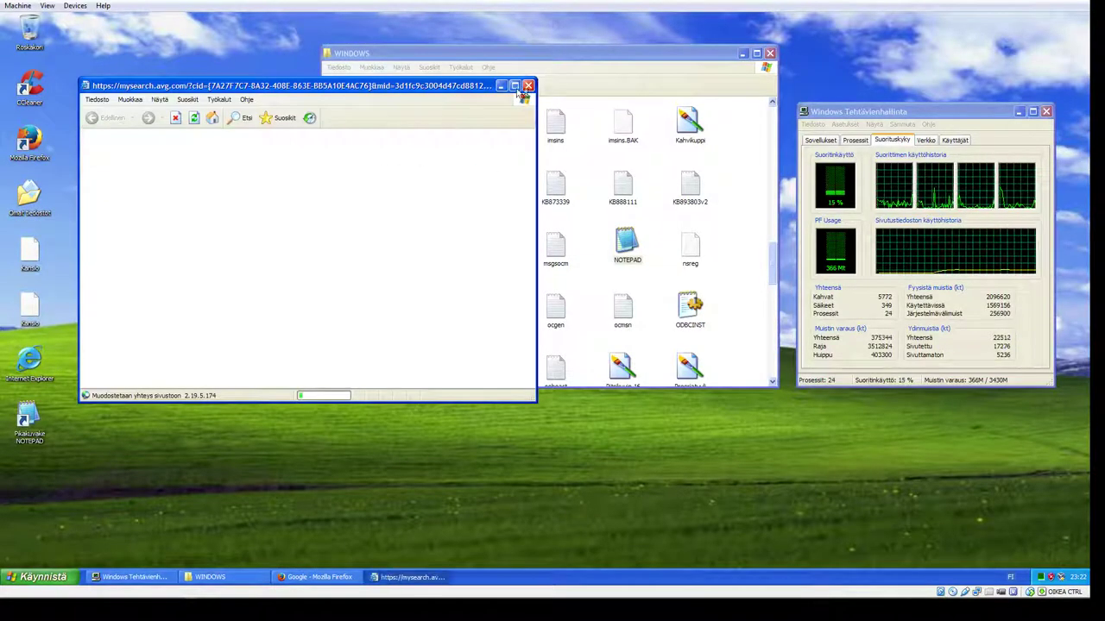
left_click(529, 85)
double_click(42, 350)
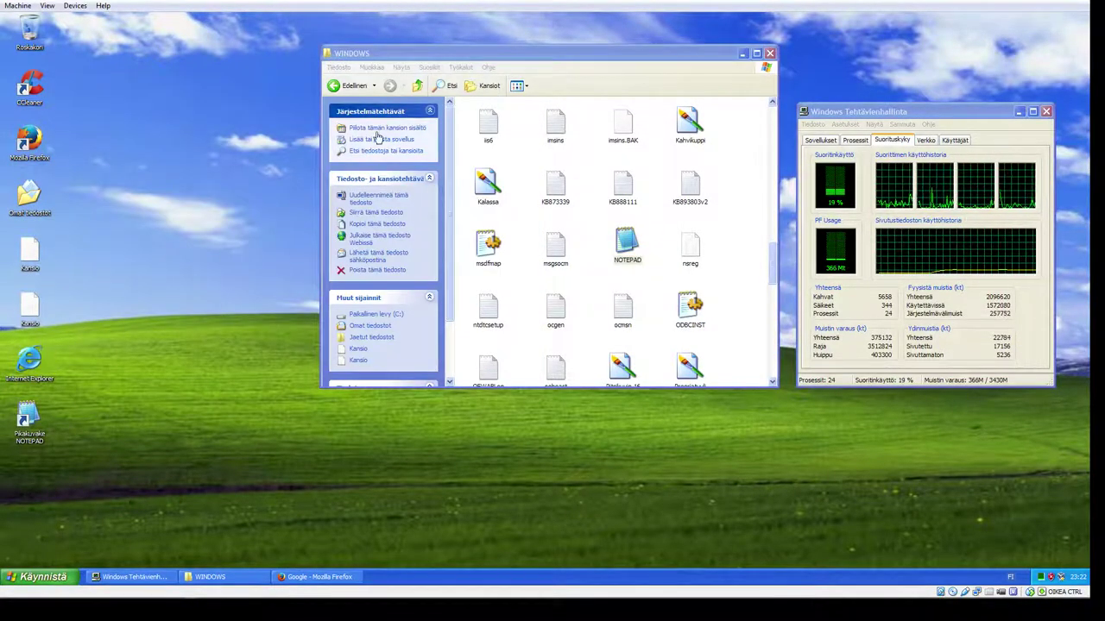
Step: Check Internet Explorer's toolbar and Explorer bar options, and leave its window
right_click(418, 115)
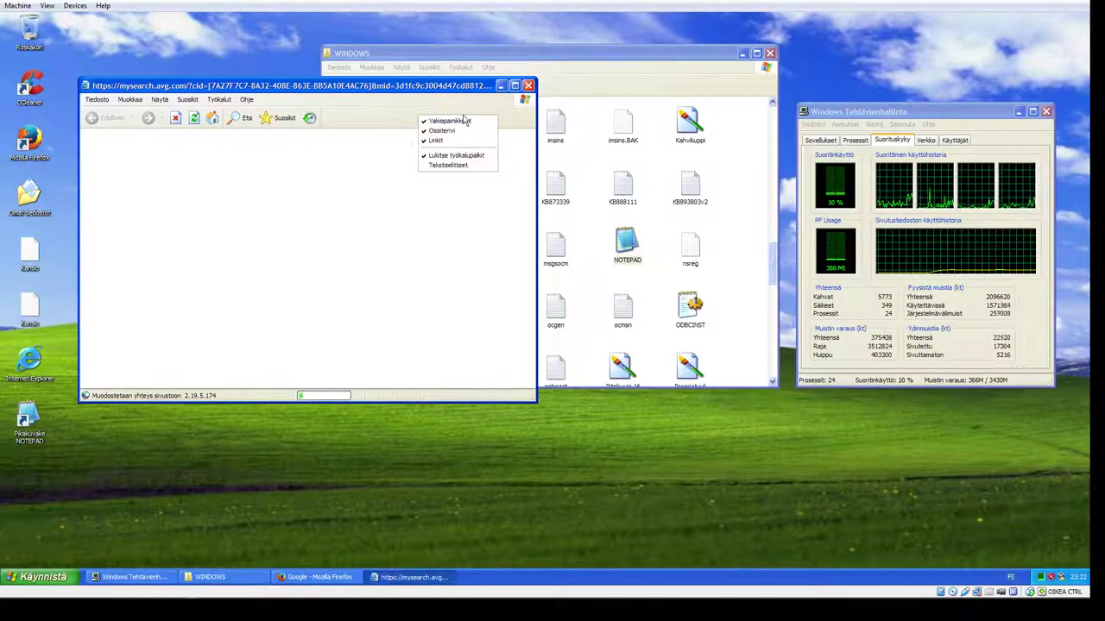
right_click(382, 127)
right_click(388, 104)
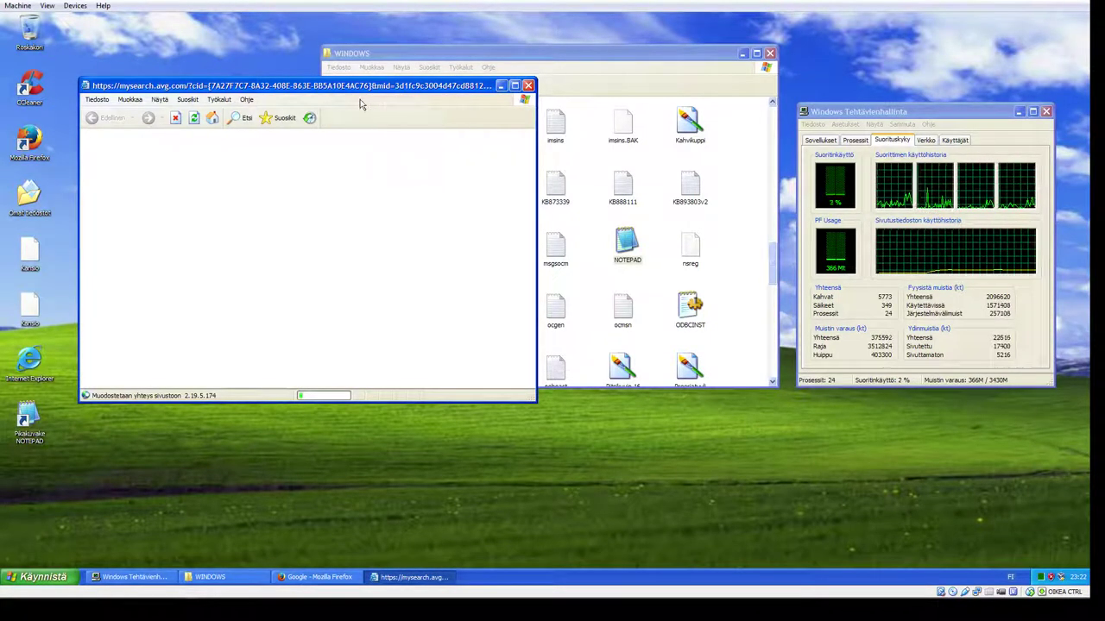
right_click(360, 99)
double_click(159, 100)
left_click(159, 101)
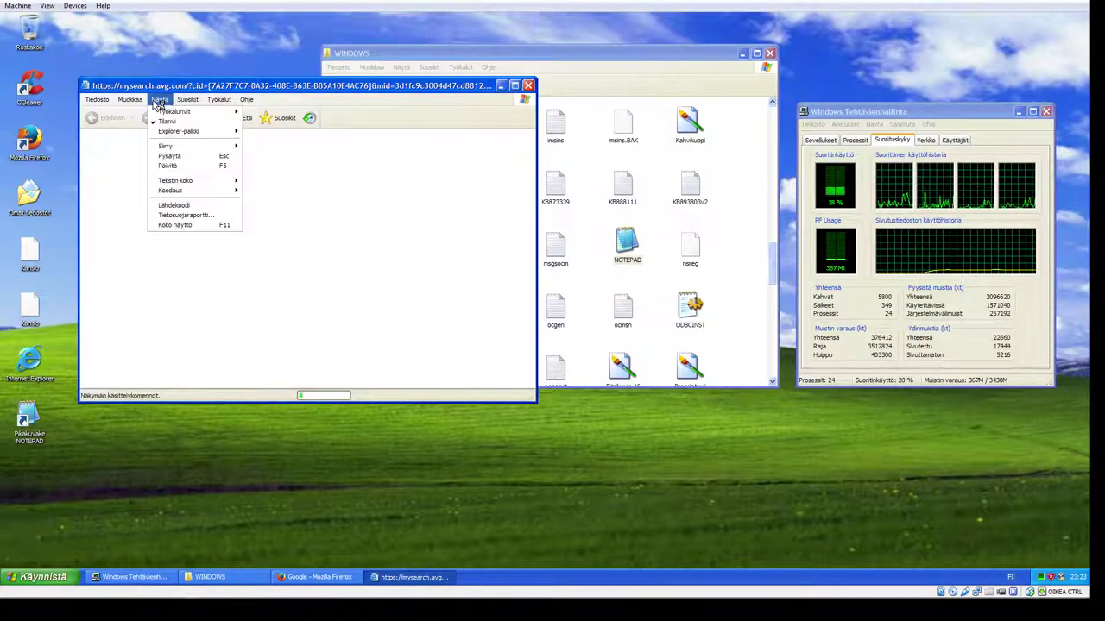
mouse_move(177, 132)
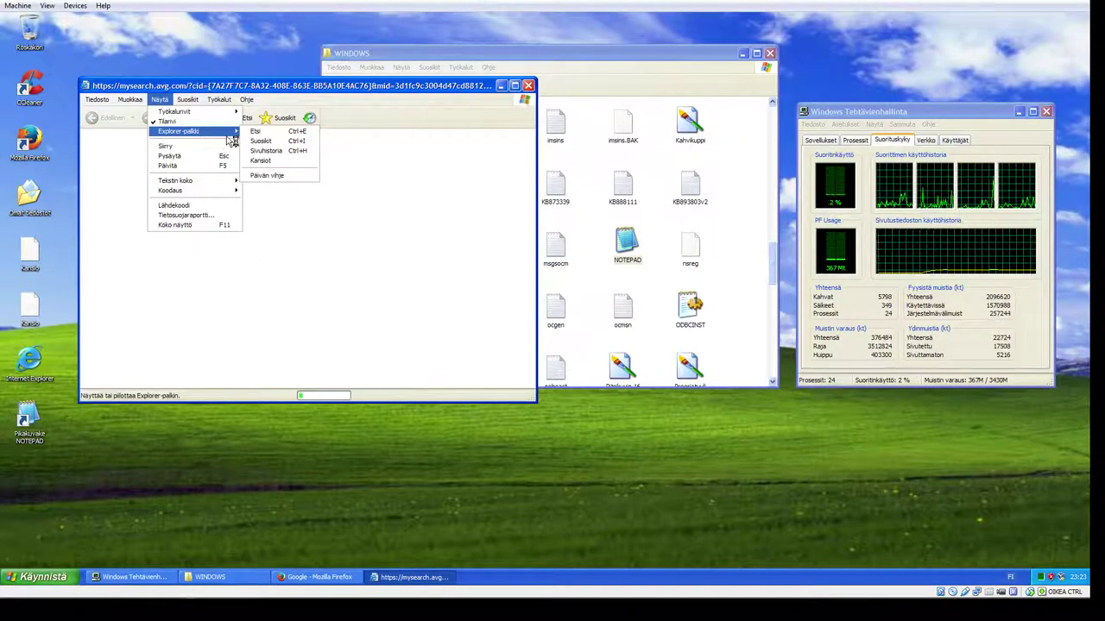
mouse_move(218, 116)
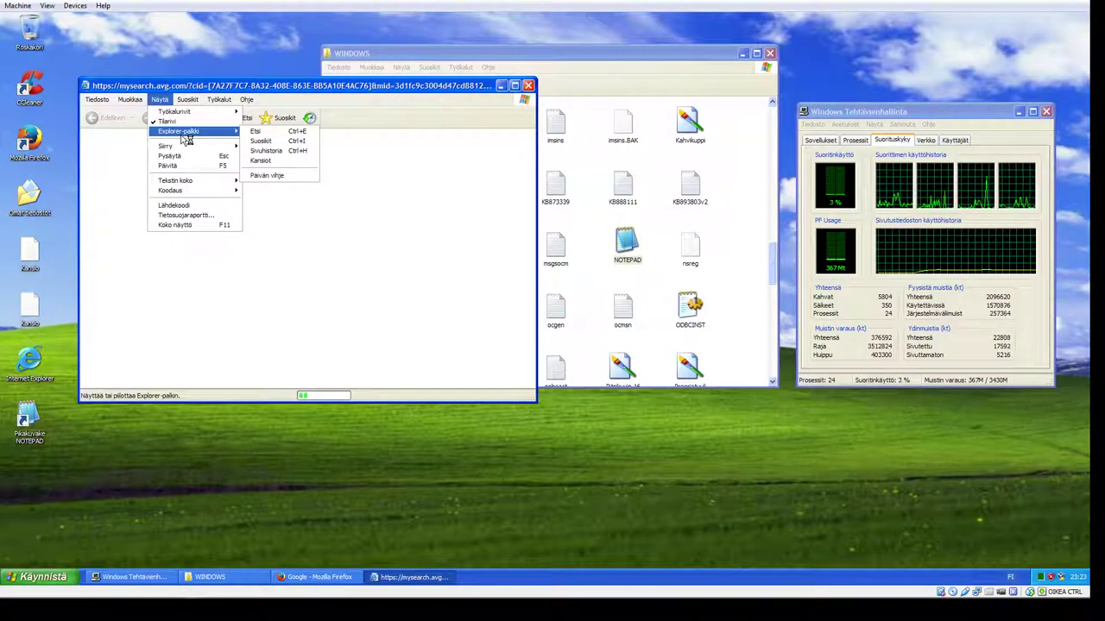
left_click(160, 328)
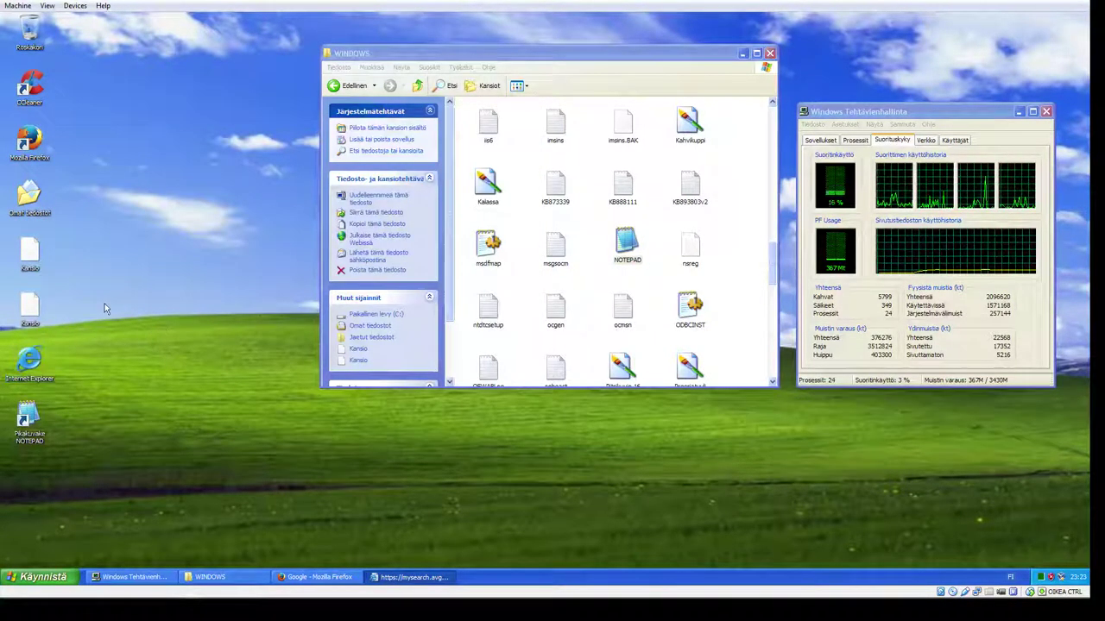
Step: Check what the upper Kansio icon on the desktop opens, and rename it to Oma tietokone
double_click(30, 251)
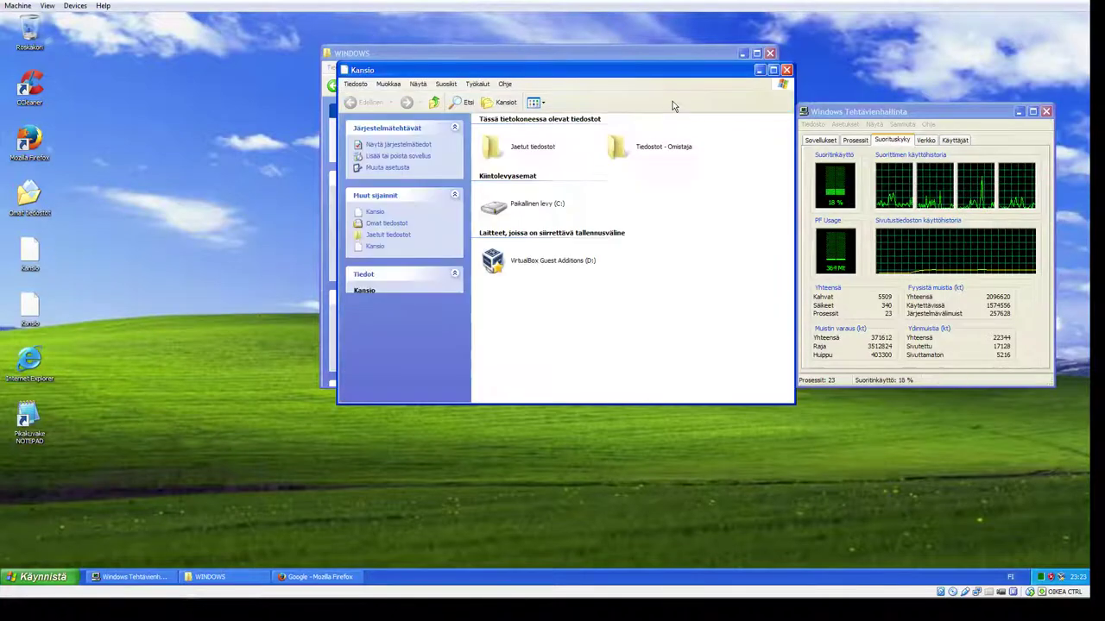
left_click(787, 70)
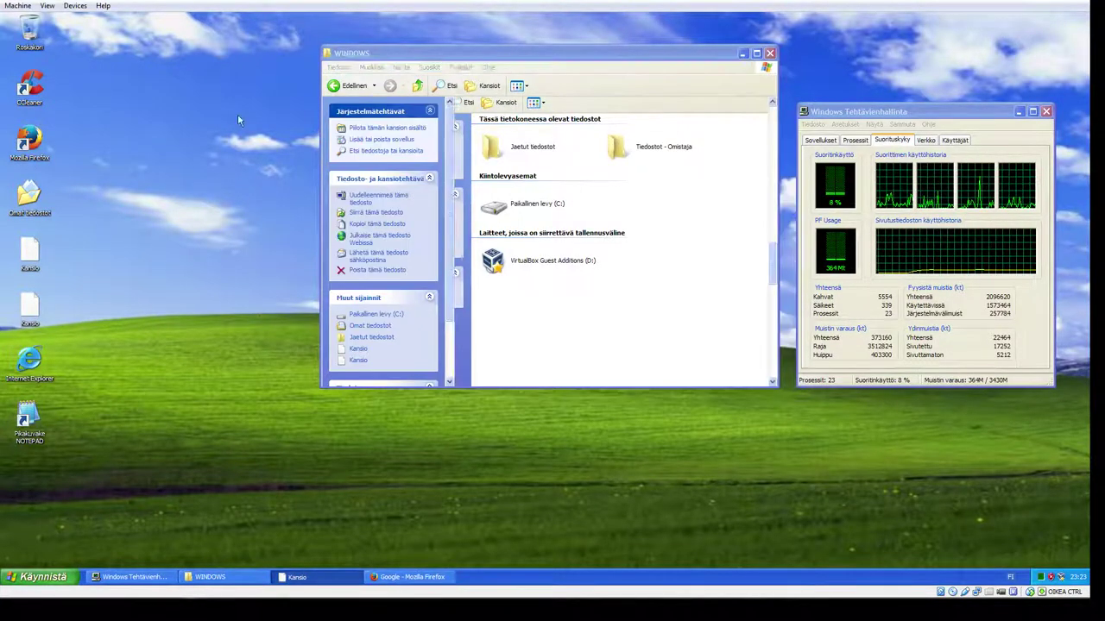
right_click(31, 259)
left_click(55, 350)
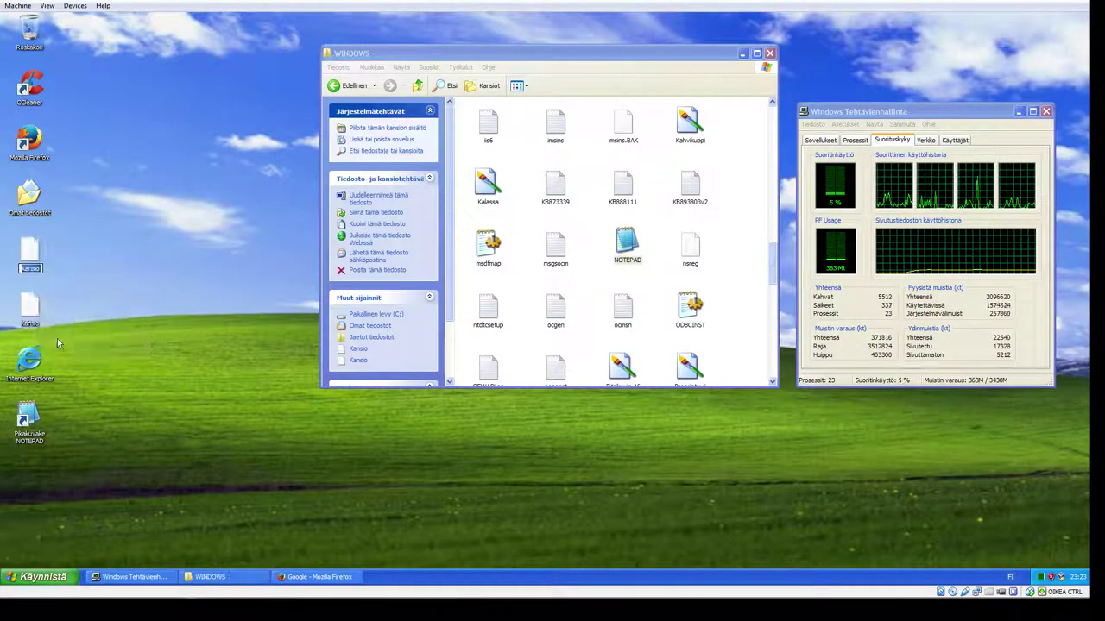
type("Oma tiedosto")
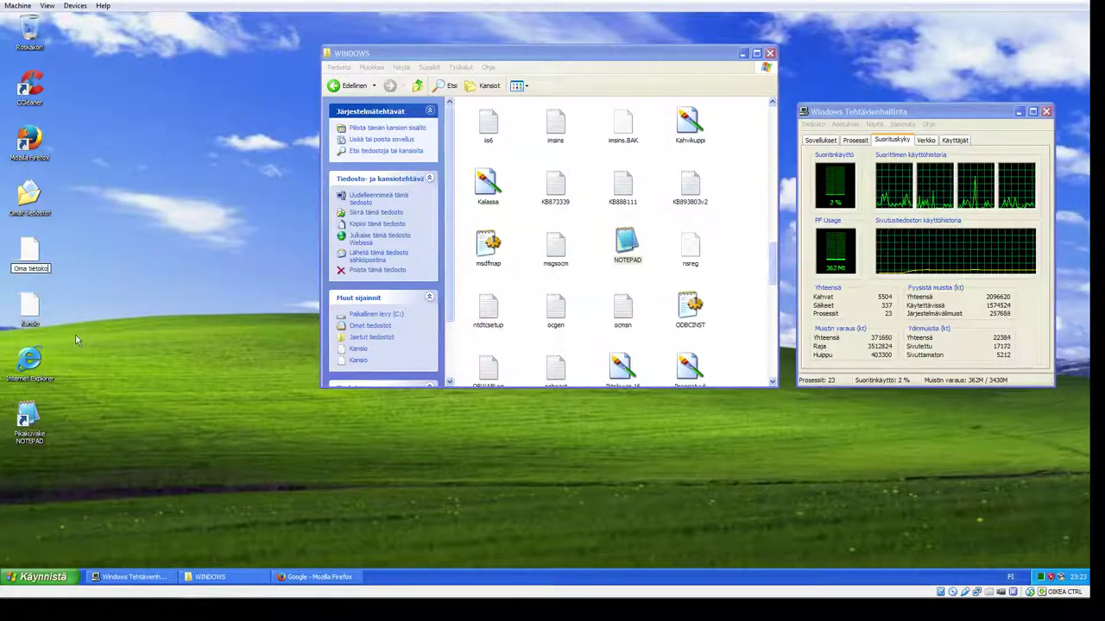
key("Return")
Step: Look at the contents of the remaining Kansio icon on the desktop and close its window
left_click(31, 300)
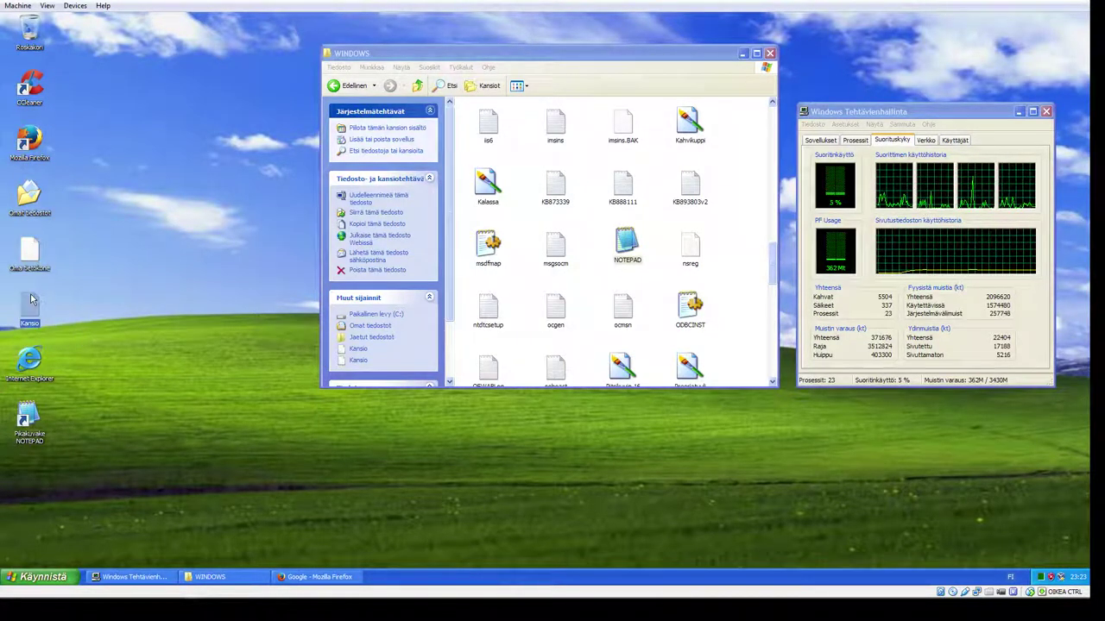
double_click(30, 299)
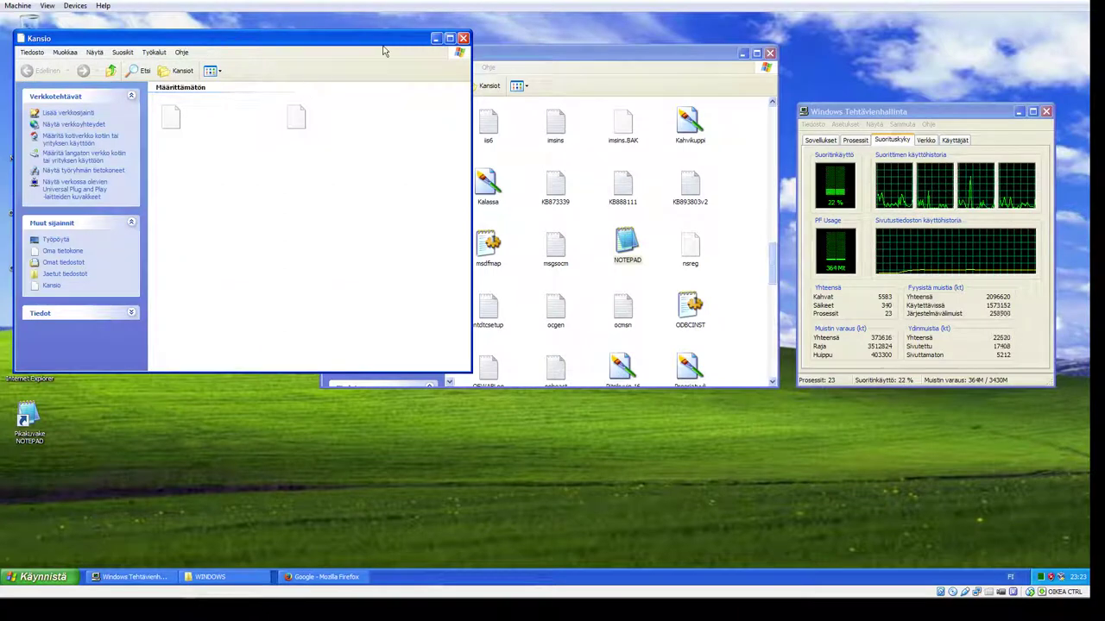
left_click(175, 124)
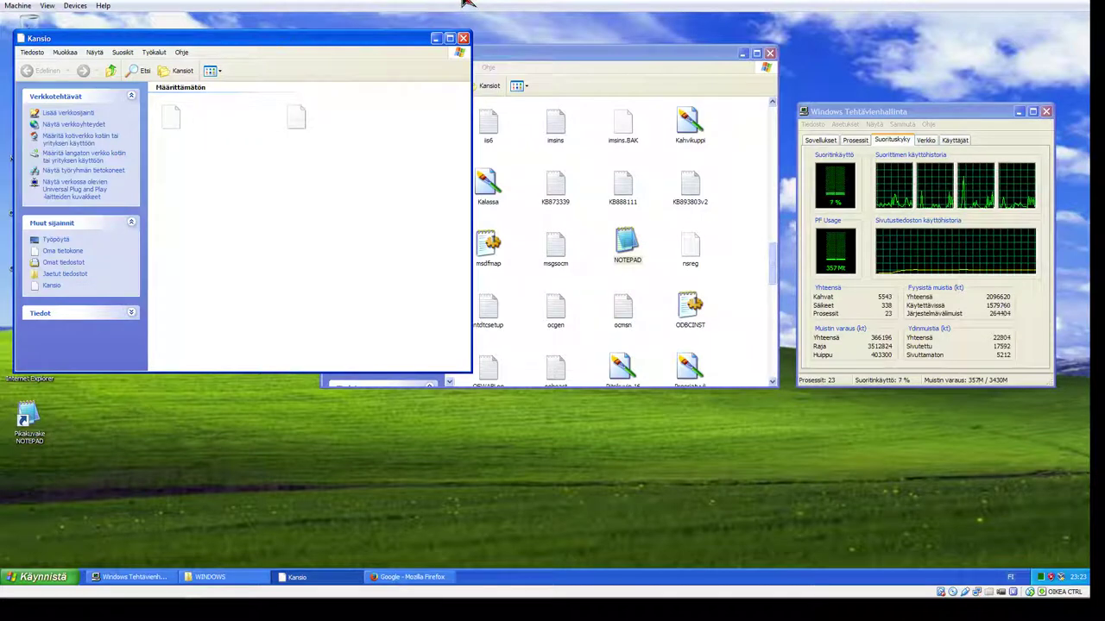
left_click(464, 38)
Step: Review the system properties of Oma tietokone, including the System Restore settings and their help text, and cancel the dialog
right_click(29, 250)
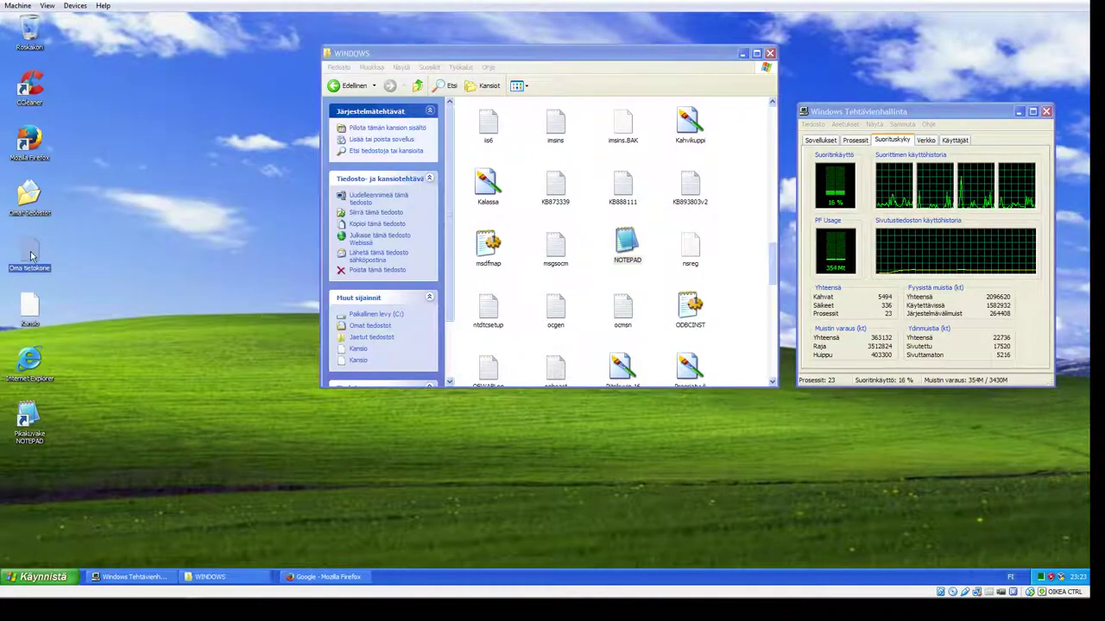
left_click(91, 341)
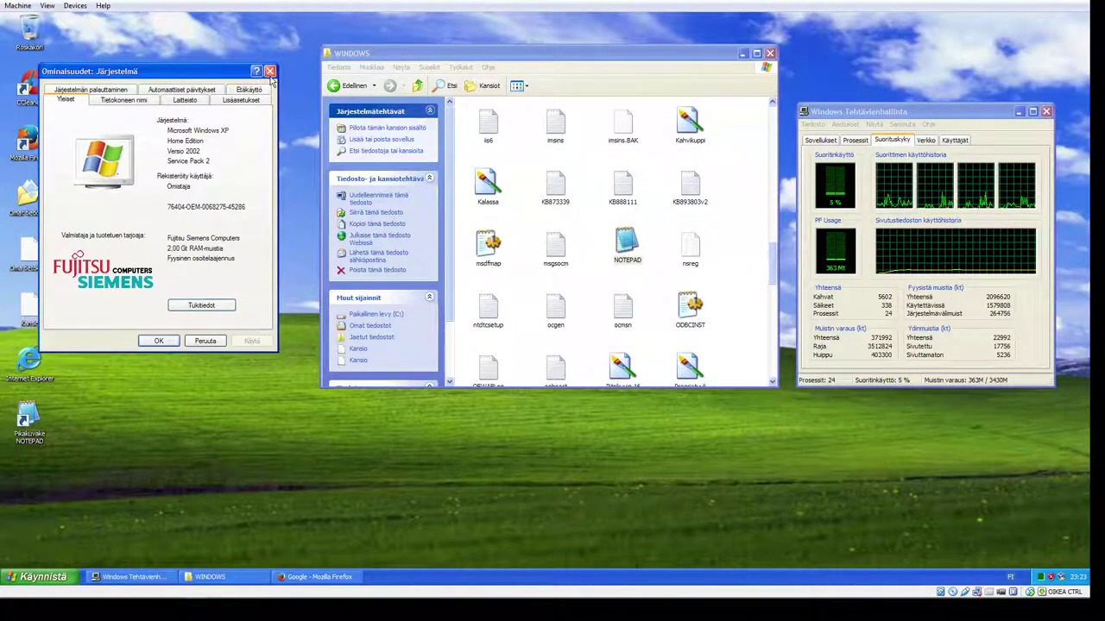
left_click(129, 90)
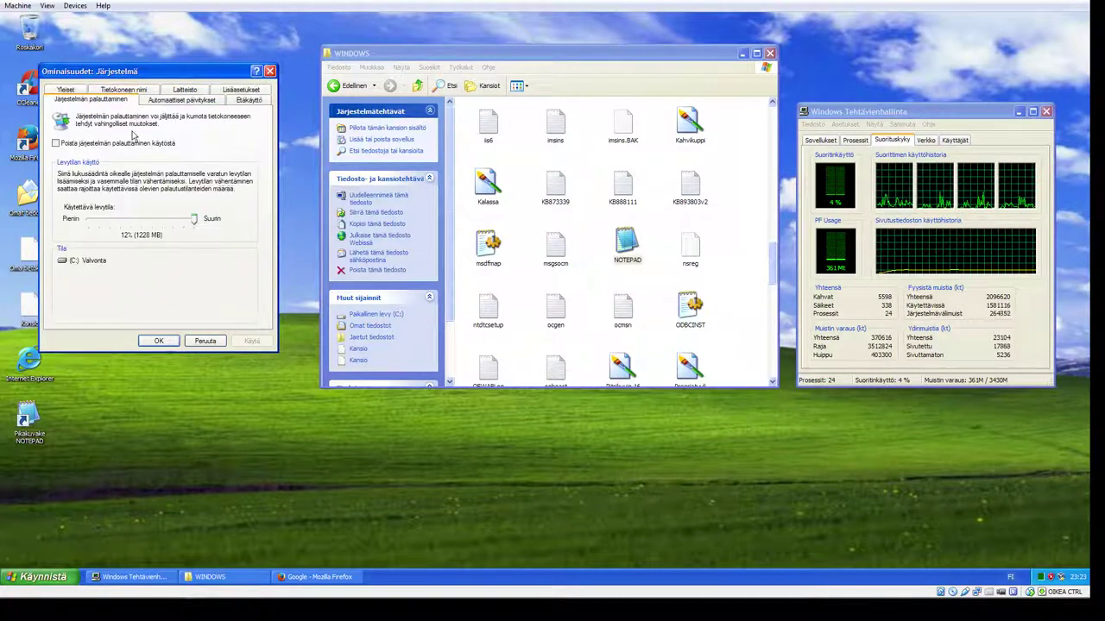
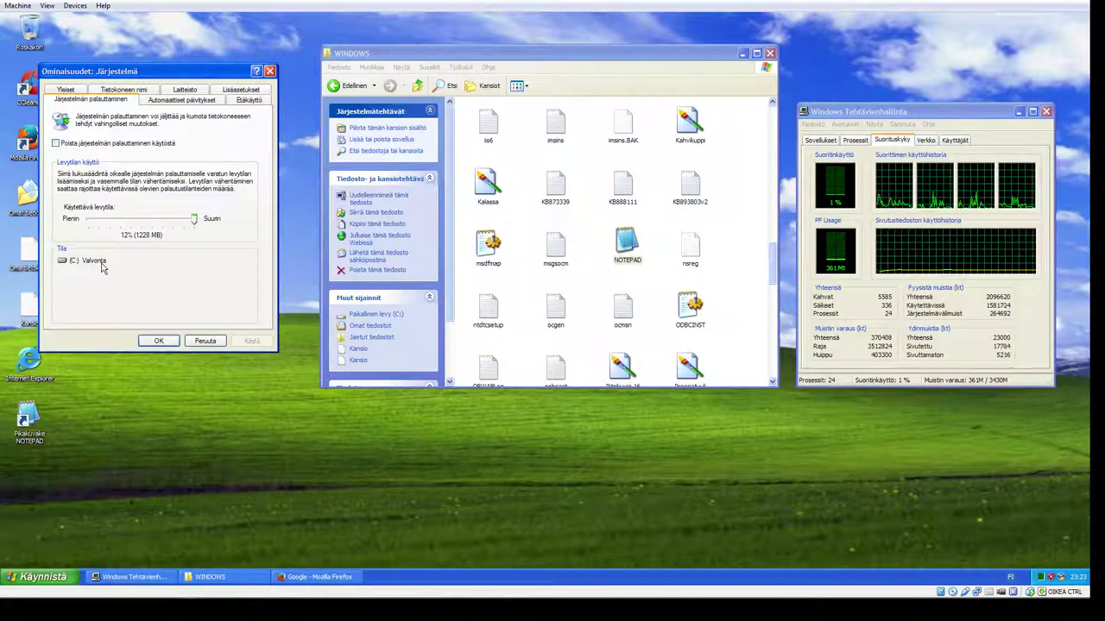
right_click(82, 131)
left_click(90, 136)
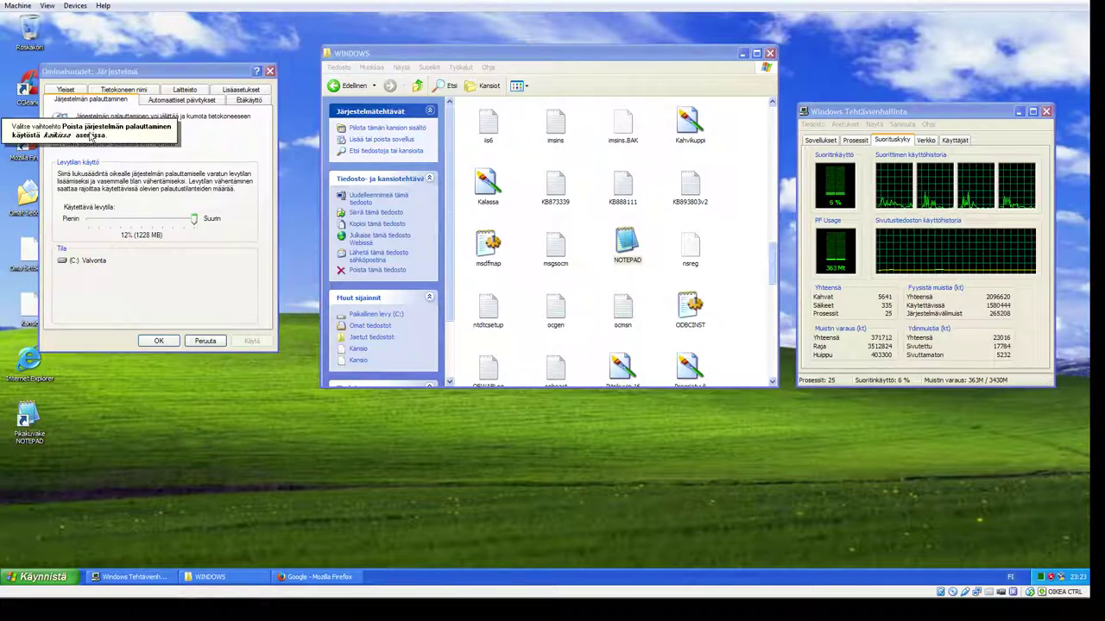
left_click(110, 180)
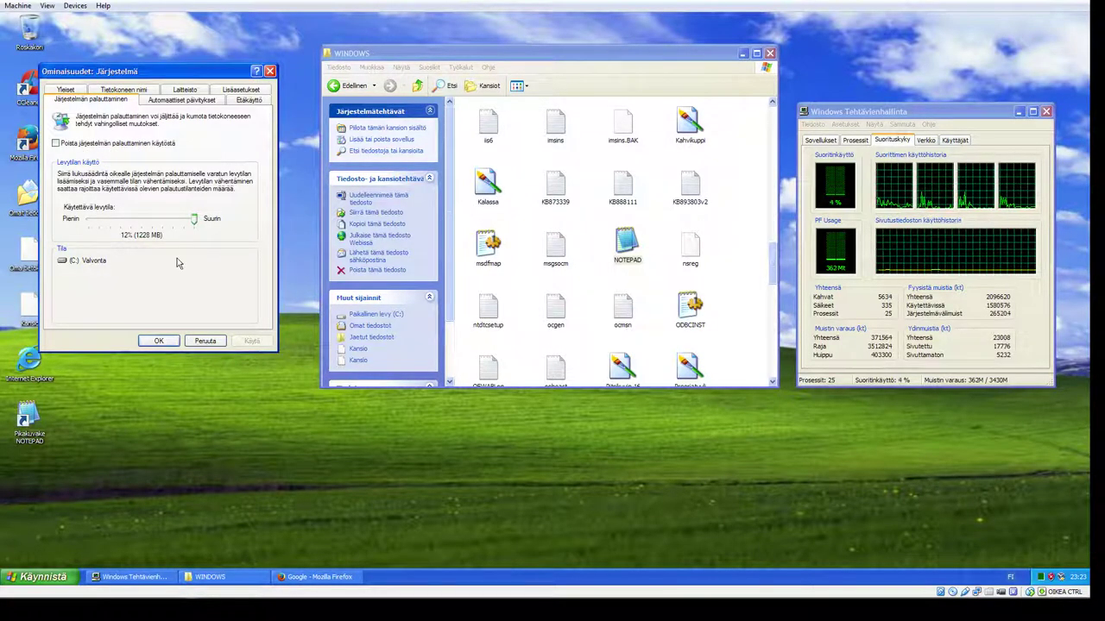
left_click(203, 346)
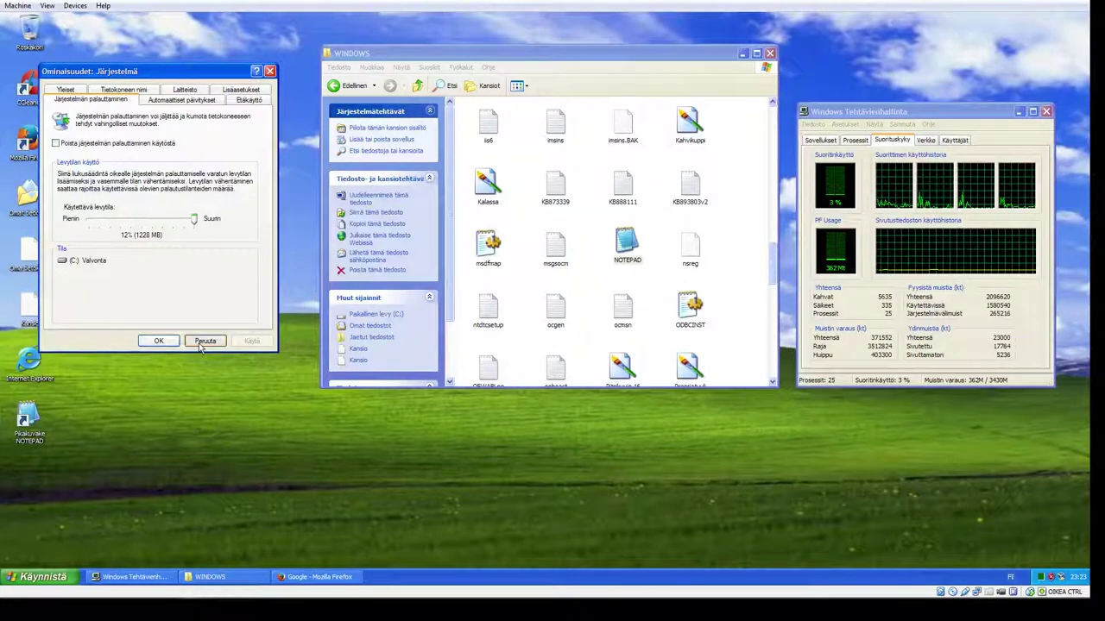
Step: Recheck the Start menu's Ohjelmat submenu for program entries and return to the desktop
left_click(39, 577)
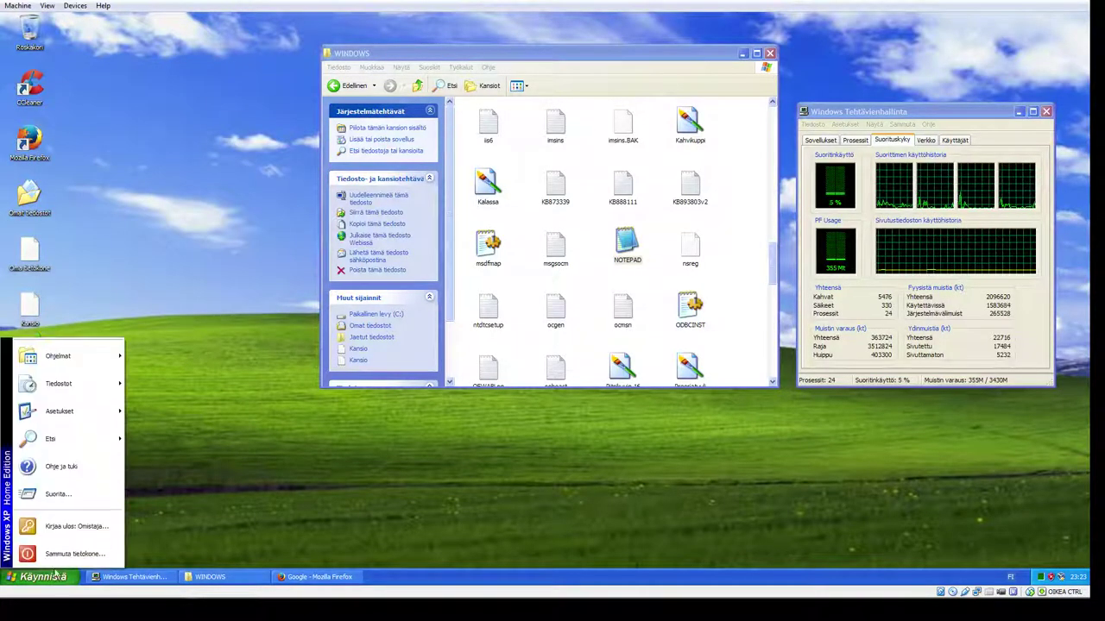
mouse_move(103, 361)
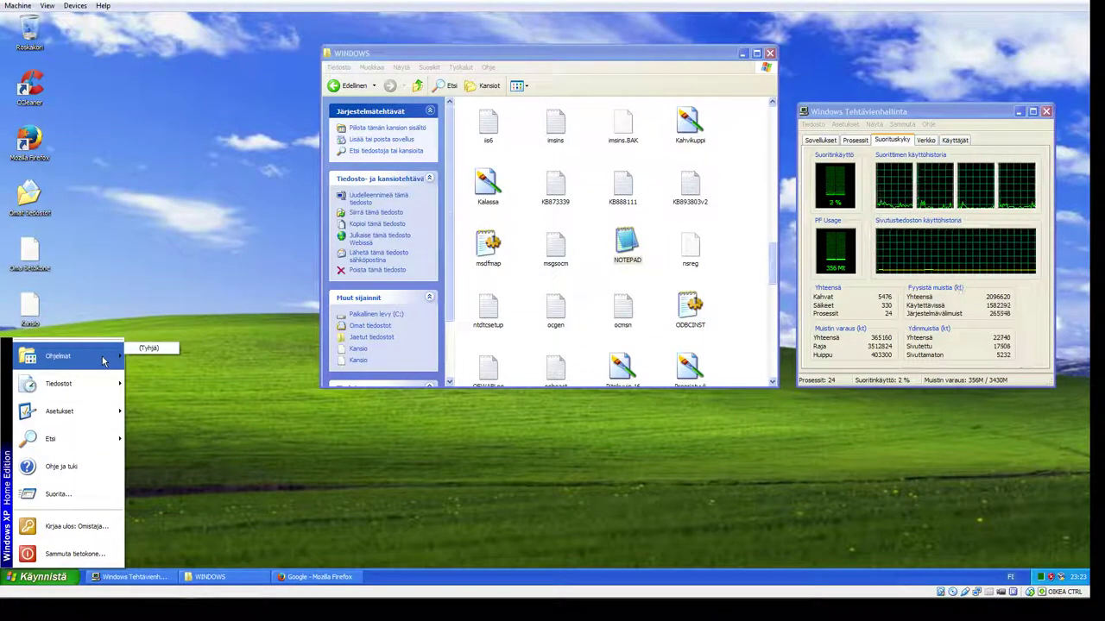
left_click(145, 302)
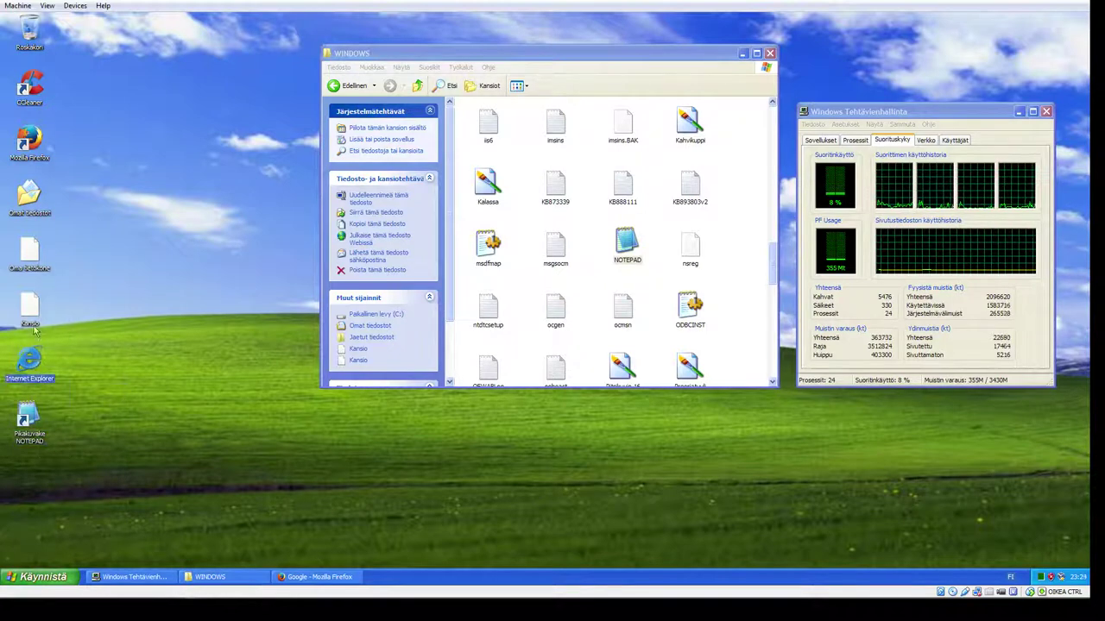
left_click_drag(96, 323, 61, 204)
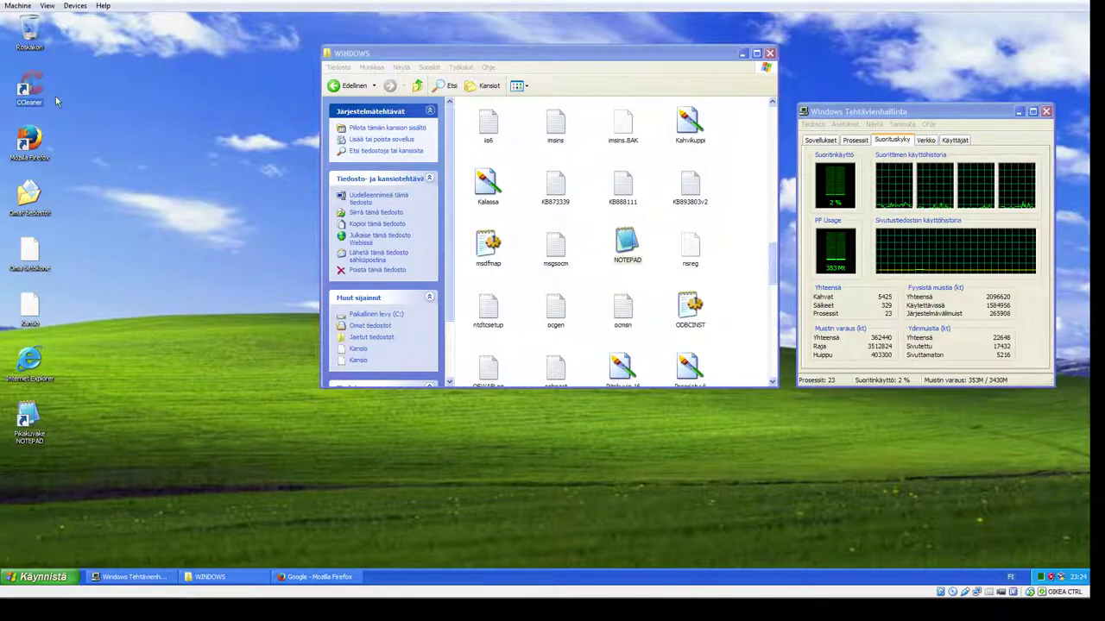
Step: Browse through the contents of the WINDOWS folder and its WinSxS subfolder
left_click(526, 222)
scroll(526, 222, "down", 5)
scroll(526, 222, "down", 3)
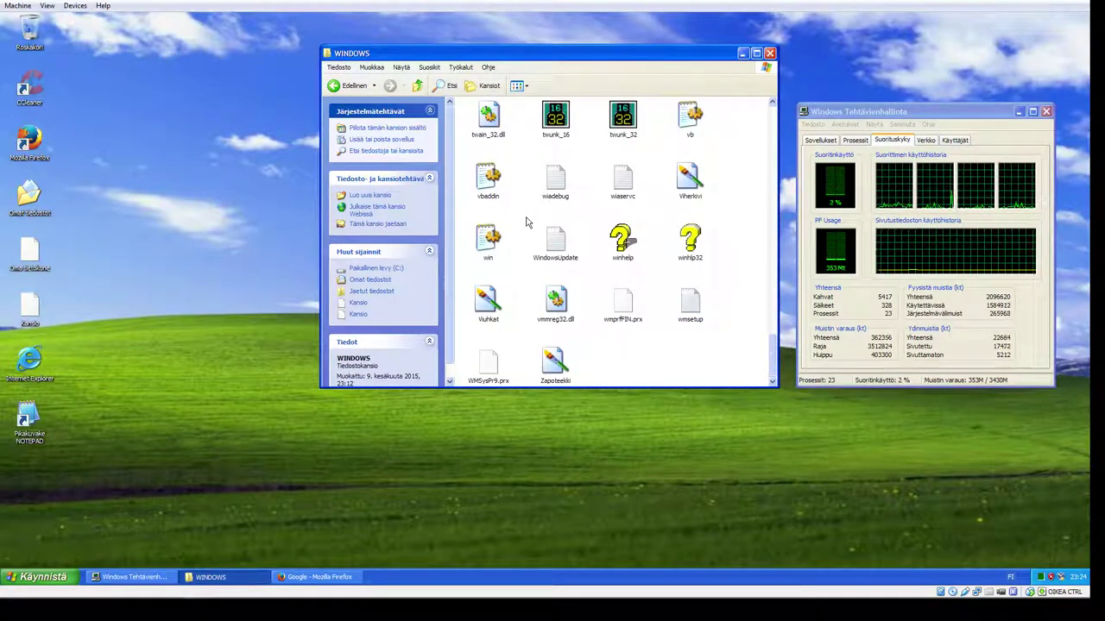
scroll(525, 222, "up", 10)
scroll(526, 221, "up", 10)
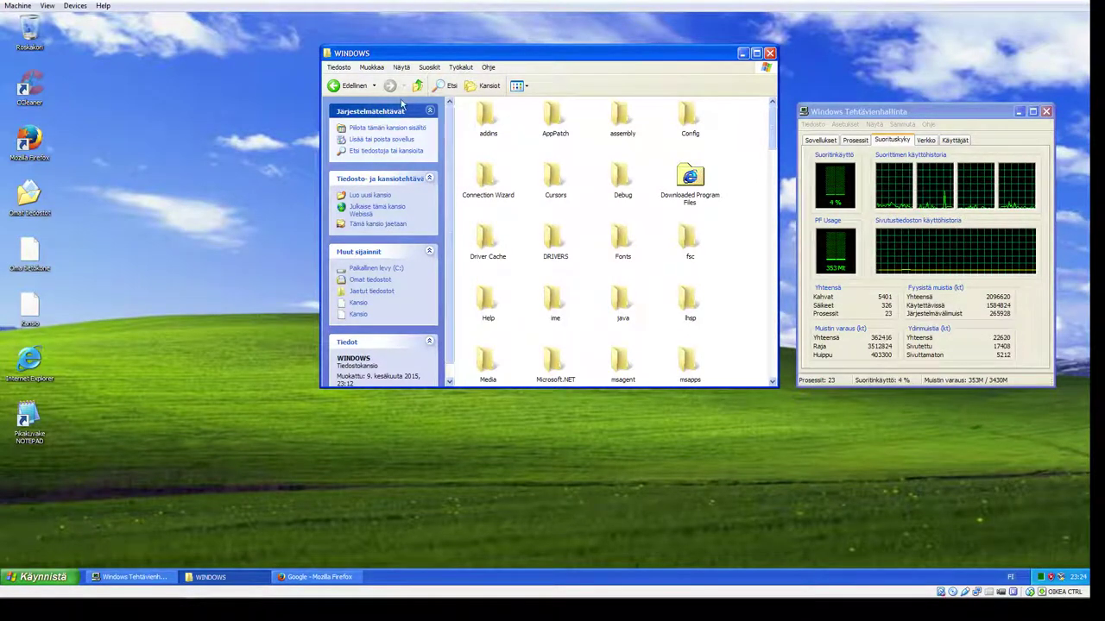
left_click(359, 87)
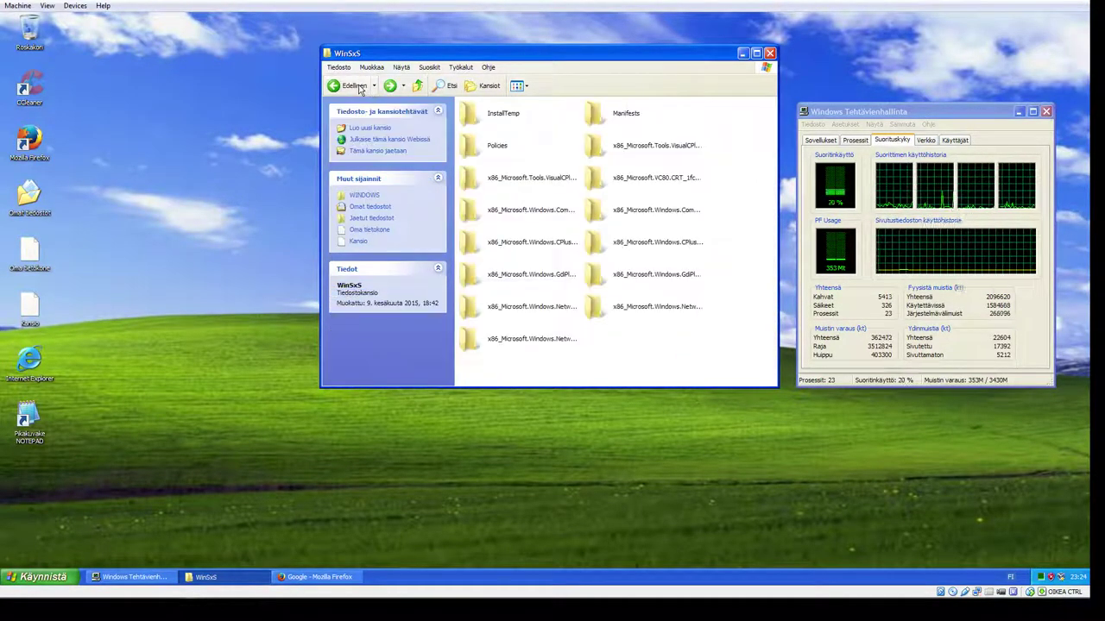
left_click(360, 87)
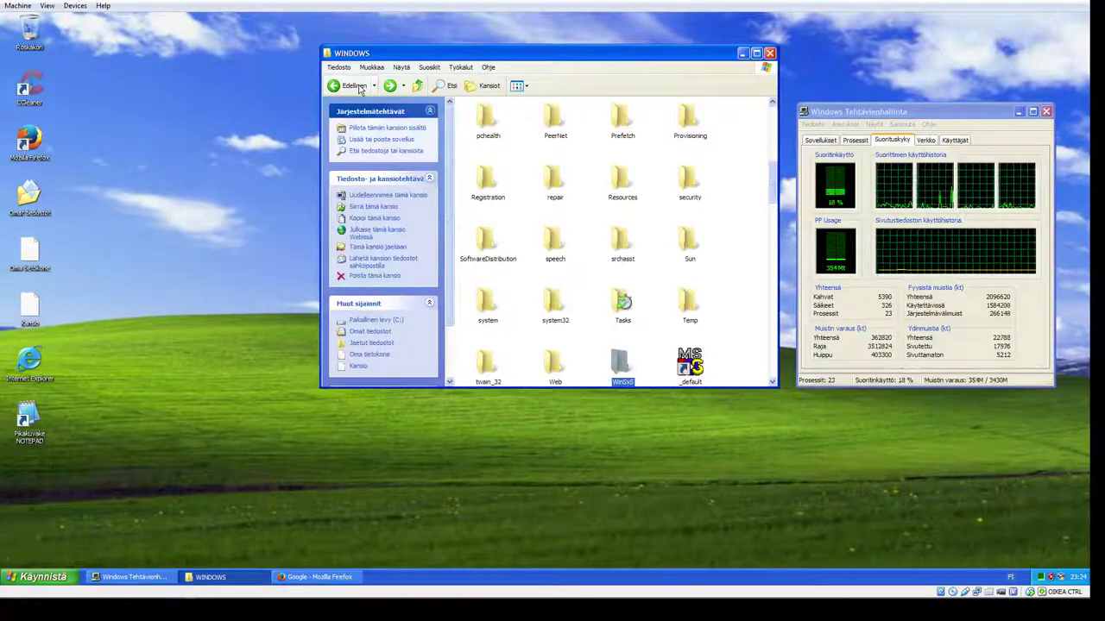
left_click(725, 244)
scroll(725, 244, "up", 5)
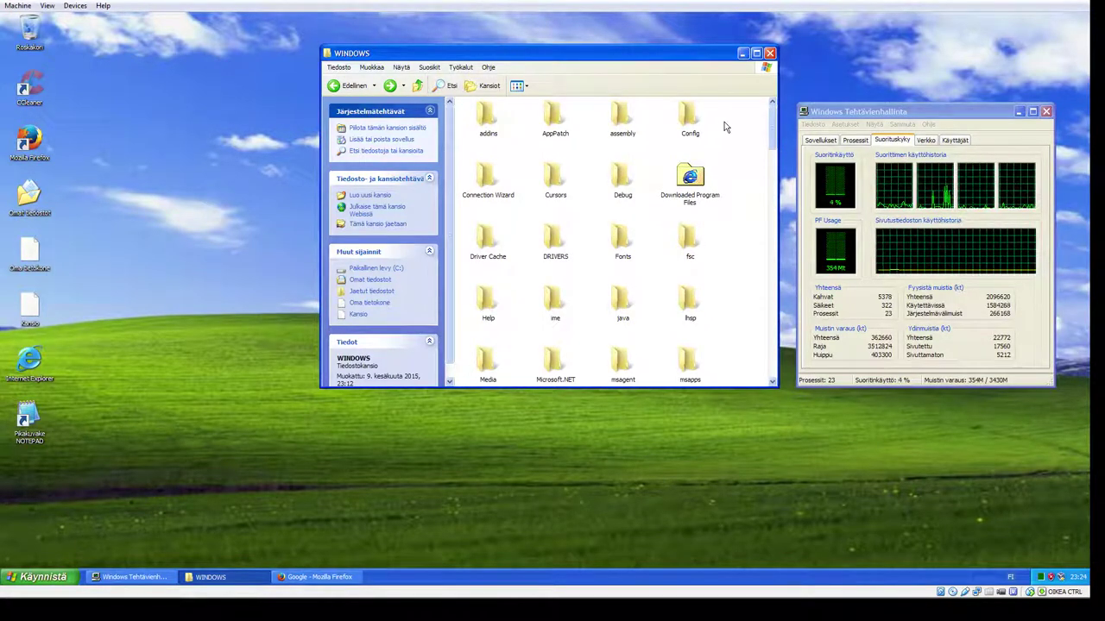
Step: Switch to the Firefox window and minimise the Task Manager lying over it
left_click(350, 583)
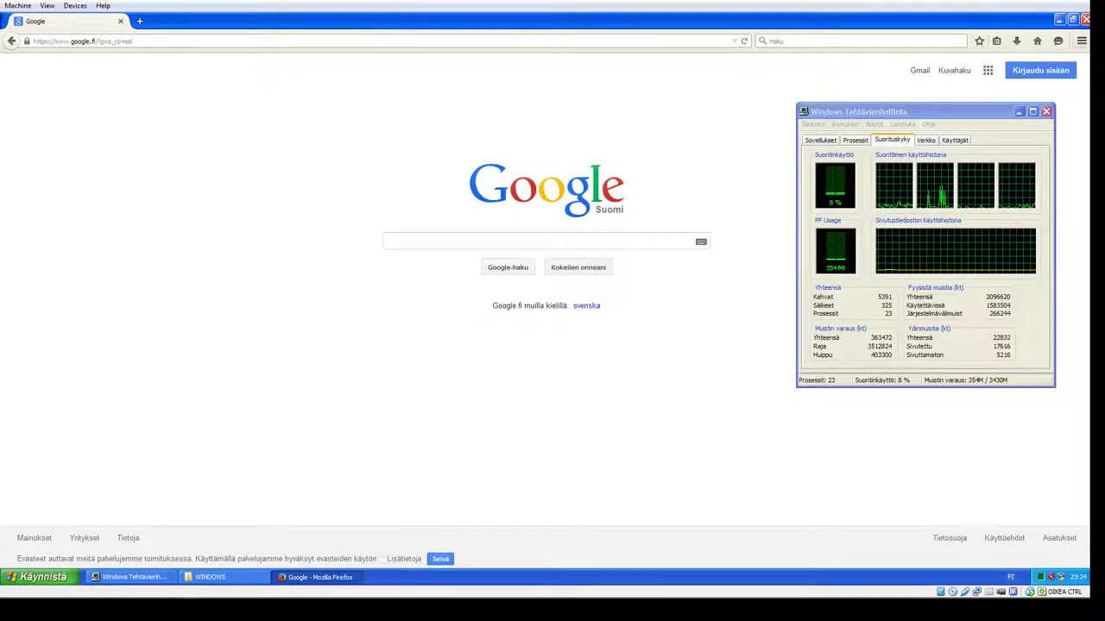
left_click(1082, 40)
left_click(1028, 117)
left_click(1022, 113)
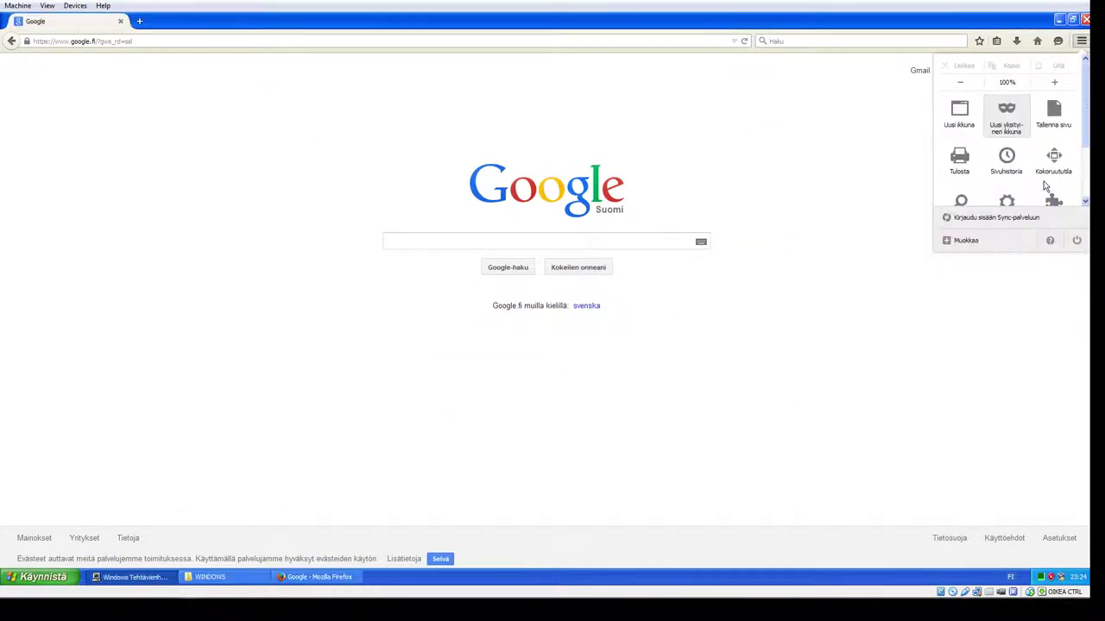
left_click(1082, 41)
left_click(1081, 40)
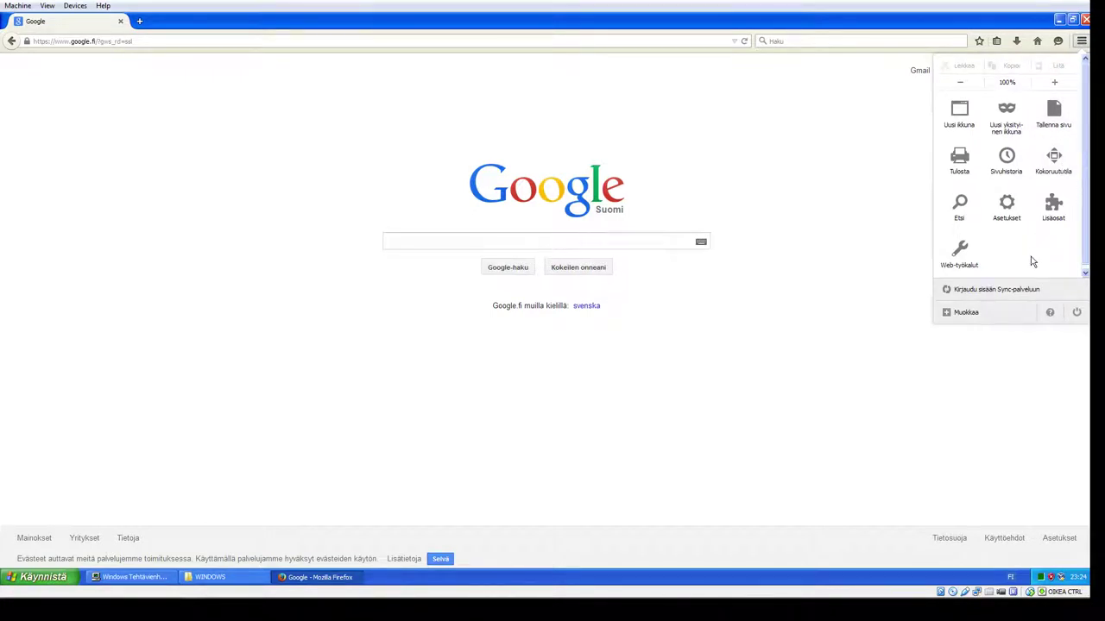
left_click(420, 259)
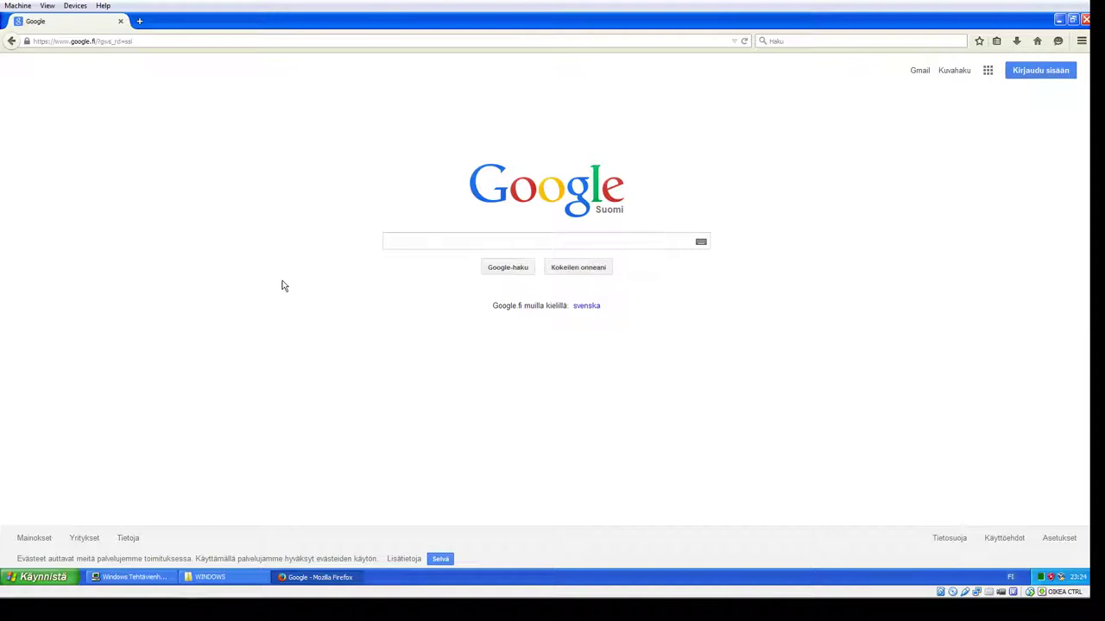
Step: Open Firefox's add-ons manager and view the installed plugins (Liitännäiset) and extensions (Laajennukset)
key("alt")
left_click(156, 23)
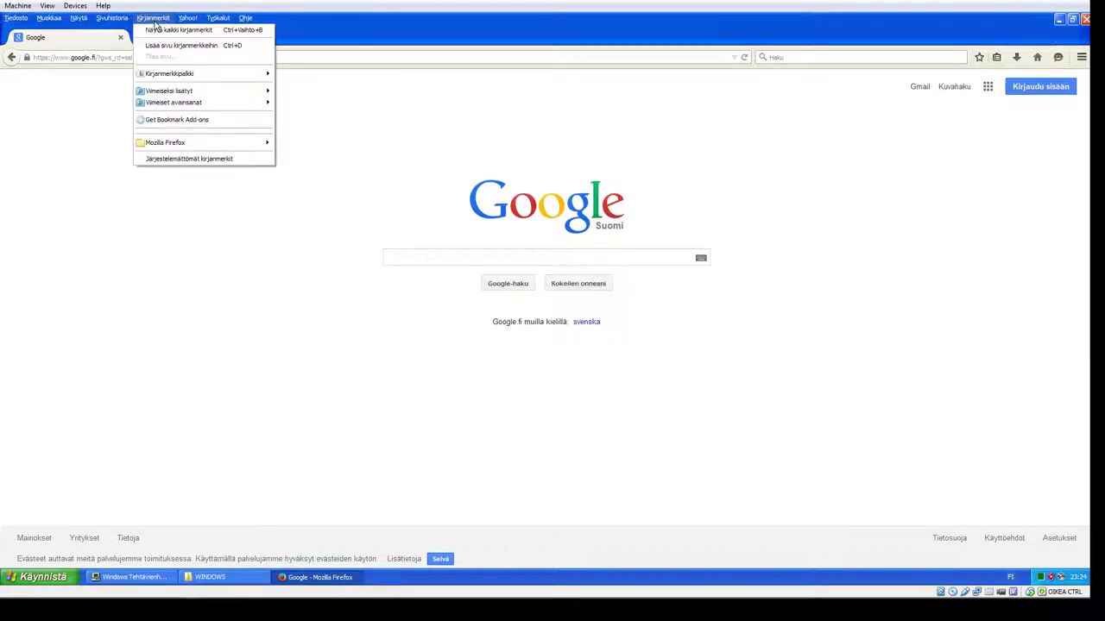
mouse_move(198, 23)
mouse_move(143, 22)
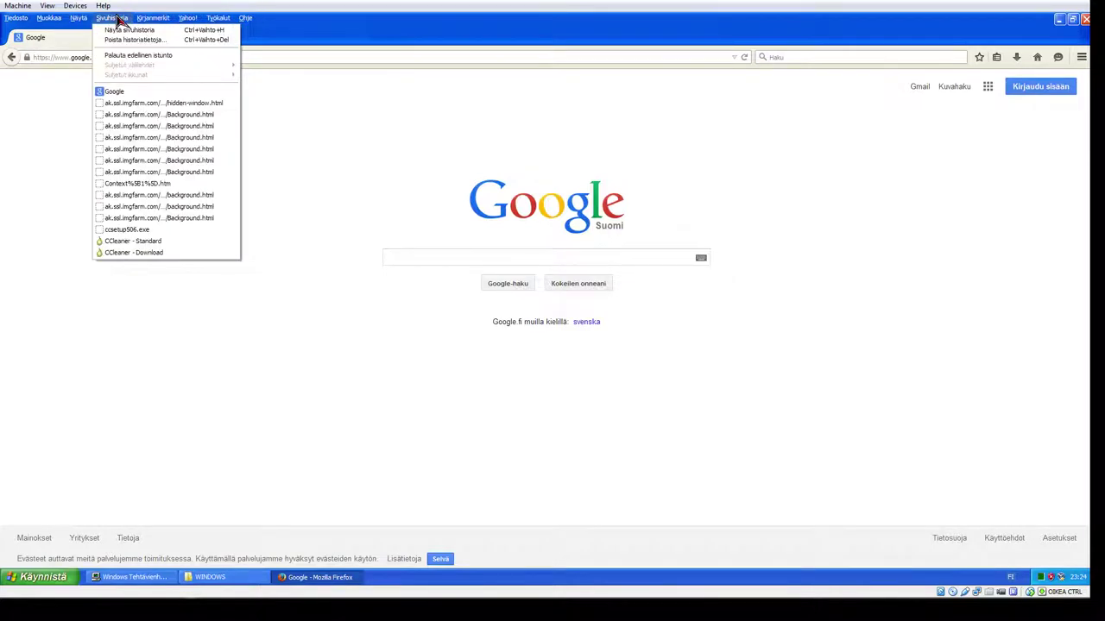
mouse_move(81, 19)
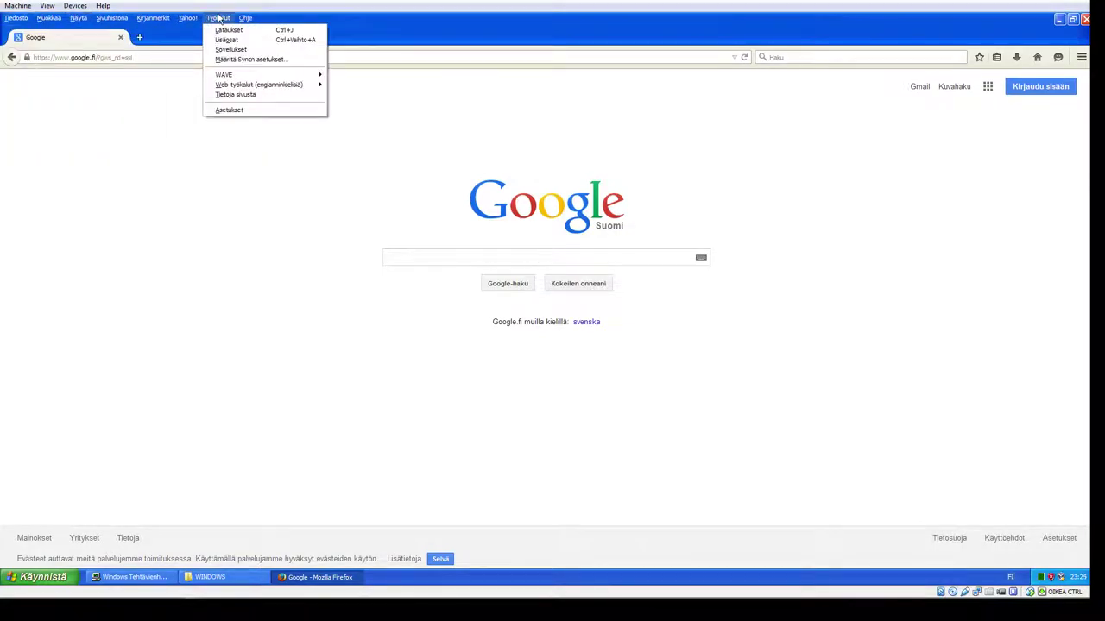
left_click(226, 39)
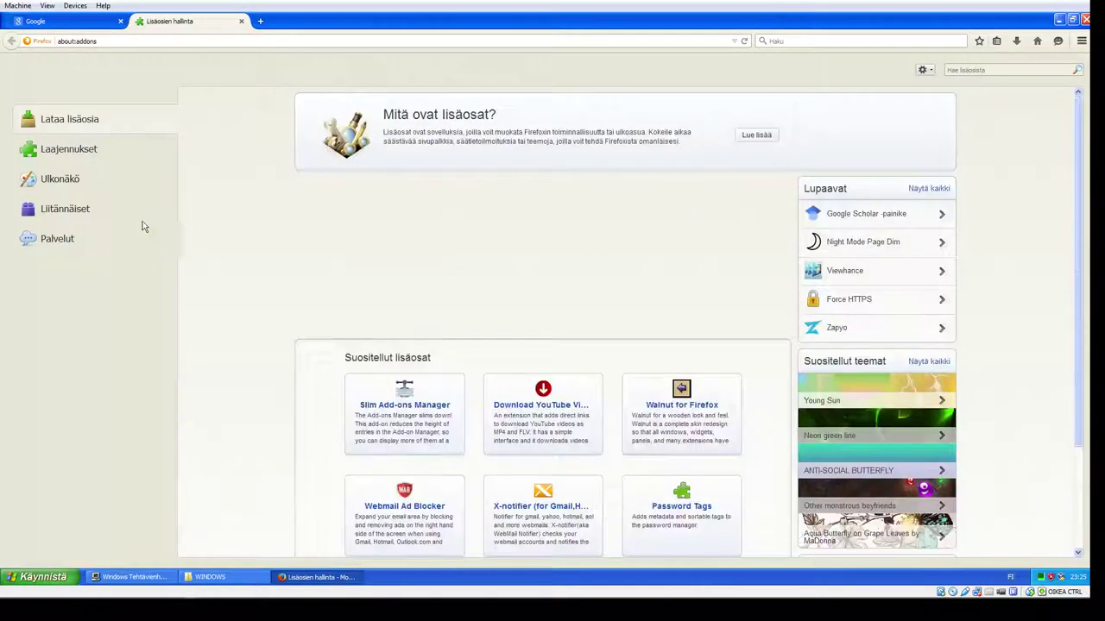
left_click(91, 212)
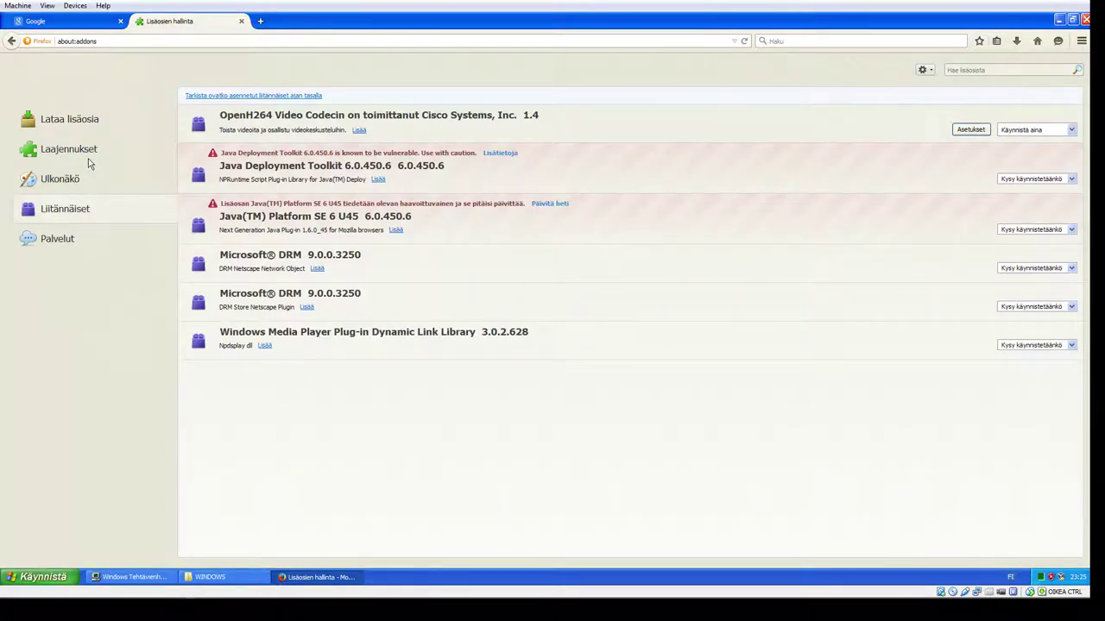
left_click(91, 151)
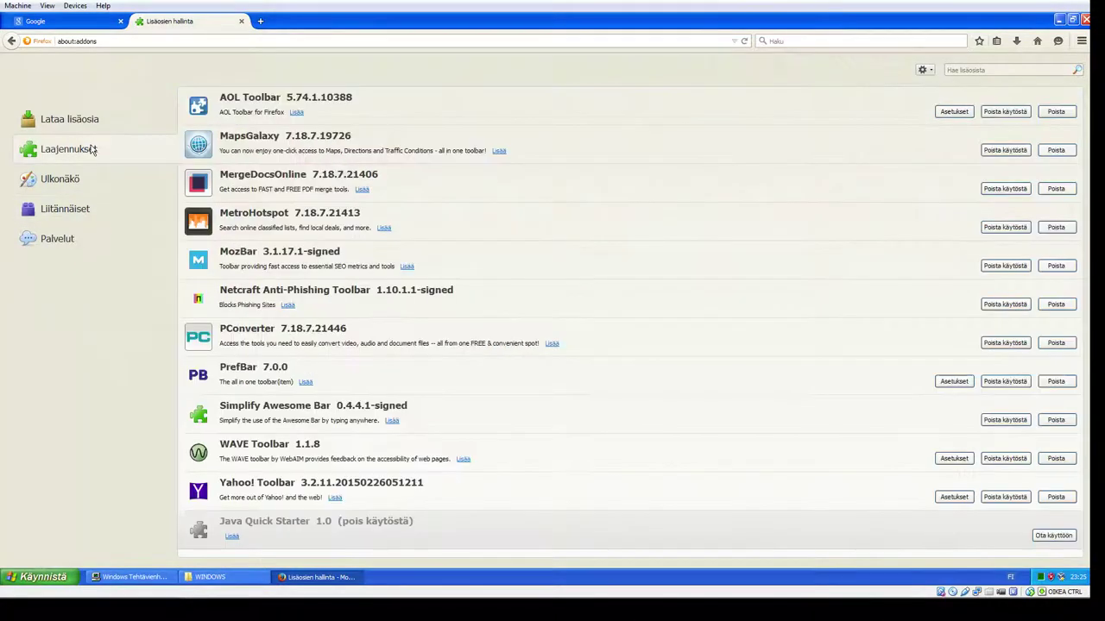
Step: Remove the AOL Toolbar and MapsGalaxy extensions, closing the uninstall pages they open
left_click(1056, 112)
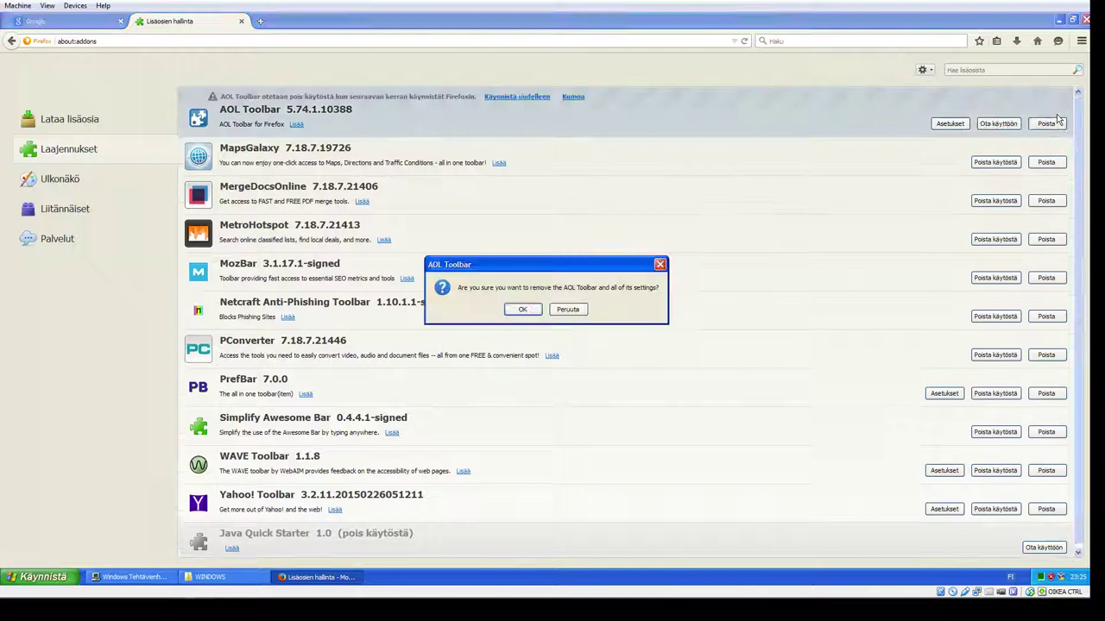
left_click(526, 315)
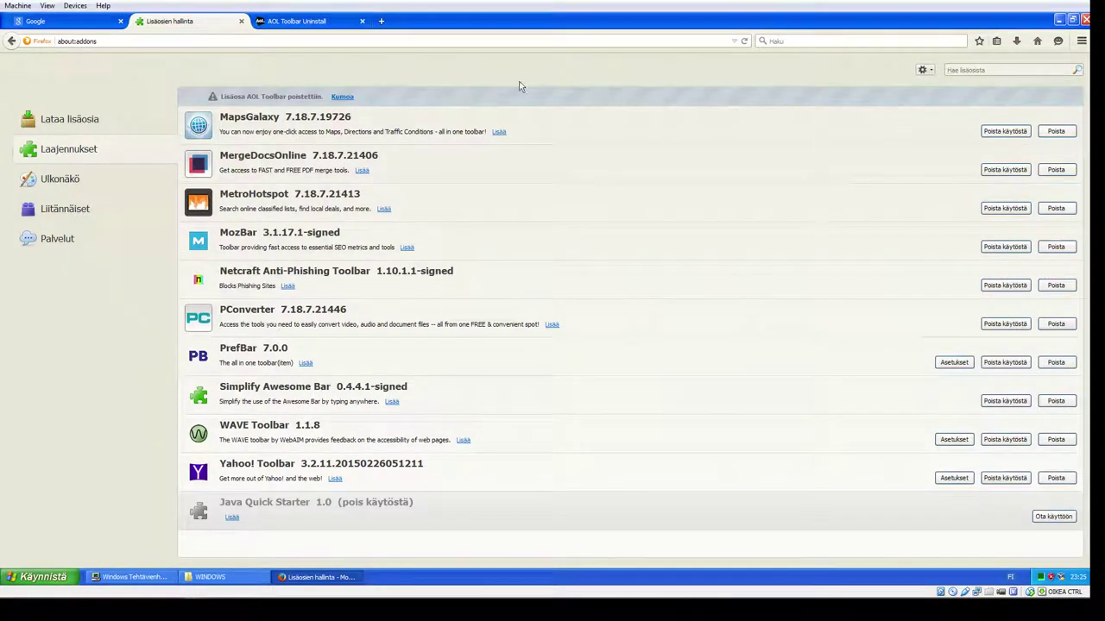
left_click(362, 22)
left_click(1056, 131)
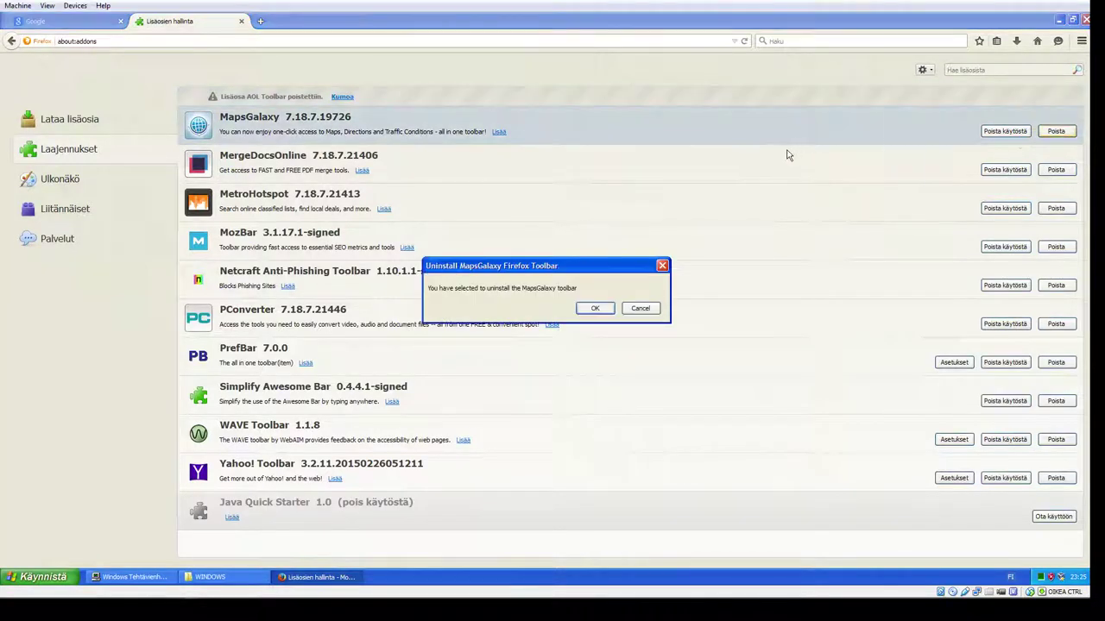
left_click(599, 309)
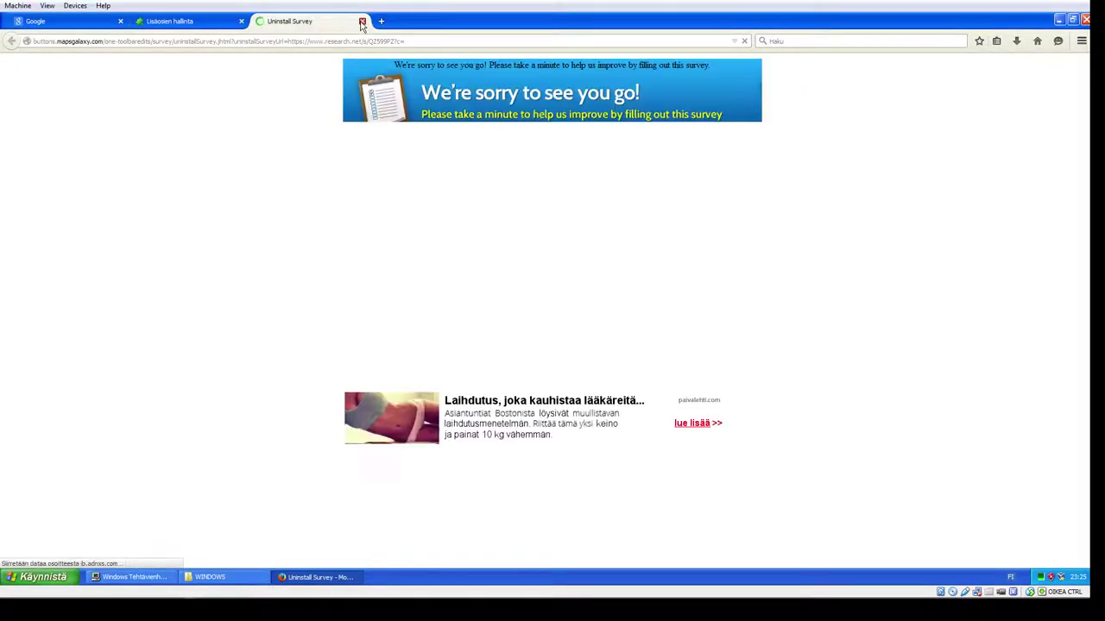
left_click(363, 21)
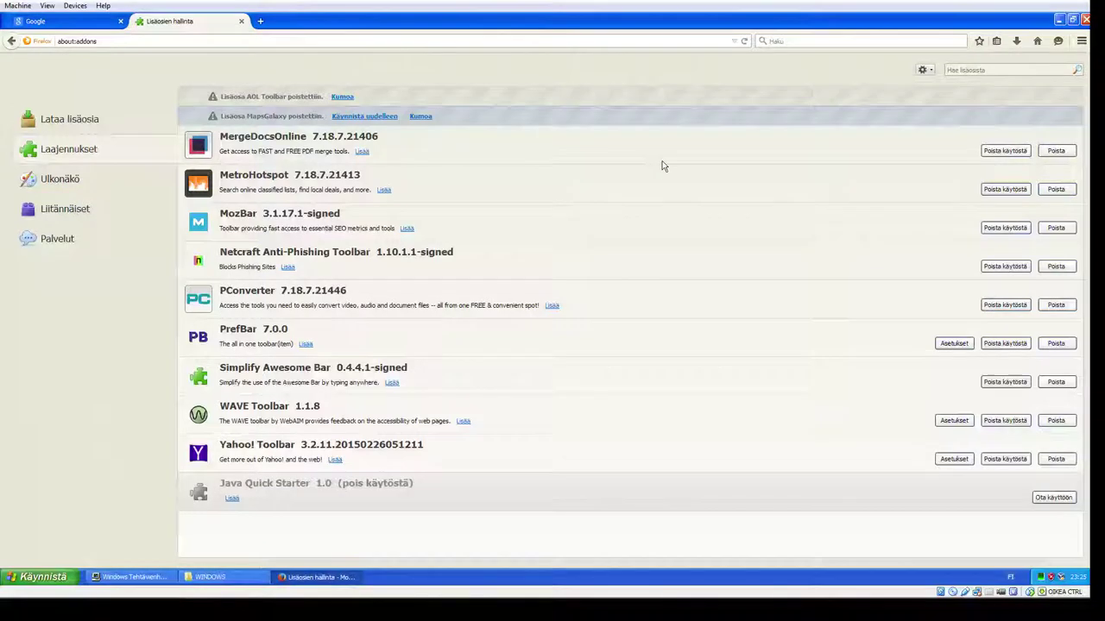
Step: Remove the MergeDocsOnline and MetroHotspot extensions, confirming each uninstall with its default option
left_click(1056, 150)
left_click(593, 321)
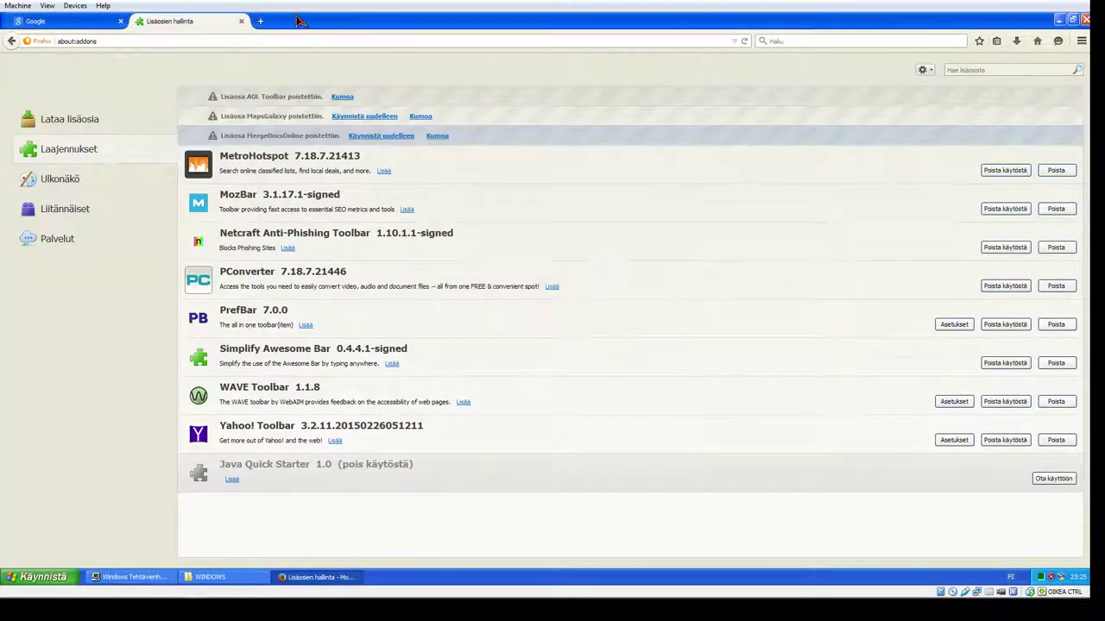
left_click(1055, 170)
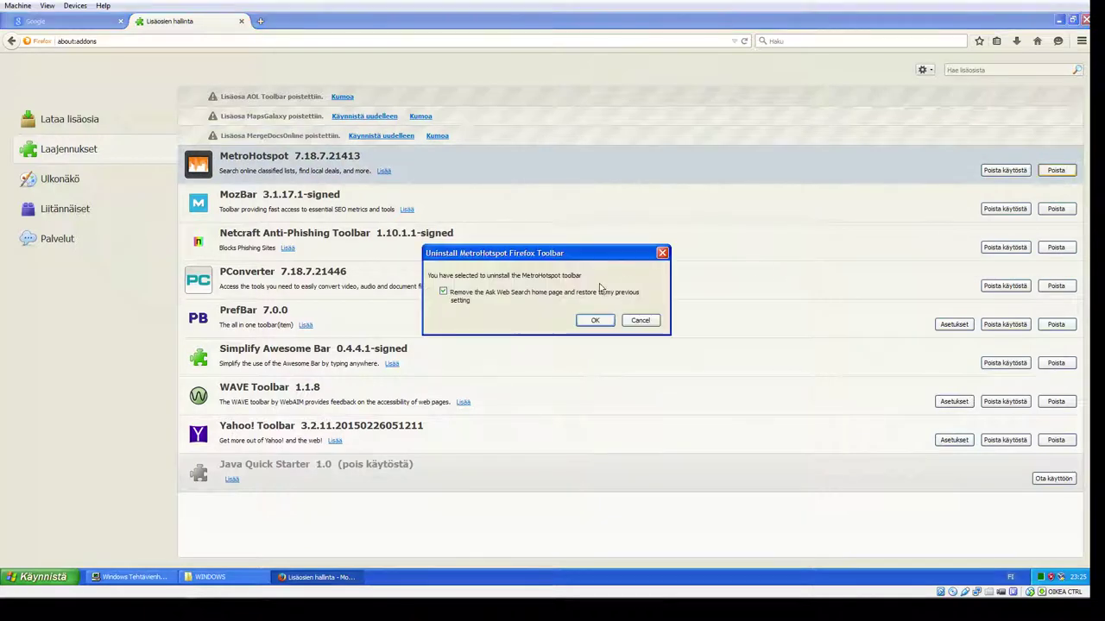
left_click(601, 324)
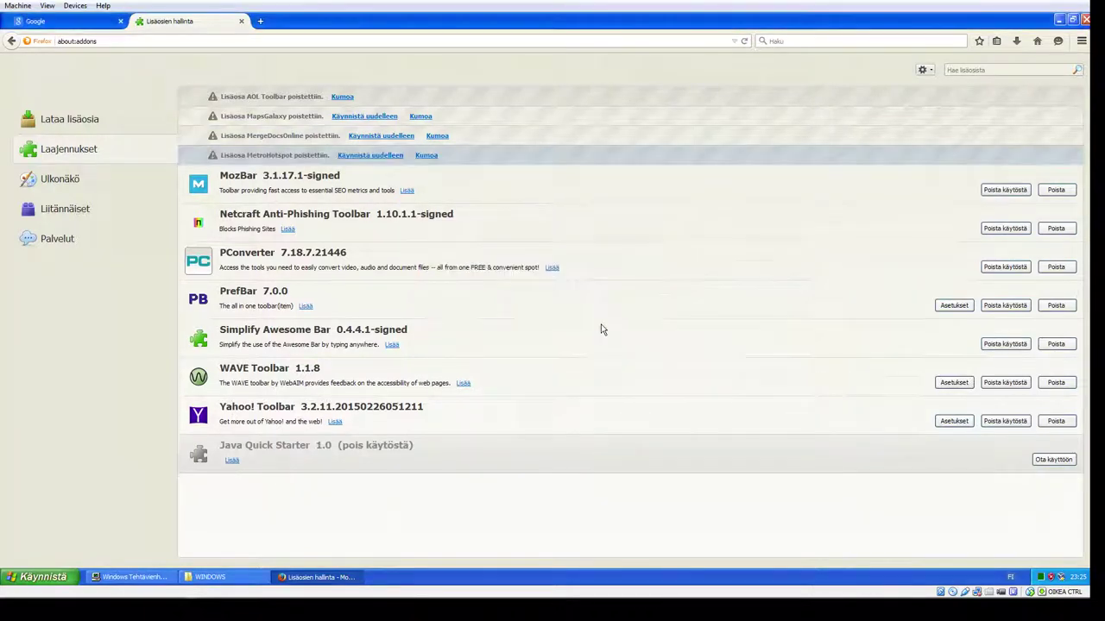
Step: Remove the MozBar, Netcraft Anti-Phishing Toolbar and PConverter extensions
left_click(1047, 195)
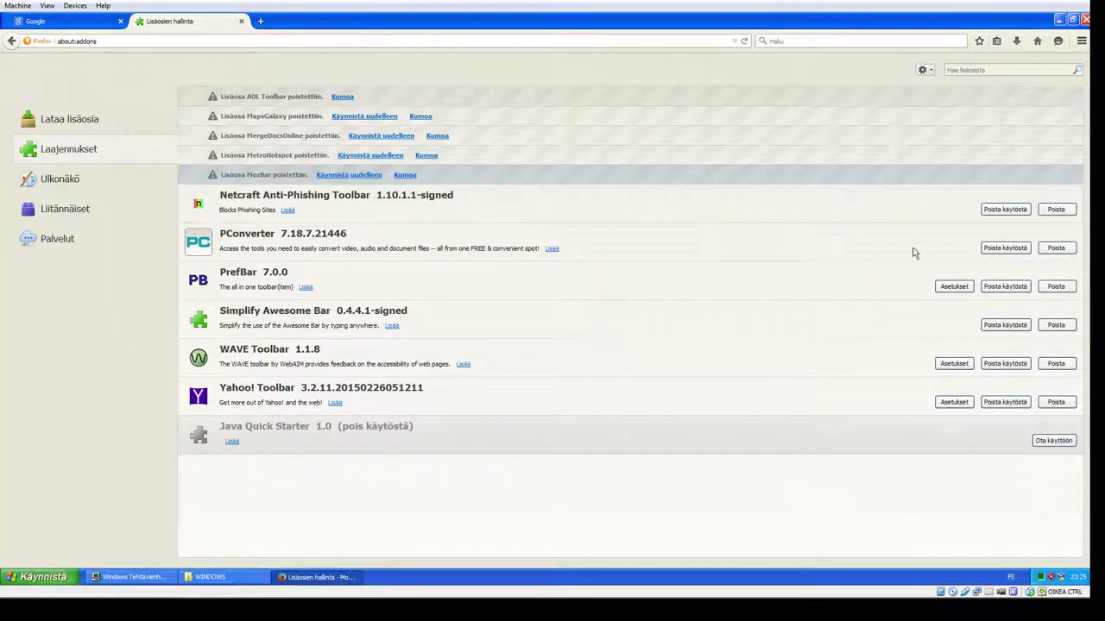
left_click(1052, 211)
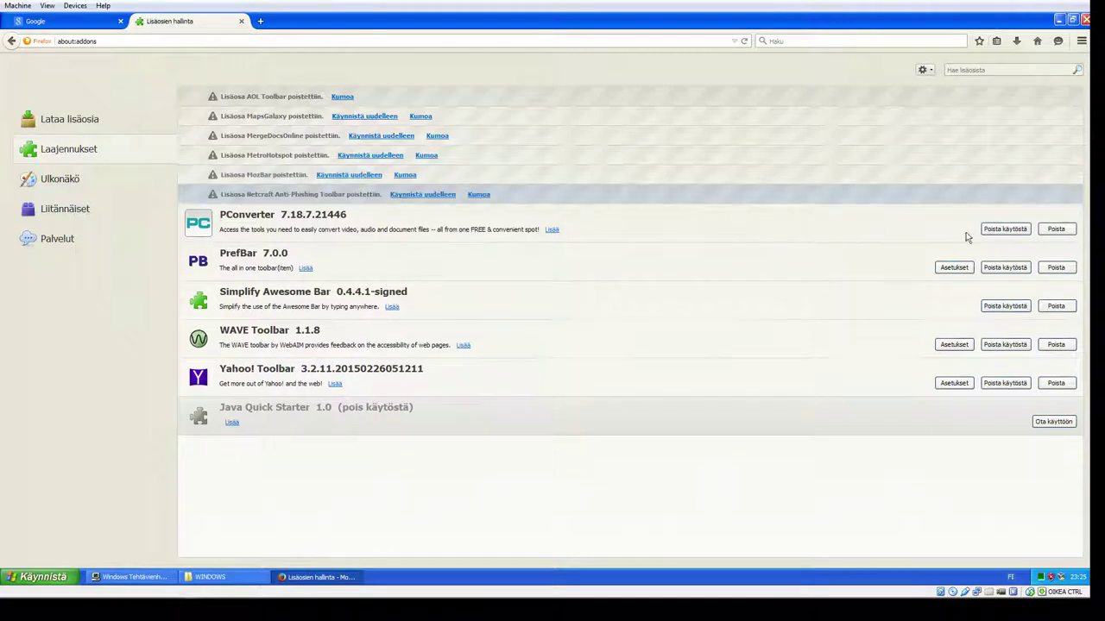
left_click(1055, 229)
left_click(614, 312)
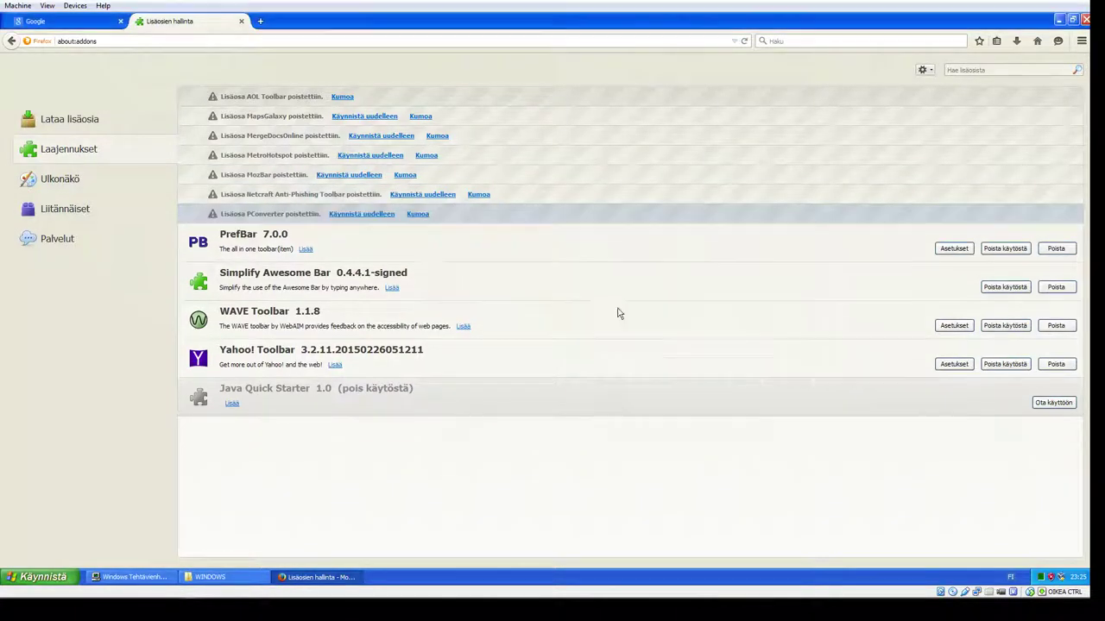
Step: Remove the PrefBar, Simplify Awesome Bar, WAVE Toolbar and Yahoo! Toolbar extensions
left_click(1057, 248)
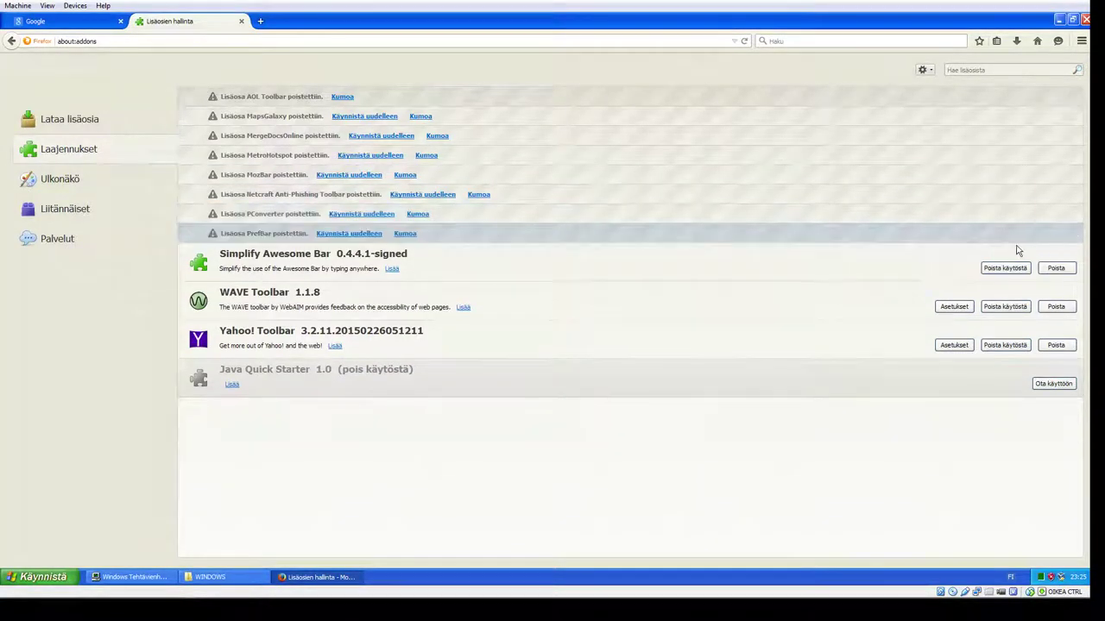
left_click(1057, 268)
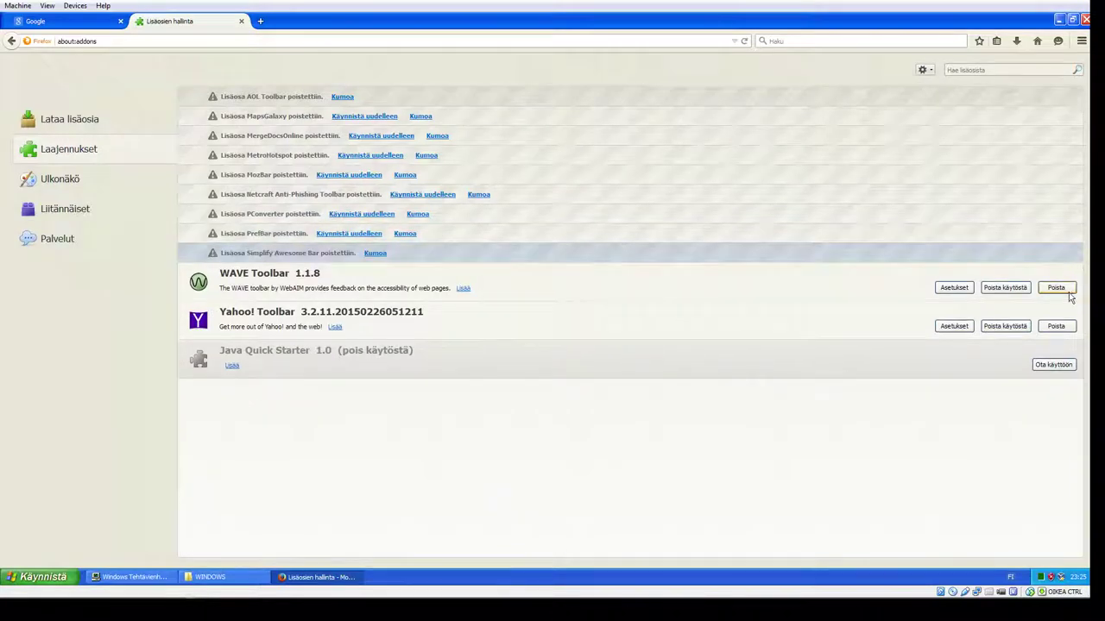
left_click(1055, 287)
left_click(1055, 307)
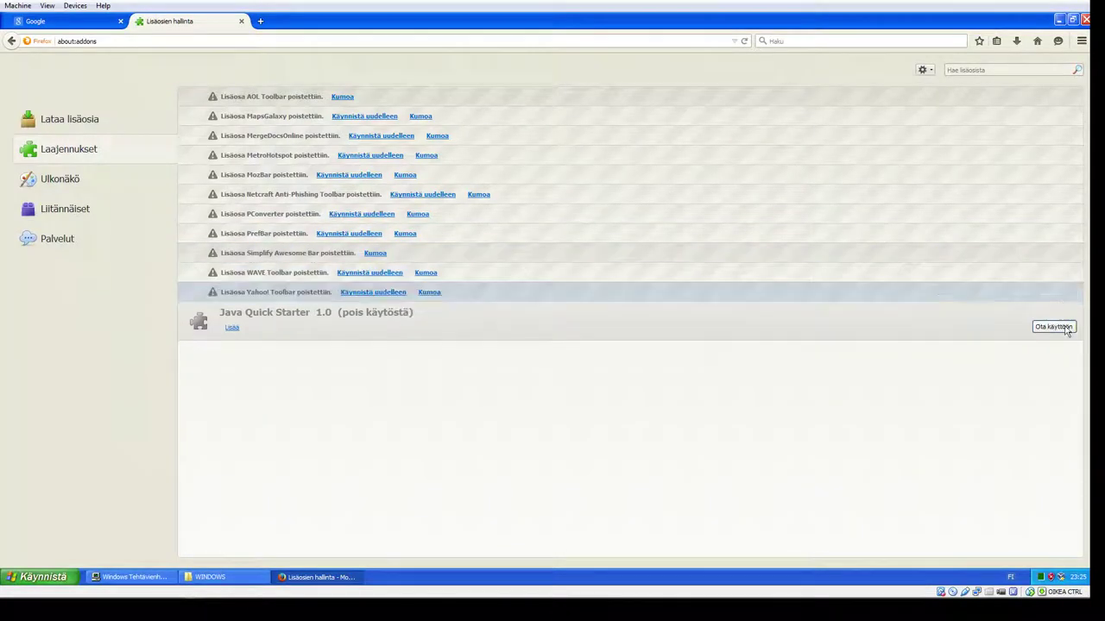
Step: Enable Java Quick Starter and restart Firefox, declining to keep the search set to Yahoo!
left_click(1065, 328)
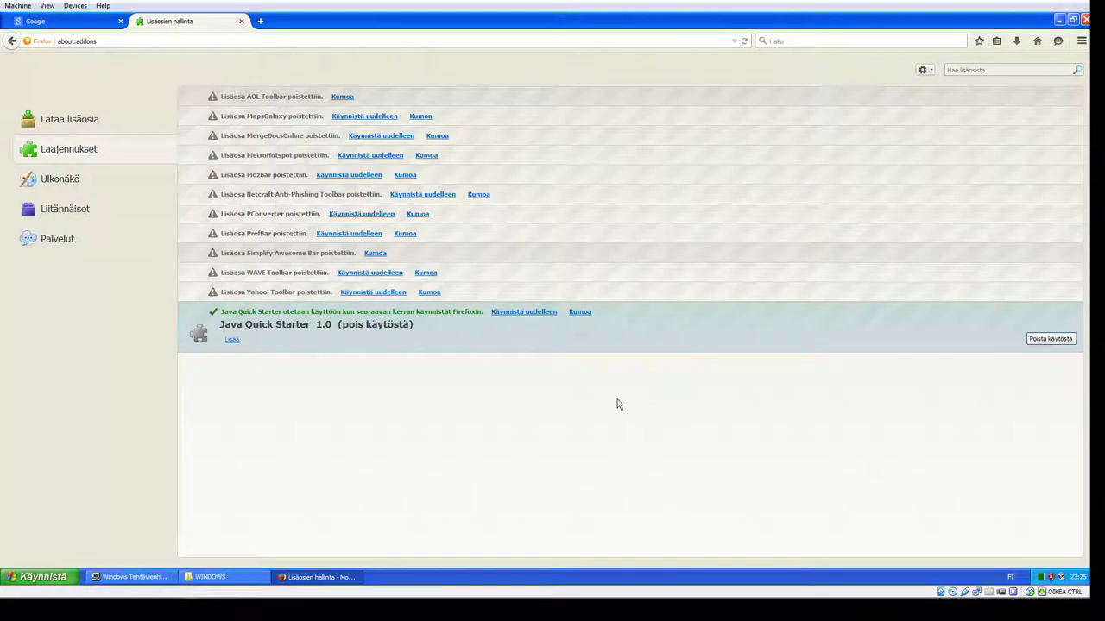
left_click(524, 312)
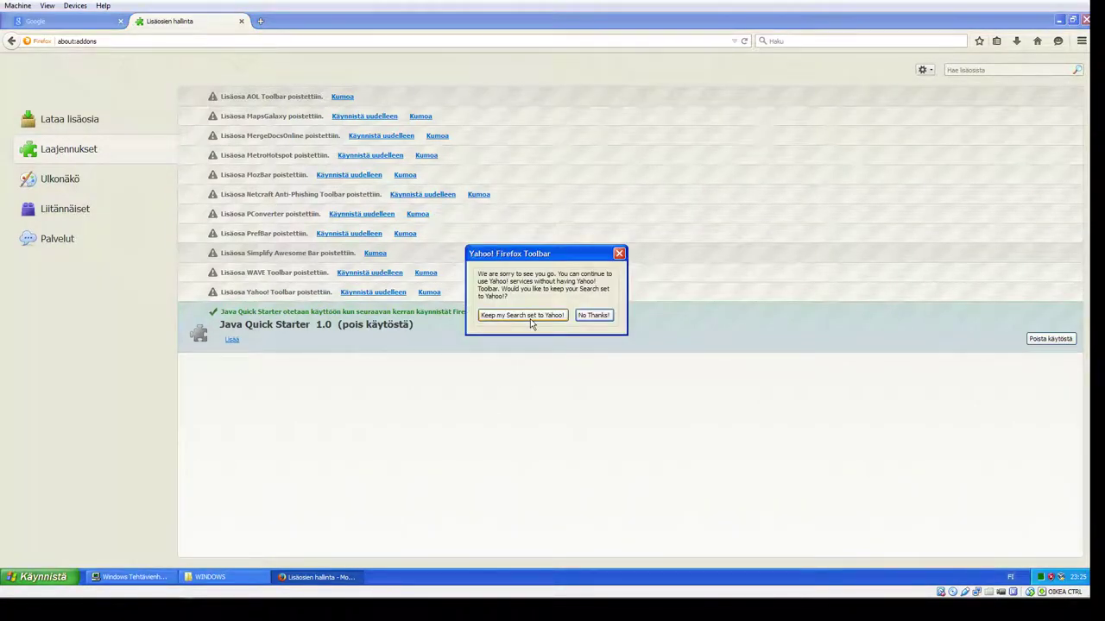
left_click(595, 316)
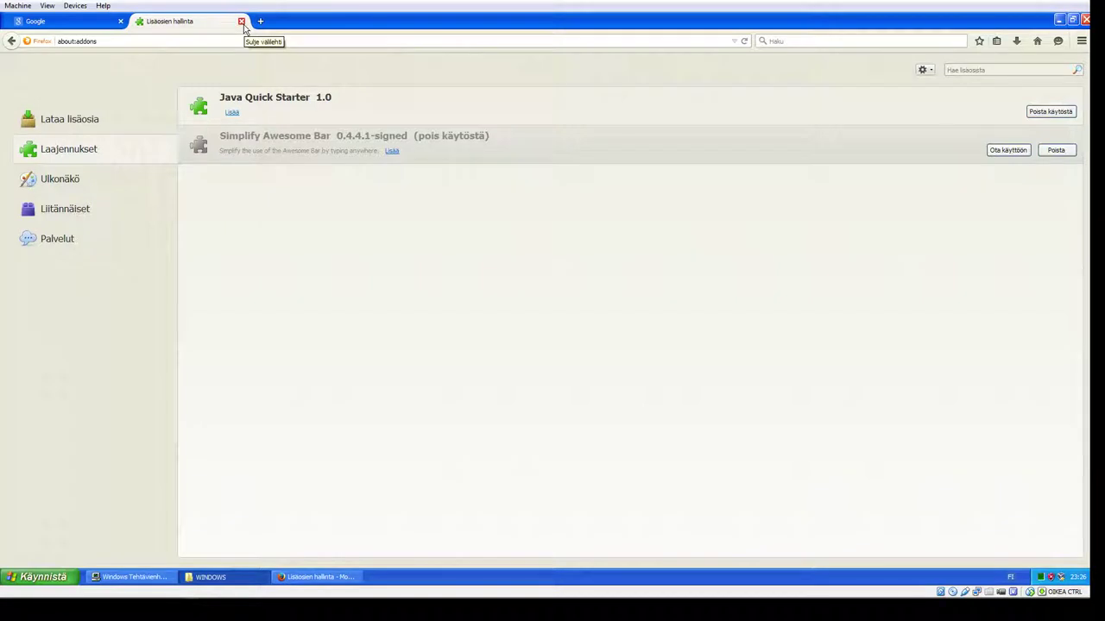
Step: Remove the disabled Simplify Awesome Bar extension and close the add-ons manager
left_click(1055, 150)
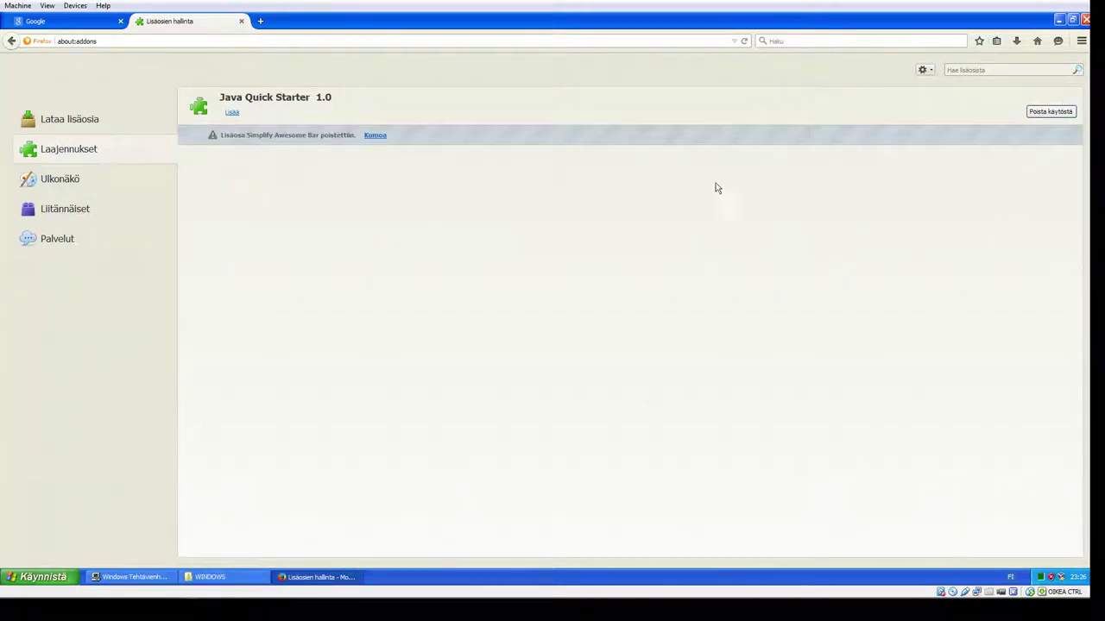
left_click(241, 22)
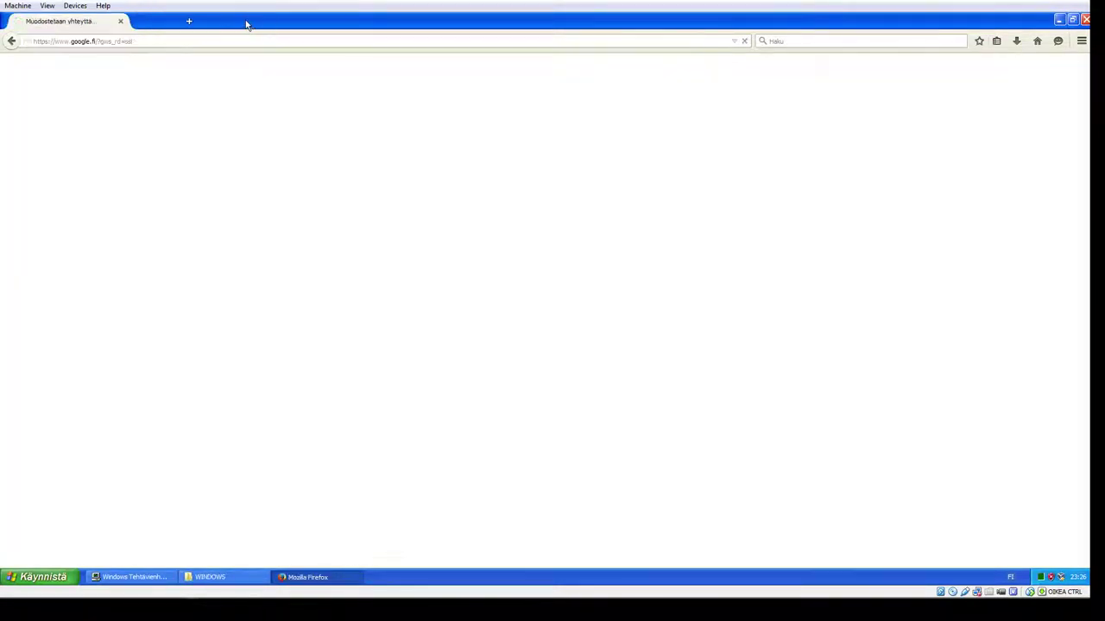
Step: Turn on Firefox's menu bar (Valikkopalkki)
right_click(242, 29)
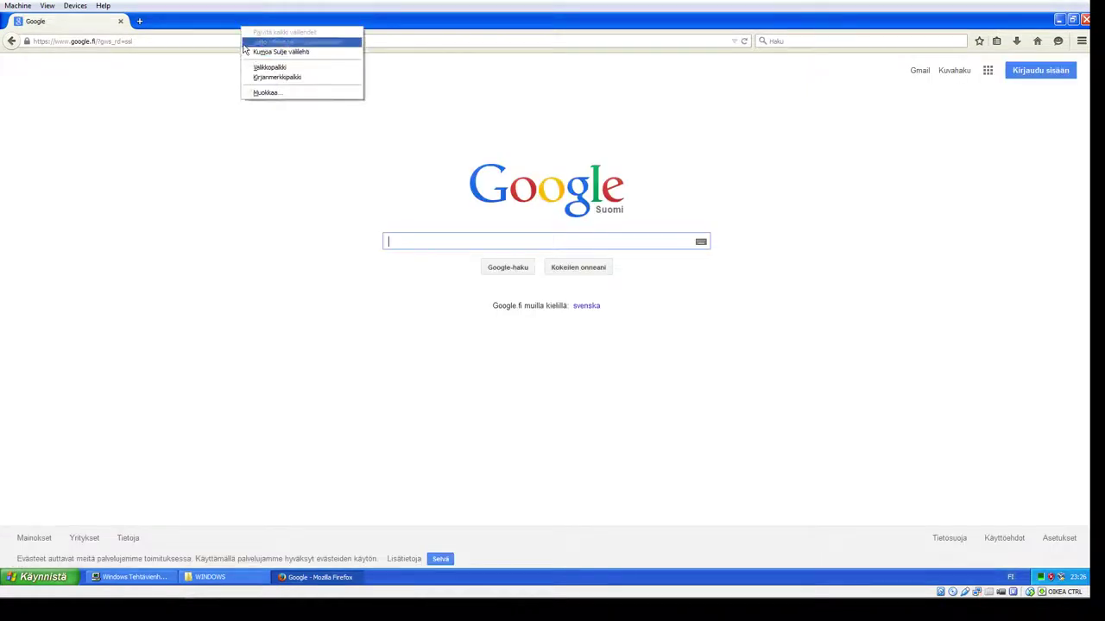
right_click(431, 29)
right_click(430, 26)
right_click(412, 24)
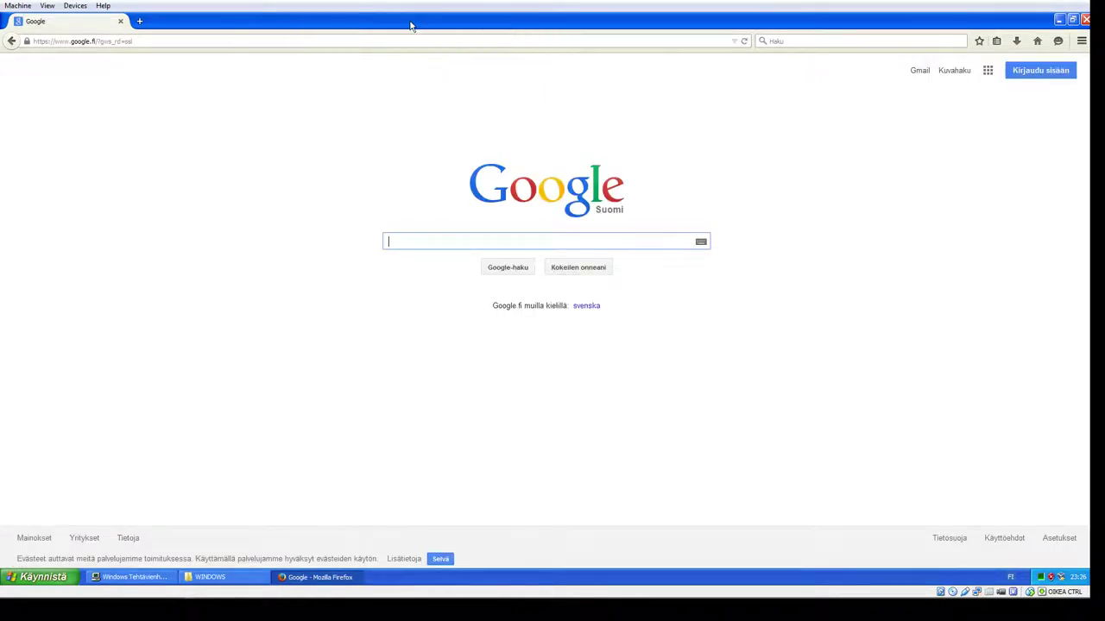
right_click(412, 24)
left_click(460, 65)
Step: Check the toolbar options offered around Firefox's menu bar, tab strip and navigation bar for leftover toolbars
right_click(368, 26)
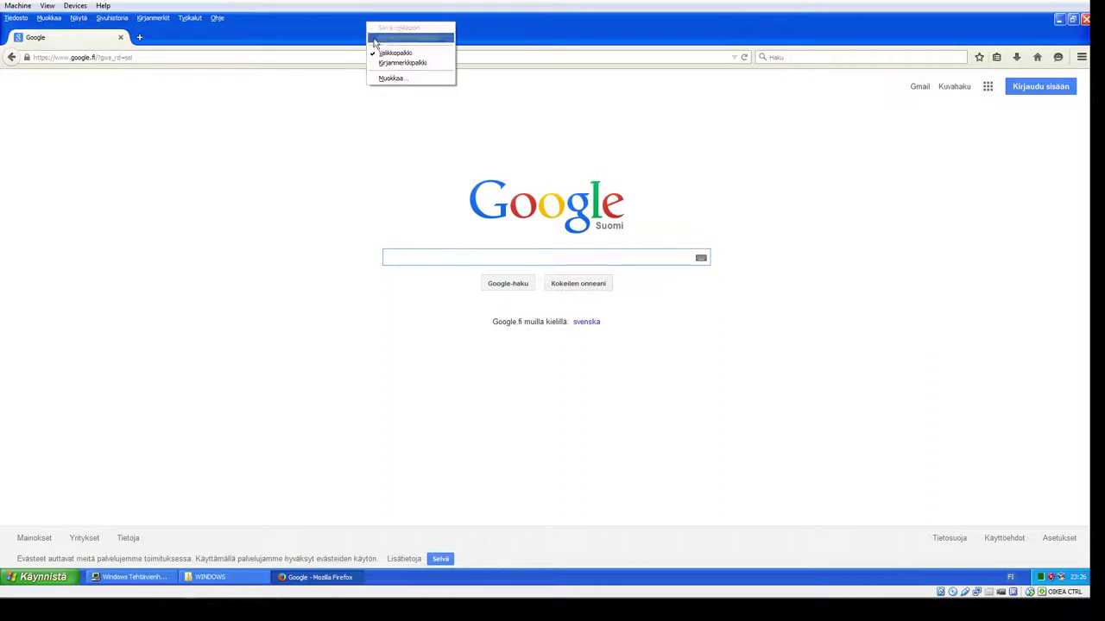
right_click(337, 15)
right_click(303, 25)
right_click(297, 21)
right_click(296, 34)
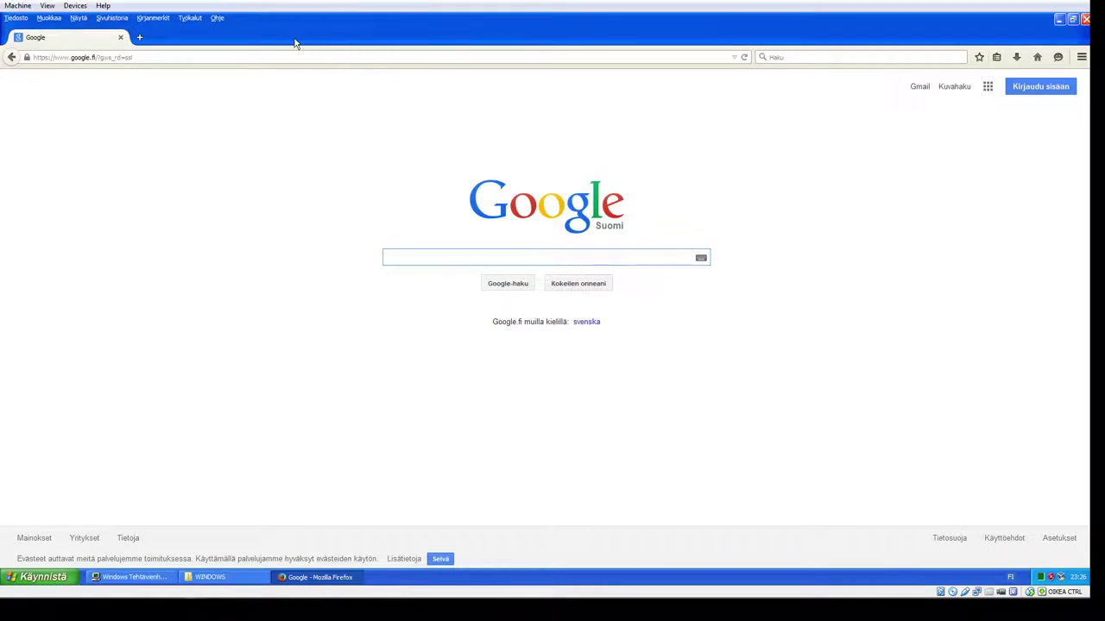
right_click(293, 40)
right_click(272, 41)
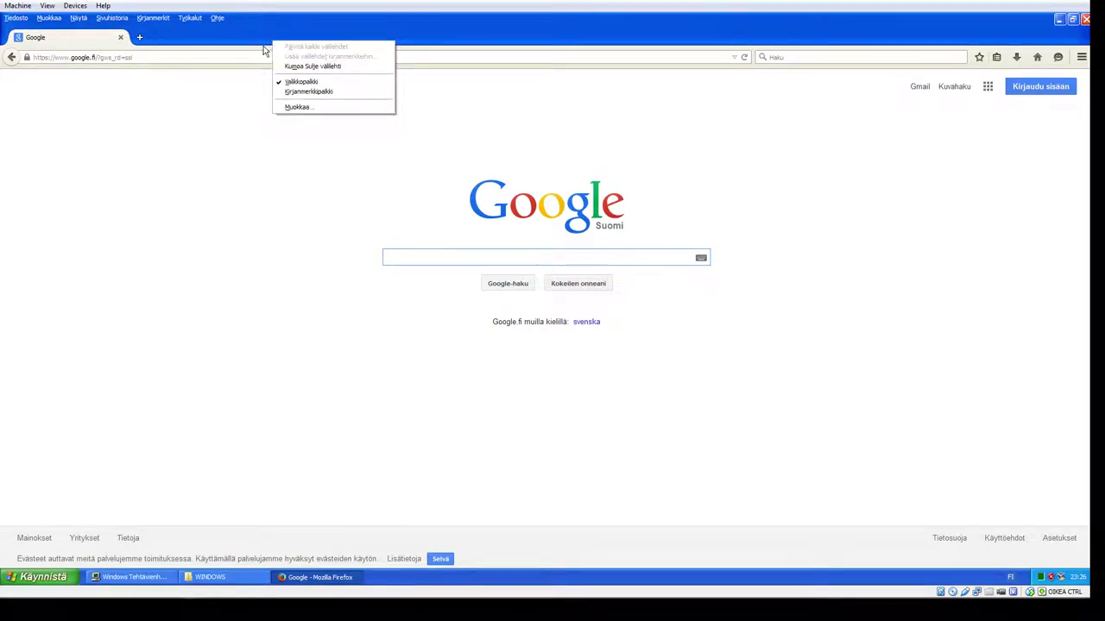
right_click(266, 42)
right_click(251, 66)
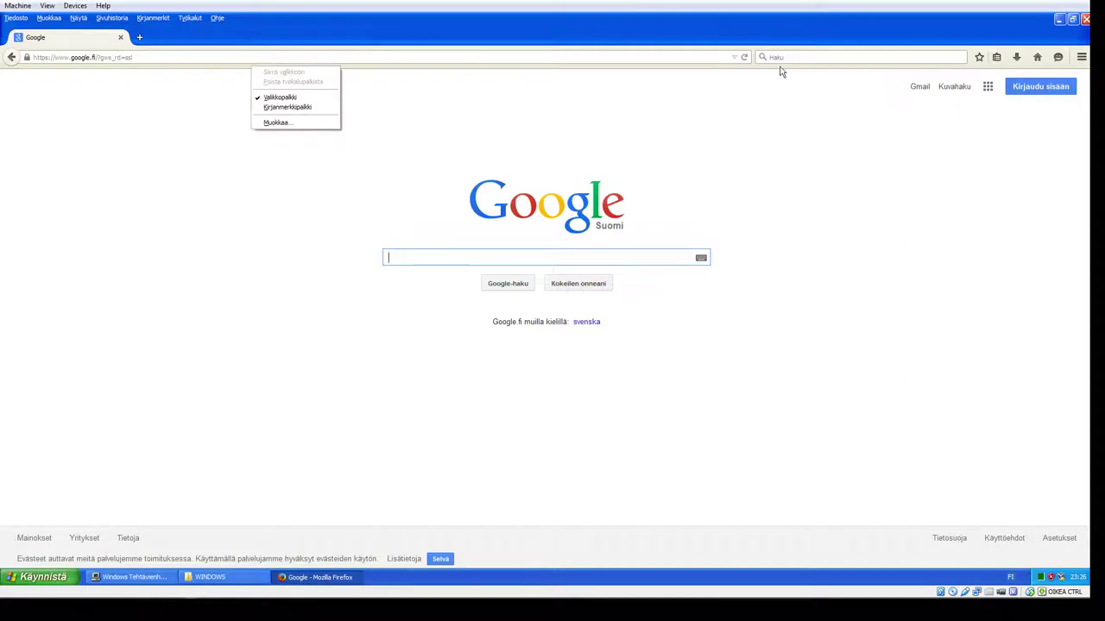
right_click(972, 67)
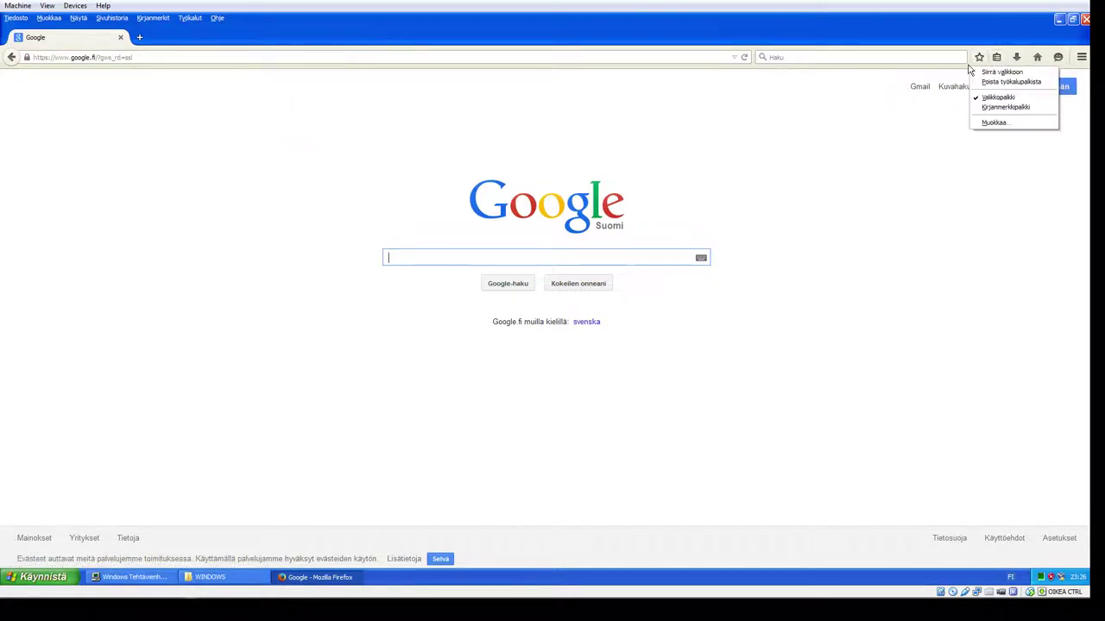
right_click(874, 33)
left_click(727, 134)
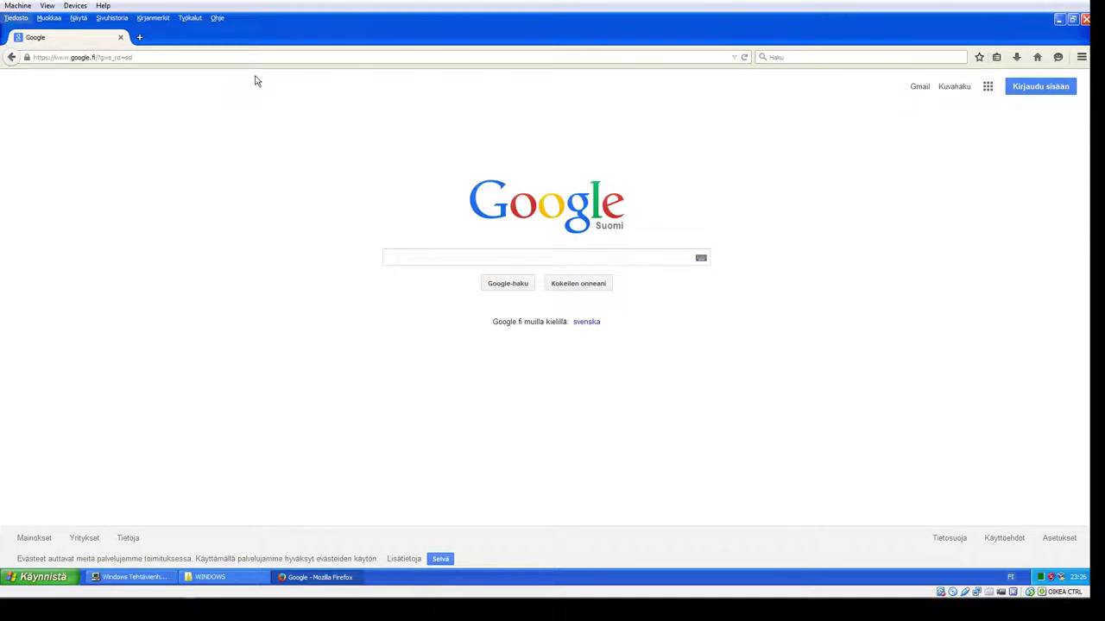
Step: Hide Firefox's menu bar (Valikkopalkki), show it again, and check the options offered around the tab strip
right_click(265, 26)
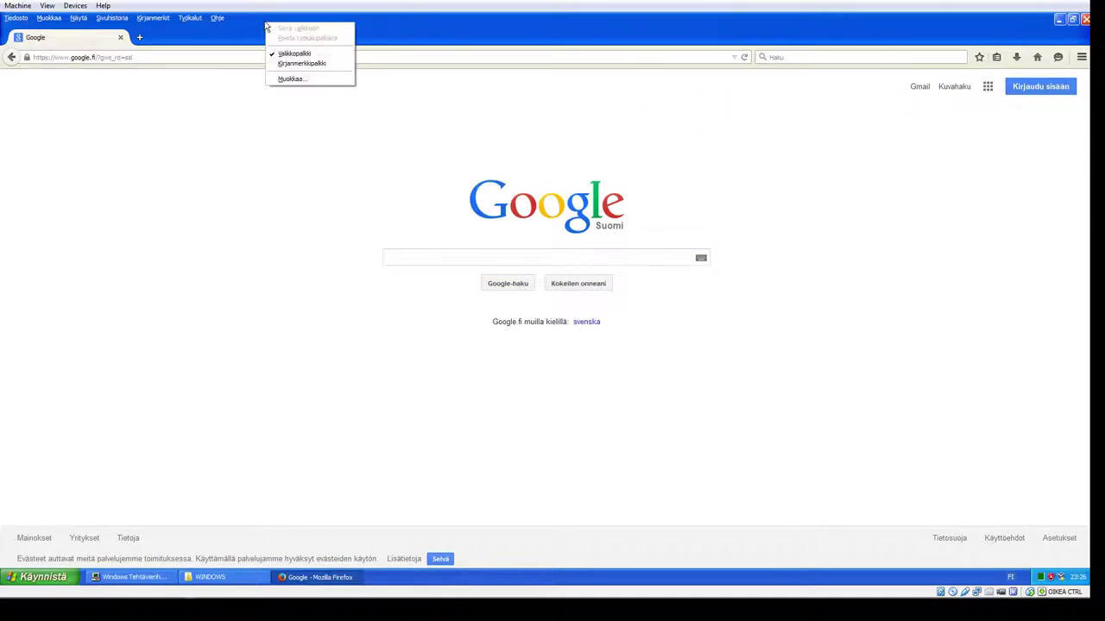
left_click(274, 54)
right_click(265, 18)
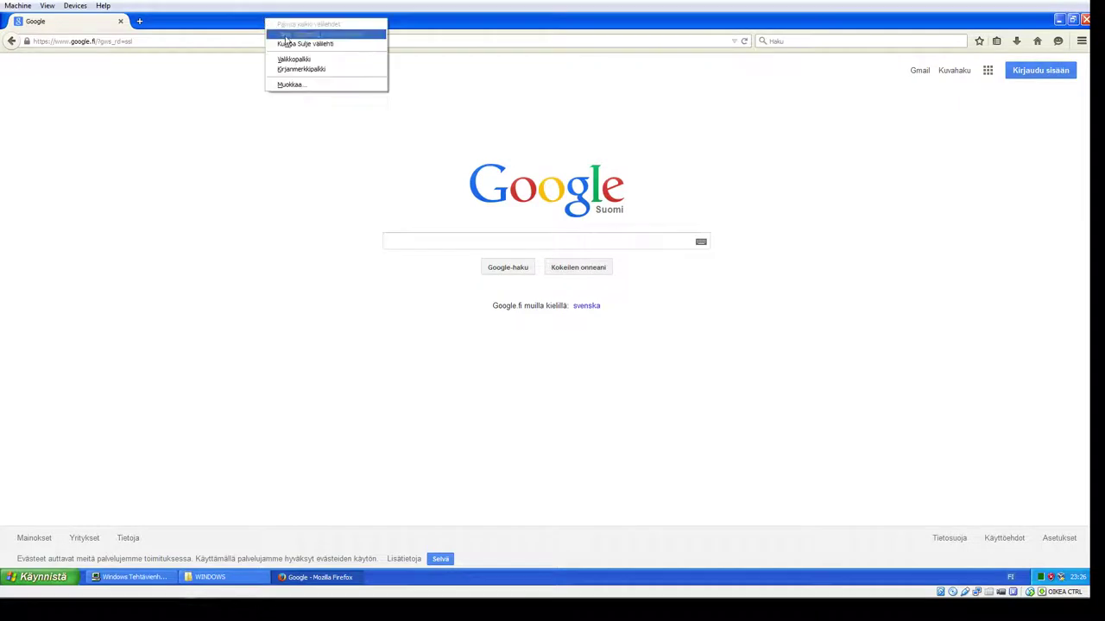
left_click(295, 57)
right_click(290, 29)
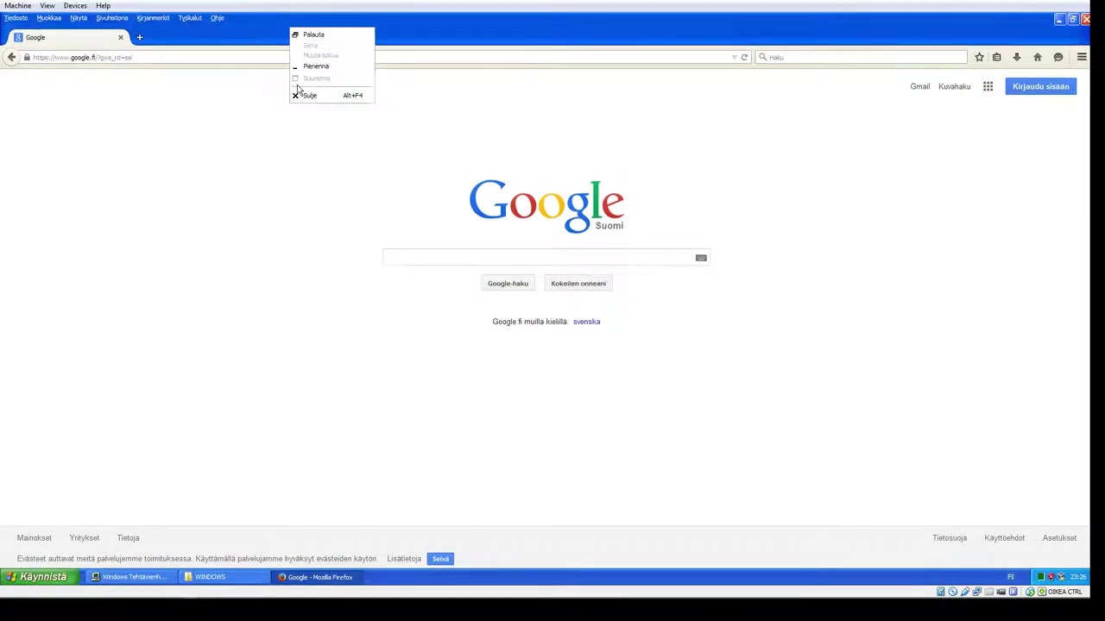
right_click(259, 43)
Step: Show the bookmarks toolbar (Kirjanmerkkipalkki) and delete its "Thank you for downlo...", "SEO Toolbar for Firefo..." and "Yahoo Toolbar - Stay i..." bookmarks
right_click(278, 23)
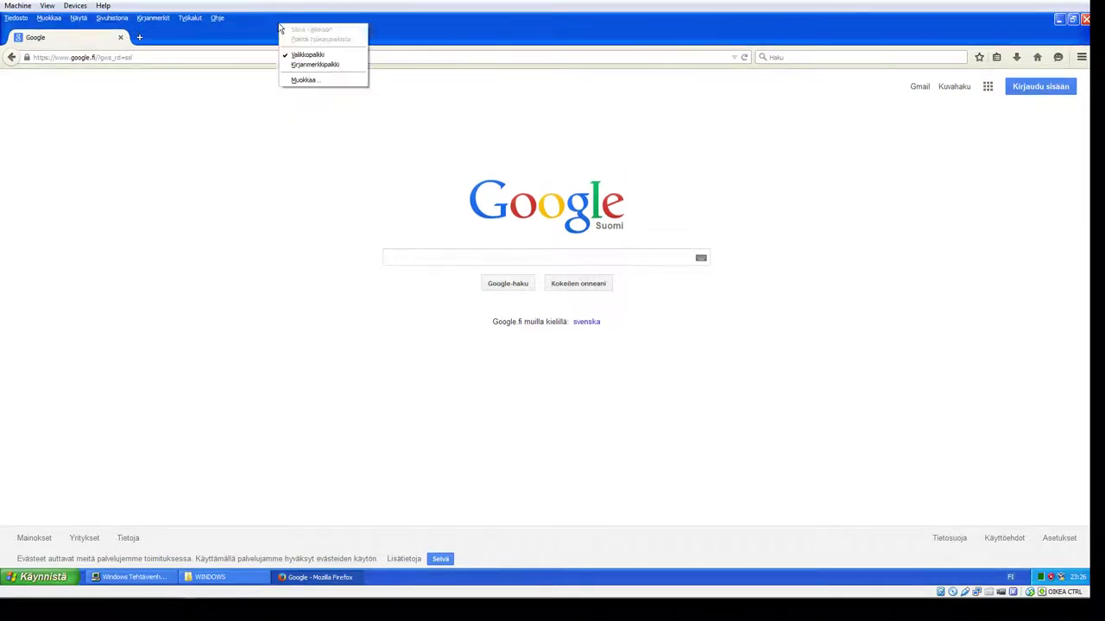
left_click(315, 77)
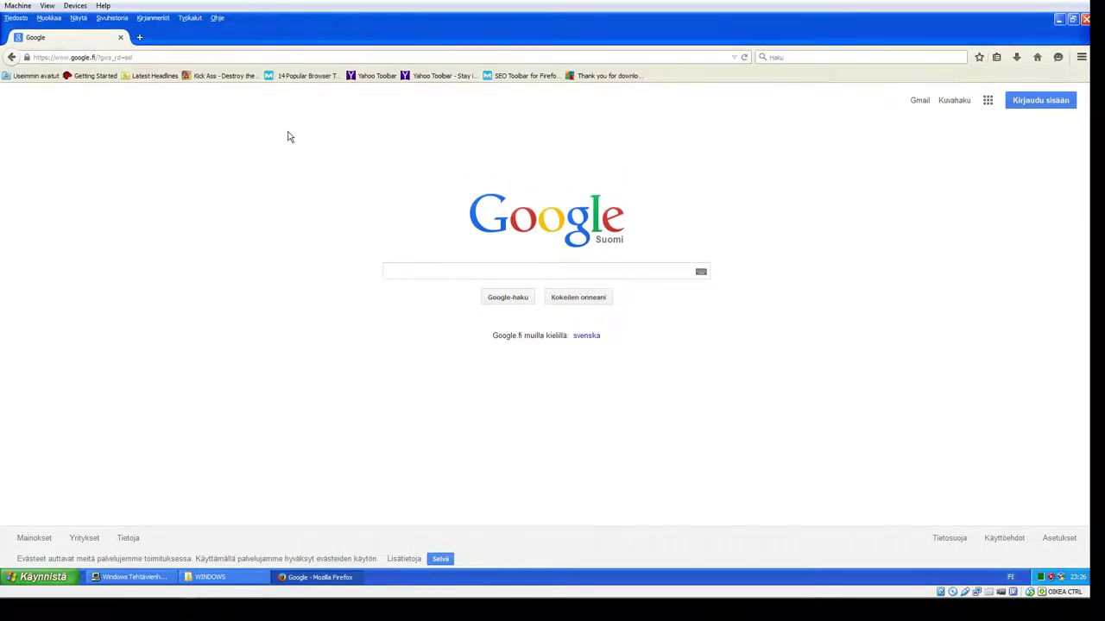
right_click(600, 76)
right_click(530, 76)
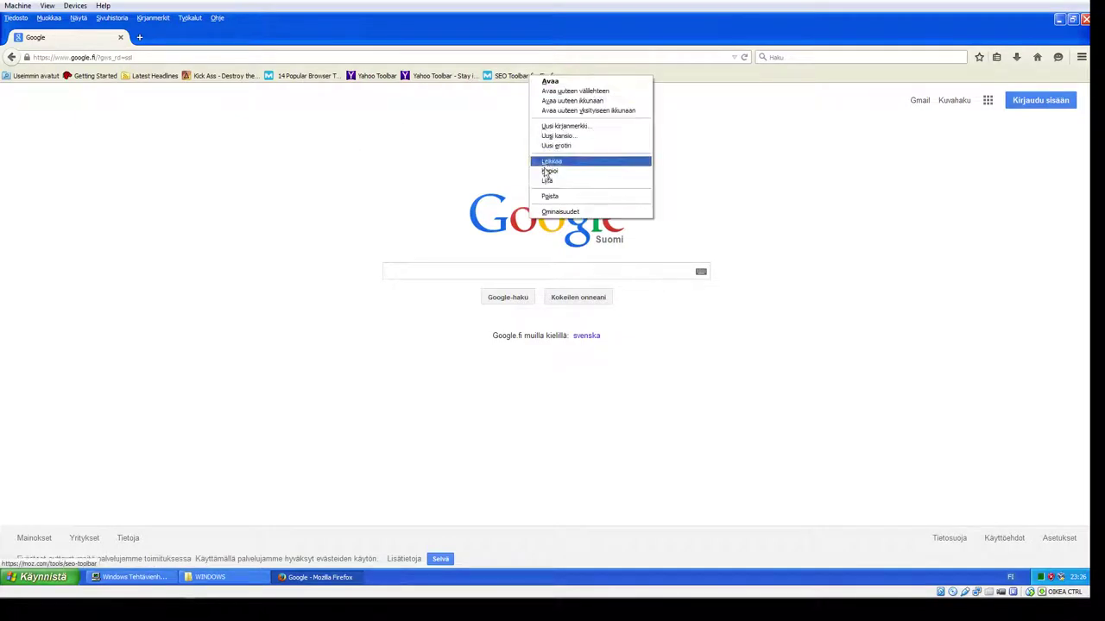
left_click(555, 198)
right_click(449, 78)
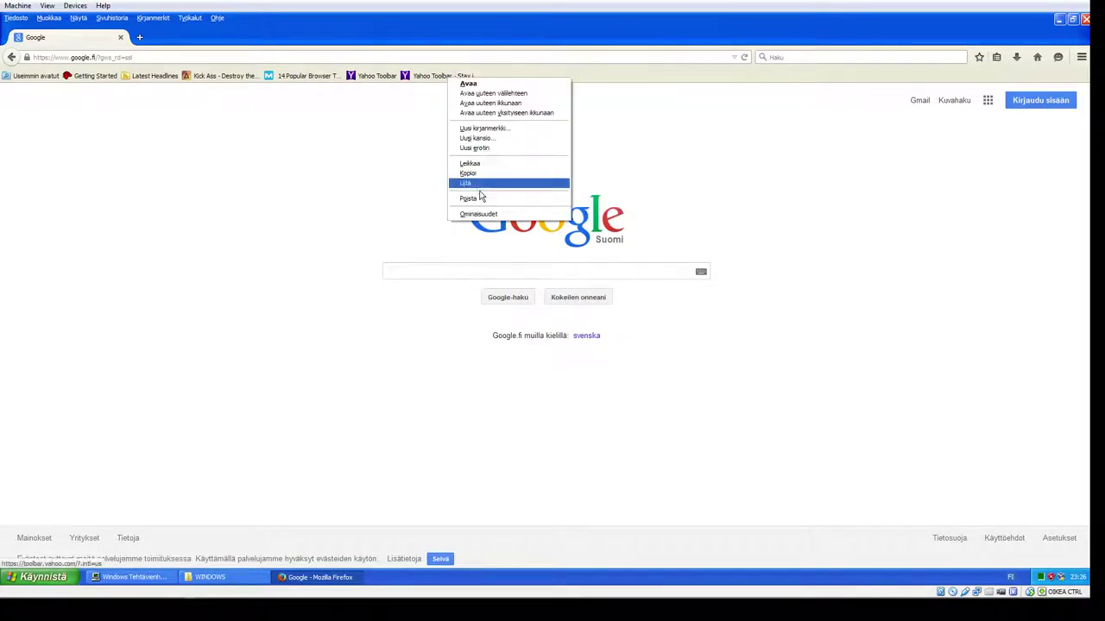
left_click(483, 198)
Step: Delete the "Yahoo Toolbar", "14 Popular Browser T..." and "Kick Ass - Destroy the..." bookmarks from the bookmarks toolbar
right_click(387, 76)
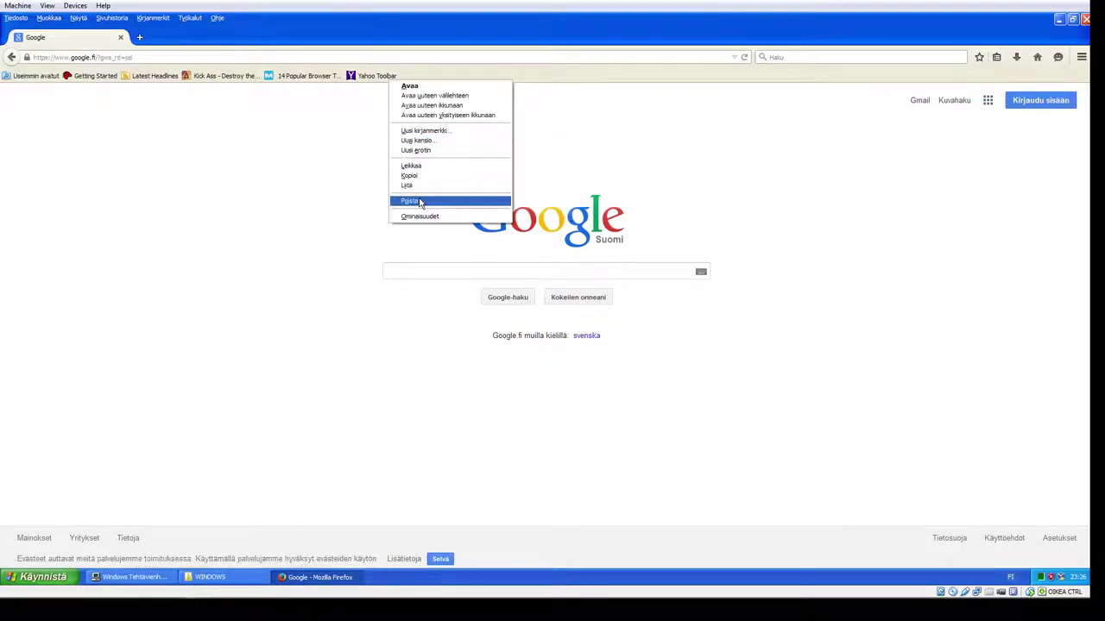
left_click(415, 200)
right_click(309, 75)
left_click(328, 193)
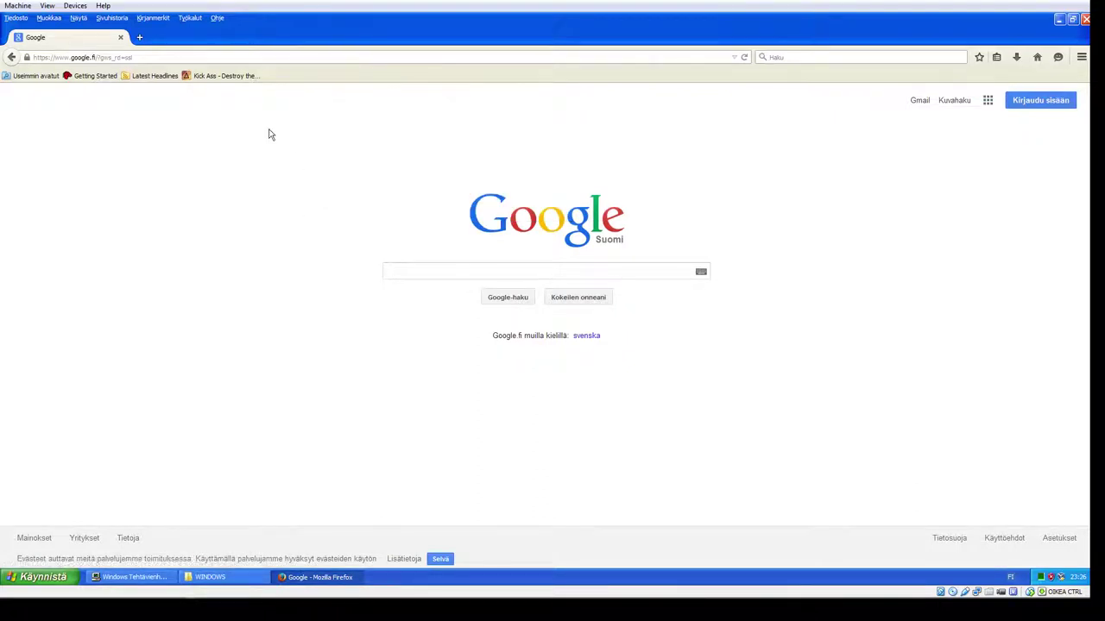
right_click(230, 84)
left_click(271, 206)
Step: Accept Google's cookie notice and close both Firefox and the WINDOWS folder window
left_click(440, 559)
left_click(147, 573)
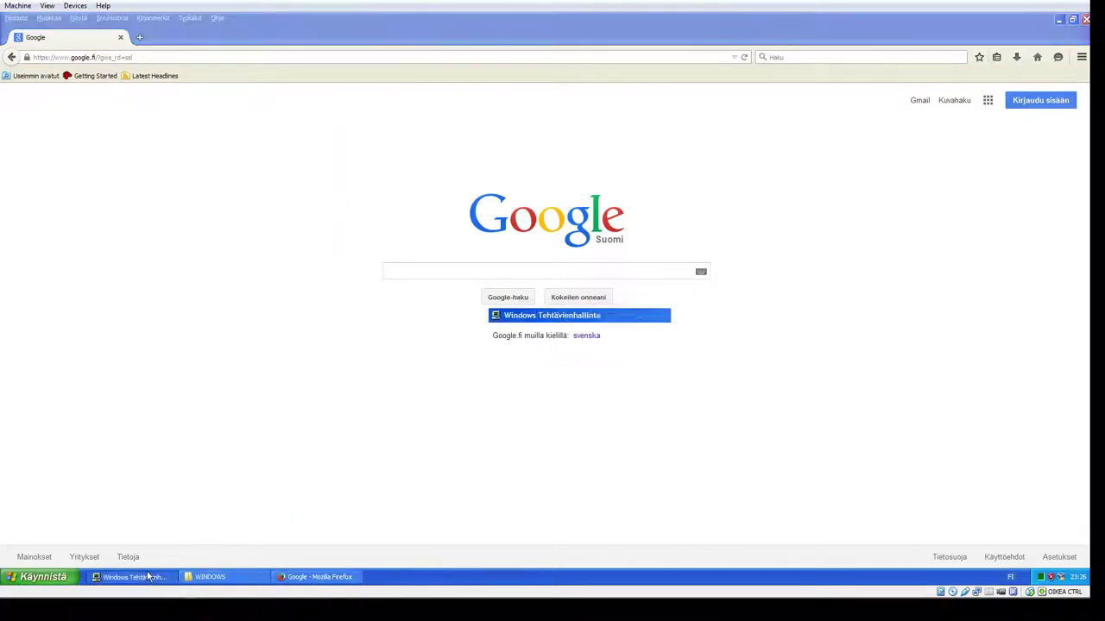
left_click(1085, 19)
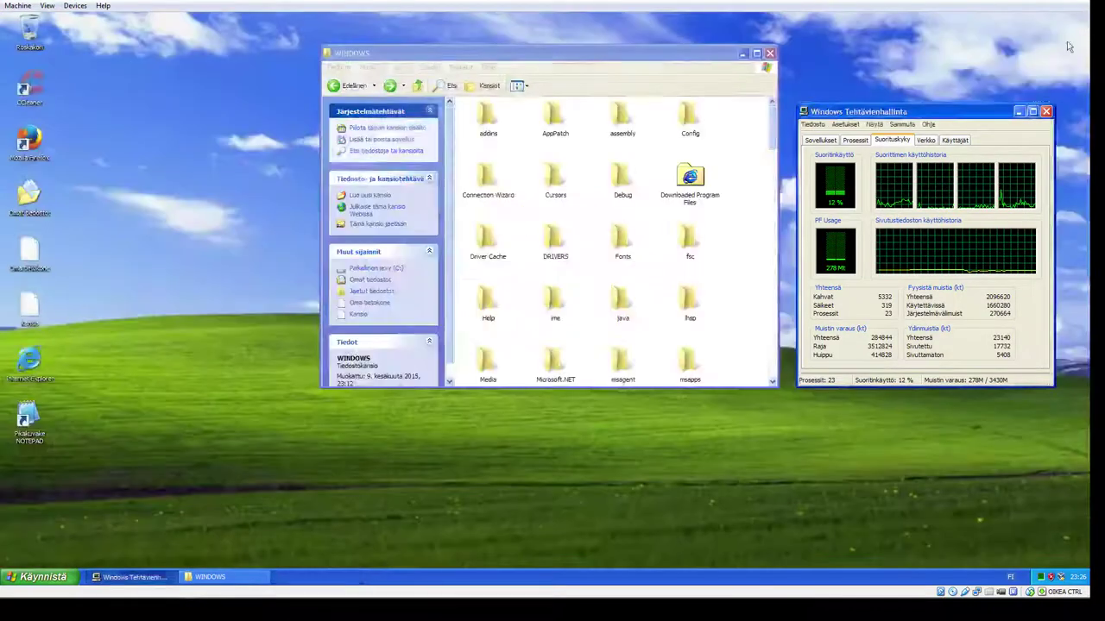
left_click(770, 54)
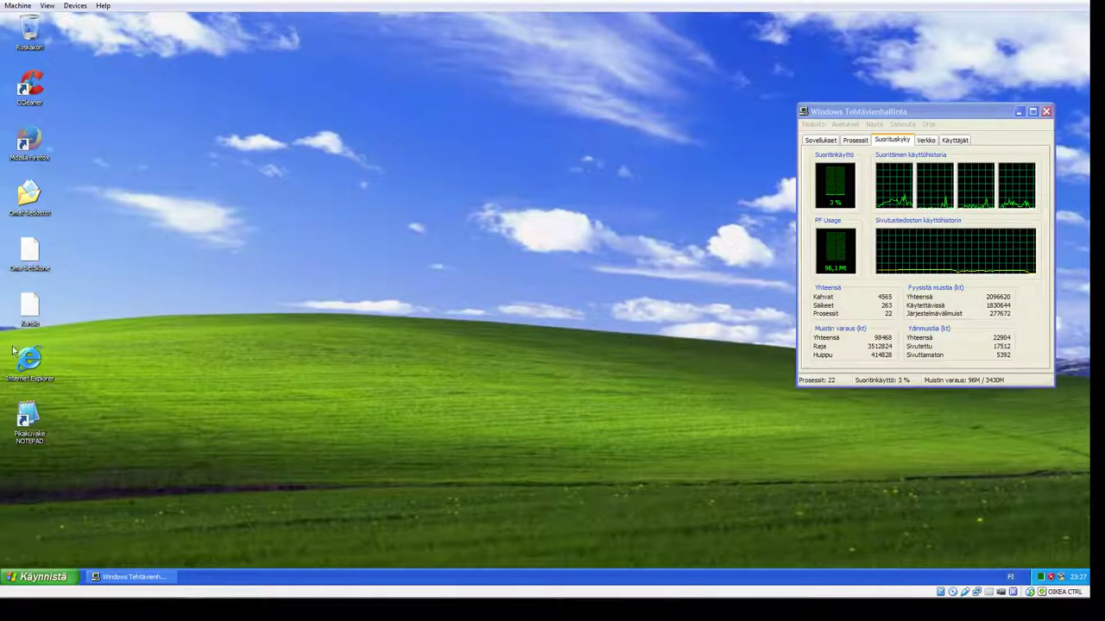
Step: Check whether Oma tietokone and Internet Explorer still open from the desktop, closing each window
double_click(31, 247)
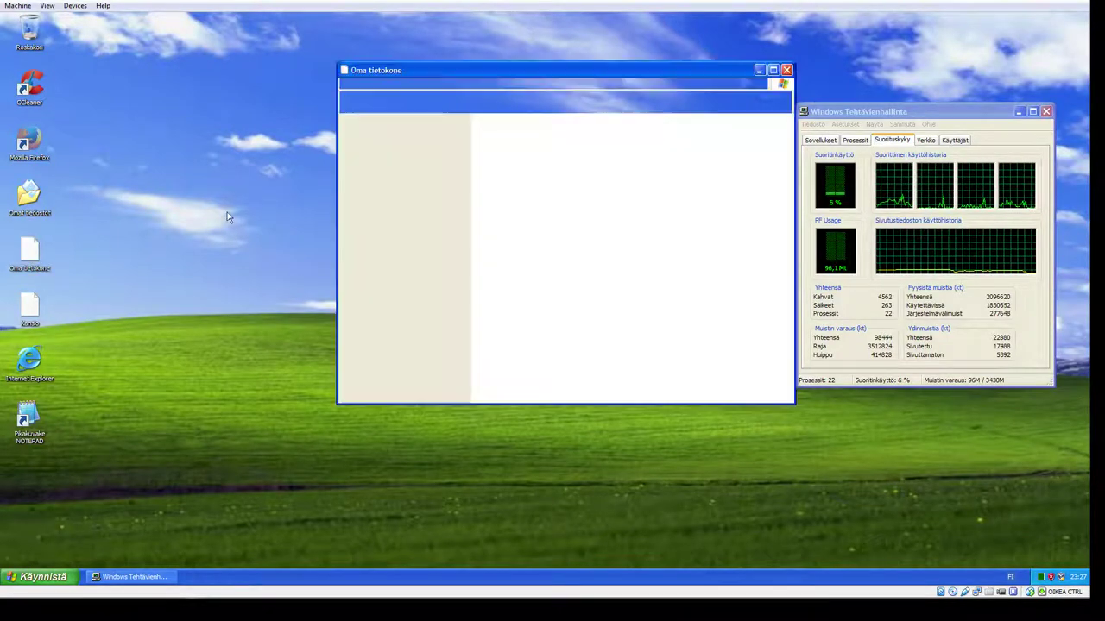
left_click(786, 71)
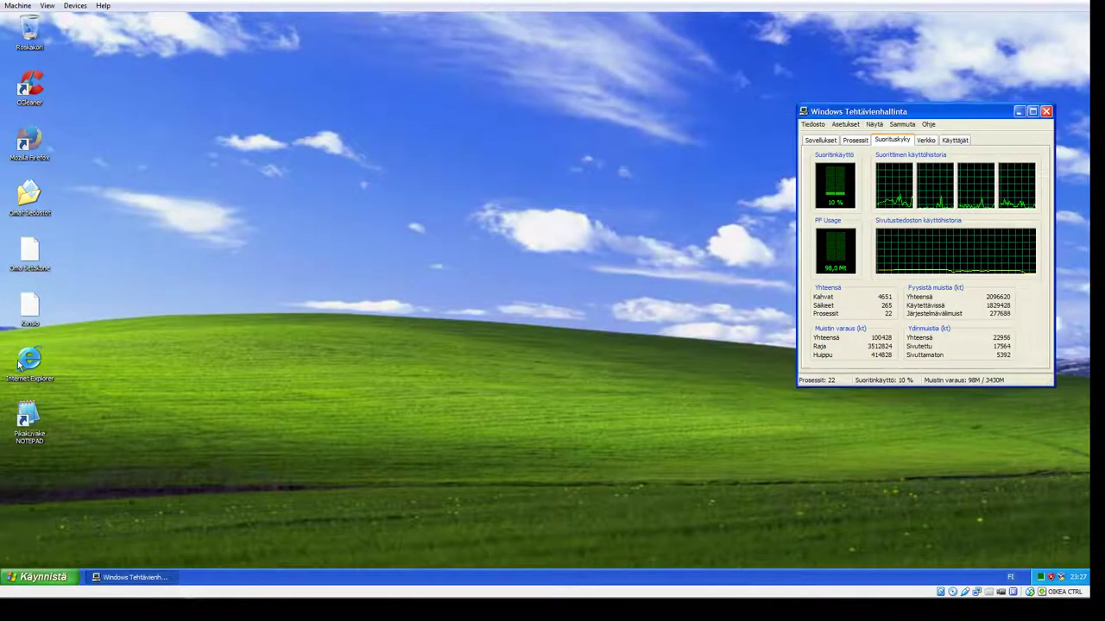
double_click(29, 361)
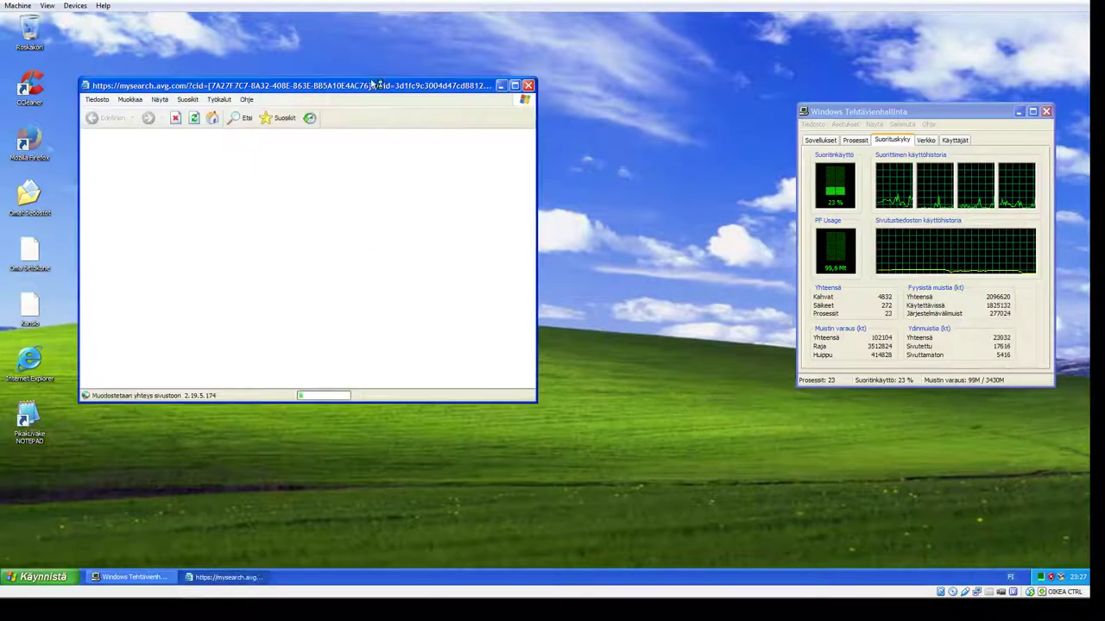
left_click(235, 118)
left_click(192, 136)
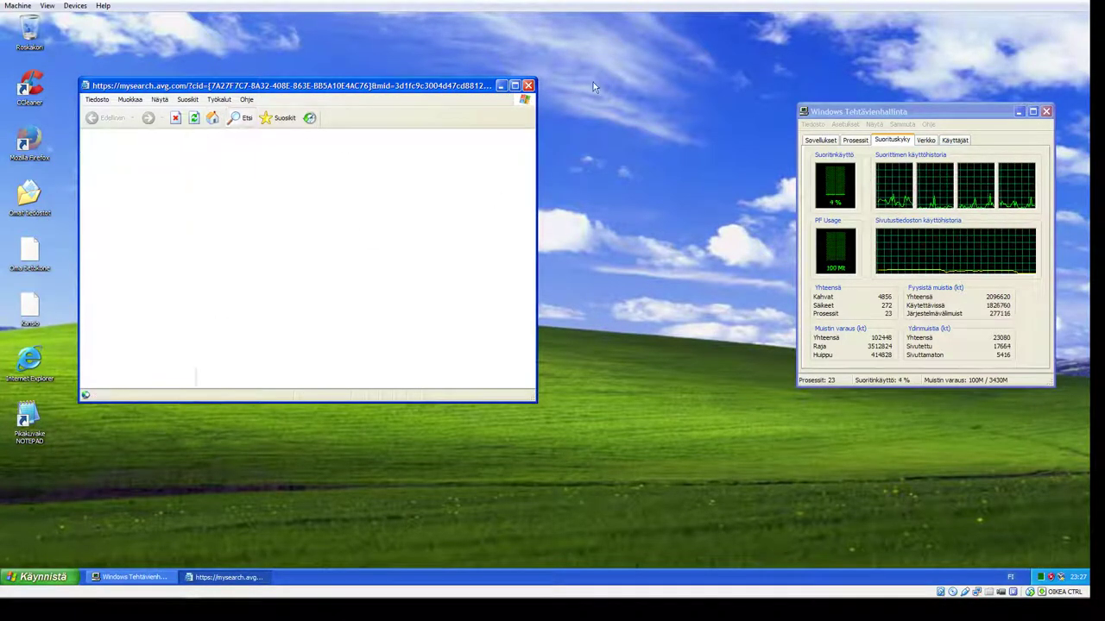
left_click(528, 84)
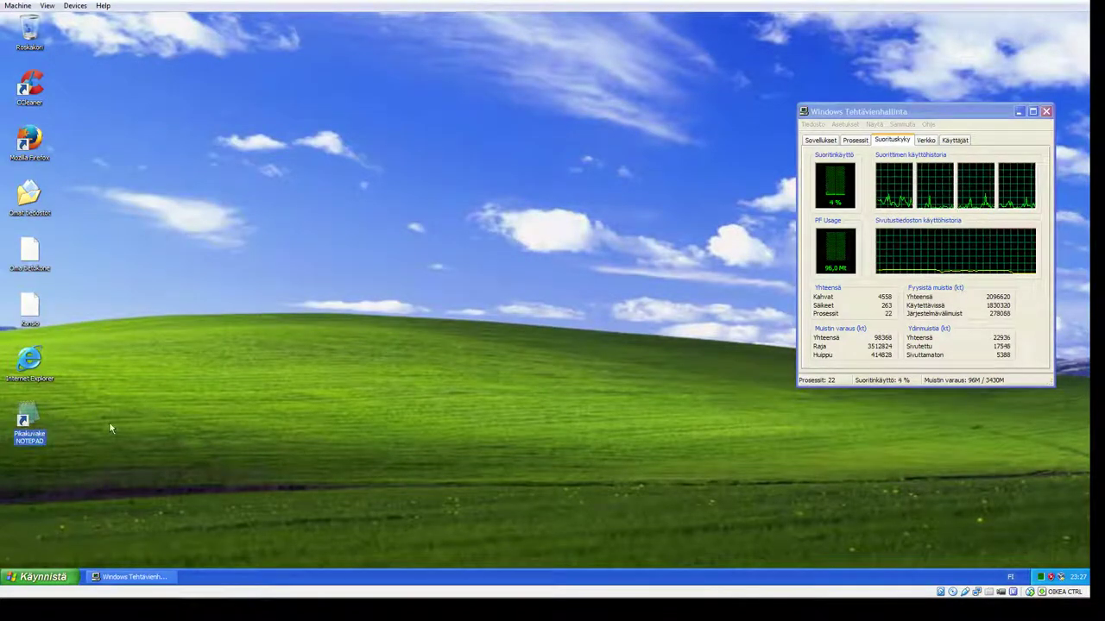
left_click(132, 428)
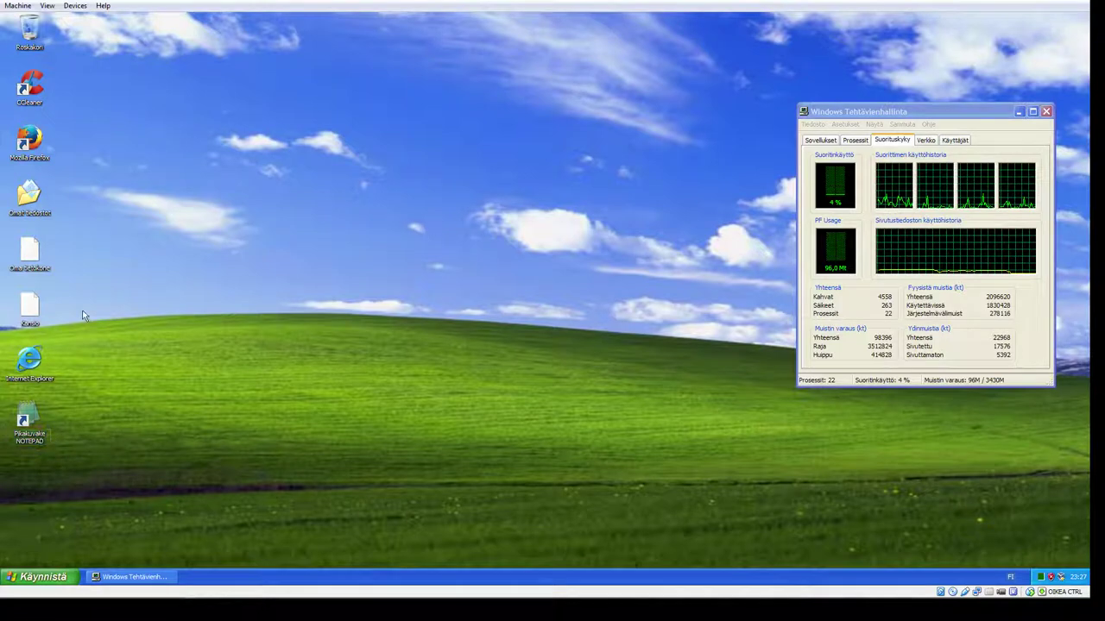
Step: Browse from Omat tiedostot through Jaetut tiedostot, Kansio and Oma tietokone to the local disk (C:)
double_click(30, 194)
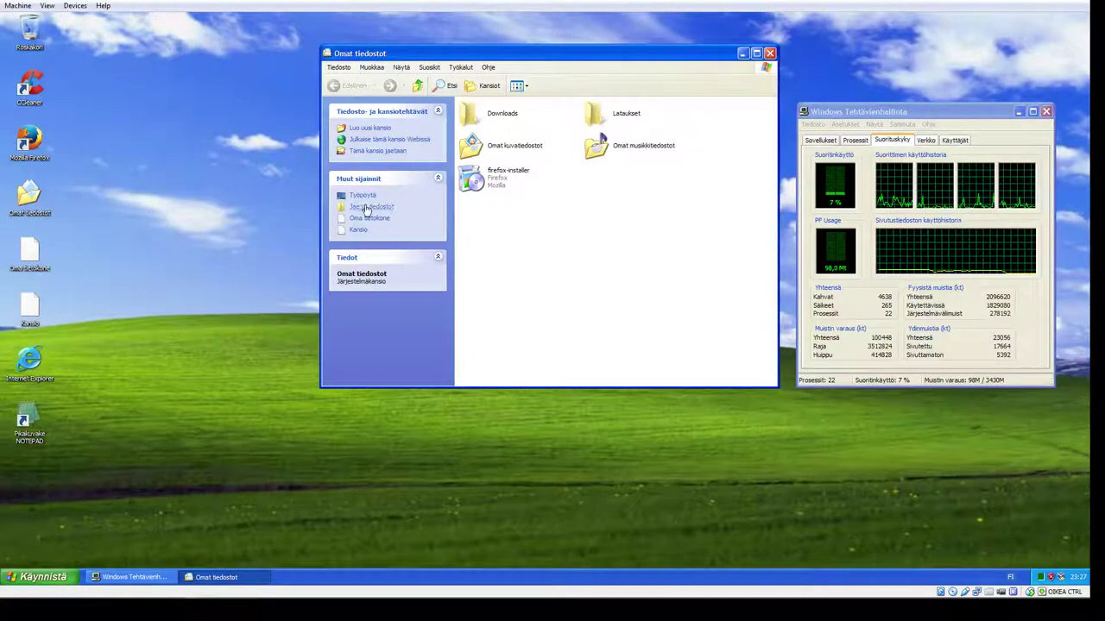
left_click(367, 208)
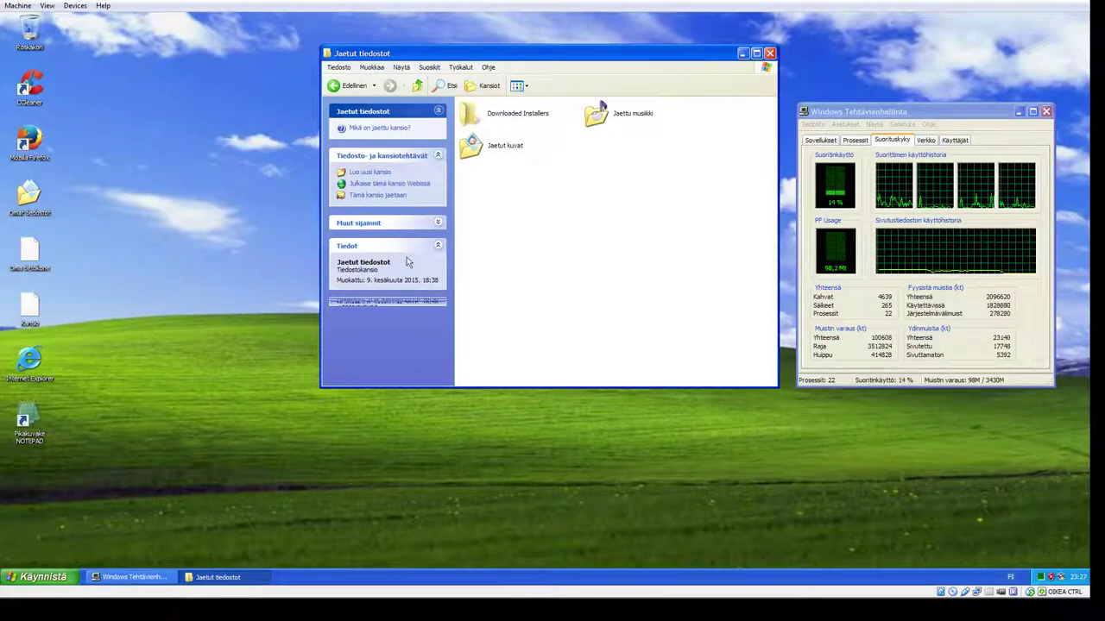
left_click(438, 226)
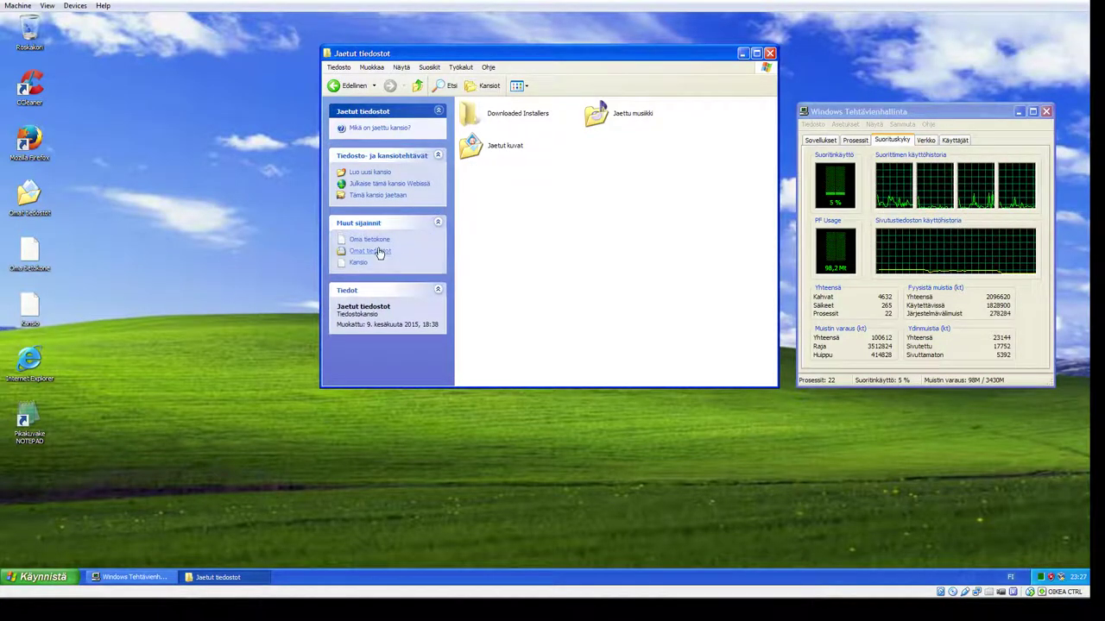
left_click(361, 263)
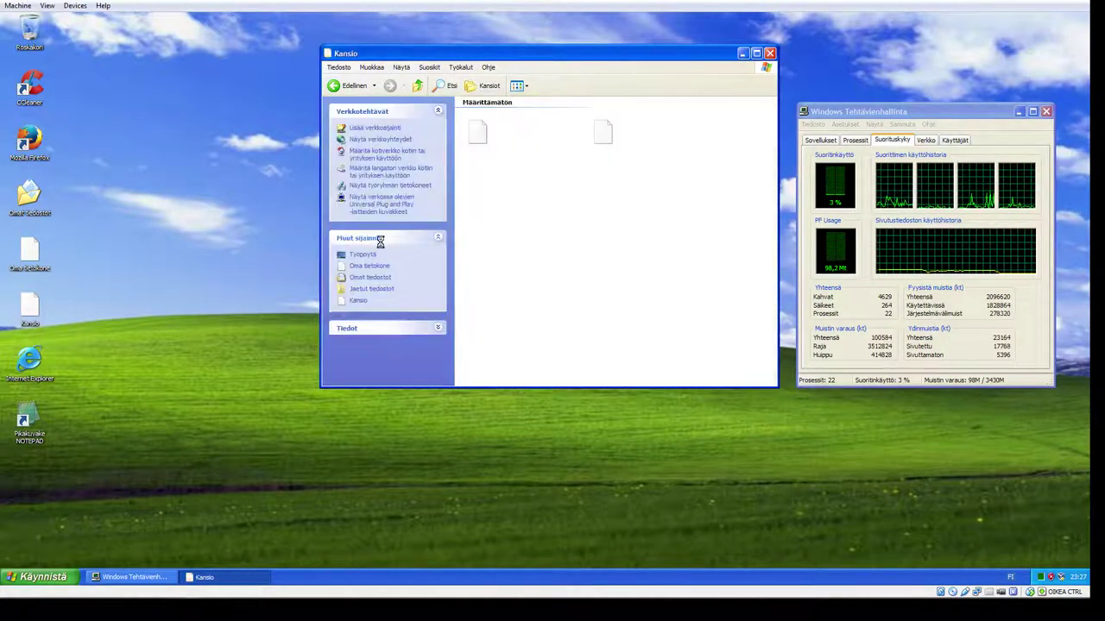
left_click(369, 265)
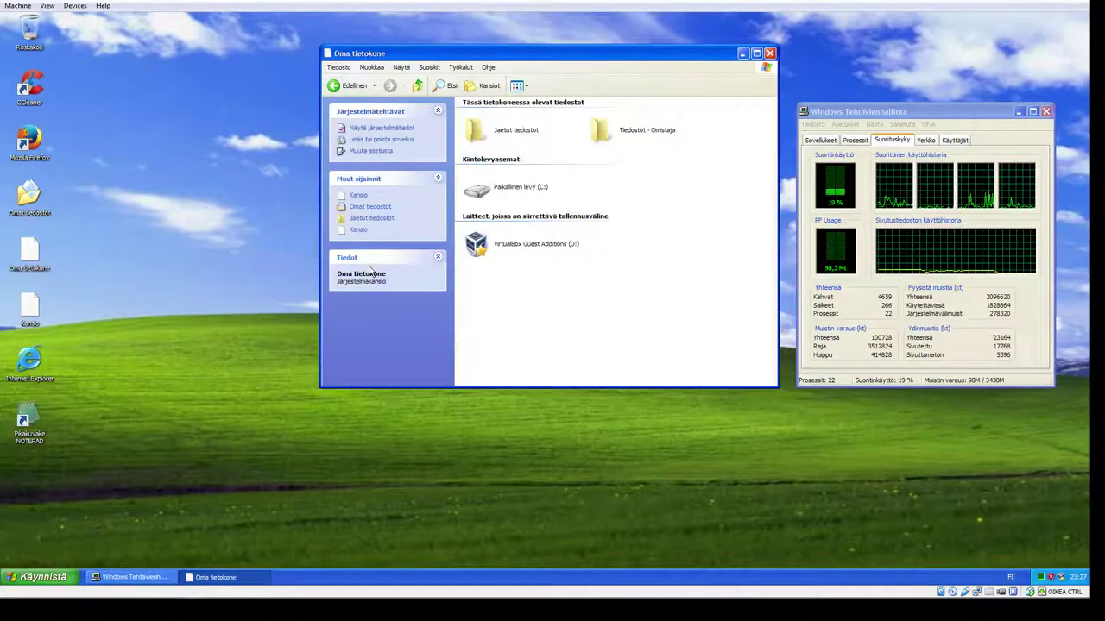
double_click(498, 195)
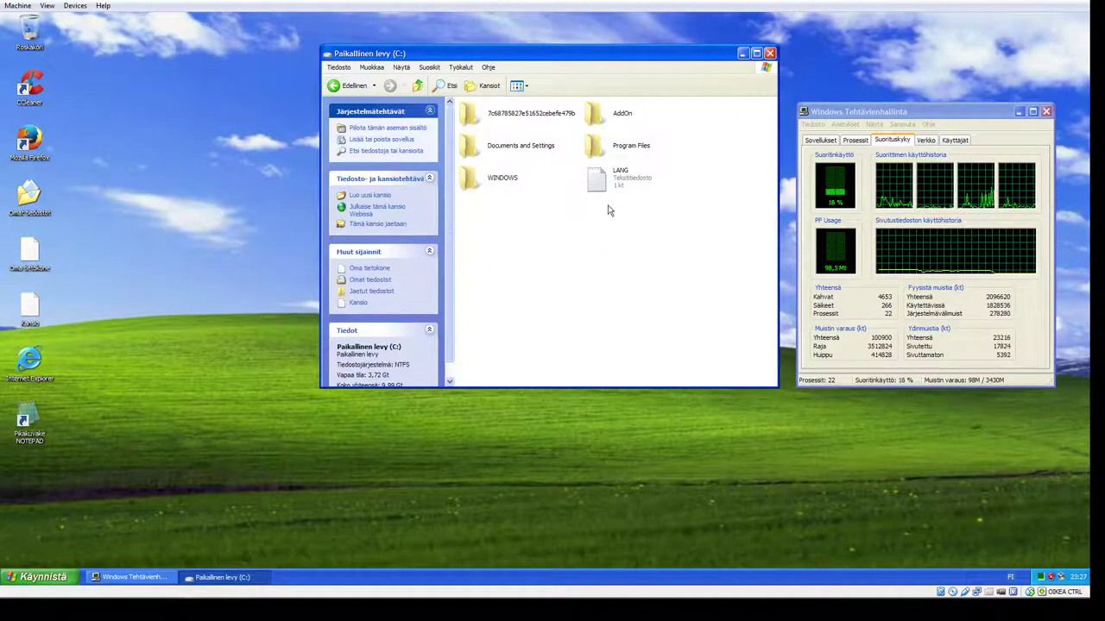
Step: Try to delete everything in the root of drive C:, agreeing to the removal of Program Files
left_click_drag(691, 227, 457, 100)
right_click(473, 110)
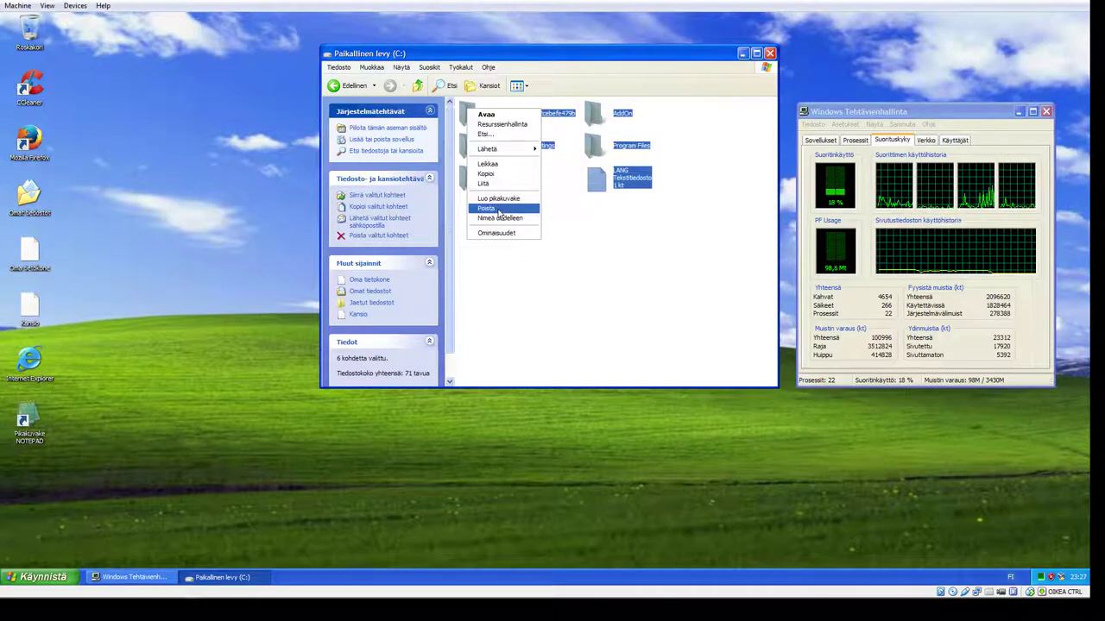
left_click(499, 209)
left_click(582, 318)
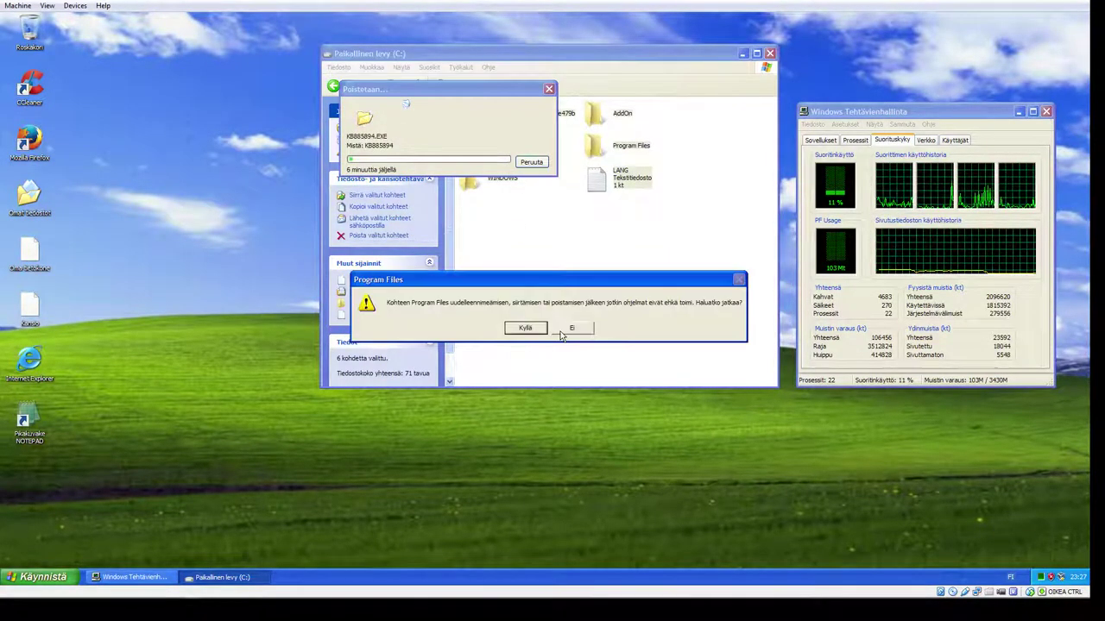
left_click(525, 327)
left_click(545, 332)
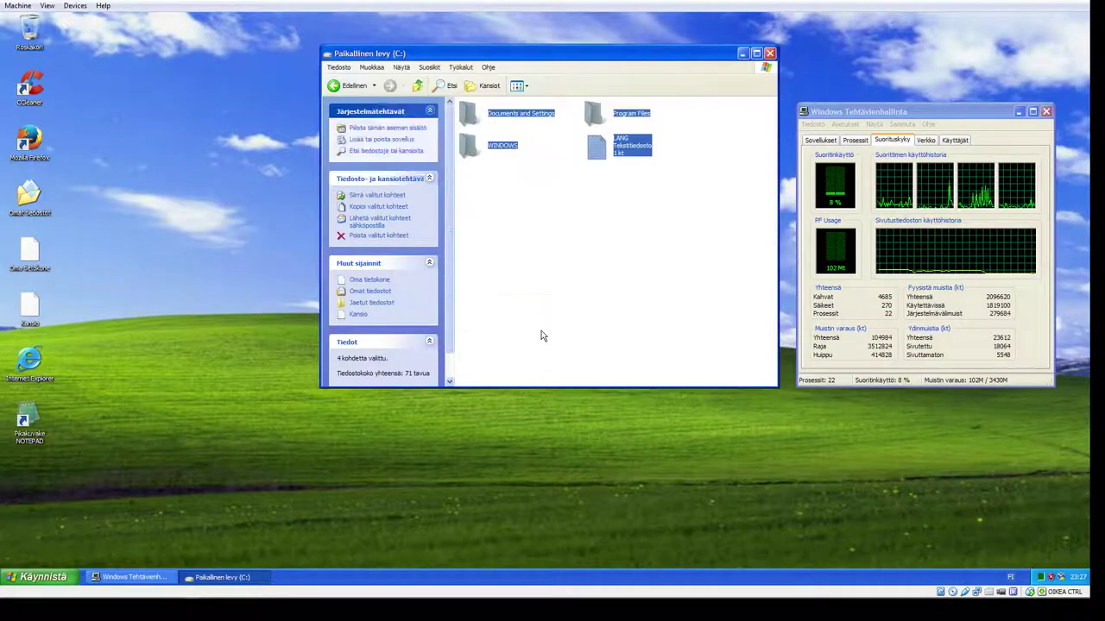
Step: Open Program Files on drive C: and try to delete all its folders, agreeing to remove every program file
double_click(605, 115)
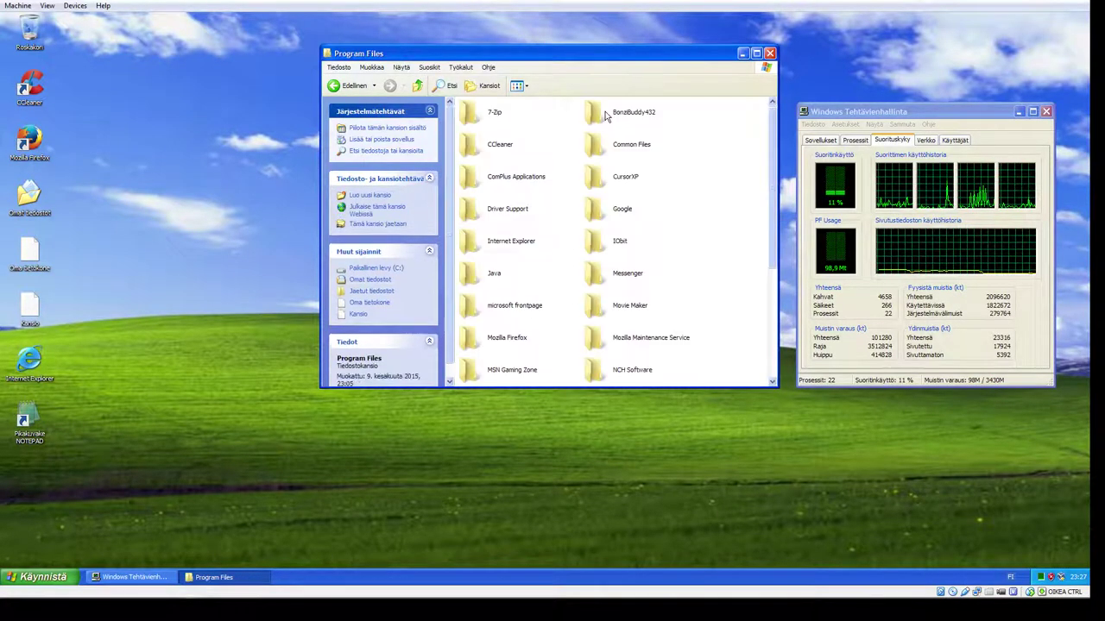
left_click_drag(713, 102, 426, 428)
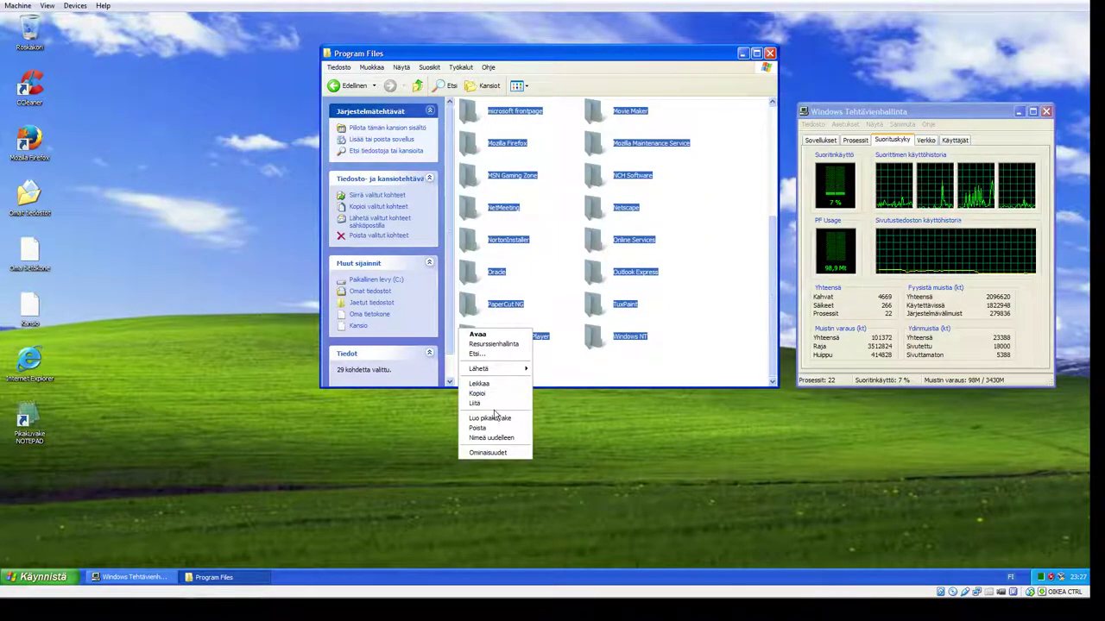
left_click(491, 430)
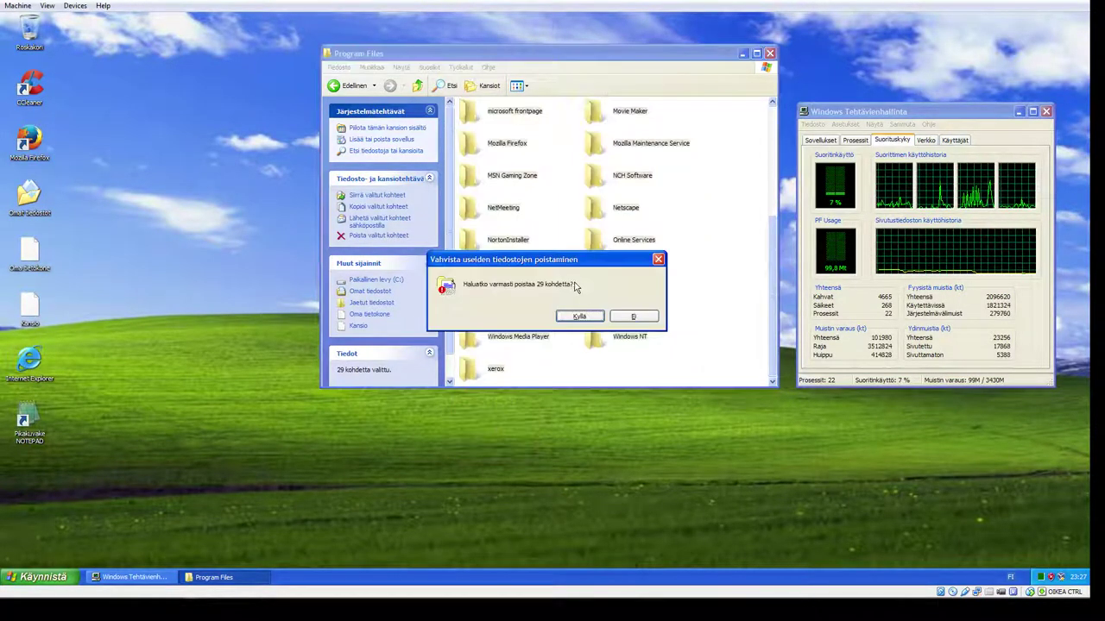
left_click(586, 318)
left_click(526, 328)
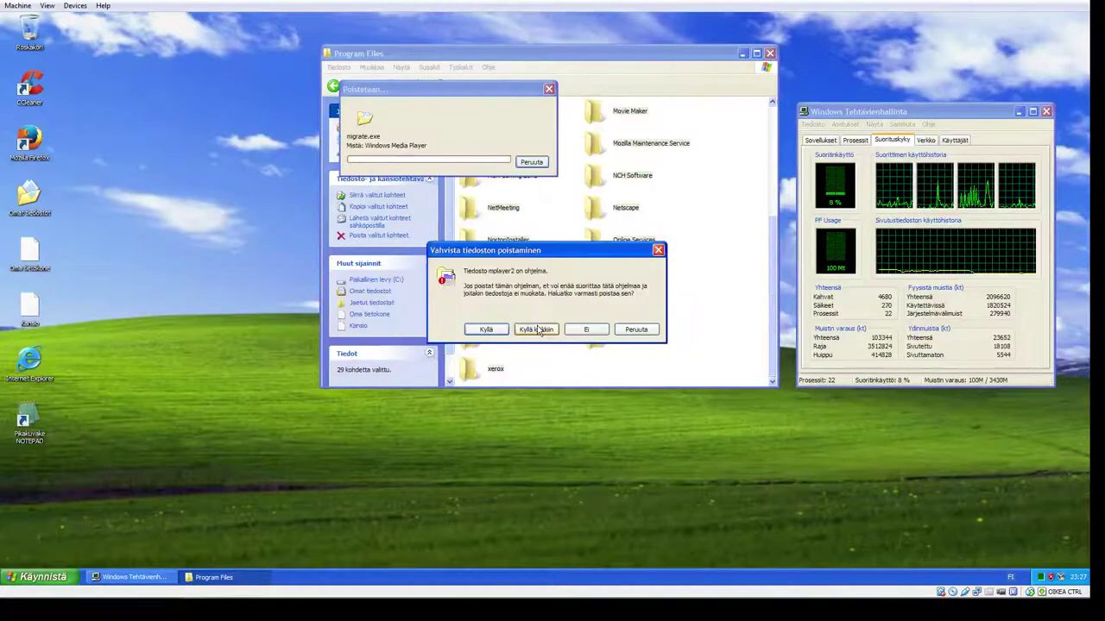
left_click(537, 329)
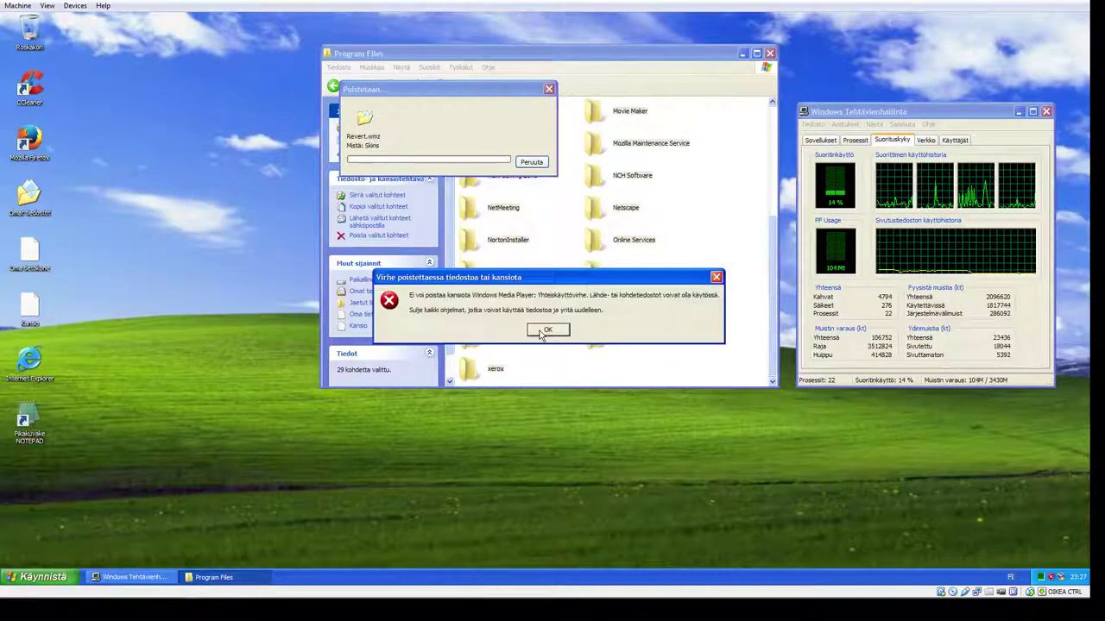
left_click(542, 333)
Step: Delete the xerox folder from Program Files
left_click(663, 375)
left_click(466, 367)
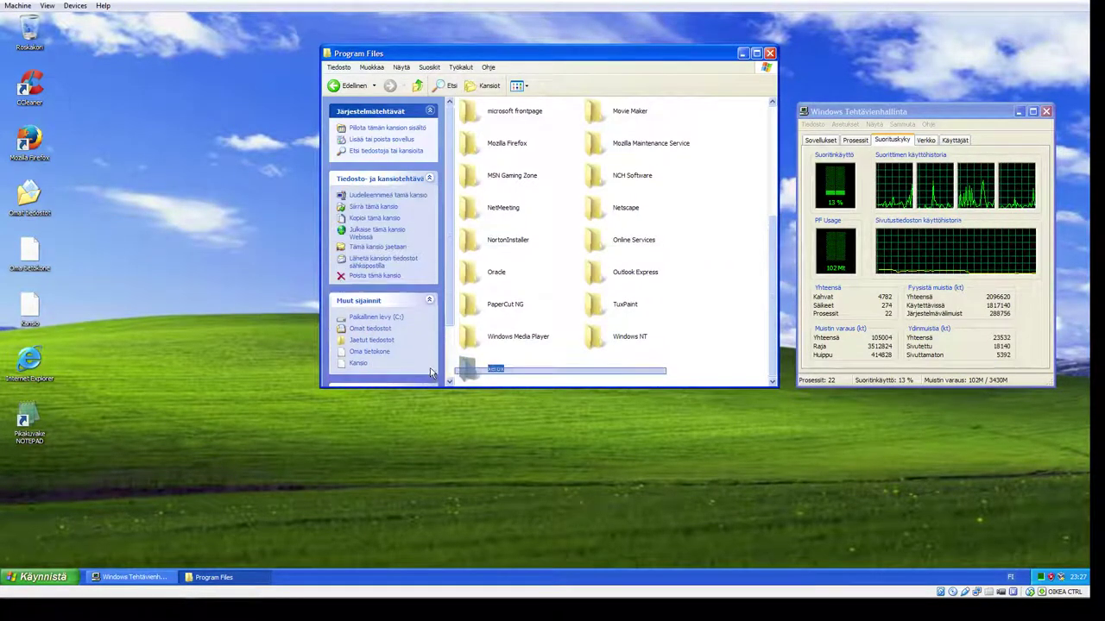
right_click(464, 364)
left_click(490, 479)
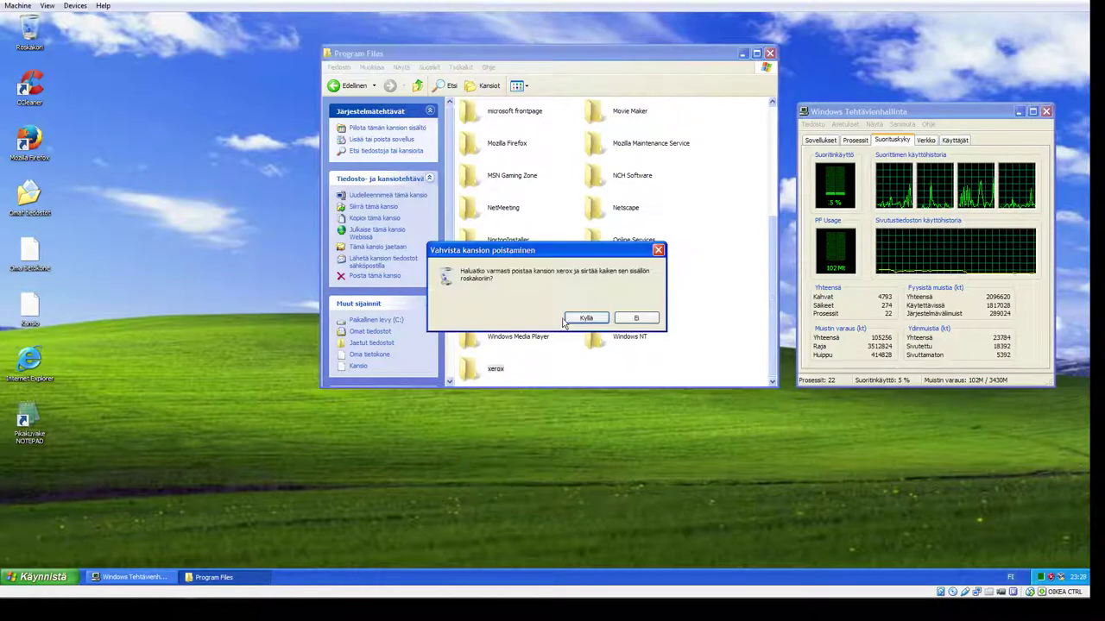
left_click(584, 319)
Step: Try to delete all folders in Program Files, agreeing to remove program folders such as CCleaner
left_click_drag(666, 363, 483, 138)
right_click(464, 110)
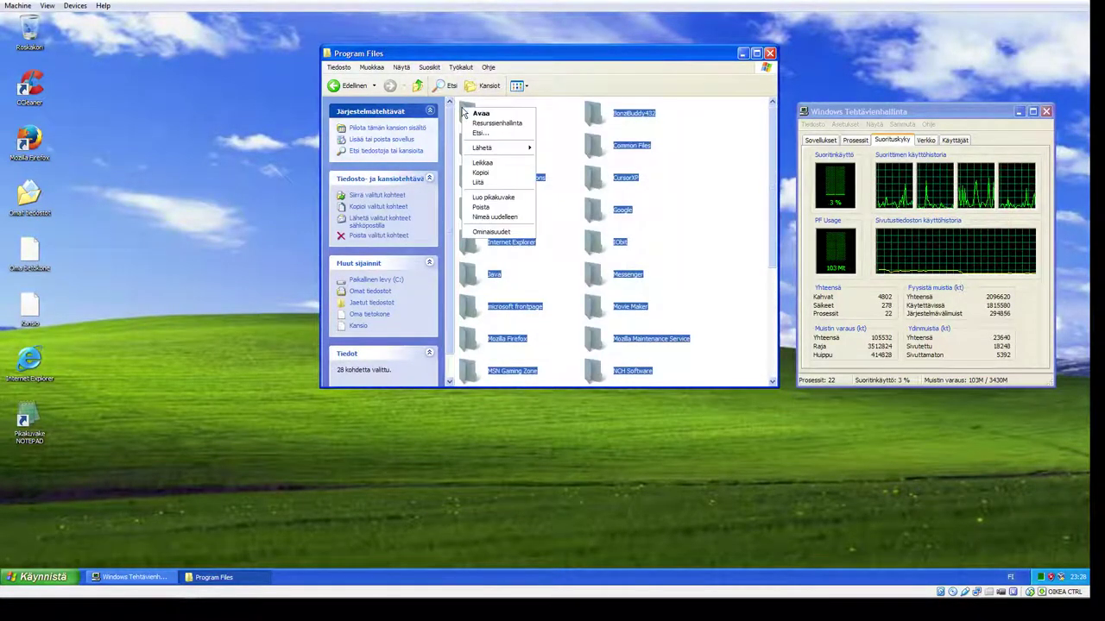
left_click(479, 208)
left_click(576, 315)
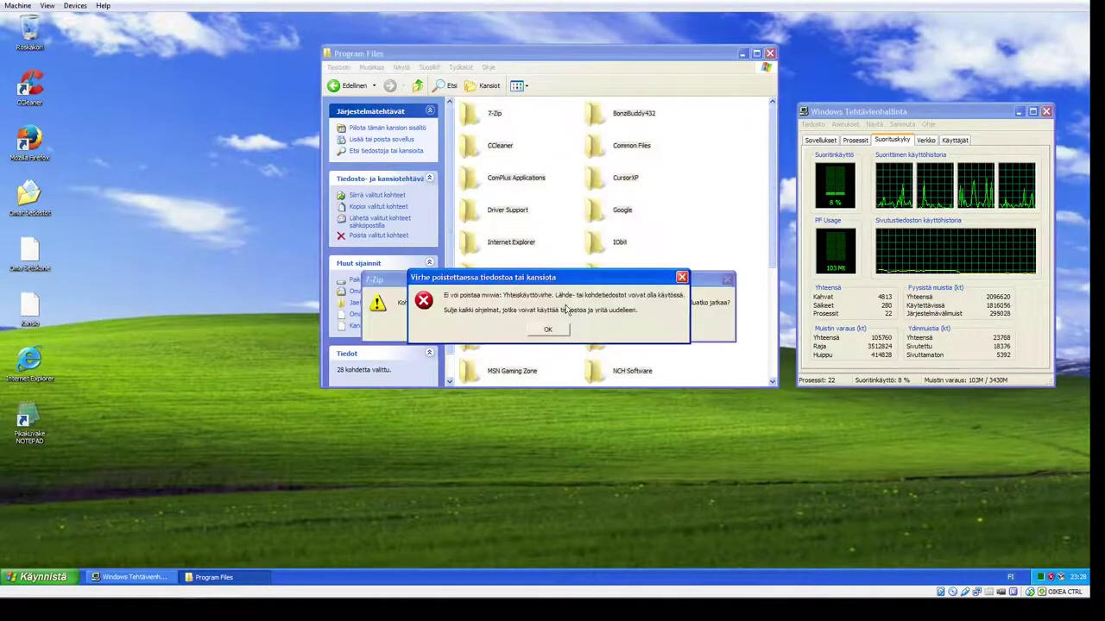
left_click(542, 330)
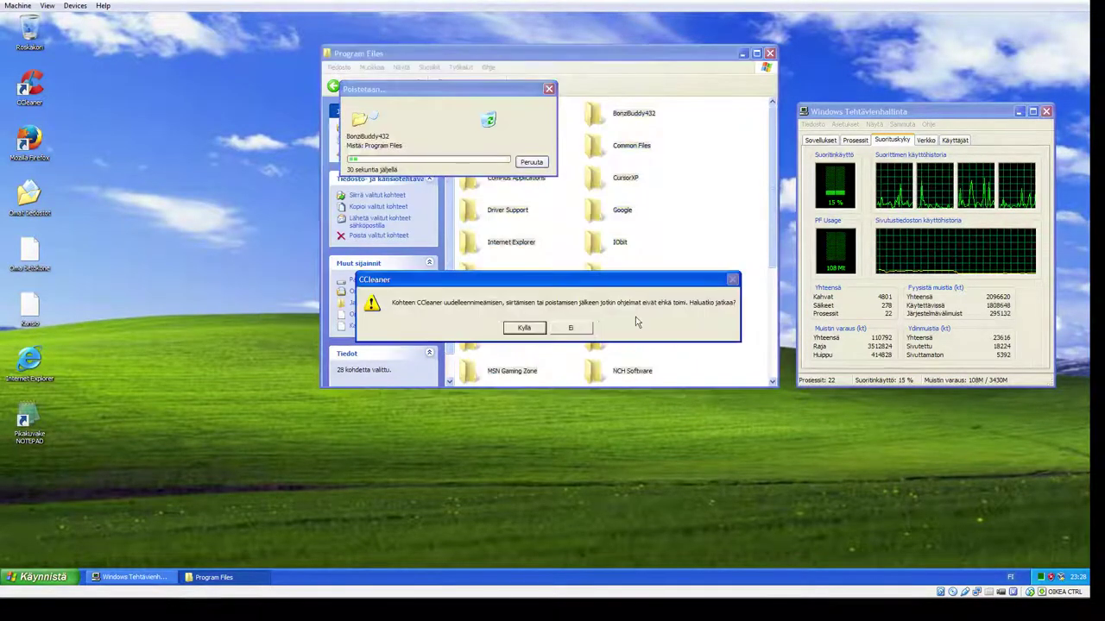
left_click(539, 330)
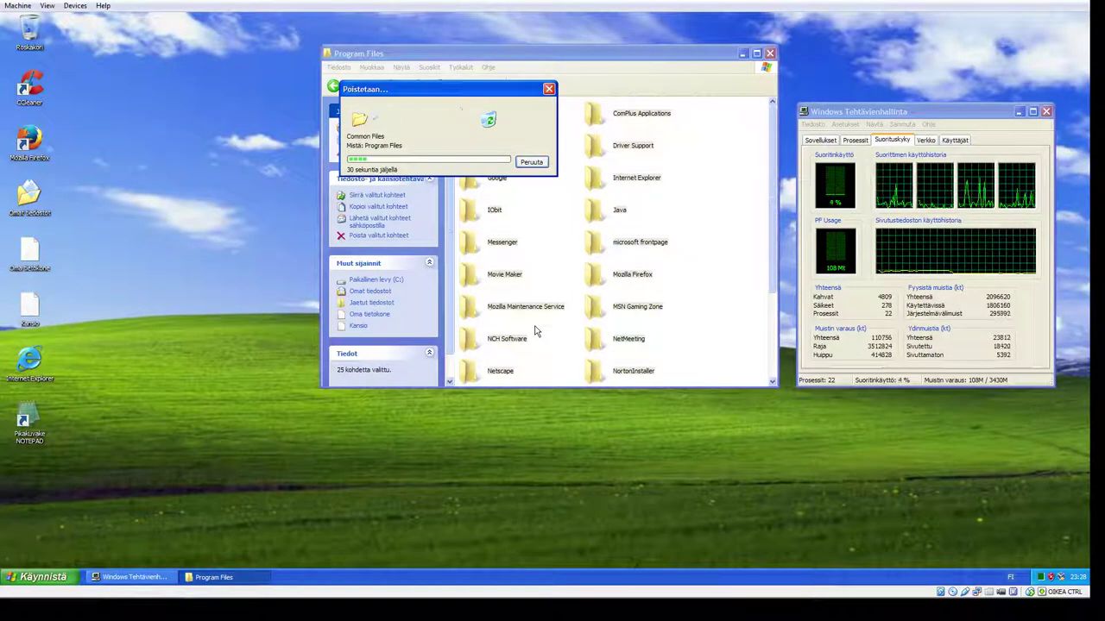
left_click_drag(434, 97, 242, 292)
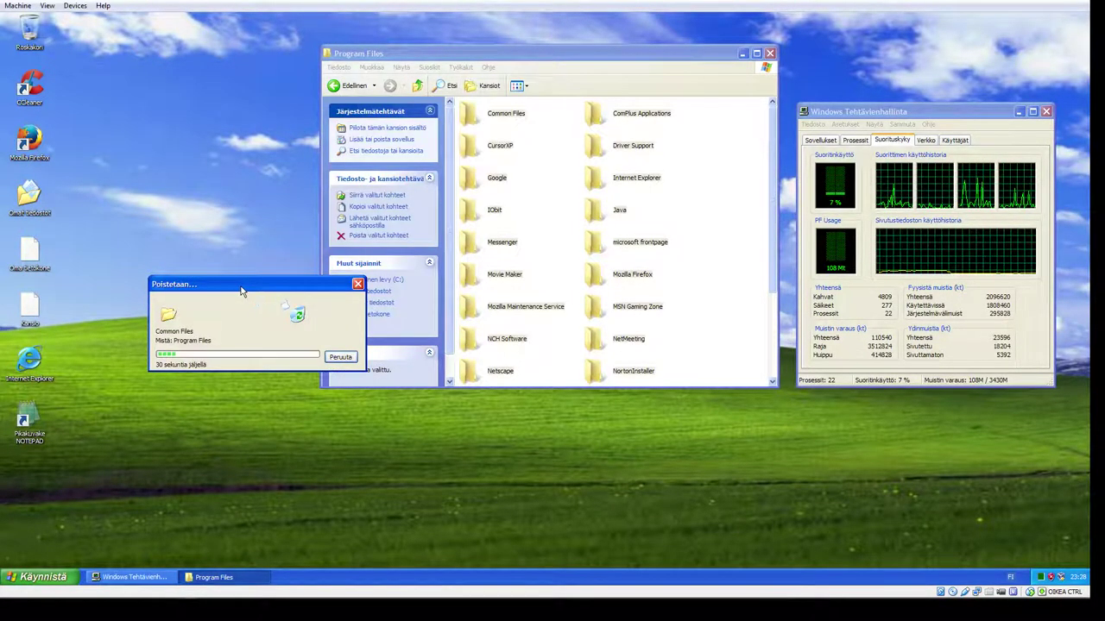
left_click(549, 336)
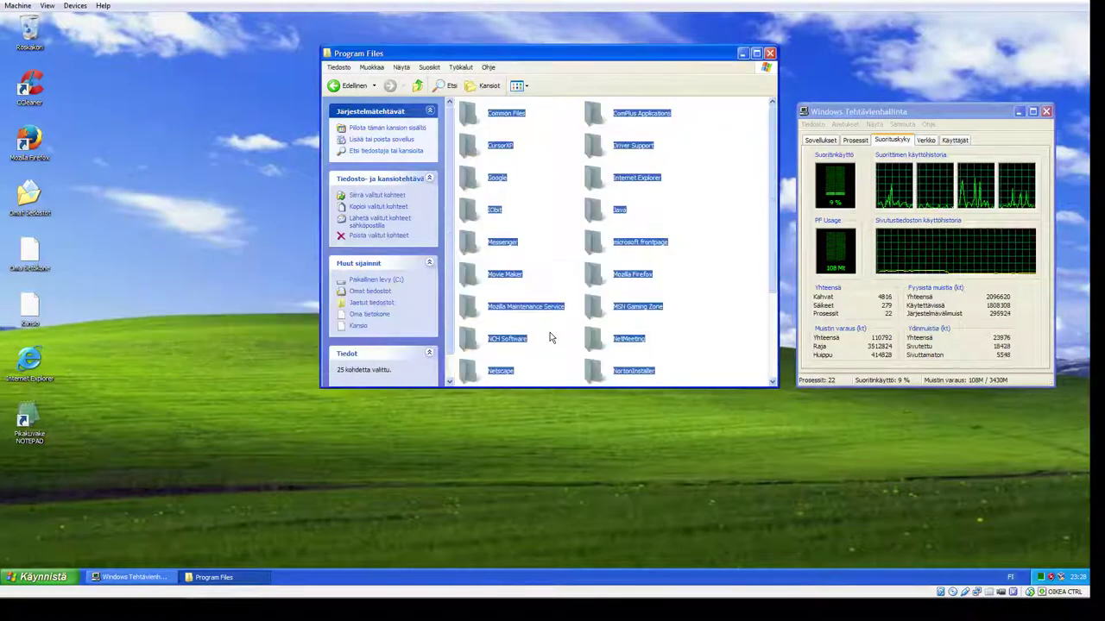
Step: Try to delete the Outlook Express, PaperCut NG, TuxPaint and Windows Media Player folders from Program Files
left_click(720, 341)
scroll(721, 345, "down", 3)
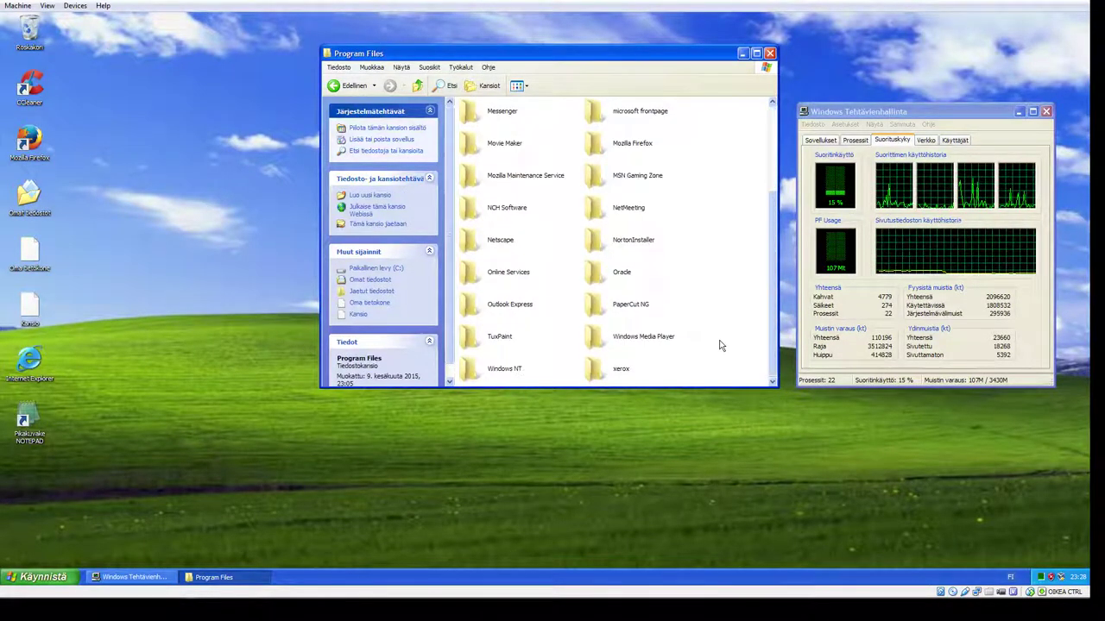
left_click_drag(721, 346, 458, 297)
right_click(459, 298)
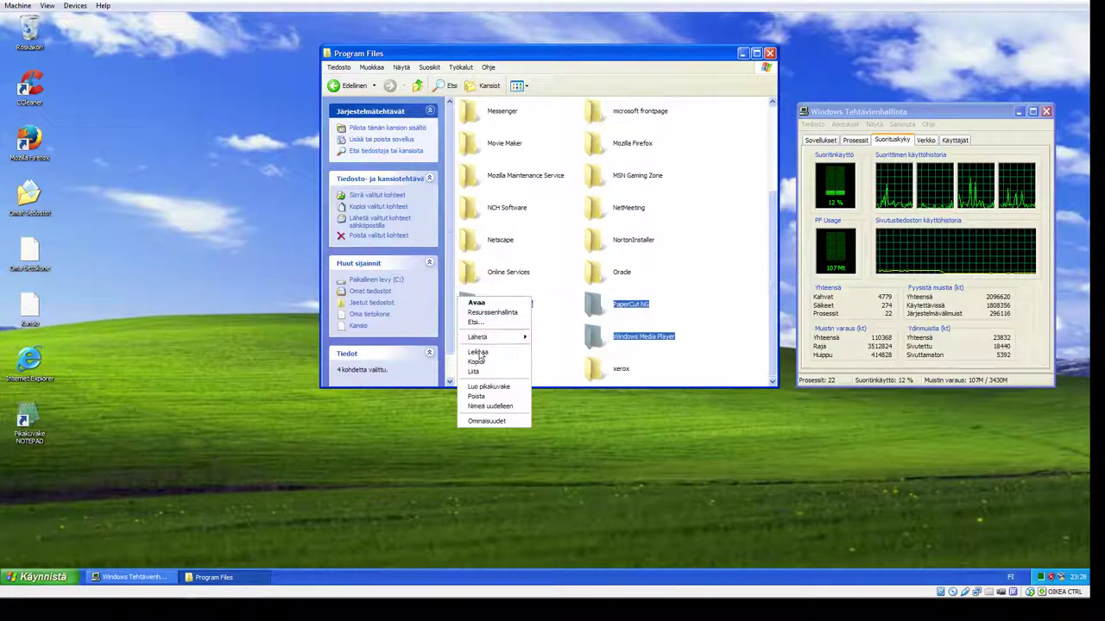
left_click(477, 396)
left_click(561, 316)
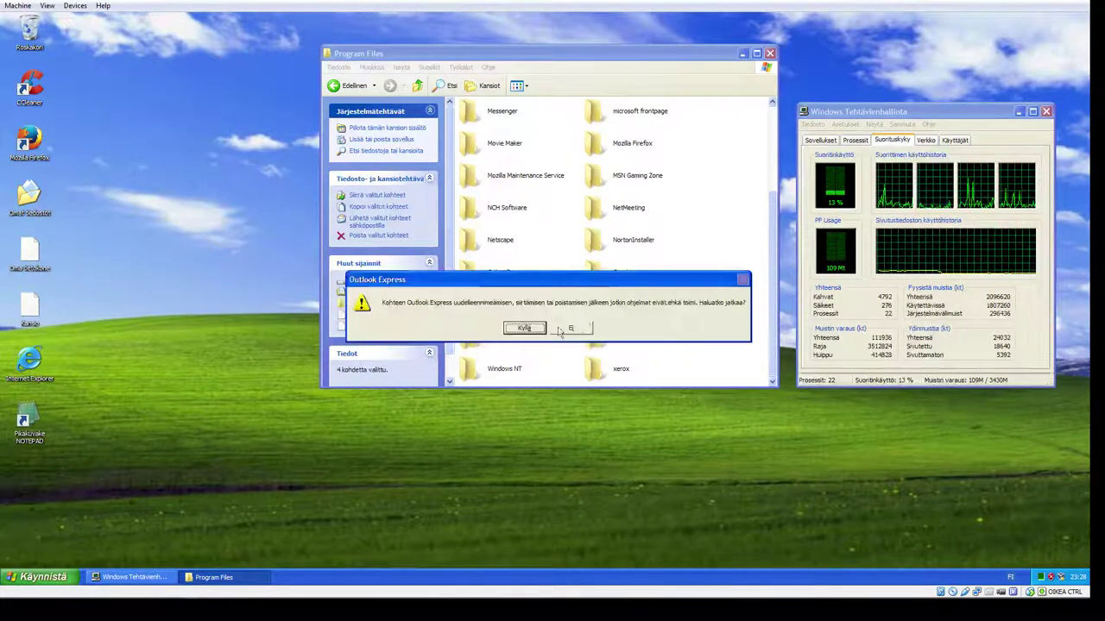
left_click(539, 329)
left_click(531, 331)
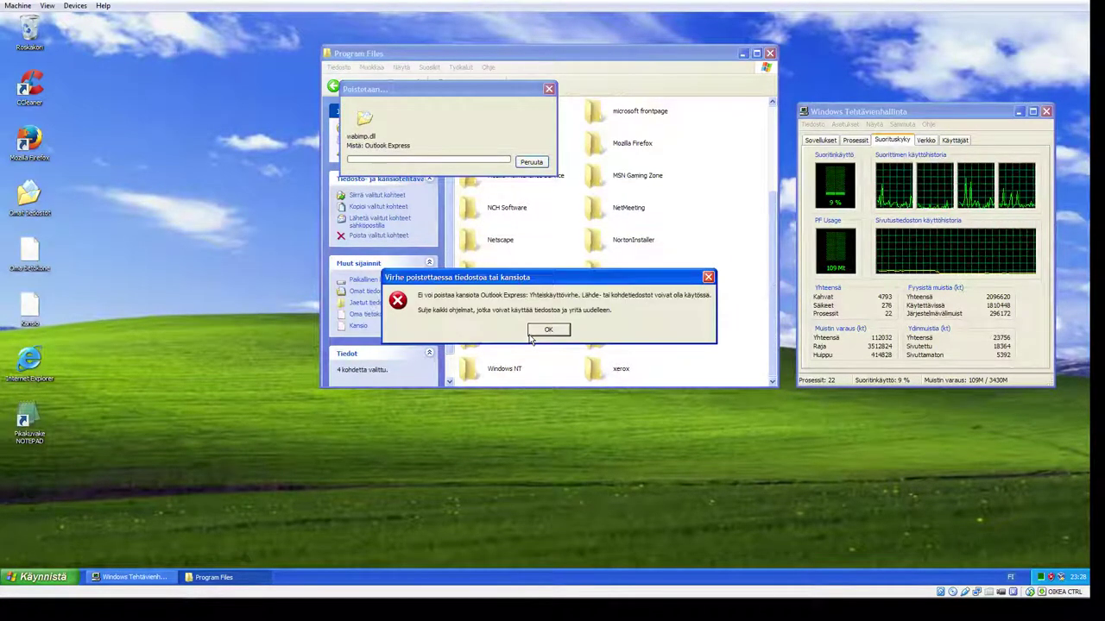
left_click(546, 330)
Step: Try to delete the Windows NT and xerox folders from Program Files, agreeing to the removal of Windows NT
left_click_drag(595, 350, 473, 366)
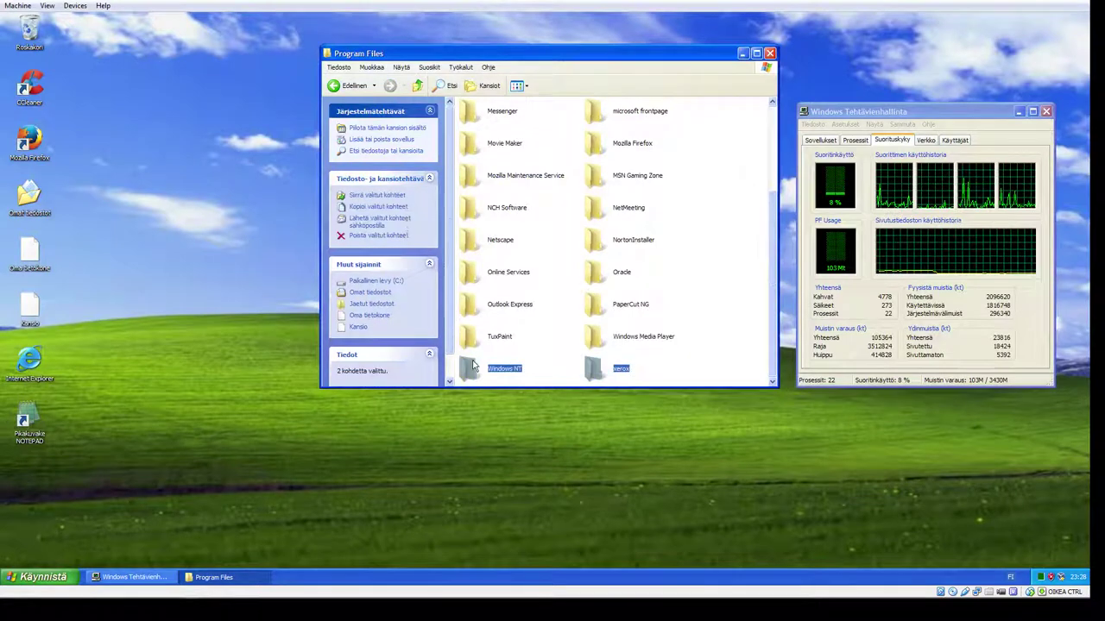
right_click(473, 366)
left_click(509, 461)
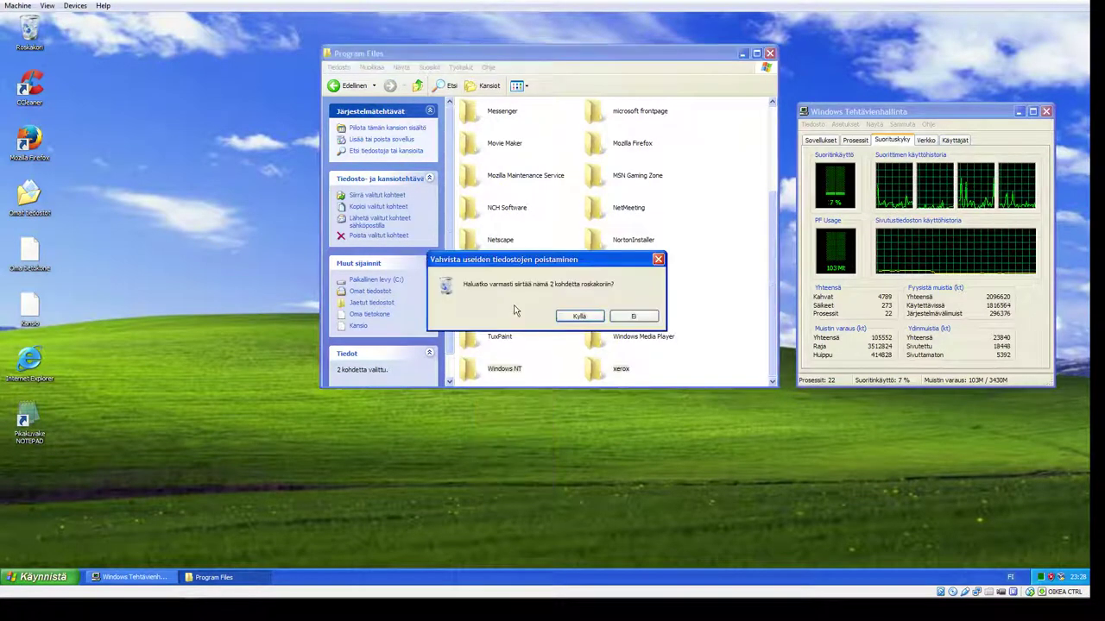
left_click(579, 317)
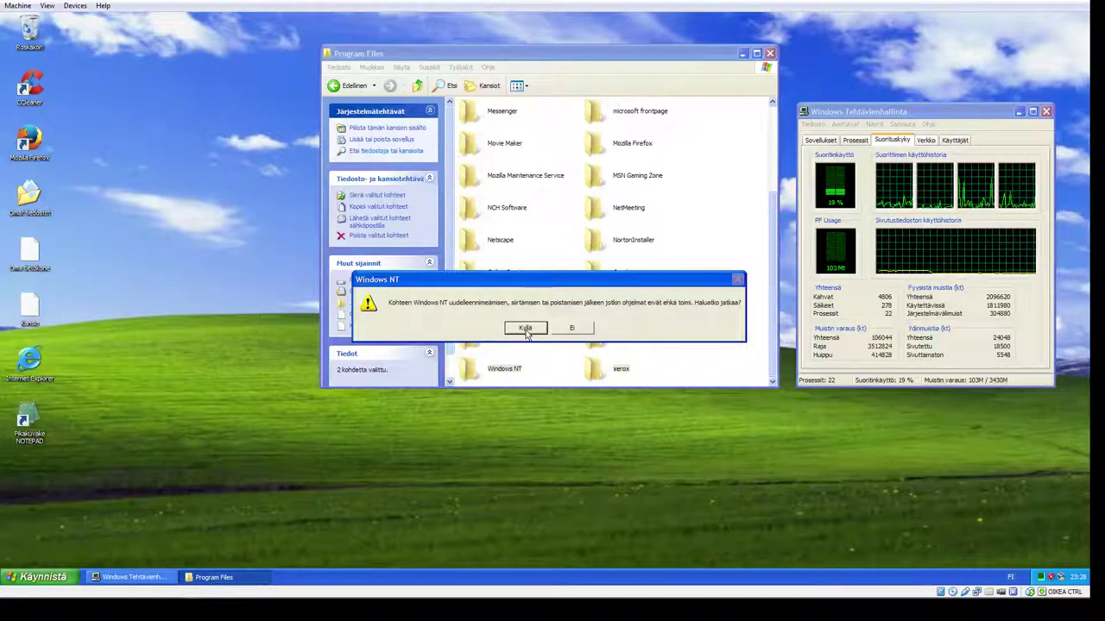
left_click(525, 329)
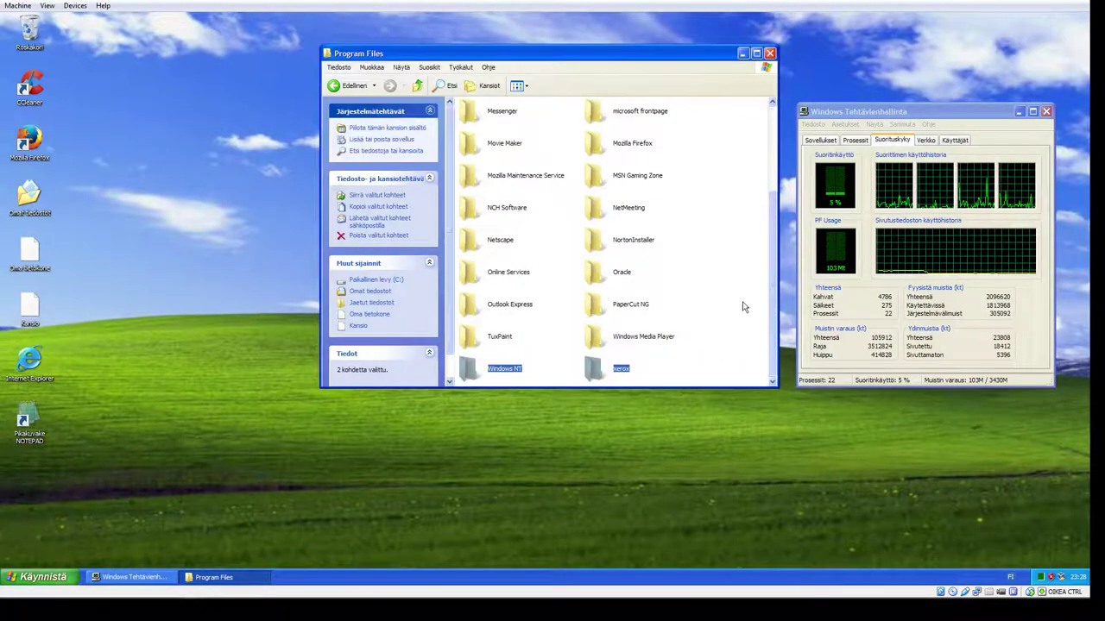
Step: Try to delete the ten folders from CursorXP through Mozilla Firefox in Program Files, and cancel the running deletion
scroll(744, 307, "up", 10)
left_click_drag(707, 131, 484, 263)
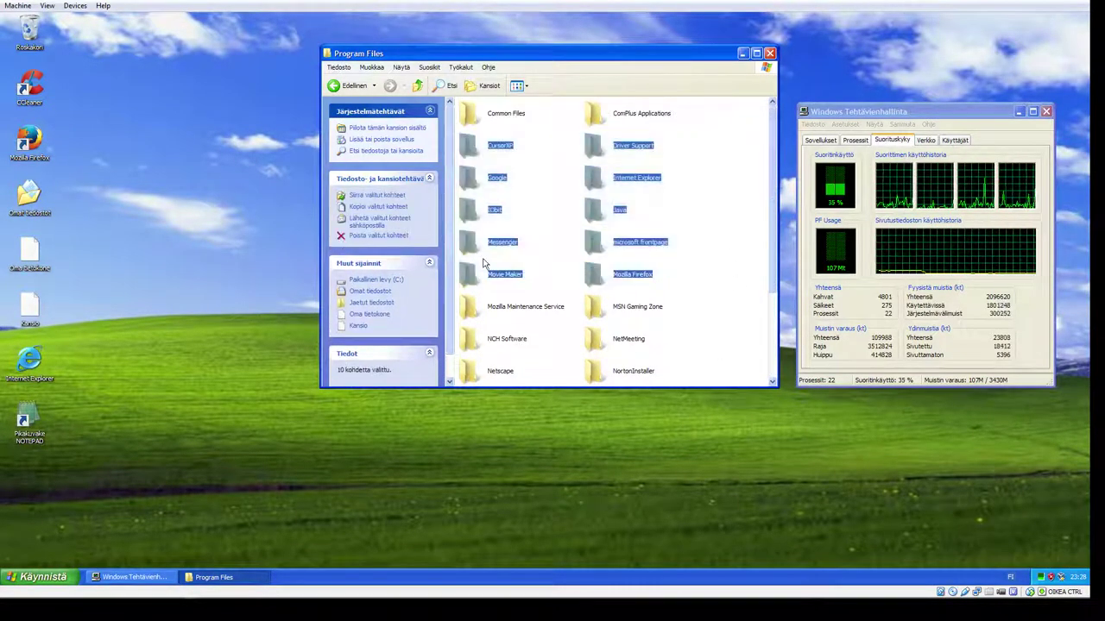
right_click(467, 276)
left_click(483, 373)
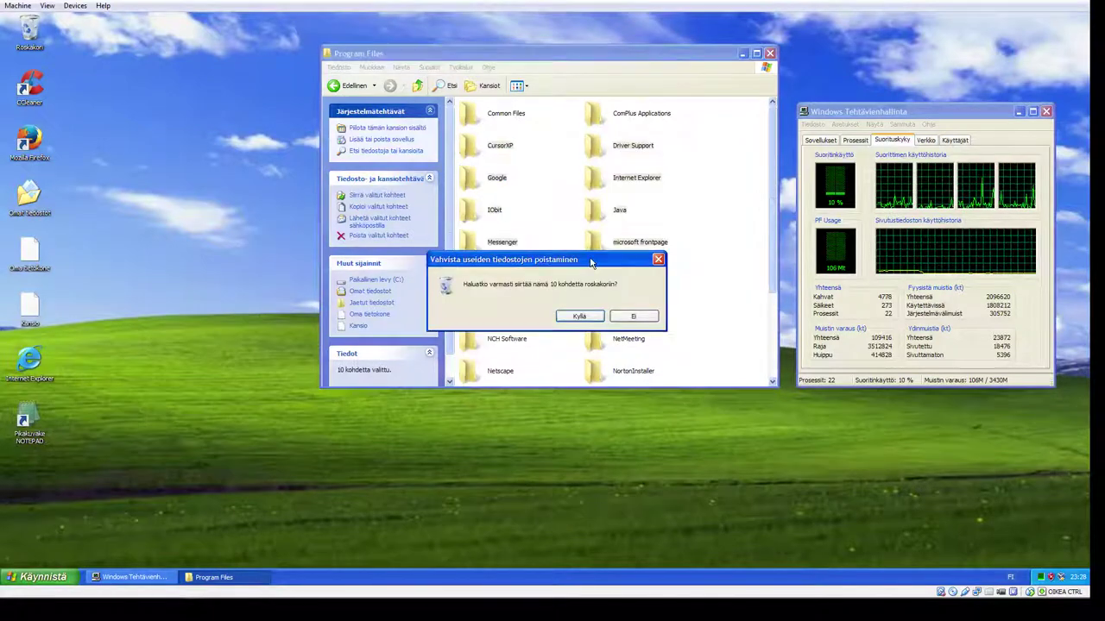
left_click(580, 318)
left_click(526, 330)
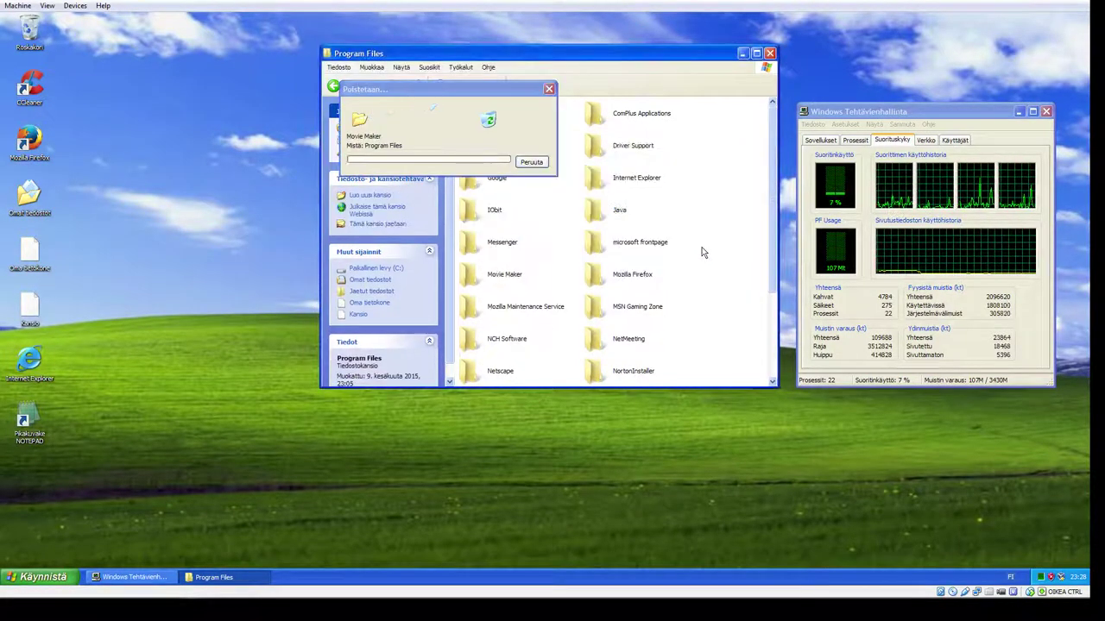
left_click(532, 164)
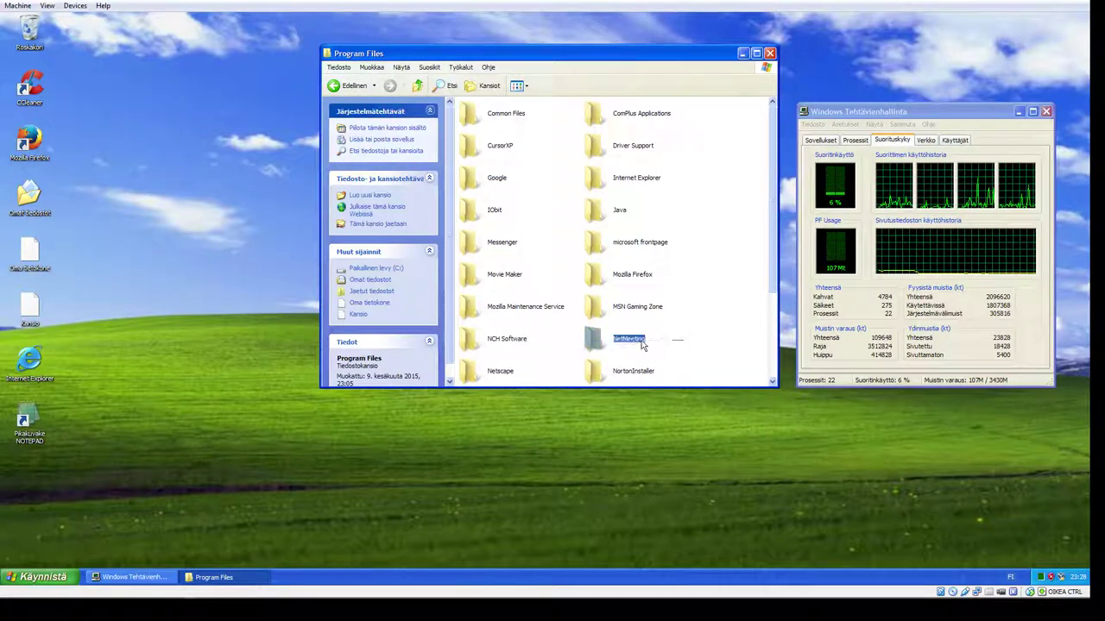
Step: Delete the NCH Software, NetMeeting, Netscape and NortonInstaller folders, cancelling the deletion while it processes NetMeeting
left_click_drag(643, 346, 463, 375)
right_click(464, 375)
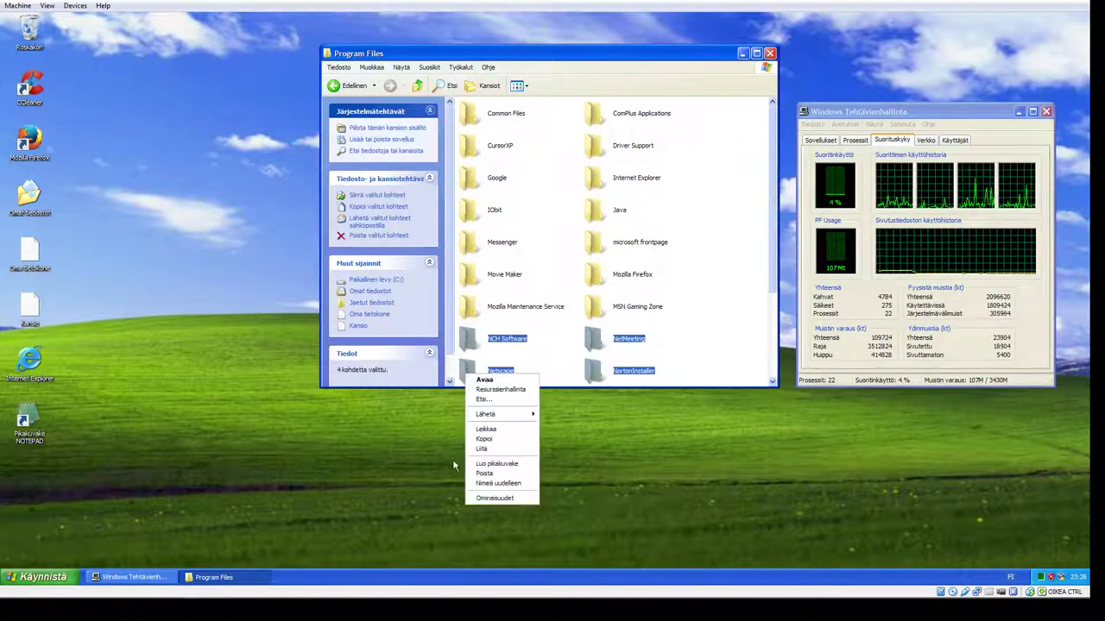
left_click(484, 473)
left_click(569, 316)
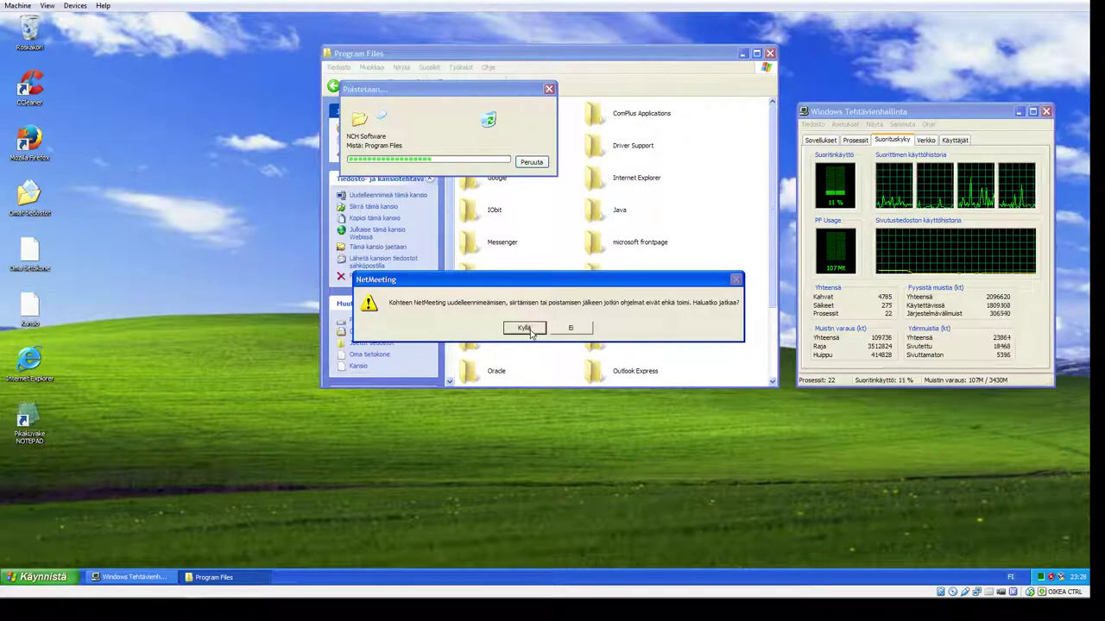
left_click(524, 329)
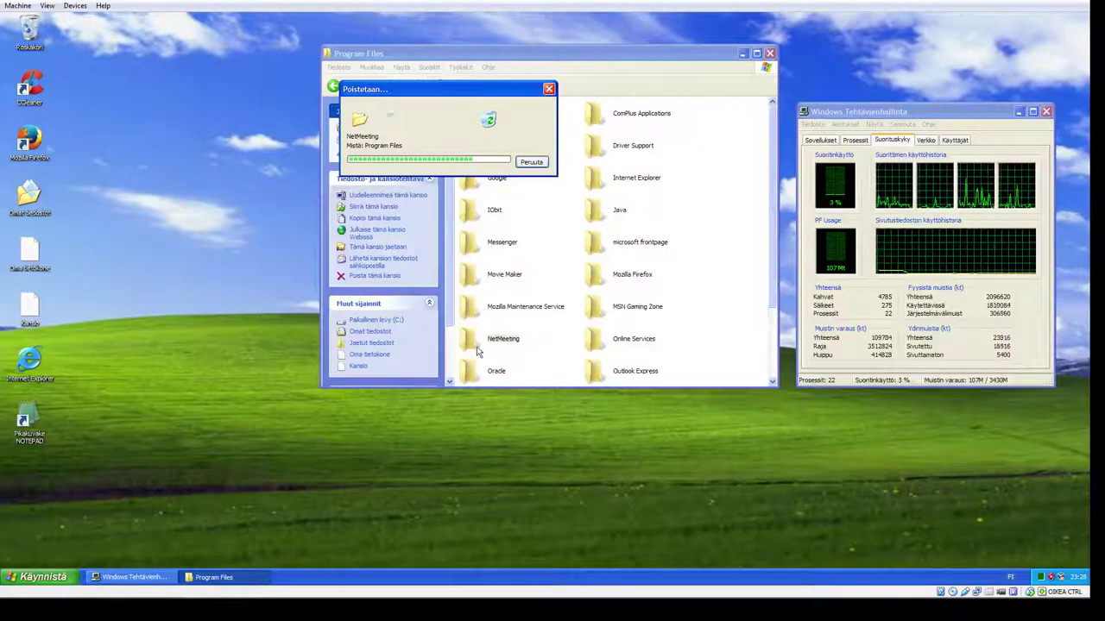
left_click(530, 164)
Step: Delete the PaperCut NG and TuxPaint folders from Program Files
scroll(690, 354, "down", 3)
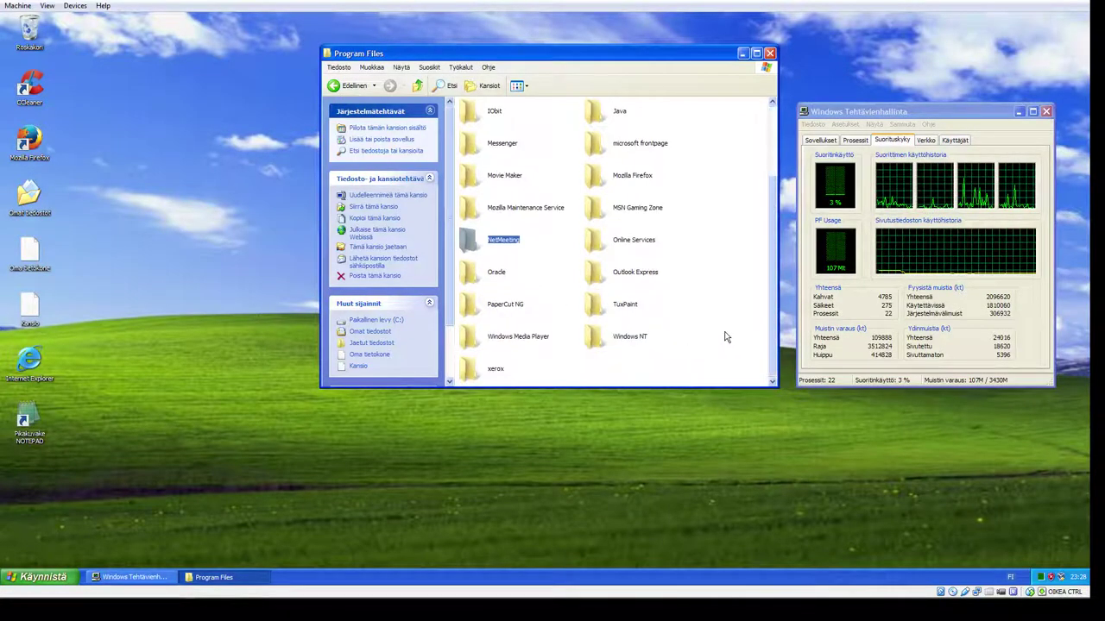
left_click_drag(720, 301, 474, 304)
right_click(475, 303)
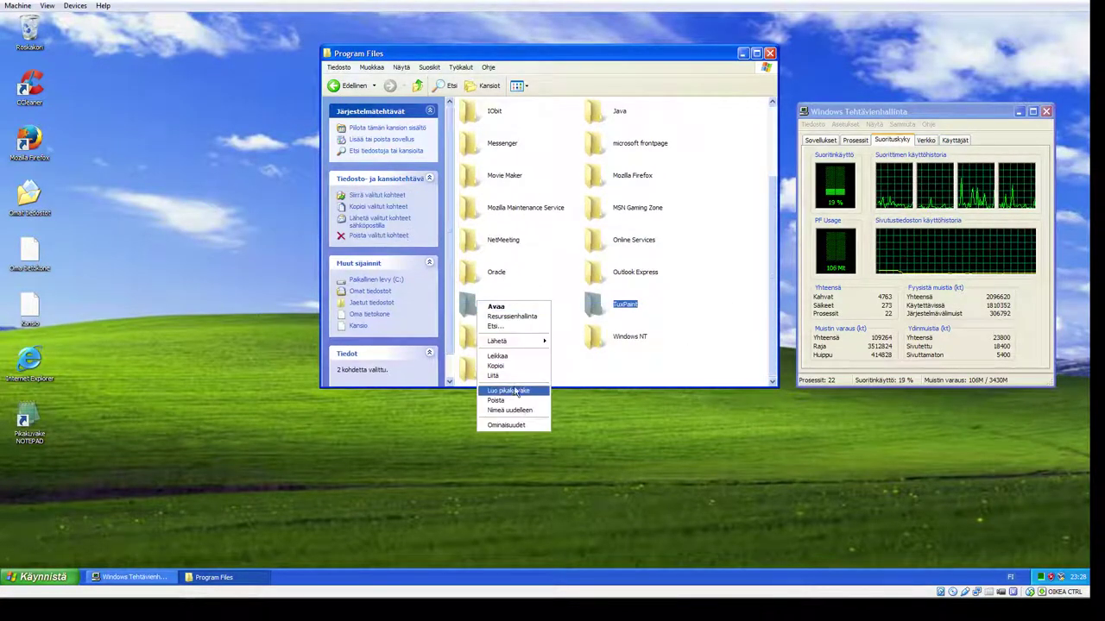
left_click(514, 400)
left_click(577, 316)
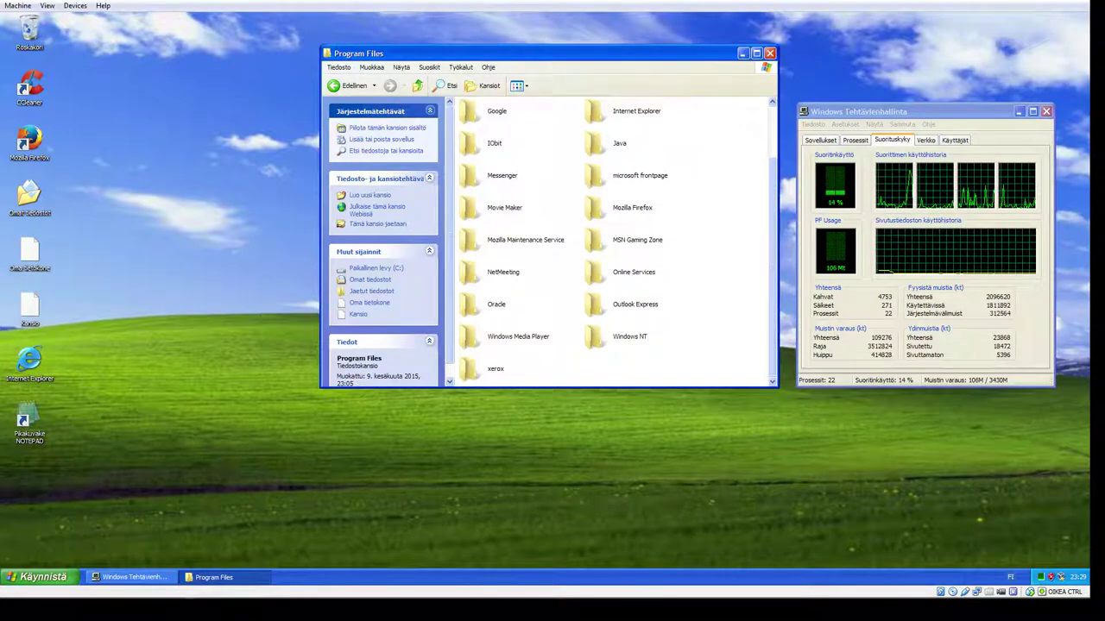
Step: Empty the Recycle Bin (Roskakori) from the desktop and confirm permanent deletion of its contents
right_click(27, 29)
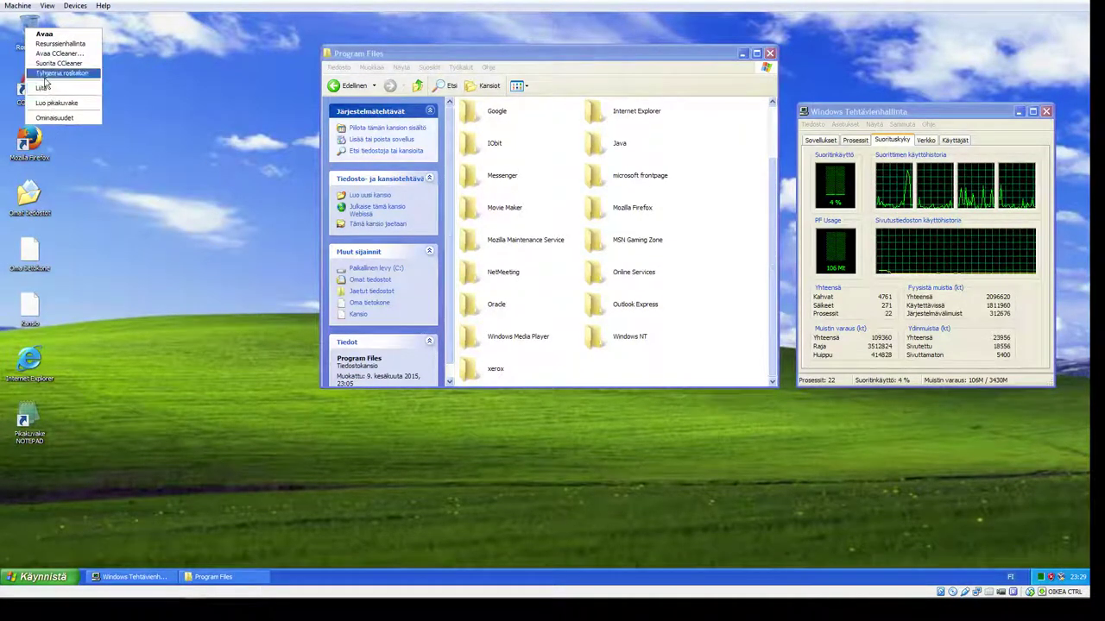
left_click(60, 73)
left_click(579, 317)
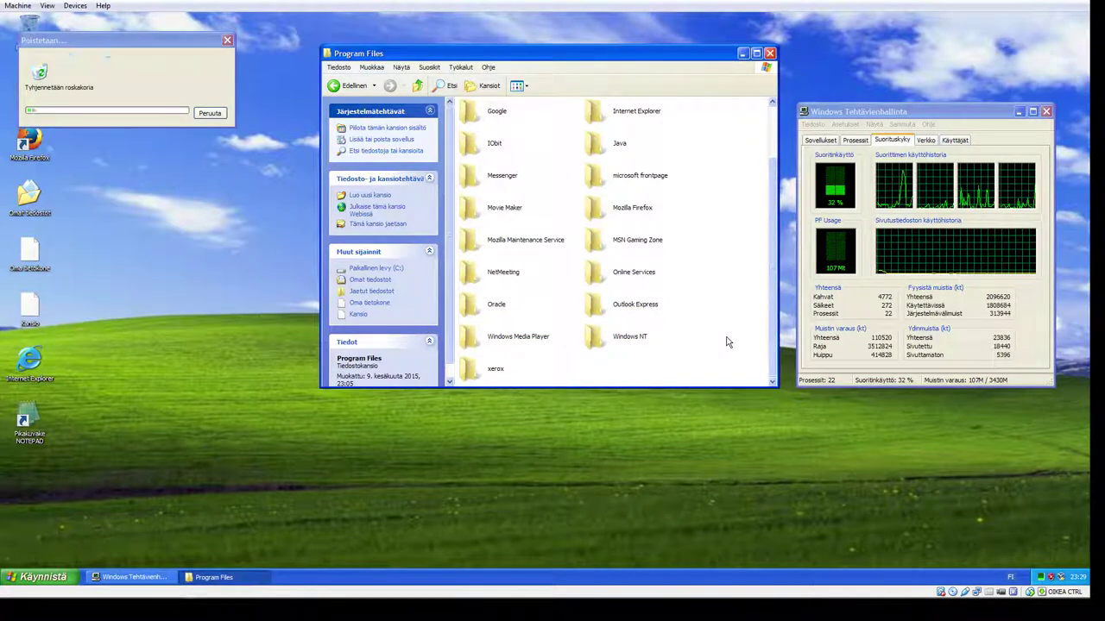
scroll(728, 342, "up", 1)
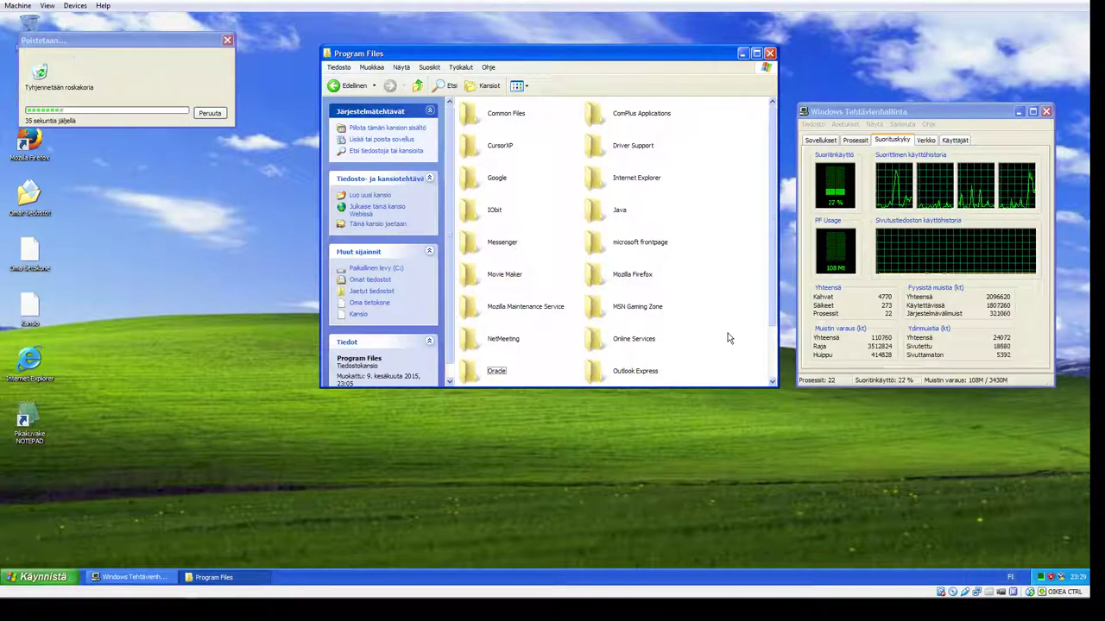
scroll(716, 333, "down", 2)
left_click(619, 274)
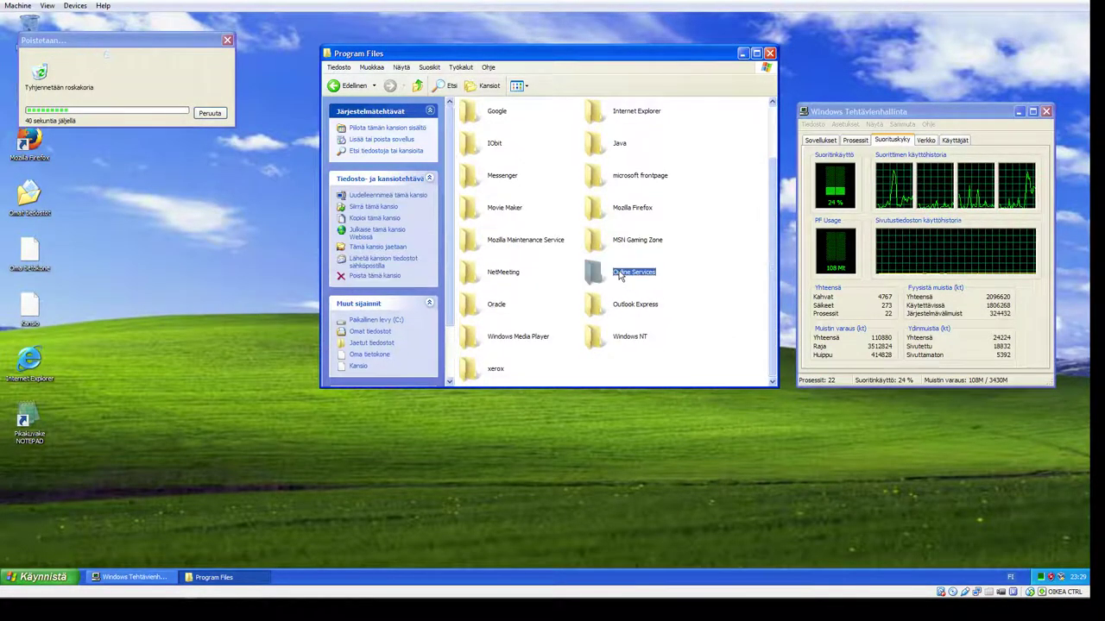
scroll(631, 259, "up", 2)
left_click(705, 262)
left_click(610, 275)
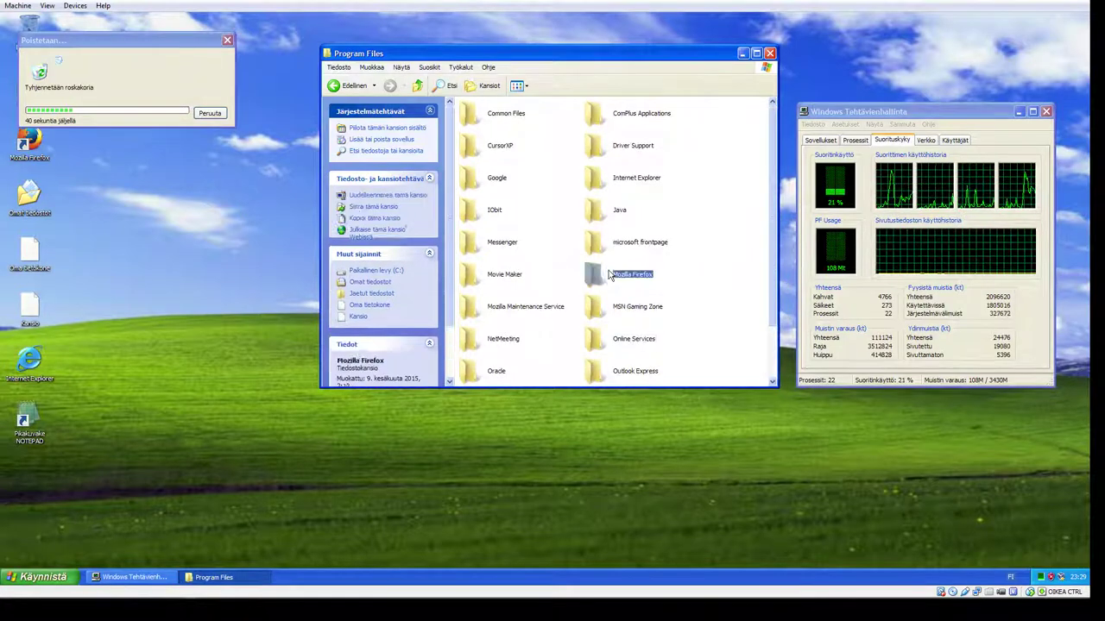
Step: Delete all files and folders inside the Mozilla Firefox folder in Program Files
double_click(609, 275)
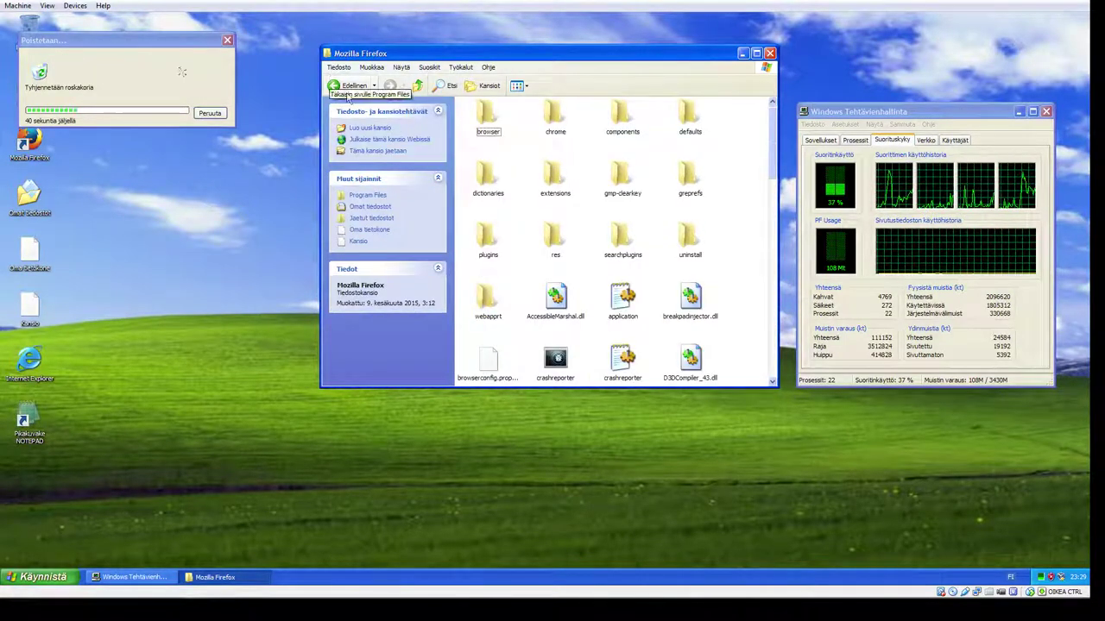
left_click_drag(715, 129, 488, 365)
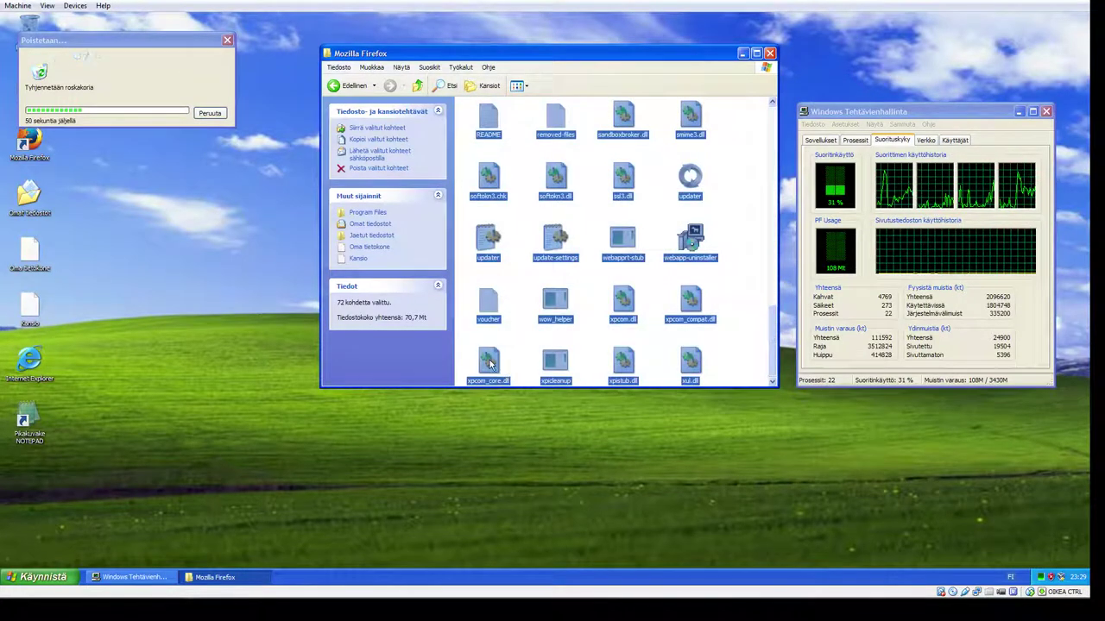
right_click(488, 364)
left_click(512, 431)
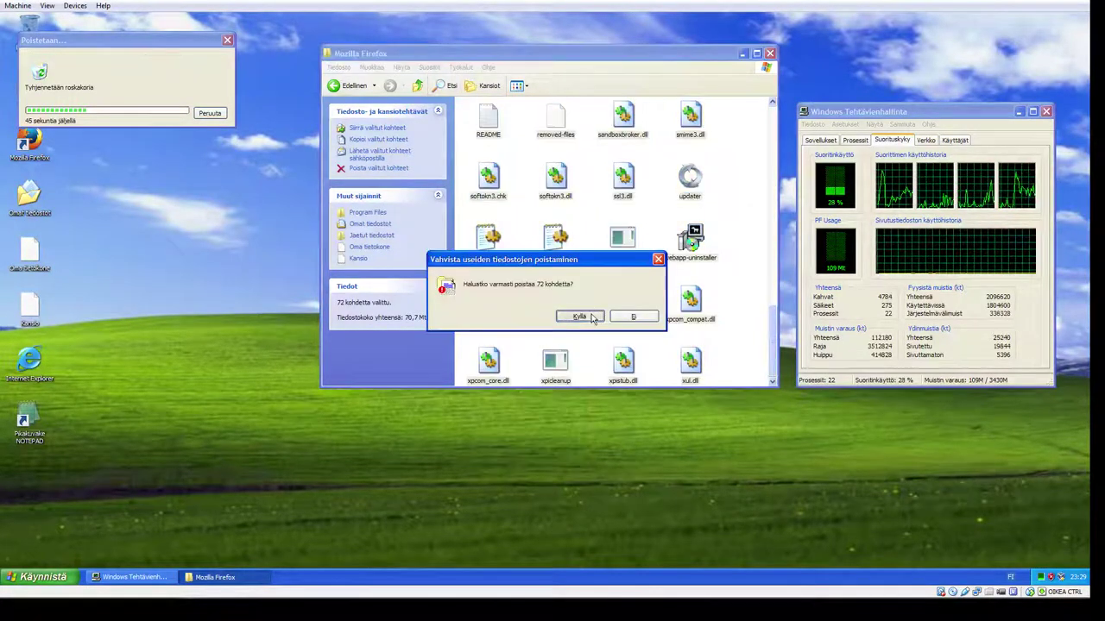
left_click(592, 319)
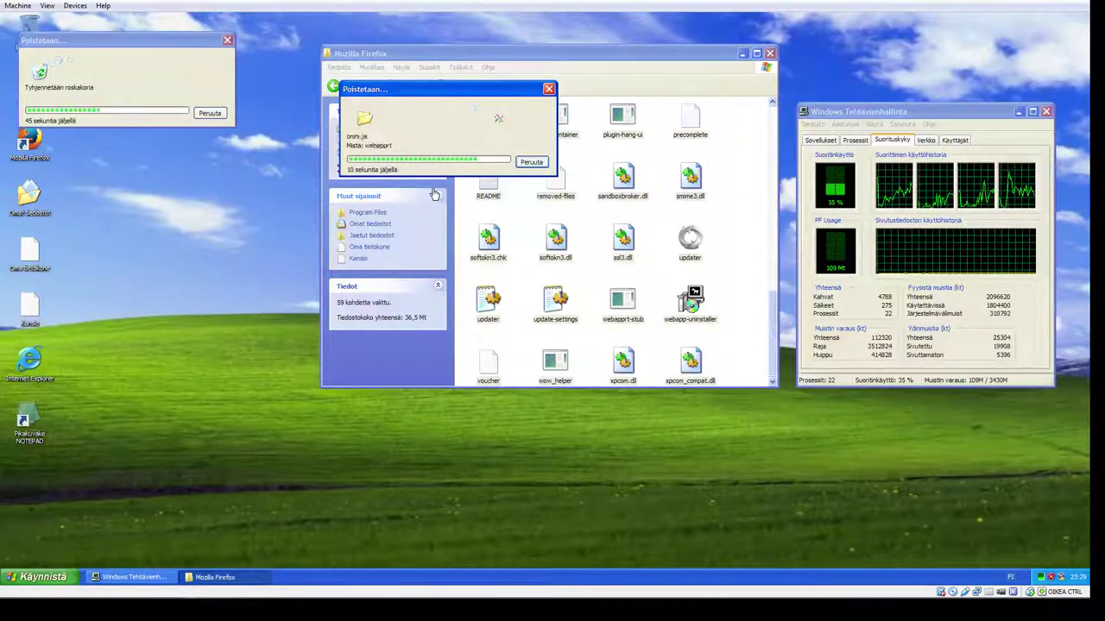
left_click(528, 328)
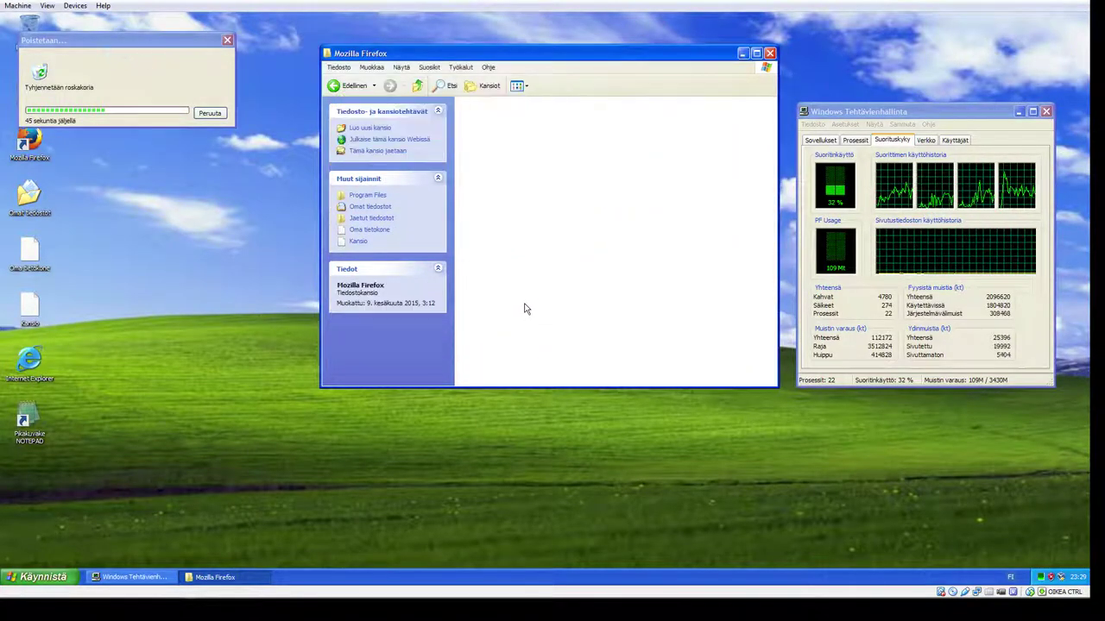
Step: Return to Program Files, open the Google folder and delete its CrashReports folder
left_click(341, 86)
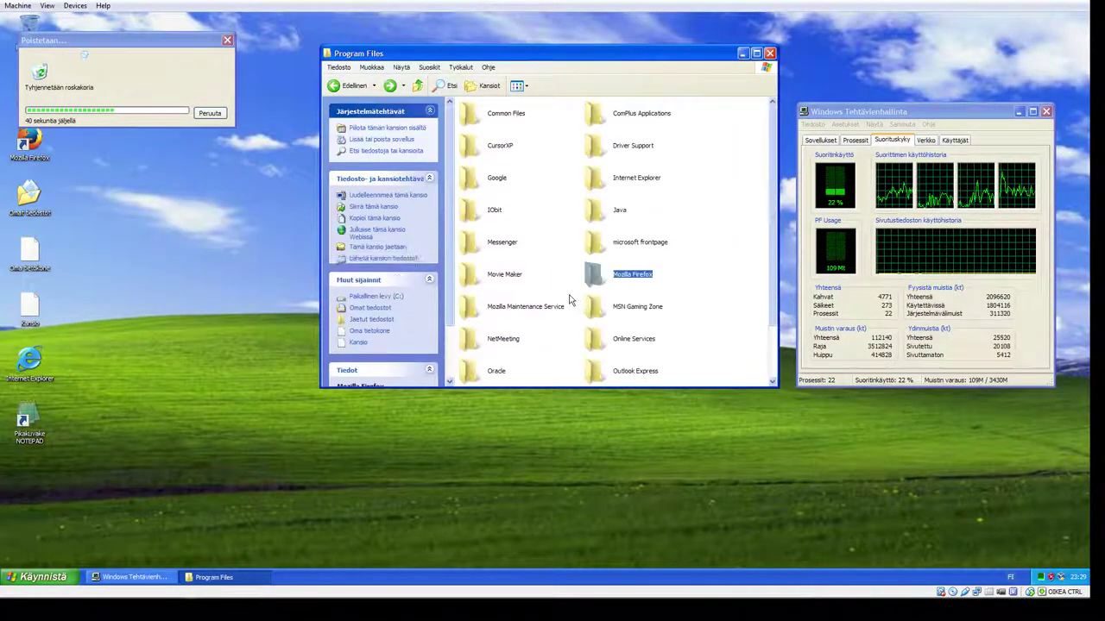
double_click(473, 183)
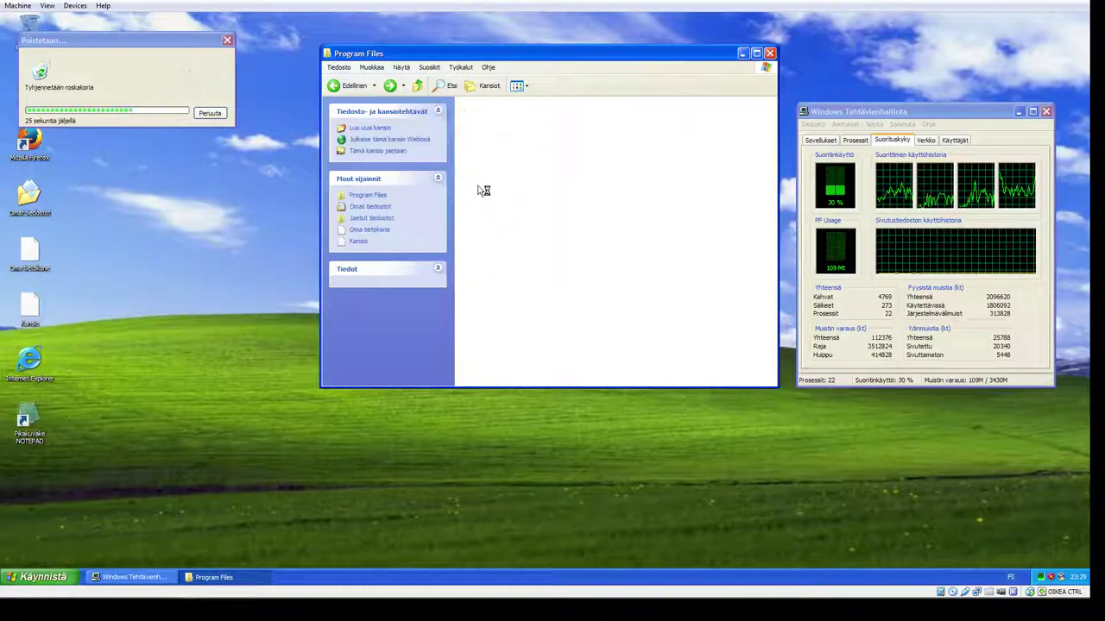
right_click(471, 112)
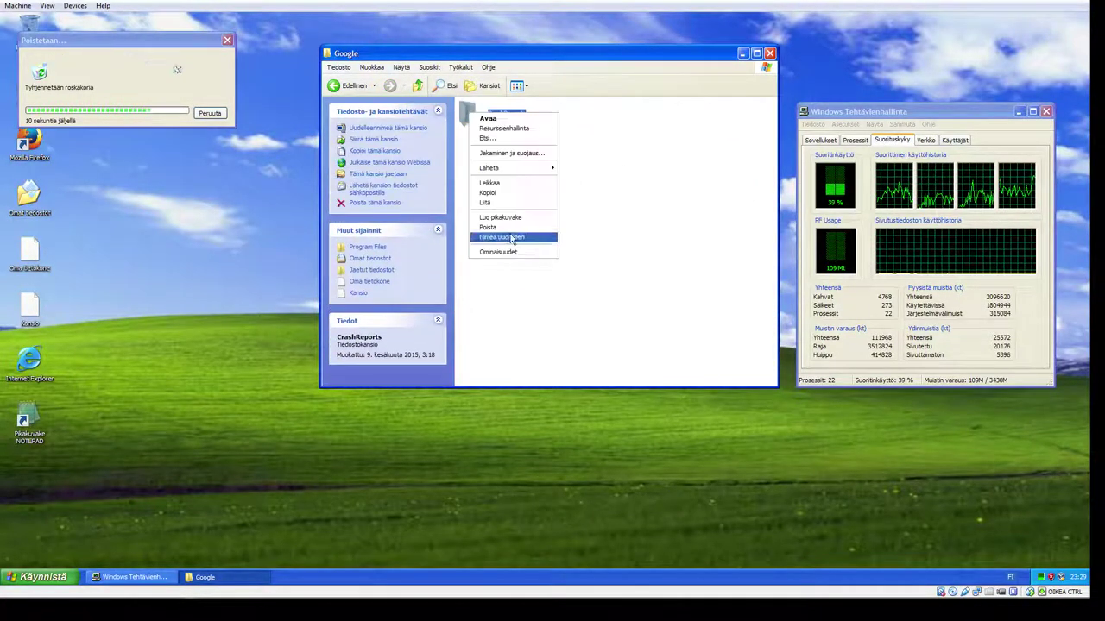
left_click(518, 224)
left_click(586, 318)
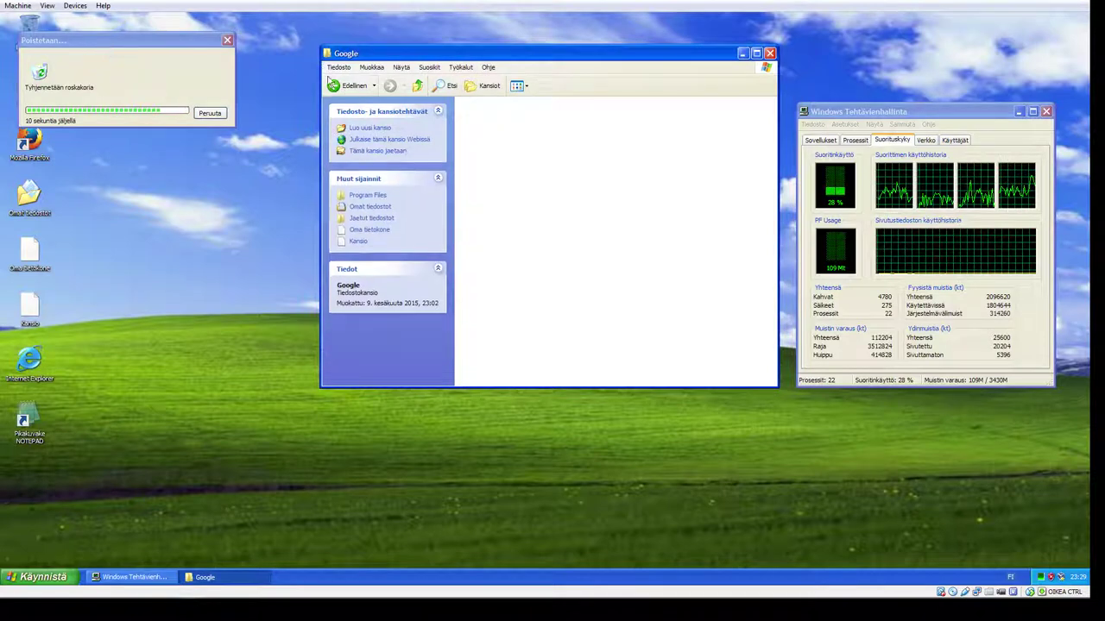
Step: Delete everything inside the CursorXP folder in Program Files
key("BackSpace")
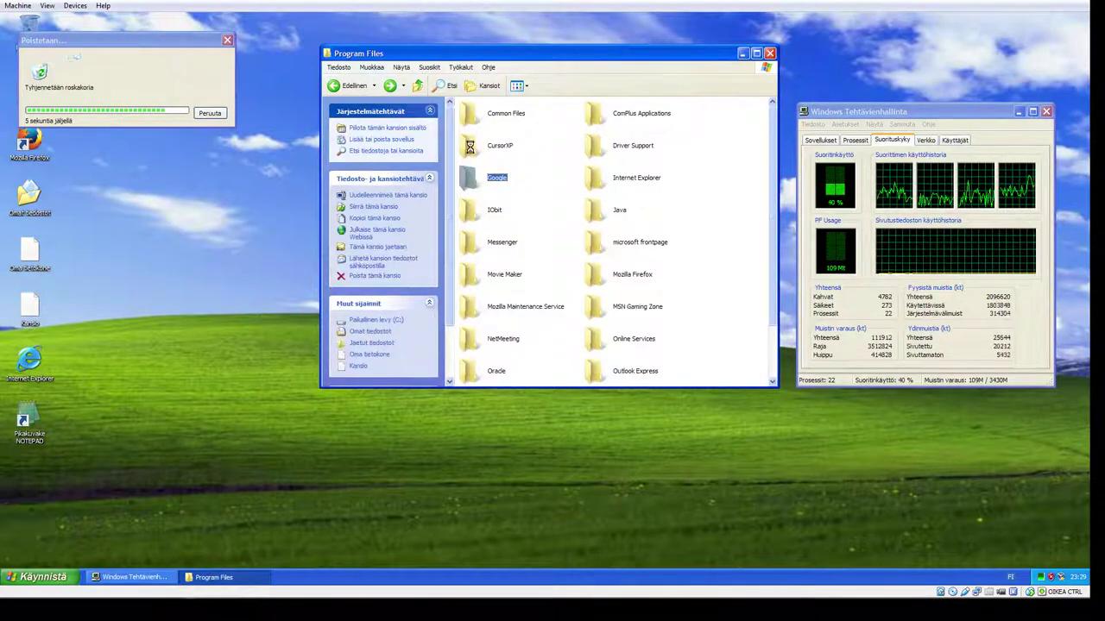
double_click(470, 147)
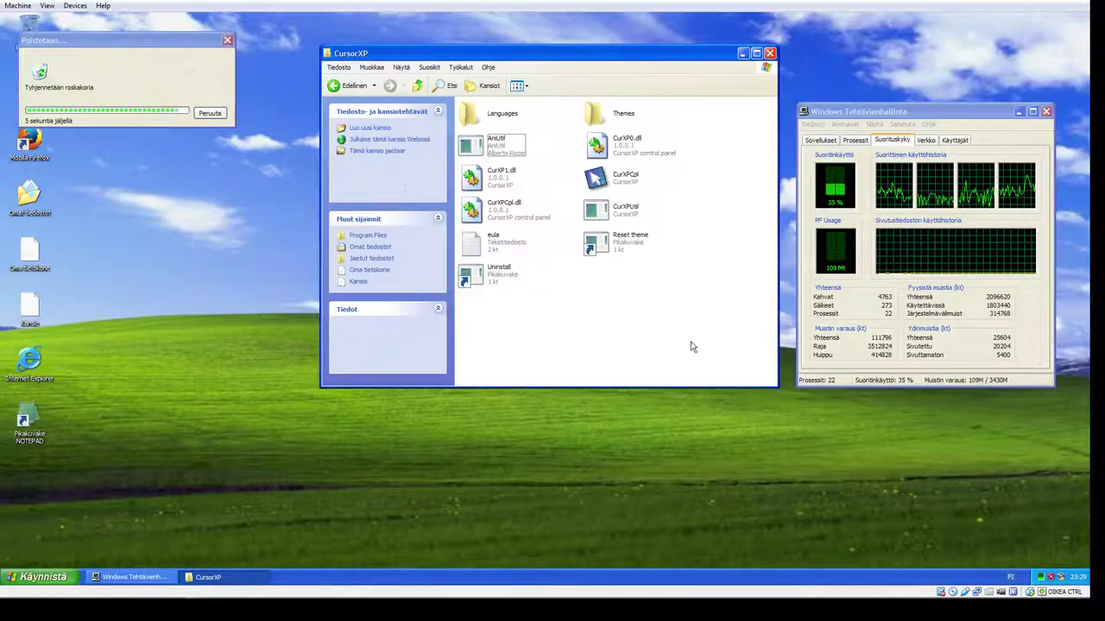
left_click_drag(713, 349, 455, 97)
right_click(468, 116)
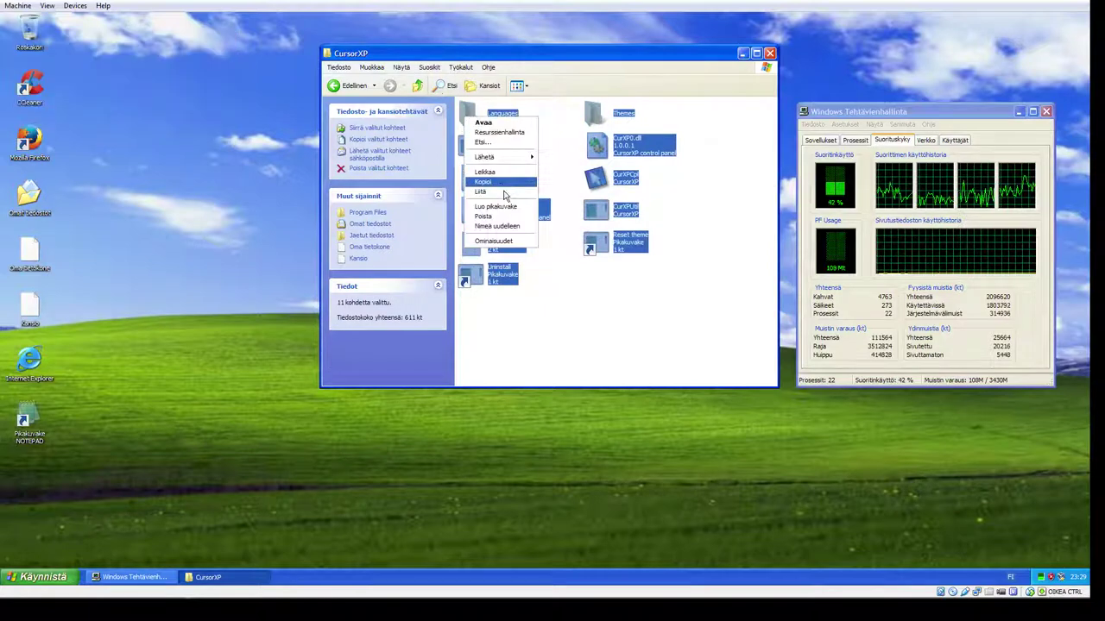
left_click(482, 216)
left_click(577, 314)
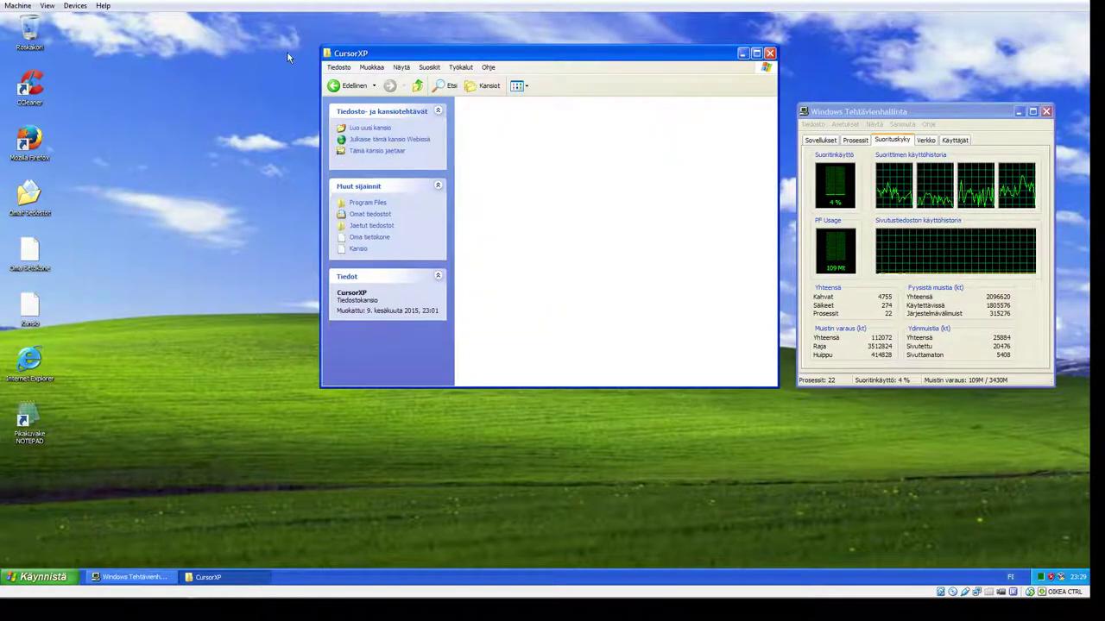
Step: Open the Windows subfolder of MSN Gaming Zone in Program Files and delete all its files, agreeing to remove every program file
left_click(348, 85)
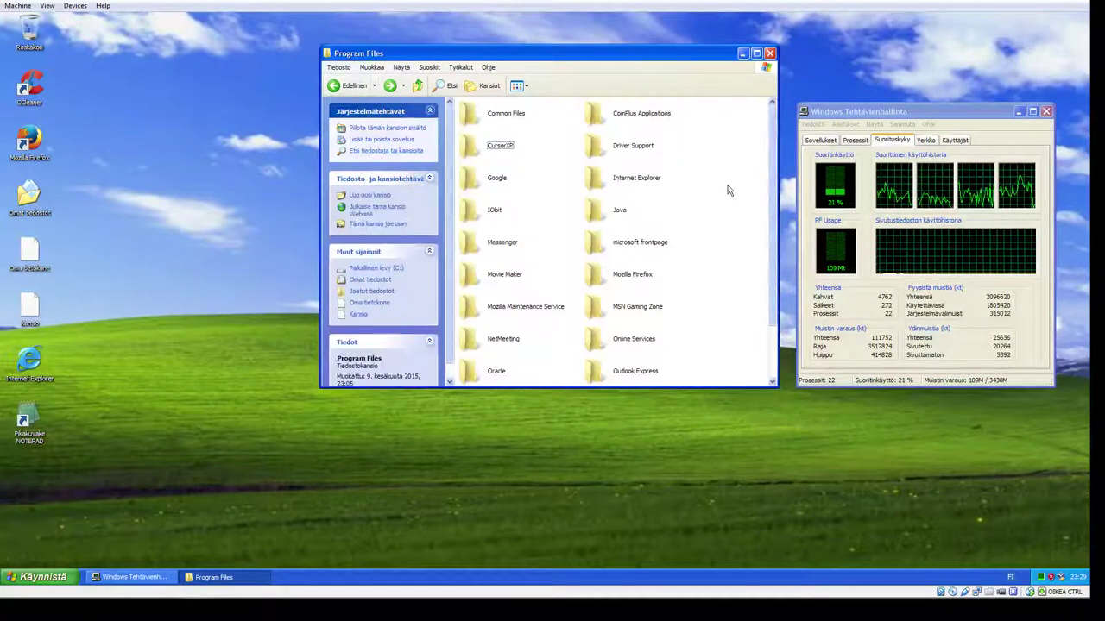
scroll(727, 197, "down", 2)
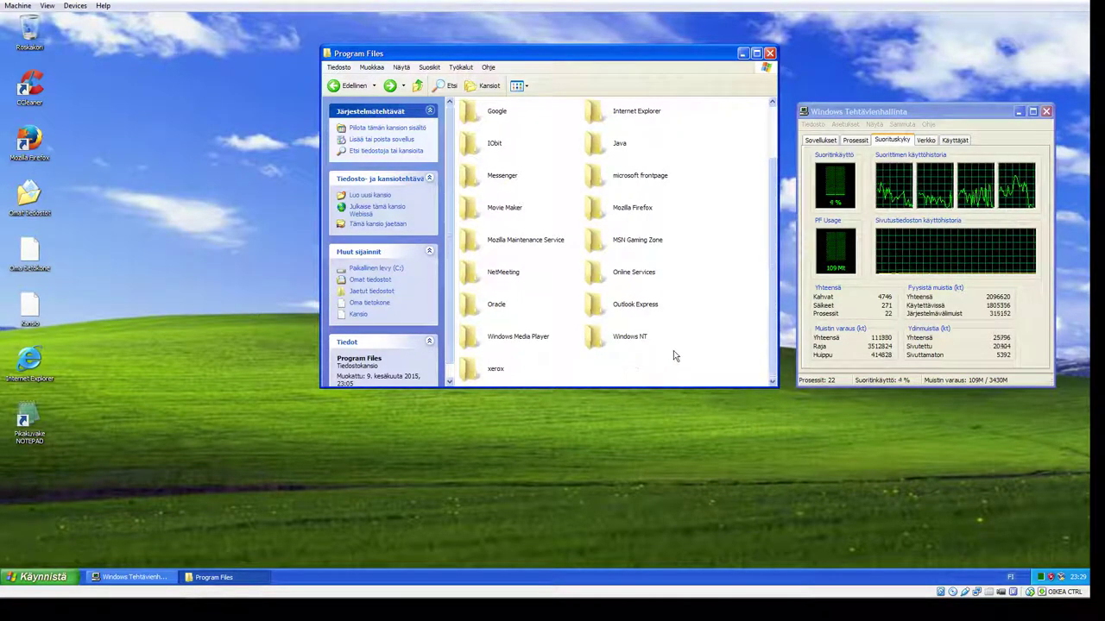
scroll(699, 306, "up", 2)
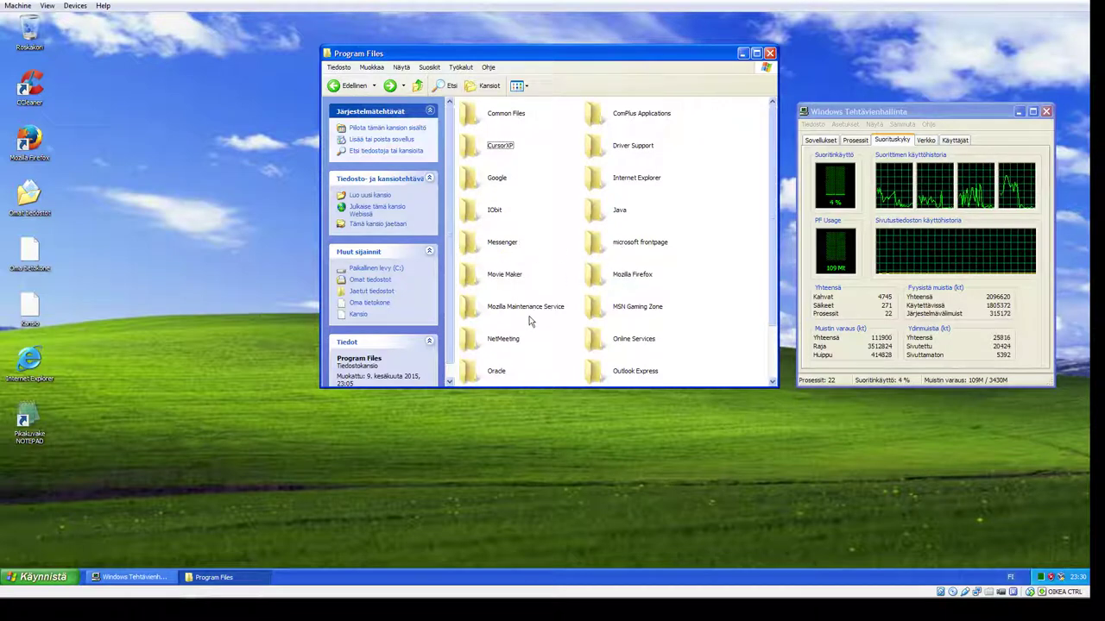
double_click(595, 320)
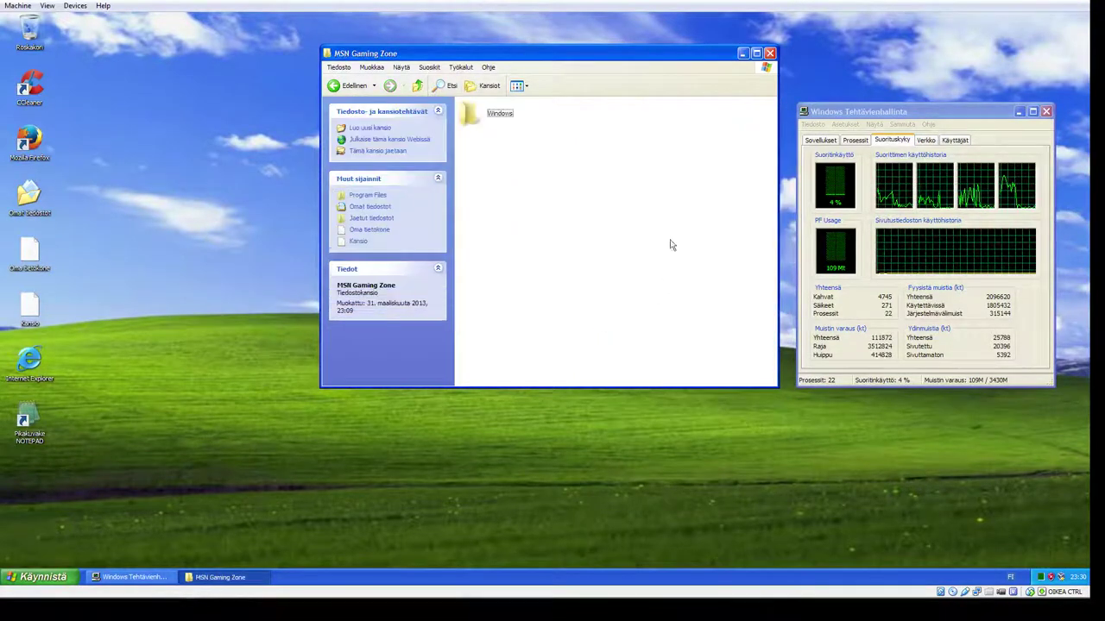
left_click(466, 125)
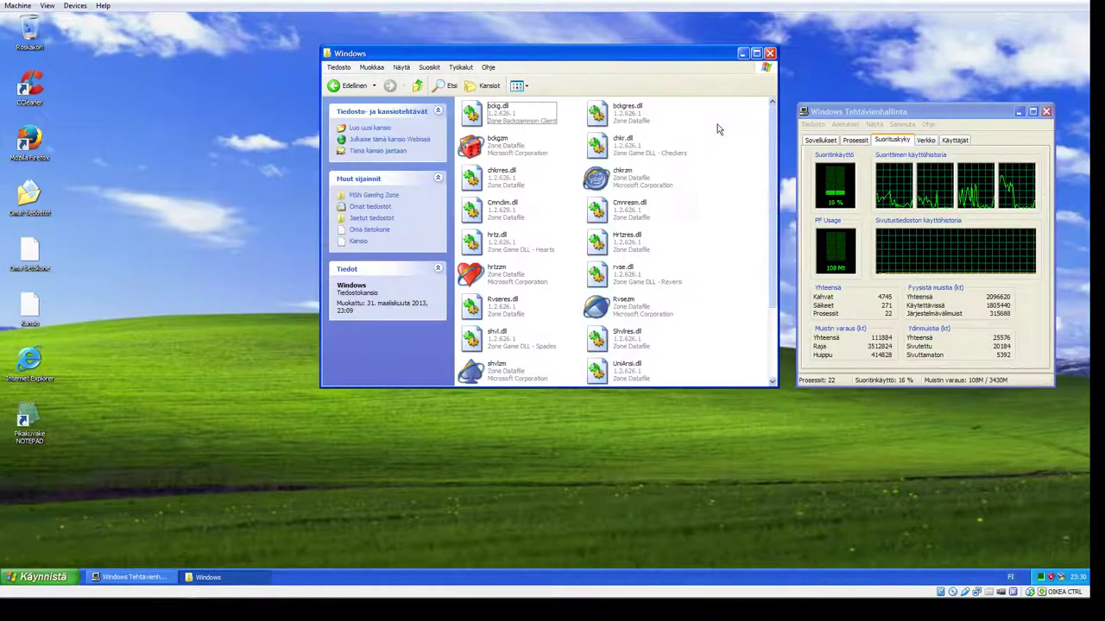
key("ctrl+a")
scroll(535, 259, "down", 1)
right_click(495, 278)
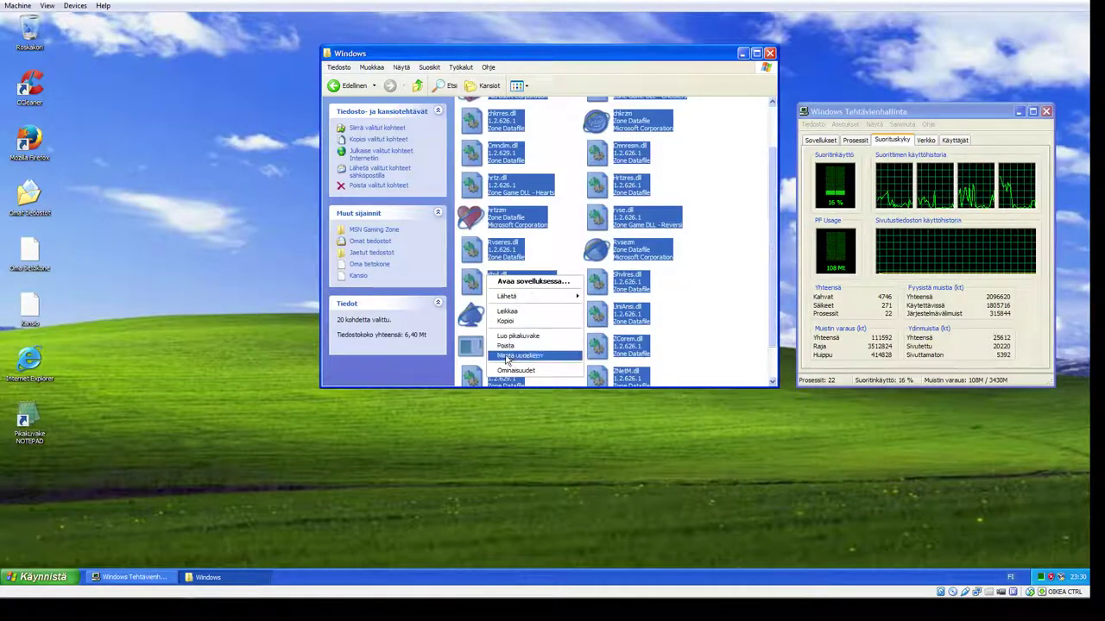
left_click(507, 345)
left_click(579, 317)
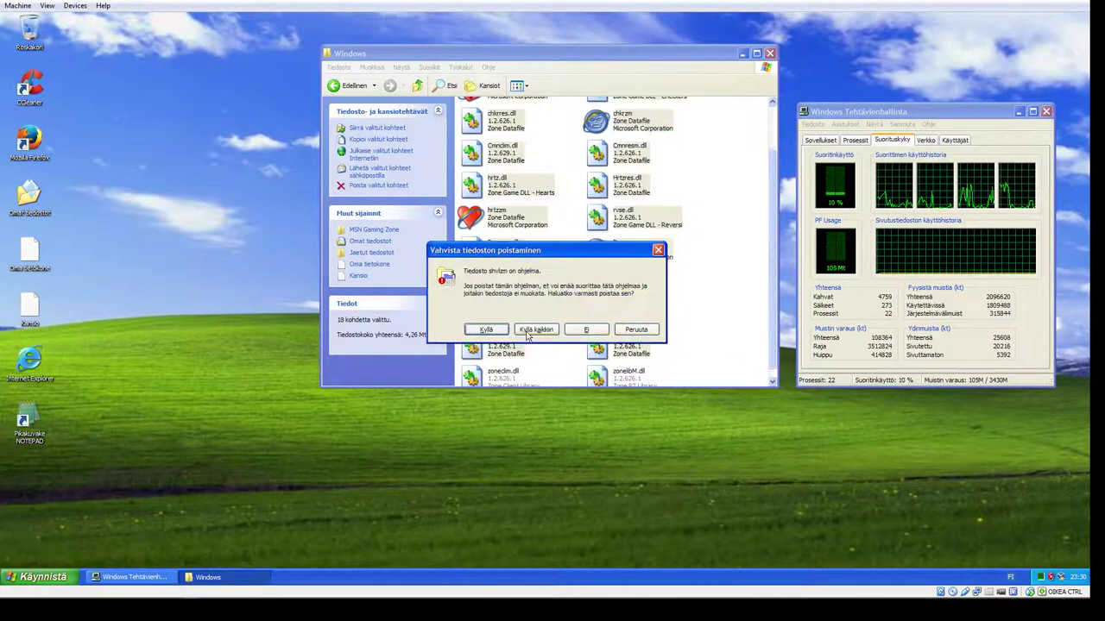
left_click(536, 329)
Step: Delete the four DLL files left in MSN Gaming Zone's Windows subfolder
left_click_drag(690, 276, 515, 102)
right_click(480, 109)
left_click(511, 193)
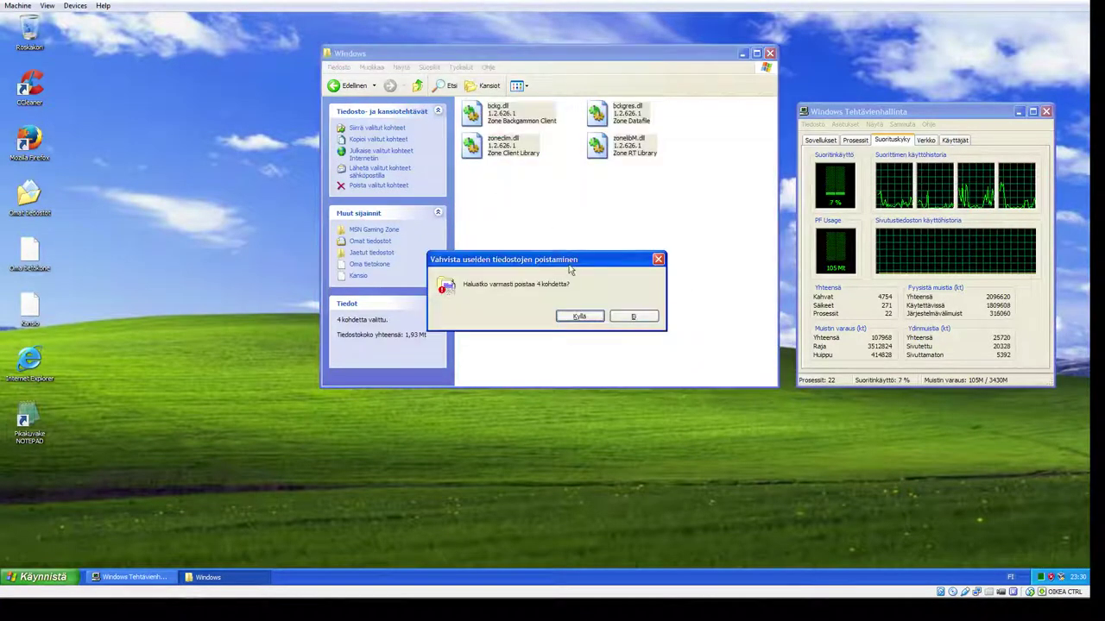
left_click(577, 317)
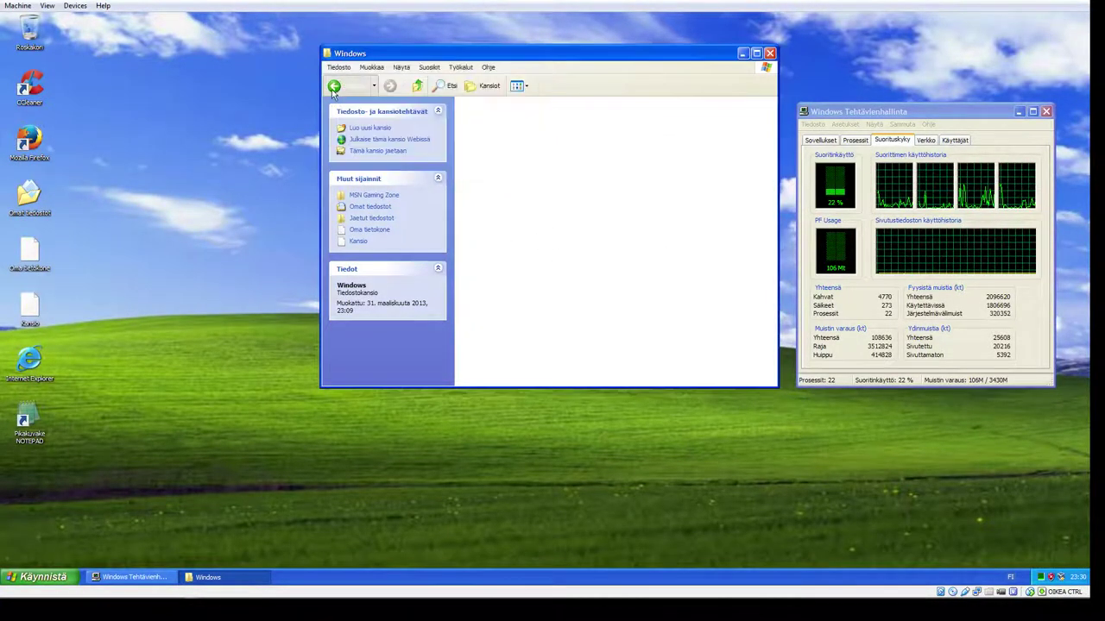
Step: Go back to MSN Gaming Zone and try to delete its Windows folder, accepting that some programs may stop working
key("alt+Left")
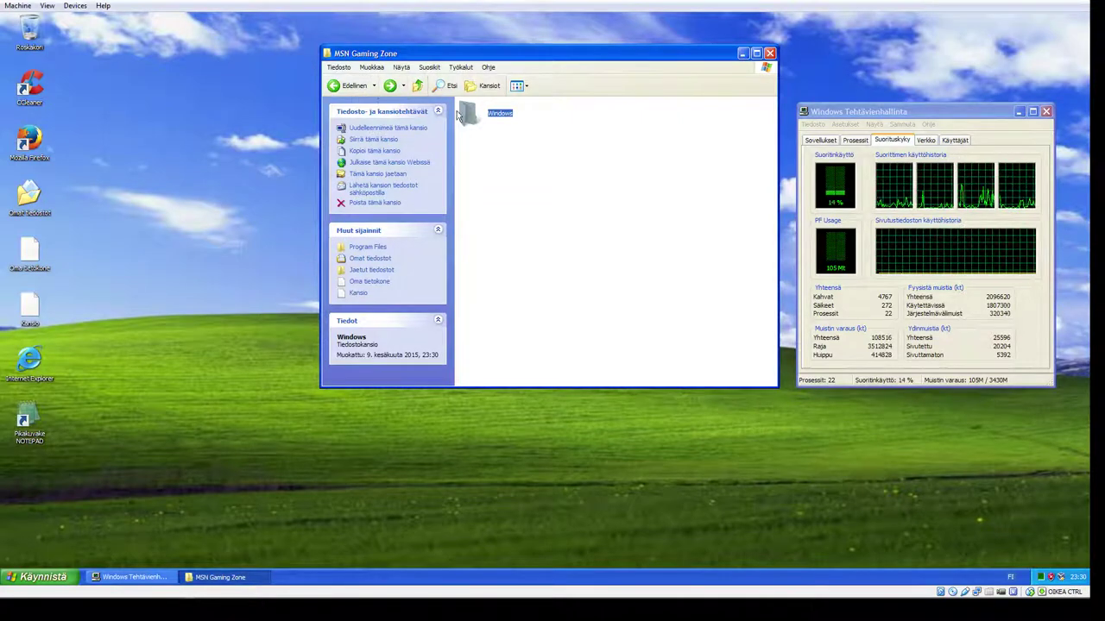
left_click(510, 225)
left_click(587, 316)
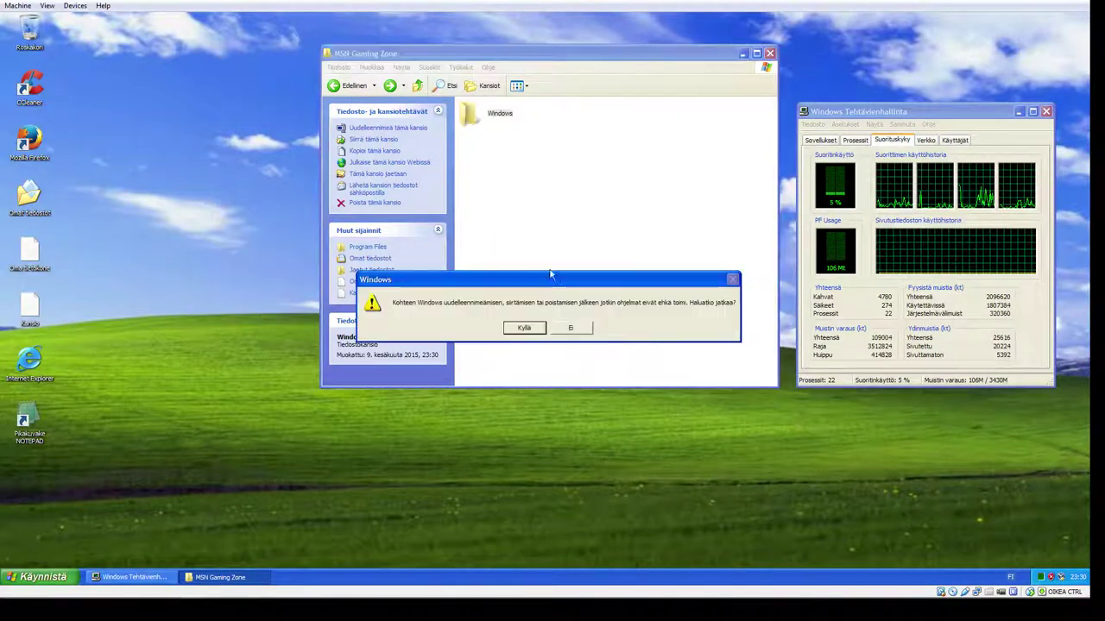
left_click(538, 328)
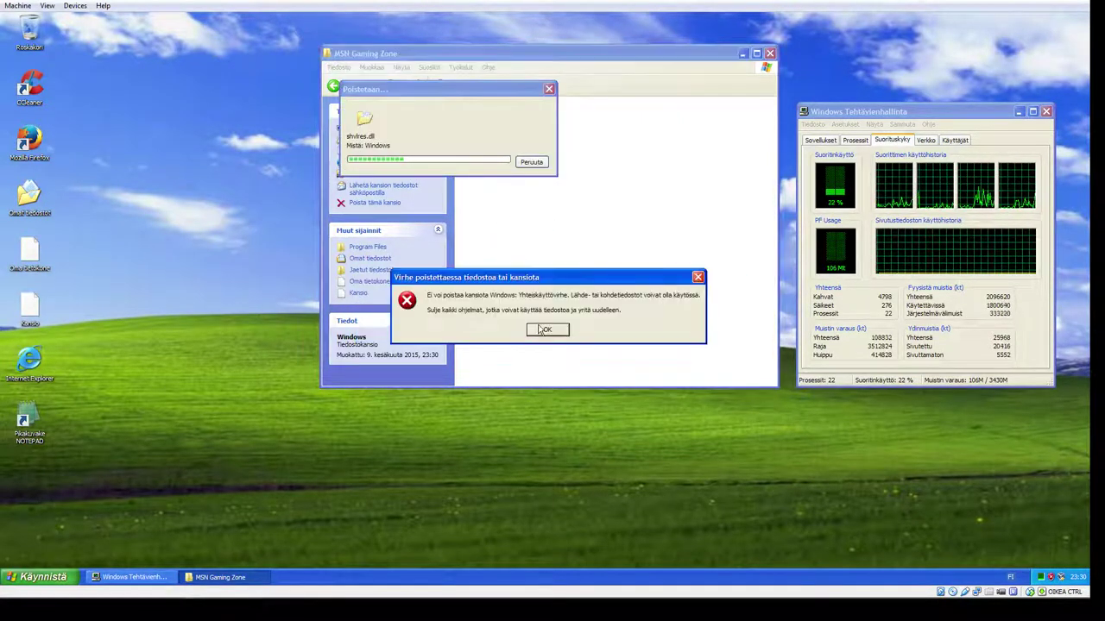
left_click(541, 330)
Step: Create a shortcut to the Windows folder in MSN Gaming Zone and delete that shortcut
right_click(468, 113)
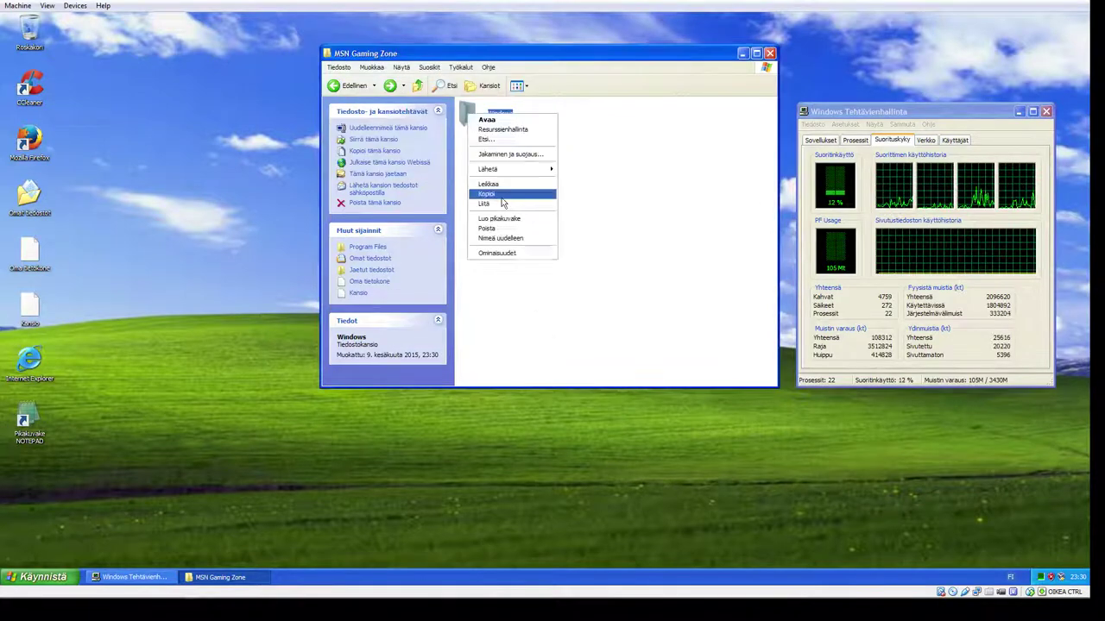
left_click(497, 219)
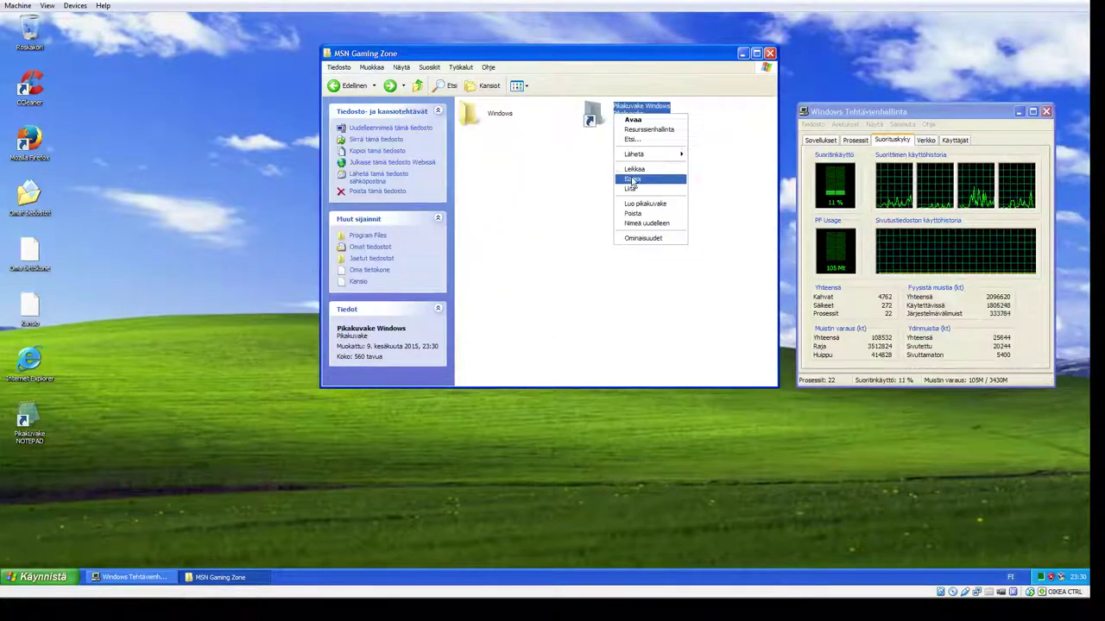
left_click(633, 214)
left_click(586, 307)
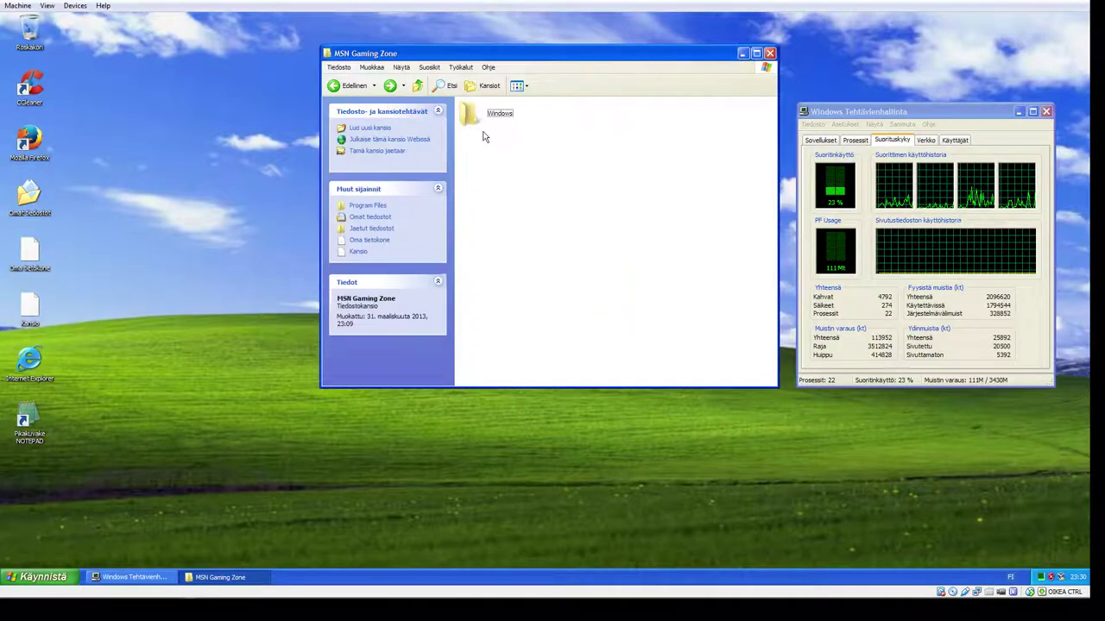
Step: Try to rename the Windows folder in MSN Gaming Zone as dsfsdfs
right_click(471, 113)
left_click(509, 243)
type("dsfsdfs")
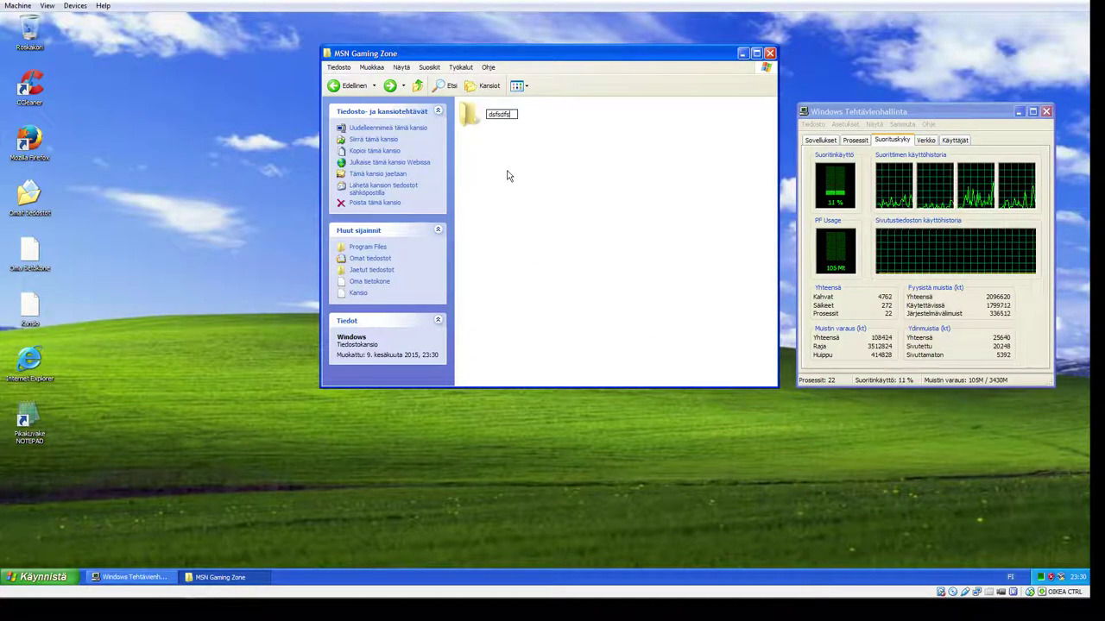
key("Return")
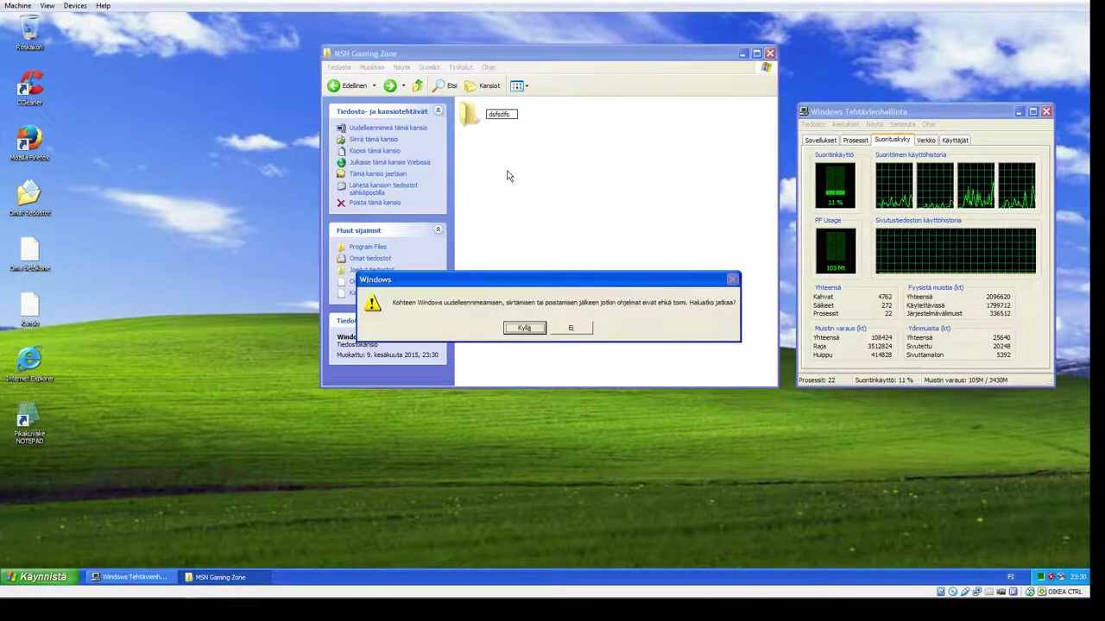
left_click(524, 328)
left_click(537, 328)
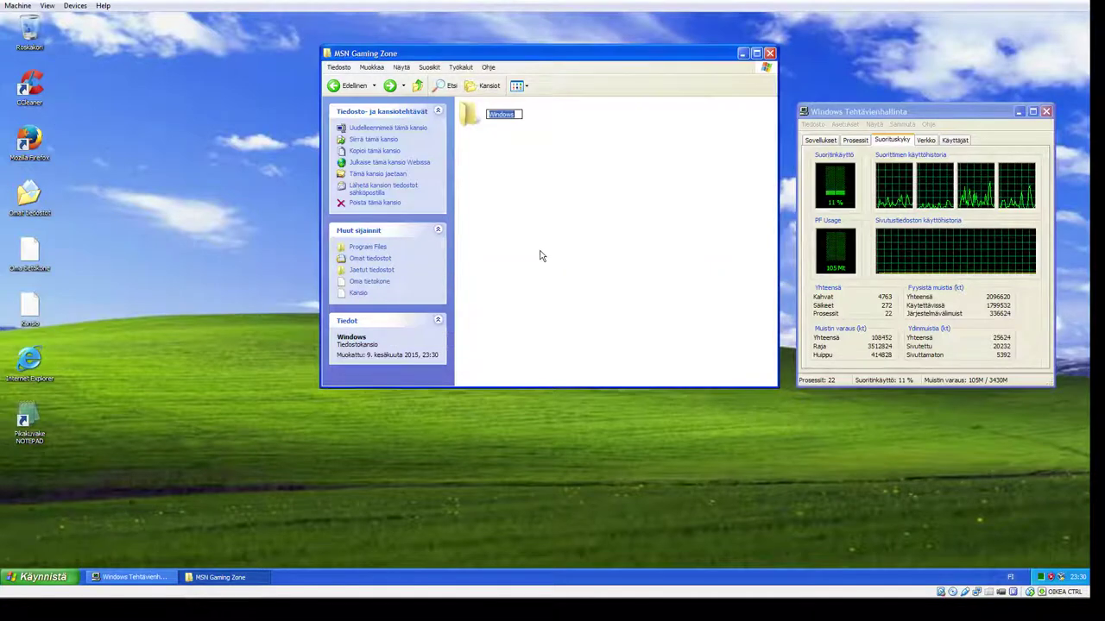
Step: Return to the root of the C: drive and try to delete Documents and Settings, Program Files, WINDOWS and LANG together
left_click(350, 86)
scroll(529, 250, "down", 2)
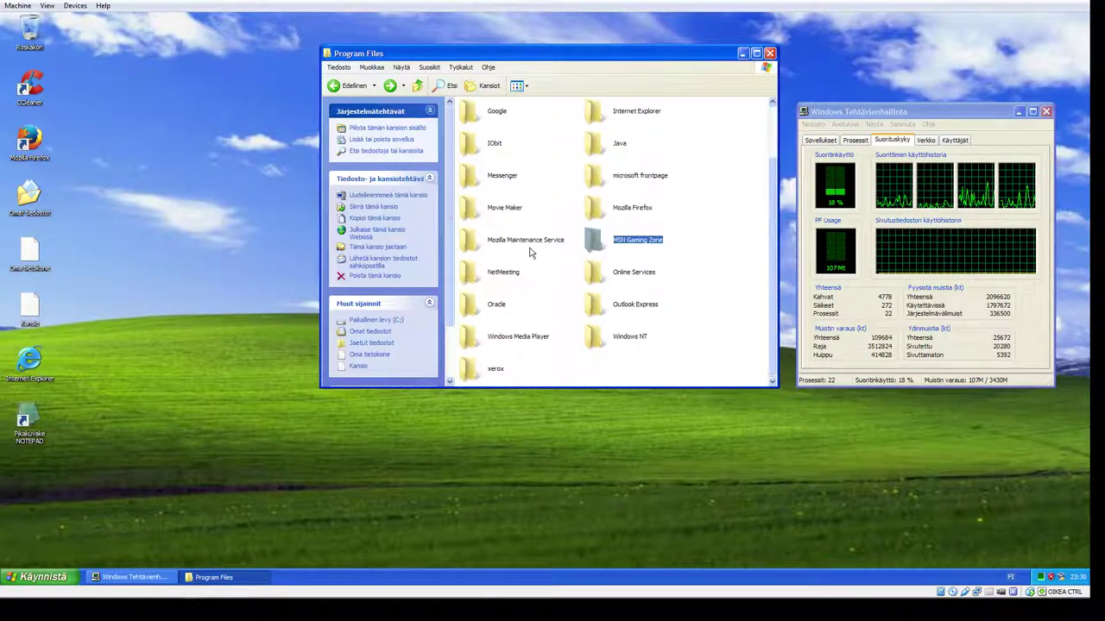
left_click(380, 319)
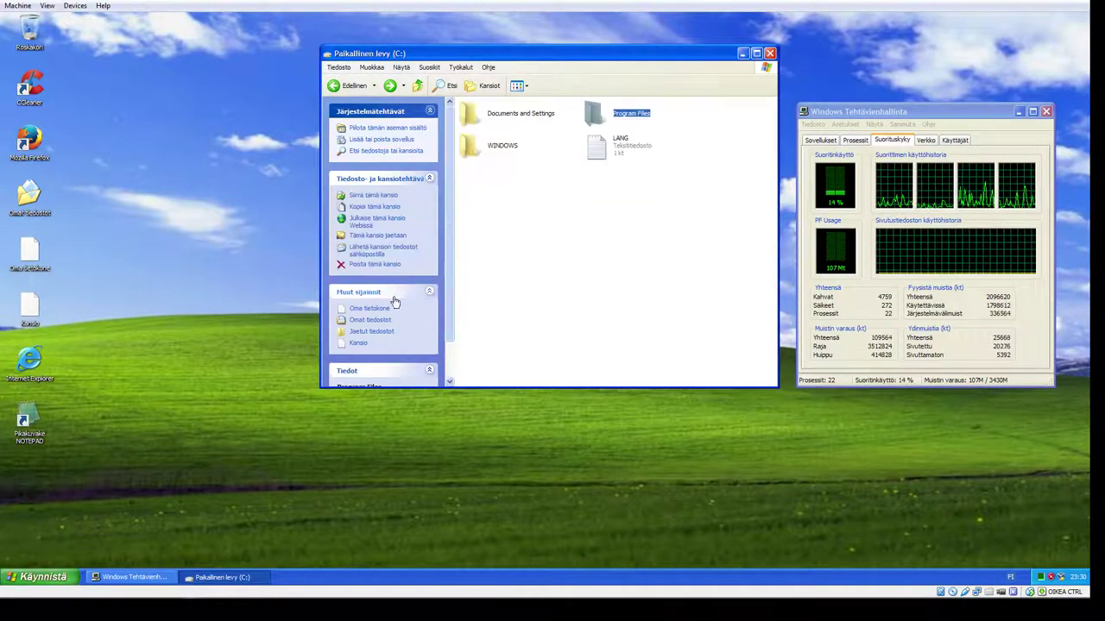
left_click_drag(668, 217, 497, 118)
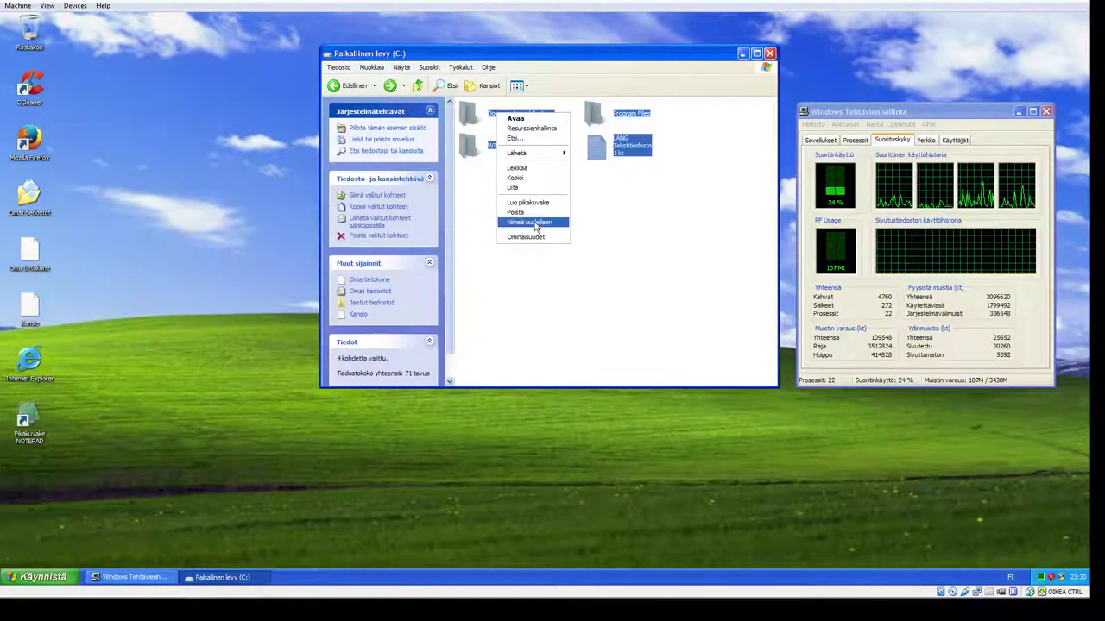
left_click(518, 212)
left_click(581, 314)
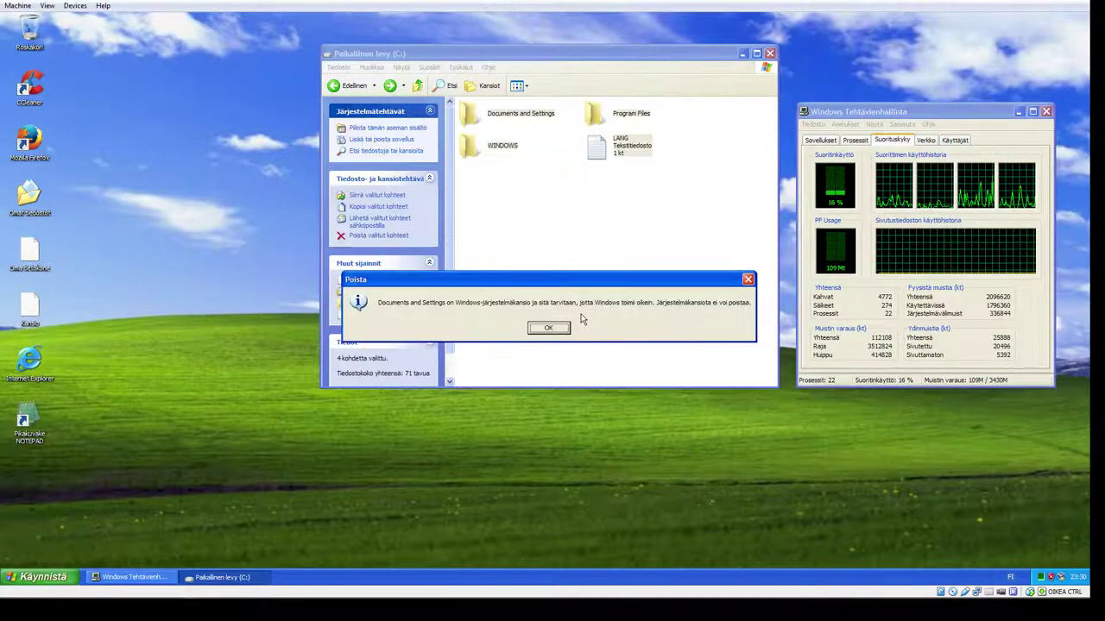
left_click(552, 329)
left_click(523, 327)
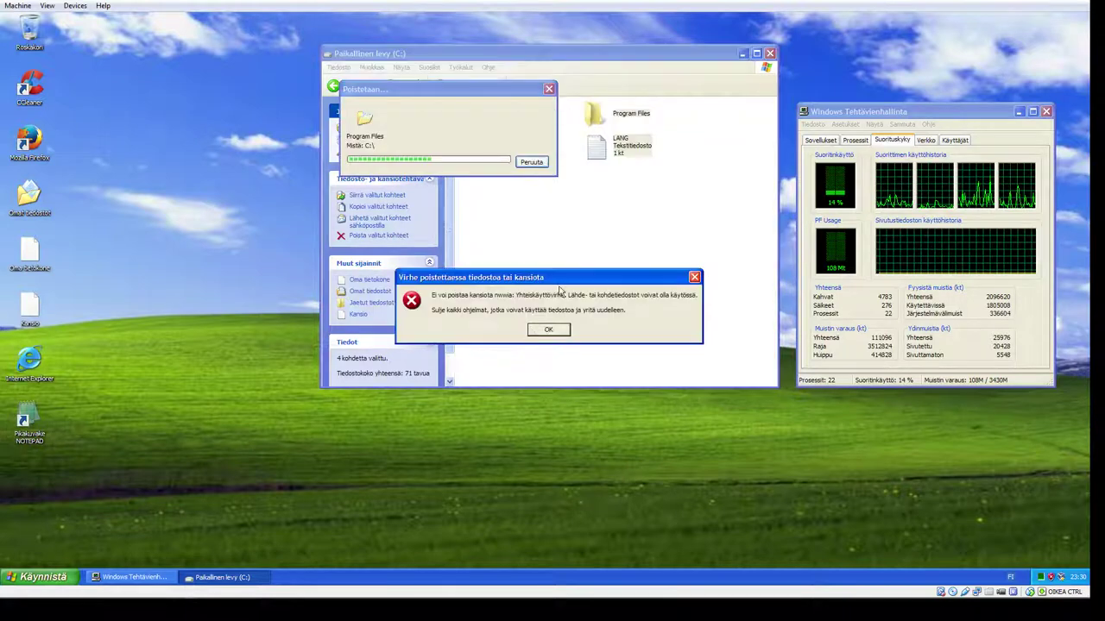
left_click(545, 332)
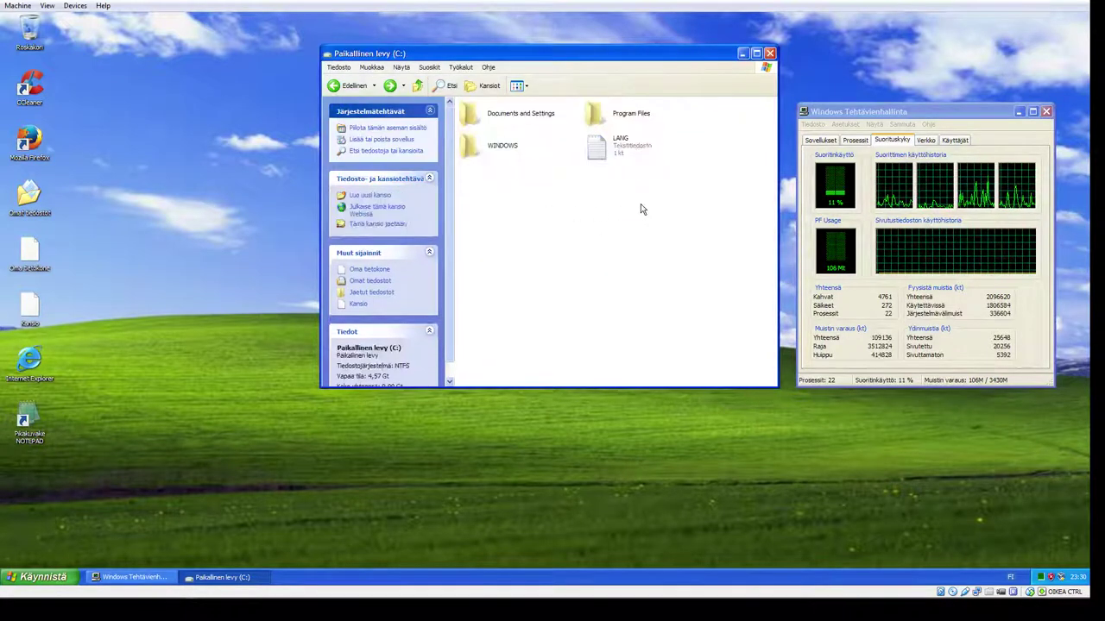
Step: Delete the LANG text file from the root of the C: drive
left_click(598, 147)
right_click(594, 147)
left_click(606, 254)
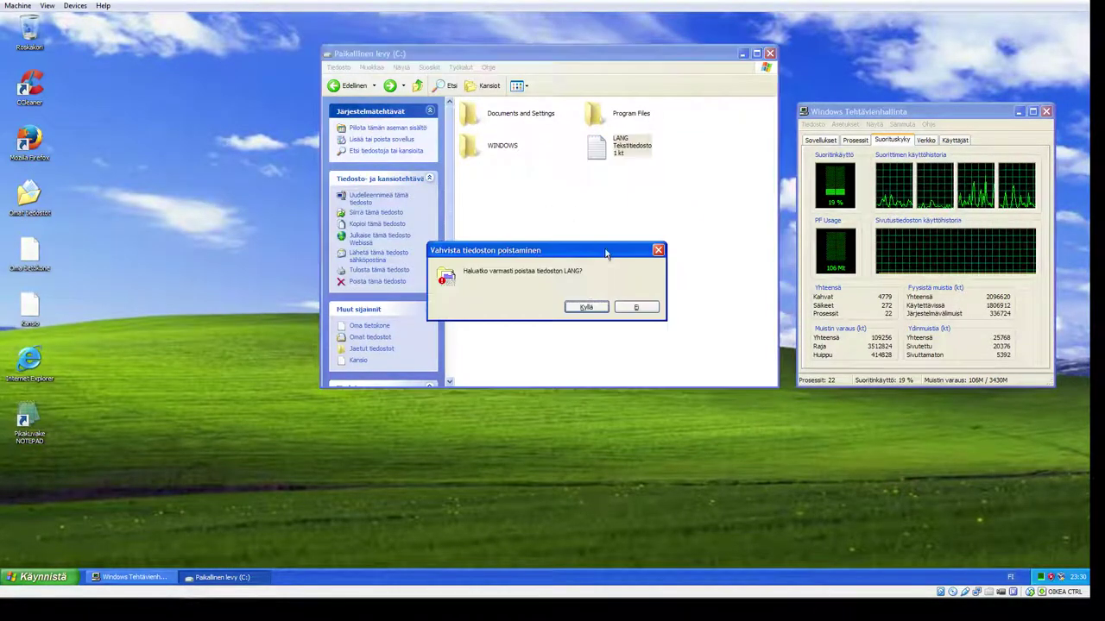
left_click(594, 309)
Step: Open Documents and Settings and try to delete the All Users folder
double_click(505, 118)
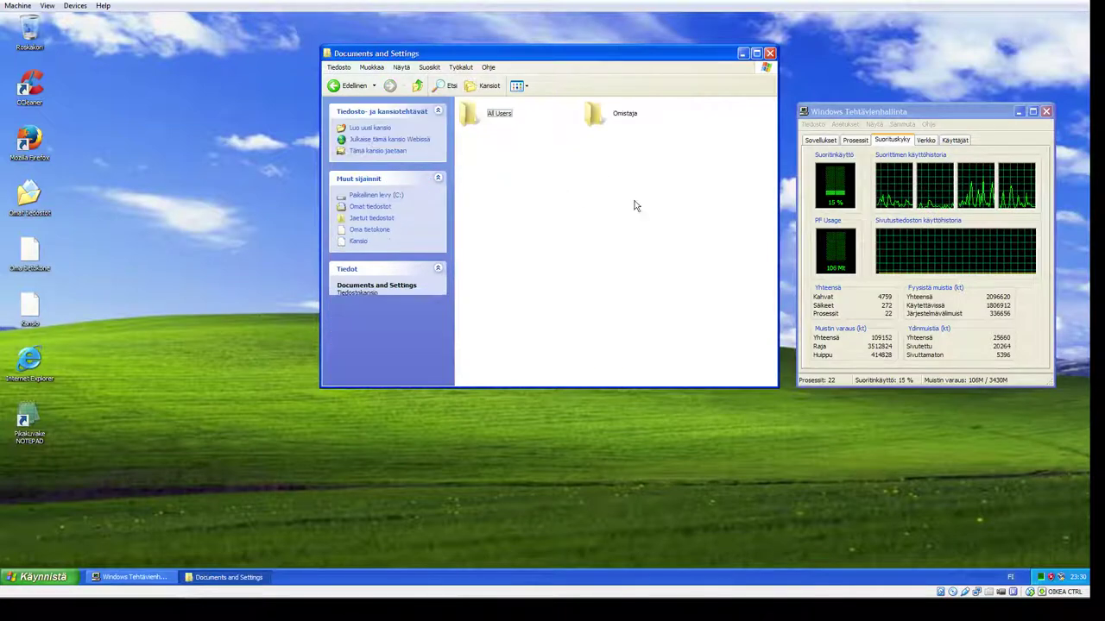
left_click(483, 116)
right_click(483, 116)
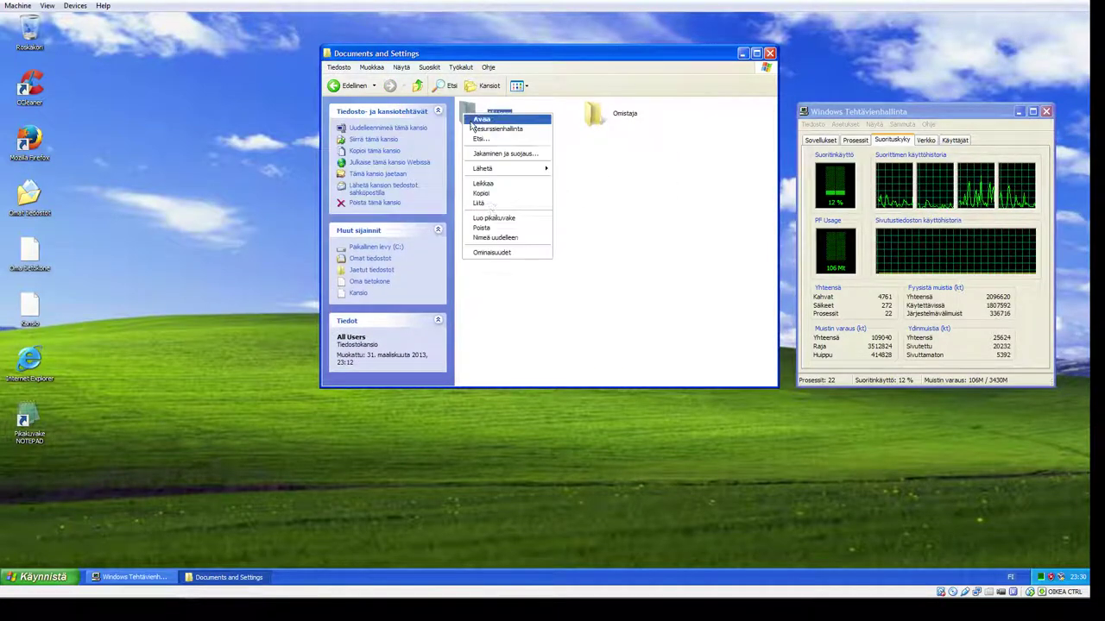
left_click(495, 234)
key("Return")
left_click(580, 316)
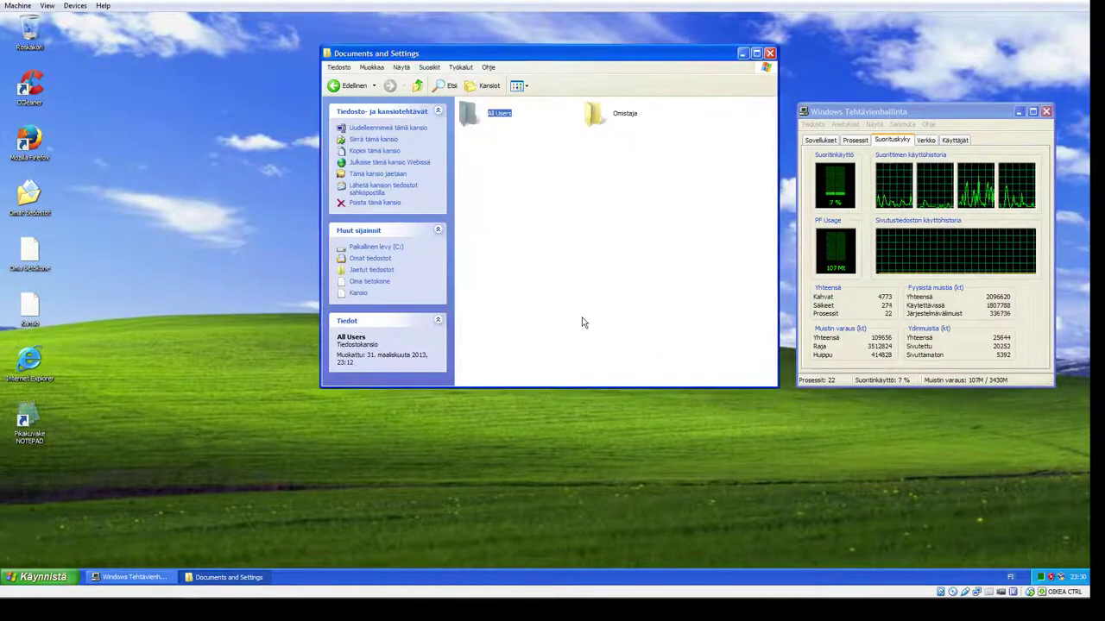
left_click(561, 330)
Step: Open the Omistaja folder and try to delete Start Menu, Suosikit, Työpöytä and UserData, dismissing the system-folder notices
double_click(605, 121)
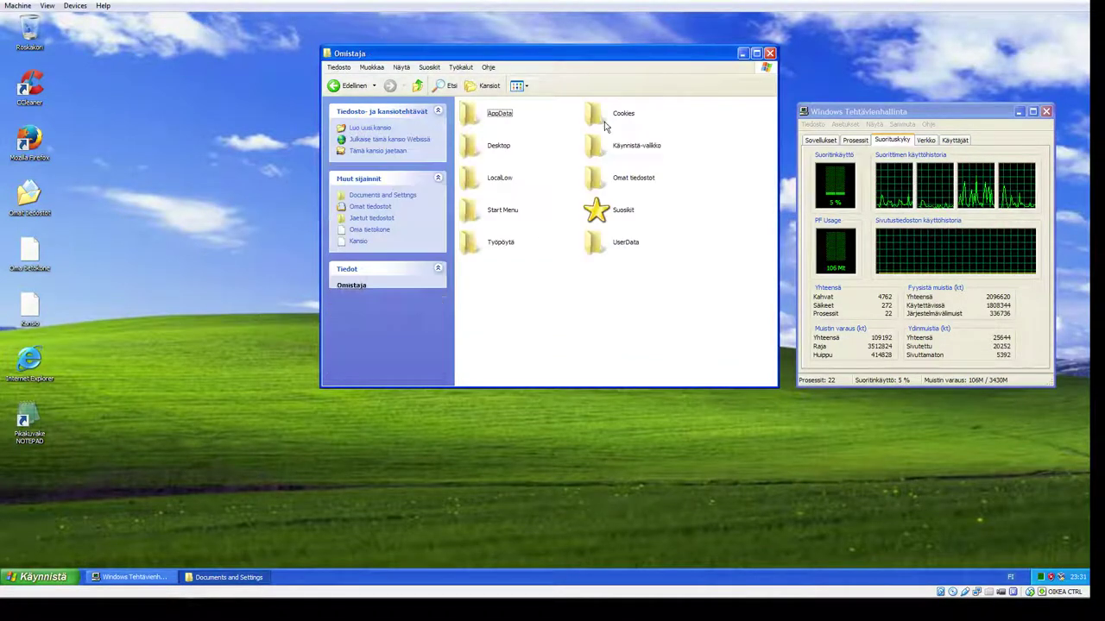
left_click_drag(682, 266, 472, 210)
left_click(507, 304)
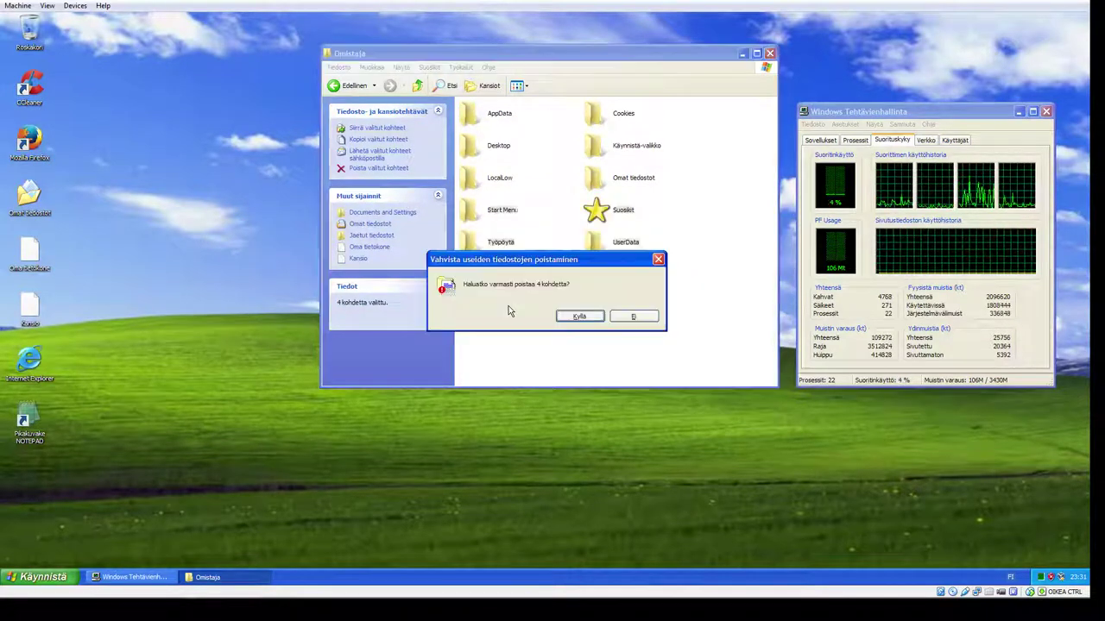
left_click(578, 316)
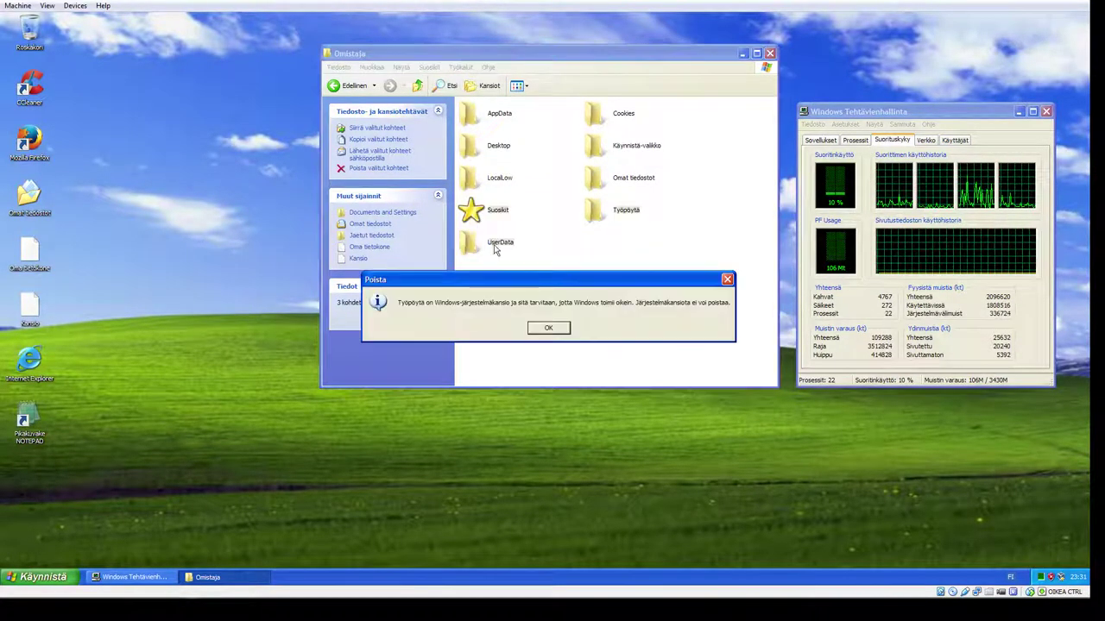
left_click(553, 326)
left_click(653, 233)
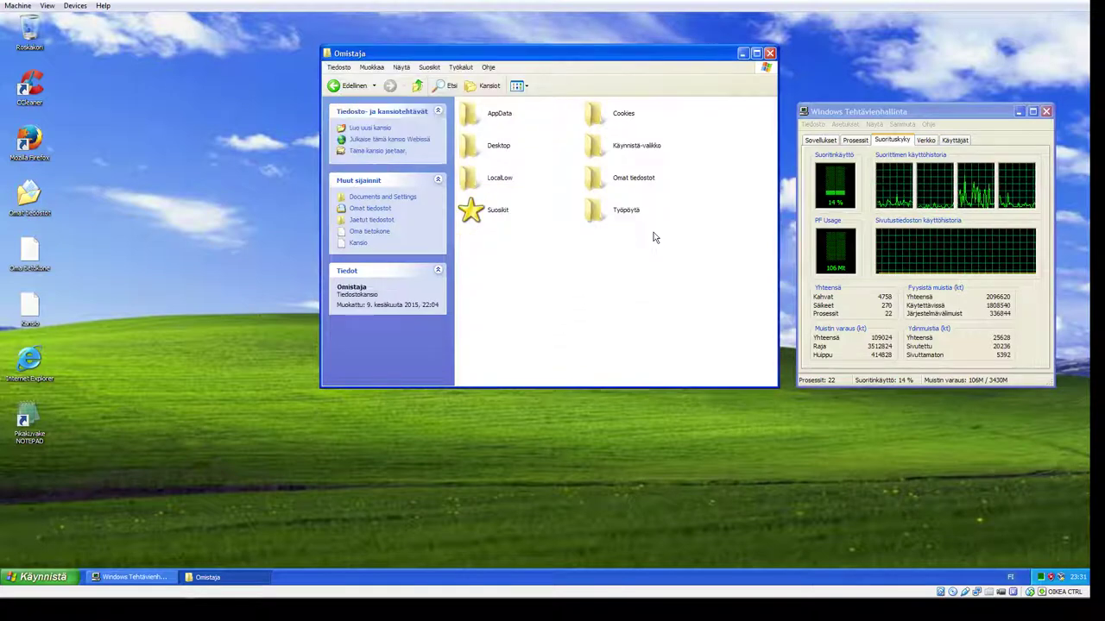
Step: Try to delete Desktop, Käynnistä-valikko, LocalLow and Omat tiedostot from the Omistaja folder
left_click_drag(669, 183, 476, 153)
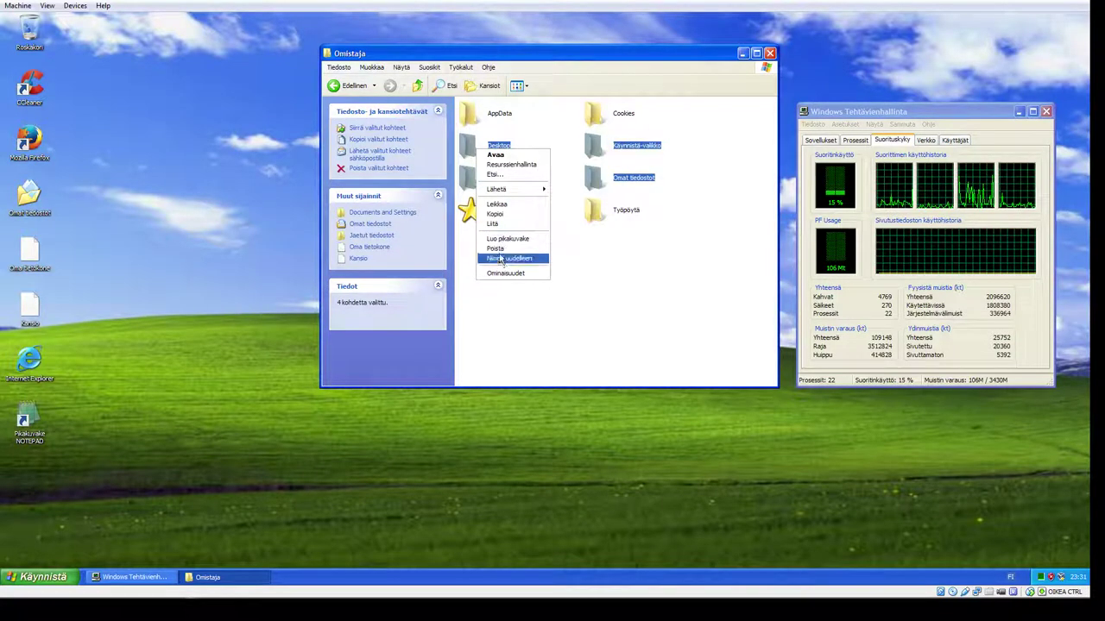
left_click(498, 249)
left_click(578, 316)
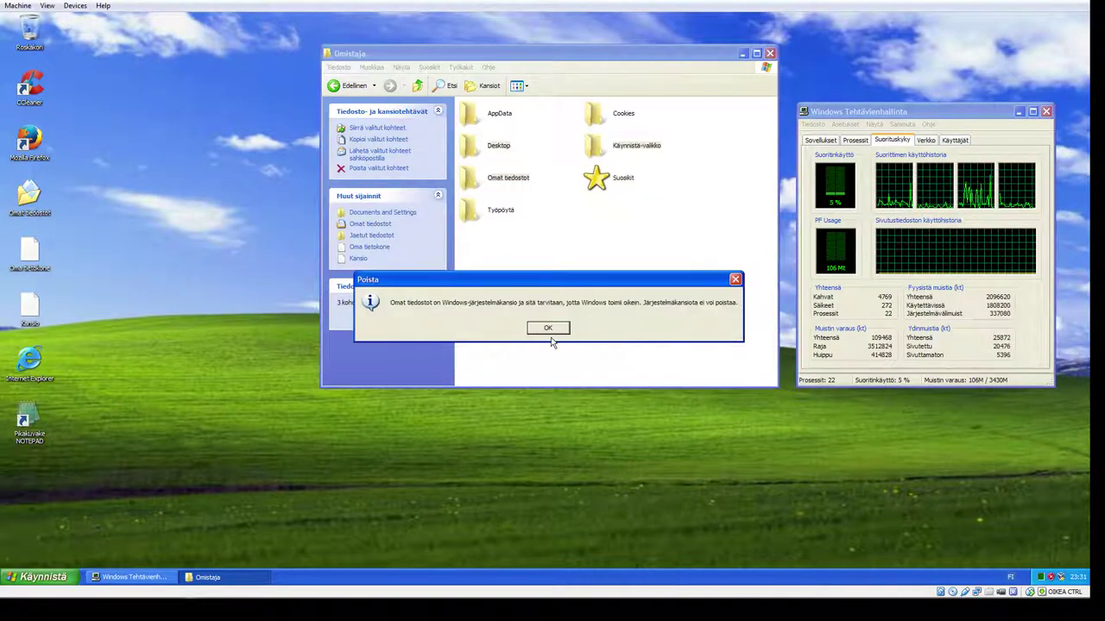
left_click(550, 330)
left_click(553, 331)
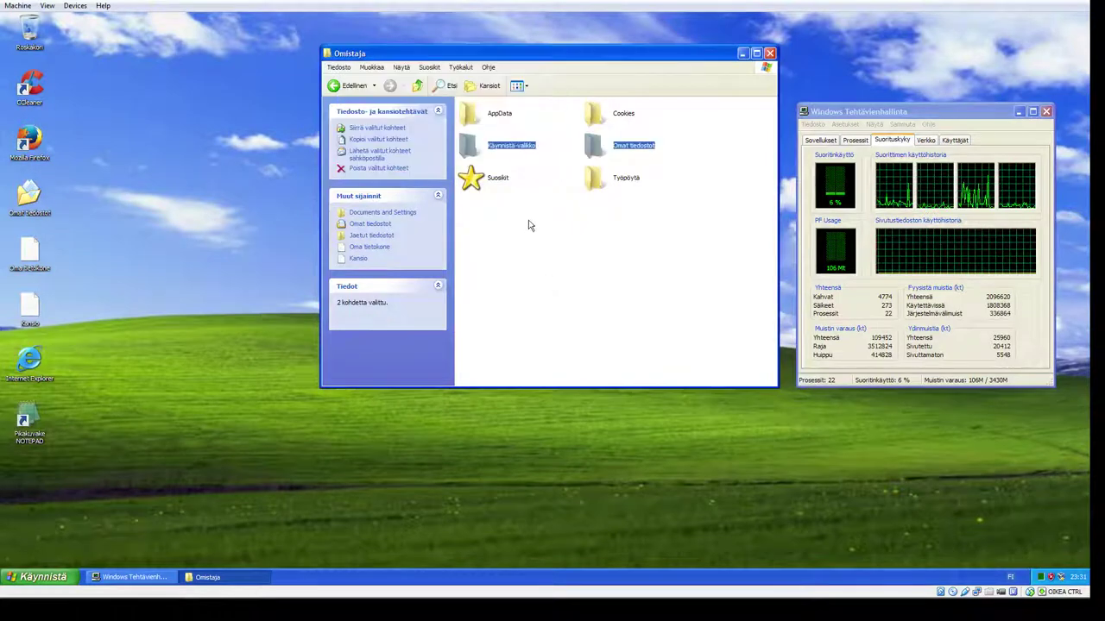
Step: Open the Ohjelmat folder inside Käynnistä-valikko and briefly check the Start menu
double_click(509, 147)
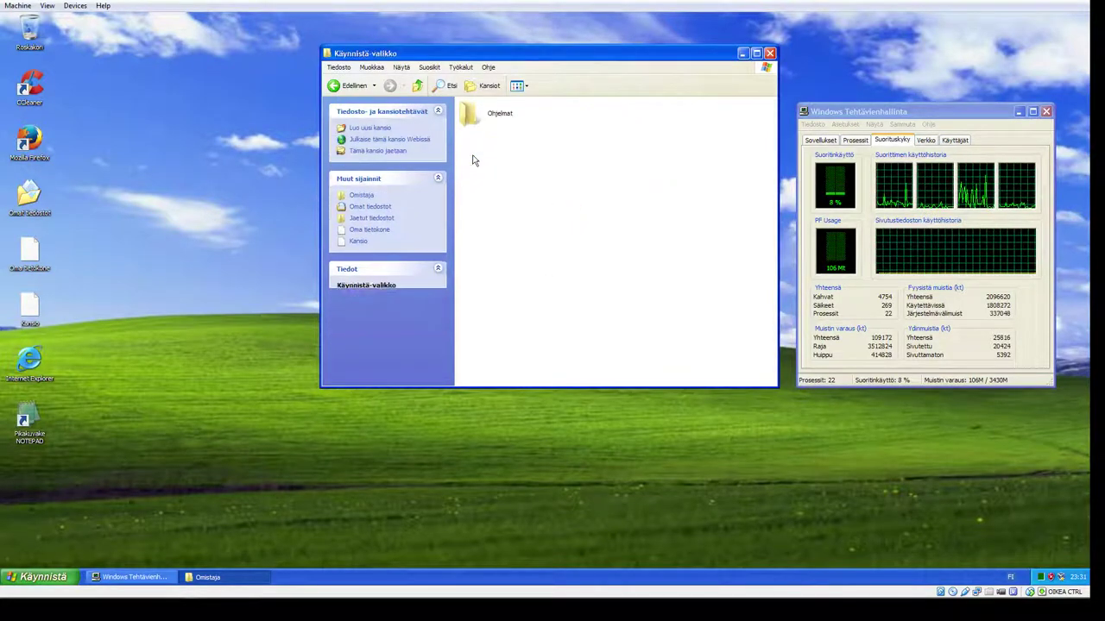
double_click(491, 123)
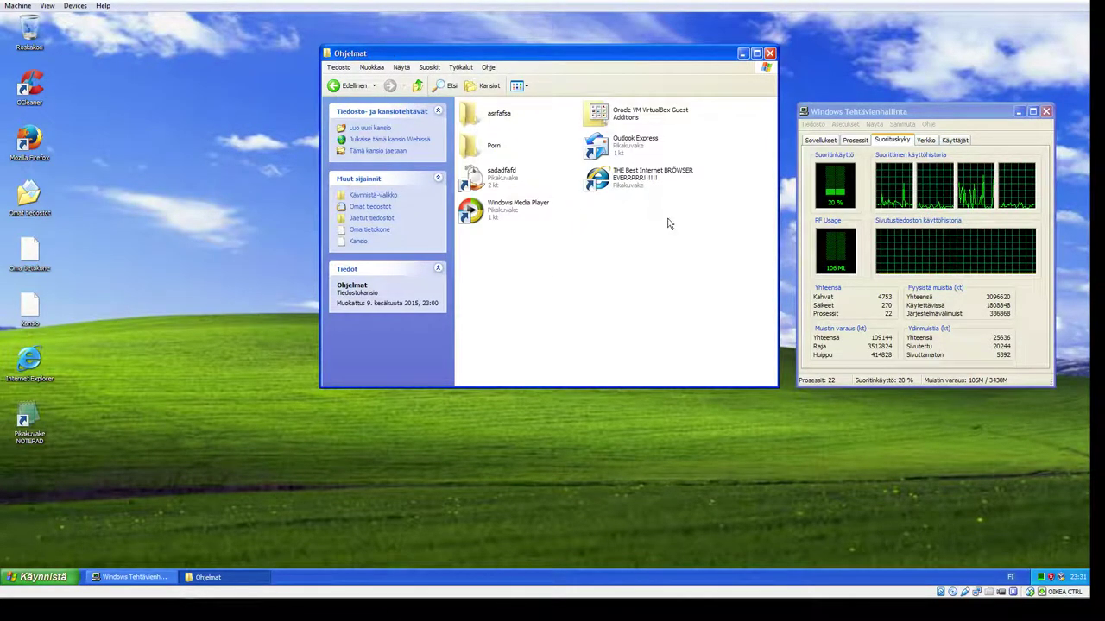
left_click(35, 577)
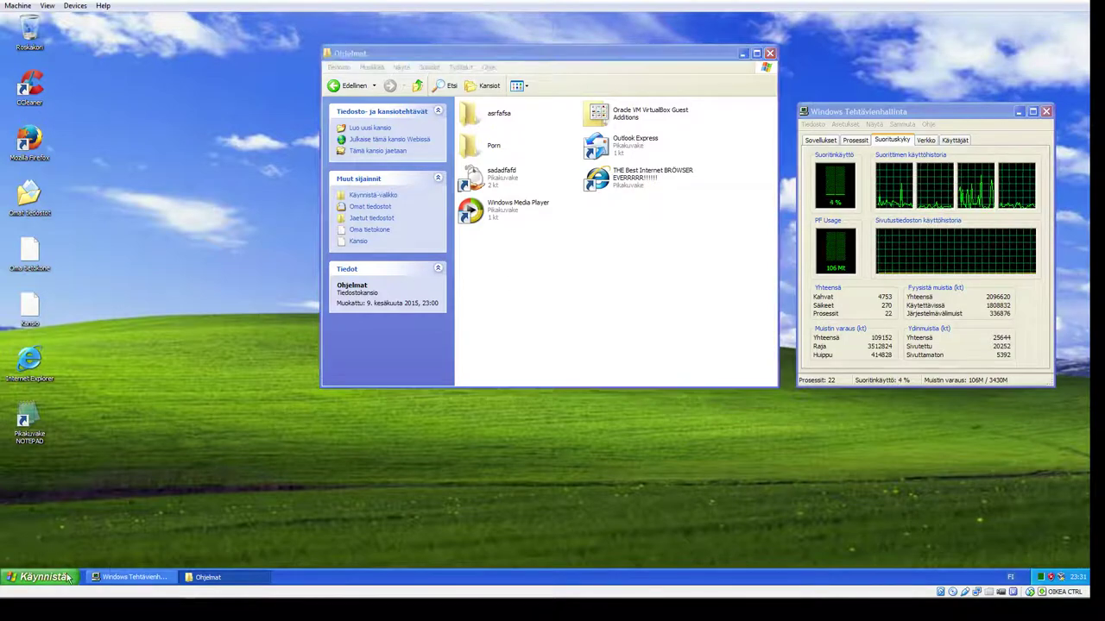
left_click(619, 323)
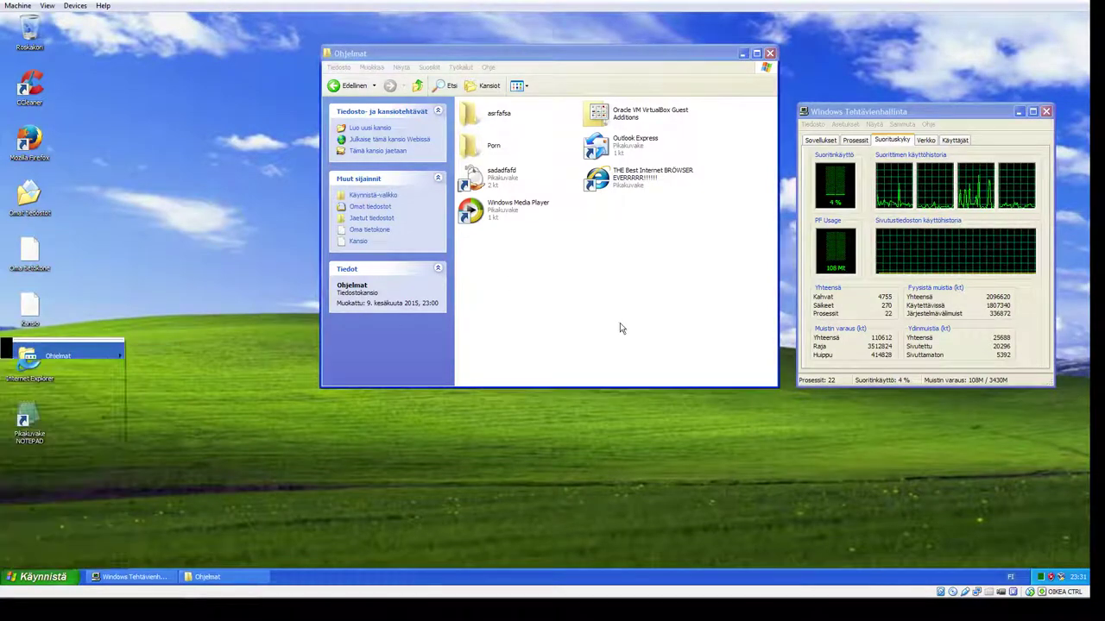
left_click_drag(749, 266, 476, 104)
right_click(477, 119)
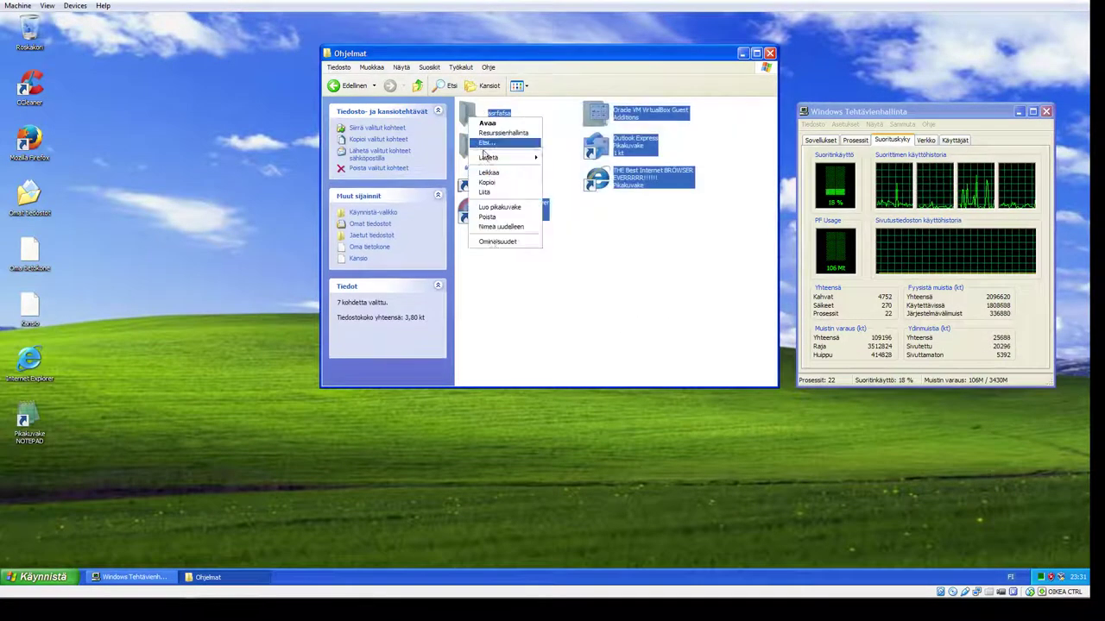
left_click(488, 217)
left_click(632, 316)
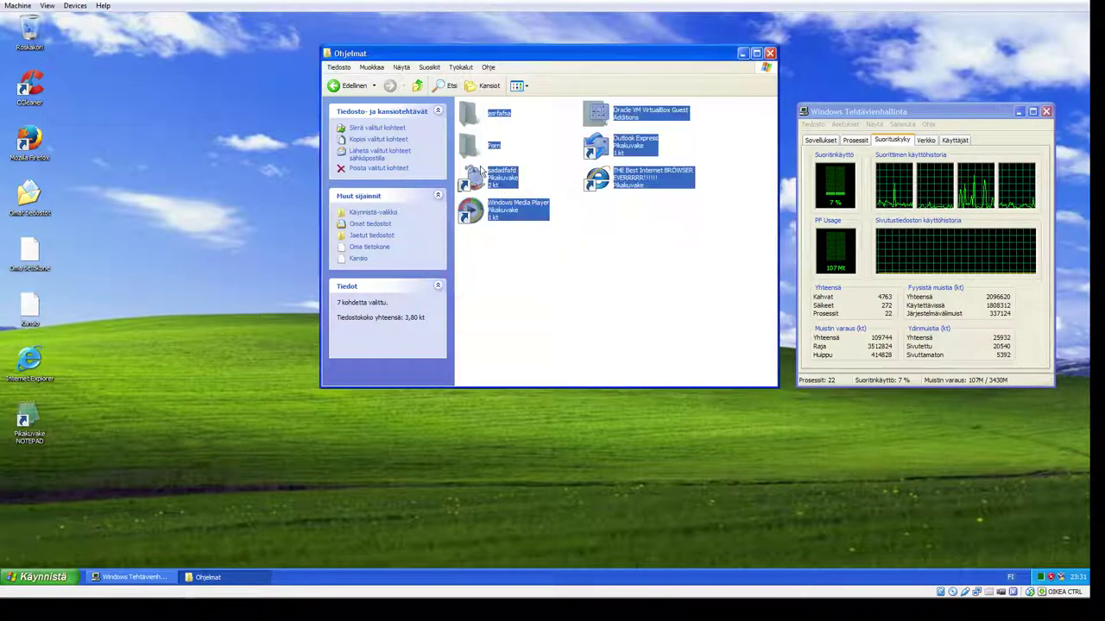
Step: Open the Porn folder and examine the contents of its Helppokäyttötoiminnot and Viihde subfolders
double_click(487, 146)
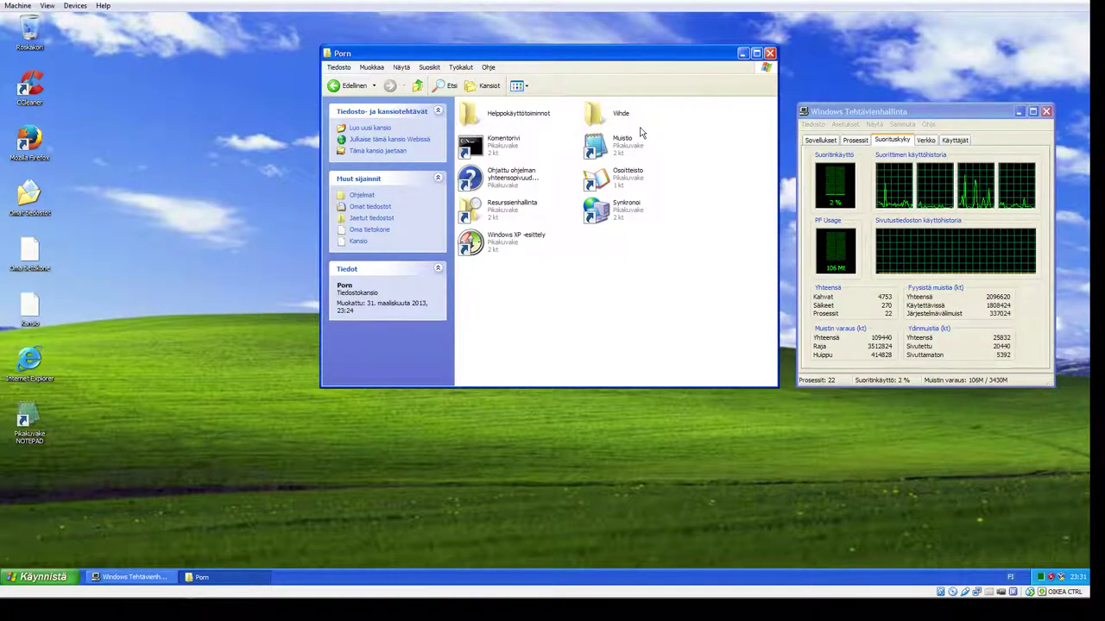
double_click(467, 116)
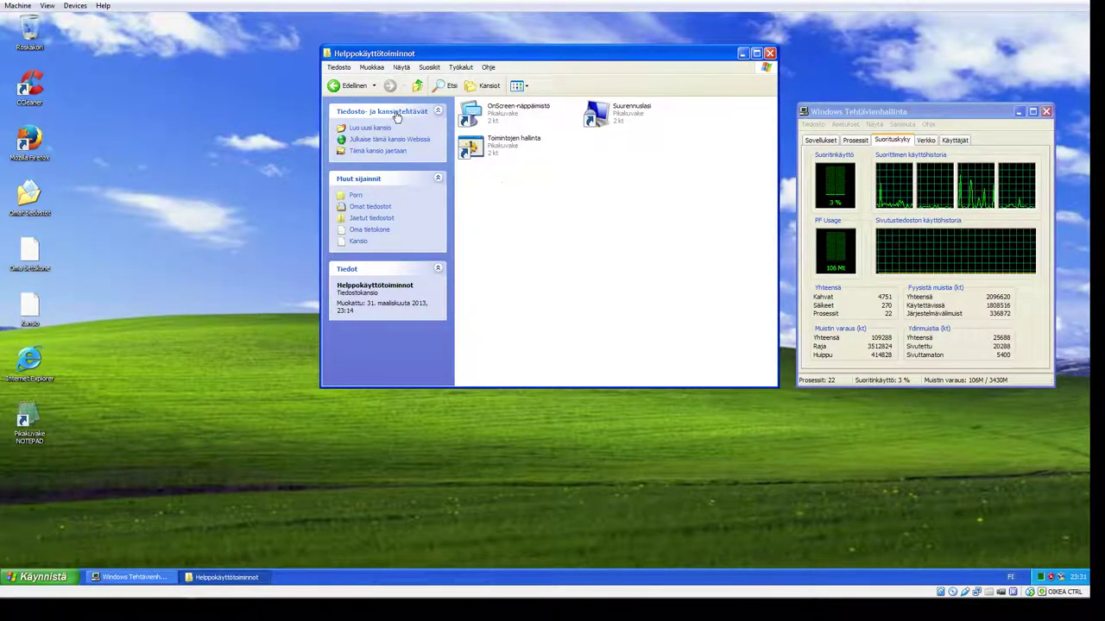
left_click(350, 84)
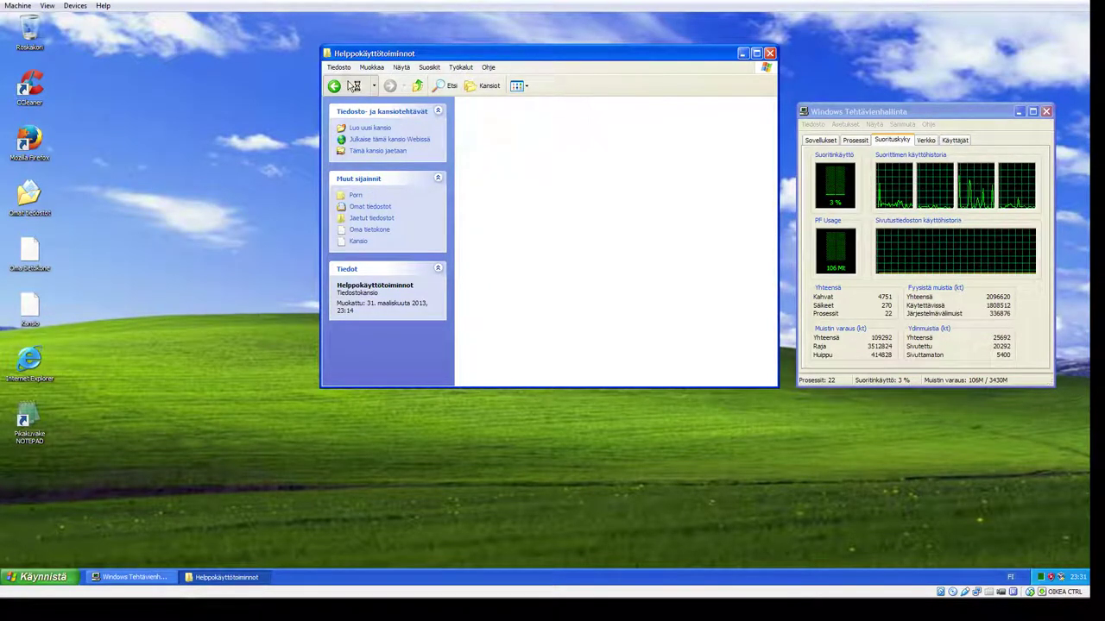
left_click(656, 293)
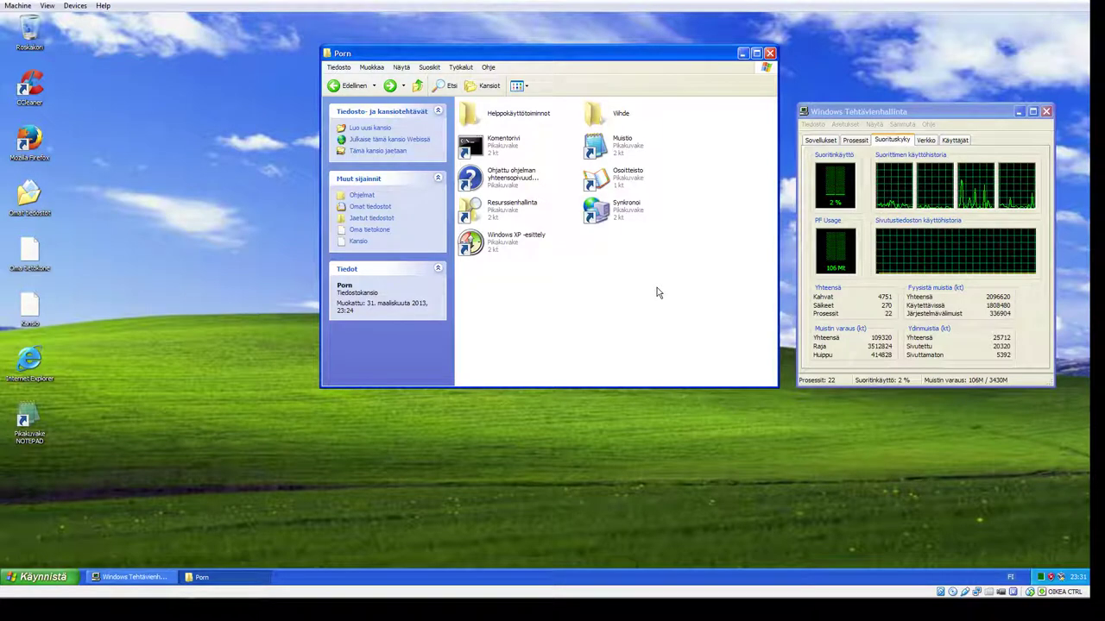
double_click(597, 126)
left_click(350, 86)
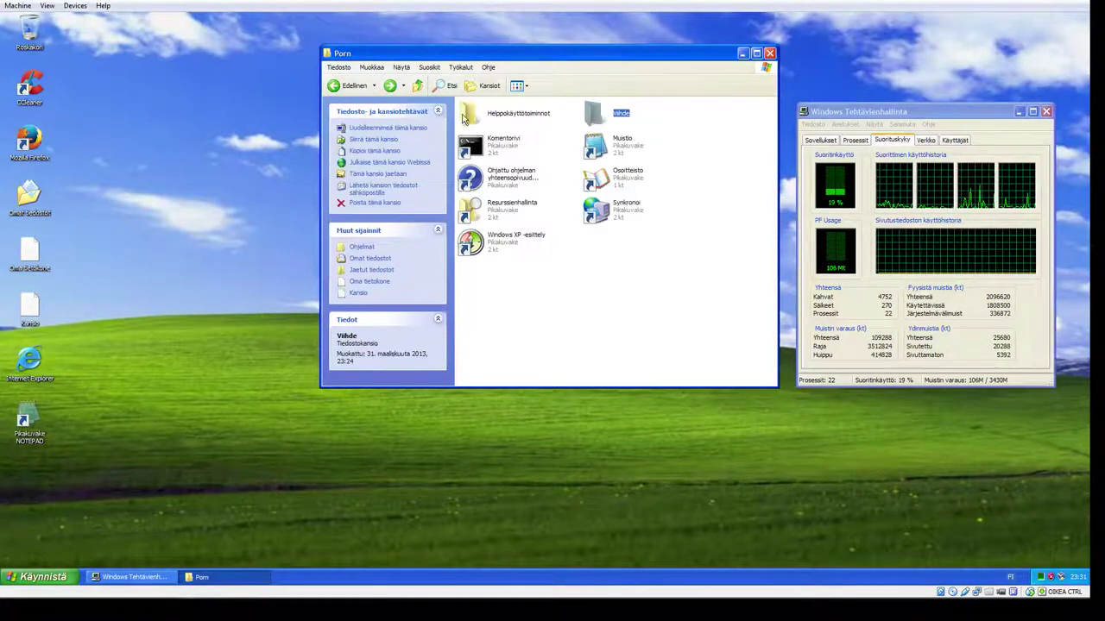
left_click(350, 86)
left_click(333, 86)
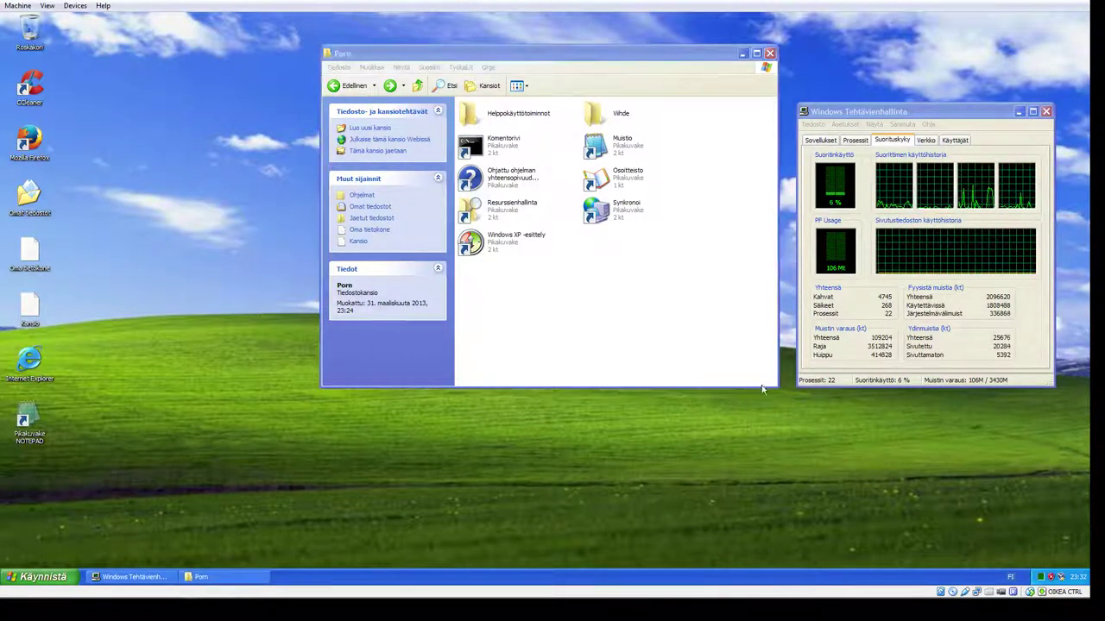
Step: Empty the Porn folder by deleting its last five shortcuts, followed by Helppokäyttötoiminnot, Viihde, Komentorivi and Muistio
left_click_drag(758, 383, 459, 165)
right_click(465, 169)
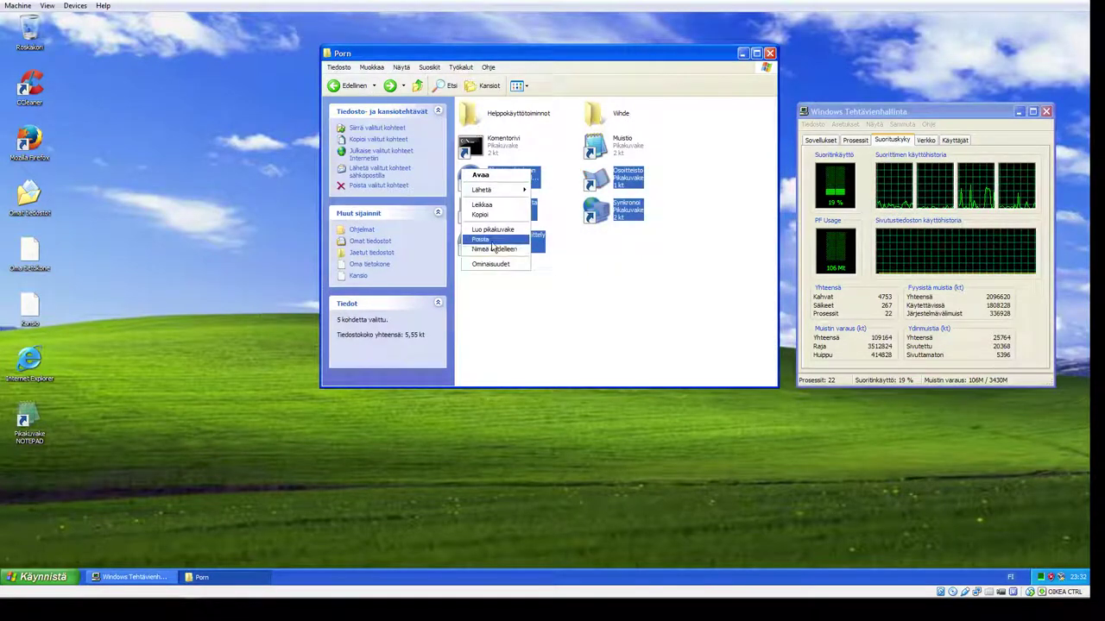
left_click(488, 240)
left_click(580, 314)
left_click_drag(664, 209, 480, 121)
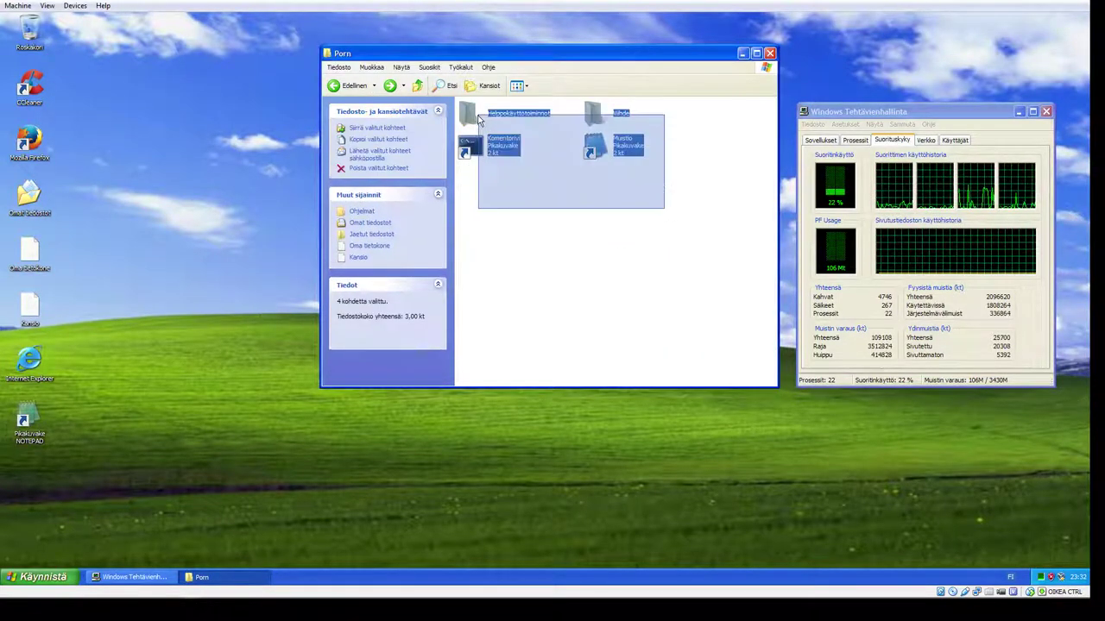
right_click(480, 120)
left_click(521, 221)
left_click(581, 314)
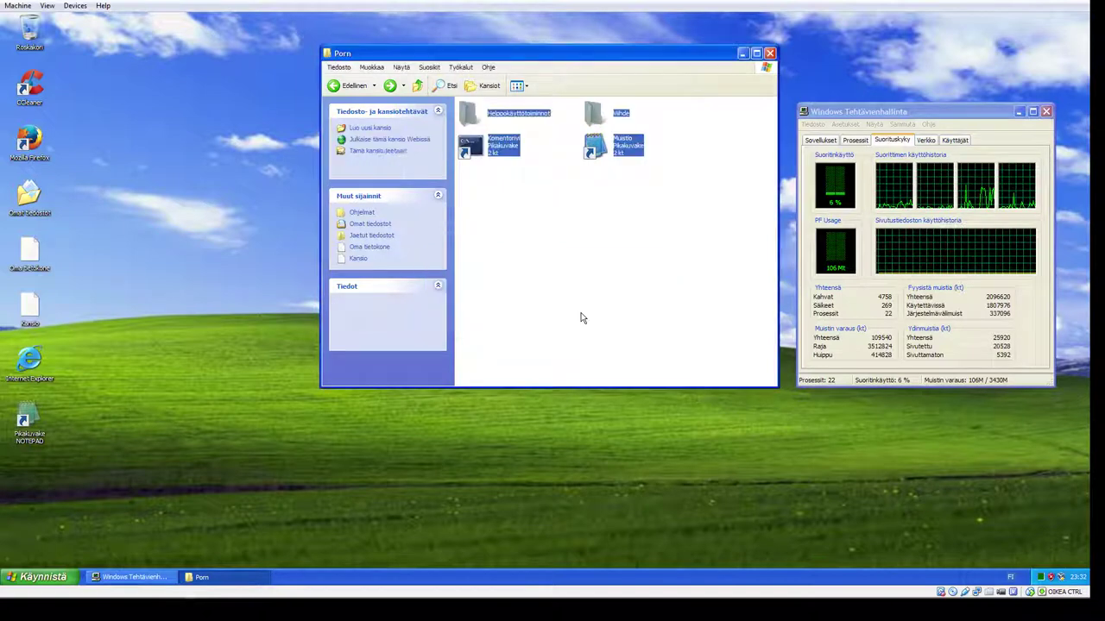
Step: Go back to the Ohjelmat folder and delete the Porn folder
left_click(337, 83)
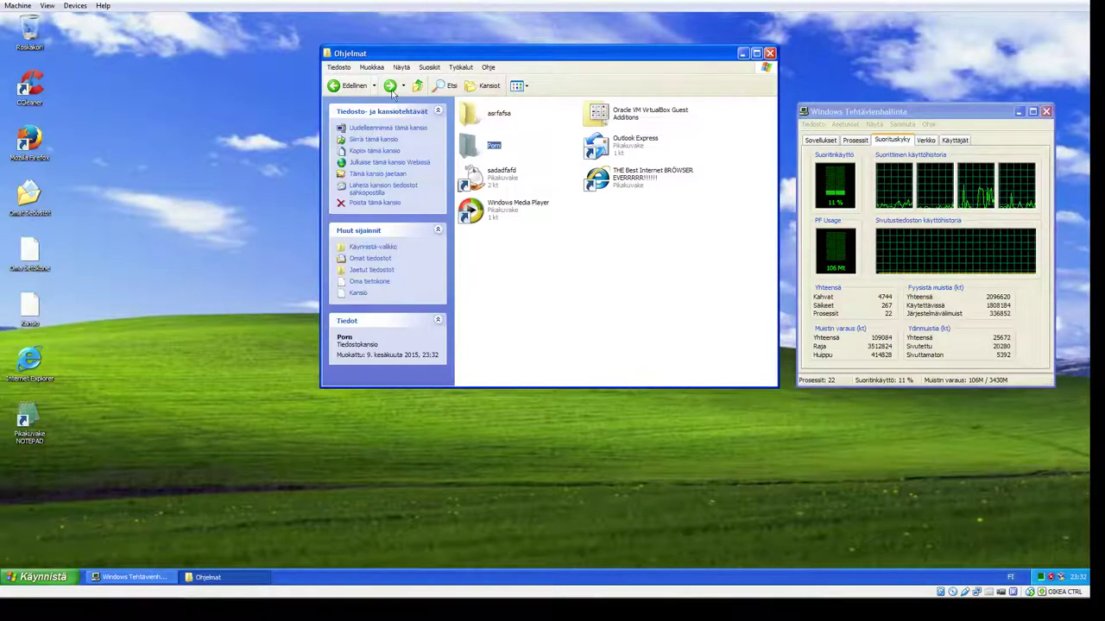
right_click(474, 149)
left_click(512, 258)
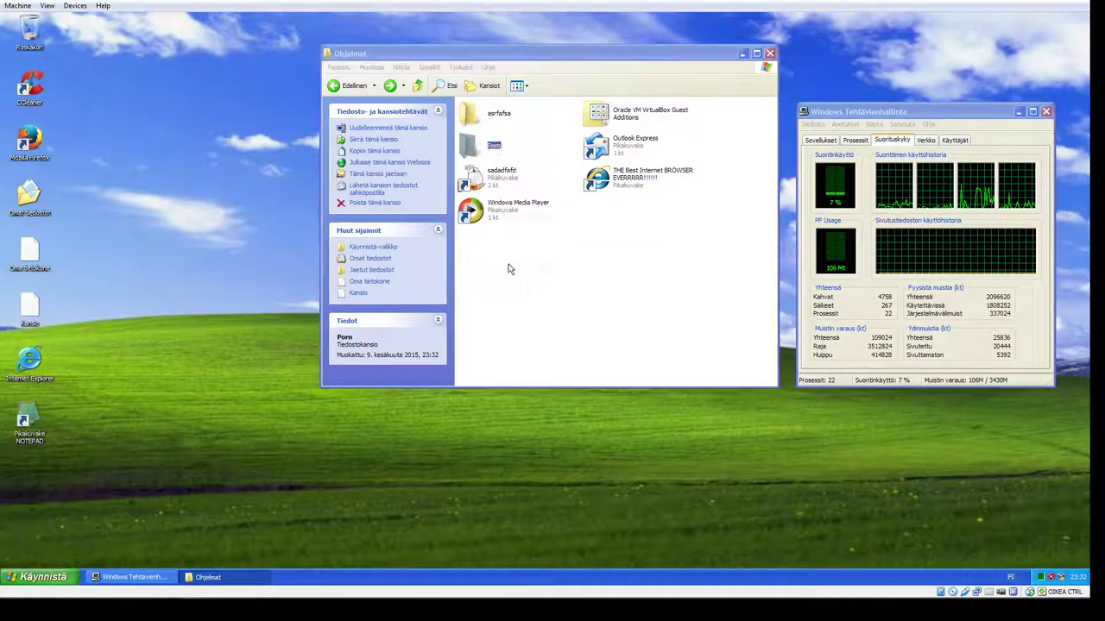
left_click(581, 315)
Step: Delete the Outlook Express, sadadfafd, THE Best Internet BROWSER and Windows Media Player shortcuts from the Ohjelmat folder
left_click_drag(697, 228, 490, 147)
left_click(538, 224)
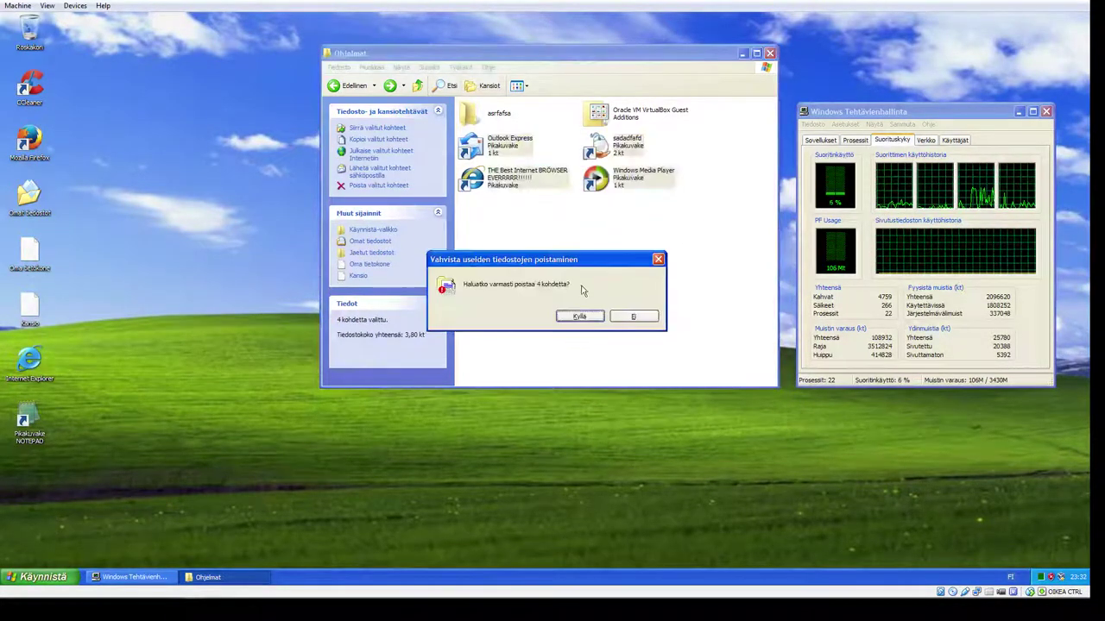
left_click(576, 318)
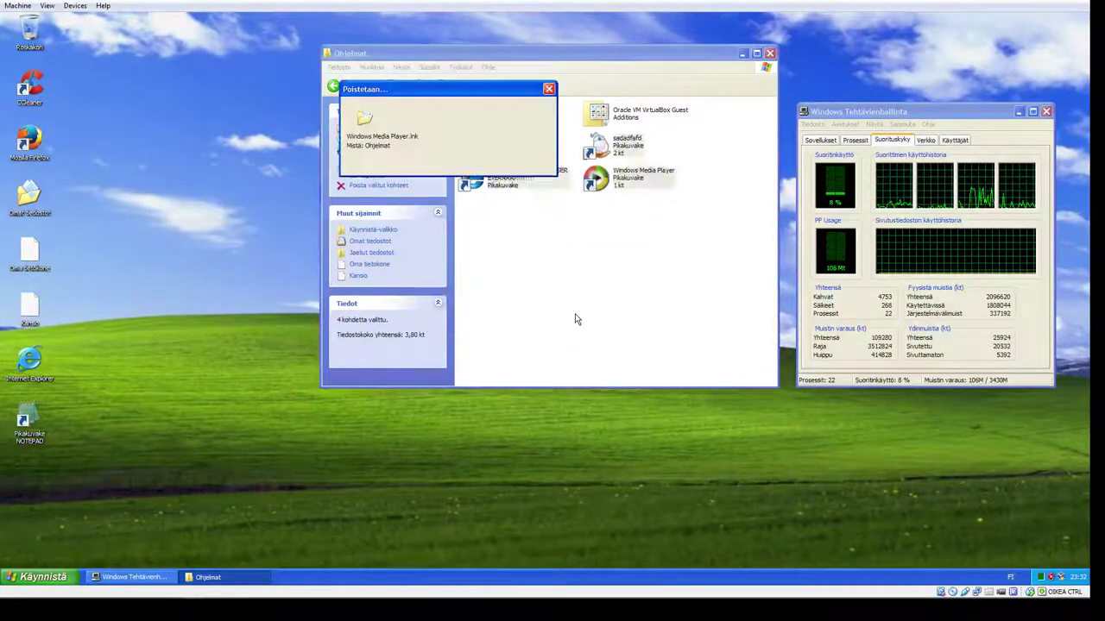
Step: Examine the contents of the Oracle VM VirtualBox Guest Additions folder and the asrfafsa folder inside Ohjelmat
double_click(596, 118)
left_click(596, 121)
left_click(569, 198)
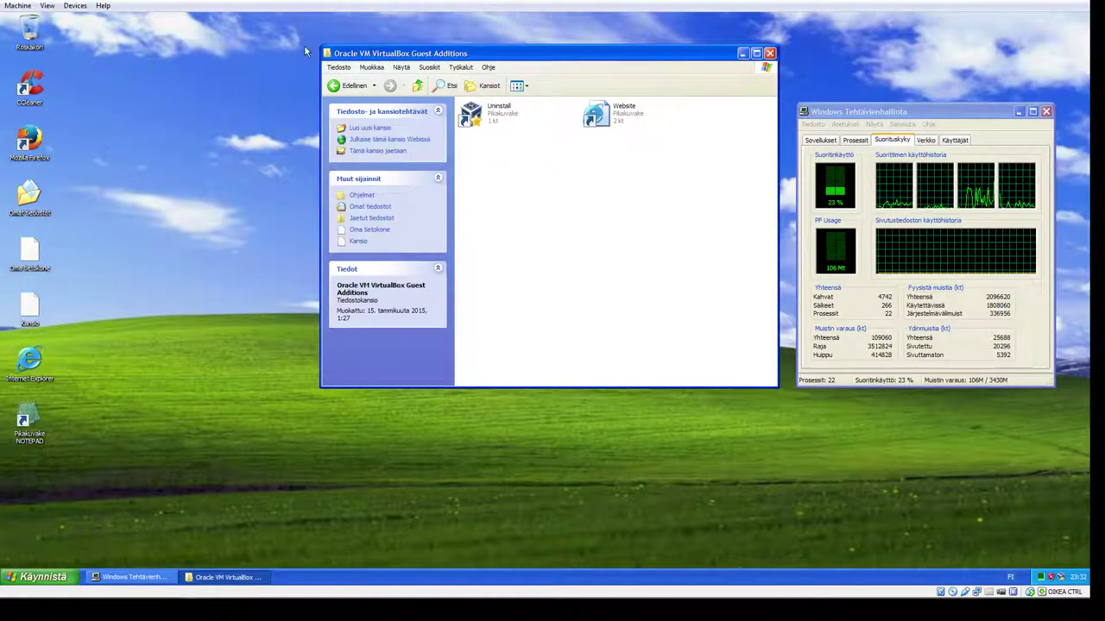
left_click(333, 85)
double_click(466, 124)
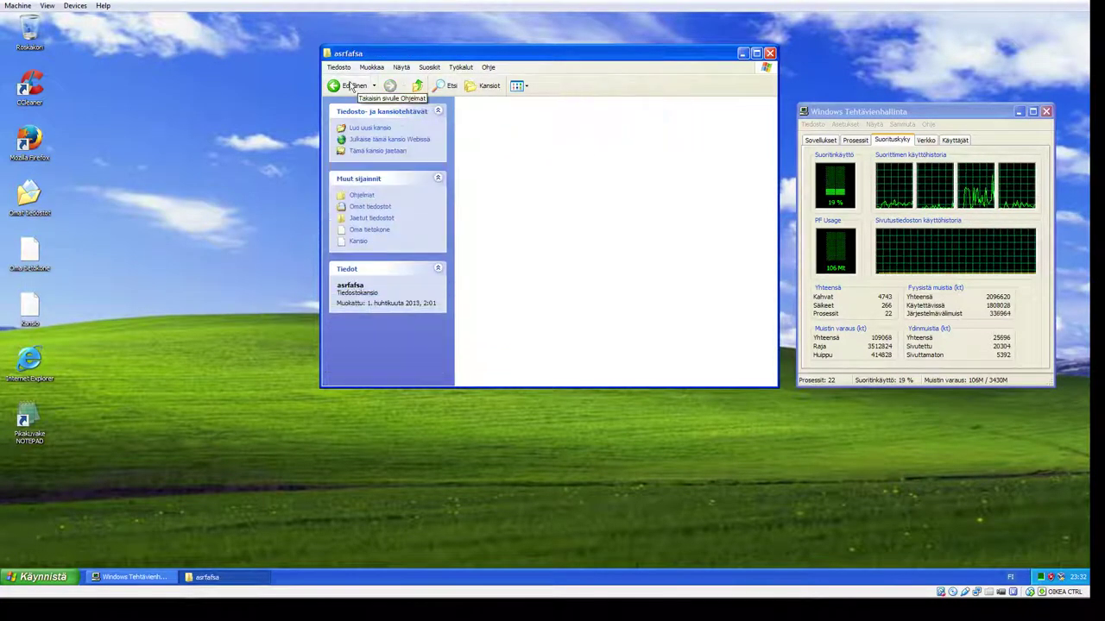
Step: Go back to the Ohjelmat folder and try to delete the asrfafsa folder
left_click(351, 86)
right_click(470, 114)
left_click(518, 222)
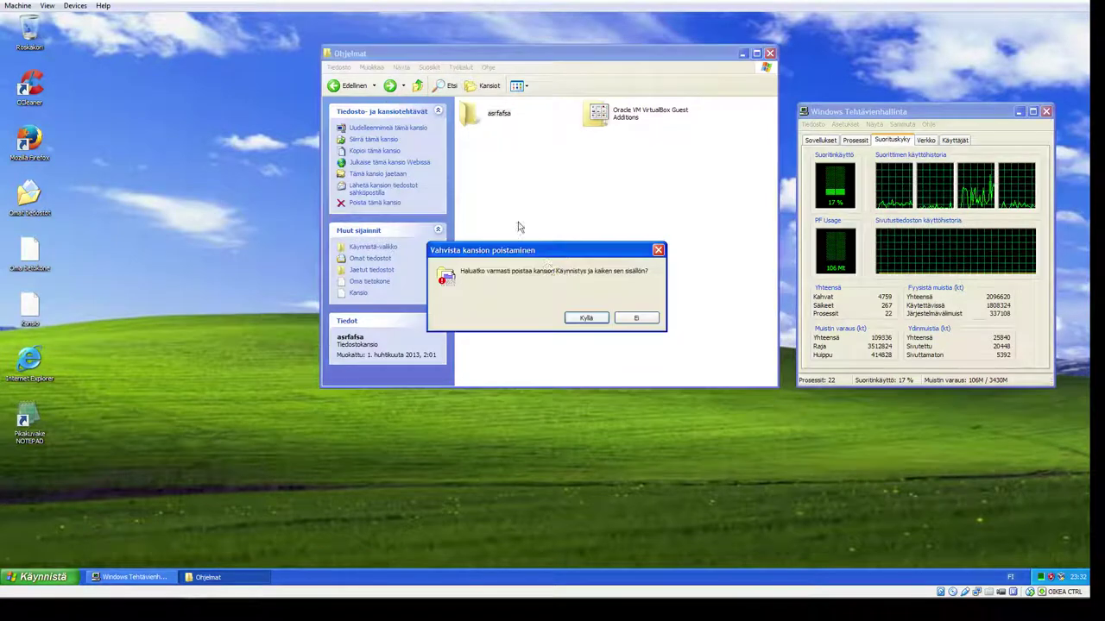
left_click(586, 318)
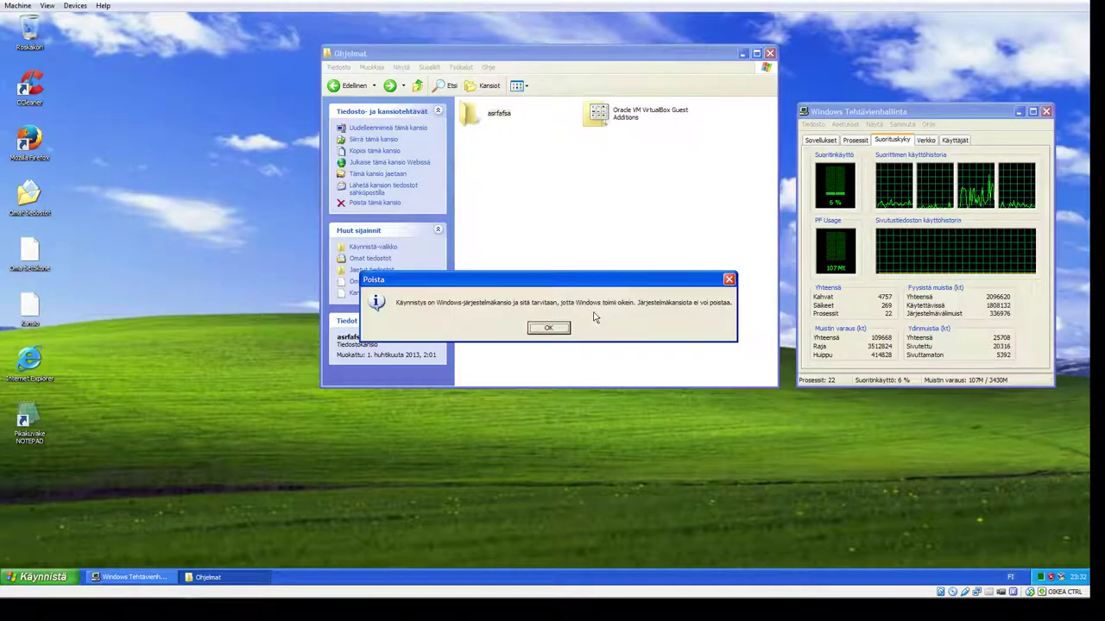
left_click(549, 328)
Step: Go back to the Omistaja folder, open Cookies and try to delete all the files in it at once
key("BackSpace")
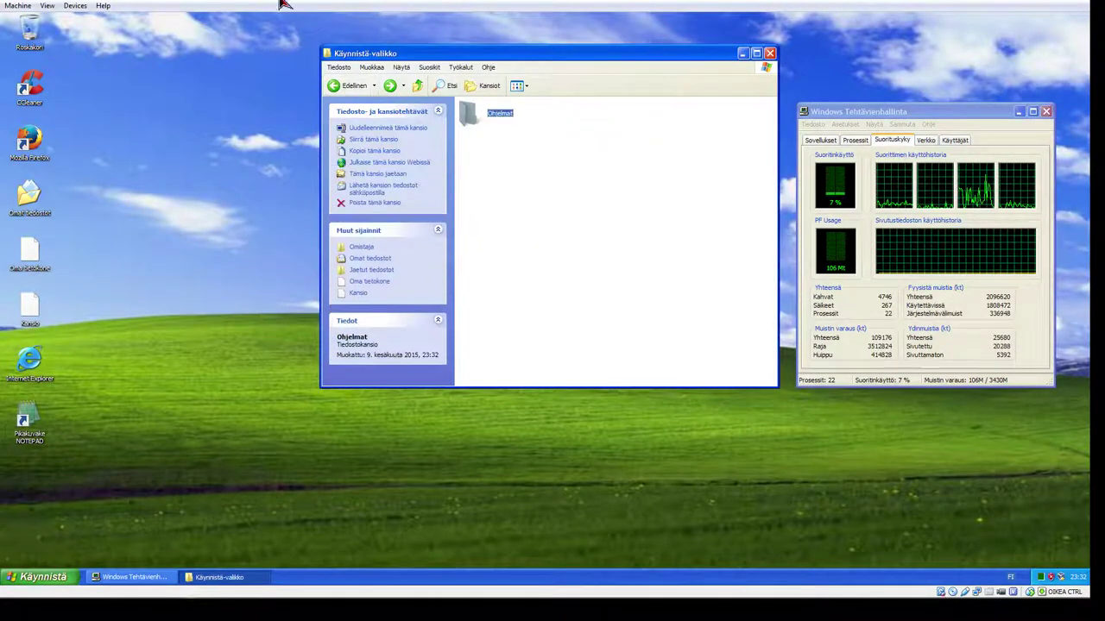
left_click(347, 91)
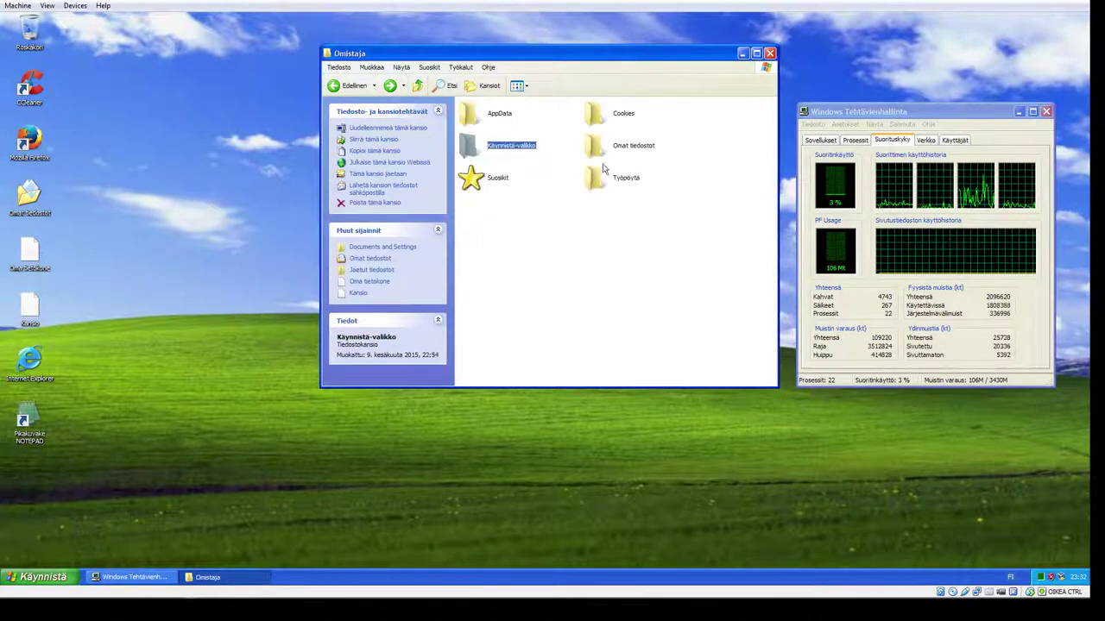
double_click(594, 119)
left_click_drag(703, 121, 458, 471)
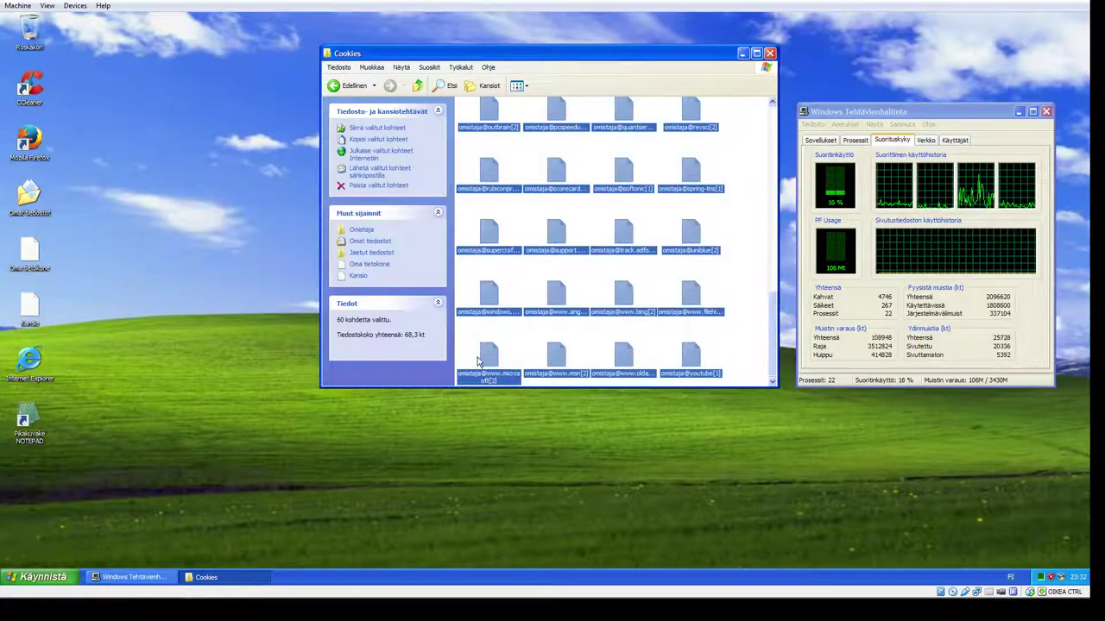
right_click(481, 358)
left_click(510, 457)
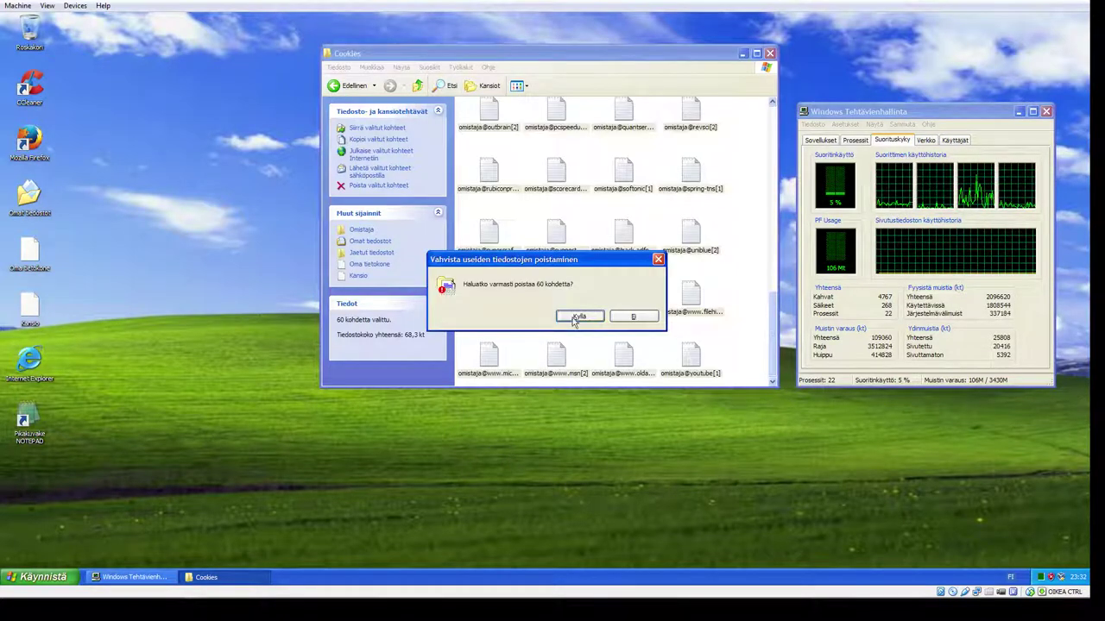
left_click(576, 318)
left_click(552, 329)
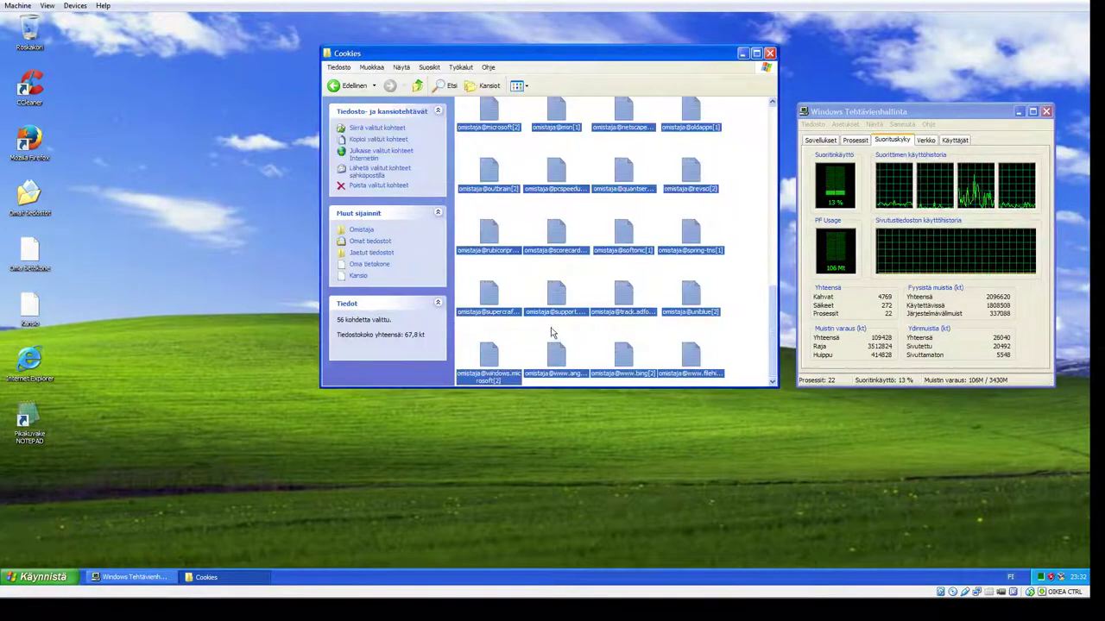
Step: Delete the last sixteen cookie files in the Cookies folder in two batches of eight
left_click_drag(731, 293, 484, 367)
right_click(483, 364)
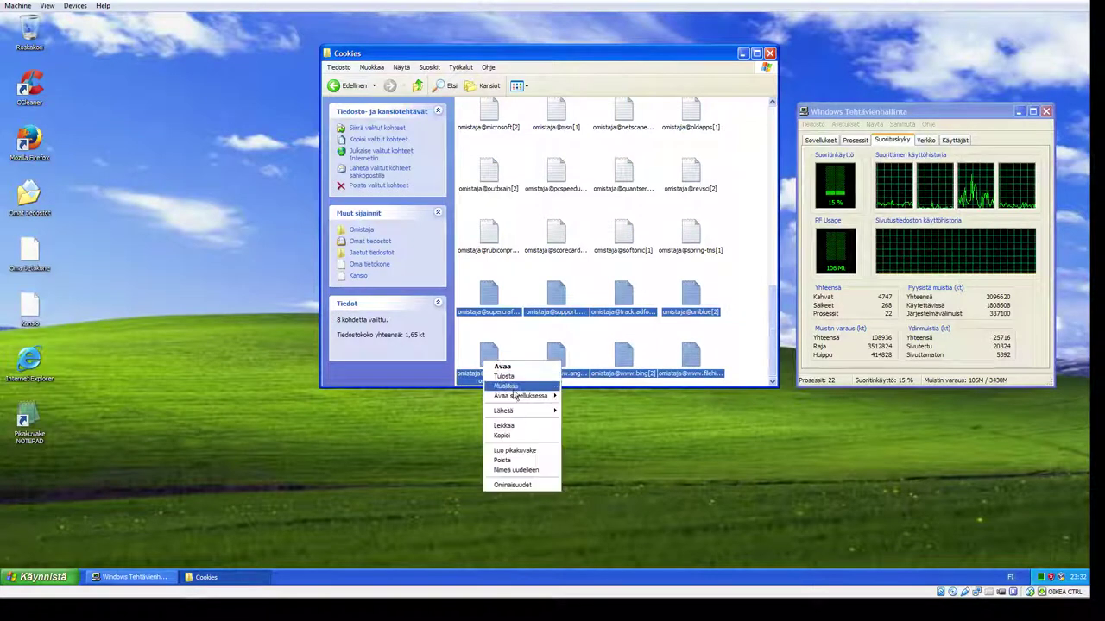
left_click(523, 462)
left_click(580, 316)
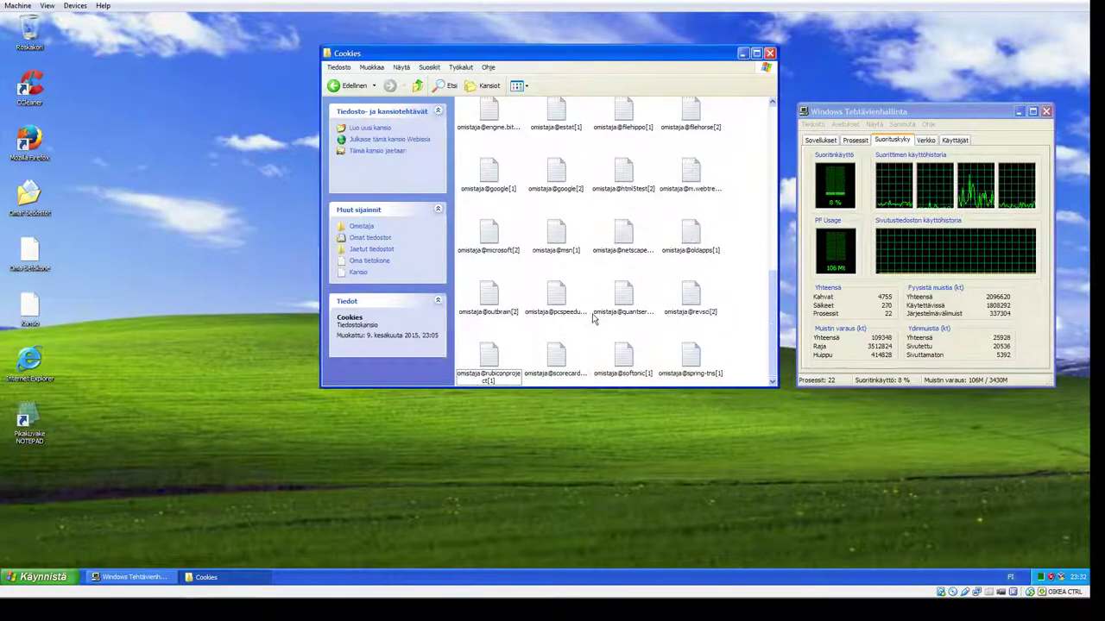
left_click_drag(729, 366, 489, 286)
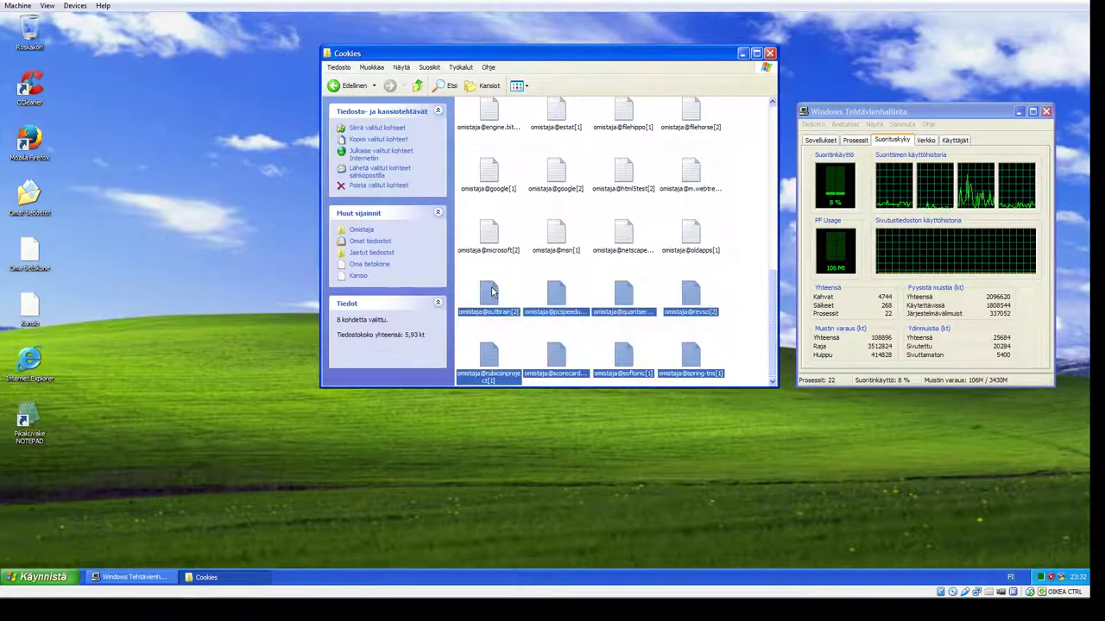
right_click(489, 287)
left_click(528, 391)
left_click(574, 316)
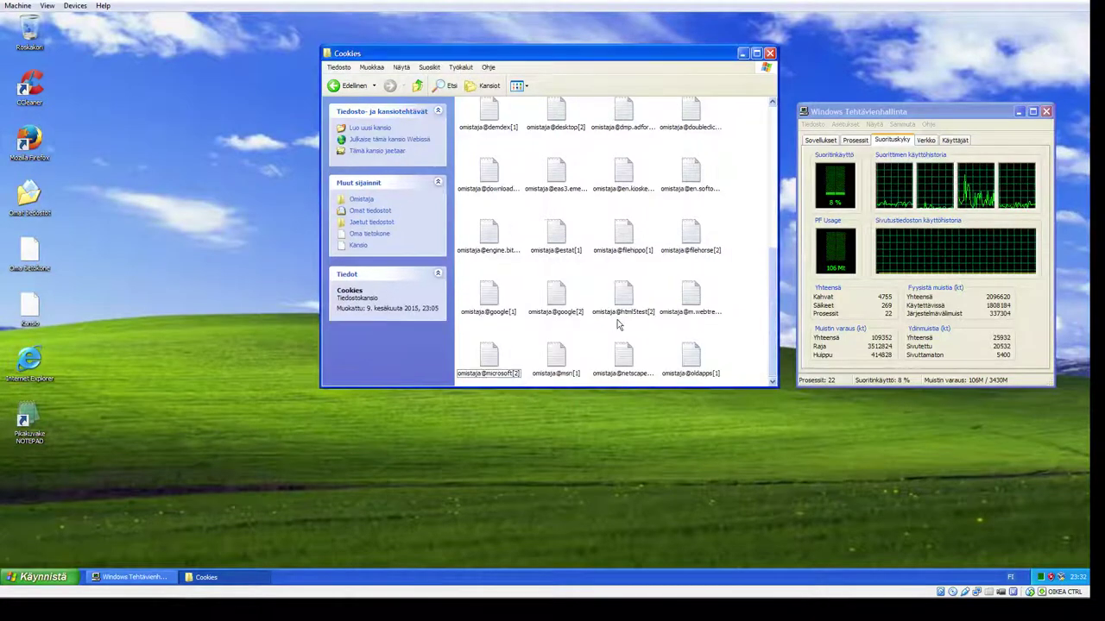
Step: Delete the last twelve cookie files in the Cookies folder, followed by the sixteen files before them
left_click_drag(732, 357, 492, 213)
right_click(490, 227)
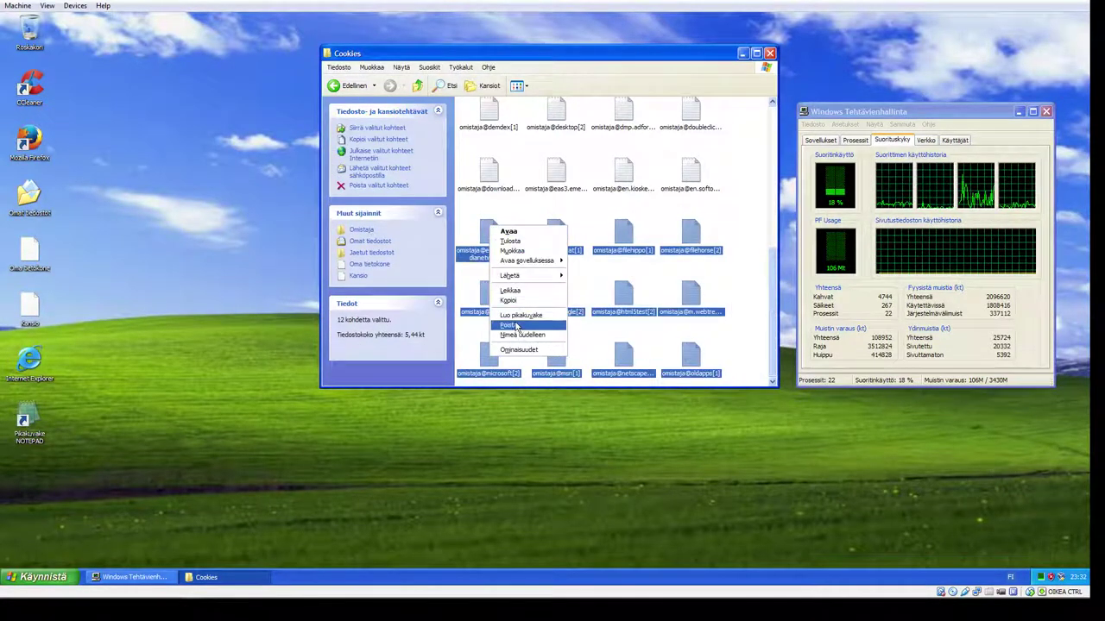
left_click(516, 326)
left_click(579, 318)
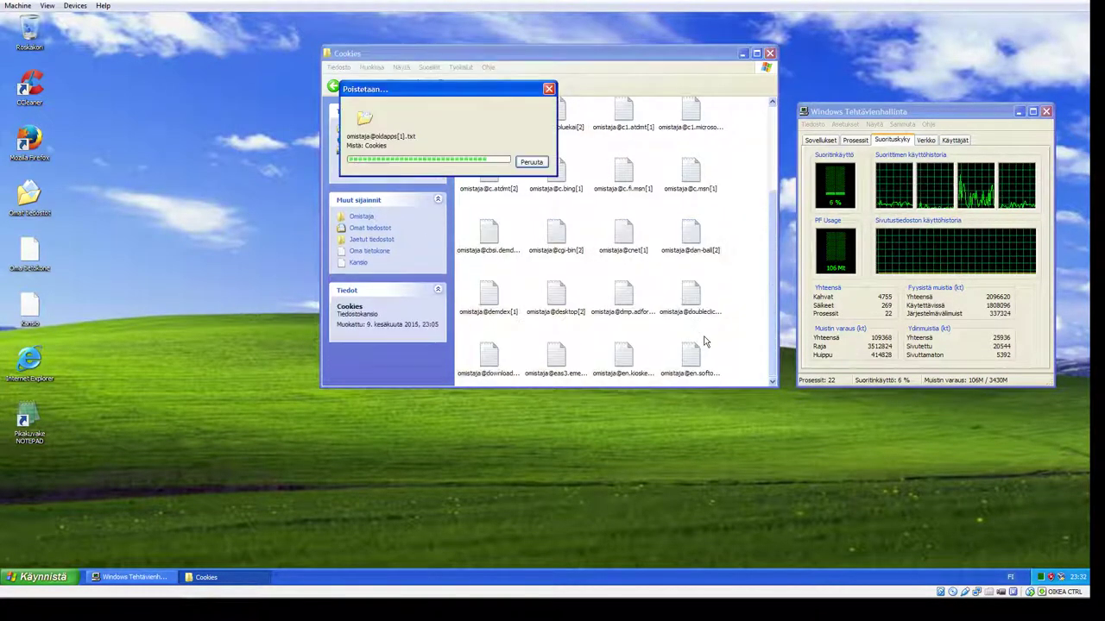
left_click_drag(720, 366, 492, 178)
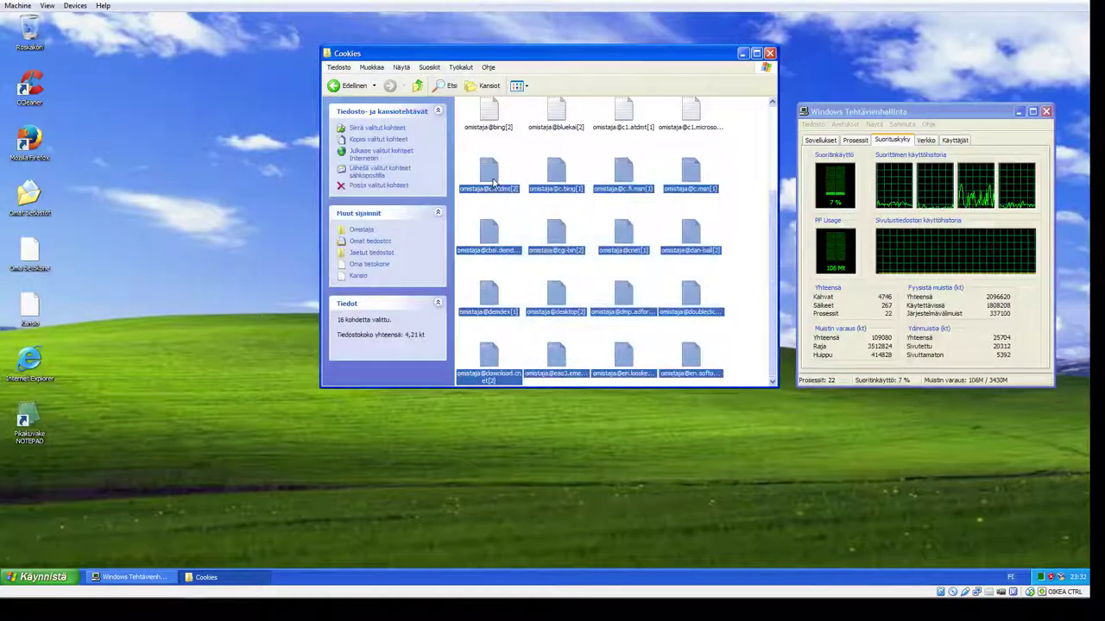
right_click(501, 180)
left_click(521, 281)
left_click(572, 313)
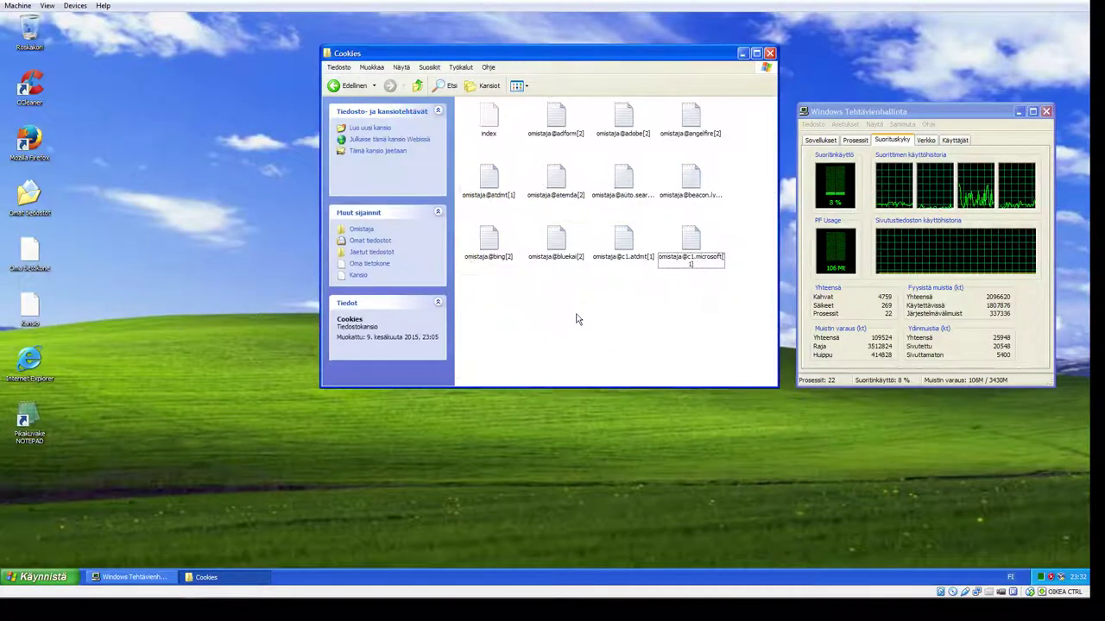
Step: Delete the remaining cookie text files in batches of eight and three, leaving out the index file
left_click_drag(719, 311, 492, 179)
right_click(493, 179)
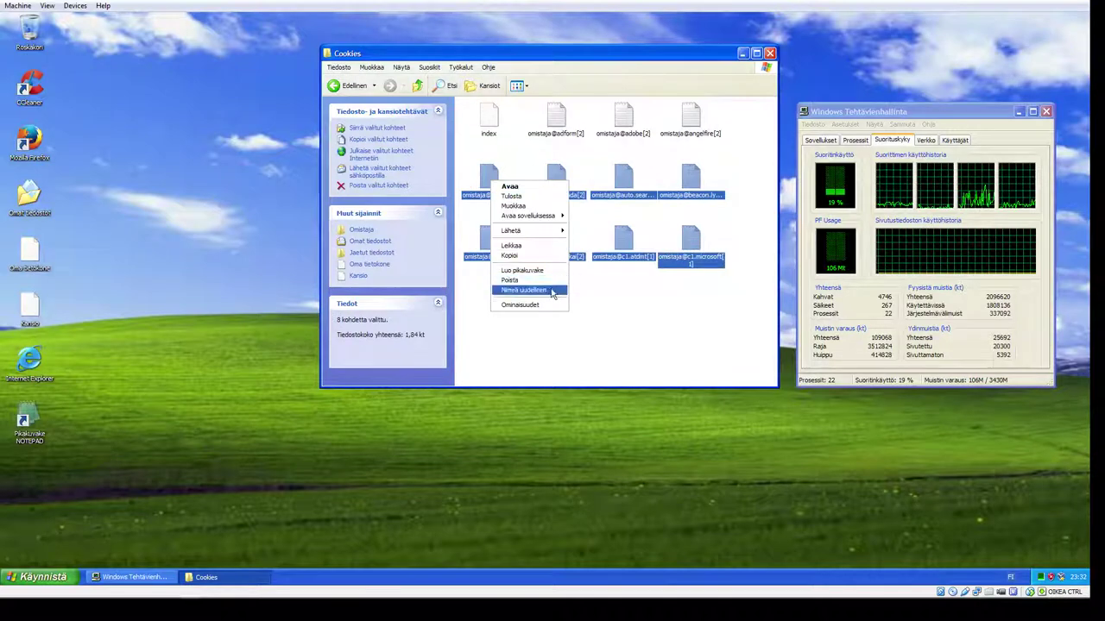
left_click(523, 281)
left_click(580, 317)
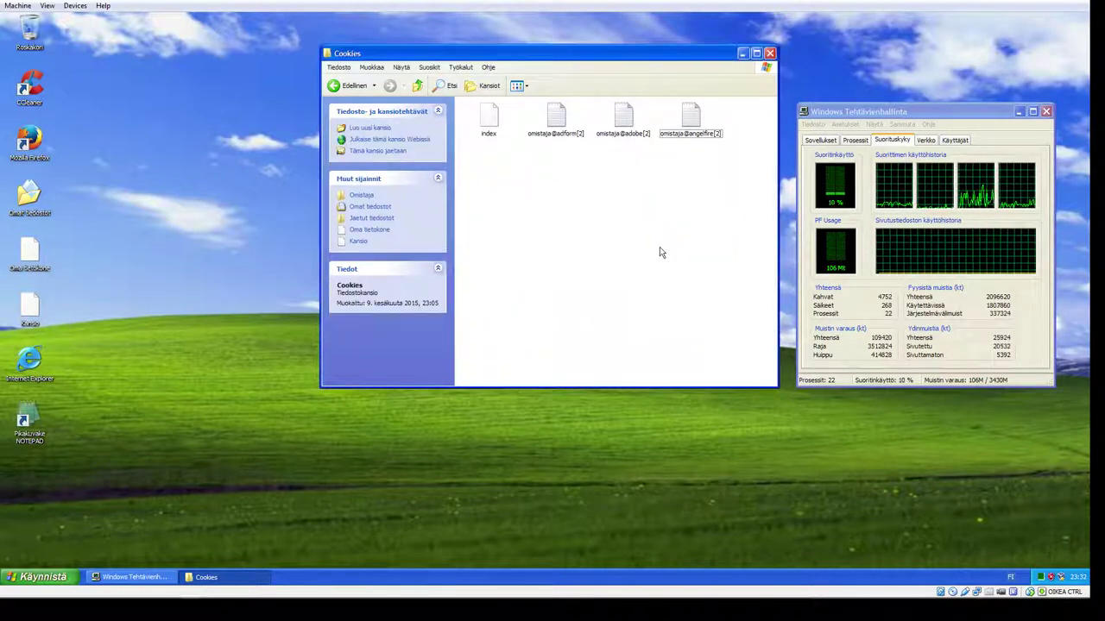
left_click_drag(725, 179, 547, 122)
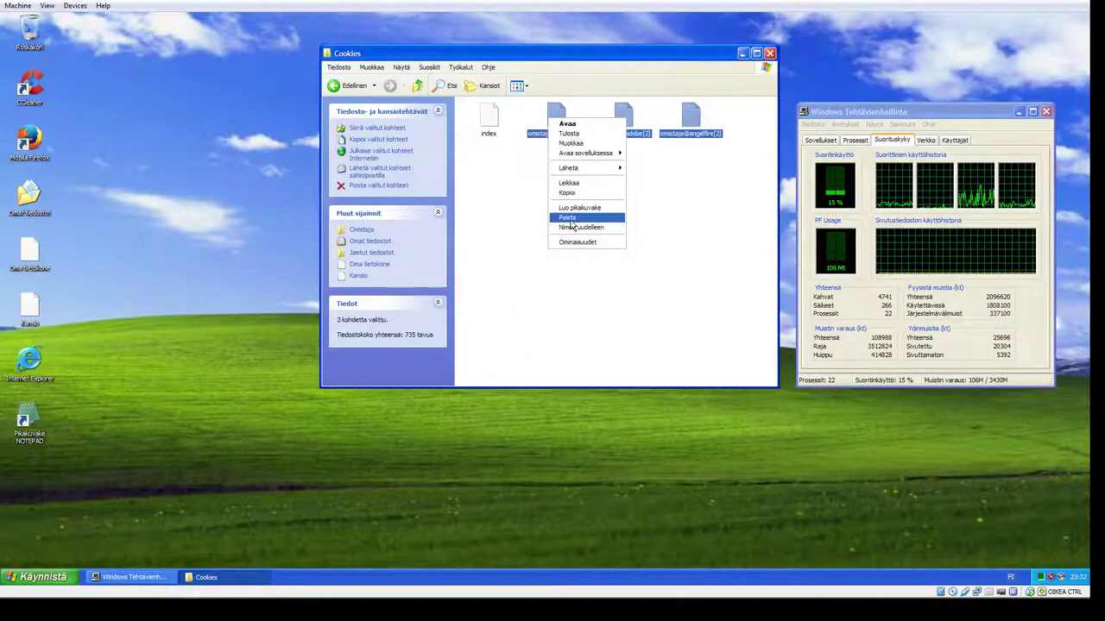
left_click(570, 219)
left_click(580, 316)
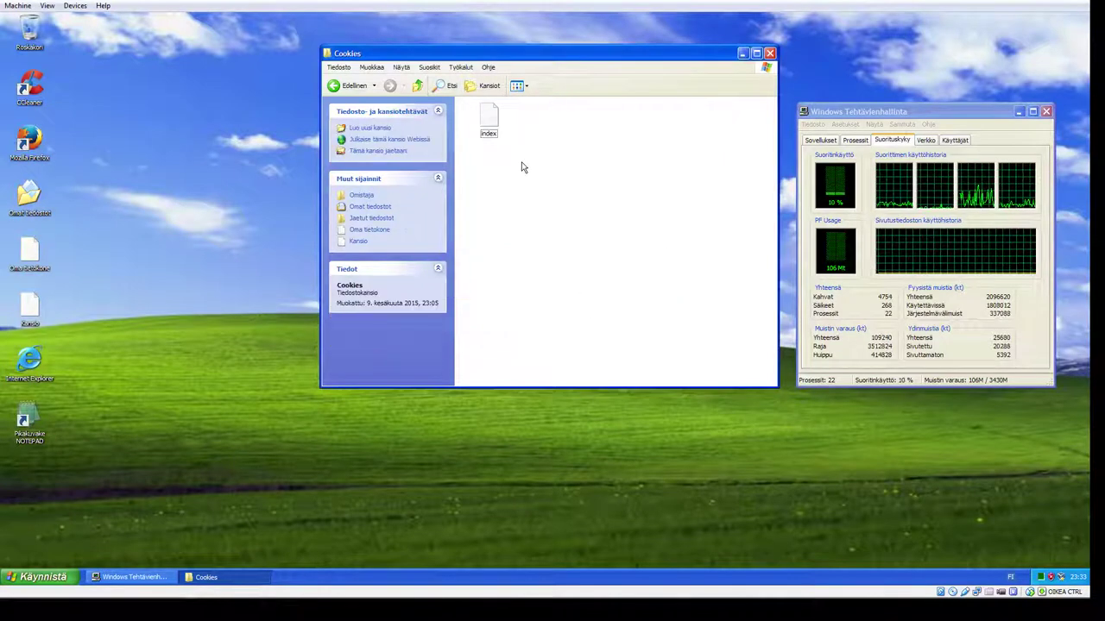
Step: Try to delete the index file from the Cookies folder
right_click(487, 116)
left_click(513, 192)
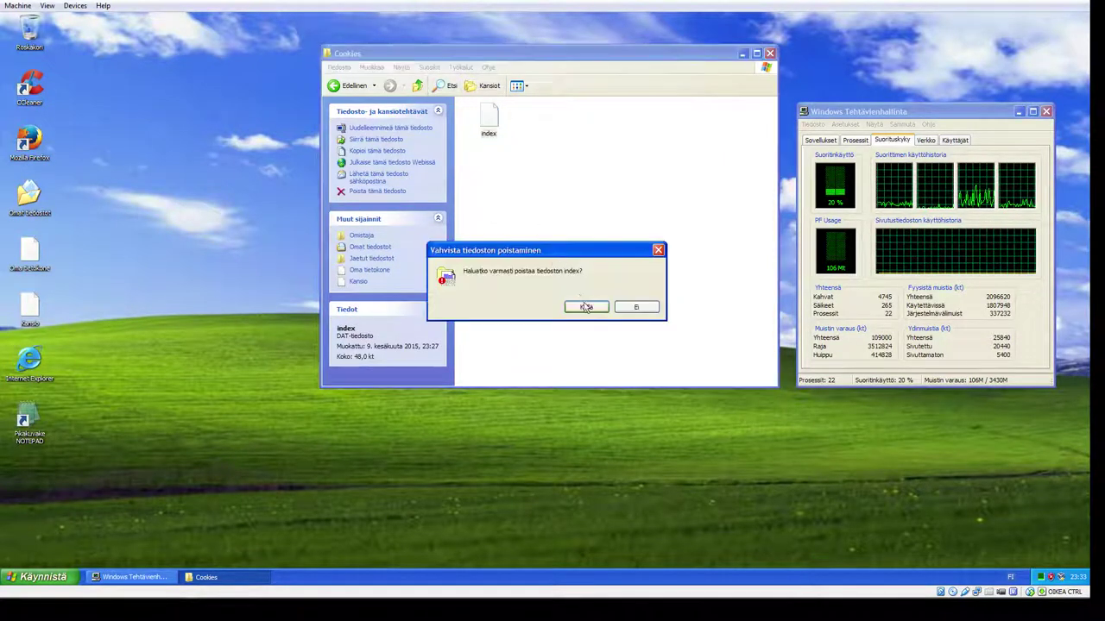
left_click(581, 305)
left_click(562, 329)
left_click(530, 227)
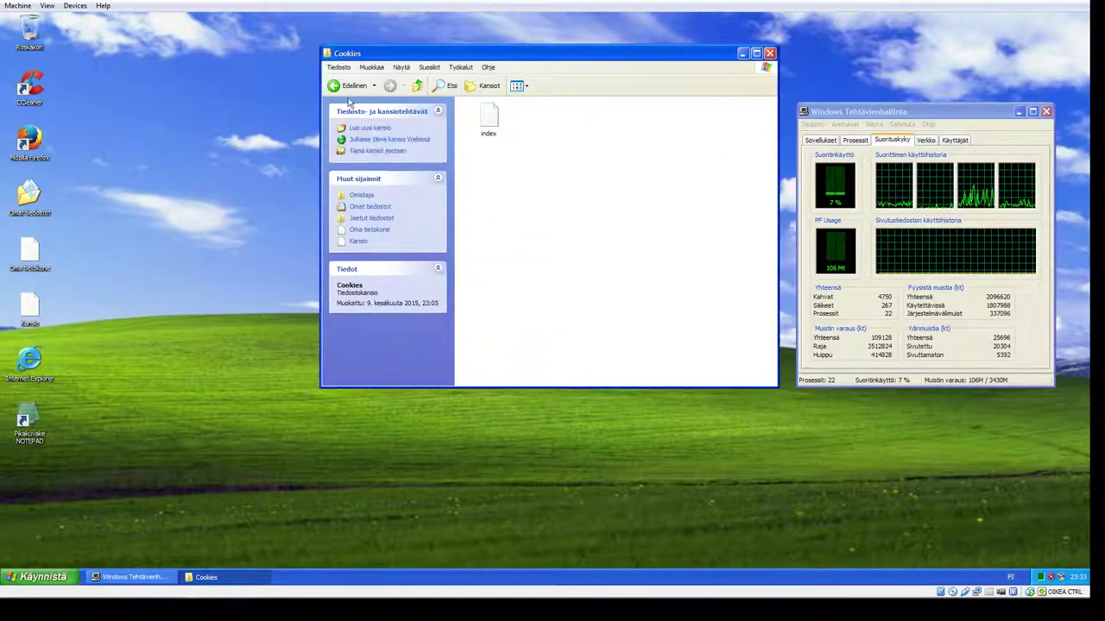
Step: Return to Omistaja and browse through AppData, LocalLow and IObit to examine the Advanced SystemCare V8 folder
key("BackSpace")
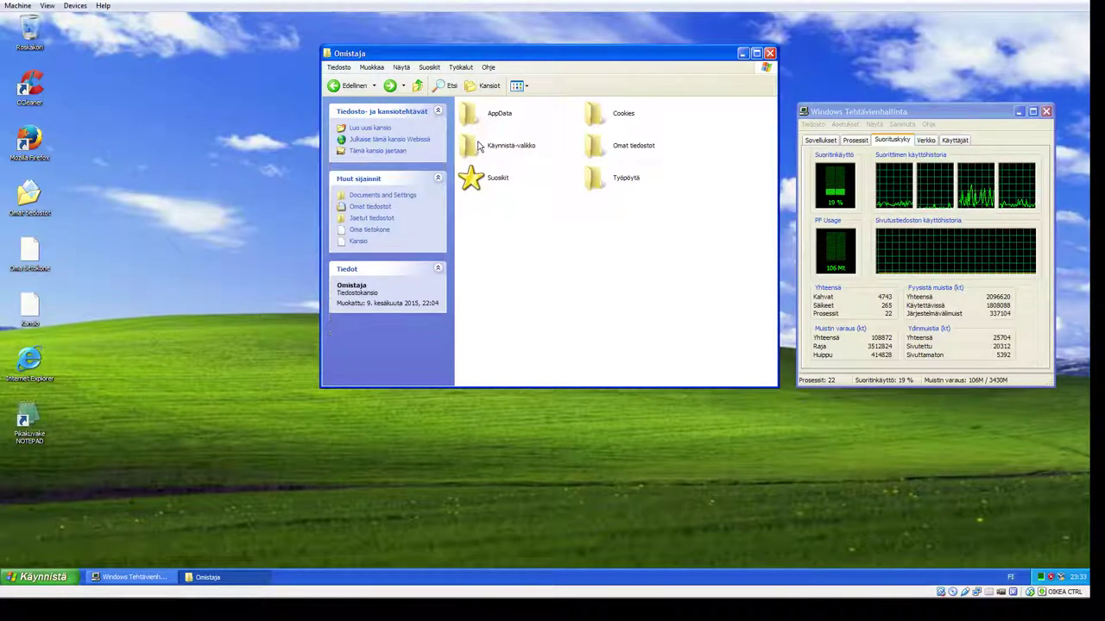
double_click(473, 119)
double_click(471, 118)
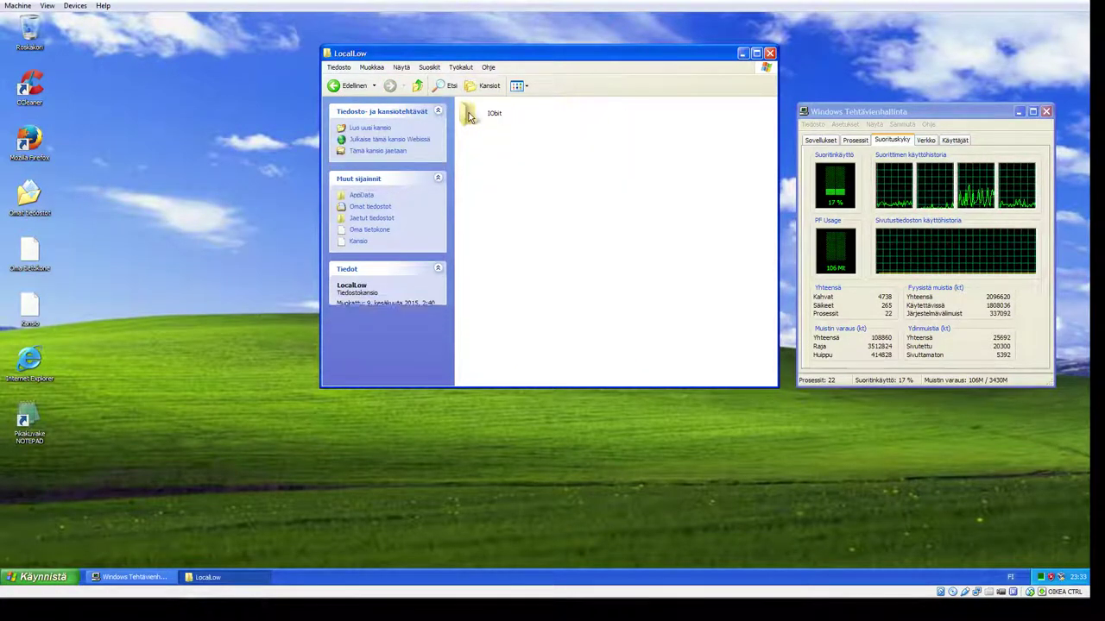
double_click(471, 118)
left_click(471, 118)
double_click(472, 118)
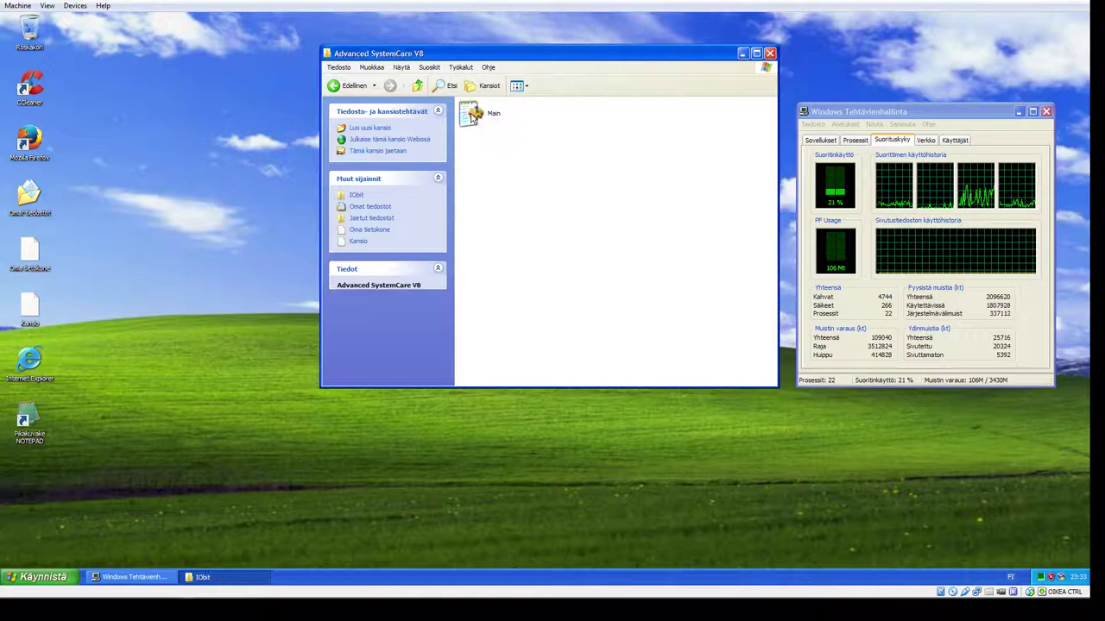
Step: Go back to the IObit folder and delete its Advanced SystemCare V8 and SafeBrowse subfolders
left_click(369, 94)
left_click_drag(693, 172, 476, 111)
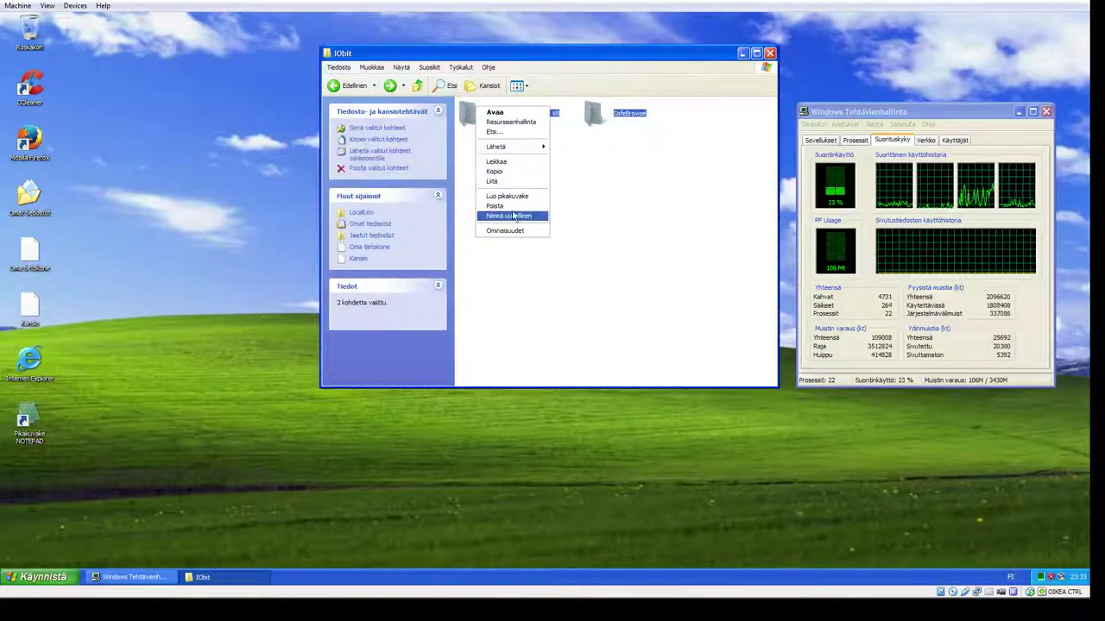
left_click(507, 206)
left_click(597, 316)
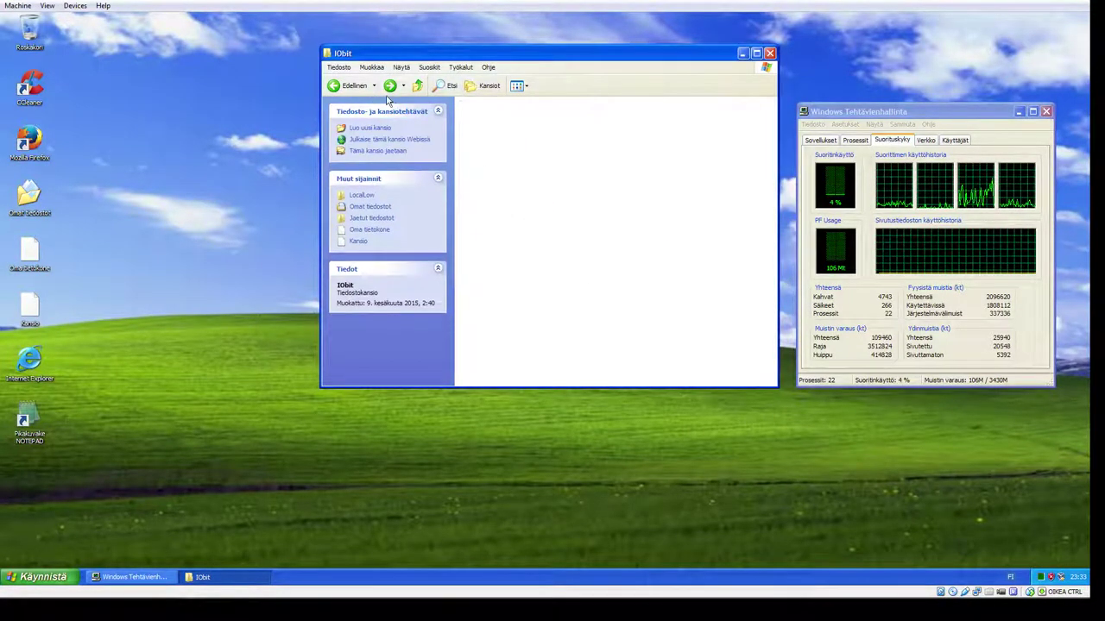
Step: Go back up to the Omistaja folder and delete the AppData folder
key("BackSpace")
key("BackSpace")
key("BackSpace")
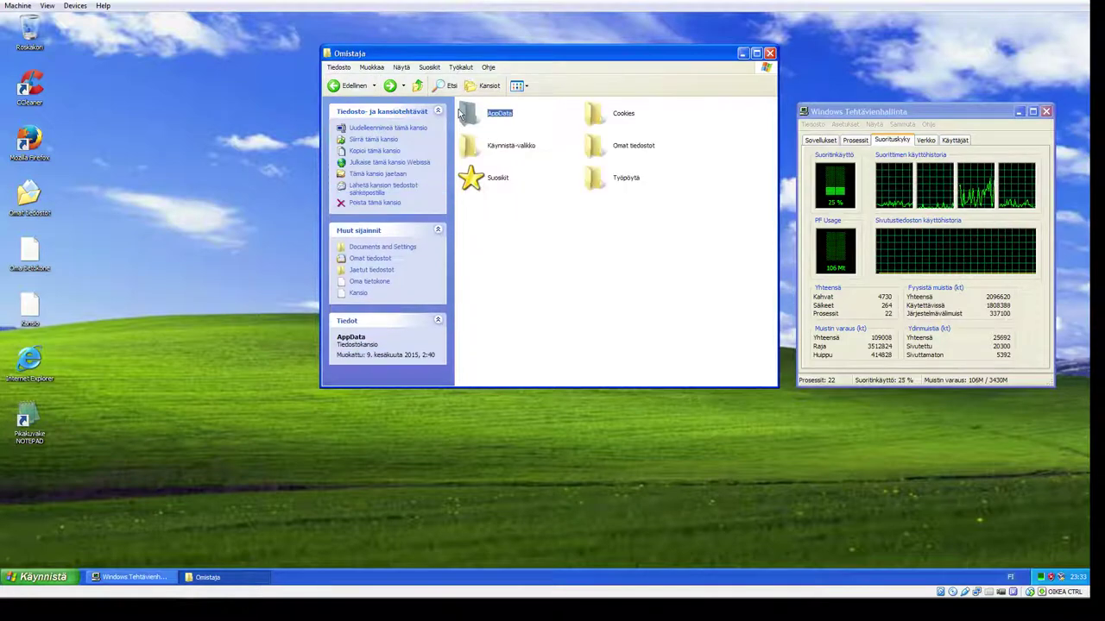
right_click(460, 113)
left_click(534, 231)
left_click(585, 317)
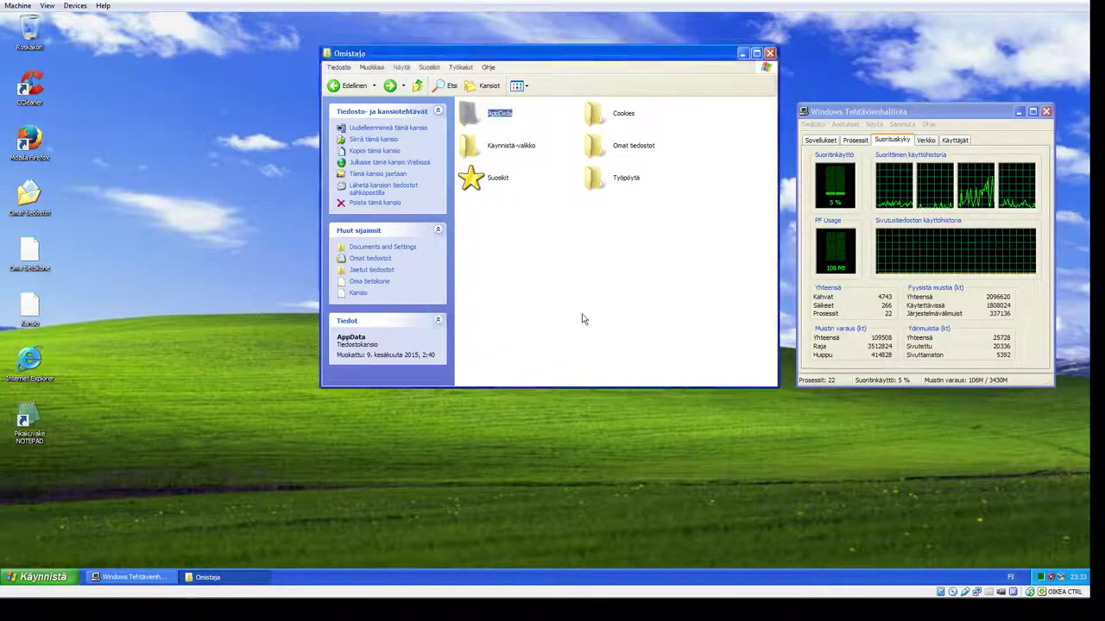
Step: Try to delete the Suosikit folder from the Omistaja folder
right_click(601, 154)
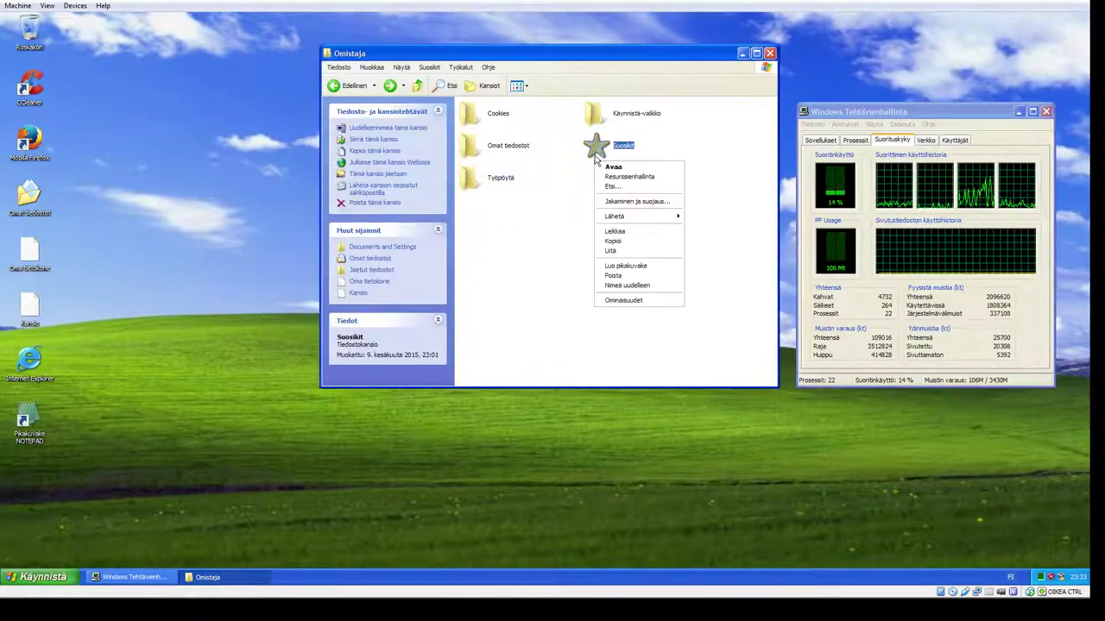
left_click(619, 269)
left_click(592, 319)
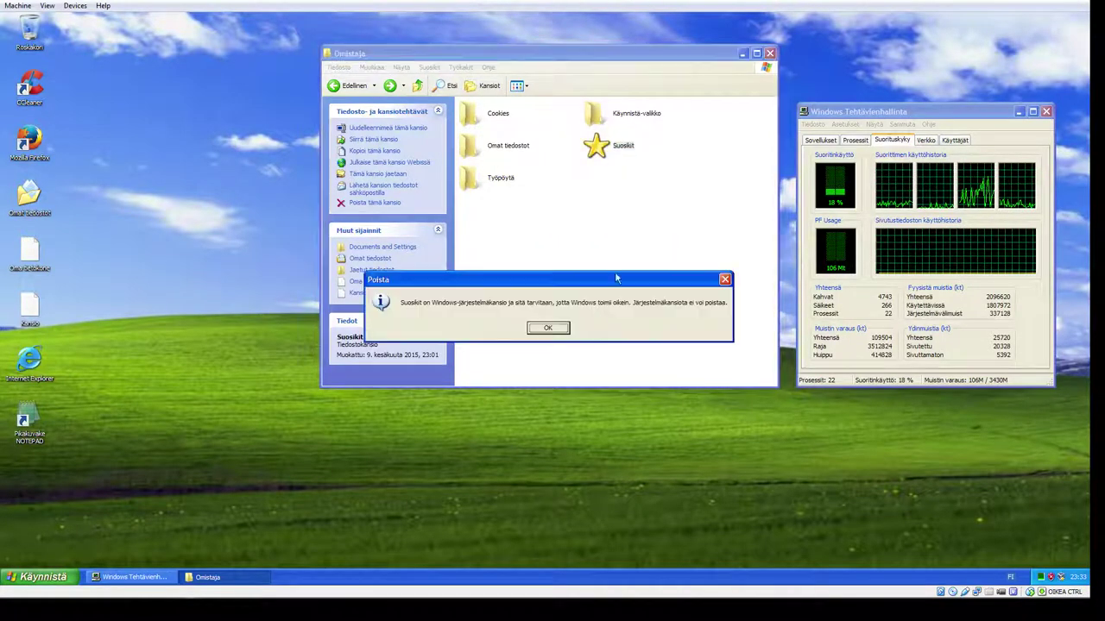
left_click(558, 328)
Step: Open the Suosikit folder and delete its Linkit folder and the MSN.com and Radioasemaopas links
double_click(590, 154)
left_click_drag(585, 233, 474, 114)
left_click(697, 228)
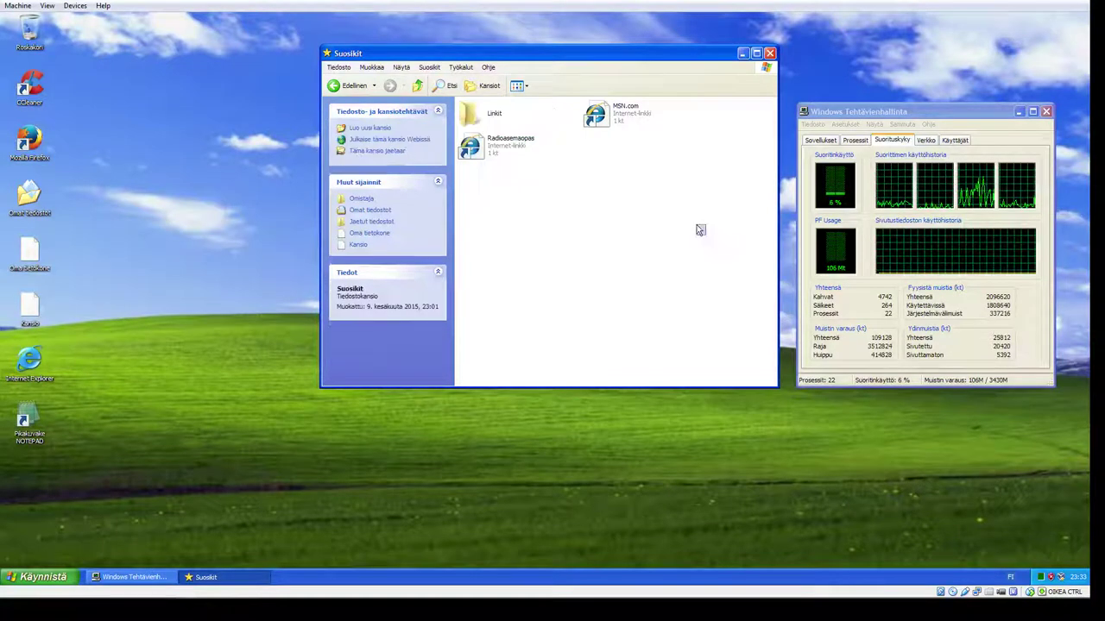
left_click_drag(708, 235, 477, 114)
right_click(476, 115)
left_click(501, 207)
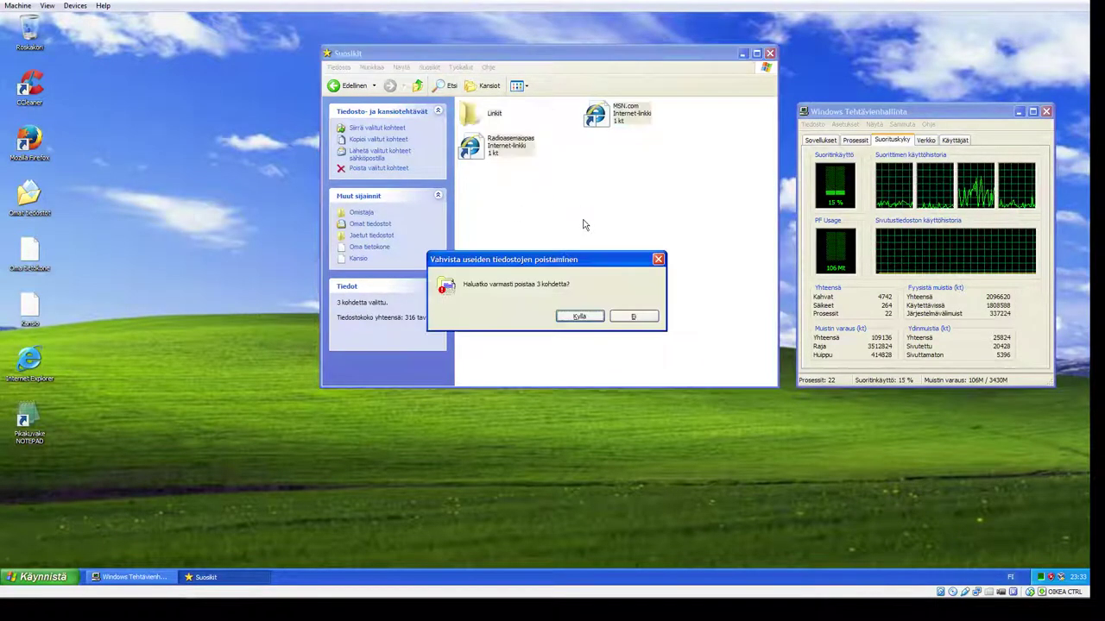
key("Return")
Step: Go back to Omistaja, open the Työpöytä folder and delete the Pikakuvake NOTEPAD shortcut
left_click(334, 86)
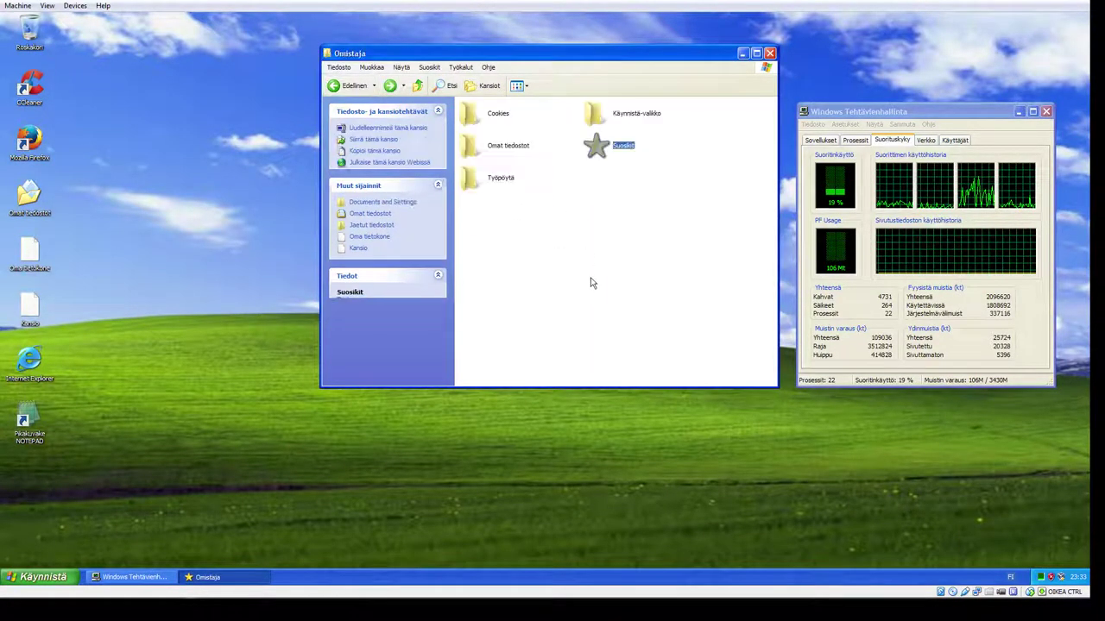
double_click(470, 176)
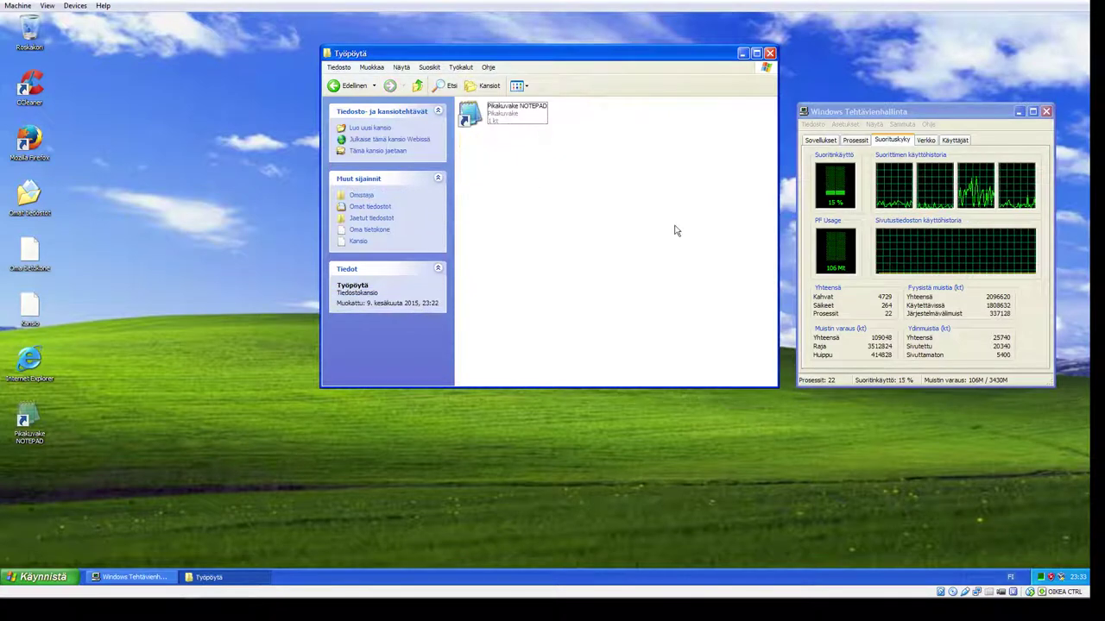
left_click(470, 114)
right_click(474, 111)
left_click(497, 192)
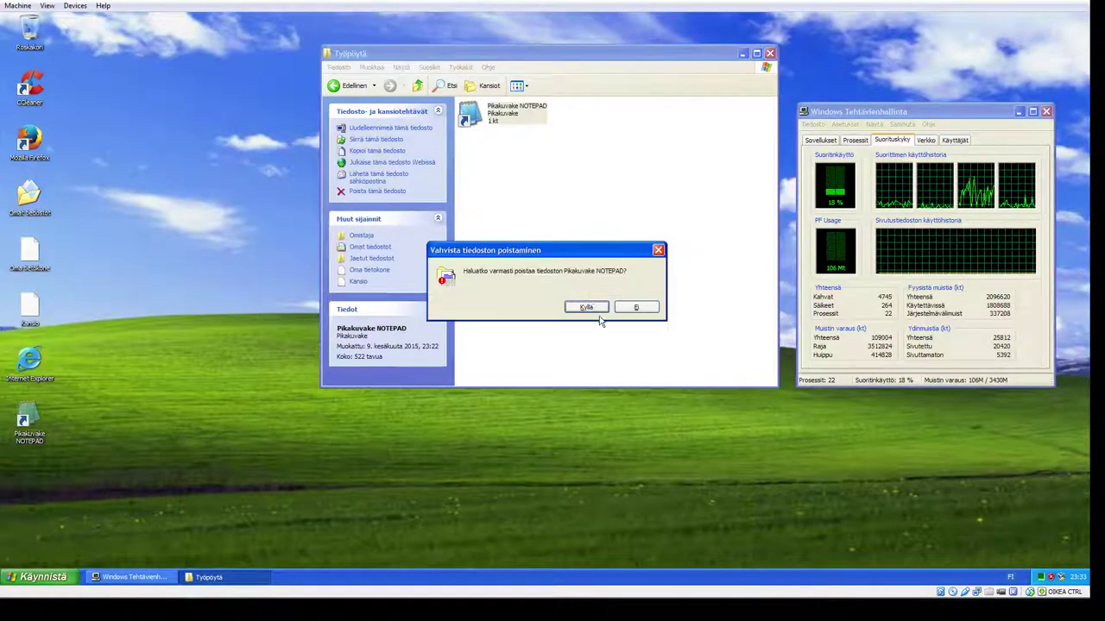
left_click(590, 307)
Step: Try to delete the CCleaner, Mozilla Firefox, Omat tiedostot, Oma tietokone, Kansio and Internet Explorer icons from the desktop together
left_click_drag(144, 411, 35, 56)
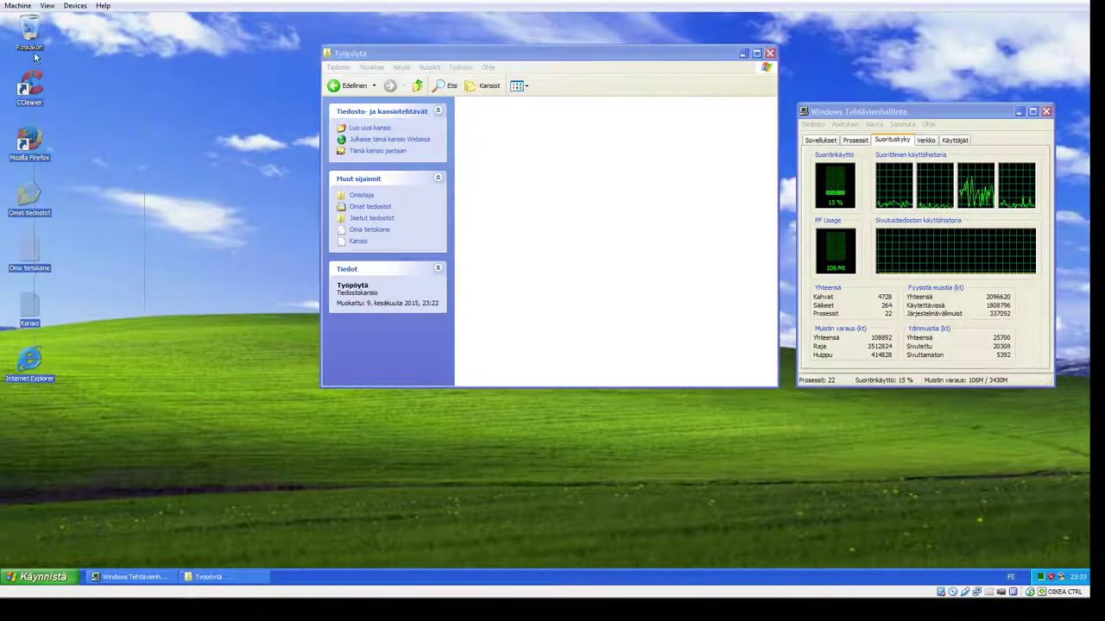
right_click(30, 89)
left_click(52, 142)
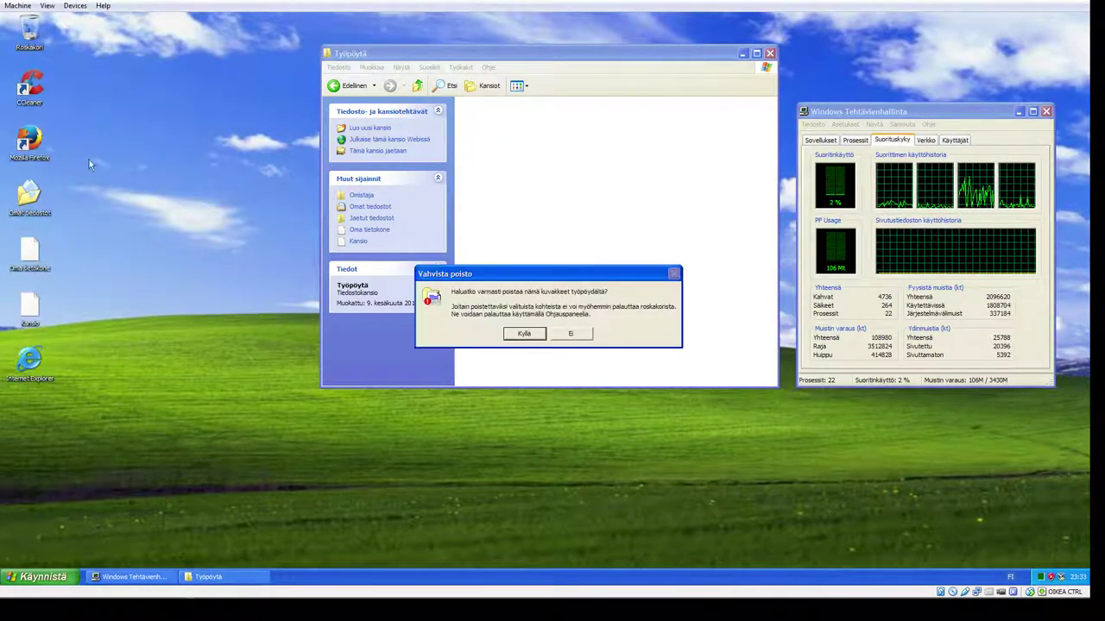
left_click(521, 335)
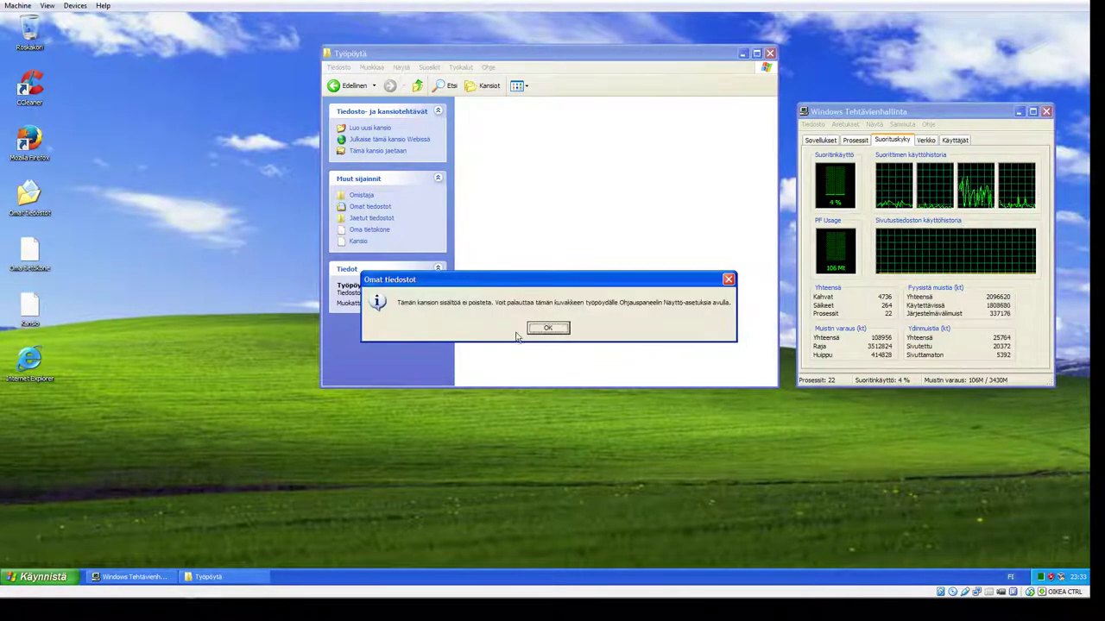
left_click(547, 328)
left_click(582, 314)
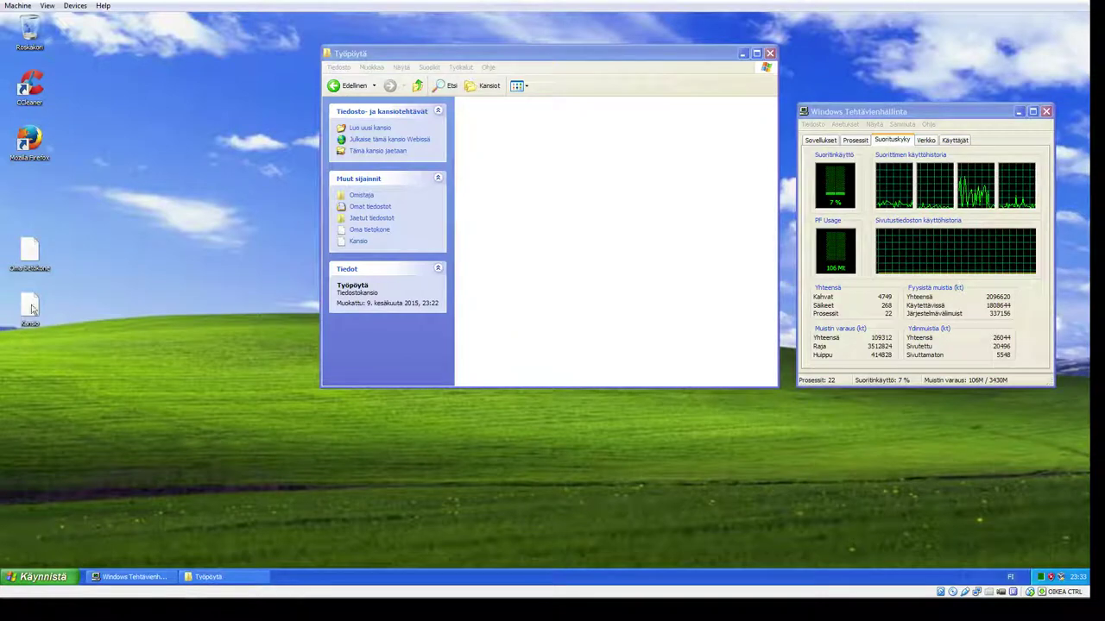
left_click(570, 288)
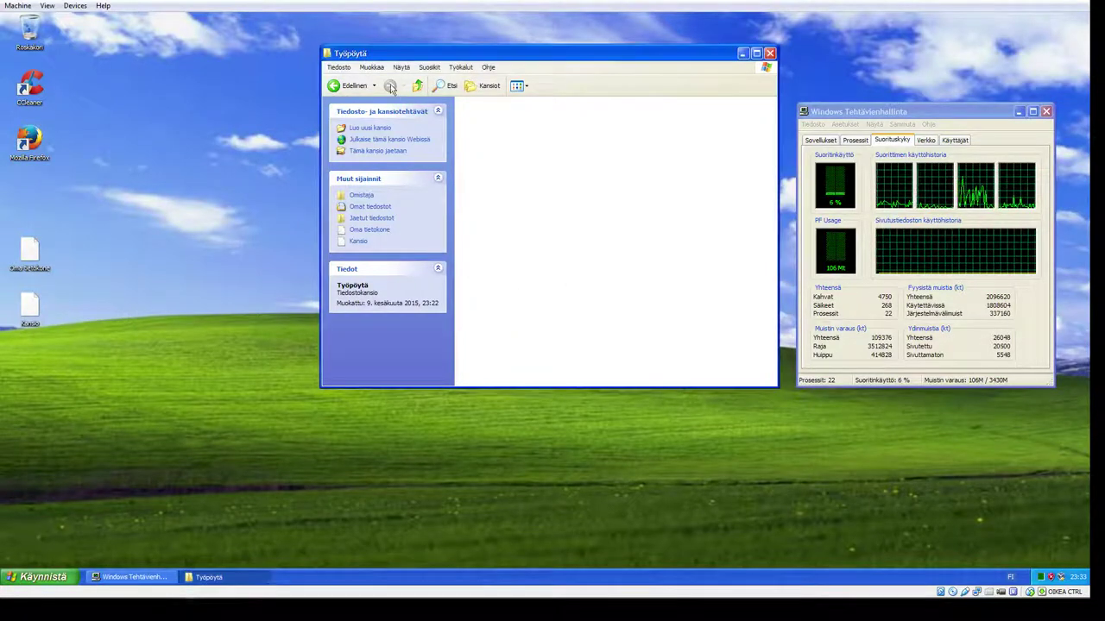
Step: Return to the Omistaja folder and delete the remaining CCleaner and Mozilla Firefox shortcuts from the desktop
key("BackSpace")
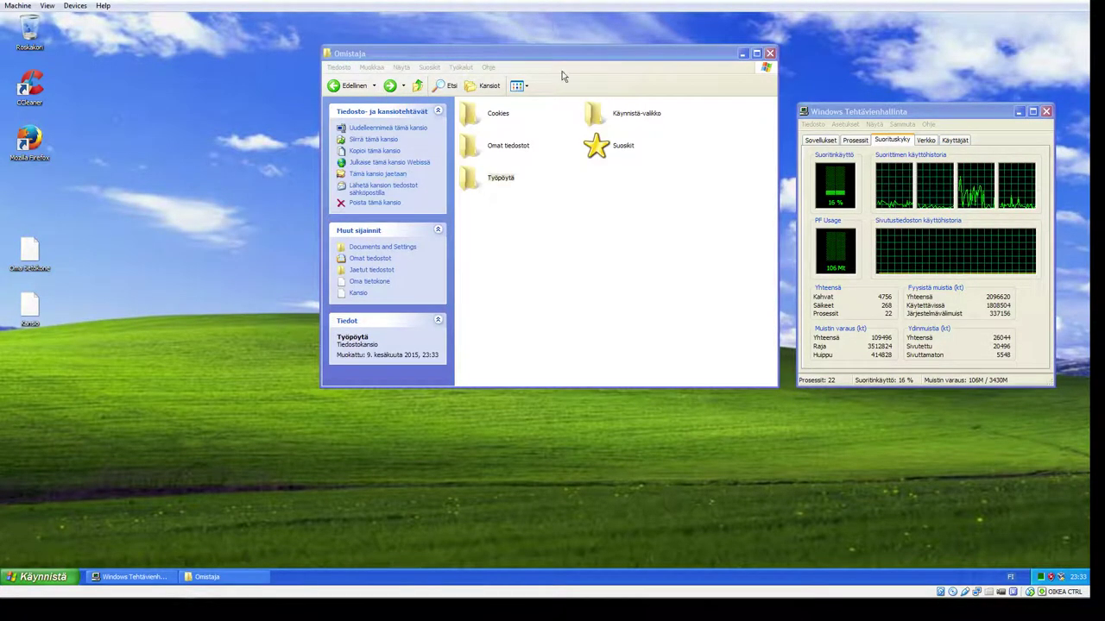
left_click_drag(562, 54, 346, 387)
key("Delete")
left_click(573, 313)
left_click(568, 313)
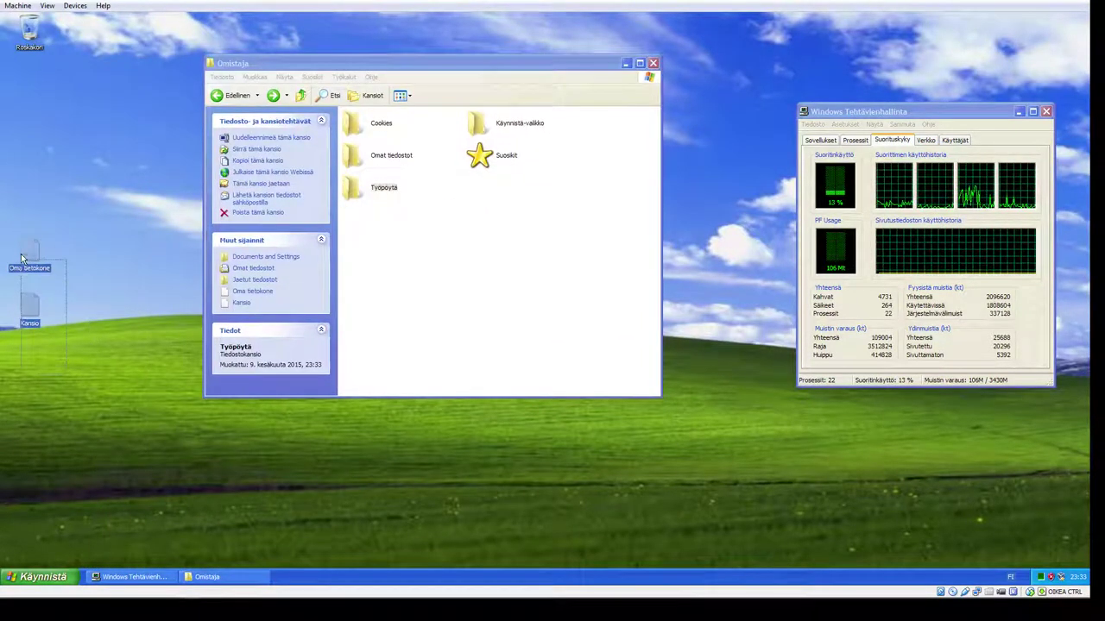
Step: Try to delete the Oma tietokone and Kansio icons from the desktop
right_click(22, 258)
left_click(43, 294)
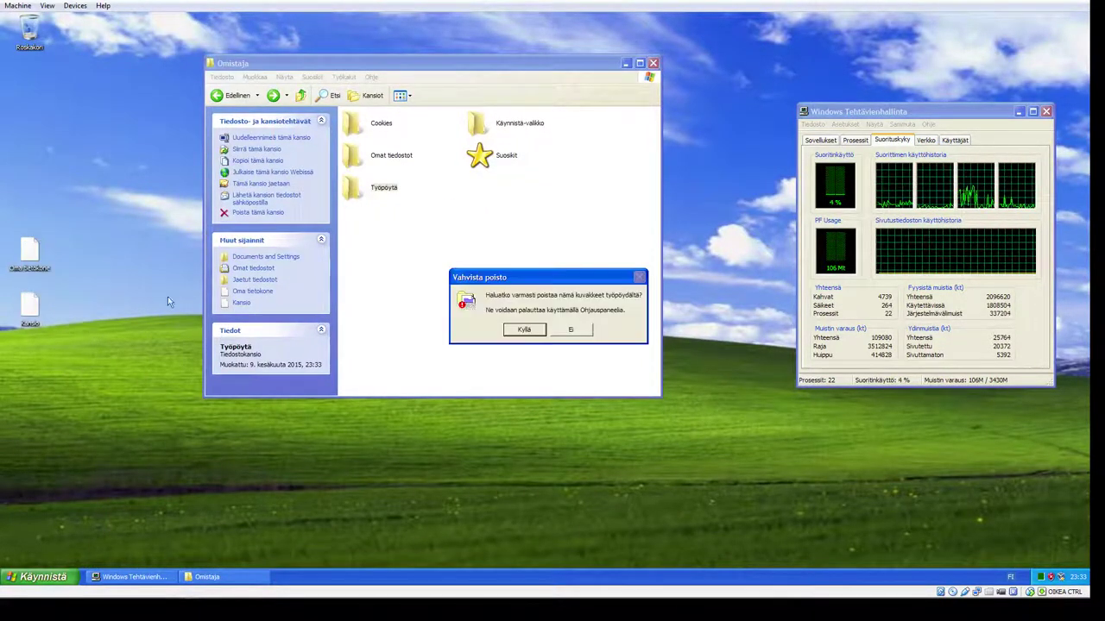
left_click(525, 328)
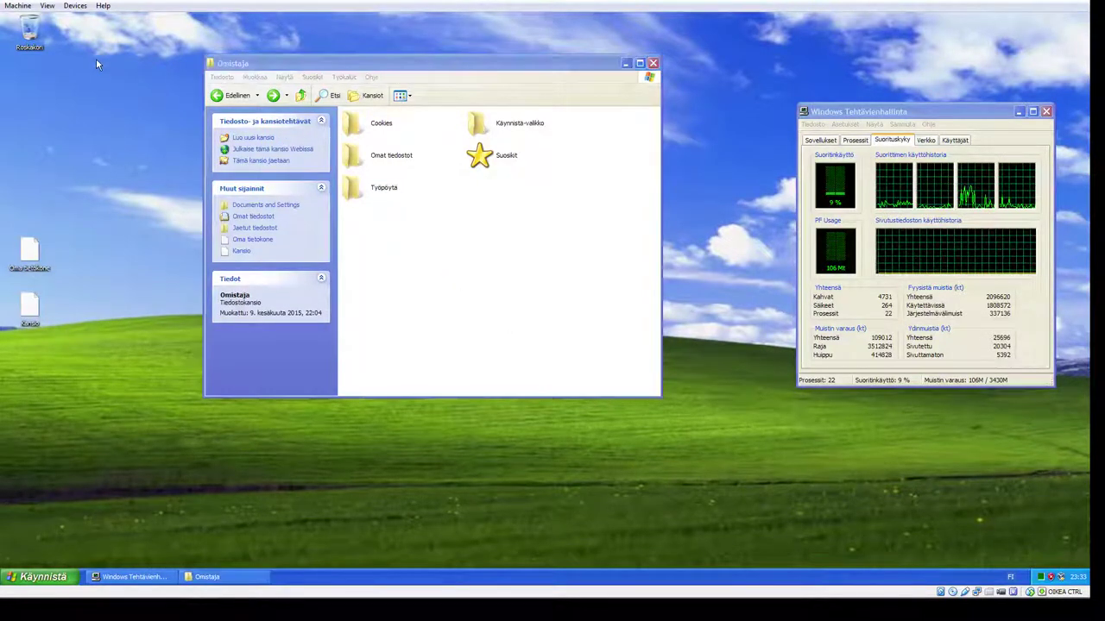
Step: Browse via Documents and Settings, Omat tiedostot and Oma tietokone to the WINDOWS folder on the C: drive
left_click(466, 177)
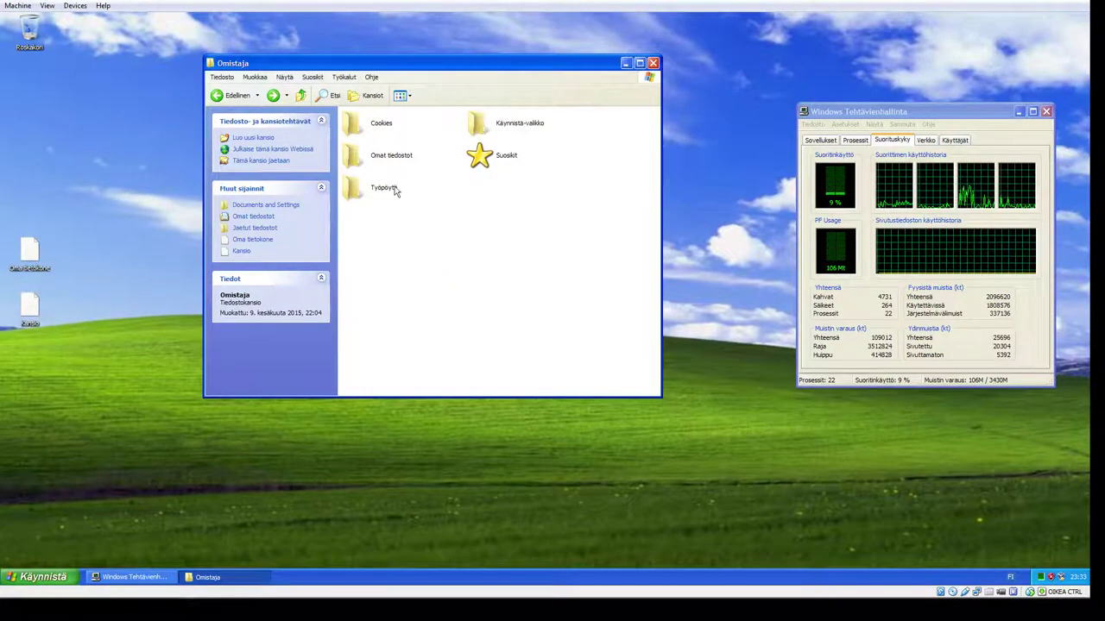
left_click(277, 209)
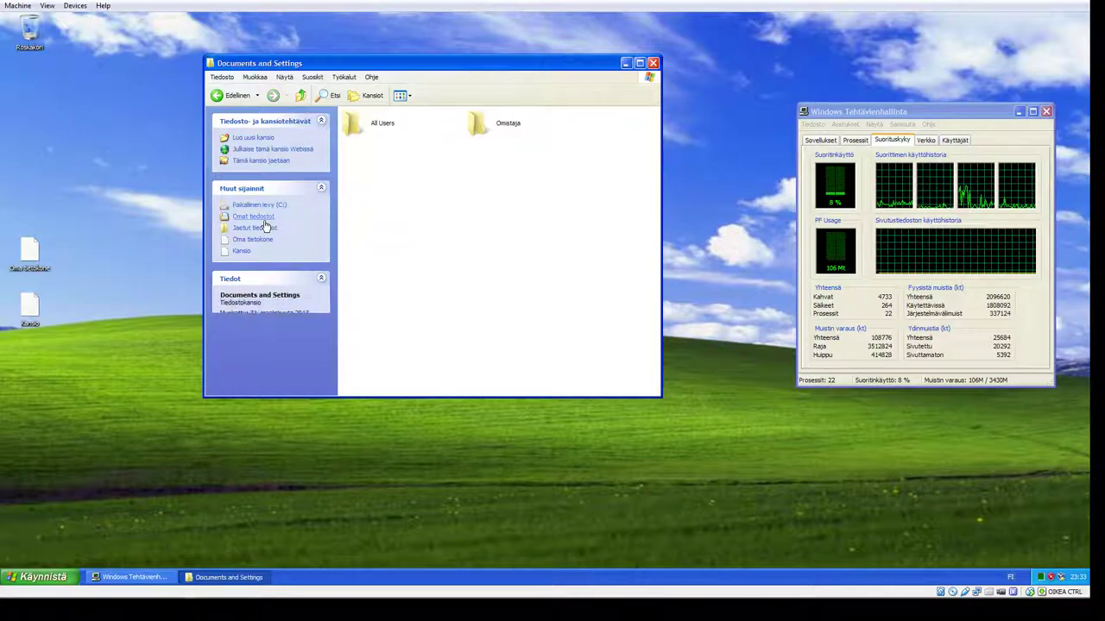
left_click(255, 217)
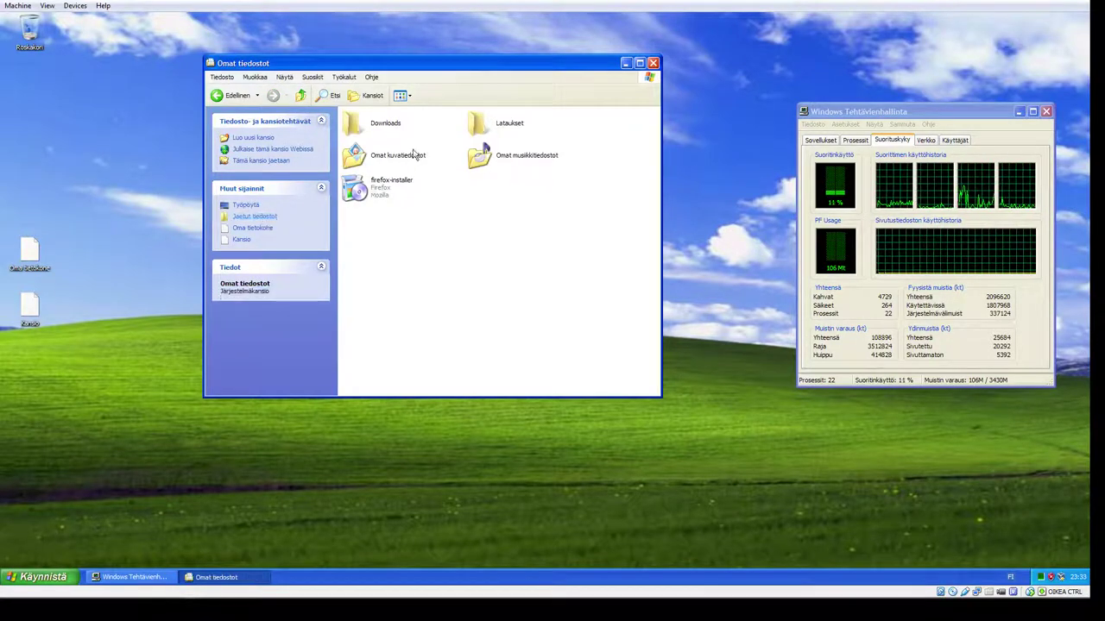
key("BackSpace")
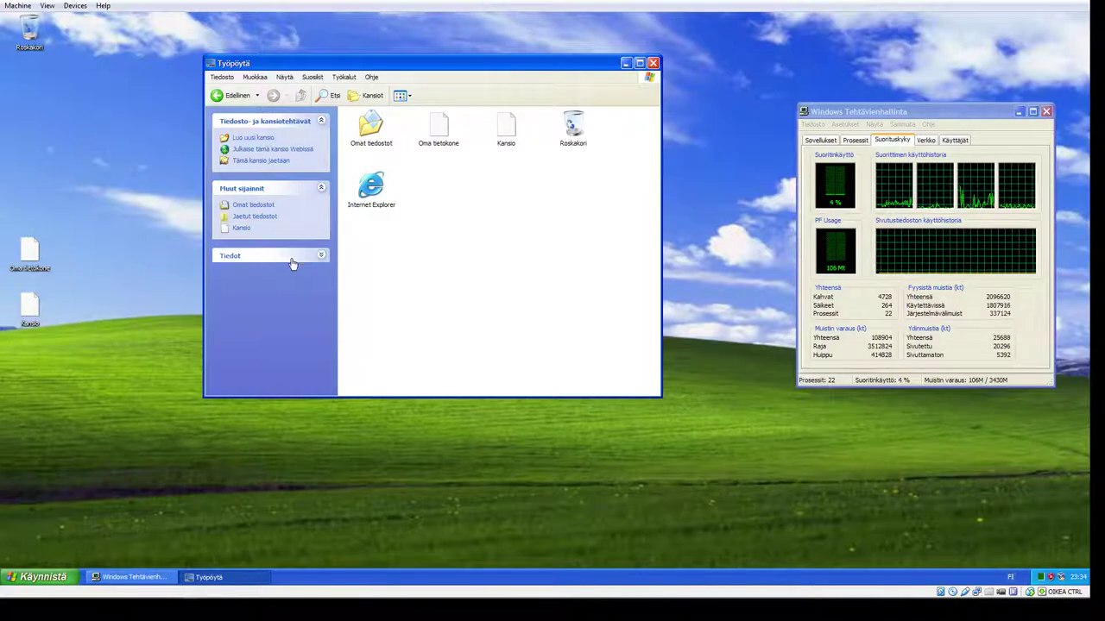
double_click(434, 138)
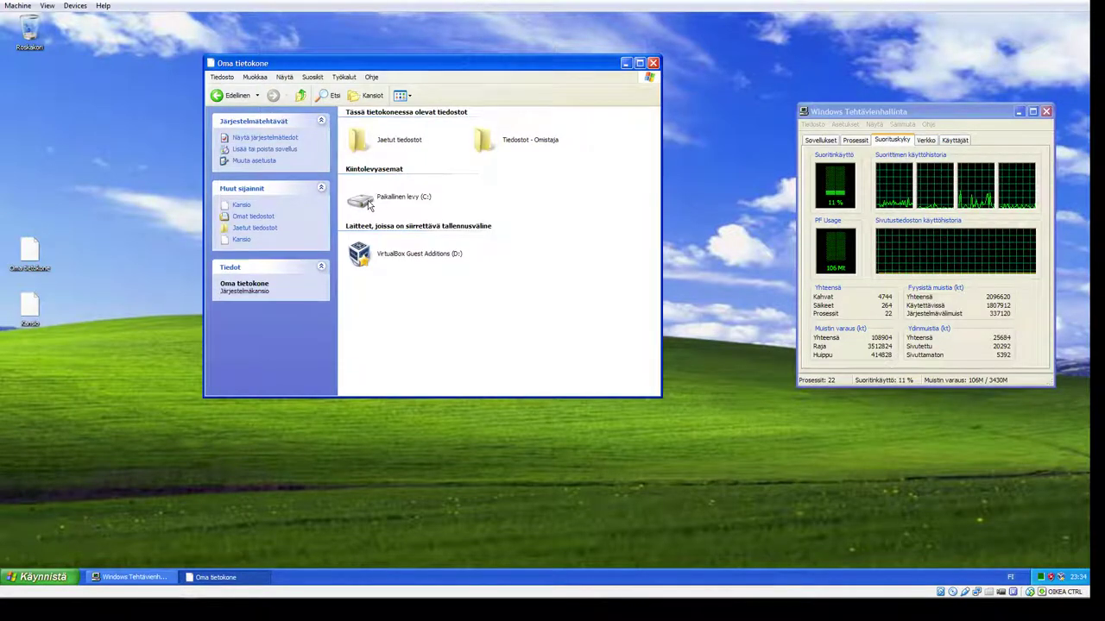
double_click(369, 204)
left_click(383, 153)
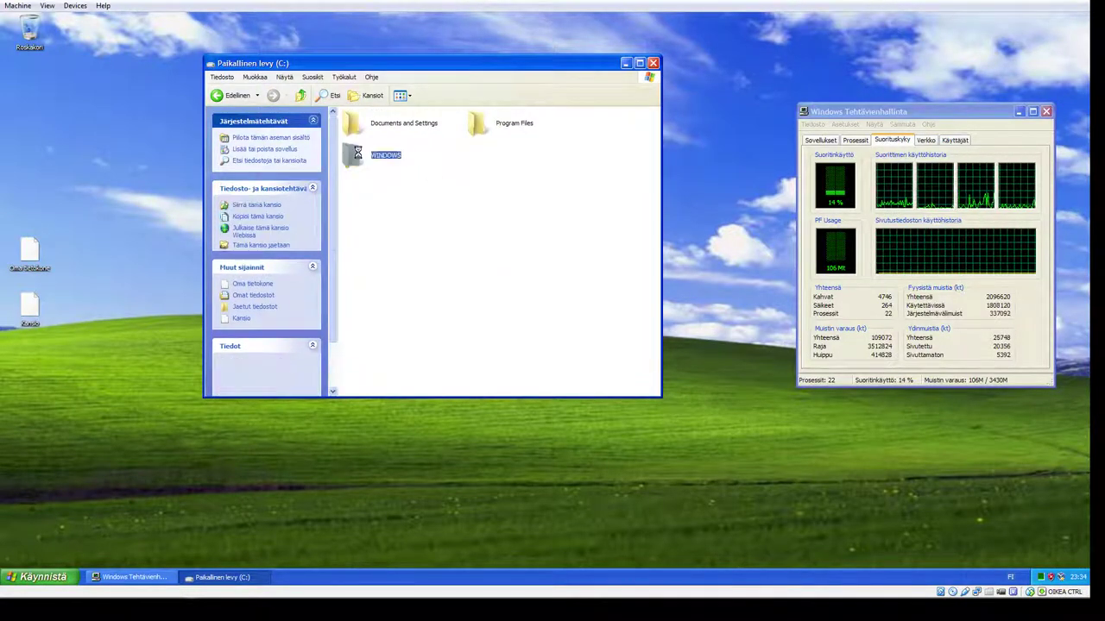
Step: Try to delete the addins, AppPatch, assembly and Config folders from the WINDOWS folder
left_click_drag(627, 110, 373, 125)
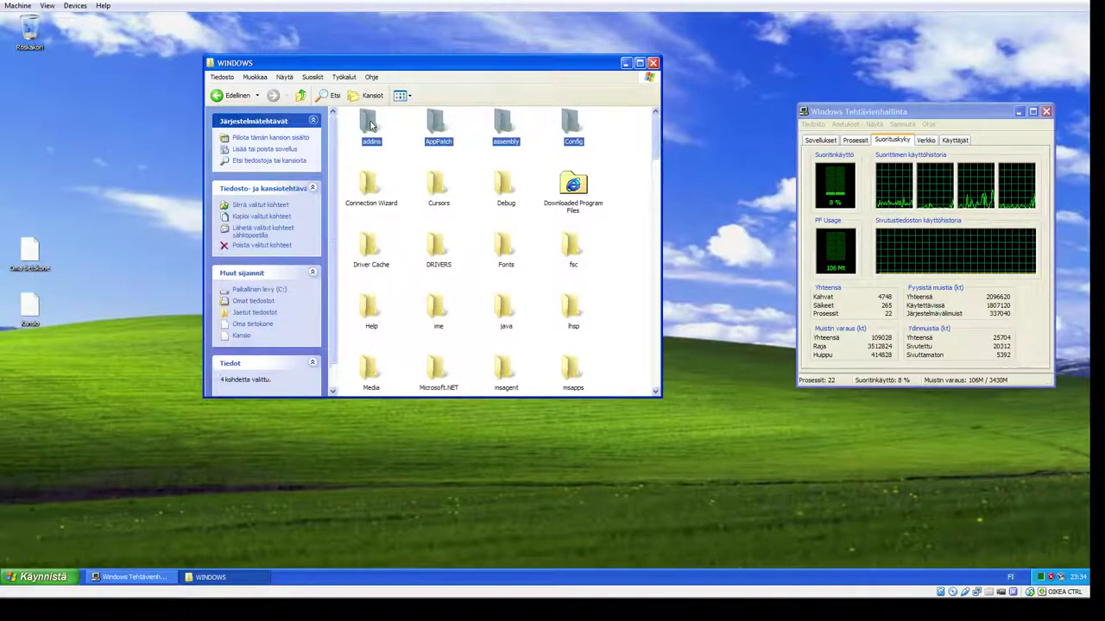
right_click(373, 122)
left_click(421, 228)
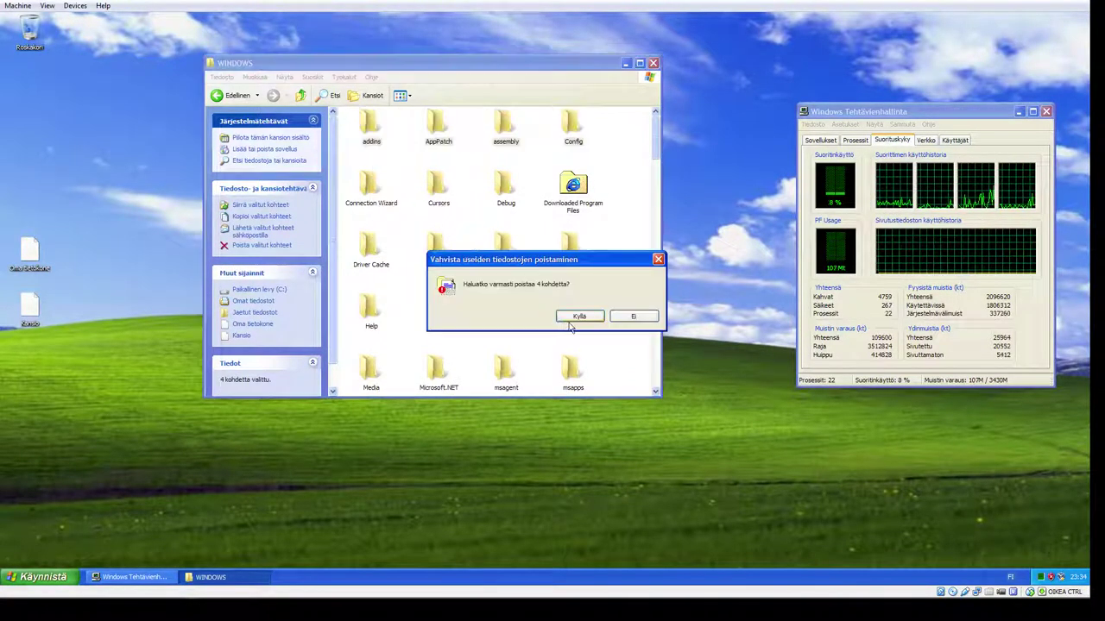
left_click(579, 316)
left_click(549, 336)
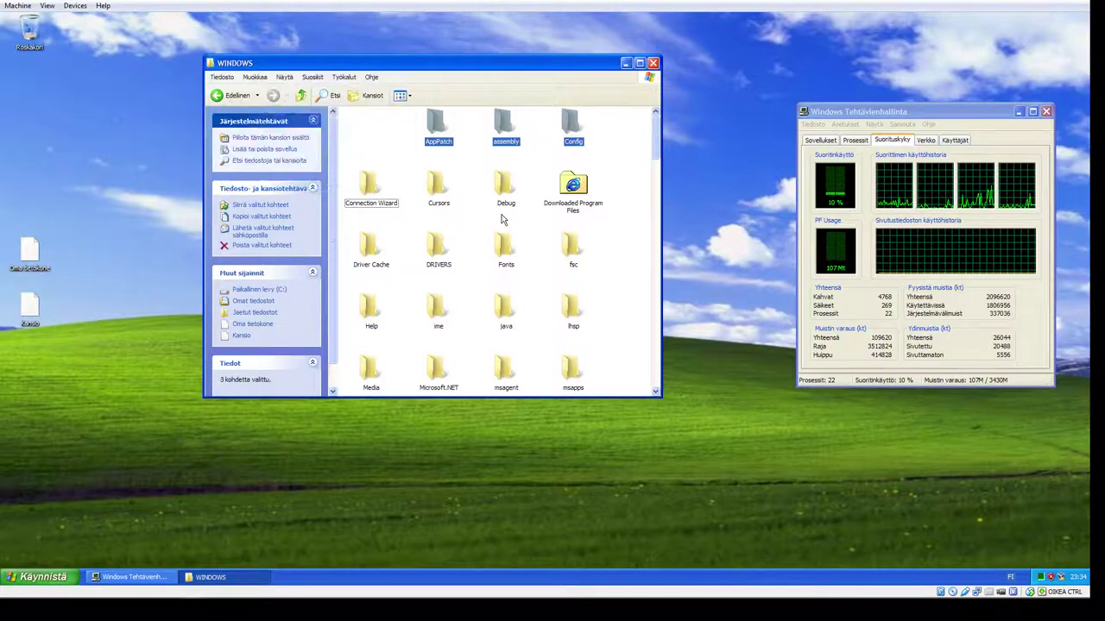
left_click_drag(625, 164, 345, 208)
right_click(370, 197)
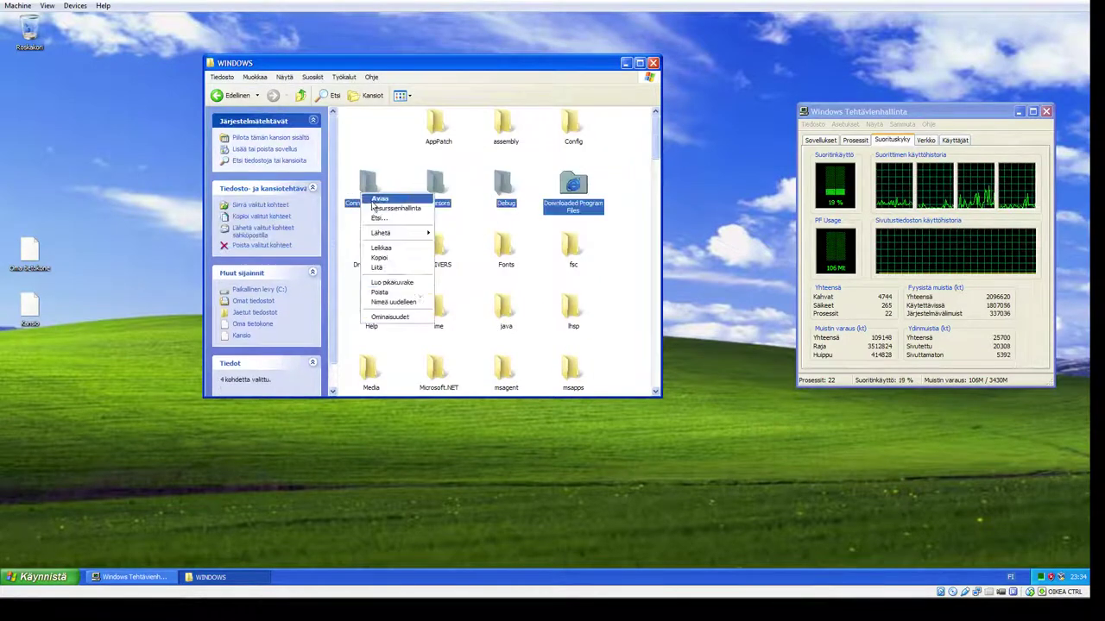
left_click(494, 222)
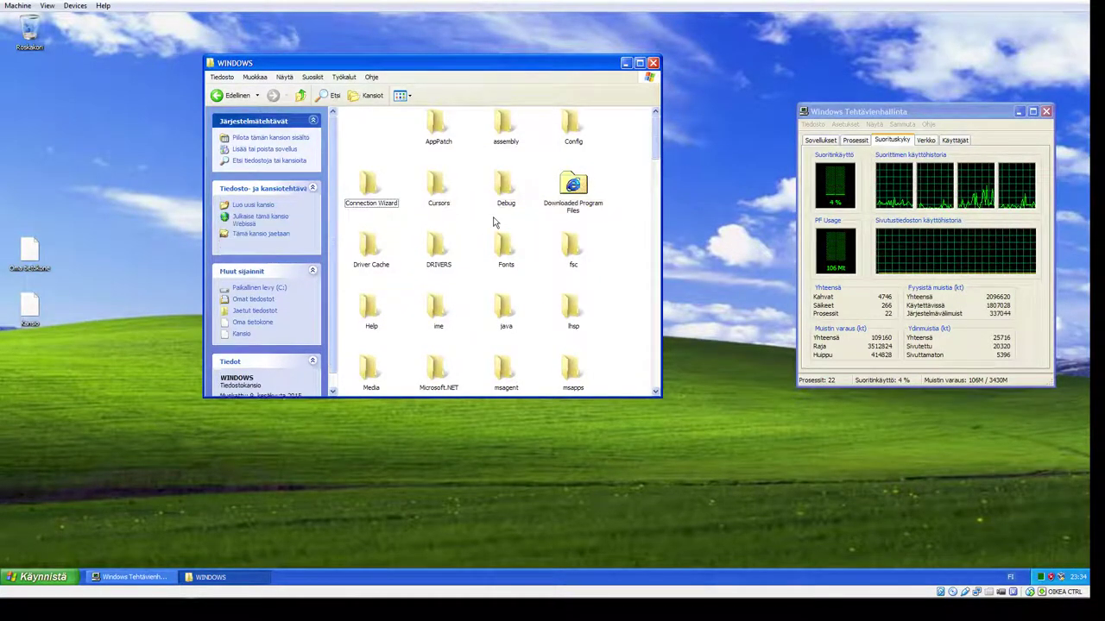
Step: Delete the Connection Wizard, Cursors, Debug and Downloaded Program Files folders from the WINDOWS folder
left_click_drag(634, 173, 350, 203)
right_click(353, 184)
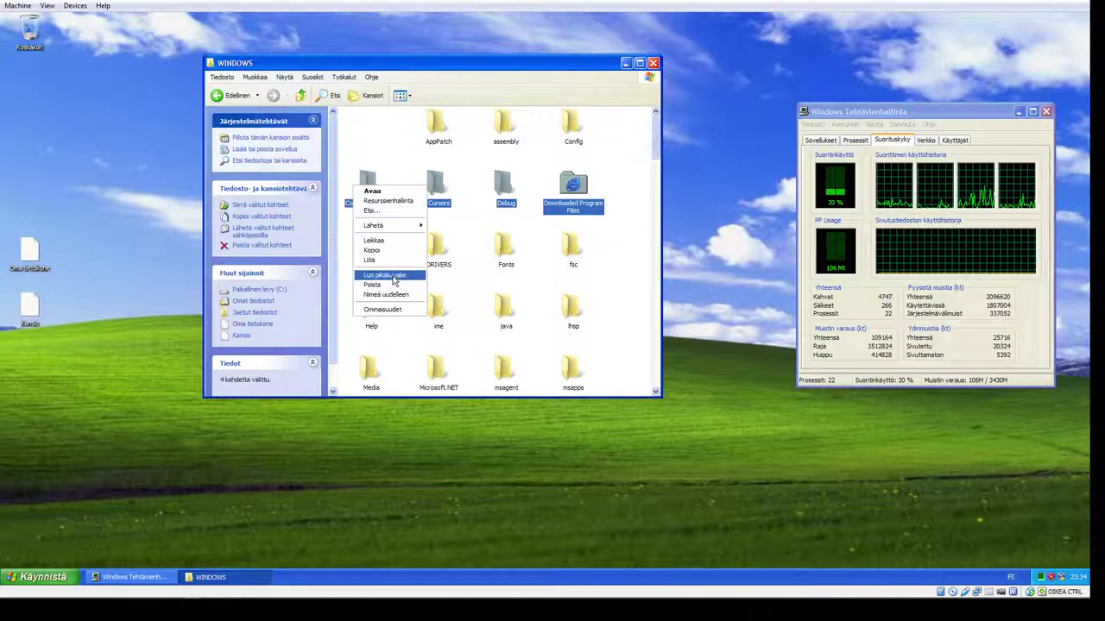
left_click(382, 285)
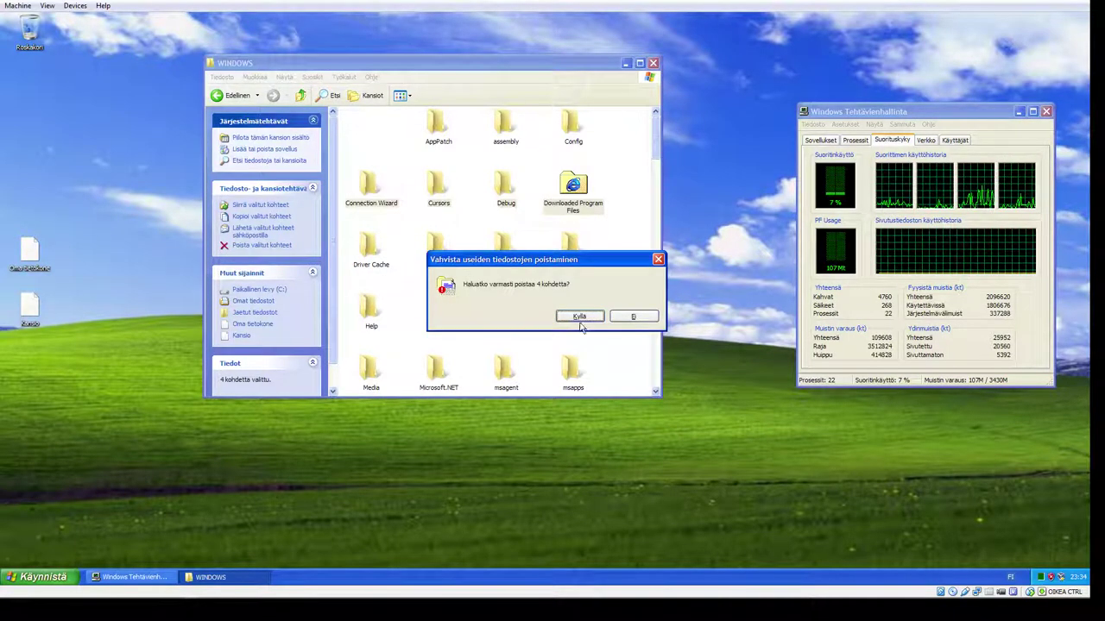
left_click(579, 318)
left_click(541, 338)
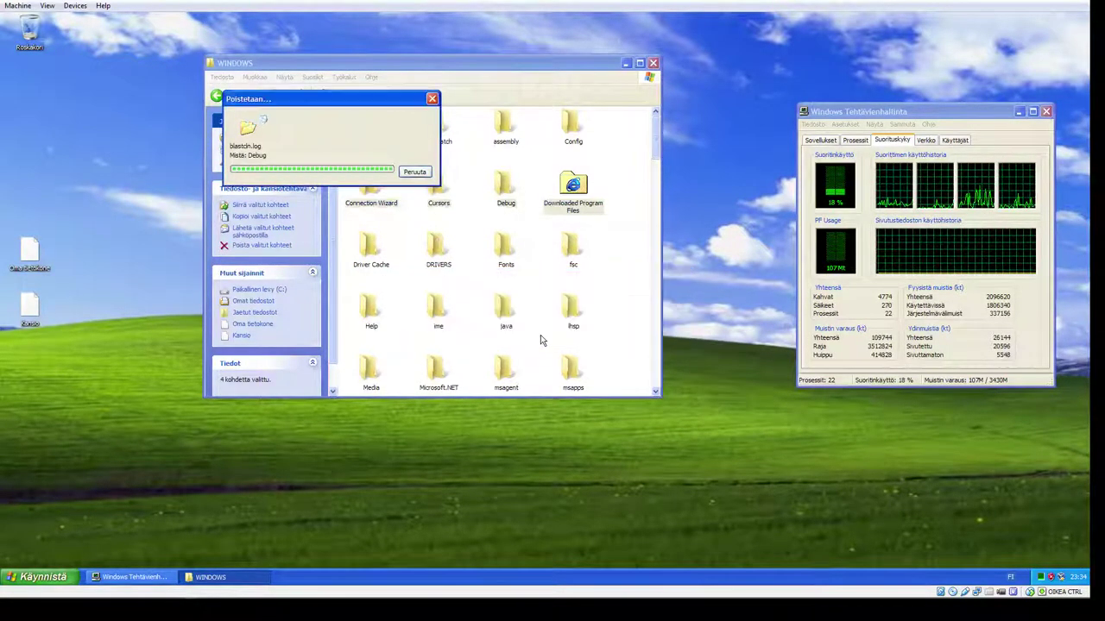
Step: Try to delete the twain_32, Web and WinSxS folders and the _default shortcut from the WINDOWS folder
scroll(553, 233, "down", 10)
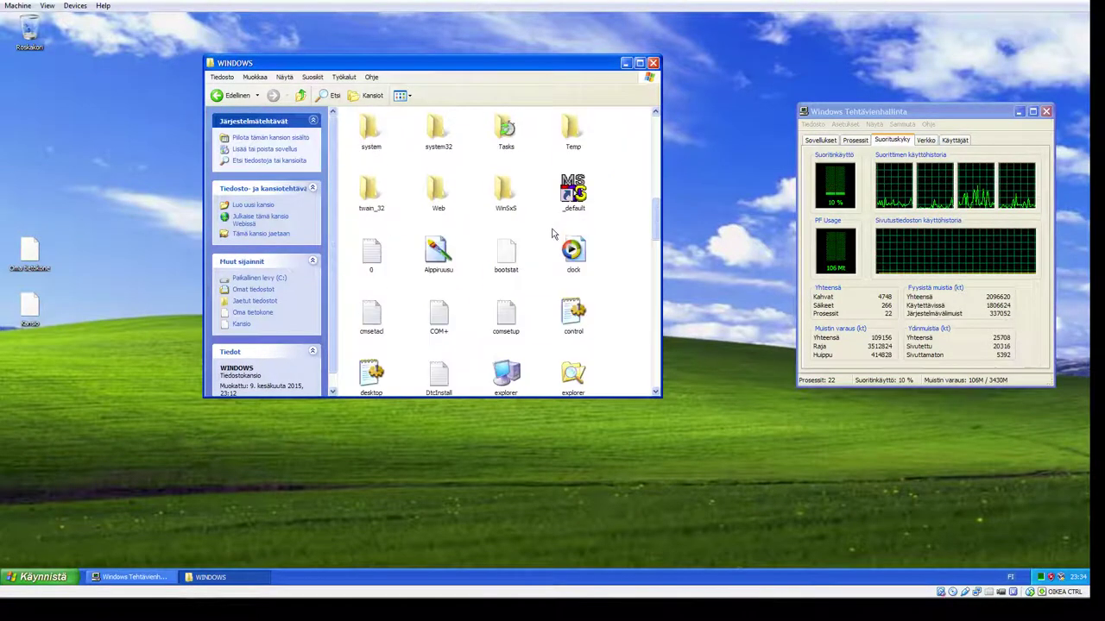
left_click_drag(630, 214, 371, 193)
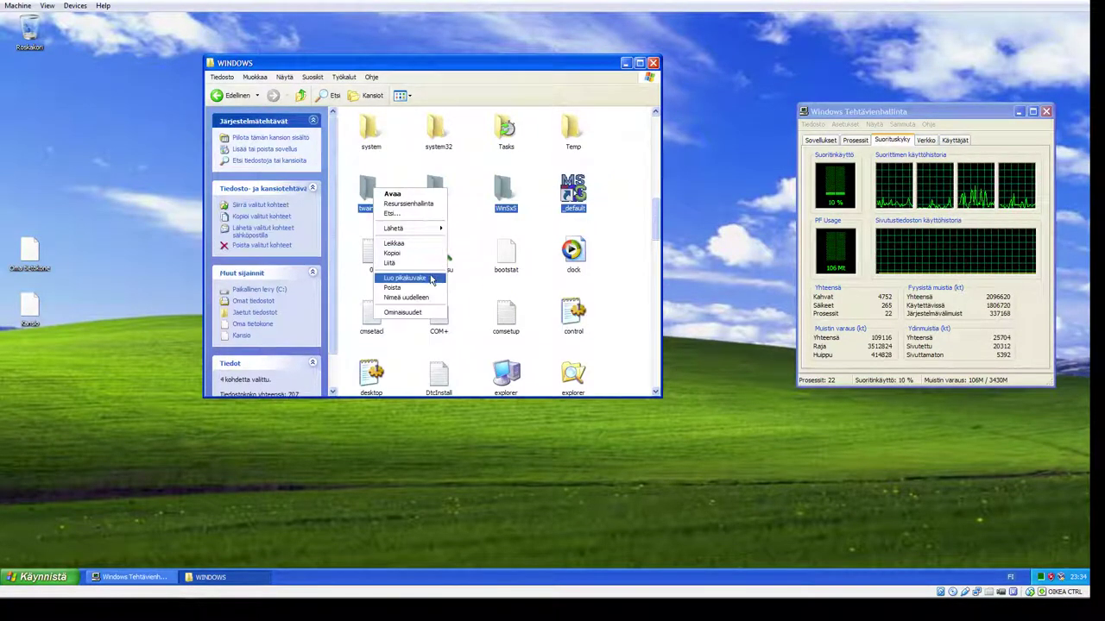
left_click(418, 289)
left_click(571, 316)
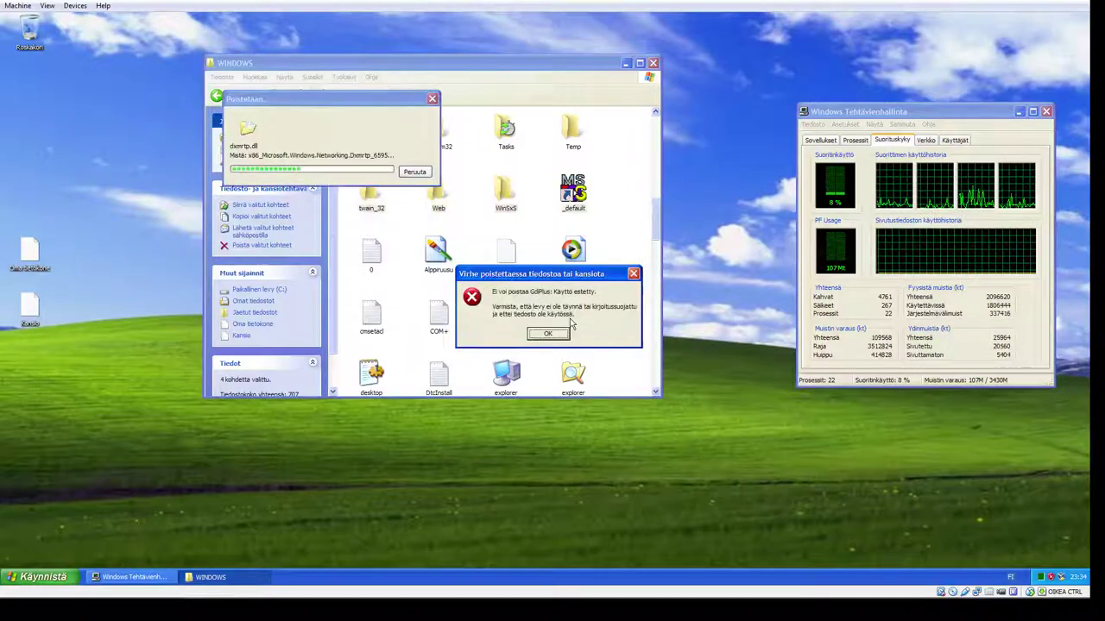
left_click(569, 333)
Step: Delete the FaxSetup, hh, Höyhenkuvio and ie8_main files from the WINDOWS folder
scroll(624, 321, "down", 3)
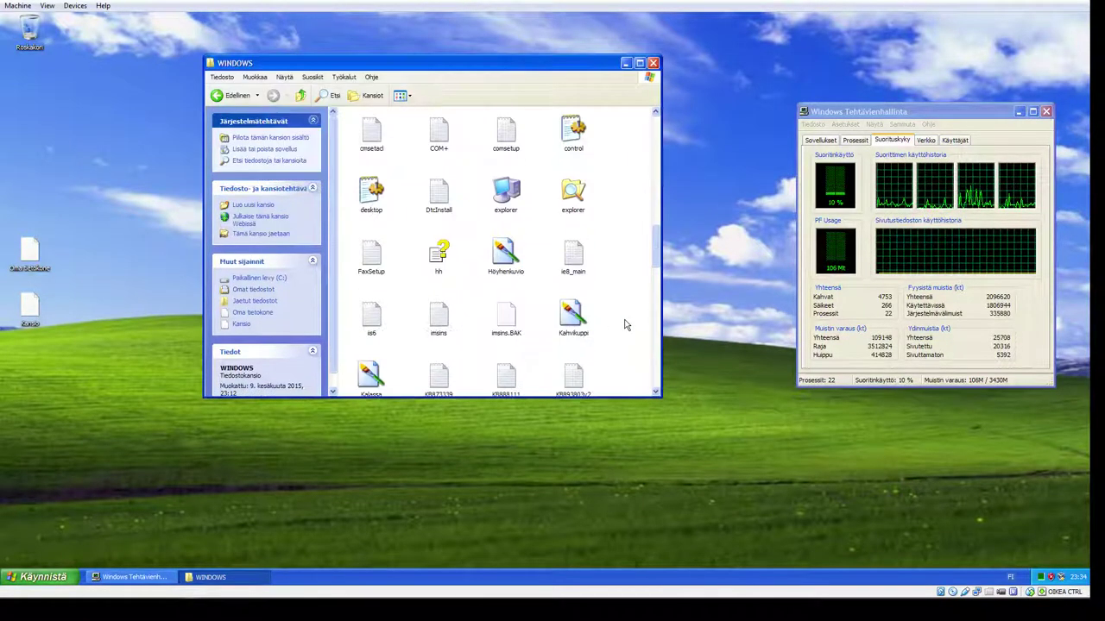
left_click_drag(621, 303, 369, 260)
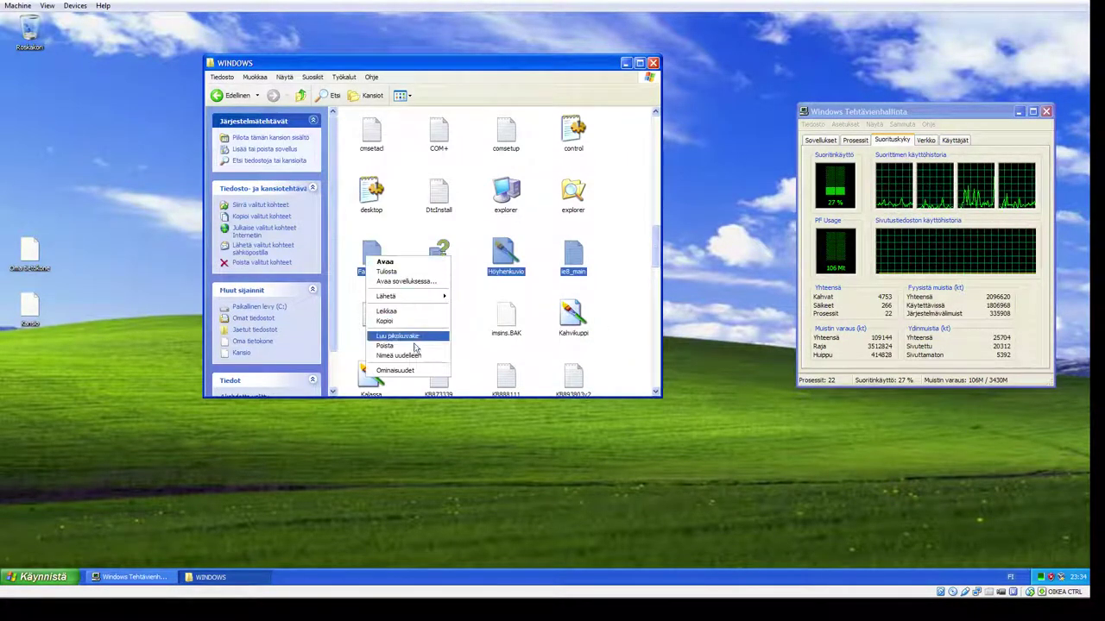
left_click(416, 347)
left_click_drag(631, 220, 361, 251)
right_click(362, 249)
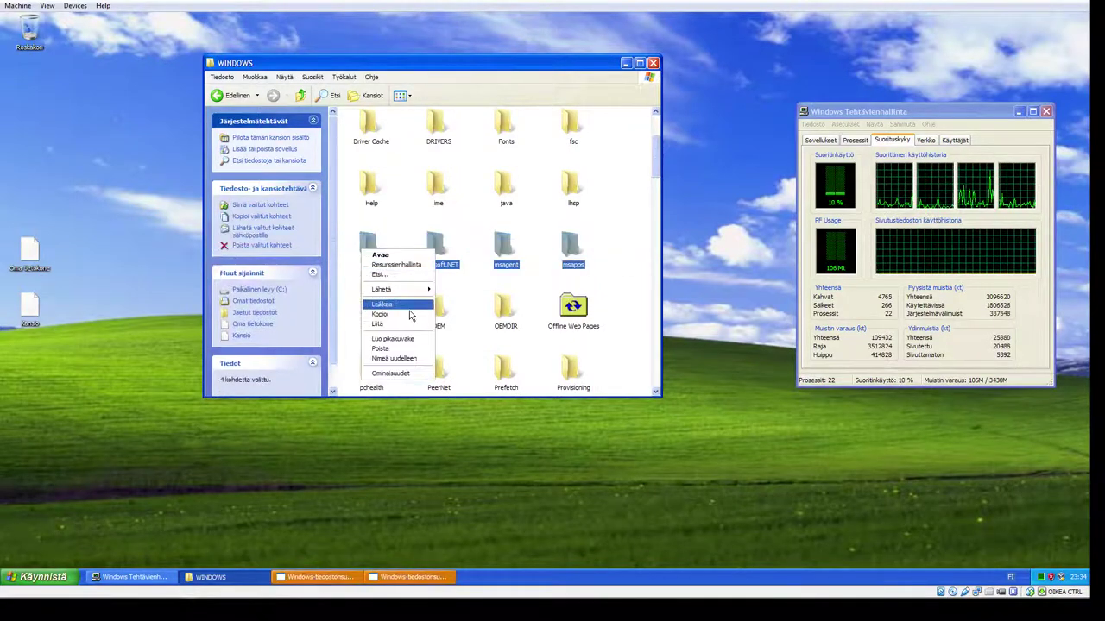
left_click(399, 357)
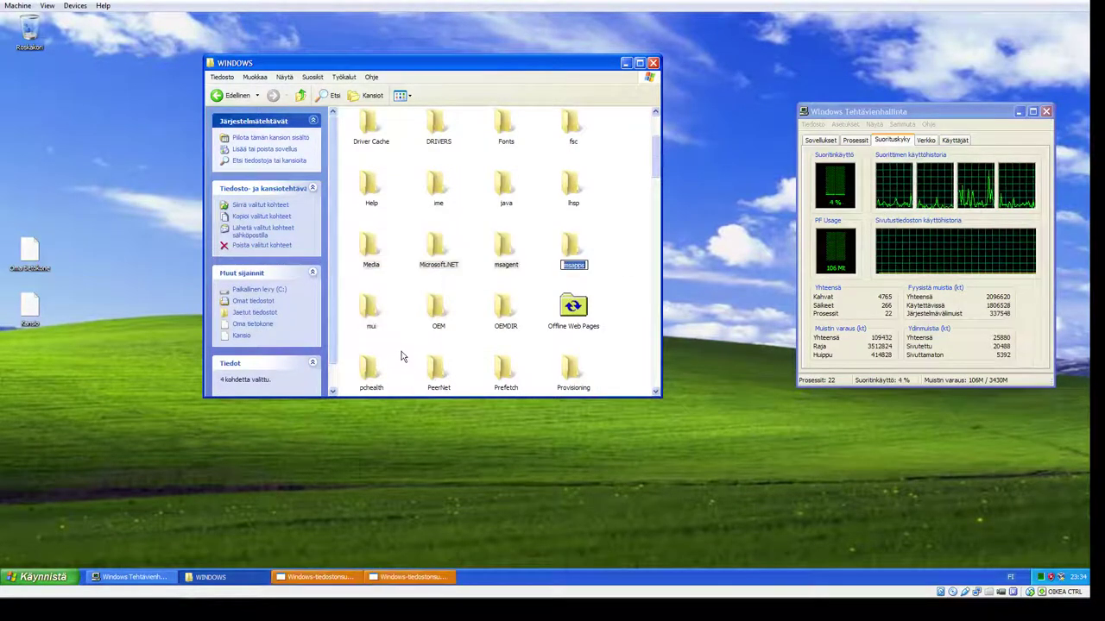
Step: Cancel the pending Windows File Protection prompts that ask for the original system files
left_click(390, 579)
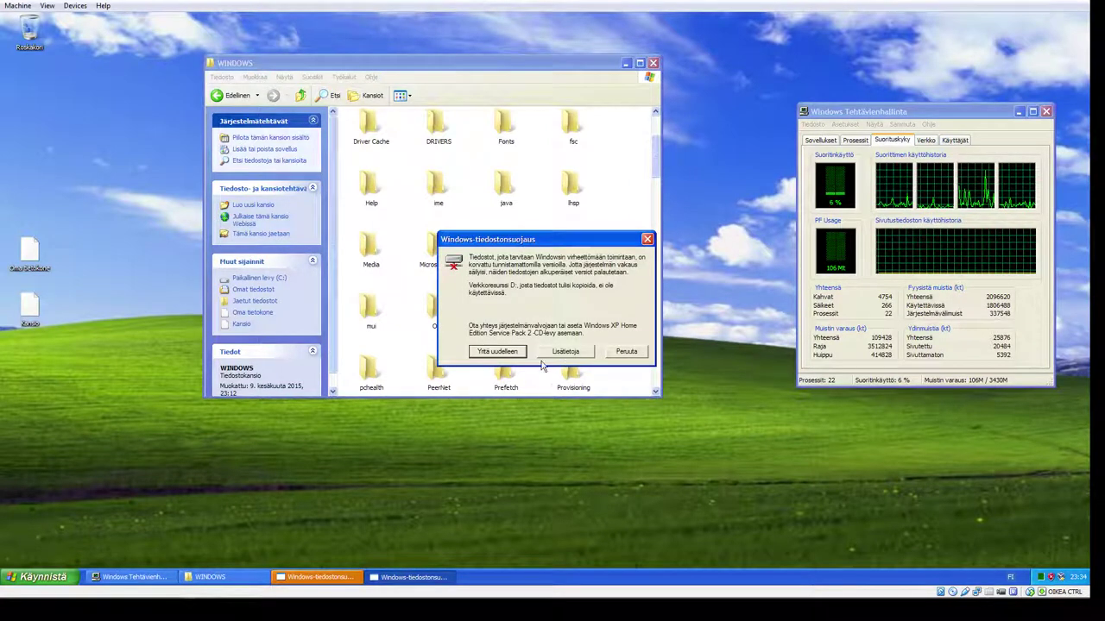
left_click(613, 354)
left_click(522, 326)
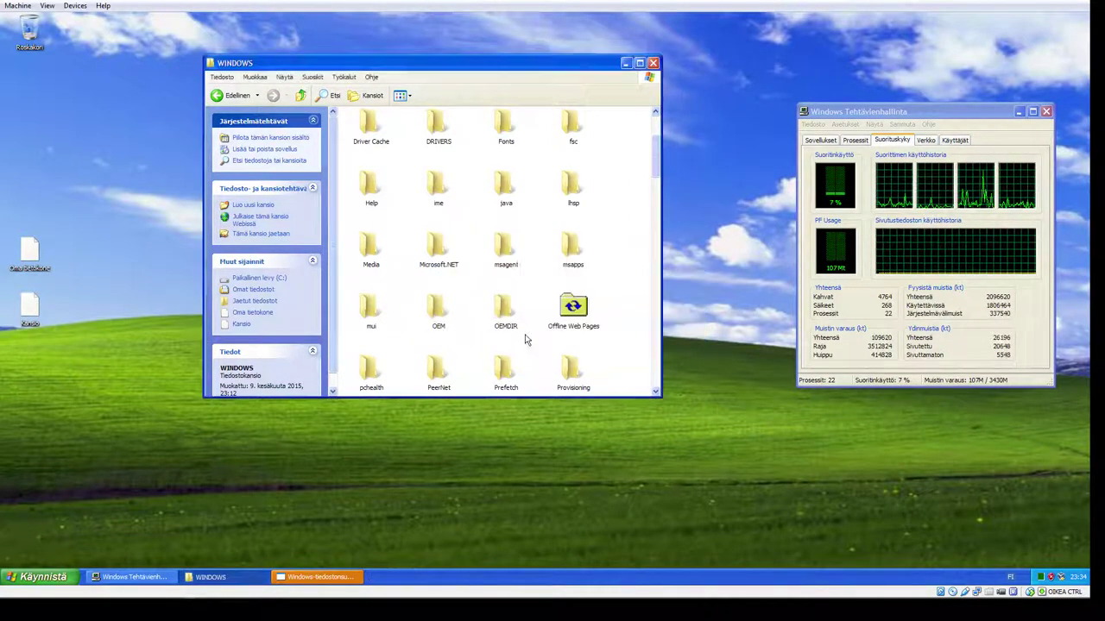
left_click(309, 584)
left_click(626, 352)
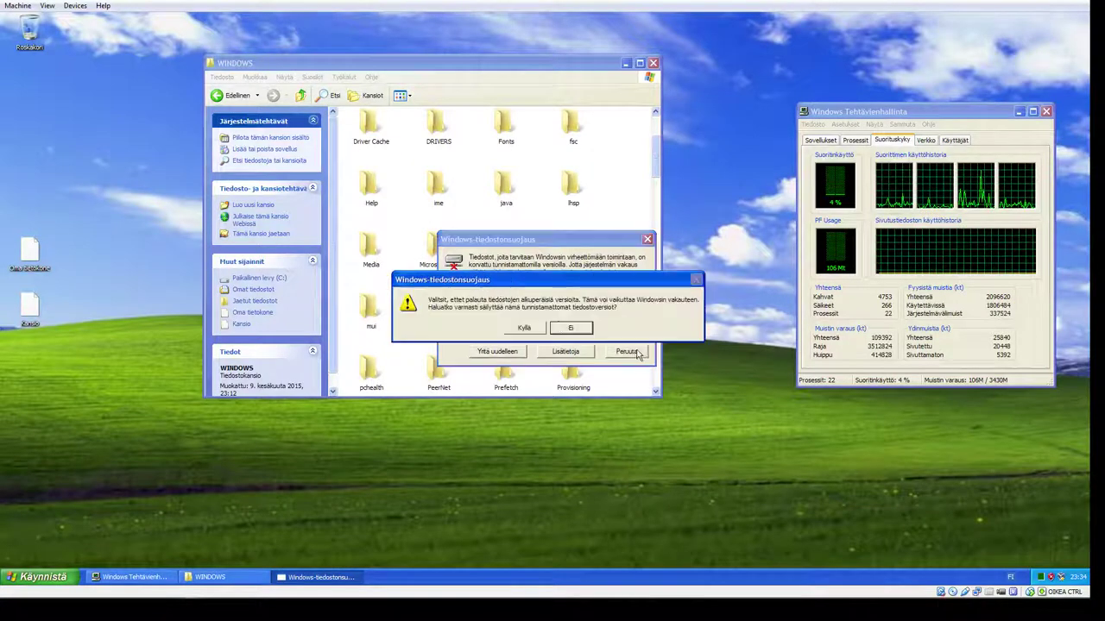
left_click(559, 328)
Step: Try to delete the Media, Microsoft.NET, msagent and msapps folders from the WINDOWS folder
left_click_drag(613, 271, 355, 241)
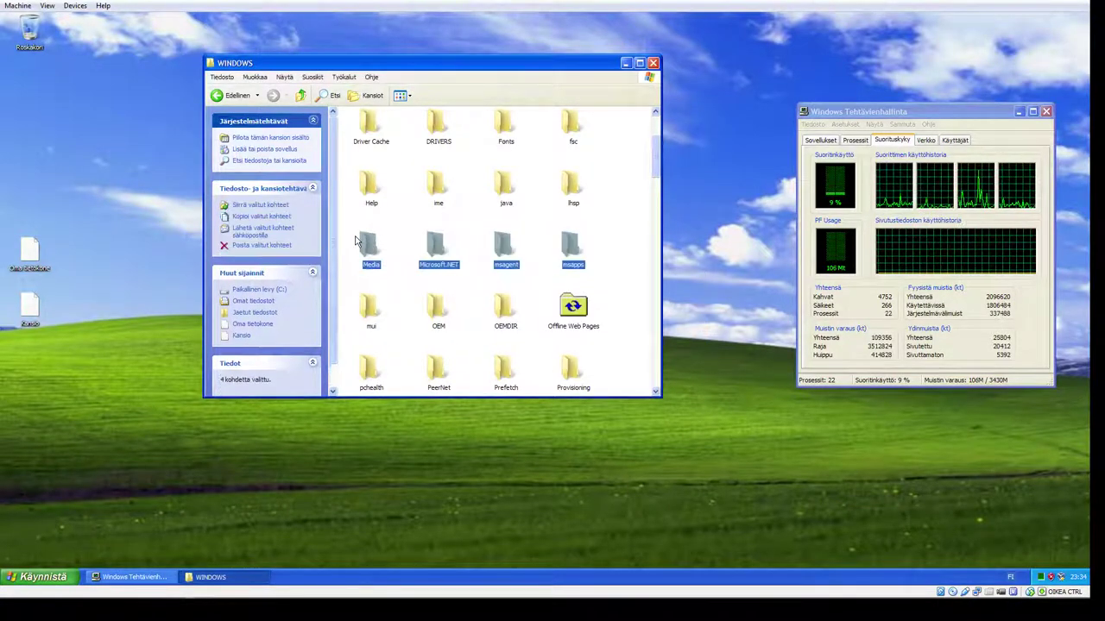
right_click(373, 244)
left_click(402, 338)
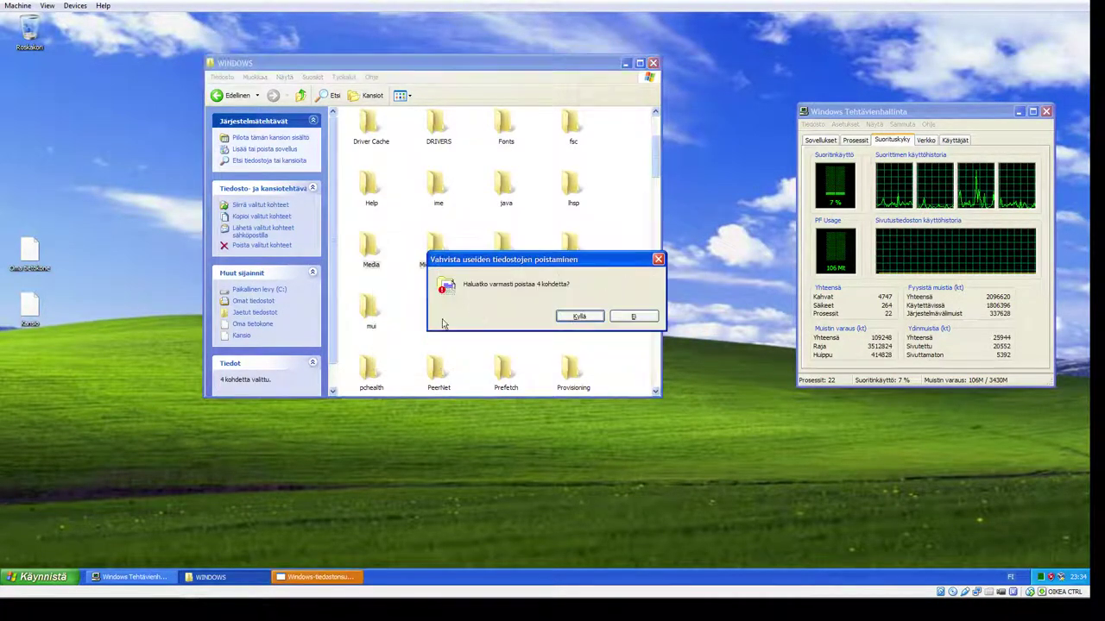
left_click(579, 316)
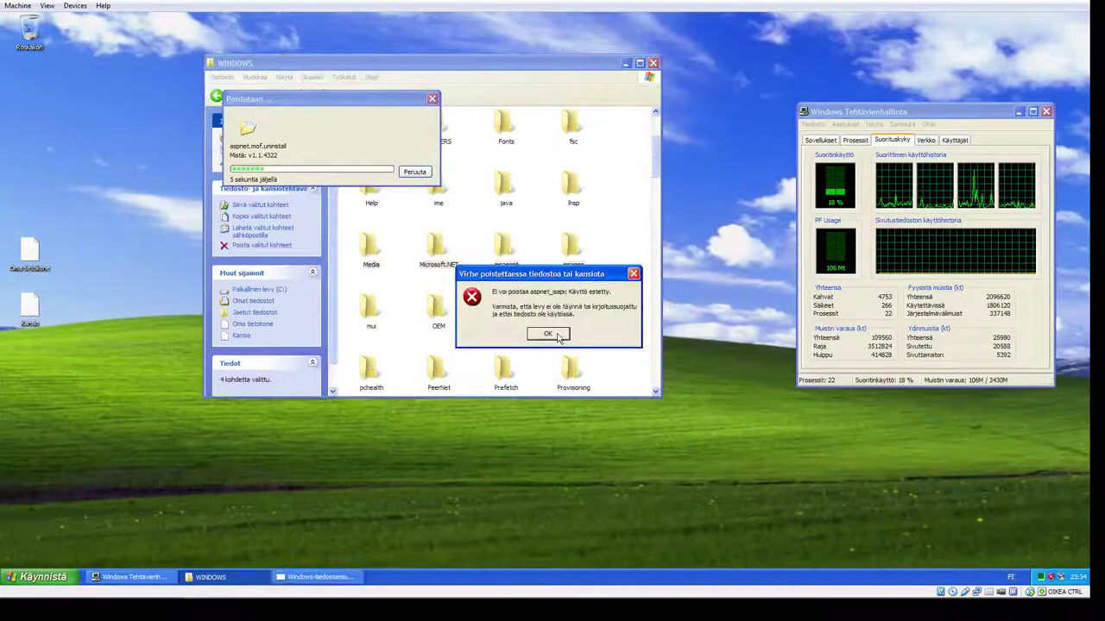
left_click(548, 334)
Step: Try to delete the SoftwareDistribution, speech, srchasst and Sun folders from the WINDOWS folder
scroll(585, 263, "down", 3)
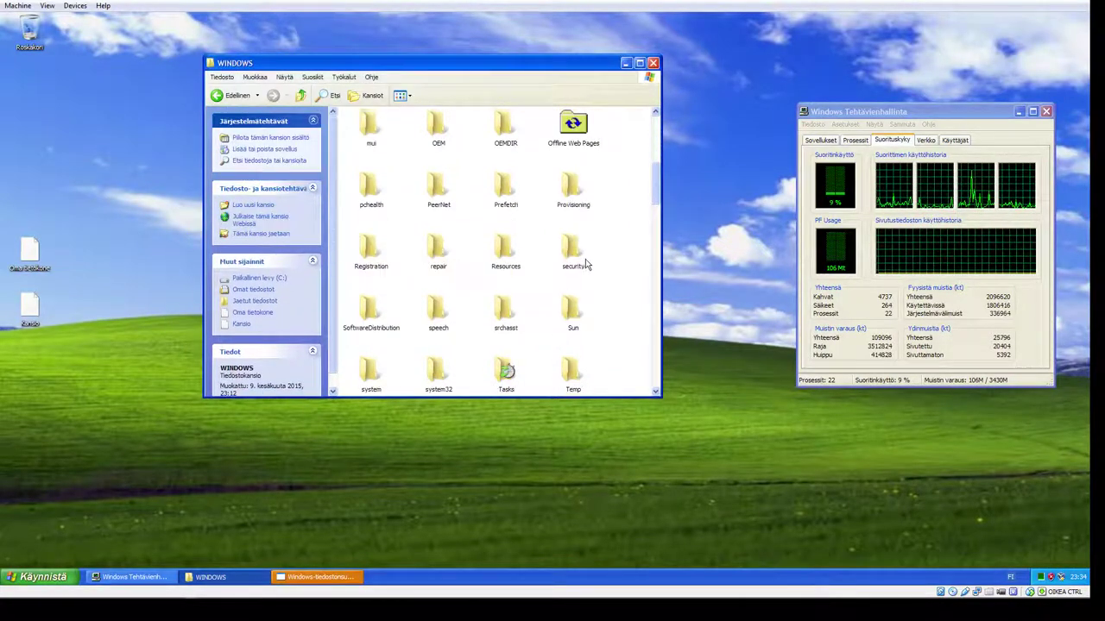
scroll(585, 265, "down", 2)
left_click_drag(614, 240, 360, 225)
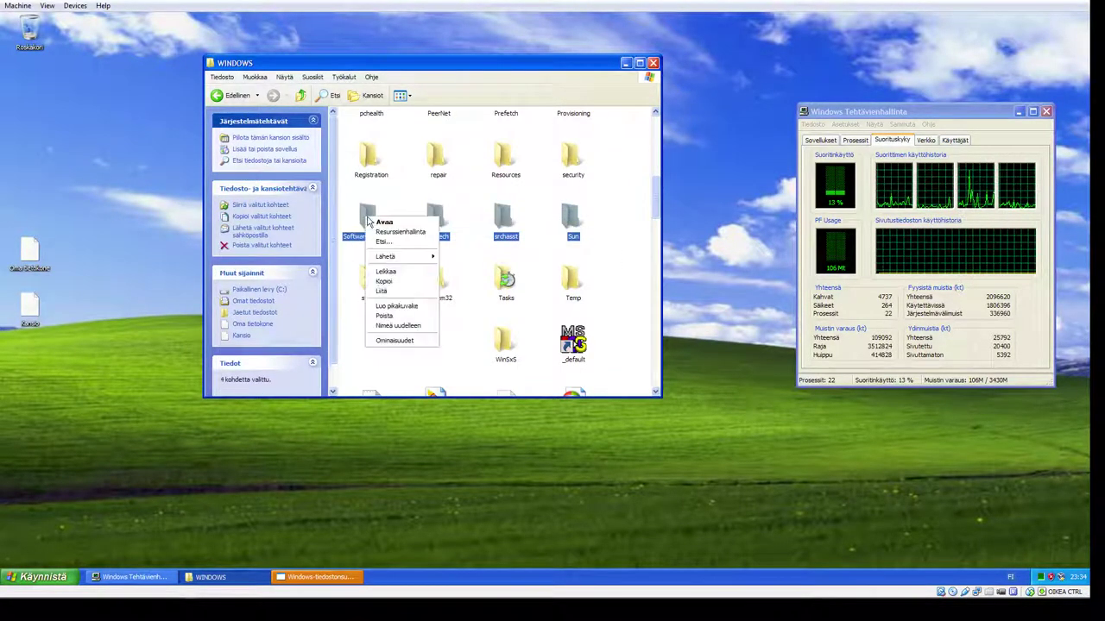
left_click(409, 314)
left_click(566, 320)
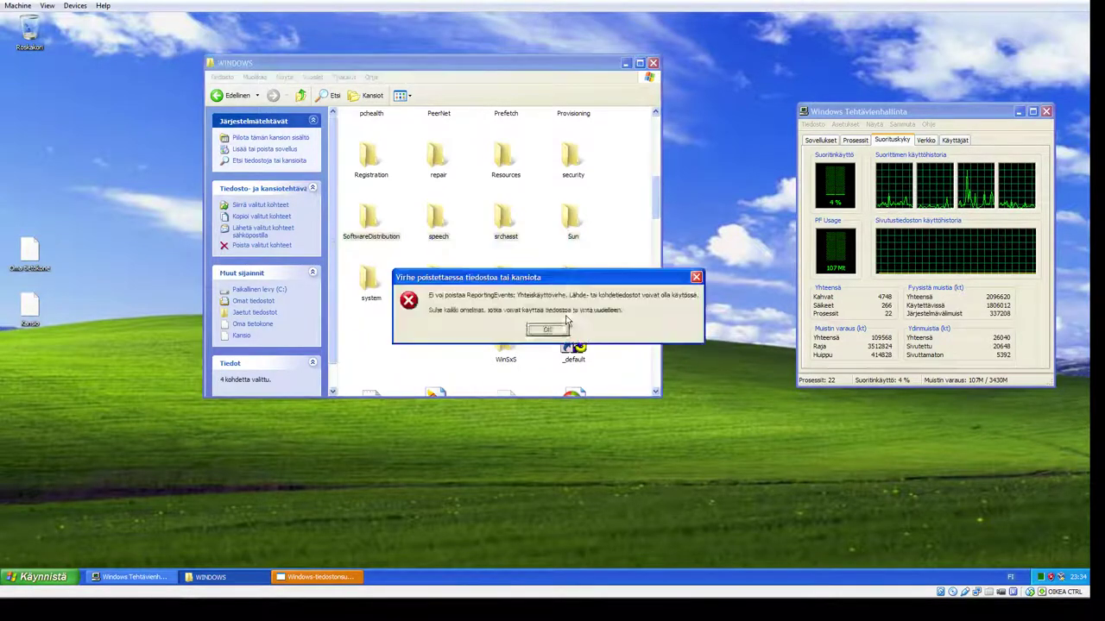
left_click(537, 329)
Step: Try to delete only the speech, srchasst and Sun folders, leaving SoftwareDistribution out of the selection
left_click_drag(464, 228, 438, 229)
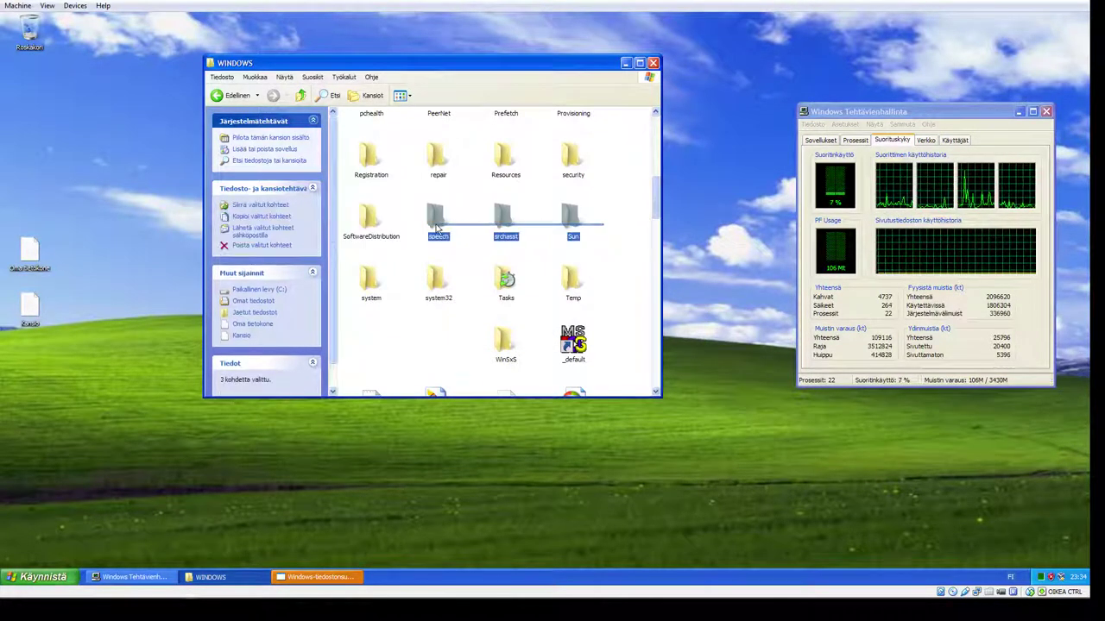
left_click(470, 323)
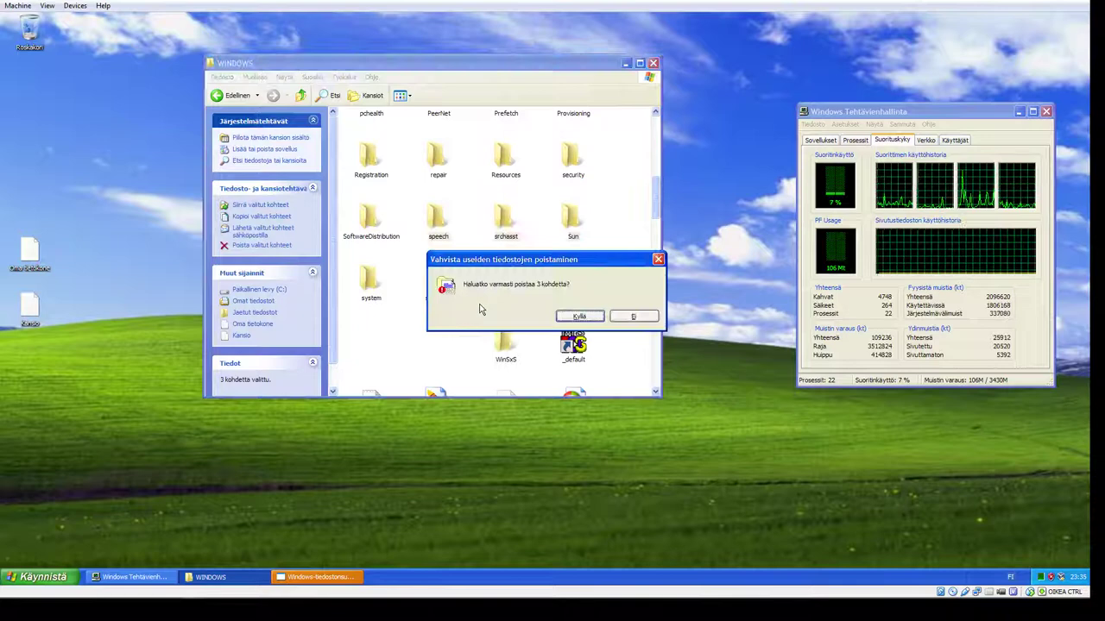
left_click(580, 318)
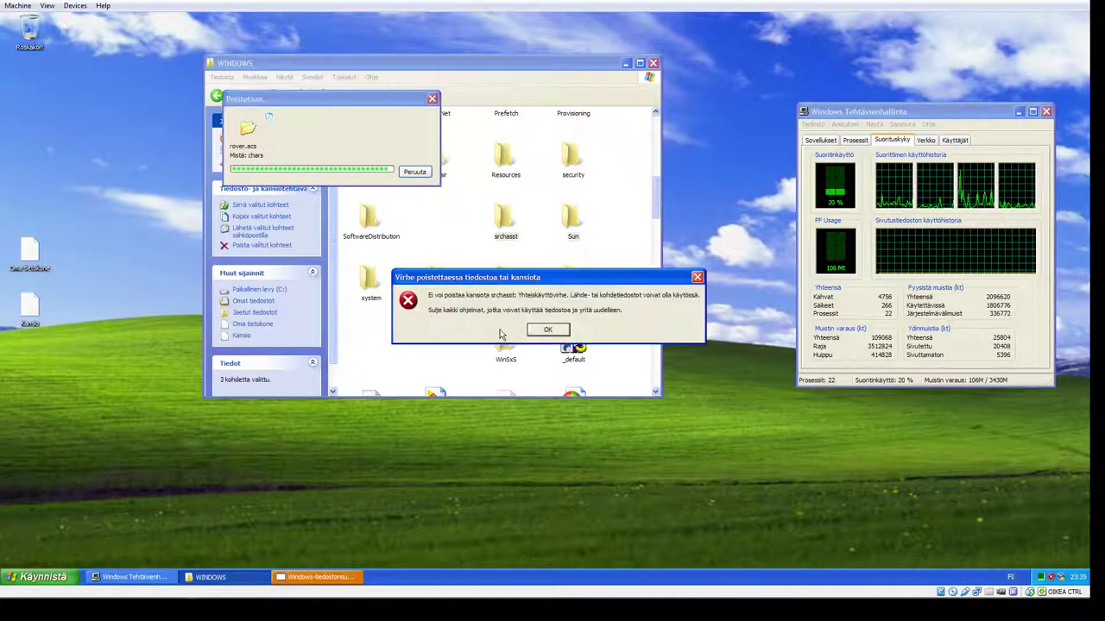
left_click(547, 330)
Step: Delete the _default shortcut from the WINDOWS folder
right_click(575, 335)
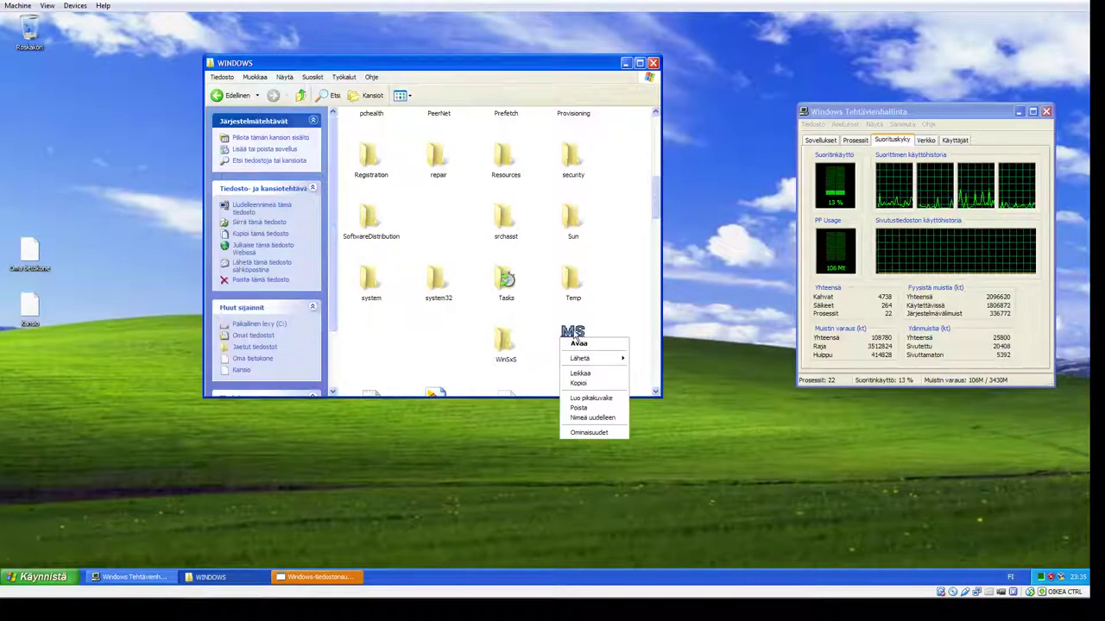
left_click(584, 409)
left_click(581, 304)
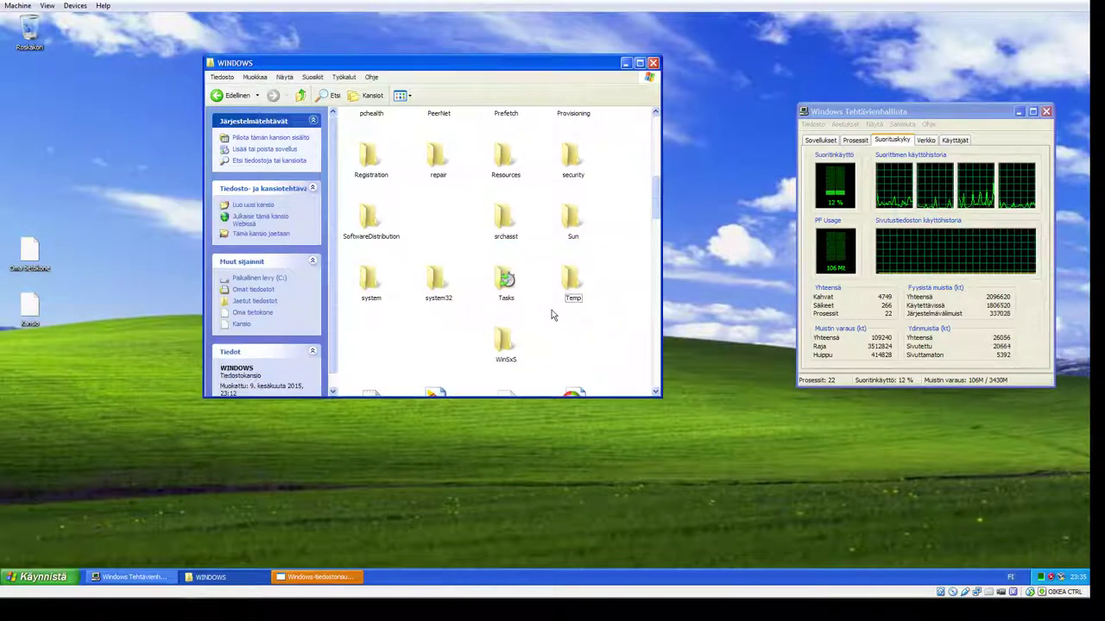
Step: Open the system32 folder and try to delete its 1033, 1035, 1037 and 1041 folders
left_click(435, 283)
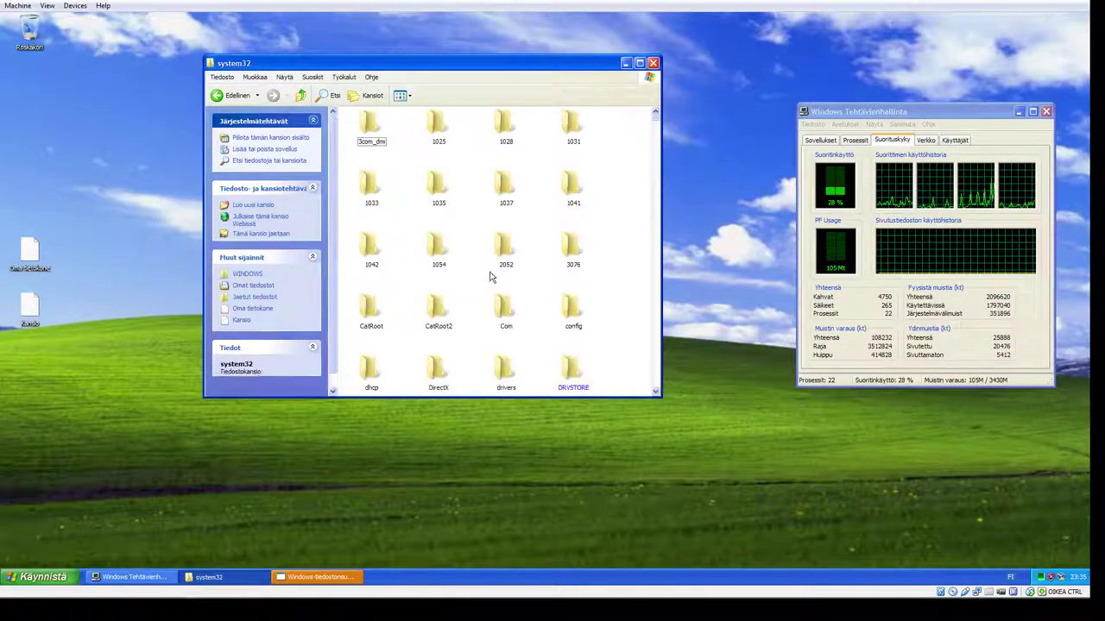
left_click_drag(606, 180, 384, 173)
right_click(368, 198)
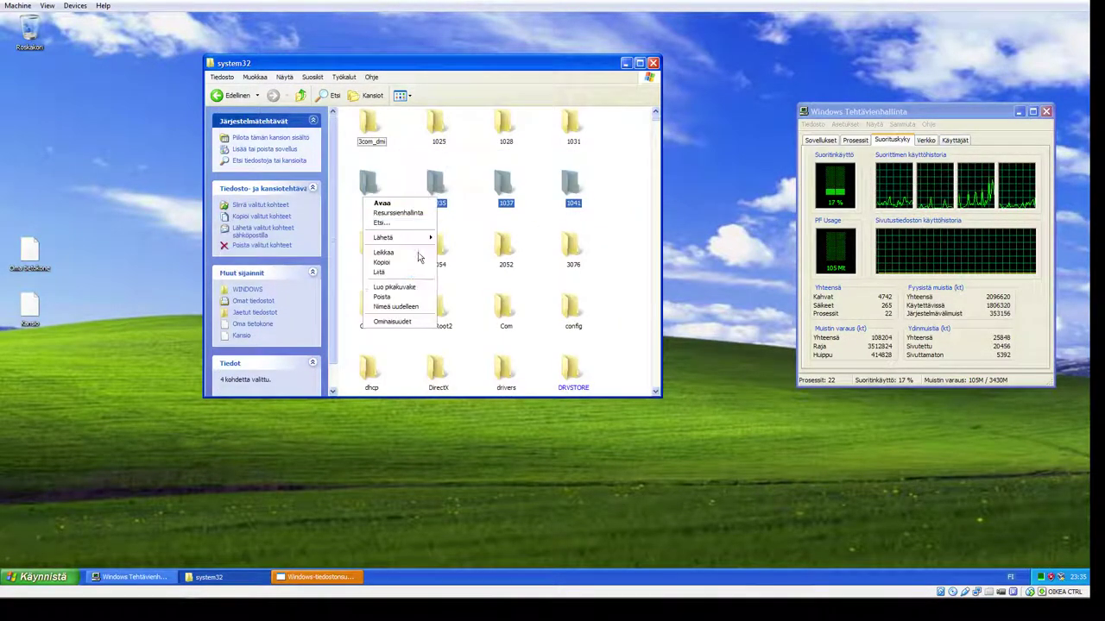
left_click(416, 297)
left_click(579, 317)
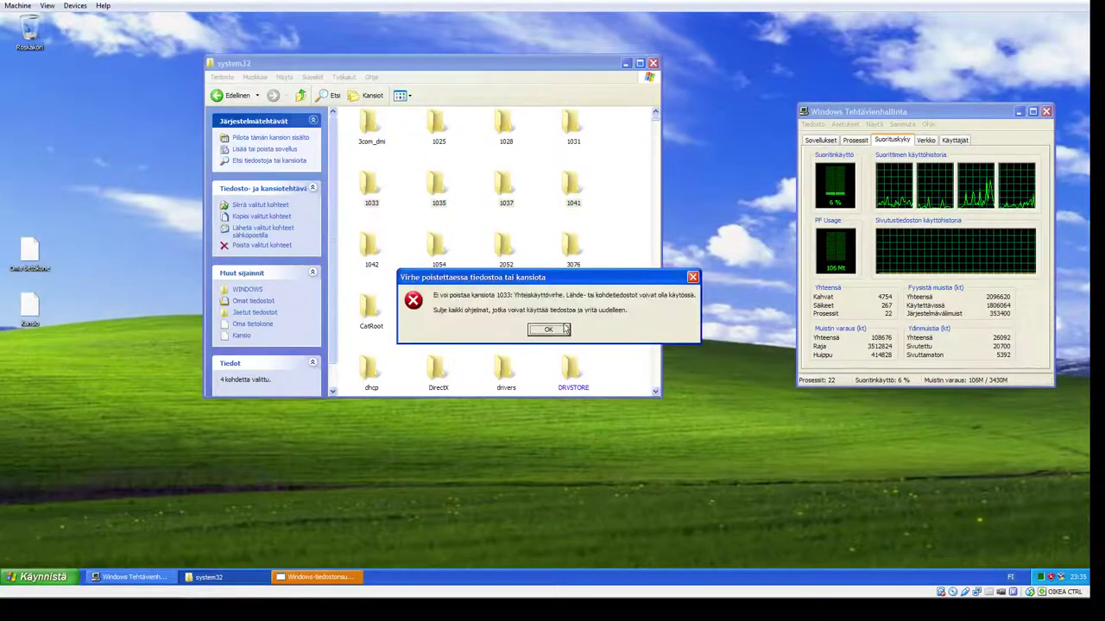
left_click(548, 326)
Step: Delete the asferror.dll, asycfilt.dll, at and atkctrs.dll files from the system32 folder
scroll(615, 308, "down", 5)
scroll(616, 308, "down", 5)
left_click_drag(623, 275, 358, 314)
right_click(370, 282)
left_click(426, 353)
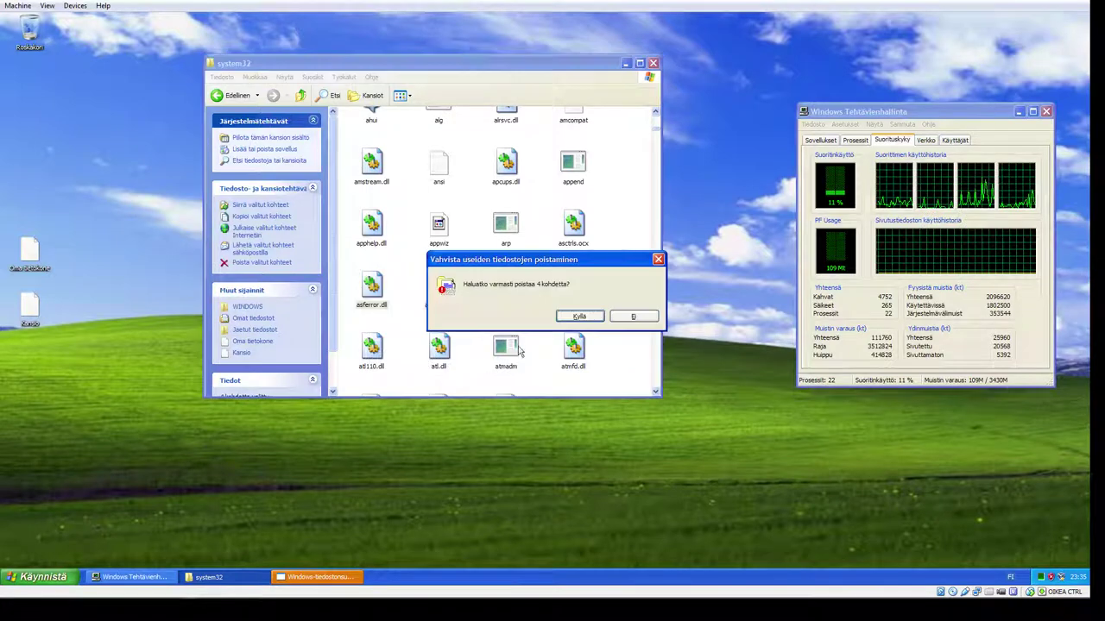
left_click(576, 314)
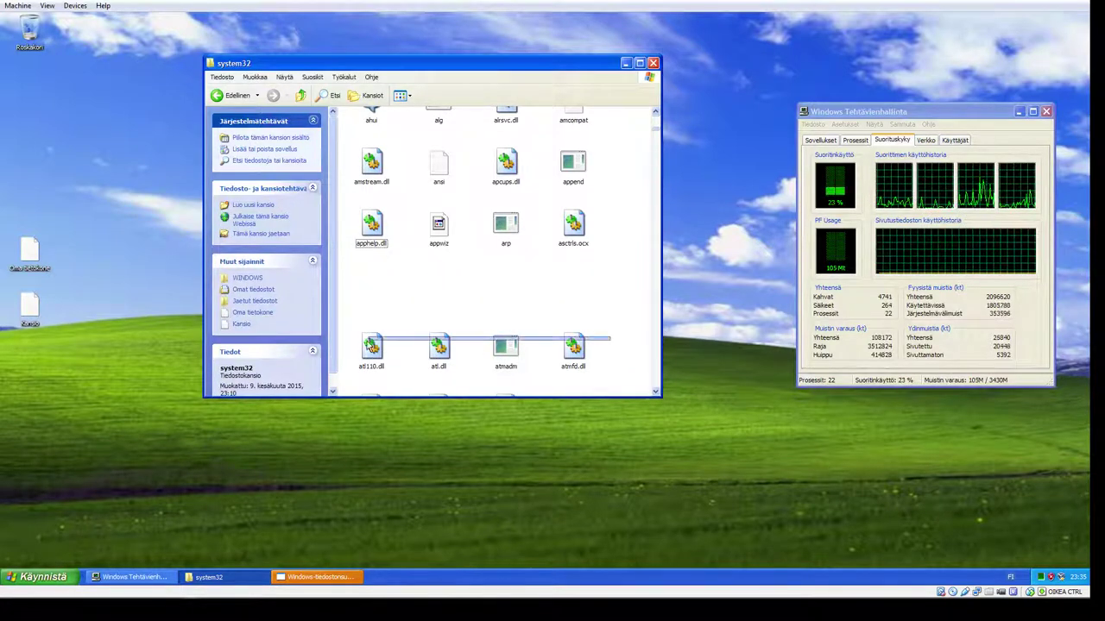
Step: Try to delete the atl110.dll, atl.dll, atmadm and atmfd.dll files from the system32 folder
left_click_drag(370, 345, 371, 353)
right_click(393, 361)
left_click(440, 425)
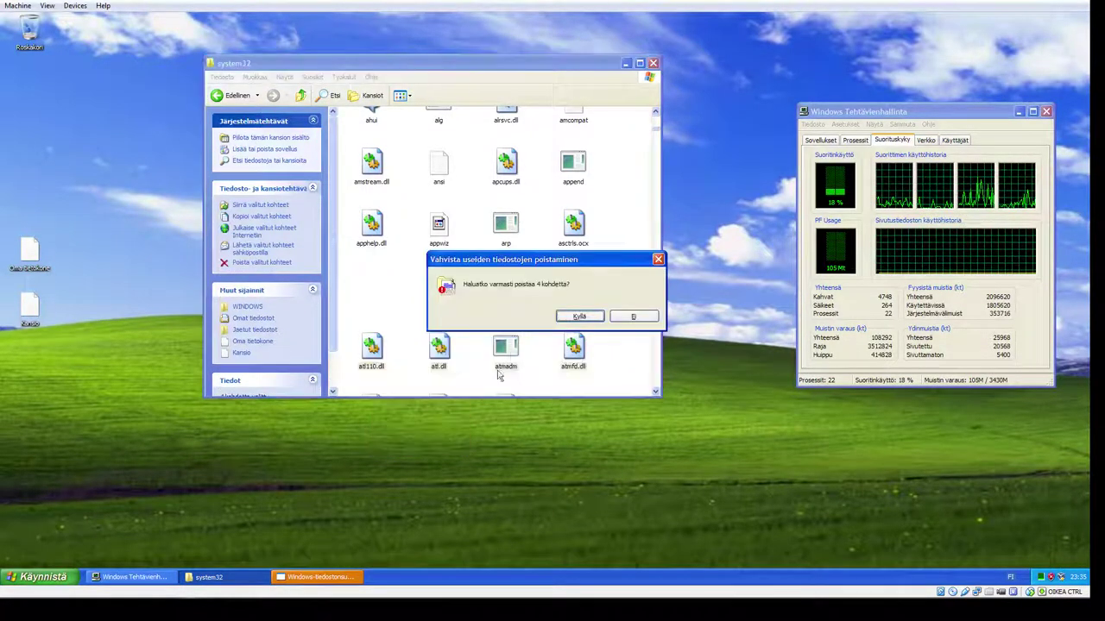
left_click(569, 315)
left_click(547, 333)
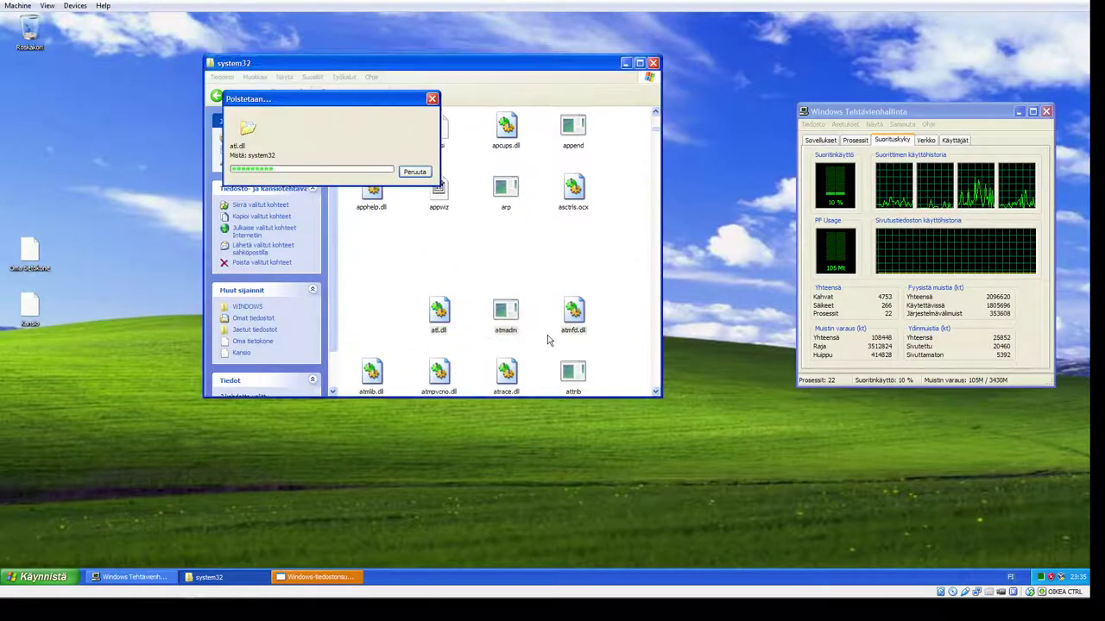
Step: Delete the atmadm program on its own from the system32 folder
left_click(504, 311)
right_click(505, 311)
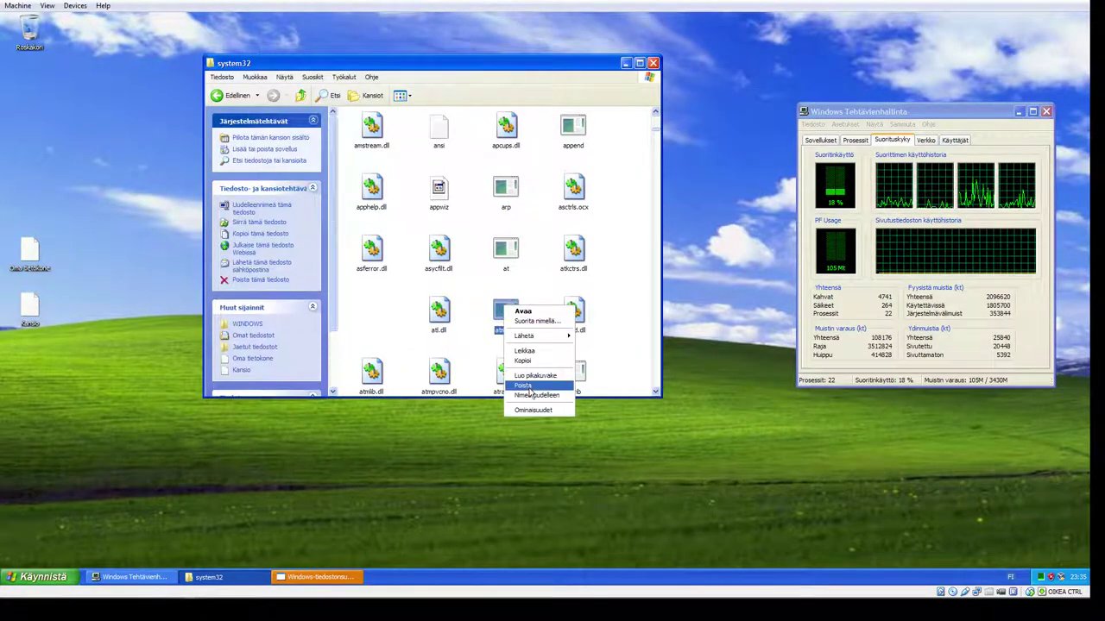
left_click(529, 388)
left_click(582, 309)
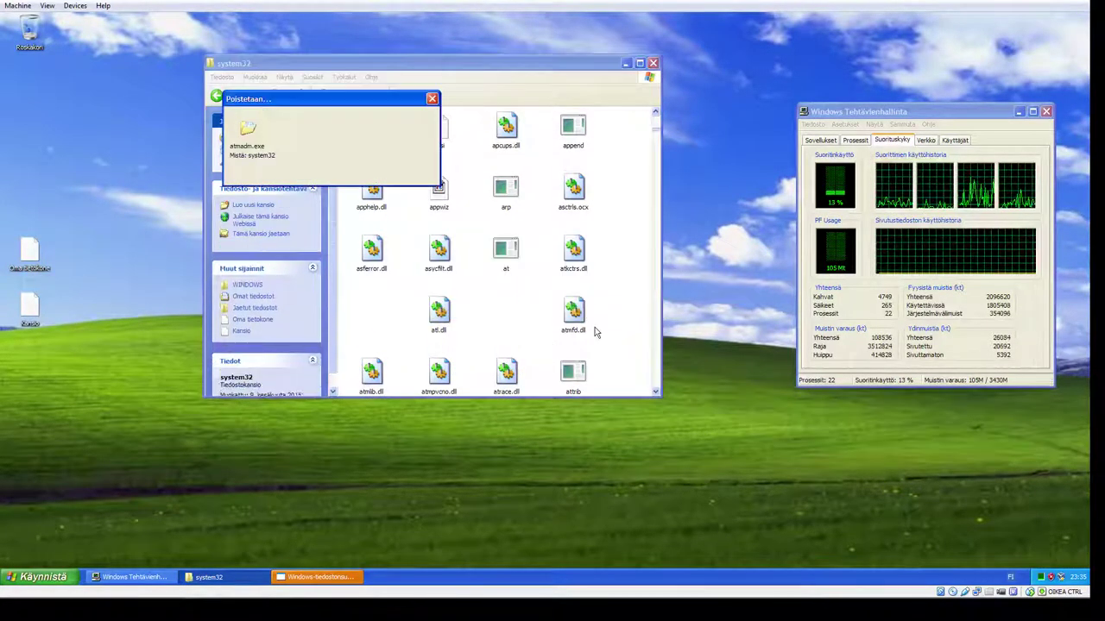
Step: Delete the block of code page files from c_1254 through c_20261 in the system32 folder
scroll(604, 337, "down", 5)
scroll(607, 339, "down", 5)
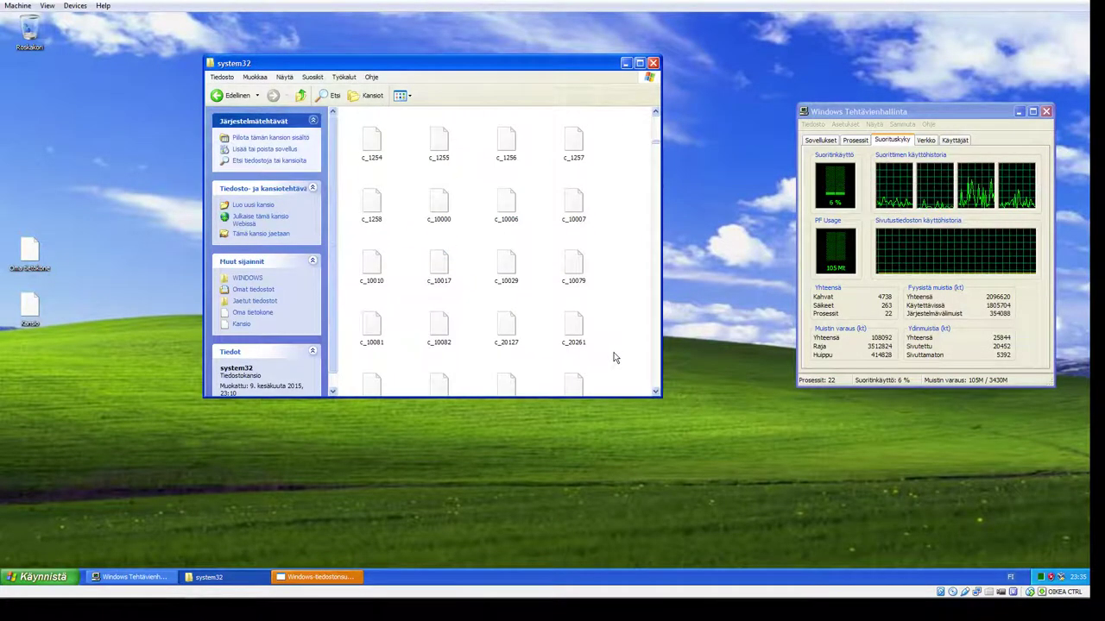
left_click_drag(616, 358, 349, 121)
right_click(369, 142)
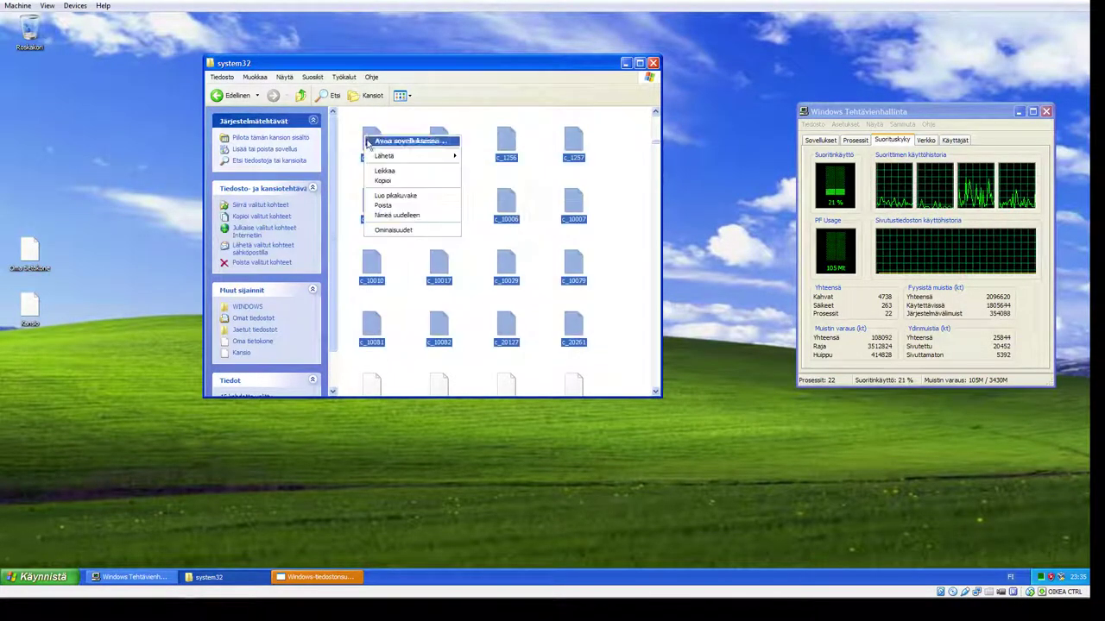
left_click(385, 205)
left_click(572, 315)
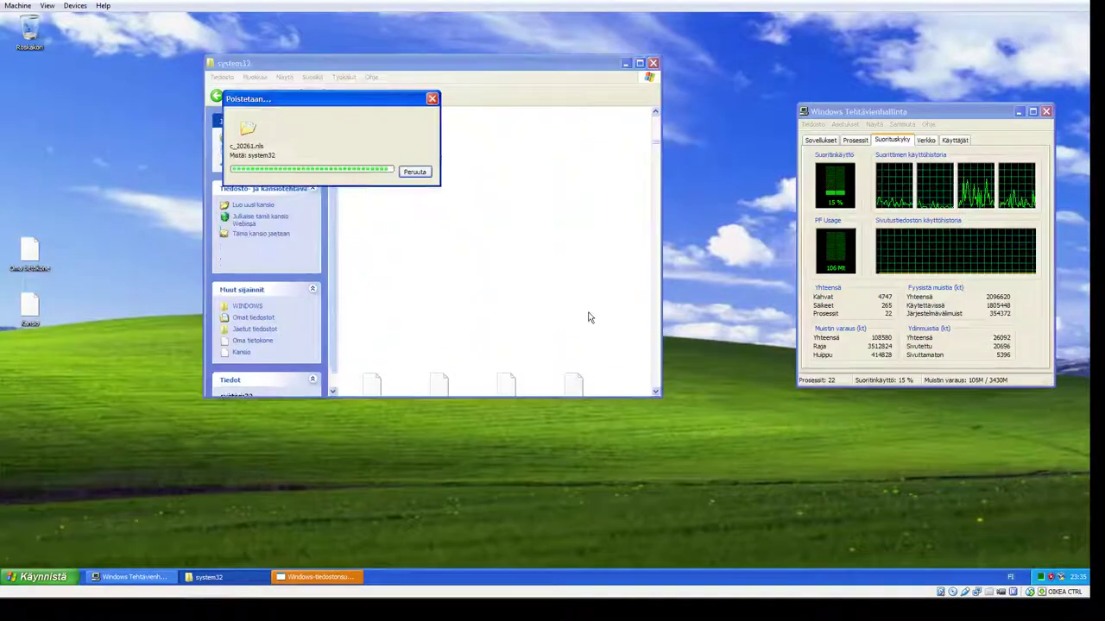
Step: Try to delete the block of 52 system32 files that includes certcli.dll, cleanmgr, cmd and cmpbk32.dll
left_click_drag(606, 269, 330, 459)
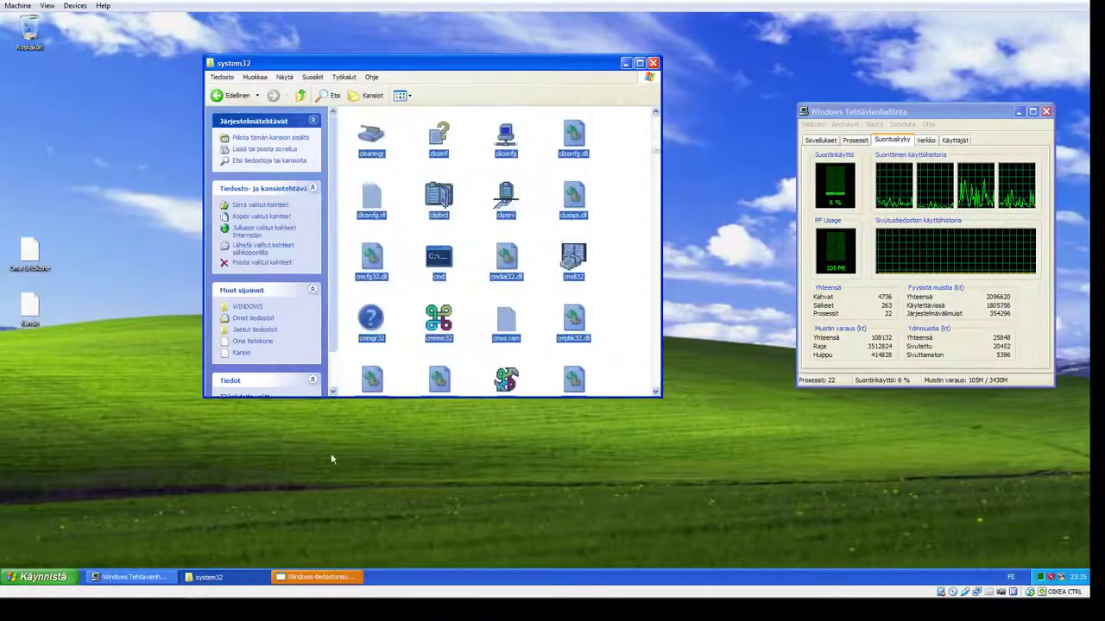
right_click(373, 332)
left_click(406, 401)
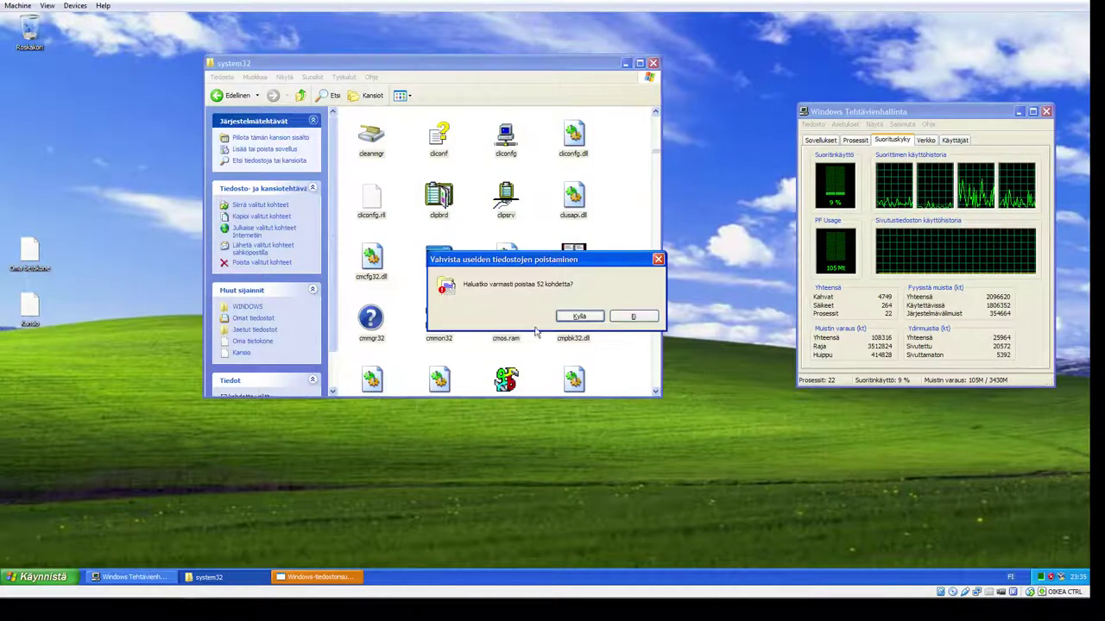
left_click(572, 317)
left_click(552, 335)
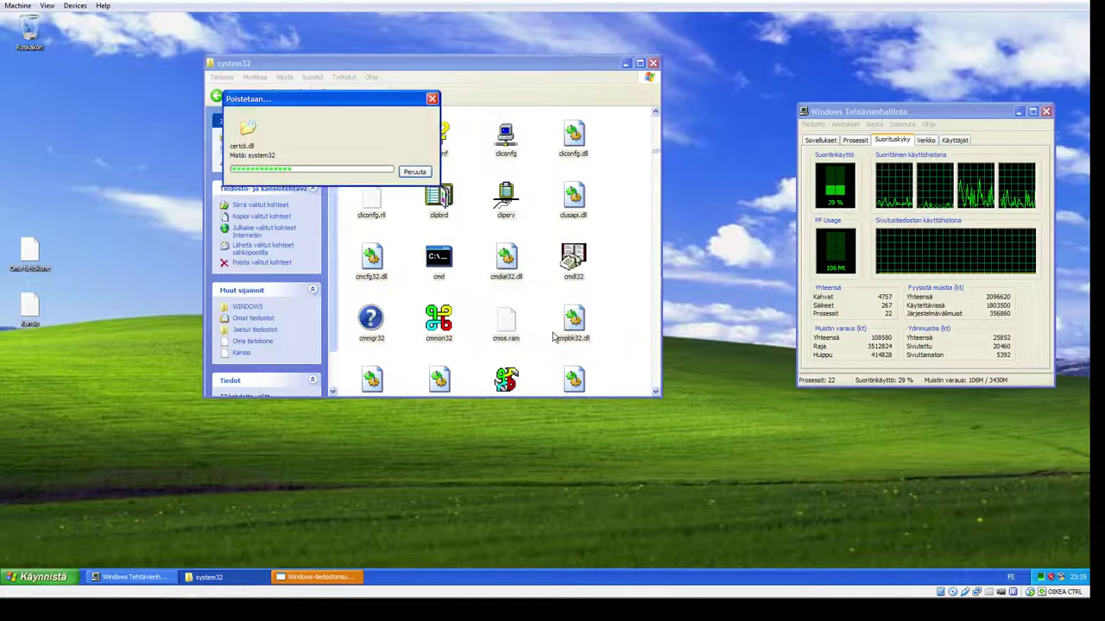
Step: Try to delete the block of system32 files that includes comctl32.dll, csrss and ctfmon and runs up to d3dim.dll
left_click_drag(613, 339, 457, 316)
scroll(409, 286, "down", 3)
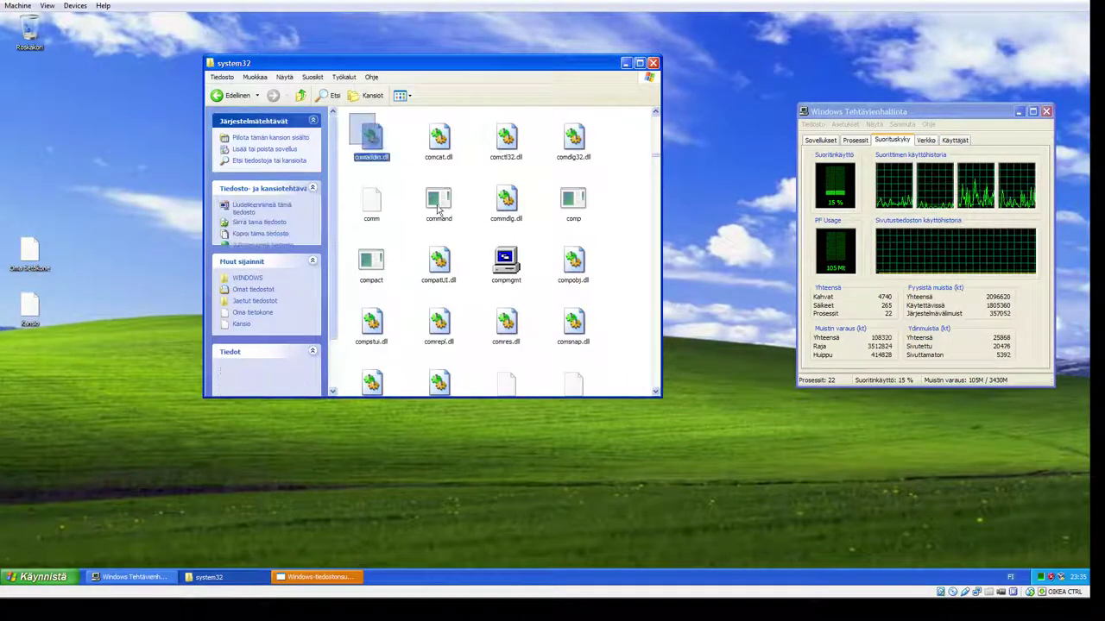
left_click_drag(438, 210, 565, 423)
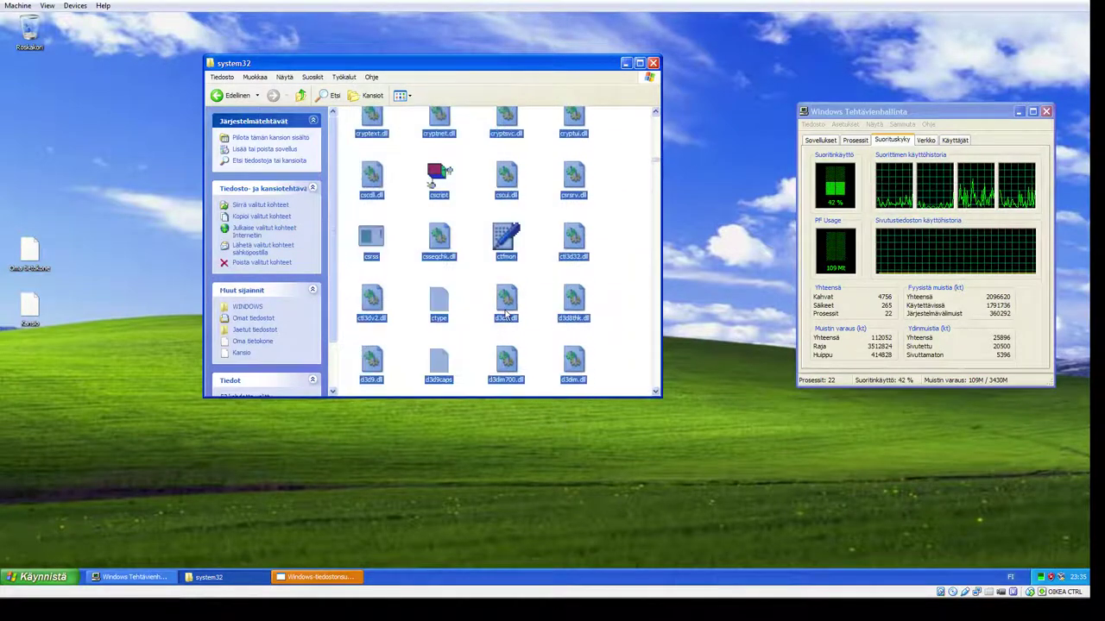
right_click(505, 315)
left_click(525, 381)
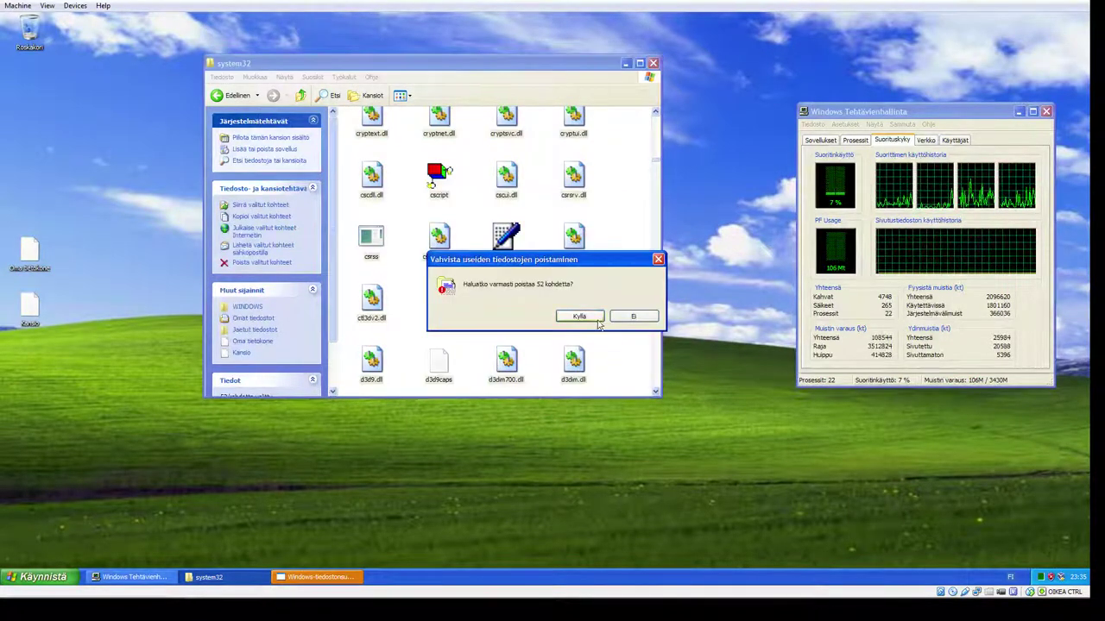
left_click(598, 319)
left_click(544, 338)
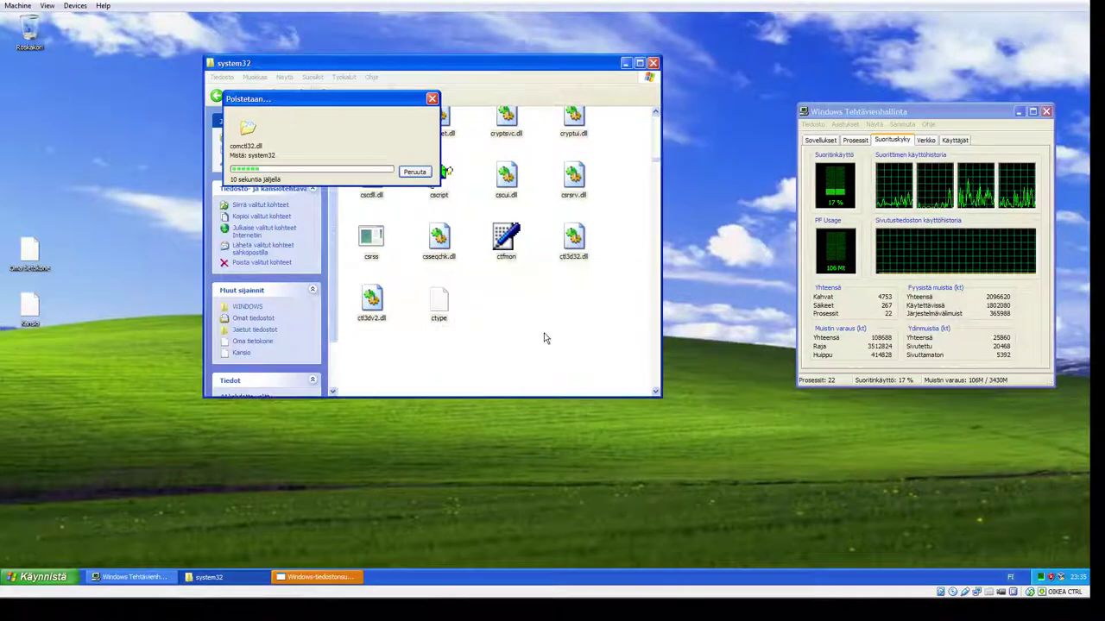
Step: End the explorer.exe process and dismiss the Windows File Protection warning about replaced system files
left_click(867, 143)
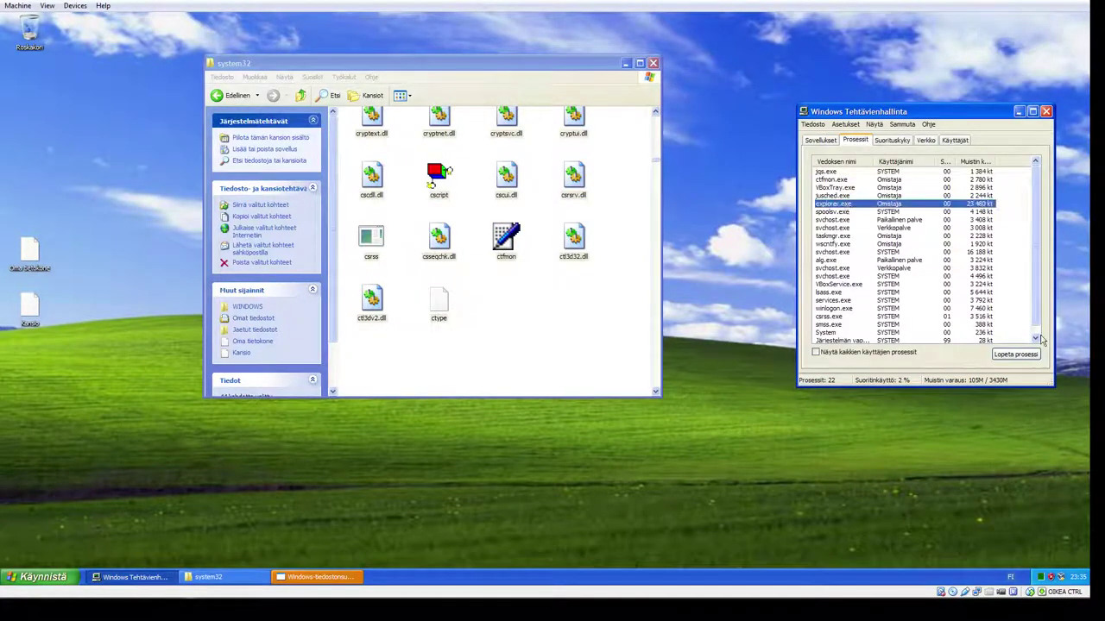
left_click(1015, 354)
left_click(526, 338)
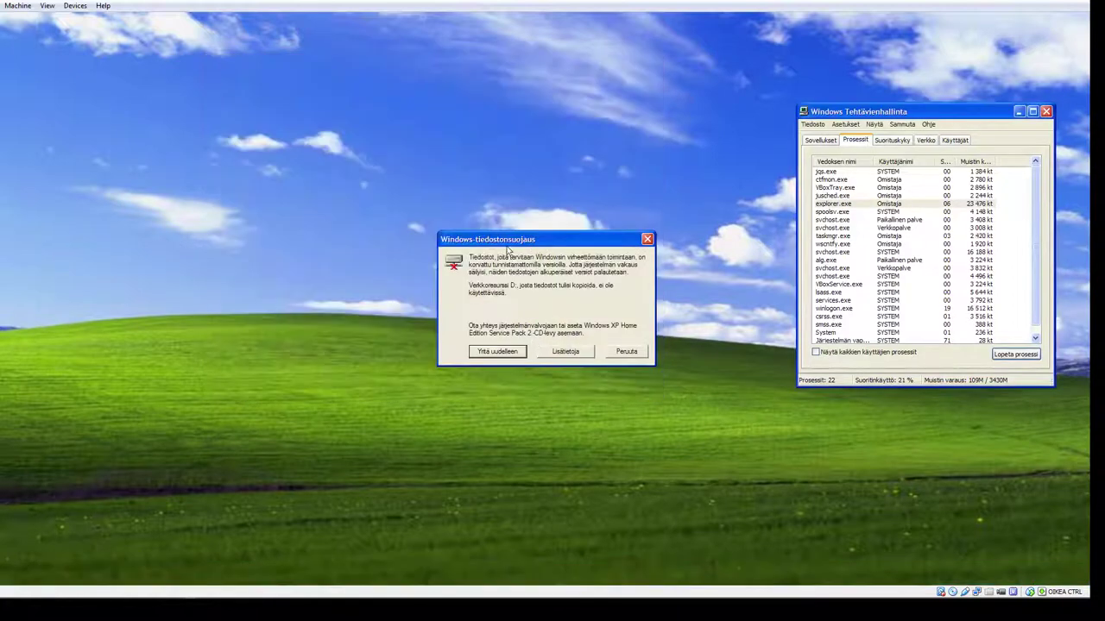
left_click(509, 354)
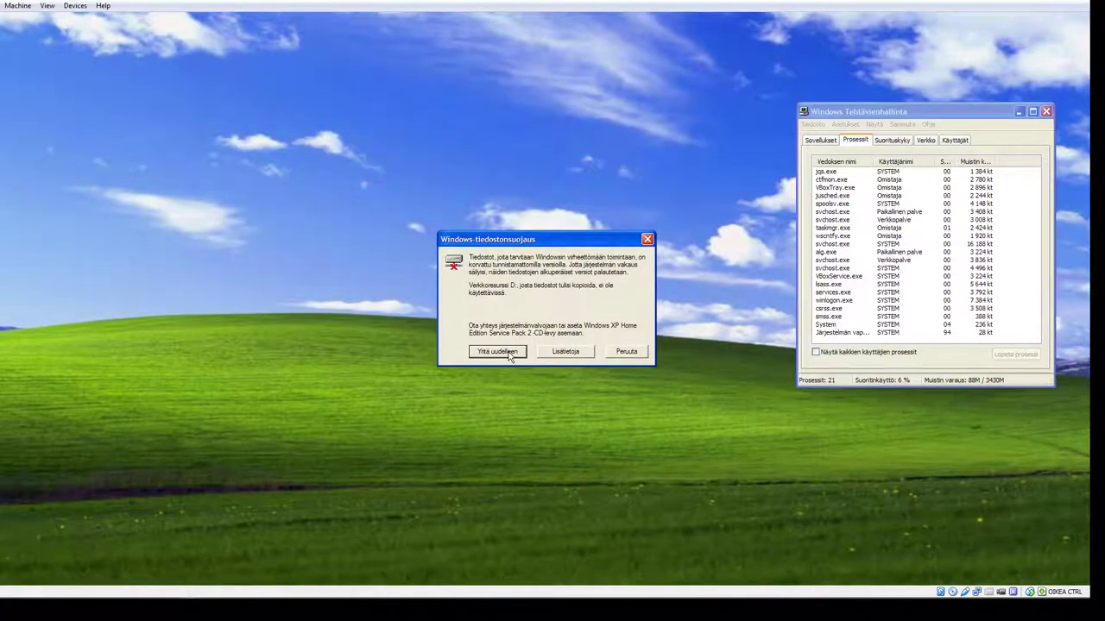
left_click(628, 353)
left_click(527, 329)
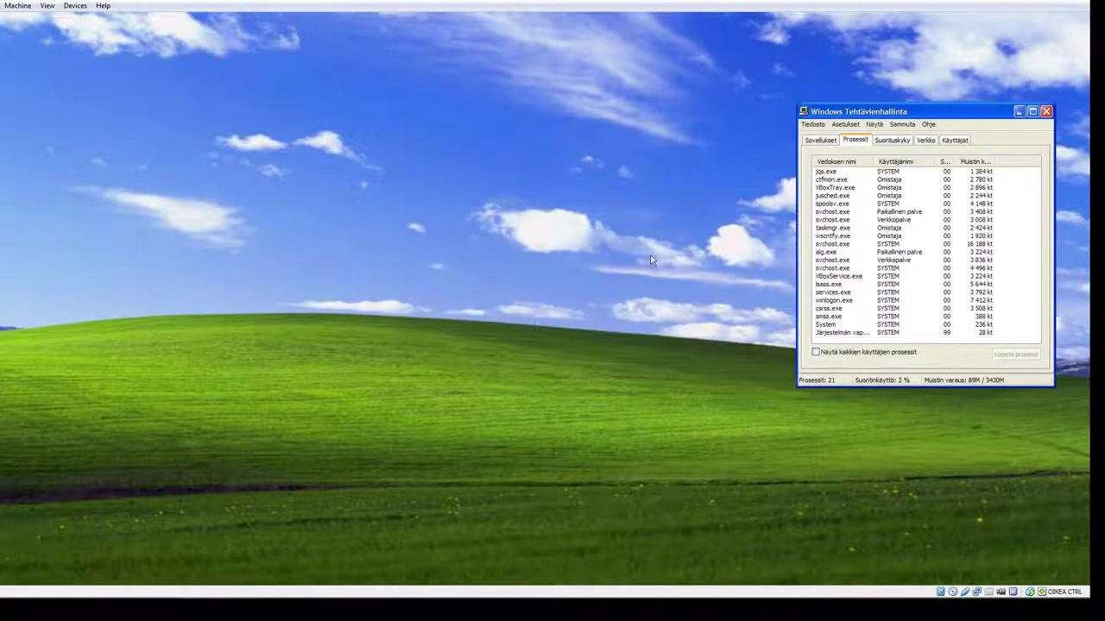
Step: Run explorer as a new task from Task Manager to bring back the desktop and taskbar
left_click(892, 141)
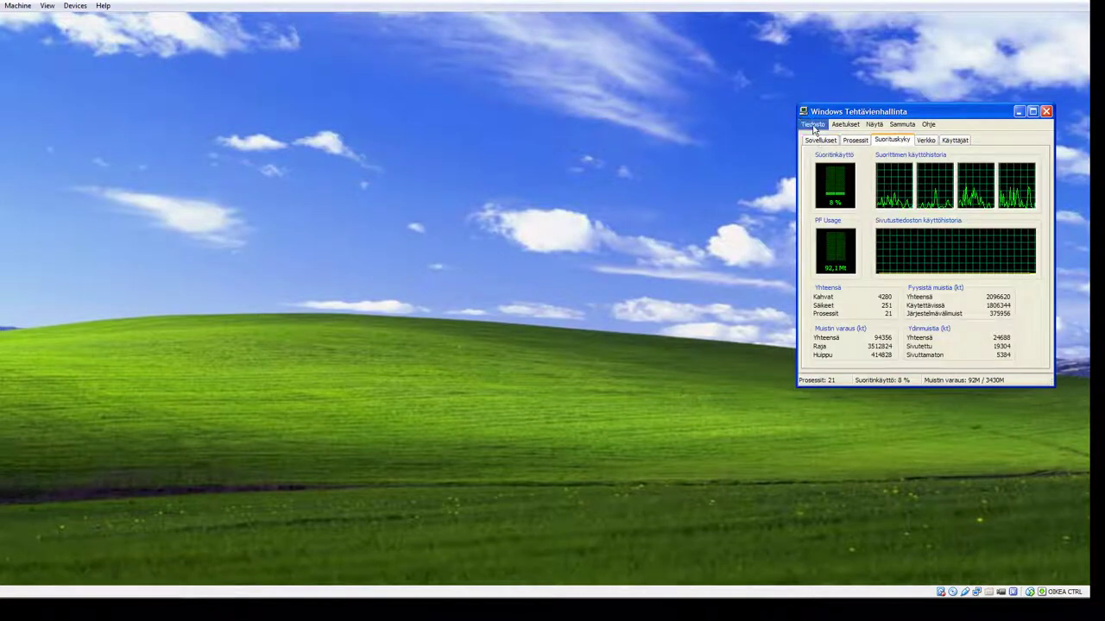
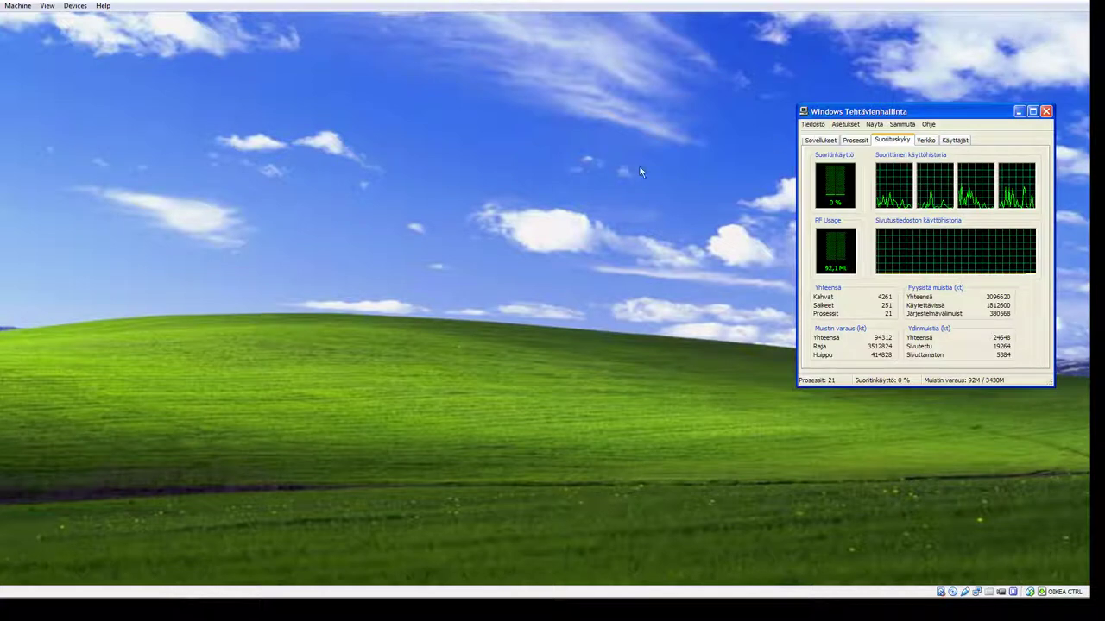
left_click(822, 138)
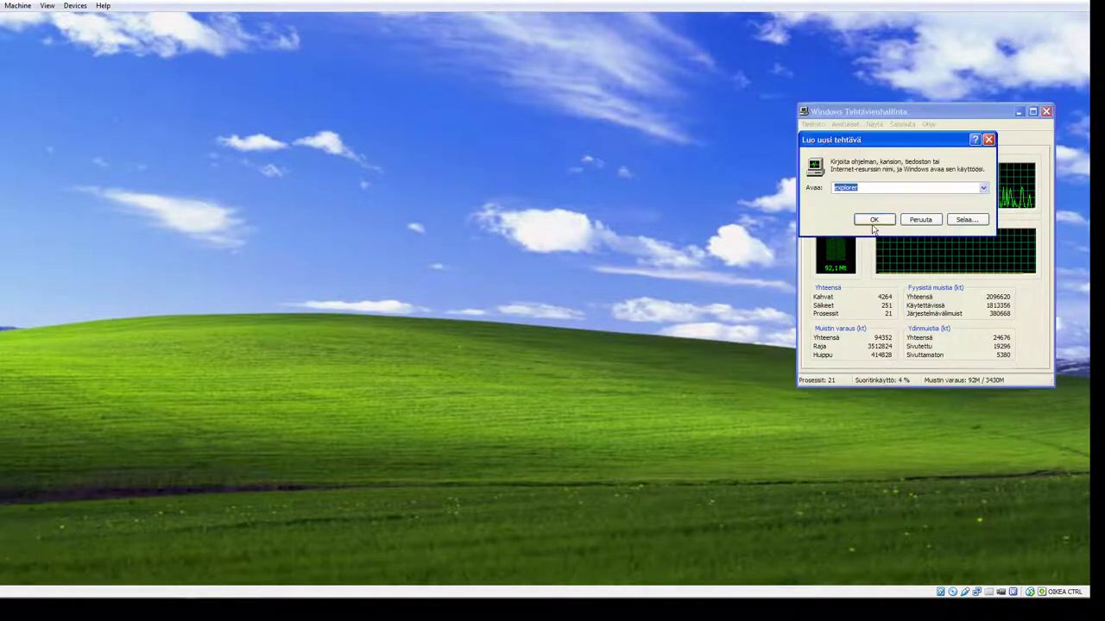
left_click(874, 221)
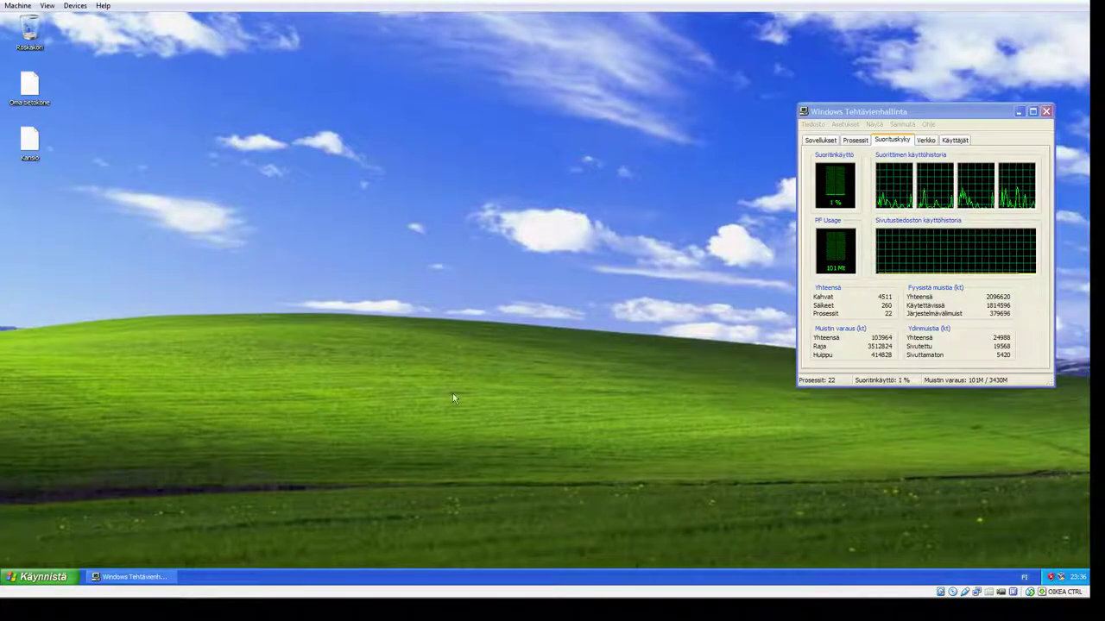
left_click(39, 576)
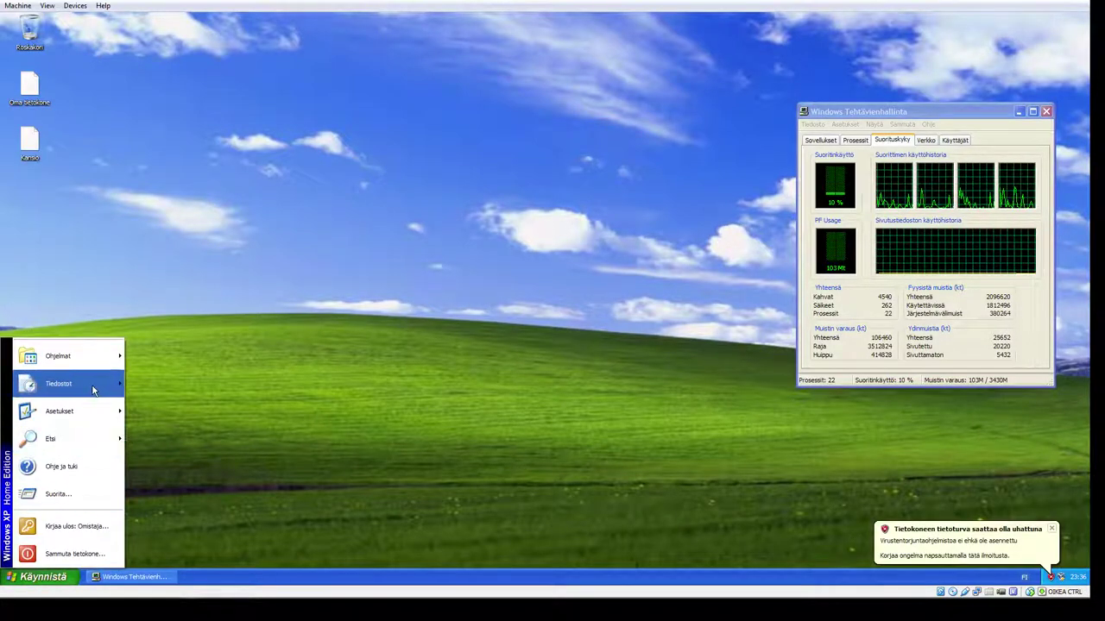
left_click(141, 259)
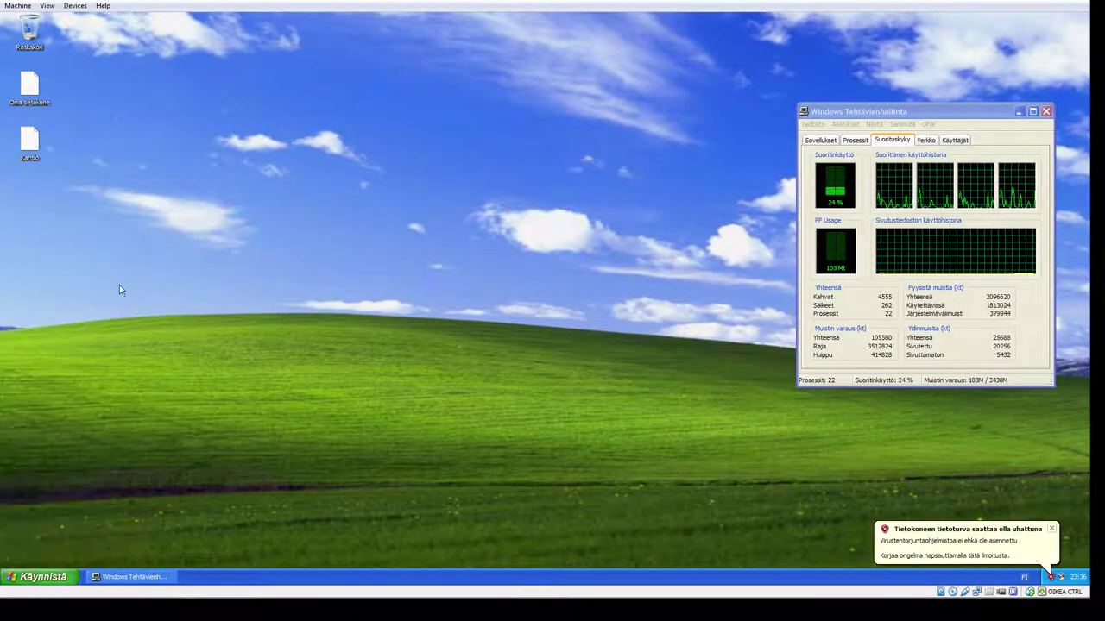
left_click(39, 577)
mouse_move(66, 395)
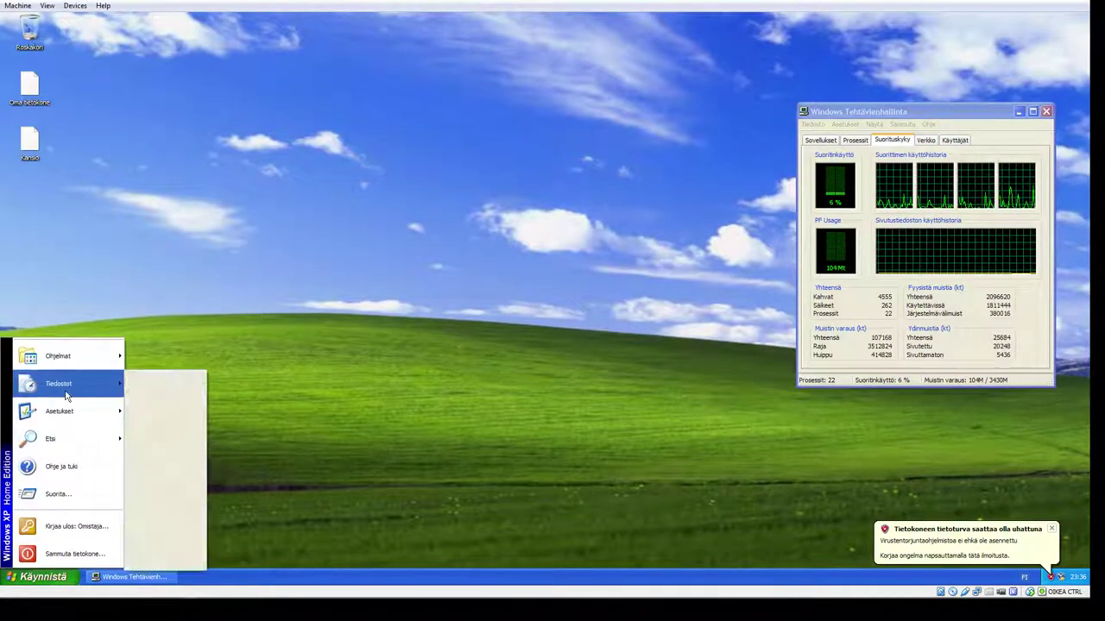
key("Escape")
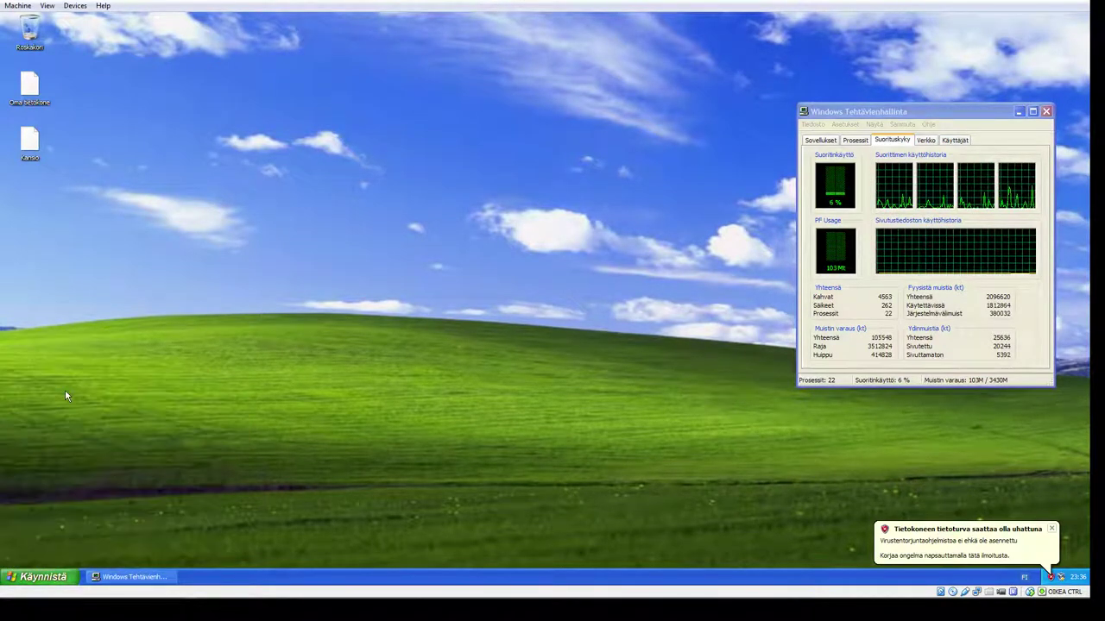
Step: Delete the setupact and Sti_Trace shortcuts from the recent documents list
left_click(43, 577)
mouse_move(92, 395)
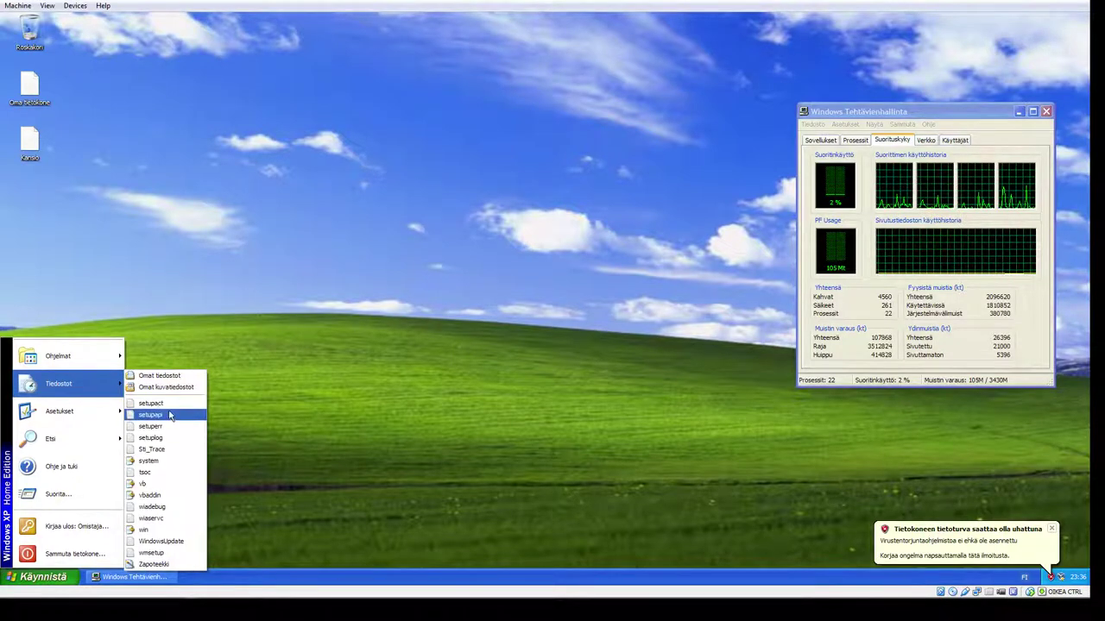
right_click(168, 406)
left_click(185, 487)
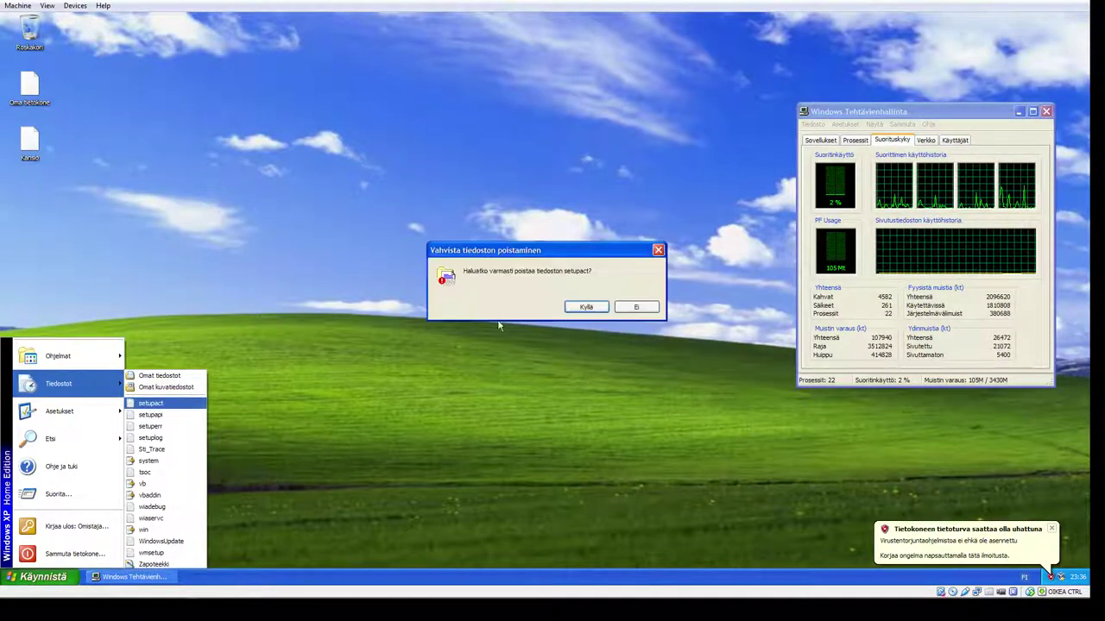
left_click(594, 311)
right_click(177, 438)
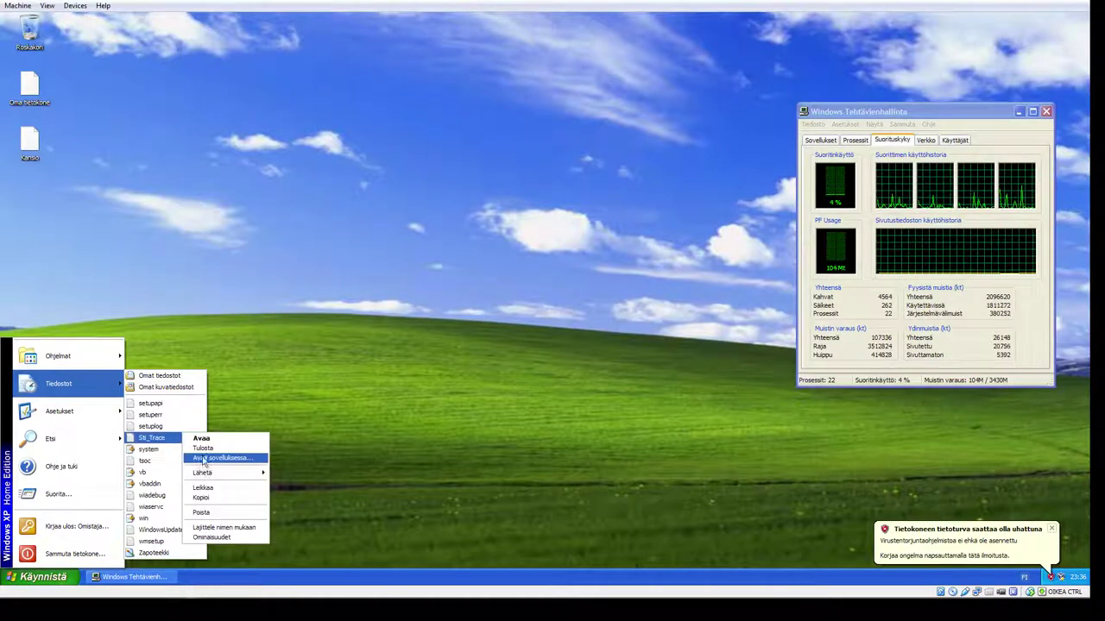
left_click(212, 513)
left_click(585, 308)
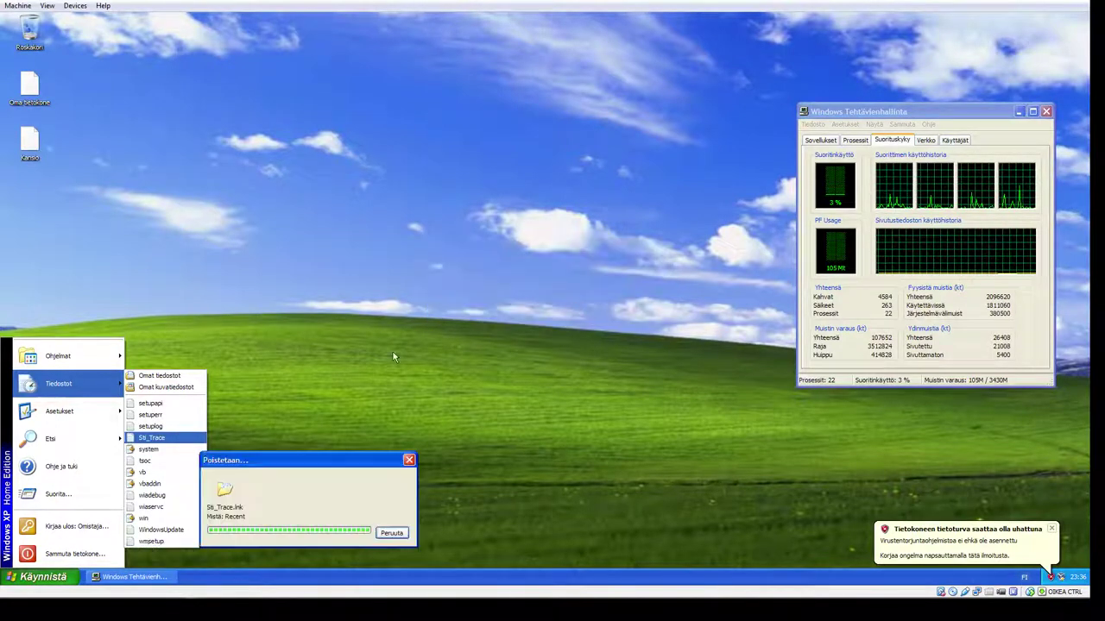
right_click(162, 464)
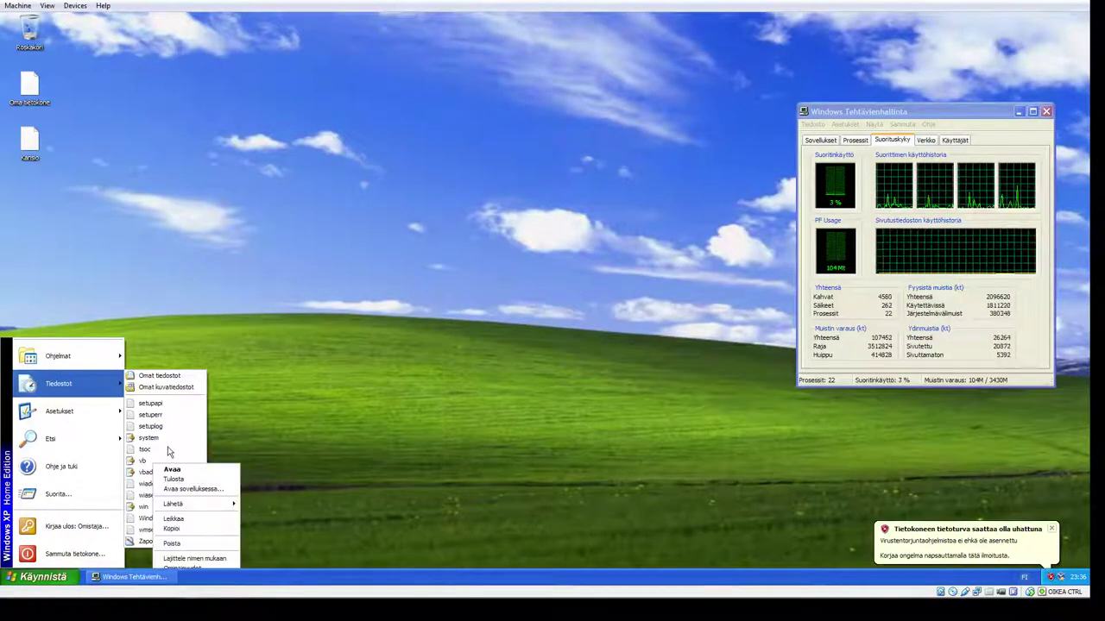
left_click(174, 472)
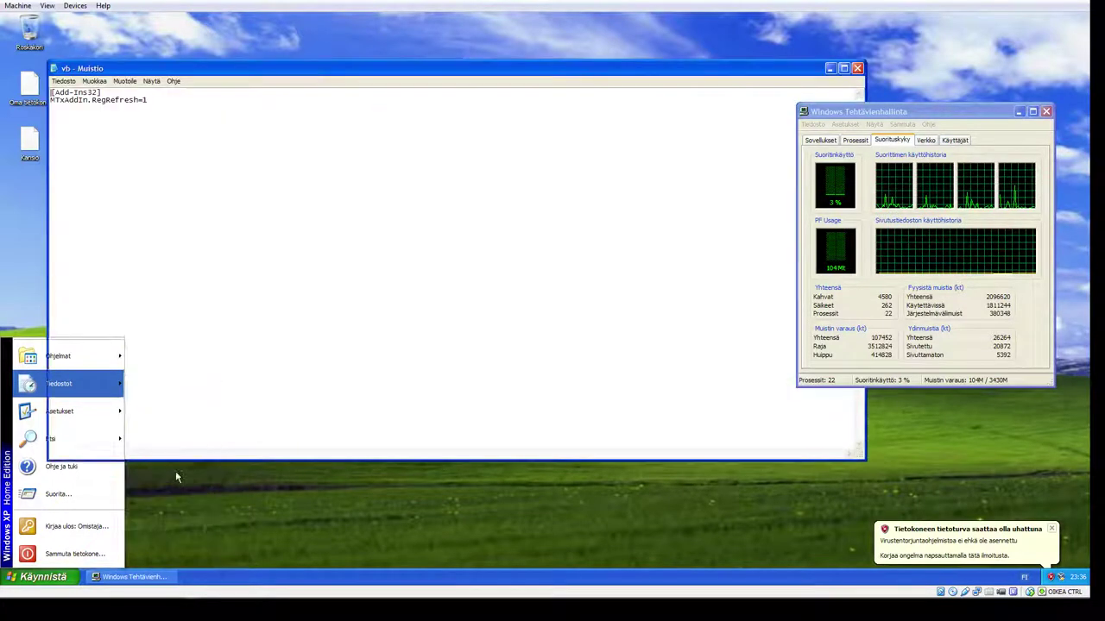
left_click(857, 67)
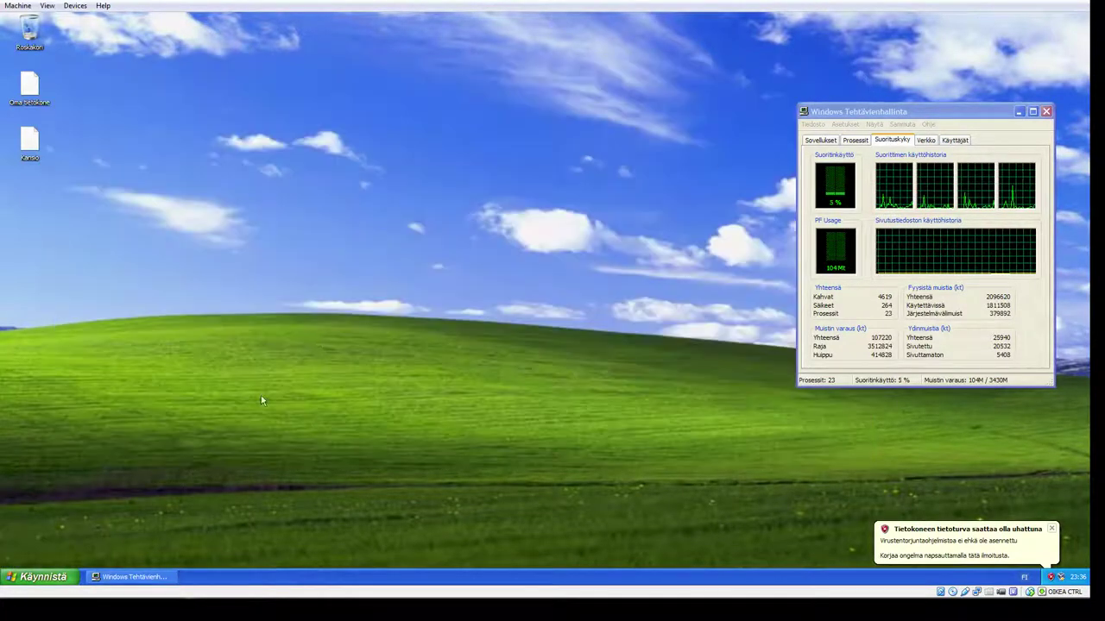
Step: Delete the vbaddin and win shortcuts from the recent documents list
right_click(58, 576)
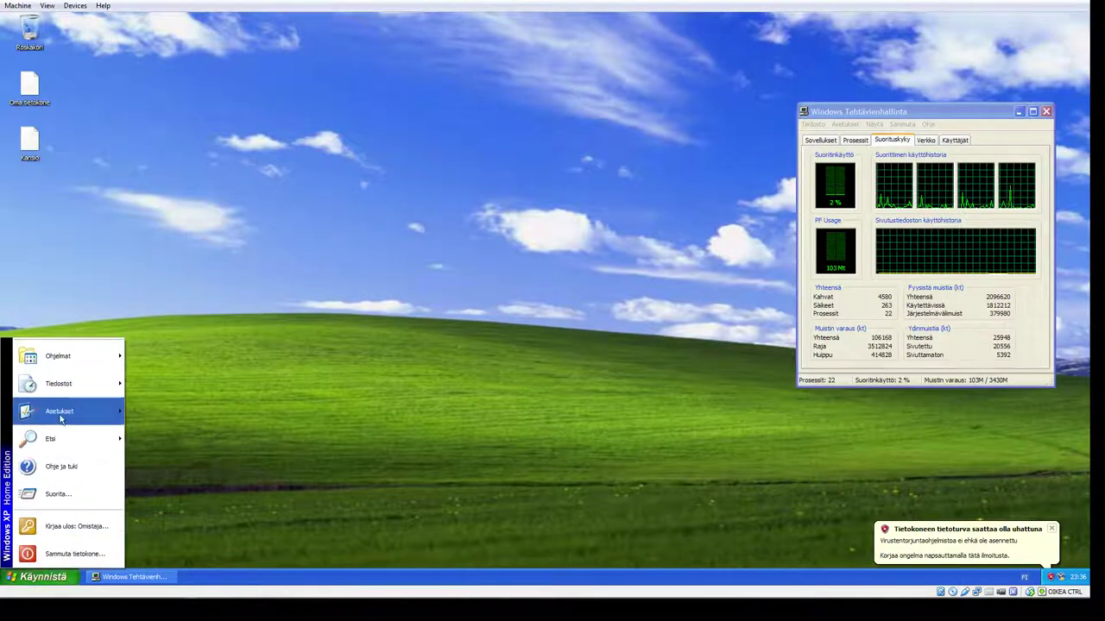
mouse_move(59, 386)
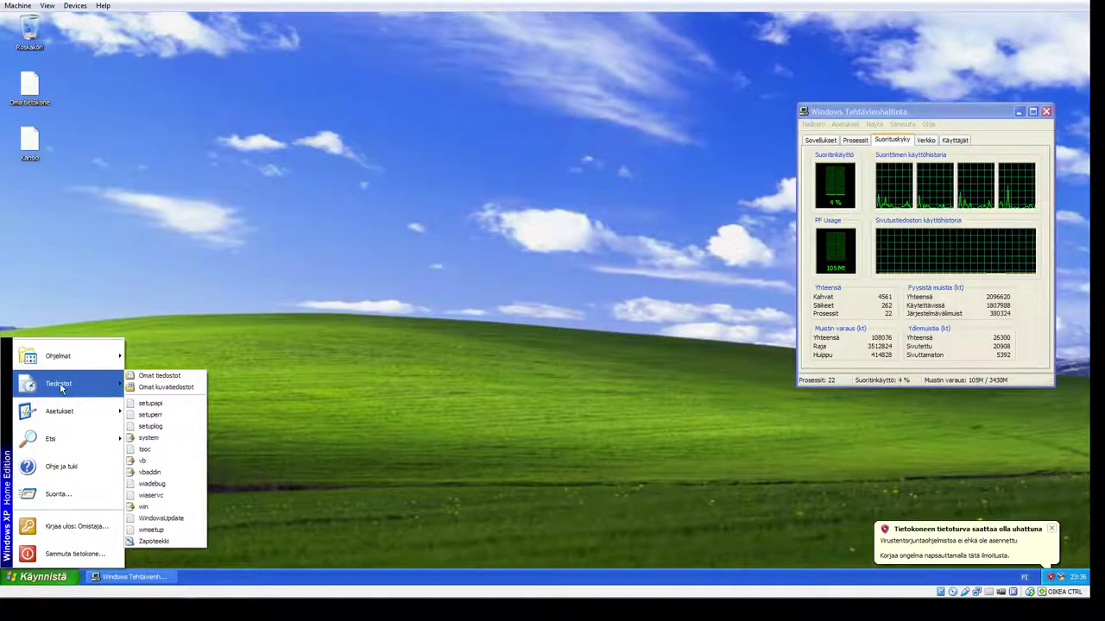
right_click(164, 474)
left_click(189, 447)
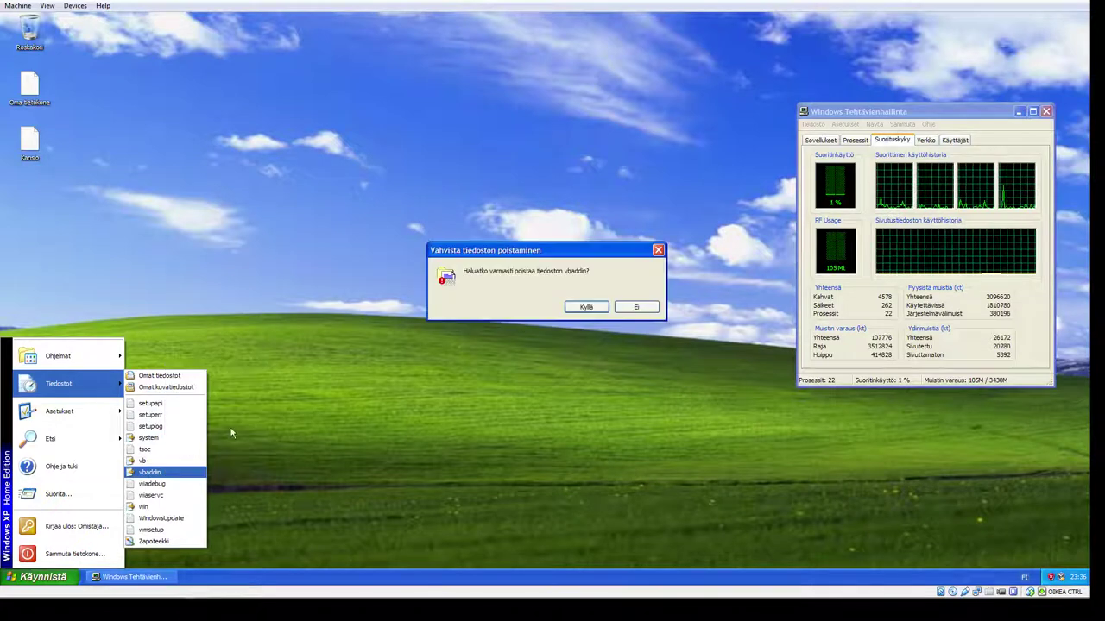
left_click(583, 309)
right_click(149, 499)
left_click(185, 481)
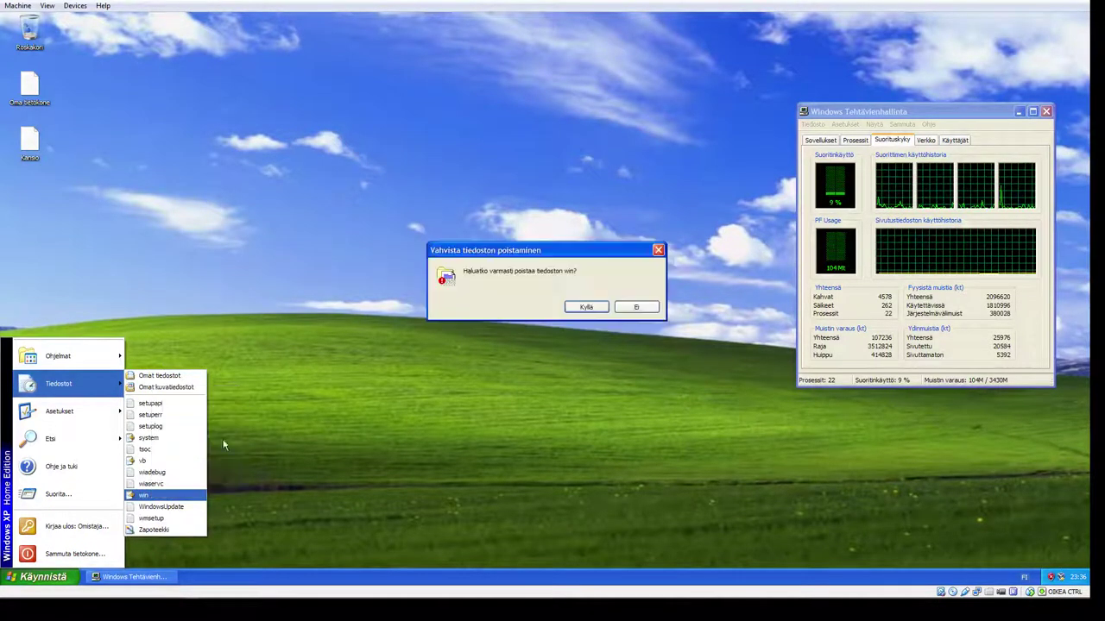
left_click(601, 308)
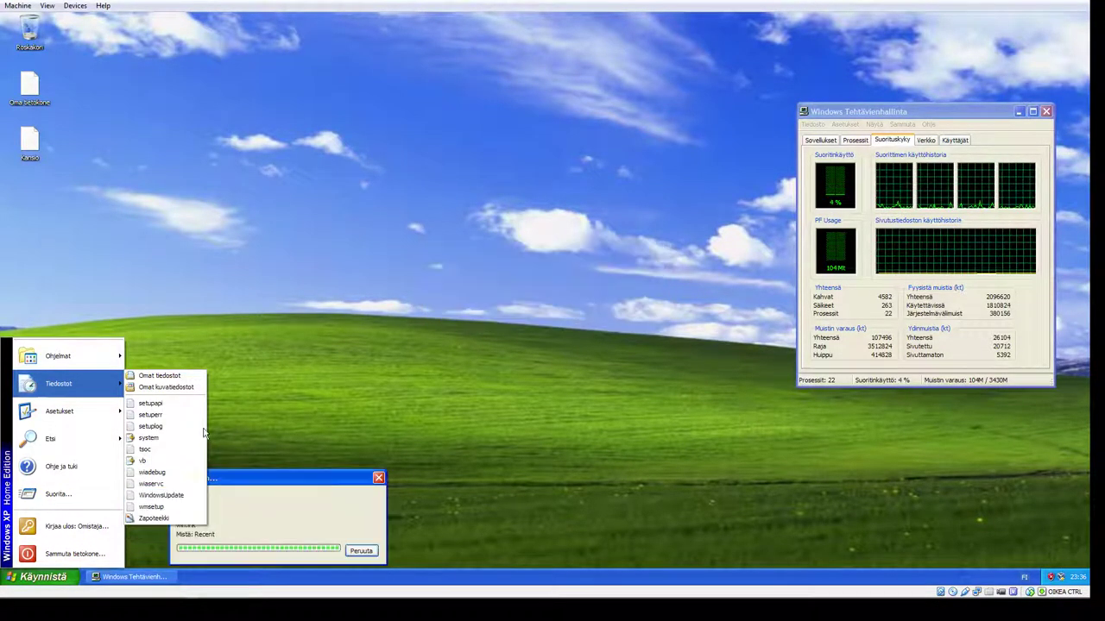
Step: Delete the wiadebug and system shortcuts from the recent documents list
right_click(178, 459)
right_click(149, 473)
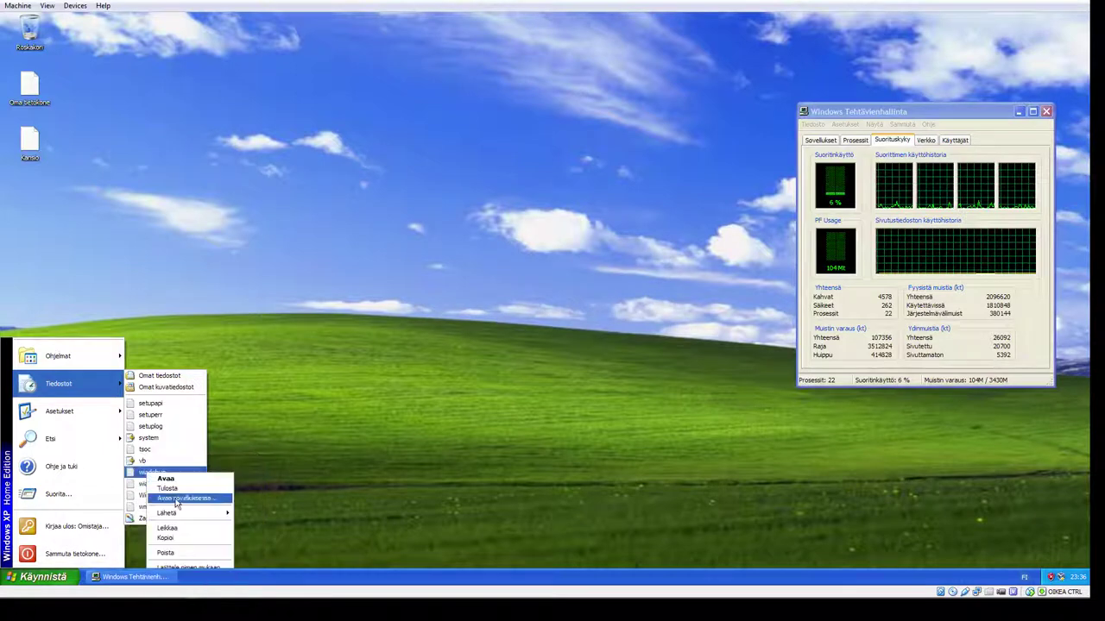
left_click(167, 552)
left_click(580, 311)
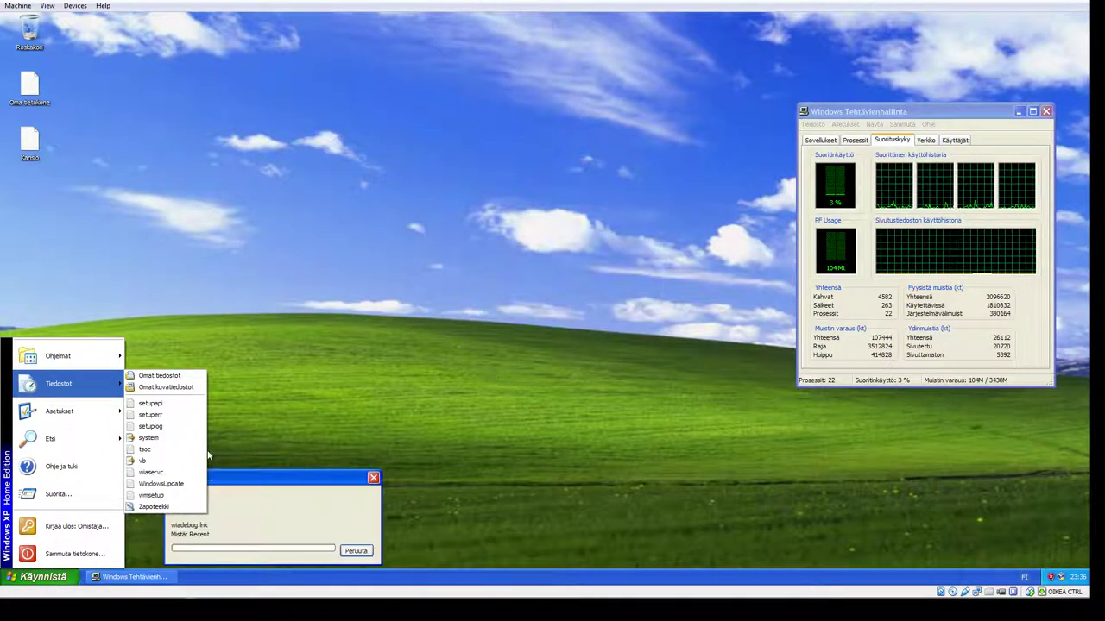
right_click(172, 451)
right_click(148, 436)
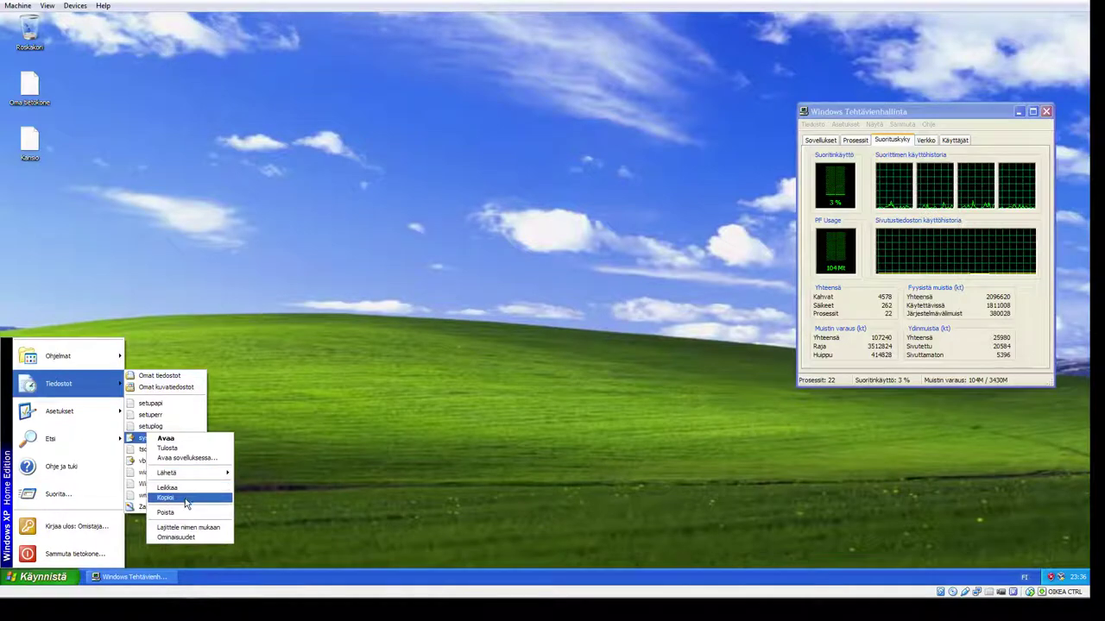
left_click(167, 513)
left_click(594, 311)
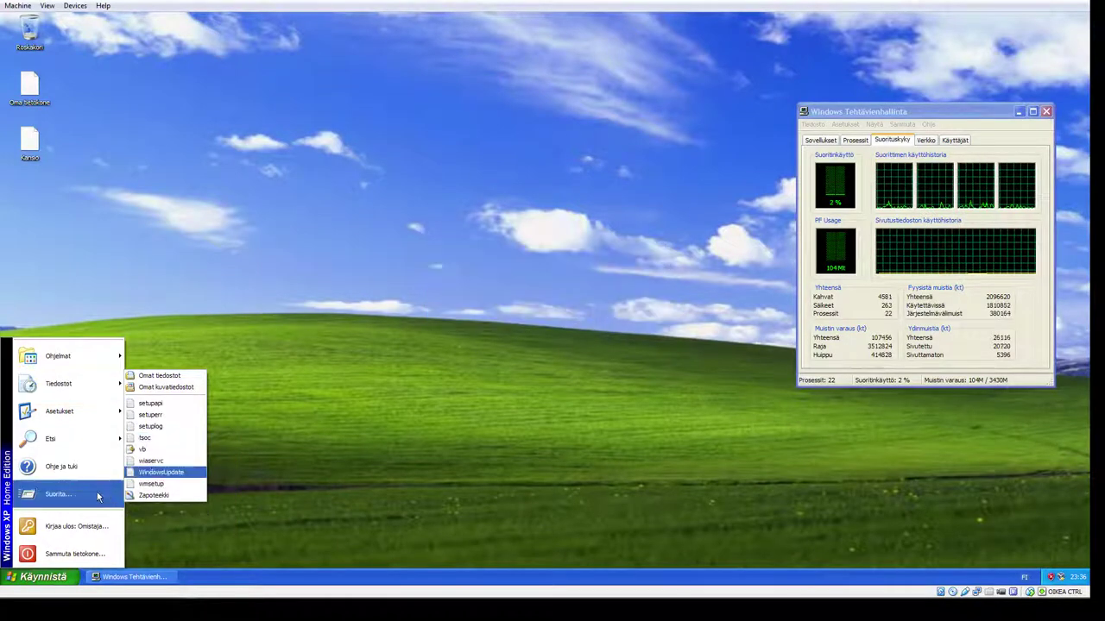
Step: Delete the wiaservc and tsoc shortcuts from the recent documents list
right_click(171, 459)
left_click(203, 539)
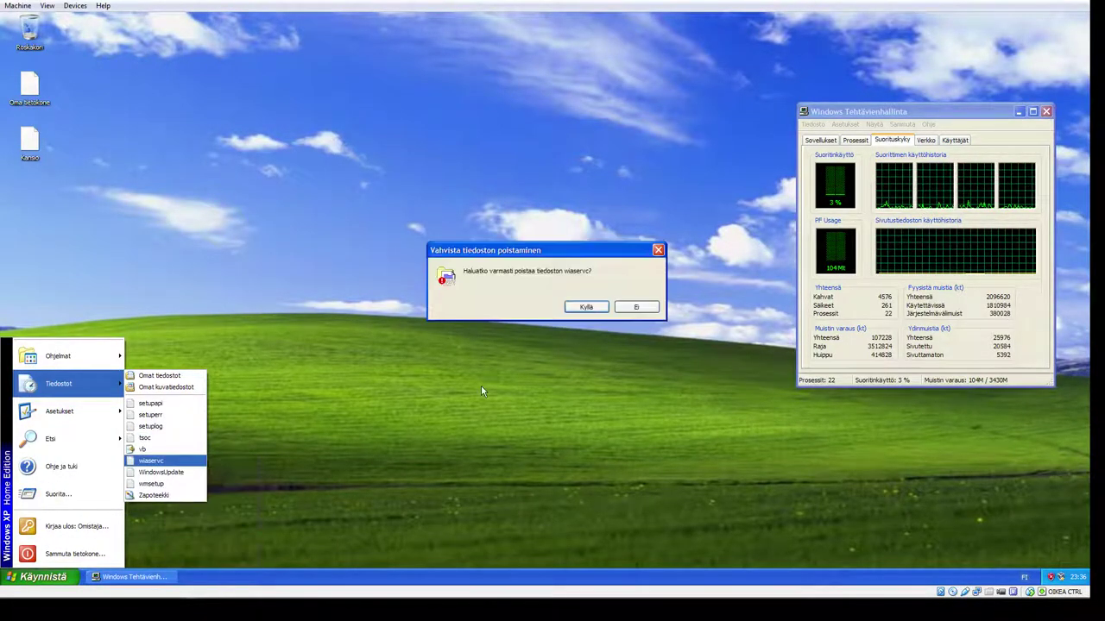
left_click(584, 312)
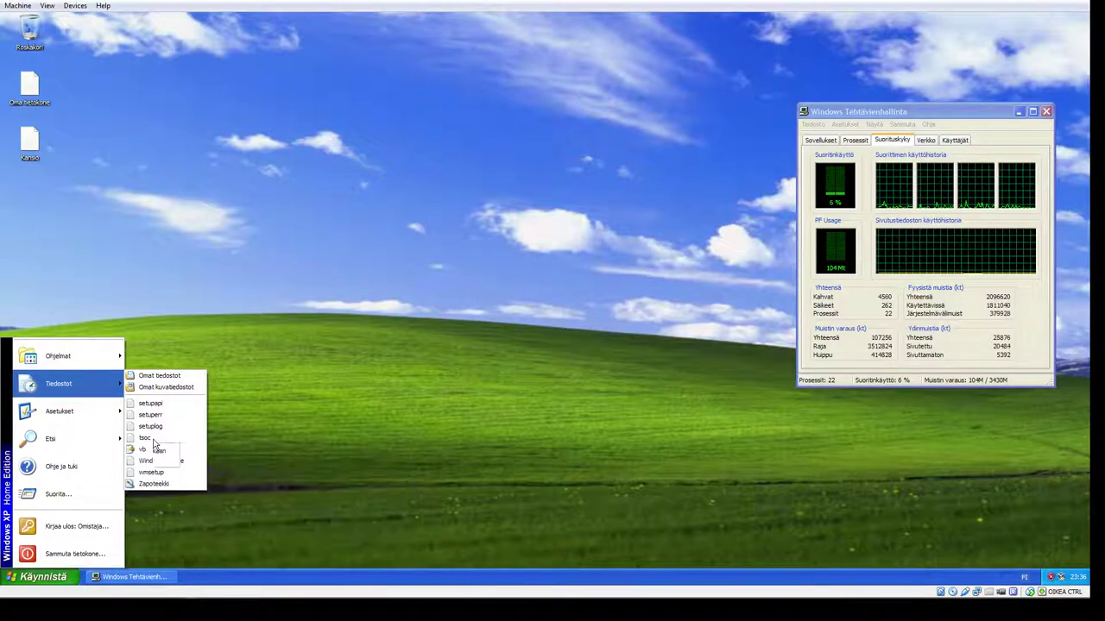
right_click(155, 439)
left_click(185, 526)
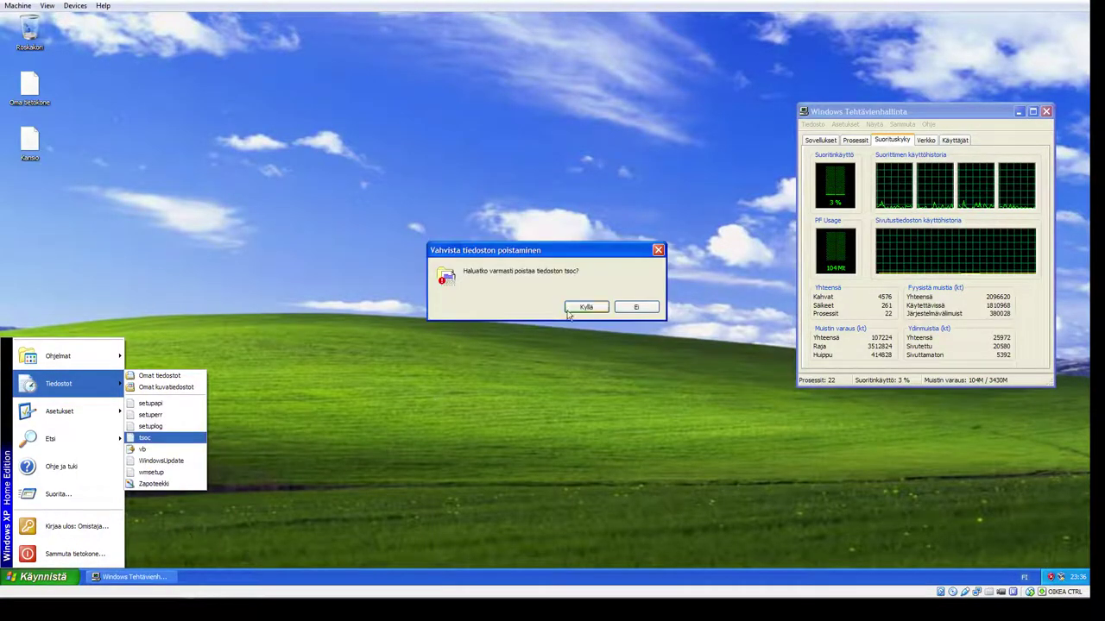
left_click(584, 312)
Step: Delete the setupapi and vb shortcuts from the recent documents list
right_click(154, 405)
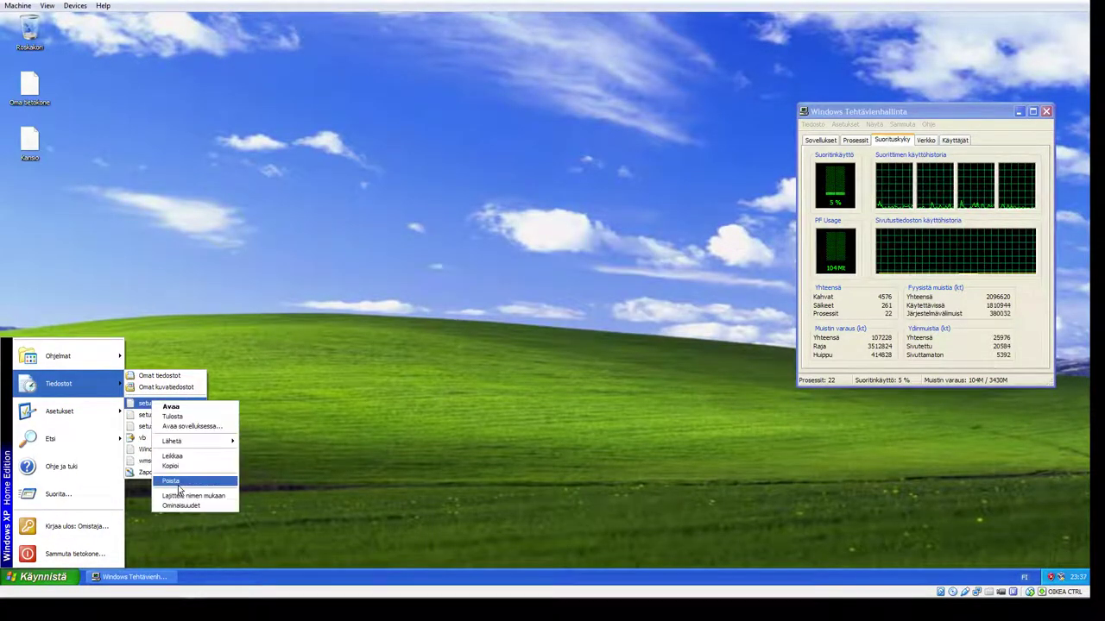
left_click(177, 481)
left_click(579, 311)
right_click(145, 426)
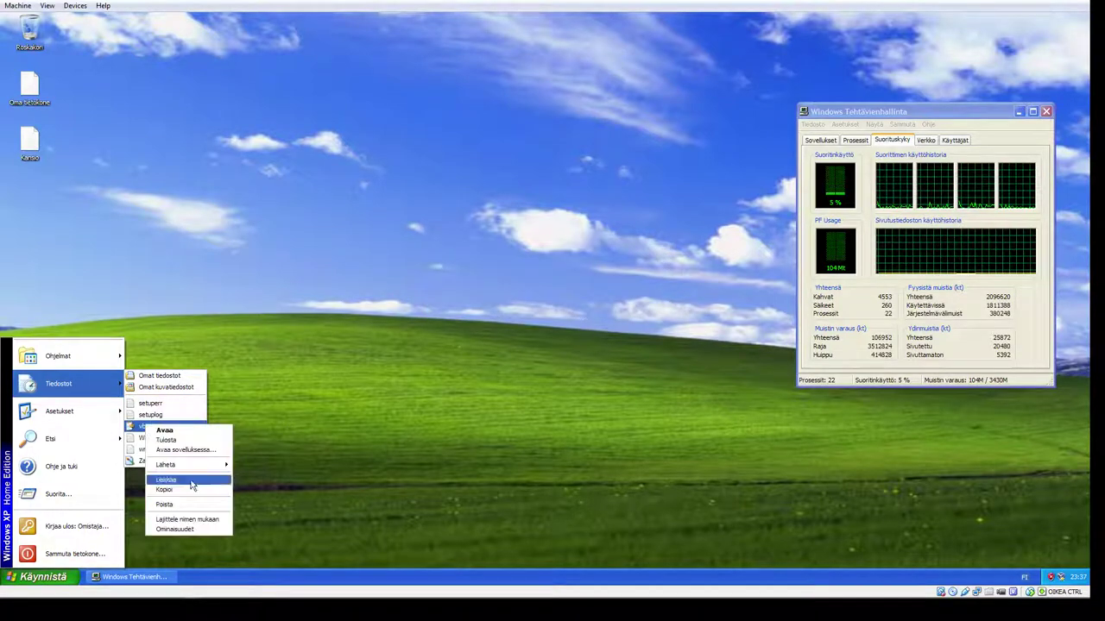
left_click(184, 505)
left_click(580, 307)
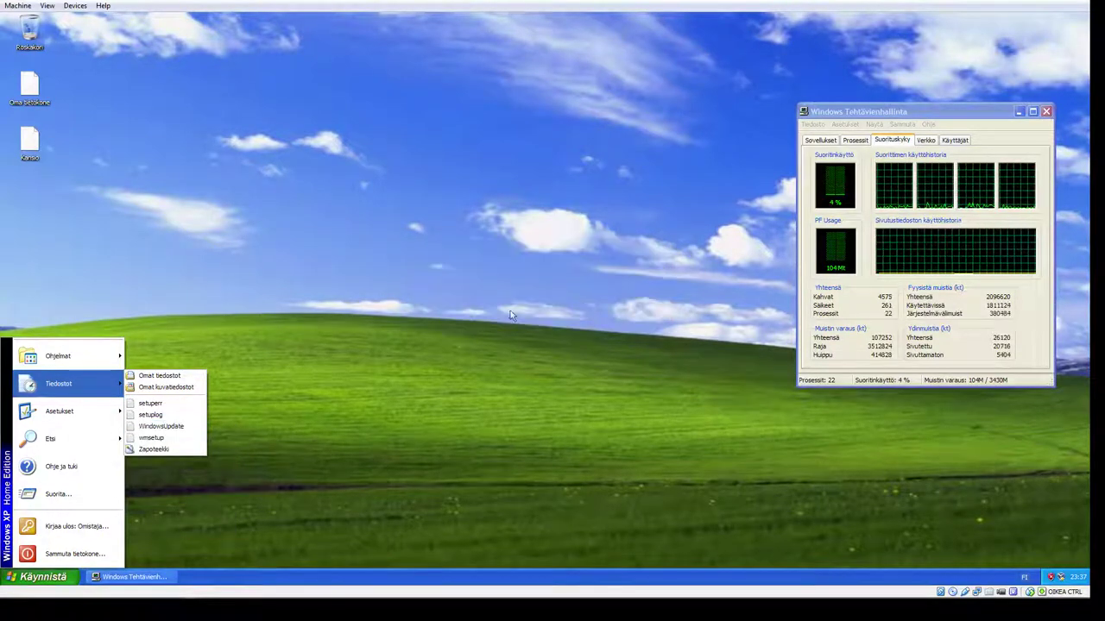
Step: Delete the Zapoteekki and setuplog shortcuts from the recent documents list
right_click(191, 454)
left_click(235, 546)
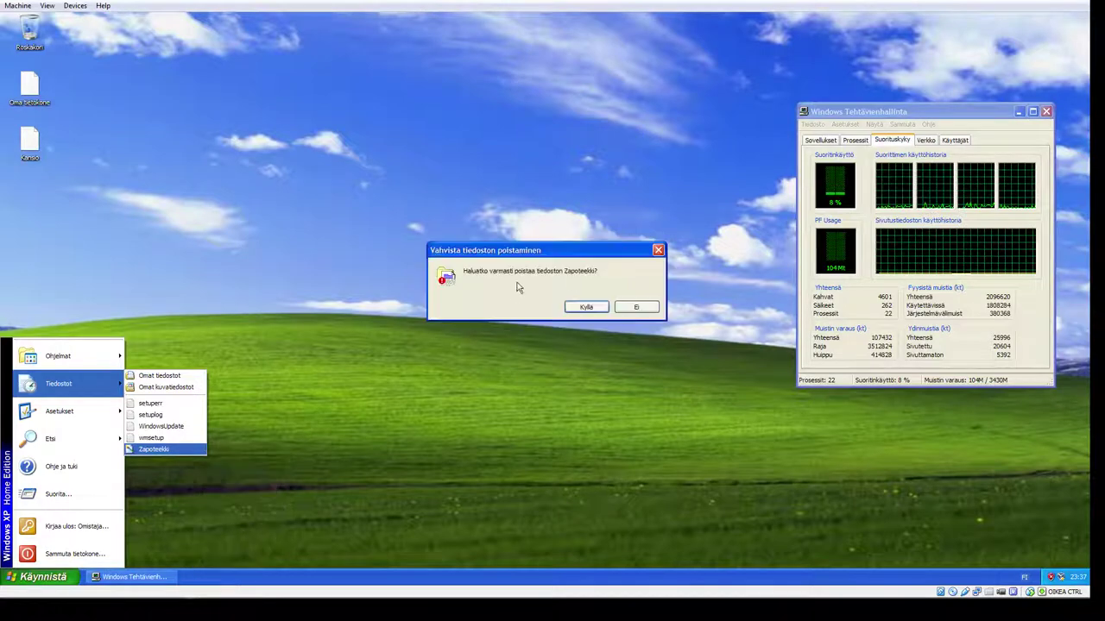
left_click(579, 307)
right_click(173, 418)
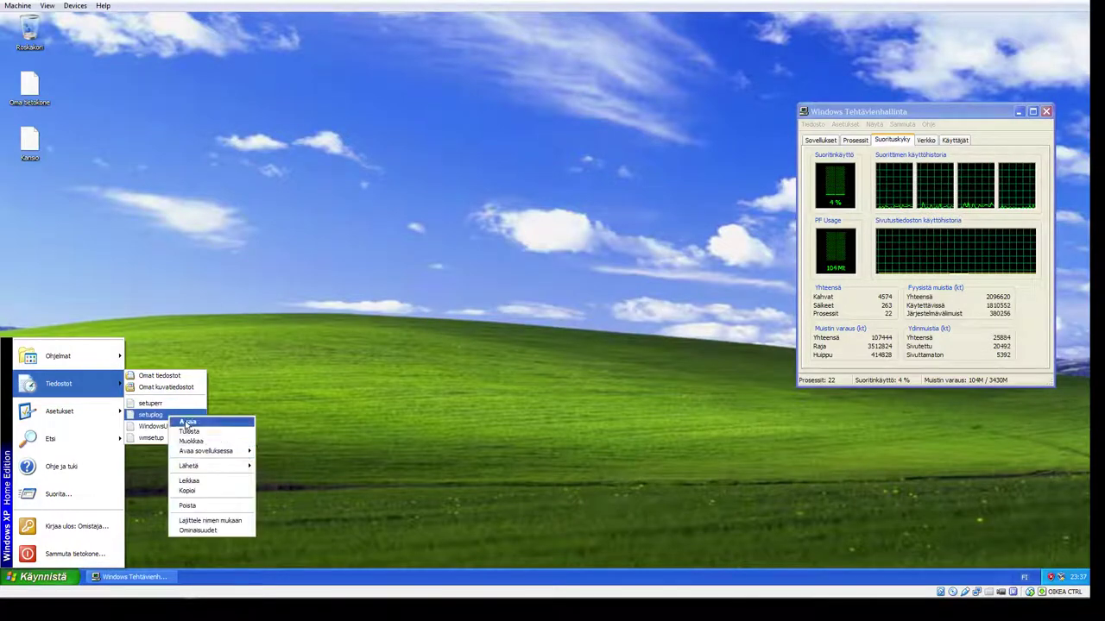
left_click(204, 505)
left_click(579, 308)
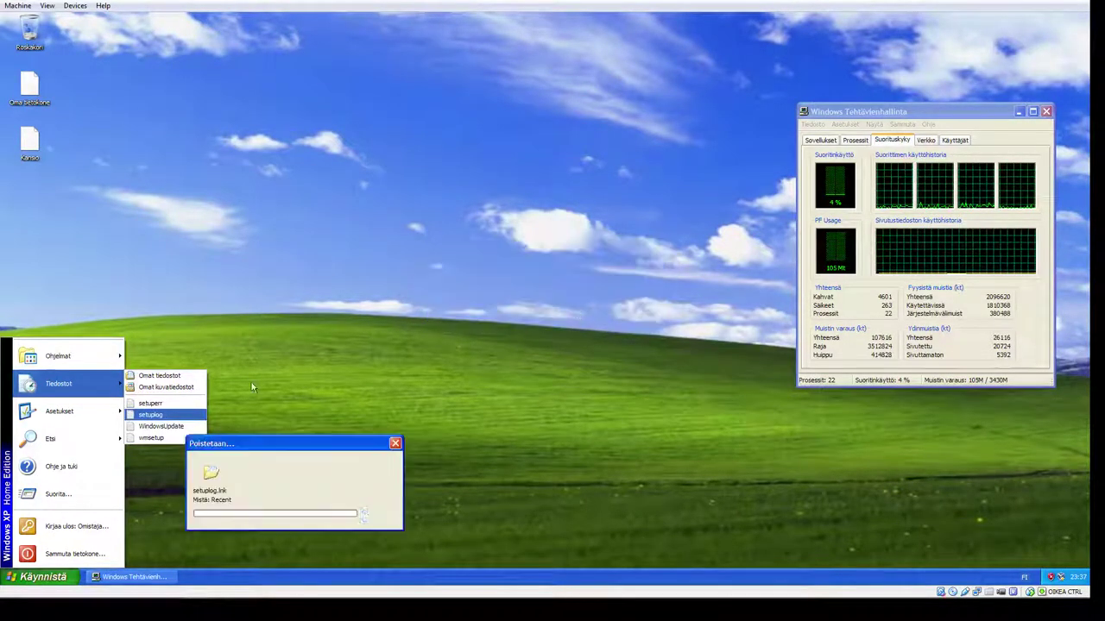
Step: Delete the WindowsUpdate shortcut from the recent documents list
right_click(159, 418)
right_click(148, 418)
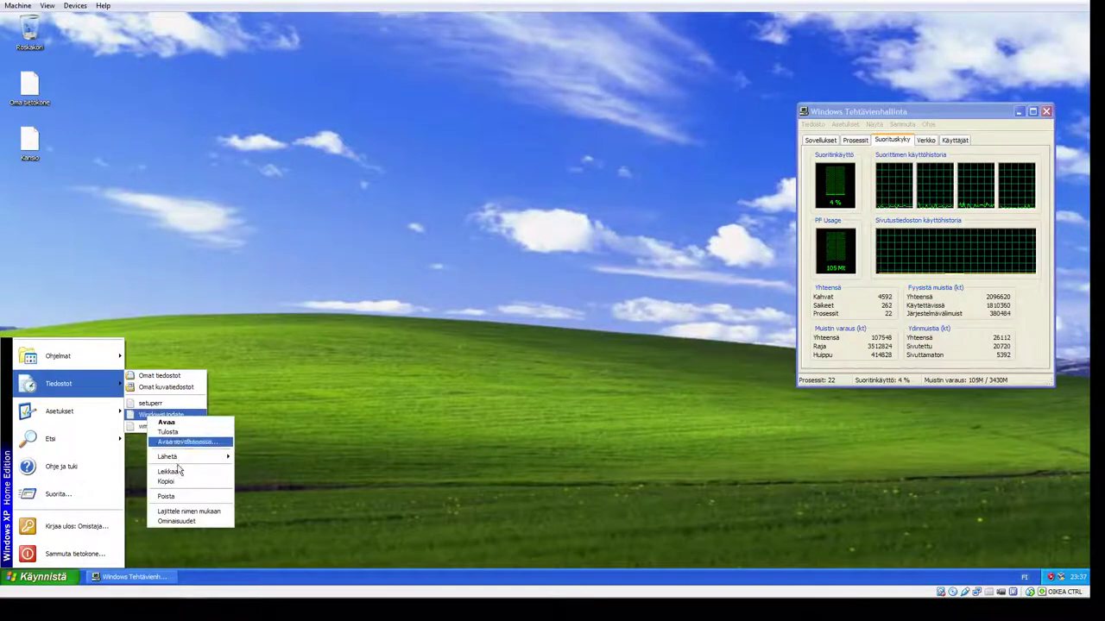
left_click(166, 497)
left_click(583, 308)
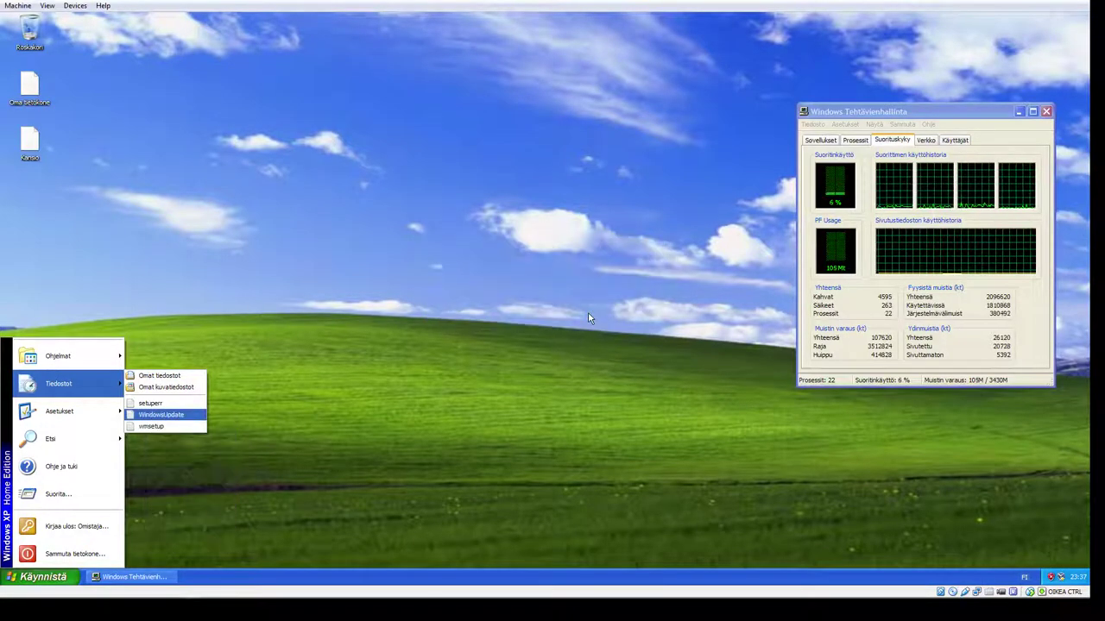
Step: Delete the setuperr and wmsetup shortcuts from the recent documents list and return to the desktop
right_click(156, 402)
left_click(165, 482)
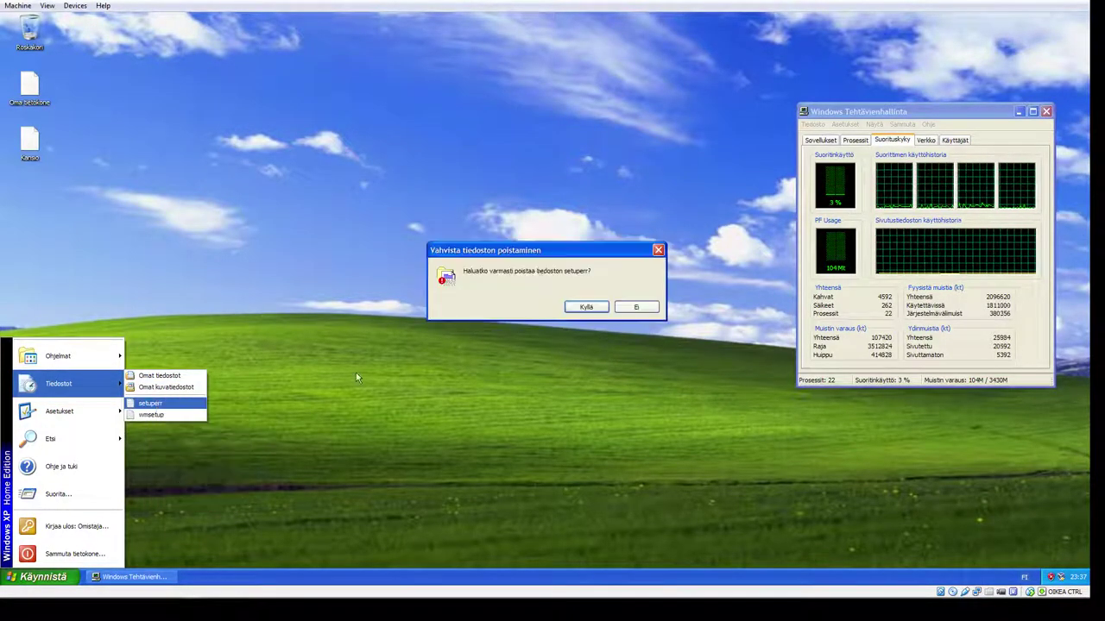
left_click(587, 308)
right_click(169, 402)
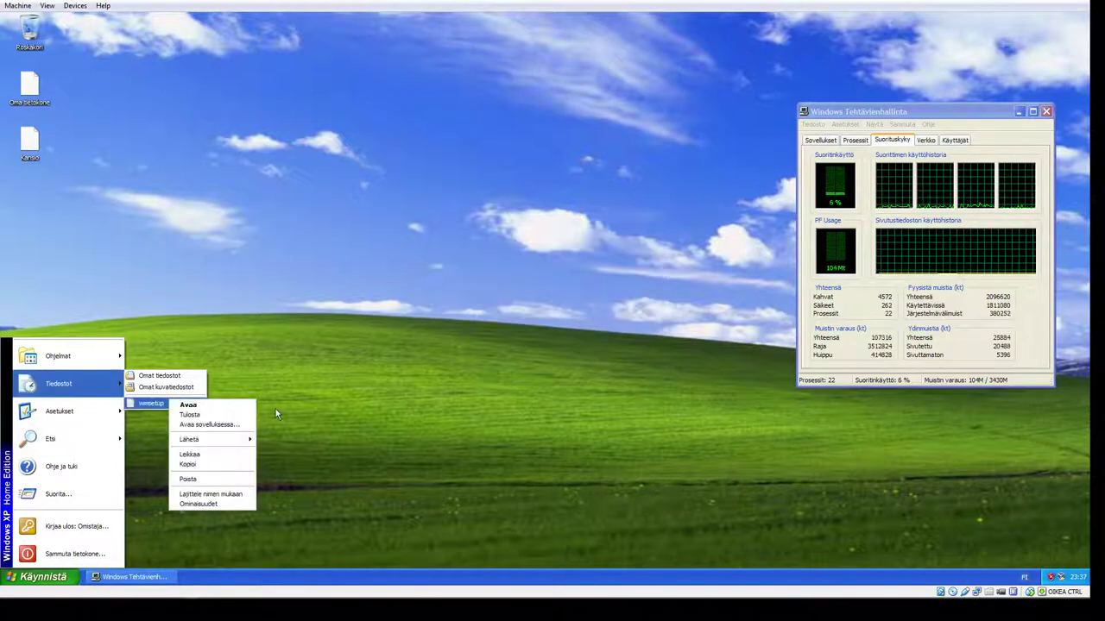
left_click(217, 481)
left_click(585, 306)
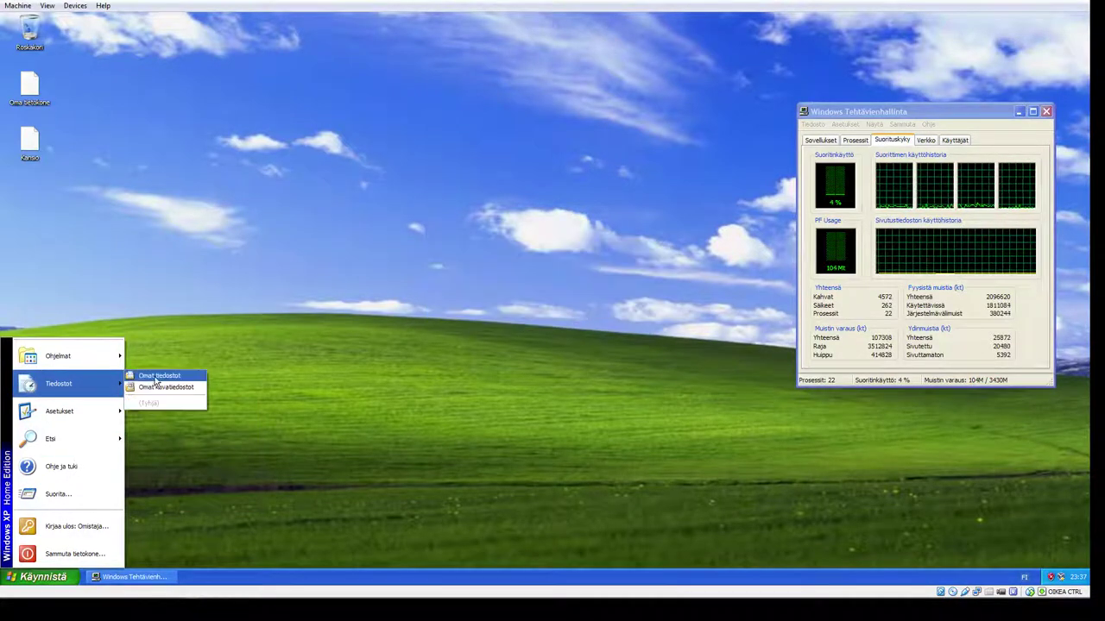
left_click(62, 187)
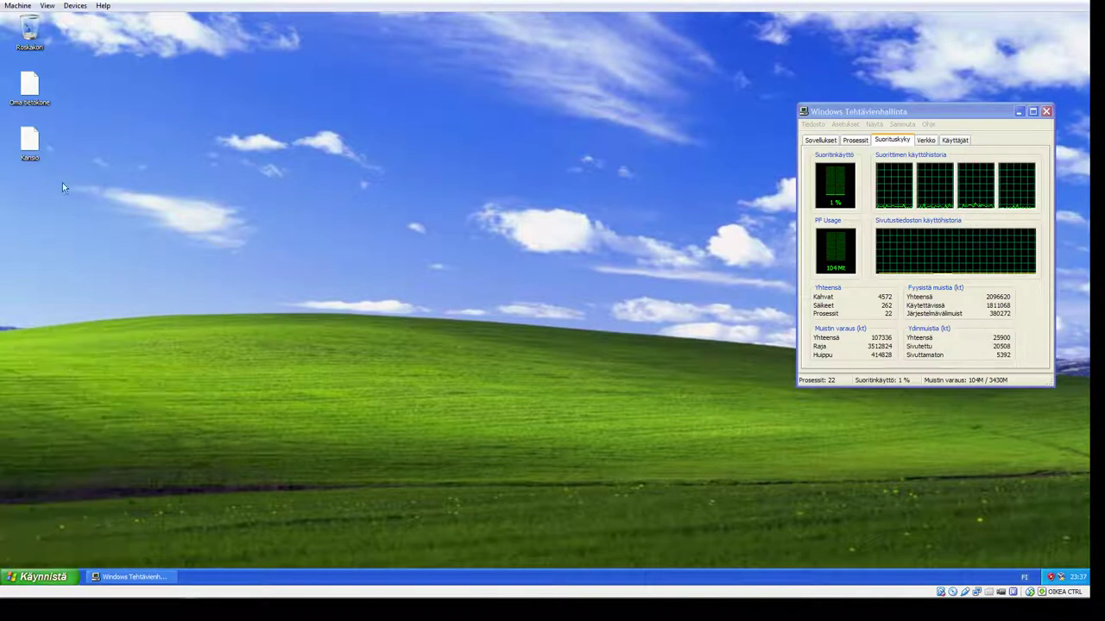
Step: Open the WINDOWS folder on drive C: and try to delete the AppPatch, assembly and Config folders
double_click(31, 95)
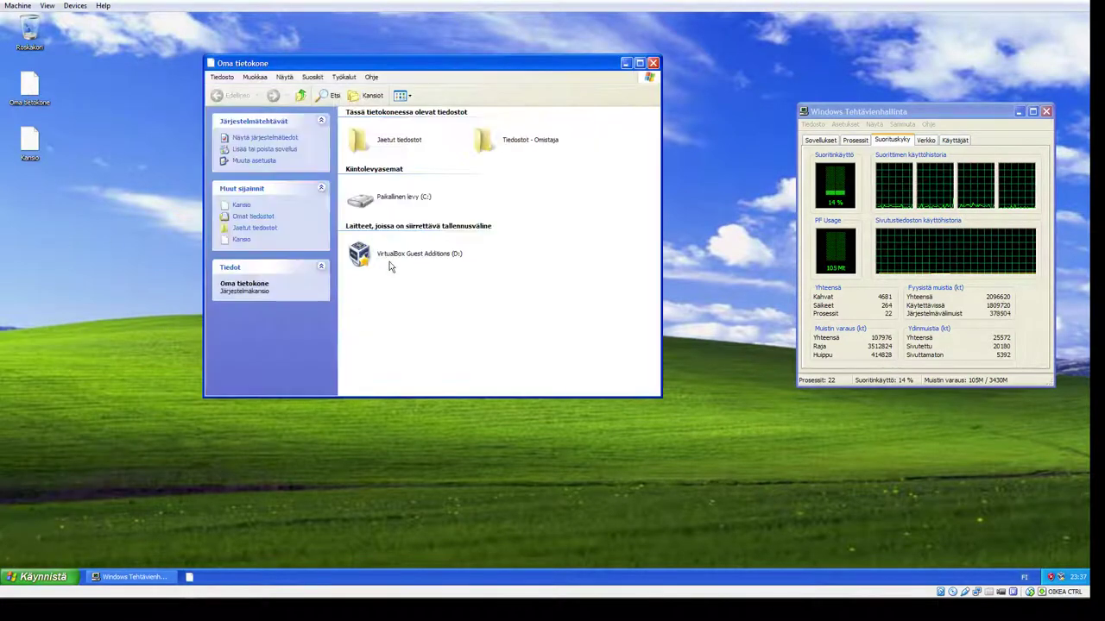
double_click(364, 211)
double_click(354, 160)
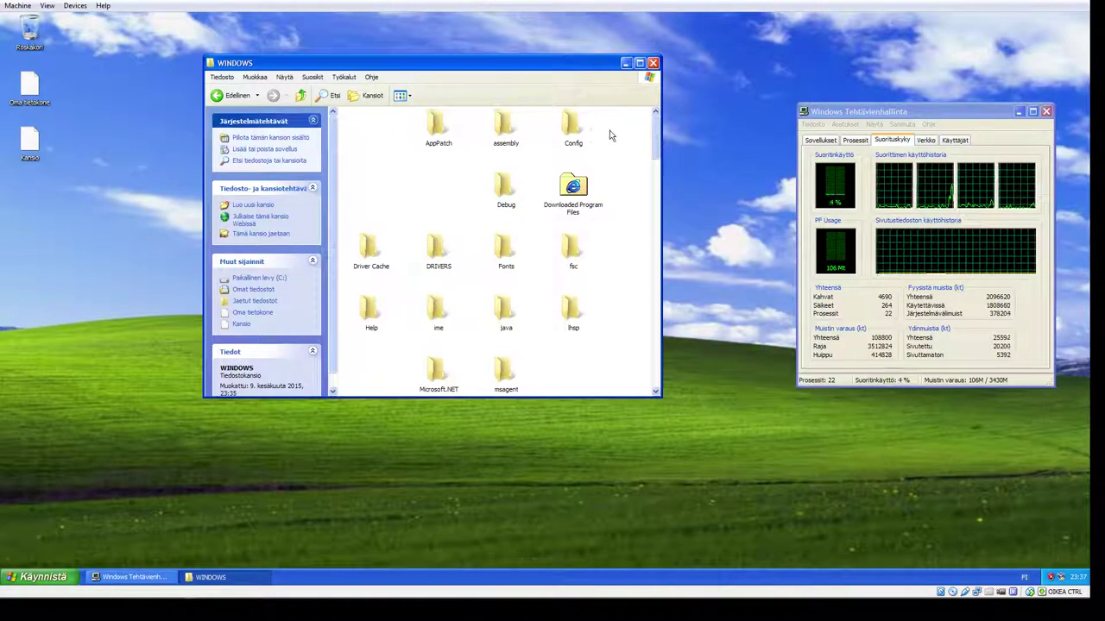
left_click_drag(612, 125, 435, 128)
left_click(450, 215)
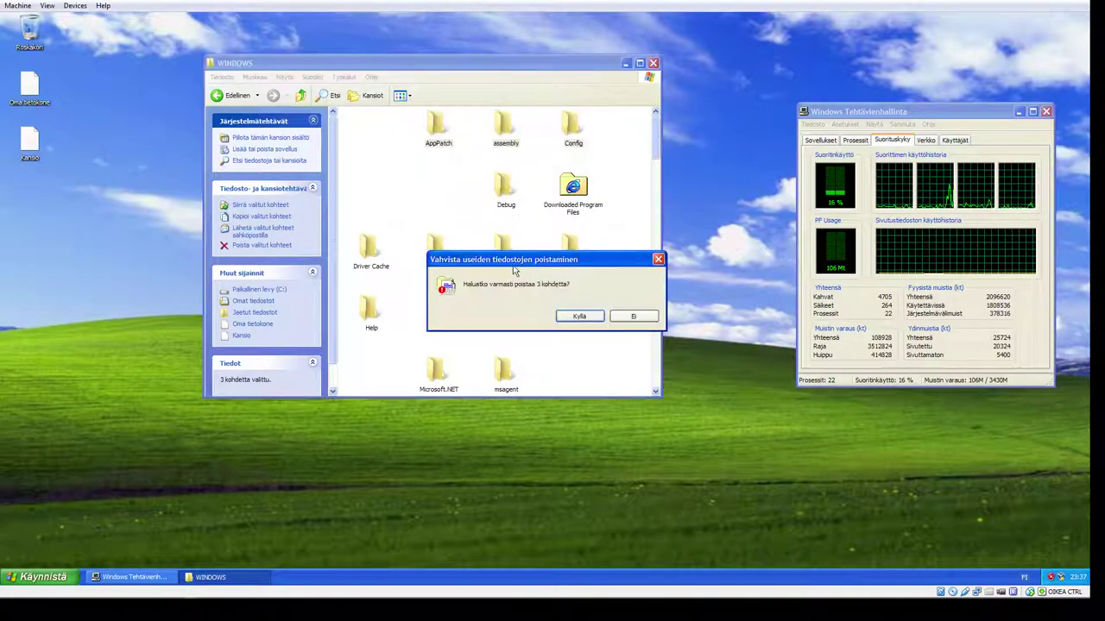
left_click(574, 319)
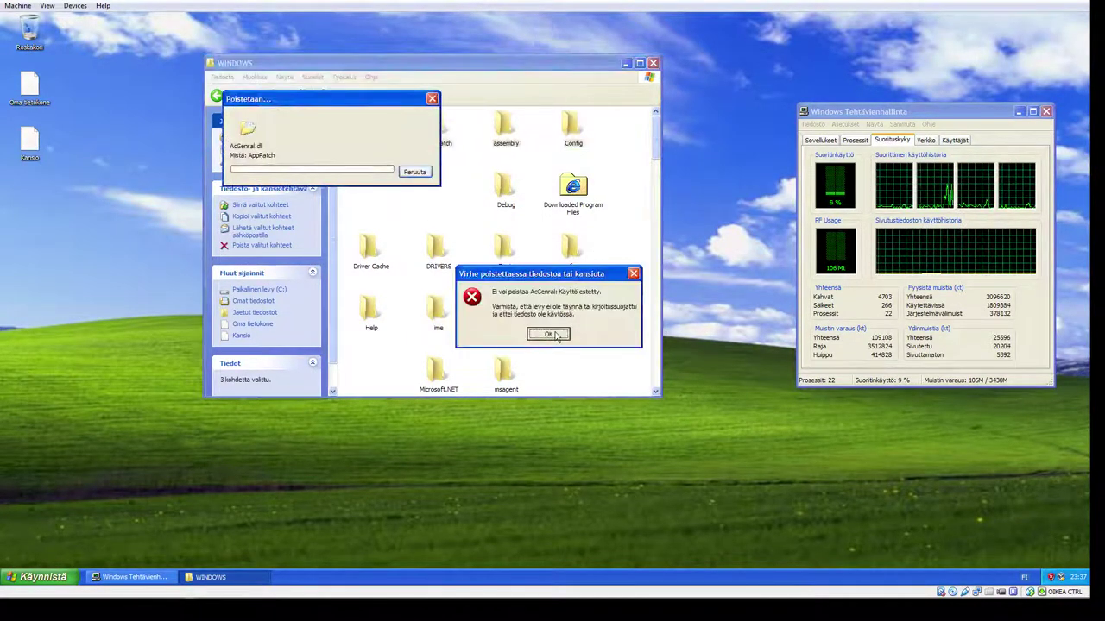
left_click(549, 334)
Step: Try to delete the Debug and Downloaded Program Files folders together from the WINDOWS folder
left_click_drag(573, 125, 514, 187)
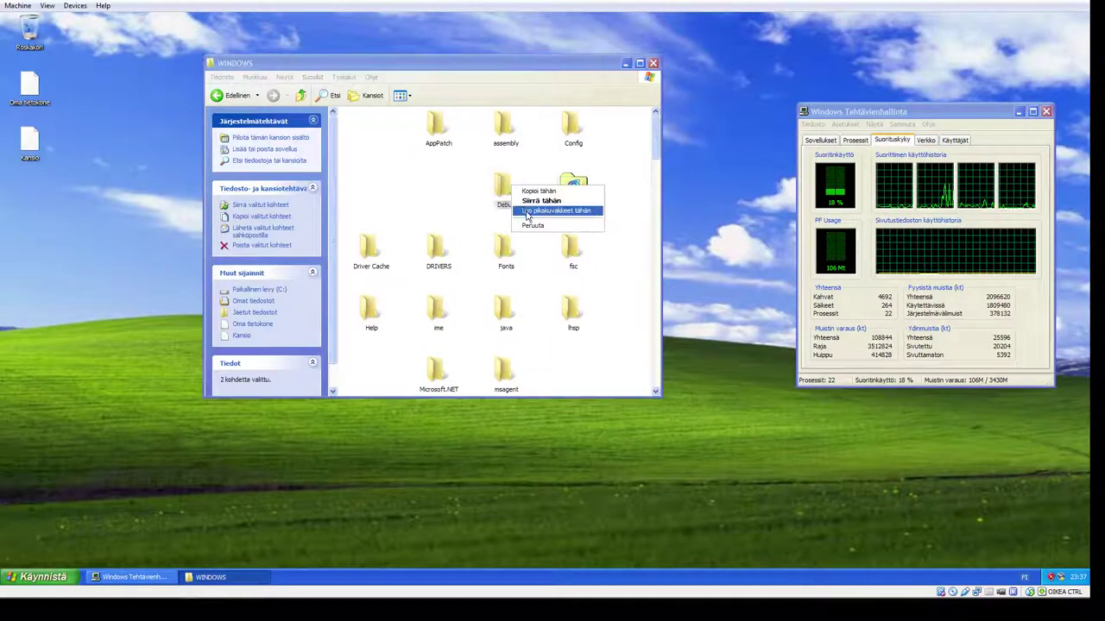
left_click(460, 193)
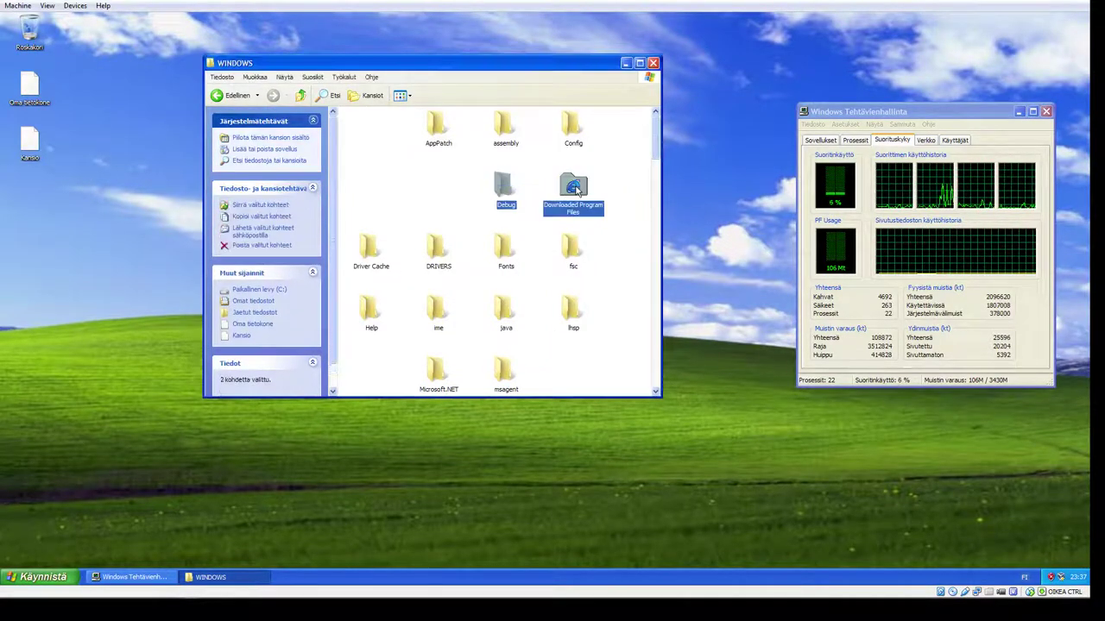
right_click(583, 187)
left_click(594, 275)
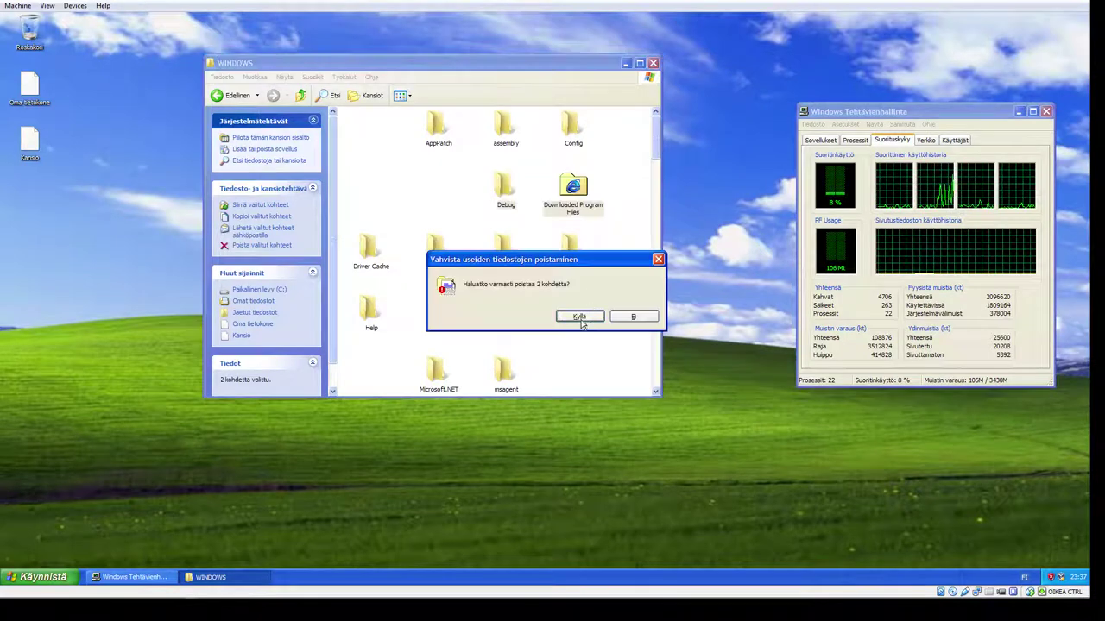
left_click(581, 325)
left_click(548, 331)
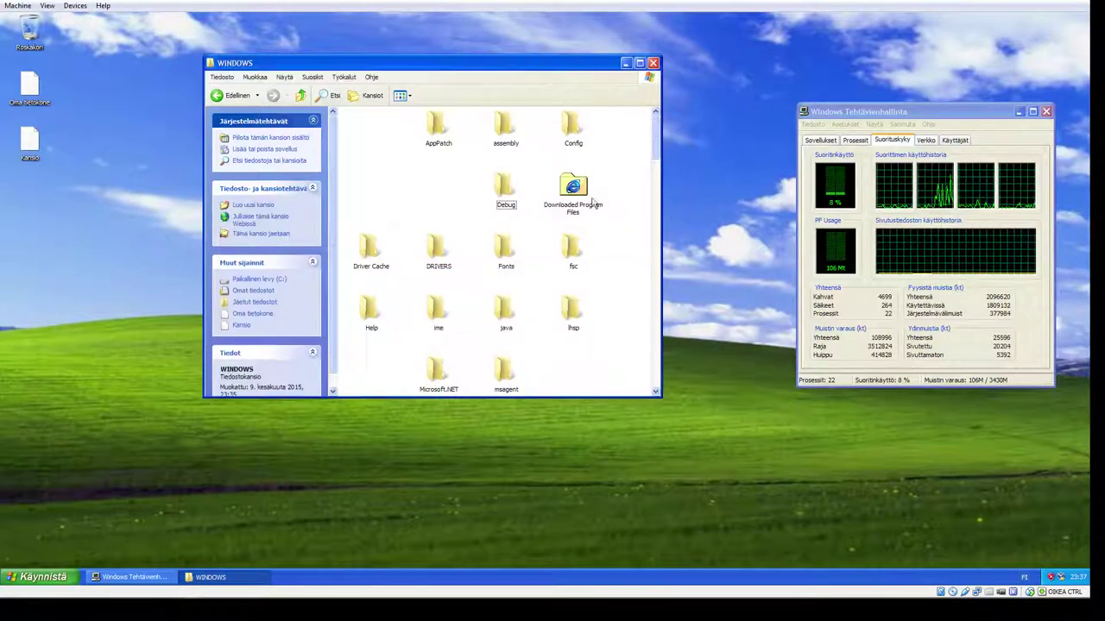
Step: Delete the Downloaded Program Files folder on its own from the WINDOWS folder
right_click(593, 191)
left_click(604, 274)
left_click(587, 324)
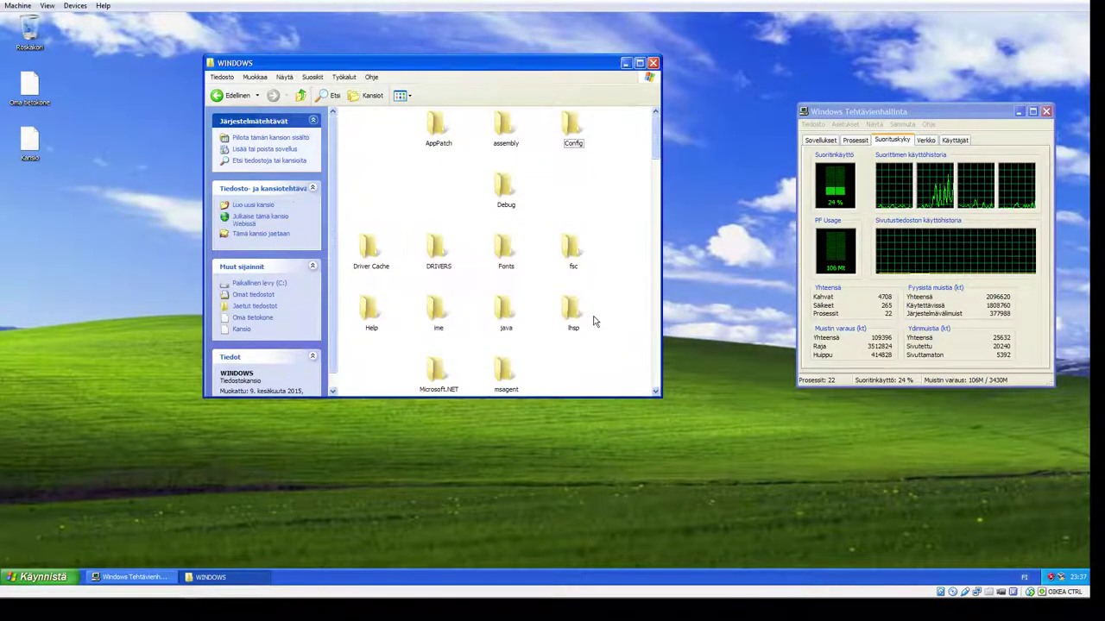
Step: Open the Debug folder and try to delete the PASSWD text file
double_click(499, 190)
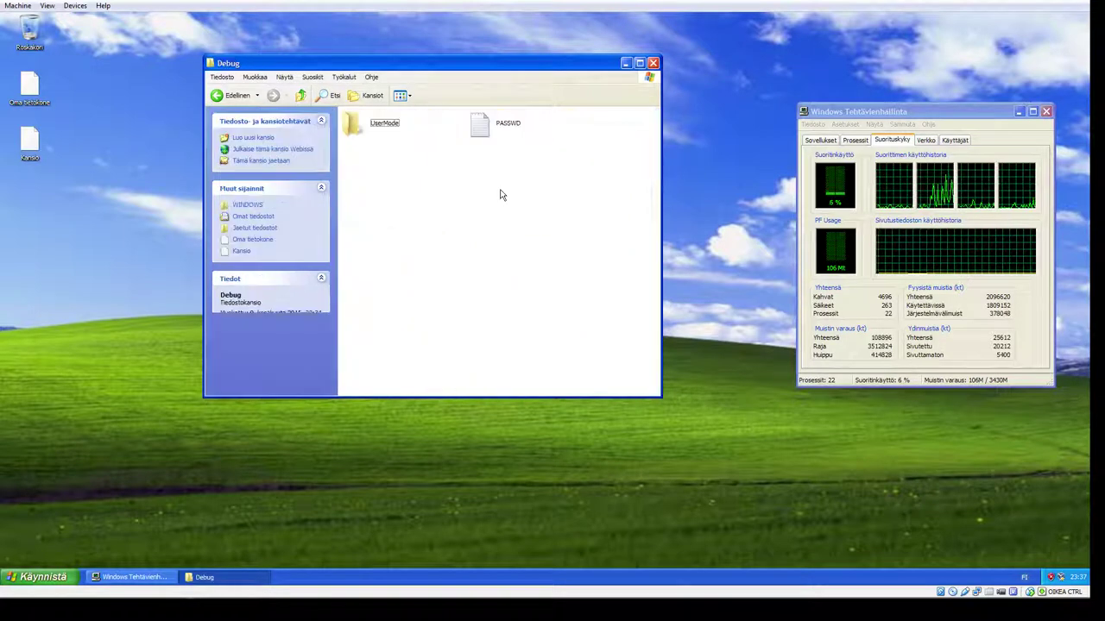
left_click_drag(572, 169, 483, 129)
right_click(483, 128)
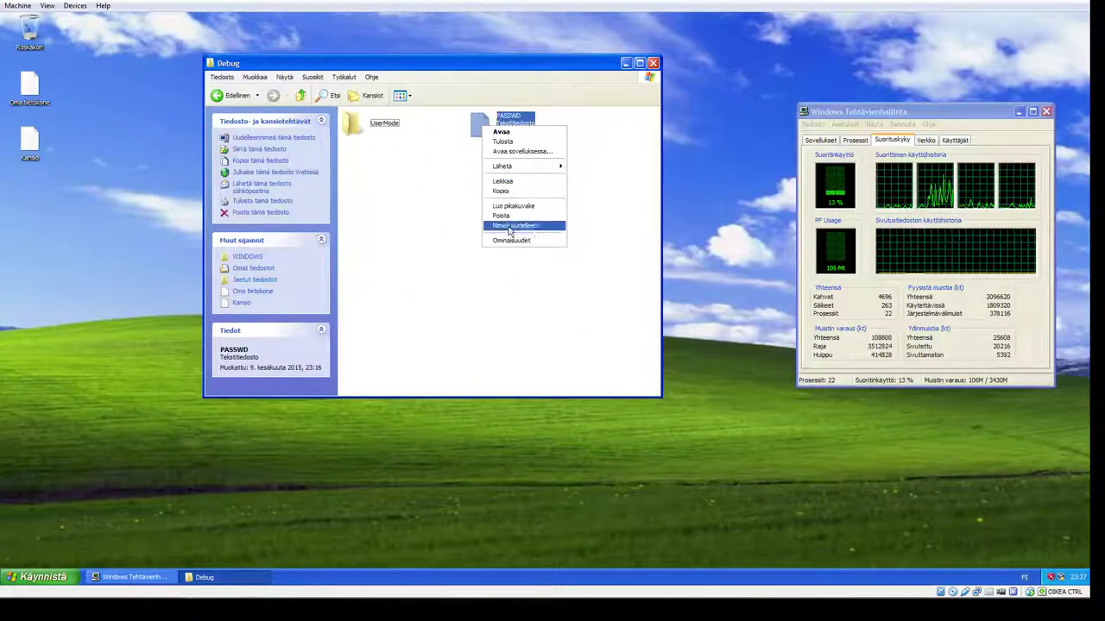
left_click(501, 215)
left_click(573, 309)
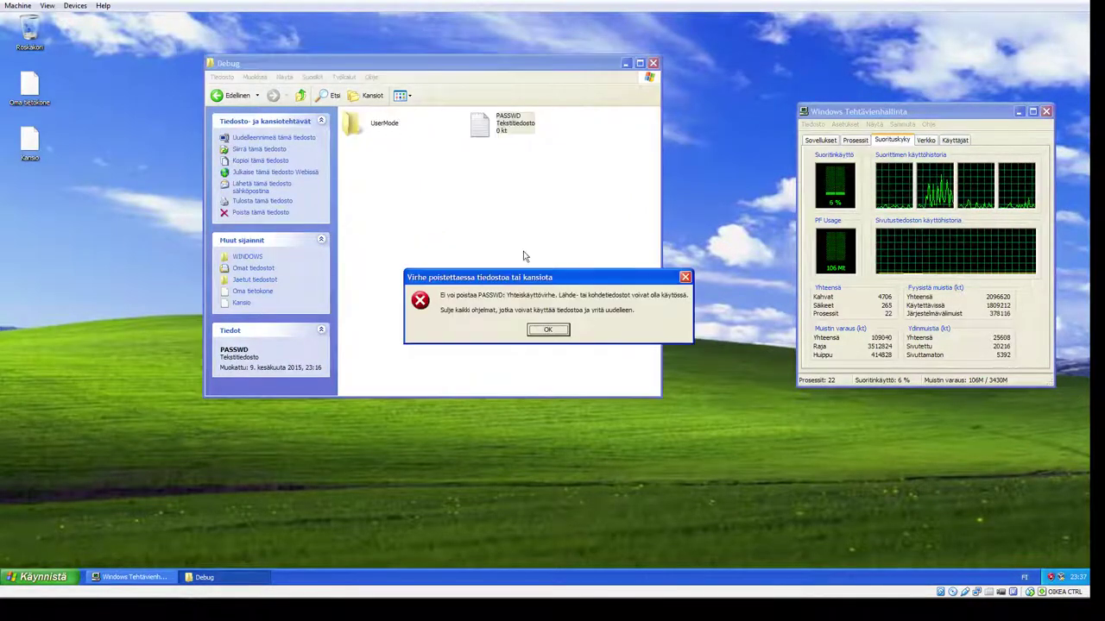
left_click(565, 334)
Step: Delete the UserMode folder from the Debug folder and return to the WINDOWS folder
right_click(354, 123)
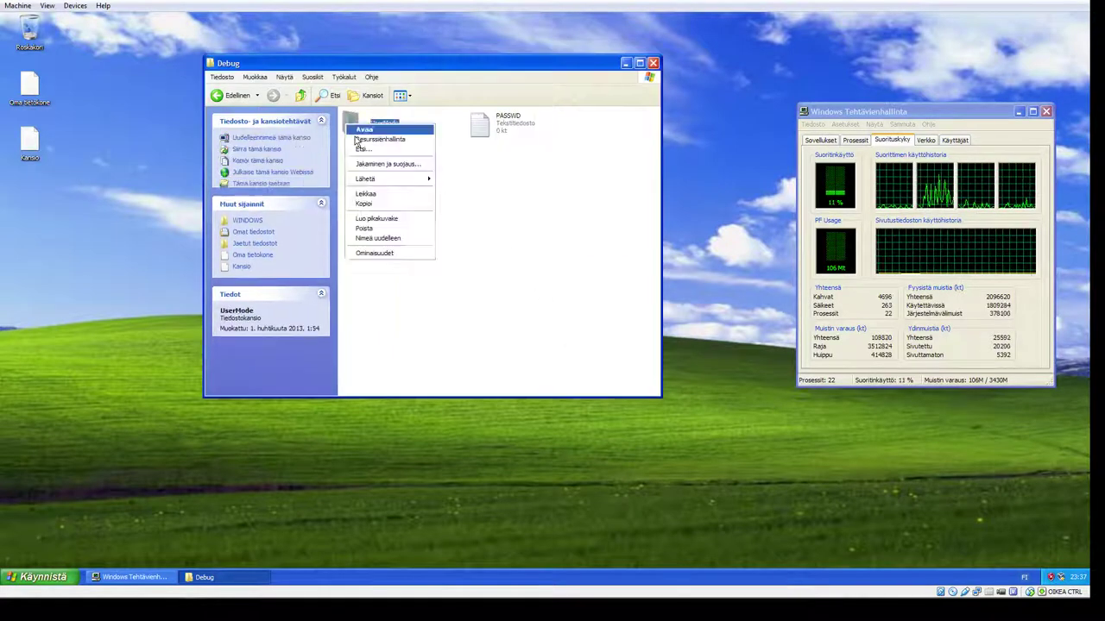
left_click(380, 227)
left_click(586, 319)
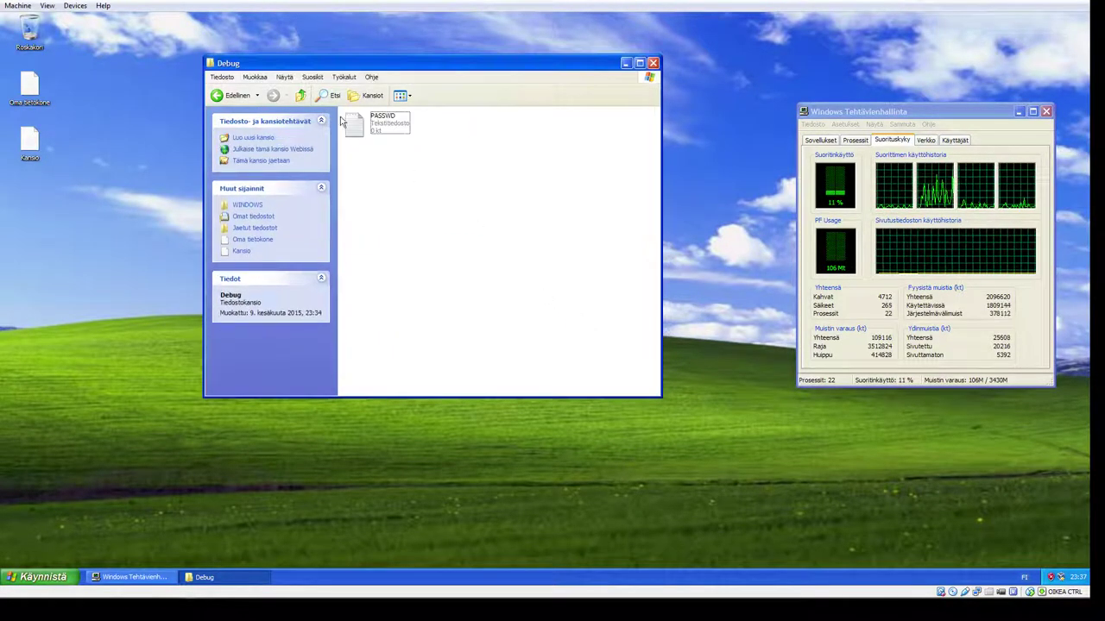
key("BackSpace")
Step: Open the java folder and delete its classes and trustlib subfolders
double_click(509, 309)
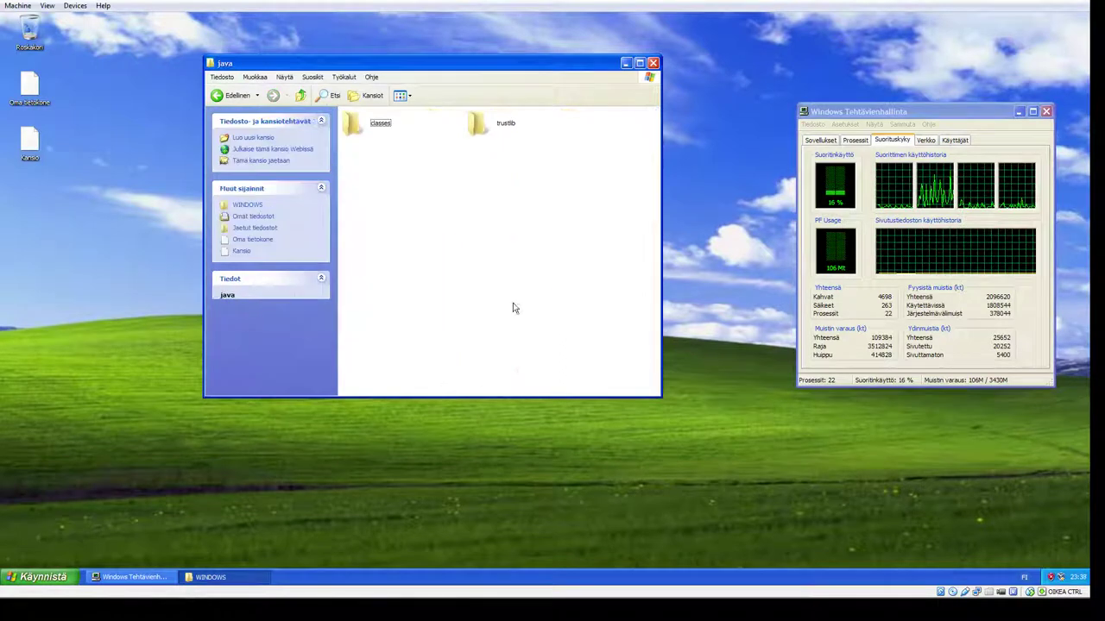
left_click_drag(627, 181, 341, 109)
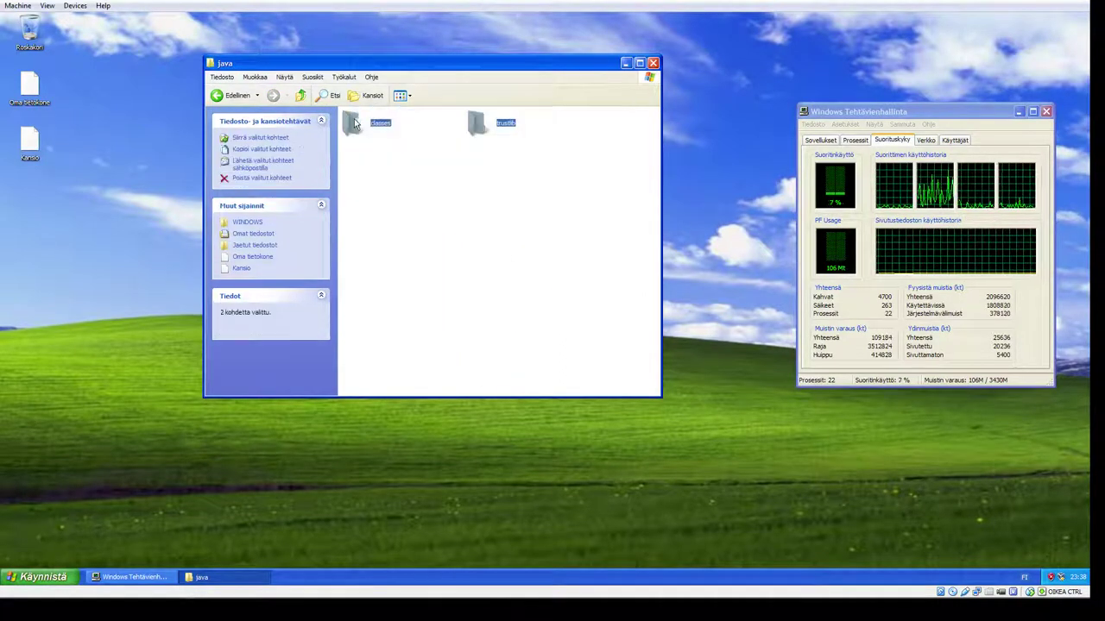
right_click(354, 121)
left_click(586, 317)
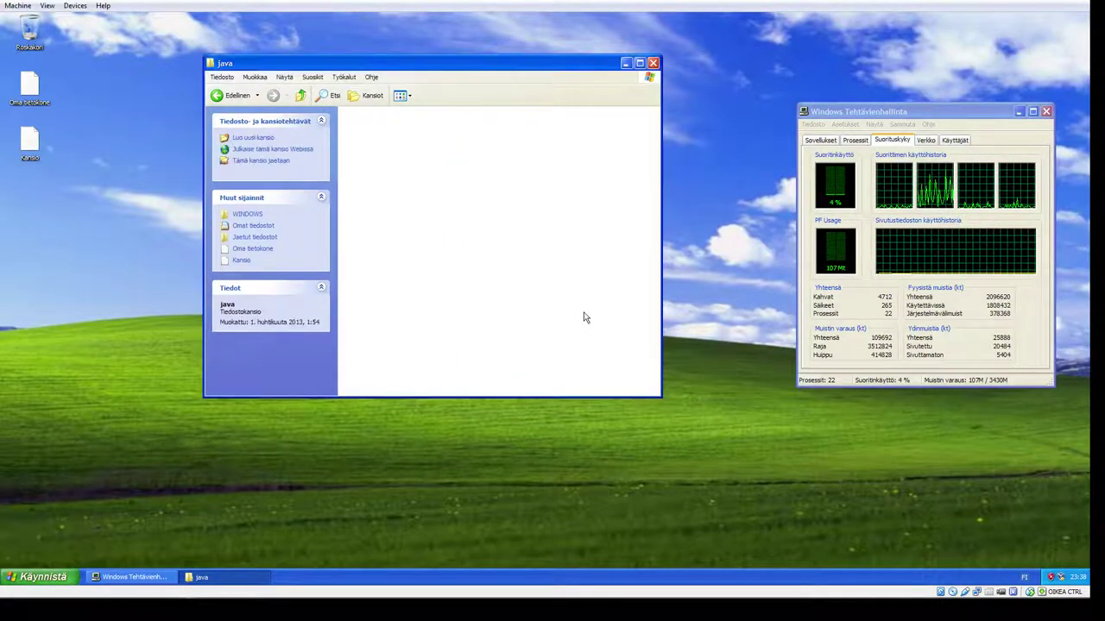
Step: Go back to the WINDOWS folder and delete the java folder
key("BackSpace")
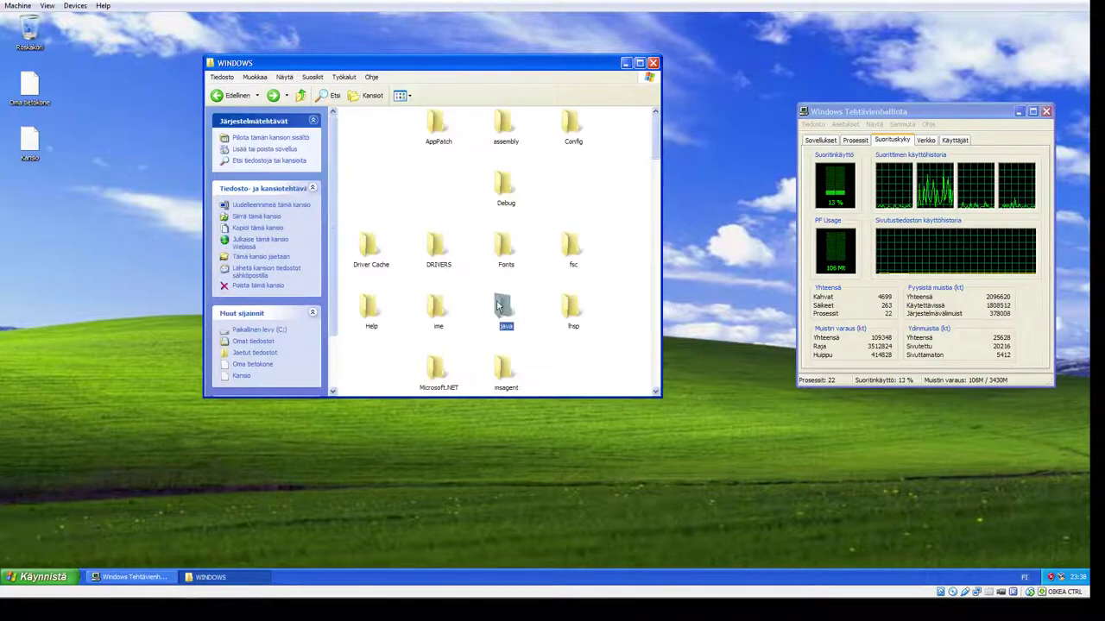
right_click(497, 304)
left_click(517, 407)
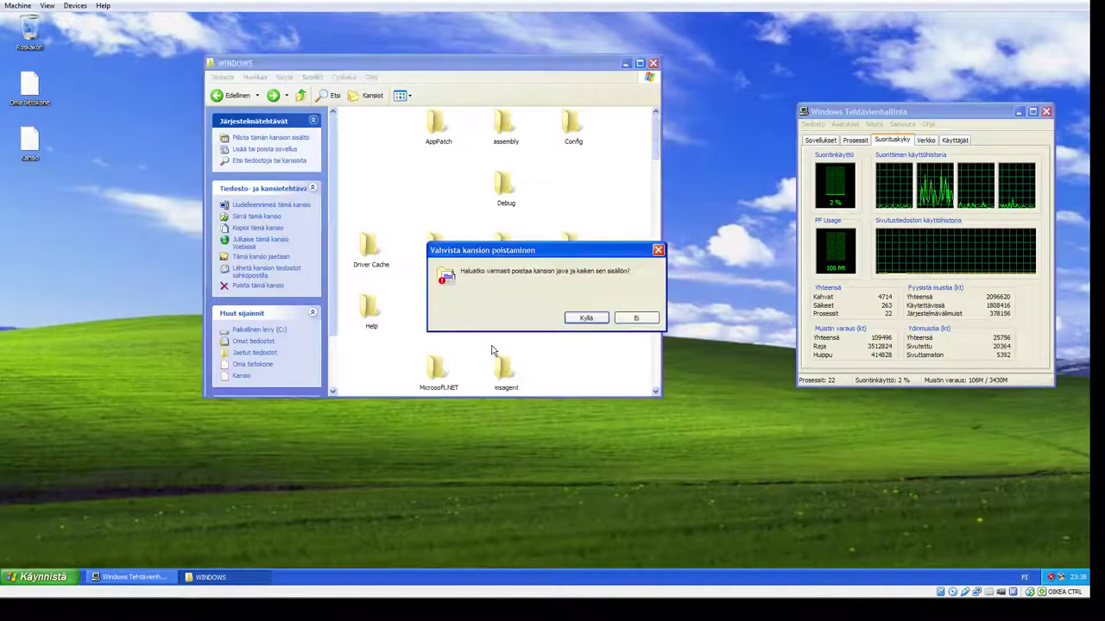
left_click(585, 319)
Step: Try to delete the DRIVERS, Fonts, fsc, ime, lhsp, Microsoft.NET and msagent folders together from the WINDOWS folder
left_click_drag(630, 231, 447, 384)
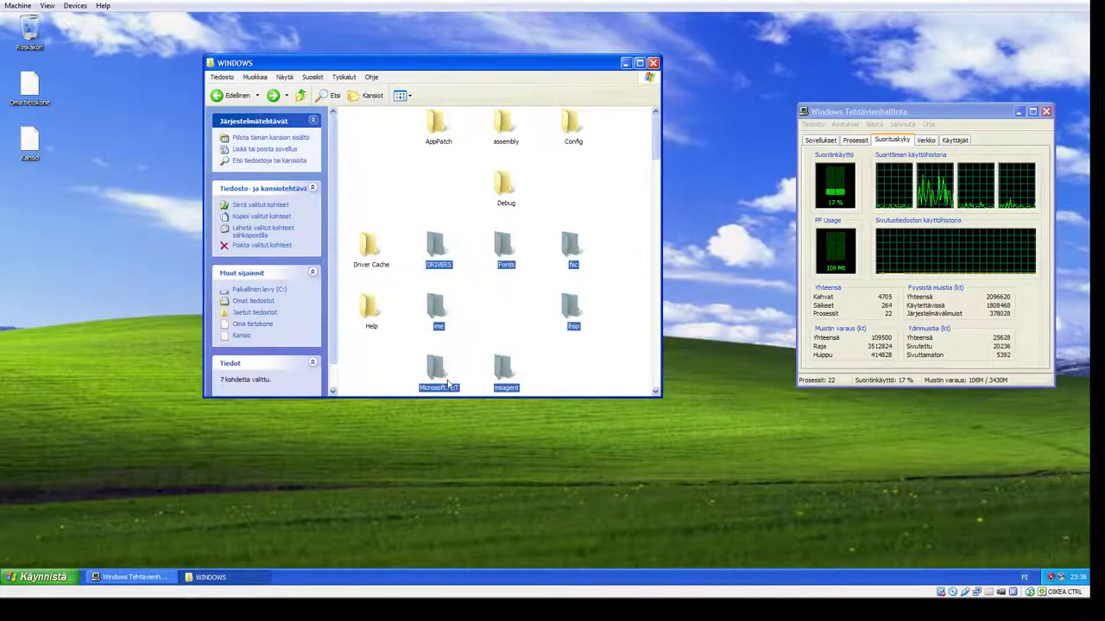
right_click(446, 380)
left_click(464, 474)
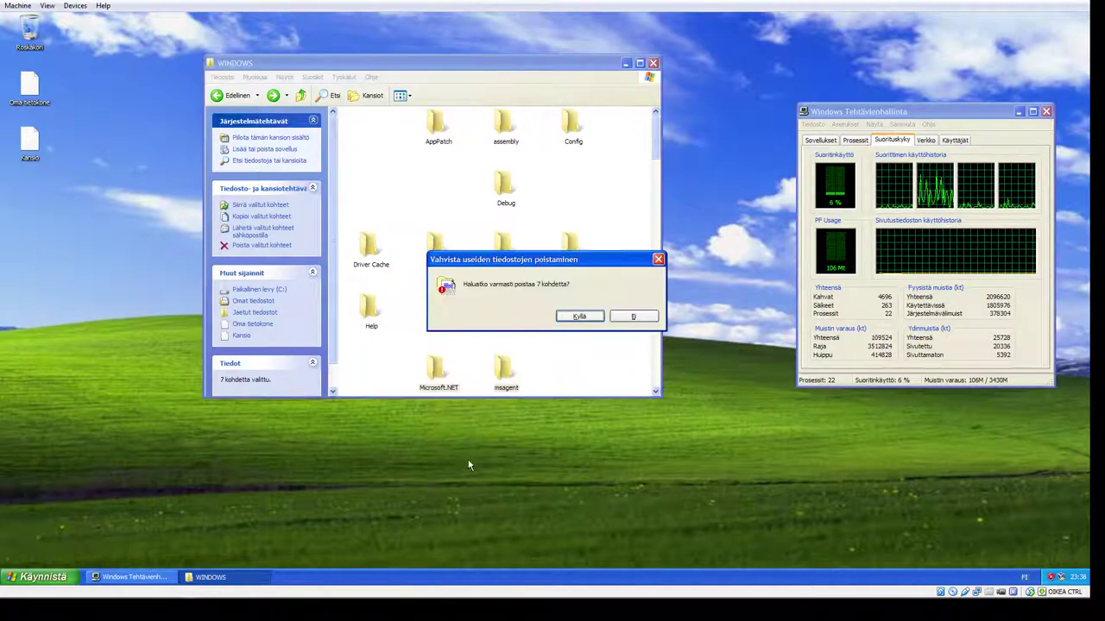
left_click(581, 316)
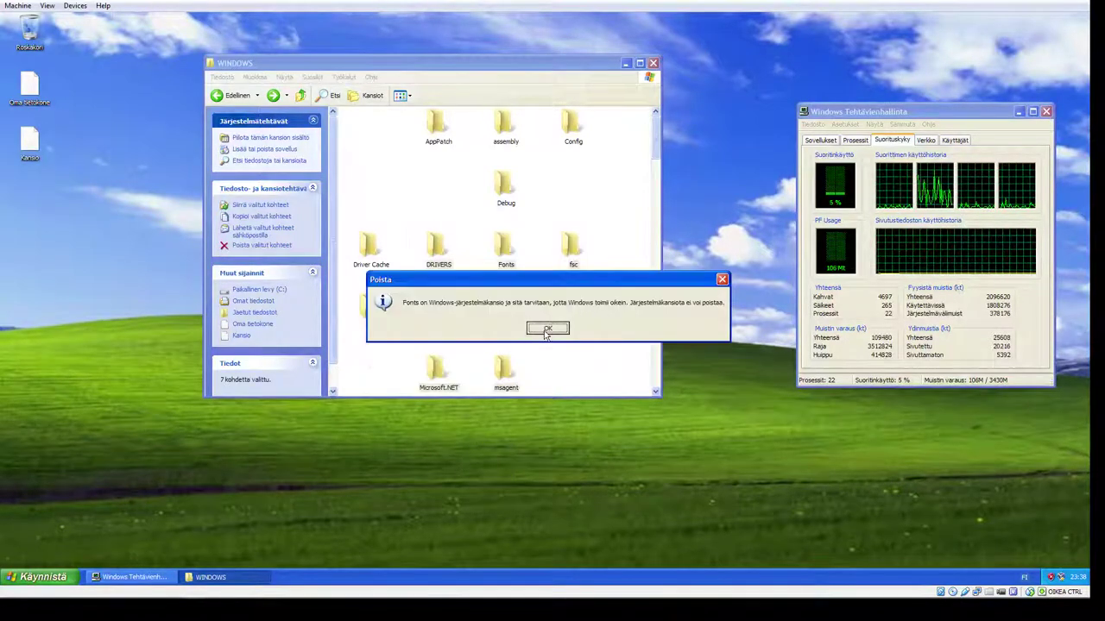
left_click(546, 331)
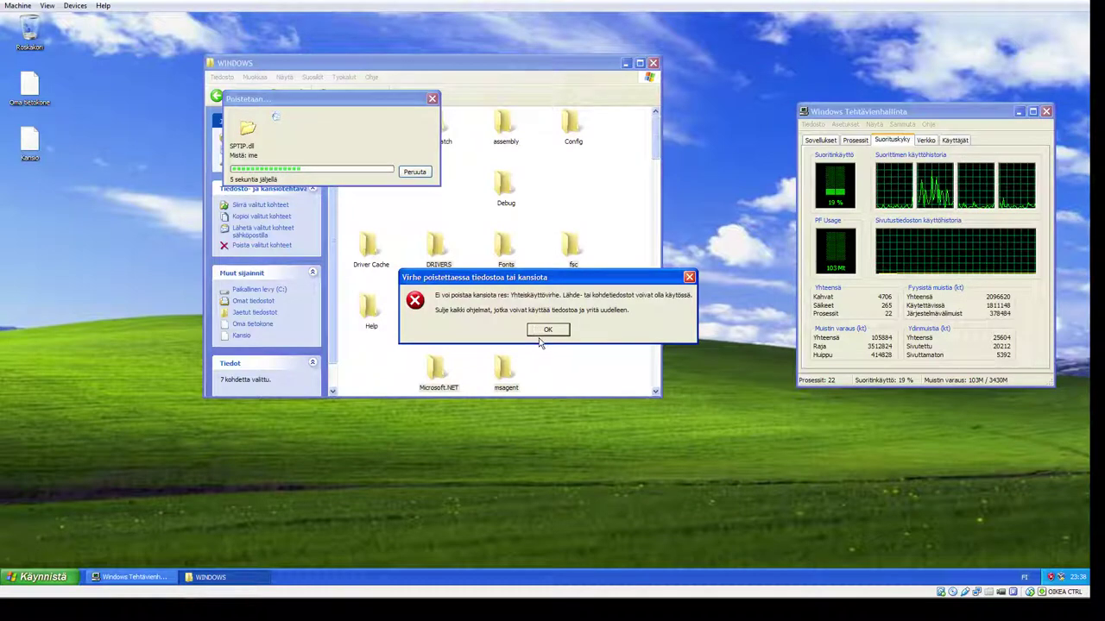
left_click(543, 333)
Step: Open the Framework folder inside Microsoft.NET and try to delete the v1.1.4322 folder
double_click(438, 371)
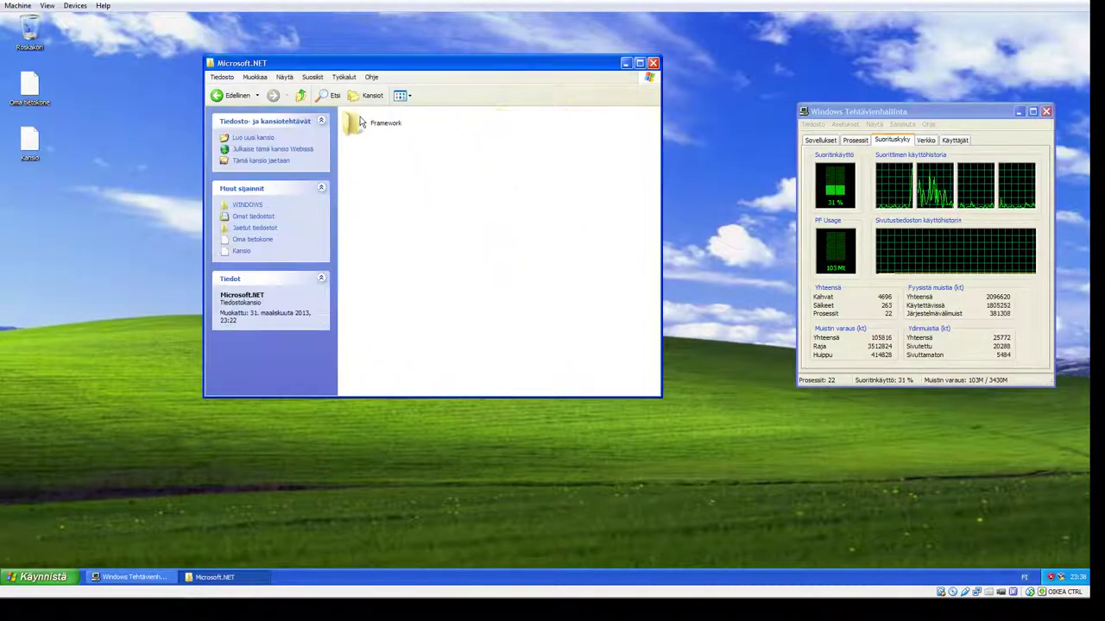
double_click(362, 122)
left_click(479, 126)
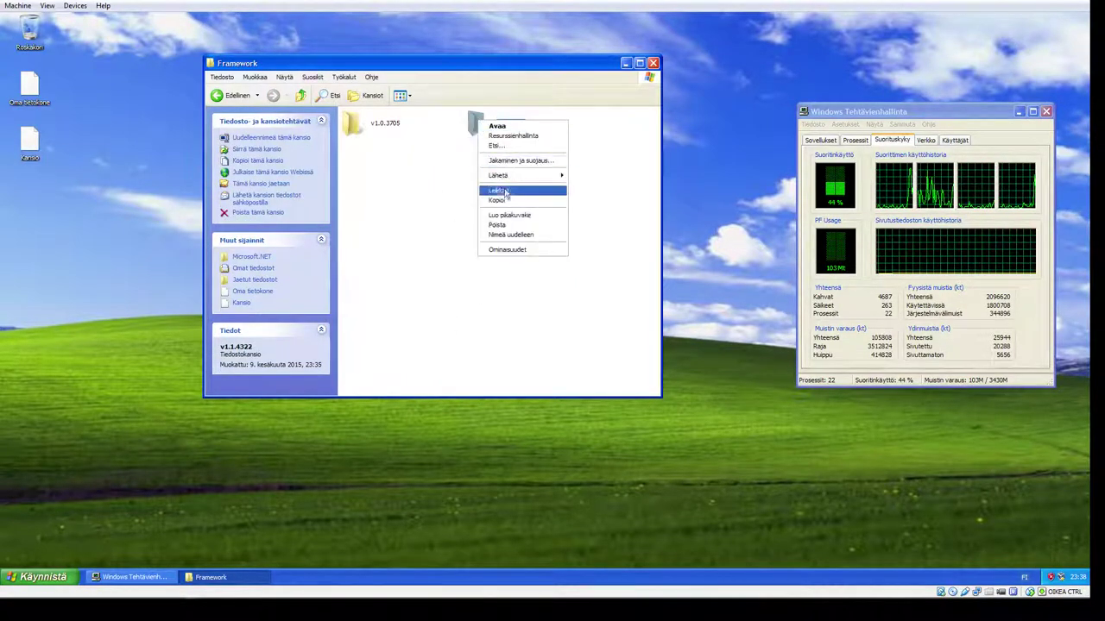
left_click(498, 224)
left_click(588, 316)
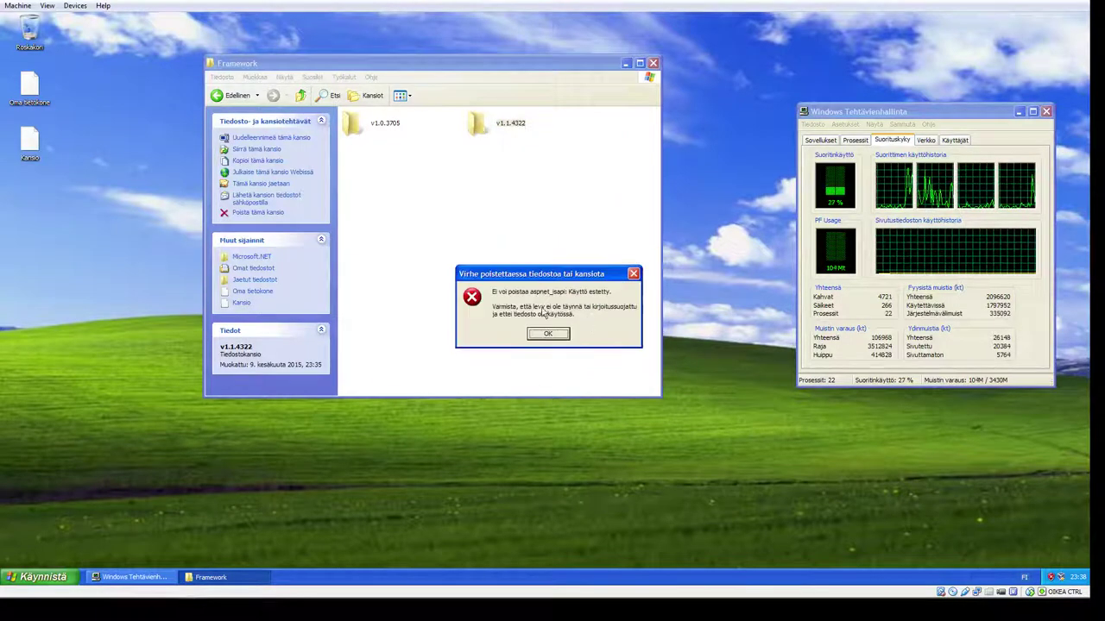
Step: Open the v1.1.4322 folder and try to delete the block of items between MUI and big5.nlp
left_click(547, 333)
double_click(473, 127)
left_click_drag(621, 170, 390, 371)
right_click(439, 366)
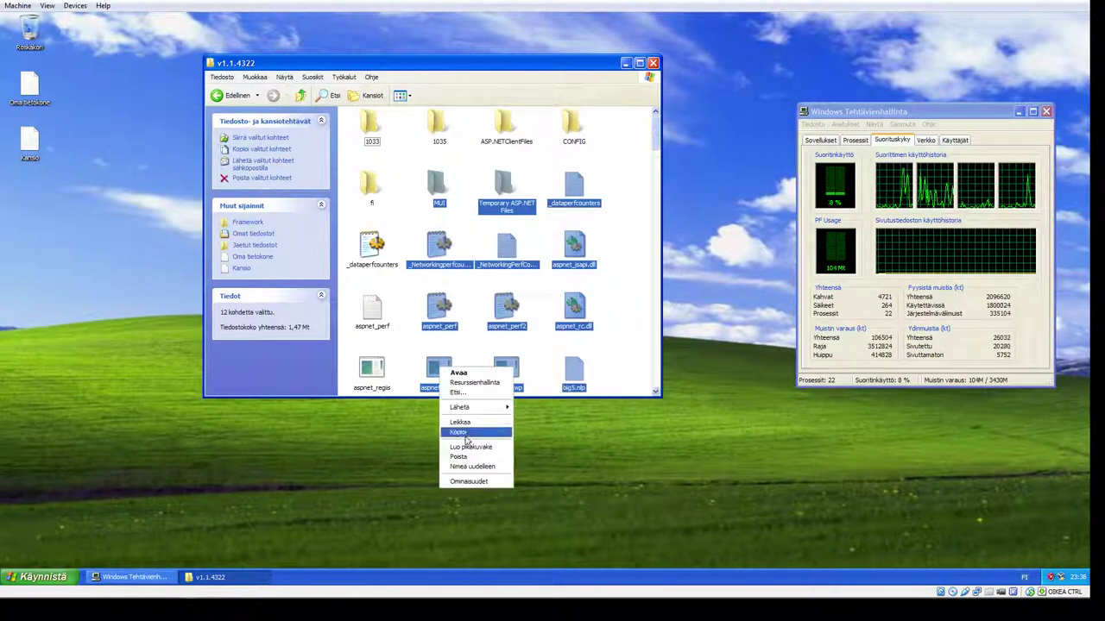
left_click(482, 460)
left_click(574, 316)
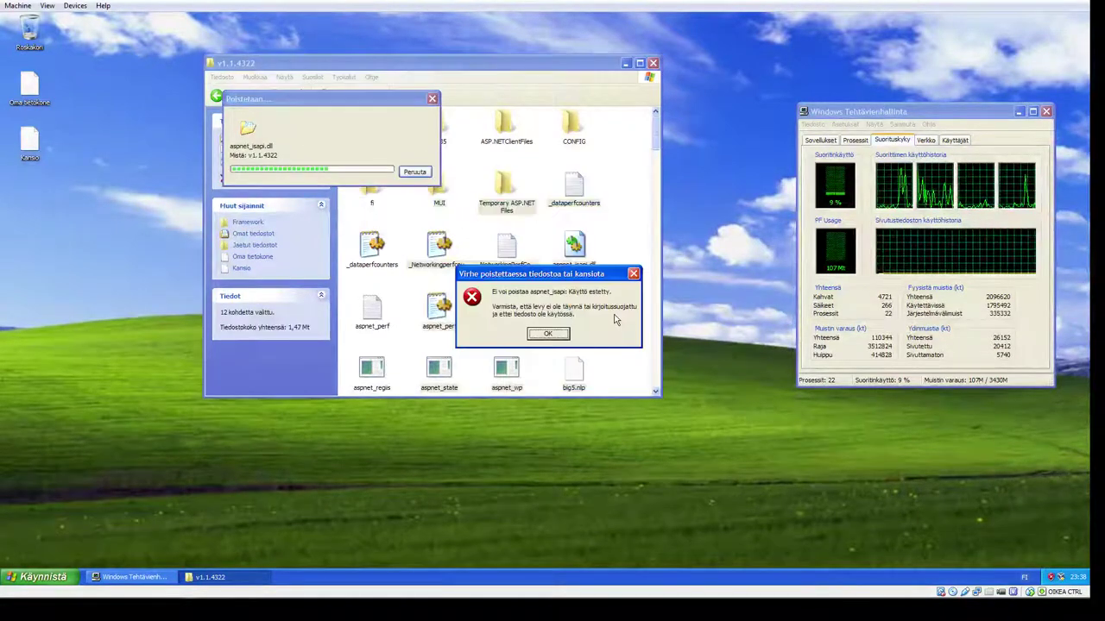
left_click(549, 334)
Step: Try to delete a large block of files in v1.1.4322, including the mscor DLLs, ndpsetup, ngen and PerfCounter.dll
scroll(627, 323, "down", 5)
left_click_drag(628, 323, 330, 488)
right_click(372, 326)
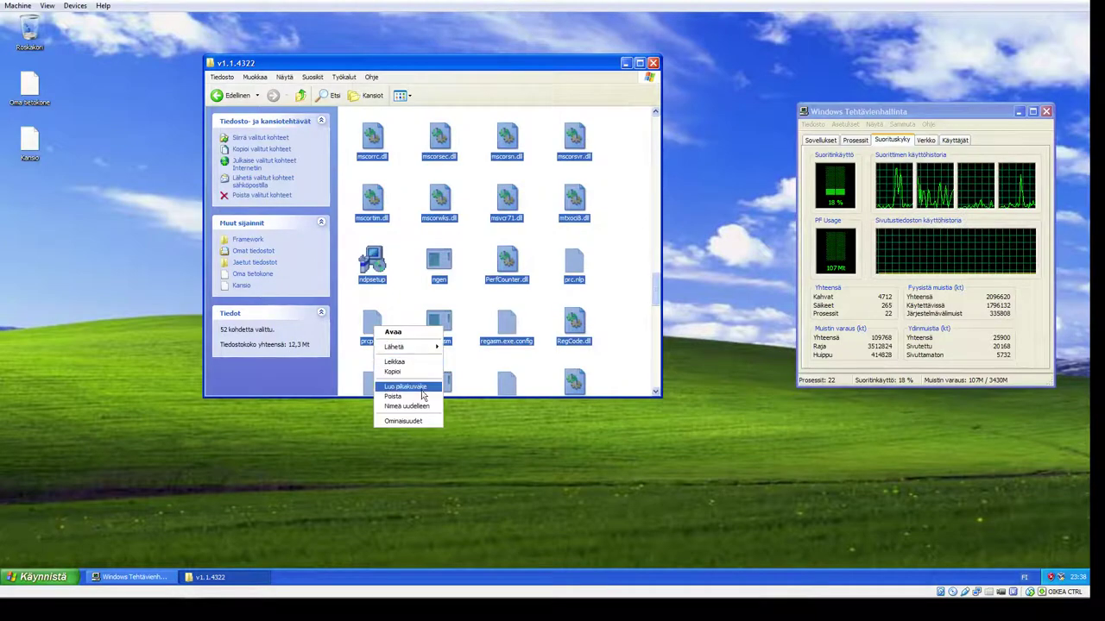
left_click(424, 393)
left_click(576, 317)
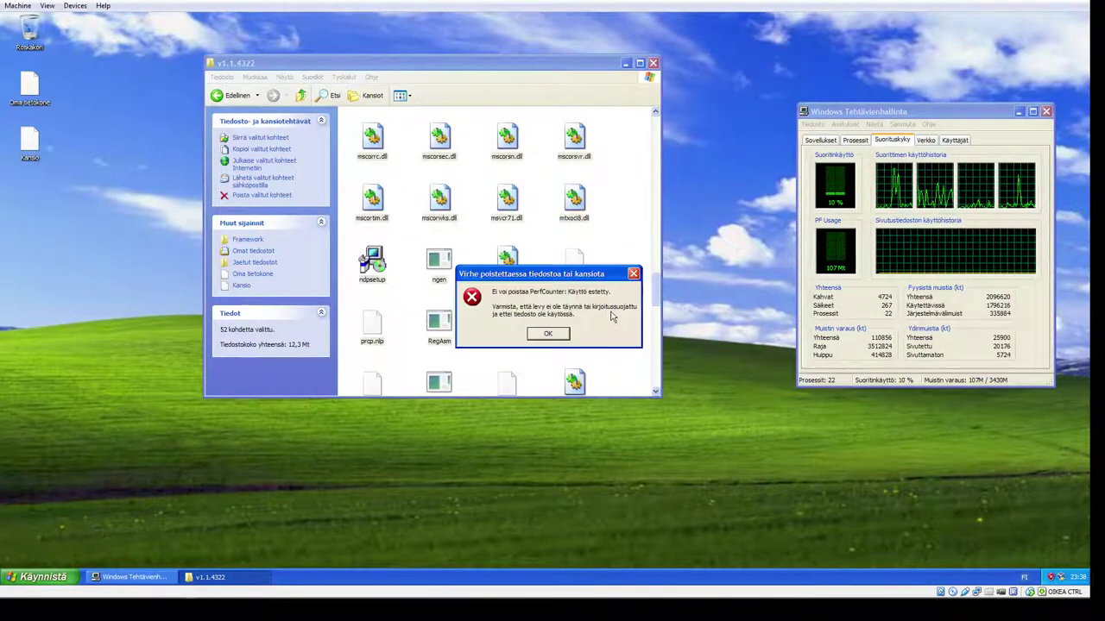
left_click(543, 334)
Step: Select everything in the v1.1.4322 folder and try to delete it all together
left_click(617, 292)
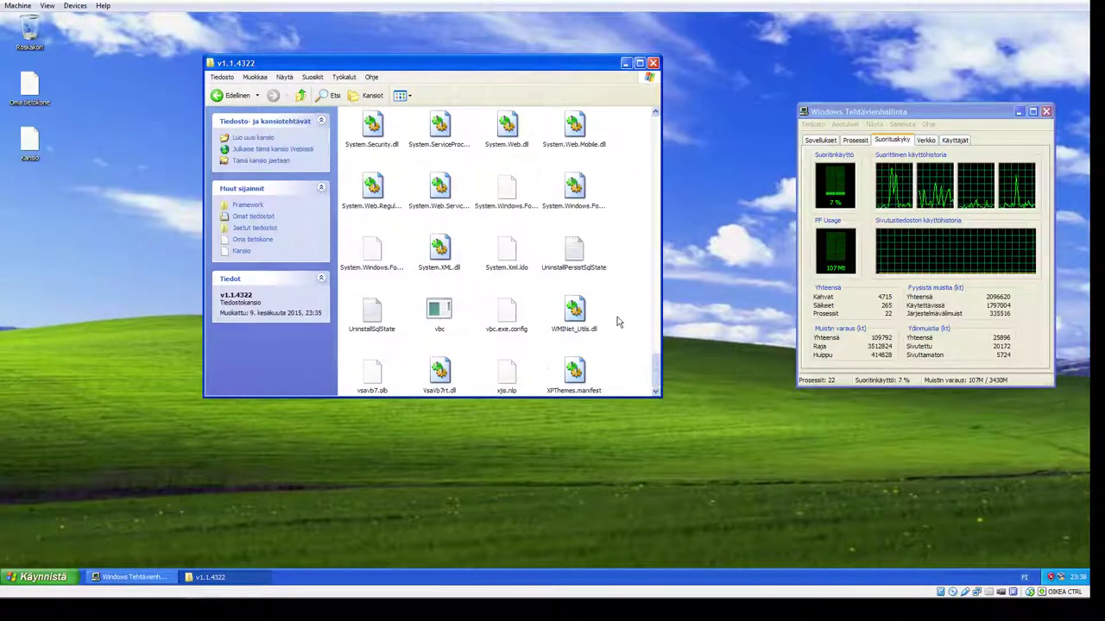
key("ctrl+a")
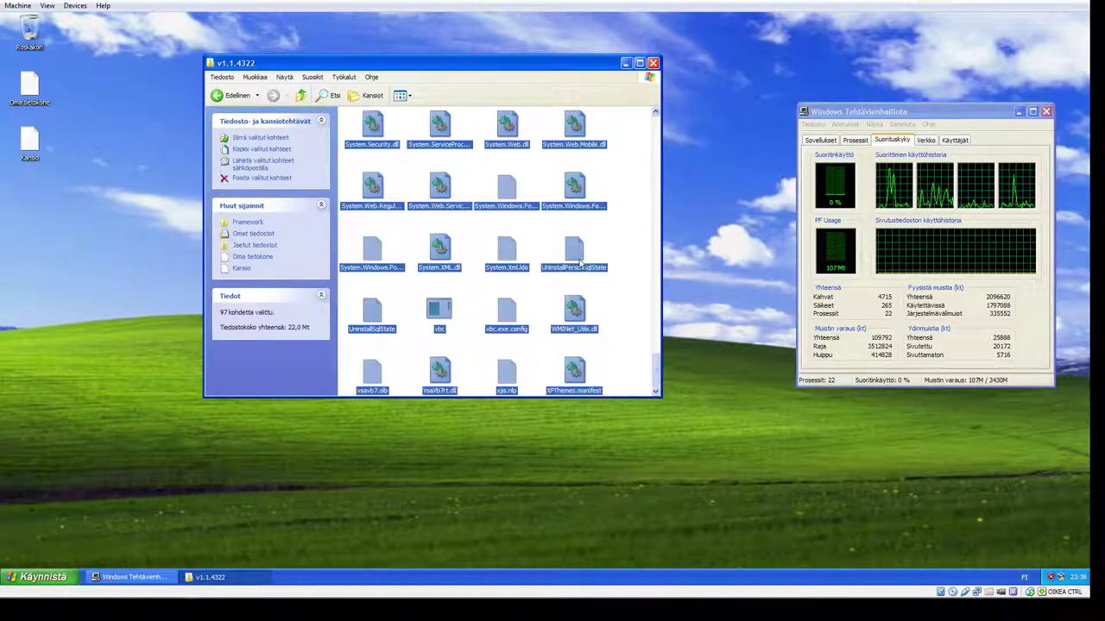
right_click(581, 261)
left_click(635, 328)
left_click(581, 318)
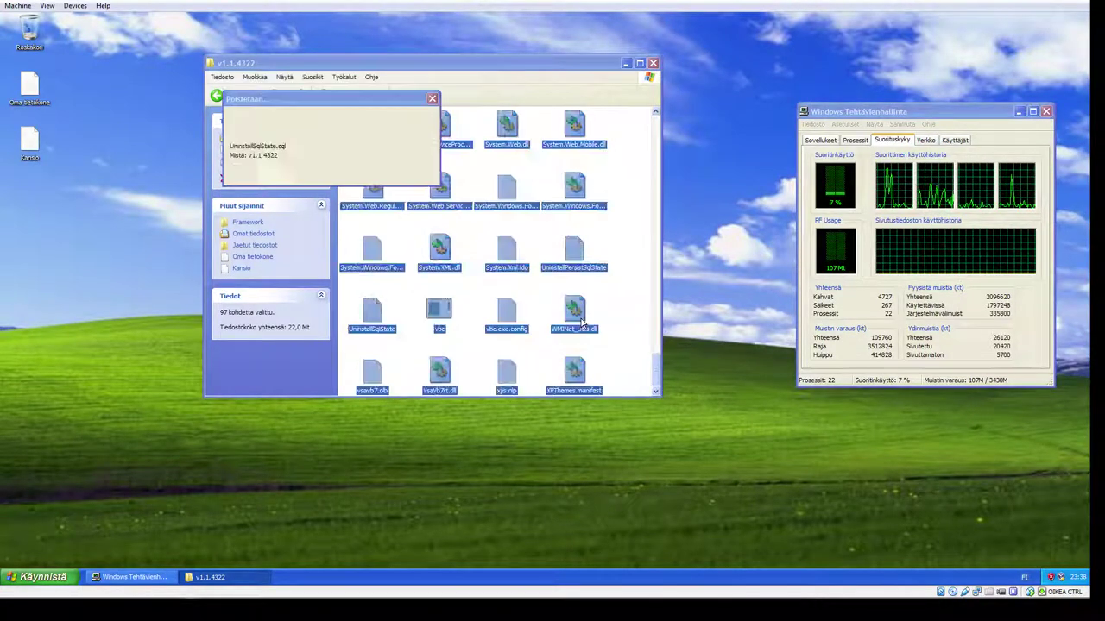
left_click(547, 333)
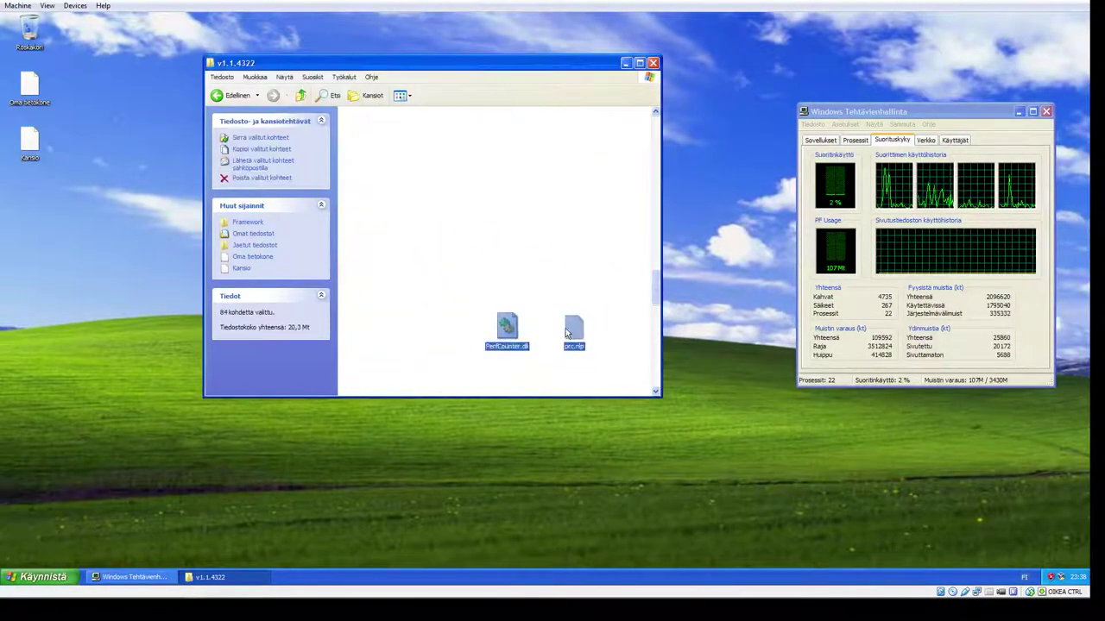
Step: Open the fi subfolder and delete all of its resource DLL files
left_click(481, 192)
key("f")
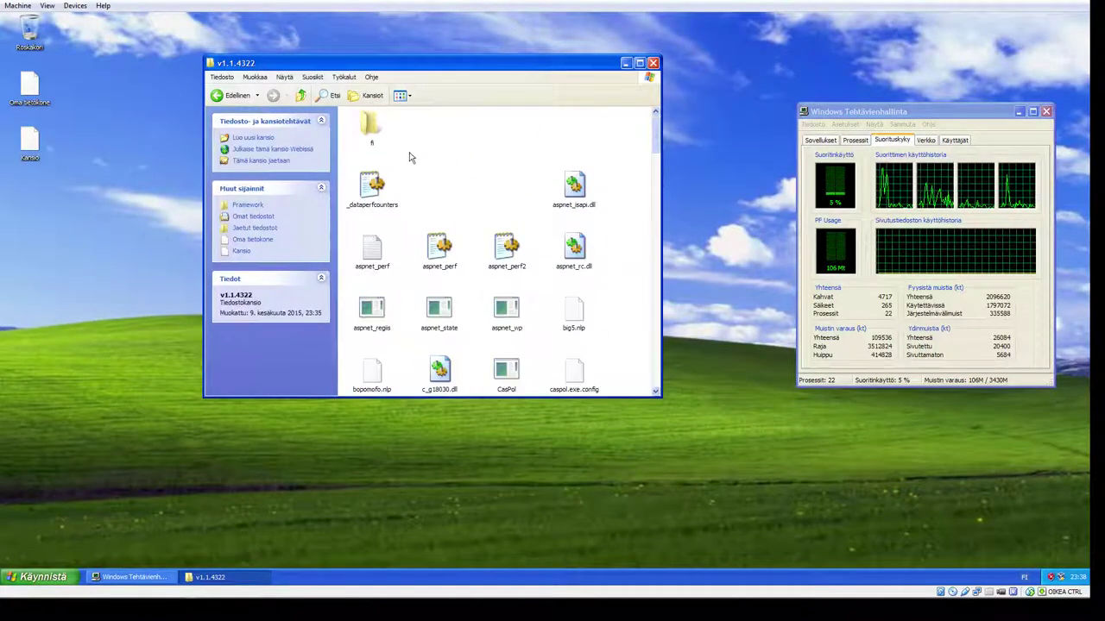
key("Return")
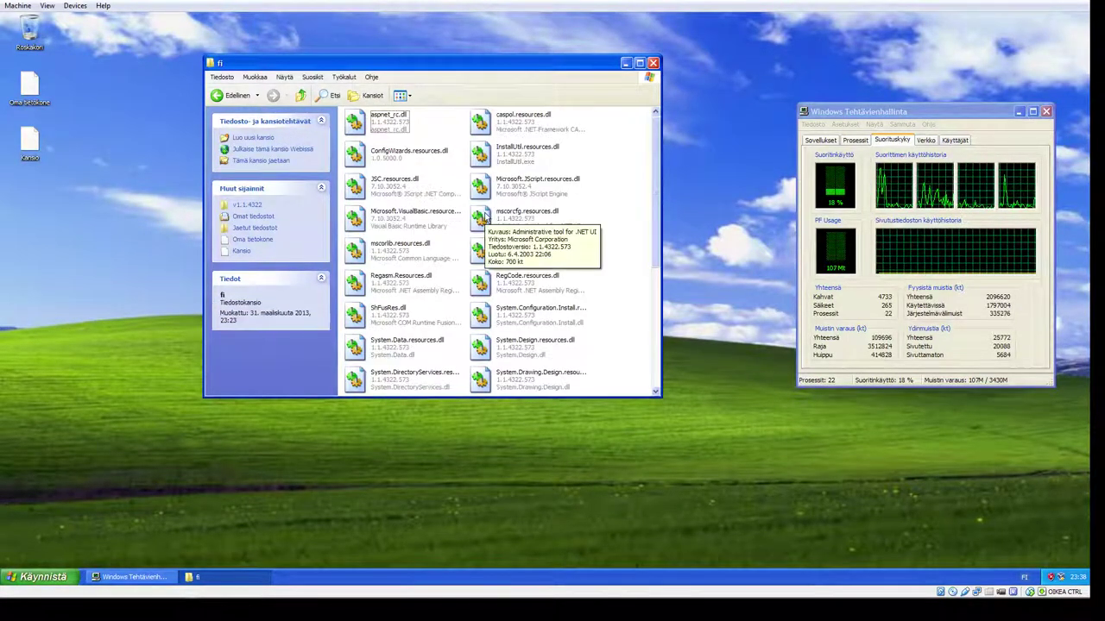
key("ctrl+a")
right_click(465, 190)
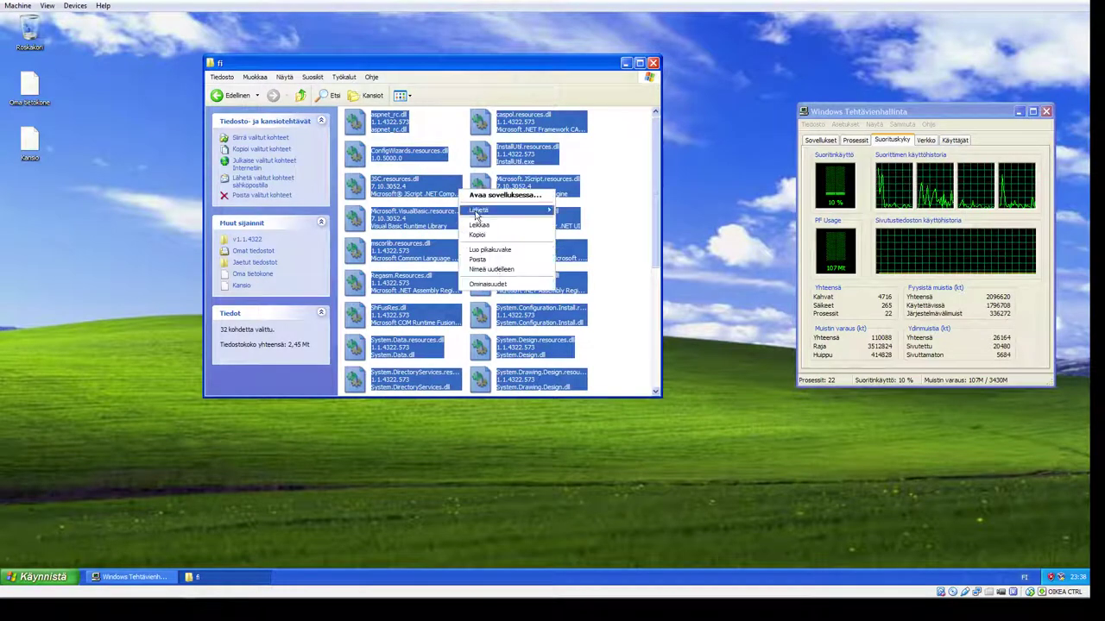
left_click(488, 264)
key("Return")
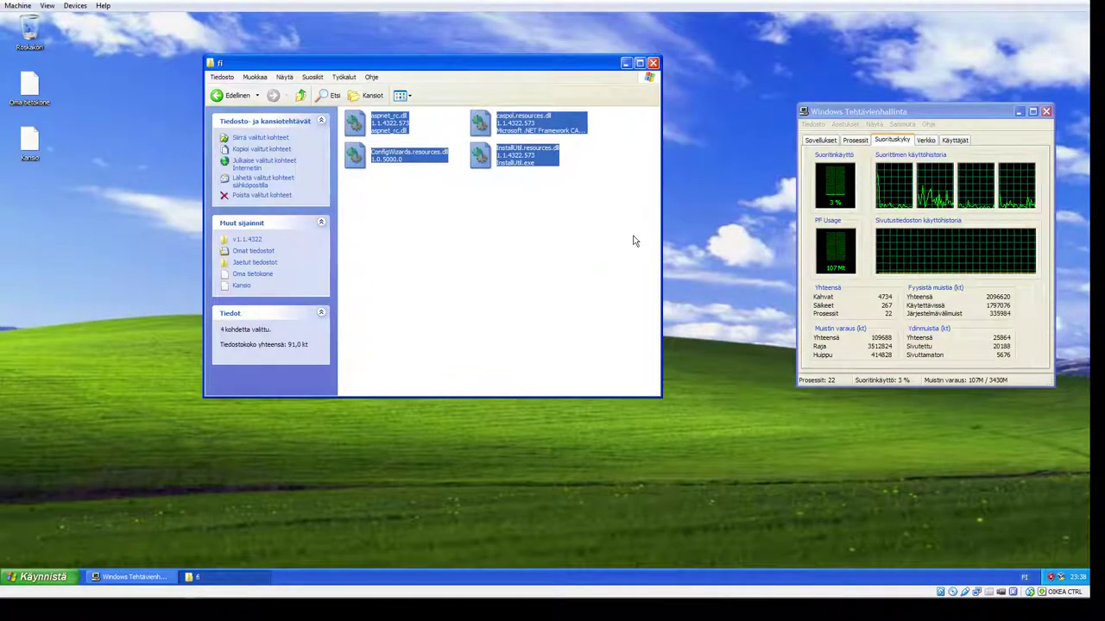
Step: Go back to the v1.1.4322 folder and empty the Recycle Bin
left_click(251, 89)
right_click(26, 27)
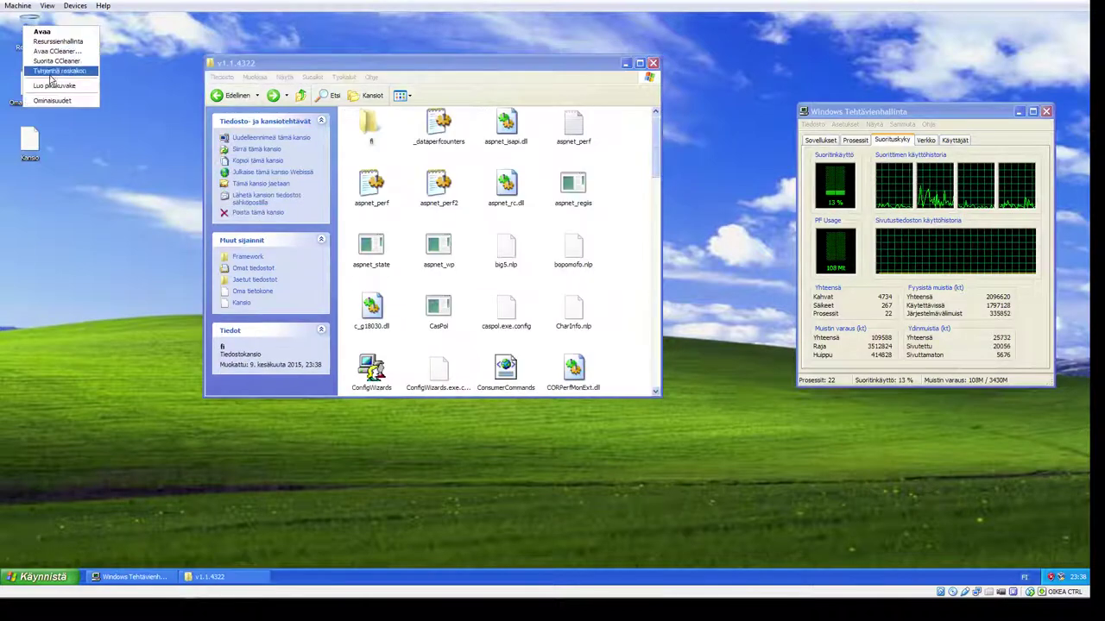
left_click(58, 71)
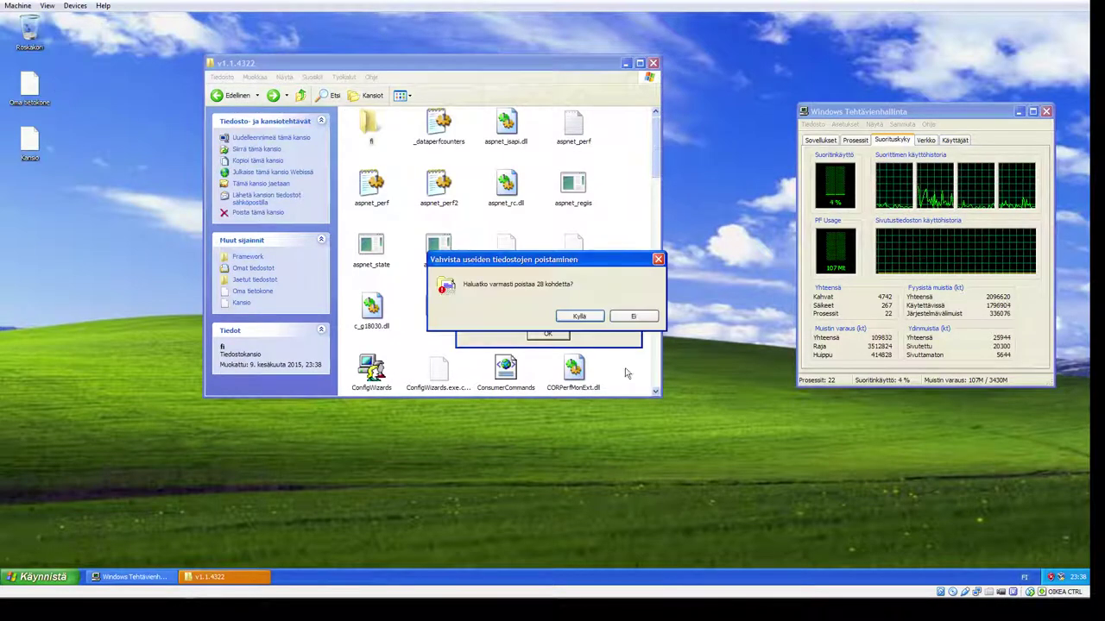
left_click(579, 316)
left_click(549, 333)
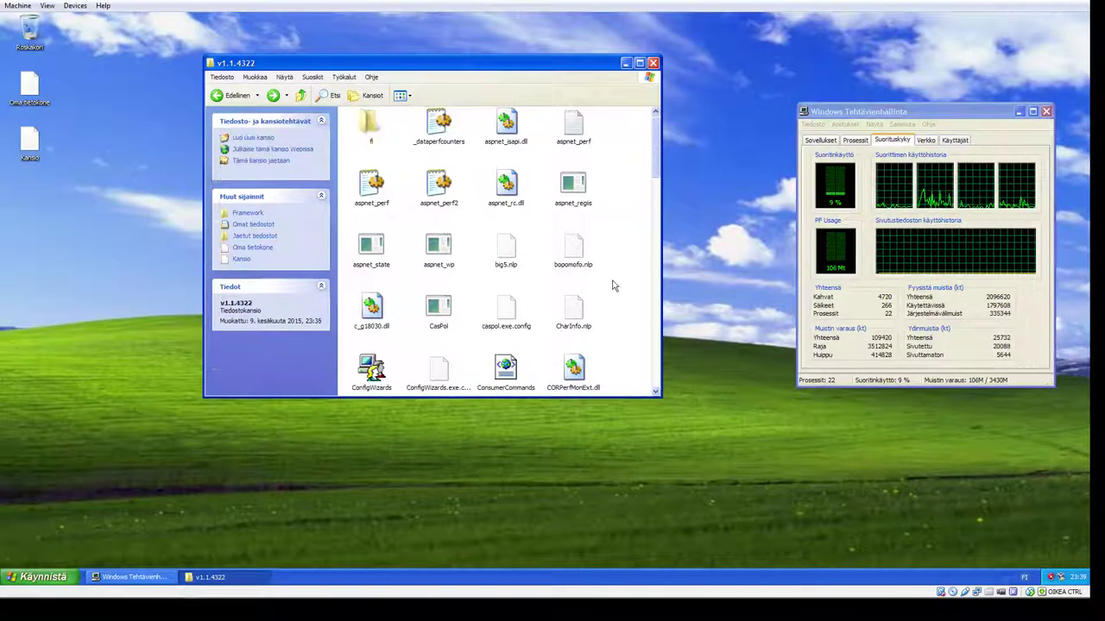
Step: Try again to delete all the remaining items in the v1.1.4322 folder
scroll(612, 286, "down", 15)
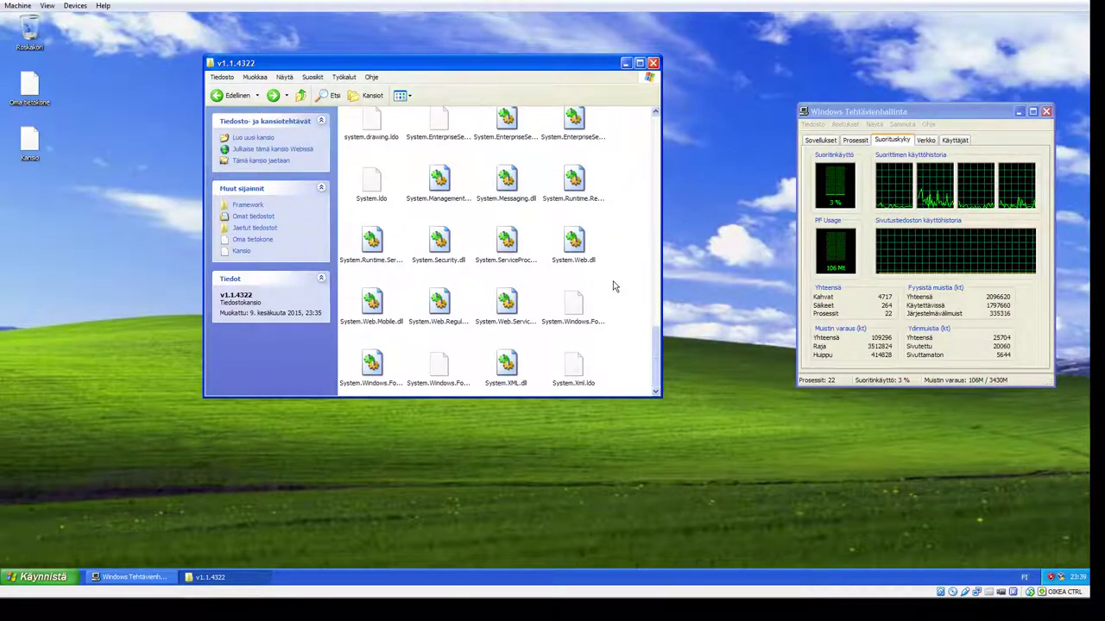
key("ctrl+a")
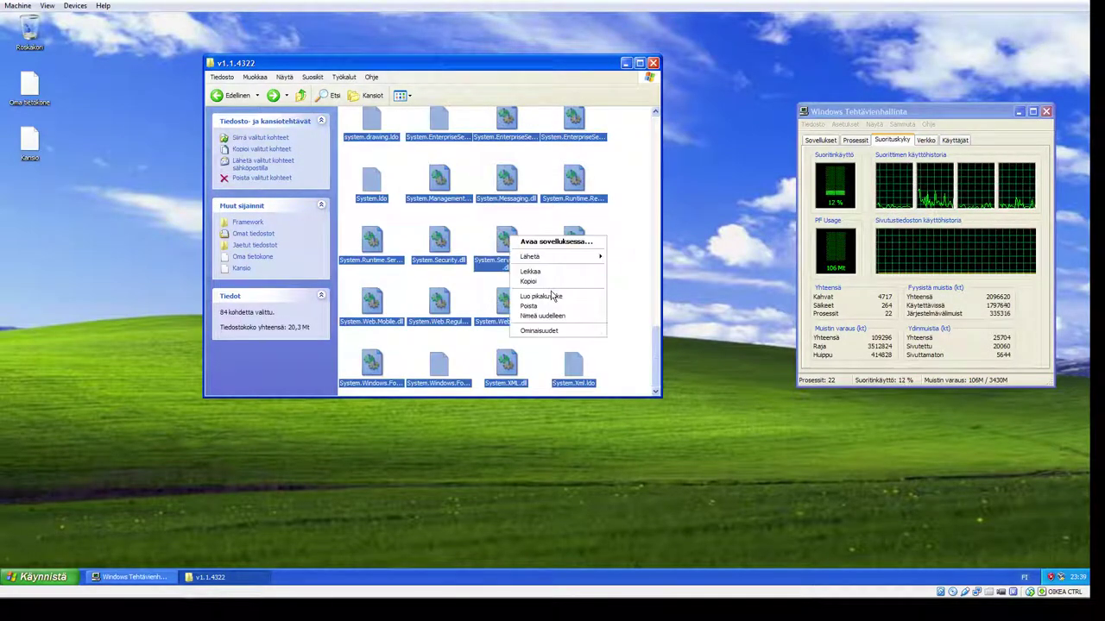
left_click(553, 307)
key("Return")
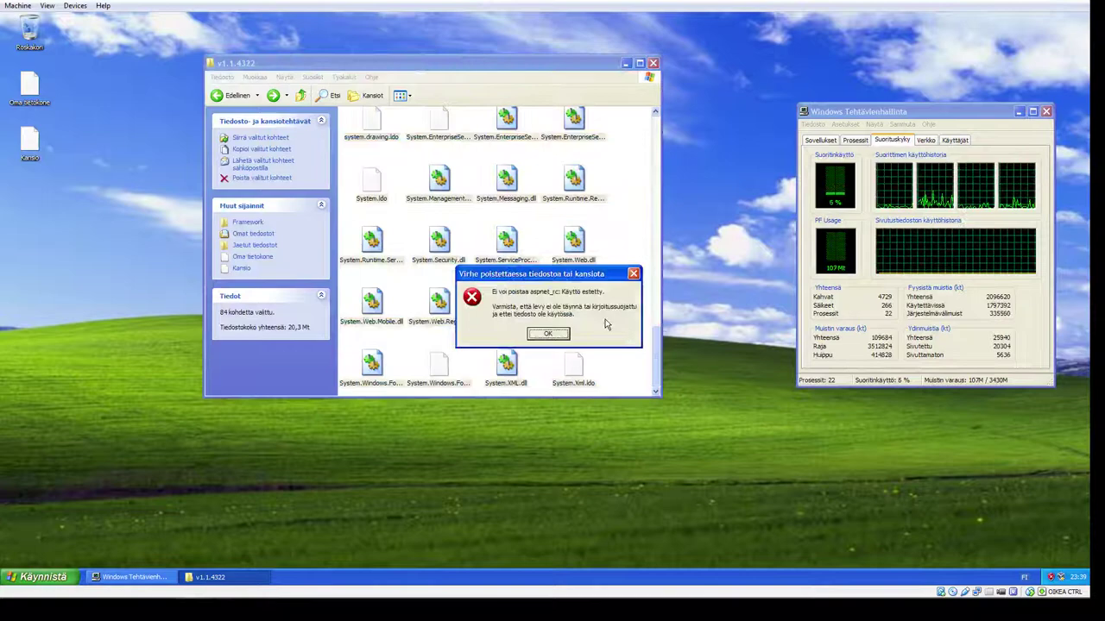
left_click(548, 334)
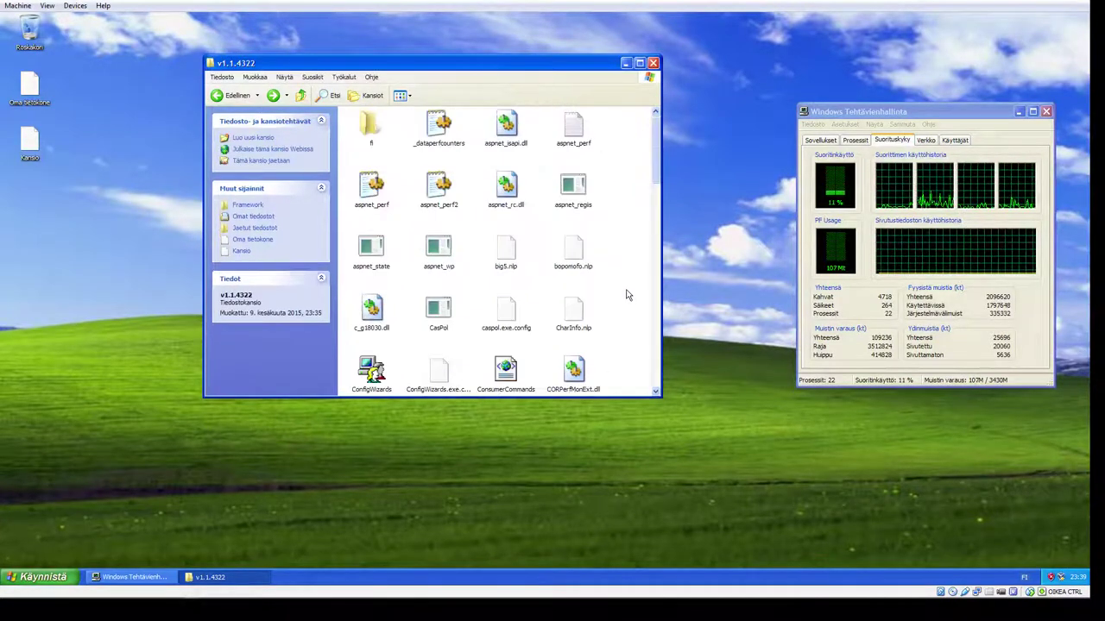
Step: Go up to Microsoft.NET, view the contents of Framework's v1.0.3705 folder, and return to v1.1.4322
key("BackSpace")
key("BackSpace")
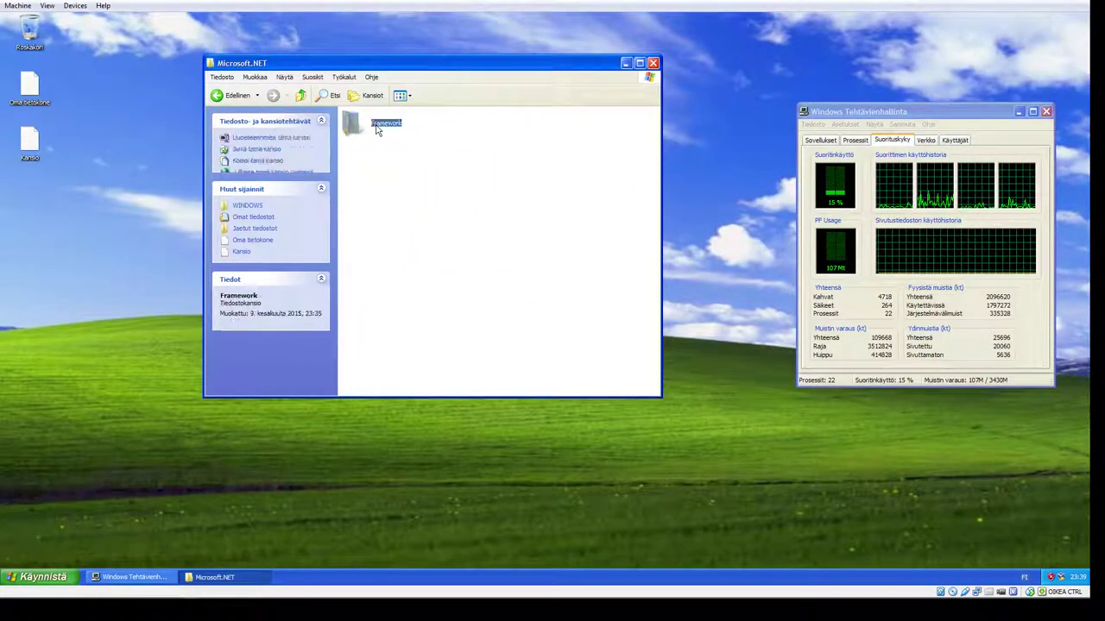
double_click(376, 128)
double_click(354, 128)
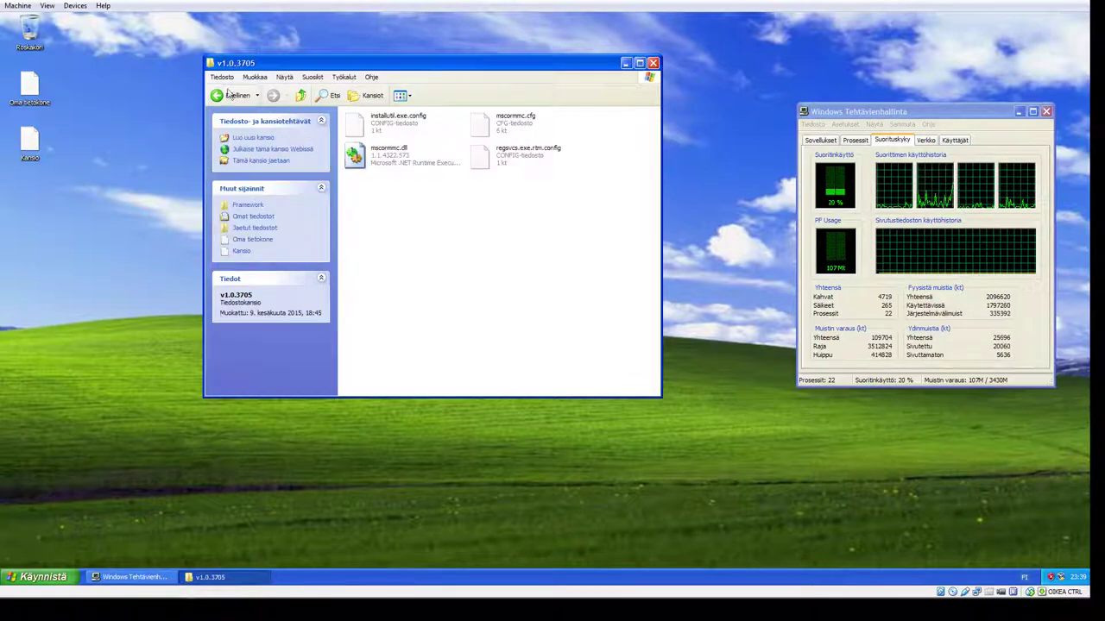
left_click(229, 95)
double_click(468, 118)
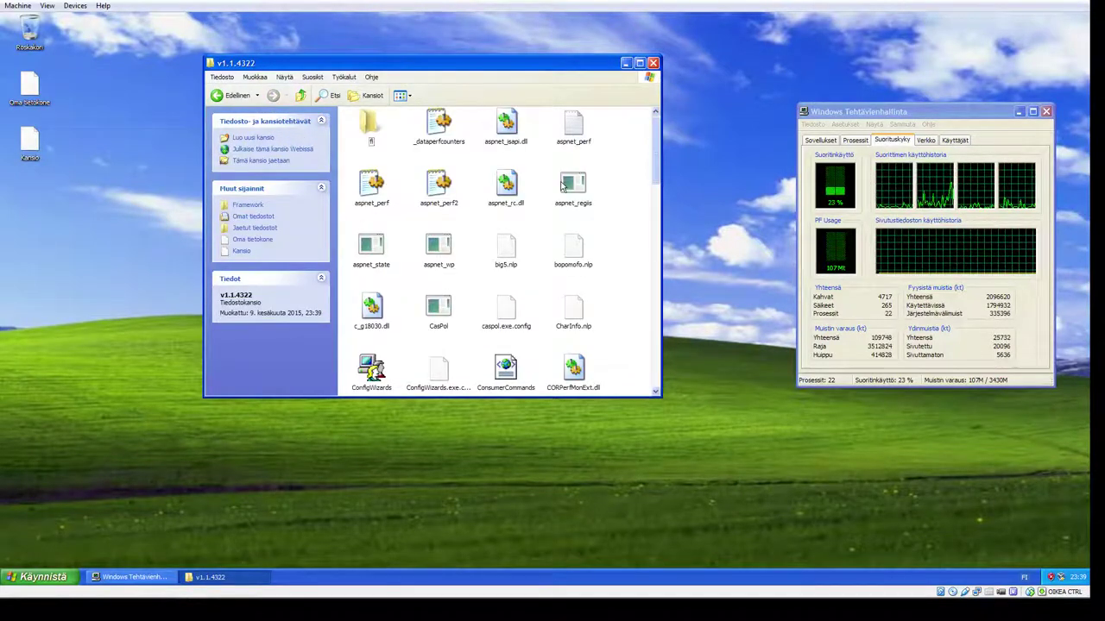
Step: Select everything left in the reopened v1.1.4322 folder and try to delete it
key("ctrl+a")
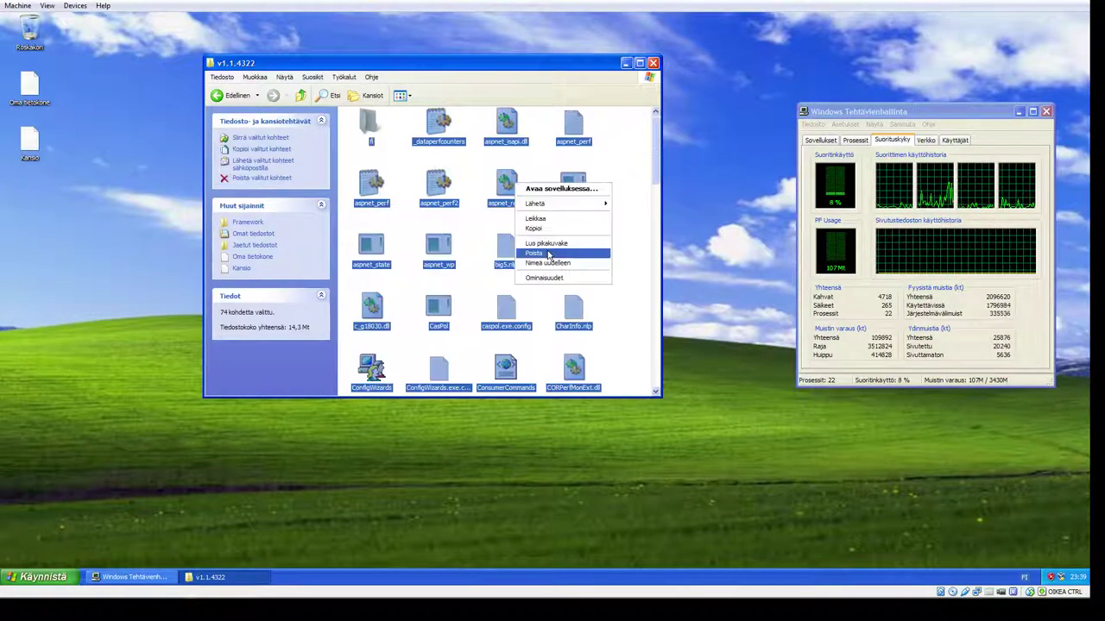
left_click(540, 256)
left_click(580, 316)
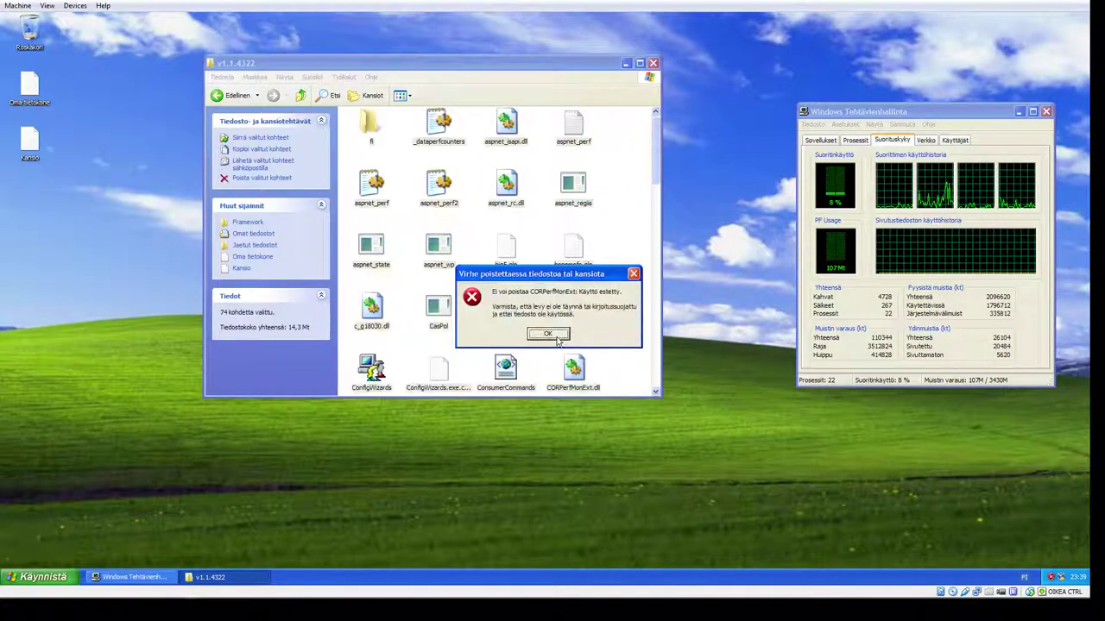
left_click(557, 338)
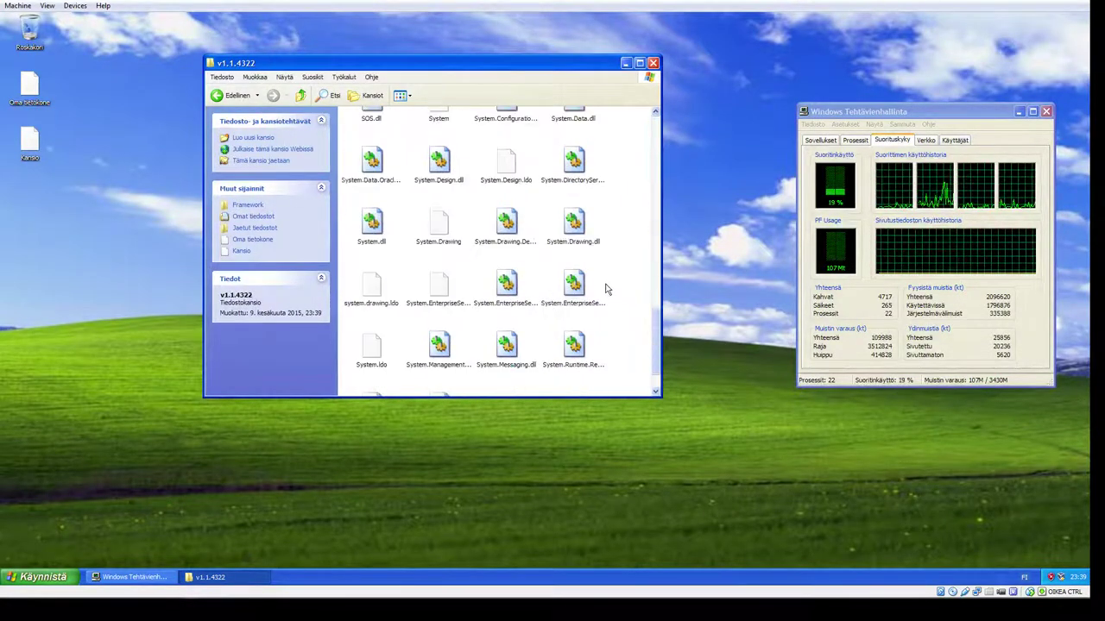
Step: Delete the System.Drawing, System.EnterpriseServices, System.Management and System.Messaging files, plus the System.Runtime and System.Security.dll files at the end of v1.1.4322
left_click_drag(607, 304, 353, 178)
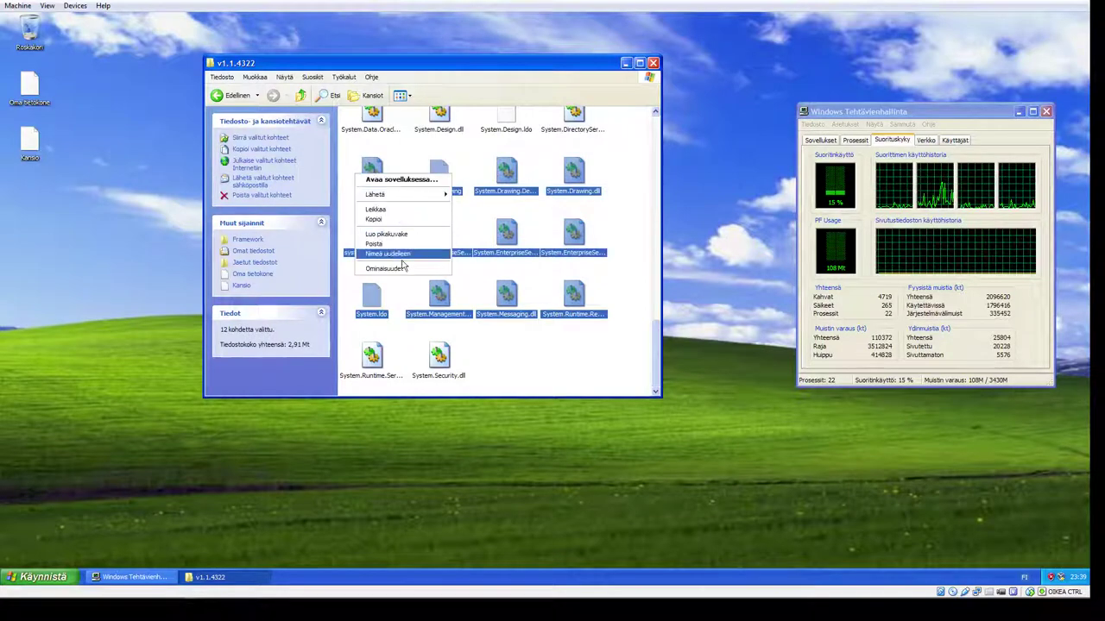
left_click(388, 248)
left_click(577, 318)
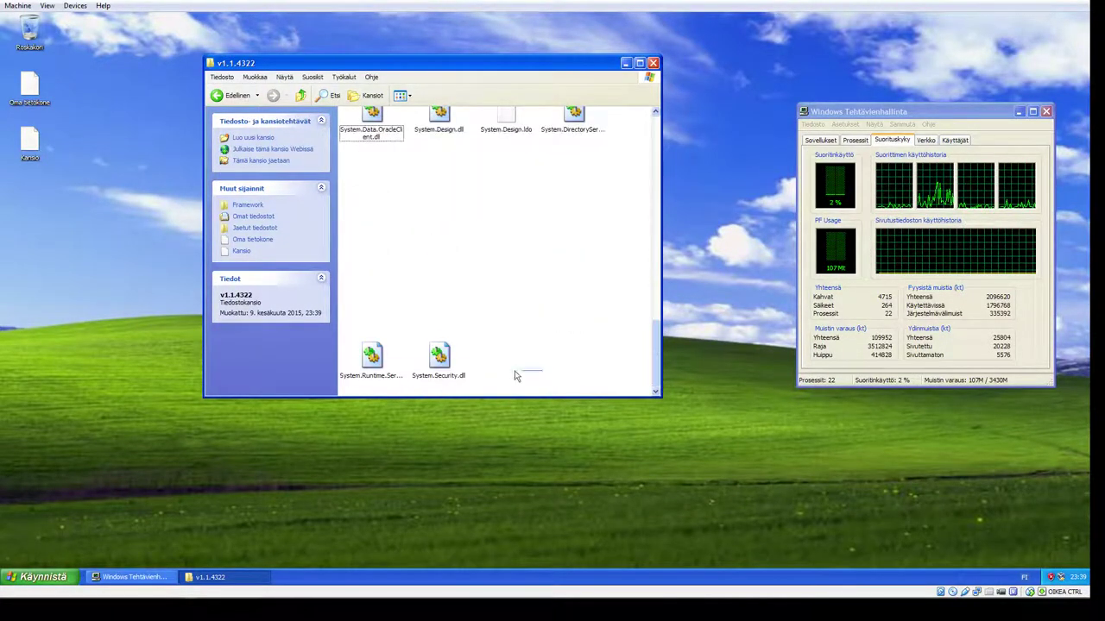
left_click_drag(517, 375, 372, 362)
right_click(372, 362)
left_click(402, 432)
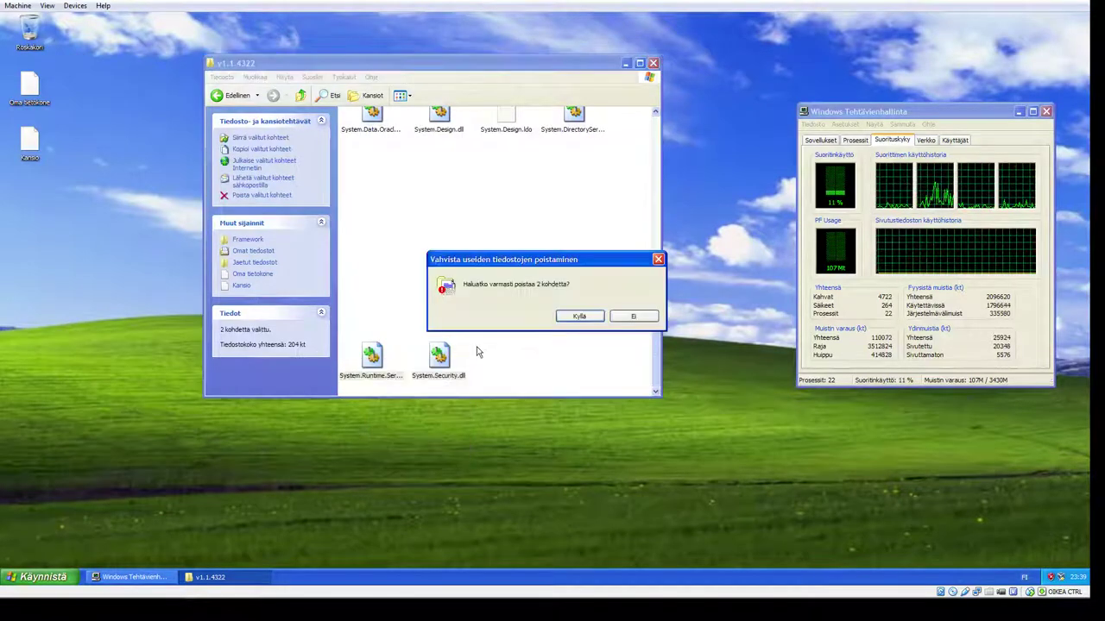
left_click(569, 318)
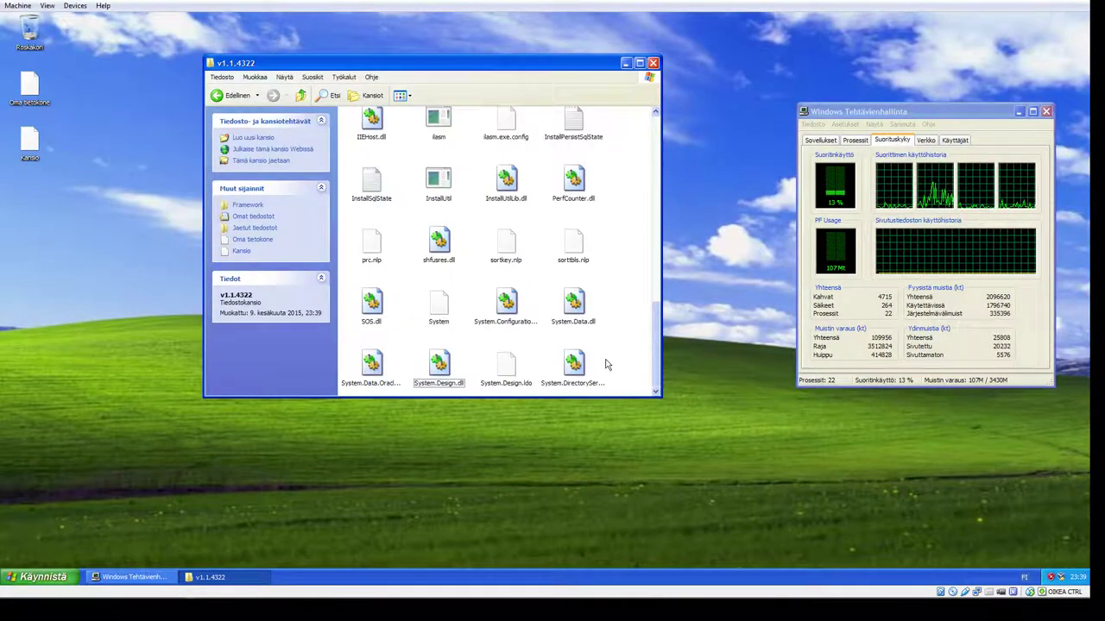
Step: Try to delete the 20 files from IIEHost.dll to the end of the v1.1.4322 folder
left_click_drag(607, 365, 379, 264)
right_click(380, 264)
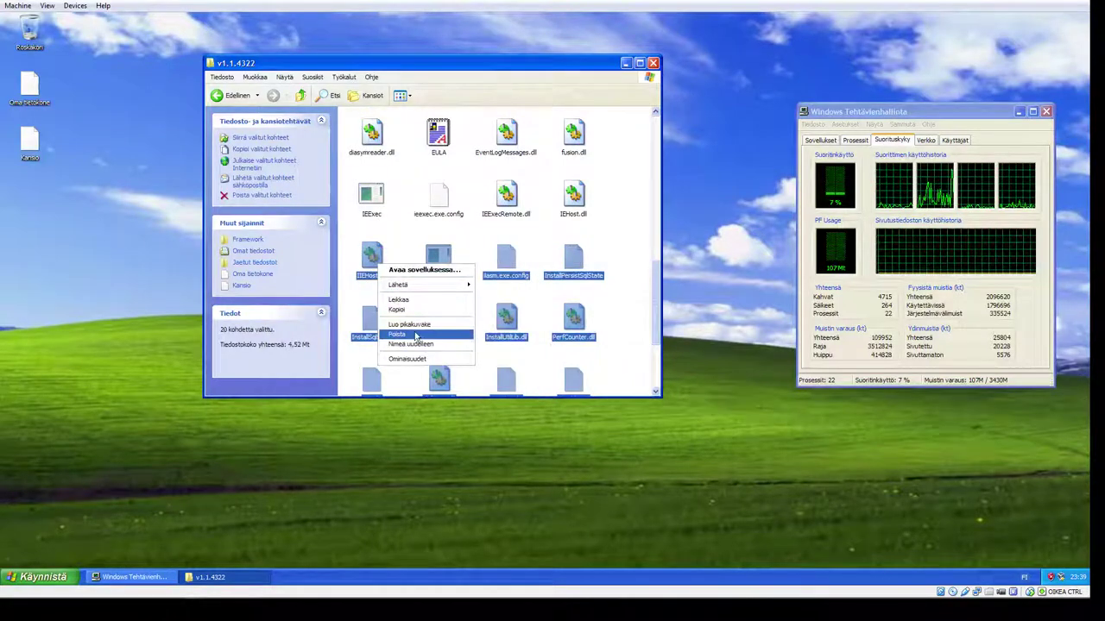
left_click(416, 335)
left_click(578, 317)
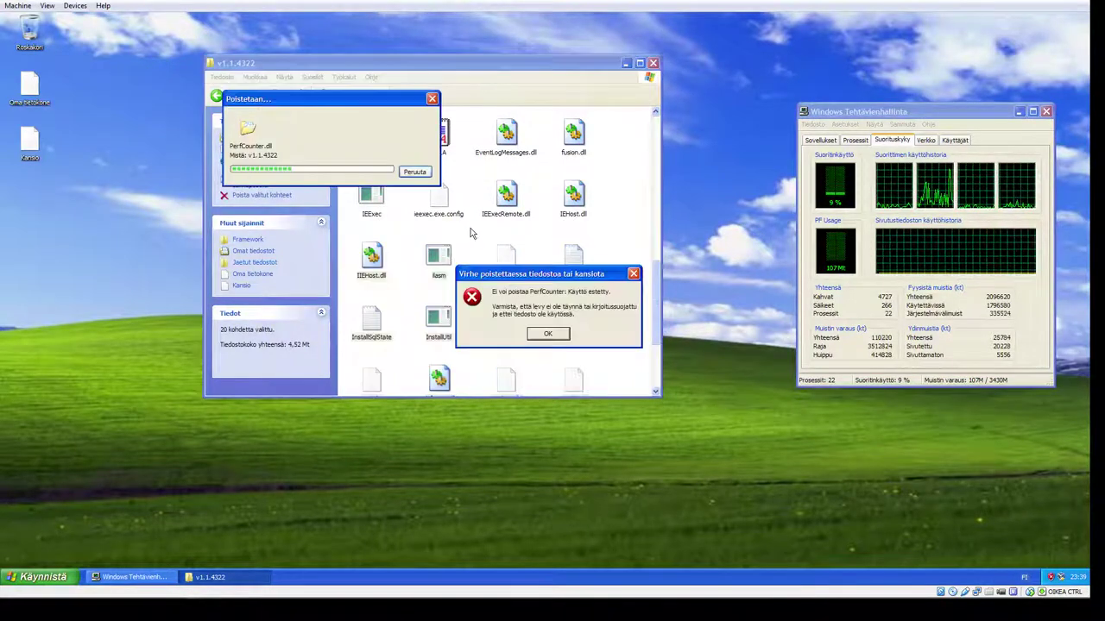
left_click(548, 333)
Step: Delete the EULA document from the v1.1.4322 folder
right_click(442, 149)
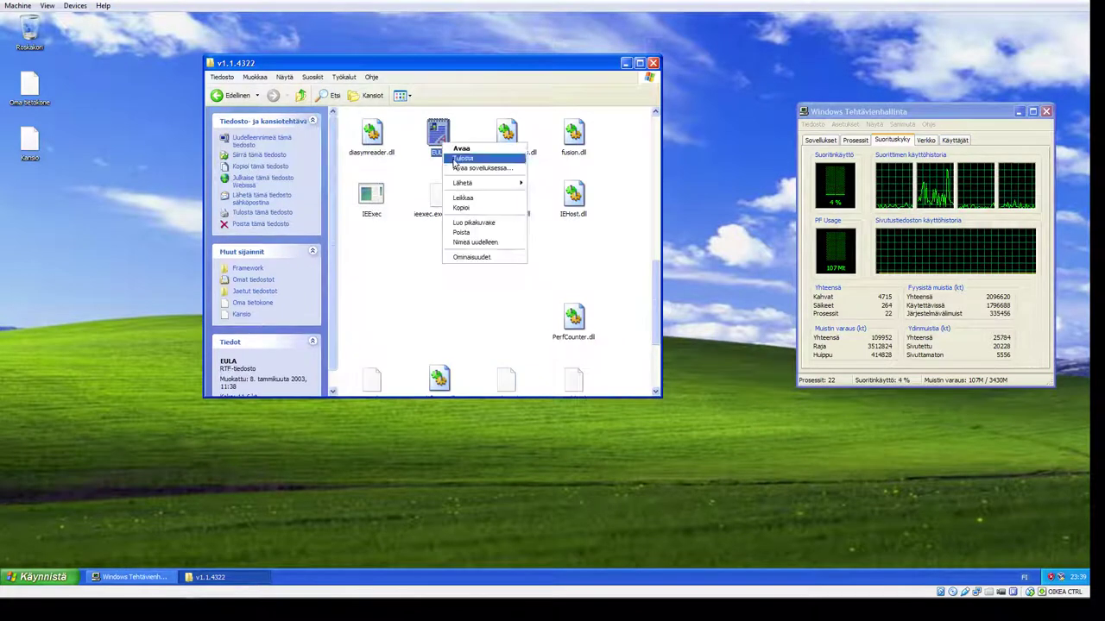
left_click(473, 235)
left_click(574, 311)
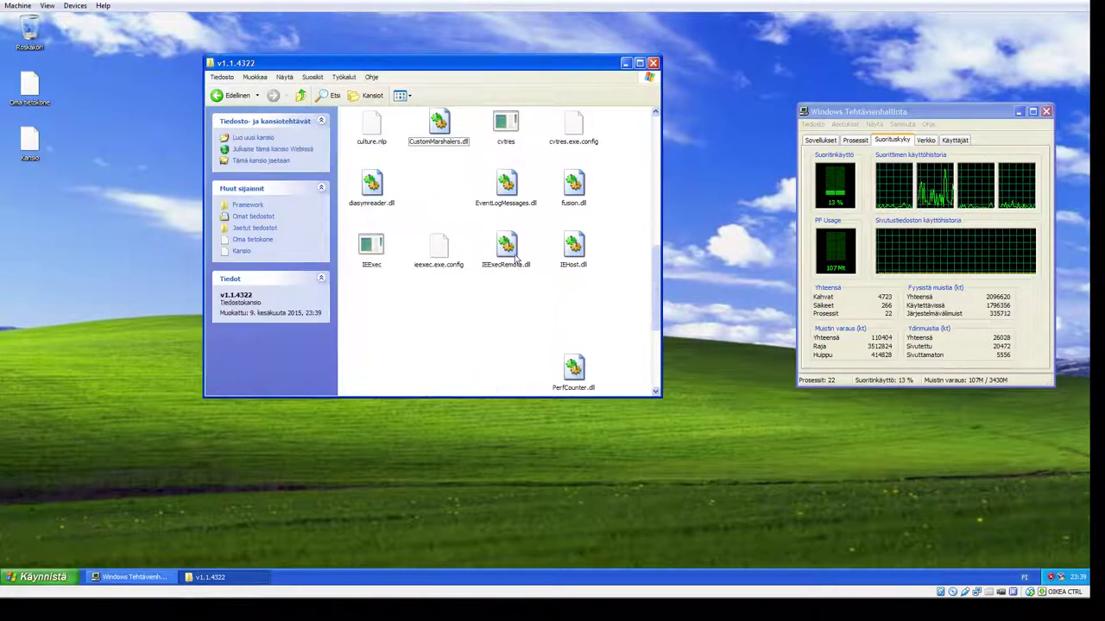
Step: Delete the 12 files after PerfCounter.dll, from prc.nlp through the System.DirectoryServices DLL
scroll(481, 276, "down", 2)
left_click_drag(630, 386, 345, 217)
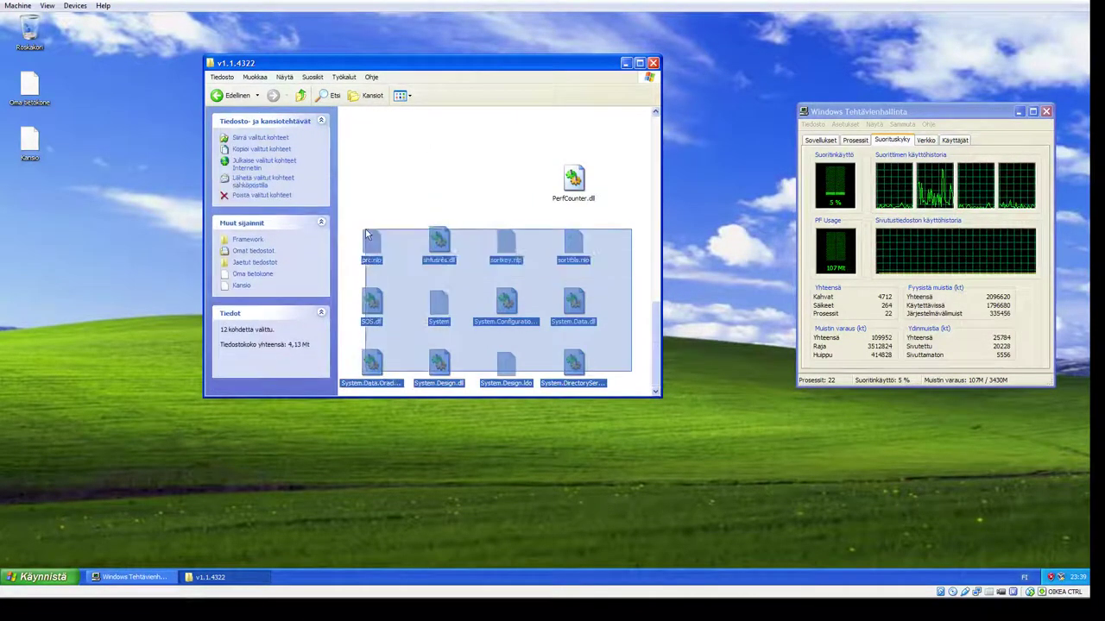
right_click(376, 238)
left_click(392, 303)
left_click(574, 316)
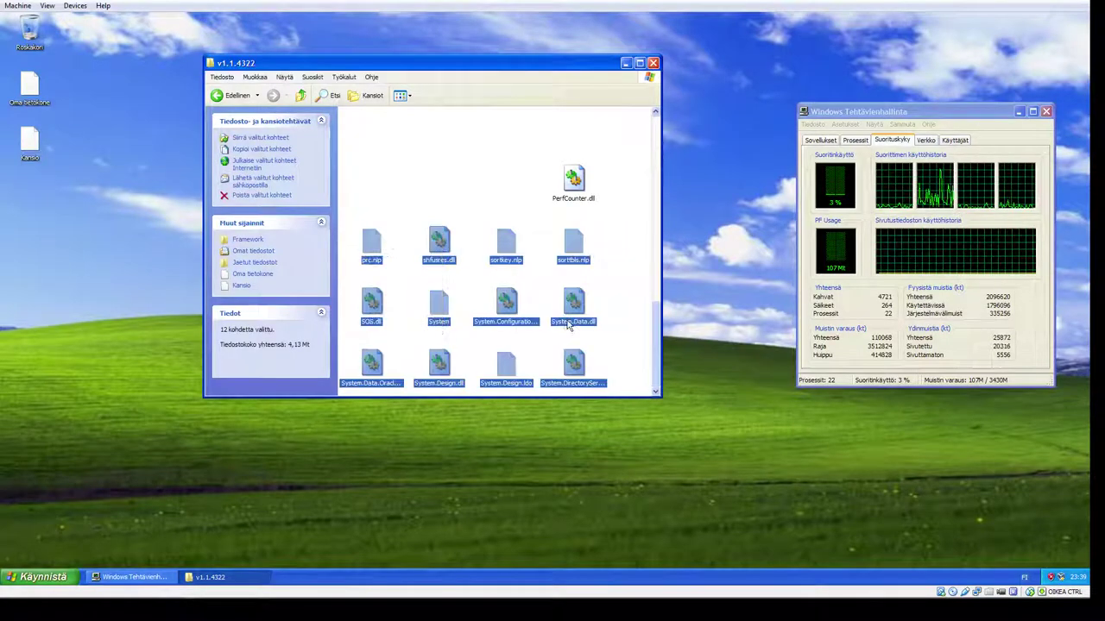
Step: Delete the 11 files from culture.nlp through IEHost.dll in the v1.1.4322 folder
scroll(433, 205, "down", 5)
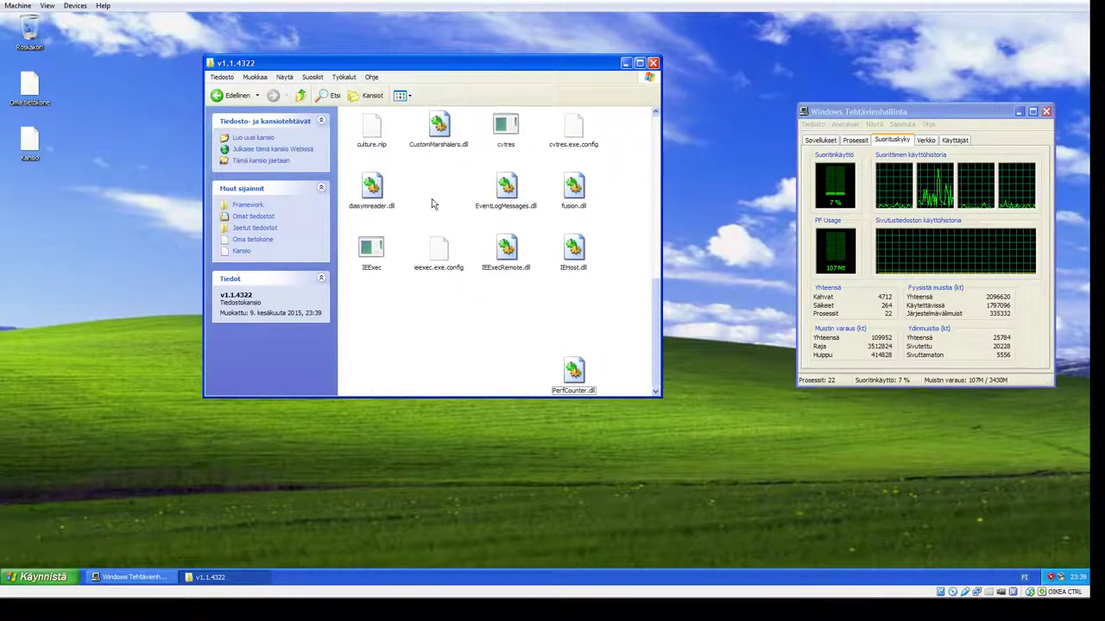
left_click_drag(604, 360, 354, 106)
right_click(383, 133)
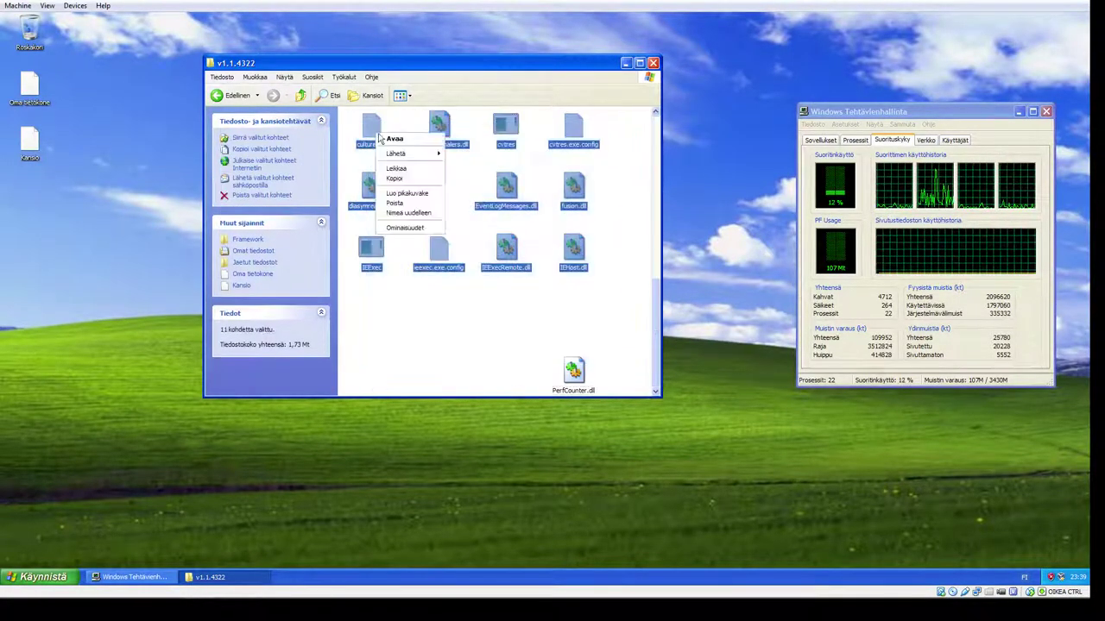
left_click(397, 202)
left_click(579, 317)
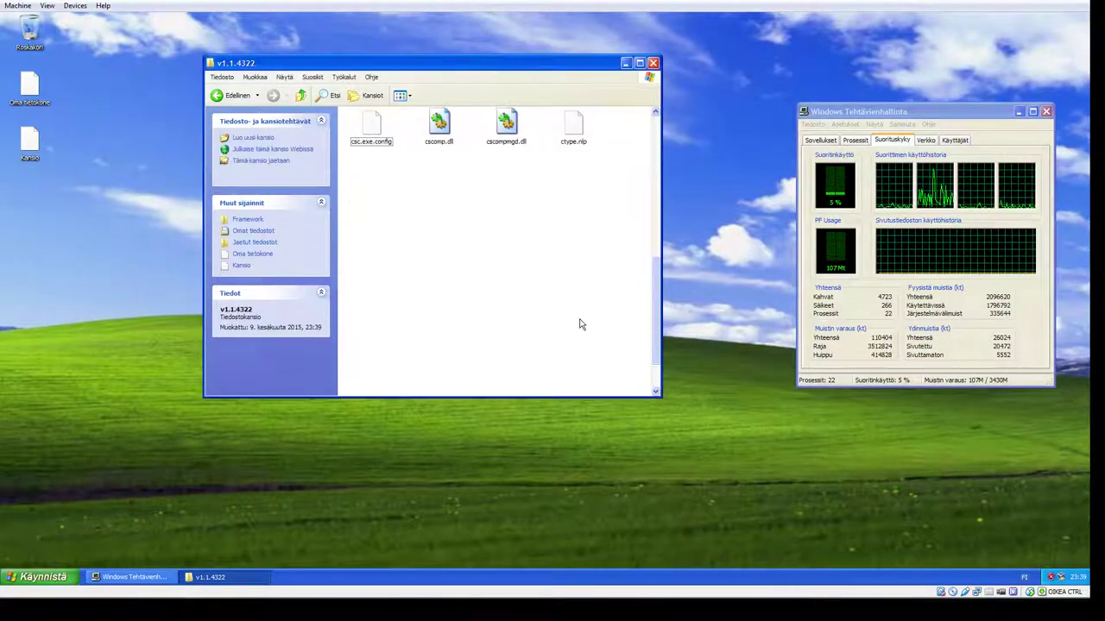
Step: Try to delete PerfCounter.dll from the v1.1.4322 folder
right_click(578, 379)
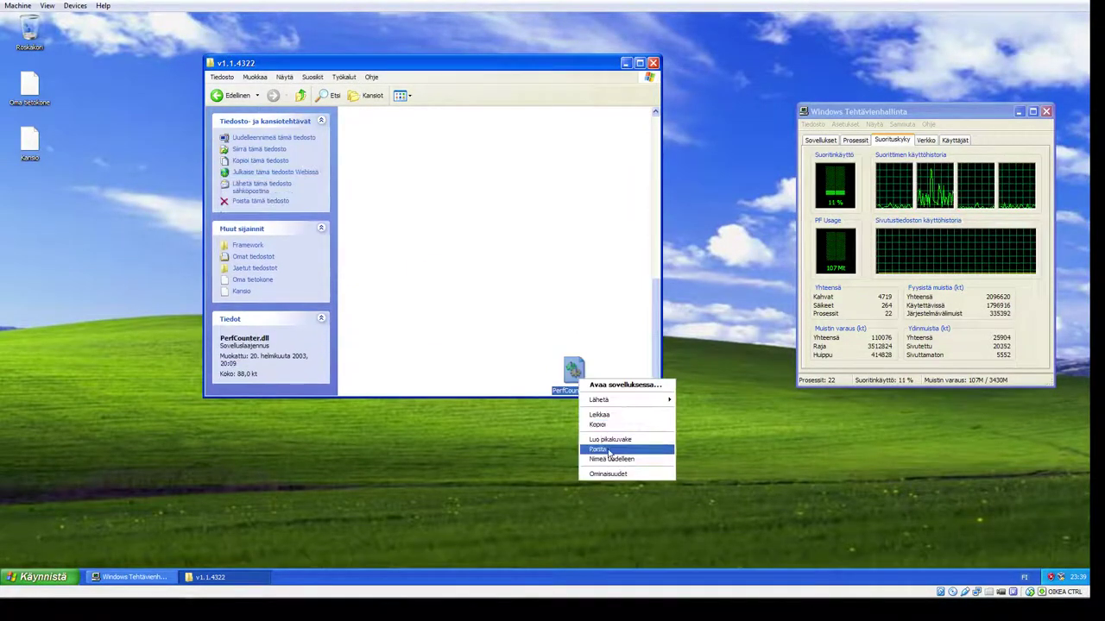
left_click(609, 451)
left_click(587, 308)
left_click(552, 335)
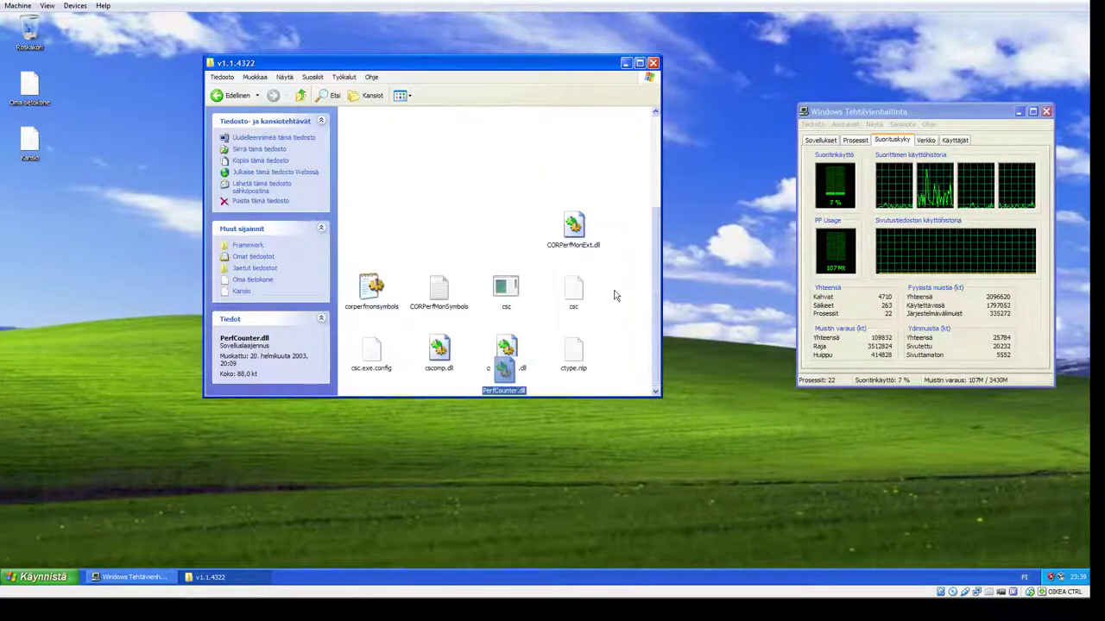
Step: Try to delete CORPerfMonExt.dll together with the two corperfmonsymbols files and the two csc files
left_click_drag(621, 209, 377, 299)
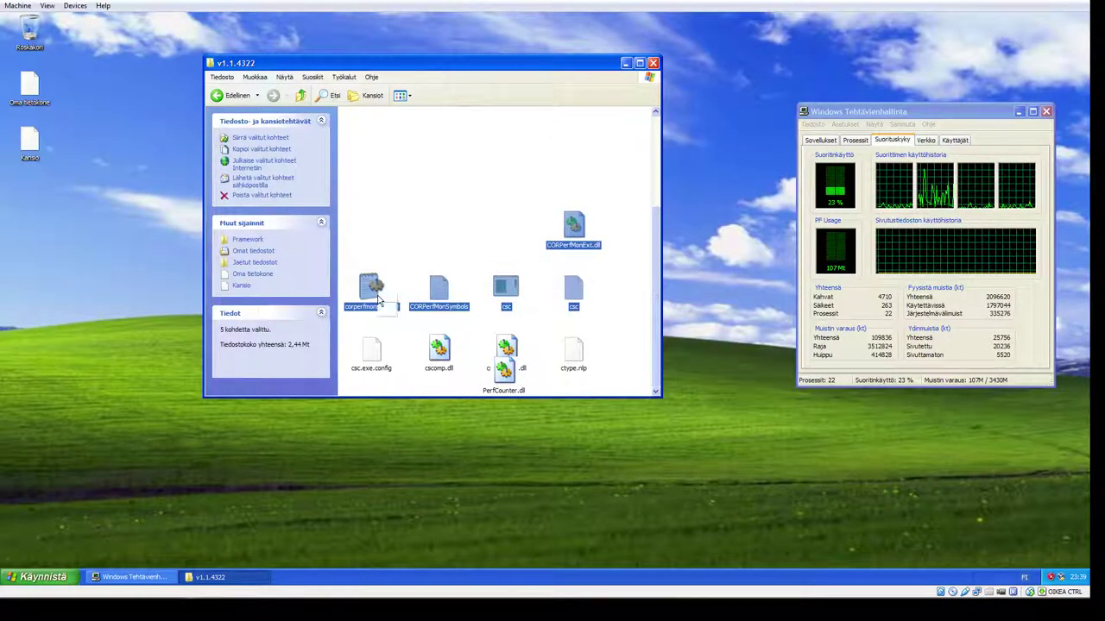
right_click(377, 299)
left_click(417, 386)
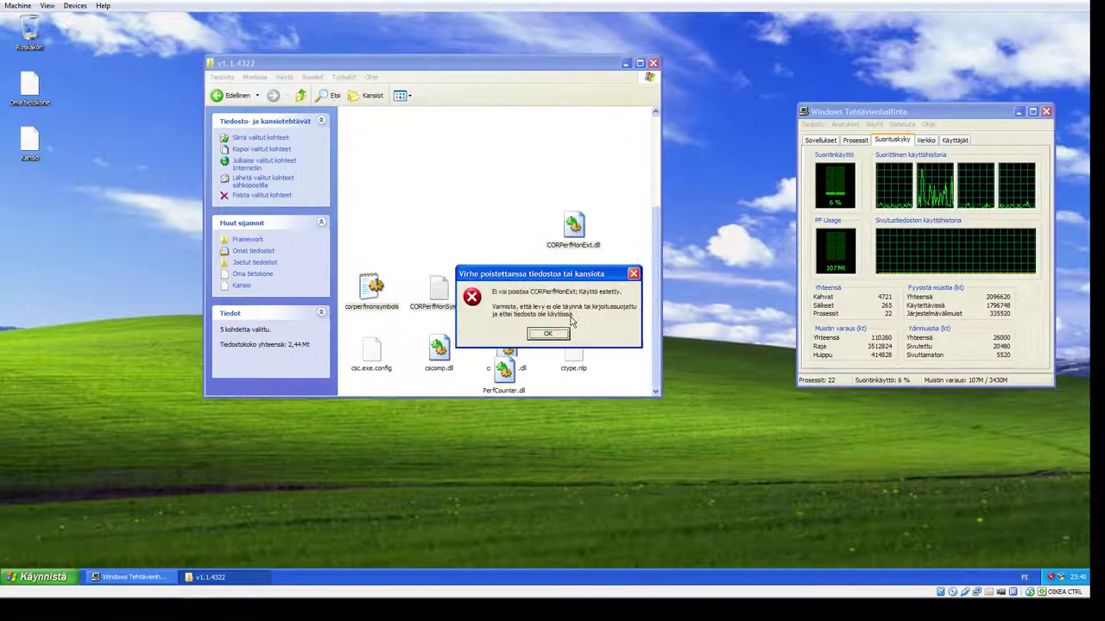
left_click(559, 334)
Step: Delete the four files from csc.exe.config through ctype.nlp, and move PerfCounter.dll and CORPerfMonExt.dll up closer to the remaining files
left_click_drag(616, 365, 384, 353)
left_click(402, 418)
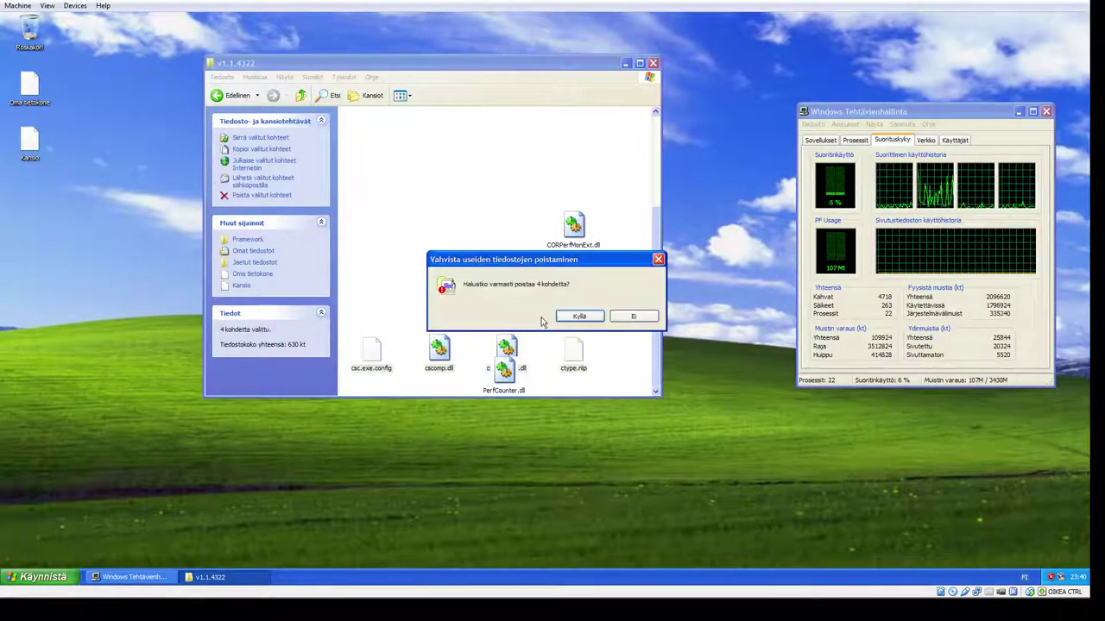
left_click(571, 316)
left_click(505, 373)
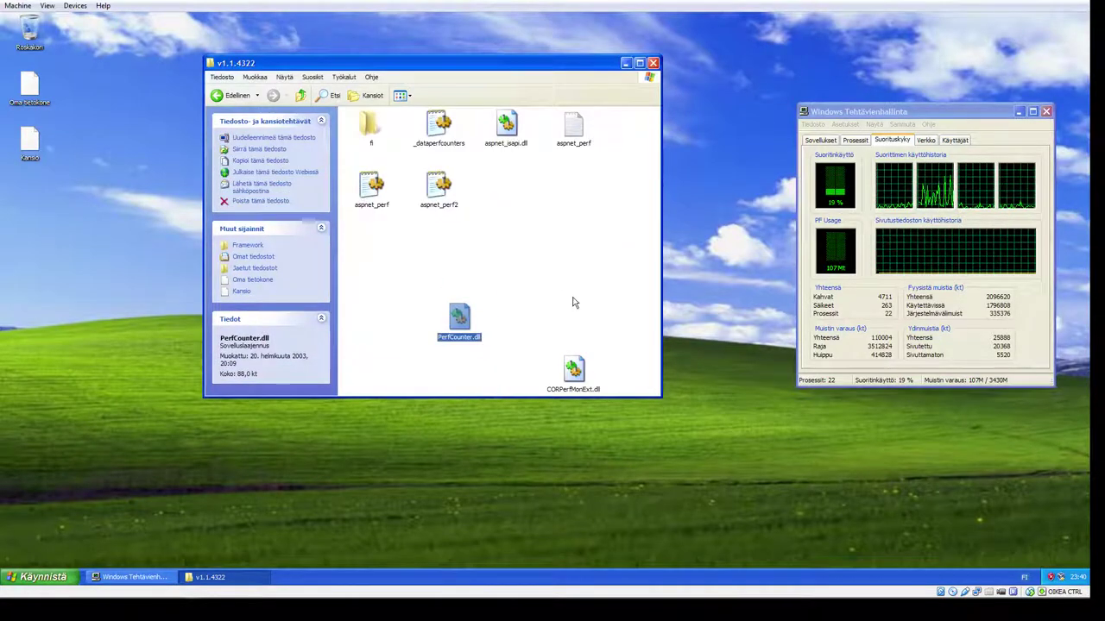
left_click(575, 369)
Step: Try to delete _dataperfcounters, aspnet_isapi.dll and the aspnet_perf file beside it
left_click_drag(621, 153, 423, 141)
right_click(434, 122)
left_click(466, 214)
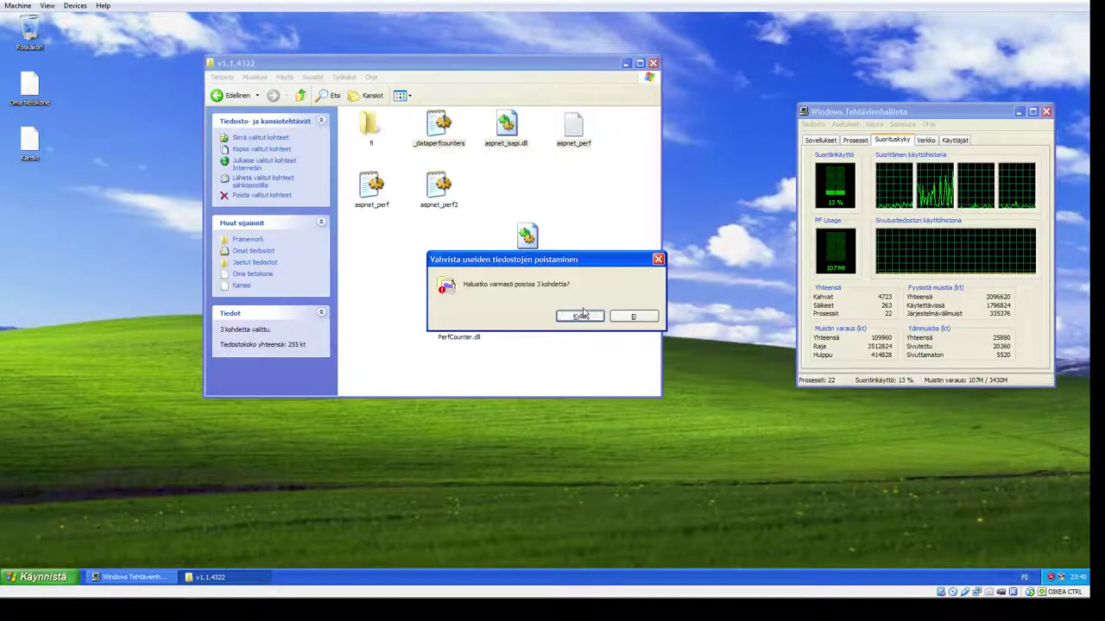
left_click(583, 318)
left_click(547, 333)
Step: Delete the aspnet_perf and aspnet_perf2 settings files in the second row of v1.1.4322
left_click_drag(479, 187, 362, 197)
right_click(368, 185)
left_click(400, 277)
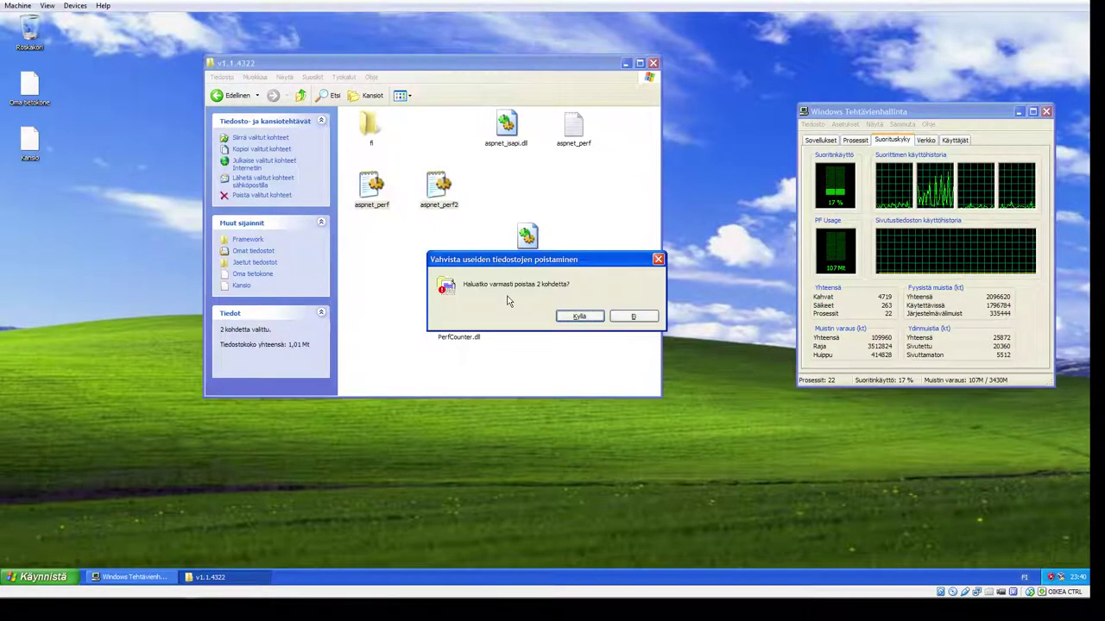
left_click(574, 315)
Step: Try to delete aspnet_isapi.dll and the remaining aspnet_perf file together
left_click(555, 131)
left_click(508, 126, "ctrl")
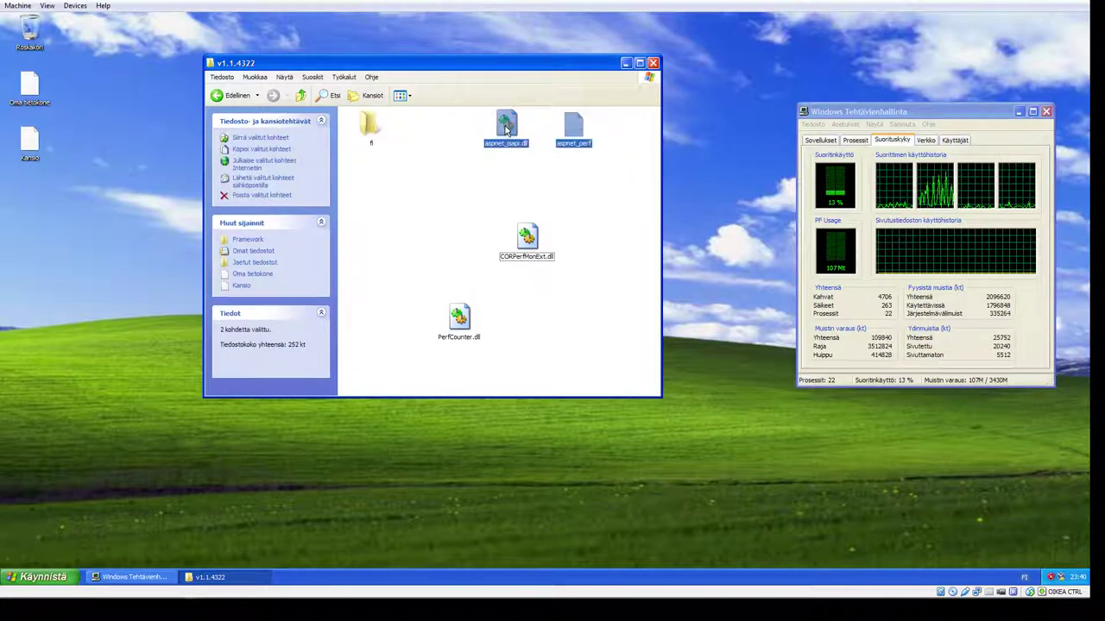
right_click(511, 125)
left_click(536, 195)
left_click(575, 316)
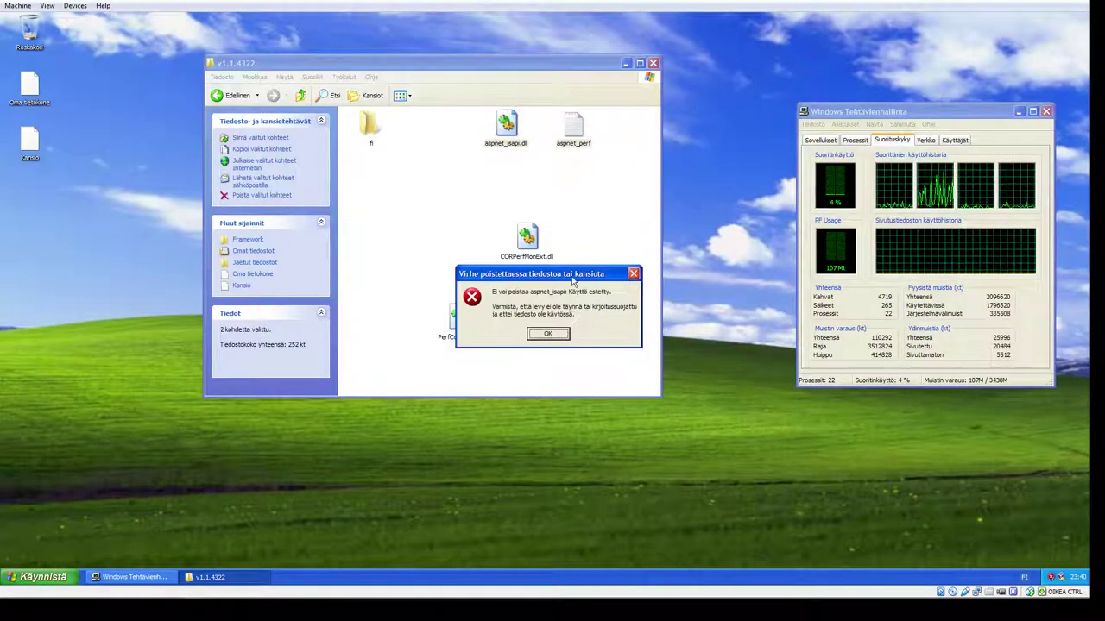
left_click(568, 330)
Step: Try to delete CORPerfMonExt.dll on its own from the v1.1.4322 folder
left_click(526, 237)
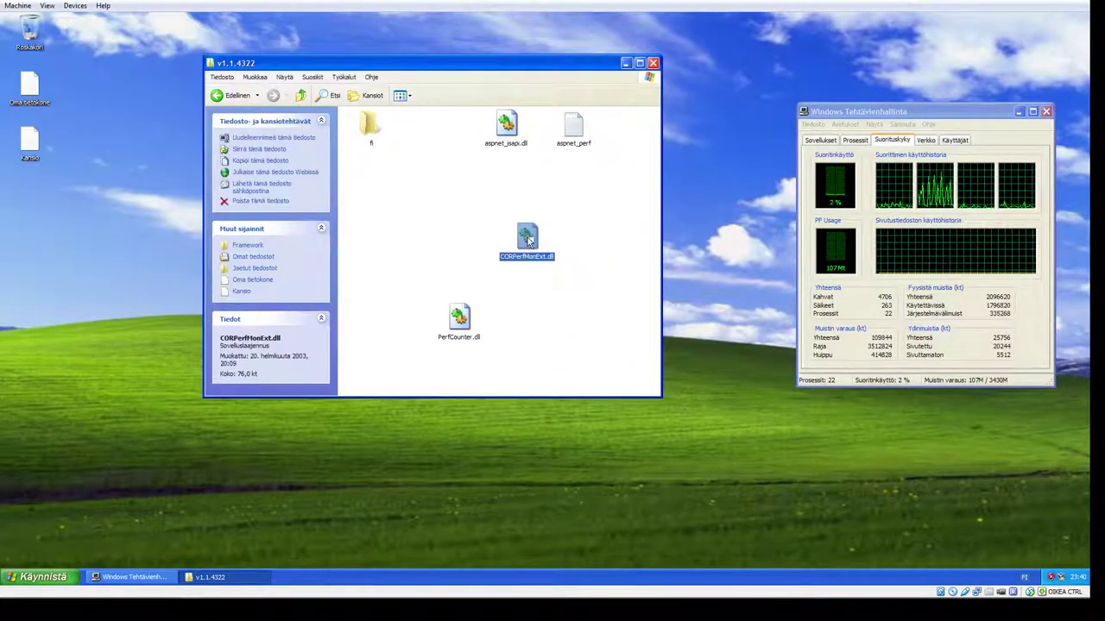
right_click(527, 237)
left_click(565, 311)
left_click(587, 308)
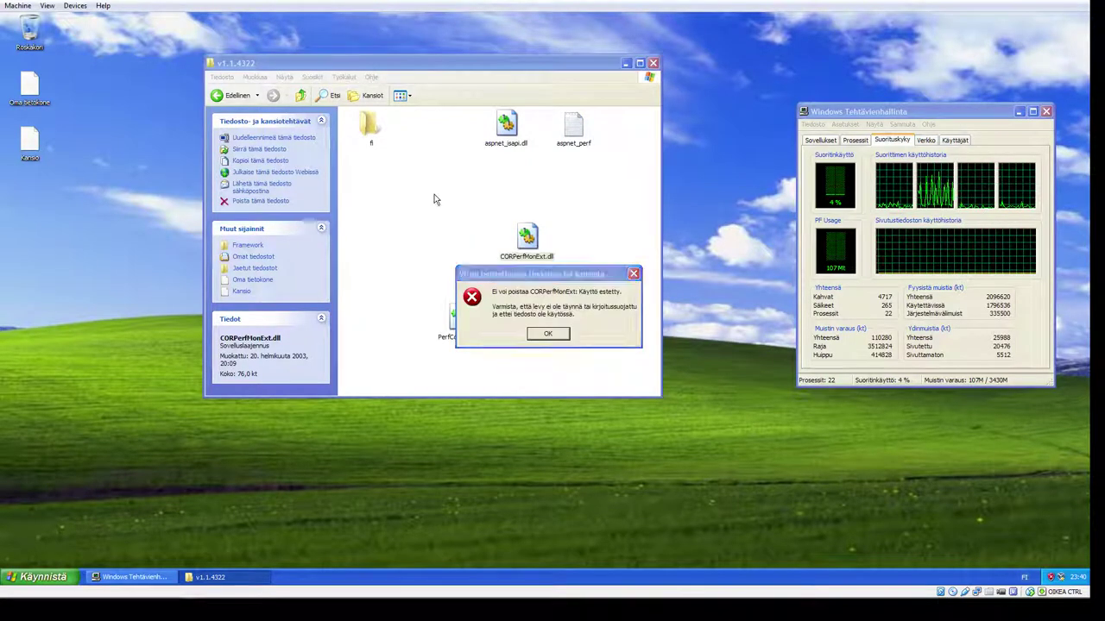
left_click(549, 334)
Step: Check the contents of the fi subfolder and go back to the WINDOWS folder
double_click(373, 126)
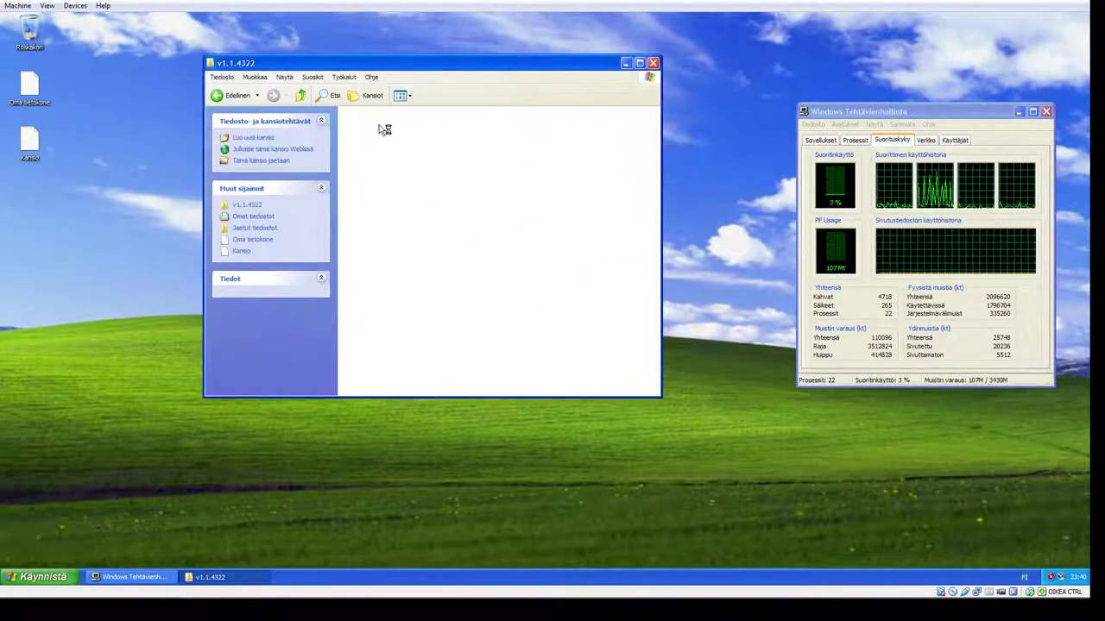
left_click(301, 95)
left_click(301, 95)
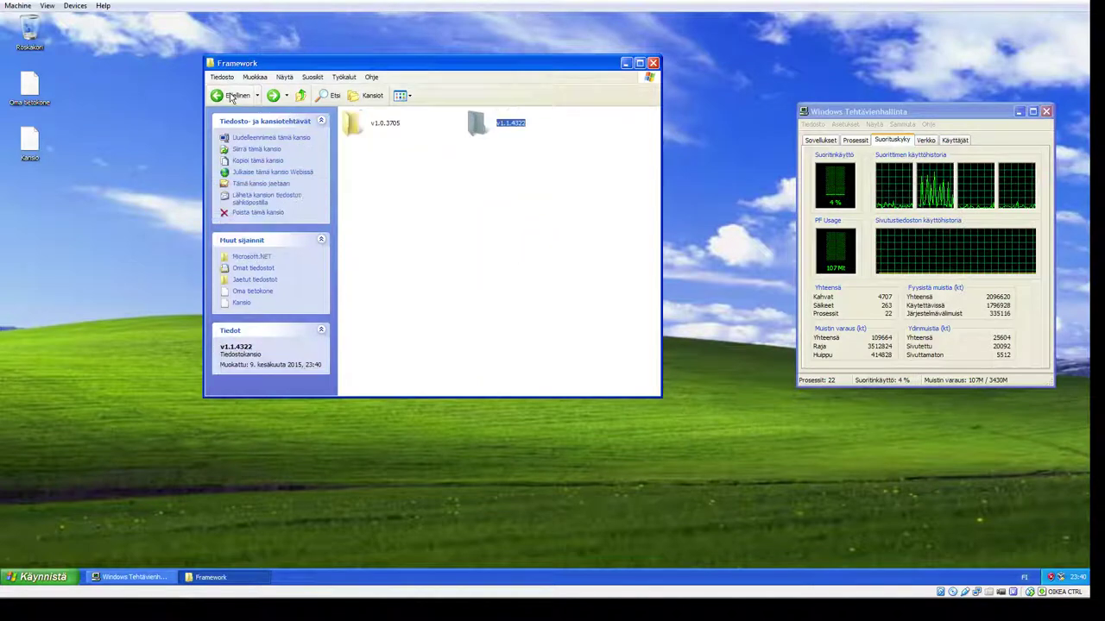
left_click(301, 95)
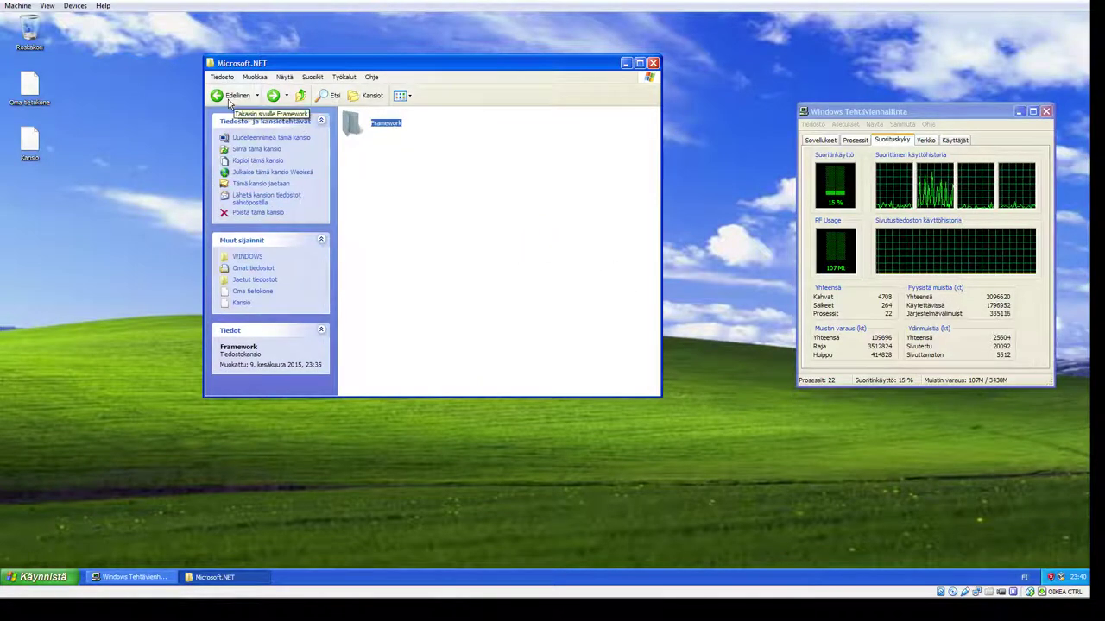
left_click(228, 98)
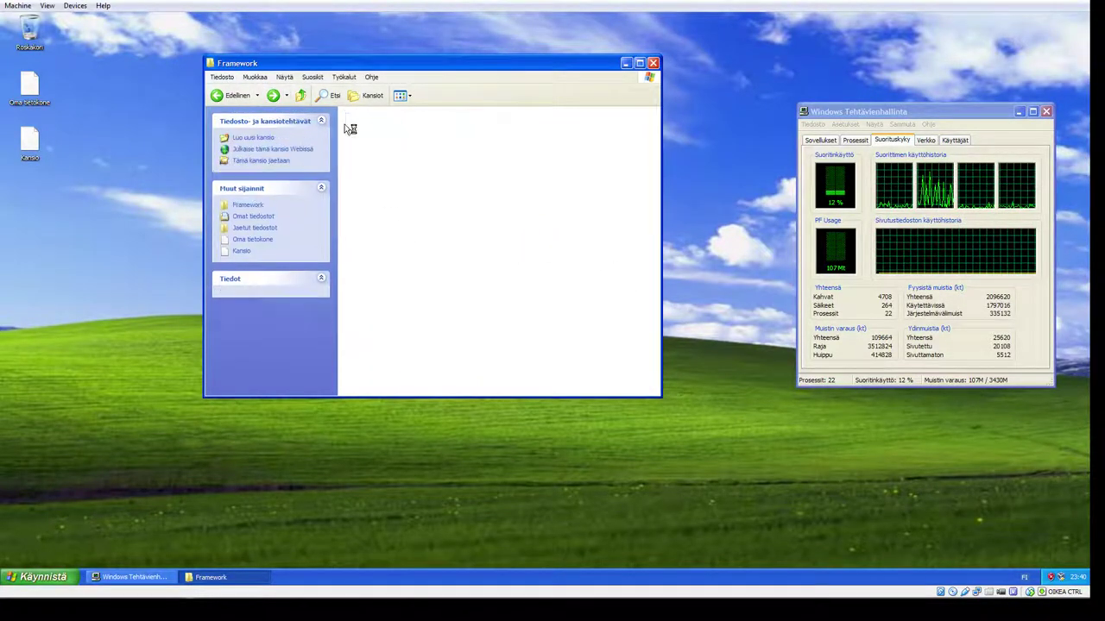
left_click(243, 95)
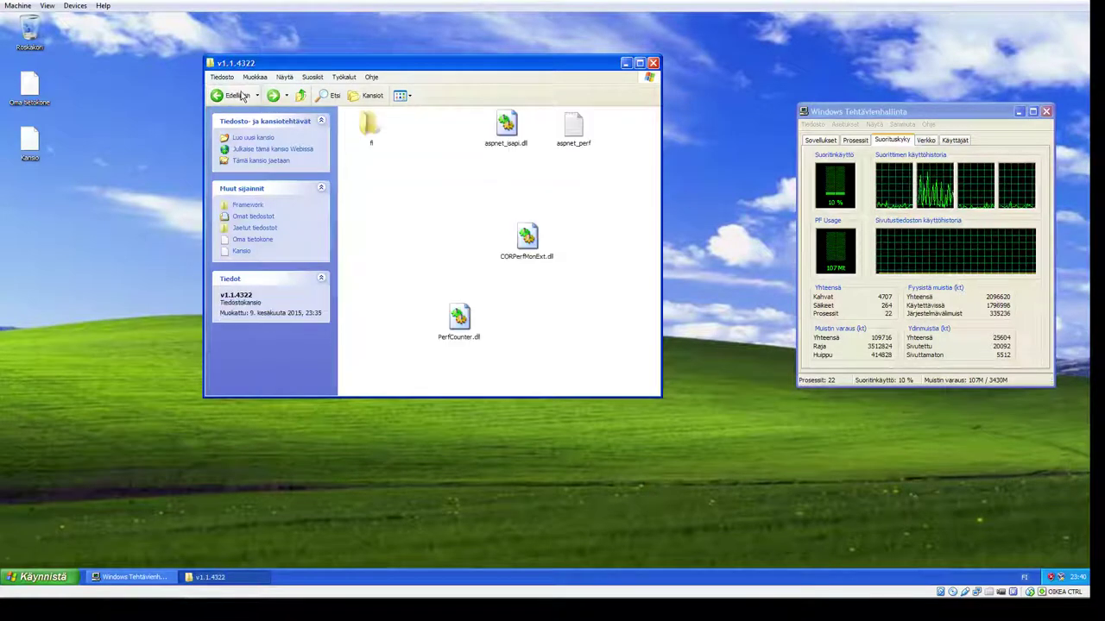
left_click(242, 95)
left_click(243, 95)
left_click(243, 95)
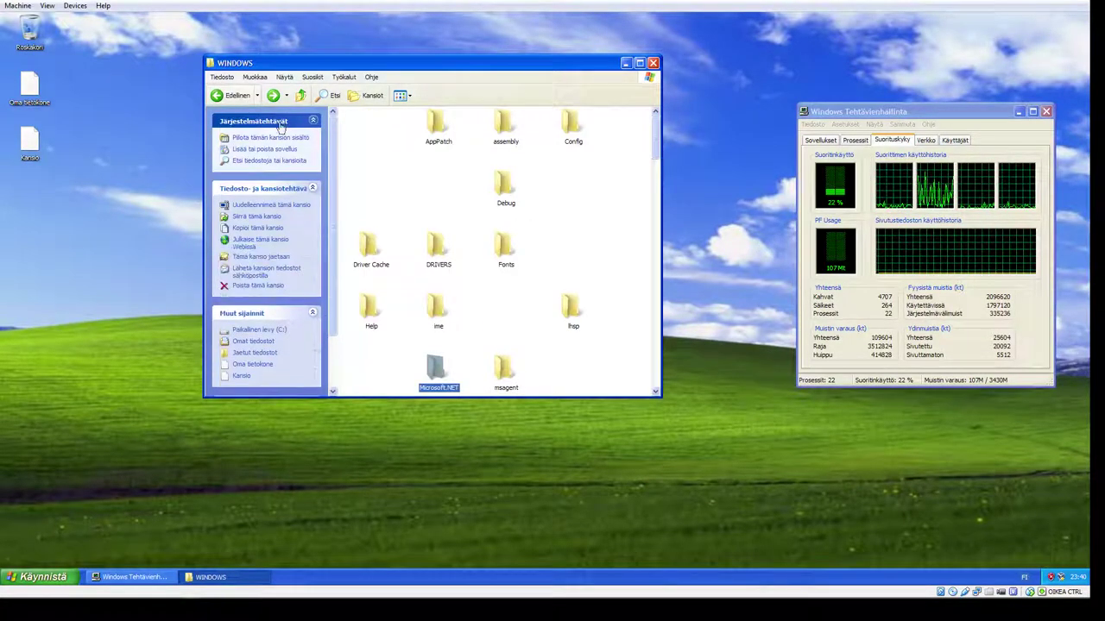
Step: Open the ime folder in WINDOWS and try to delete all 11 of its items at once
double_click(437, 311)
left_click_drag(584, 302, 356, 126)
left_click(376, 215)
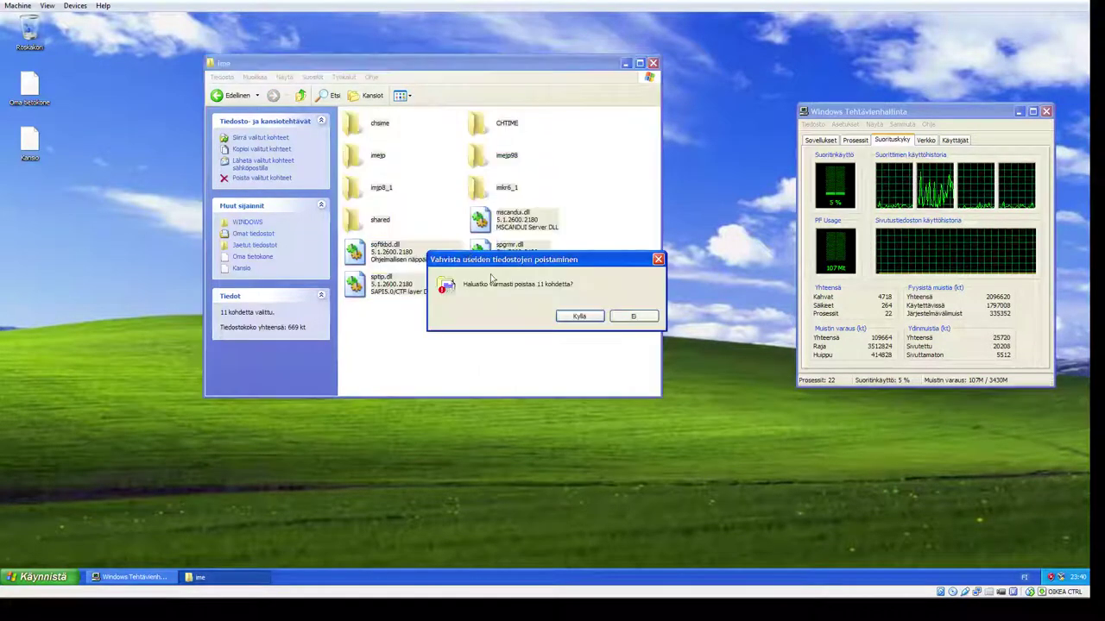
left_click(579, 317)
left_click(546, 328)
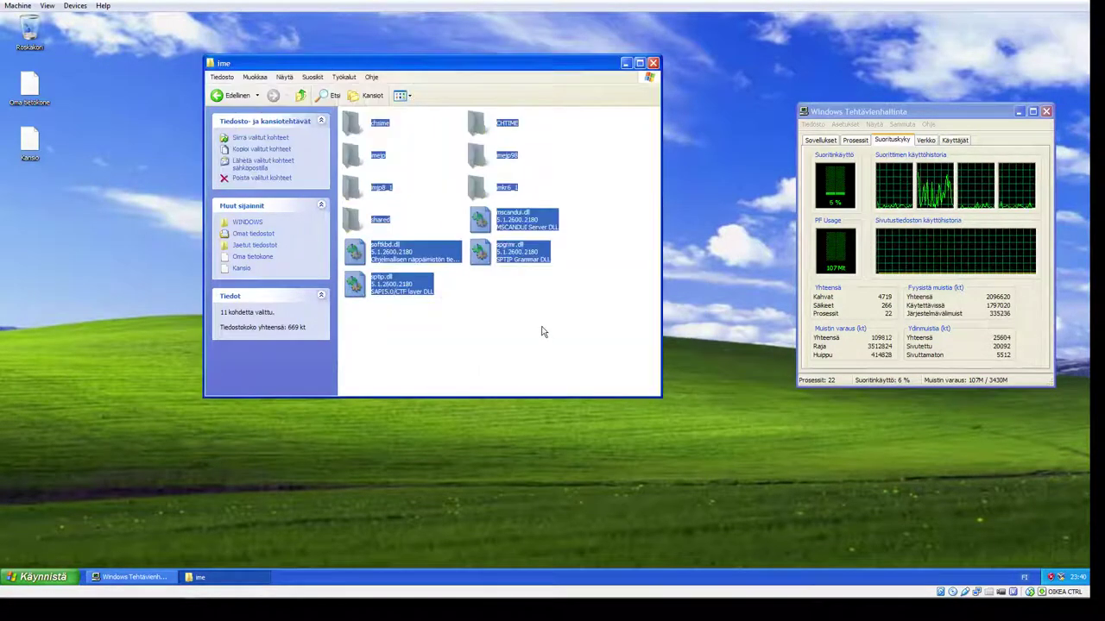
Step: Delete softkbd.dll, spgrmr.dll, sptip.dll and mscandui.dll from the ime folder
left_click_drag(572, 318, 404, 257)
right_click(367, 242)
left_click(392, 321)
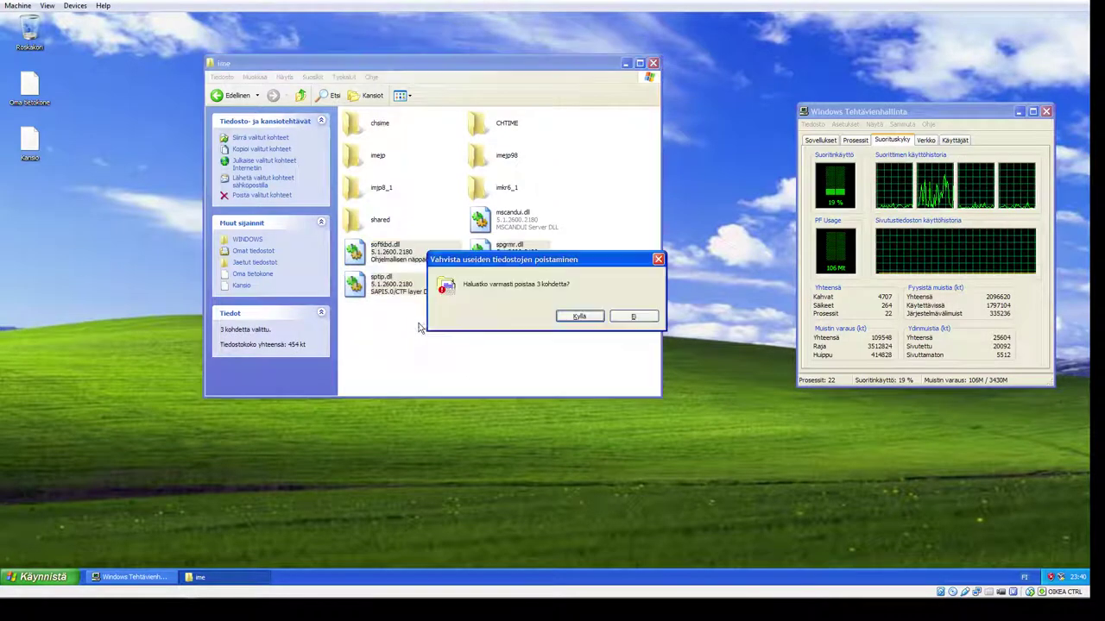
left_click(587, 315)
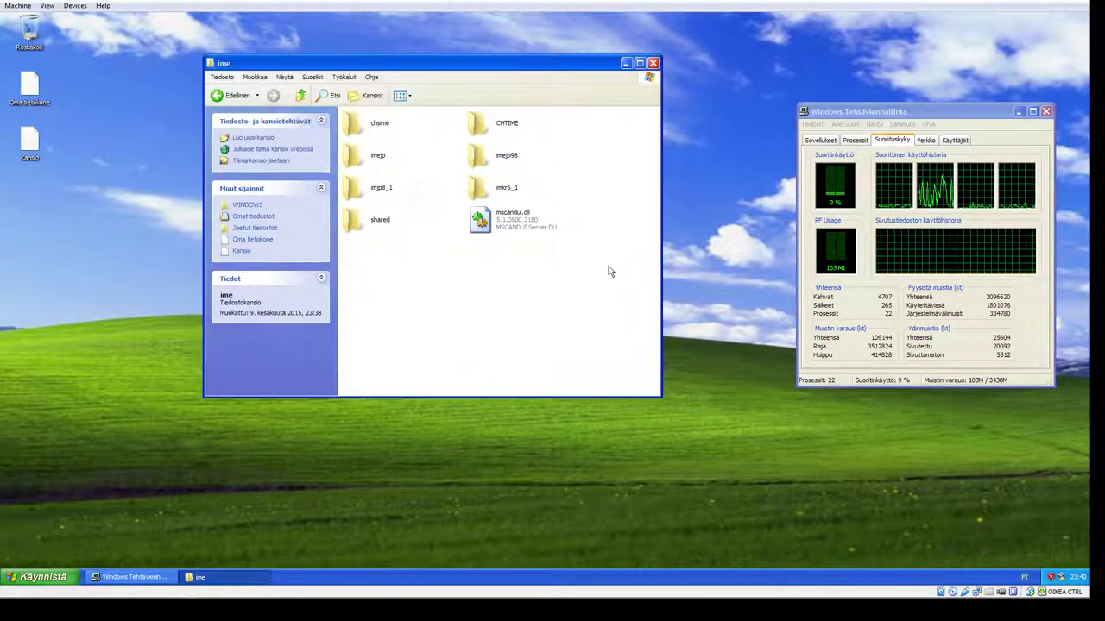
left_click(485, 222)
left_click(518, 290)
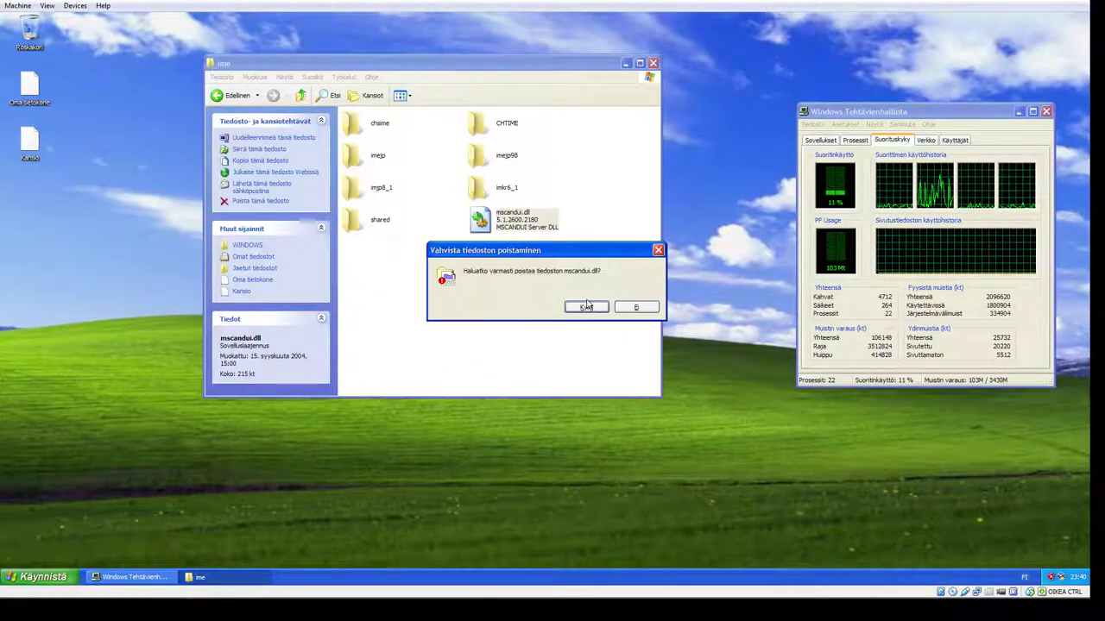
left_click(584, 306)
Step: Try to delete the res folder inside shared, look into it, and return to the ime folder
left_click(376, 226)
double_click(375, 228)
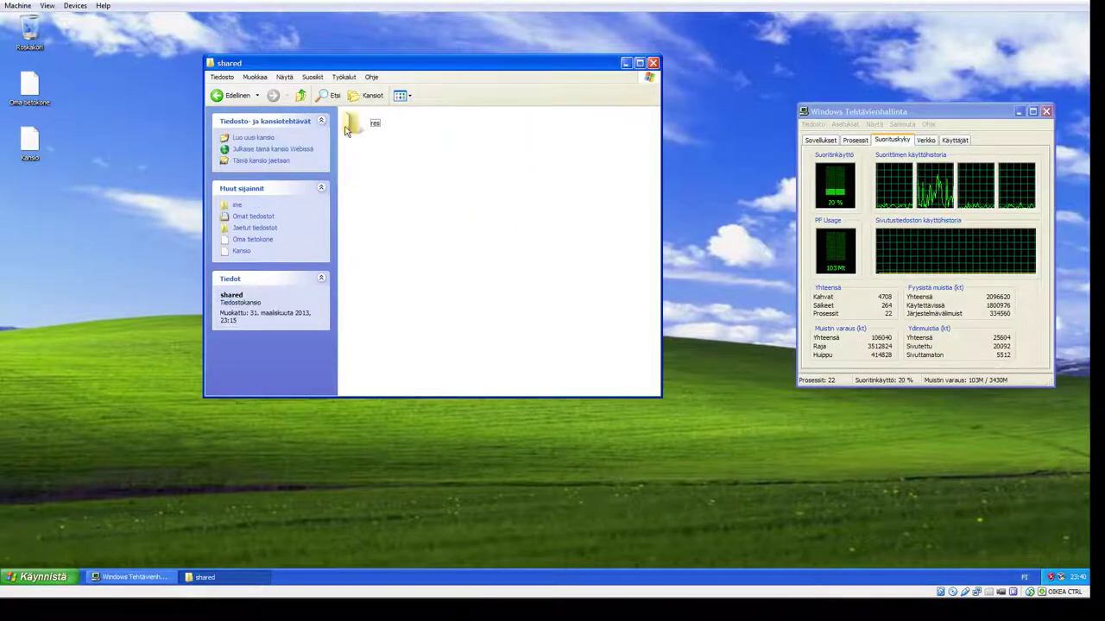
right_click(360, 127)
left_click(399, 233)
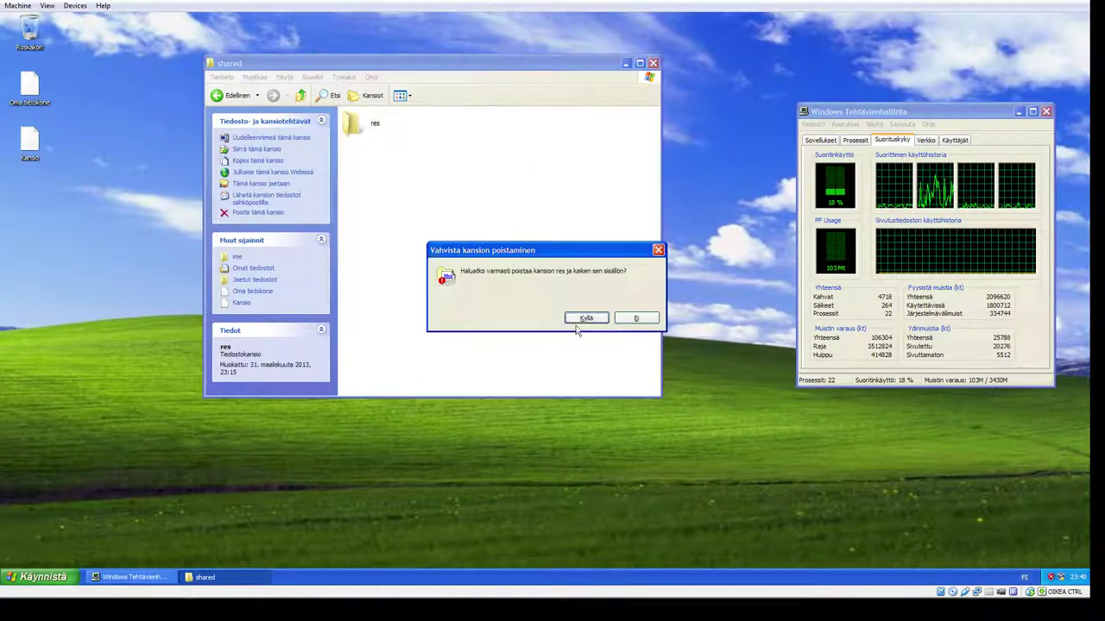
left_click(584, 319)
left_click(562, 335)
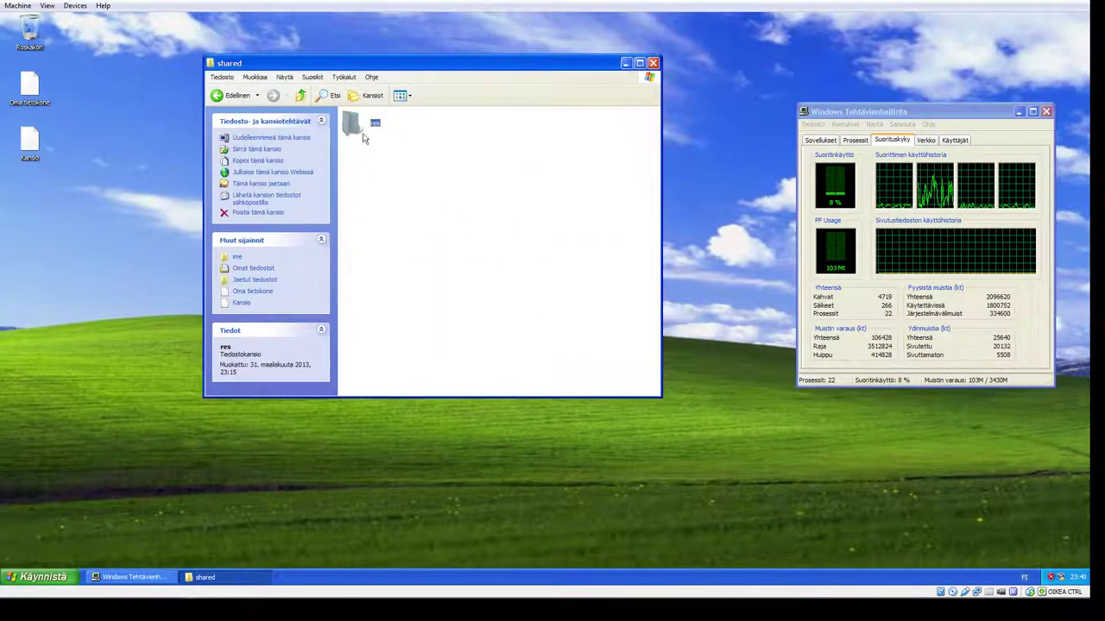
double_click(363, 129)
left_click(260, 95)
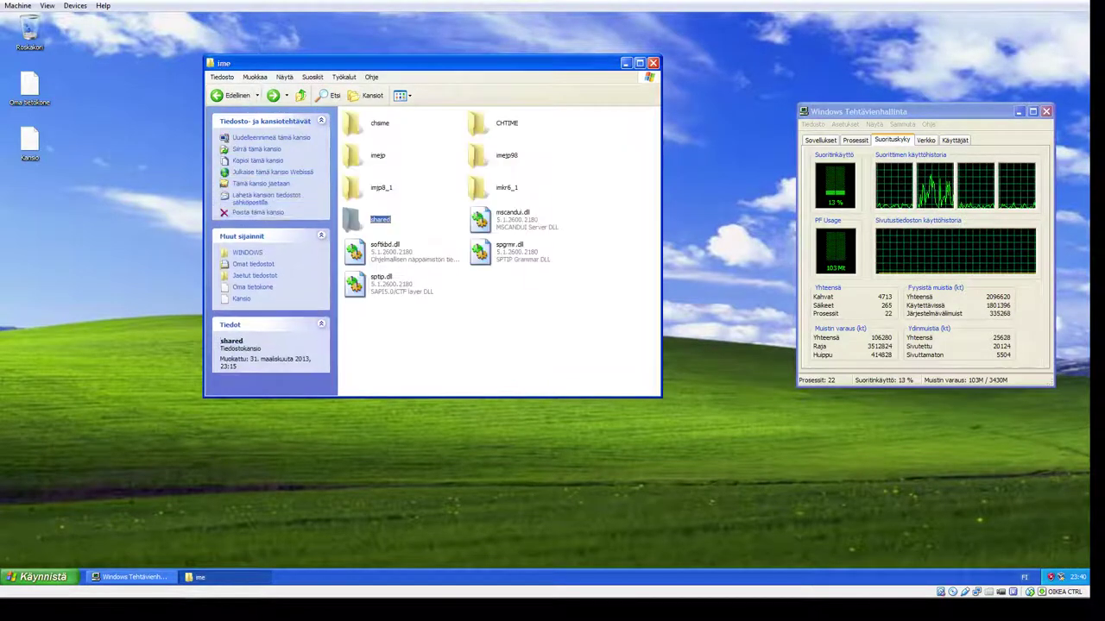
Step: Try to delete the applets and dicts folders inside the imkr6_1 folder
double_click(505, 185)
left_click_drag(584, 173, 341, 108)
right_click(348, 121)
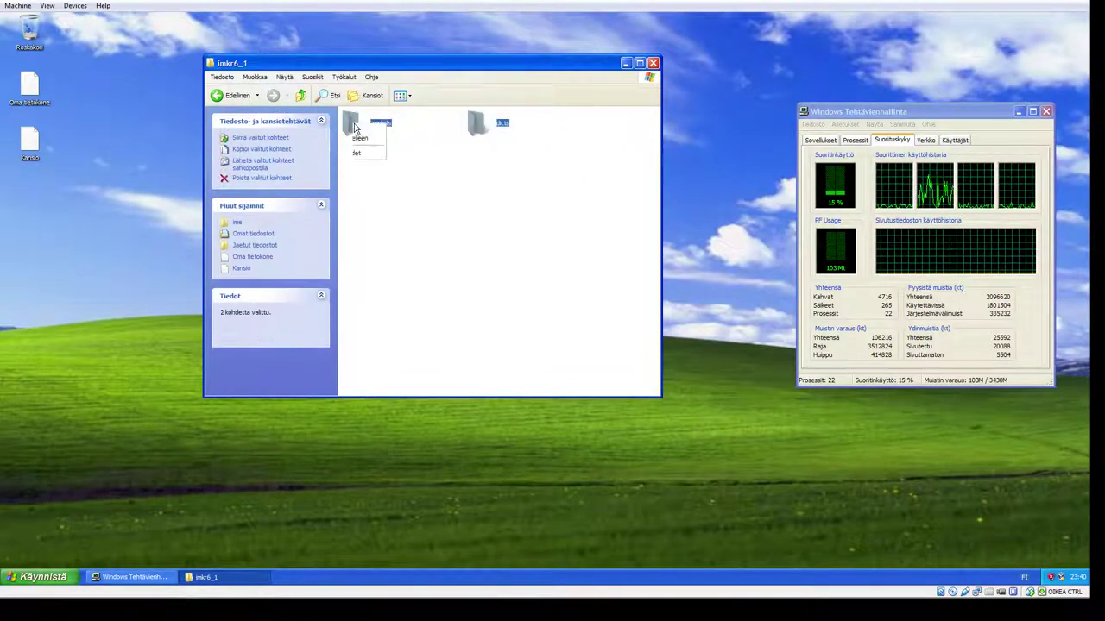
left_click(402, 223)
left_click(570, 316)
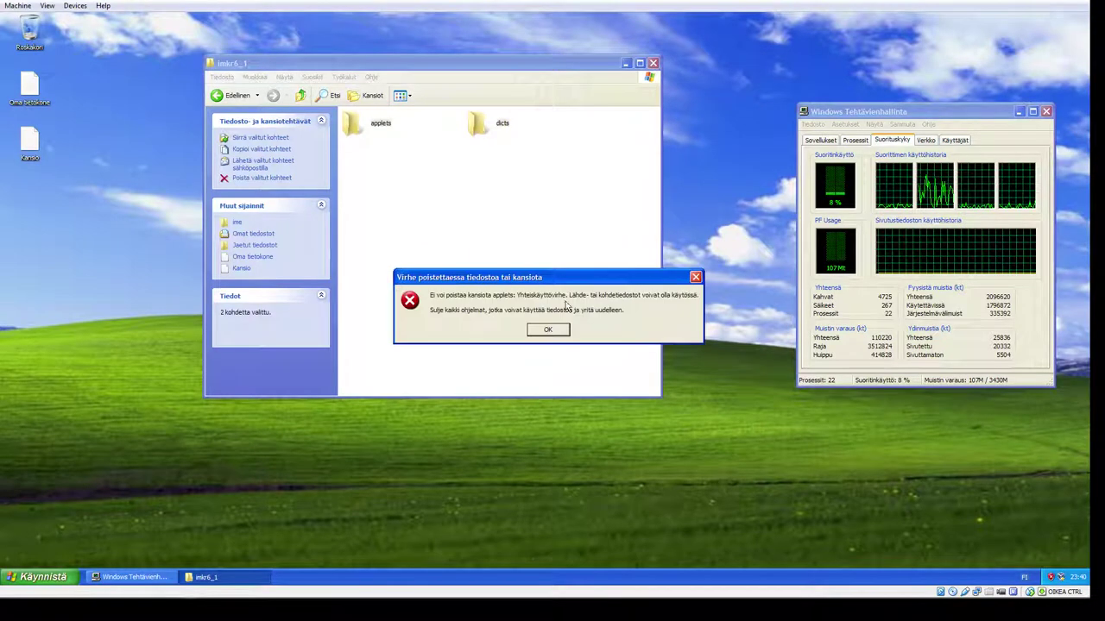
left_click(551, 331)
Step: Look inside the applets folder of imkr6_1 and the imejp folder, and return to the WINDOWS folder
double_click(354, 134)
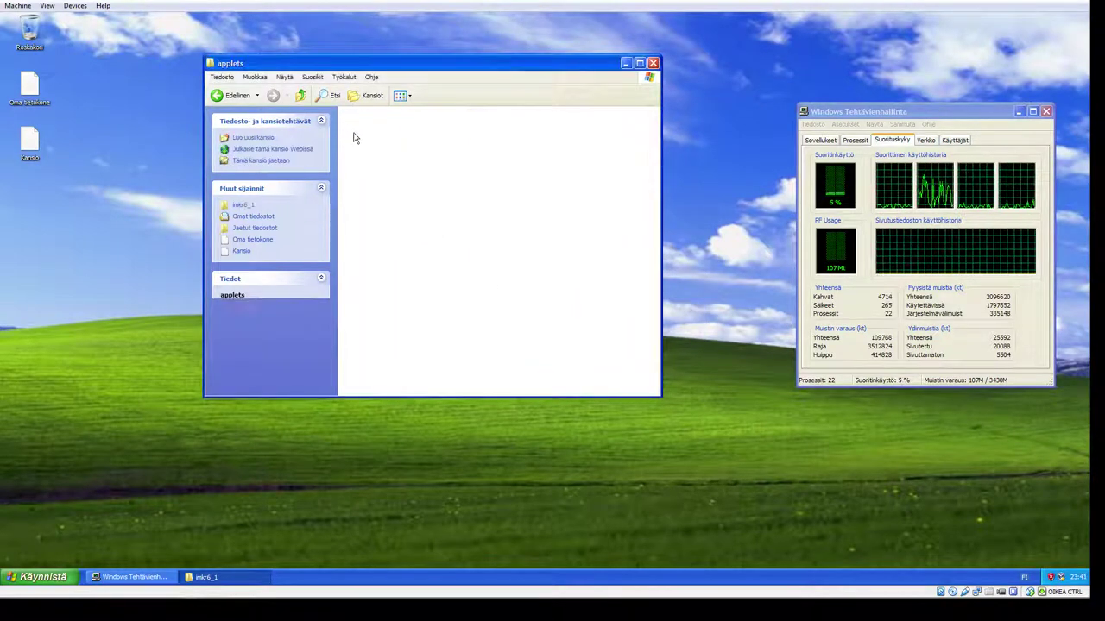
left_click(216, 96)
left_click(217, 96)
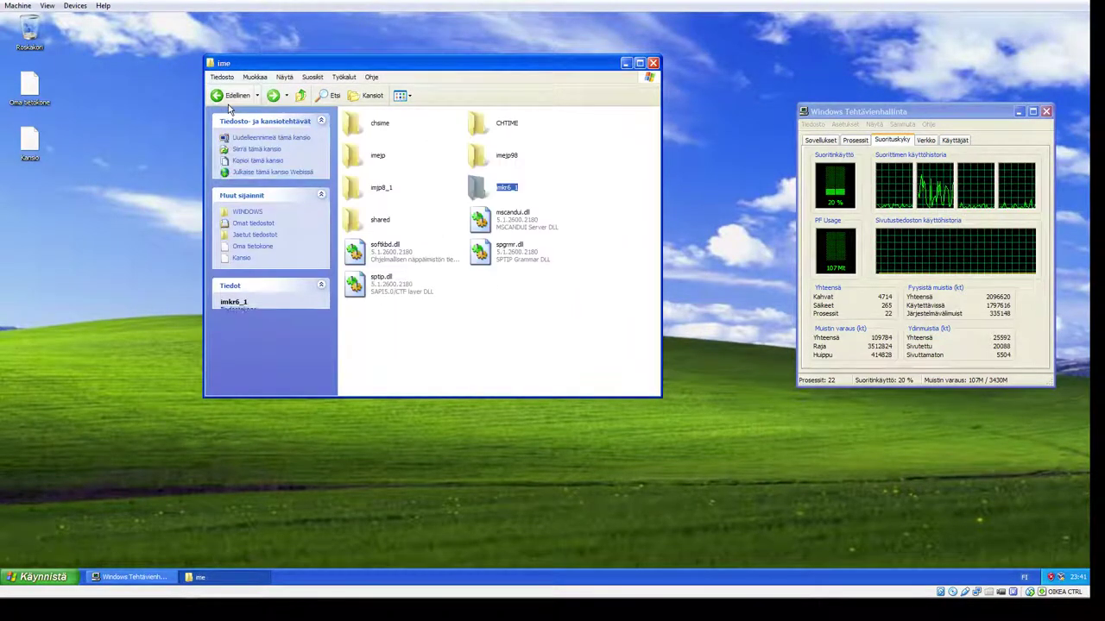
double_click(360, 164)
double_click(356, 139)
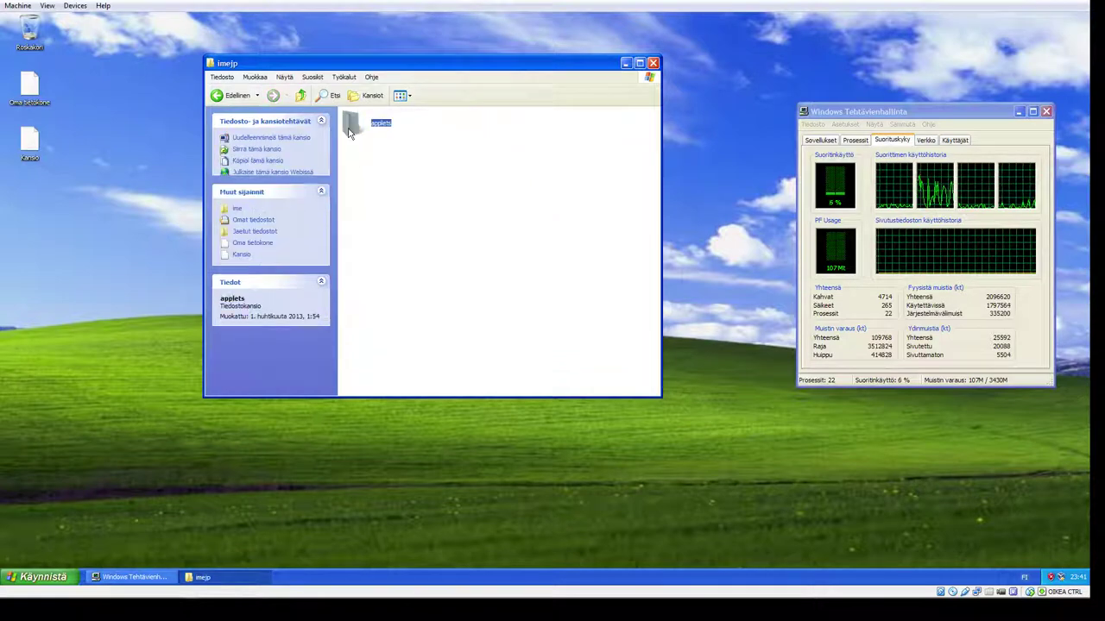
left_click(223, 97)
left_click(223, 97)
left_click(222, 96)
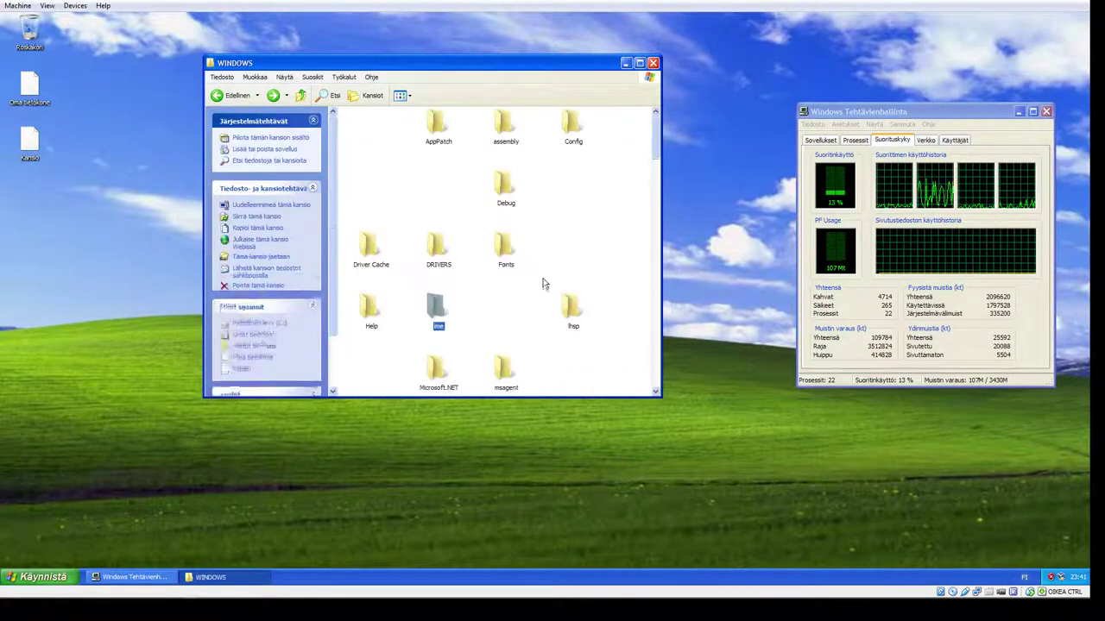
Step: Delete softkbd.dll, spgrmr.dll and sptip.dll from the ime folder
double_click(406, 253)
left_click_drag(550, 301, 345, 234)
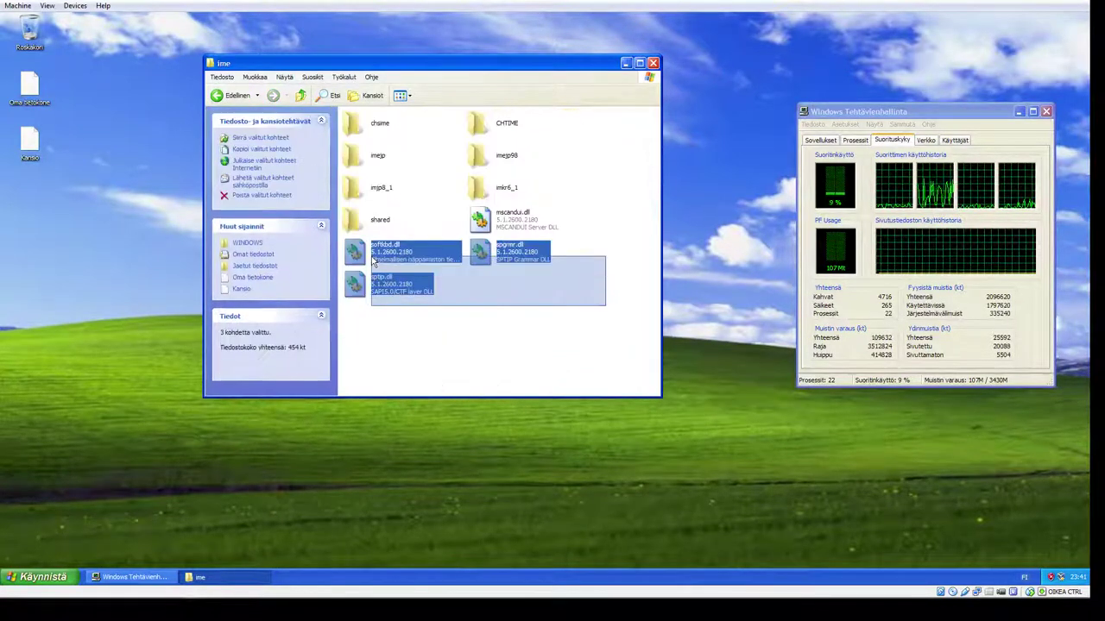
right_click(373, 255)
left_click(421, 328)
left_click(580, 319)
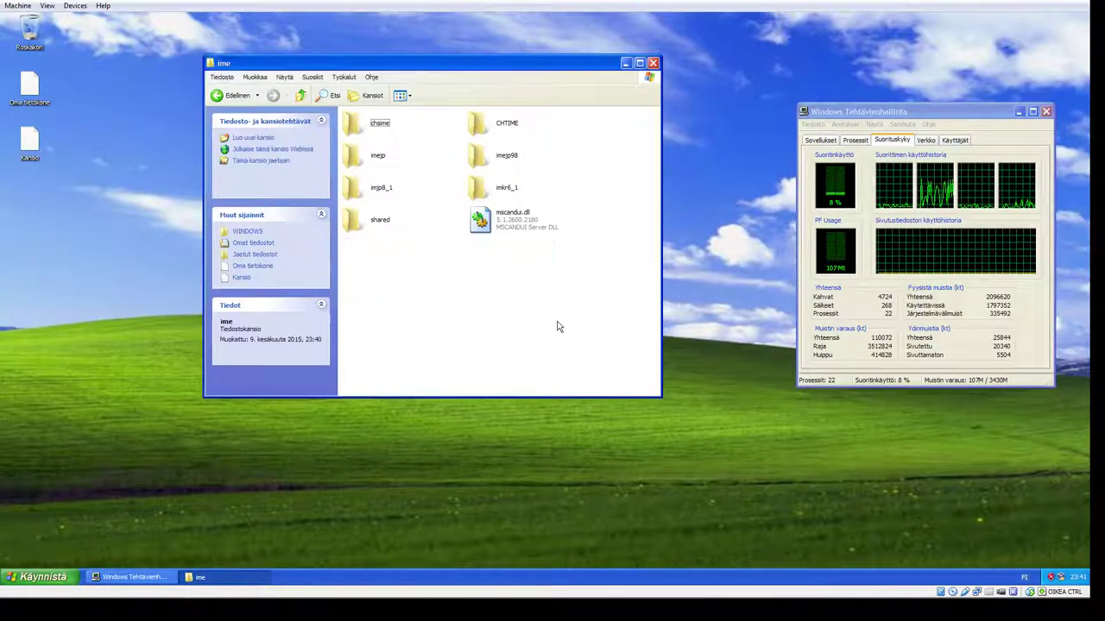
Step: Delete mscandui.dll from the ime folder and return to the WINDOWS folder
left_click_drag(525, 263, 494, 233)
right_click(493, 233)
left_click(540, 302)
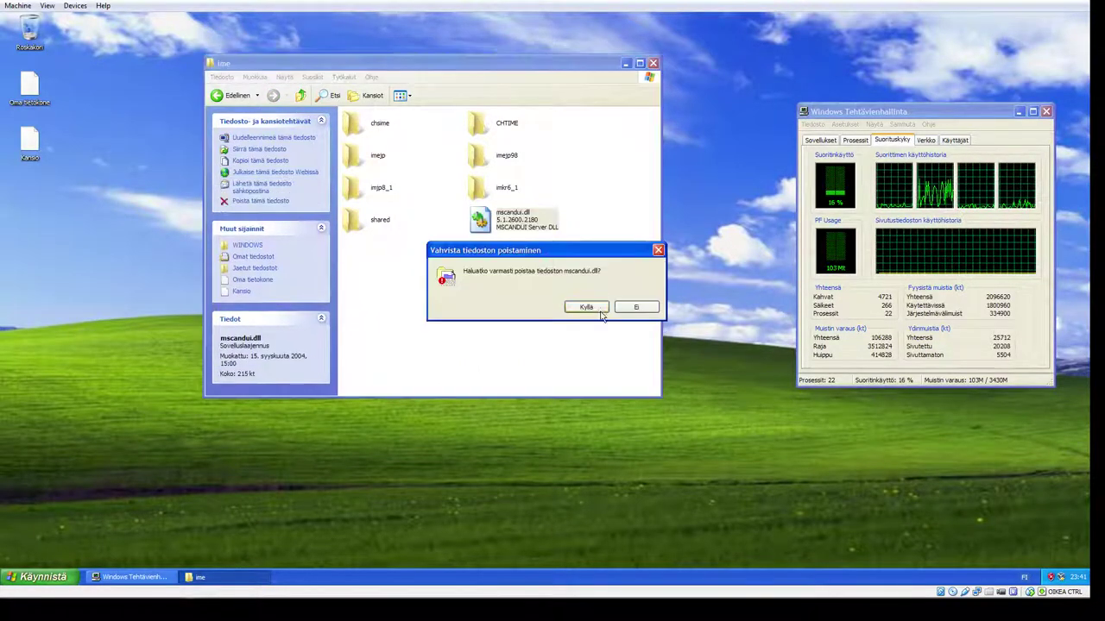
left_click(595, 309)
key("BackSpace")
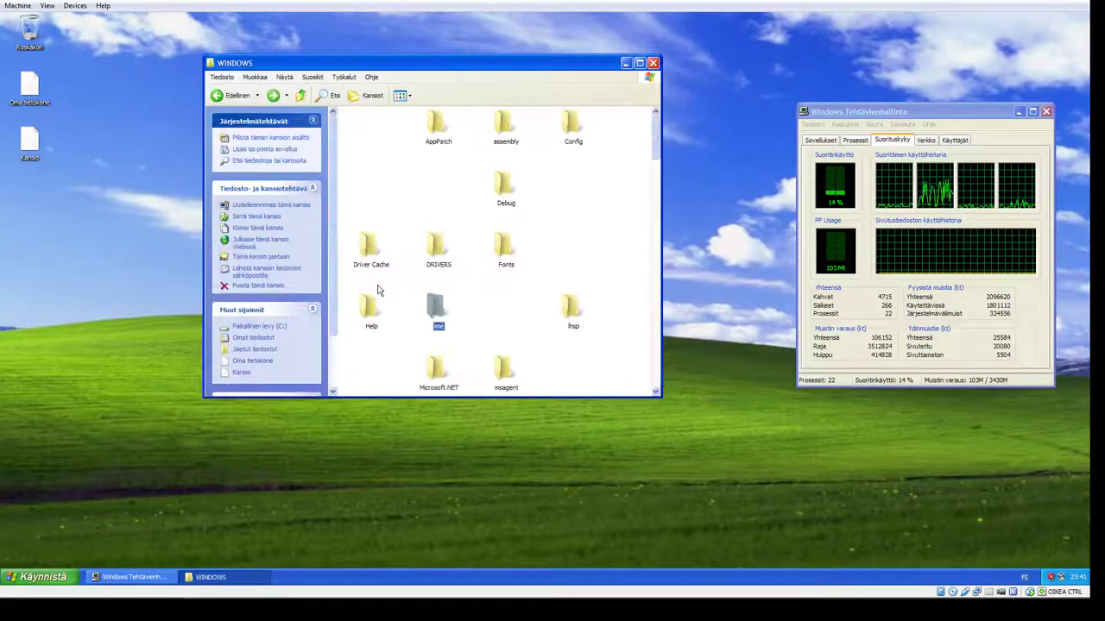
double_click(432, 308)
left_click(238, 97)
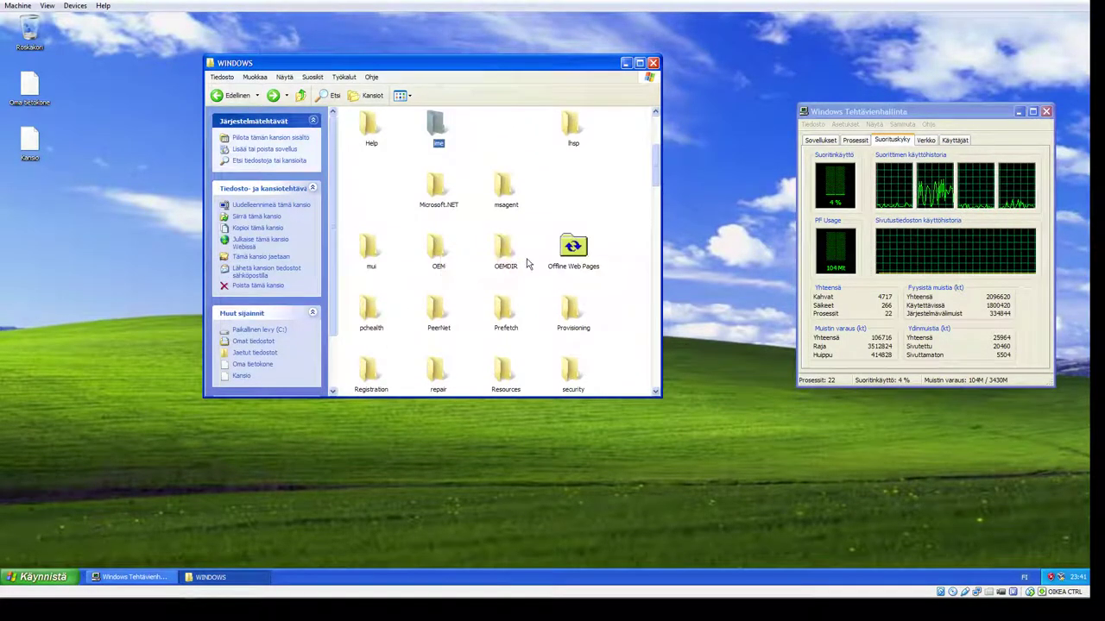
Step: Delete all six subfolders, from ADPU320 to VIAPDSK, in the OEM folder and return to WINDOWS
double_click(438, 252)
left_click_drag(570, 264, 359, 118)
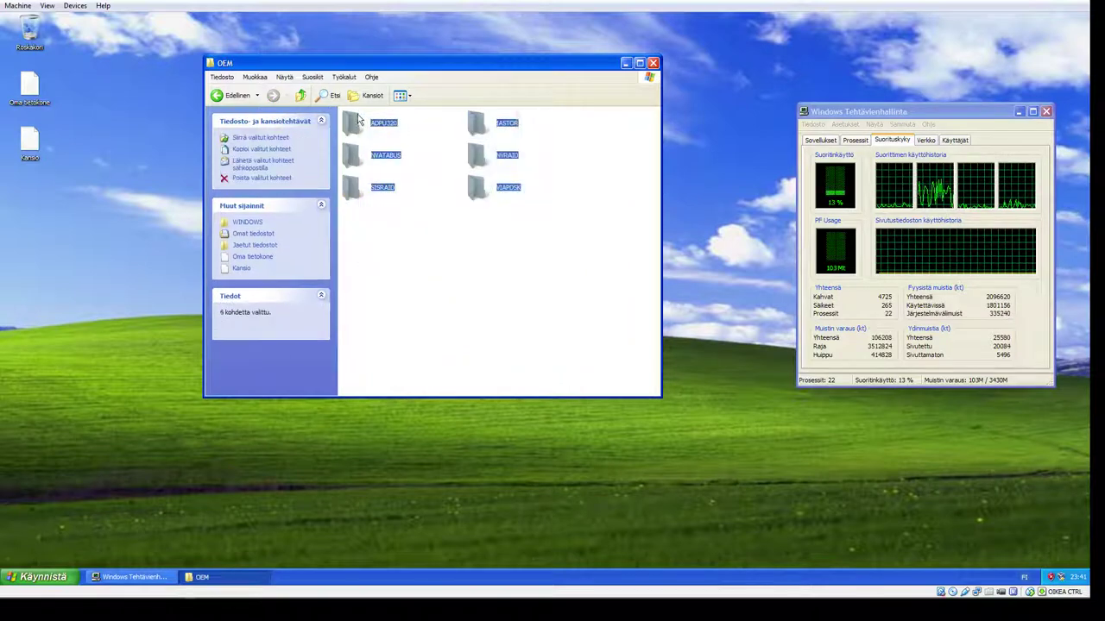
left_click(387, 214)
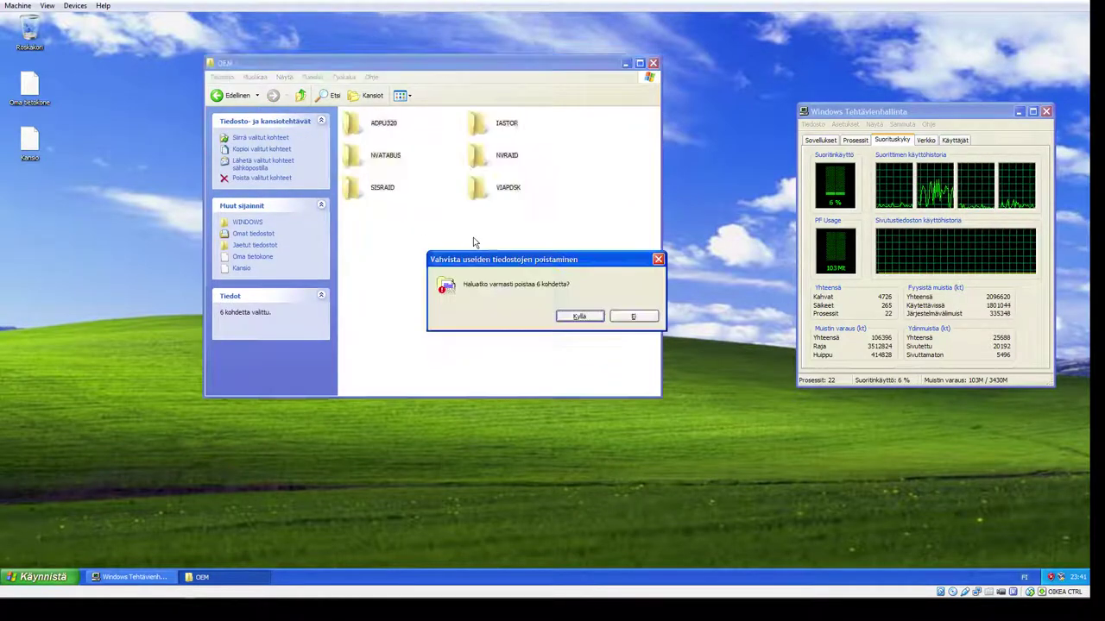
left_click(580, 317)
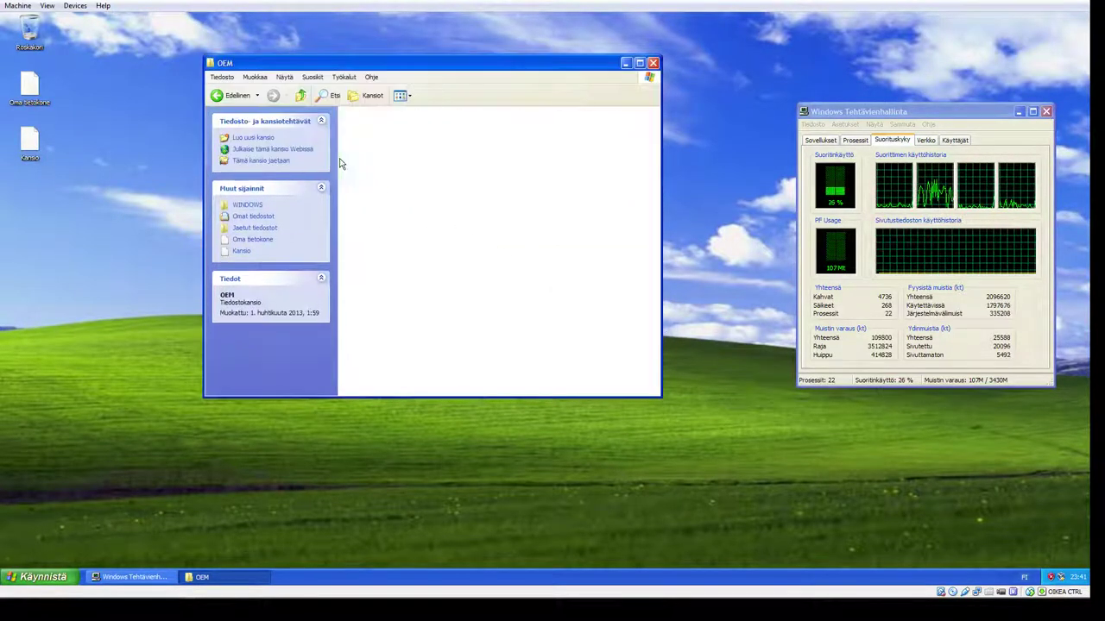
left_click(229, 95)
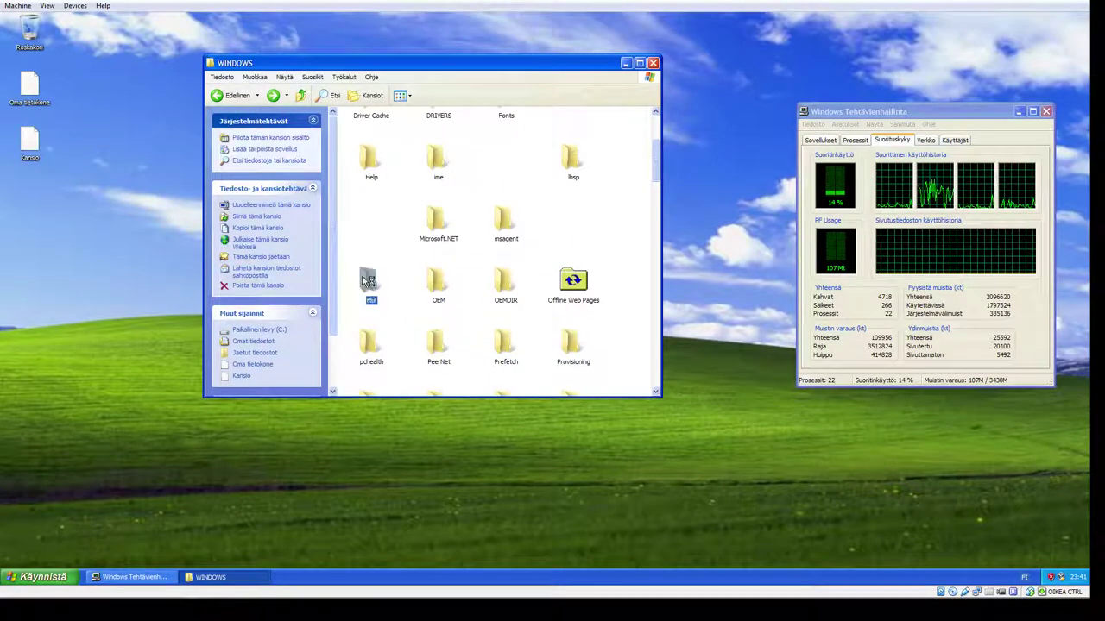
Step: Look into the mui folder and delete all four DLL files from the OEMDIR folder
double_click(368, 282)
left_click(217, 96)
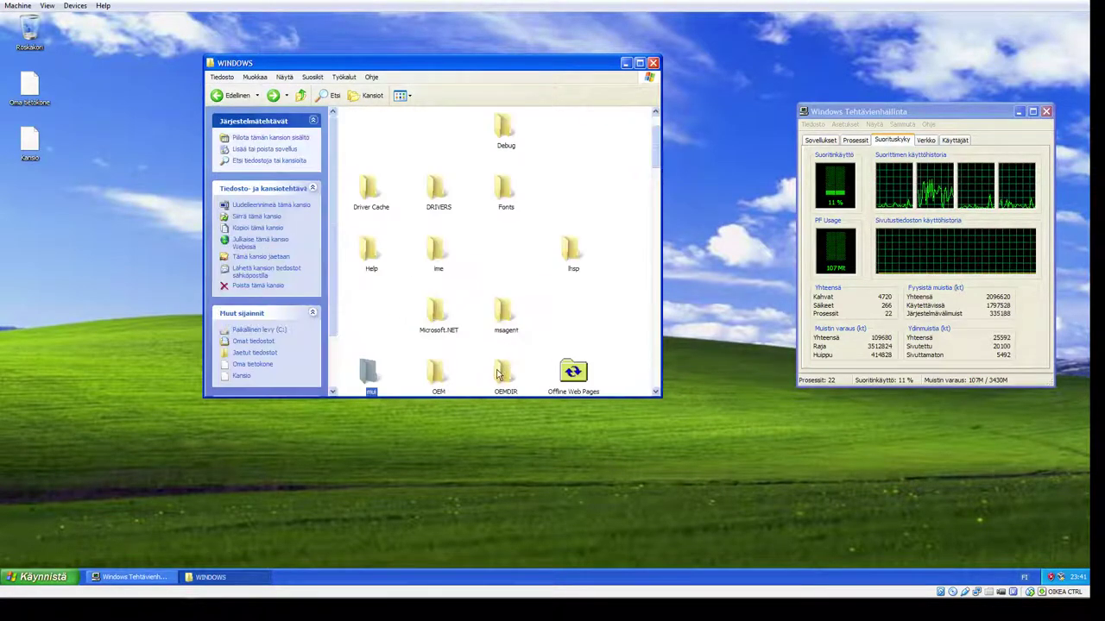
double_click(499, 372)
left_click_drag(547, 209, 370, 137)
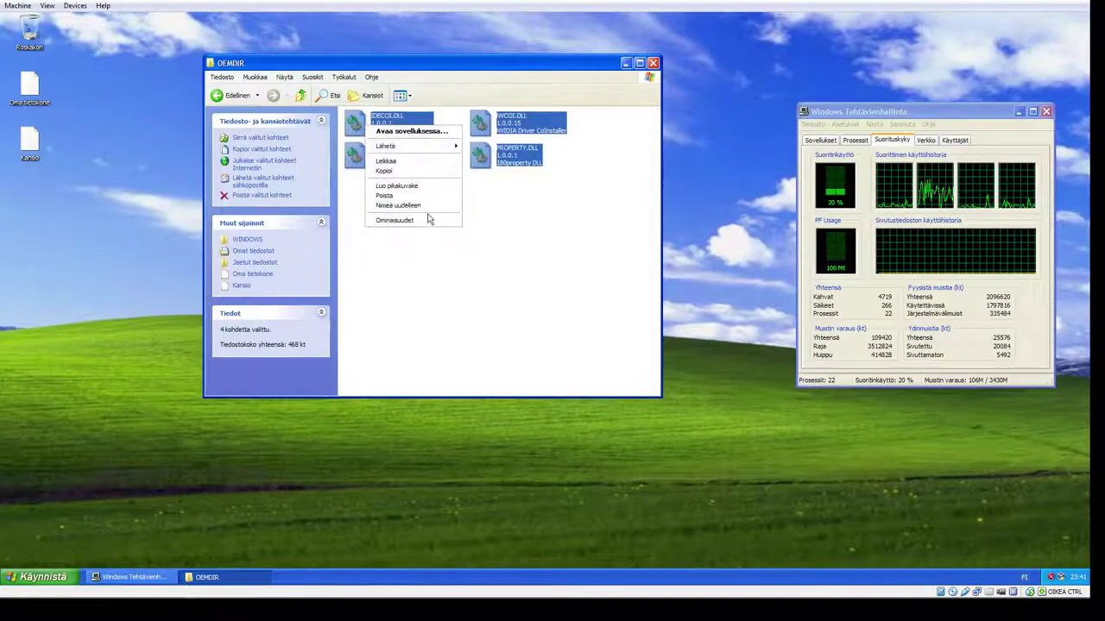
left_click(384, 195)
key("Return")
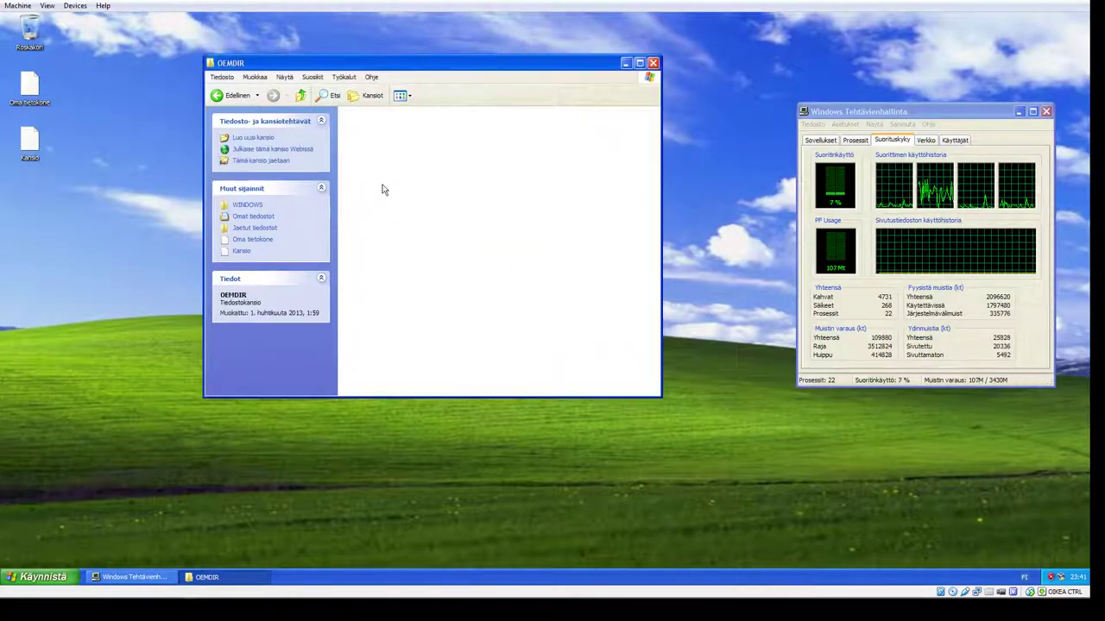
left_click(221, 95)
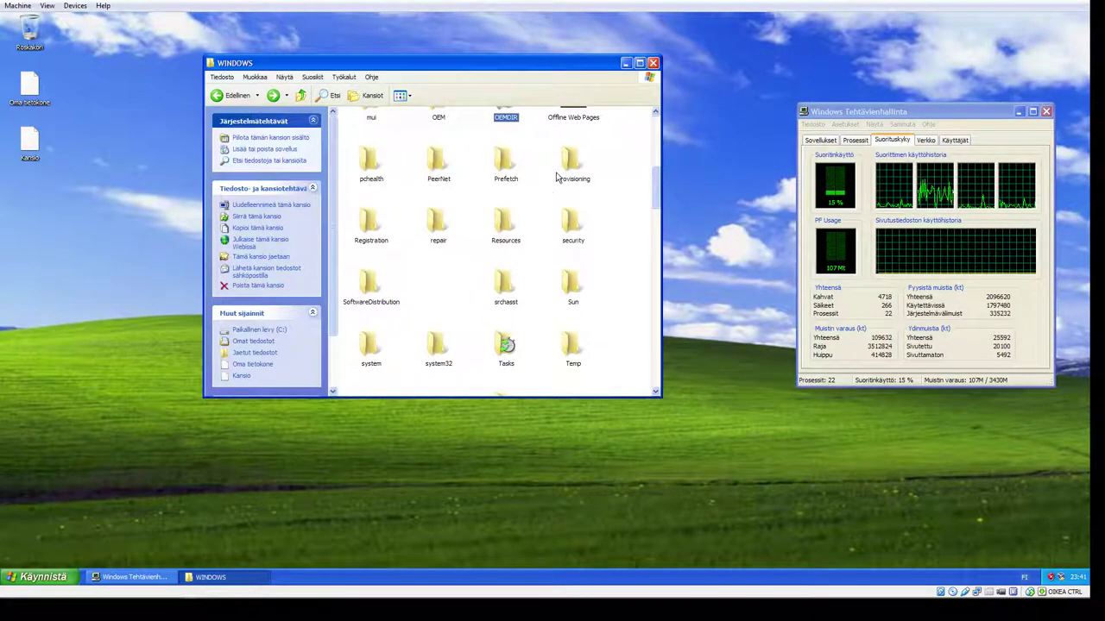
Step: Create shortcuts to the Database, logs and templates folders in the security folder, and delete those folders together with the shortcuts
double_click(567, 223)
left_click_drag(592, 230, 340, 110)
right_click(358, 118)
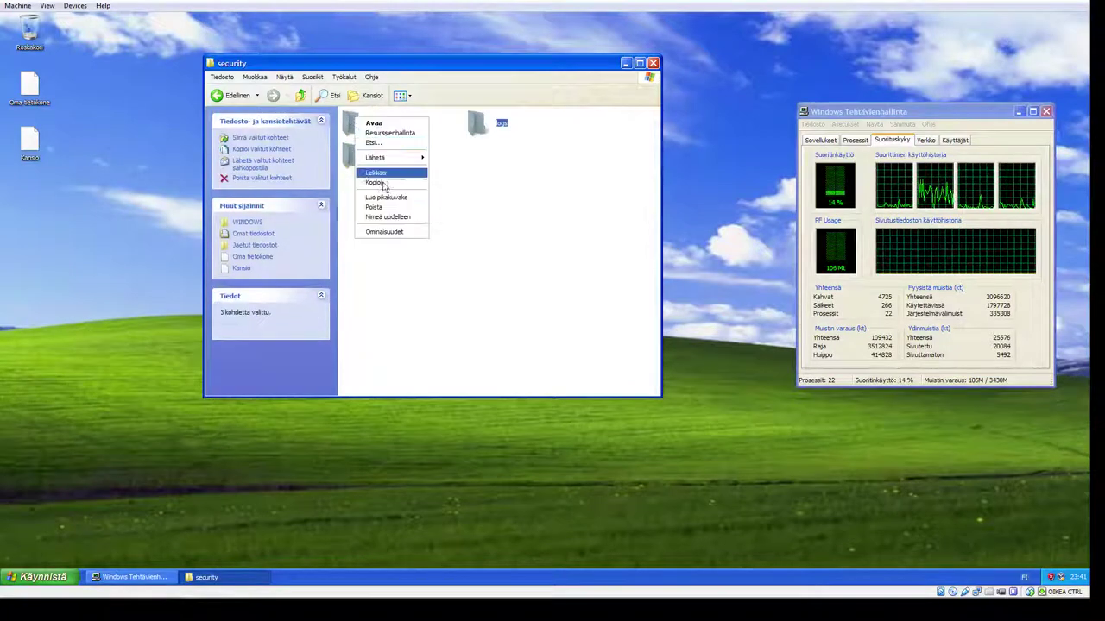
left_click(385, 198)
left_click(547, 252)
left_click_drag(648, 270, 358, 128)
left_click(420, 212)
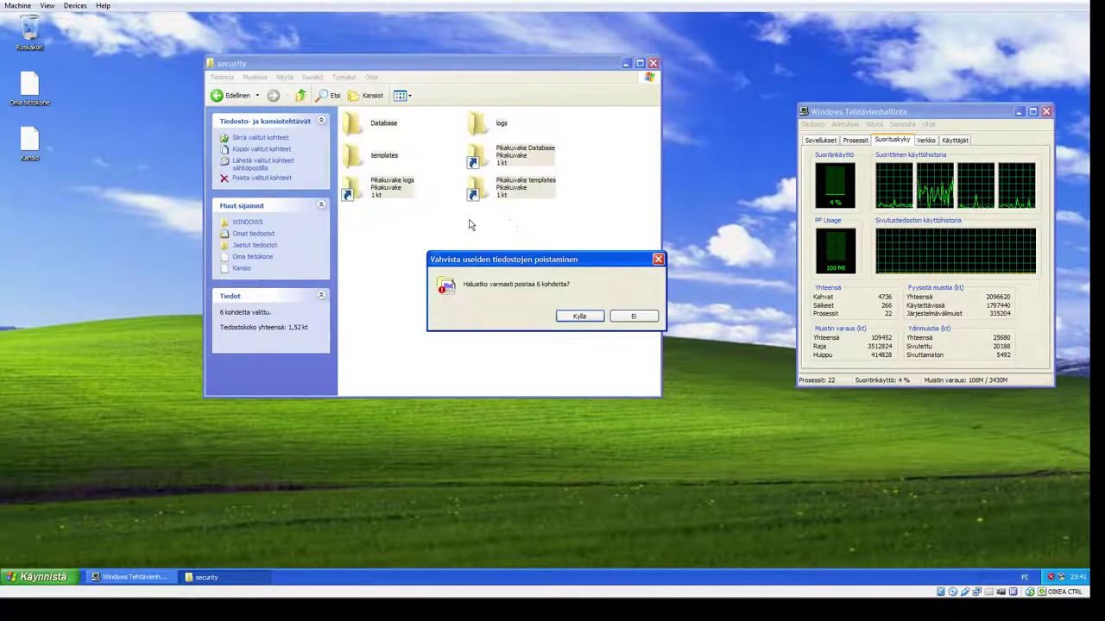
left_click(579, 316)
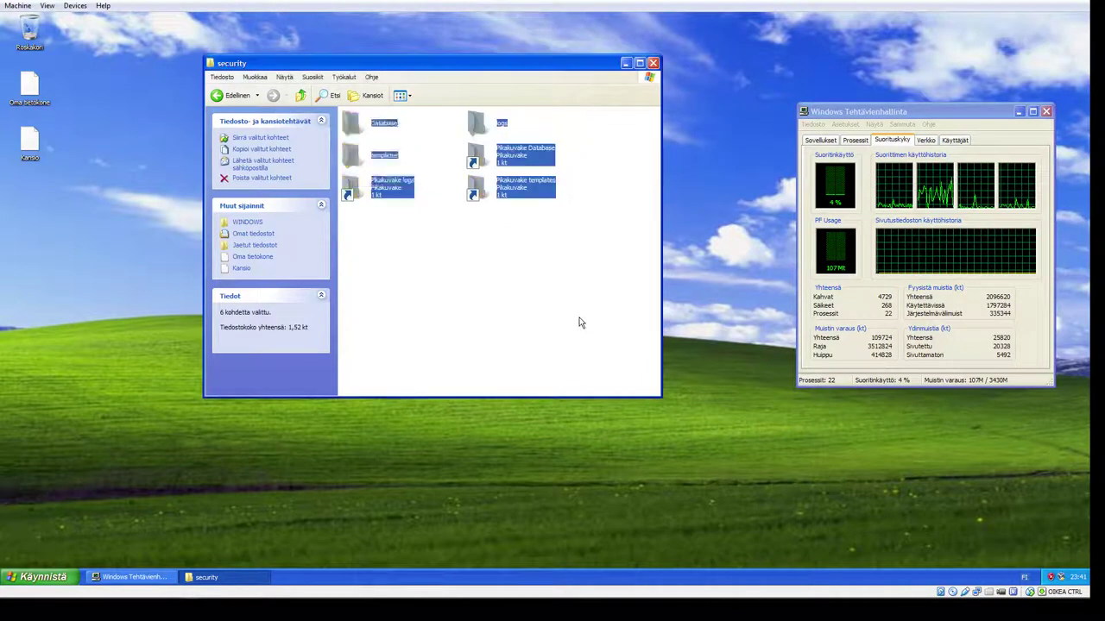
left_click(232, 93)
Step: Delete the CRMLog folder, the CRMLOG file and the three CLB files from the Registration folder
scroll(355, 362, "down", 2)
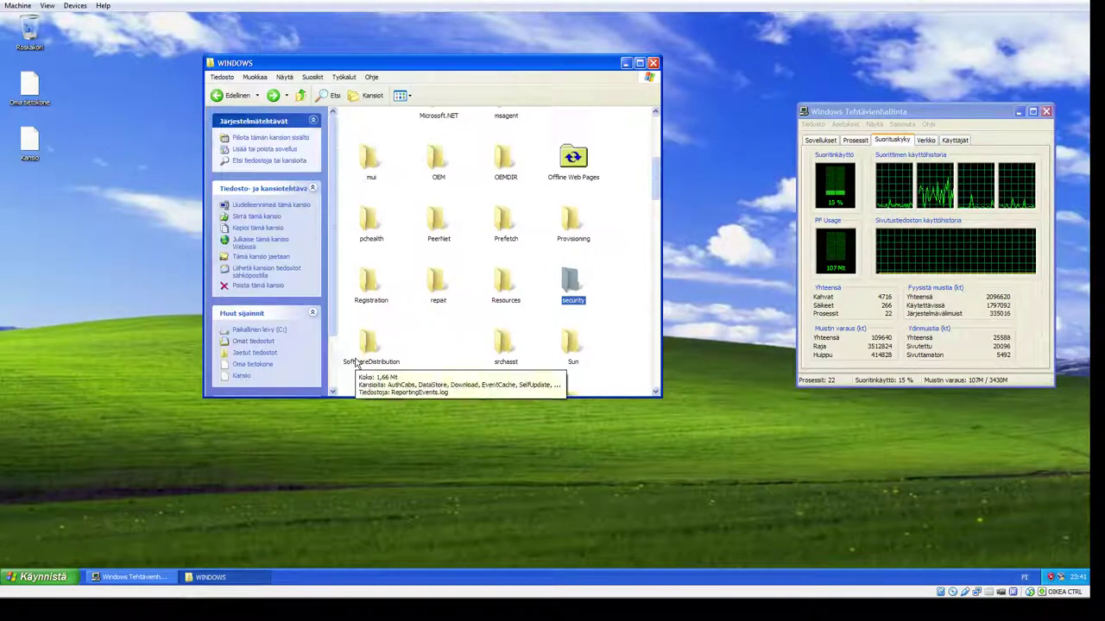
double_click(367, 285)
left_click_drag(598, 218, 370, 113)
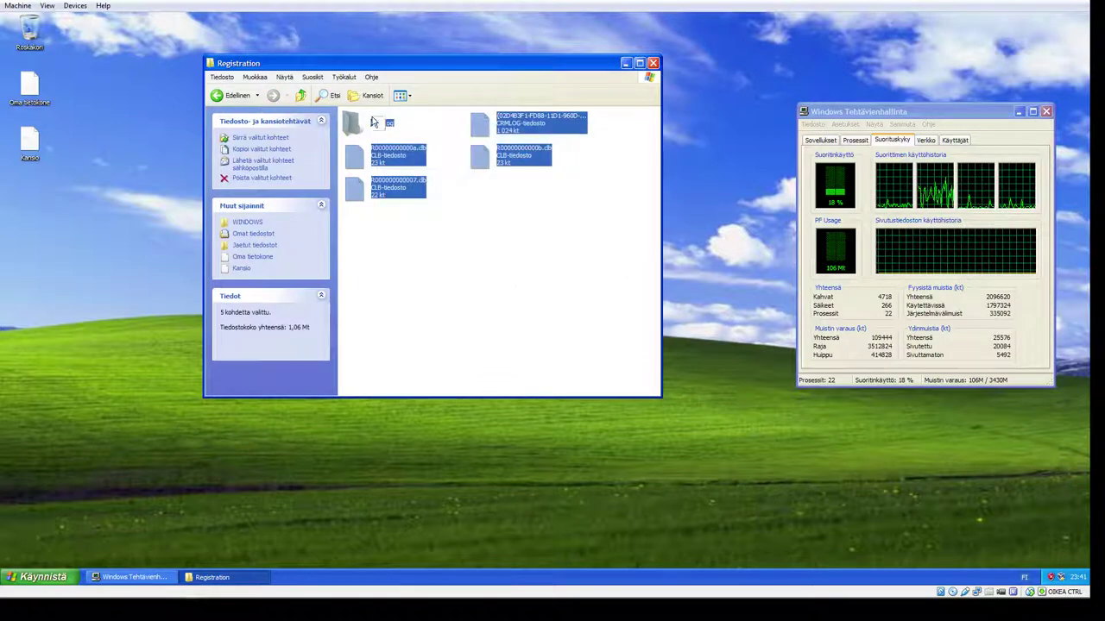
right_click(373, 114)
left_click(399, 214)
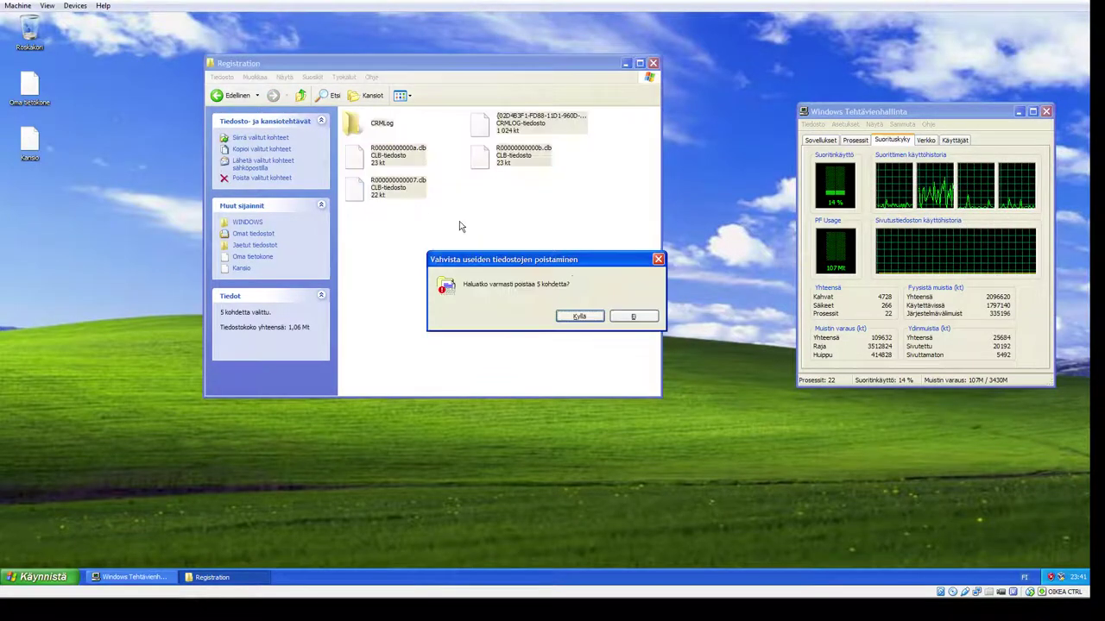
left_click(583, 320)
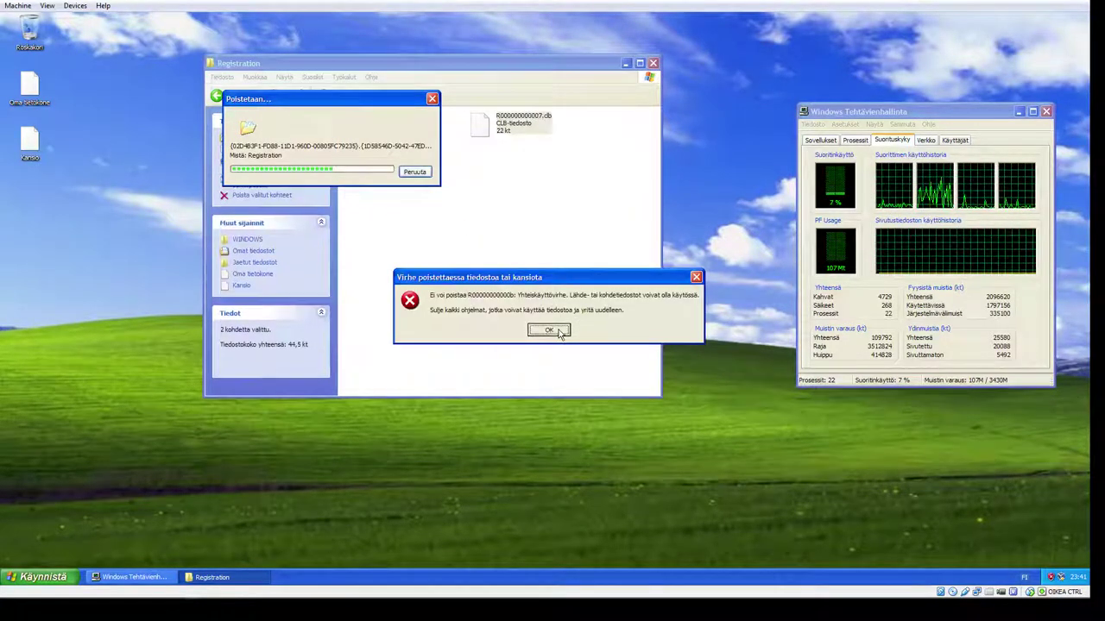
left_click(557, 333)
left_click(233, 89)
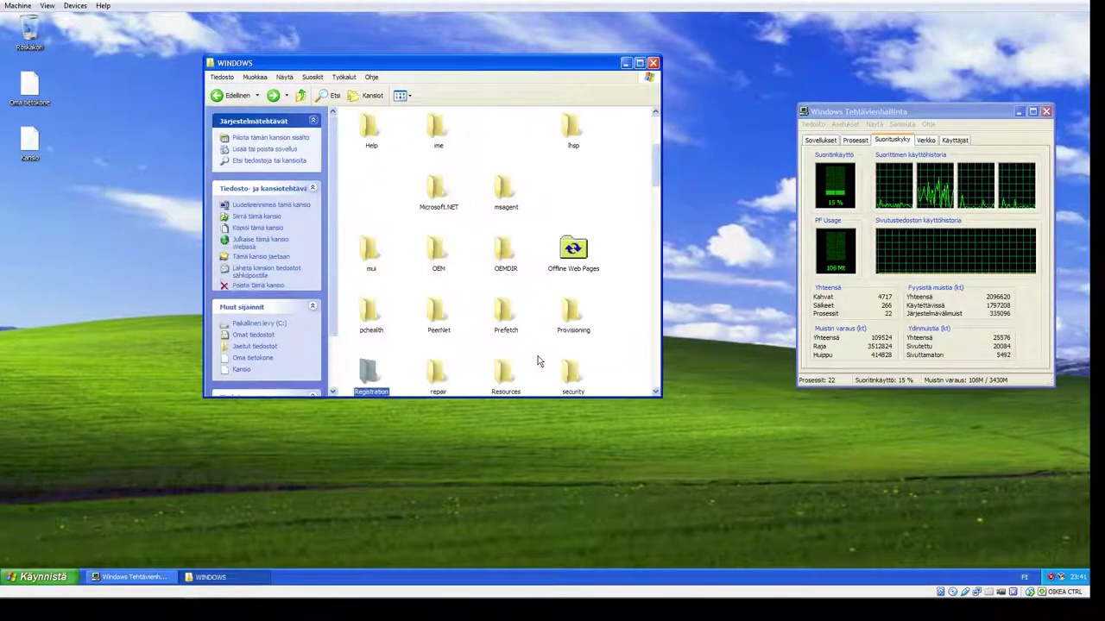
Step: Delete all nine files, including autoexec.nt, sam, software and system, from the repair folder and return to WINDOWS
scroll(538, 358, "down", 3)
left_click(431, 192)
double_click(431, 192)
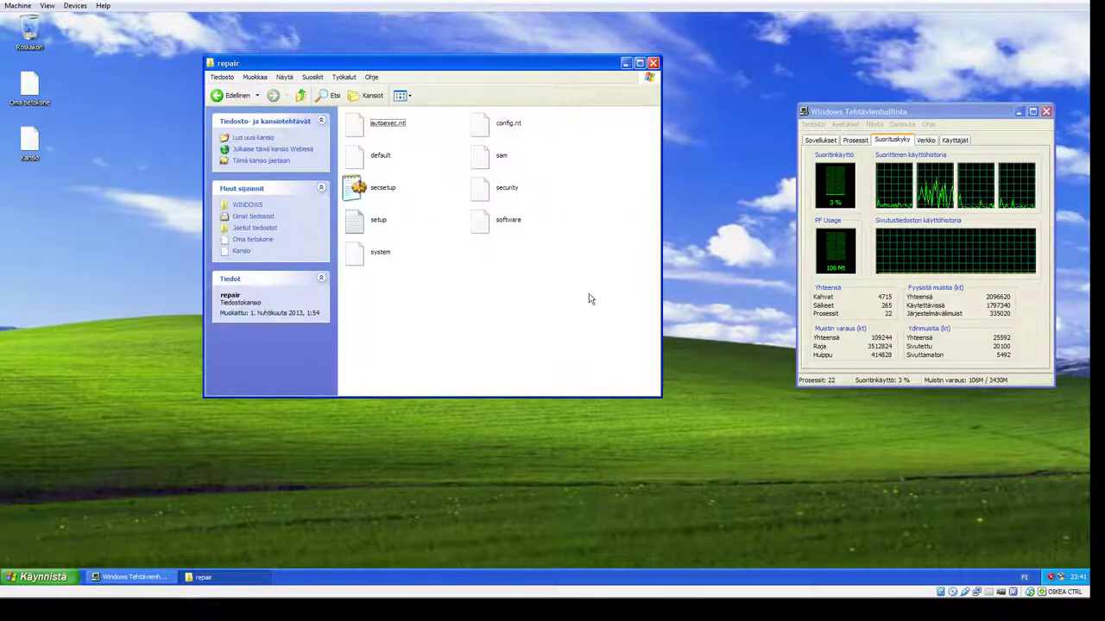
left_click_drag(661, 144, 622, 210)
left_click_drag(570, 288, 349, 114)
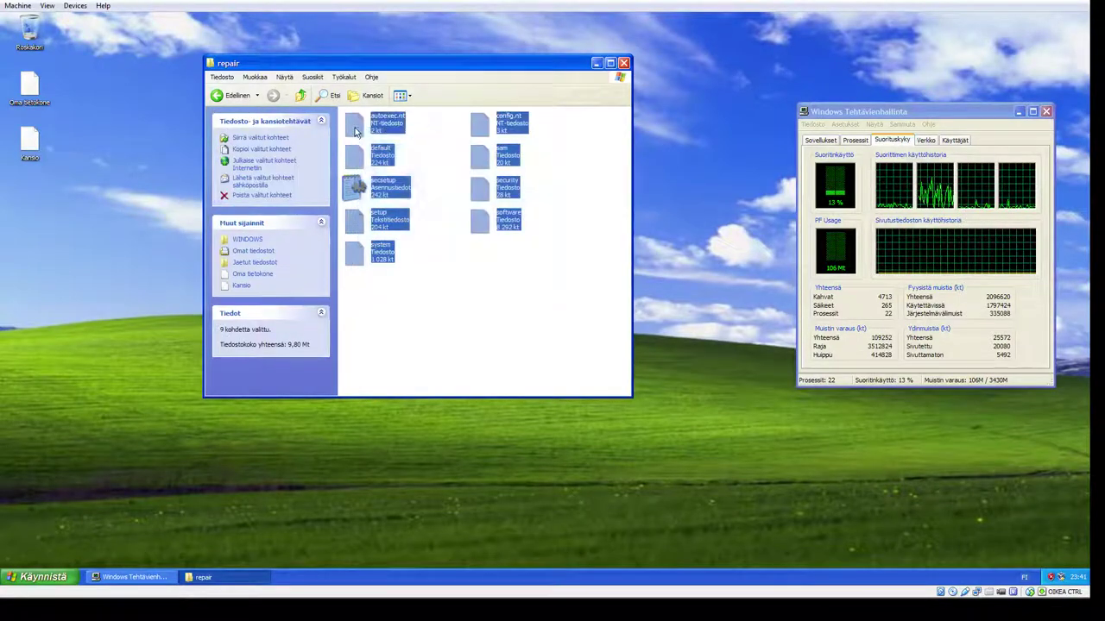
right_click(366, 125)
left_click(384, 202)
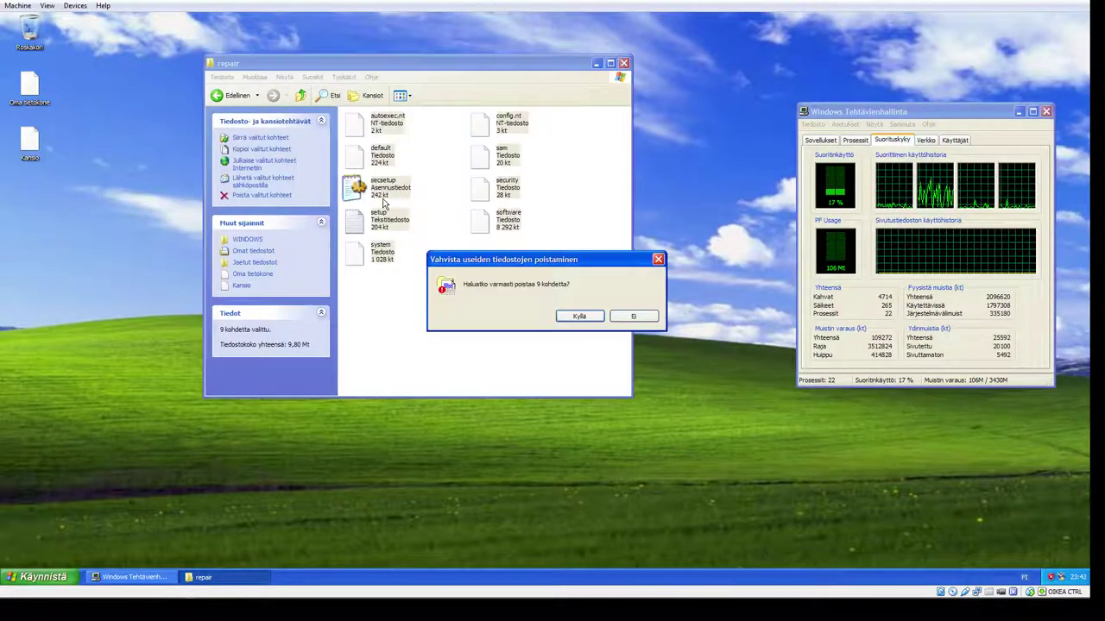
left_click(596, 316)
left_click_drag(630, 279, 665, 279)
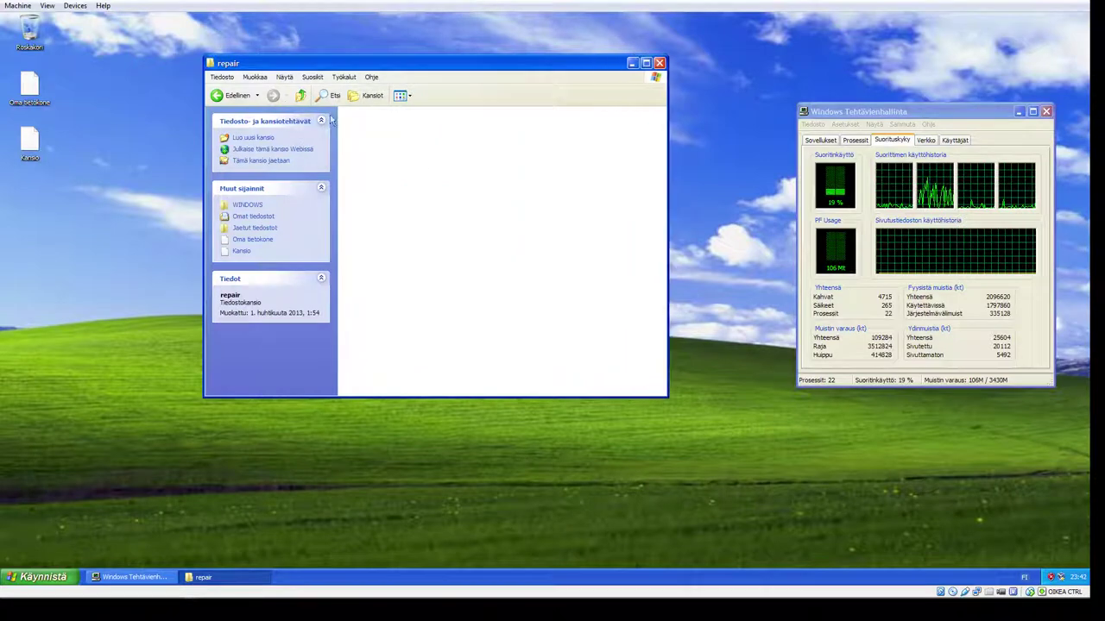
left_click(237, 98)
Step: Select the 48 loose files below the subfolders in WINDOWS, including regedit and the wallpapers, and delete them
scroll(619, 258, "down", 3)
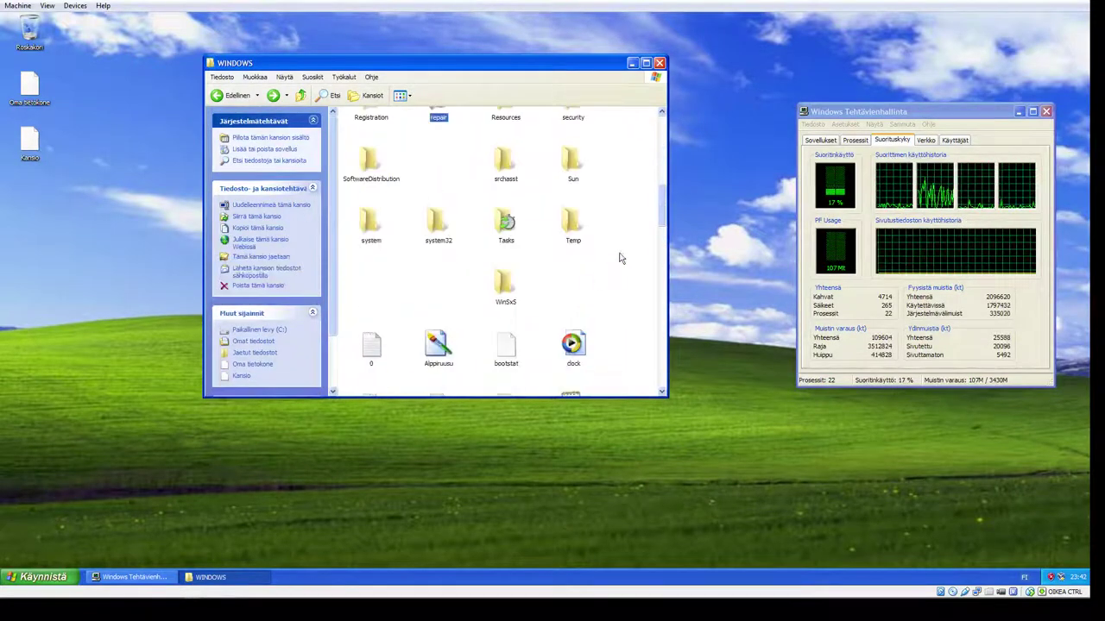
left_click_drag(631, 343, 313, 459)
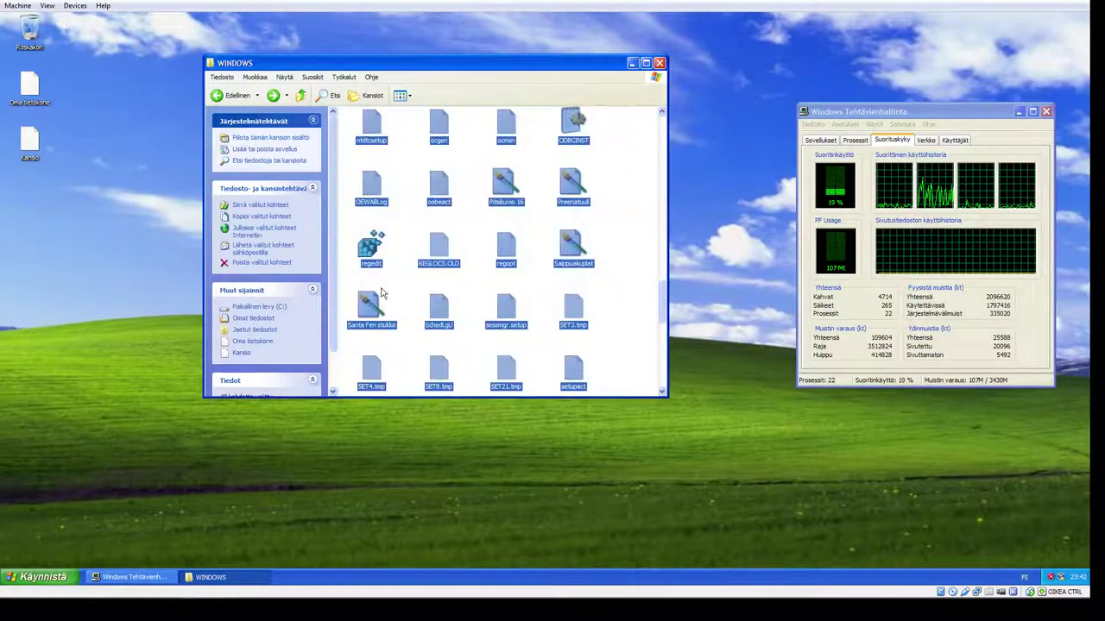
right_click(377, 302)
left_click(399, 407)
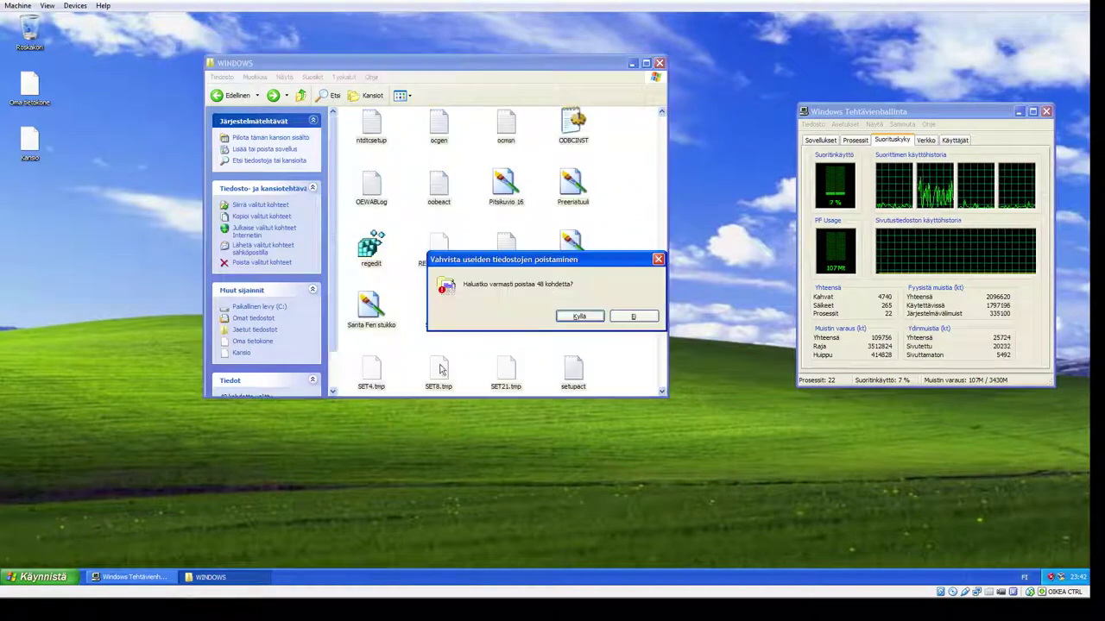
left_click(578, 318)
left_click(552, 327)
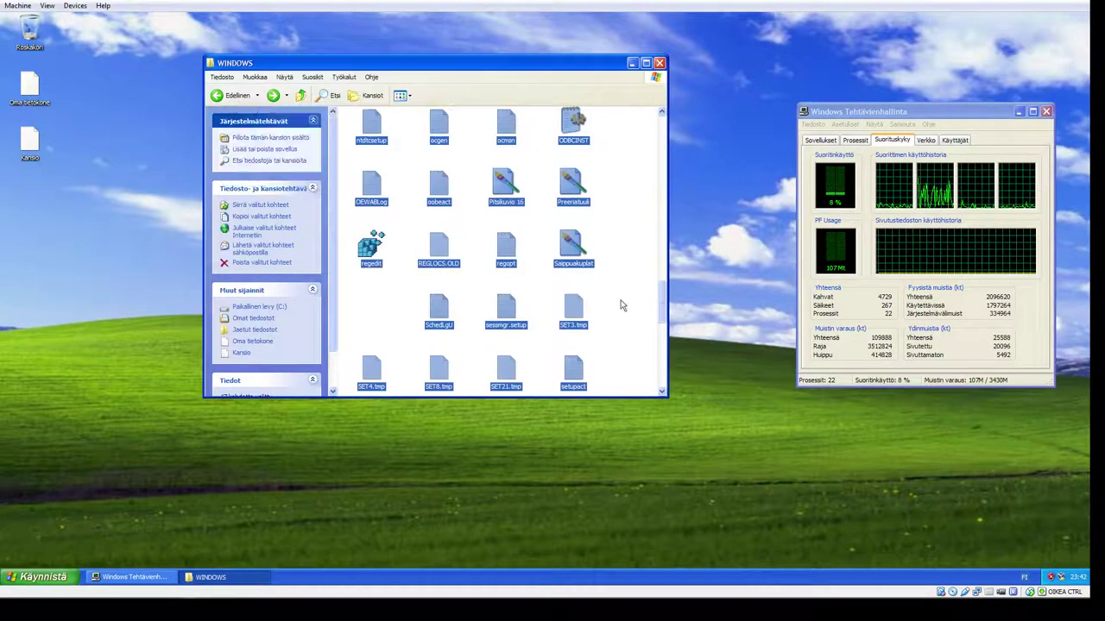
Step: Delete the eight files in the two rows from Pitsikuvio 16 to Saippuakuplat, including regedit, oobeact and REGLOCS.OLD
left_click_drag(624, 274, 368, 172)
right_click(370, 172)
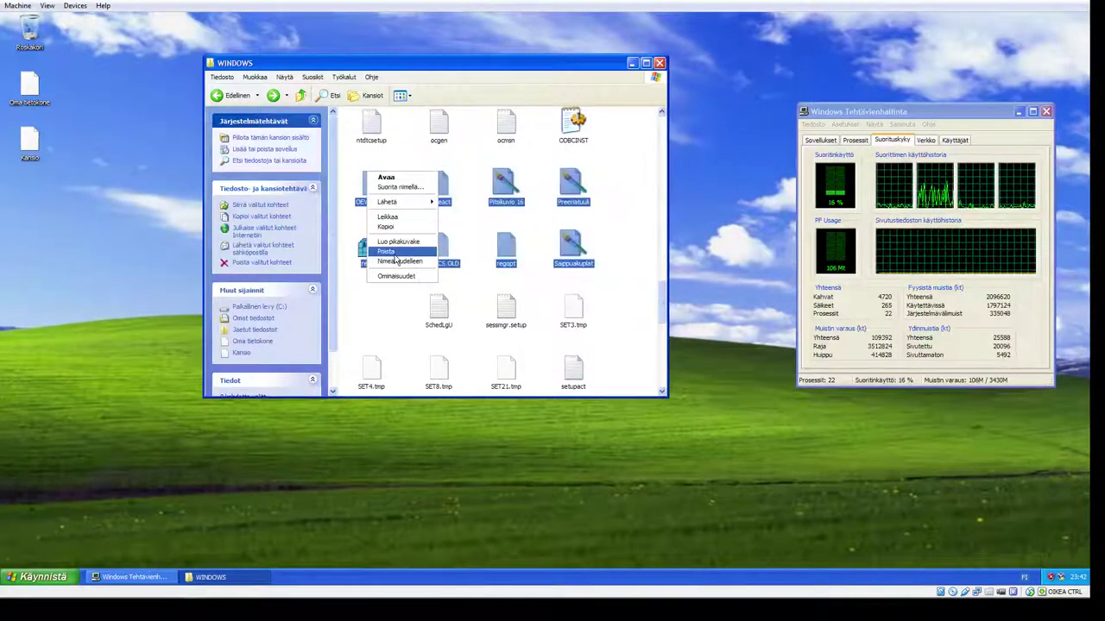
left_click(396, 254)
left_click(567, 314)
scroll(615, 300, "down", 5)
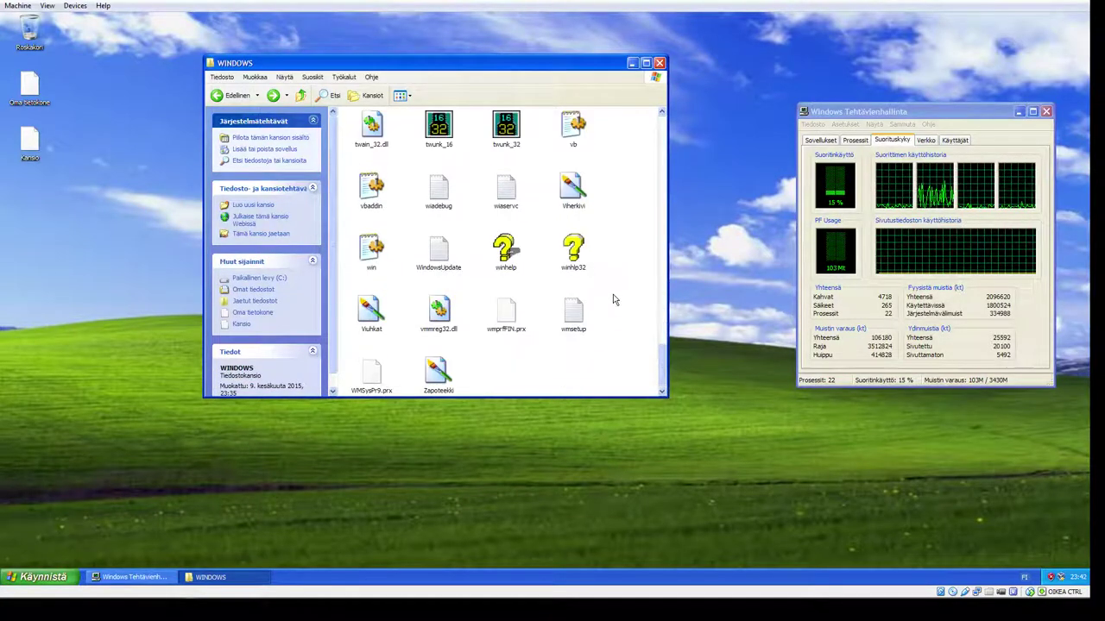
Step: Delete the four rows of files from twain_32.dll through wmsetup and dismiss the deletion error
left_click_drag(617, 335, 383, 131)
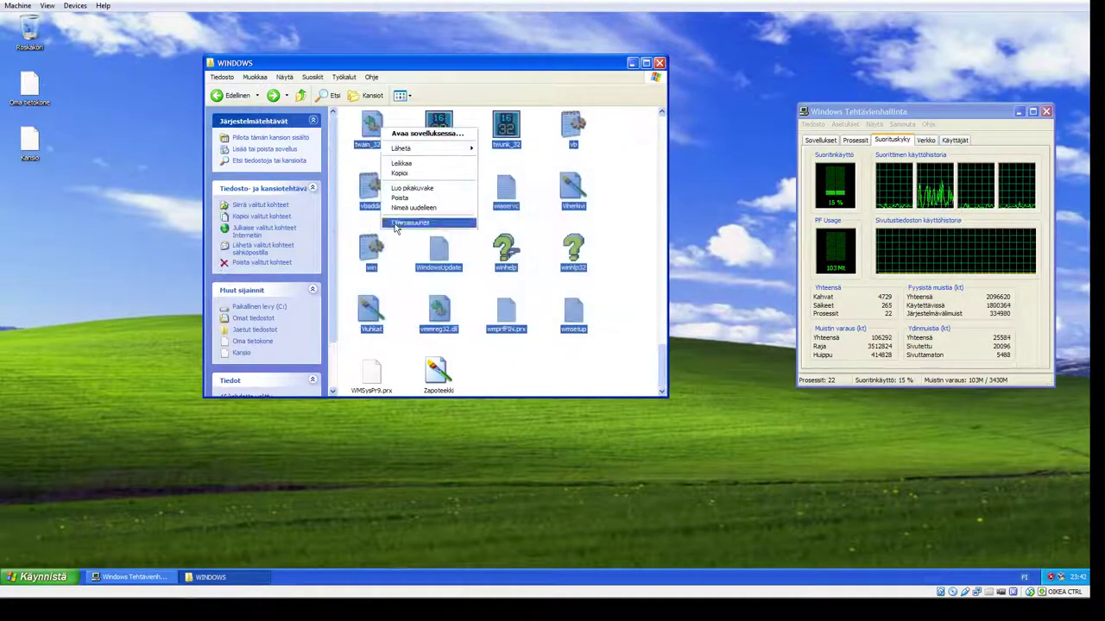
key("Delete")
left_click(576, 317)
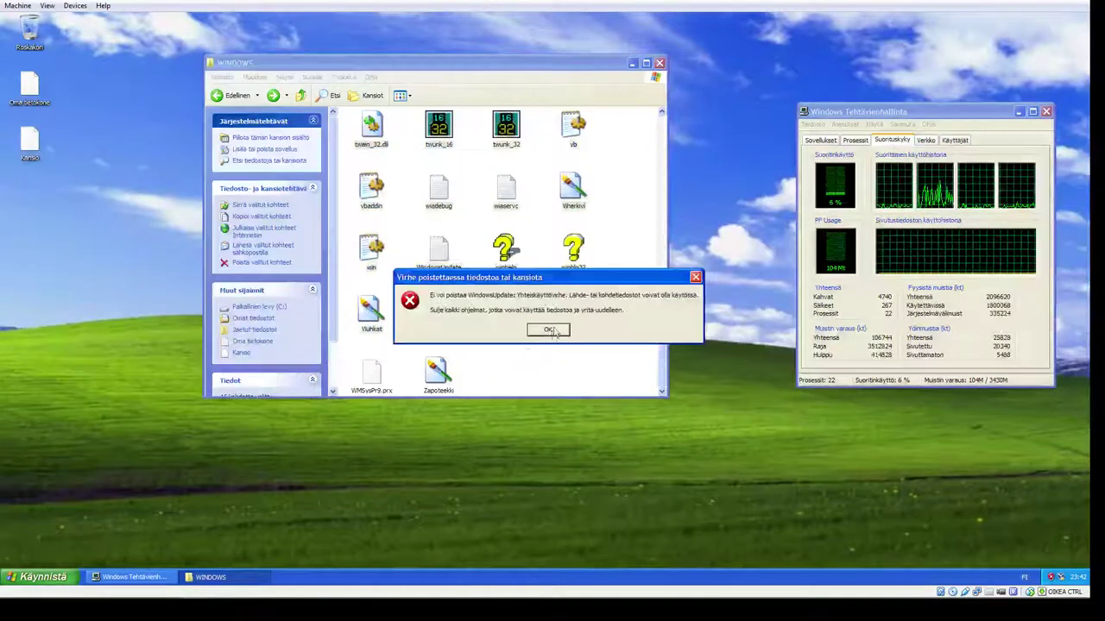
left_click(552, 332)
Step: Delete the WMSysPr9.prx and Zapoteekki files at the end of the WINDOWS folder
left_click_drag(547, 393, 388, 373)
right_click(375, 371)
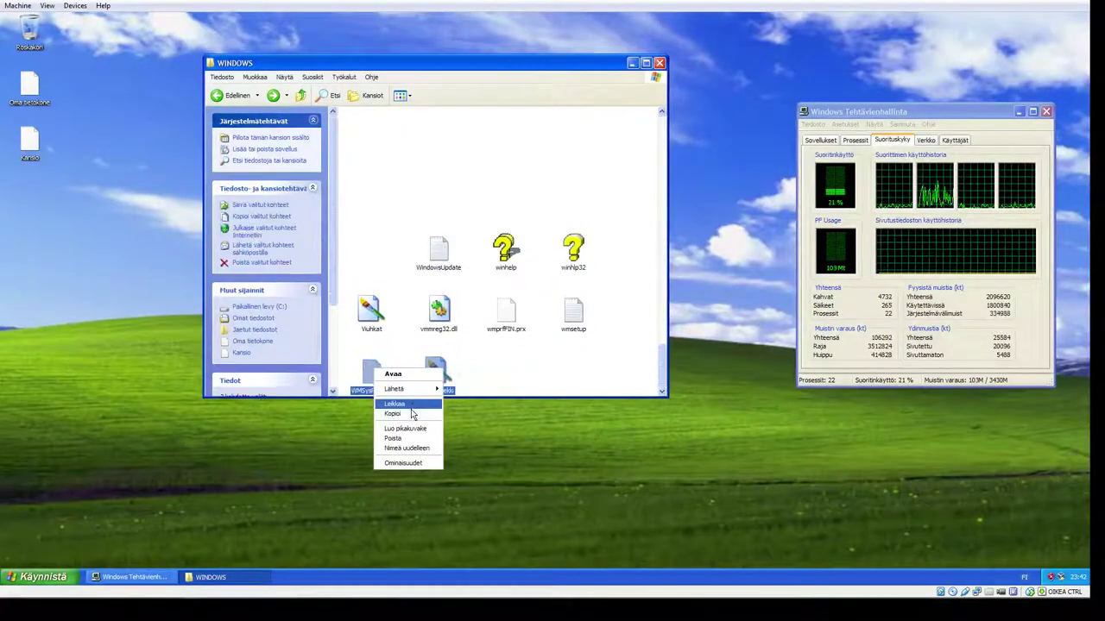
left_click(405, 435)
left_click(580, 317)
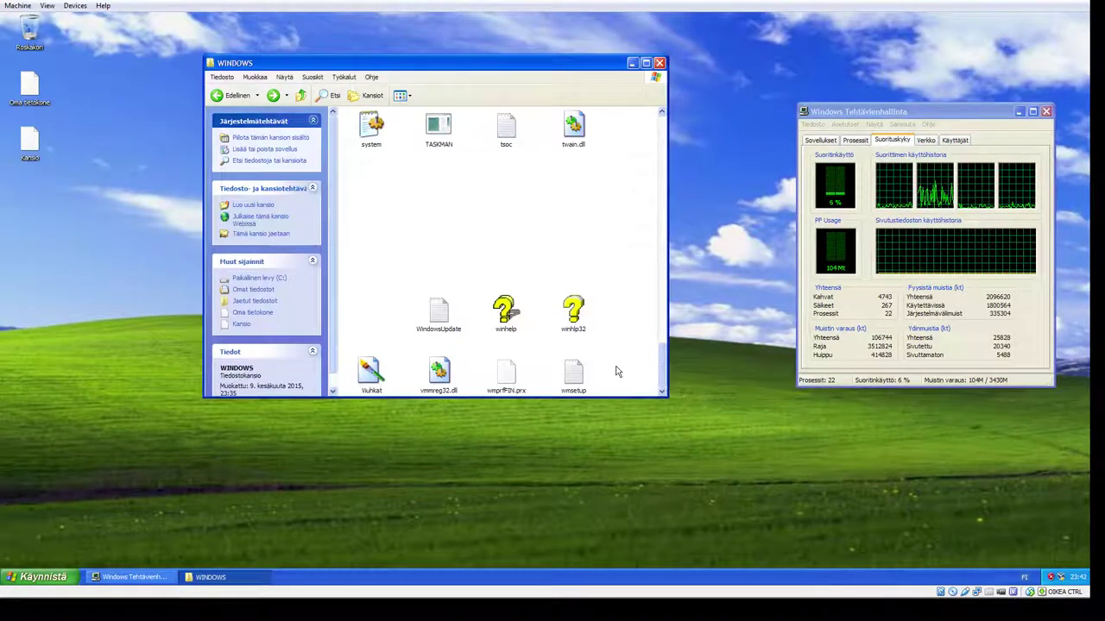
Step: Try to delete WindowsUpdate, winhelp, winhlp32, vmmreg32.dll, wmprfFIN.prx and wmsetup together
left_click_drag(618, 295, 410, 383)
right_click(437, 308)
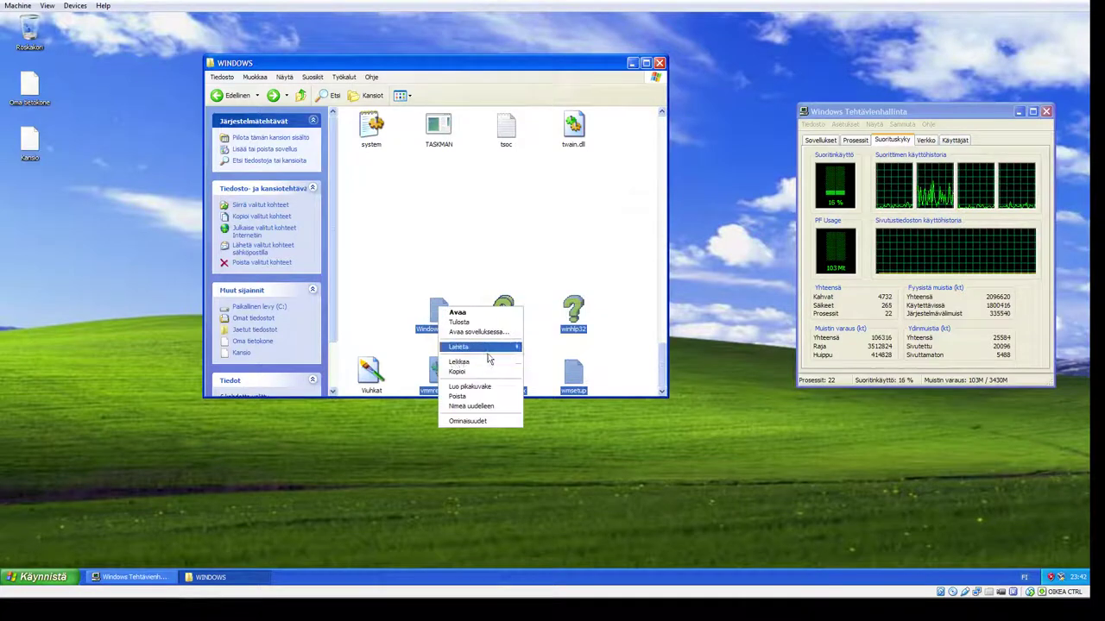
left_click(473, 397)
left_click(576, 317)
left_click(556, 331)
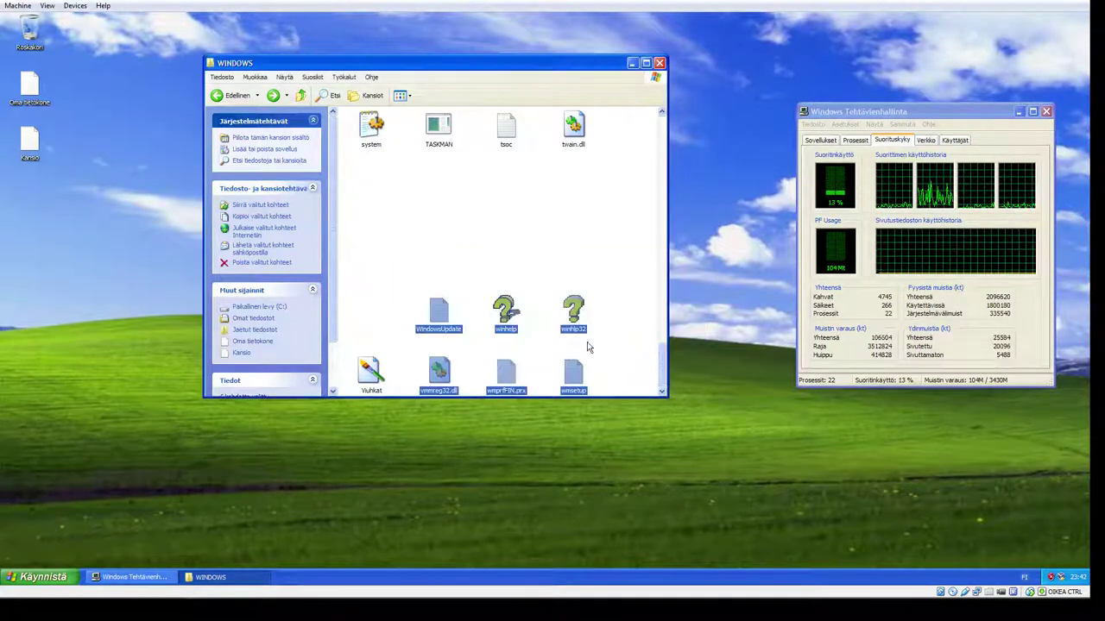
Step: Delete Viuhkat, vmmreg32.dll, wmprfFIN.prx and wmsetup without including the WindowsUpdate file
left_click_drag(612, 378, 367, 379)
right_click(368, 376)
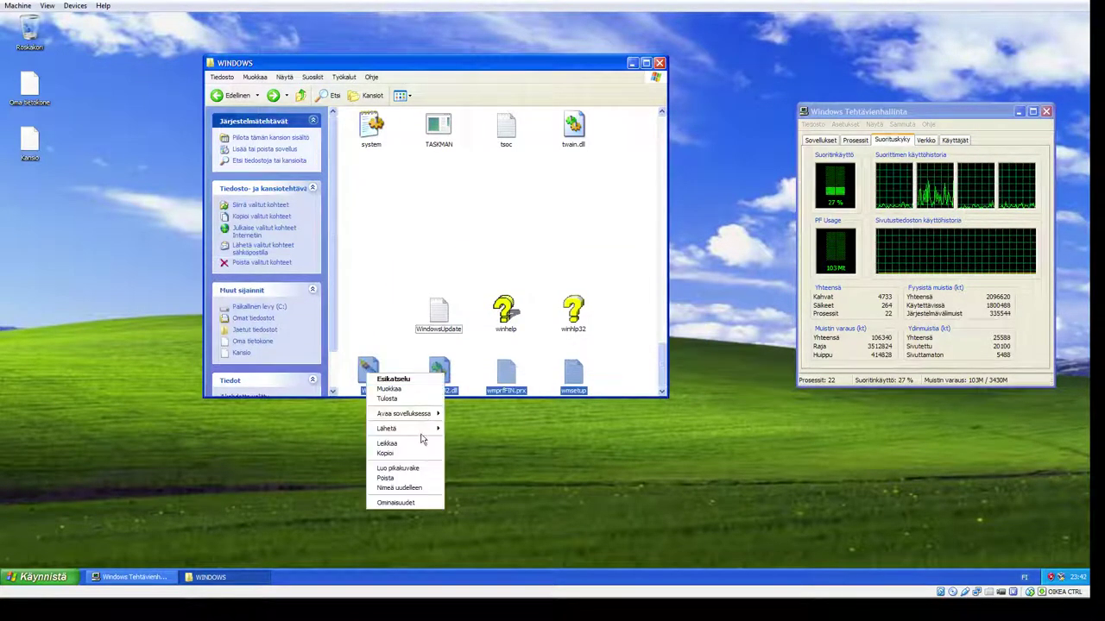
left_click(417, 477)
left_click(577, 315)
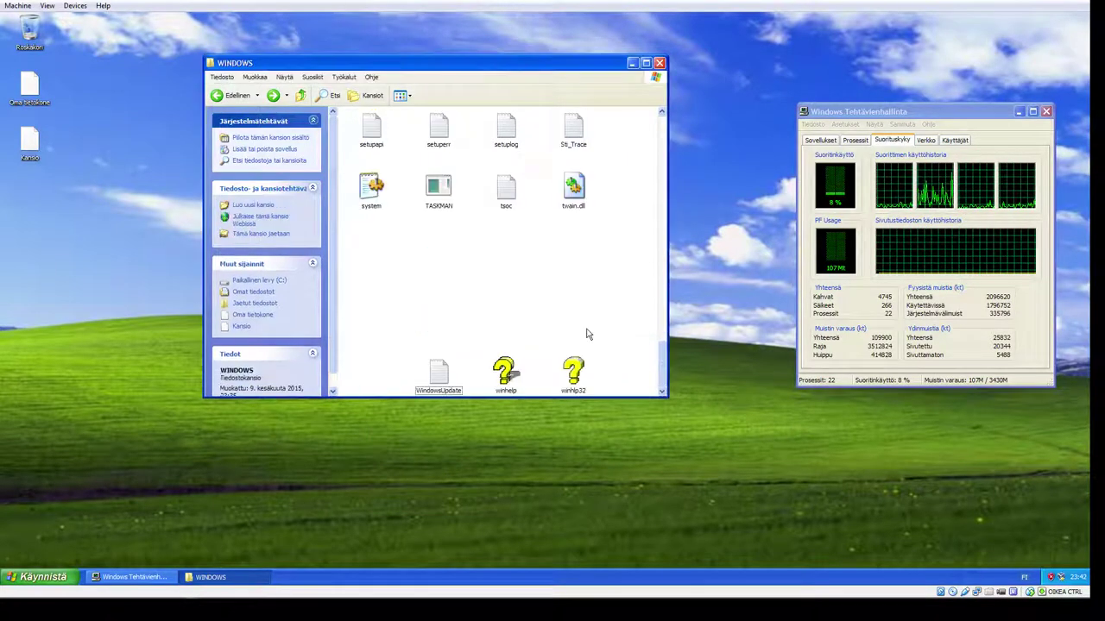
Step: Create a new folder named pASKAA HALVALLA among the WINDOWS subfolders
left_click_drag(609, 378, 434, 380)
scroll(422, 189, "up", 15)
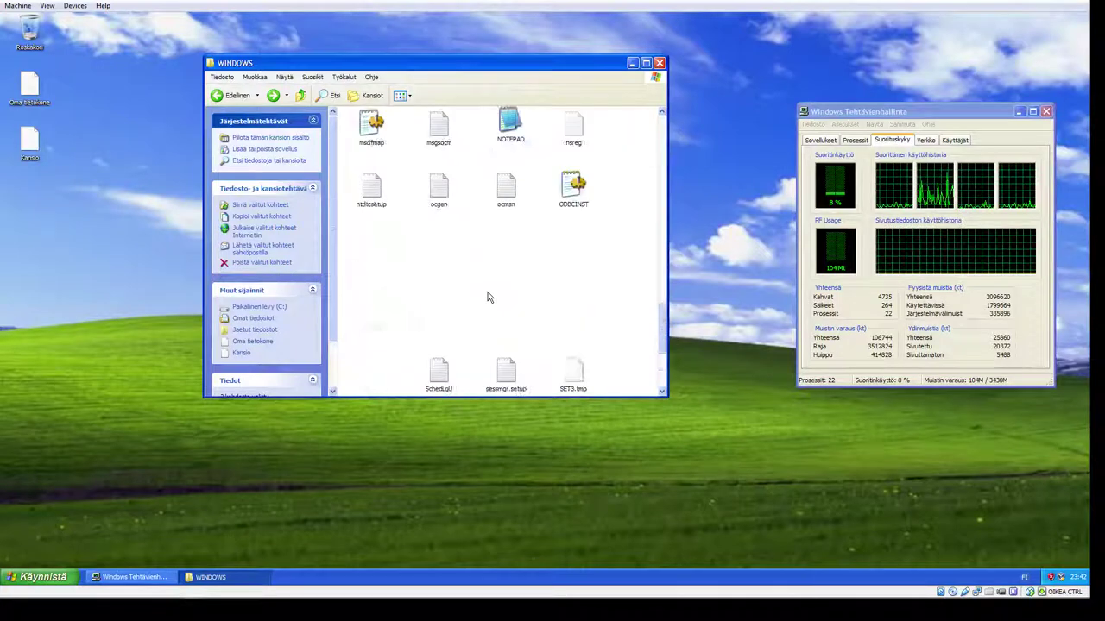
right_click(494, 316)
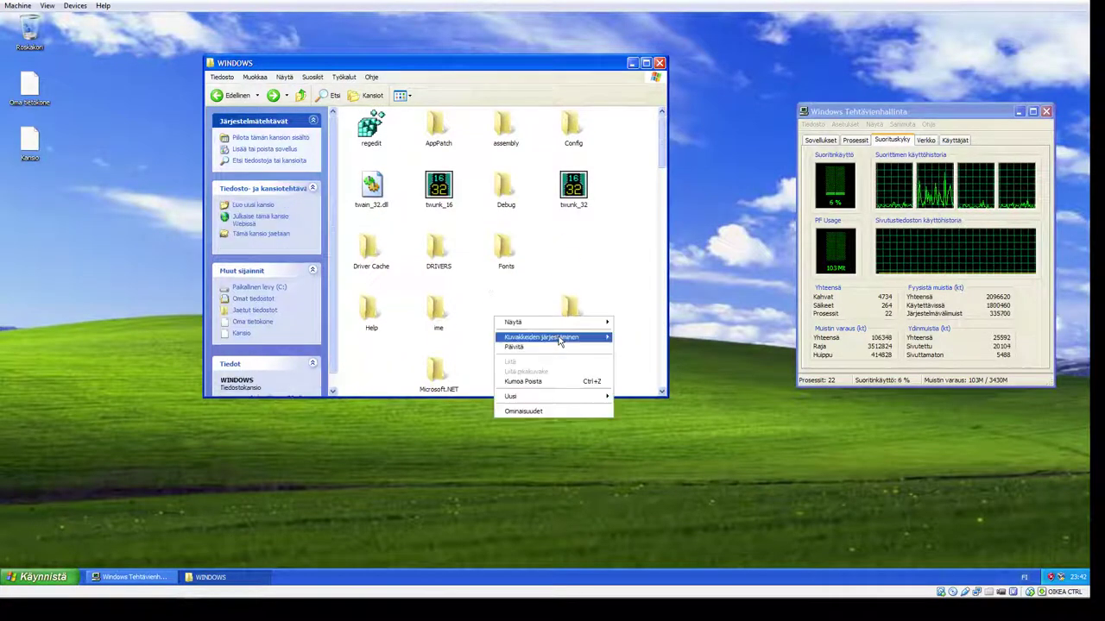
mouse_move(566, 396)
left_click(650, 398)
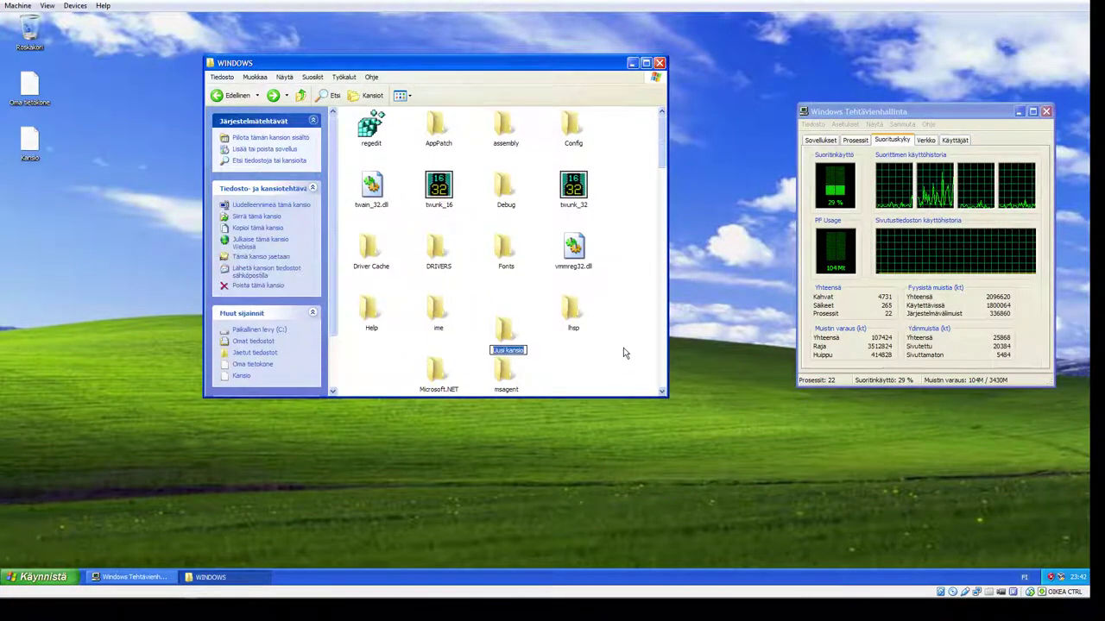
type("pASKAA HALVALLA")
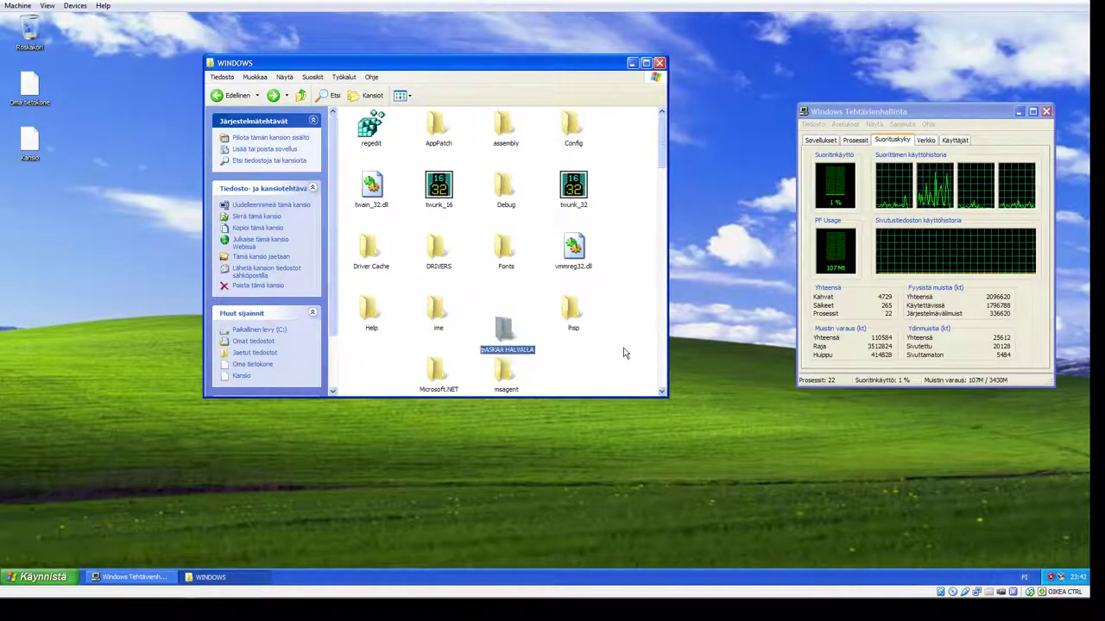
Step: Try to move the first 15 items, from regedit and AppPatch through lhsp, into the pASKAA HALVALLA folder
left_click_drag(627, 321, 357, 110)
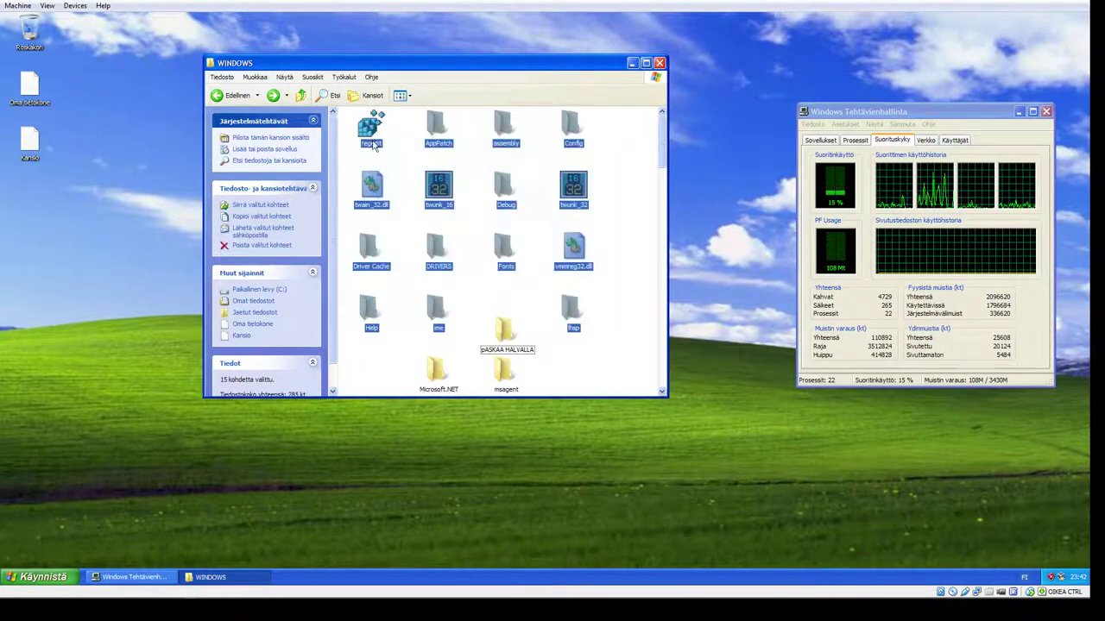
mouse_move(507, 344)
left_mouse_down()
mouse_move(521, 354)
mouse_move(509, 342)
left_mouse_up()
left_click(557, 337)
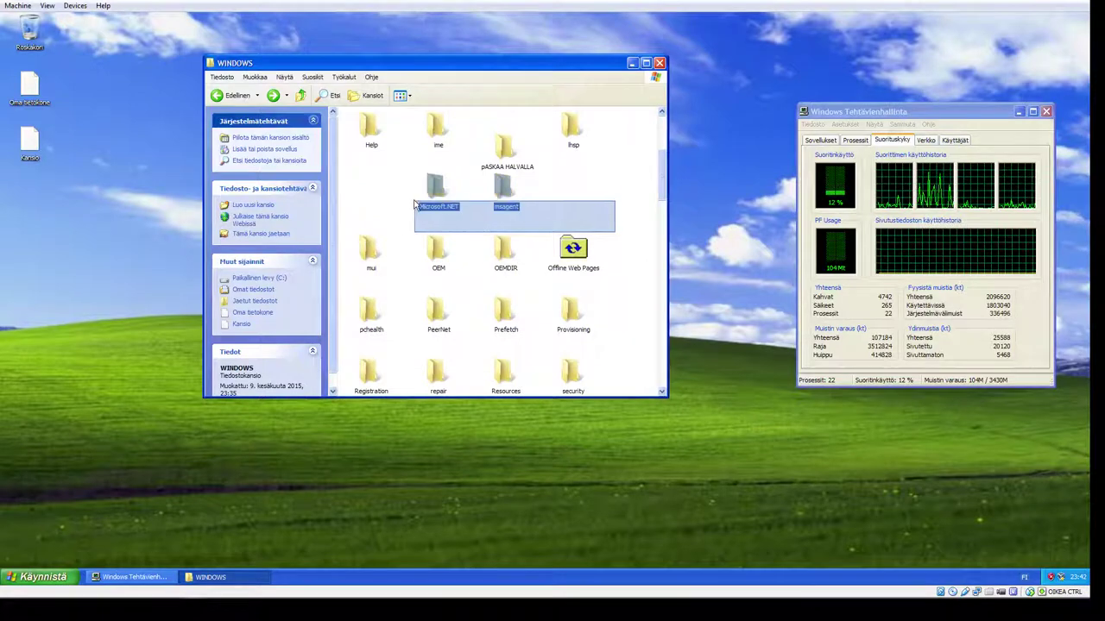
Step: Select the 70 items from mui downward, move them into pASKAA HALVALLA, and dismiss the move error
left_click_drag(414, 205, 483, 418)
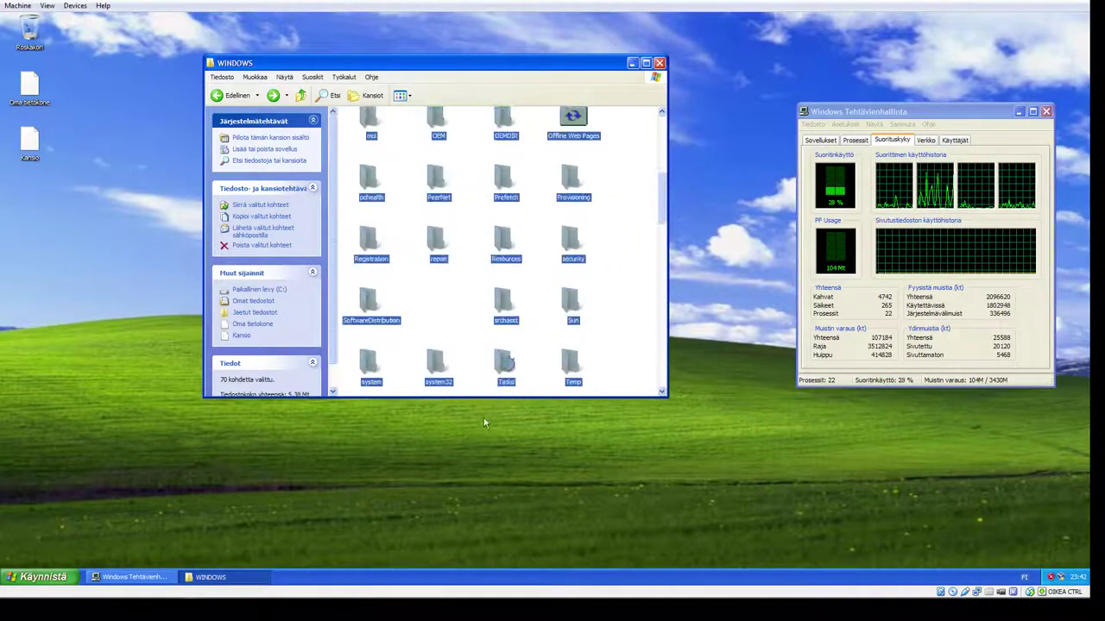
scroll(494, 362, "up", 5)
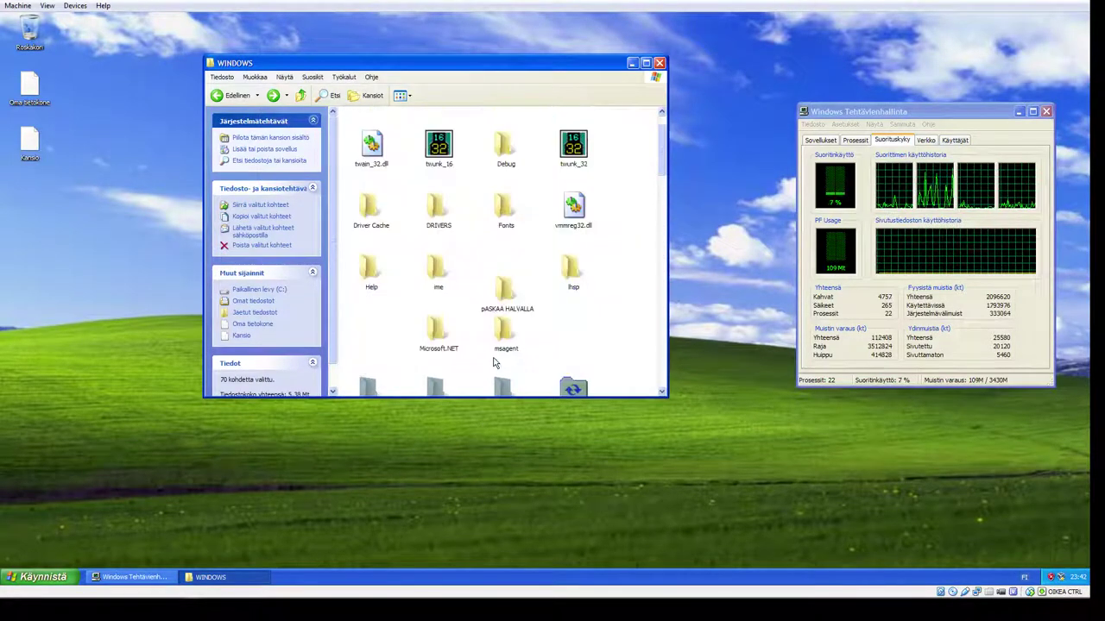
left_click_drag(506, 315, 506, 294)
left_click(523, 323)
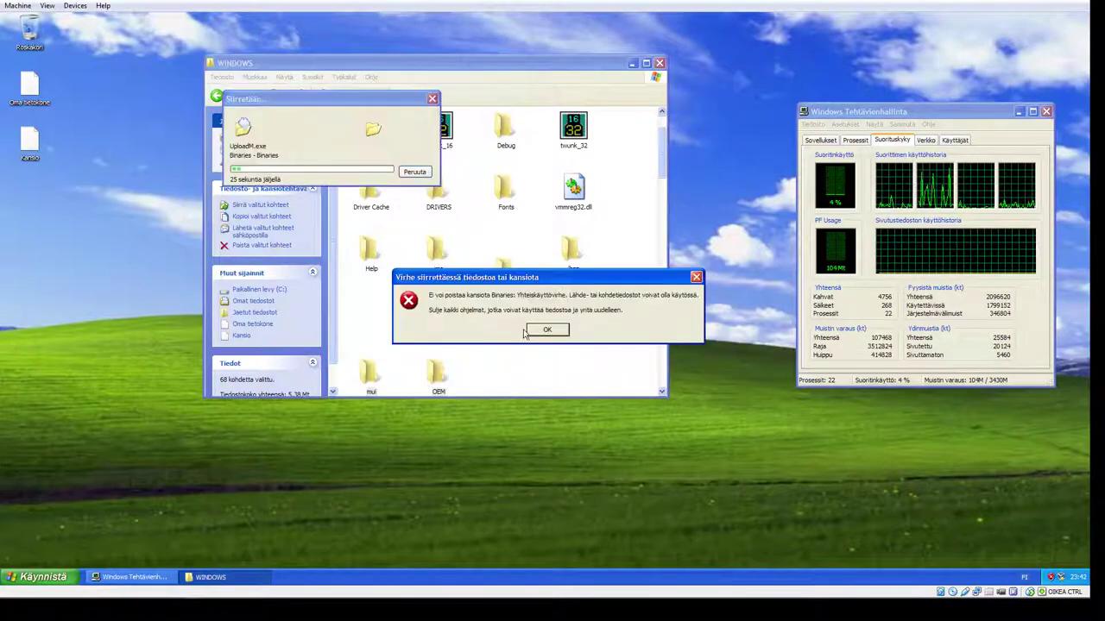
left_click(529, 332)
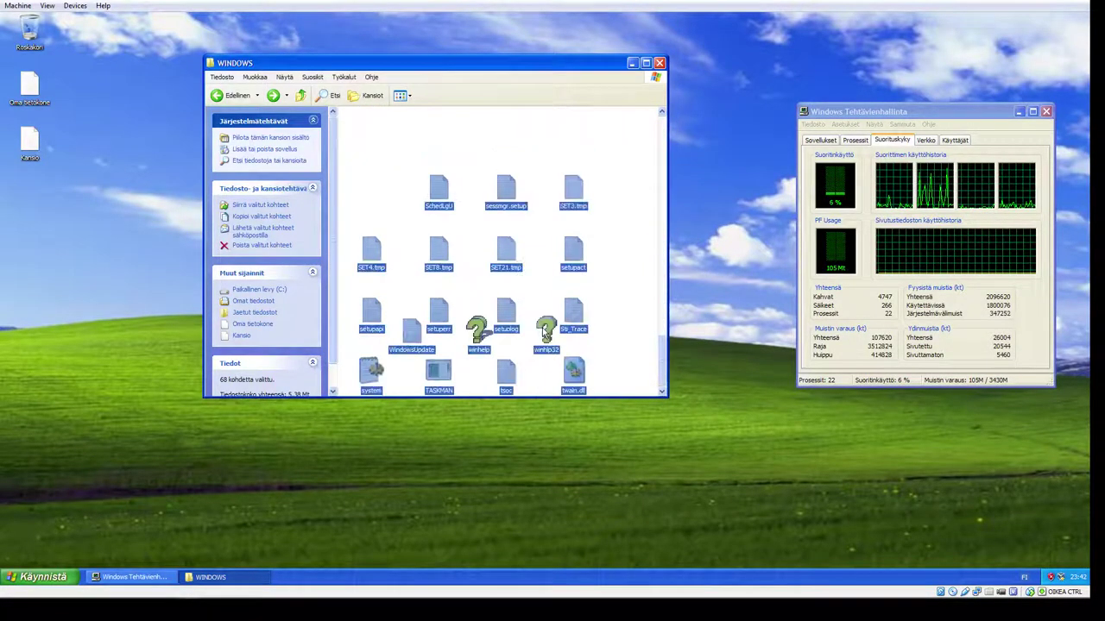
Step: Send the 68 items still selected to the Recycle Bin, moving the progress window aside and dismissing the deletion error
left_click(527, 327)
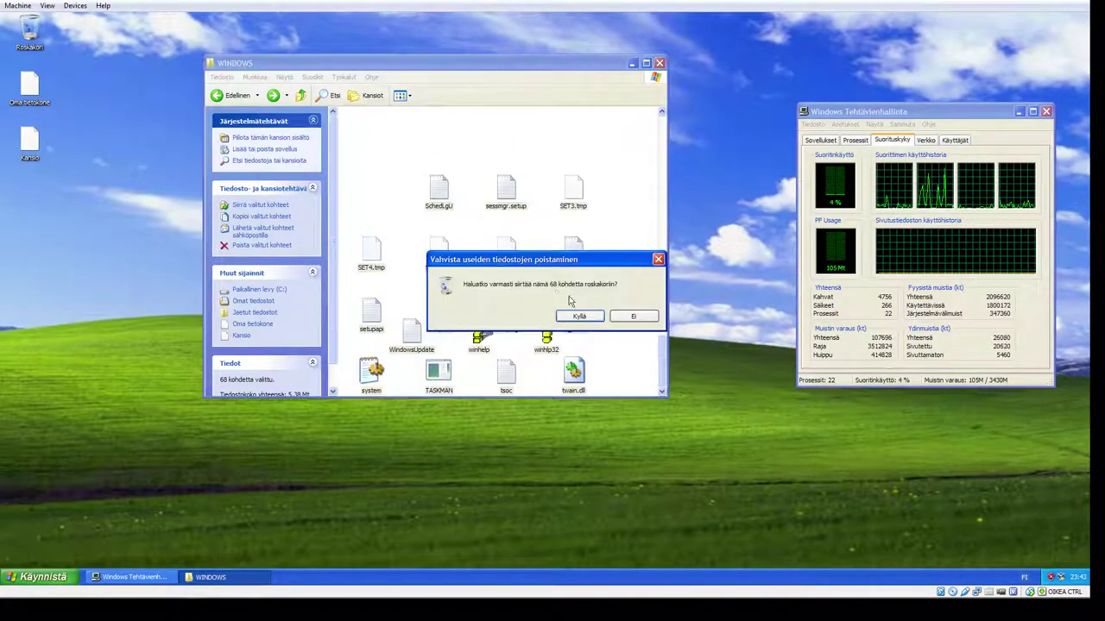
left_click(582, 317)
left_click(535, 318)
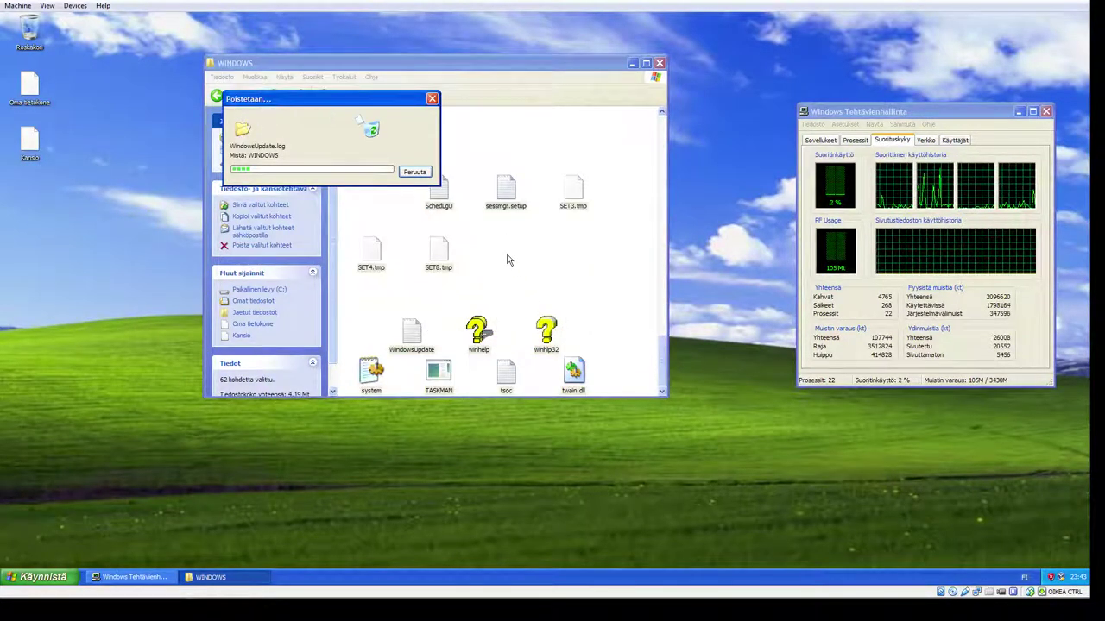
left_click_drag(373, 99, 169, 224)
left_click(472, 258)
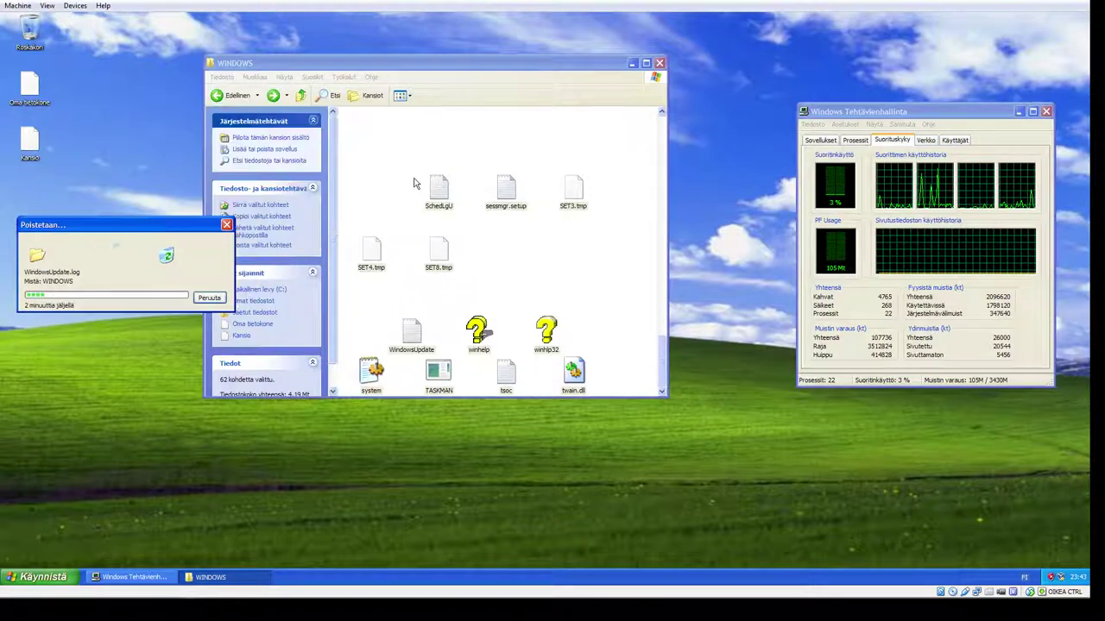
scroll(473, 258, "up", 5)
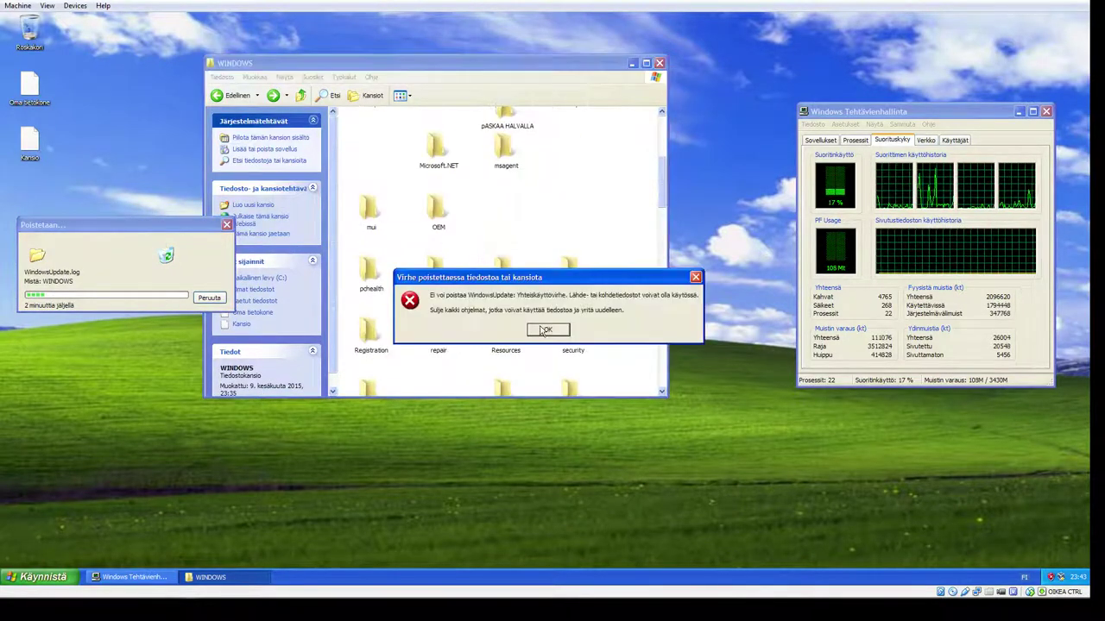
left_click(545, 330)
Step: Empty the Recycle Bin on the desktop
right_click(30, 30)
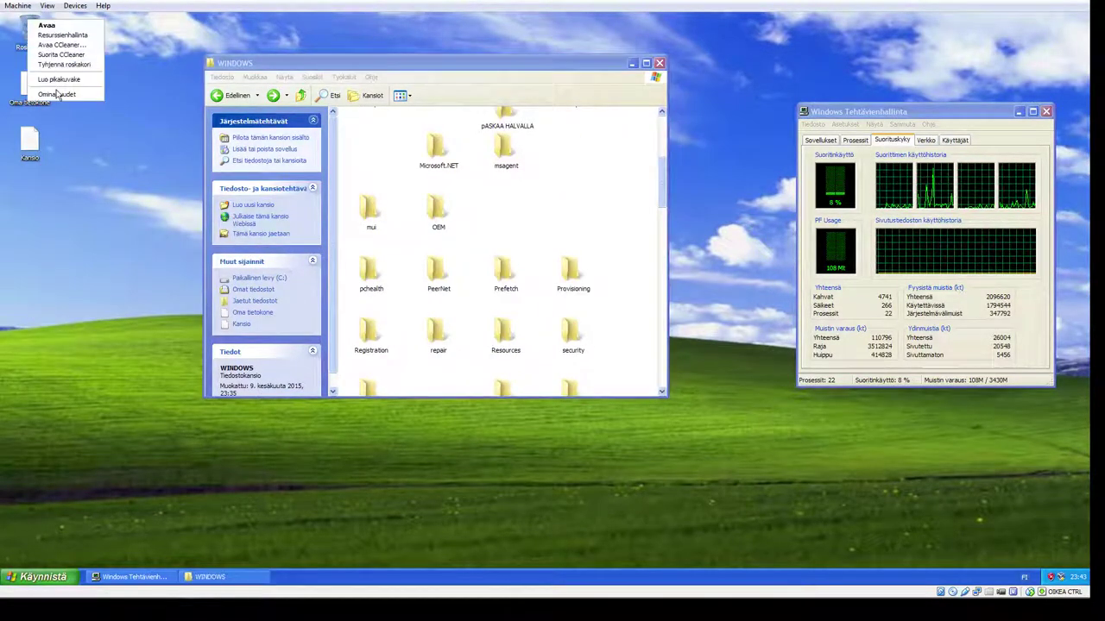
left_click(60, 65)
left_click(580, 320)
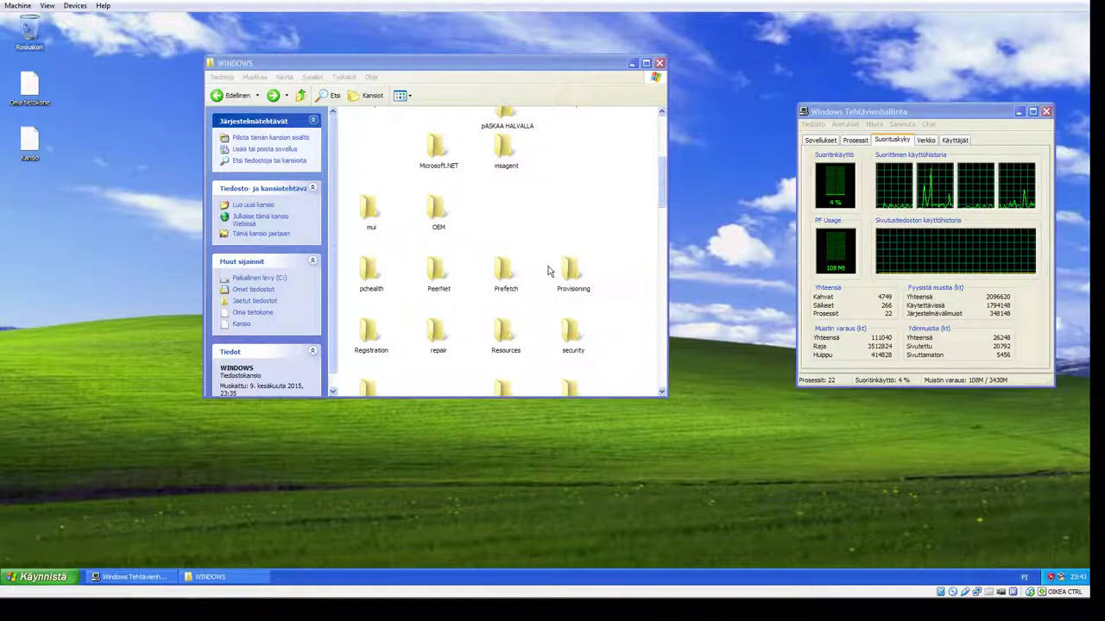
Step: Check the contents of pASKAA HALVALLA and its pchealth subfolder, and return to WINDOWS
scroll(618, 217, "up", 3)
double_click(503, 335)
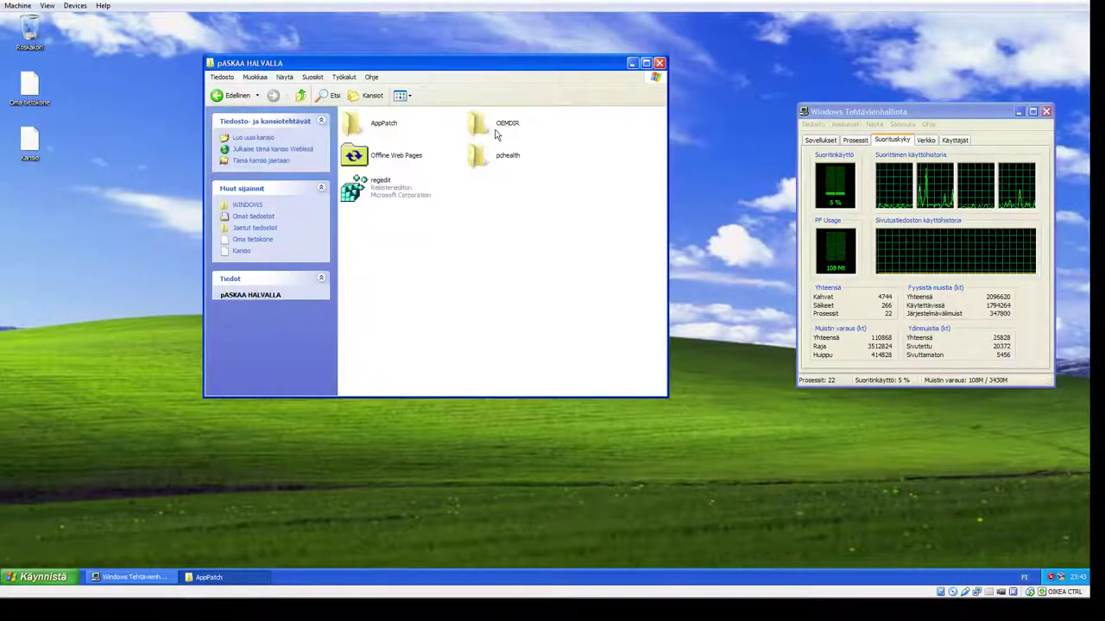
double_click(494, 162)
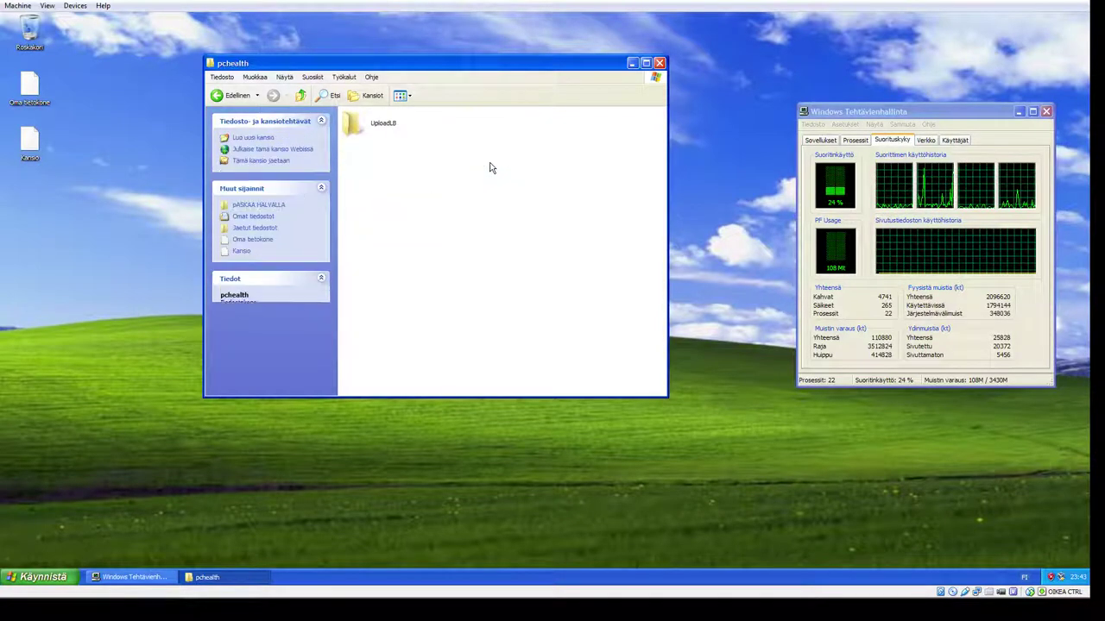
key("BackSpace")
key("BackSpace")
Step: Try to delete the pASKAA HALVALLA folder with all its contents, check what it holds, and return to WINDOWS
right_click(506, 328)
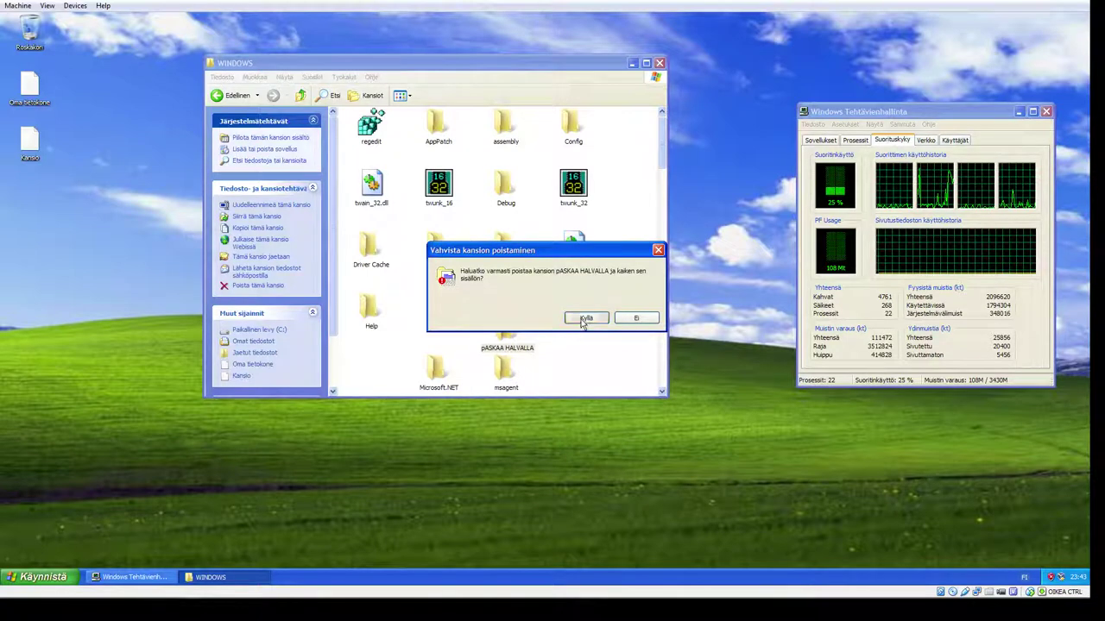
left_click(584, 319)
left_click(547, 331)
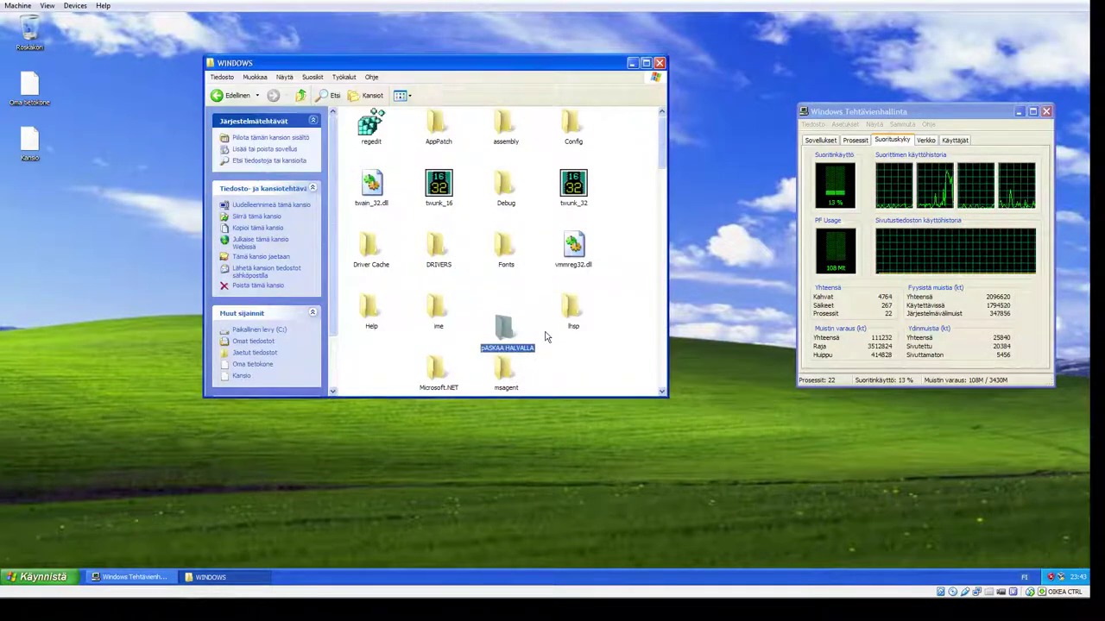
double_click(500, 335)
key("BackSpace")
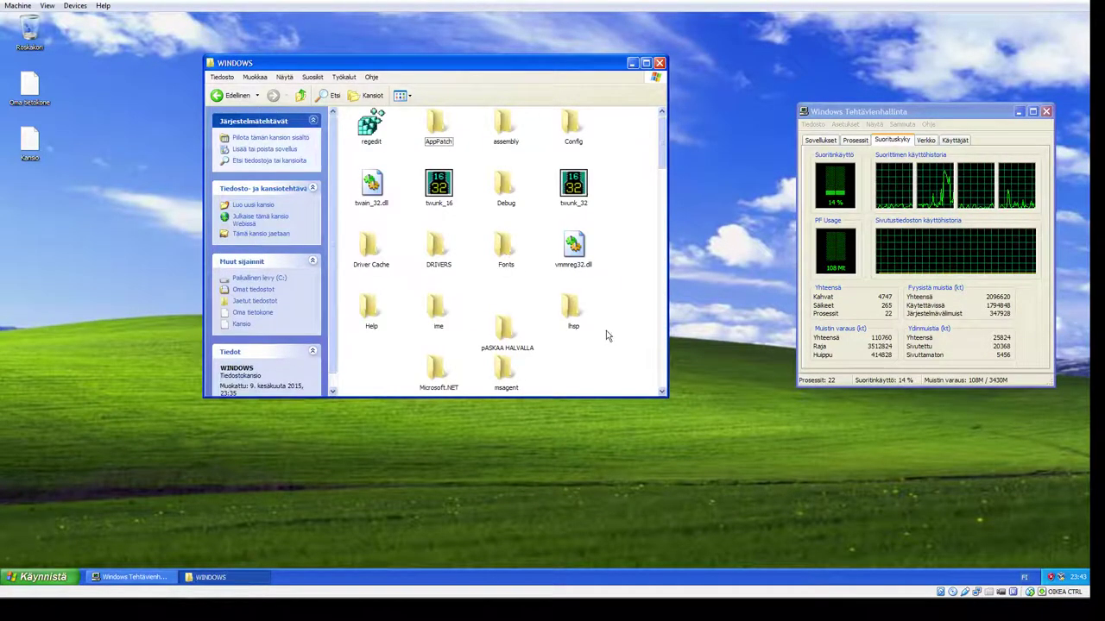
Step: Try to move the first 12 items, from regedit through vmmreg32.dll, into pASKAA HALVALLA and dismiss the error
left_click_drag(606, 263, 386, 136)
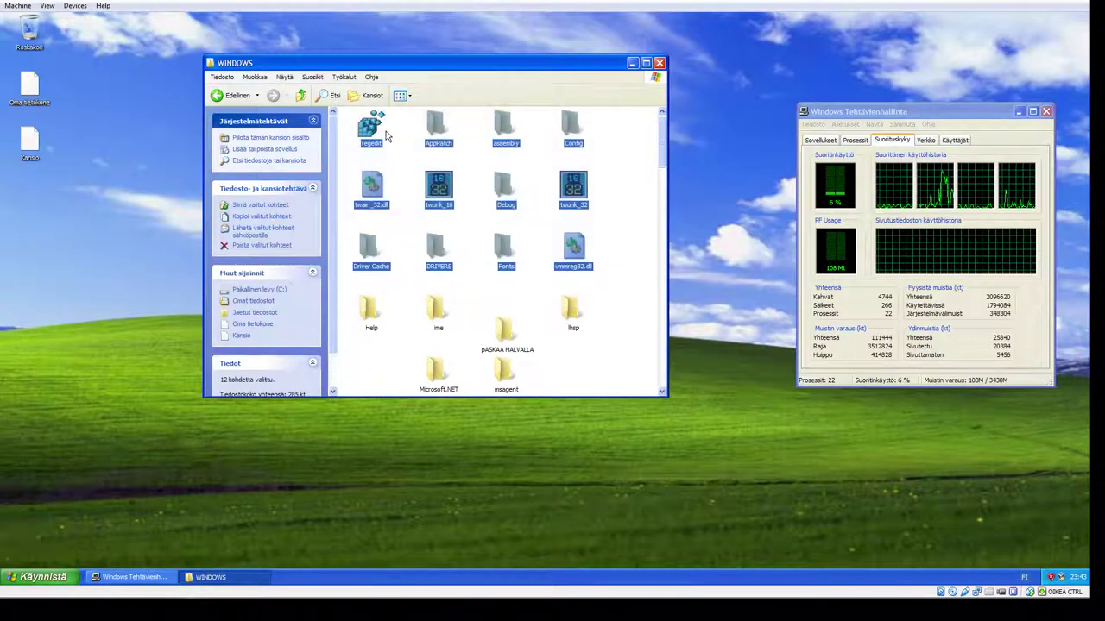
left_click_drag(507, 345, 508, 346)
left_click(535, 323)
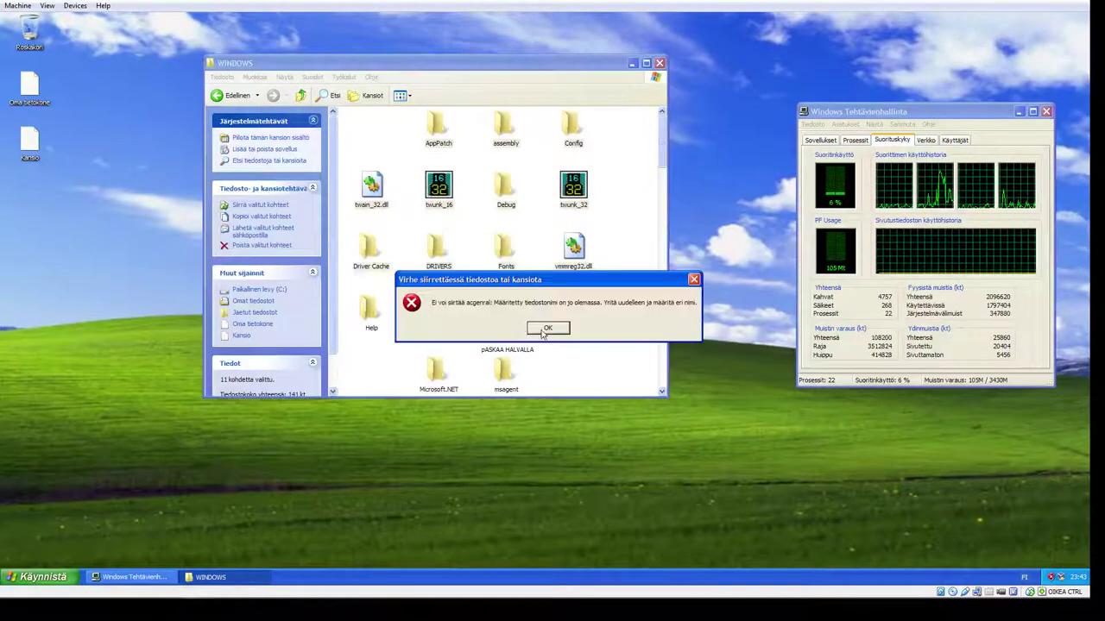
left_click(555, 325)
left_click(575, 367)
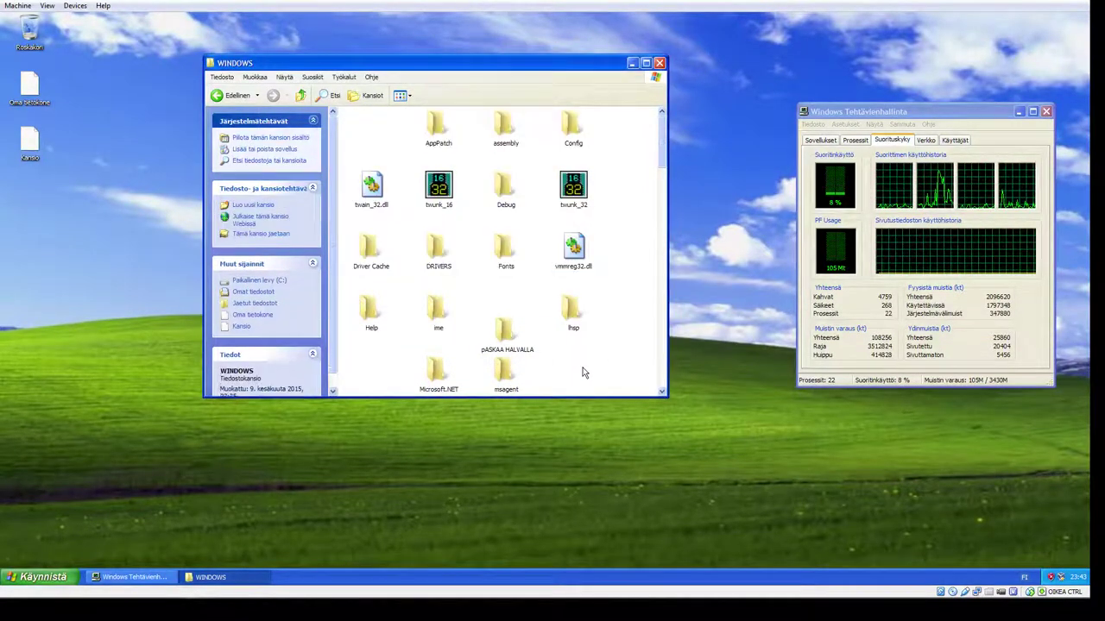
Step: Open the Help folder and delete a block of 56 files running down to the clipbrd files
double_click(377, 312)
left_click_drag(614, 135, 371, 345)
right_click(375, 305)
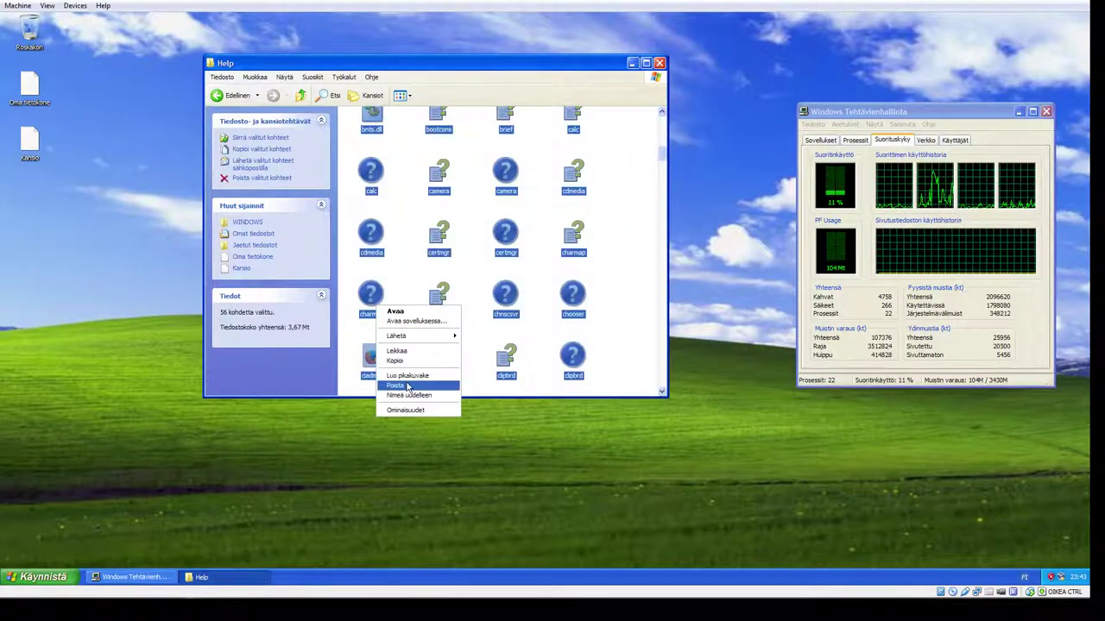
left_click(409, 385)
left_click(574, 316)
left_click(549, 331)
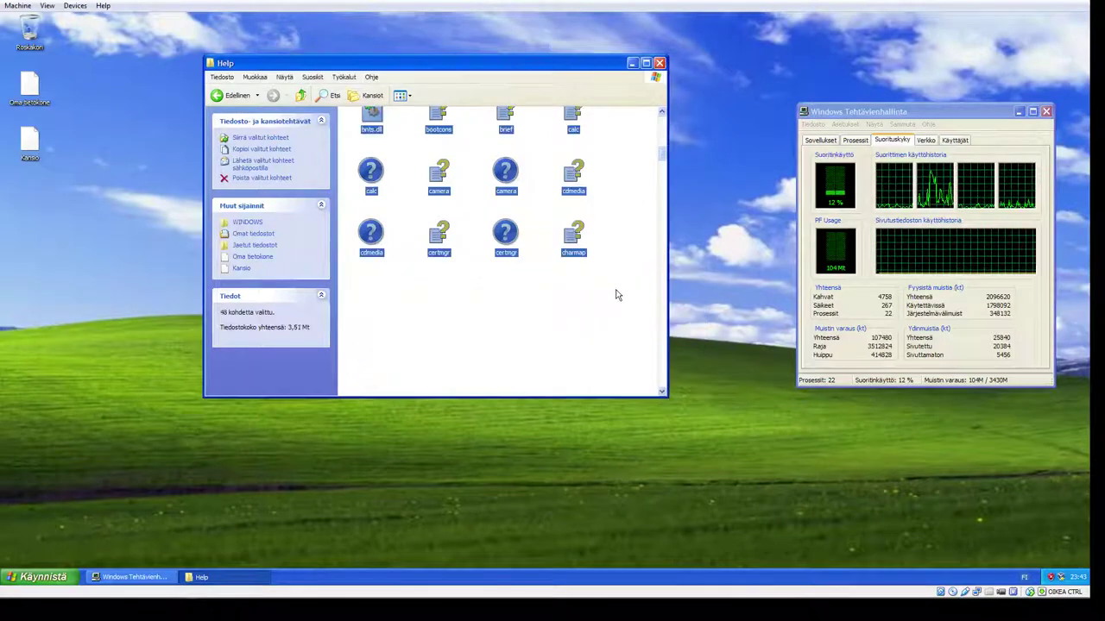
Step: Delete the eight files from calc through charmap in the Help folder
left_click_drag(634, 294, 380, 143)
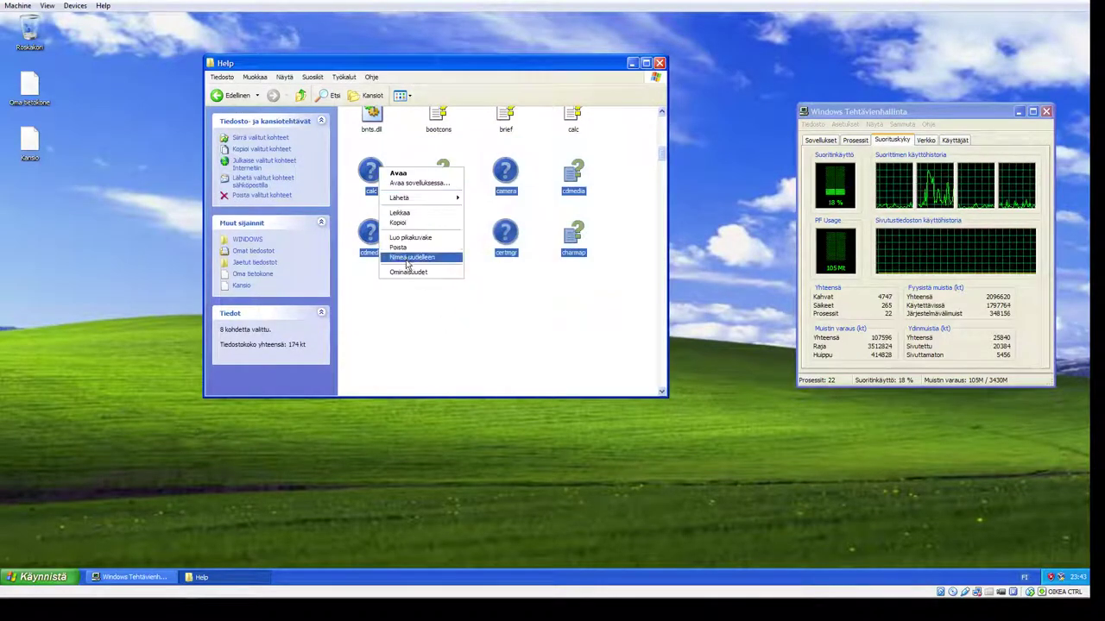
left_click(405, 247)
left_click(576, 317)
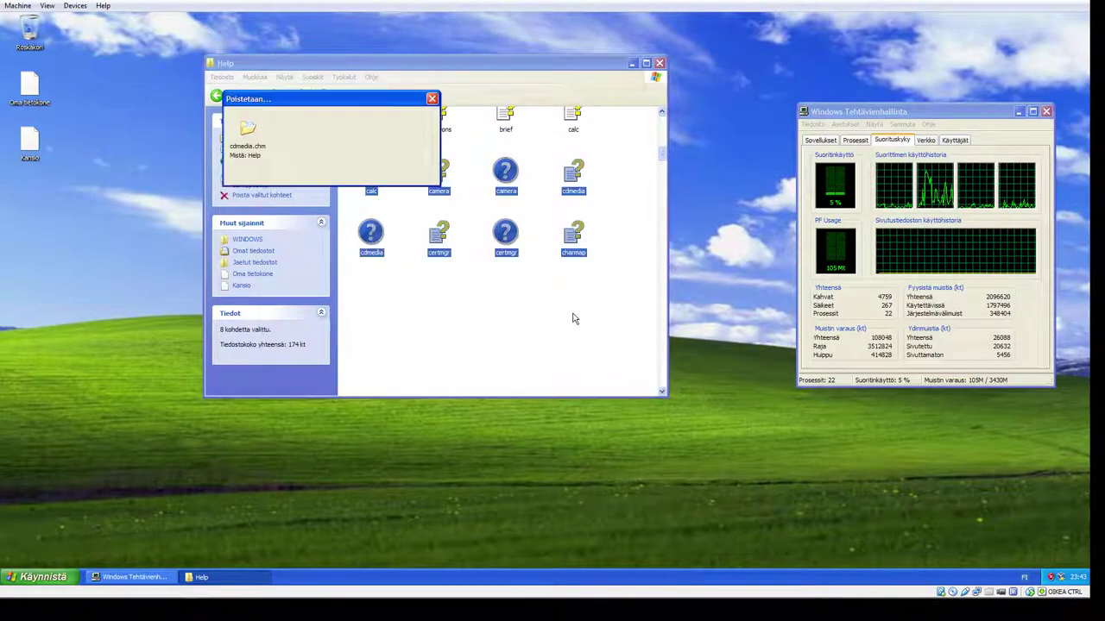
Step: Delete the block of 72 Help files that ends with newfeat4
key("ctrl+a")
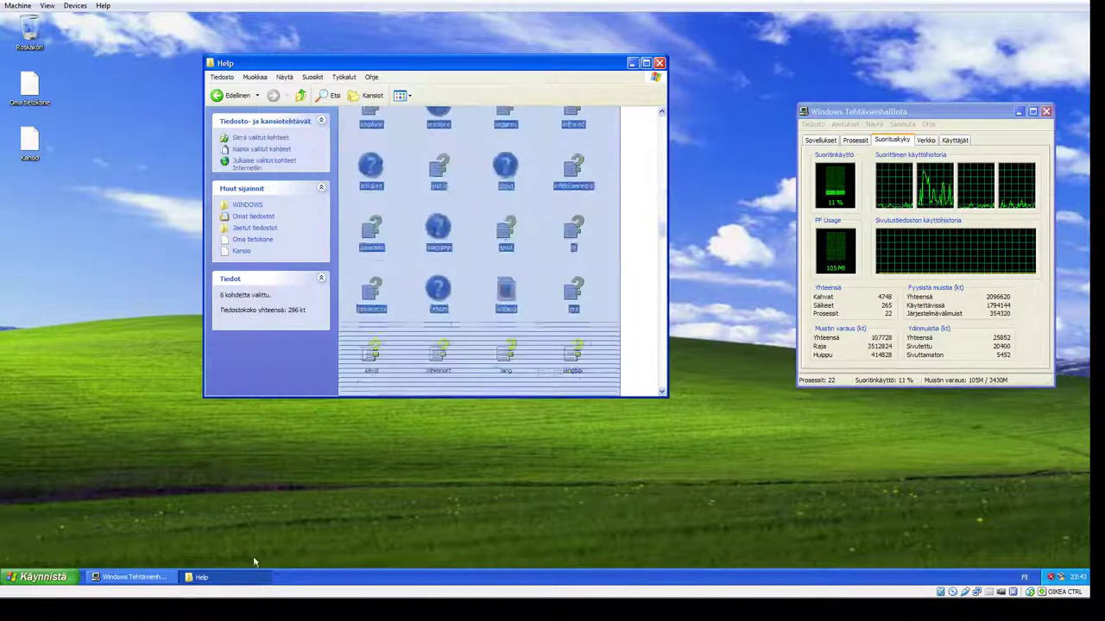
scroll(432, 285, "down", 5)
right_click(378, 296)
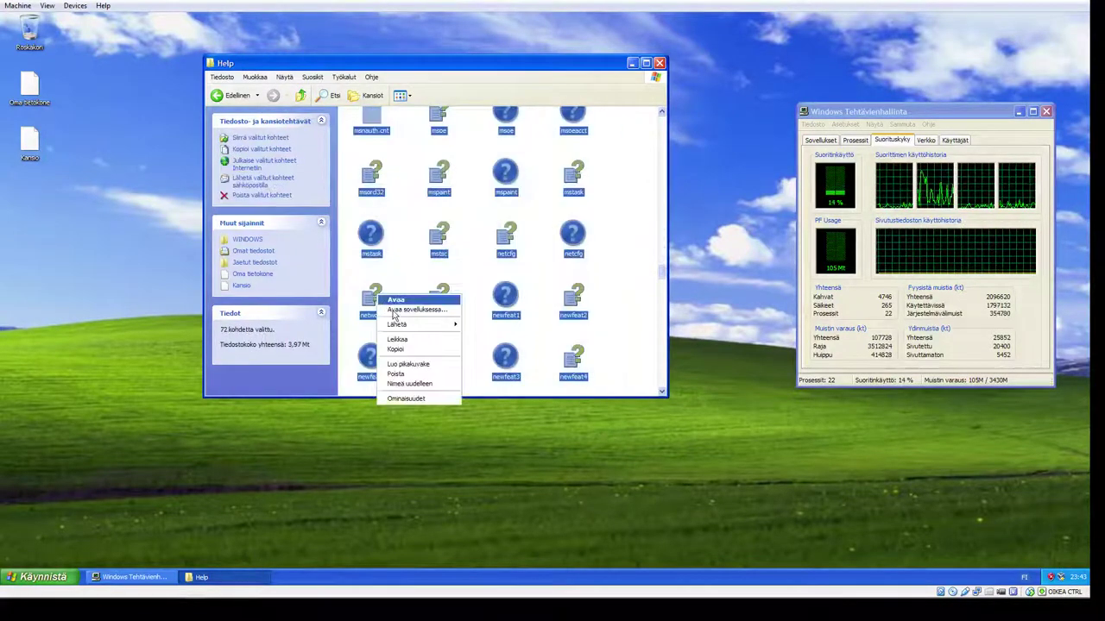
left_click(418, 374)
left_click(576, 317)
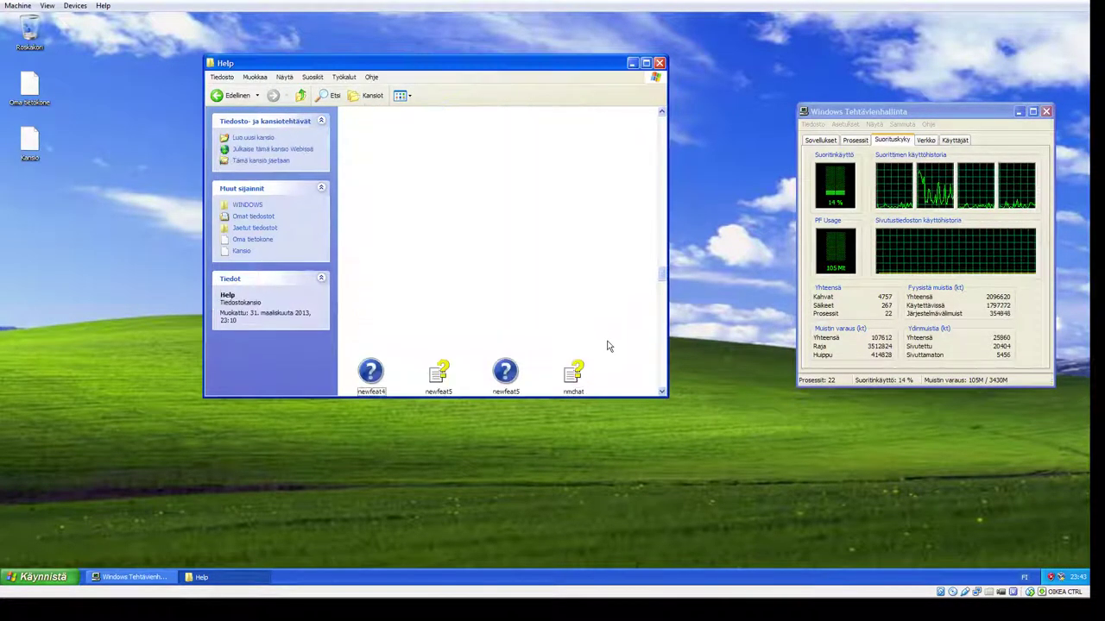
Step: Delete the 135 Help files from newfeat4 through wuauhelp at the end of the list
left_click_drag(616, 256, 345, 121)
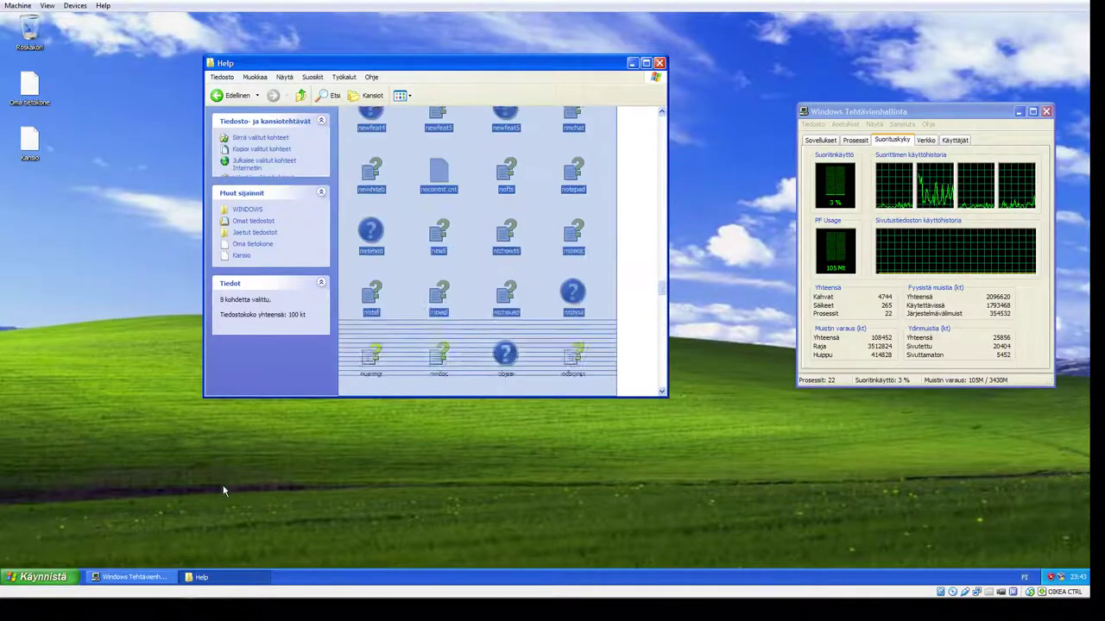
left_click_drag(345, 406, 293, 539)
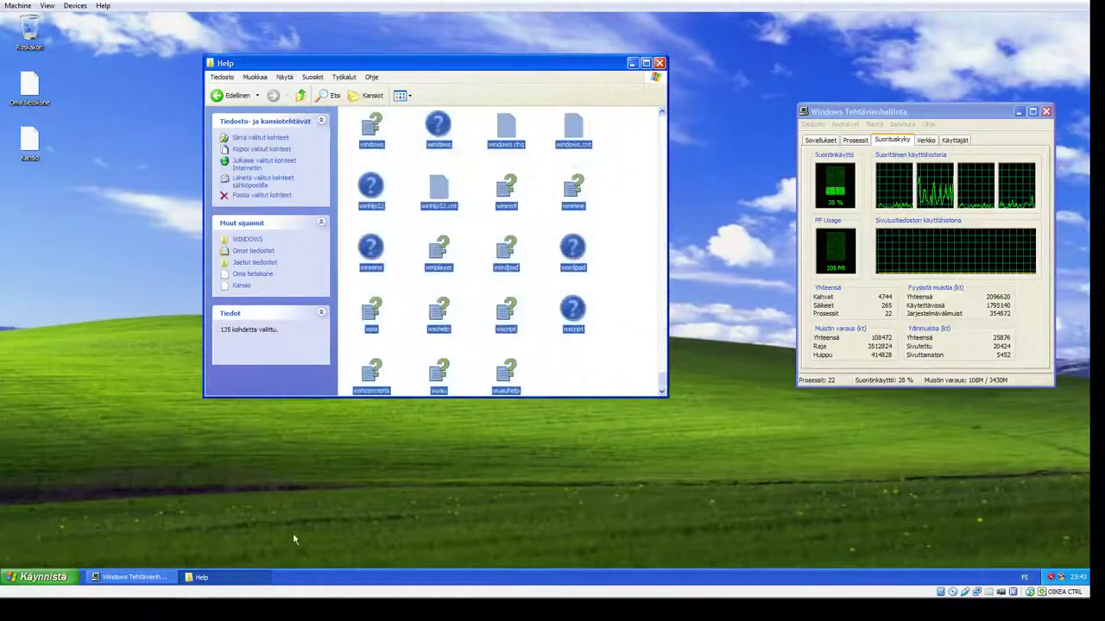
right_click(366, 393)
left_click(387, 460)
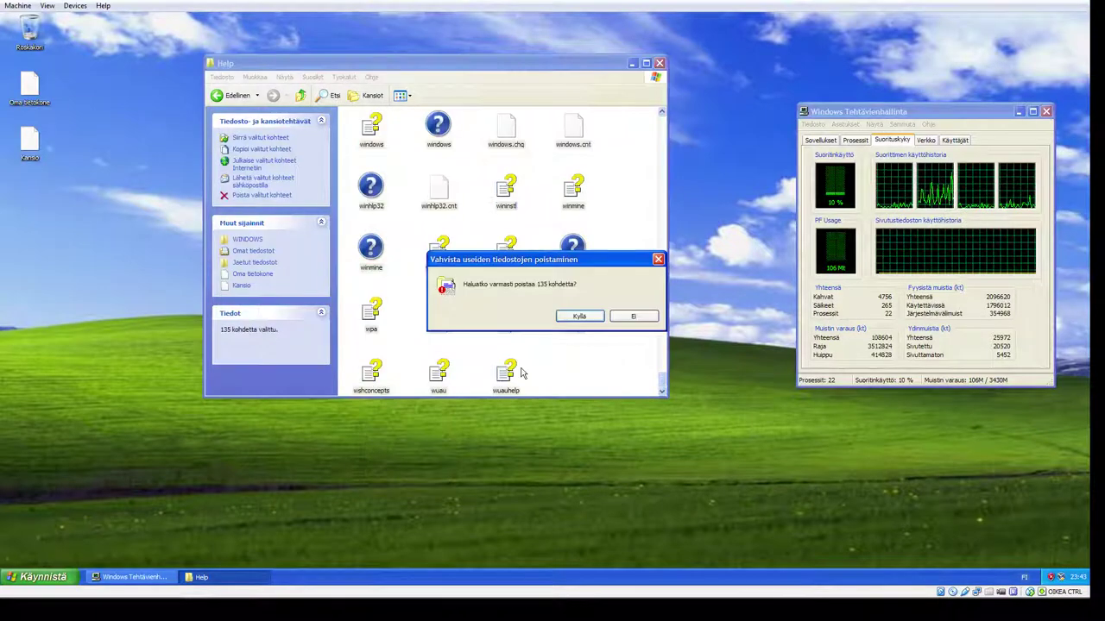
left_click(570, 316)
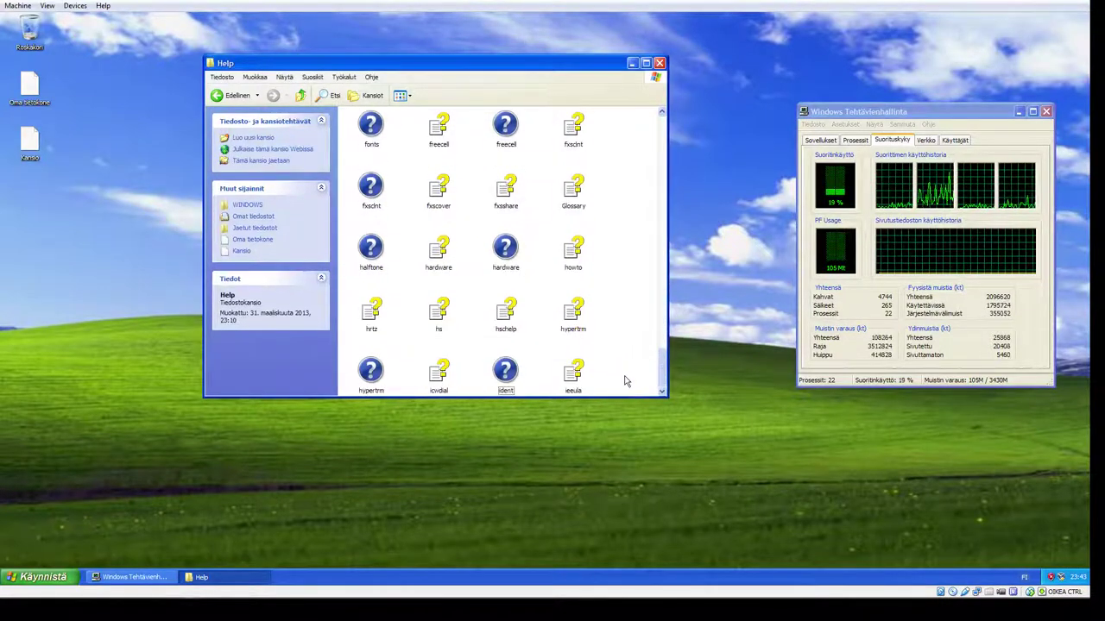
Step: Delete the 112 Help files from accessib through ieeula
left_click_drag(626, 380, 340, 189)
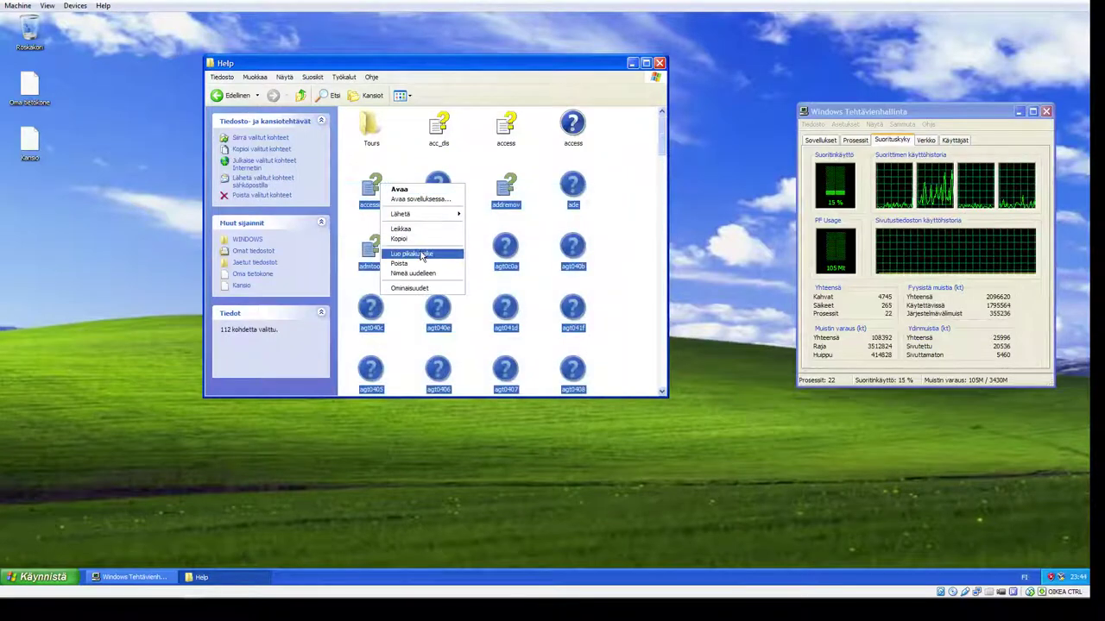
left_click(420, 263)
left_click(571, 318)
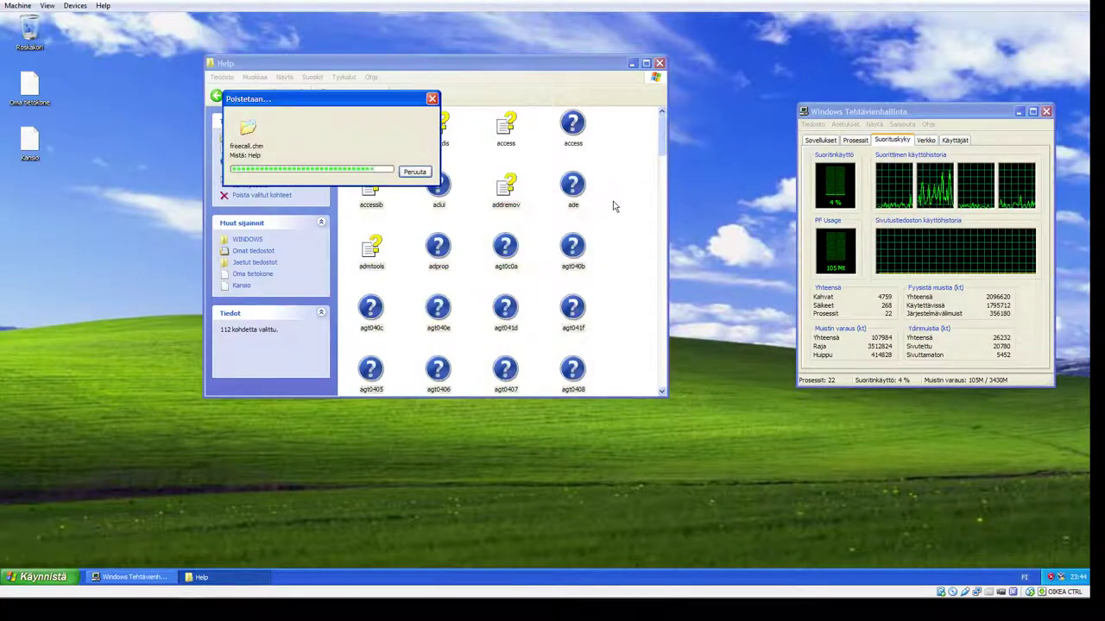
Step: Try to delete sniffpol.dll, sstub.dll and tshoot.dll from the Help folder
left_click_drag(592, 355, 358, 376)
right_click(371, 373)
left_click(418, 430)
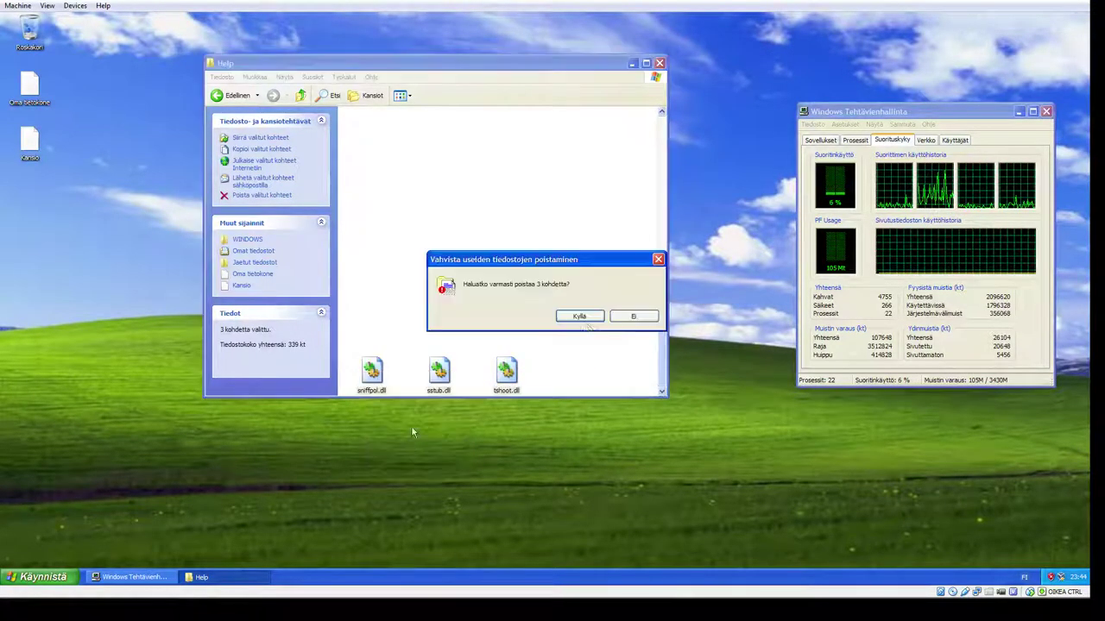
left_click(592, 319)
Step: Delete the first row of the Help folder: the Tours folder, acc_dis and both access files
left_click_drag(620, 178, 366, 122)
left_click(395, 198)
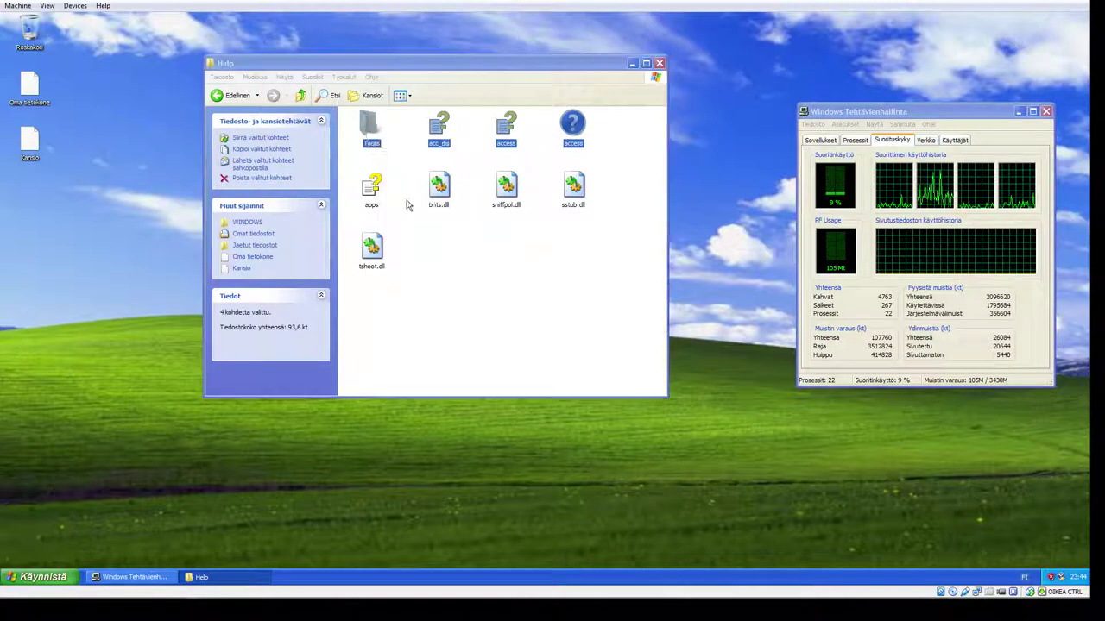
key("Return")
left_click(550, 331)
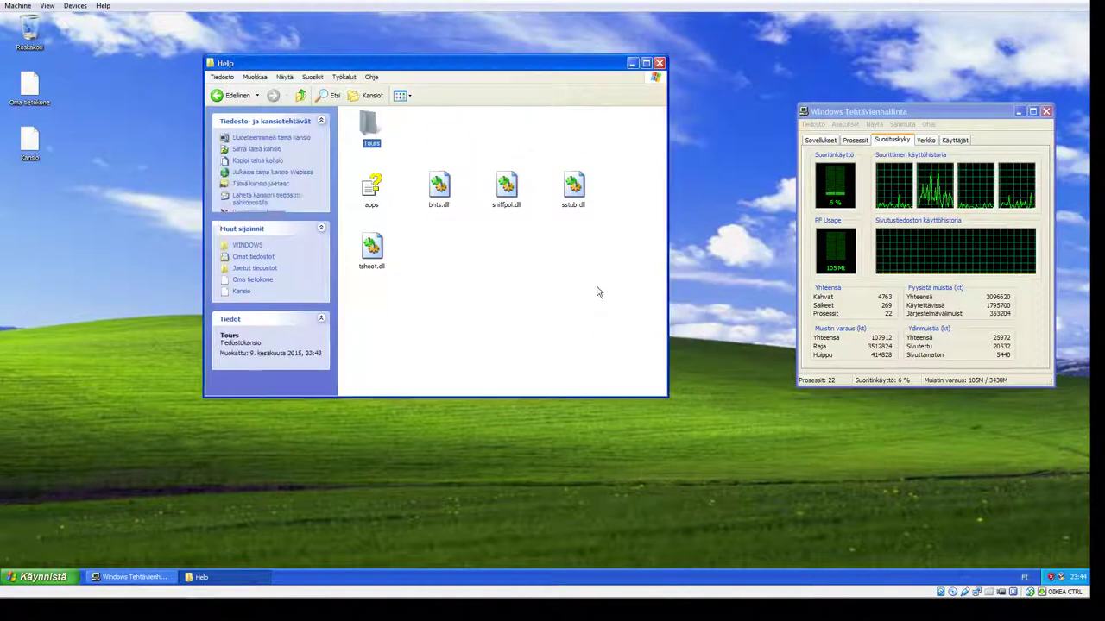
Step: Try to delete apps, bnts.dll, sniffpol.dll and sstub.dll together, and tshoot.dll separately, from the Help folder
left_click_drag(622, 210, 373, 188)
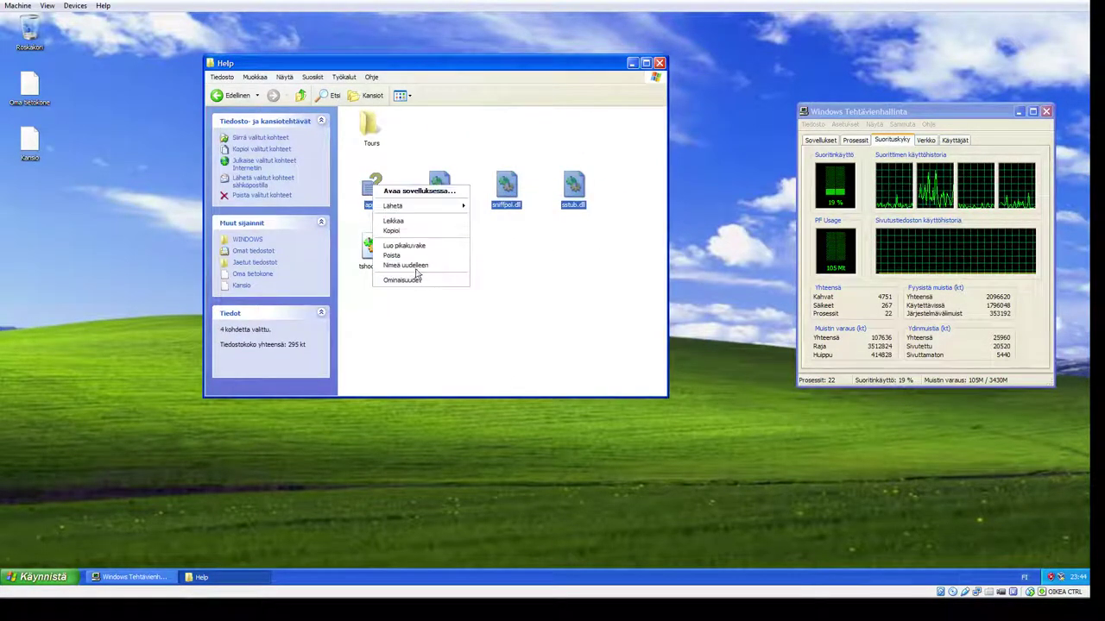
left_click(404, 255)
left_click(580, 317)
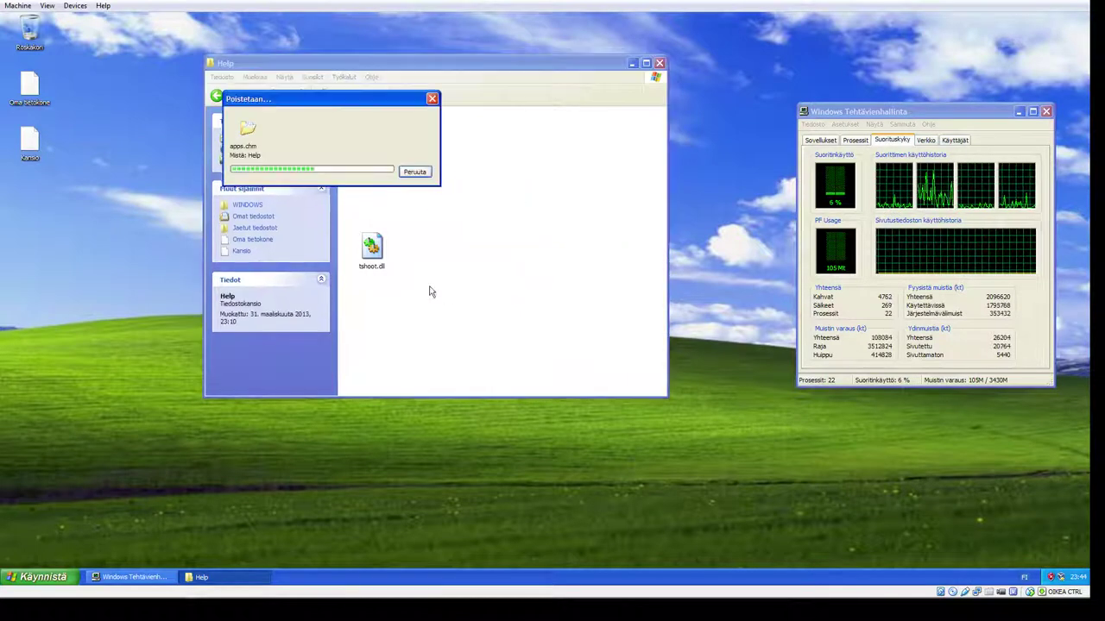
left_click_drag(458, 307, 363, 250)
right_click(362, 251)
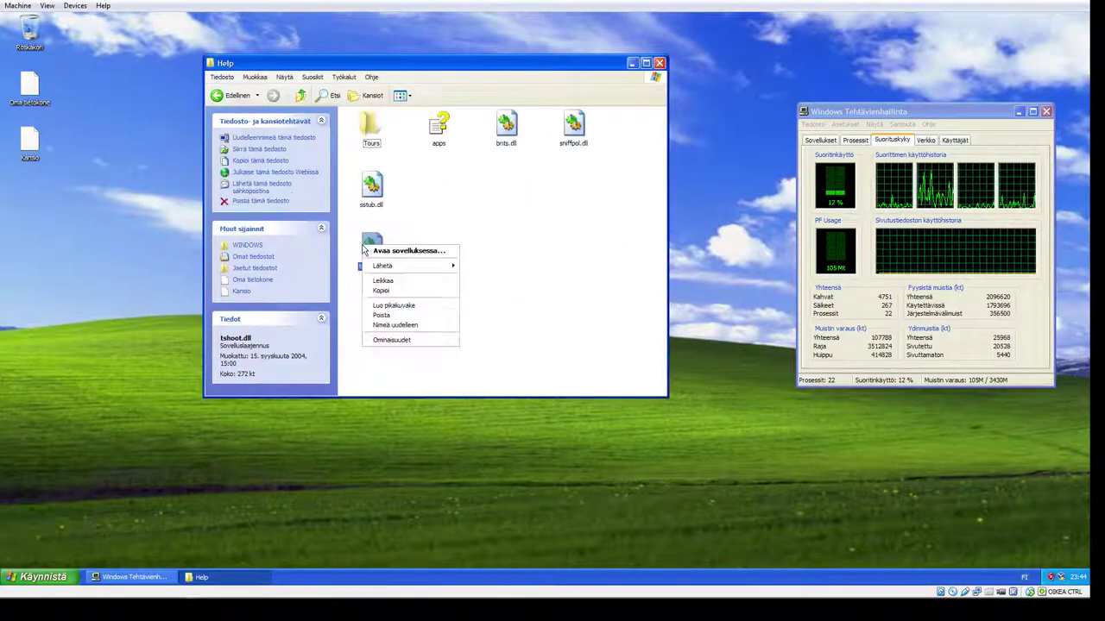
left_click(393, 315)
left_click(572, 307)
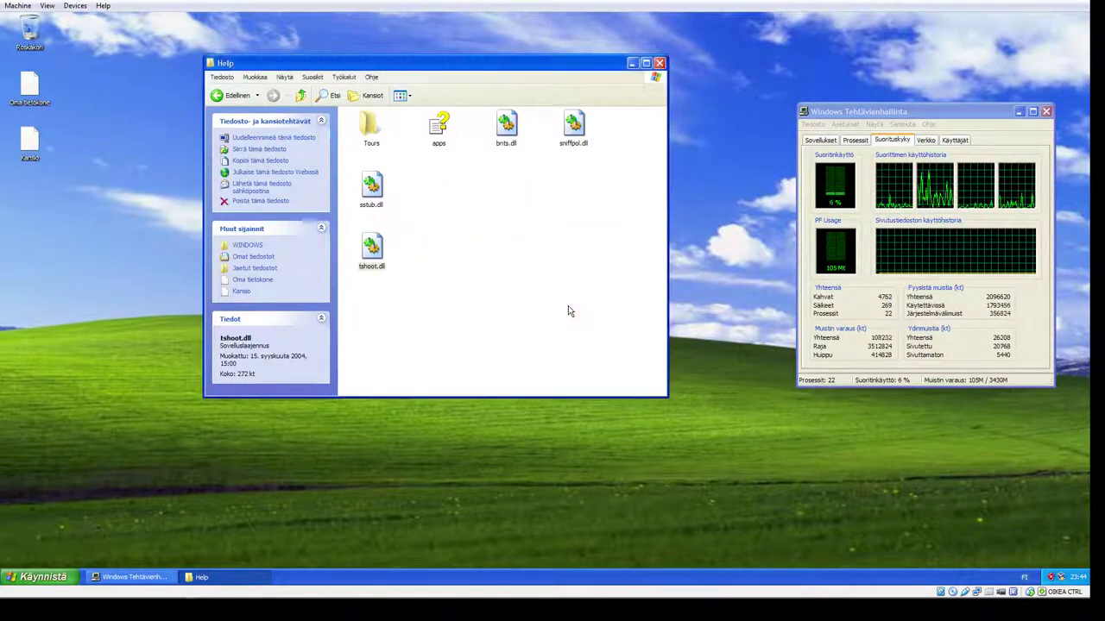
Step: Delete all six folders inside the WINDOWS DRIVERS folder, from ADPU320 through VIAPDSK, and return to WINDOWS
left_click(233, 96)
double_click(431, 250)
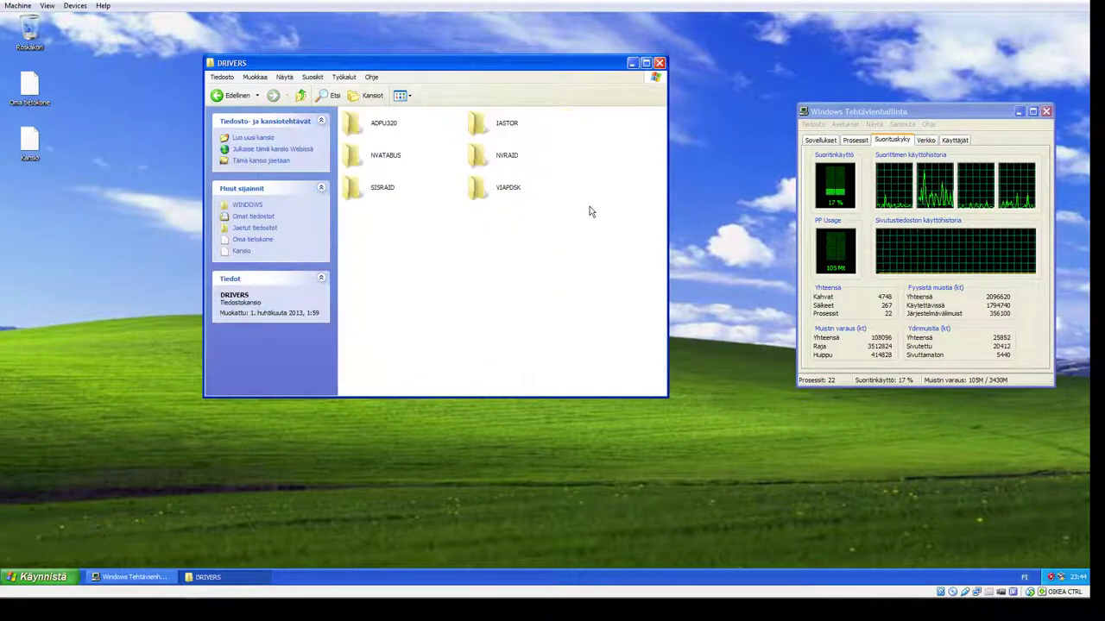
left_click_drag(590, 211, 335, 107)
right_click(352, 123)
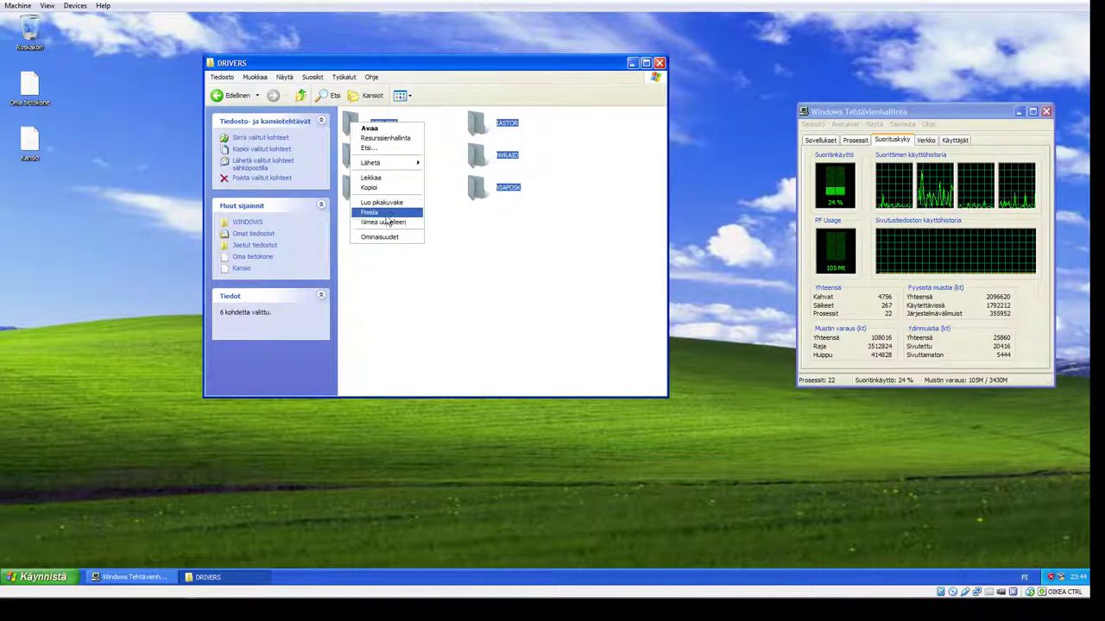
left_click(385, 213)
left_click(577, 317)
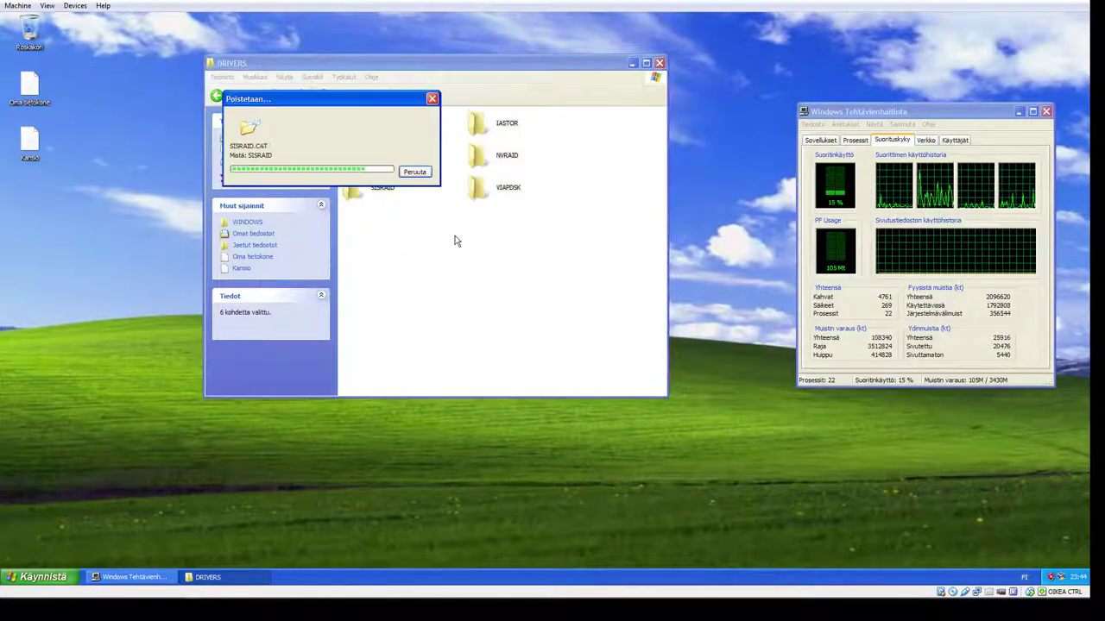
left_click(226, 90)
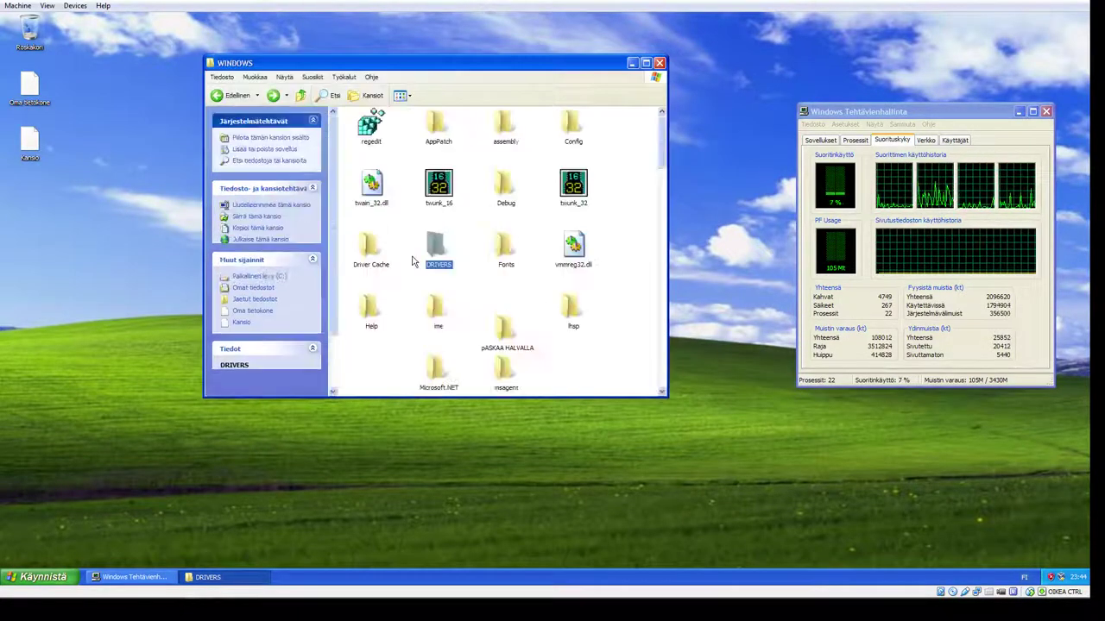
Step: Check the contents of the Help folder and of ime with its chsime subfolder, and return to WINDOWS
double_click(368, 311)
left_click(235, 95)
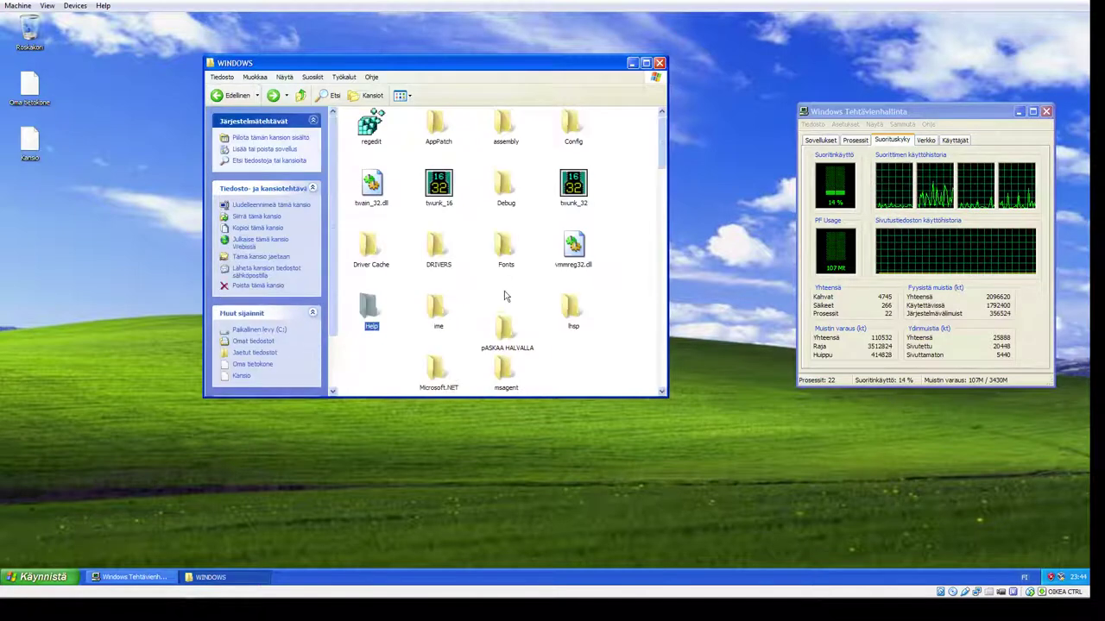
double_click(436, 218)
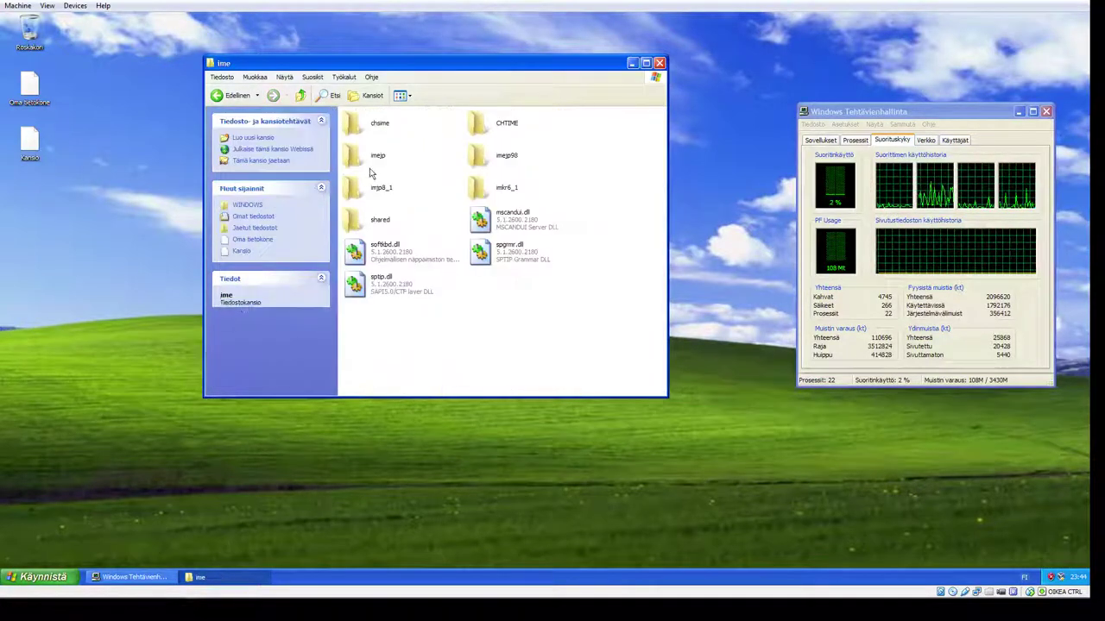
double_click(355, 125)
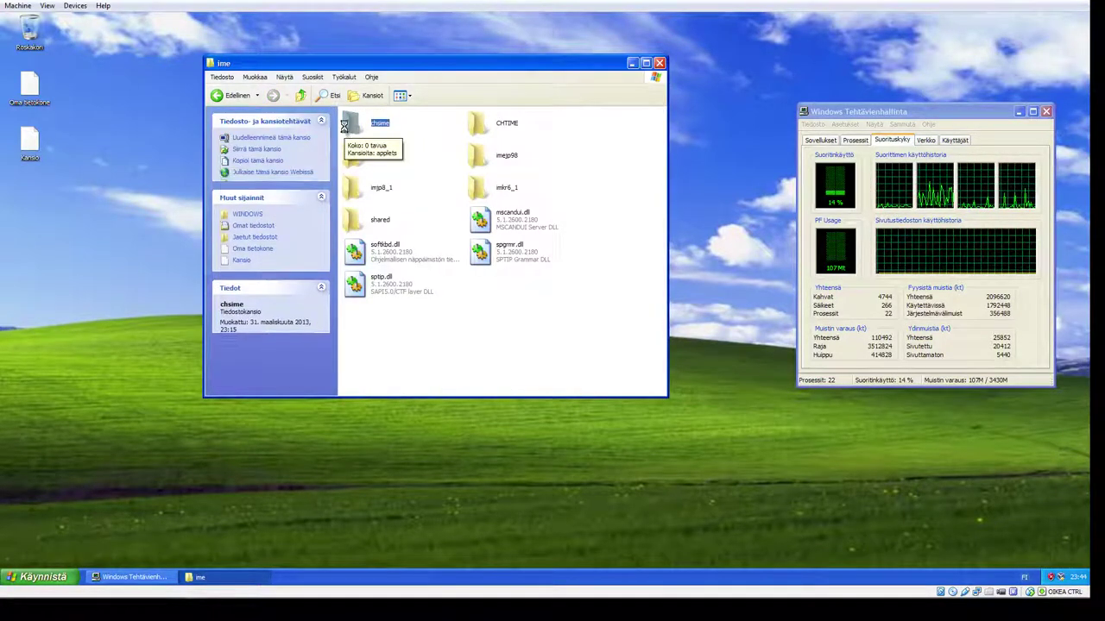
left_click(244, 98)
left_click(244, 99)
Step: Delete the three DLL files in the PeerNet folder and return to WINDOWS
scroll(460, 307, "down", 2)
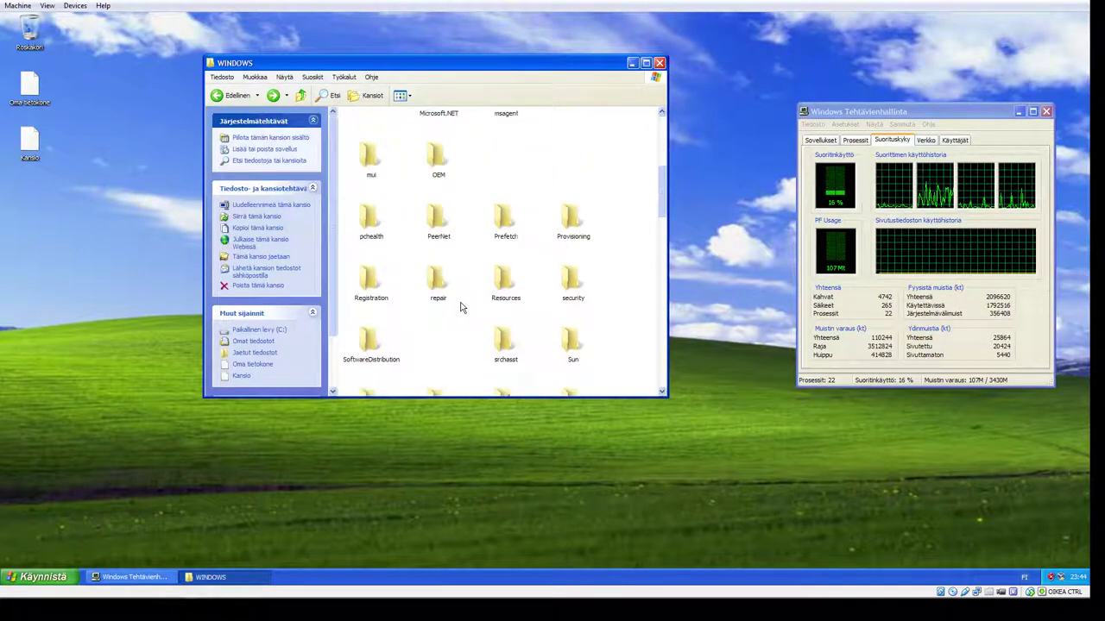
double_click(431, 226)
left_click_drag(595, 290, 349, 109)
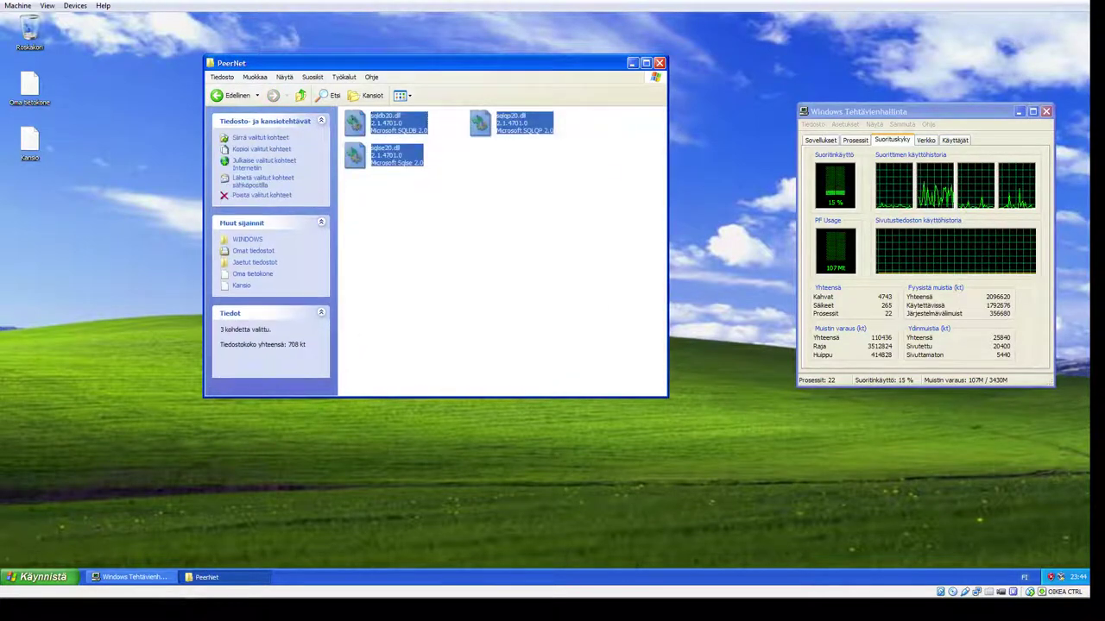
right_click(354, 119)
left_click(376, 189)
left_click(577, 317)
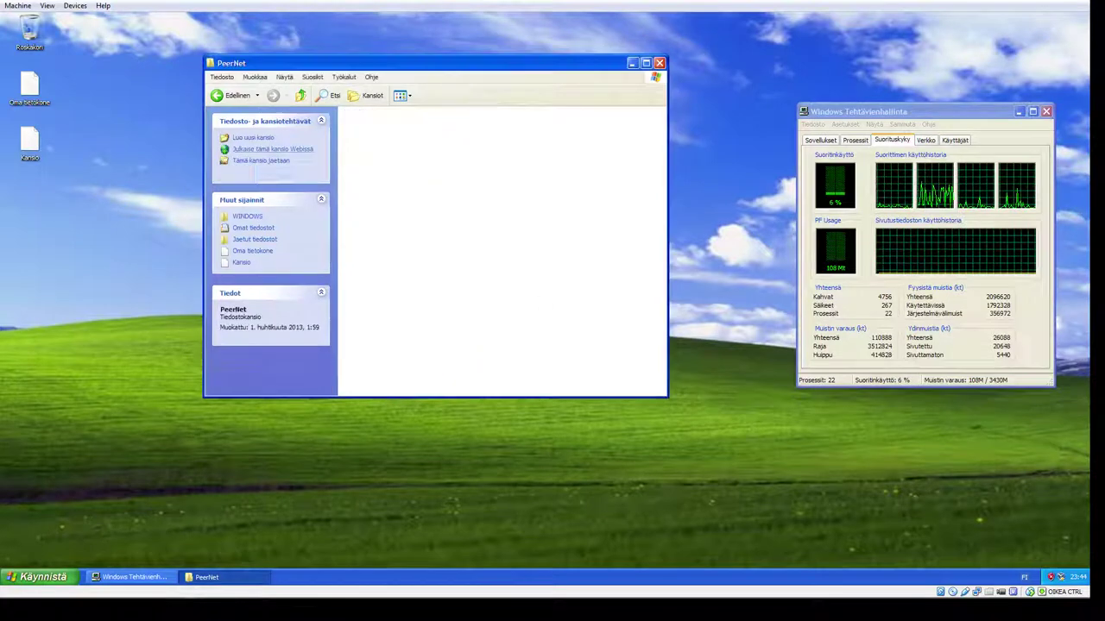
key("BackSpace")
Step: Delete the helpctr and UploadLB folders inside pchealth, accepting the warning about helpctr
scroll(378, 318, "down", 2)
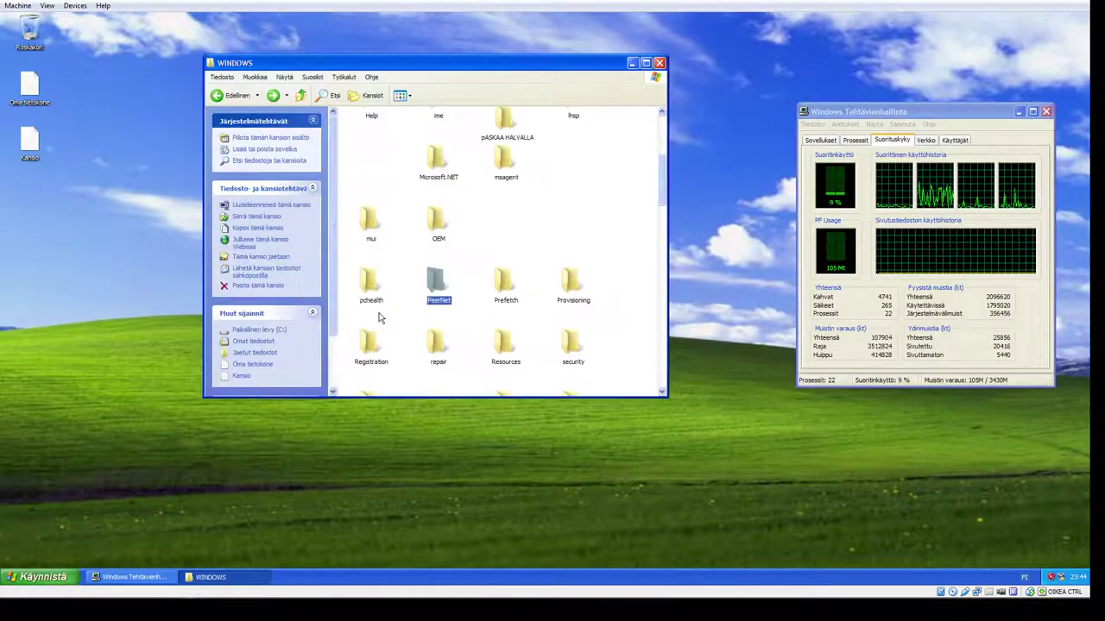
double_click(369, 280)
left_click_drag(573, 217, 361, 125)
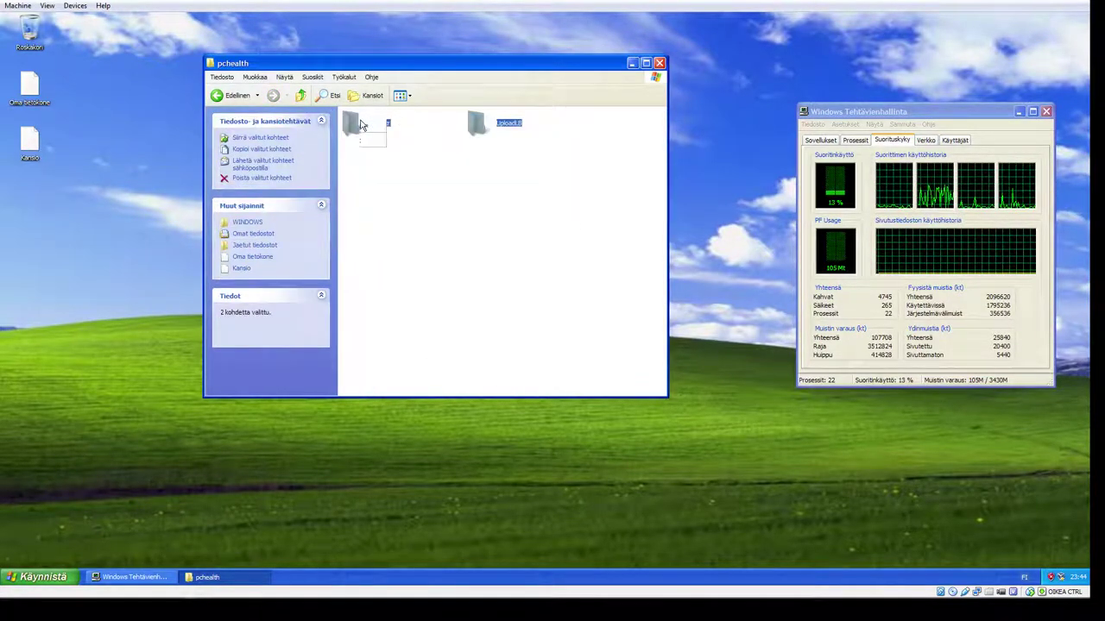
left_click(388, 210)
left_click(574, 318)
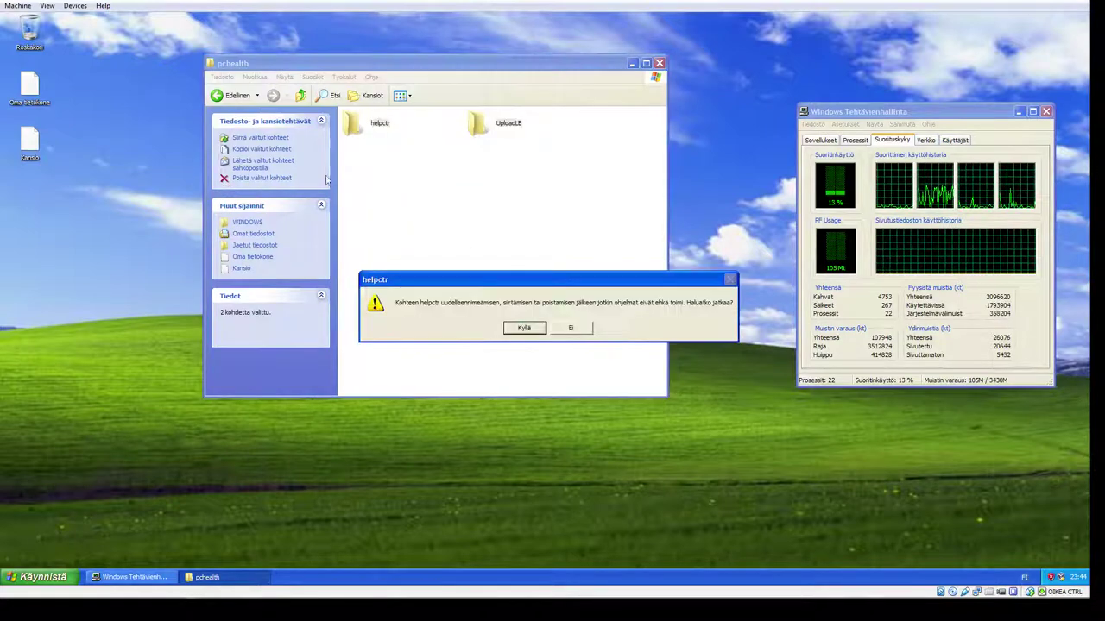
left_click(523, 328)
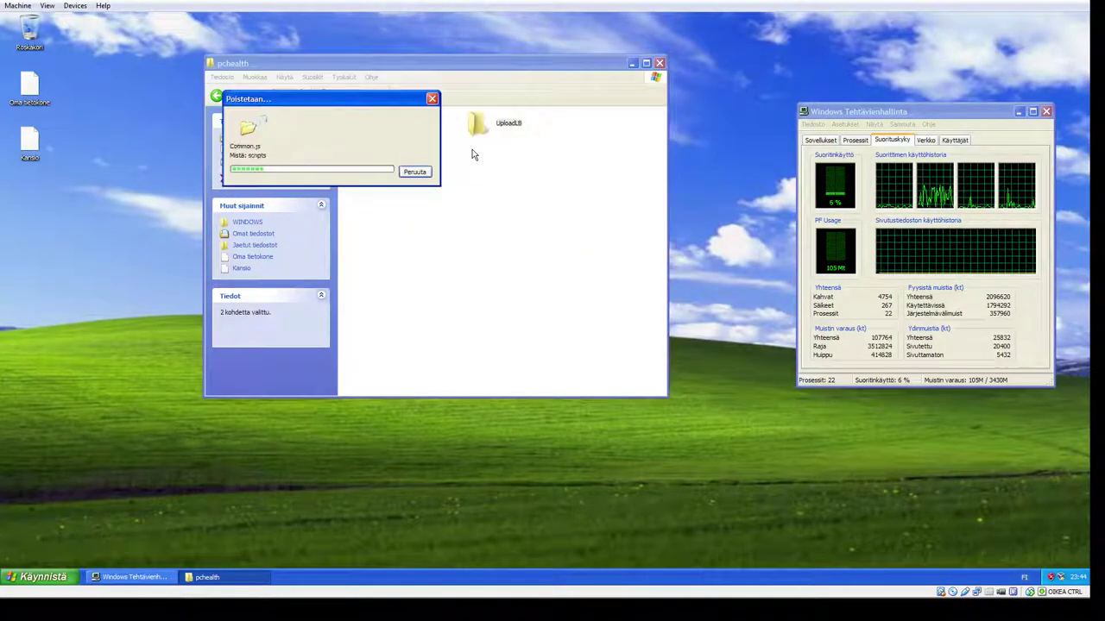
left_click(488, 317)
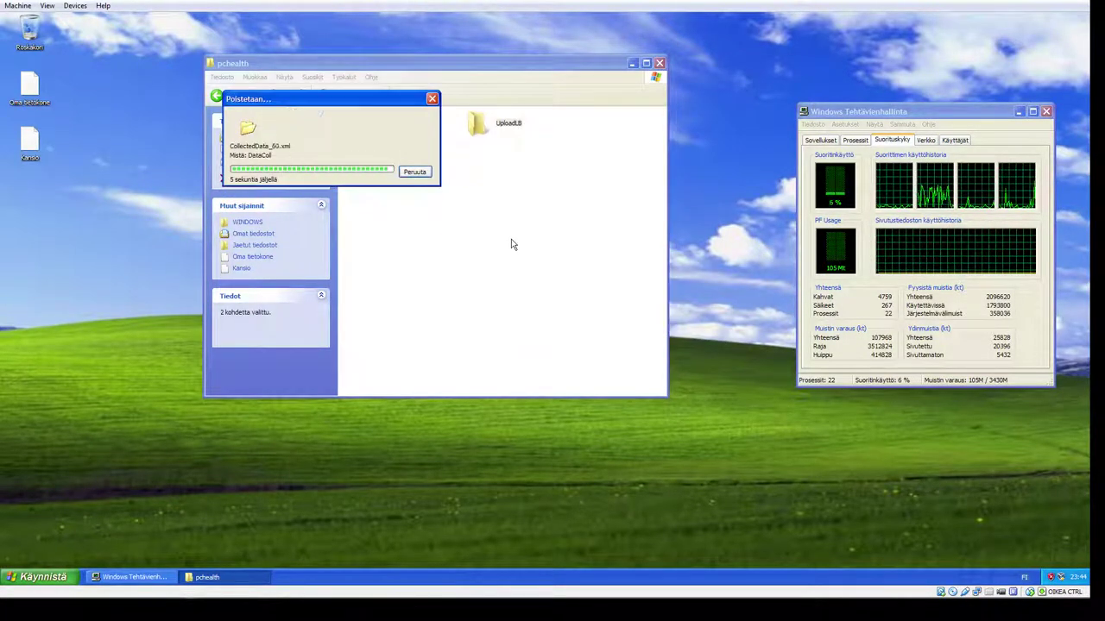
Step: Confirm the deletion of all program files inside the helpctr and UploadLB folders
left_click(519, 327)
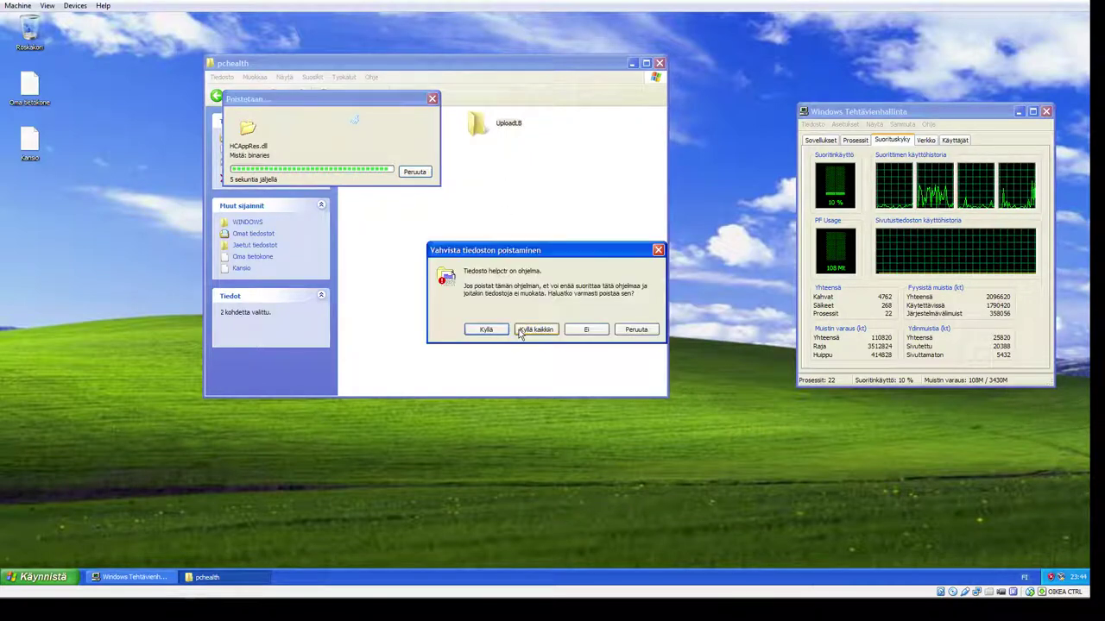
left_click(522, 332)
left_click(531, 338)
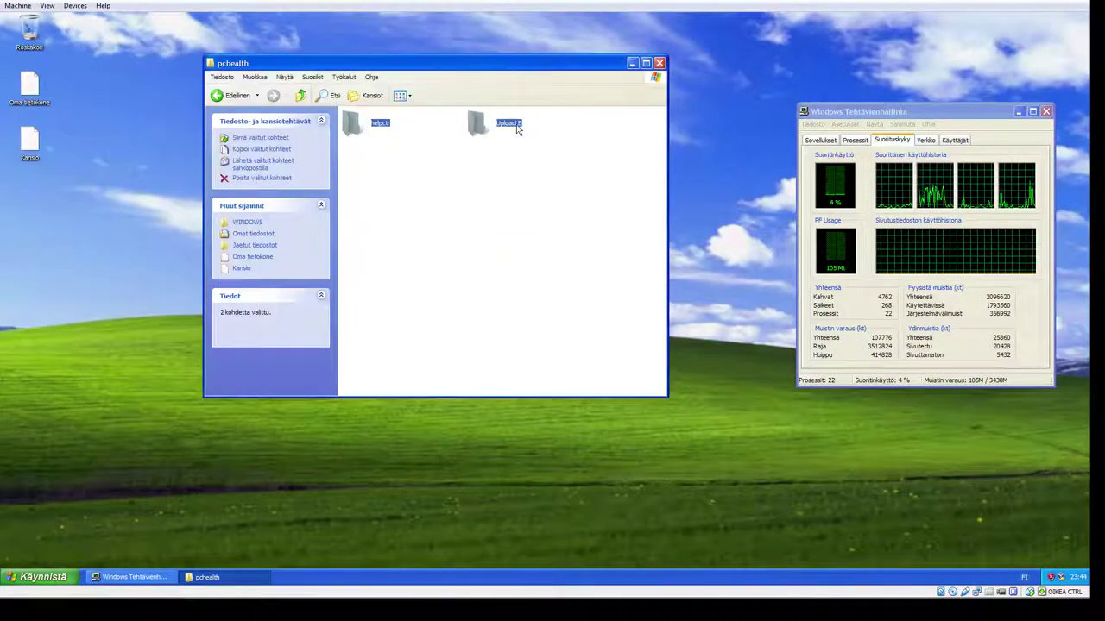
Step: Delete the uploadm application from the Binaries folder in UploadLB and return to pchealth
double_click(477, 129)
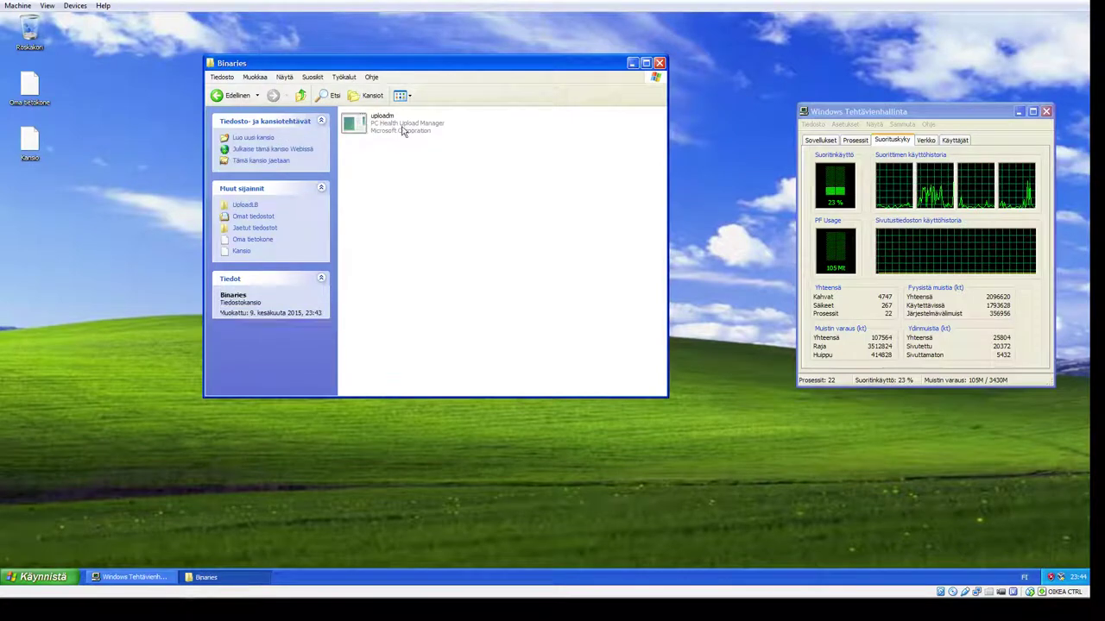
left_click(347, 120)
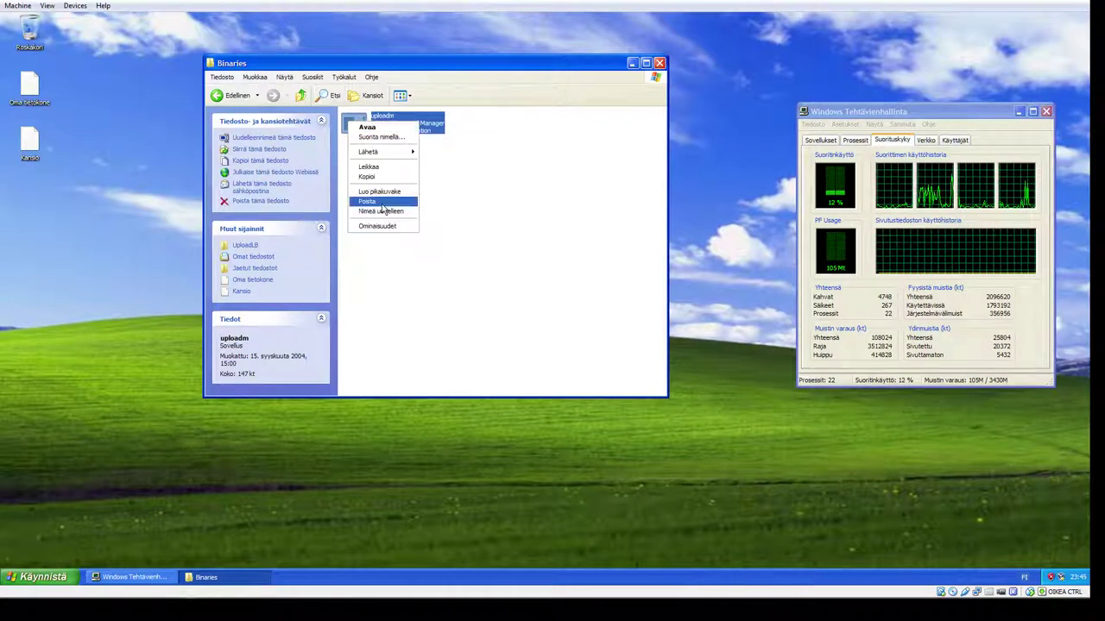
left_click(381, 204)
left_click(567, 308)
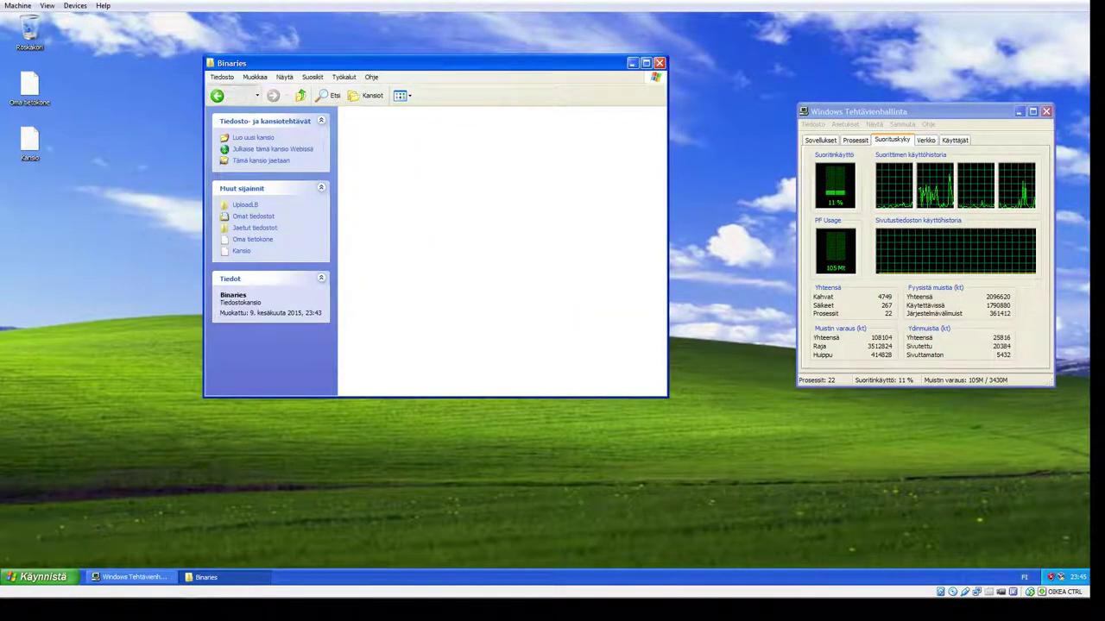
key("BackSpace")
key("BackSpace")
key("BackSpace")
Step: Check the BATCH folder inside helpctr and return to helpctr
left_click(365, 125)
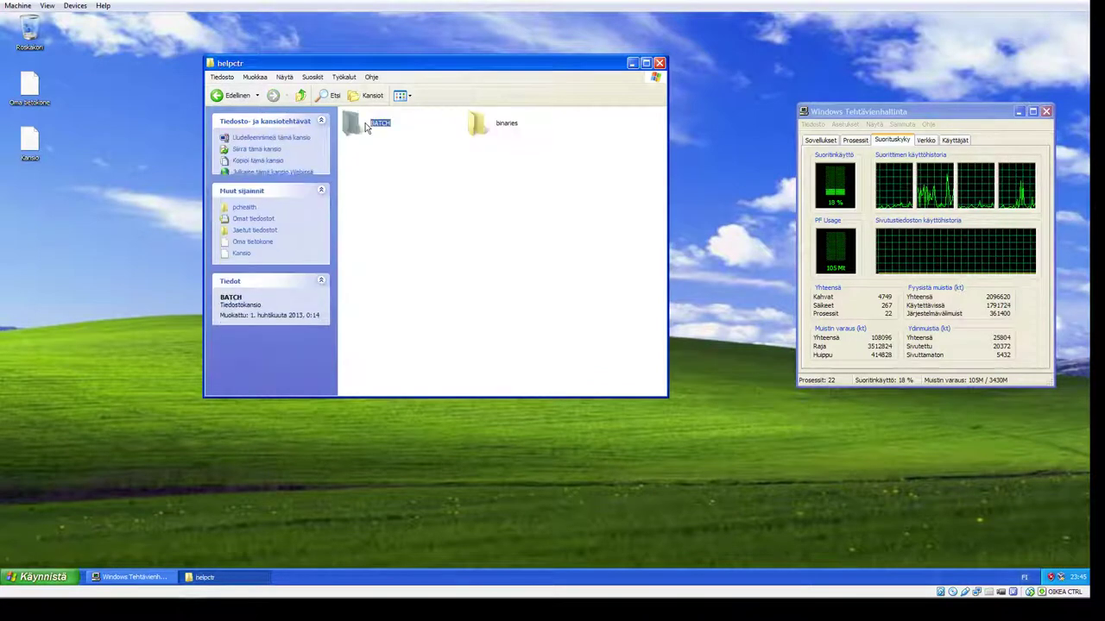
double_click(365, 125)
left_click(217, 96)
Step: Delete all files in helpctr's binaries folder, accepting the program-file warnings for all, and return to WINDOWS
double_click(500, 133)
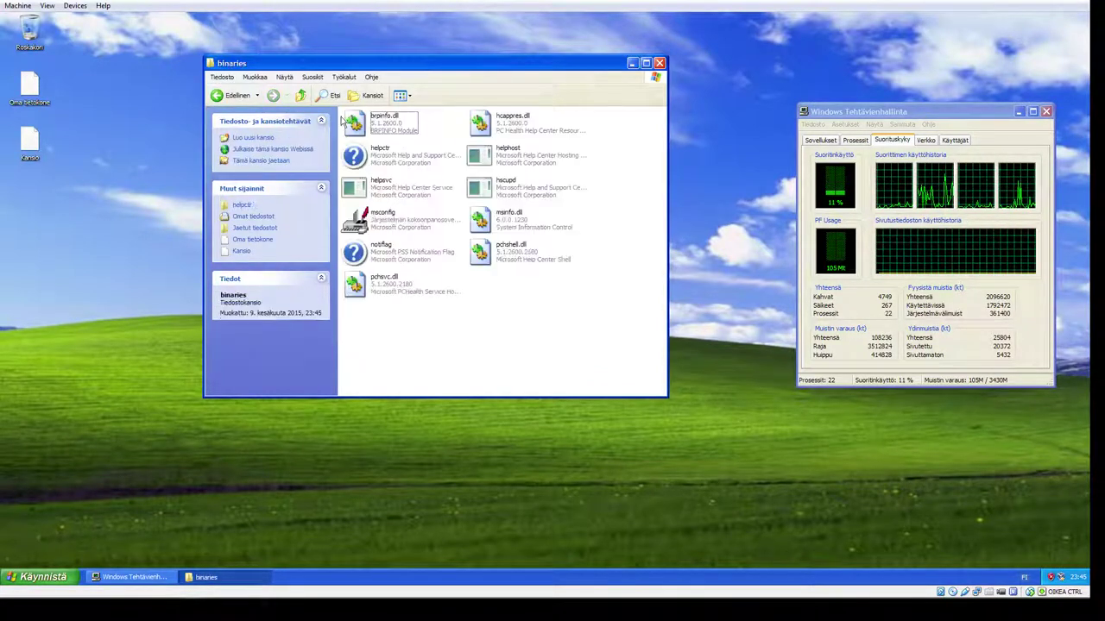
left_click_drag(599, 326, 336, 99)
right_click(373, 119)
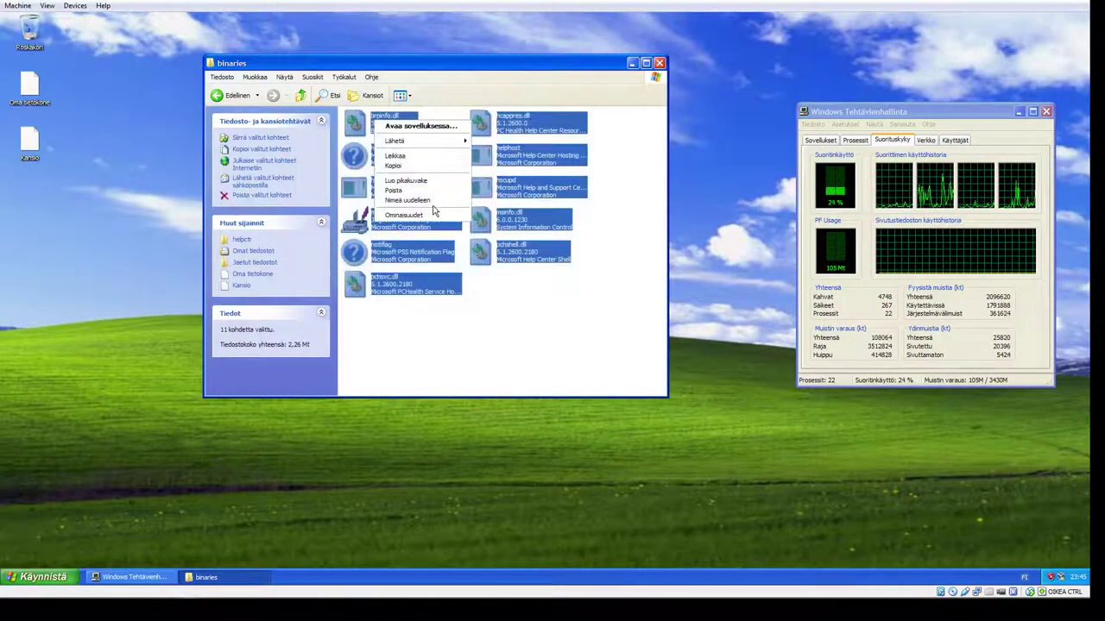
left_click(446, 201)
left_click(580, 317)
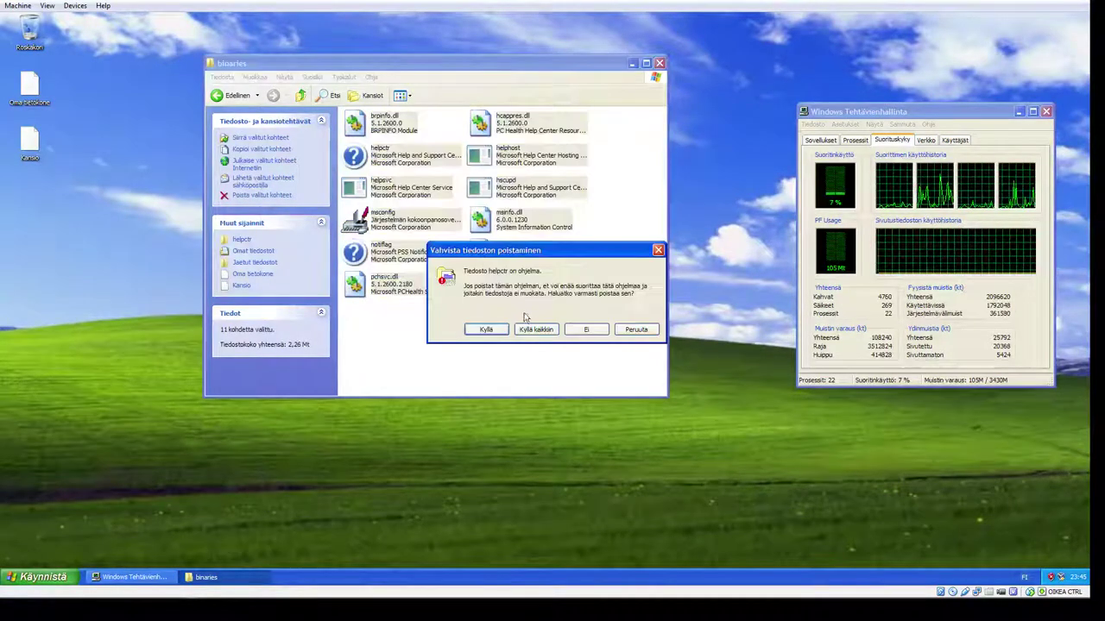
left_click(529, 328)
left_click(535, 336)
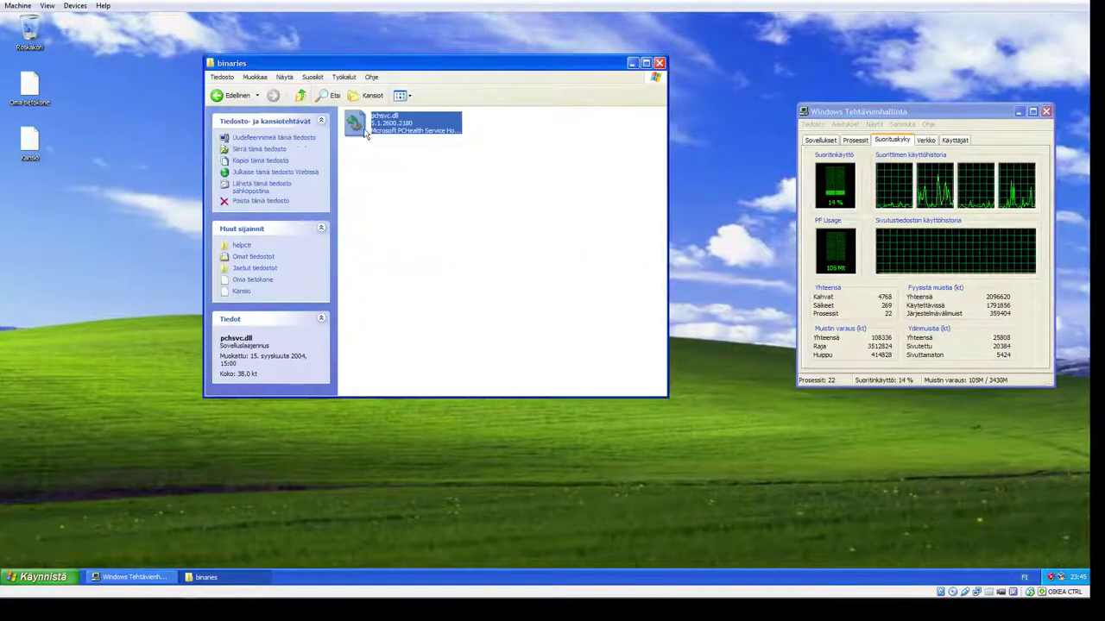
left_click(246, 100)
left_click(246, 100)
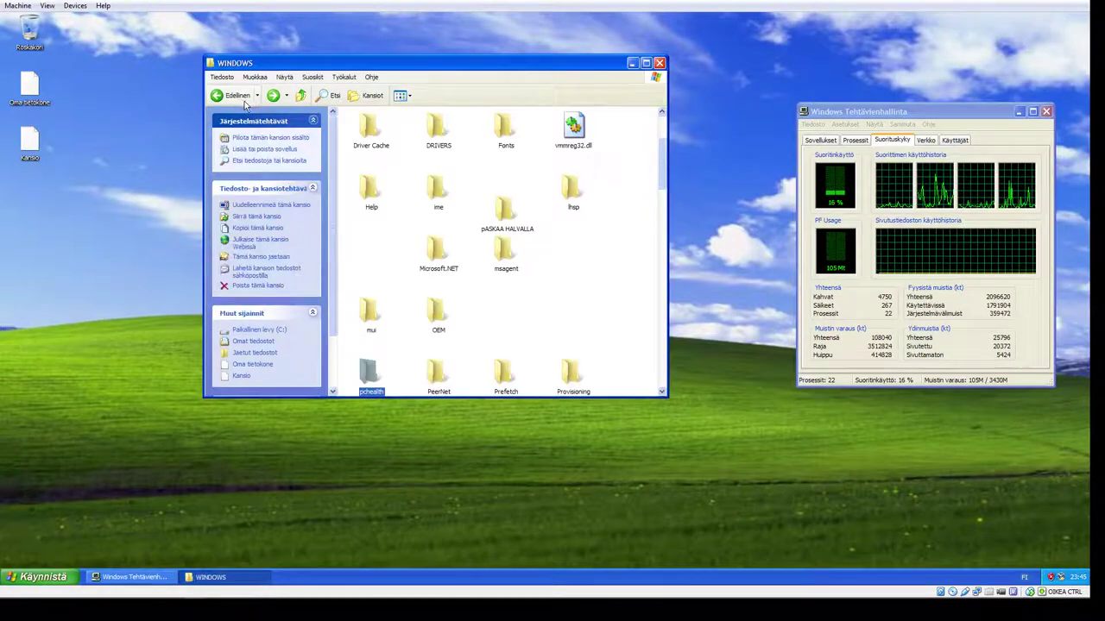
Step: Check which actions the add-scheduled-task item in the Tasks folder offers and return to WINDOWS
scroll(523, 297, "down", 3)
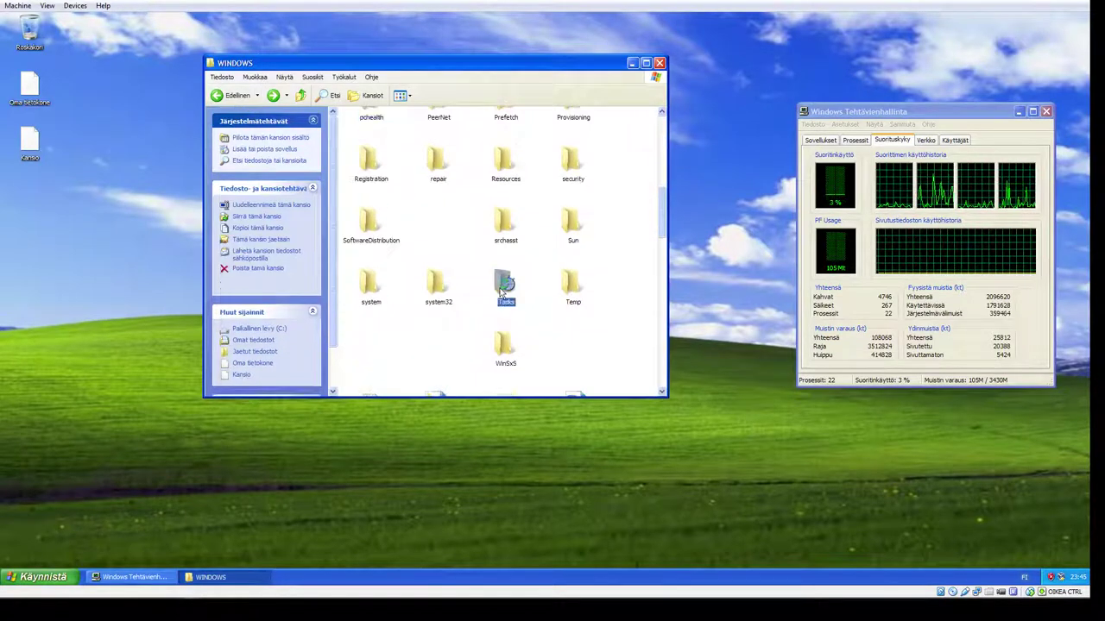
double_click(503, 293)
left_click(390, 126)
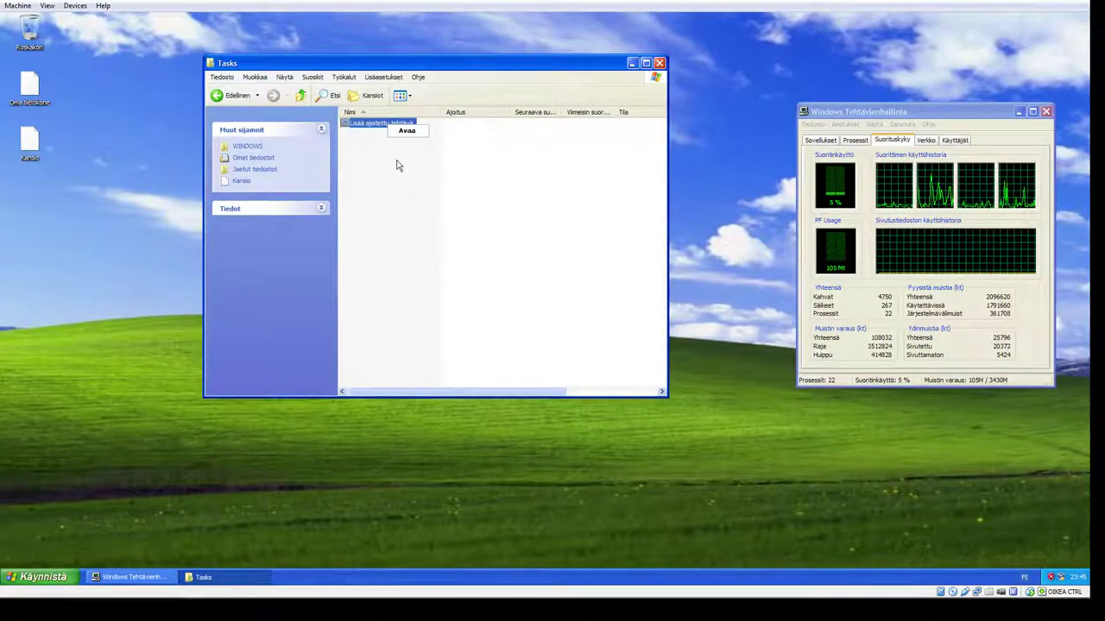
left_click(370, 170)
left_click(367, 125)
left_click(382, 168)
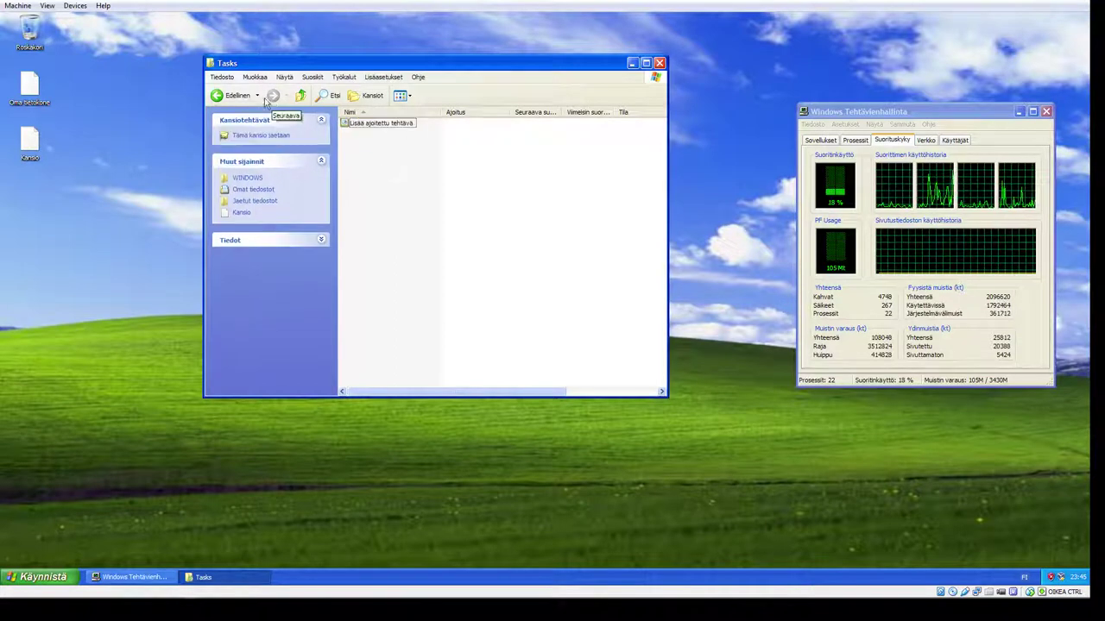
left_click(230, 95)
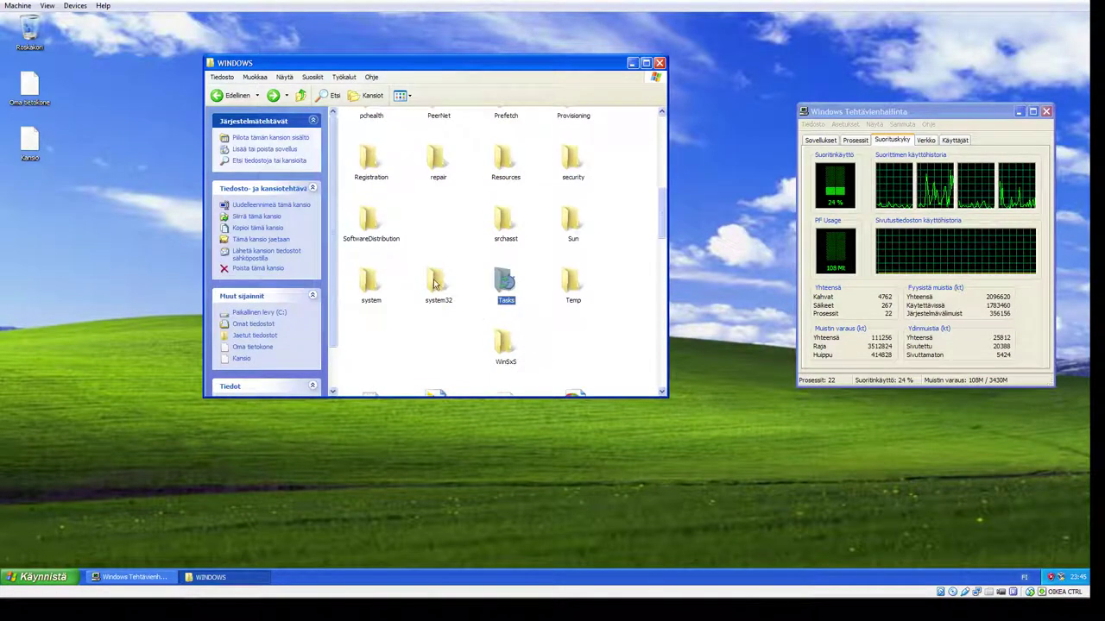
Step: Delete all files in the system folder and return to WINDOWS
double_click(378, 285)
left_click_drag(596, 117, 304, 396)
right_click(364, 380)
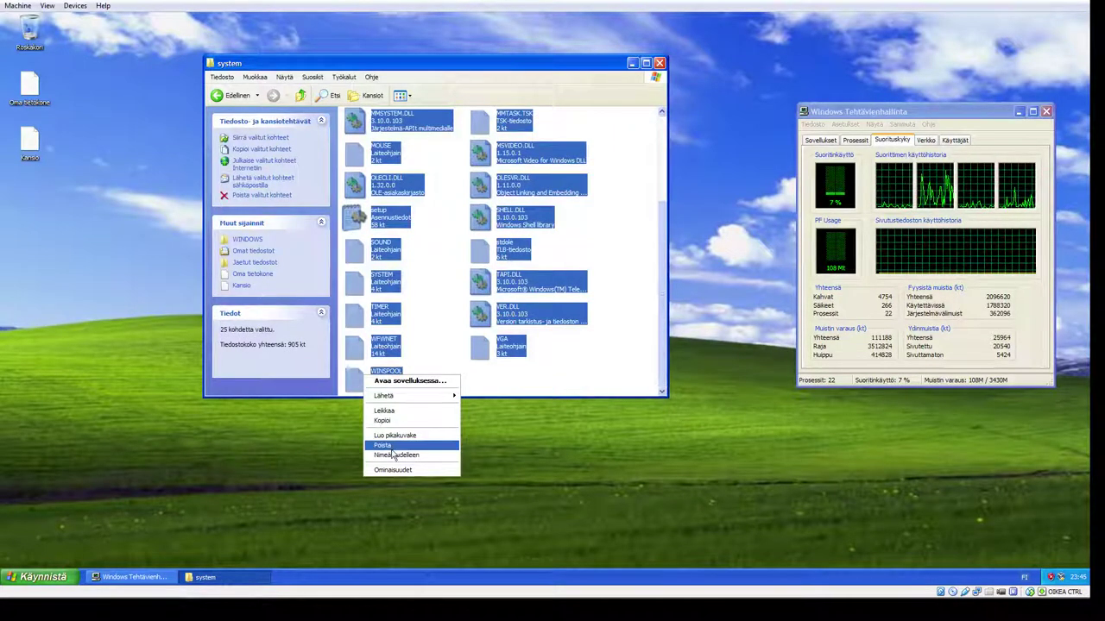
left_click(392, 447)
left_click(578, 318)
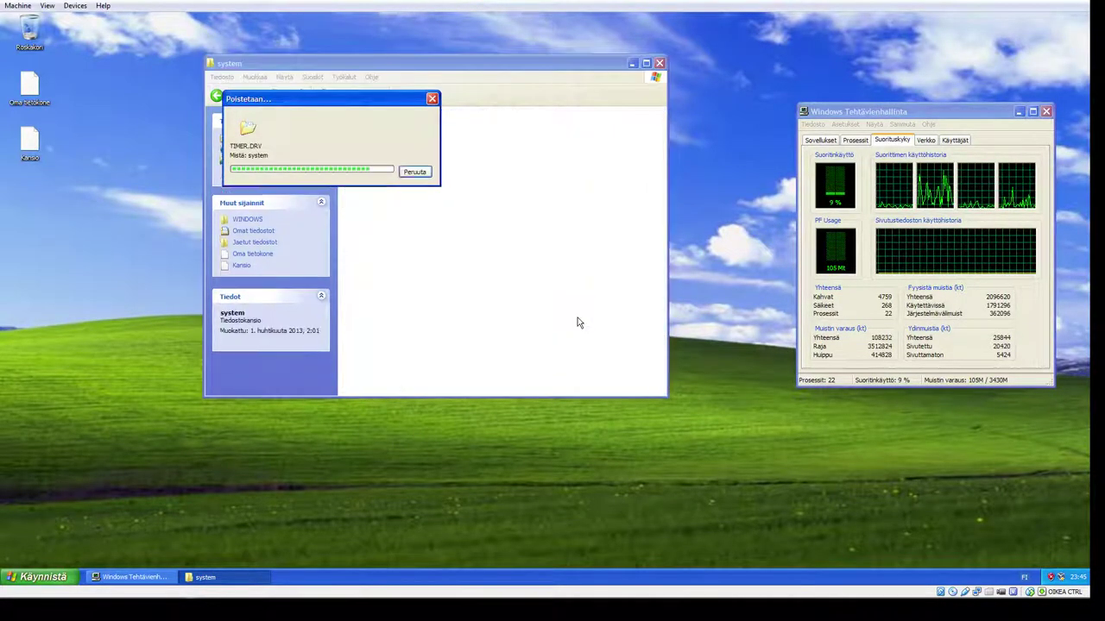
left_click(231, 99)
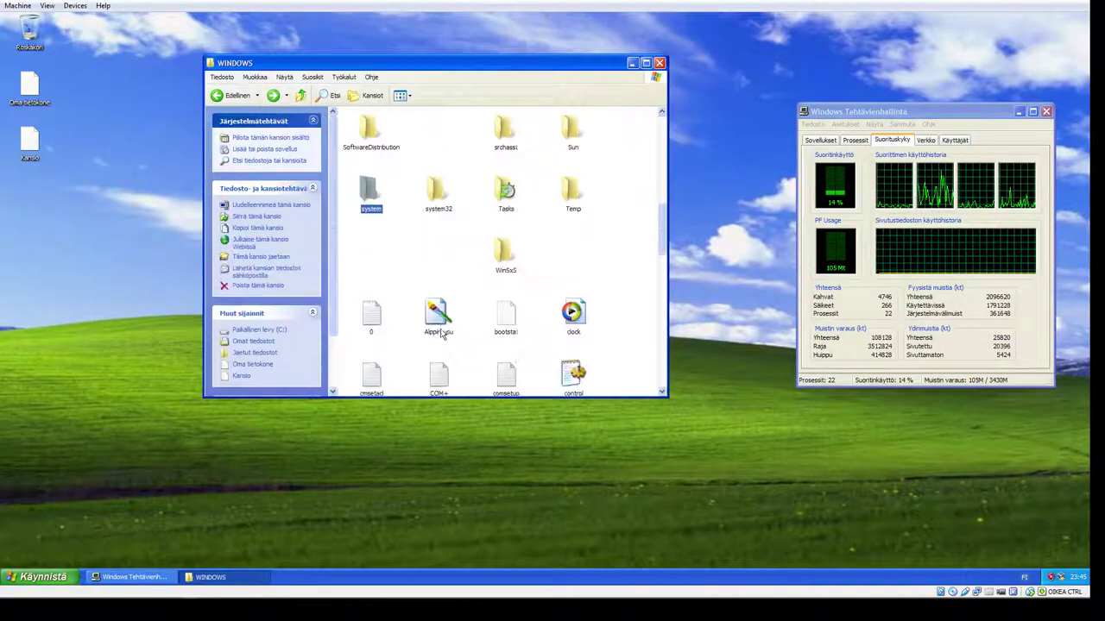
Step: Open system32 and delete its entire contents, accepting the program-file warning for all files
key("Return")
scroll(555, 278, "down", 20)
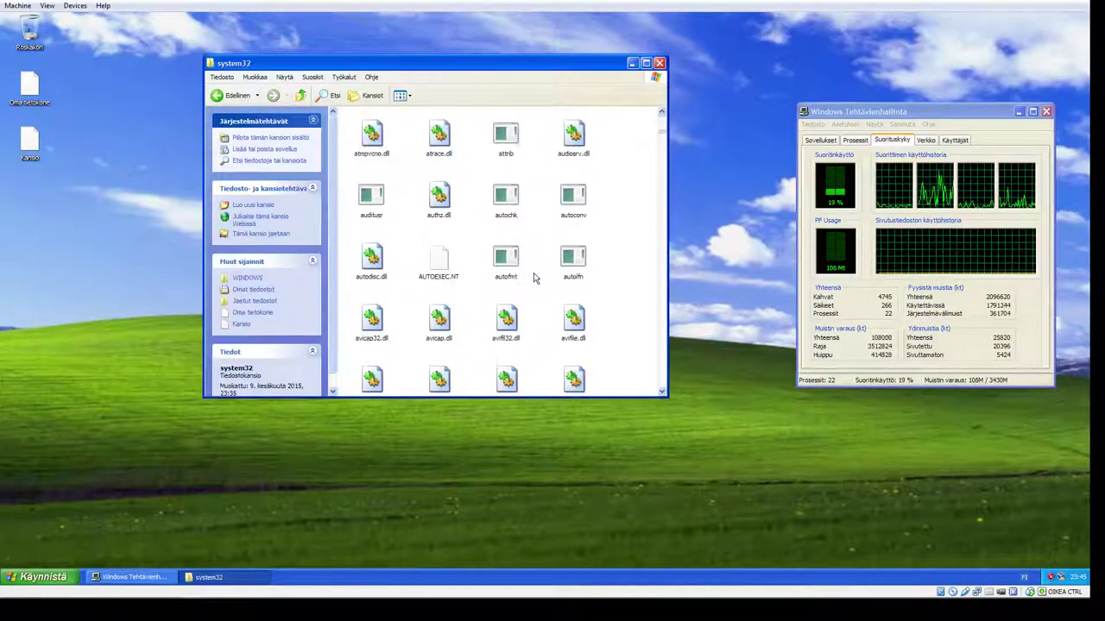
scroll(555, 278, "down", 20)
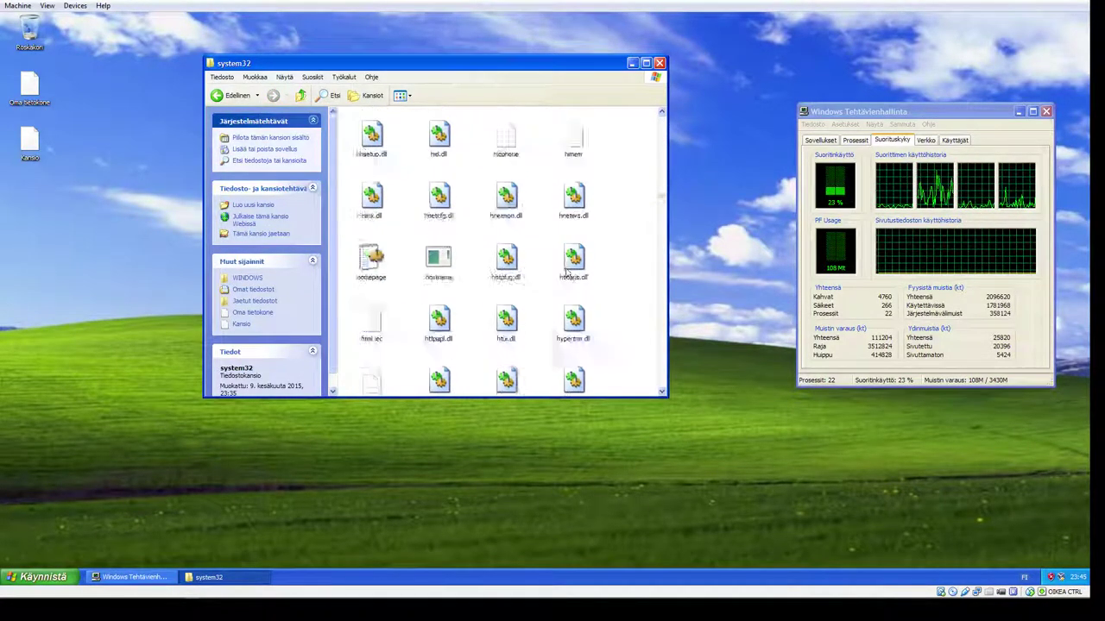
scroll(584, 261, "down", 20)
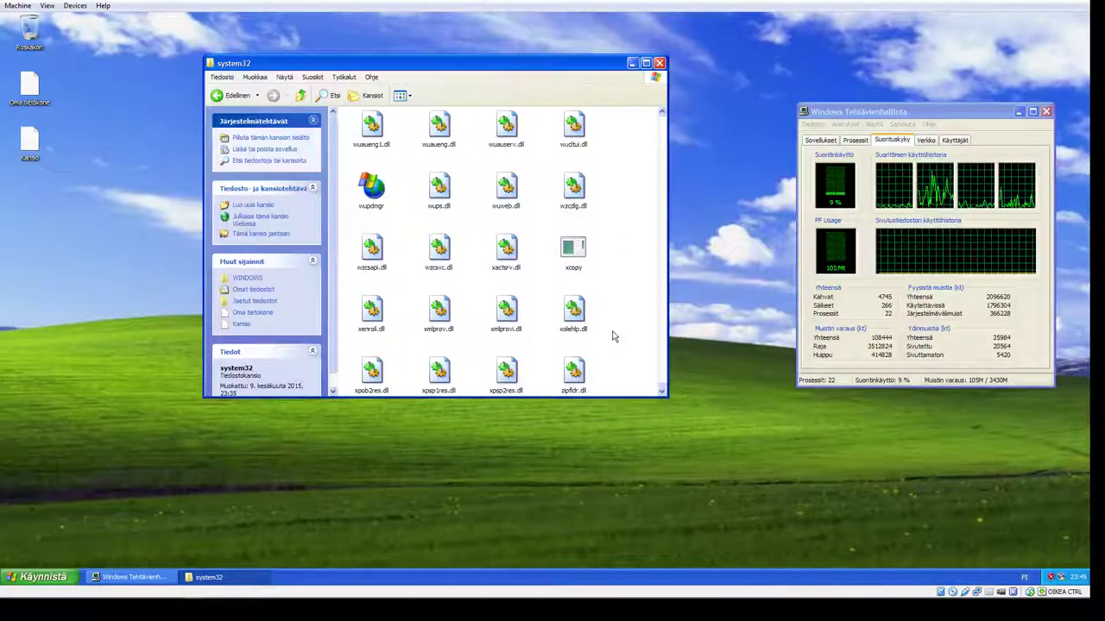
key("ctrl+a")
left_click(540, 332)
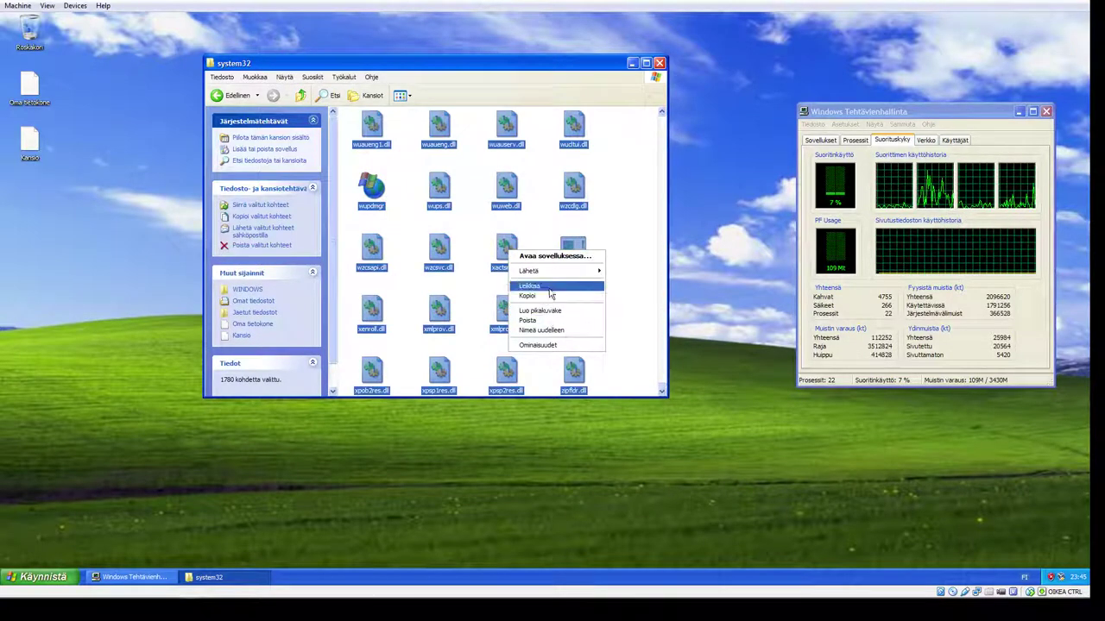
left_click(549, 322)
left_click(578, 315)
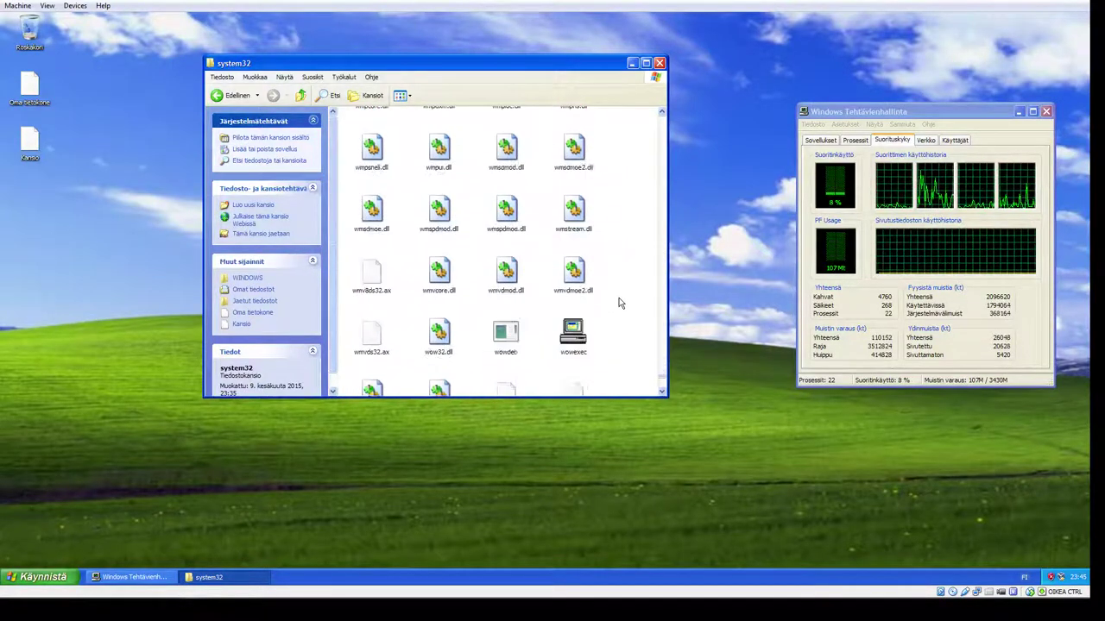
left_click(549, 334)
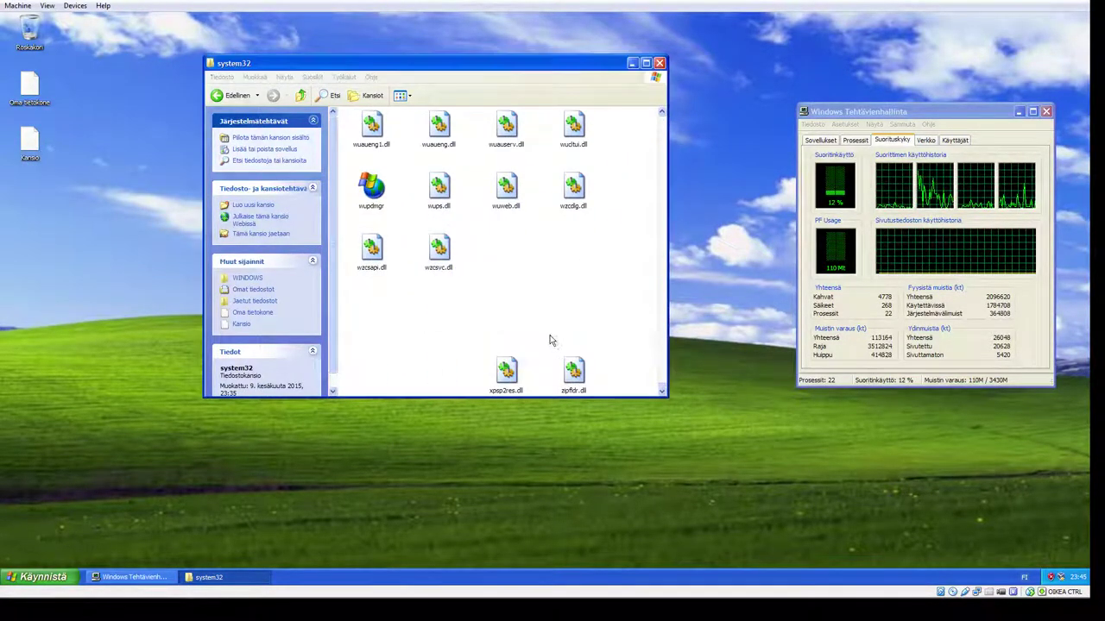
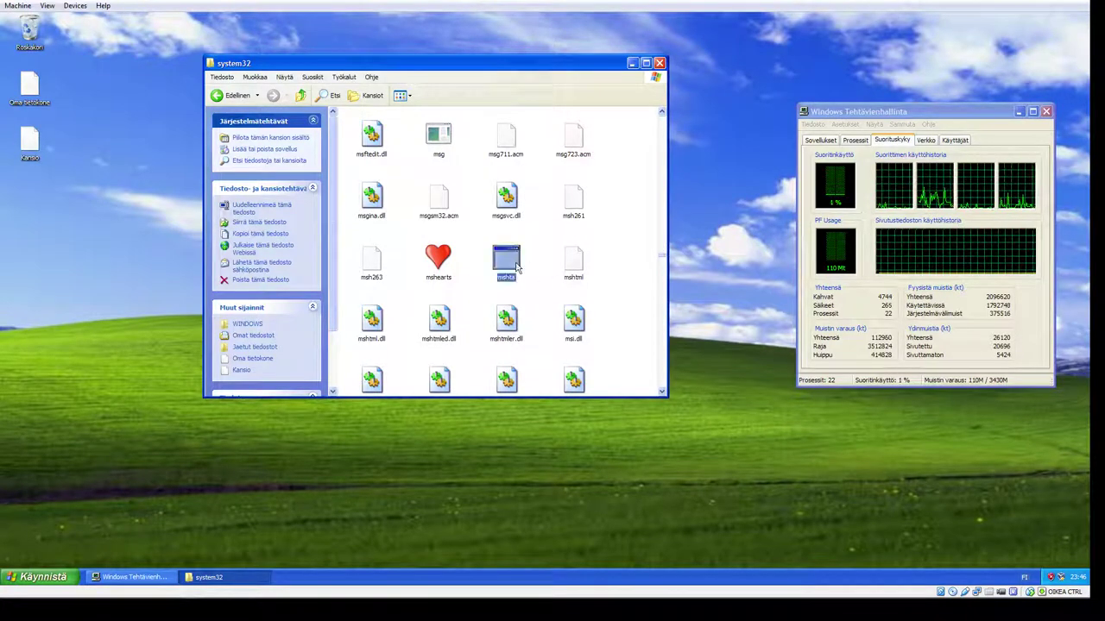
Step: Launch the mshearts game from system32 and enter a player name
key("Left")
key("Return")
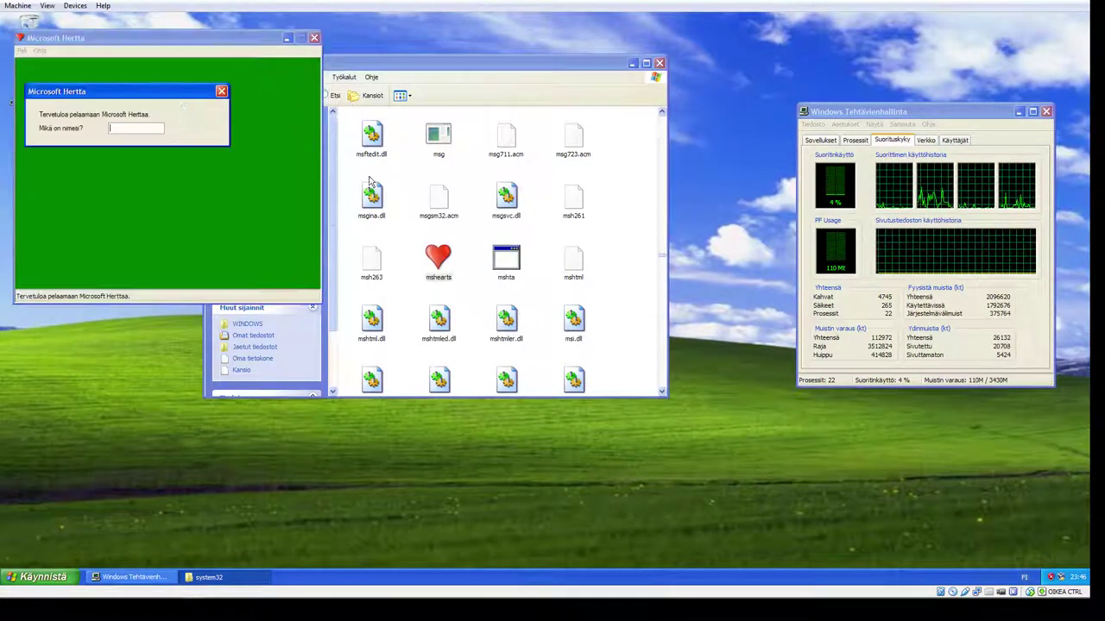
left_click(188, 116)
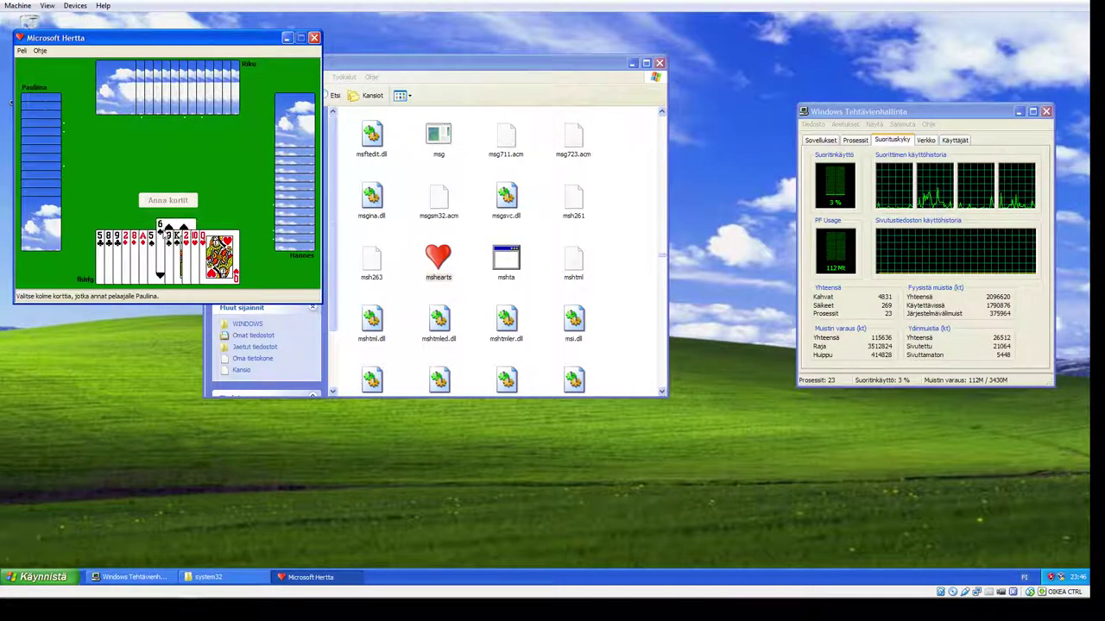
Step: Pass three cards in the Hearts game, accept the received cards, play one card and close the game
left_click(178, 205)
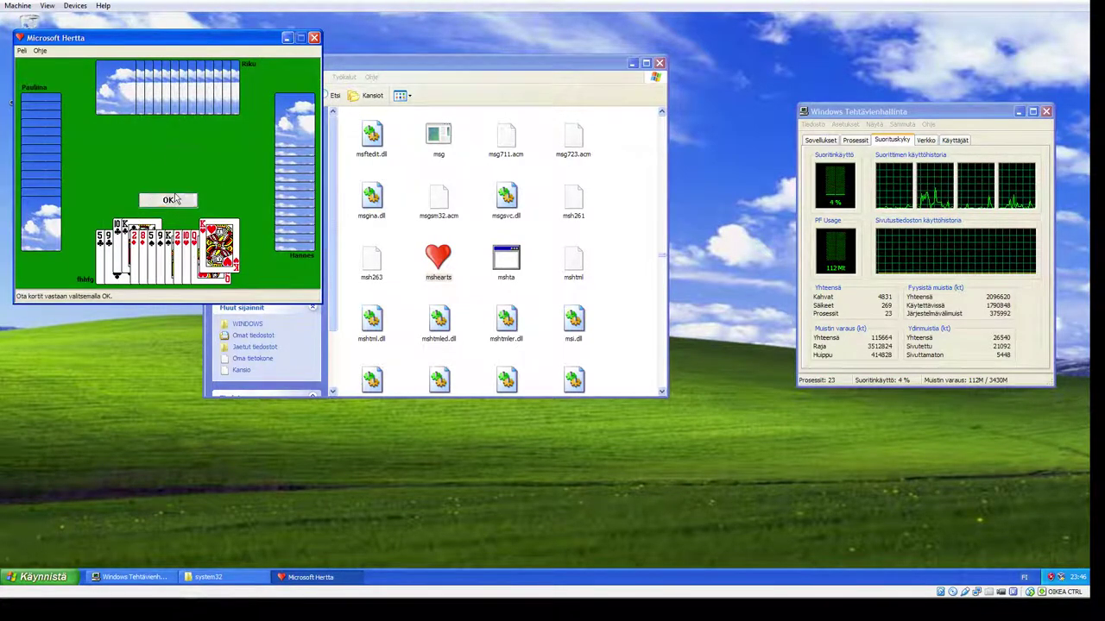
left_click(172, 200)
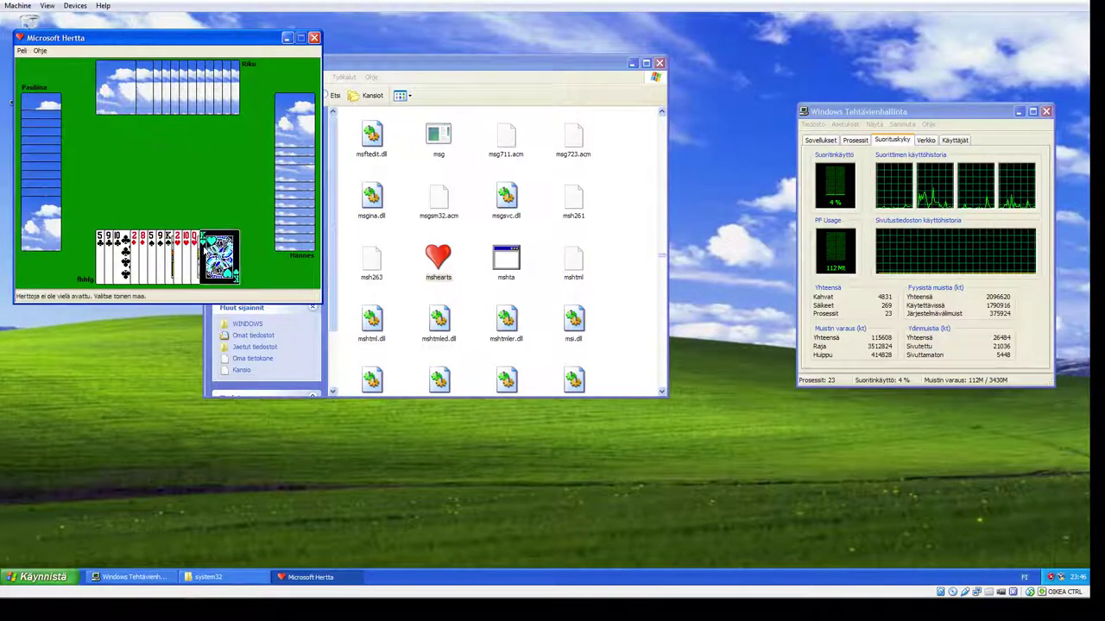
left_click(184, 252)
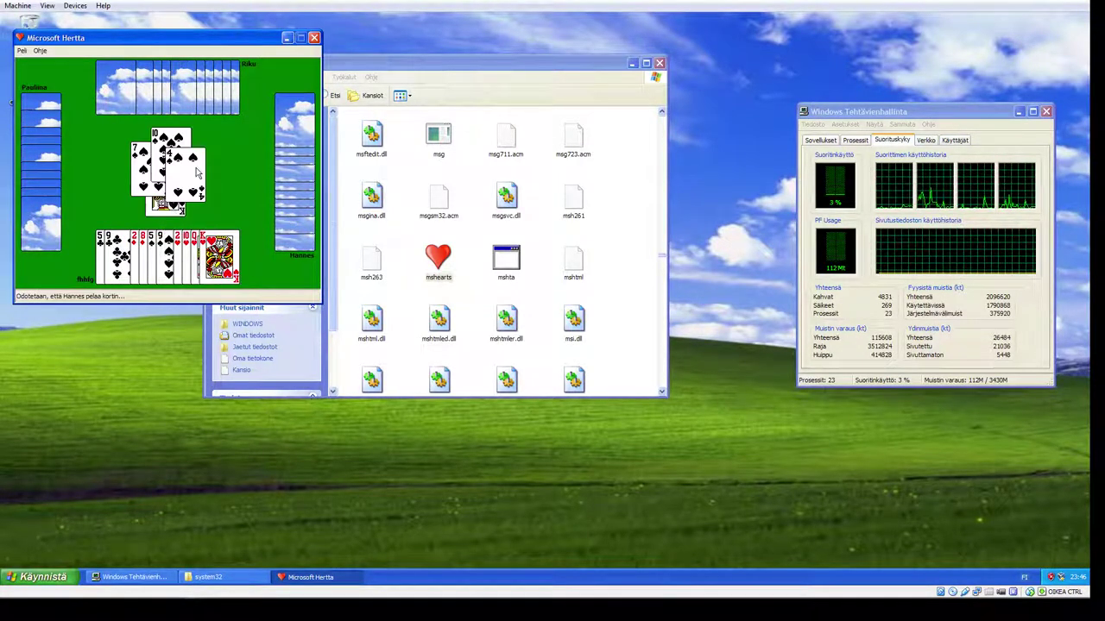
left_click(289, 39)
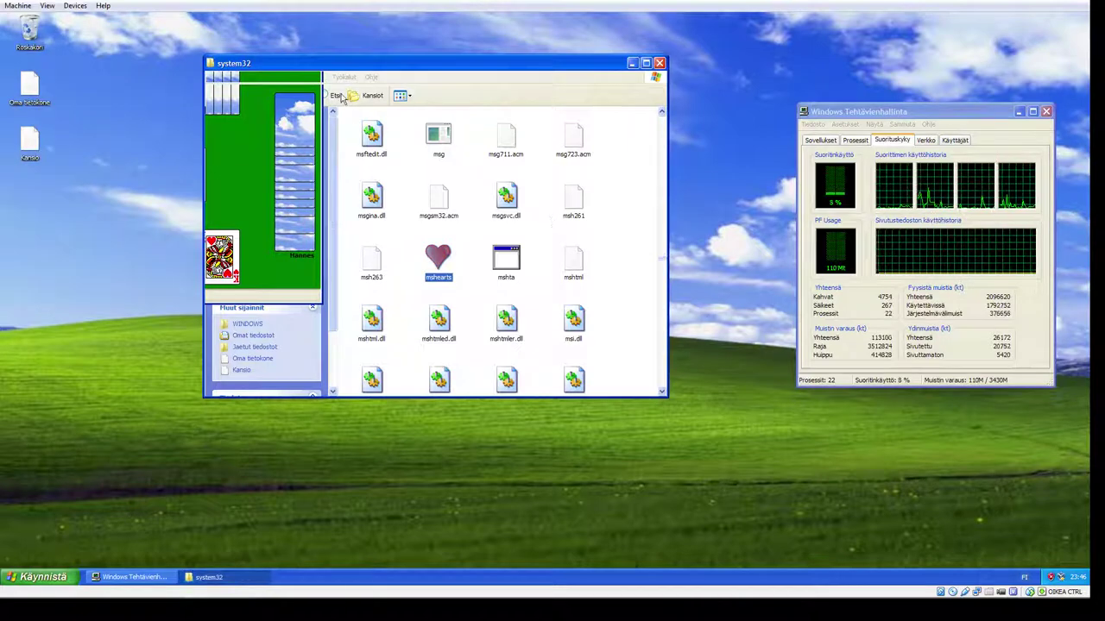
Step: Launch mspaint from system32, widen its window and maximize it
scroll(607, 250, "down", 5)
scroll(606, 253, "down", 3)
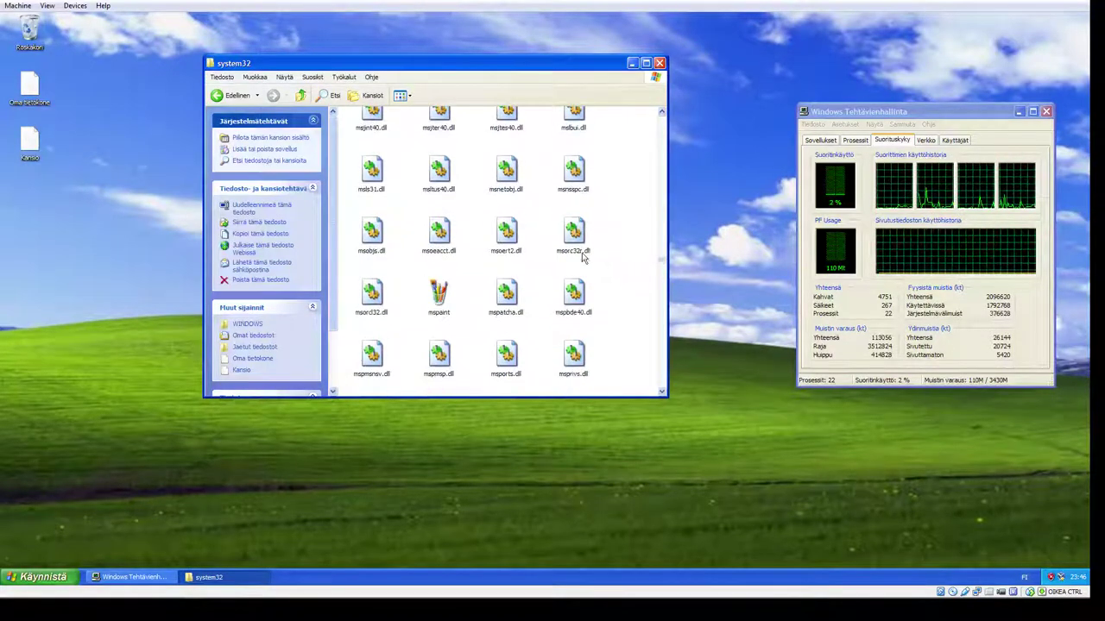
left_click(440, 296)
double_click(428, 295)
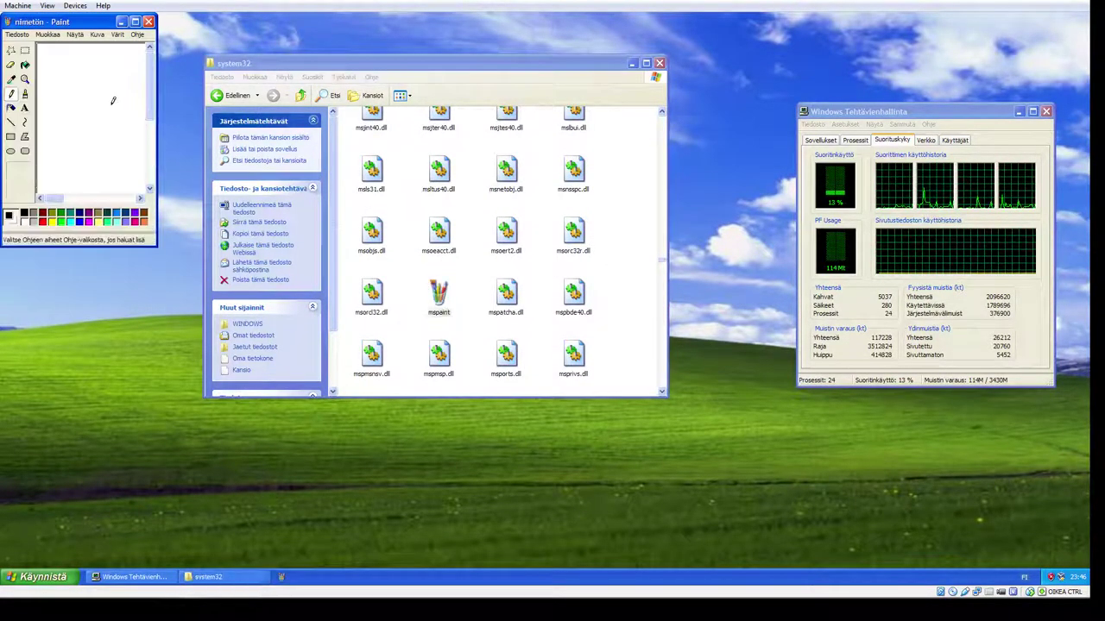
mouse_move(156, 77)
left_mouse_down()
mouse_move(442, 99)
mouse_move(463, 116)
left_mouse_up()
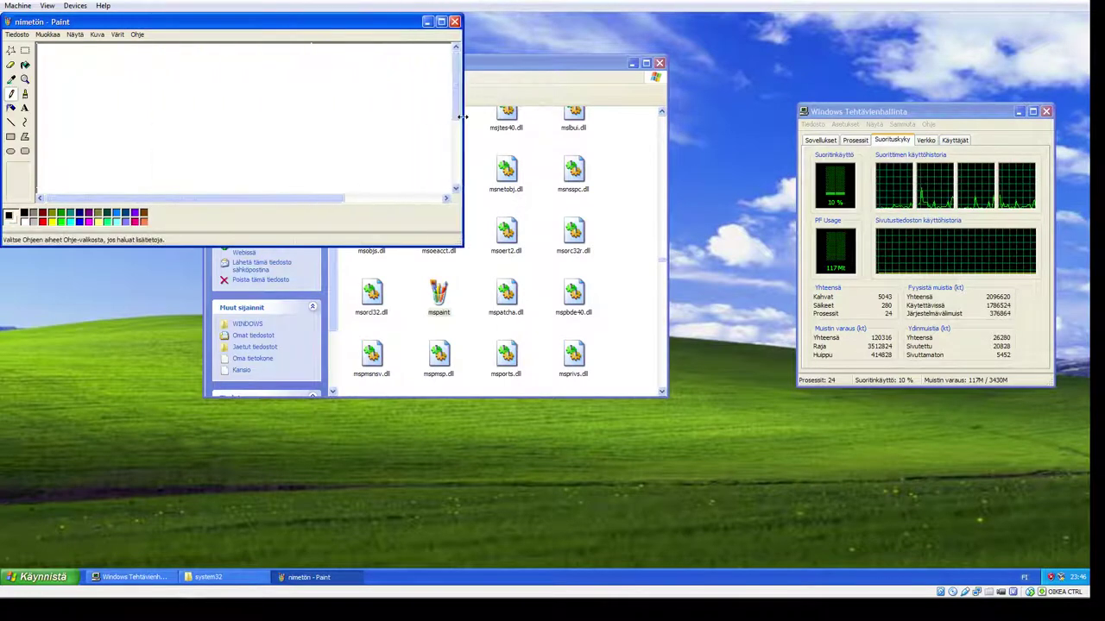
left_click(441, 22)
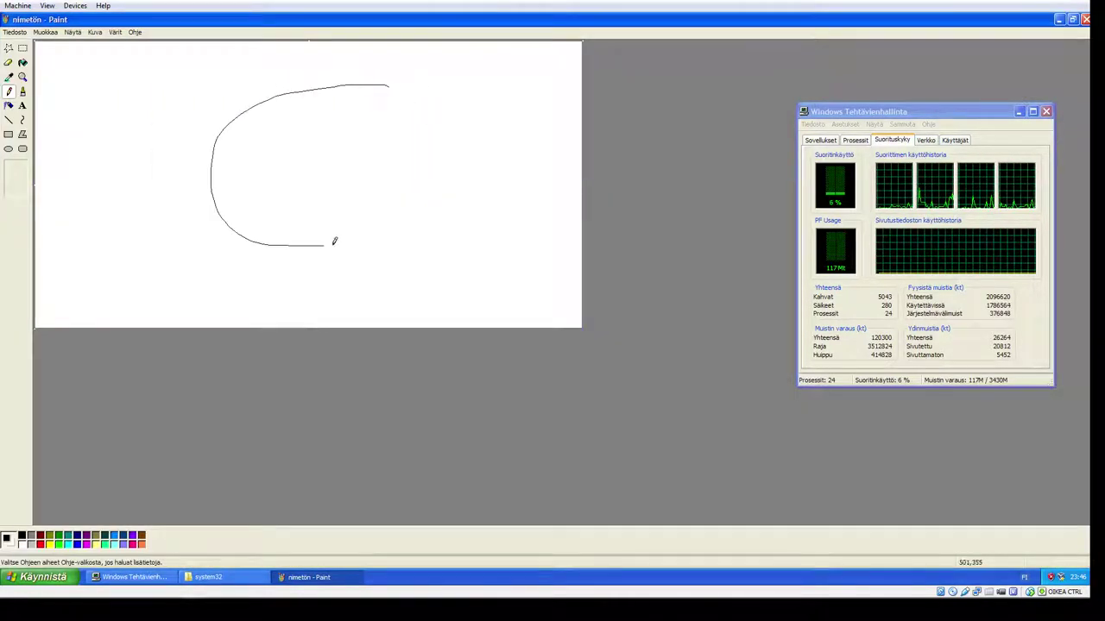
Step: Draw freehand with the pencil a closed round outline with a diagonal line through it and three lines on each side
left_click_drag(334, 242, 372, 80)
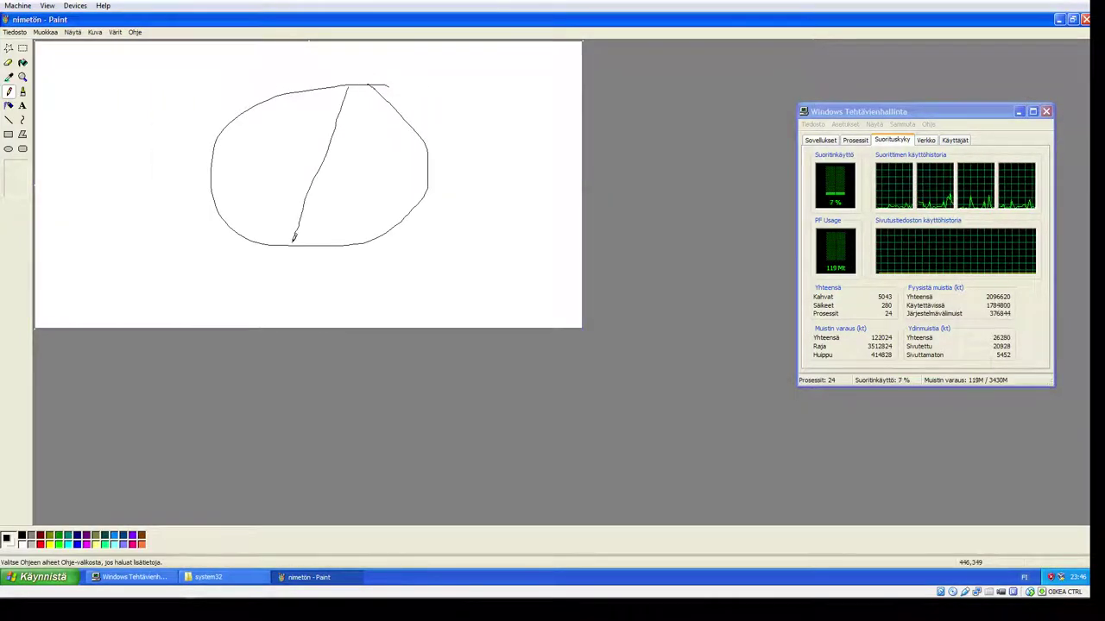
left_click_drag(480, 145, 568, 144)
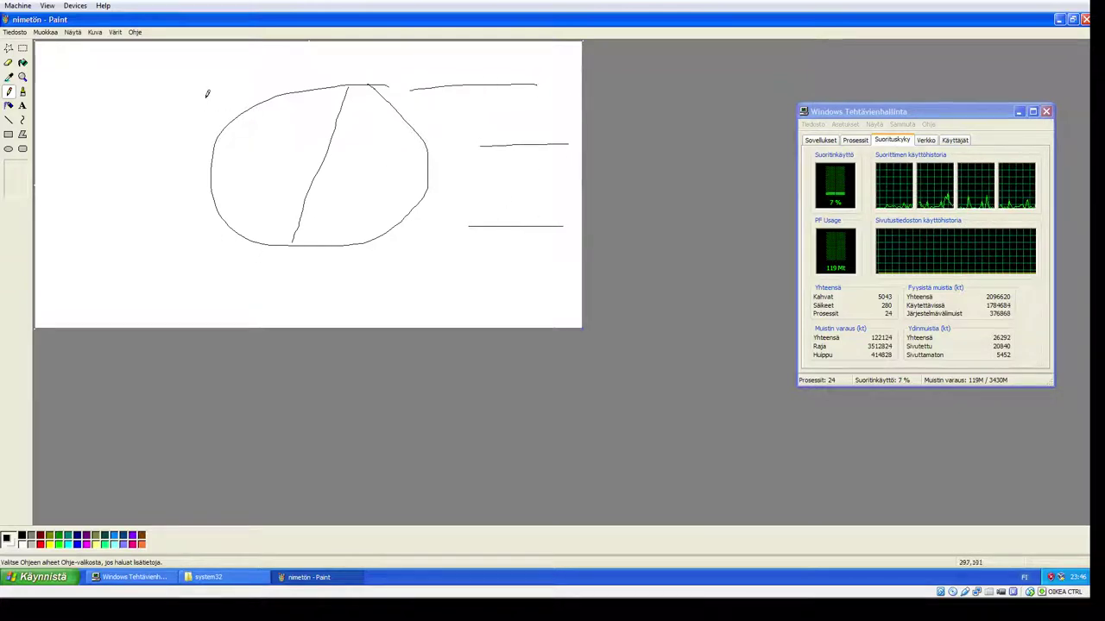
left_click_drag(158, 183, 34, 235)
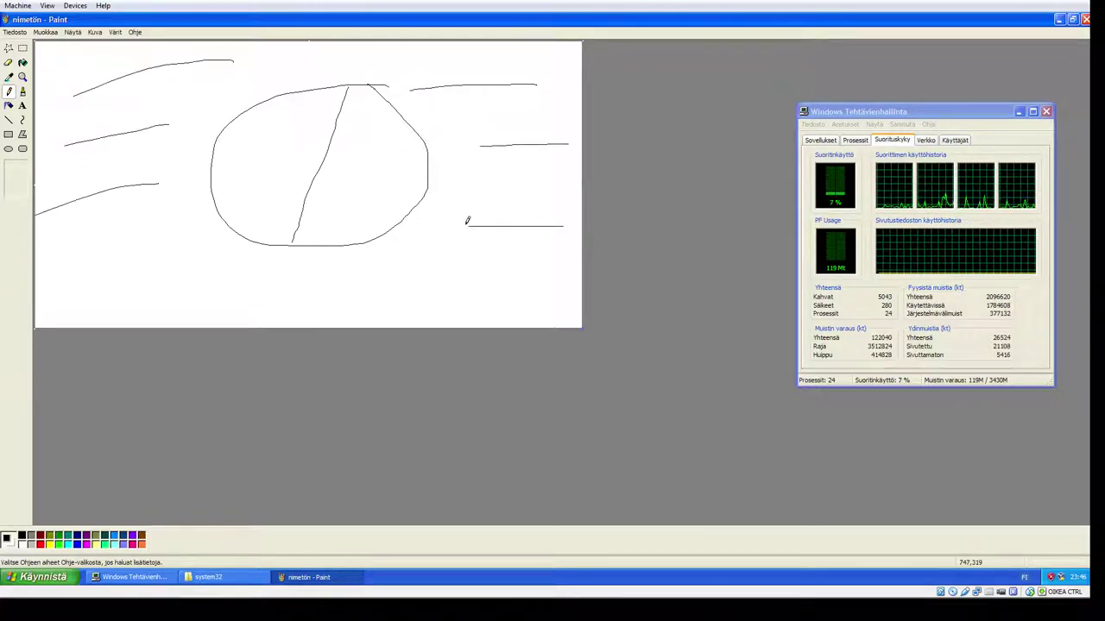
Step: Shrink the canvas to a tiny area and draw a small version of the round outline with lines on both sides
mouse_move(581, 329)
left_mouse_down()
mouse_move(202, 180)
mouse_move(98, 98)
left_mouse_up()
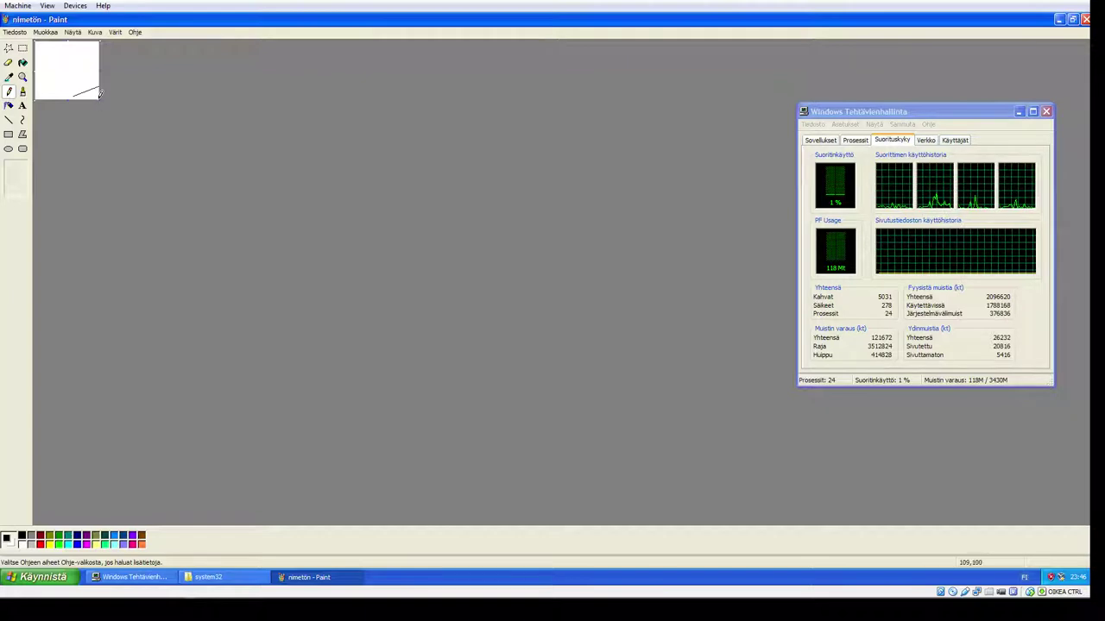
left_click_drag(99, 100, 386, 252)
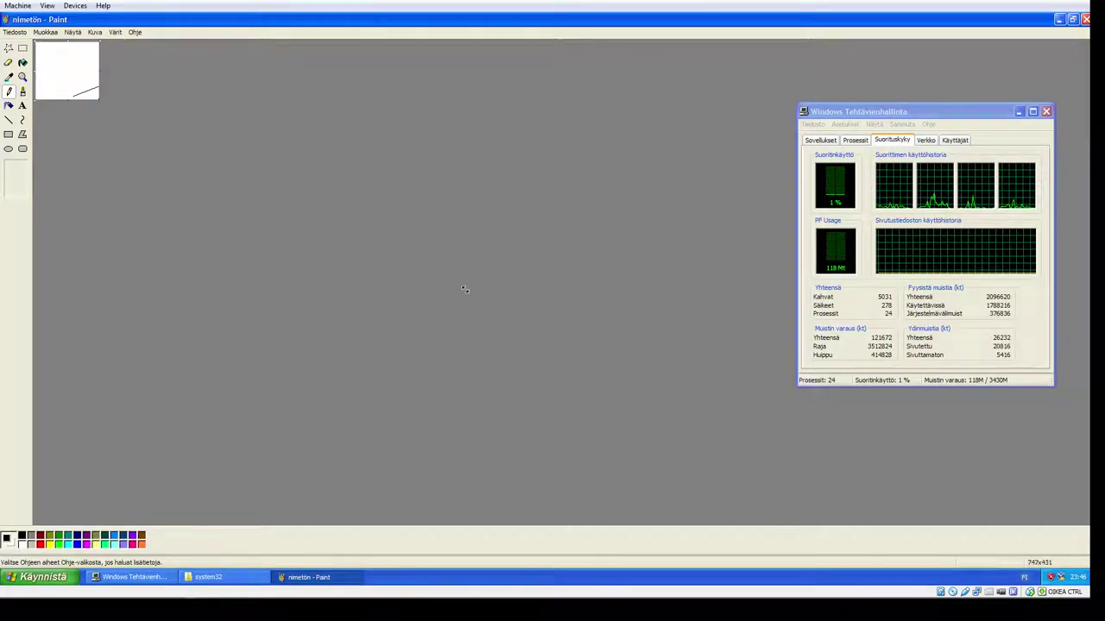
left_click_drag(465, 290, 506, 310)
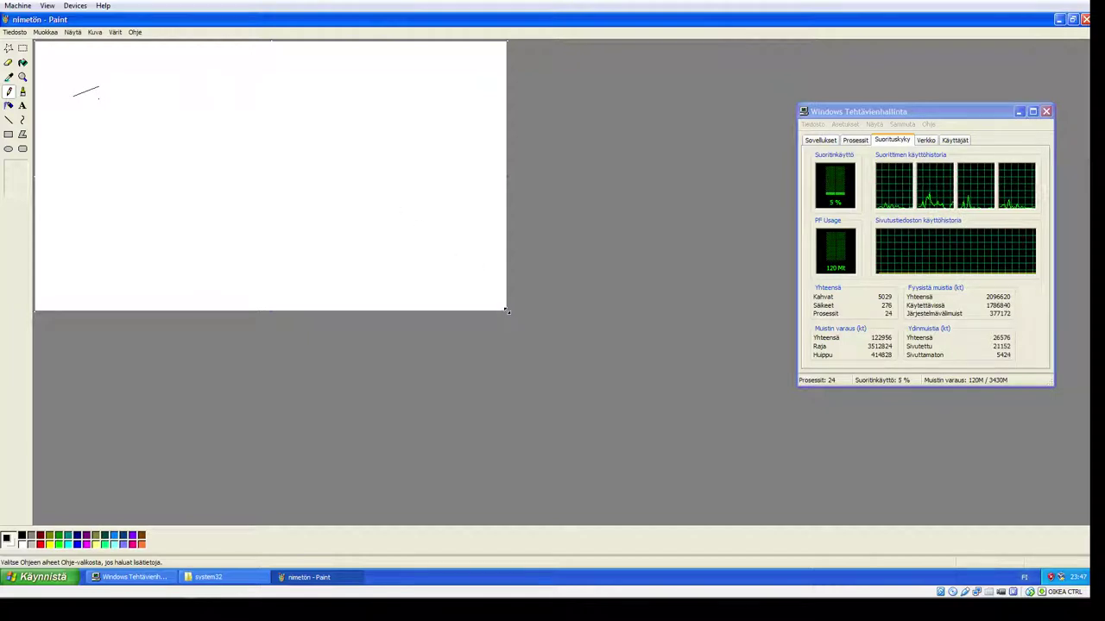
mouse_move(34, 42)
left_mouse_down()
mouse_move(81, 78)
mouse_move(52, 45)
mouse_move(52, 57)
left_mouse_up()
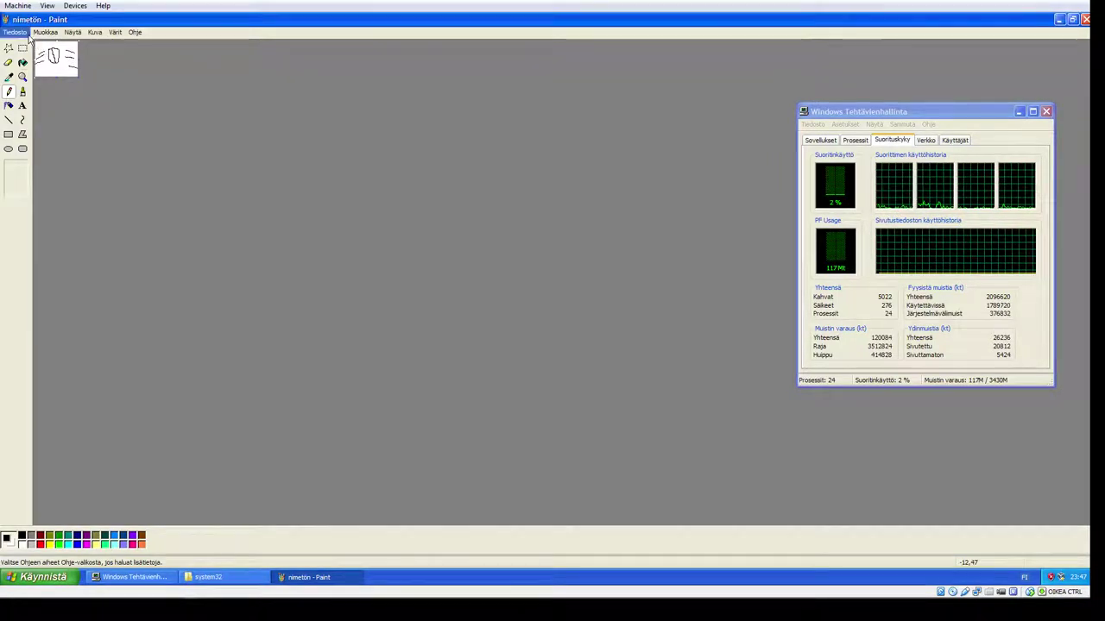
Step: Save the drawing as Taustakuva in Omat kuvatiedostot and close Paint
left_click(28, 36)
left_click(60, 74)
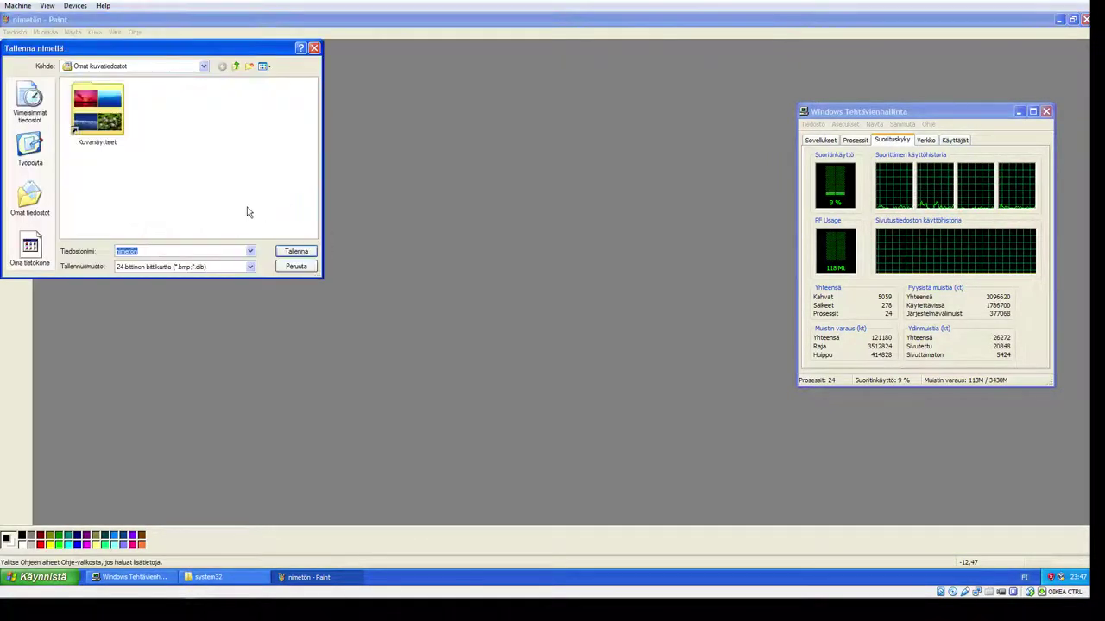
type("Taustak")
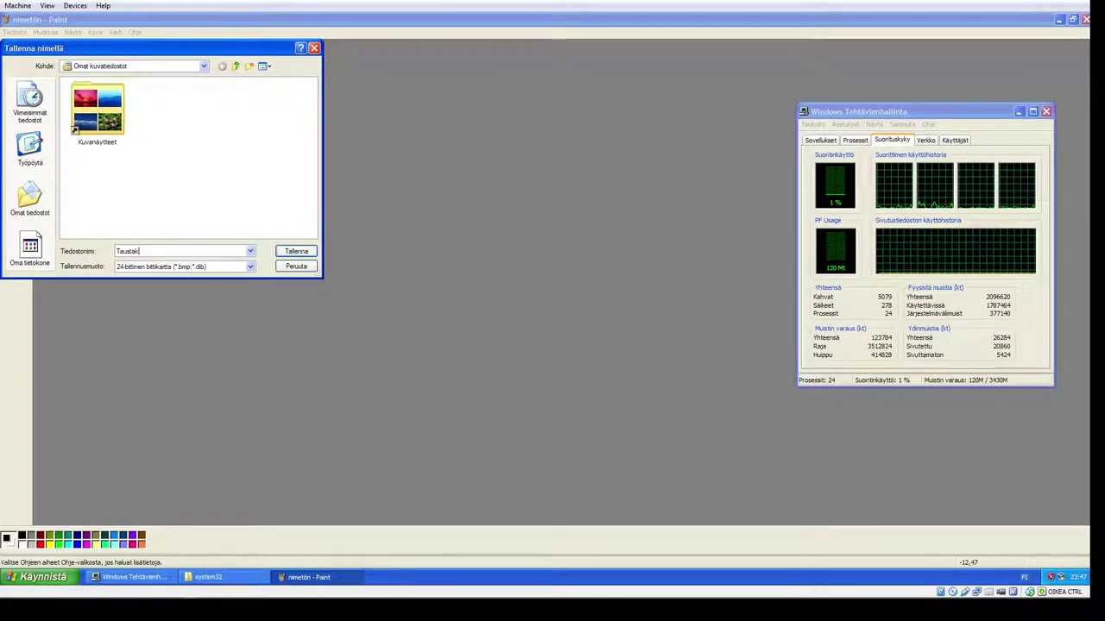
type("uba")
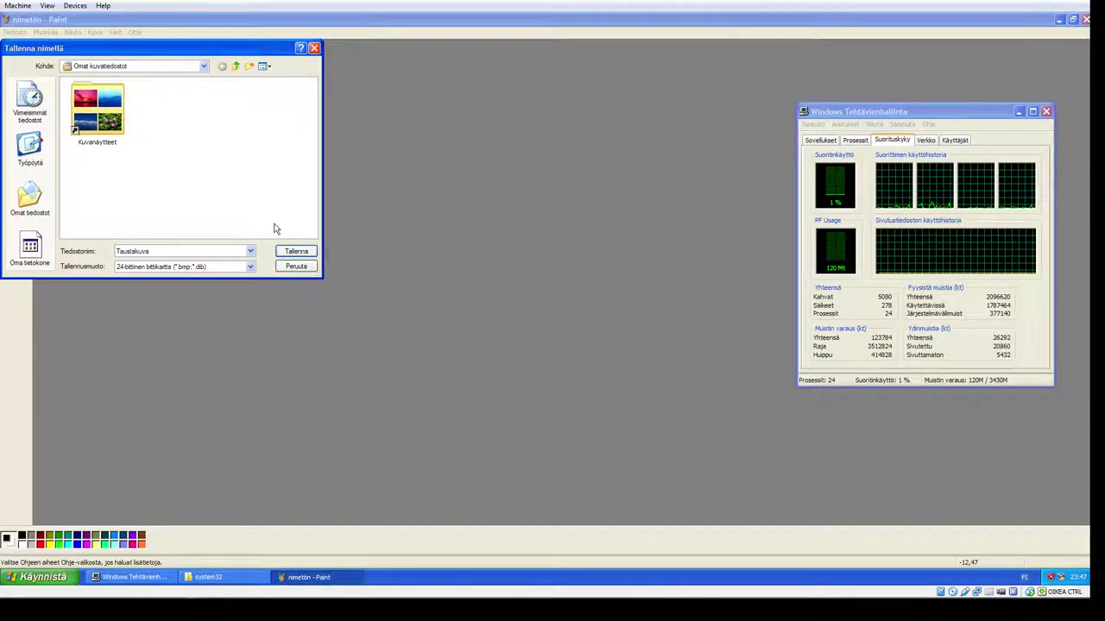
left_click(296, 252)
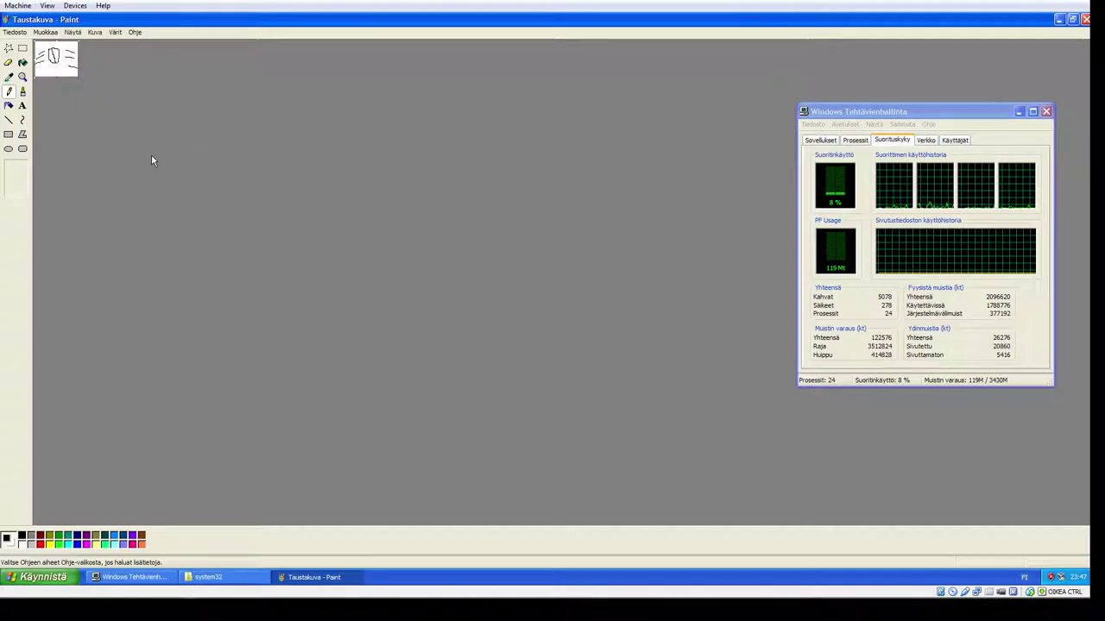
left_click(1085, 19)
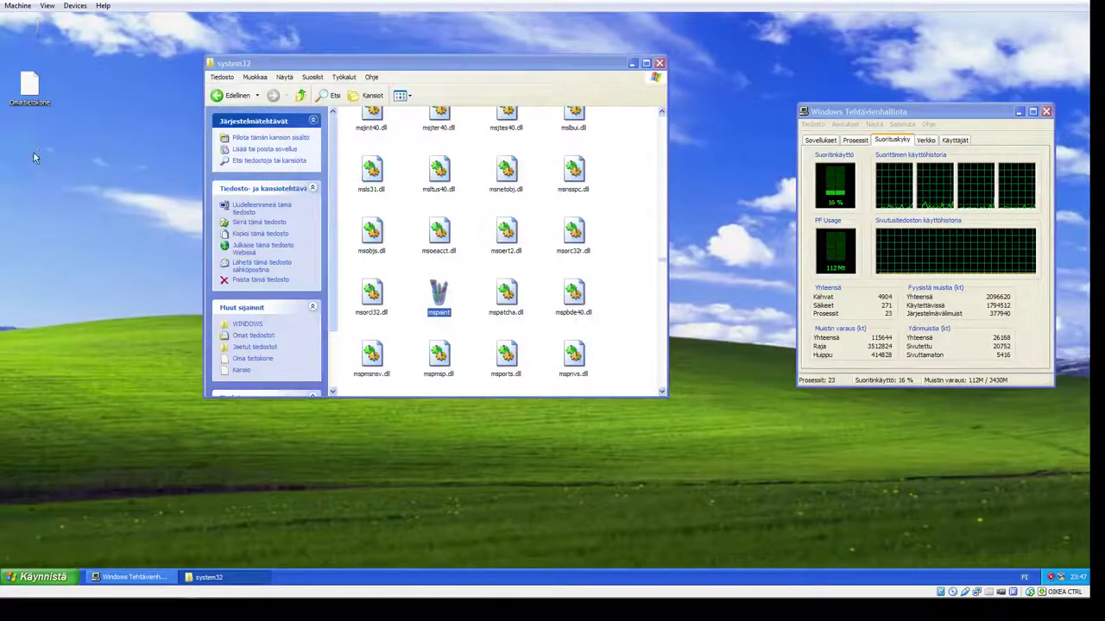
Step: Open Omat kuvatiedostot from the desktop's Kansio item and set the Taustakuva picture as the desktop background
double_click(32, 151)
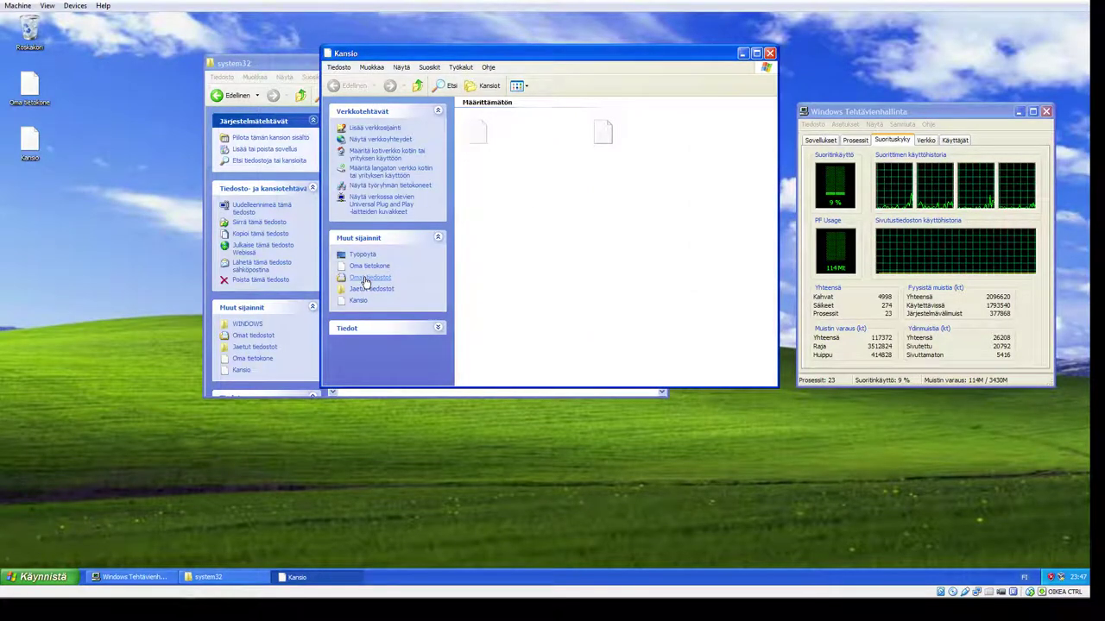
left_click(366, 279)
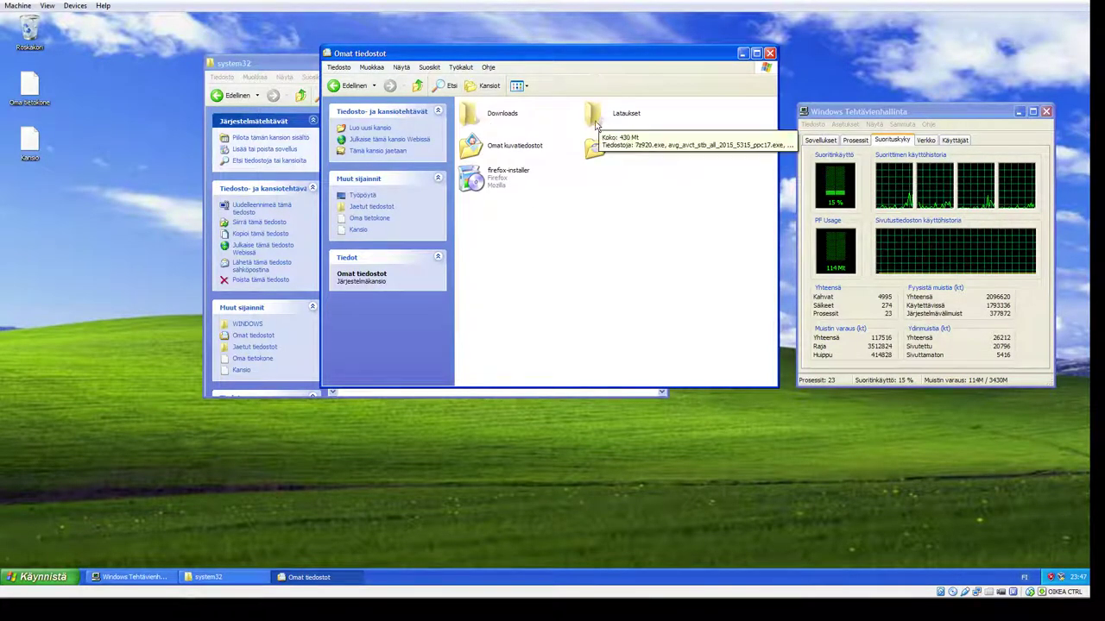
double_click(473, 152)
right_click(563, 125)
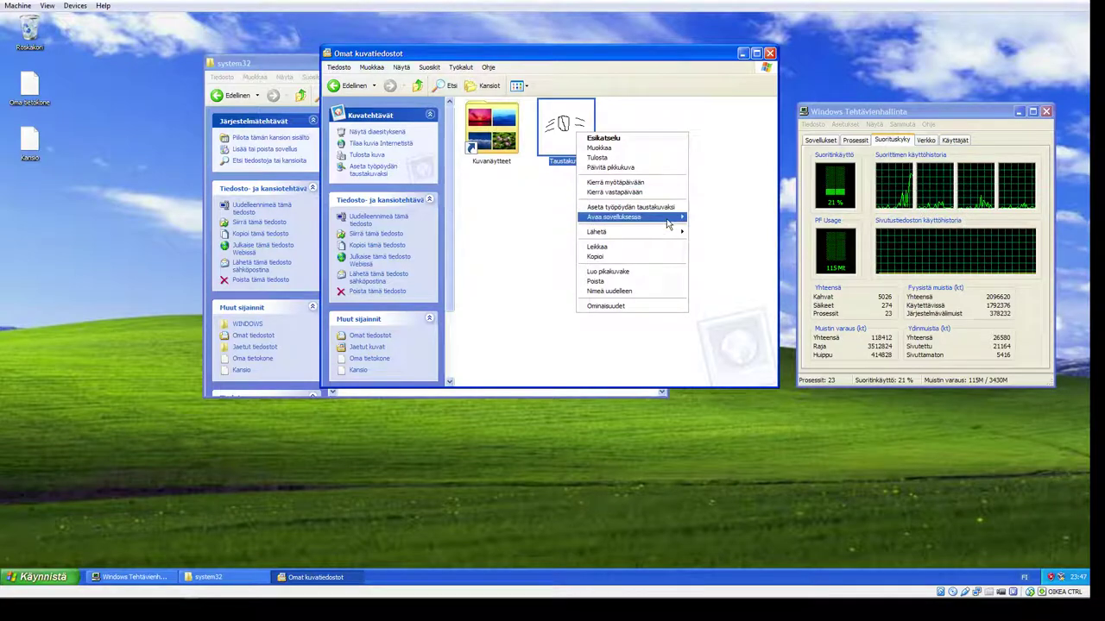
left_click(635, 207)
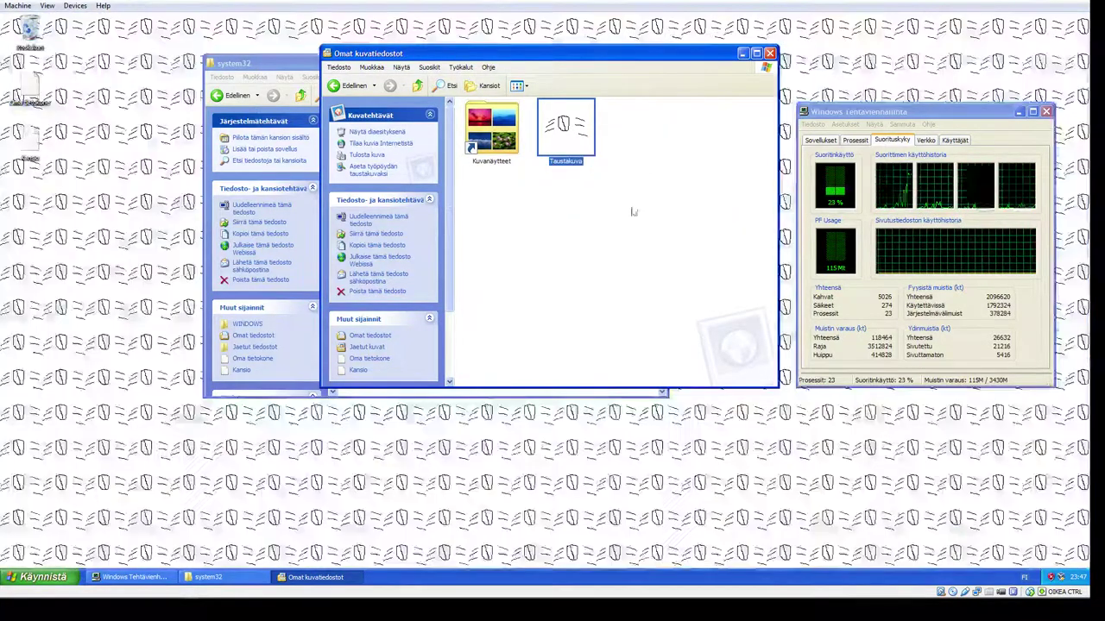
Step: Set the desktop background's position to stretched (Venytetty) in the display properties and apply it
left_click(578, 212)
right_click(672, 450)
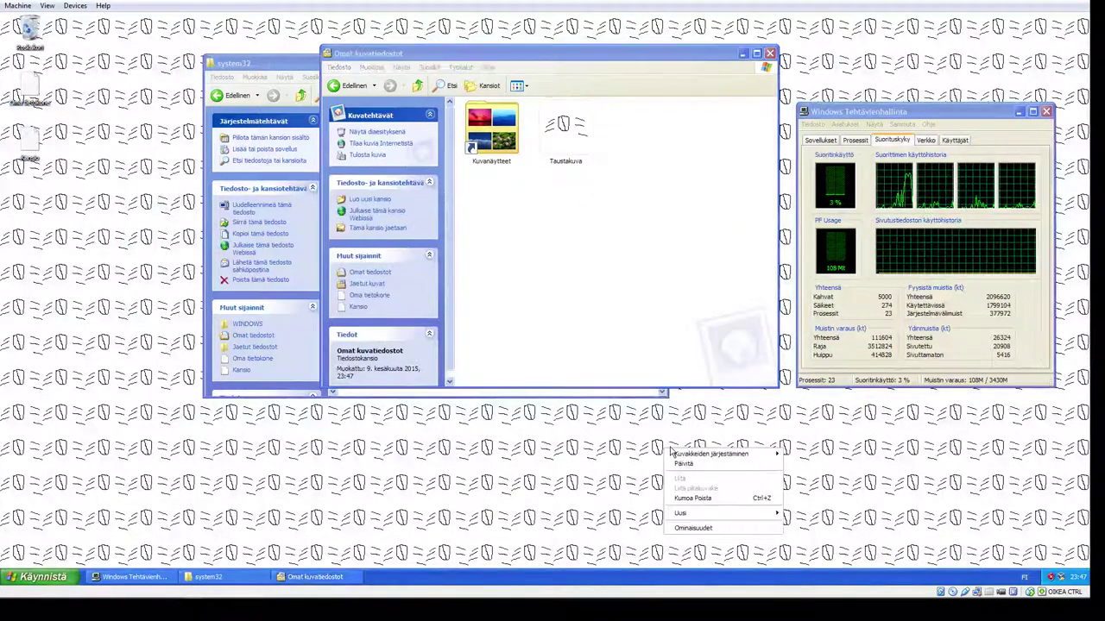
left_click(699, 527)
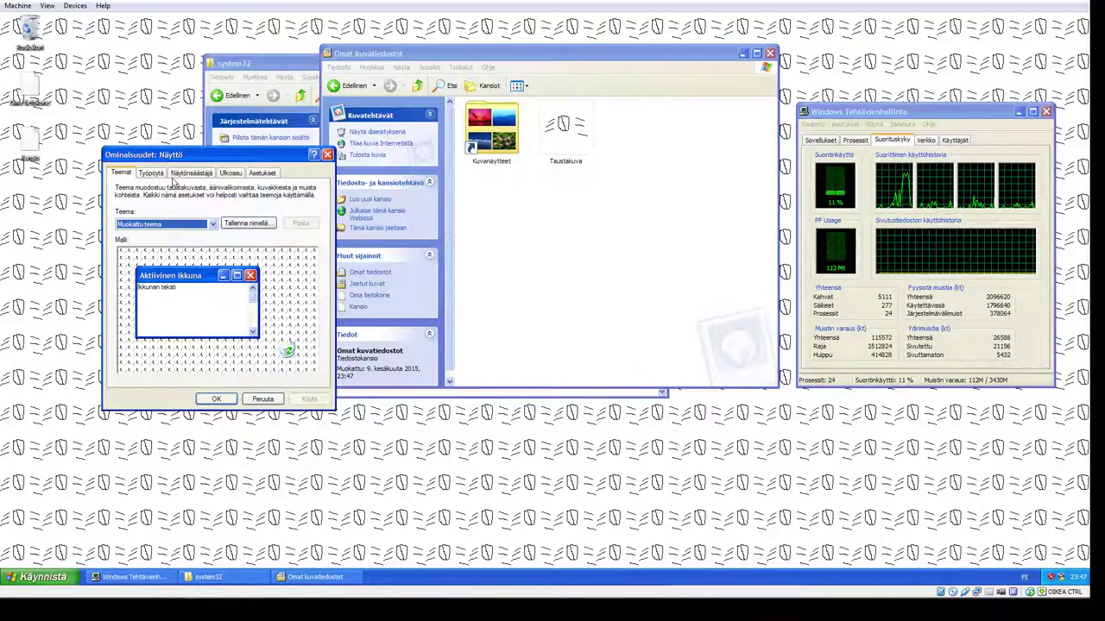
left_click(152, 173)
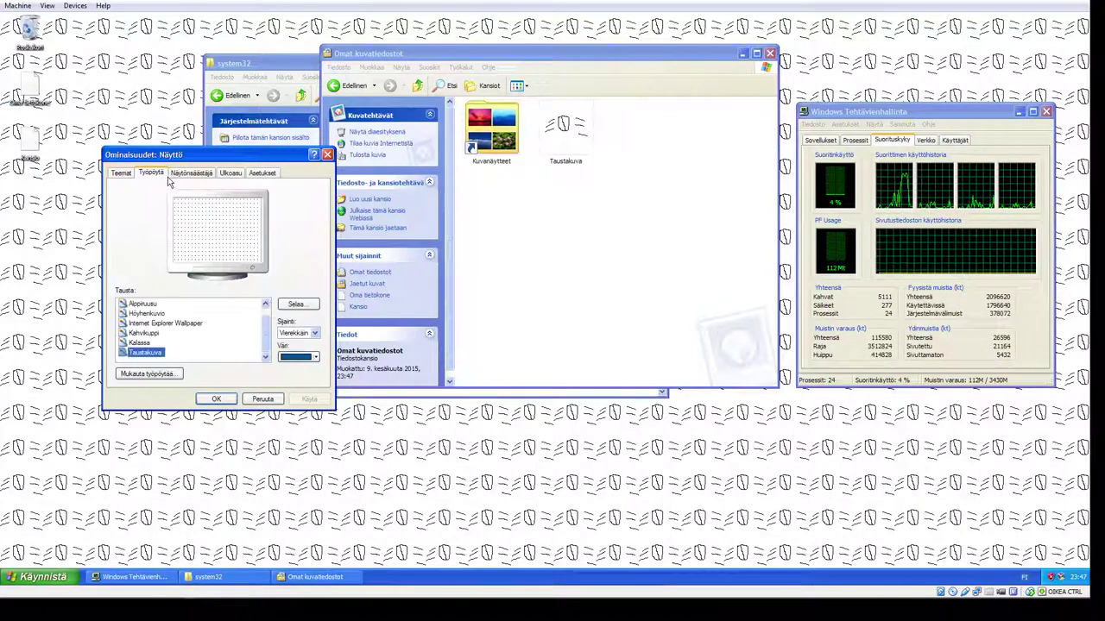
left_click(301, 333)
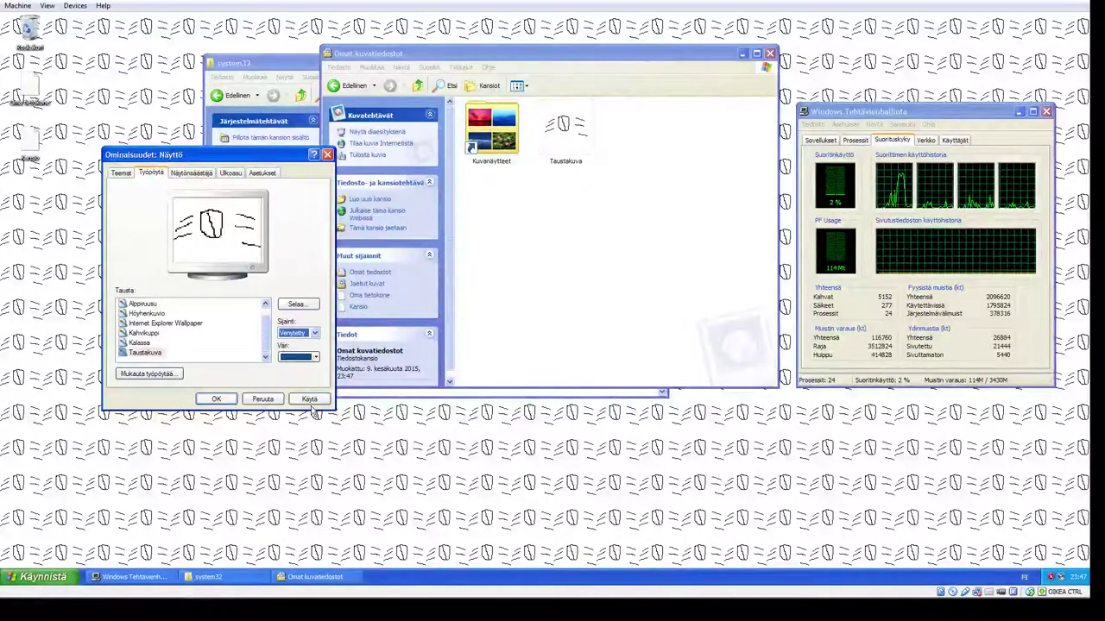
left_click(309, 398)
left_click(216, 399)
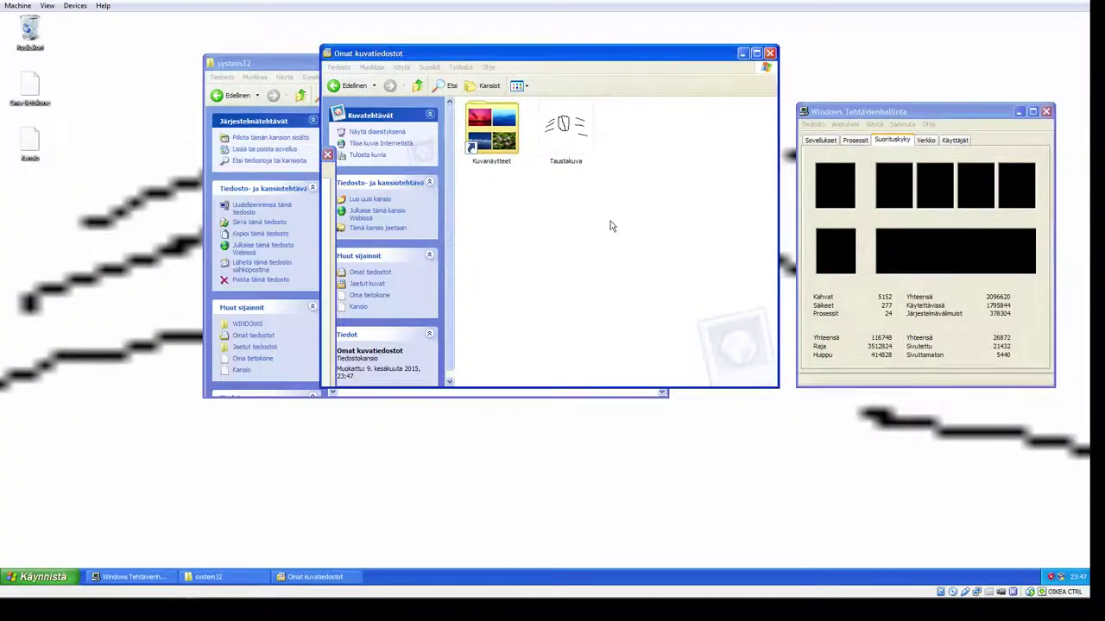
Step: Rearrange the Omat kuvatiedostot and system32 windows so that Omat kuvatiedostot lies above system32
left_click_drag(711, 55, 489, 294)
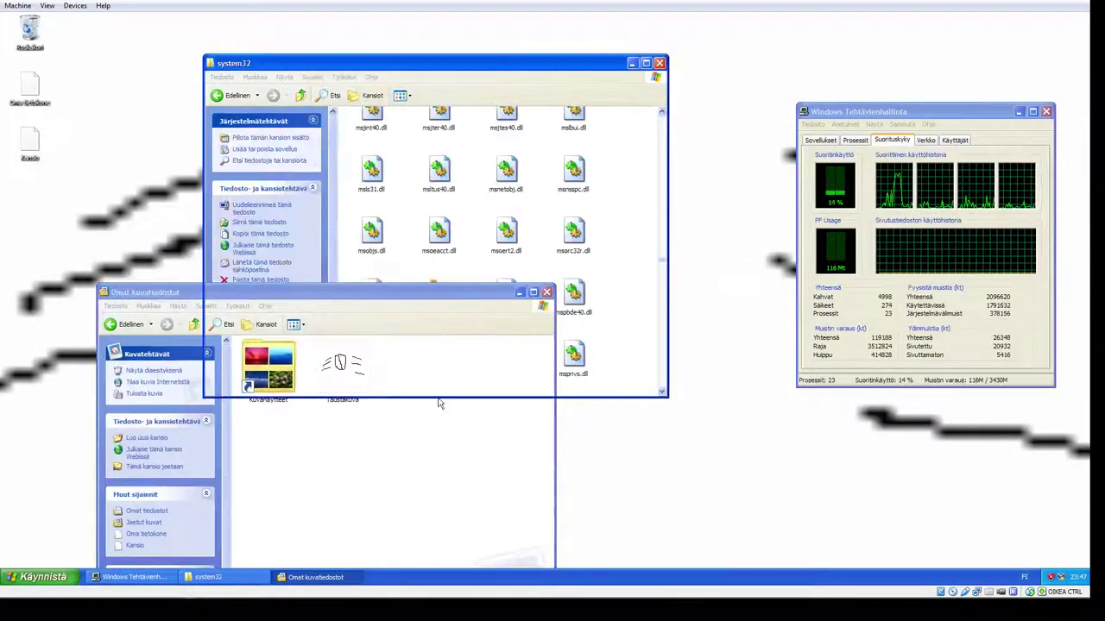
left_click_drag(423, 298, 531, 81)
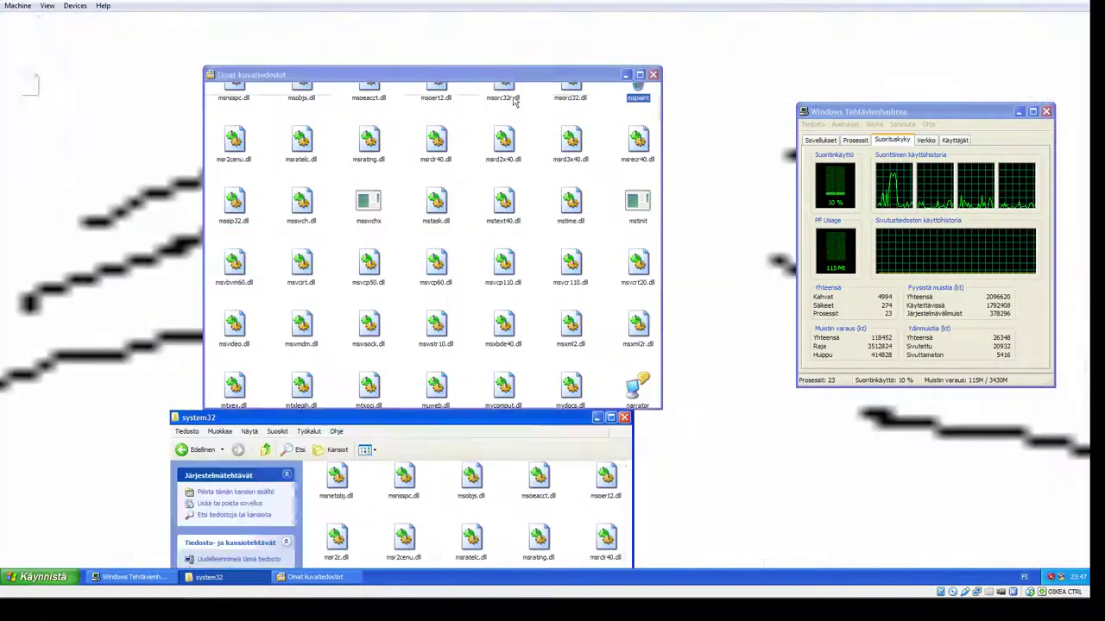
left_click(352, 164)
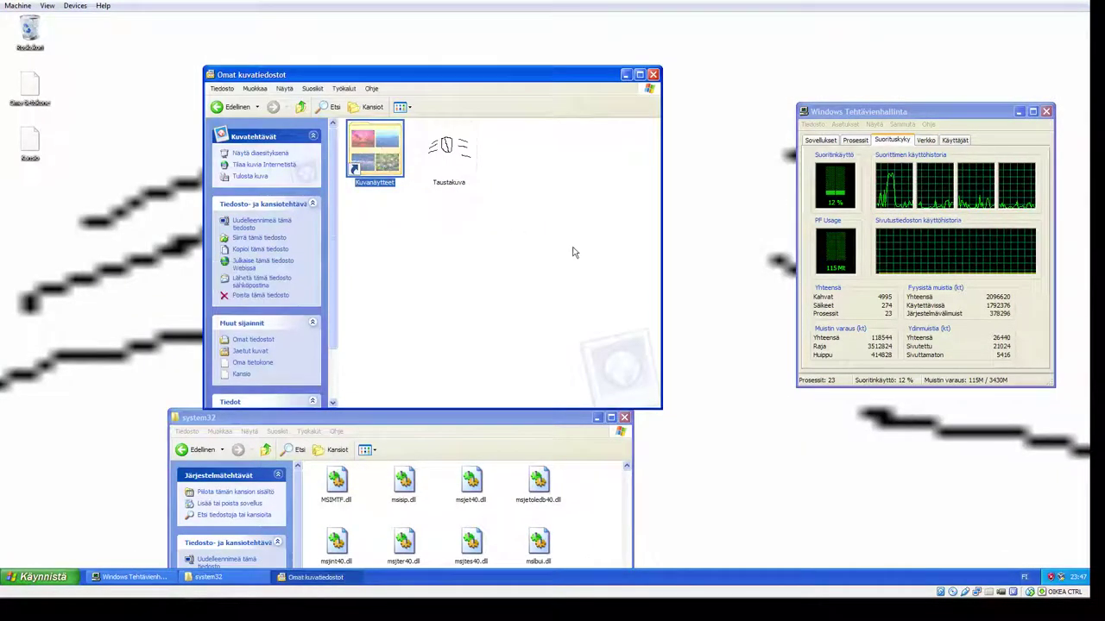
Step: Delete the Kuvanäytteet shortcut and the Taustakuva picture from Omat kuvatiedostot, confirming both deletions
right_click(371, 138)
left_click(409, 276)
left_click(586, 308)
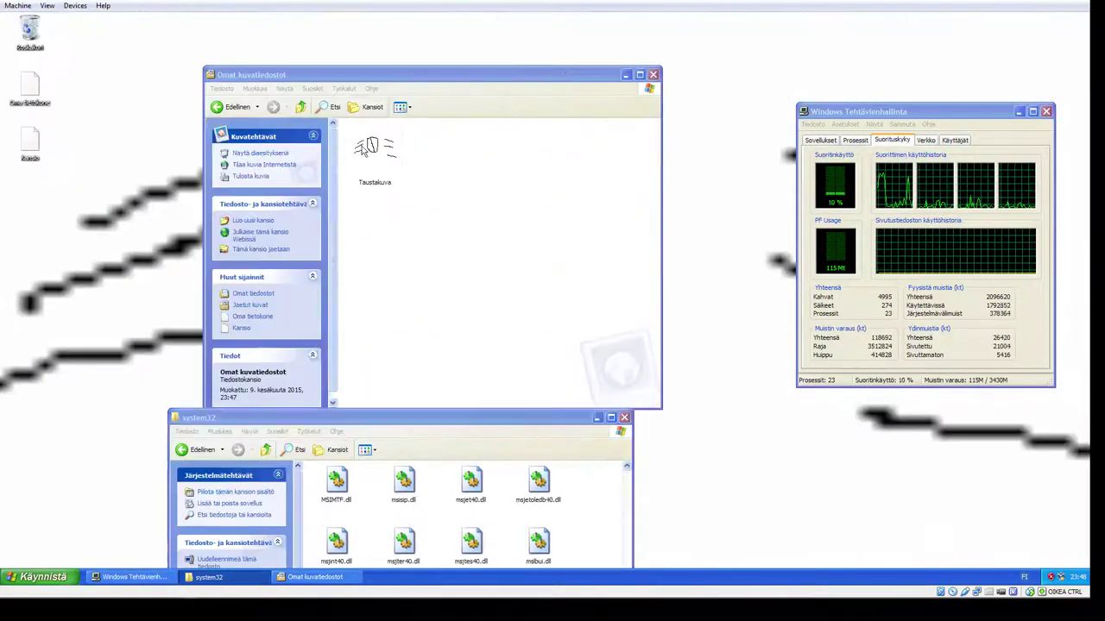
right_click(363, 147)
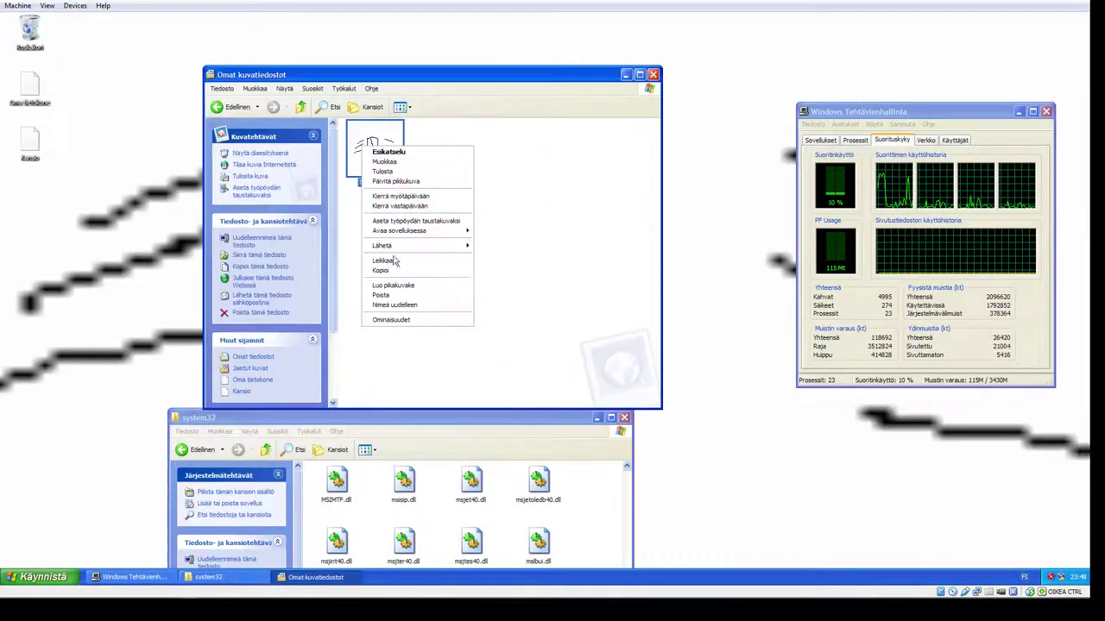
left_click(393, 296)
left_click(586, 308)
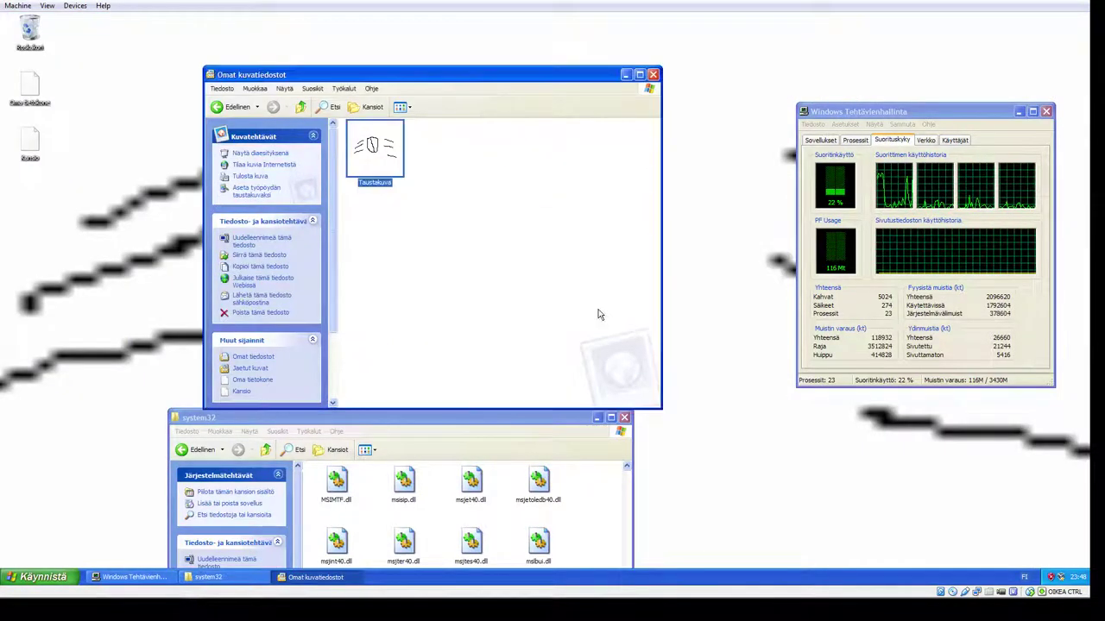
Step: Move the system32 window higher and try to delete a block of its files around mspaint, dismissing the deletion error
left_click(481, 423)
left_click_drag(481, 423, 541, 123)
left_click_drag(656, 170, 399, 388)
right_click(397, 399)
left_click(419, 472)
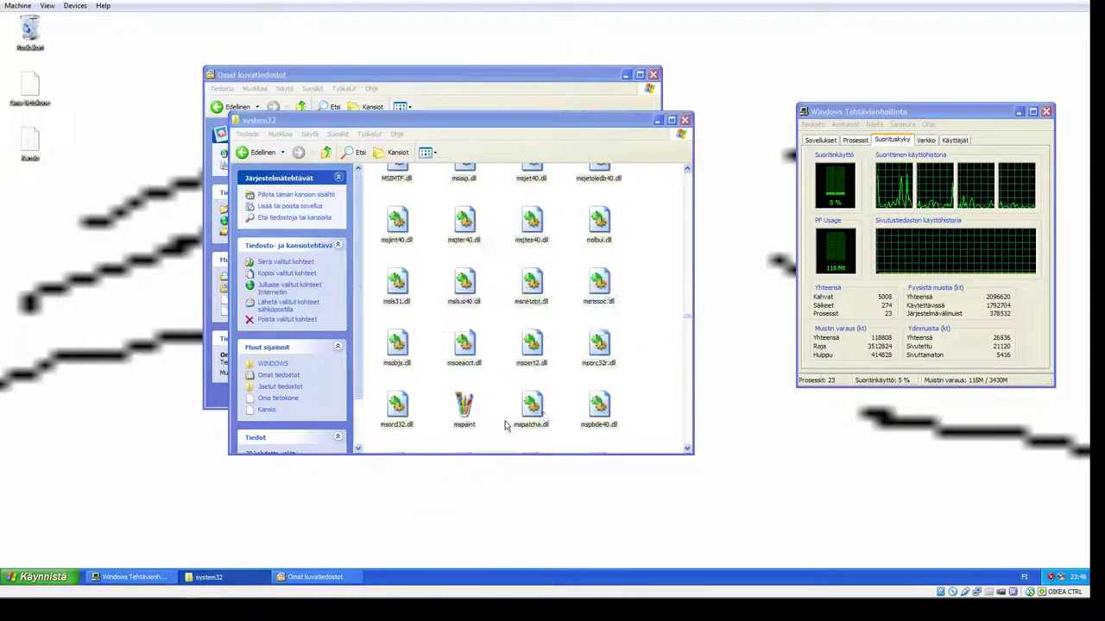
left_click(587, 317)
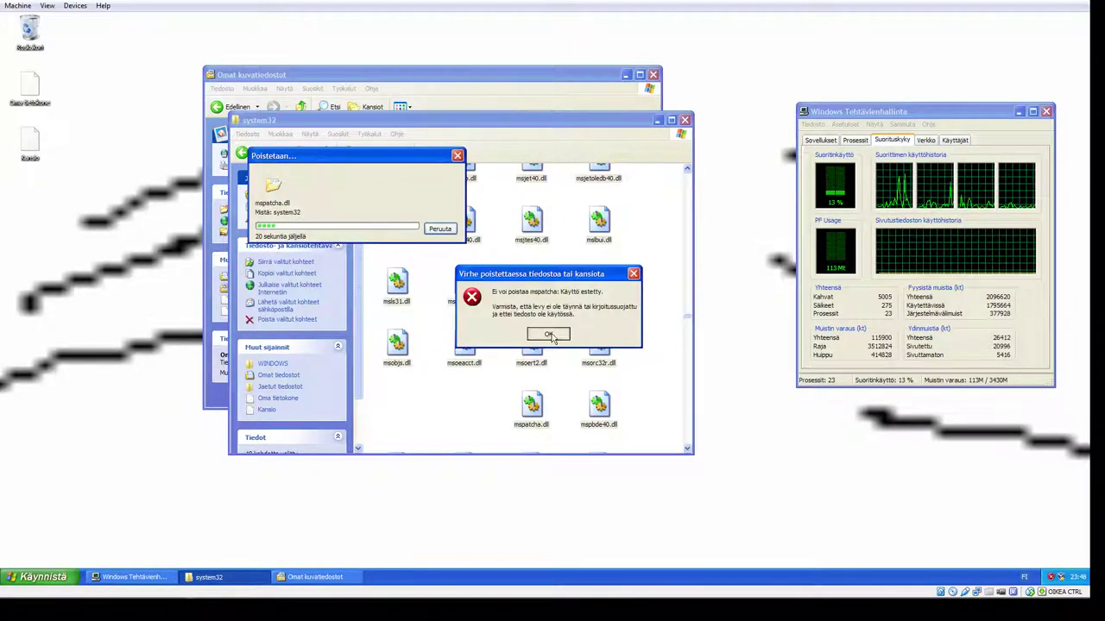
left_click(549, 335)
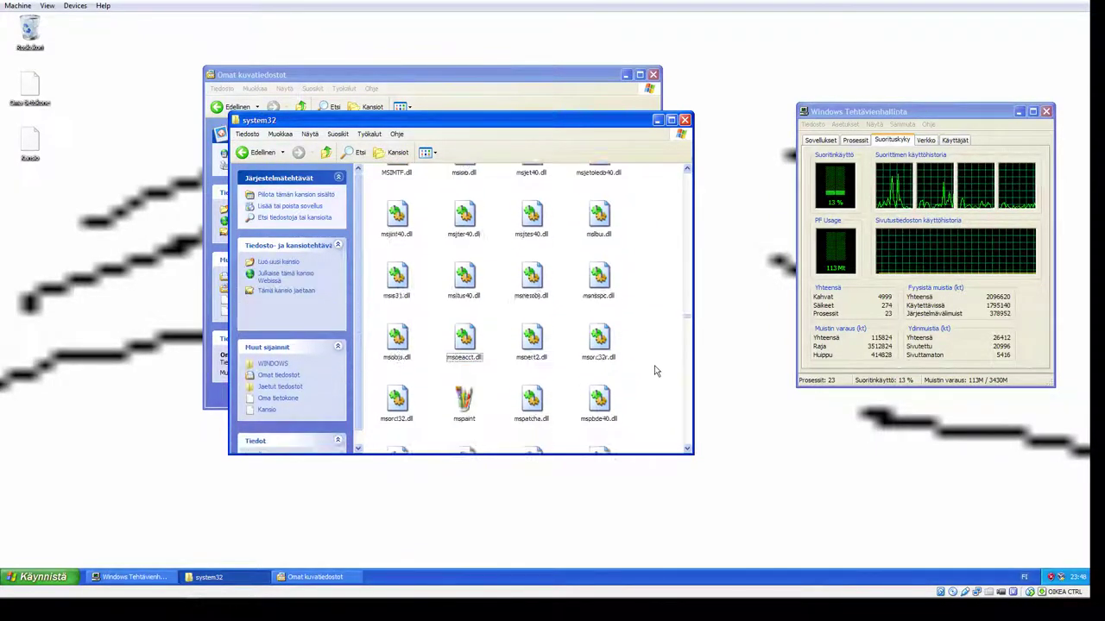
Step: Return to the WINDOWS folder and delete the Kalassa picture, confirming the deletion
left_click(259, 153)
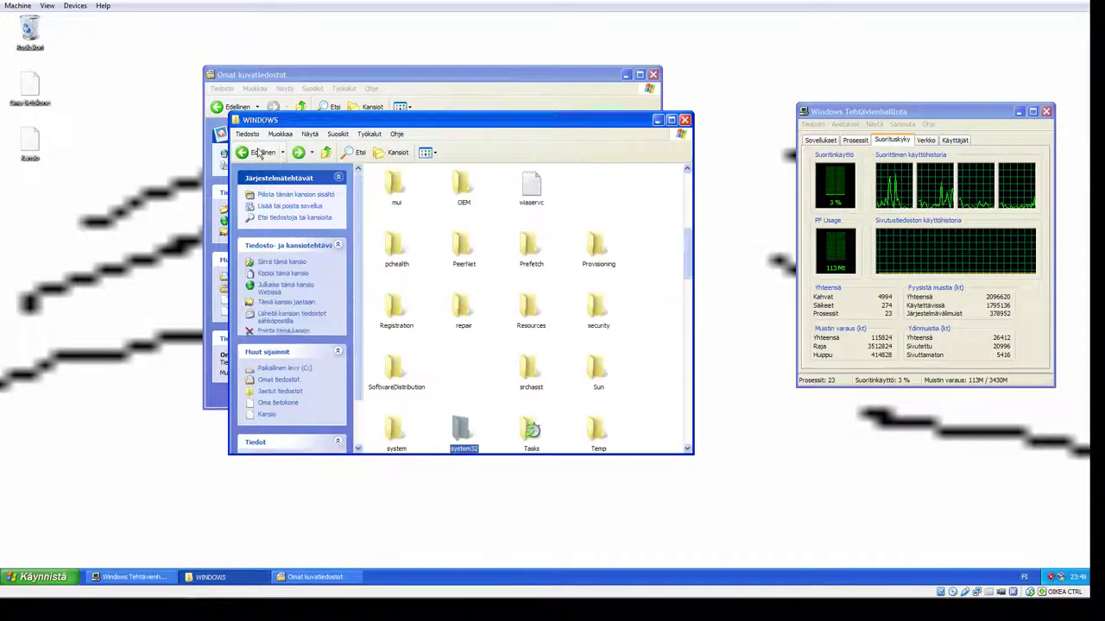
scroll(414, 317, "down", 10)
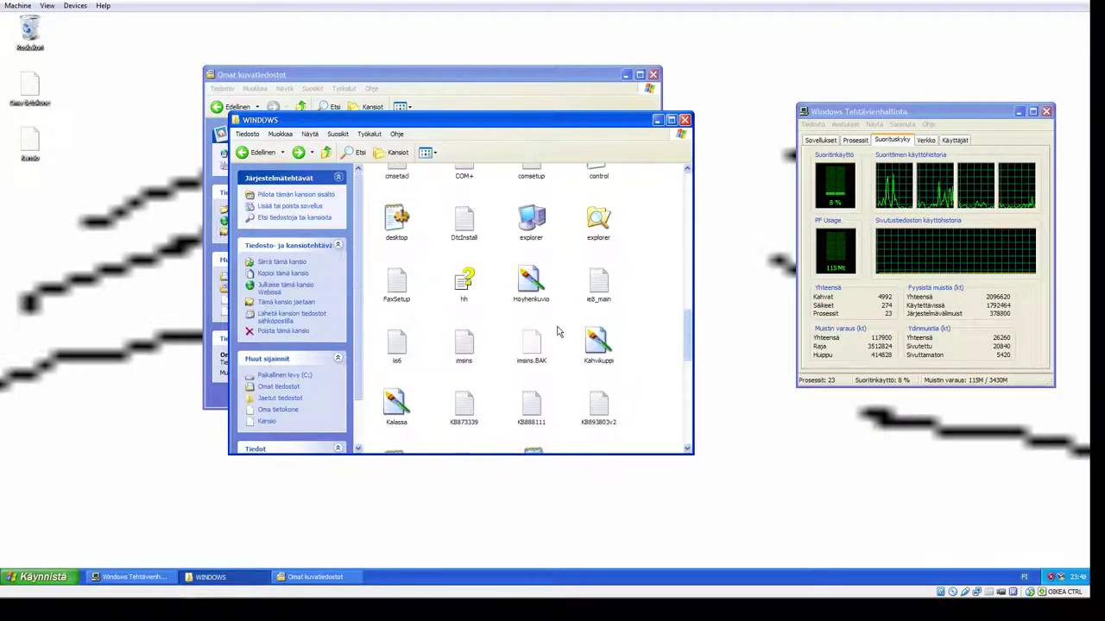
left_click(399, 395)
right_click(393, 400)
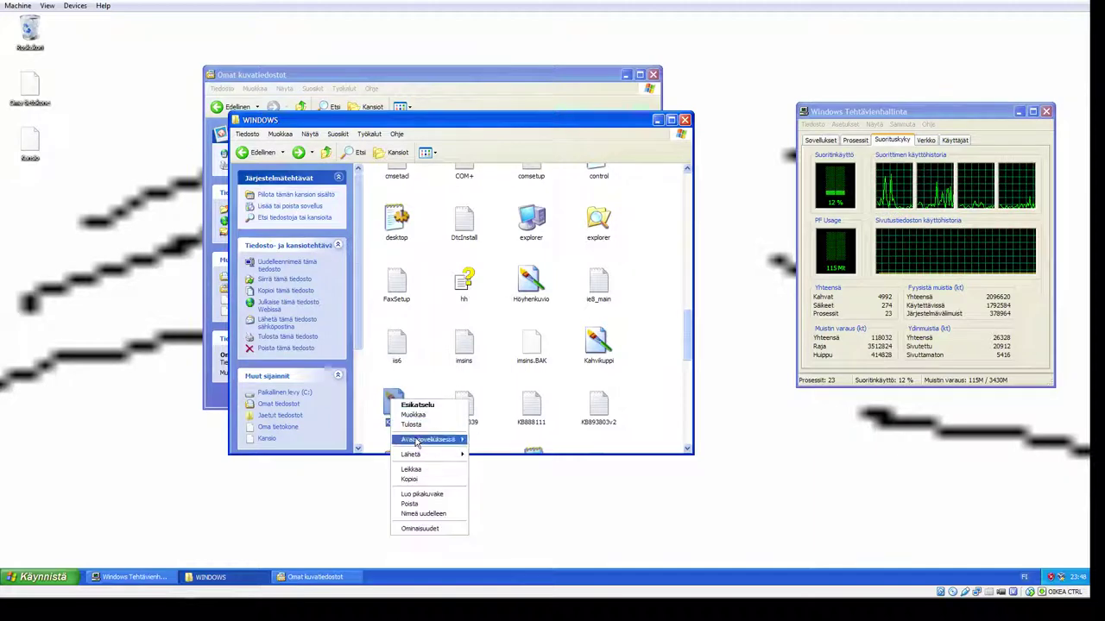
left_click(411, 504)
left_click(590, 307)
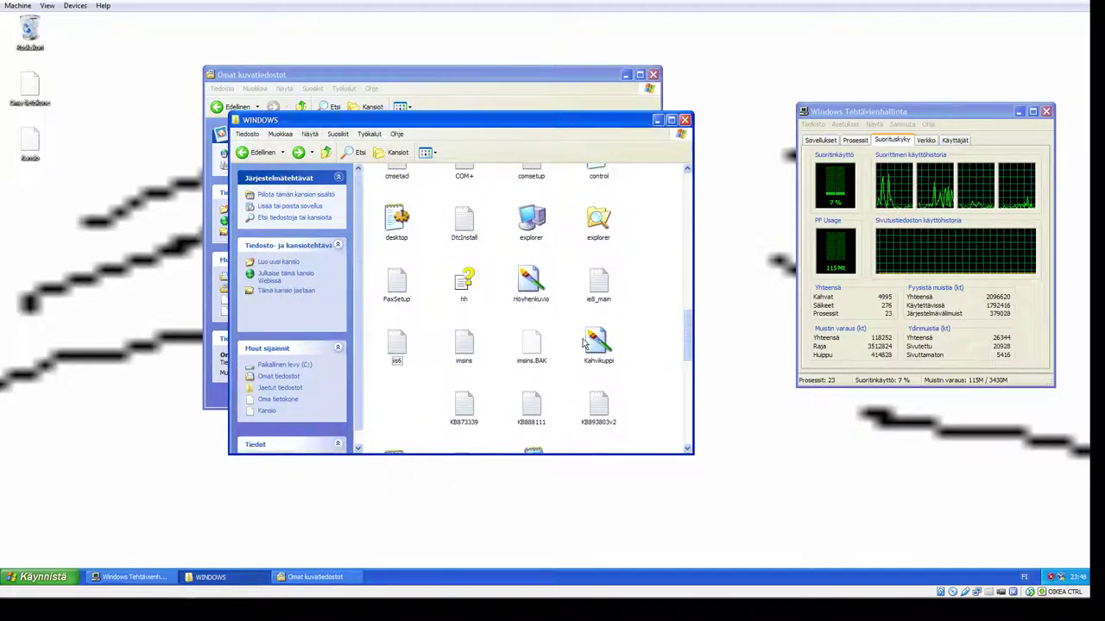
Step: Delete the Kahvikuppi picture from the WINDOWS folder and confirm the deletion
left_click(599, 343)
right_click(599, 345)
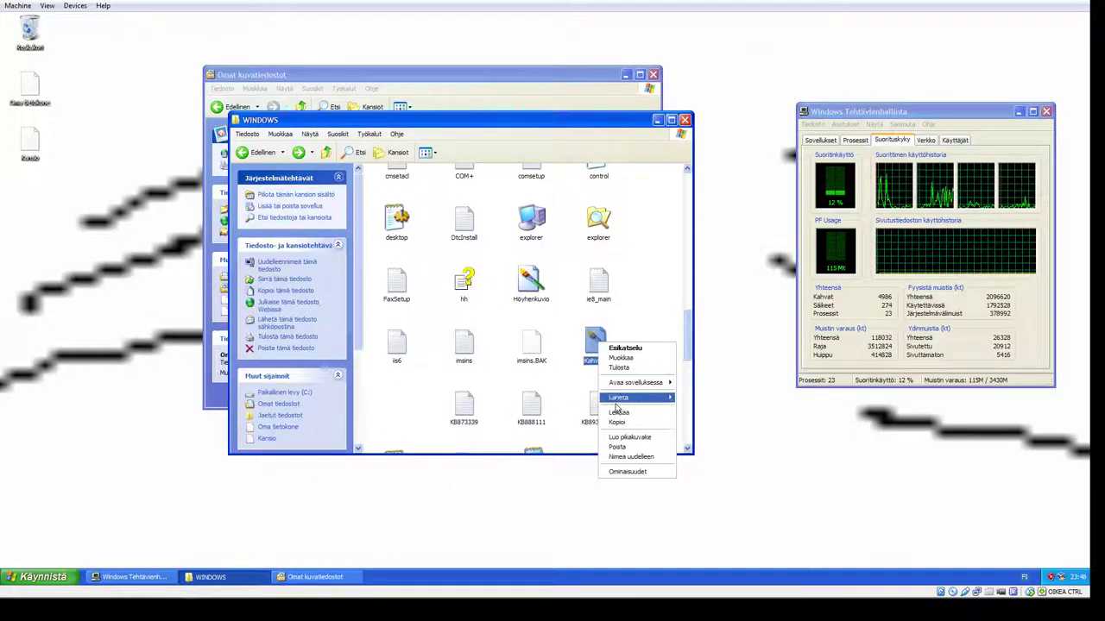
left_click(626, 451)
left_click(587, 307)
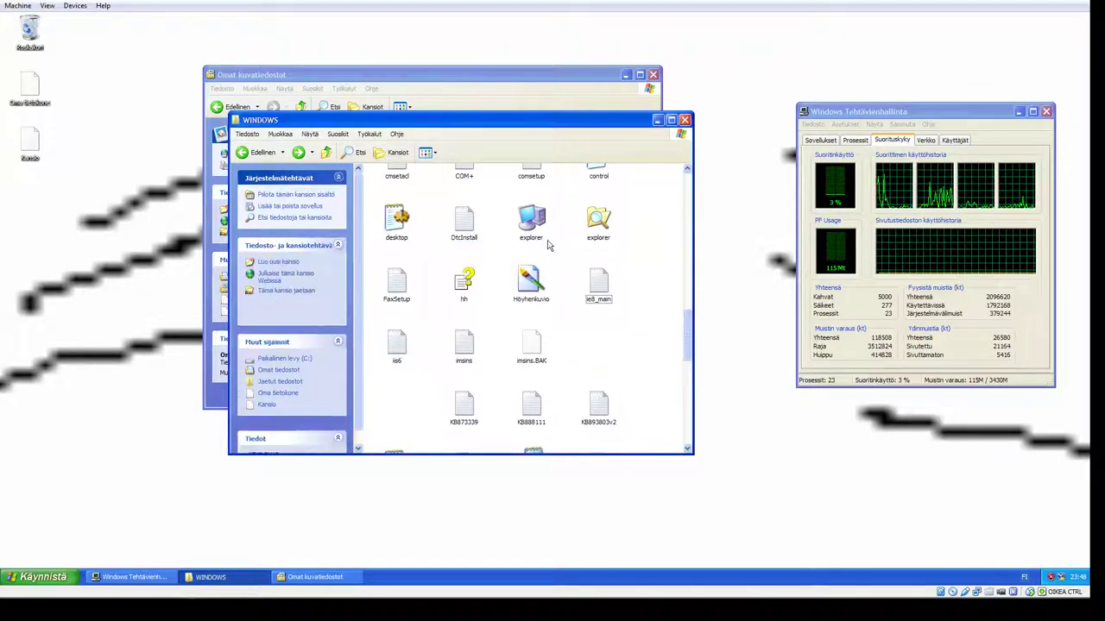
Step: Try to delete the explorer program with the computer icon from the WINDOWS folder, dismissing the deletion error
left_click(531, 217)
right_click(533, 218)
left_click(545, 300)
left_click(586, 308)
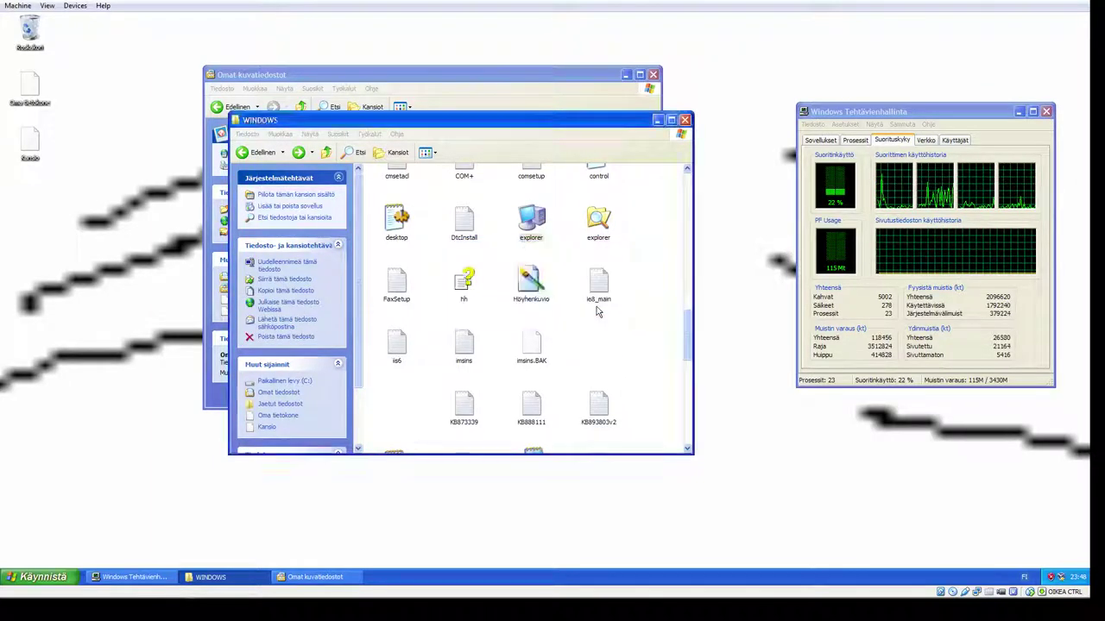
left_click(549, 334)
Step: Delete the explorer file with the folder-and-magnifier icon from the WINDOWS folder, confirming the deletion
right_click(601, 221)
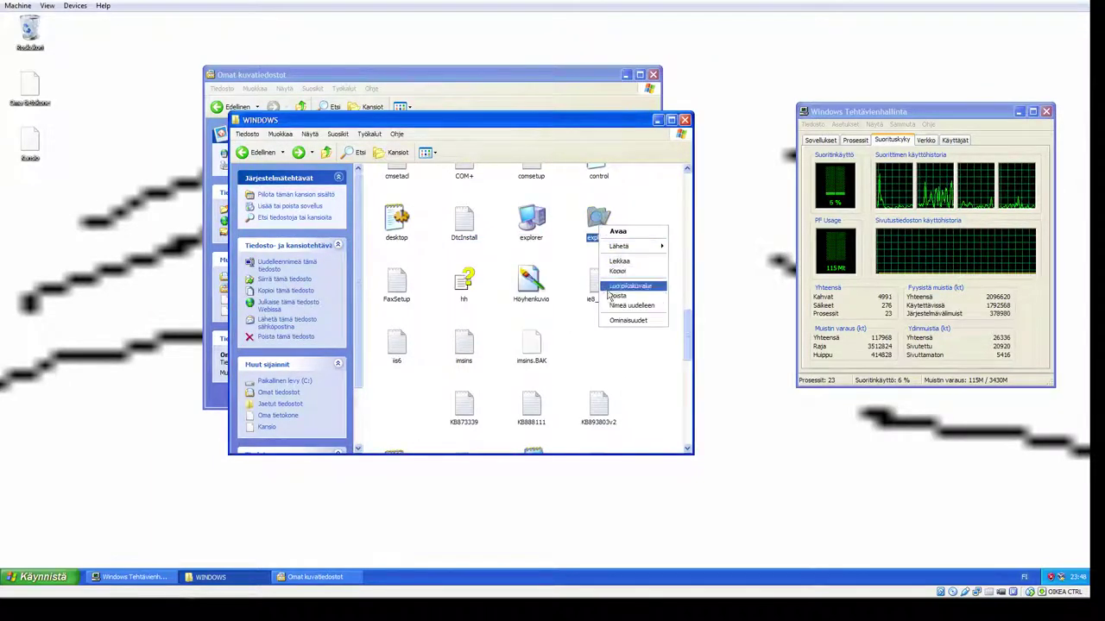
left_click(611, 302)
left_click(587, 308)
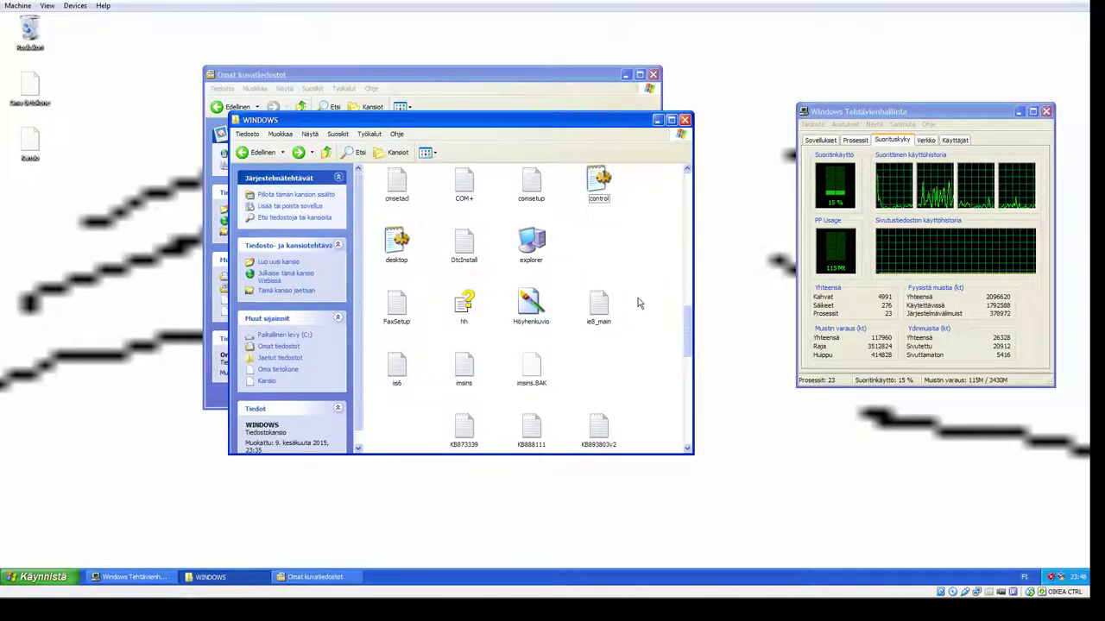
Step: Delete the control file together with the block of files from FaxSetup through the KB files, confirming the deletion
left_click_drag(641, 298, 382, 440)
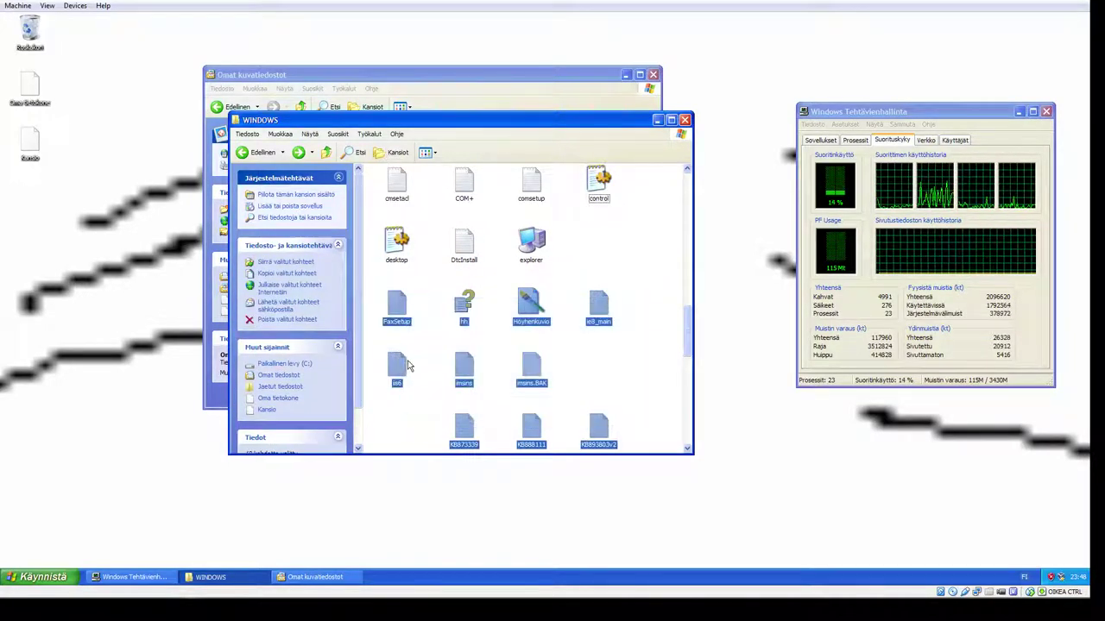
right_click(403, 358)
left_click(435, 456)
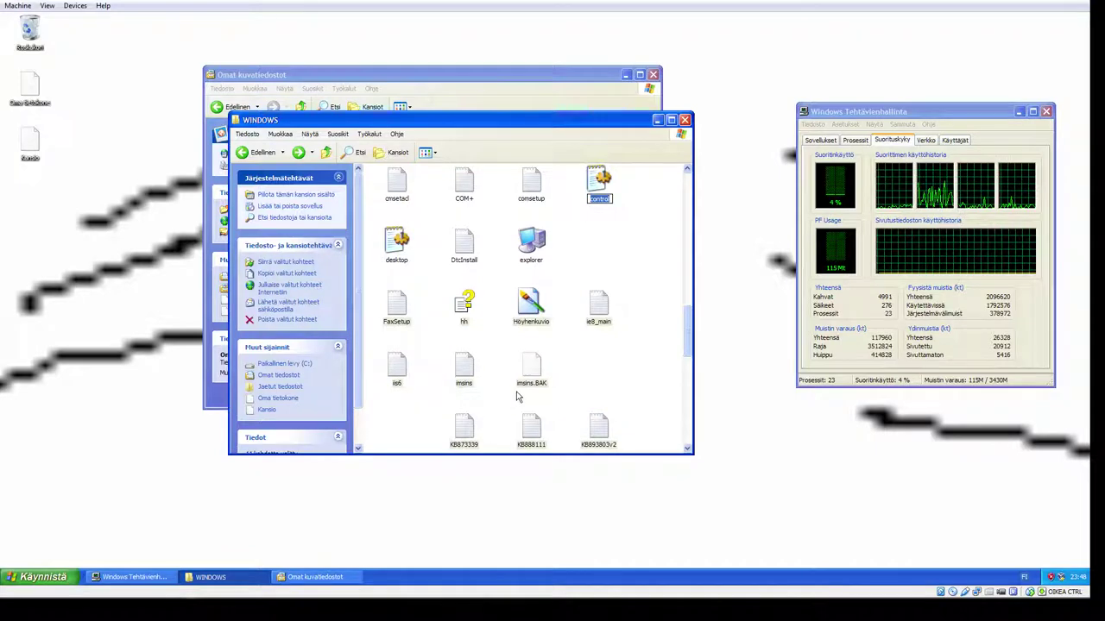
right_click(397, 369)
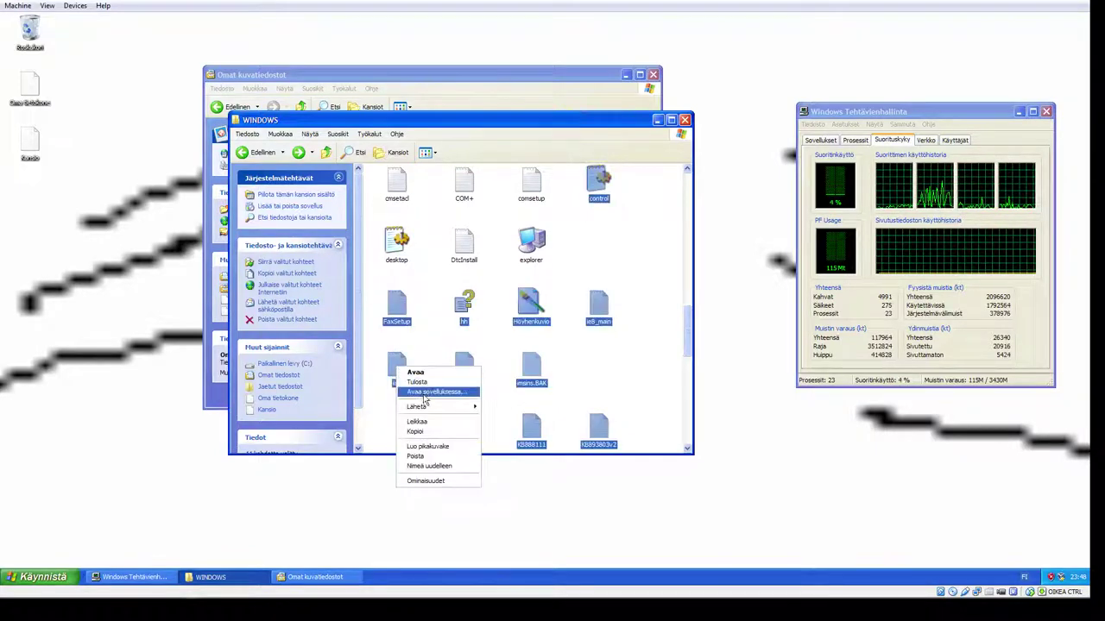
left_click(436, 451)
left_click(582, 317)
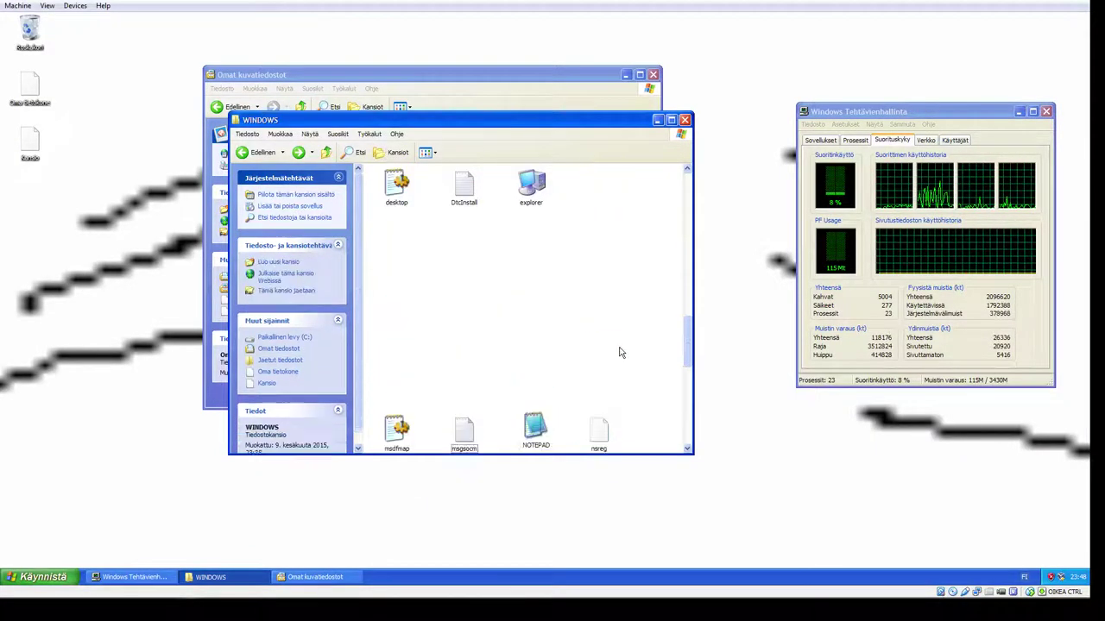
Step: Empty the Recycle Bin (Roskakori) and confirm the permanent deletion
right_click(31, 36)
left_click(67, 95)
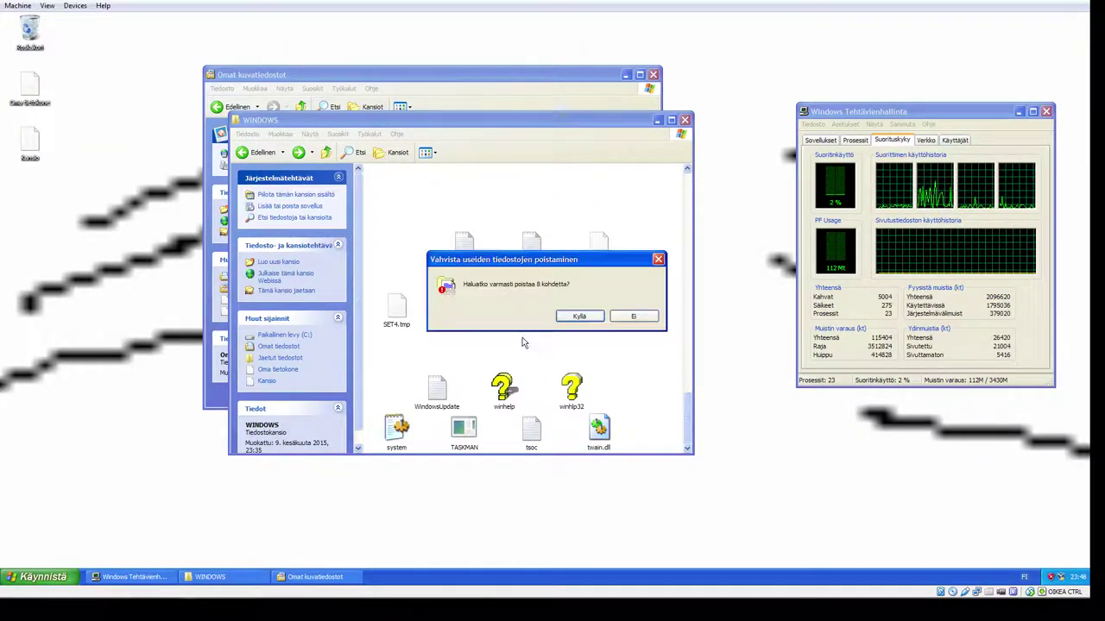
left_click(574, 327)
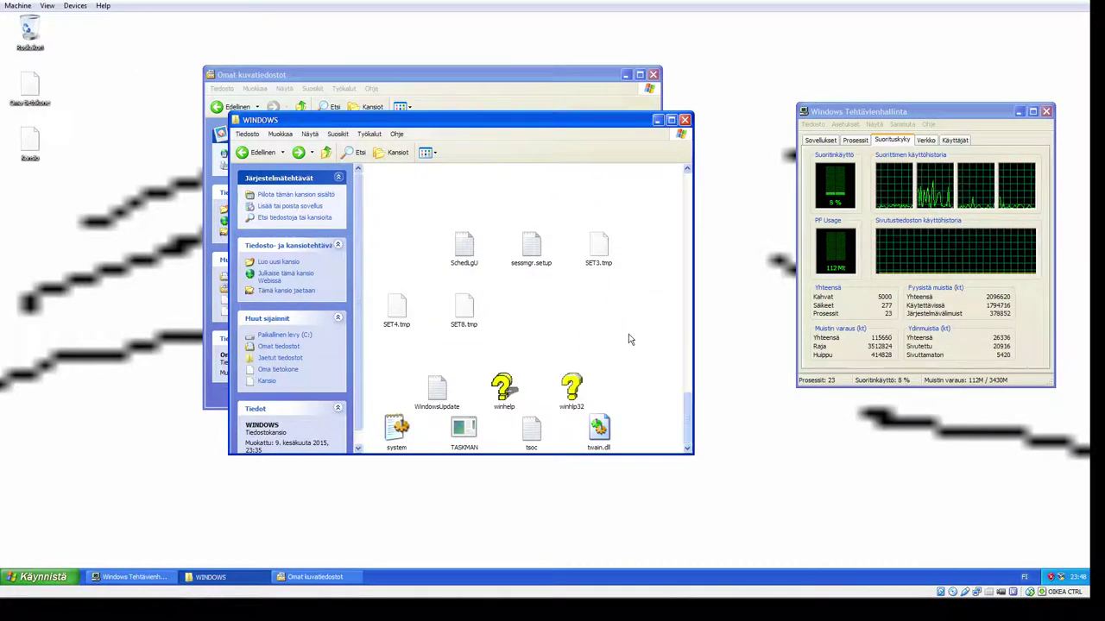
Step: Try to delete the remaining block of files from SchedLgU through twain.dl, dismissing the deletion error
left_click_drag(643, 231, 385, 455)
right_click(464, 432)
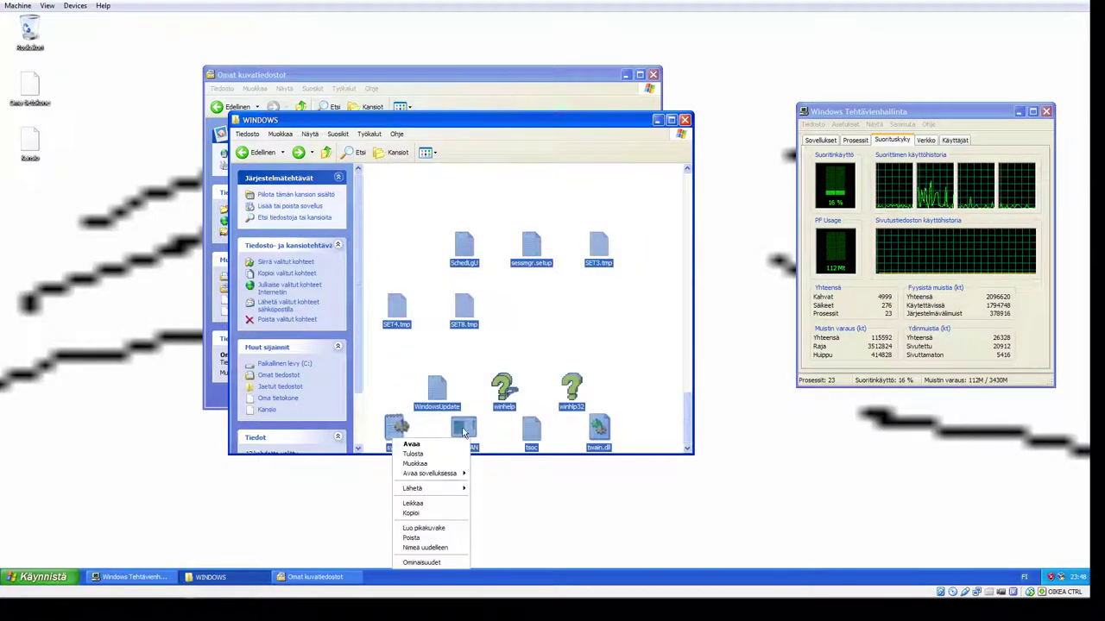
left_click(431, 538)
left_click(580, 319)
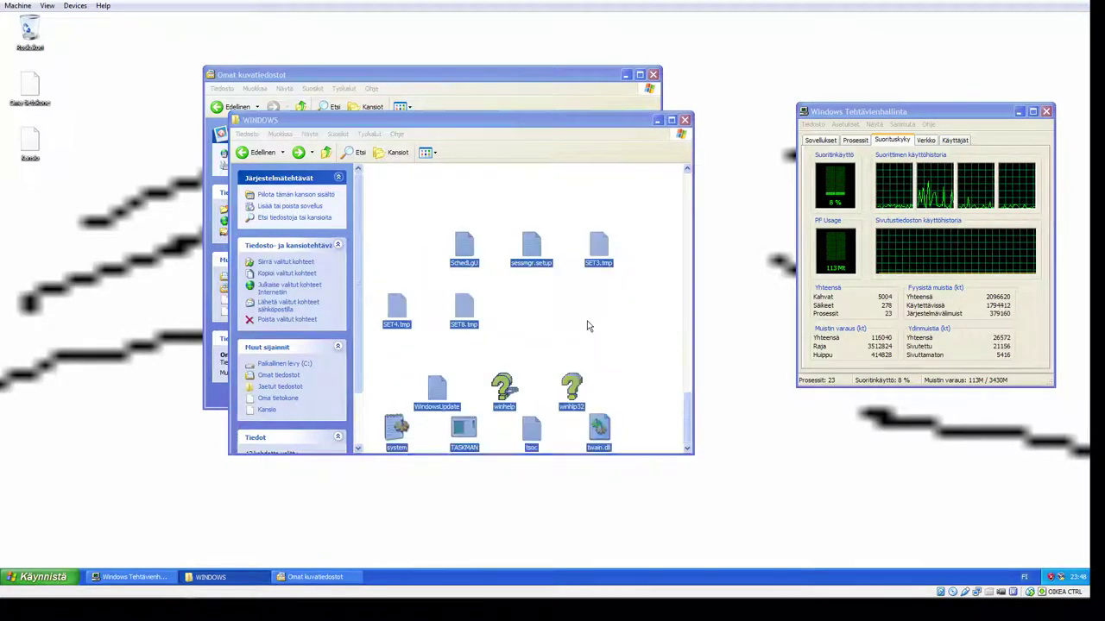
left_click(558, 333)
left_click(560, 338)
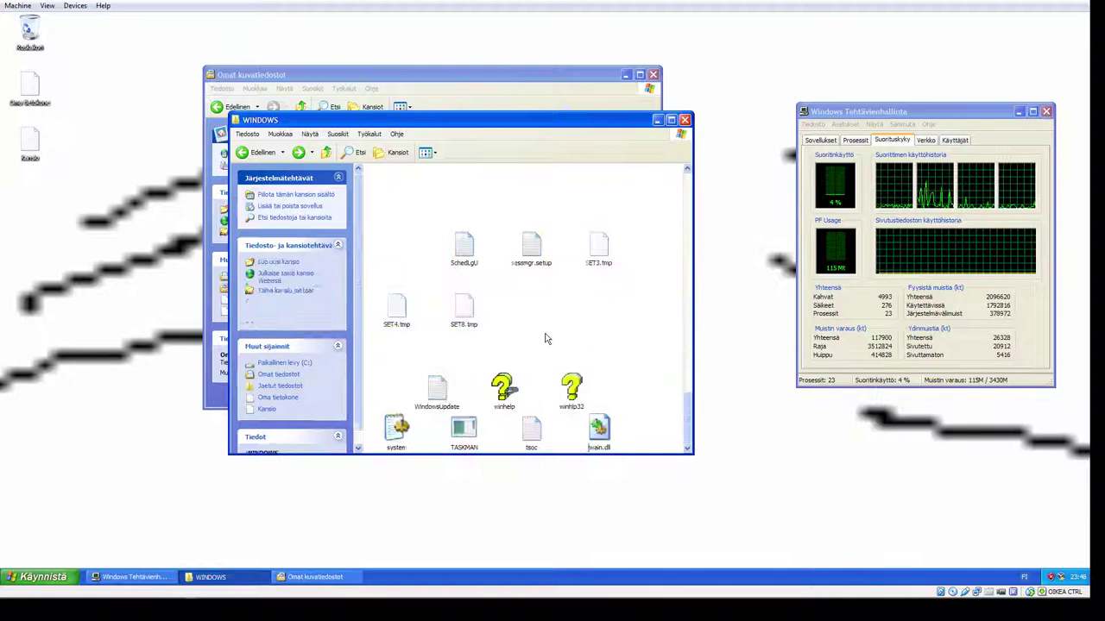
Step: Delete the system file from the end of the WINDOWS folder, confirming the deletion
right_click(400, 429)
left_click(431, 519)
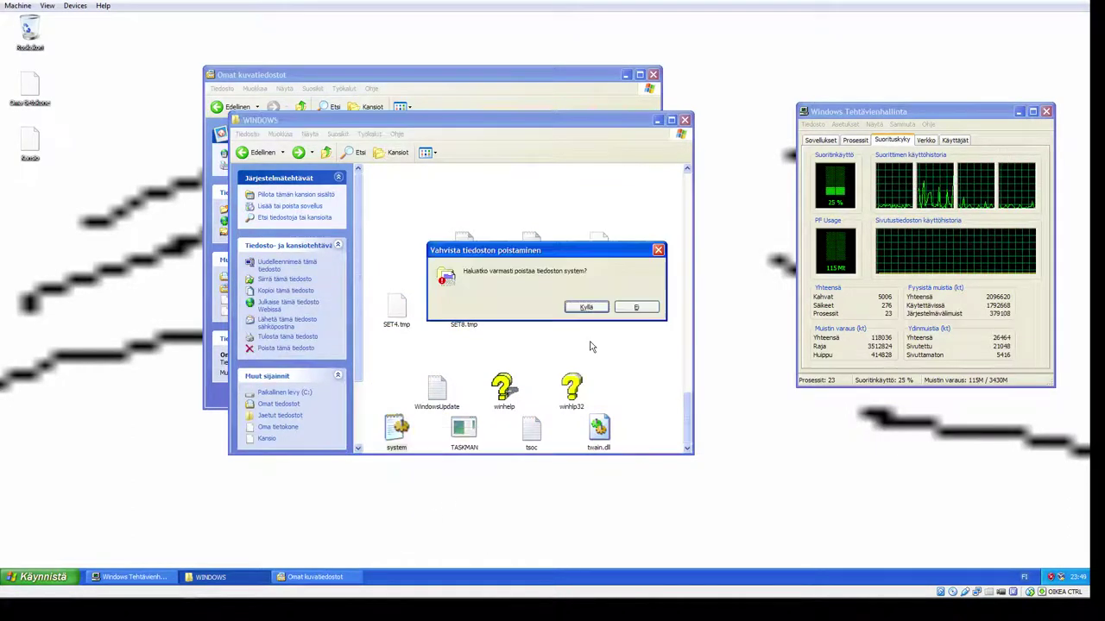
left_click(587, 307)
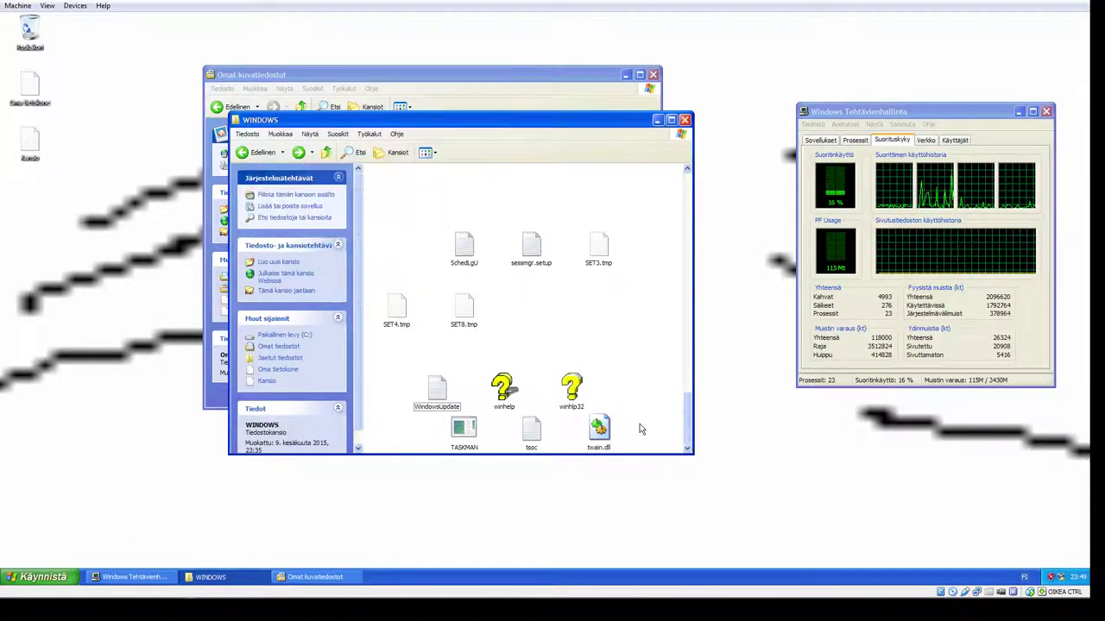
Step: Try to delete WindowsUpdate together with winhelp, winhlp32, TASKMAN, tsoc and twain.dl, dismissing the deletion error
left_click_drag(648, 449, 436, 386)
right_click(436, 386)
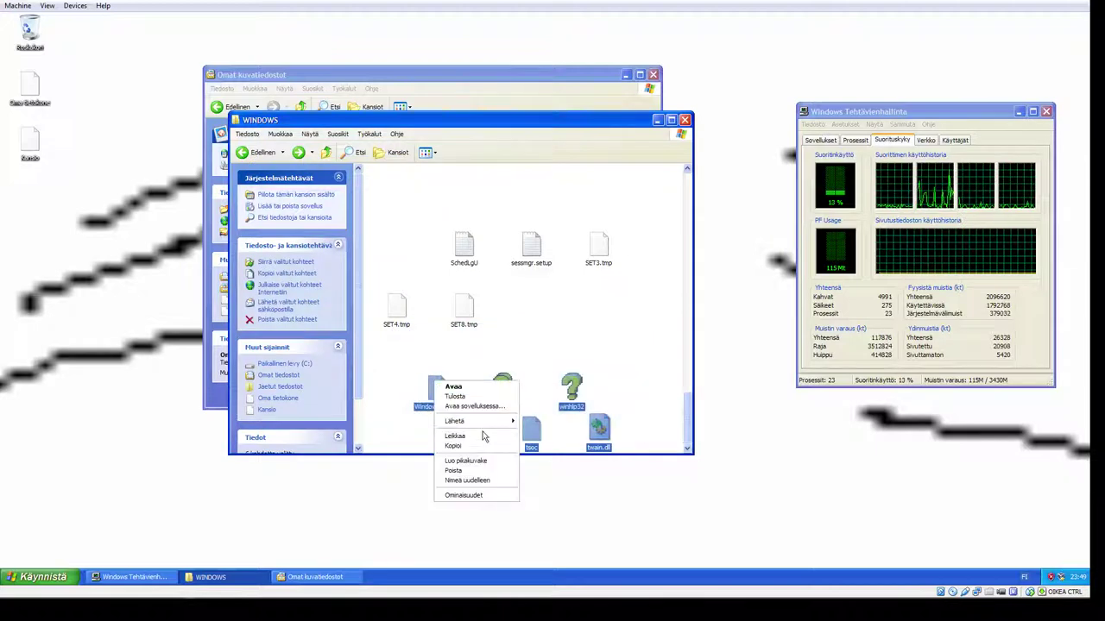
left_click(471, 474)
left_click(568, 347)
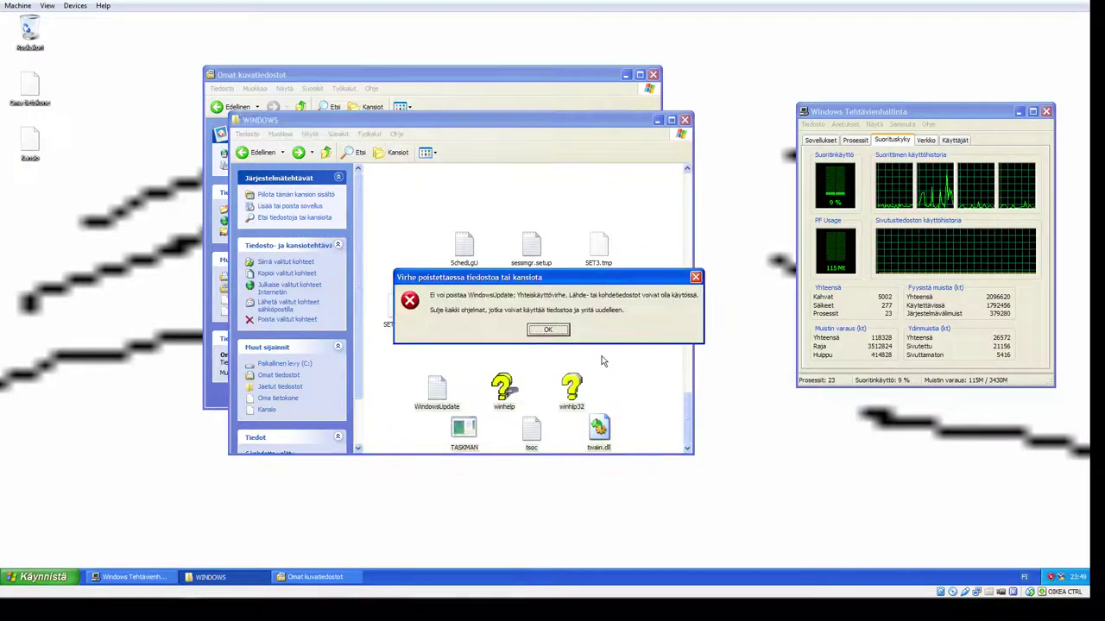
left_click(558, 325)
Step: Delete winhelp, winhlp32, TASKMAN, tsoc and twain.dl without WindowsUpdate, confirming the deletion
left_click_drag(468, 344, 605, 429)
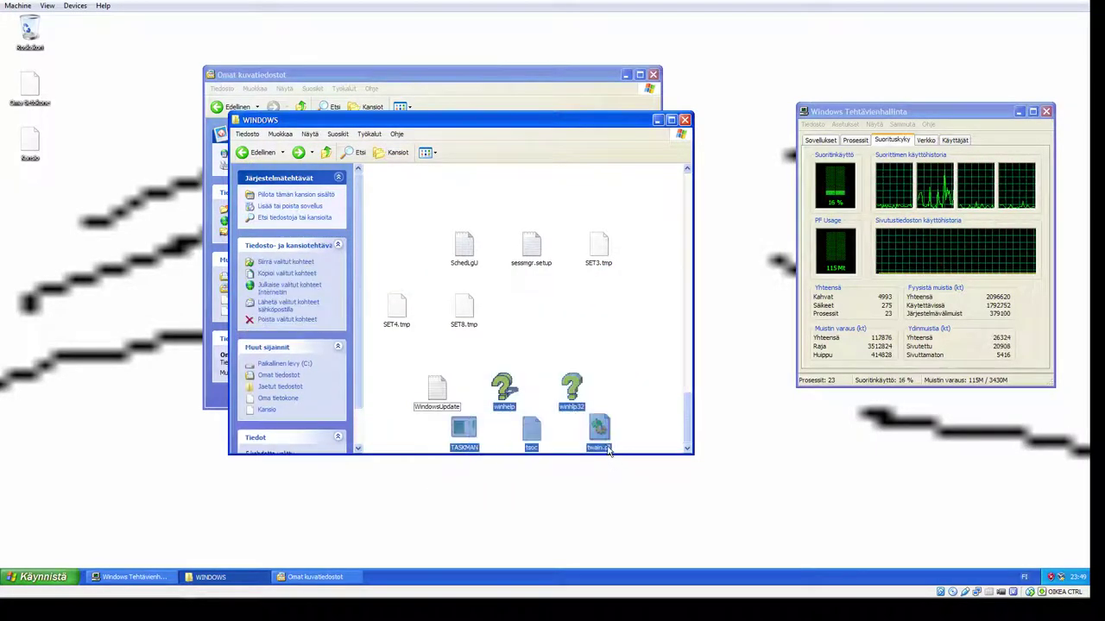
right_click(604, 429)
left_click(622, 523)
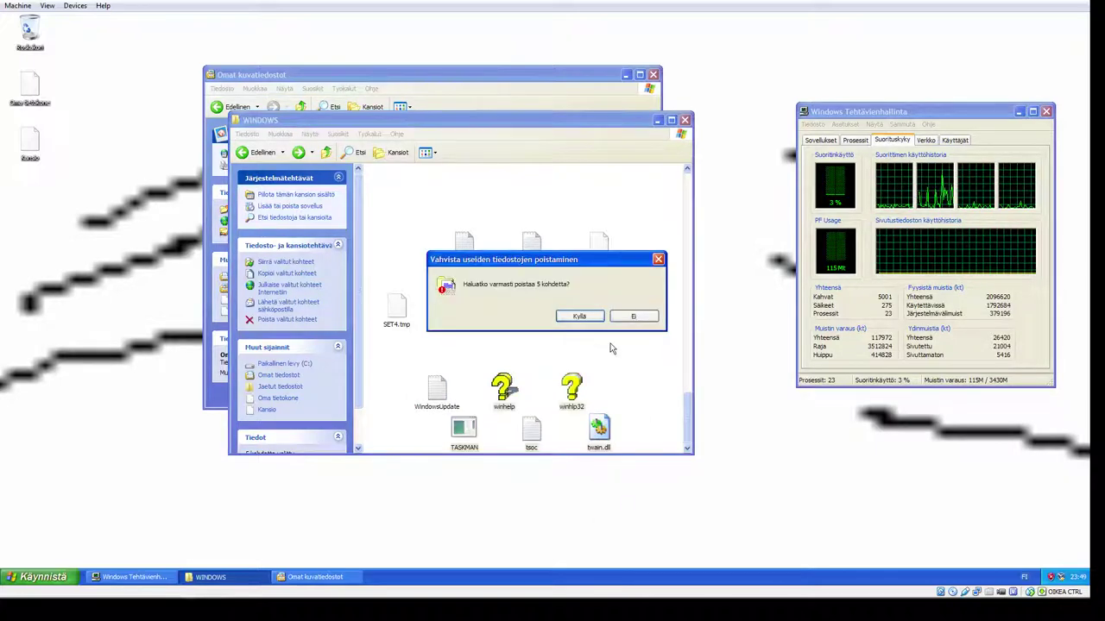
left_click(572, 321)
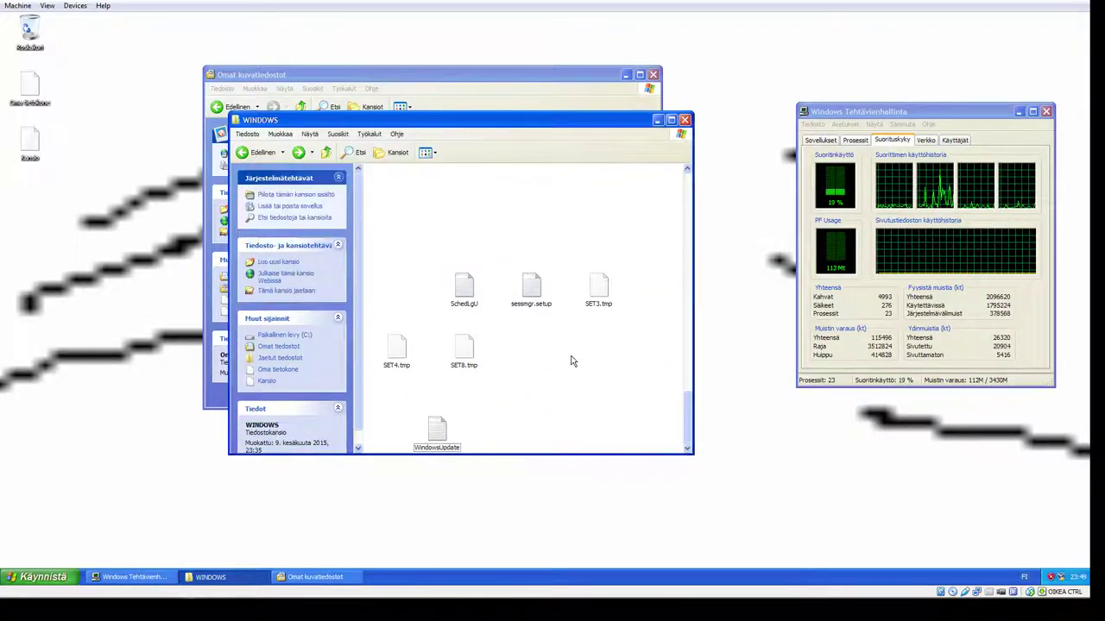
Step: Try to delete SchedLgU, sessmgr.setup, SET3.tmp and SET8.tmp together, dismissing the deletion error
left_click_drag(654, 373, 448, 294)
right_click(460, 289)
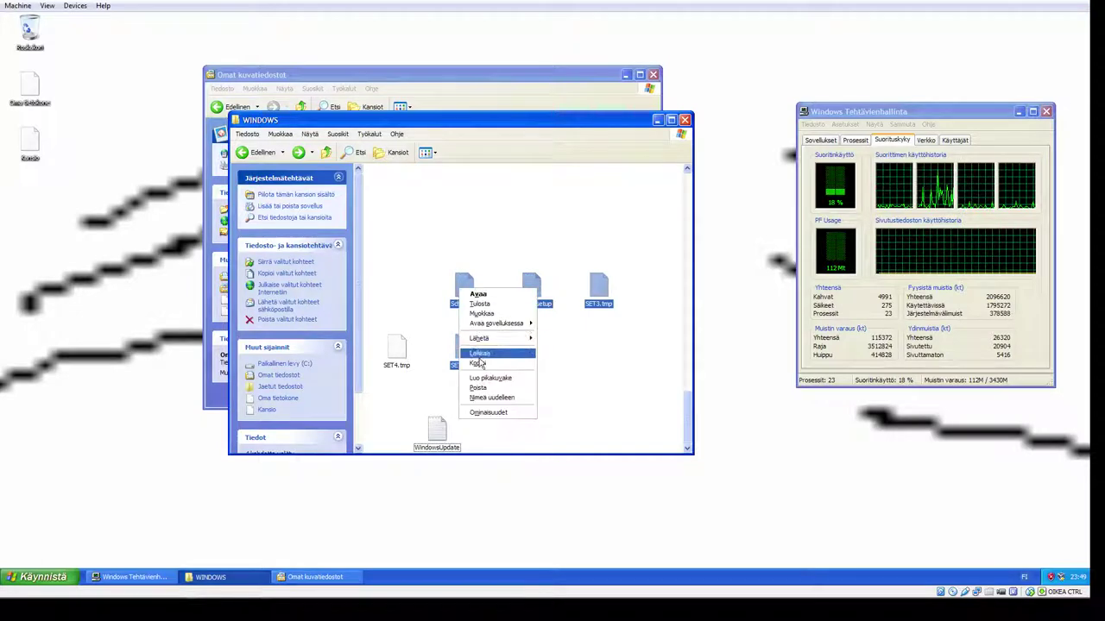
left_click(483, 385)
left_click(576, 317)
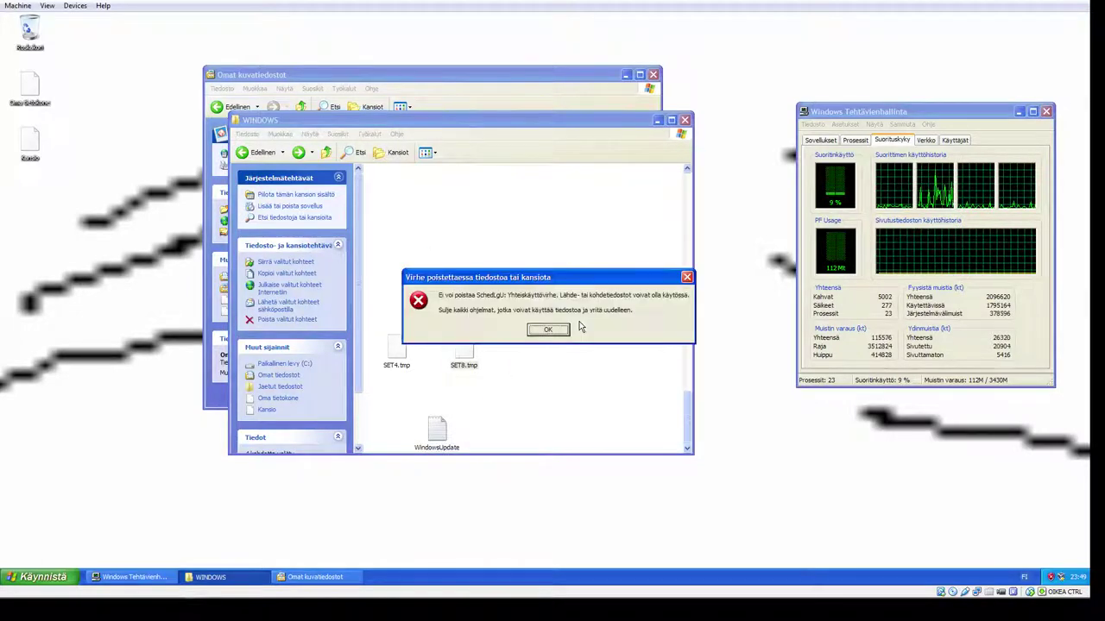
left_click(556, 330)
Step: Delete sessmgr.setup and SET3.tmp, accepting the deletion of read-only files for all items
left_click_drag(591, 342, 516, 279)
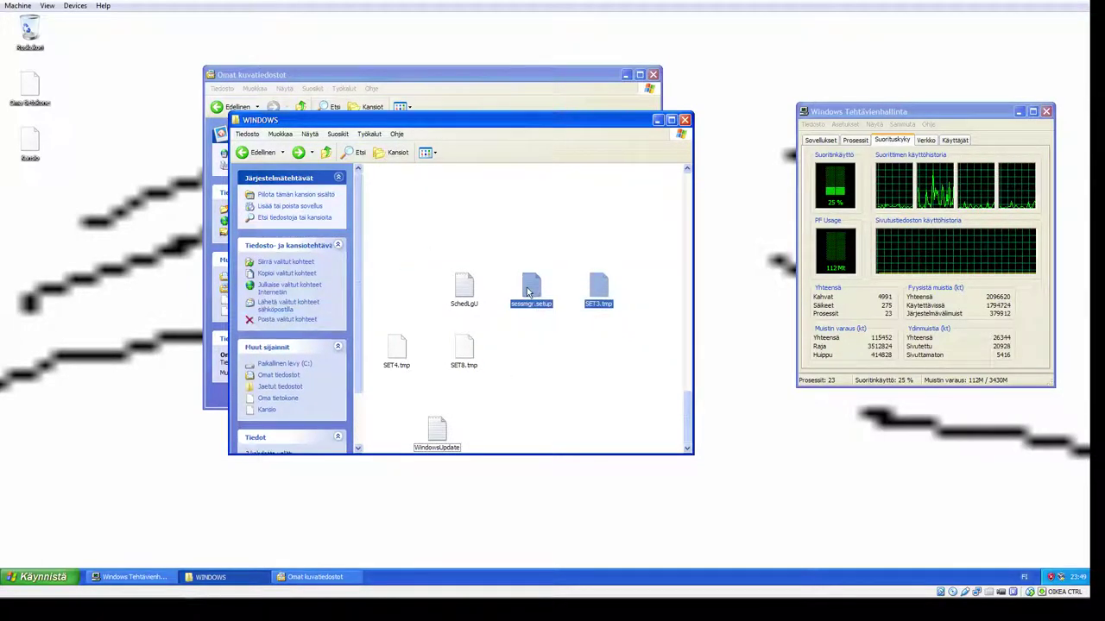
right_click(527, 289)
left_click(552, 385)
left_click(579, 317)
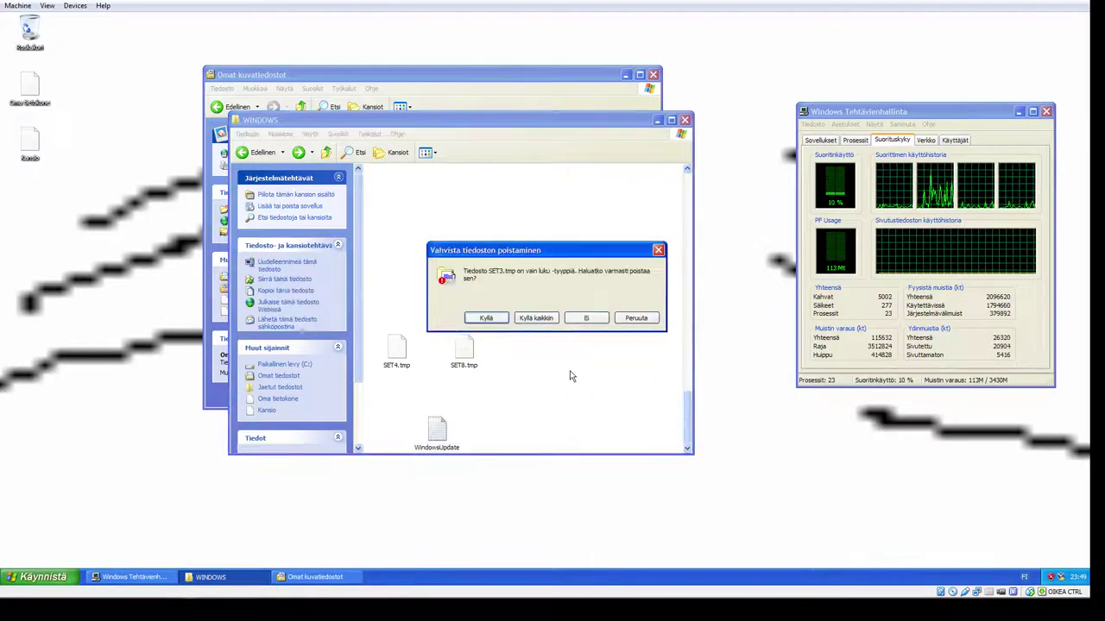
left_click(537, 326)
Step: Try to delete SchedLgU, SET4.tmp and SET8.tmp together, dismissing the deletion error
left_click_drag(527, 284, 401, 369)
right_click(395, 353)
left_click(423, 451)
left_click(567, 349)
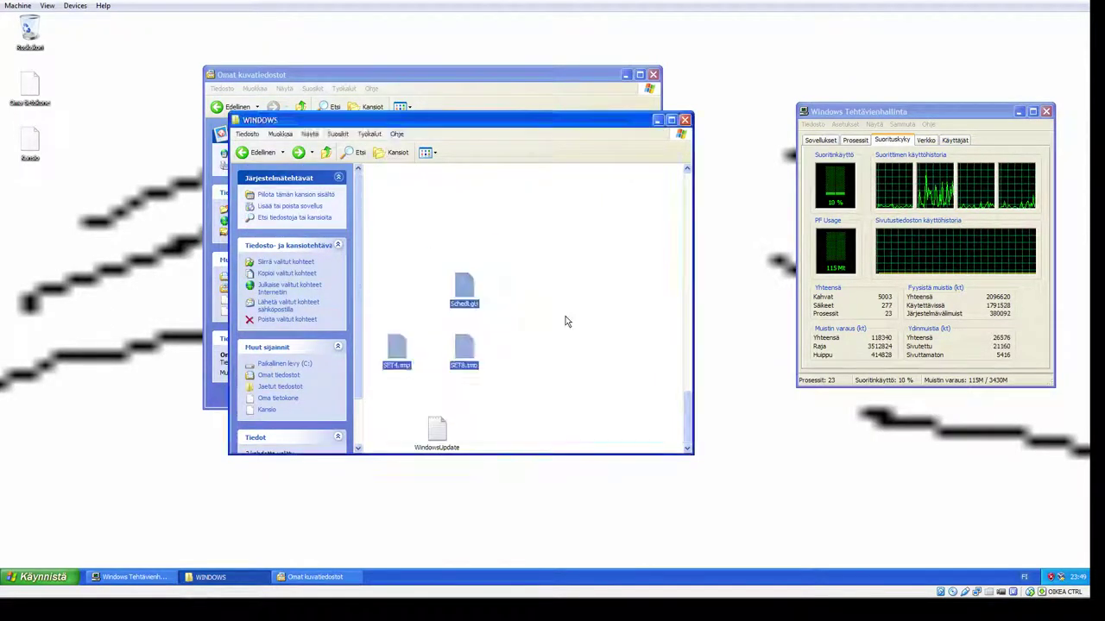
left_click(554, 387)
Step: Create shortcuts to SET4.tmp and SET8.tmp in the WINDOWS folder and clear the selection
left_click_drag(375, 360, 515, 353)
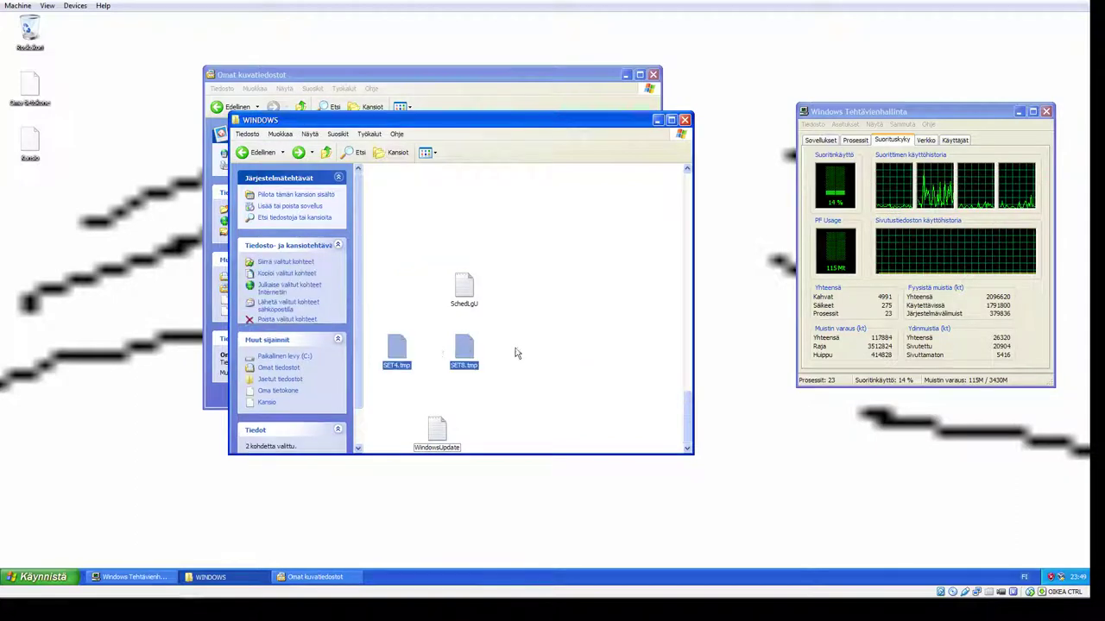
left_click(490, 406)
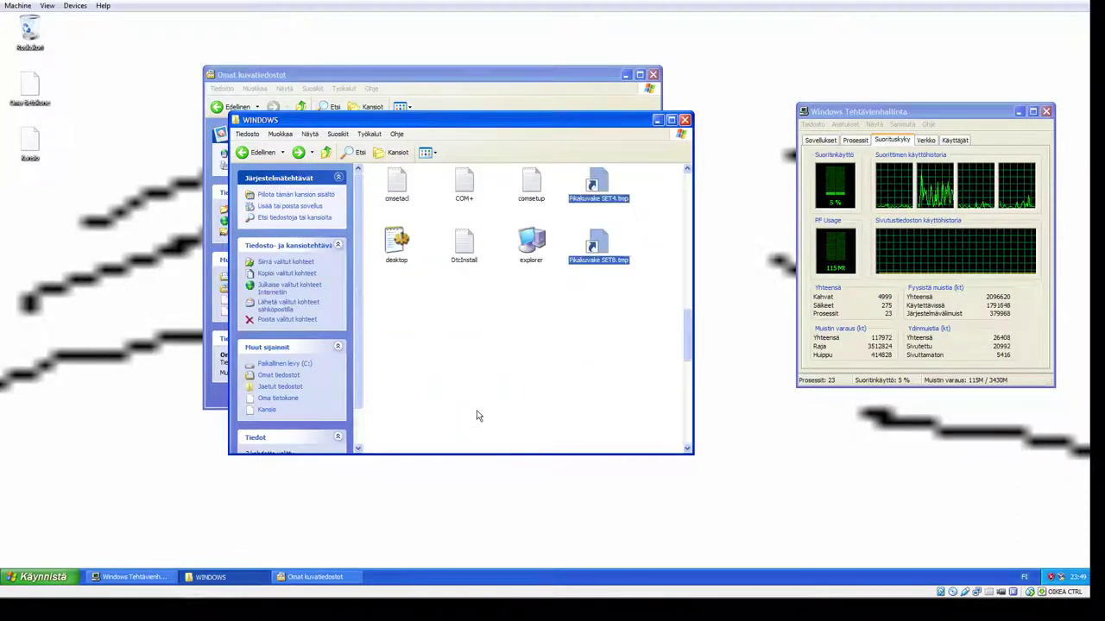
left_click(649, 323)
Step: Try to delete the block of files from 0 through the SET8.tmp shortcut, dismissing the deletion error
scroll(648, 319, "up", 3)
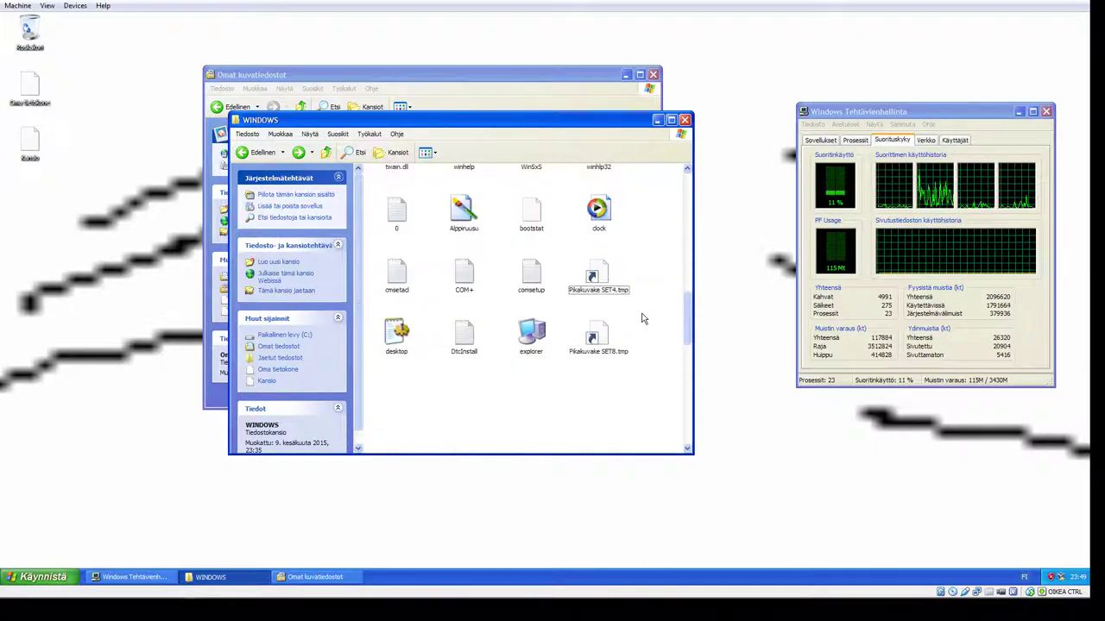
left_click_drag(644, 350, 399, 214)
right_click(409, 211)
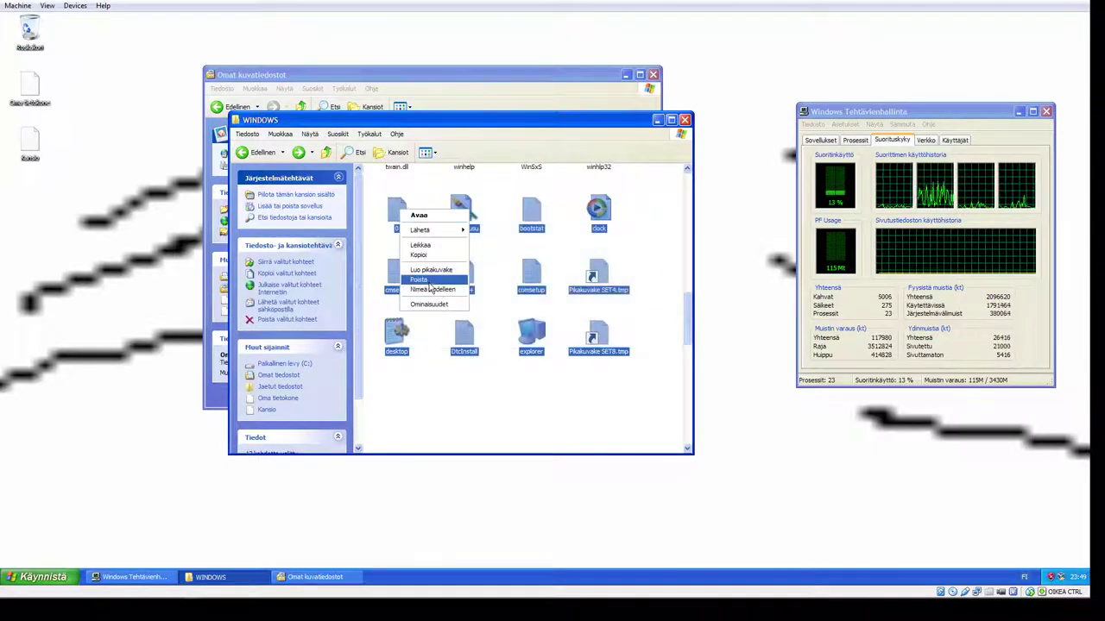
left_click(429, 280)
left_click(569, 316)
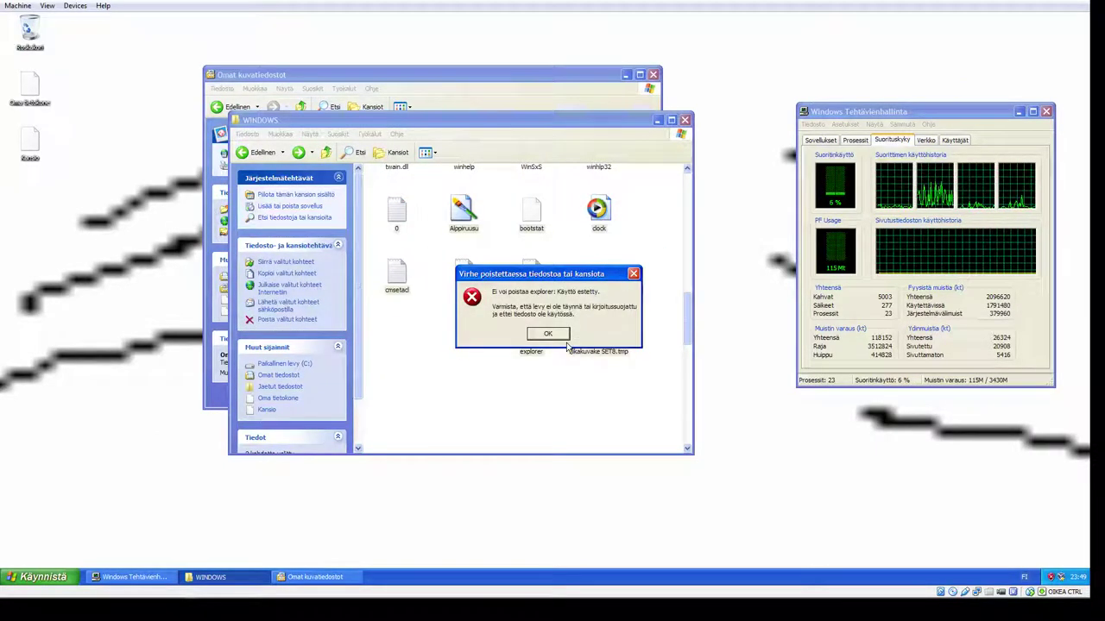
left_click(566, 335)
Step: Try to delete Alppiruusu, bootstat, COM+ and comsetup together, confirming the deletion and dismissing any error
left_click_drag(636, 377, 428, 207)
right_click(451, 212)
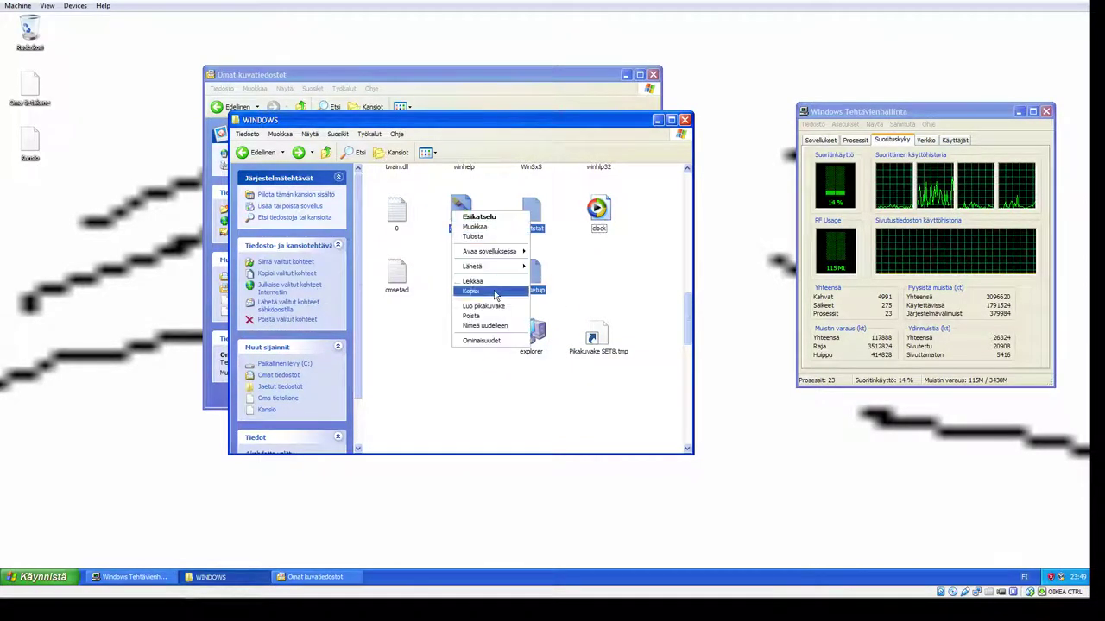
left_click(479, 315)
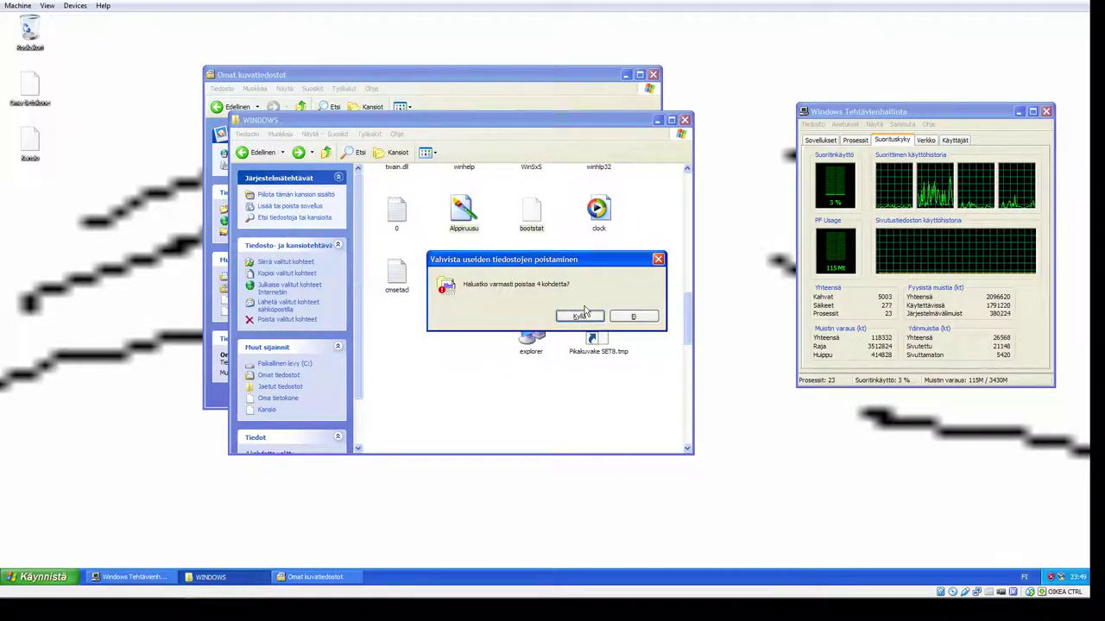
left_click(582, 315)
left_click(540, 332)
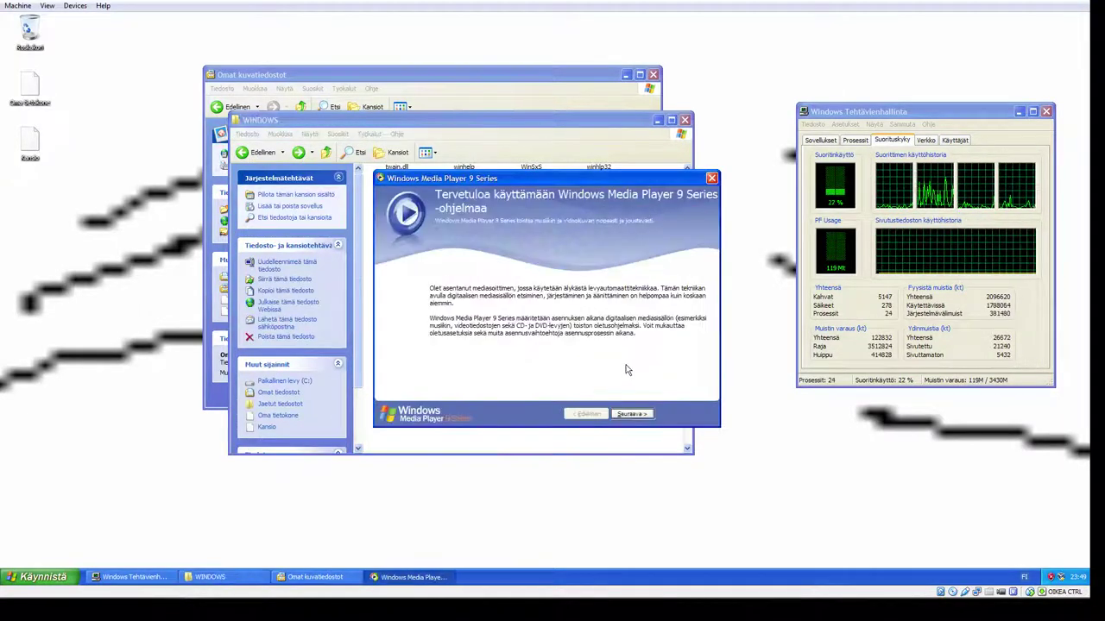
Step: Complete the Windows Media Player 9 Series setup with the default options
left_click(630, 413)
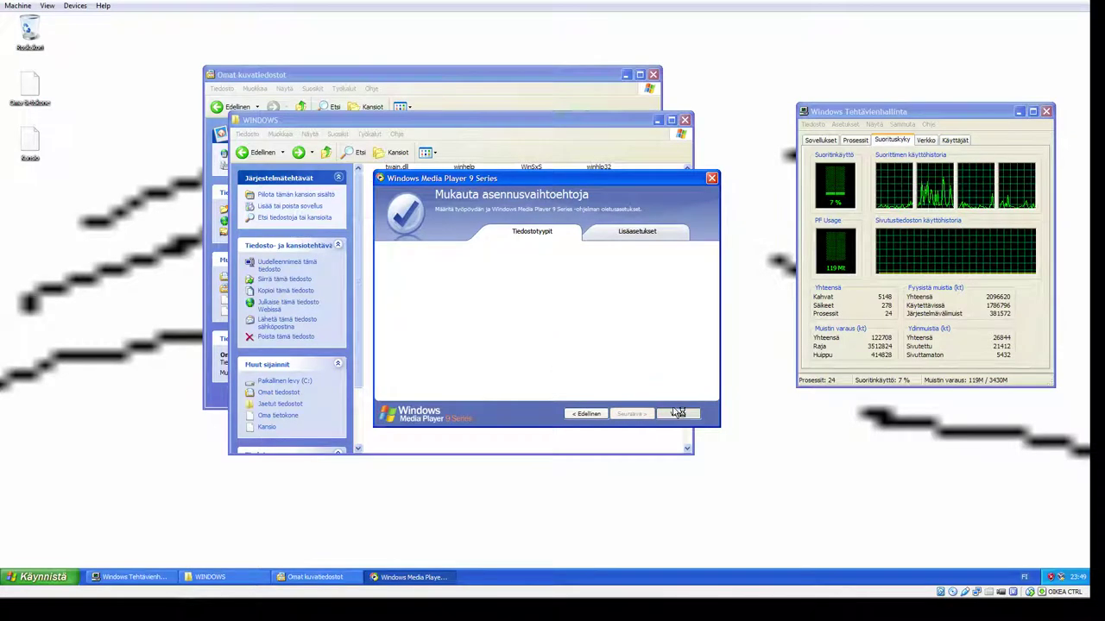
left_click(678, 415)
Step: Delete the clock media file from the WINDOWS folder, dismiss the playback error and close Windows Media Player
right_click(612, 214)
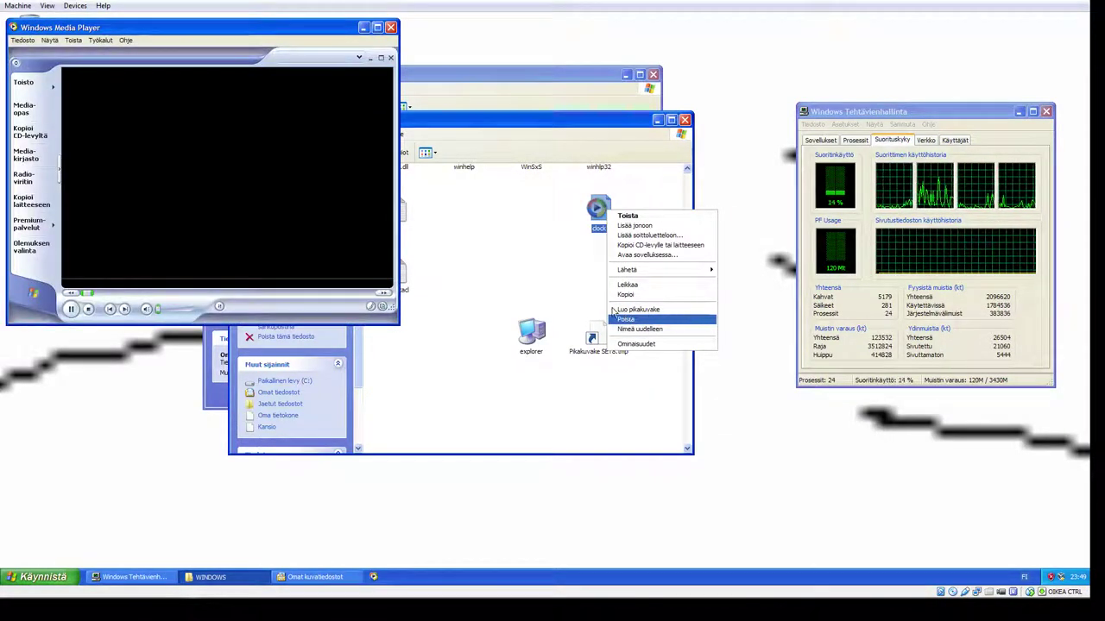
left_click(444, 90)
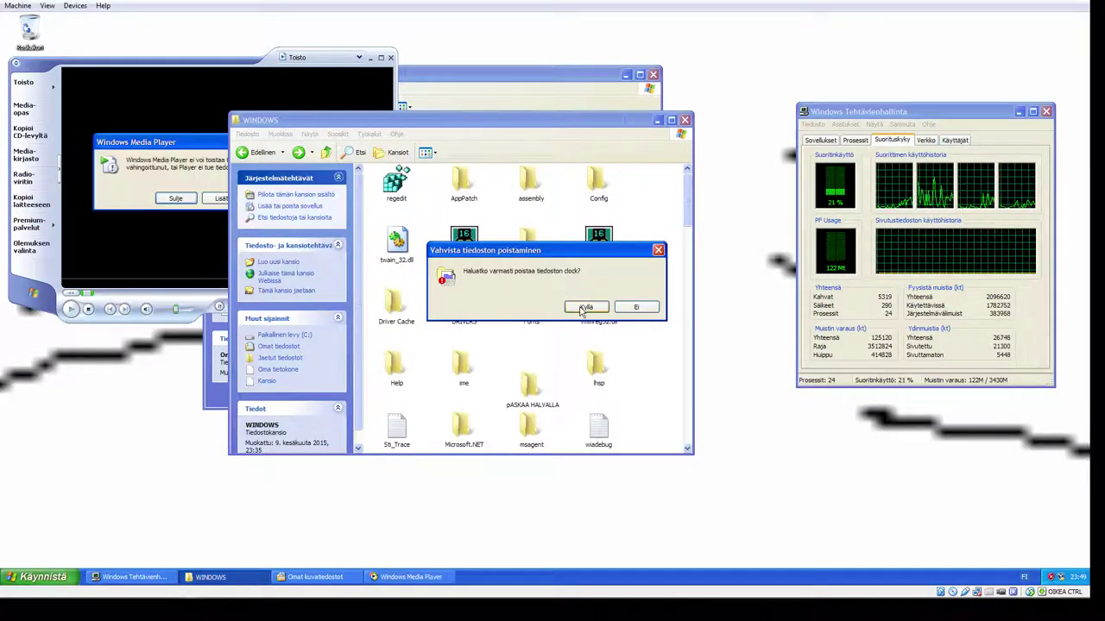
key("Return")
left_click(175, 199)
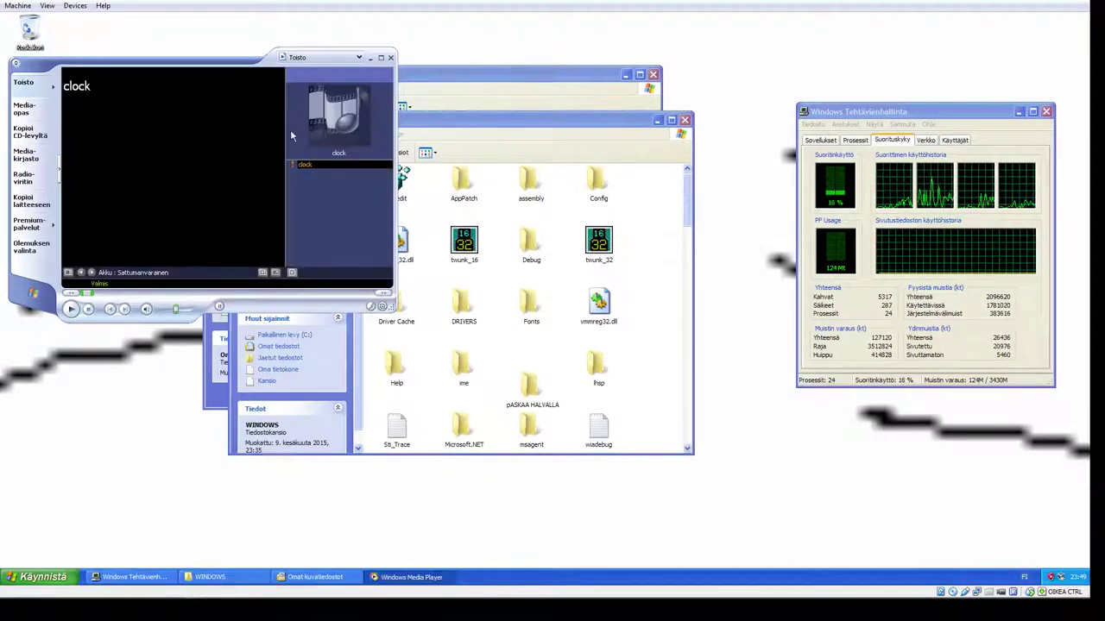
left_click(392, 30)
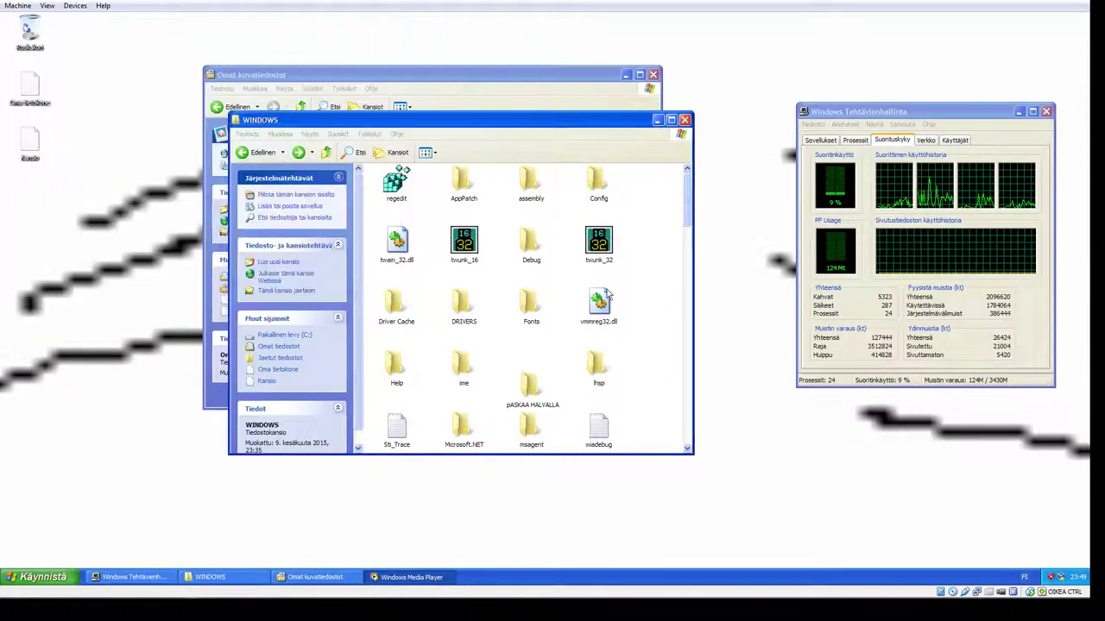
Step: Try to delete the block of 12 items from twunk_16 and twunk_32 through Microsoft.NET, msagent and wiadebug, confirming the deletion and dismissing any error
left_click_drag(653, 225, 459, 429)
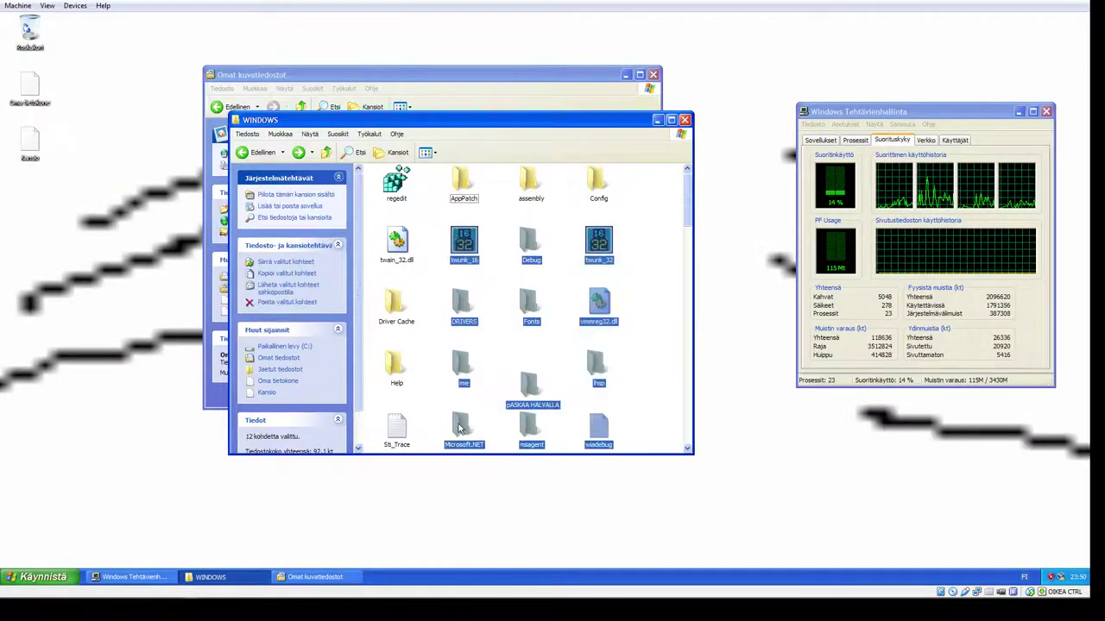
right_click(459, 429)
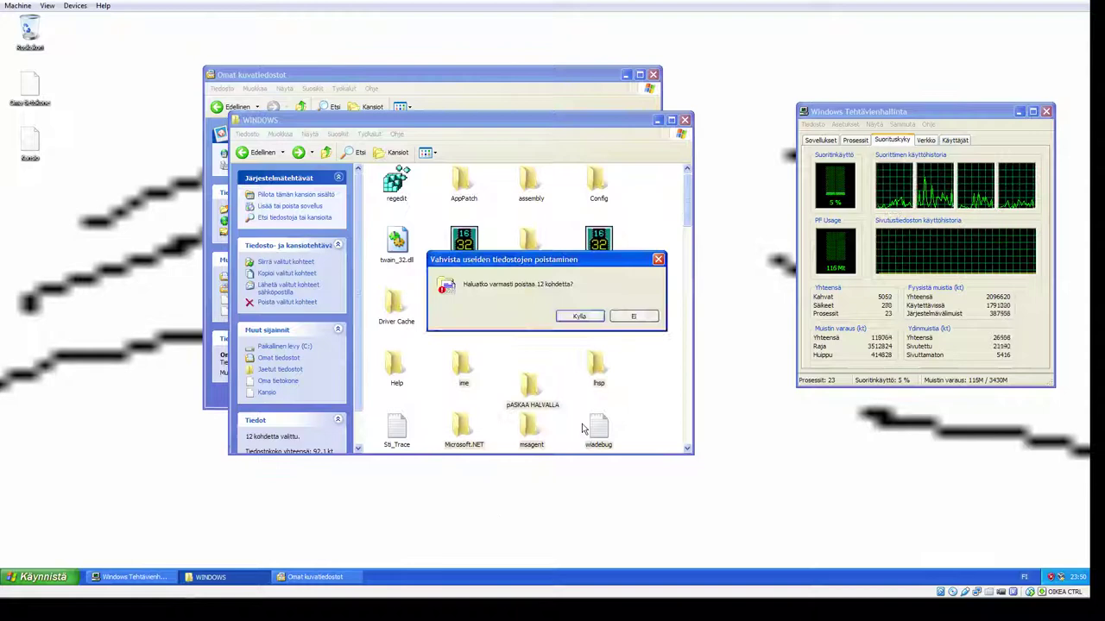
left_click(584, 318)
left_click(548, 331)
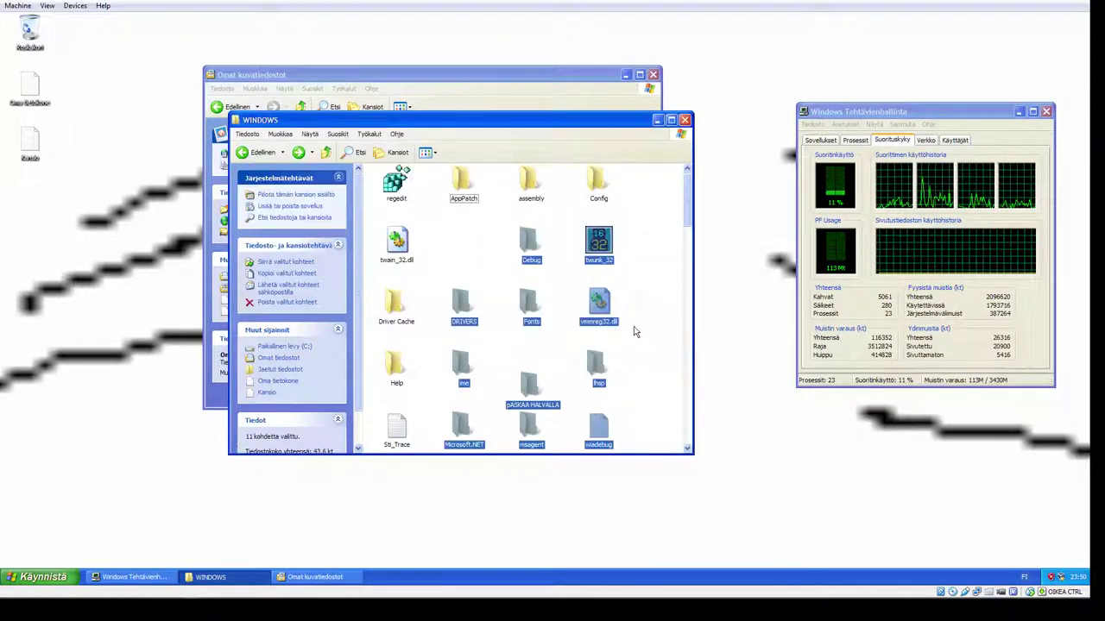
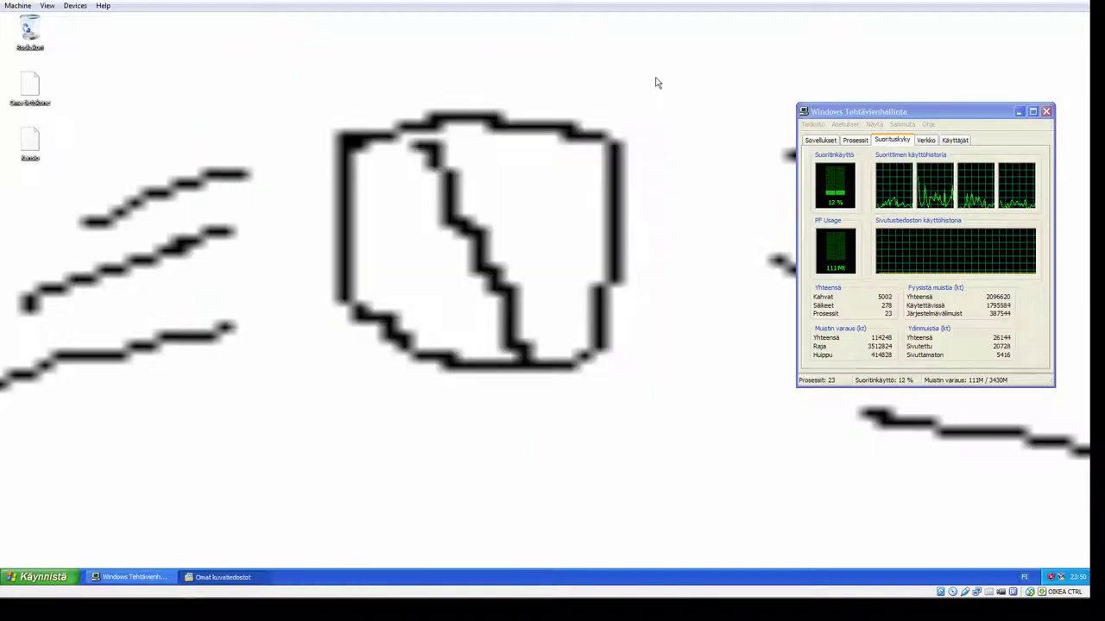
Step: Log the active user off through Task Manager's user list, log back in and dismiss the security notification
left_click(855, 141)
left_click(824, 141)
left_click(892, 140)
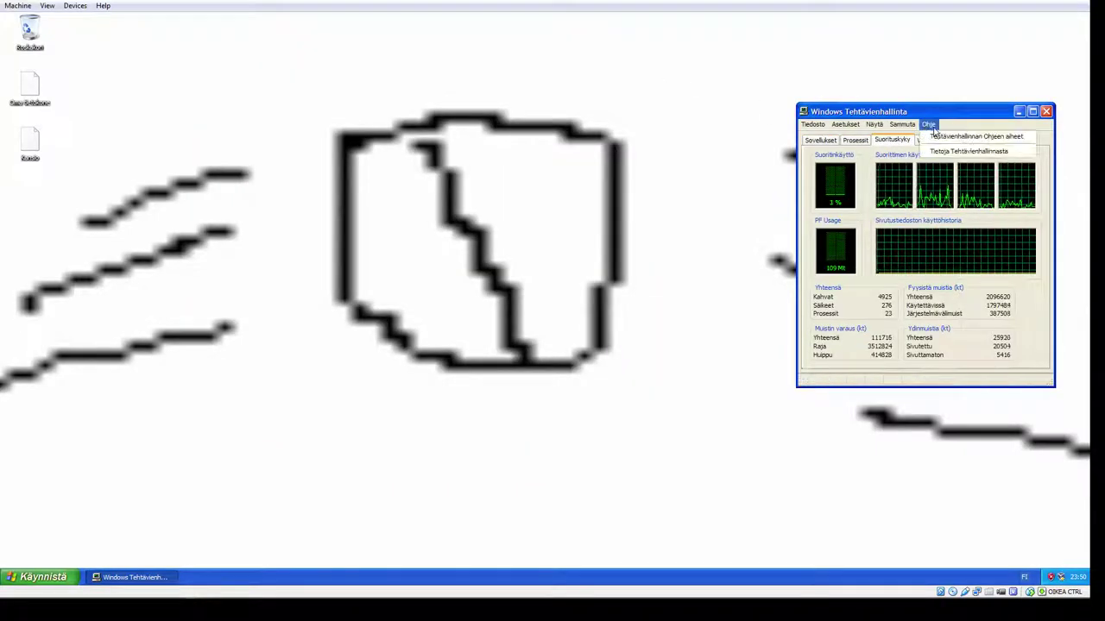
left_click(955, 141)
left_click(836, 178)
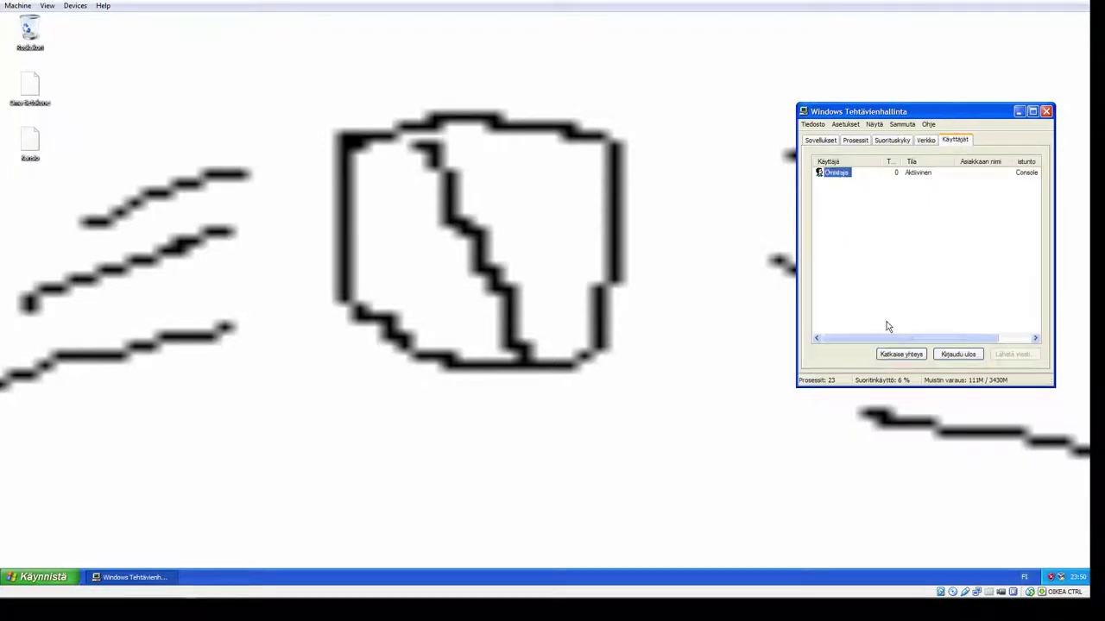
left_click(954, 359)
left_click(534, 332)
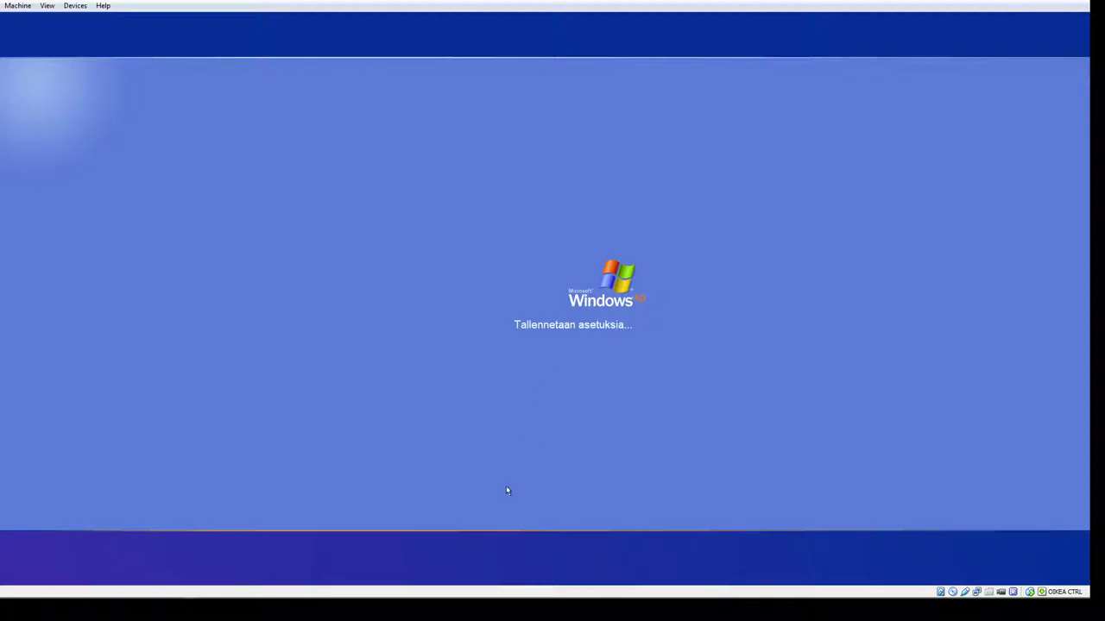
left_click(572, 297)
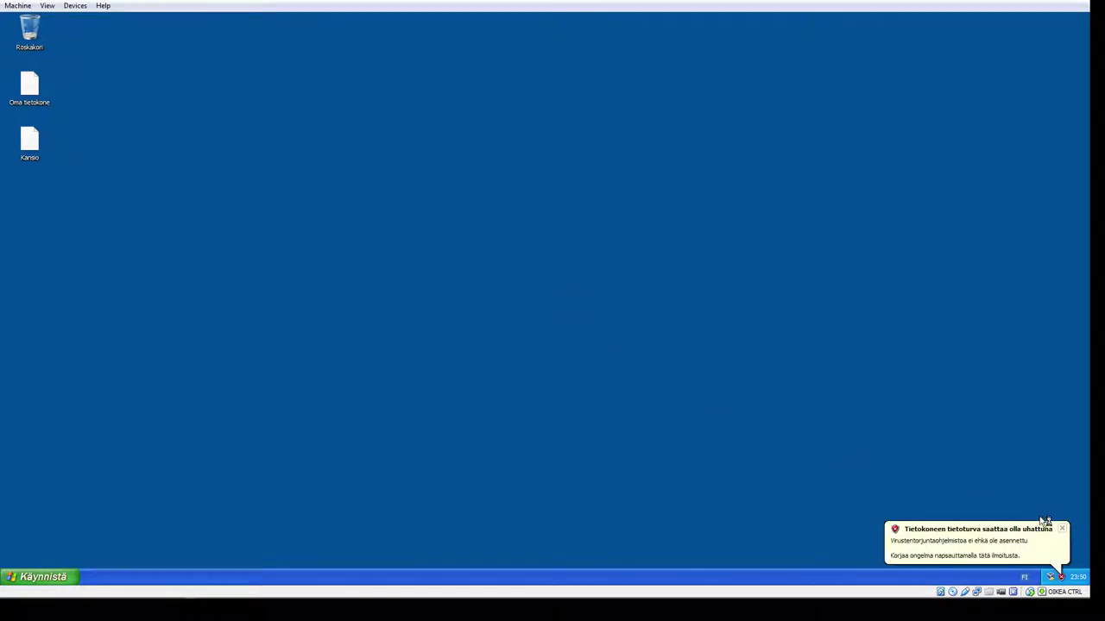
left_click(1061, 528)
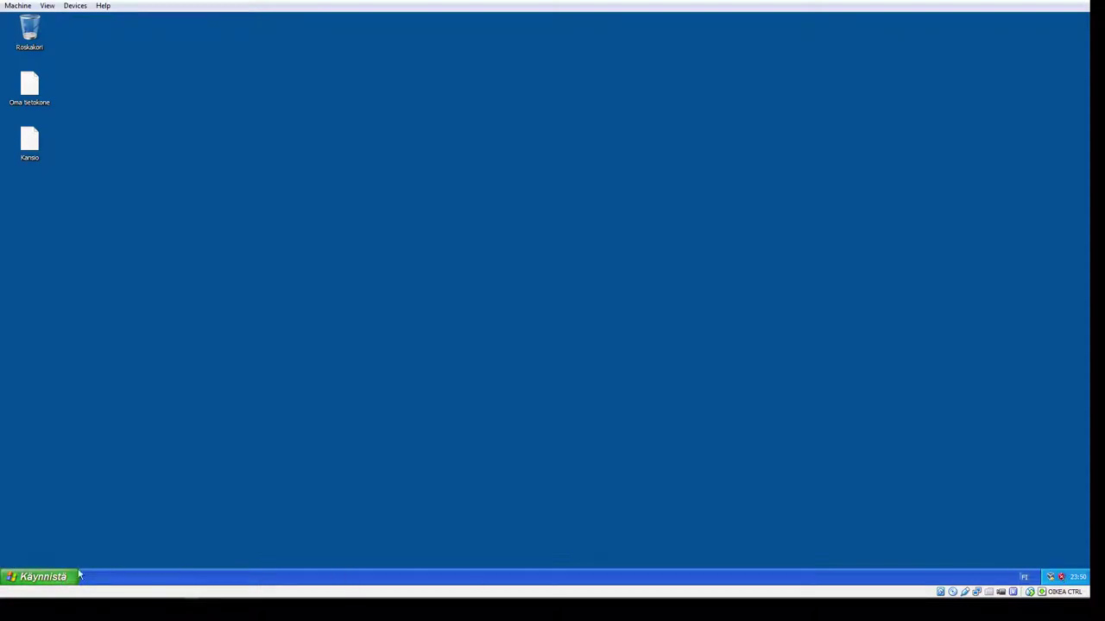
Step: Open Task Manager, view the performance graphs and close it
right_click(140, 580)
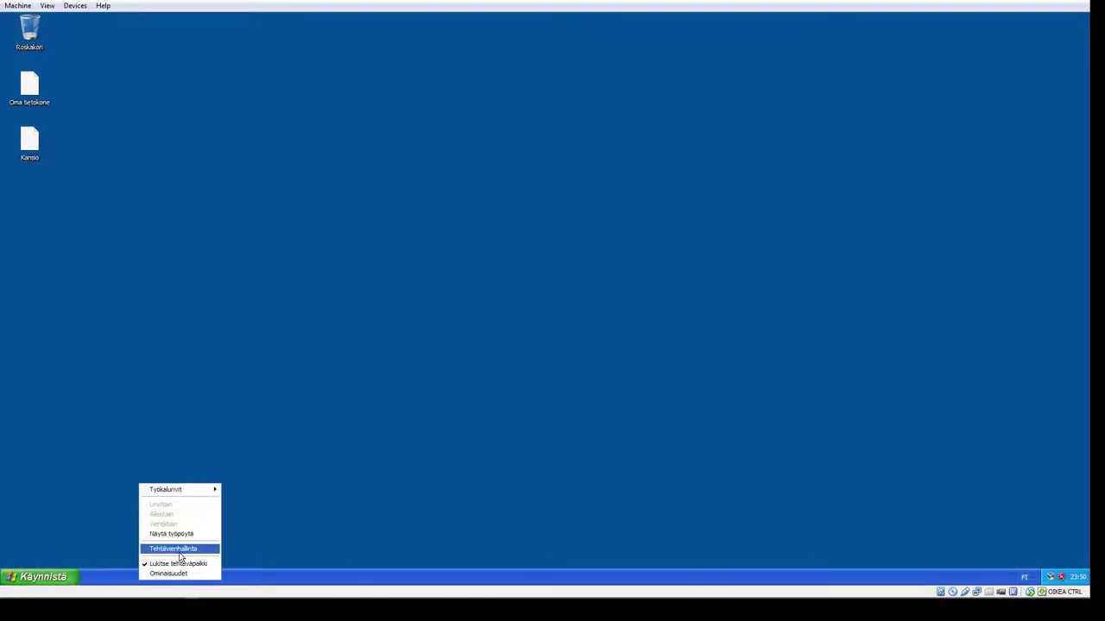
left_click(341, 488)
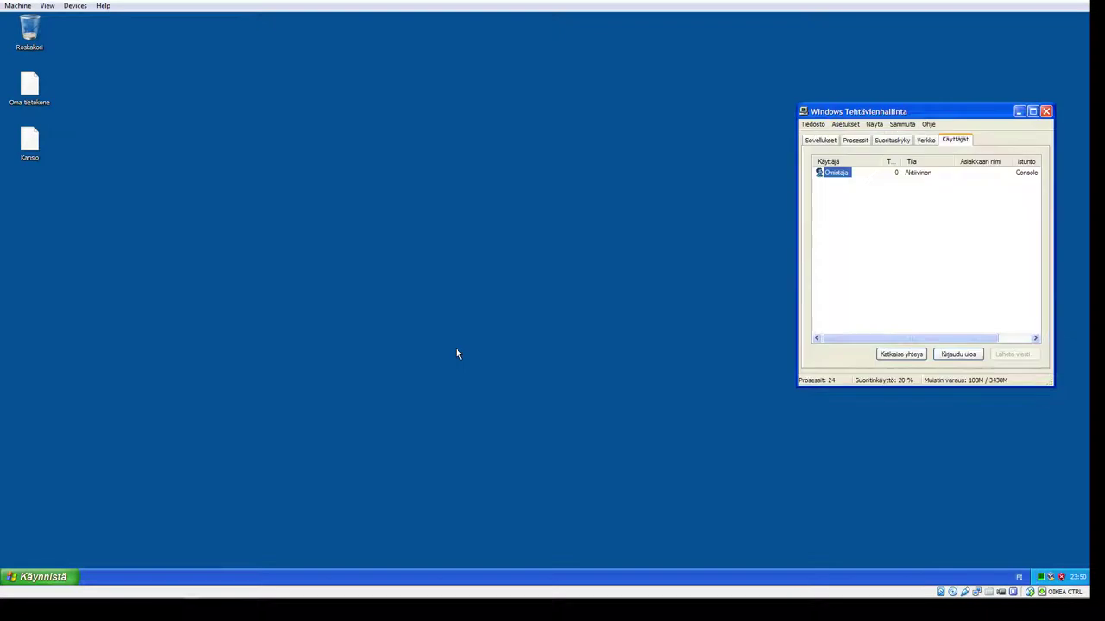
left_click(891, 141)
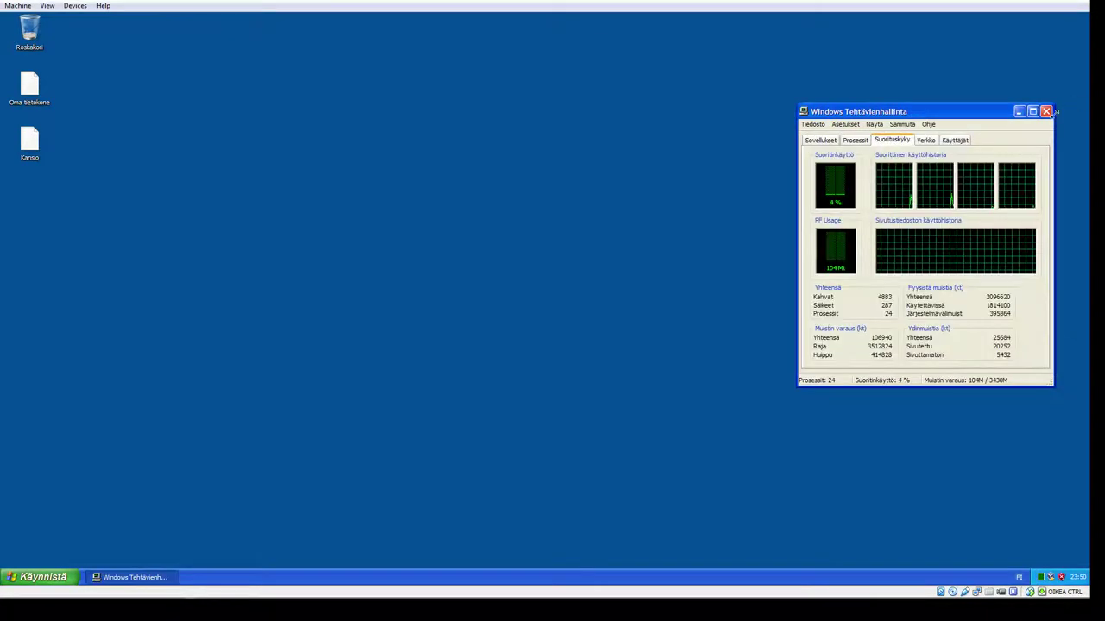
left_click(1046, 112)
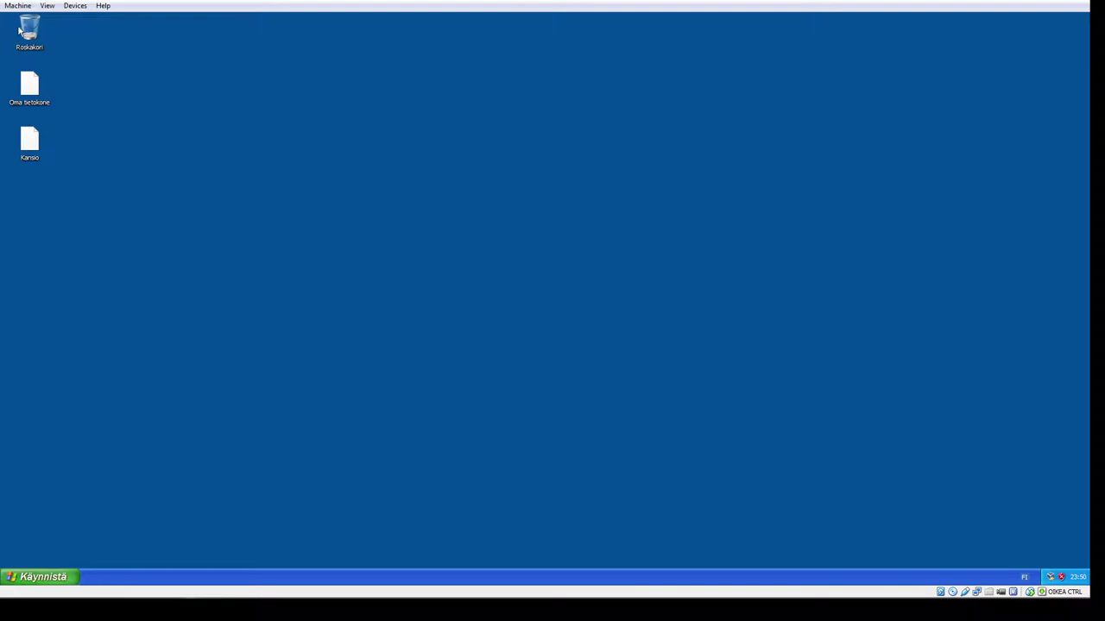
Step: Restart the virtual machine and dismiss the mouse pointer integration notice
left_click(17, 5)
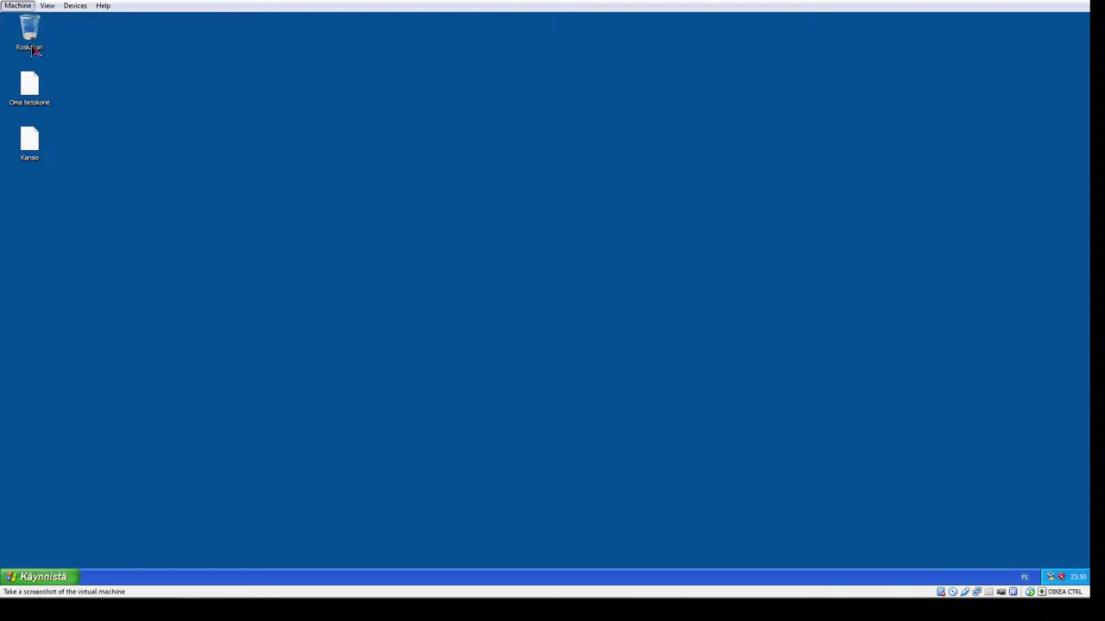
left_click(518, 346)
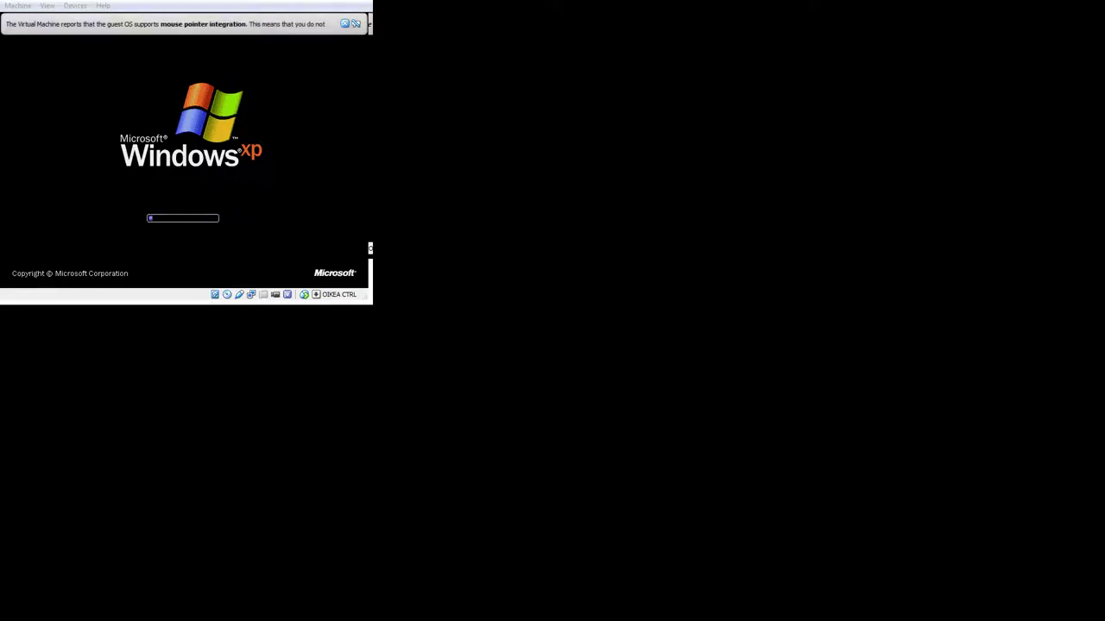
left_click(347, 24)
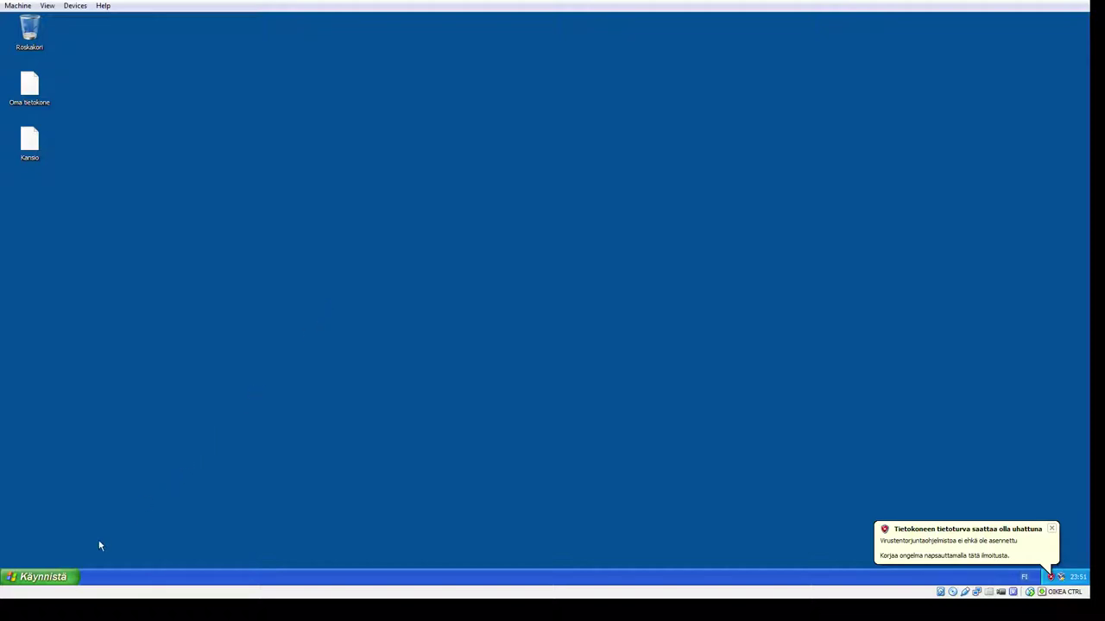
Step: Open a Command Prompt by running cmd
left_click(39, 576)
mouse_move(91, 408)
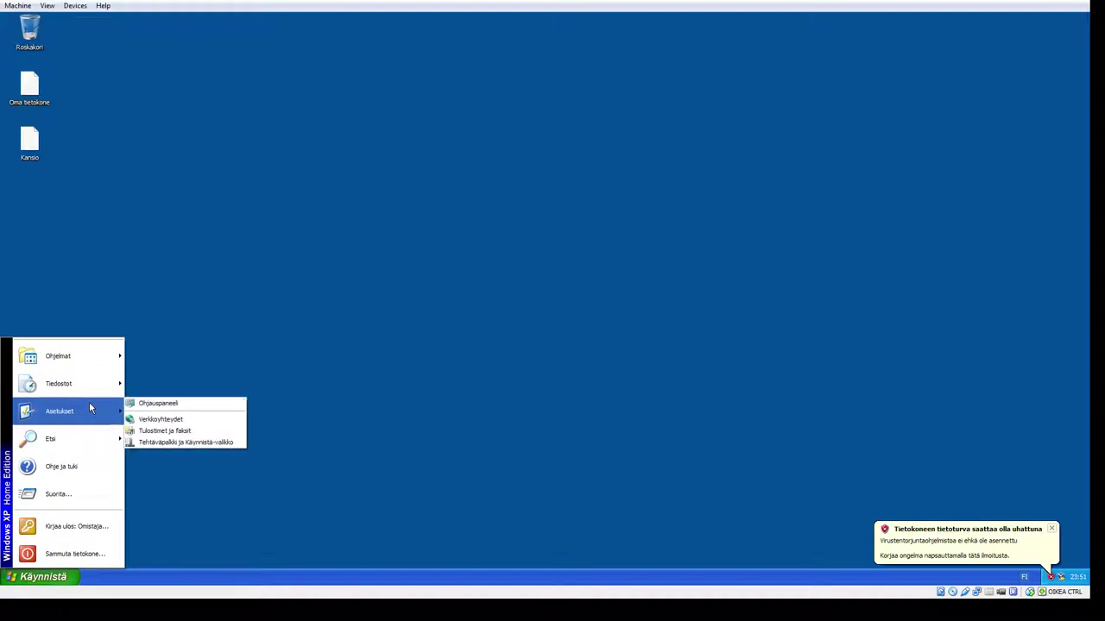
mouse_move(111, 369)
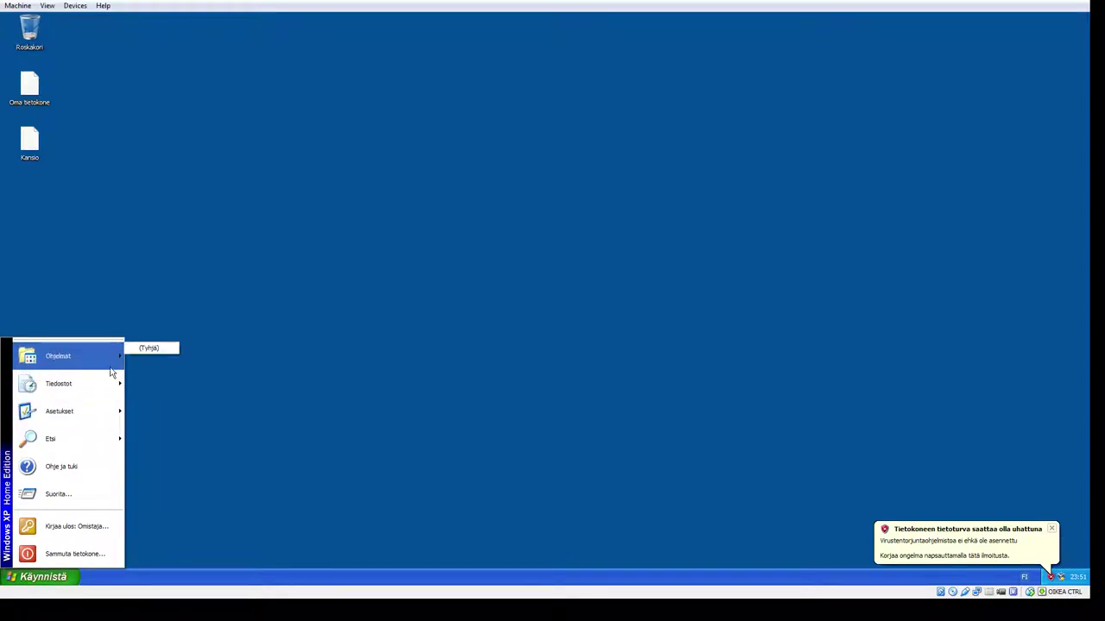
left_click(78, 495)
type("c")
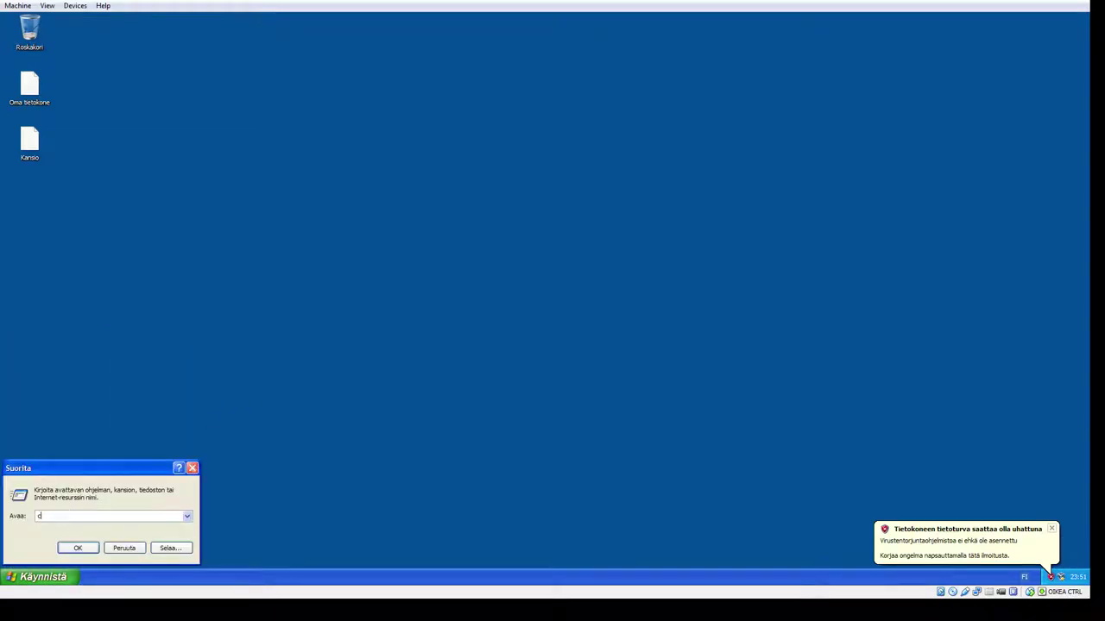
type("md")
key("Return")
Step: Try to execute the deltree command in the Command Prompt
type("de")
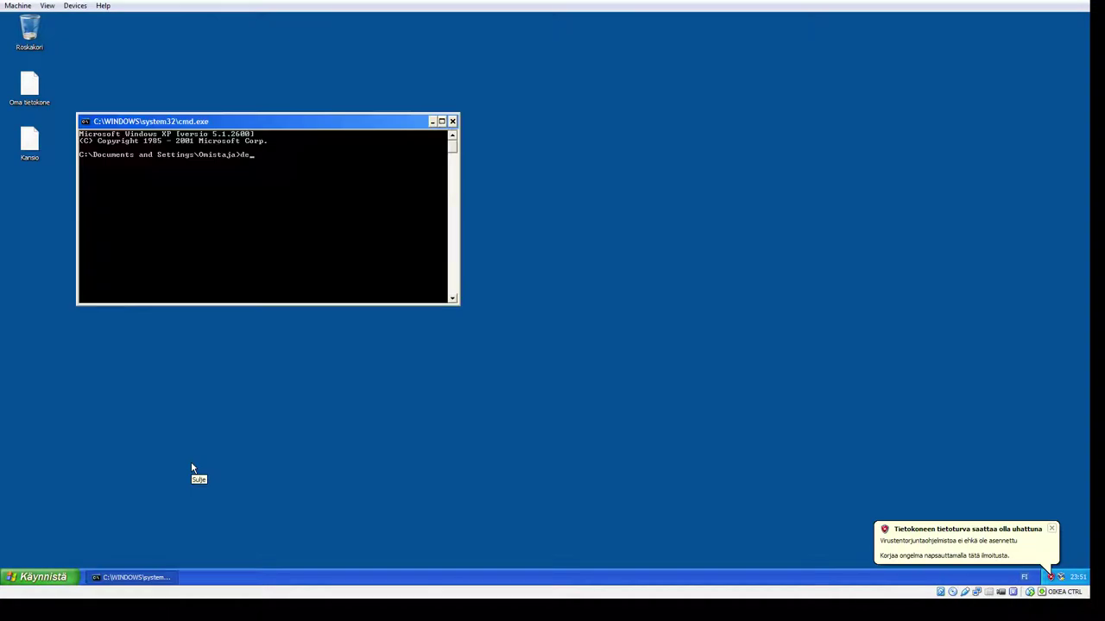
type("ltree")
key("Return")
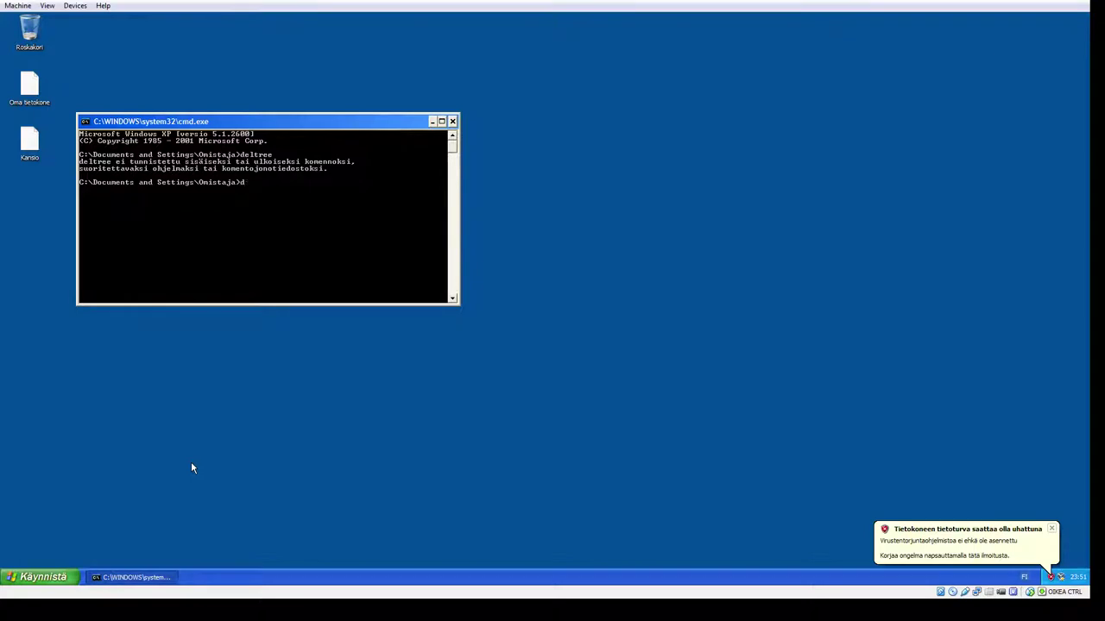
Step: List files and subfolders recursively with dir /s, and close the Command Prompt
type("..")
key("Return")
type("/s")
key("Return")
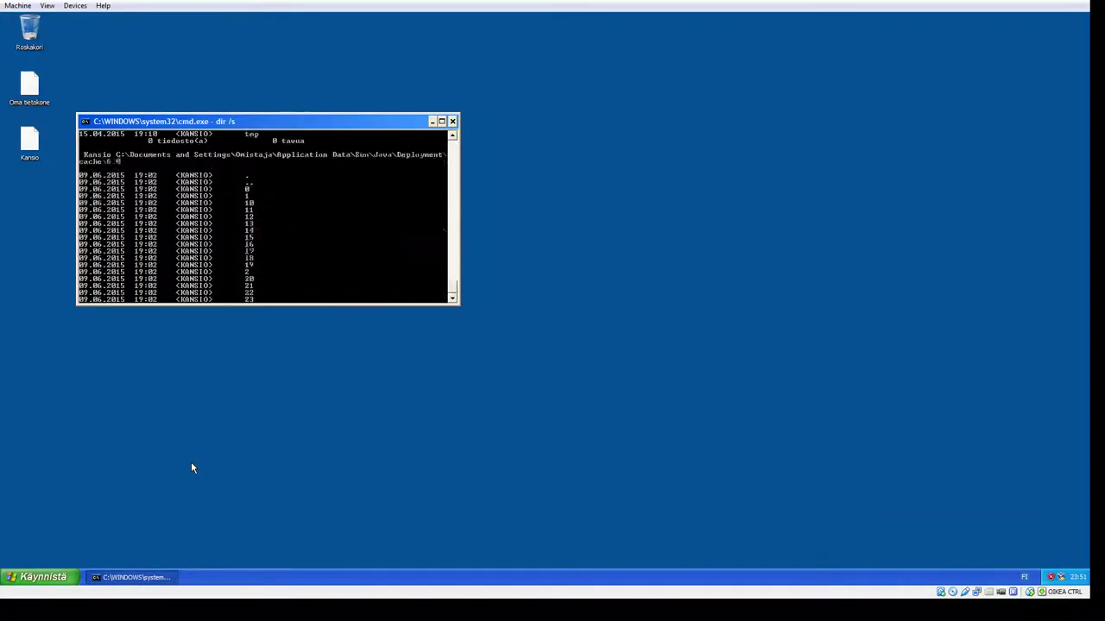
left_click(452, 121)
Step: Open Task Manager with its performance graphs shown and move its window closer to the middle of the desktop
right_click(274, 564)
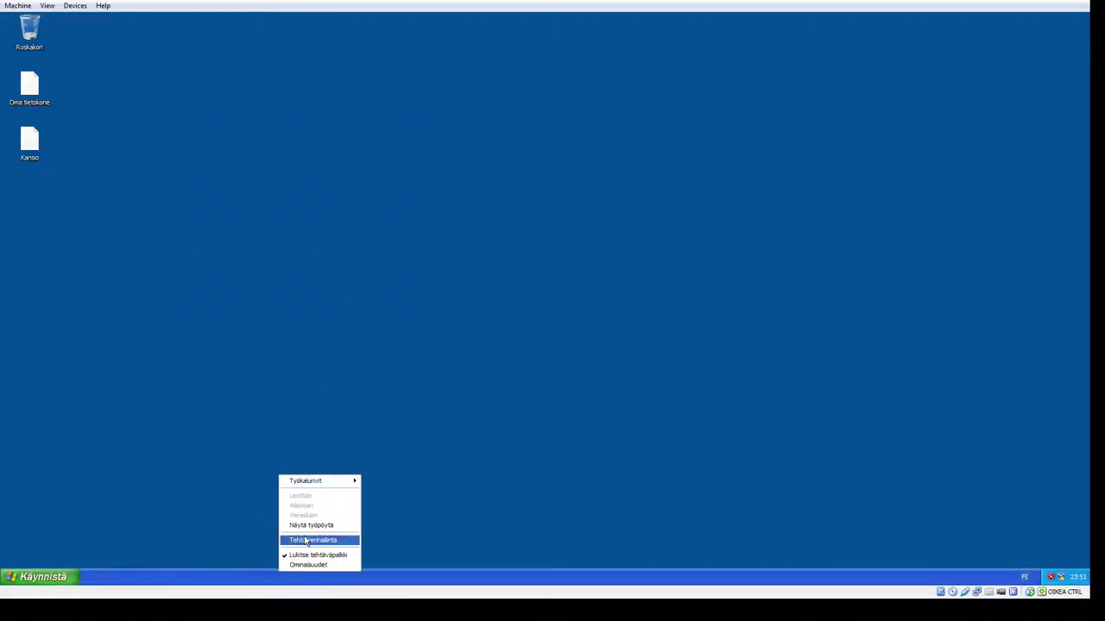
left_click(345, 516)
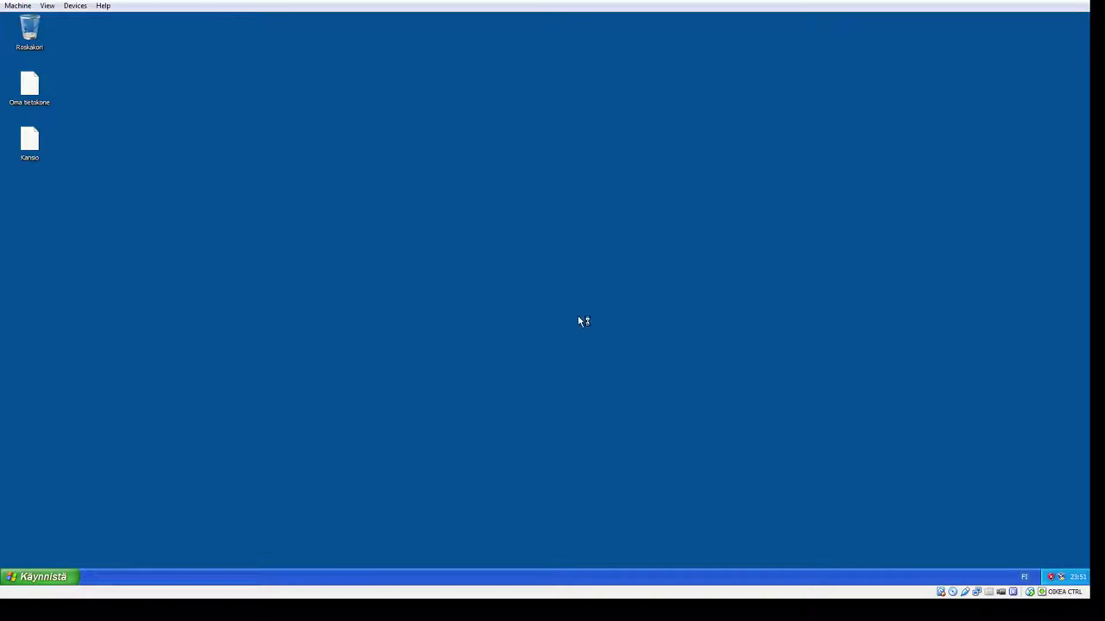
left_click(893, 141)
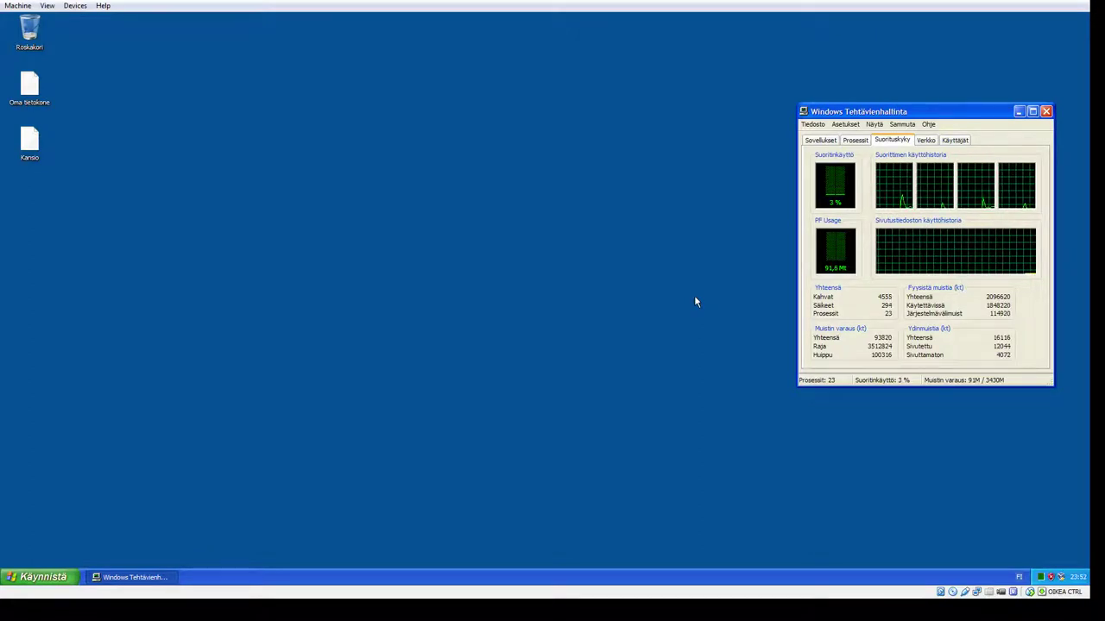
left_click(617, 457)
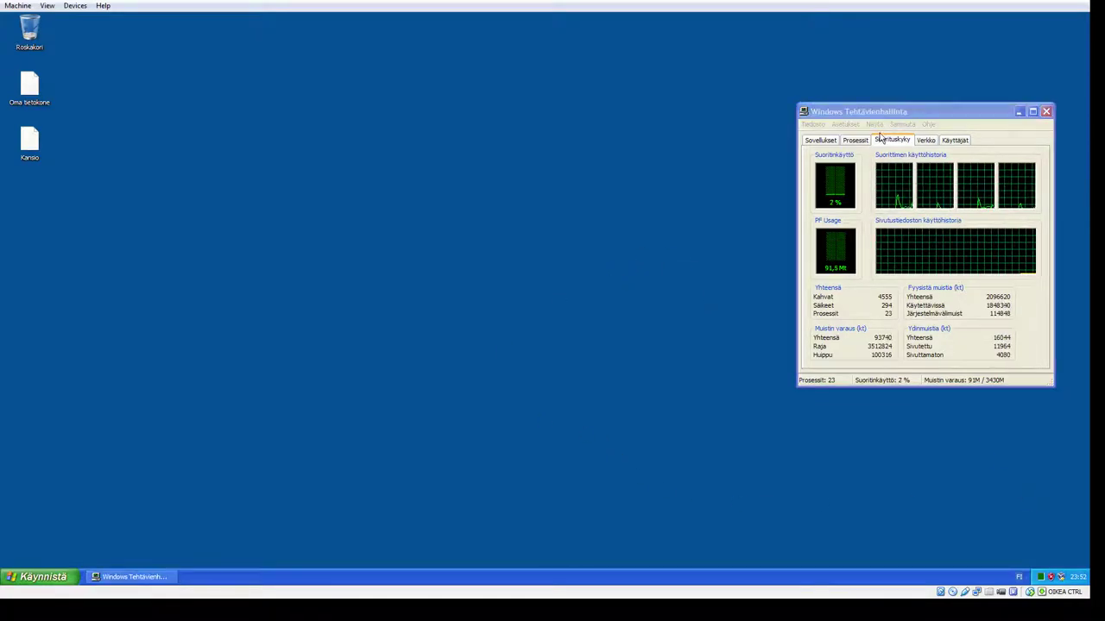
left_click_drag(889, 119, 781, 116)
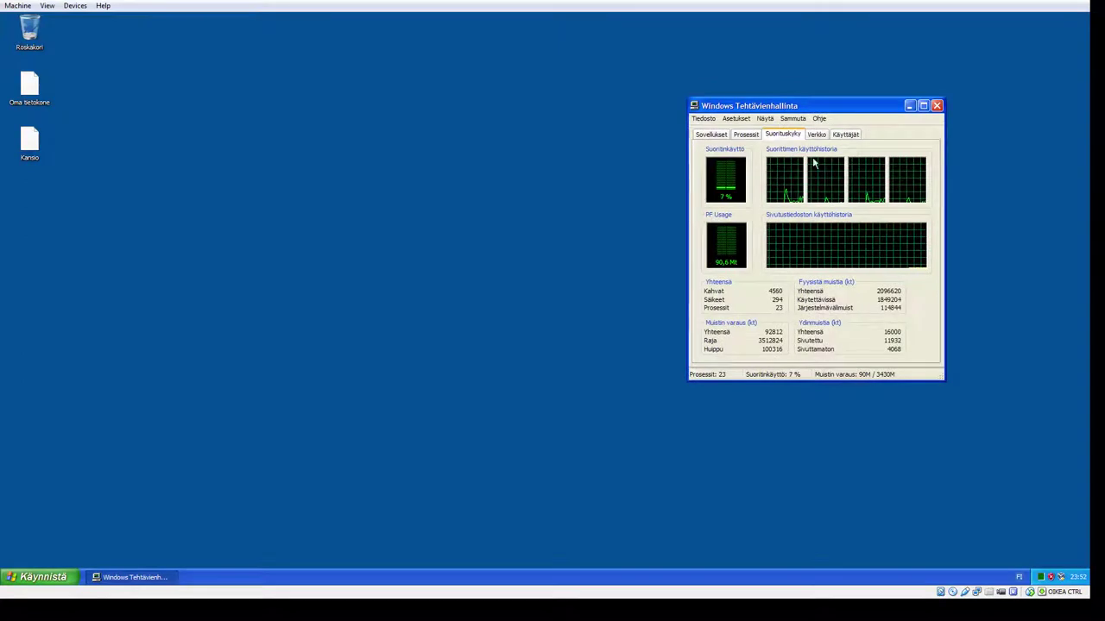
left_click(561, 427)
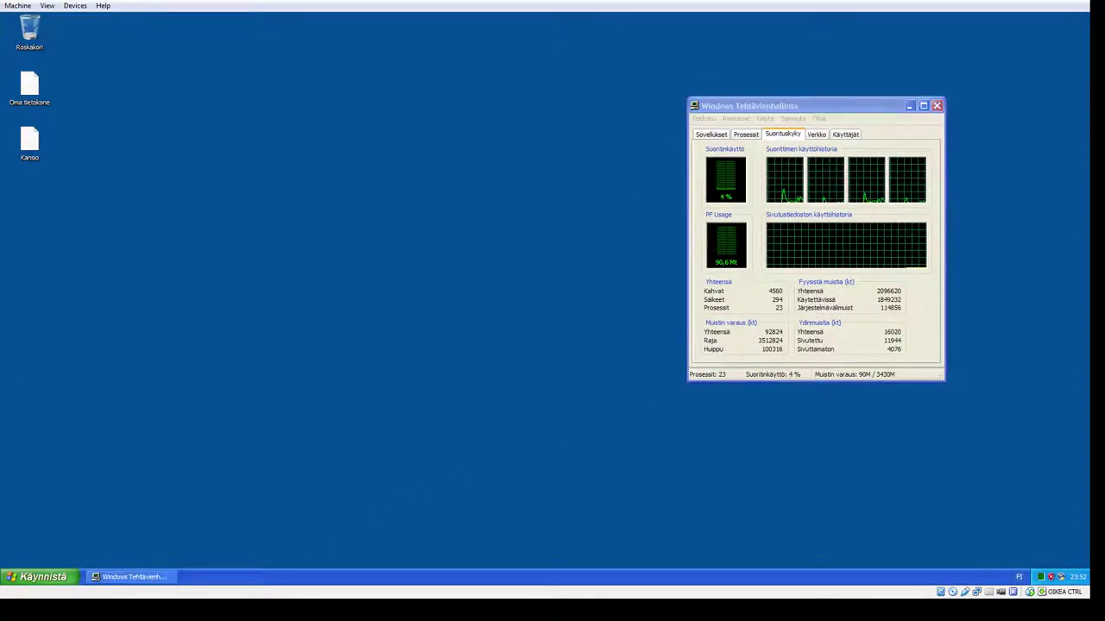
left_click(57, 581)
mouse_move(84, 383)
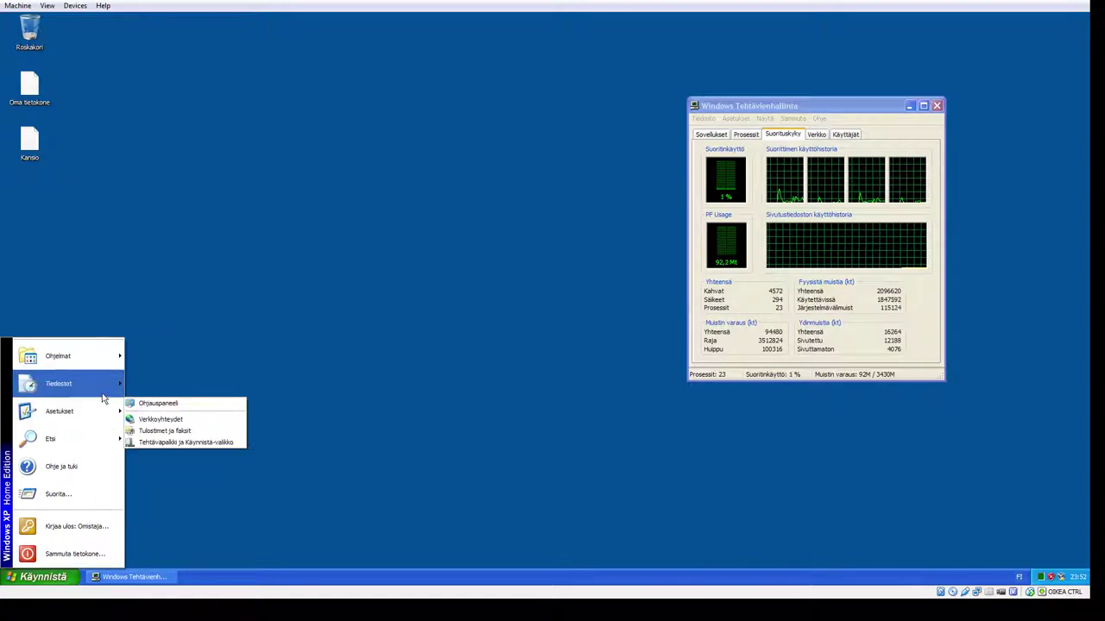
left_click(154, 495)
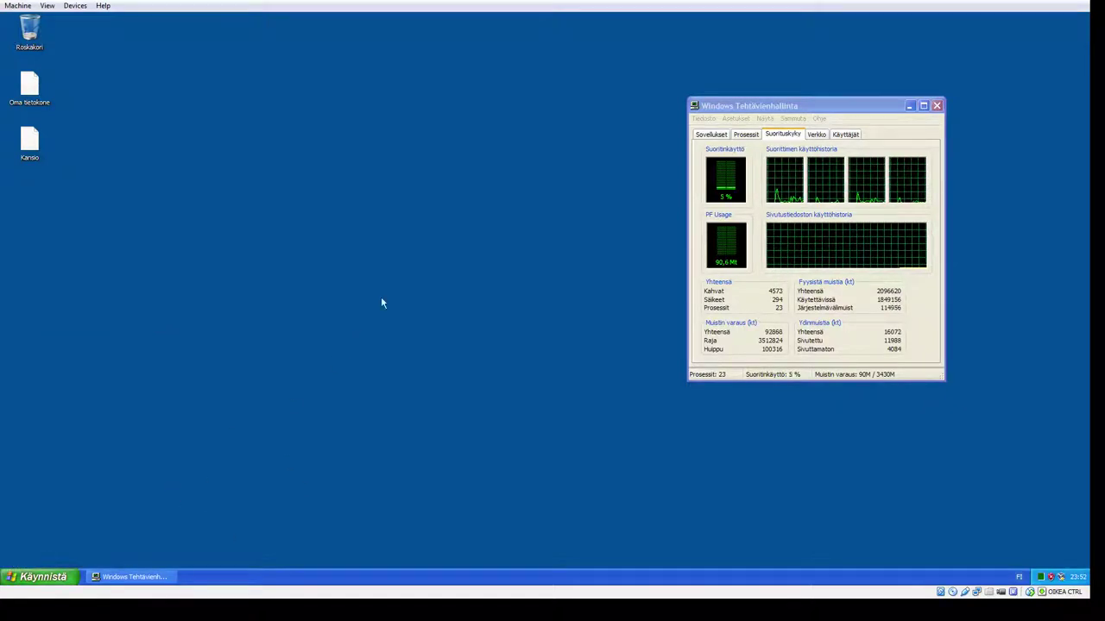
Step: Try to open the Control Panel (Ohjauspaneeli) from the Start menu's settings
left_click(38, 576)
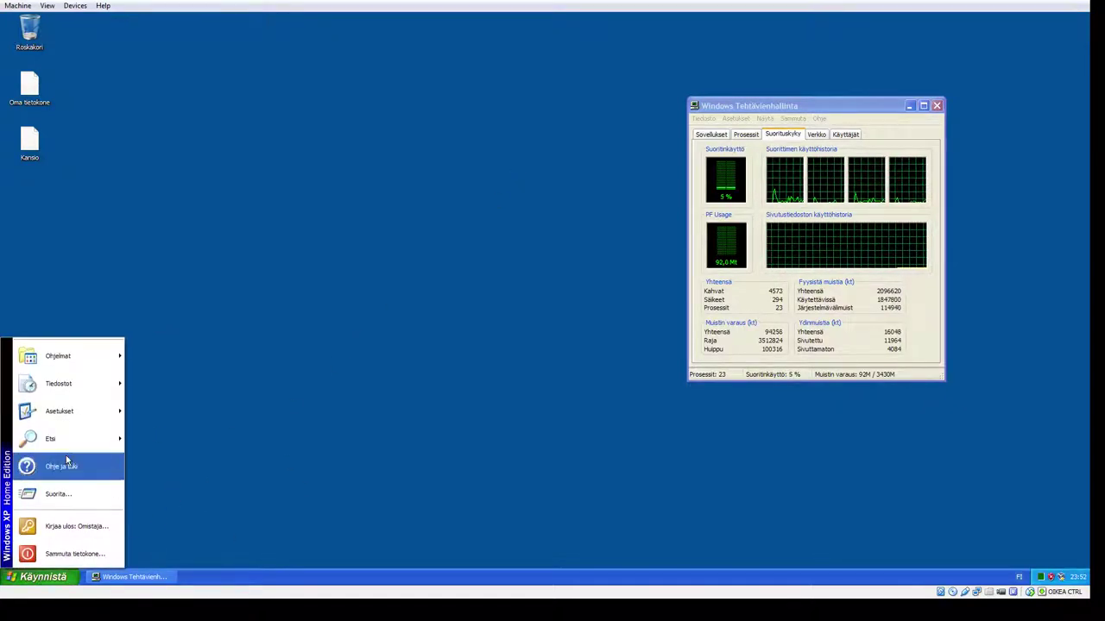
mouse_move(71, 426)
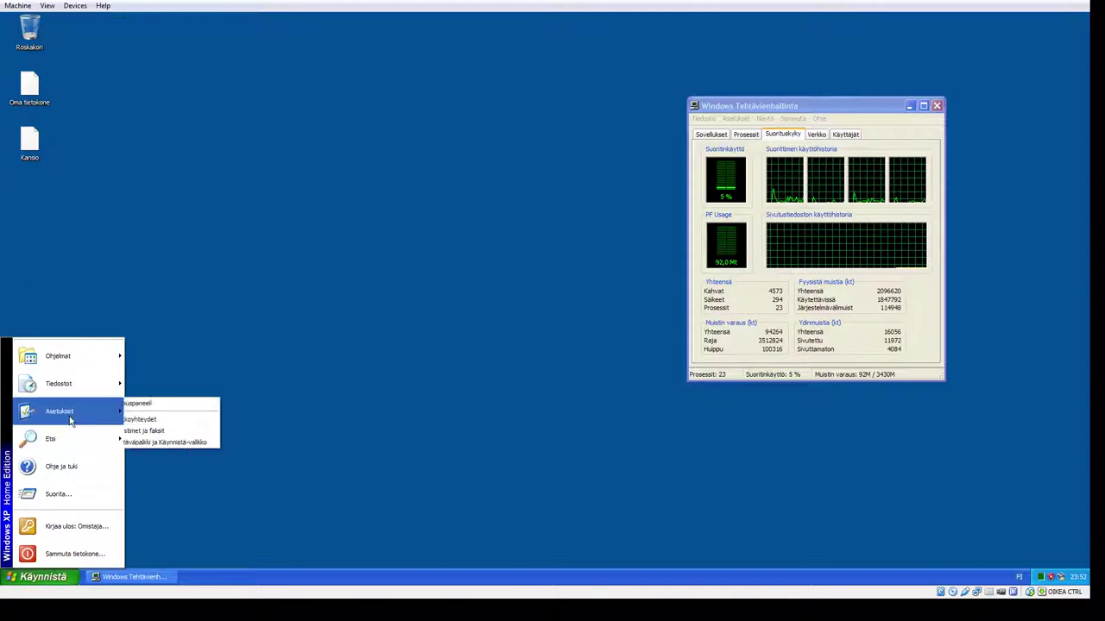
left_click(162, 403)
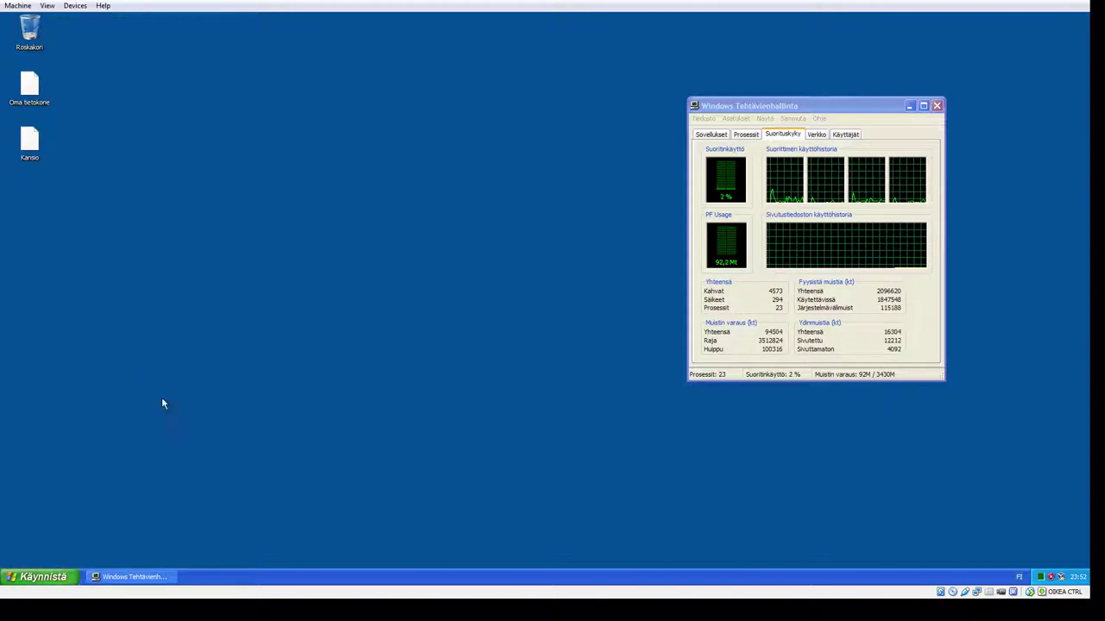
left_click(26, 577)
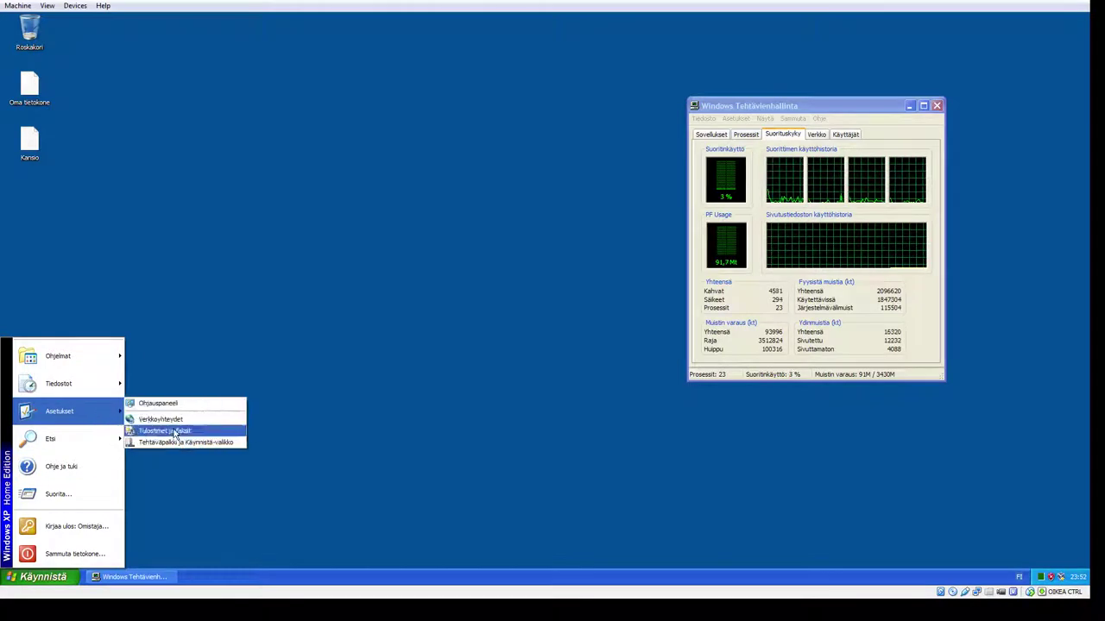
left_click(141, 467)
Step: Switch the Start menu from the classic style to the Käynnistä-valikko style in the taskbar and Start menu properties
left_click(52, 582)
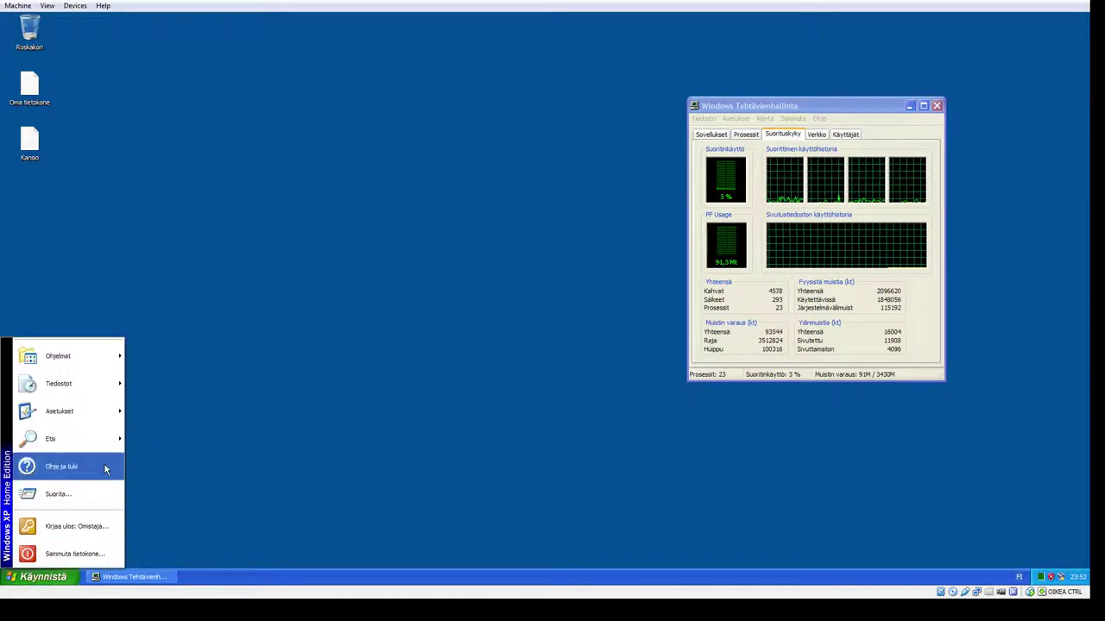
mouse_move(85, 409)
left_click(43, 577)
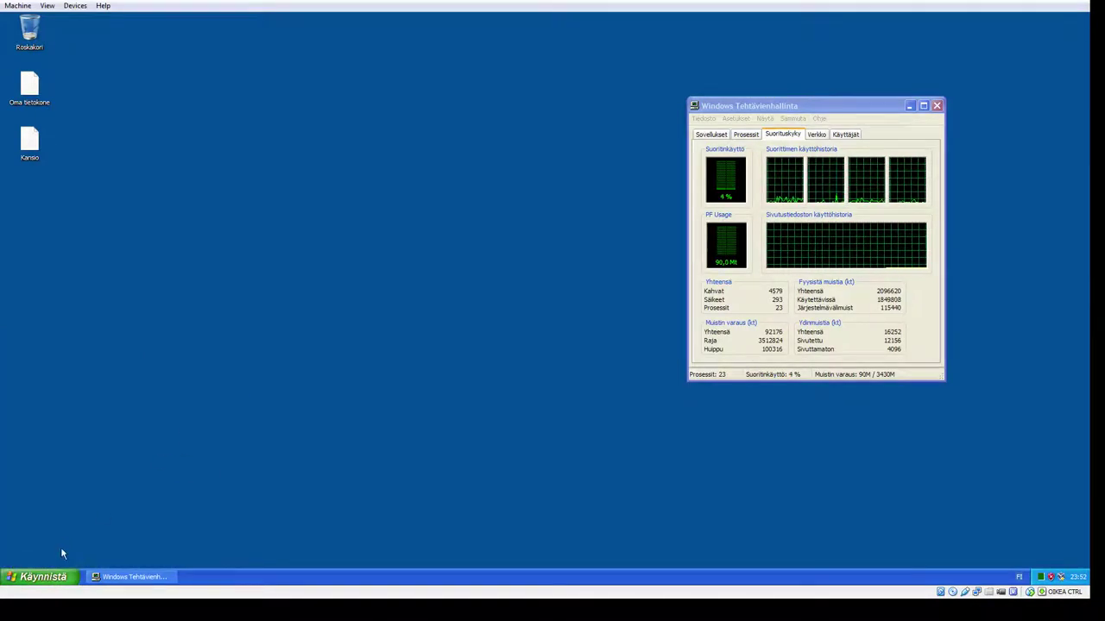
left_click(44, 577)
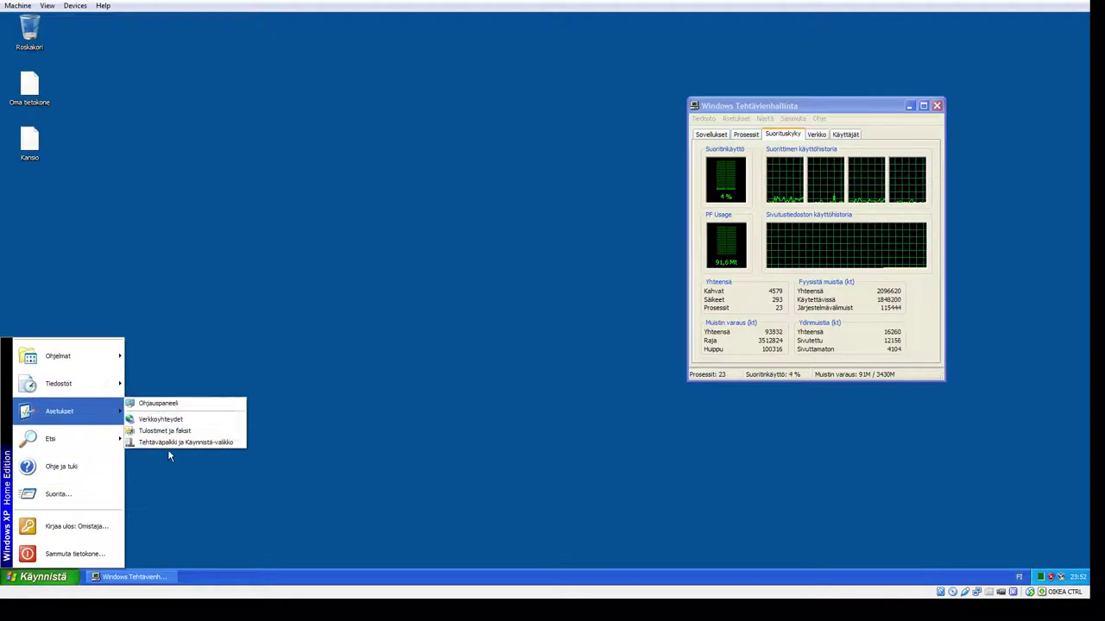
left_click(168, 442)
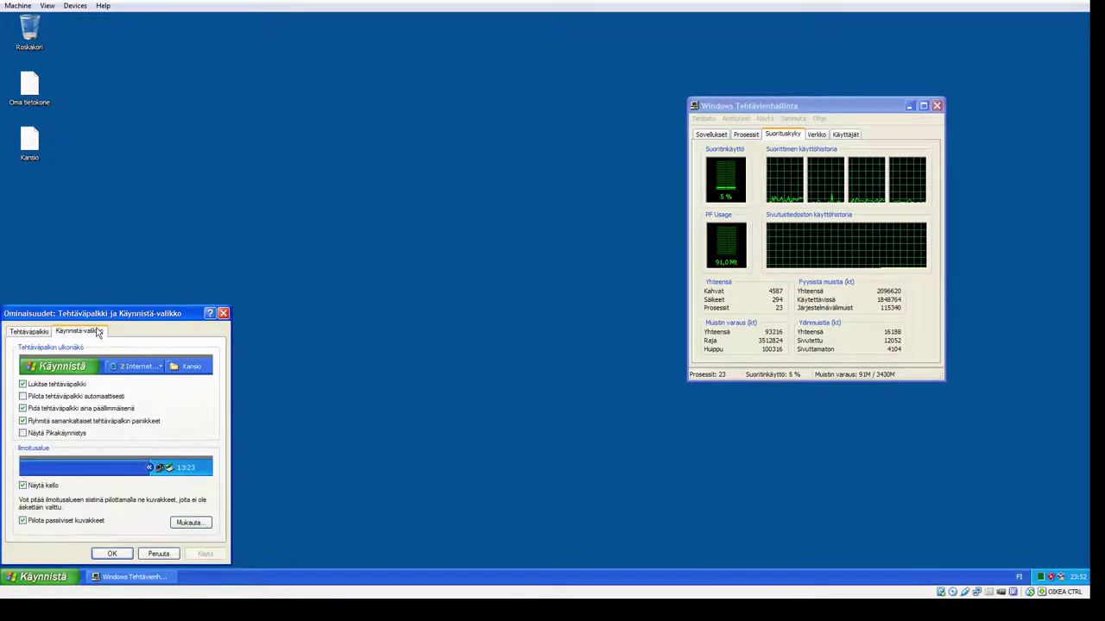
left_click(79, 331)
left_click(42, 468)
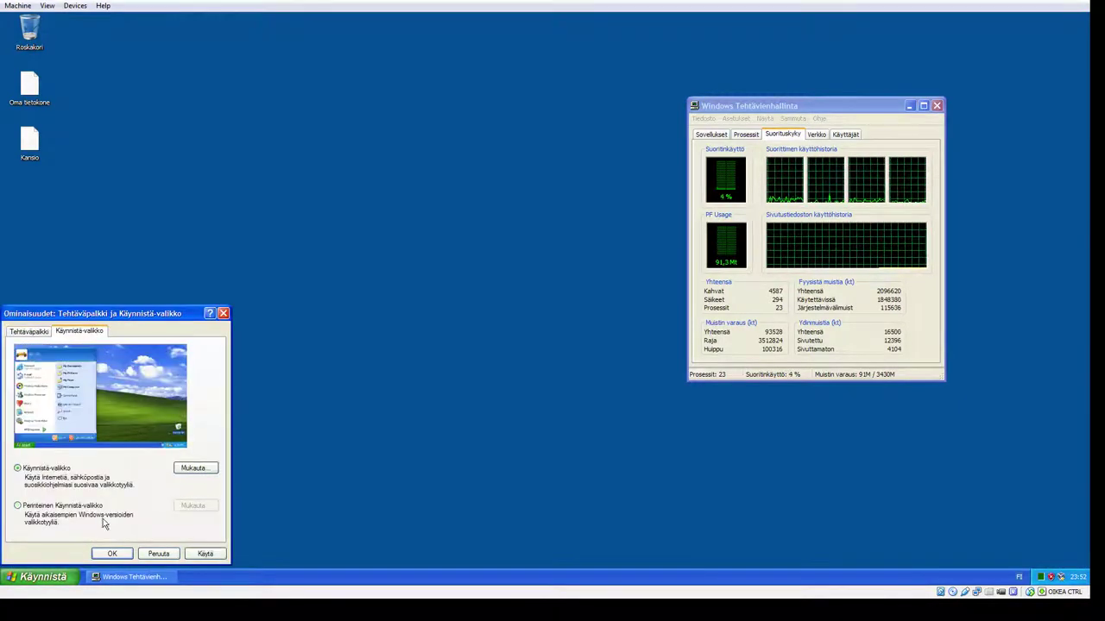
left_click(112, 553)
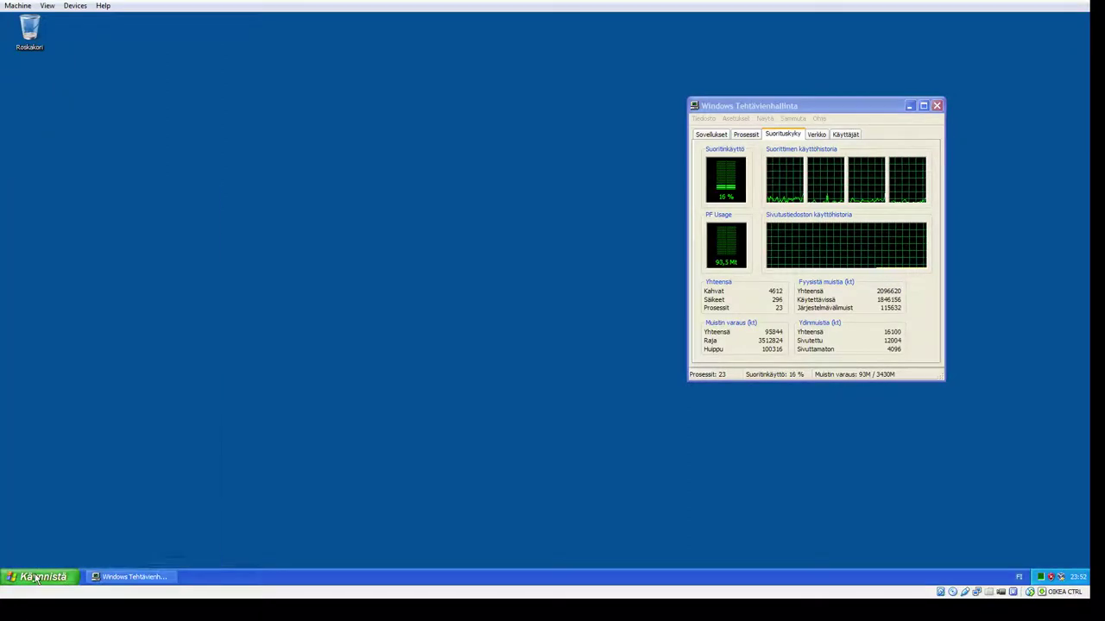
Step: Try to launch Miinaharava and Mozilla Firefox from the Start menu
left_click(36, 580)
left_click(59, 445)
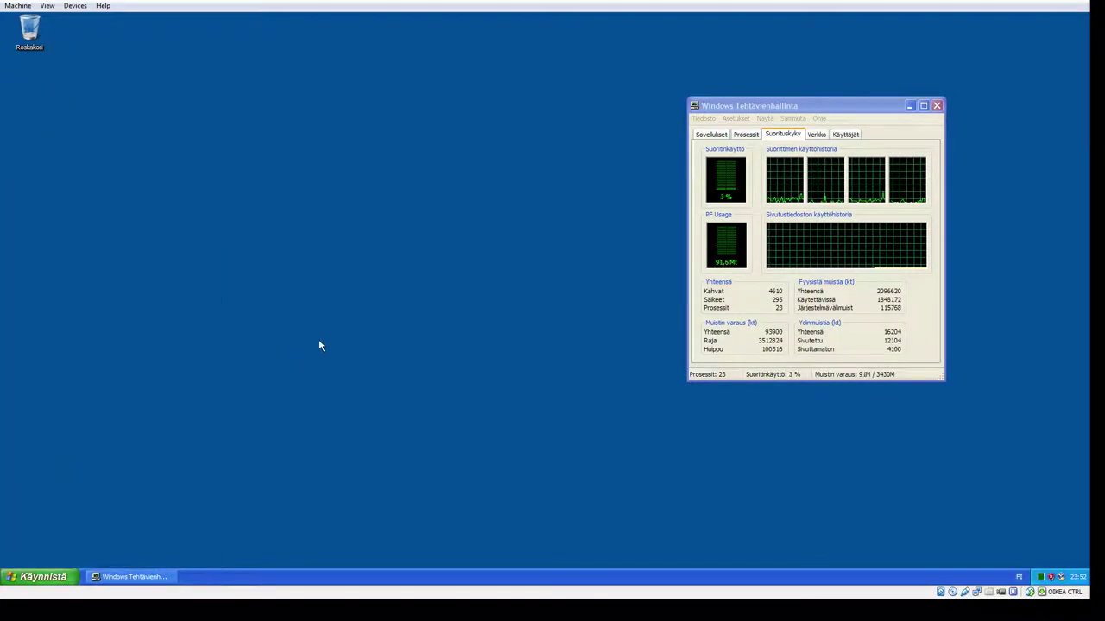
left_click(35, 577)
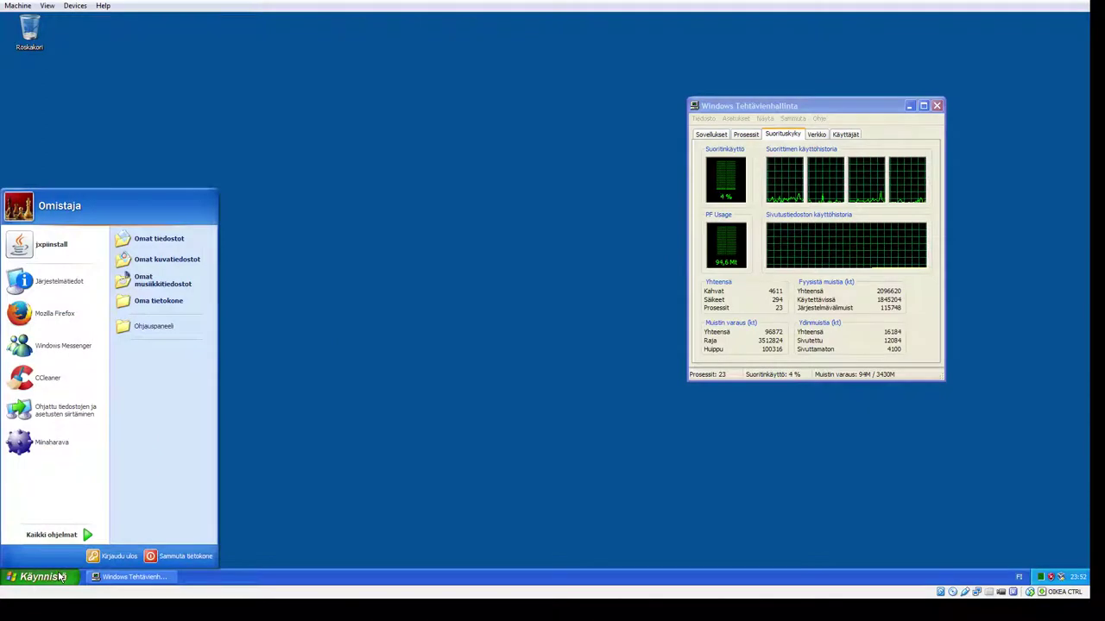
left_click(70, 320)
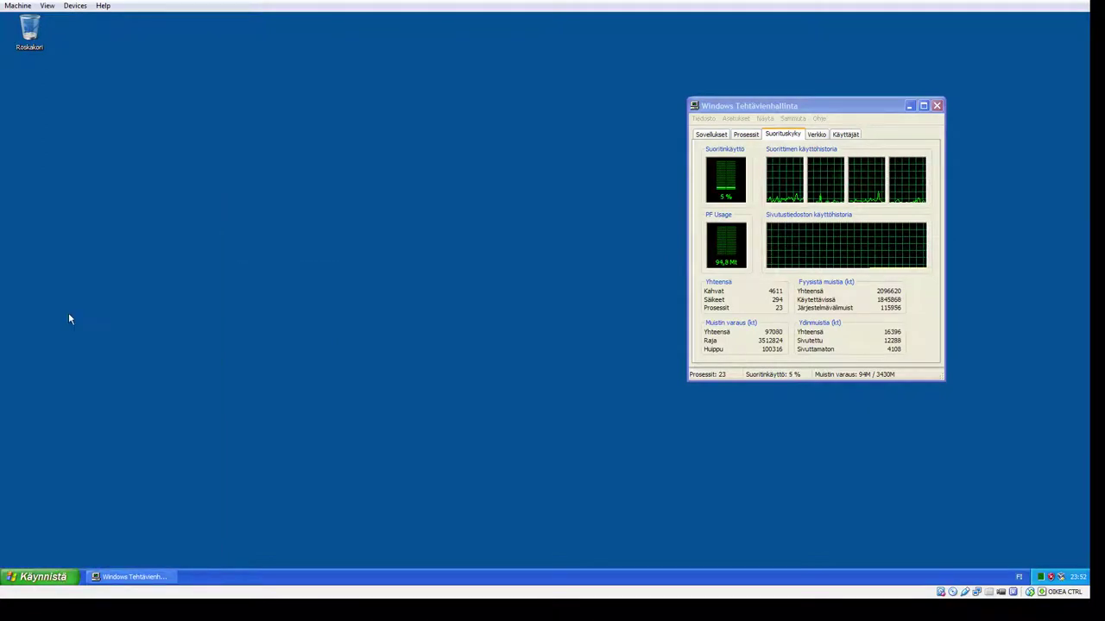
Step: Try to launch jxpiinstall from the Start menu and decline removing its entry from the list
left_click(30, 577)
left_click(47, 244)
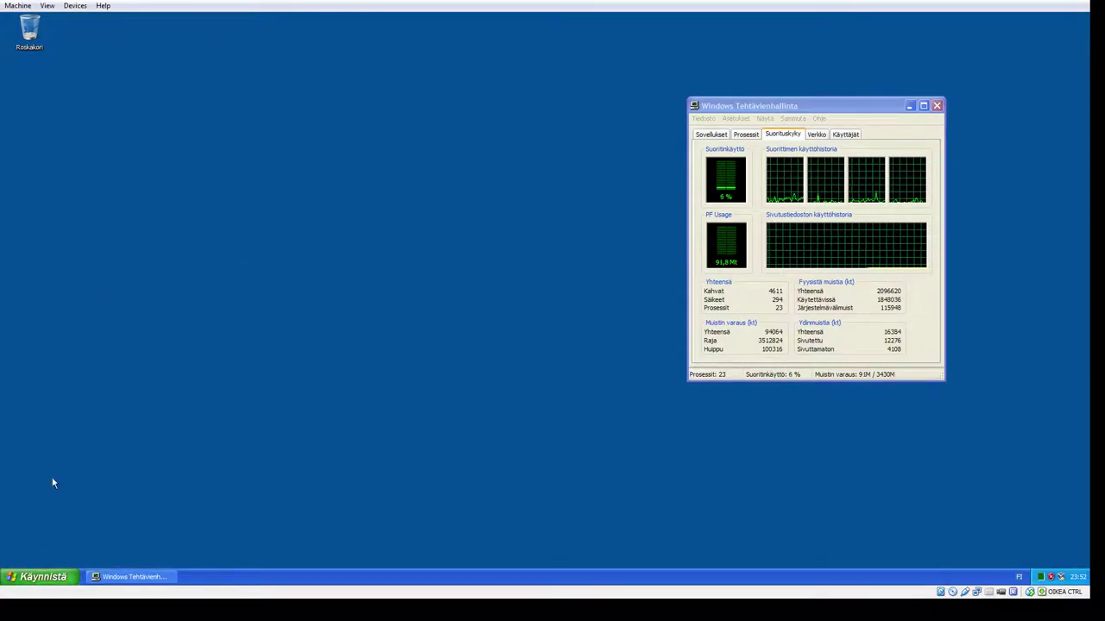
left_click(49, 577)
left_click(48, 245)
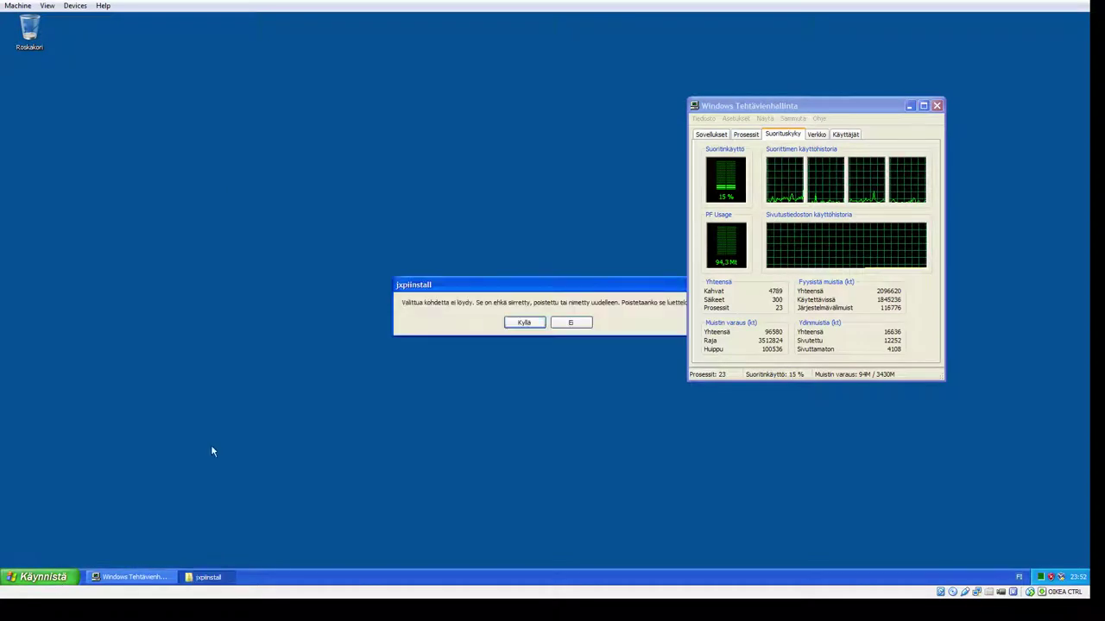
left_click_drag(447, 279, 147, 261)
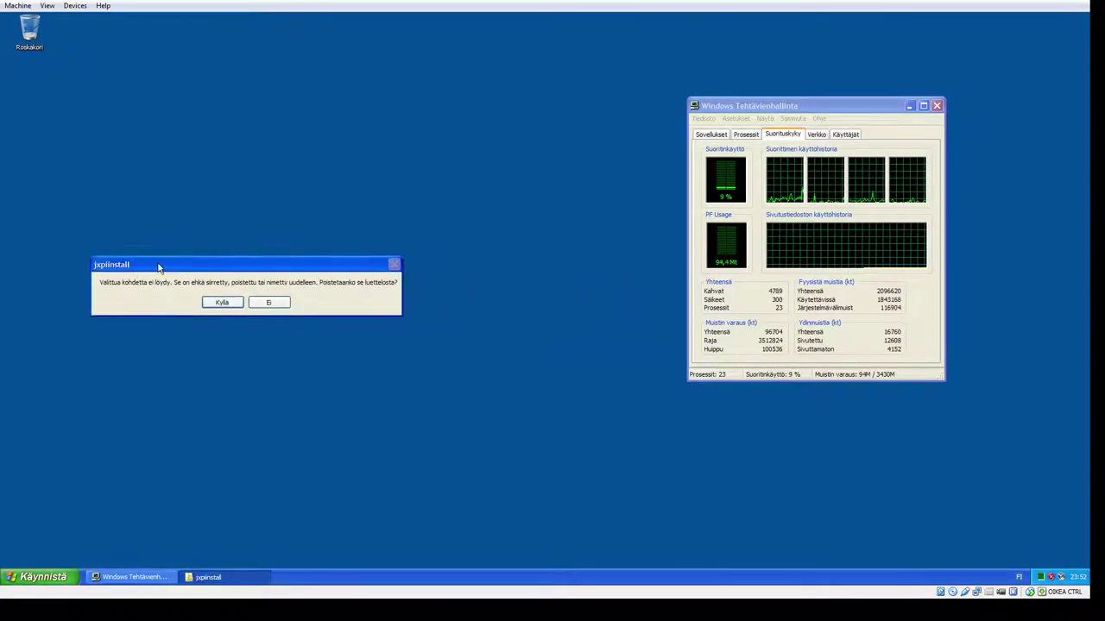
left_click(269, 303)
left_click(39, 576)
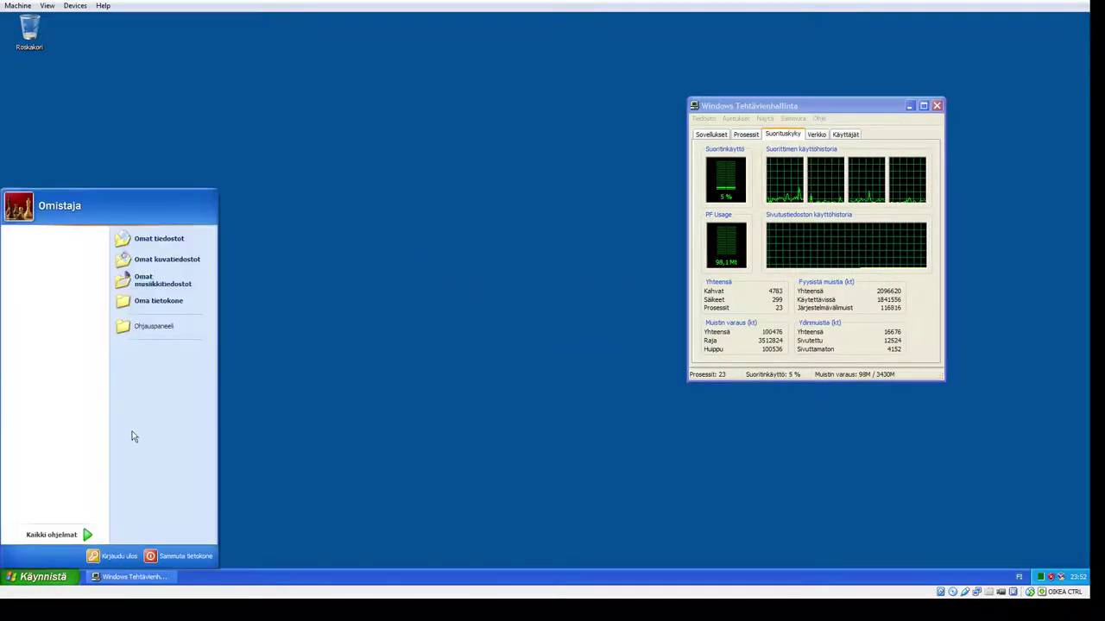
left_click(61, 576)
left_click(61, 577)
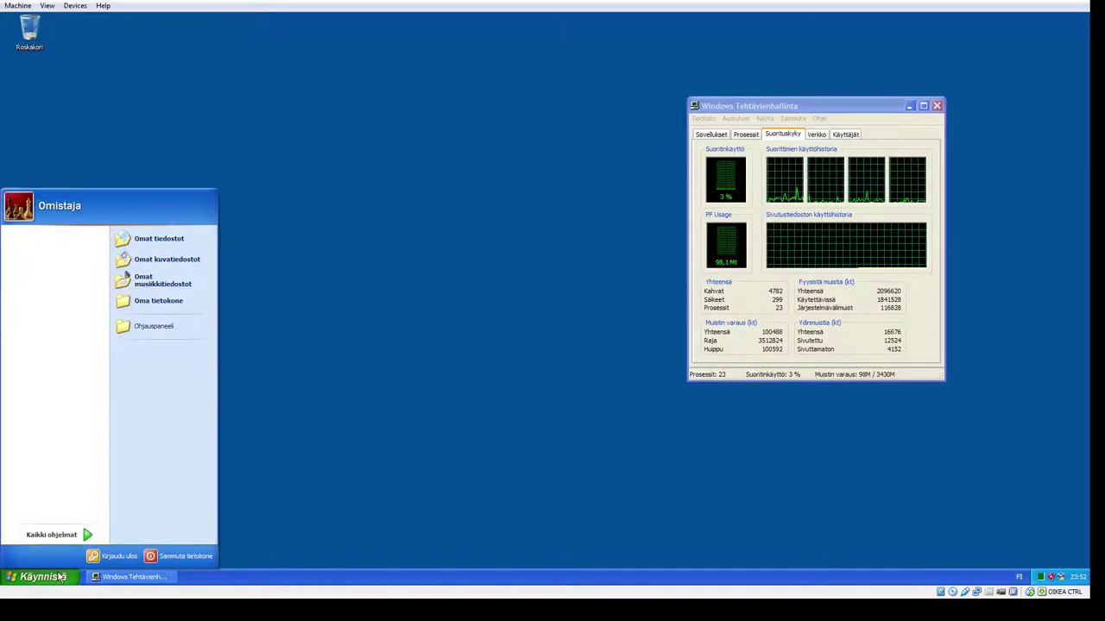
left_click(60, 577)
left_click(60, 577)
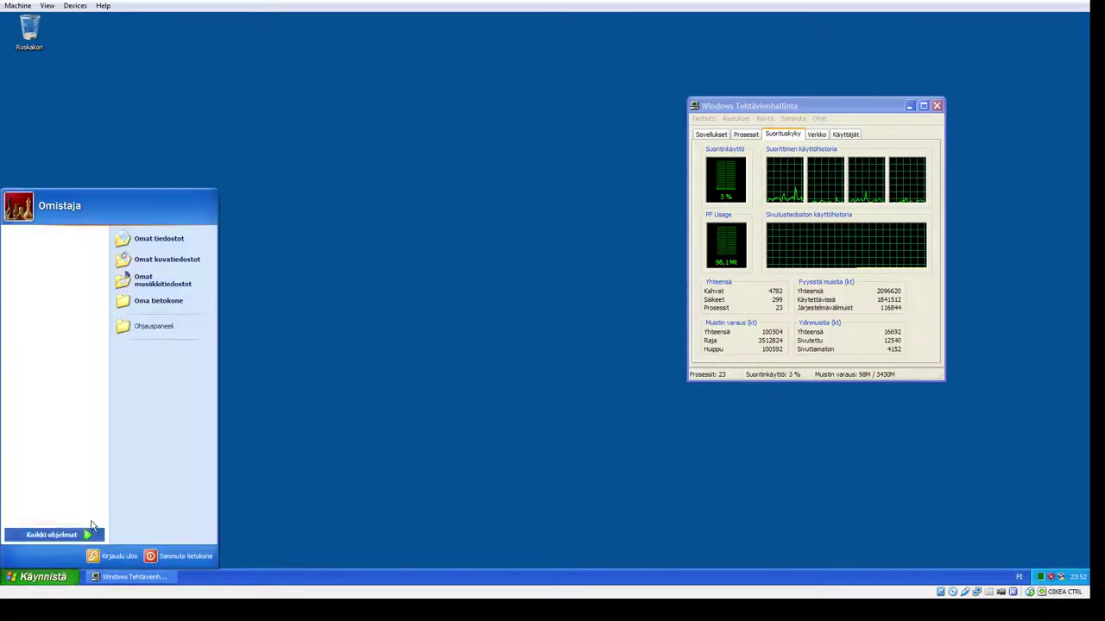
right_click(155, 240)
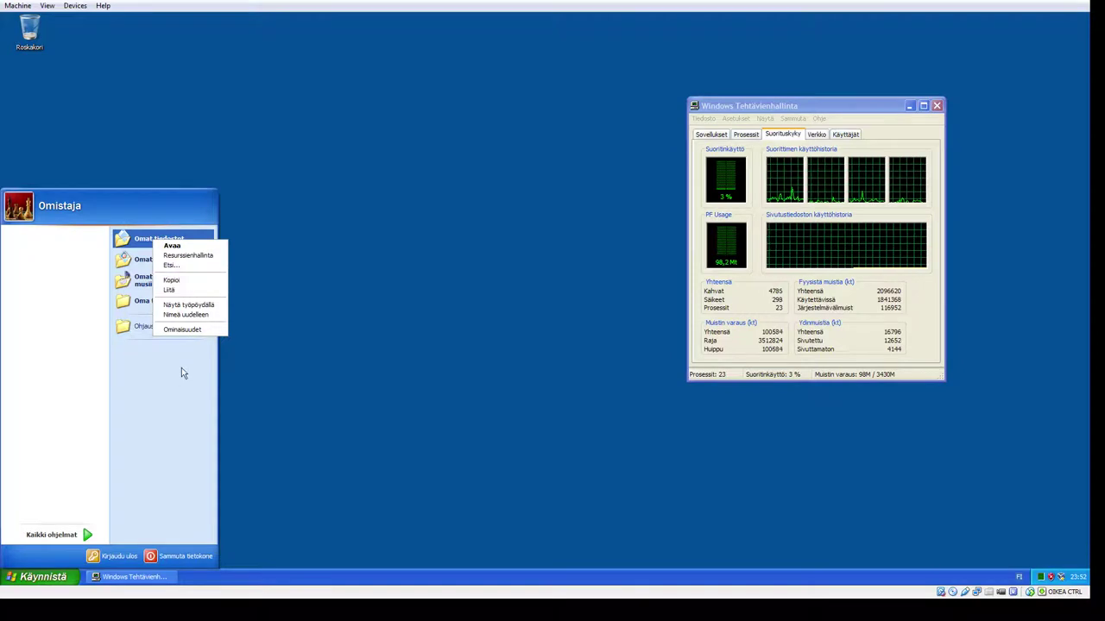
left_click(182, 380)
left_click(179, 240)
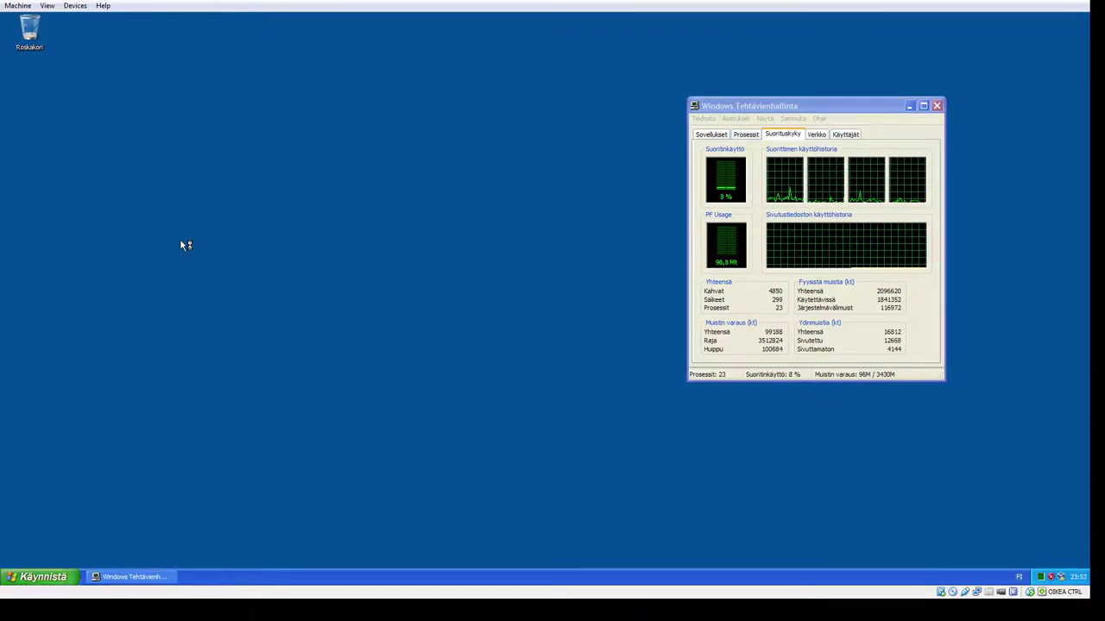
left_click(770, 53)
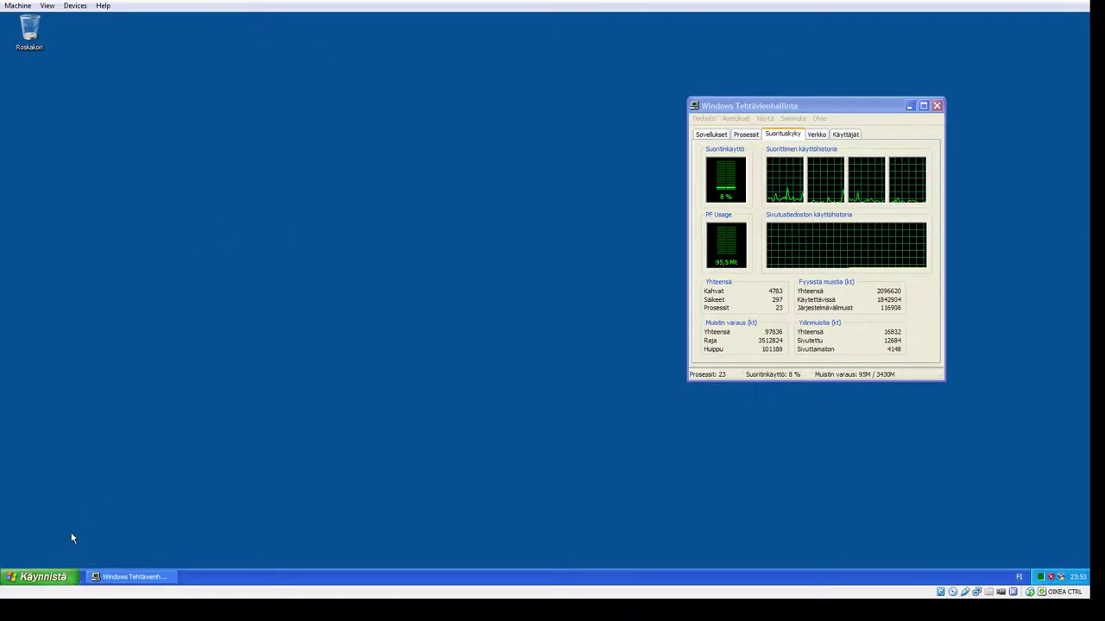
Step: Open the Omat tiedostot folder and move its window clear of Task Manager
left_click(39, 577)
left_click(207, 240)
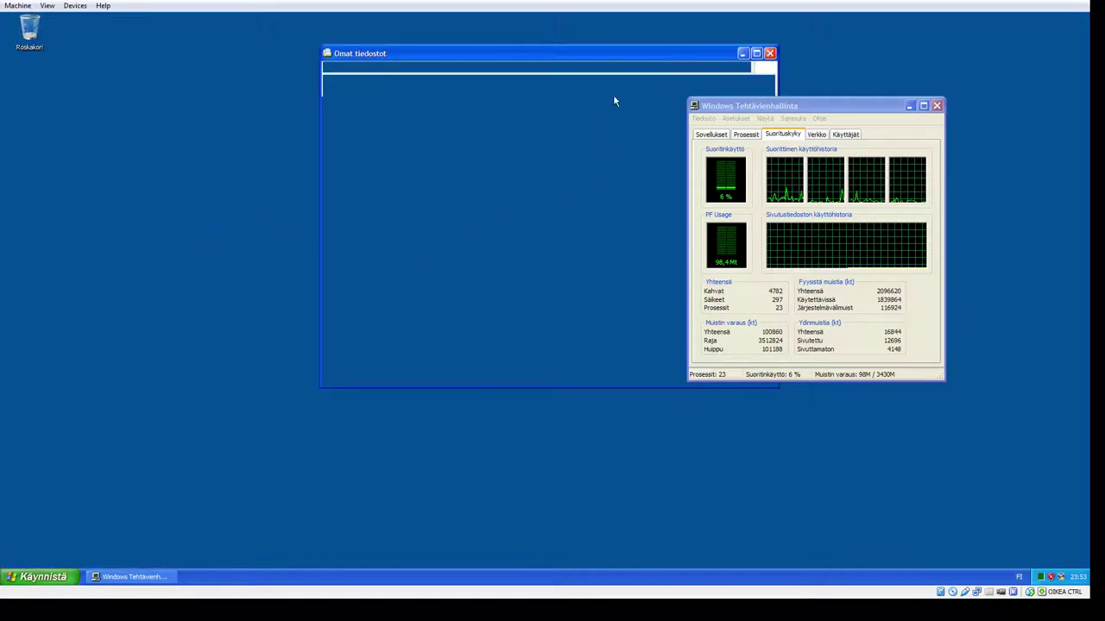
left_click_drag(649, 59, 450, 145)
Step: Delete the Downloads and Lataukset folders from Omat tiedostot
left_click_drag(504, 213, 262, 192)
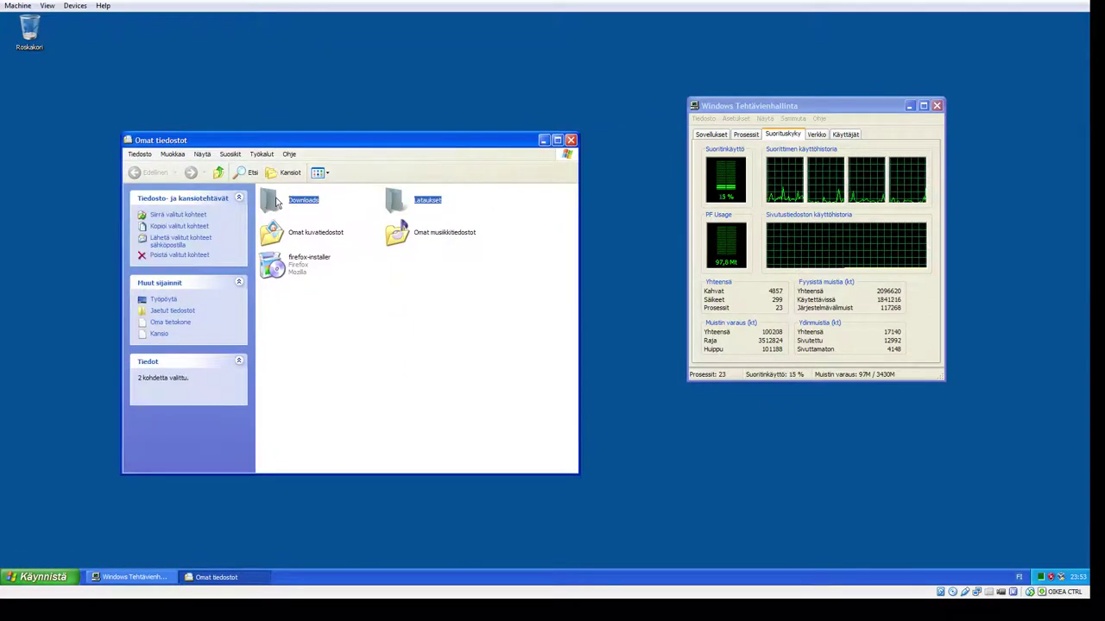
right_click(278, 199)
left_click(294, 297)
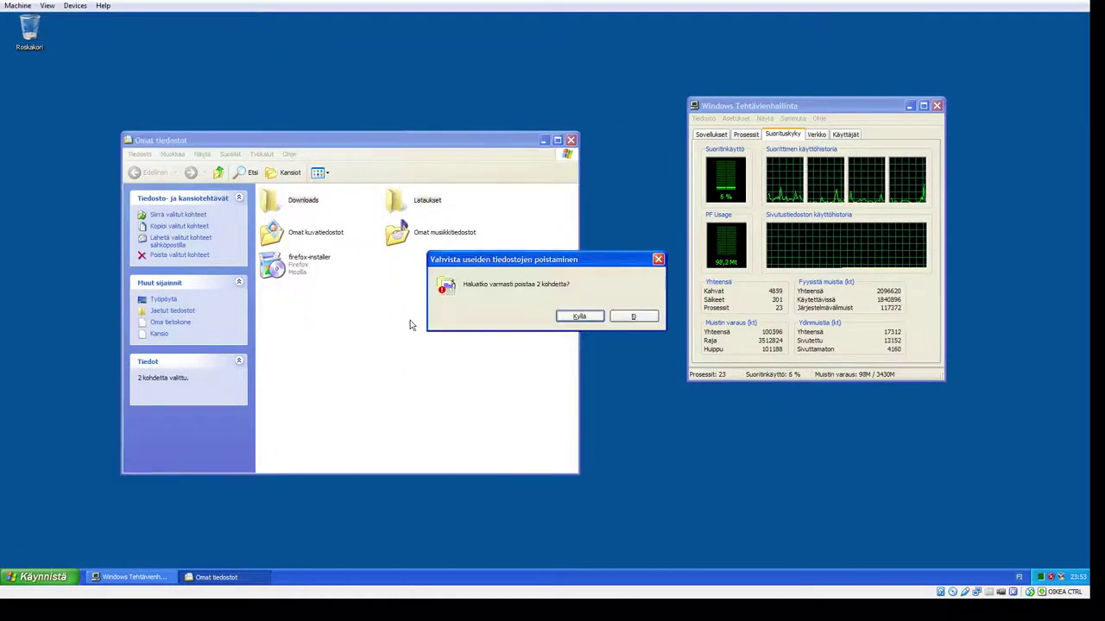
left_click(572, 319)
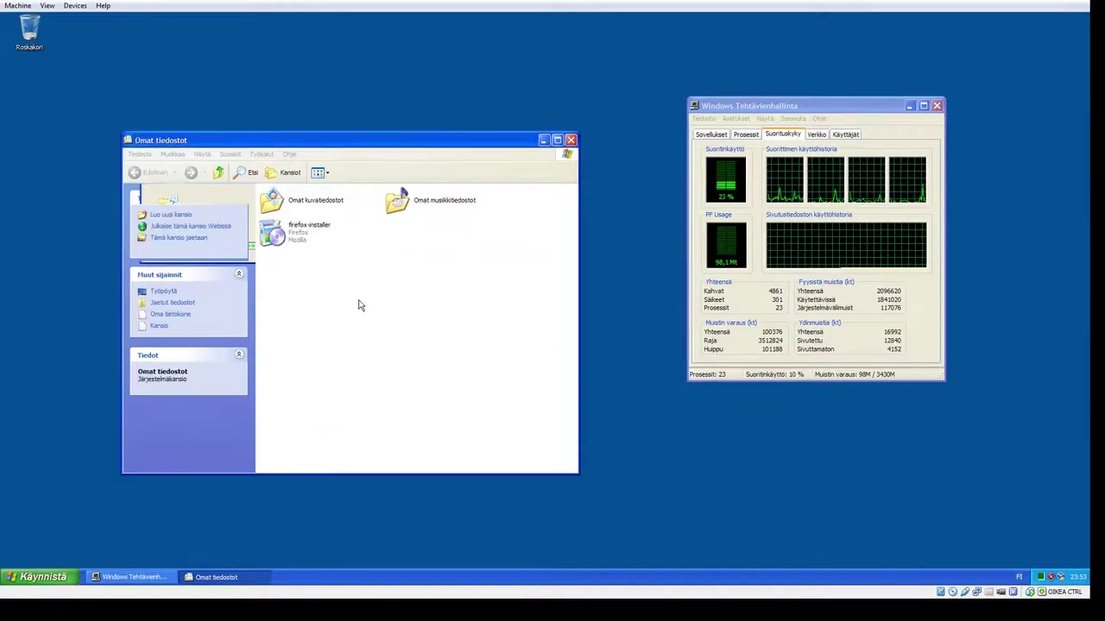
Step: Delete the Omat kuvatiedostot and Omat musiikkitiedostot folders and the firefox-installer file
left_click_drag(495, 297, 269, 207)
right_click(271, 213)
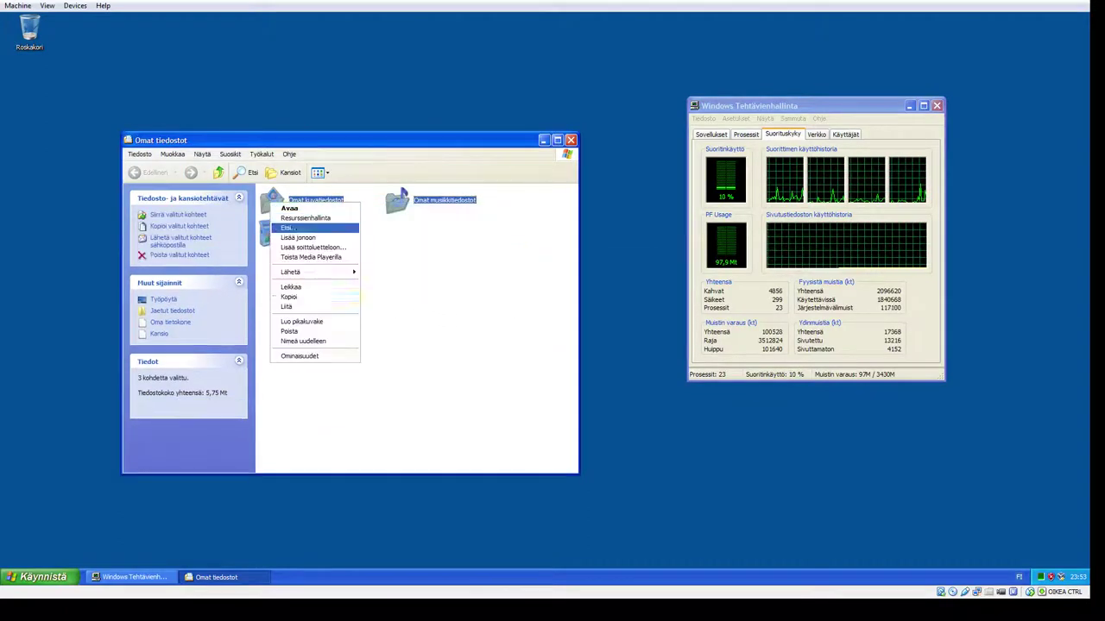
left_click(311, 332)
key("Return")
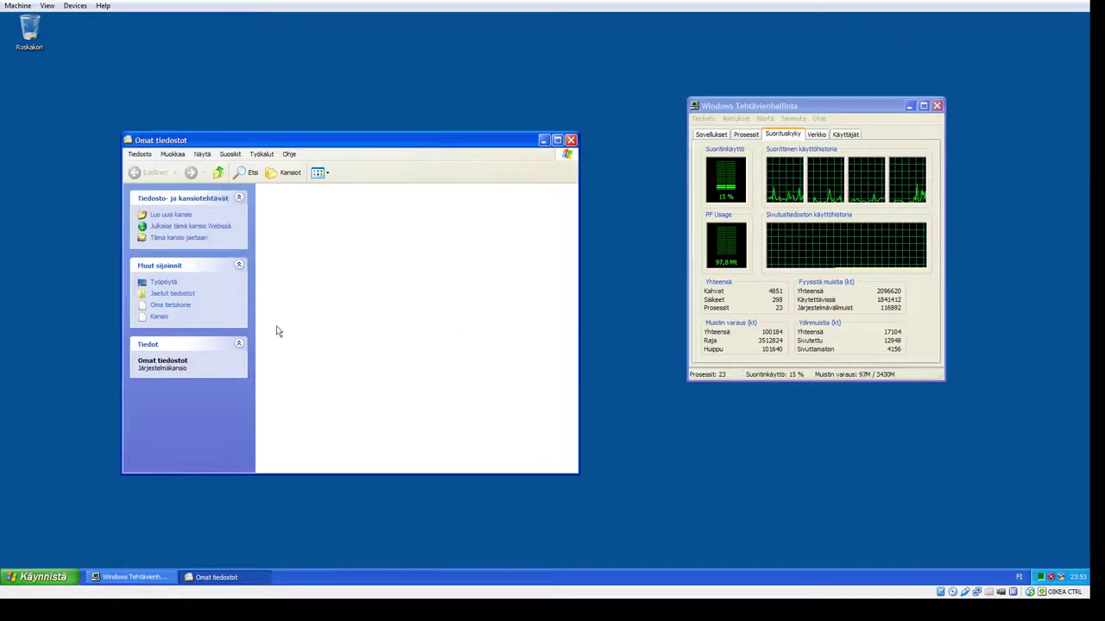
Step: Go to Oma tietokone and check the used and free space in the properties of the C: drive
left_click(171, 305)
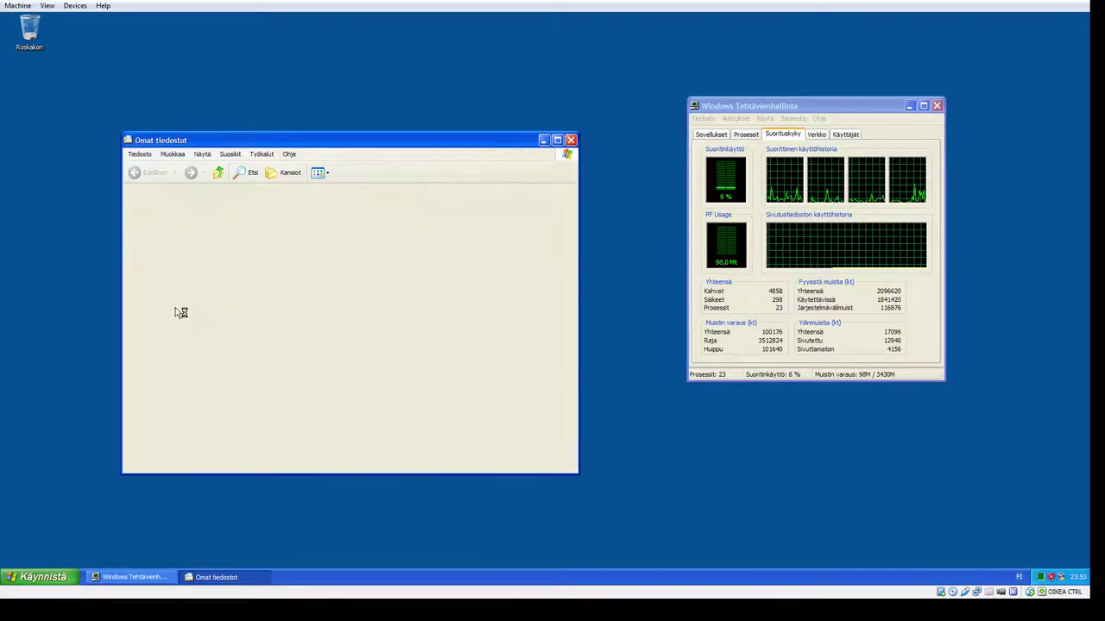
left_click(315, 275)
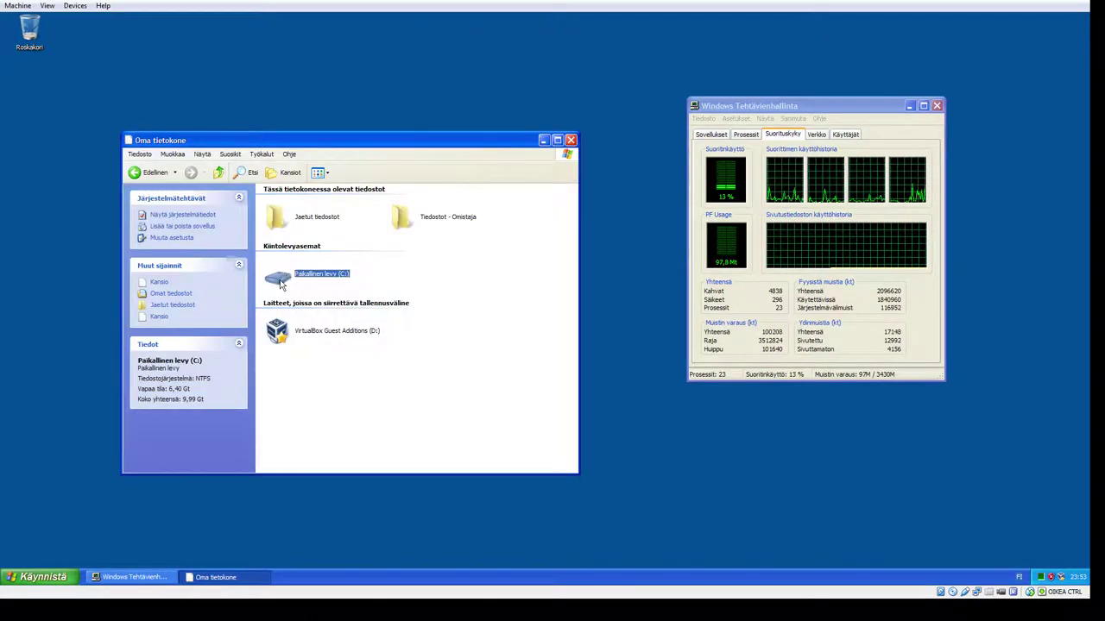
right_click(281, 278)
left_click(314, 403)
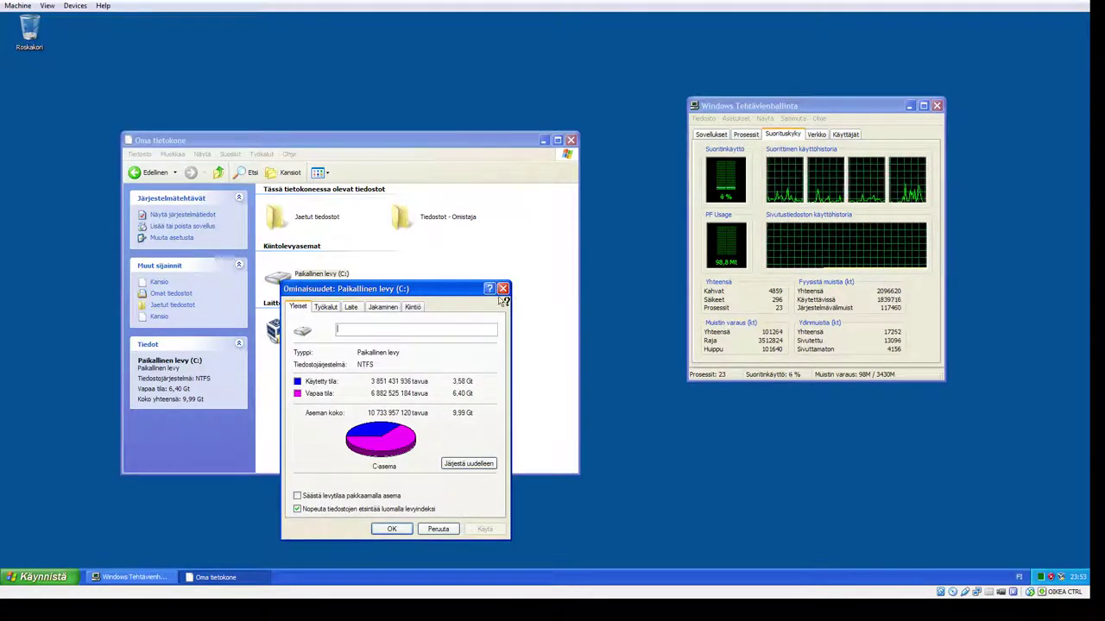
key("Escape")
left_click(441, 379)
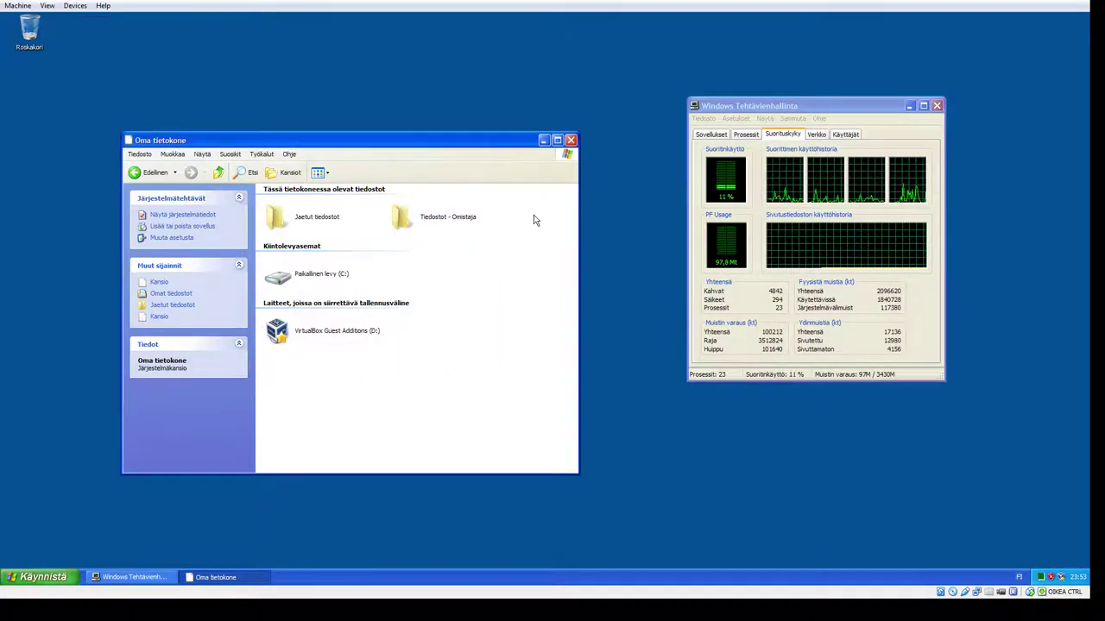
Step: Look inside the Jaetut tiedostot folder, and close the folder window and Task Manager
double_click(277, 220)
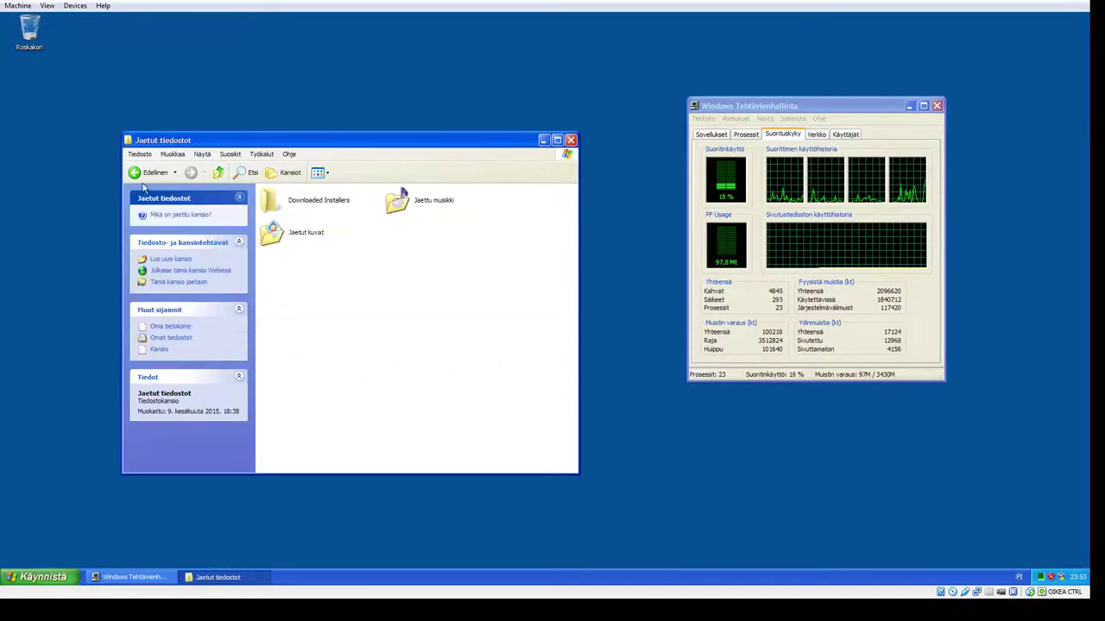
left_click(144, 176)
left_click(571, 139)
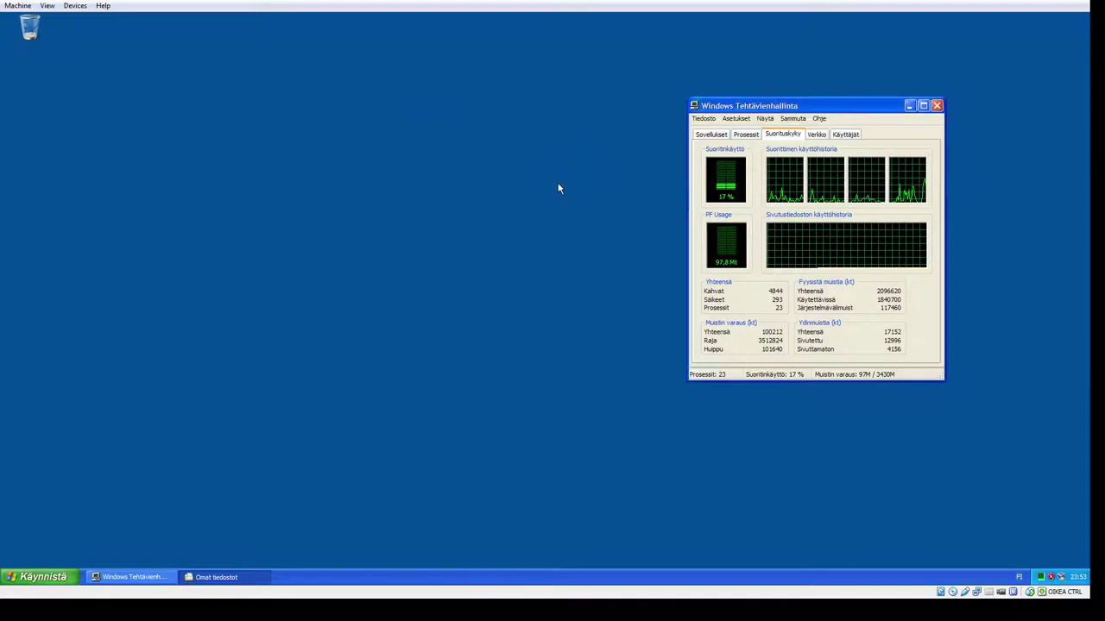
left_click(936, 106)
left_click(936, 106)
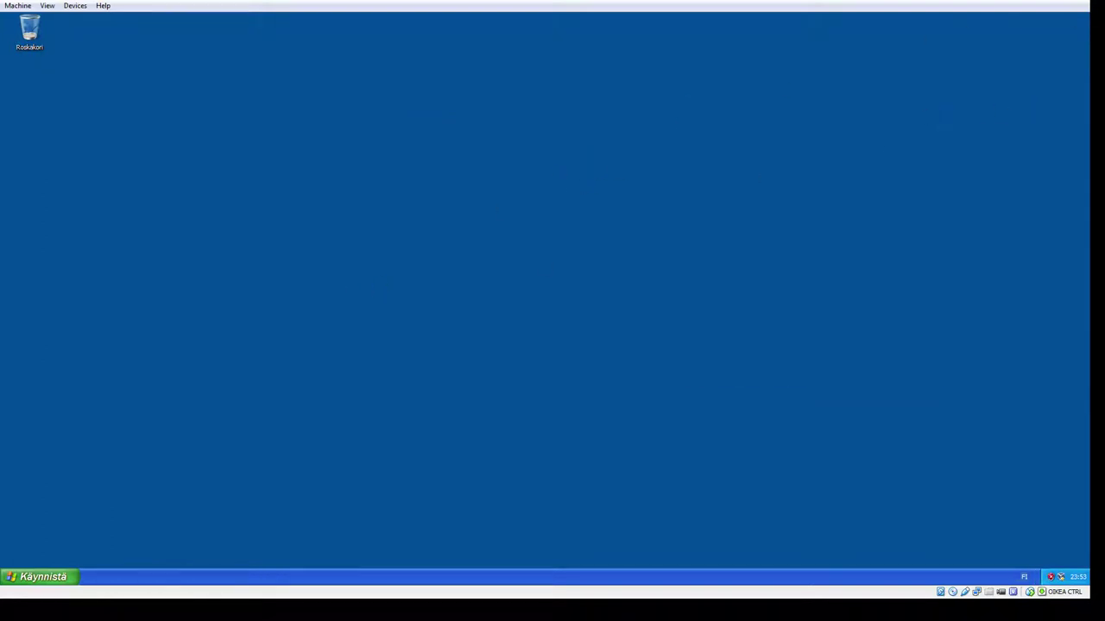
Step: Close the Windows XP Putsaus machine, start the Windows XP virtual machine in VirtualBox, and dismiss its mouse pointer integration notice
key("alt+F4")
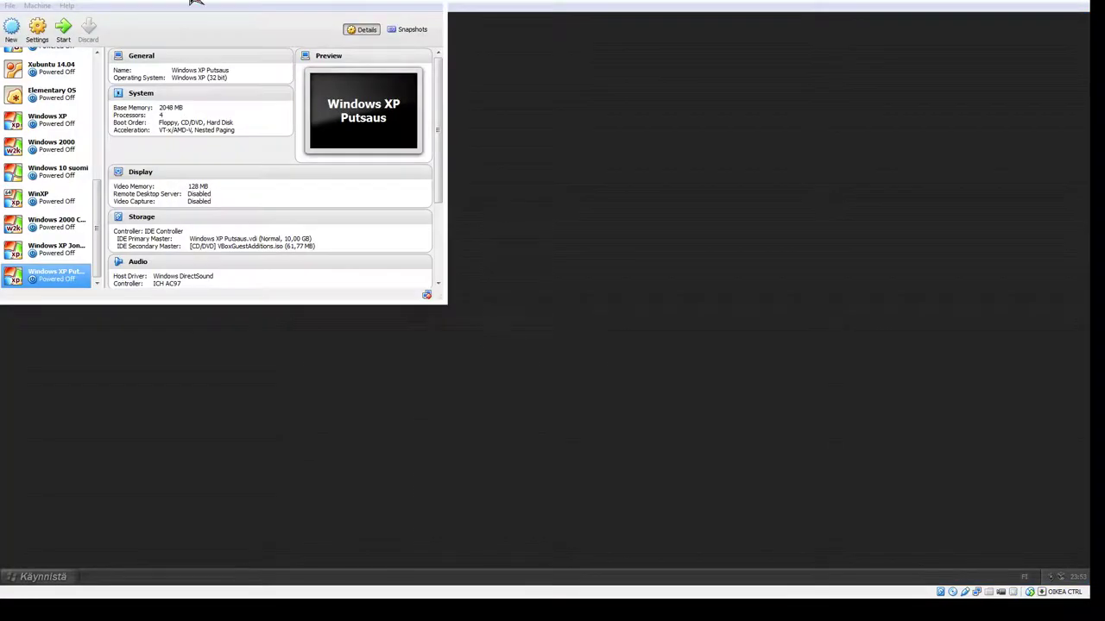
left_click(65, 195)
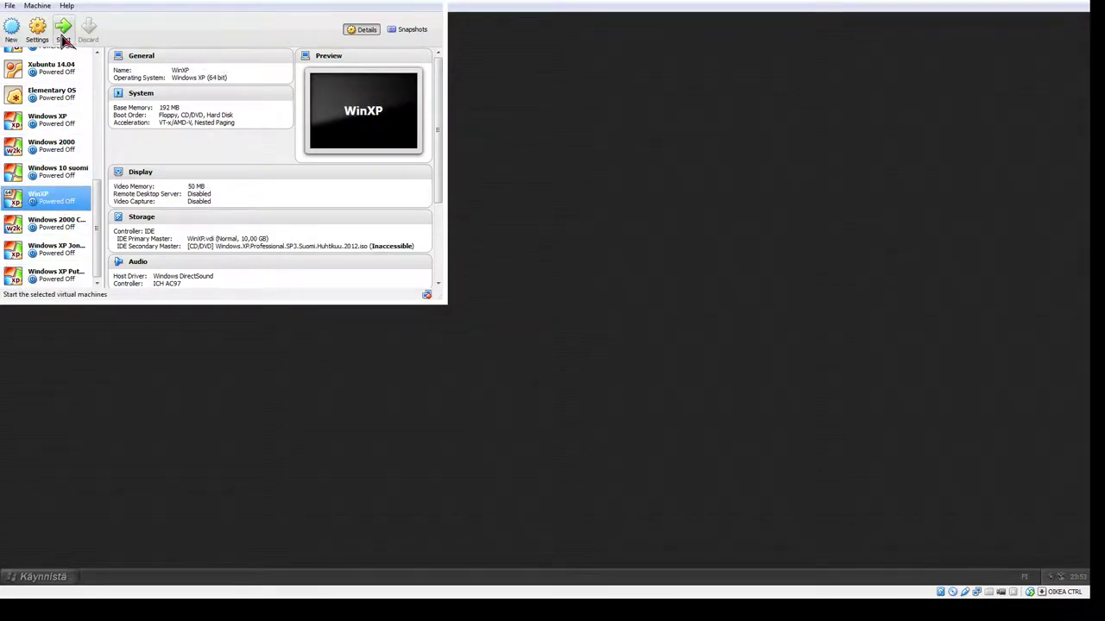
left_click(65, 121)
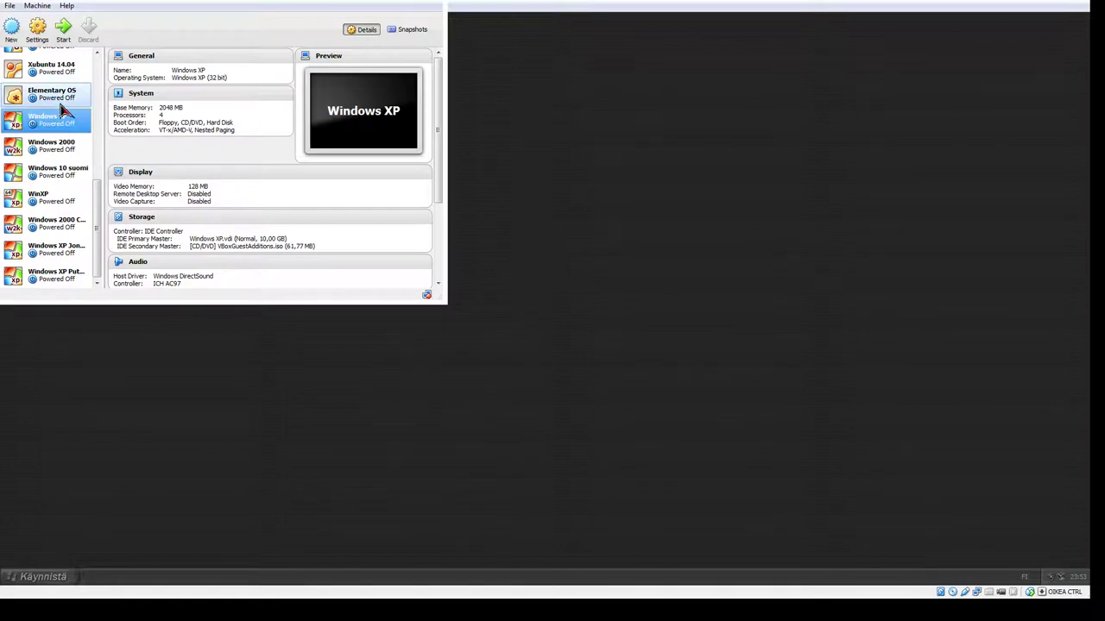
left_click(63, 30)
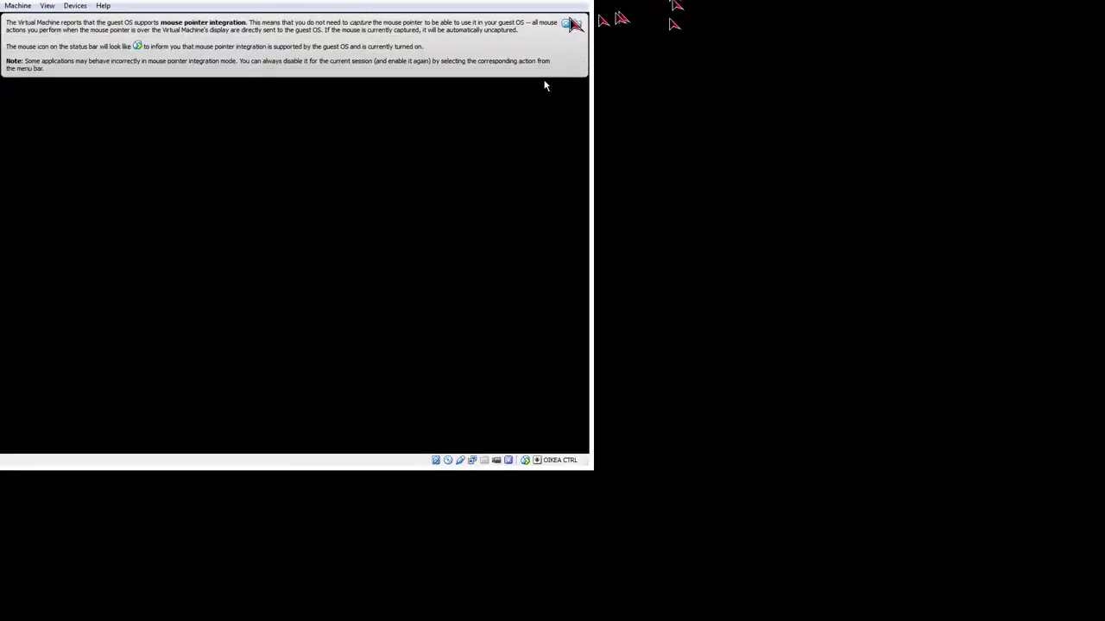
left_click(565, 24)
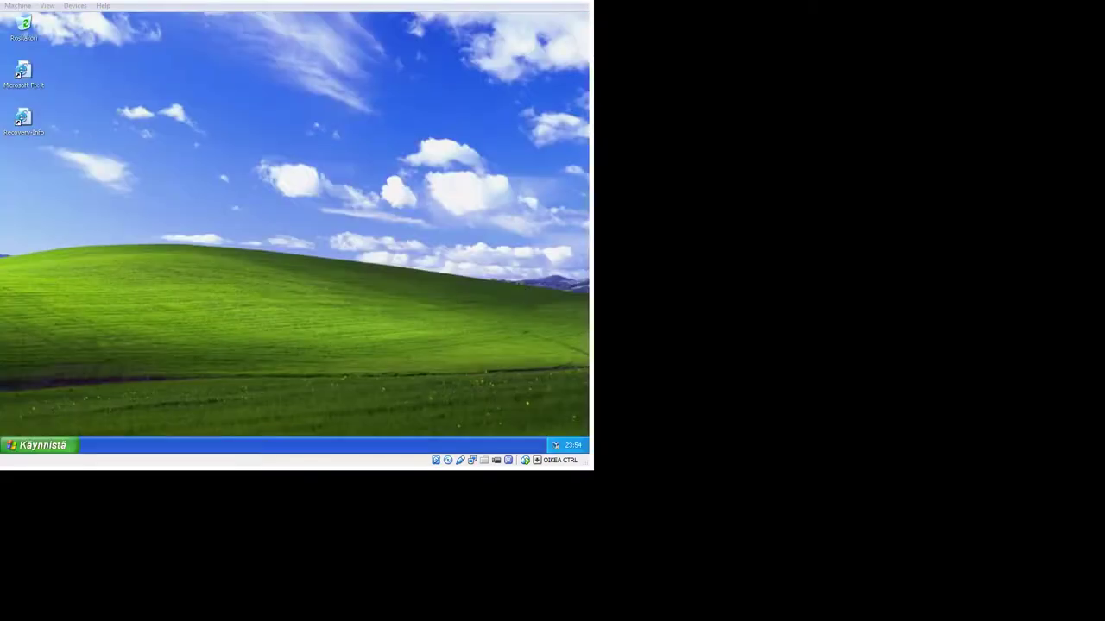
Step: Open Task Manager to check system performance, dismiss the security and Java update notifications, and move the window towards the desktop's centre
right_click(404, 446)
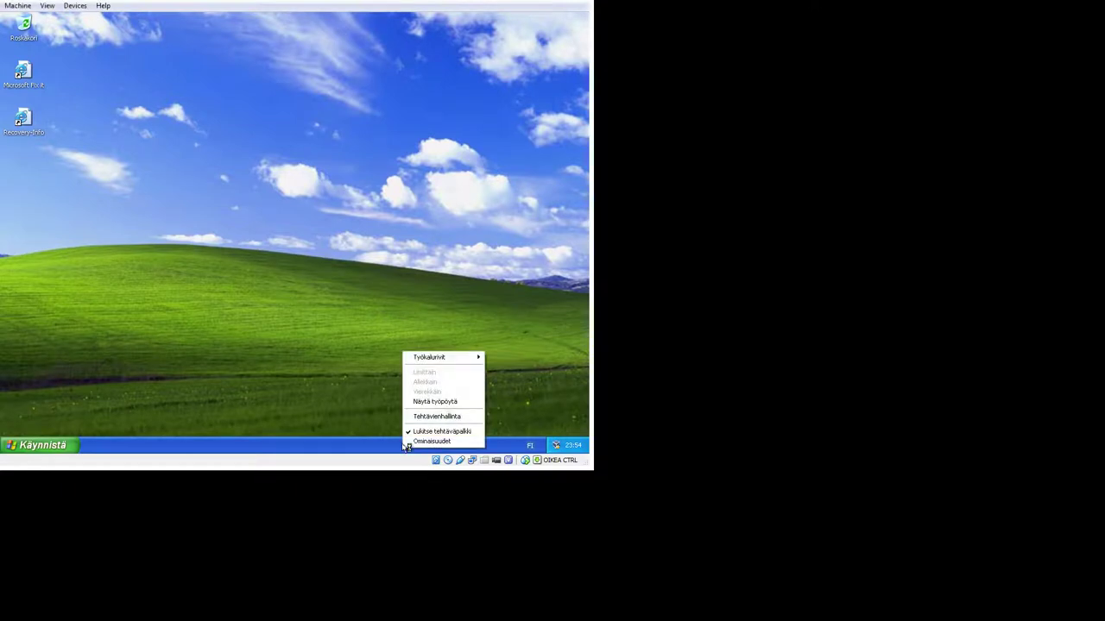
left_click(436, 420)
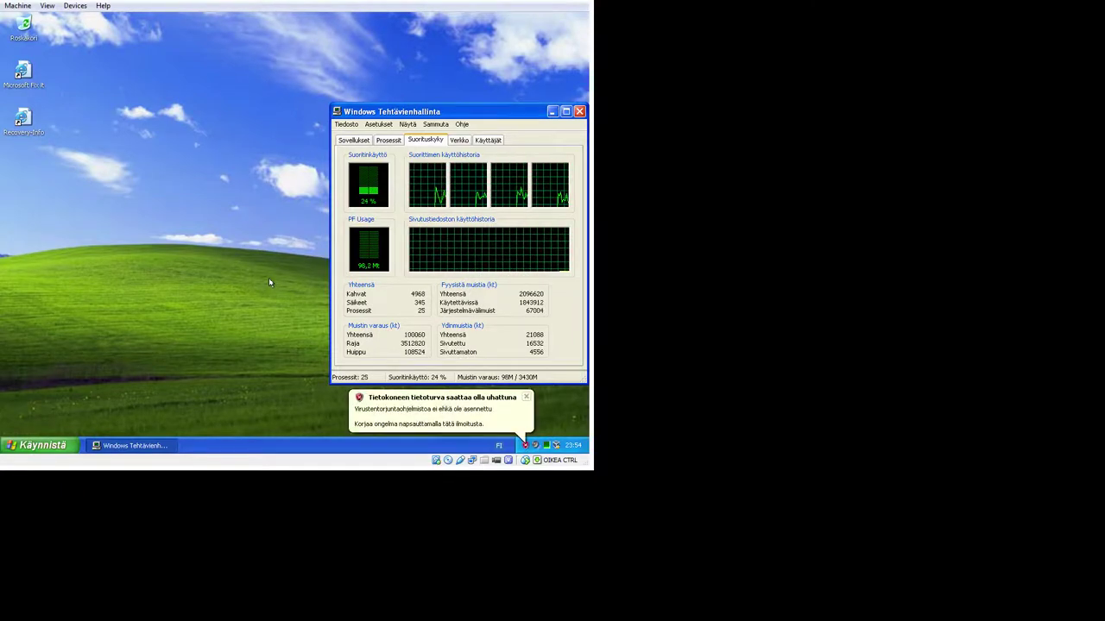
left_click(525, 397)
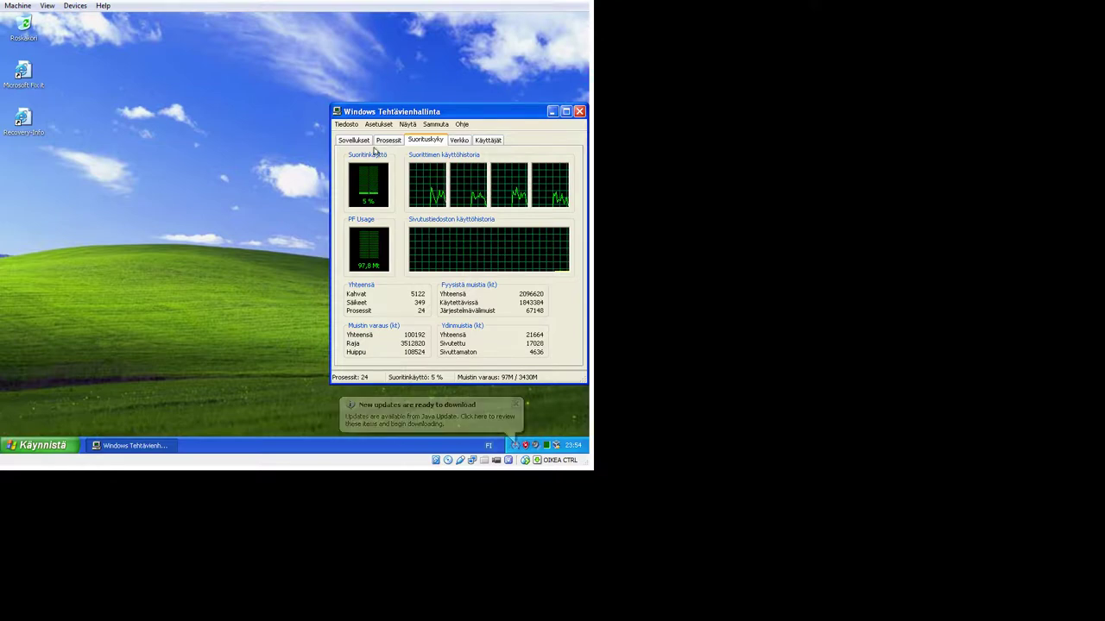
left_click_drag(380, 111, 271, 76)
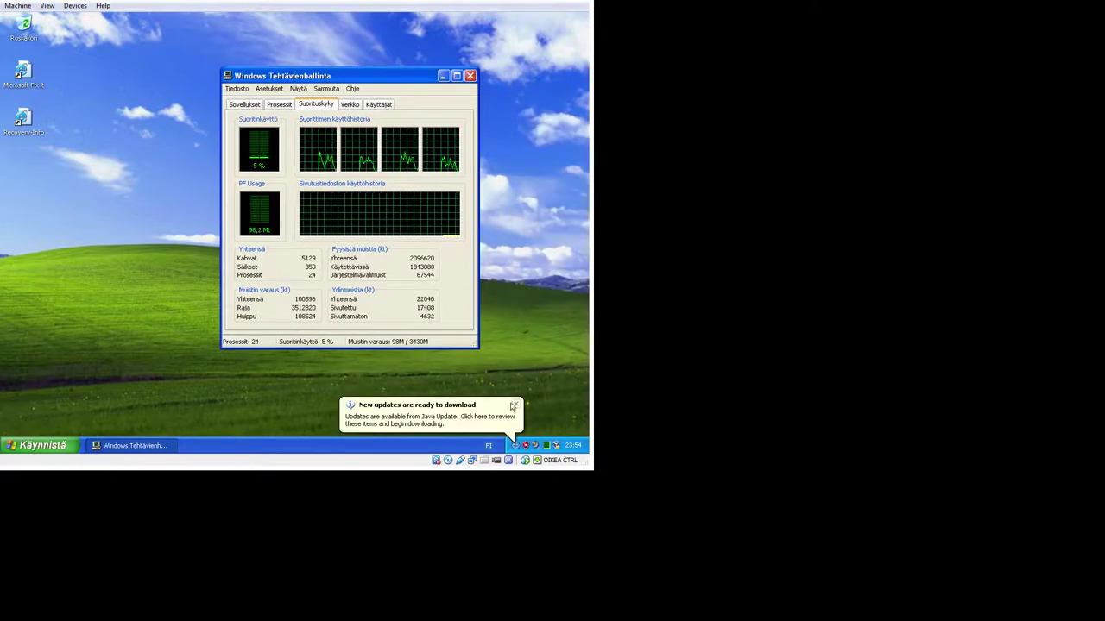
left_click(514, 405)
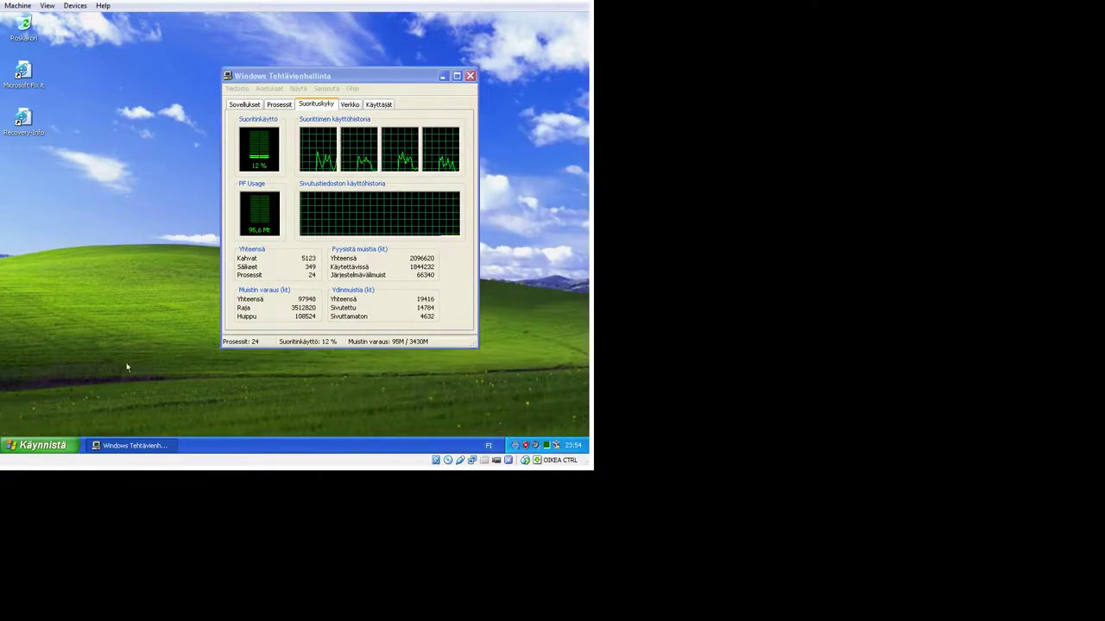
Step: Open System Restore from the system tools, minimize Task Manager, and continue to the restore point selection
left_click(46, 449)
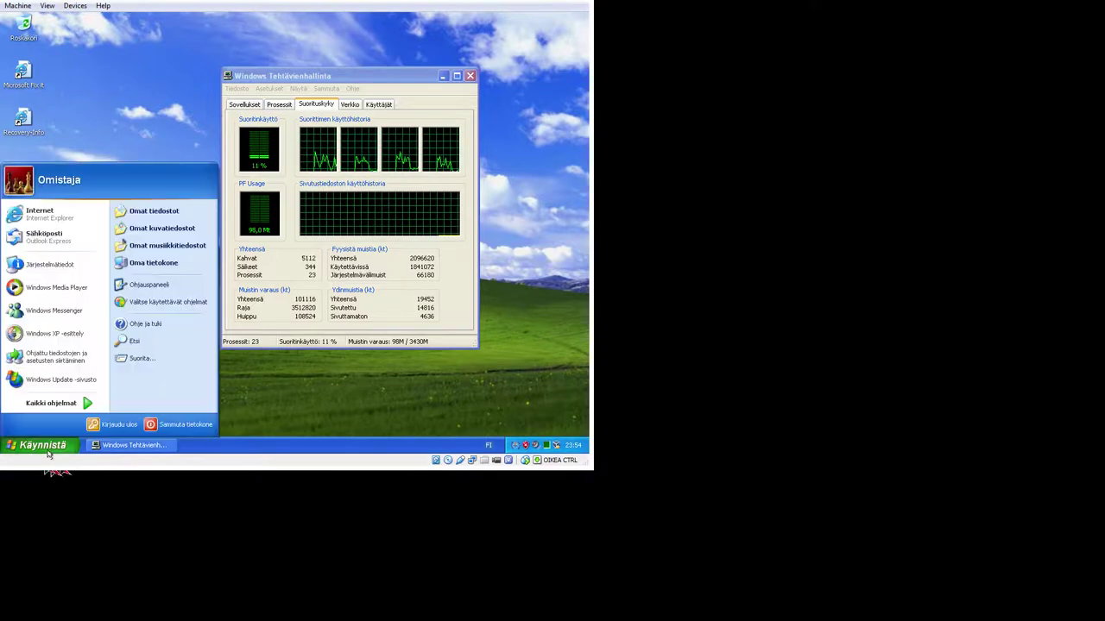
mouse_move(60, 403)
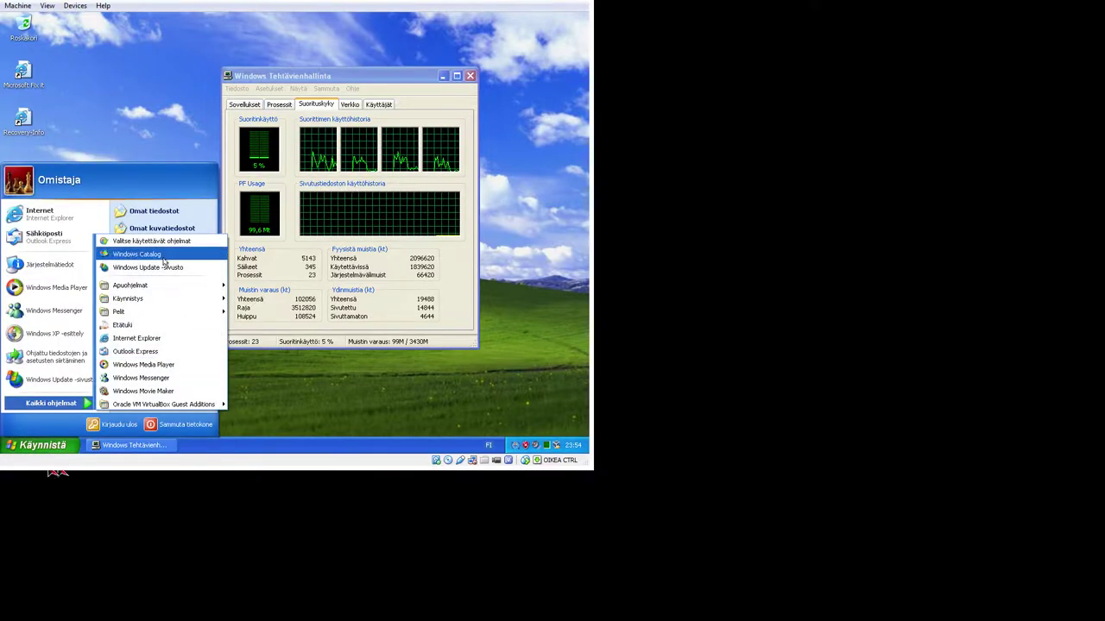
mouse_move(167, 283)
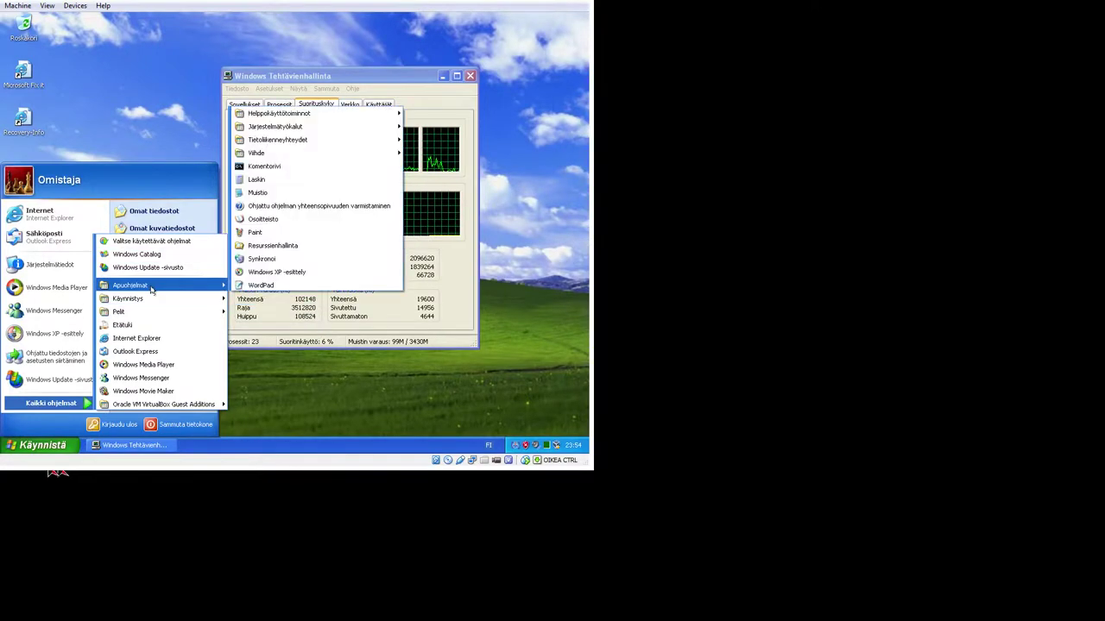
mouse_move(342, 128)
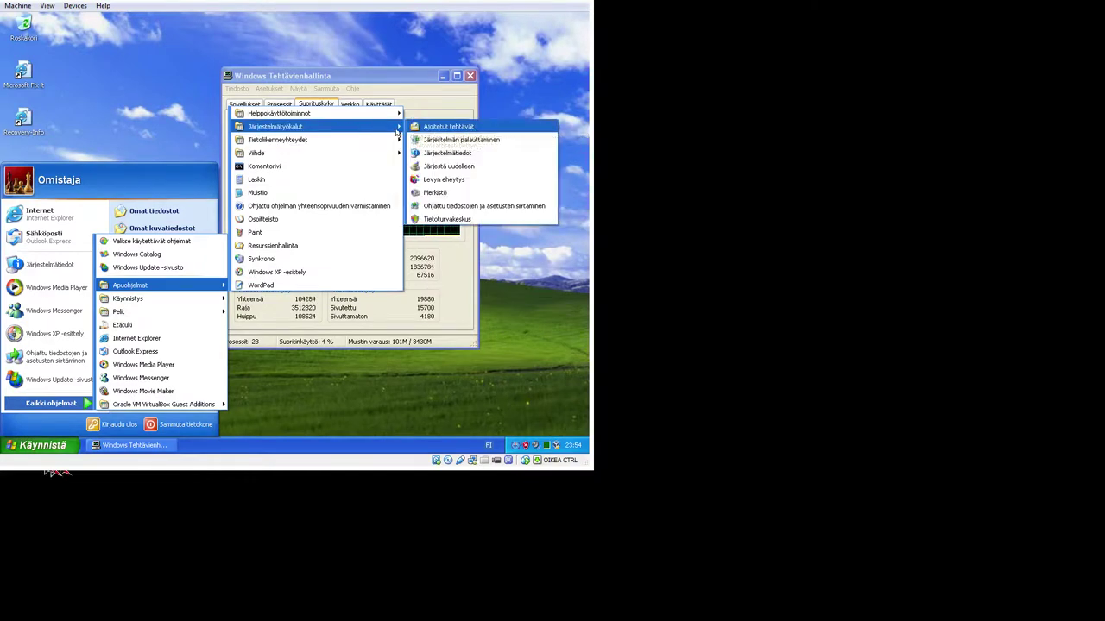
left_click(477, 140)
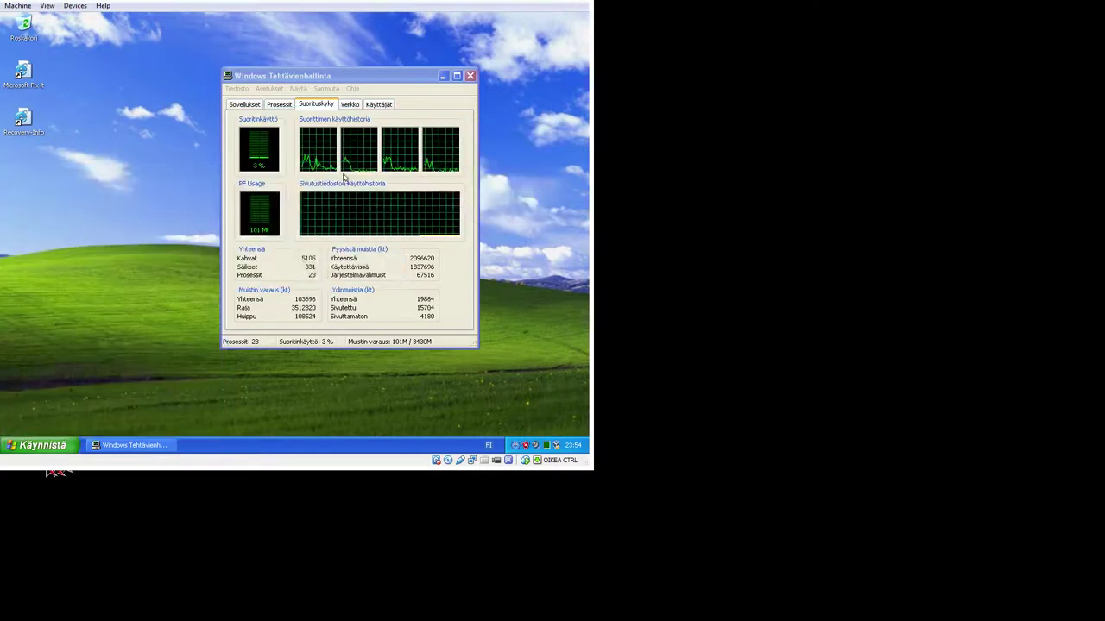
left_click(443, 77)
left_click(406, 380)
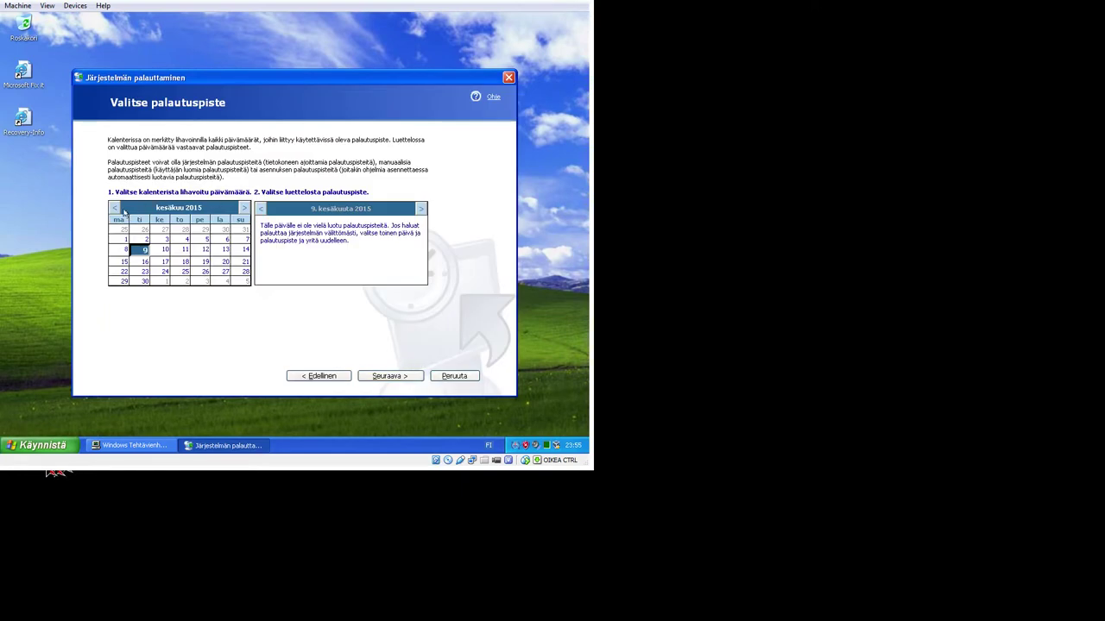
Step: Check the restore points for March and April 2013 in the calendar, and cancel System Restore
left_click(113, 208)
left_click(113, 210)
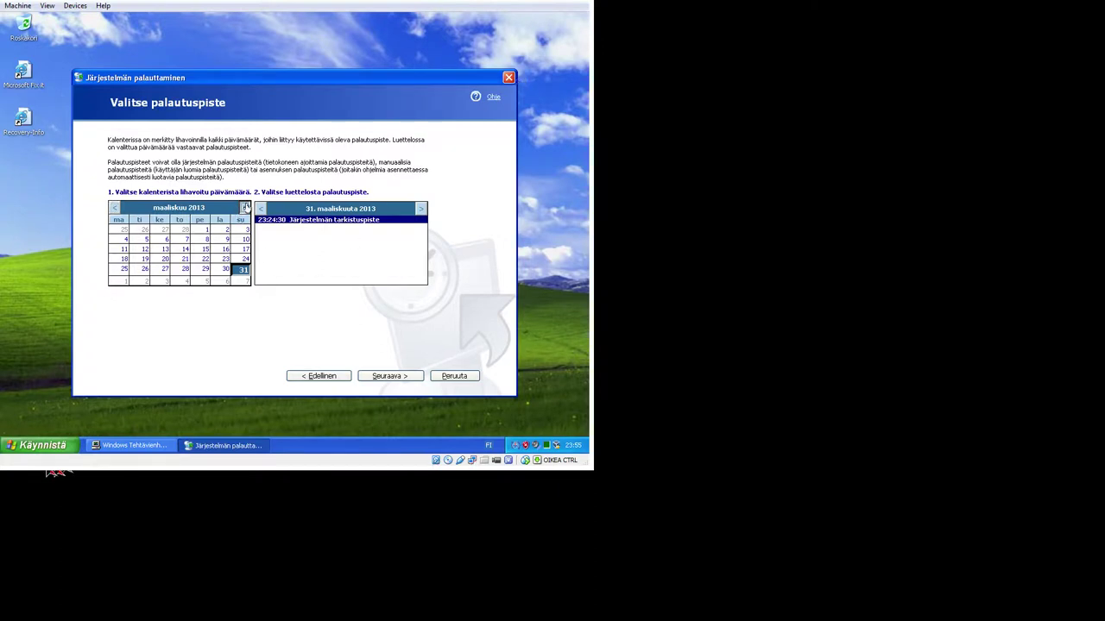
left_click(244, 208)
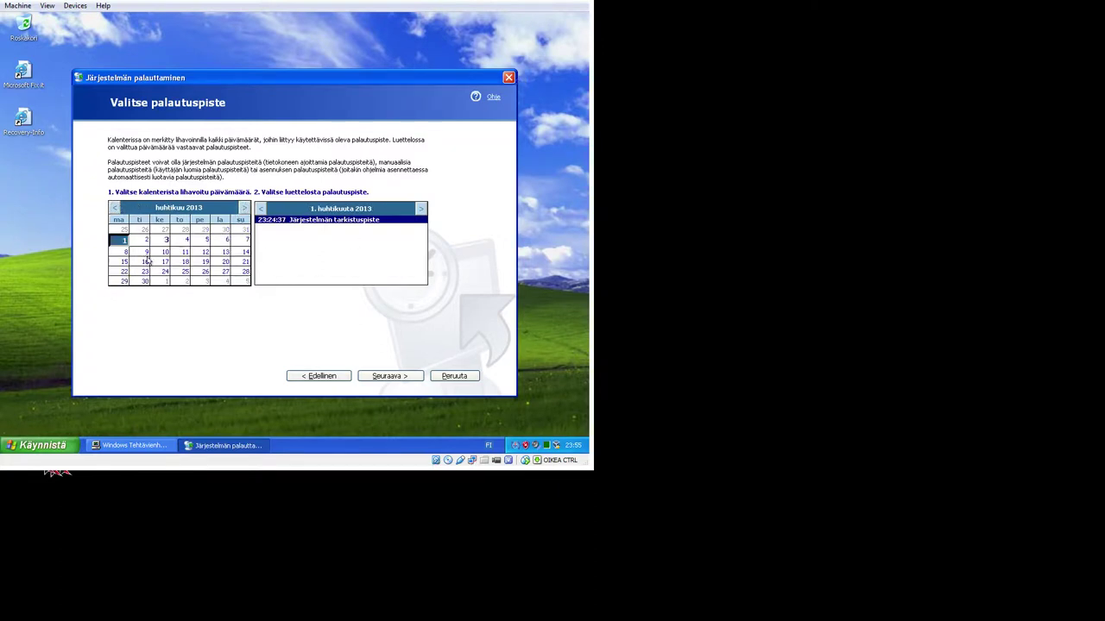
left_click(114, 208)
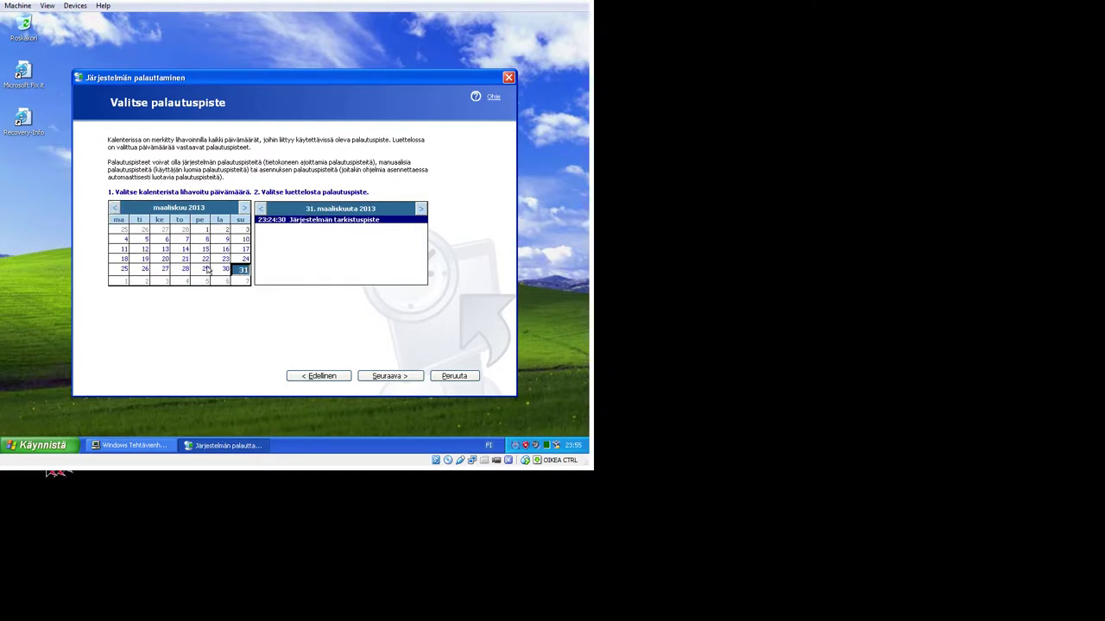
left_click(454, 376)
left_click(70, 445)
left_click(70, 444)
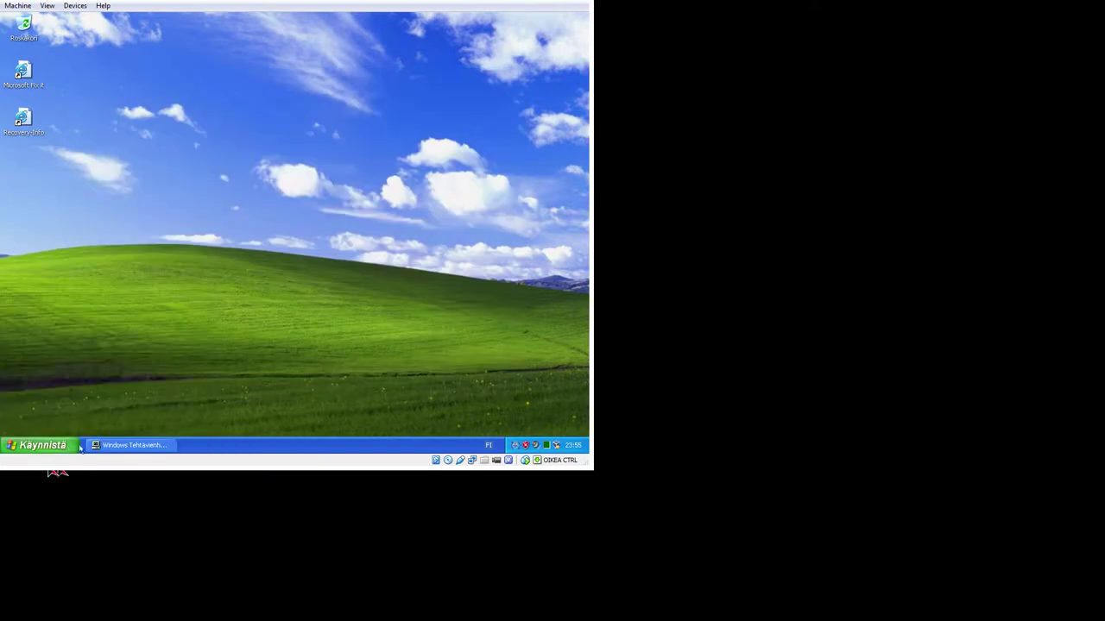
Step: Restore and close Task Manager, and shut down the Windows XP virtual machine
left_click(134, 445)
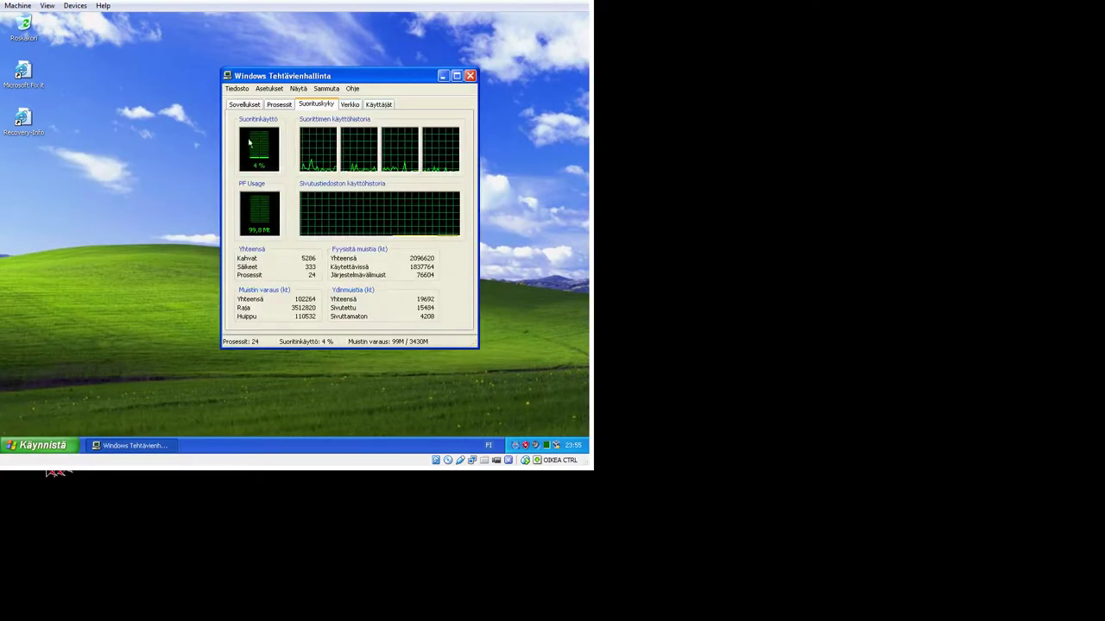
left_click(471, 76)
left_click(35, 445)
left_click(154, 425)
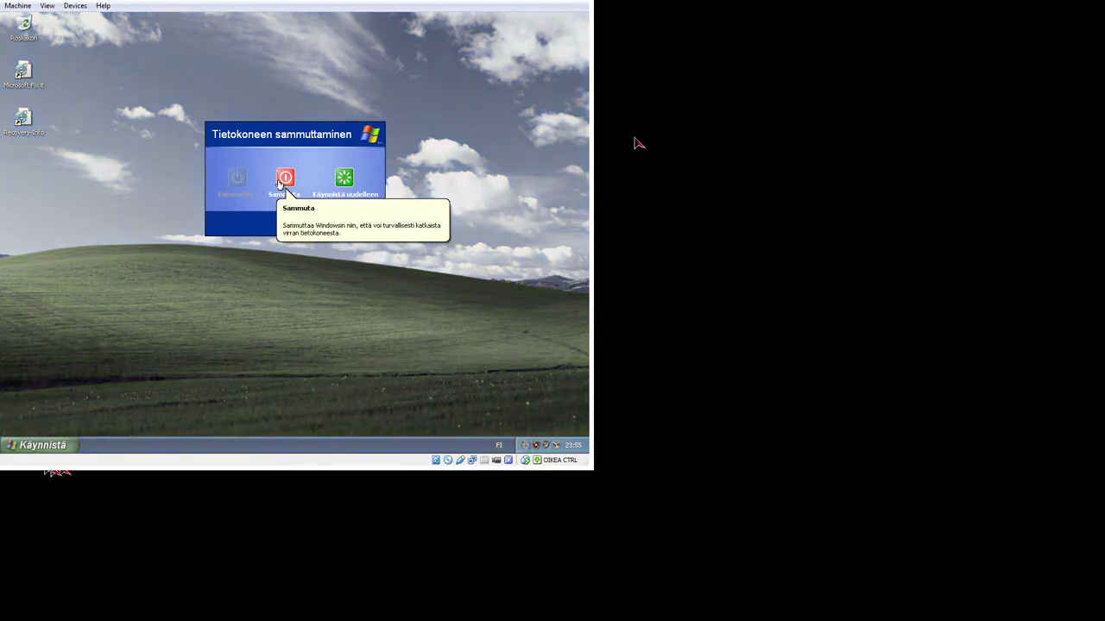
left_click(279, 183)
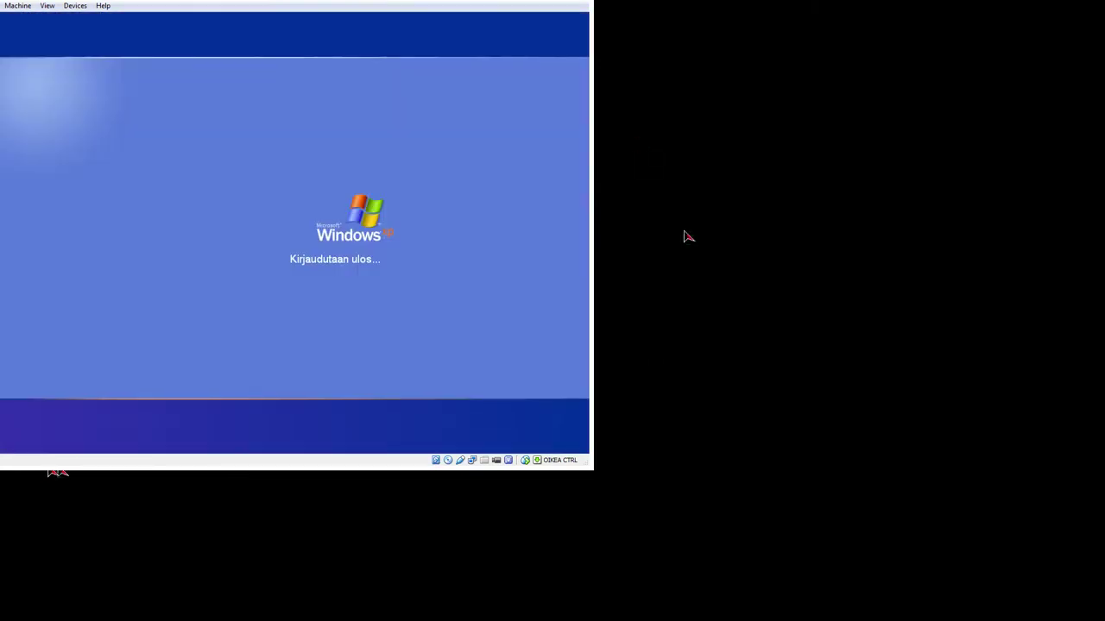